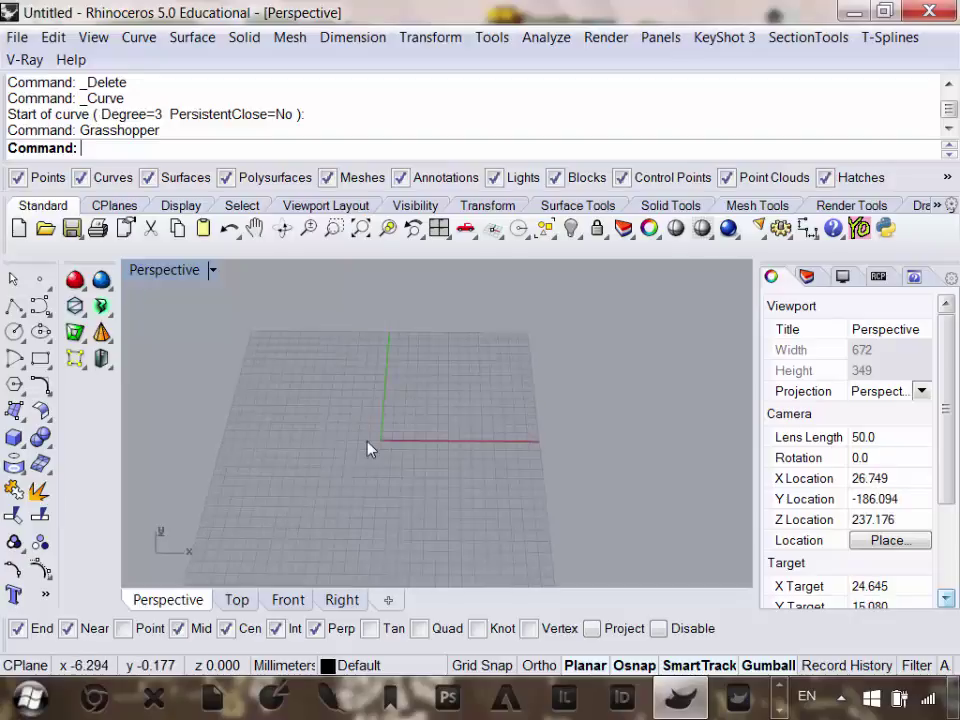
Start a PictureFrame and load the fedora dog JPG from the Desktop as its image.
scroll(438, 432, "down", 4)
scroll(421, 442, "up", 3)
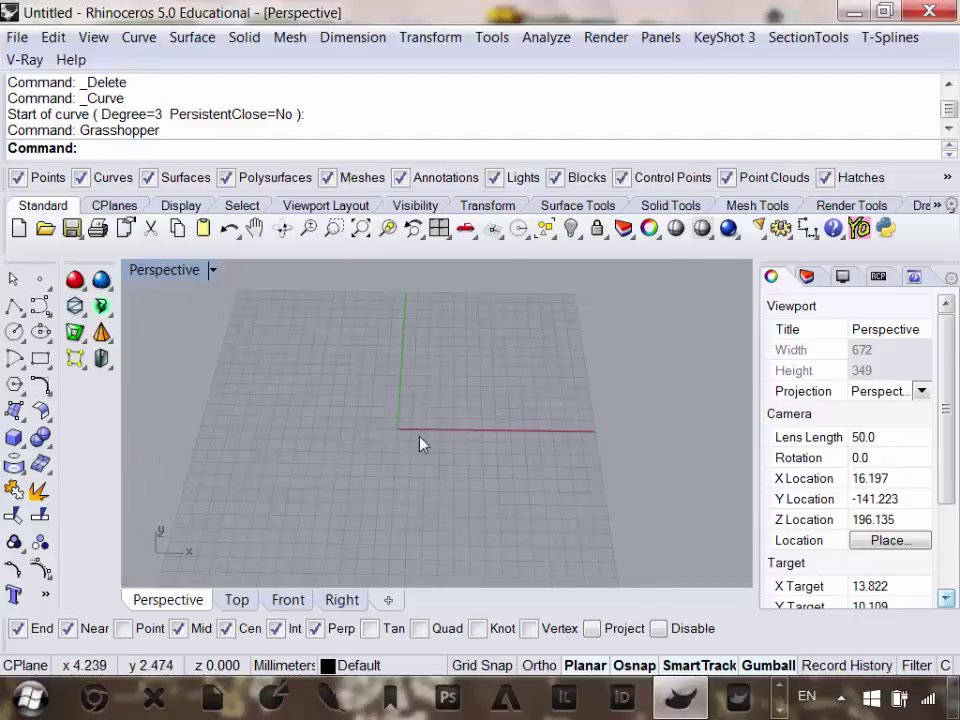
scroll(399, 435, "down", 4)
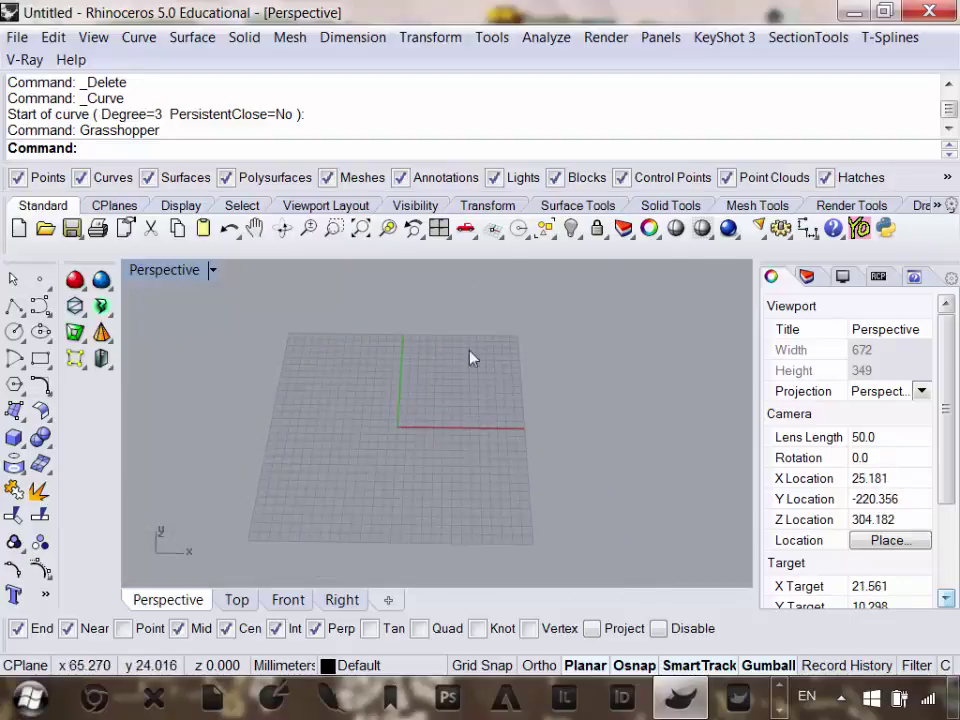
type("ictureFrame")
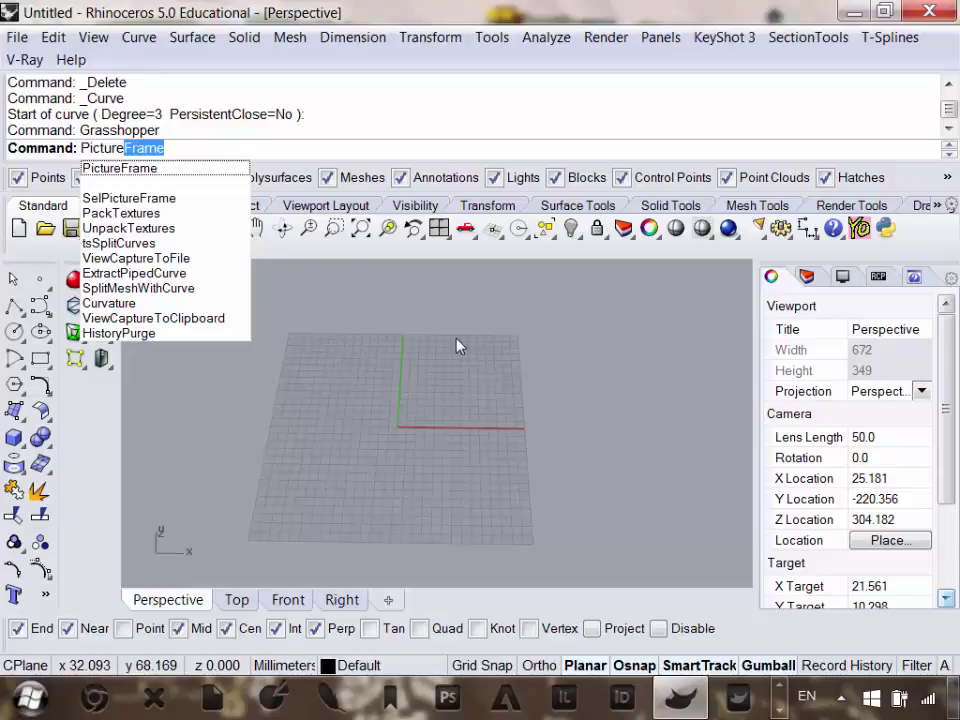
key("Return")
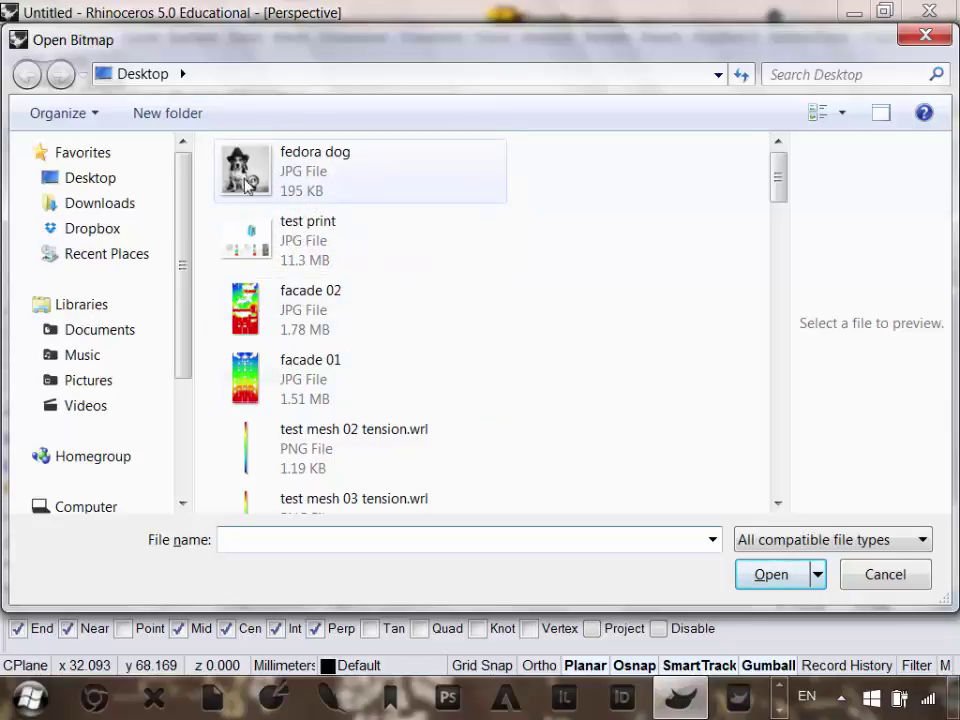
double_click(294, 184)
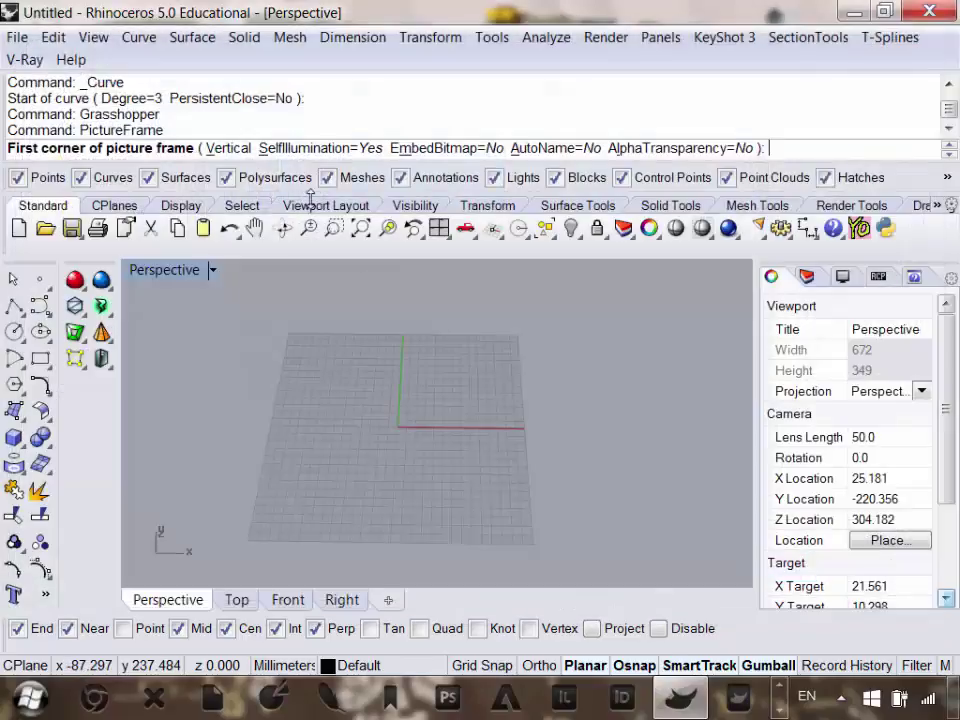
Place the picture frame with its first corner at the origin (0) and its length running along the X axis with Ortho on.
scroll(423, 441, "up", 10)
type("0")
key("Return")
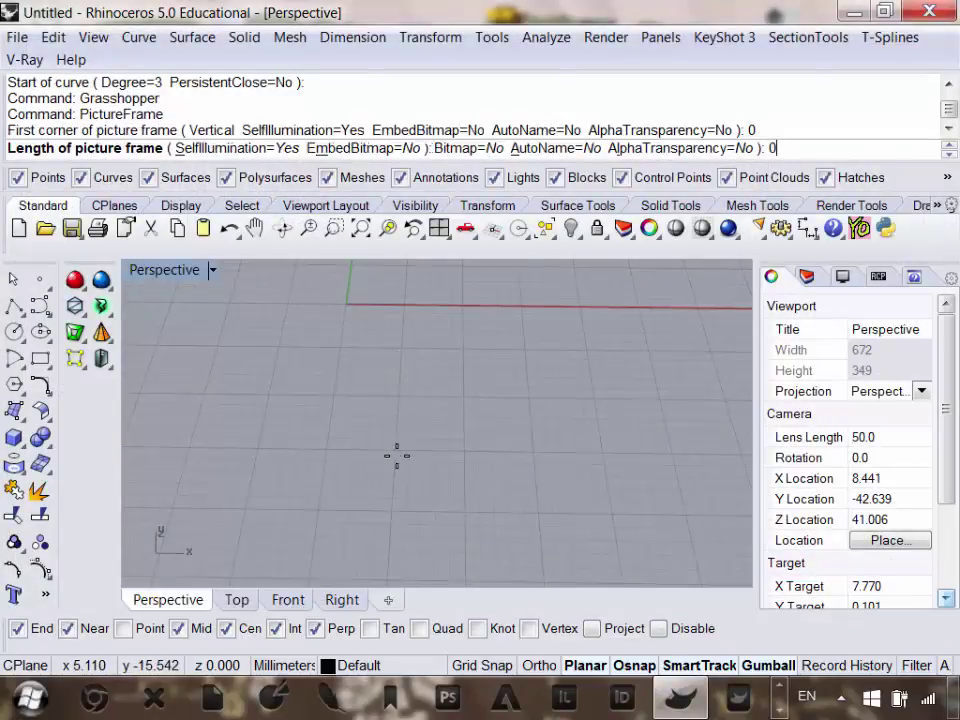
scroll(375, 540, "down", 10)
key("F8")
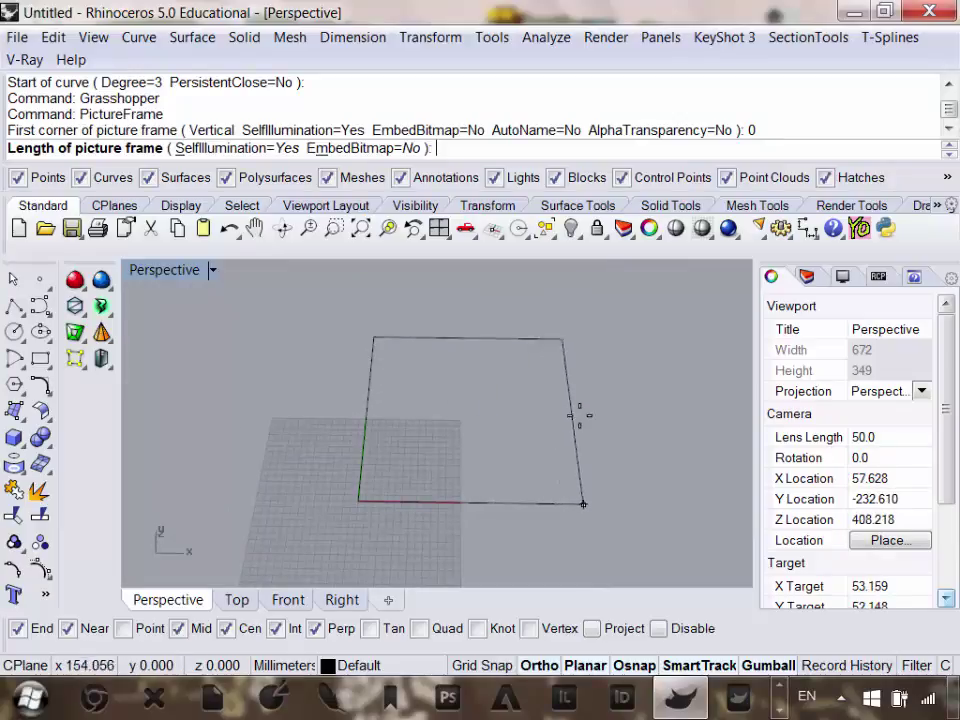
left_click(583, 381)
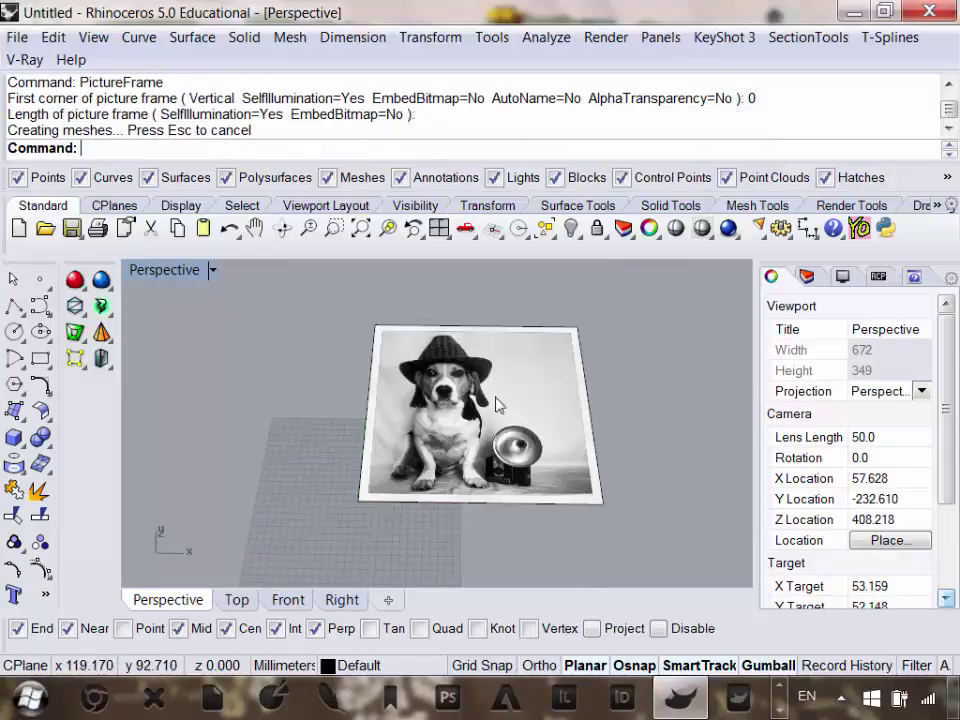
Inspect the placed dog picture surface in the perspective view from several distances and angles.
right_click_drag(497, 403, 428, 528)
scroll(440, 470, "up", 5)
scroll(440, 470, "down", 5)
scroll(433, 430, "up", 8)
scroll(433, 430, "down", 7)
scroll(450, 420, "up", 3)
right_click_drag(434, 428, 459, 422)
scroll(450, 420, "down", 6)
scroll(460, 430, "up", 5)
scroll(460, 430, "down", 4)
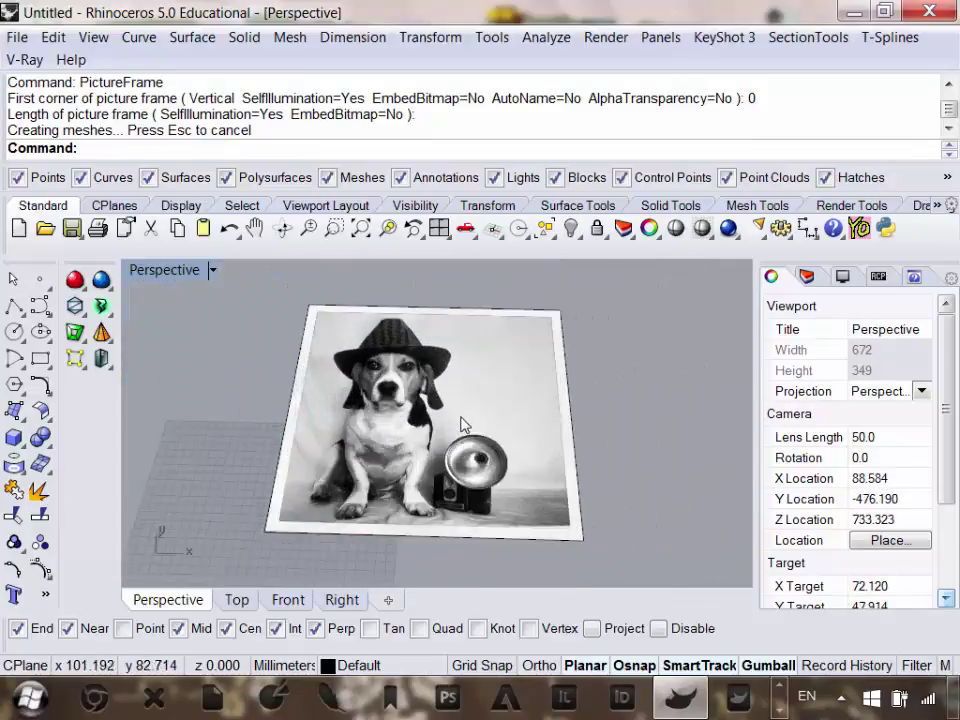
scroll(578, 440, "up", 3)
left_click(536, 420)
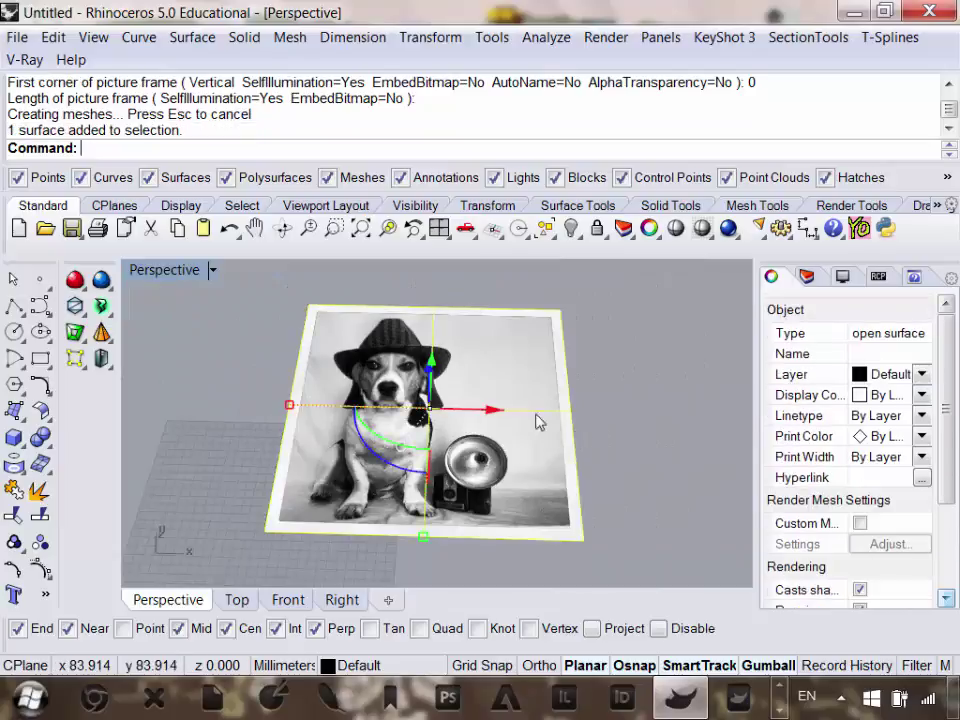
left_click(711, 416)
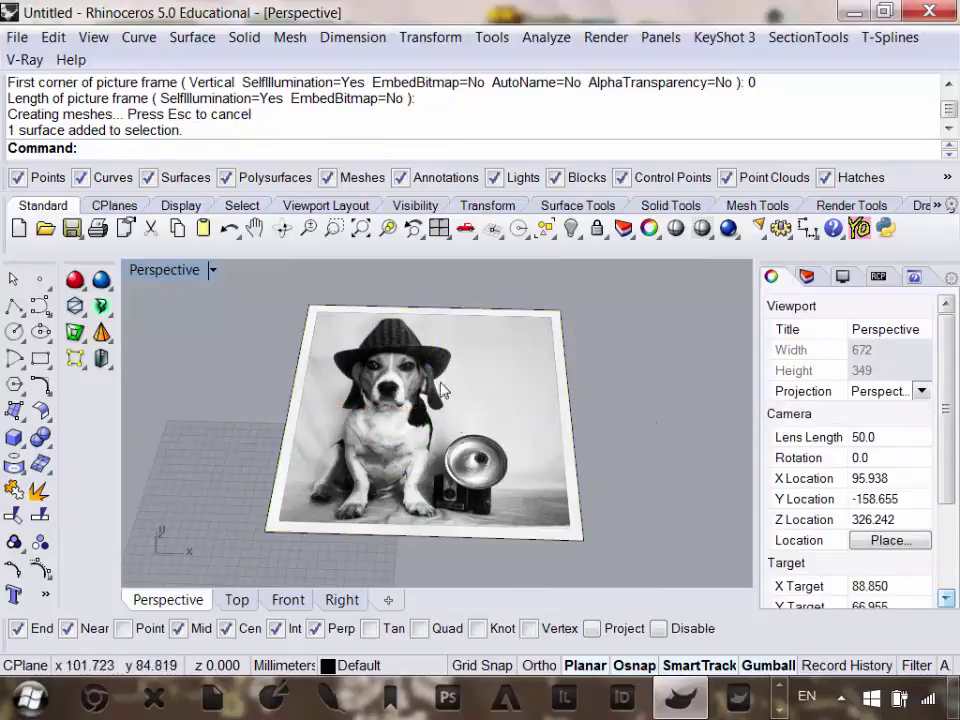
scroll(476, 369, "down", 3)
scroll(478, 381, "up", 3)
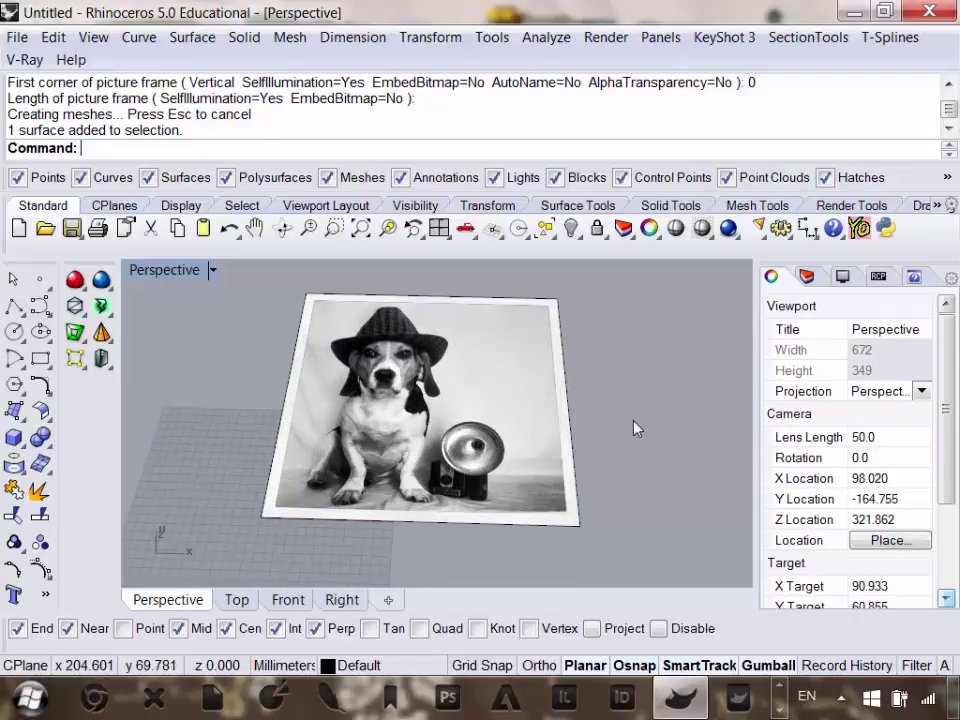
scroll(634, 429, "down", 3)
scroll(700, 437, "up", 3)
Launch Grasshopper and position its window so the Rhino perspective viewport stays visible beside it.
type("Grasshopper")
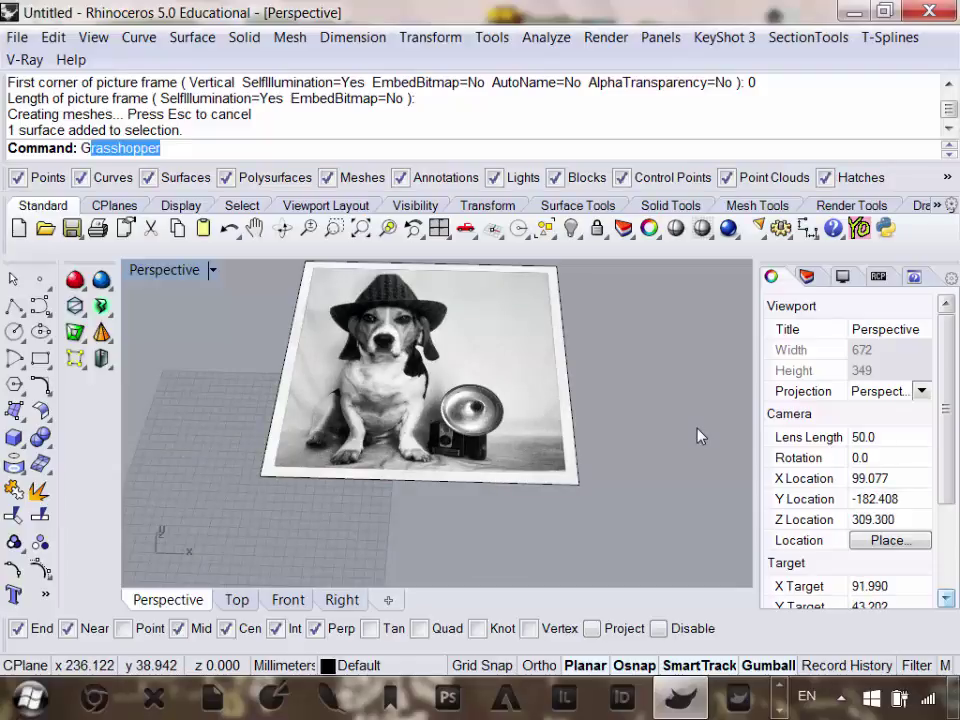
key("Return")
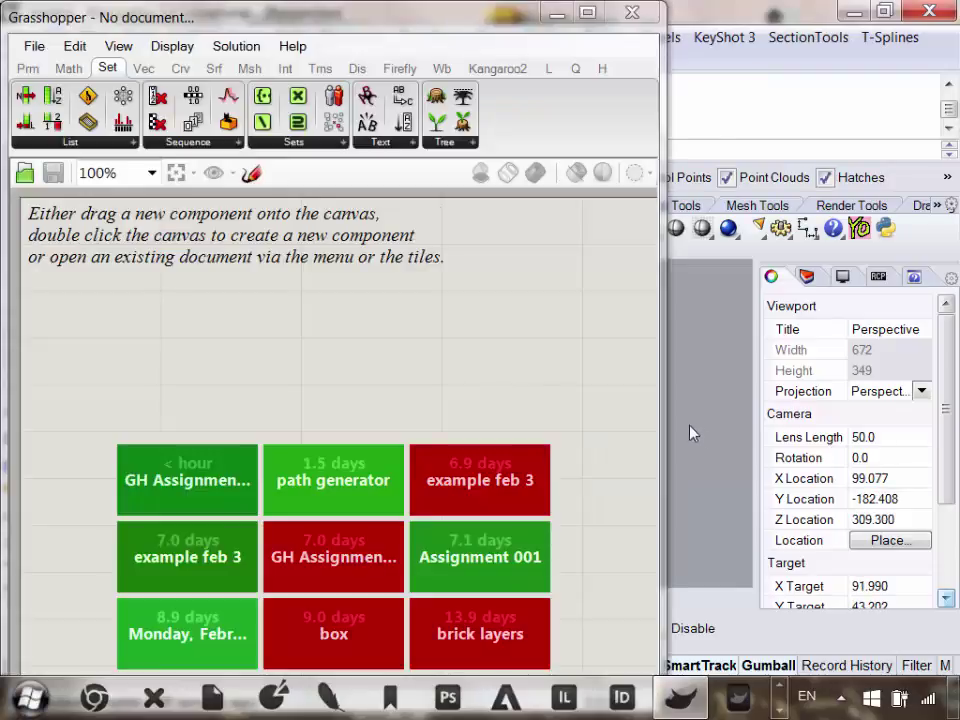
left_click_drag(408, 8, 958, 24)
scroll(330, 367, "down", 6)
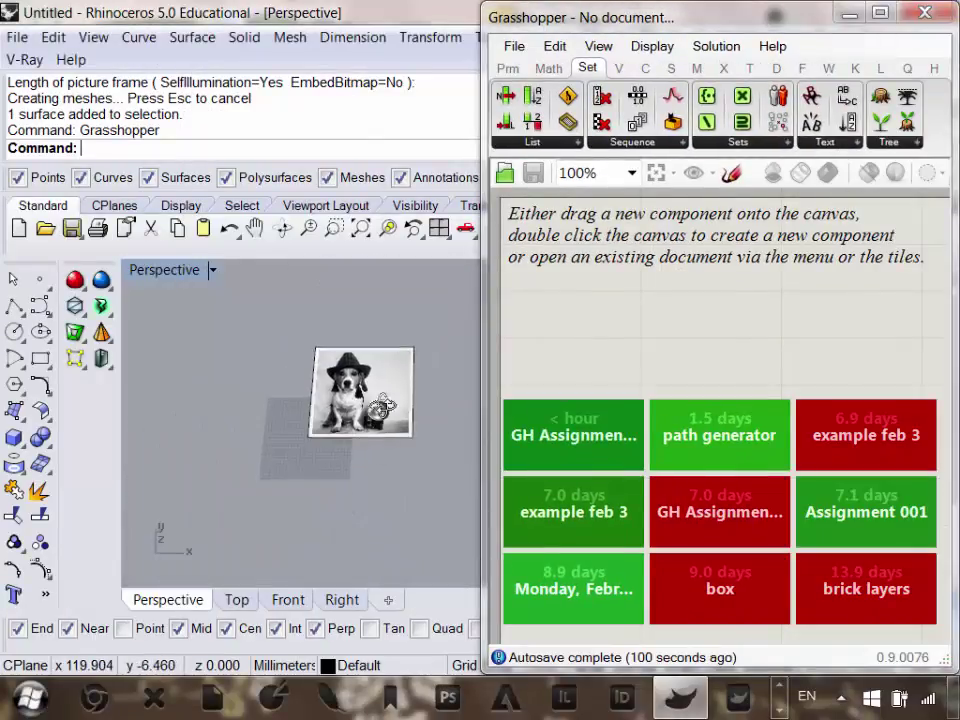
Select the dog picture surface in Rhino and add a Surface parameter to the Grasshopper canvas.
scroll(392, 418, "up", 4)
left_click(393, 385)
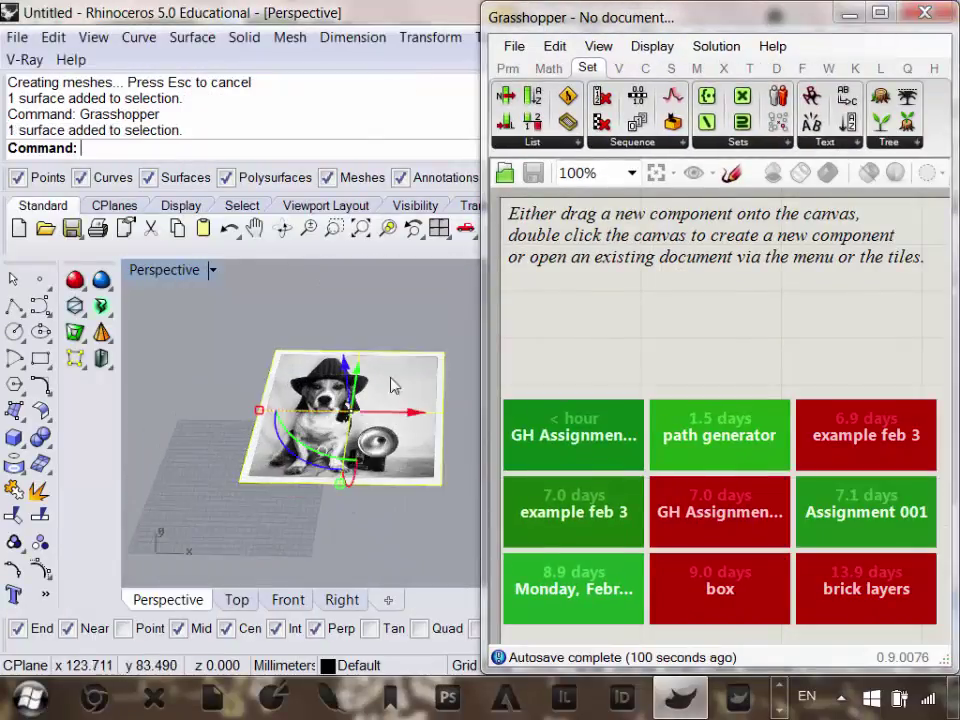
left_click(503, 70)
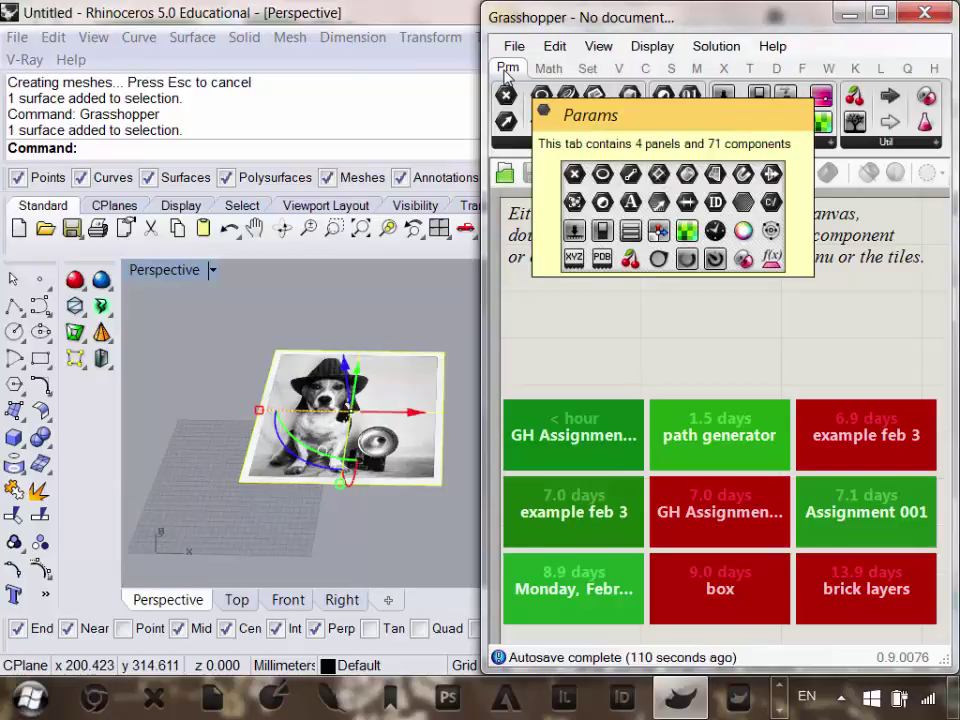
left_click(576, 143)
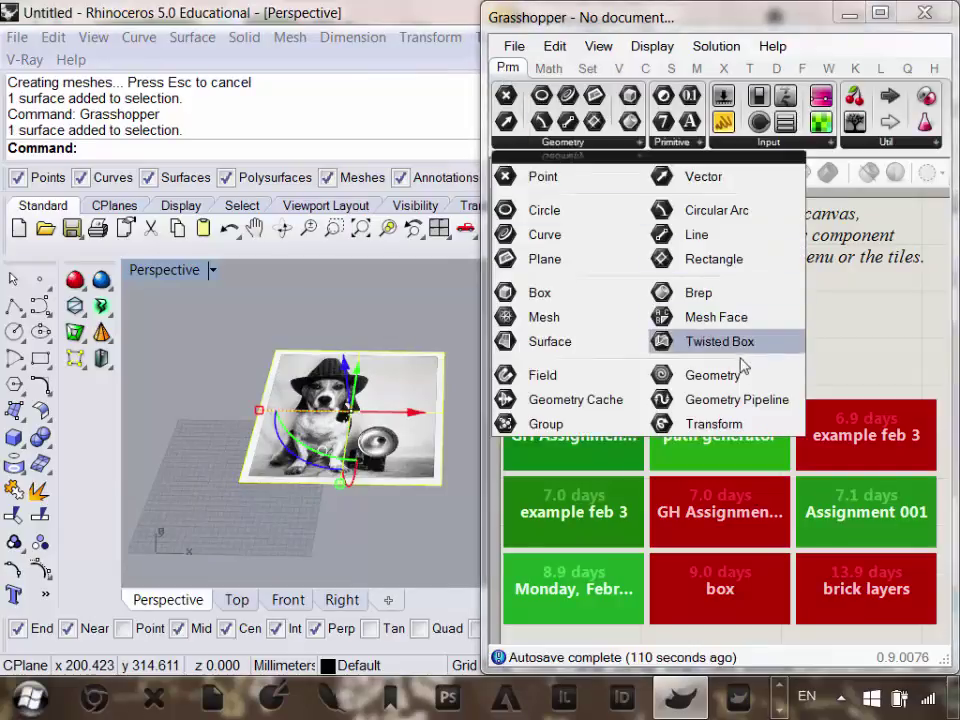
left_click(549, 343)
left_click(606, 343)
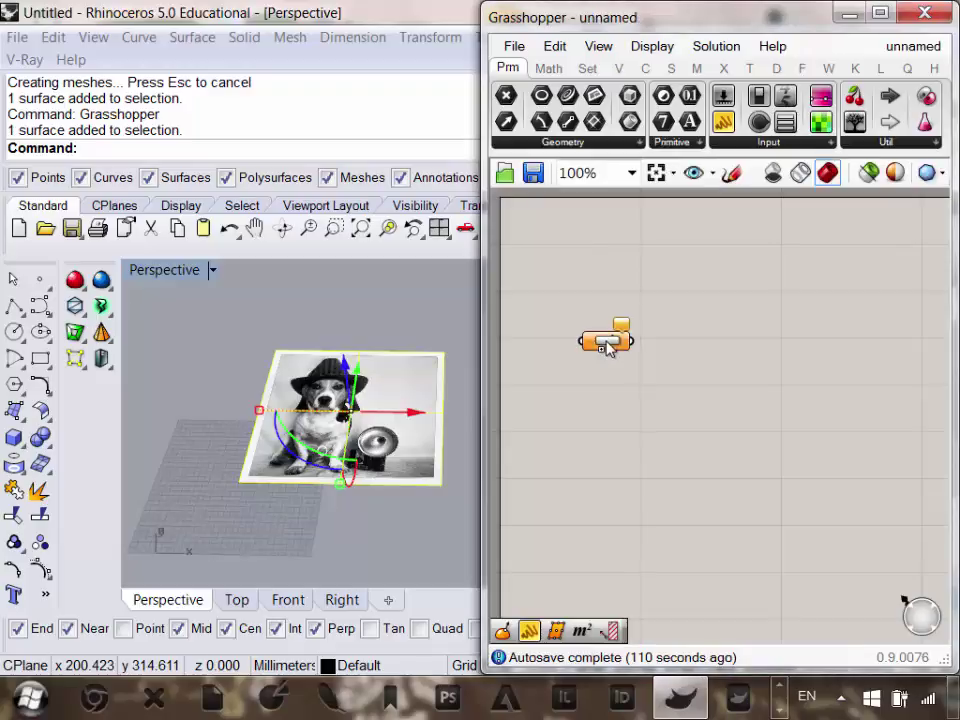
scroll(608, 348, "up", 2)
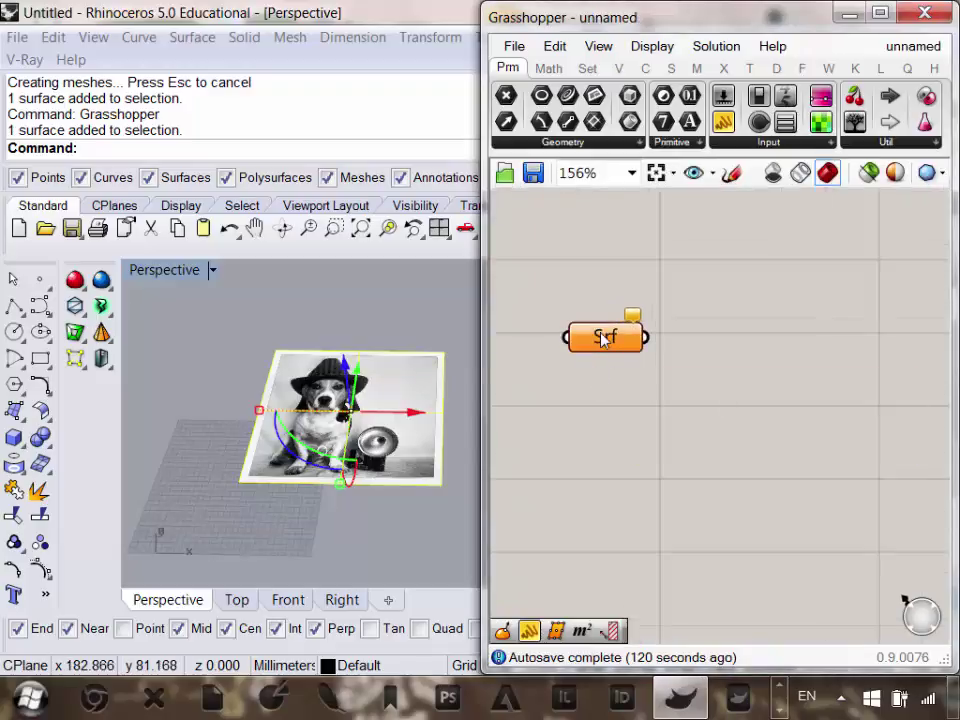
Reference the dog picture as the single surface of the Surface parameter, then deselect it in Rhino.
right_click(603, 339)
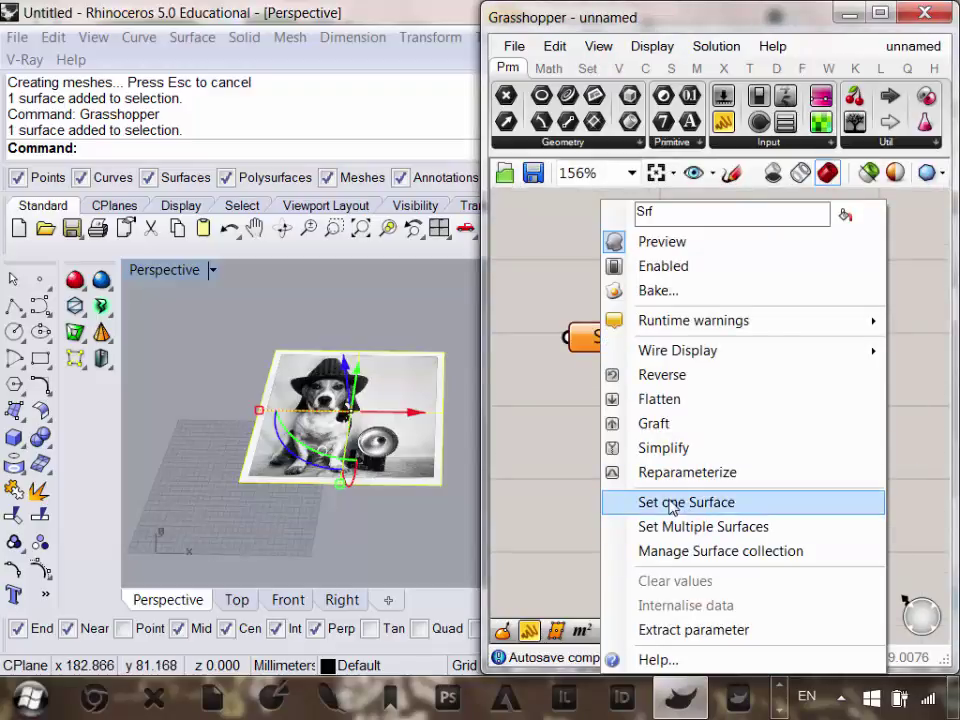
left_click(672, 503)
left_click(386, 336)
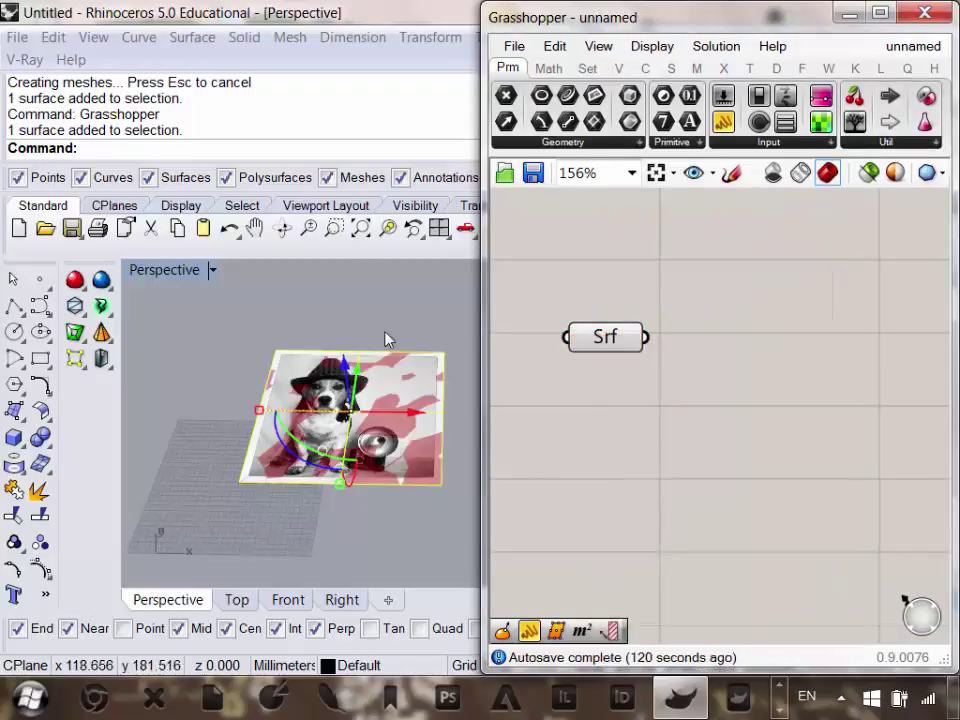
right_click_drag(386, 336, 400, 404)
left_click(400, 404)
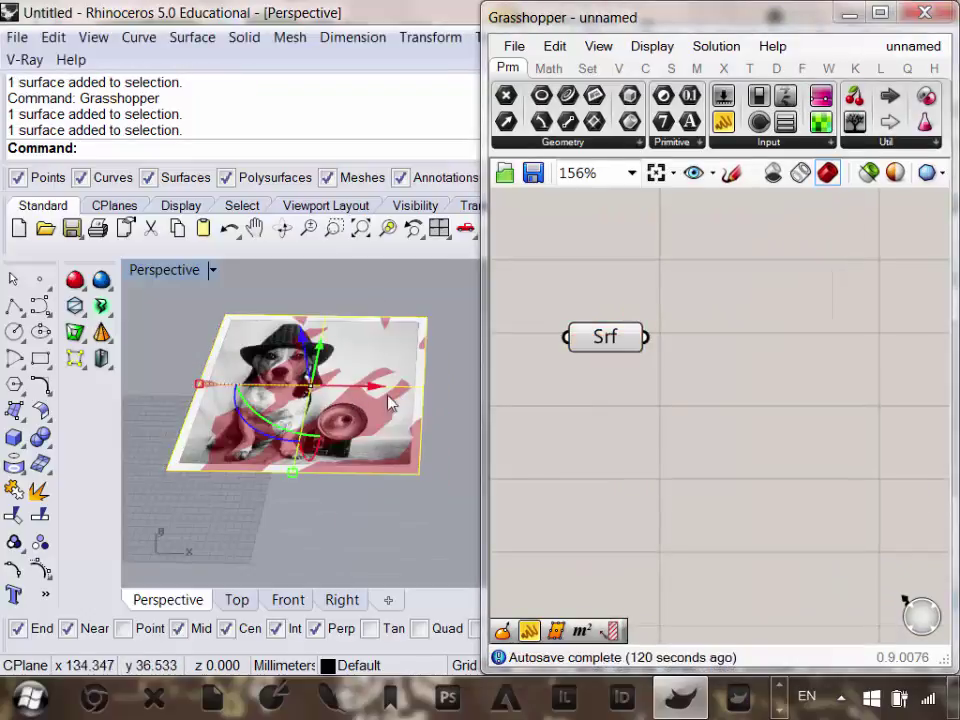
left_click(414, 281)
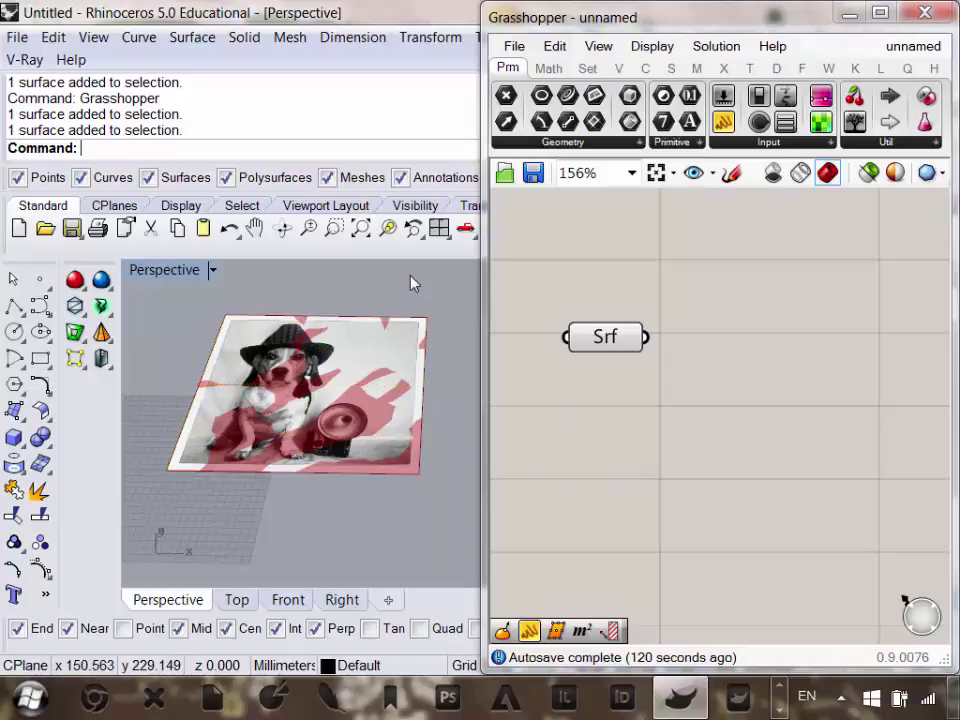
scroll(418, 330, "down", 5)
scroll(417, 334, "up", 4)
scroll(417, 334, "up", 3)
scroll(424, 394, "down", 4)
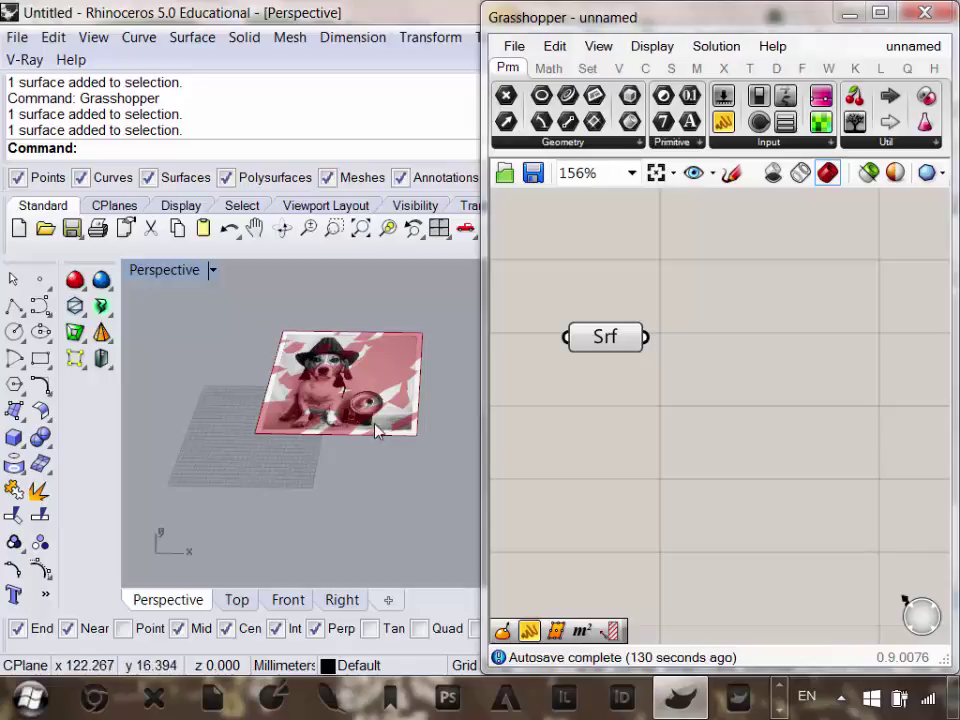
Switch to Chrome and search the web for "image sampling grasshopper".
left_click(94, 697)
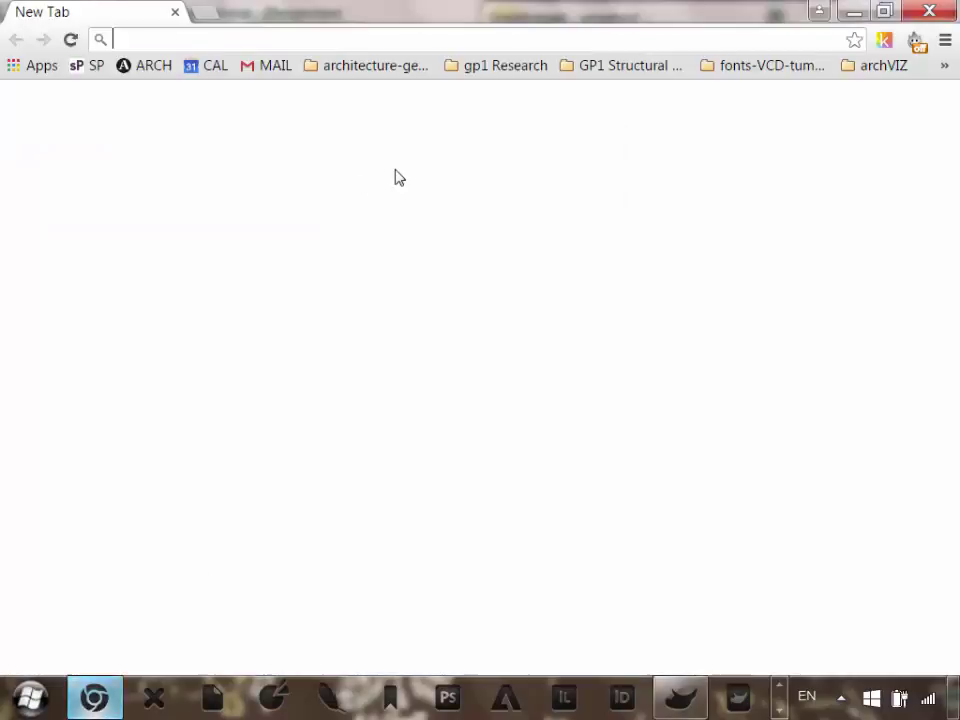
type("image sma")
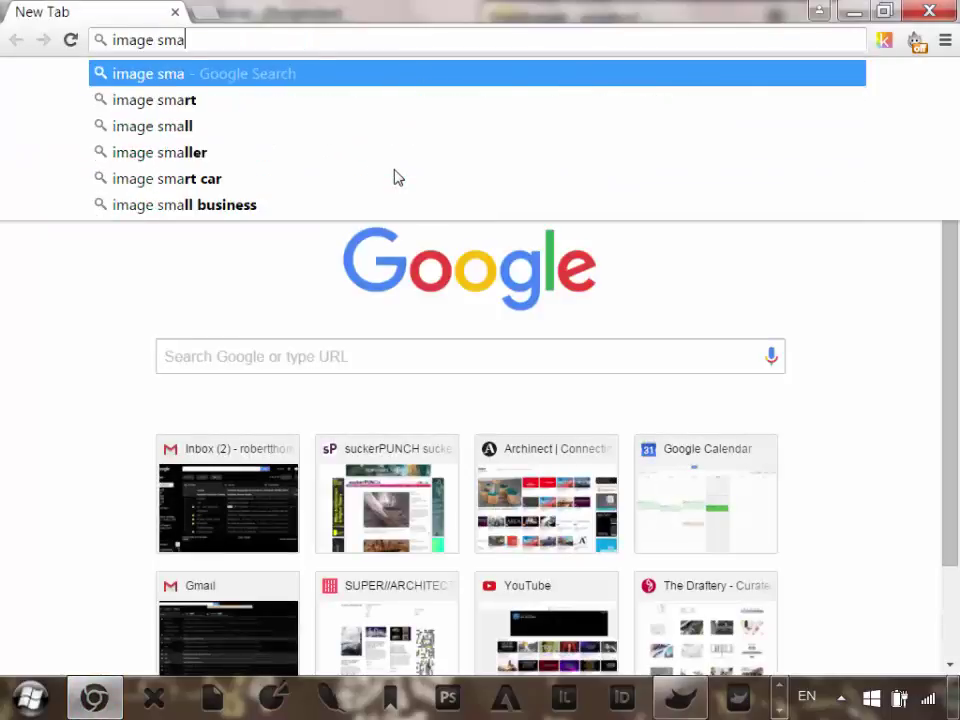
key("BackSpace")
key("BackSpace")
key("Down")
key("Down")
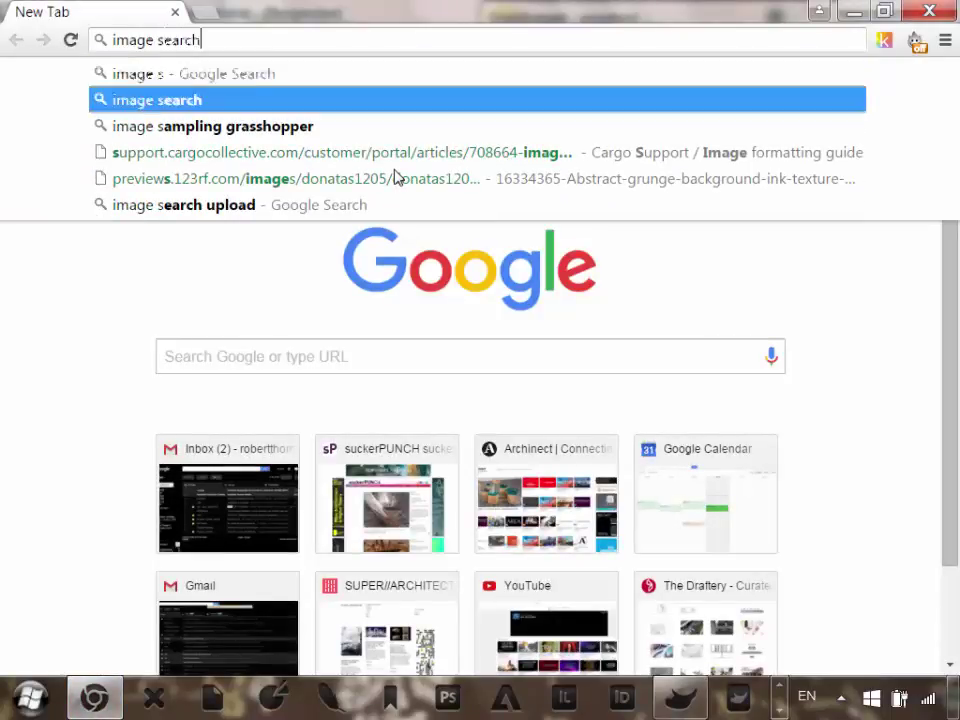
key("Return")
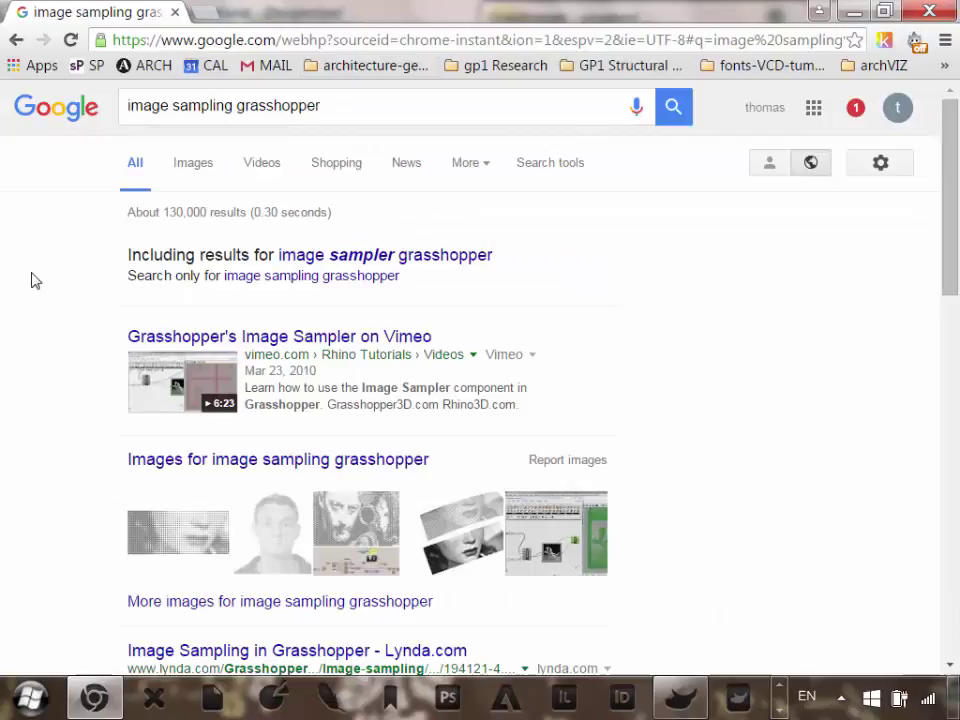
Browse the image results, previewing the Hexagonal Grid Image Sampling and Image Sampler – Example 2.5 images.
left_click(181, 166)
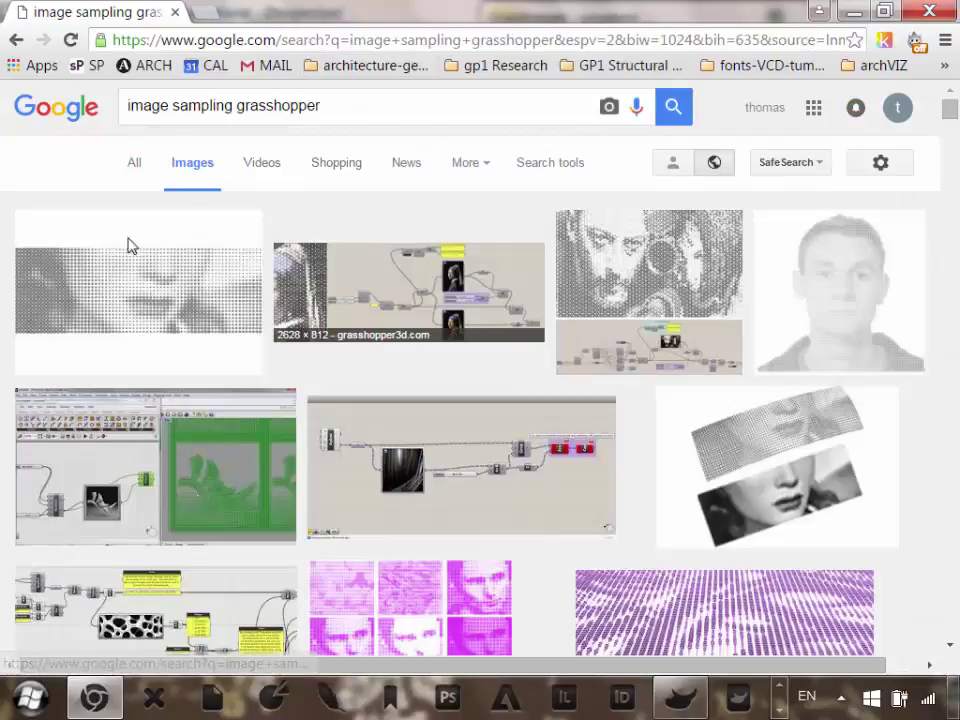
left_click(696, 251)
scroll(297, 270, "down", 2)
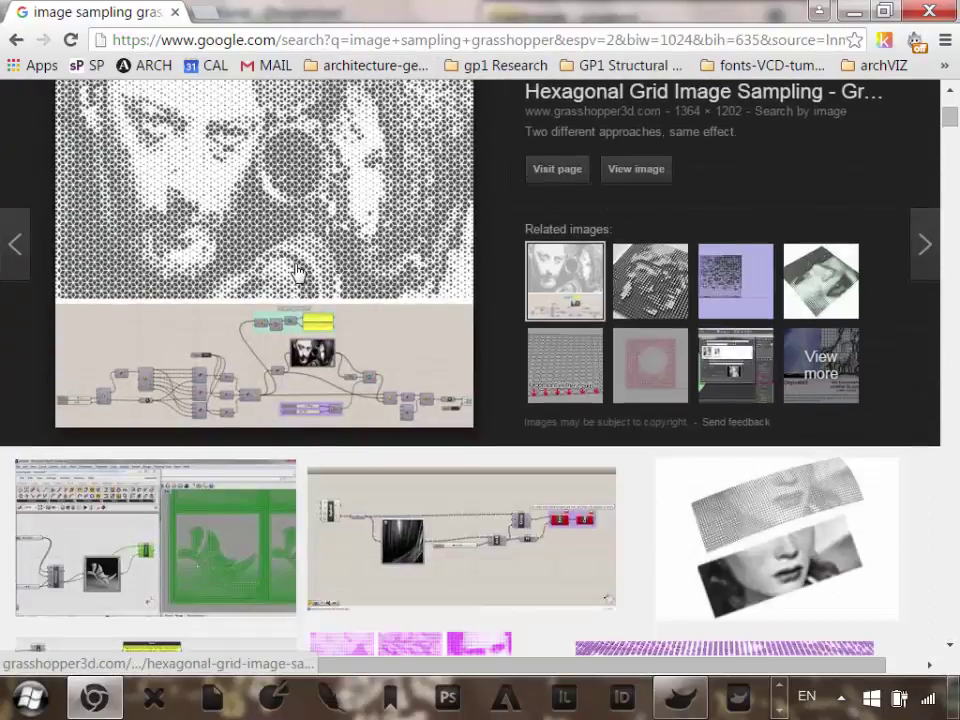
scroll(325, 237, "up", 2)
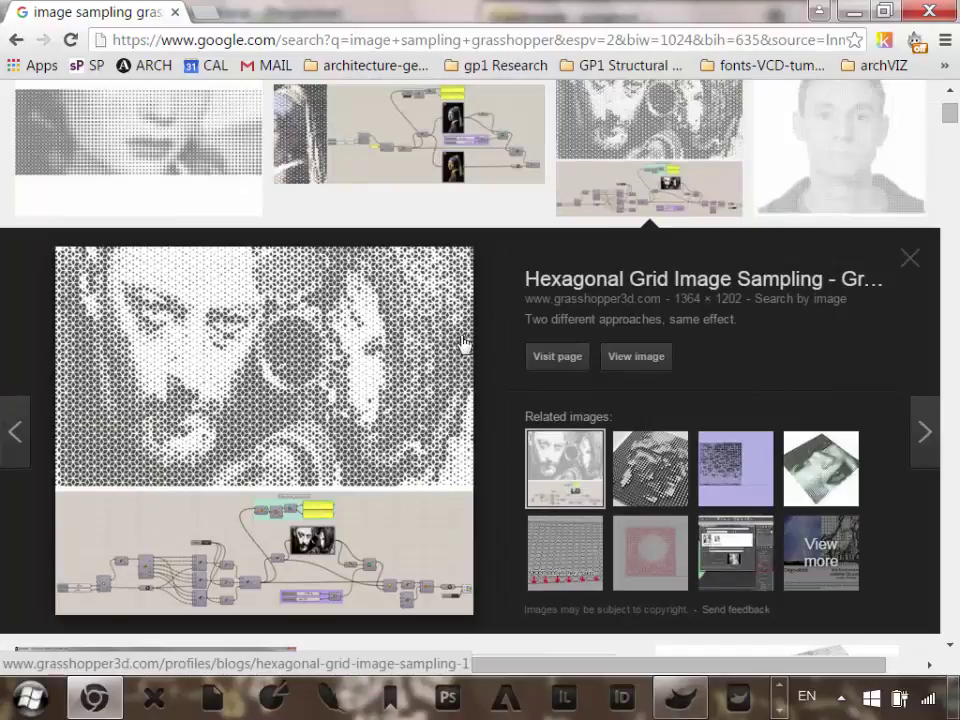
scroll(305, 285, "down", 2)
scroll(285, 170, "up", 2)
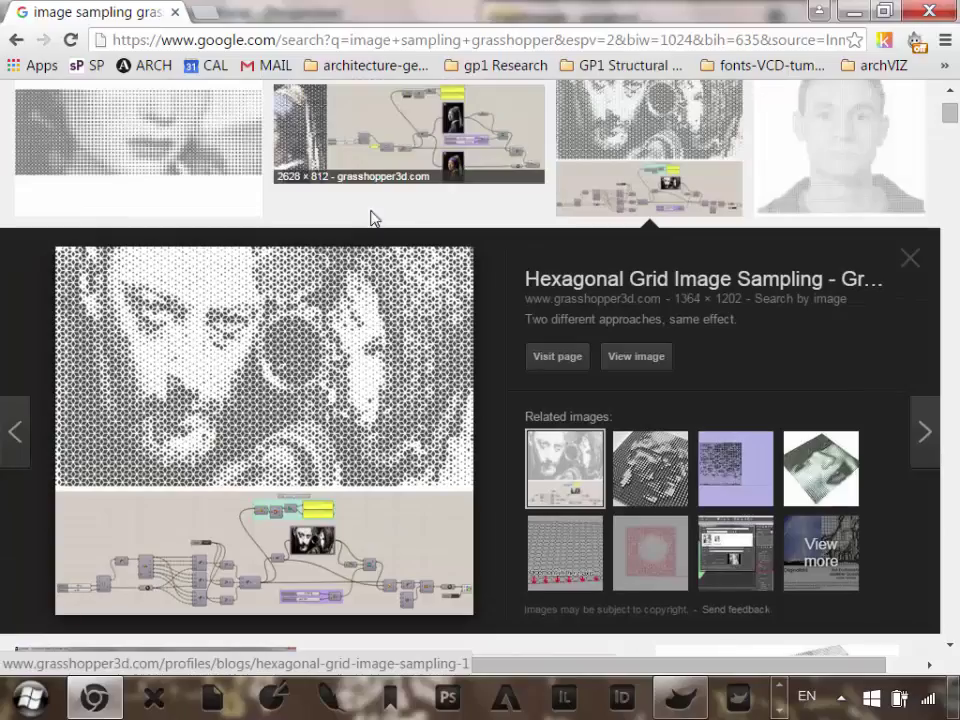
scroll(420, 220, "down", 4)
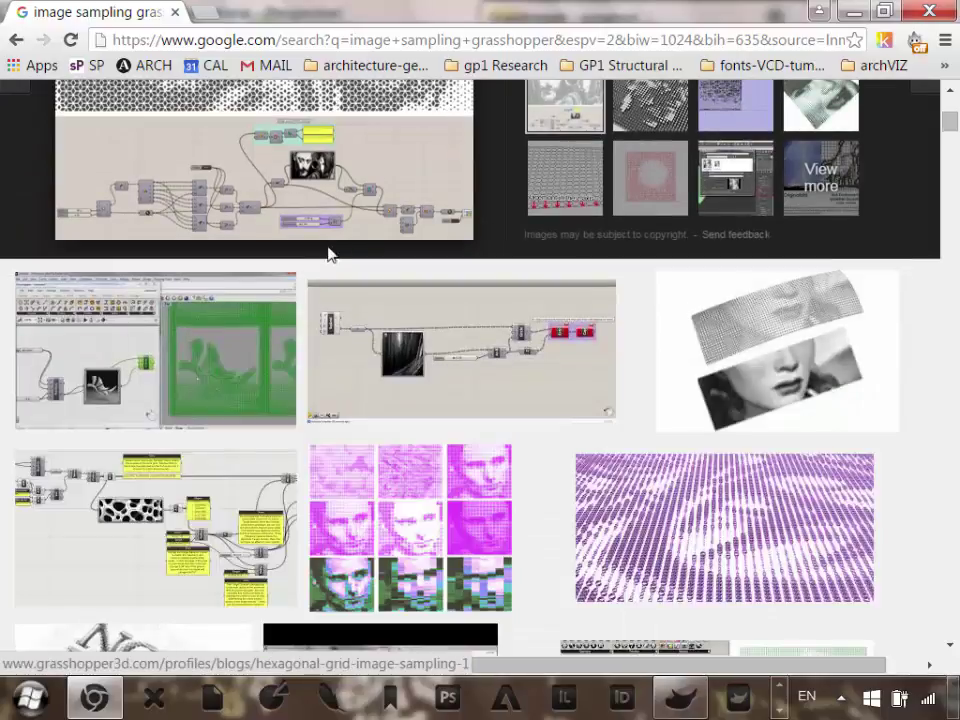
left_click(469, 489)
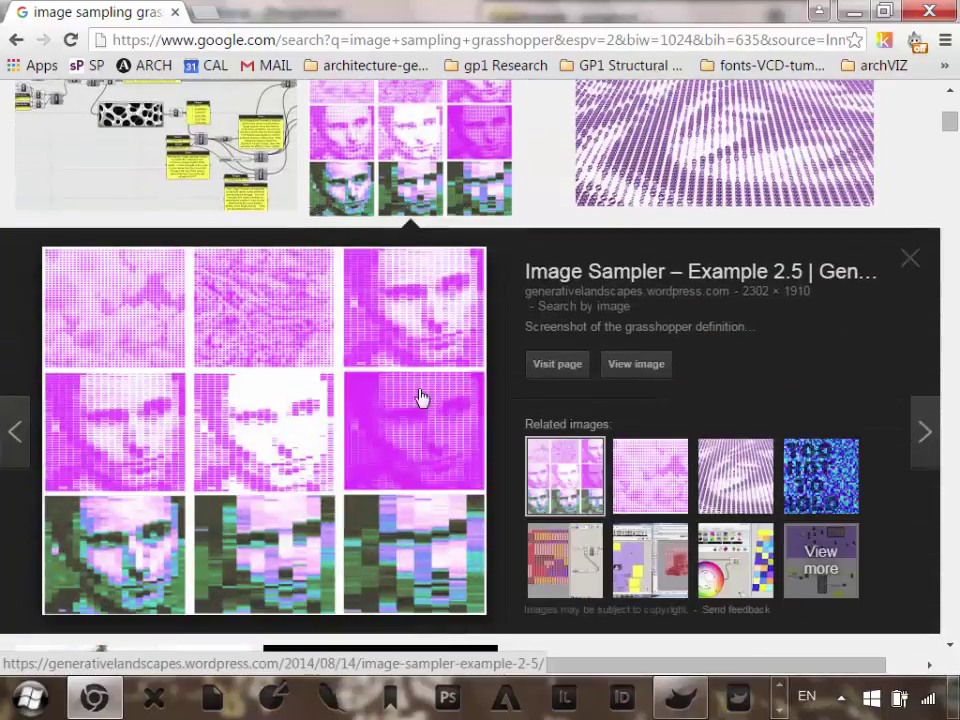
Look through more of the image sampling results, then switch back to Rhino and zoom in on the dog picture.
scroll(400, 365, "down", 7)
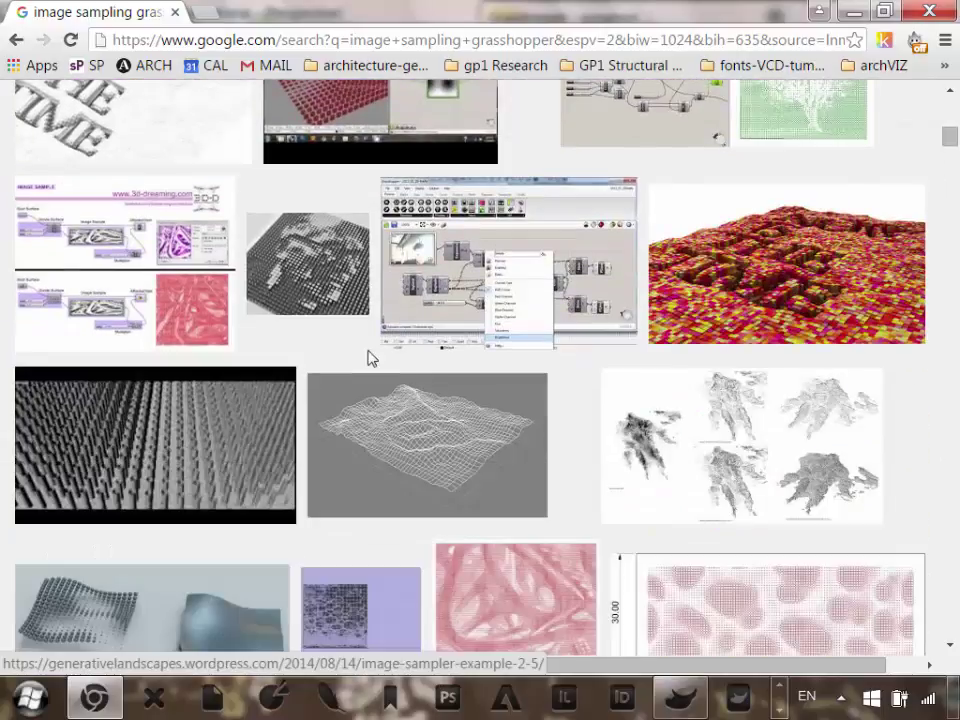
scroll(365, 340, "up", 5)
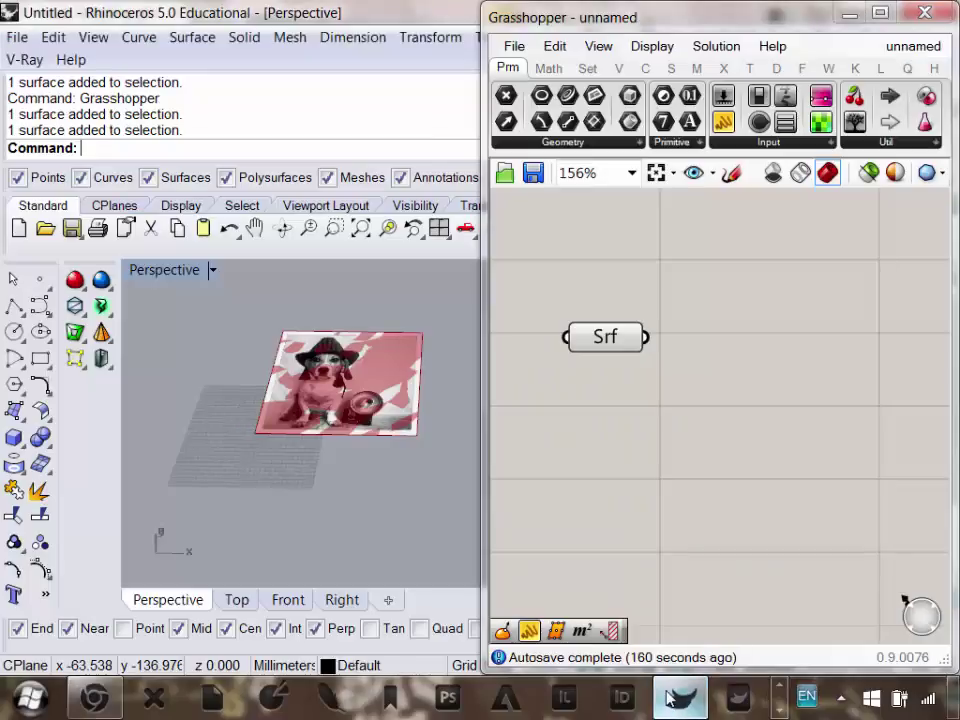
left_click(680, 697)
scroll(323, 402, "up", 3)
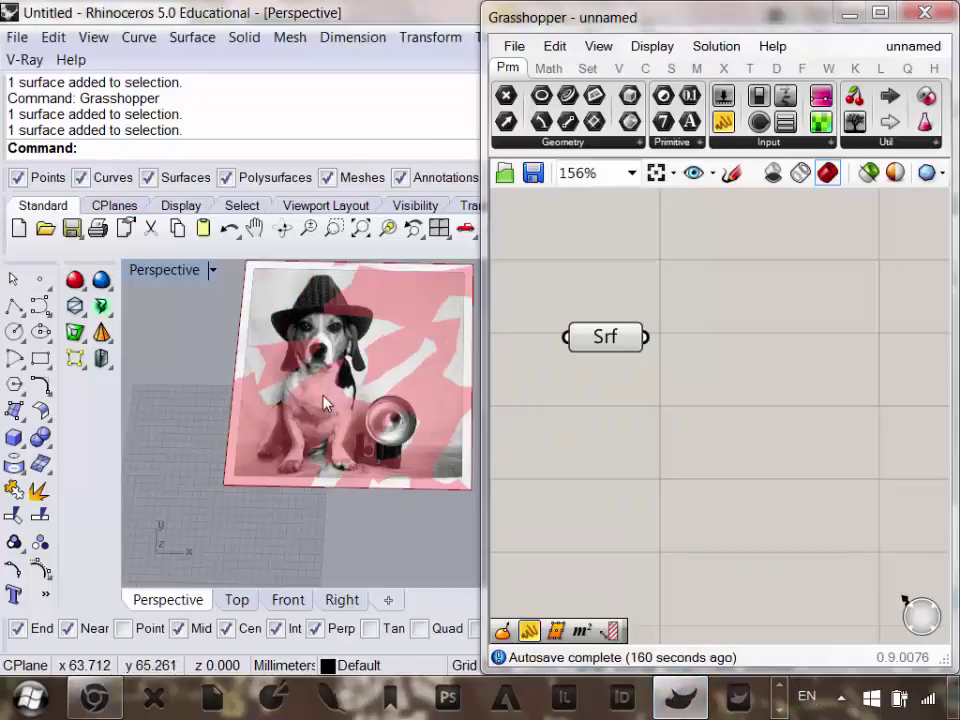
Add a Divide Surface component to the Grasshopper canvas, resizing the window so the Rhino viewport stays in view beside it.
left_click(683, 70)
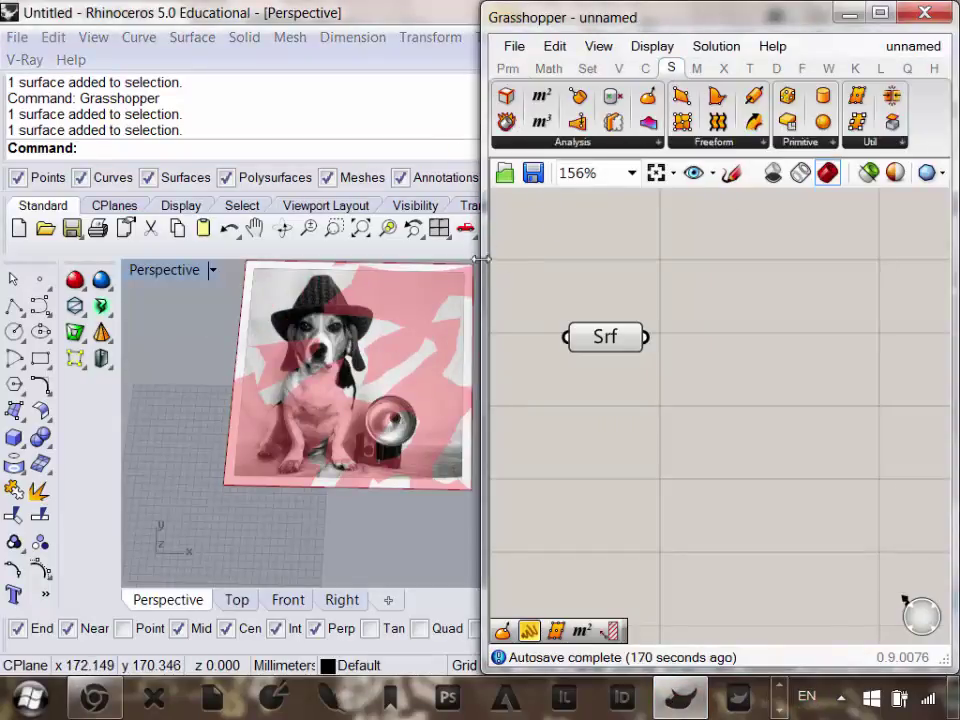
left_click_drag(488, 272, 75, 253)
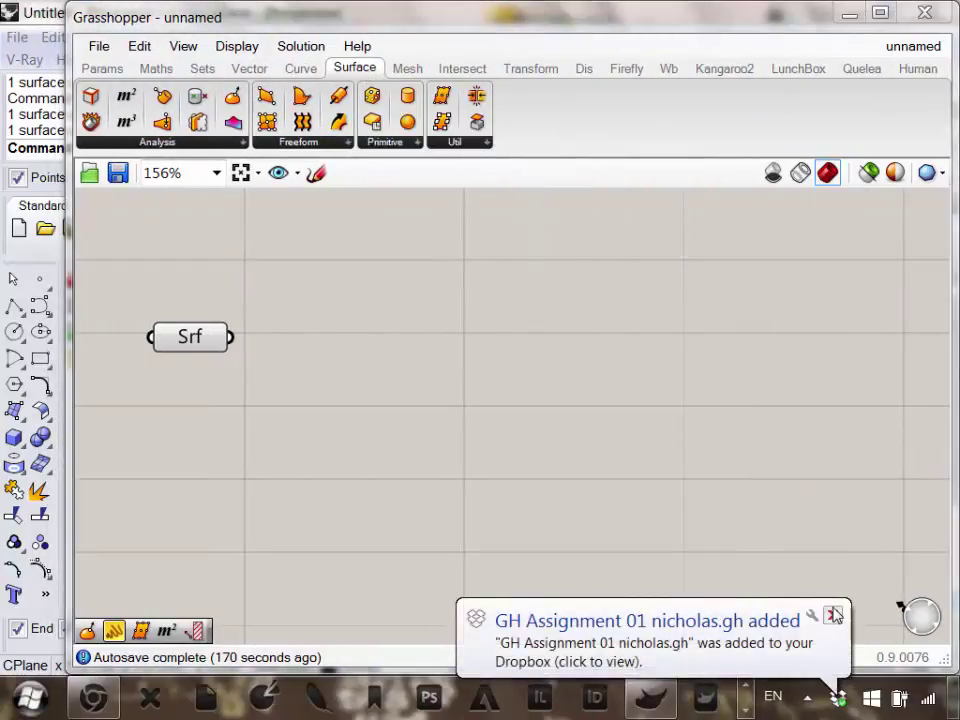
left_click(455, 143)
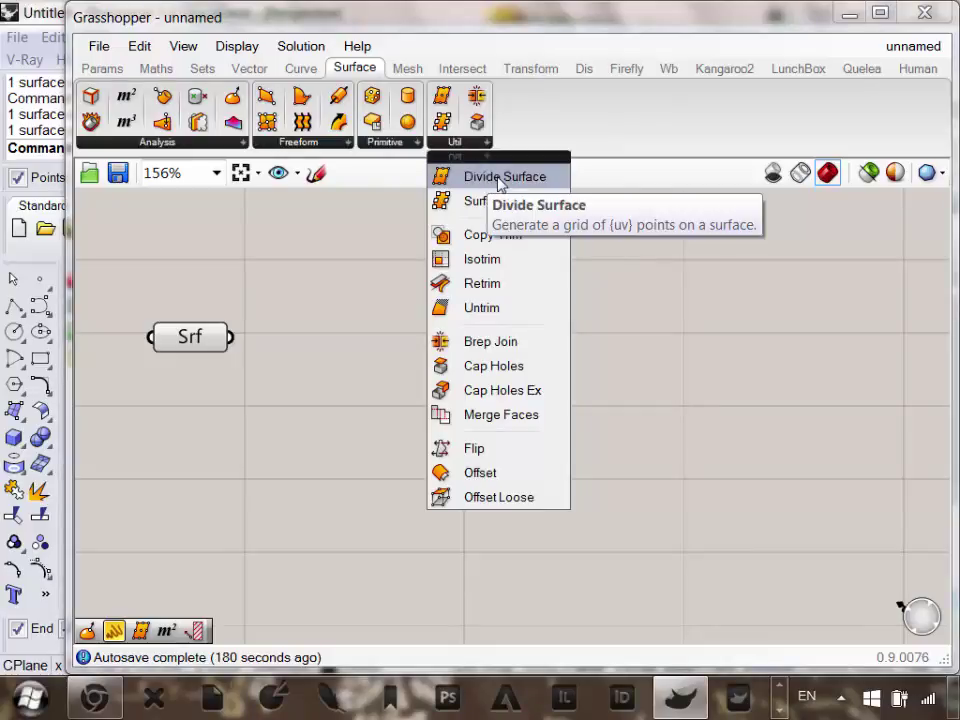
left_click_drag(500, 178, 396, 430)
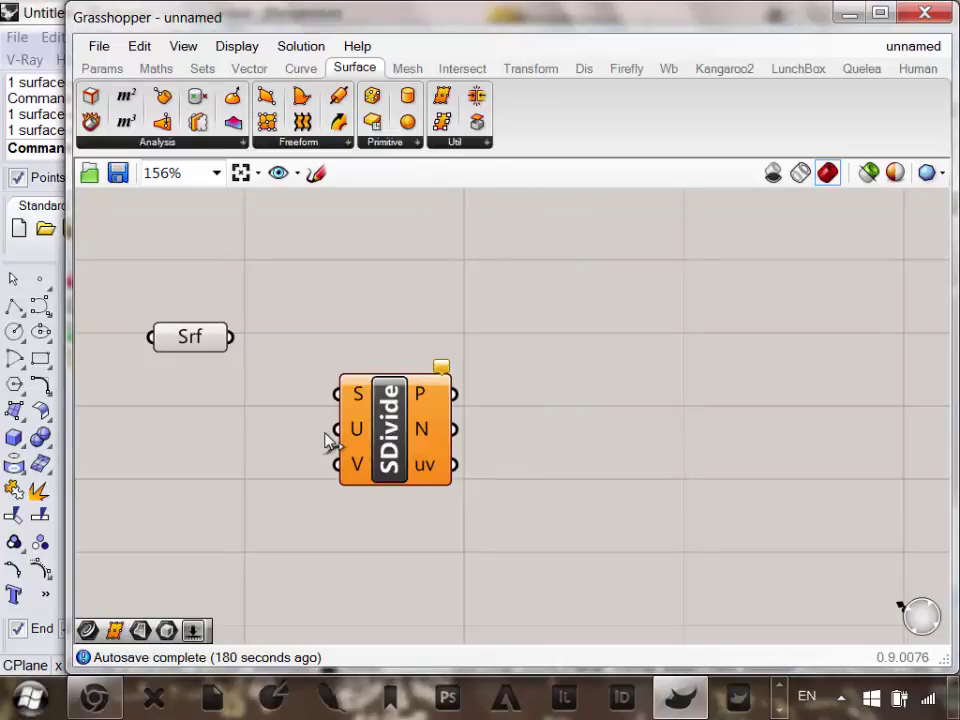
right_click_drag(78, 384, 137, 368)
left_click_drag(68, 350, 427, 345)
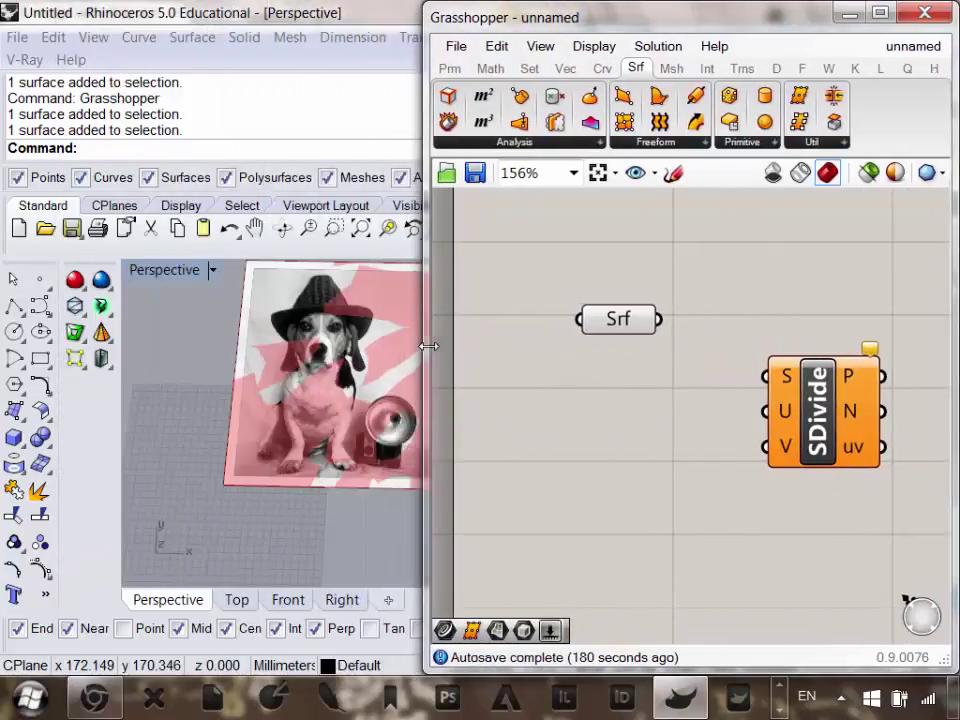
right_click_drag(300, 400, 268, 317)
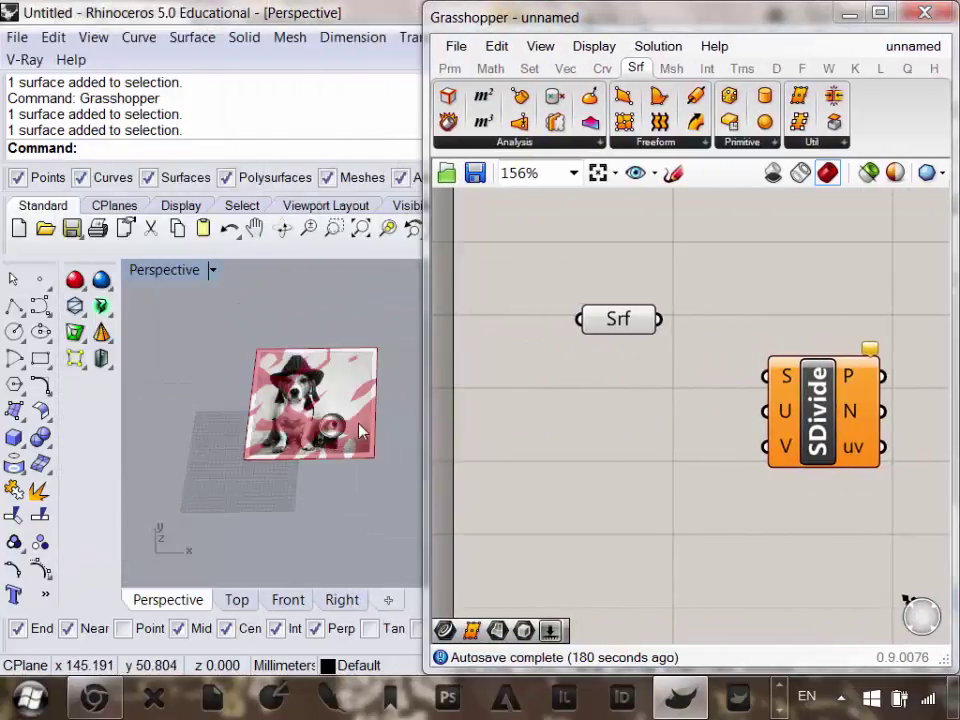
Connect the Surface parameter to the S input of Divide Surface and place the component slightly lower on the canvas.
mouse_move(651, 328)
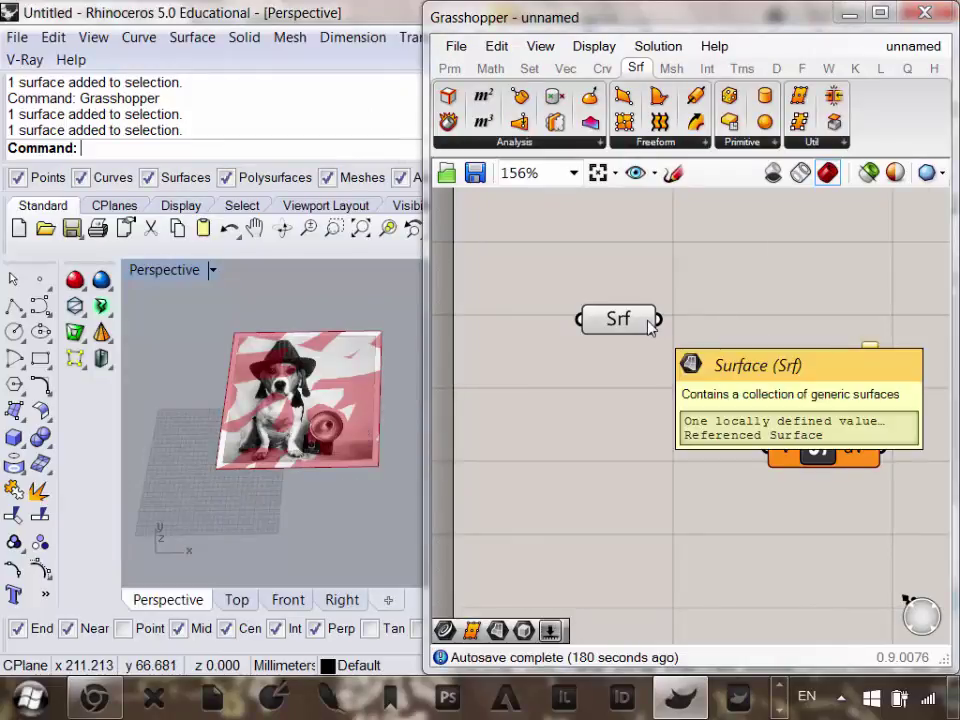
mouse_move(822, 432)
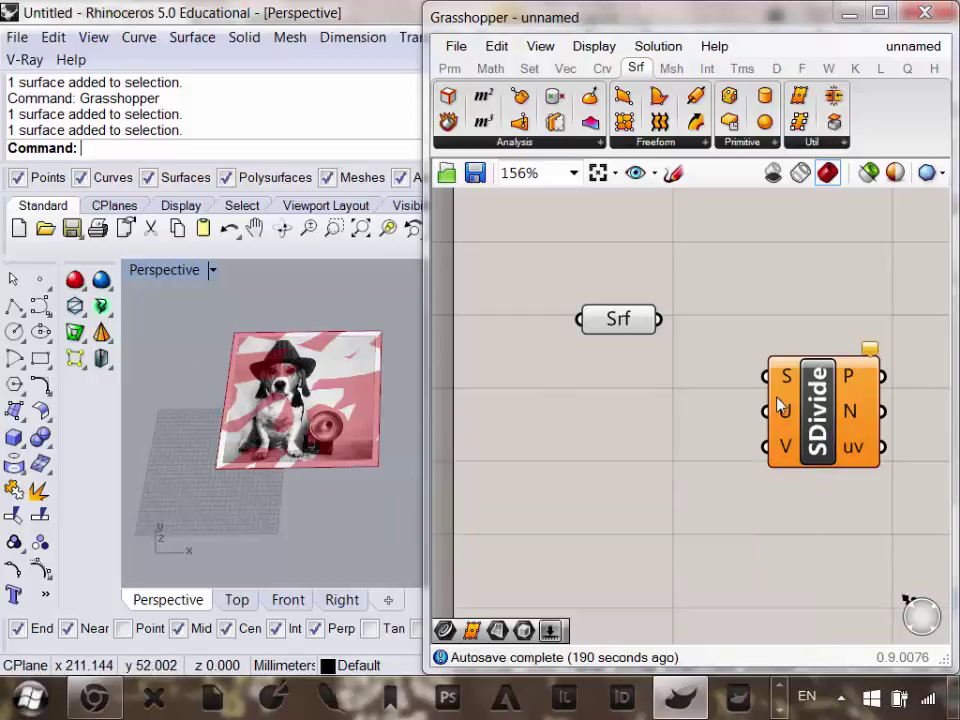
mouse_move(785, 415)
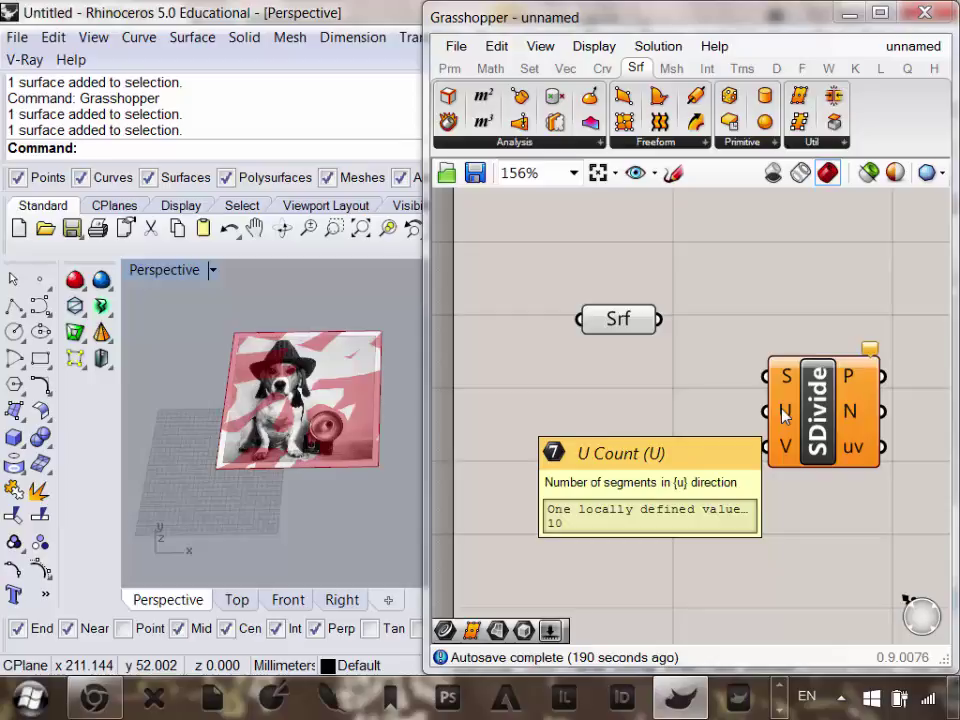
mouse_move(790, 458)
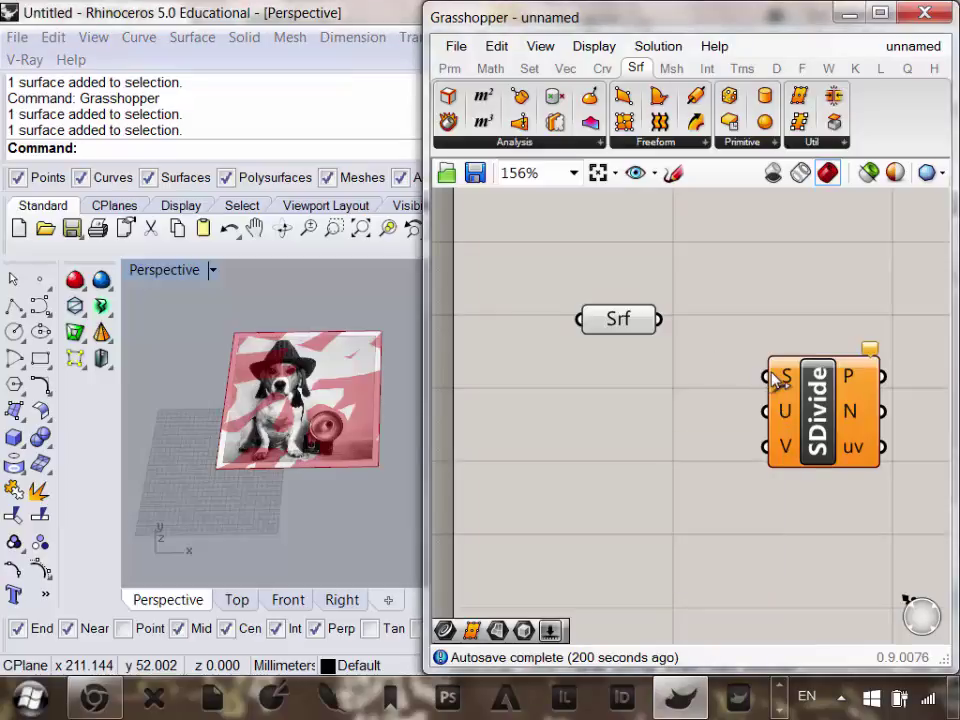
left_click_drag(659, 319, 767, 376)
left_click_drag(830, 418, 821, 443)
right_click_drag(236, 420, 240, 444)
scroll(252, 438, "up", 2)
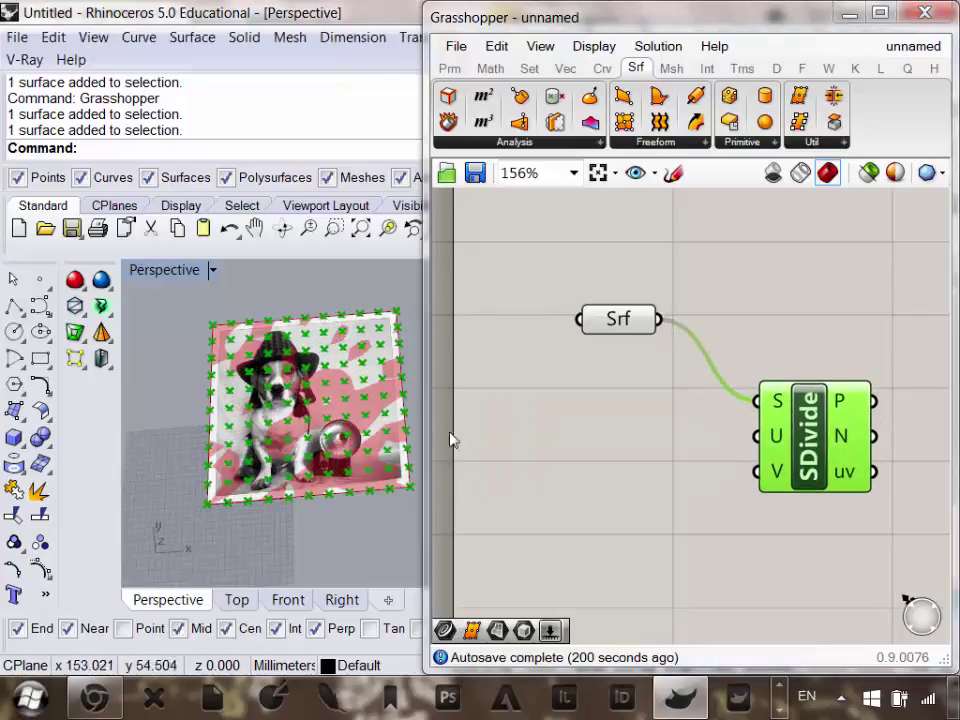
Add a Number Slider to the canvas below the Surface parameter.
left_click(450, 68)
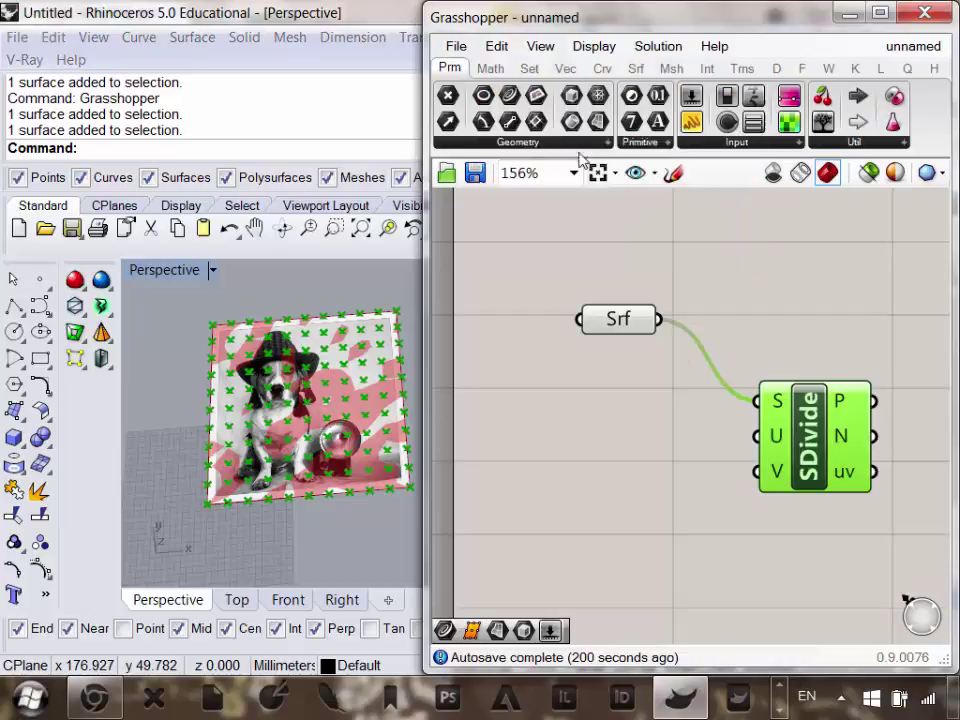
mouse_move(318, 432)
right_mouse_down()
mouse_move(328, 523)
mouse_move(316, 411)
mouse_move(312, 418)
right_mouse_up()
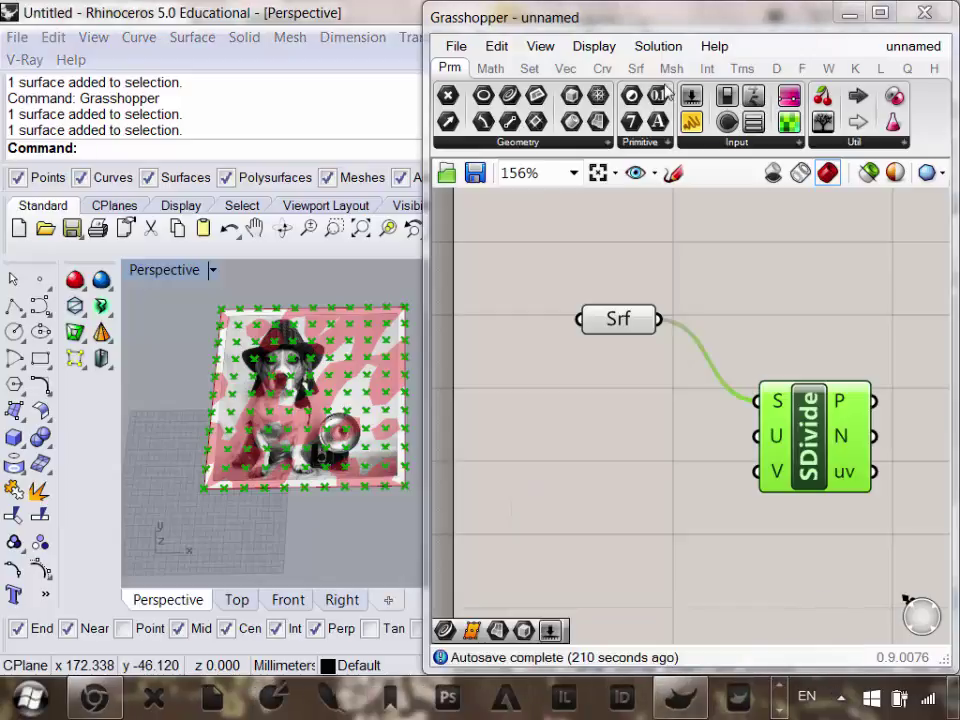
left_click(691, 102)
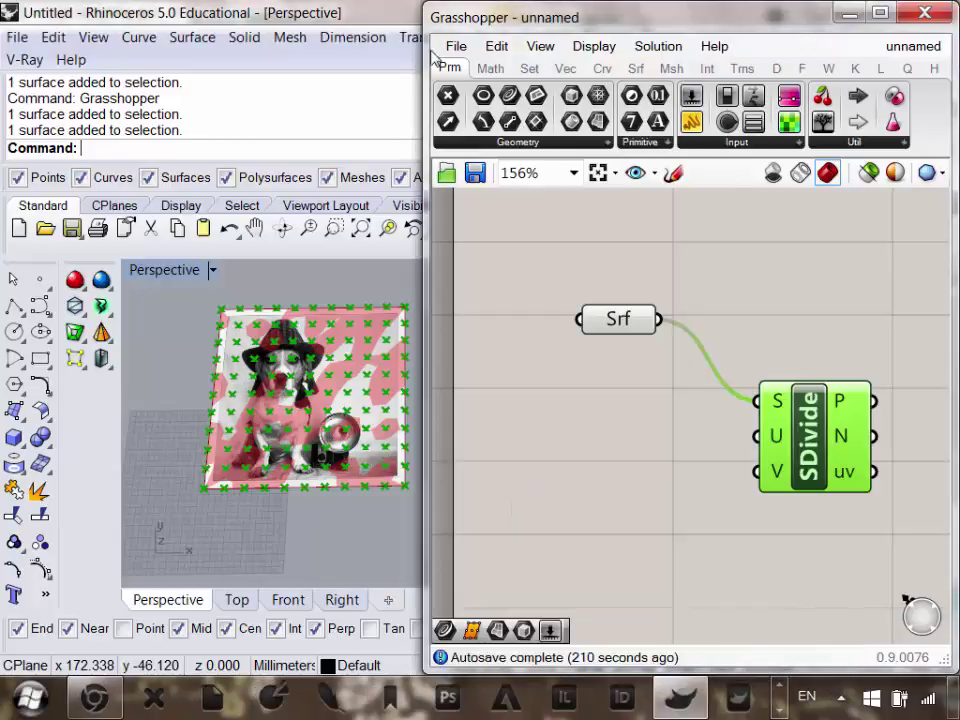
left_click(692, 143)
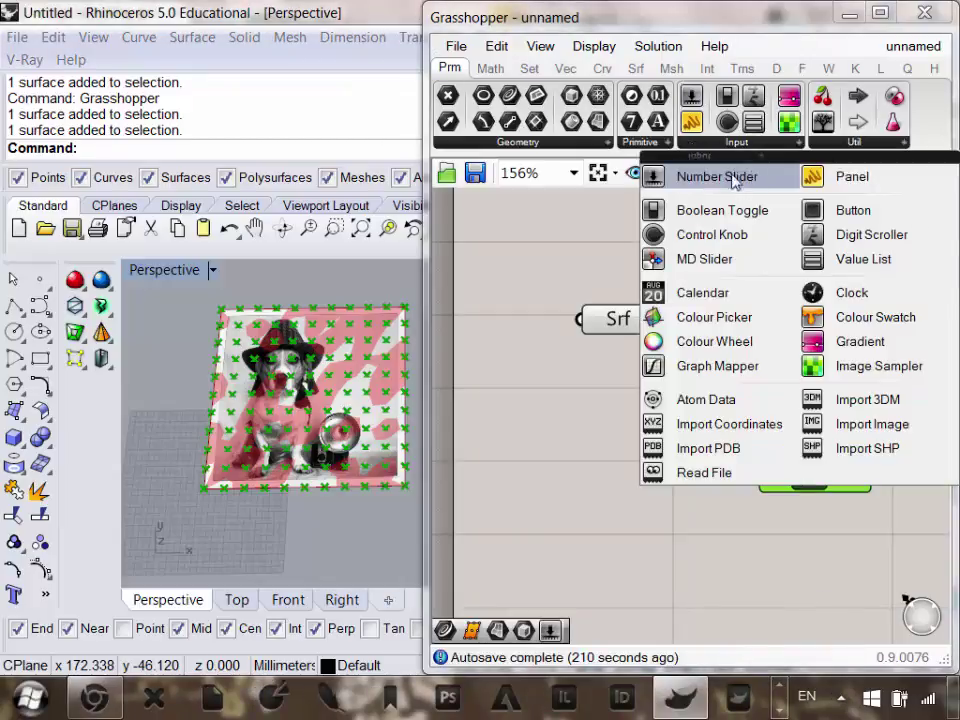
left_click(717, 177)
left_click(576, 428)
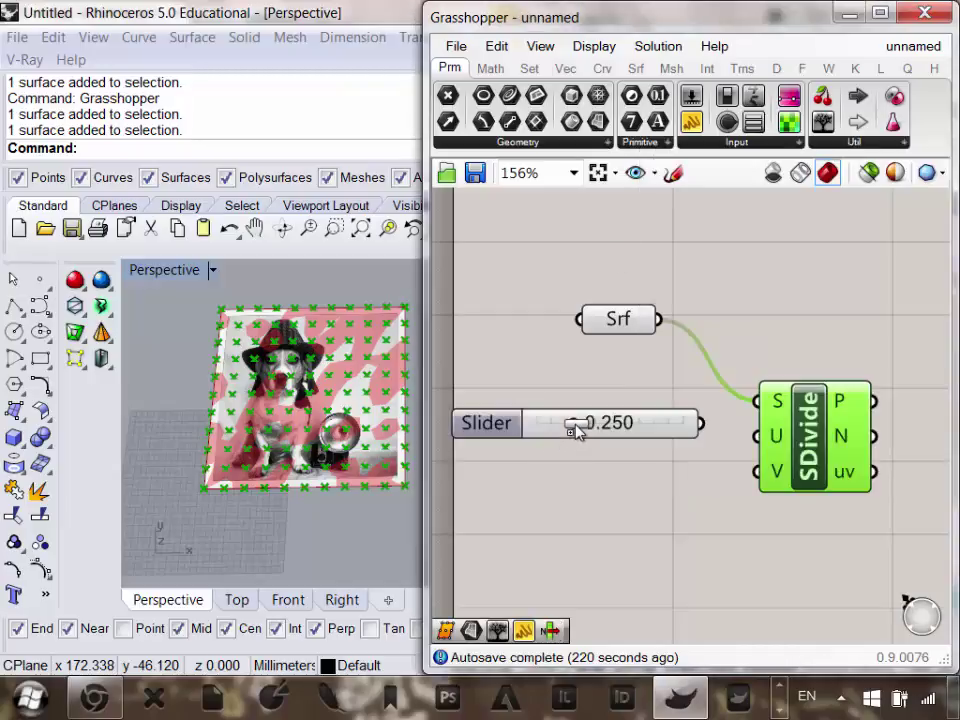
scroll(577, 430, "down", 1)
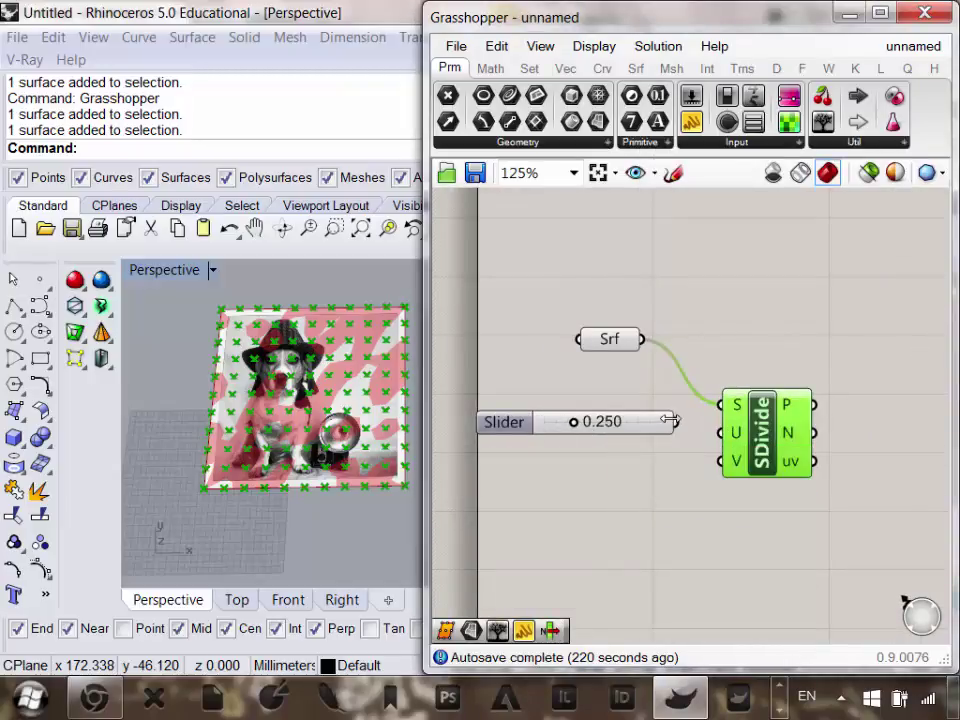
Connect the number slider to both the U and V inputs of Divide Surface and raise it to 1.000.
left_click_drag(676, 428, 718, 462)
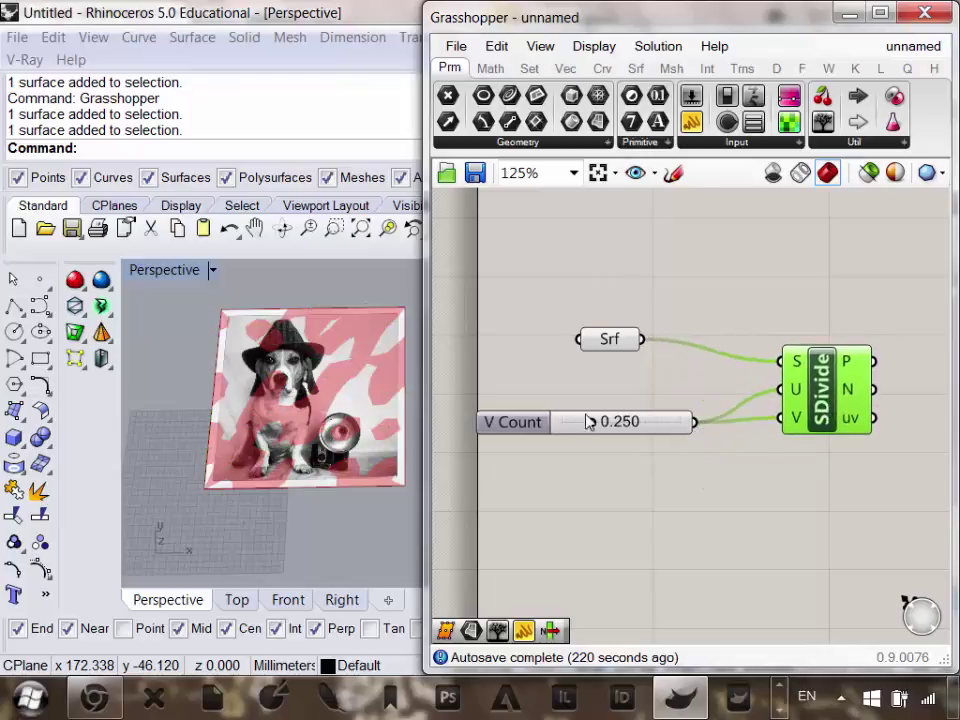
left_click_drag(593, 427, 730, 427)
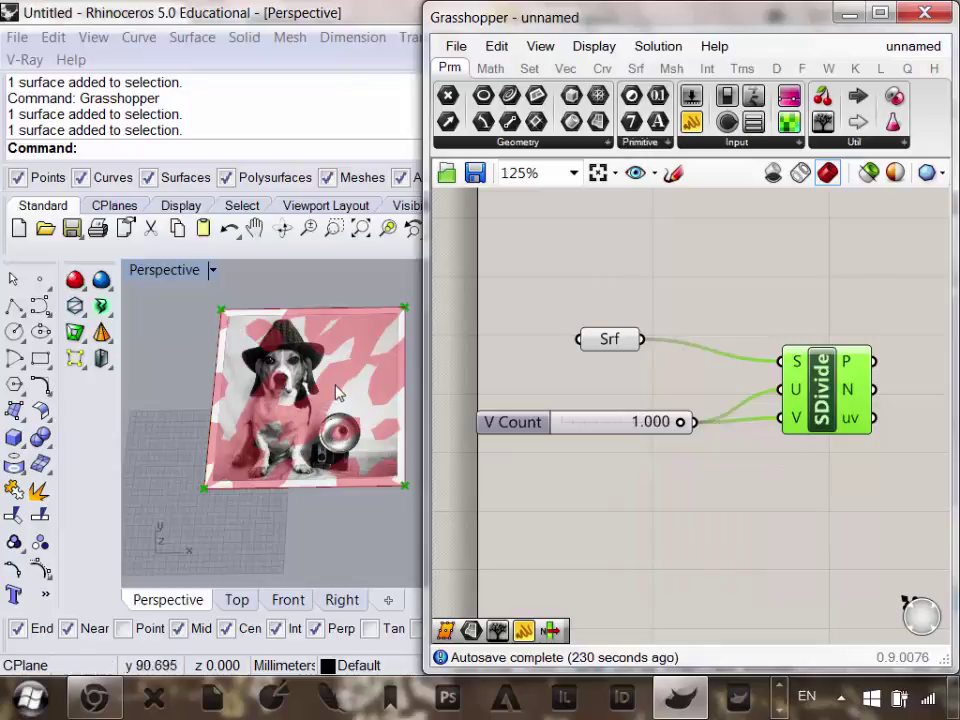
right_click_drag(593, 492, 605, 491)
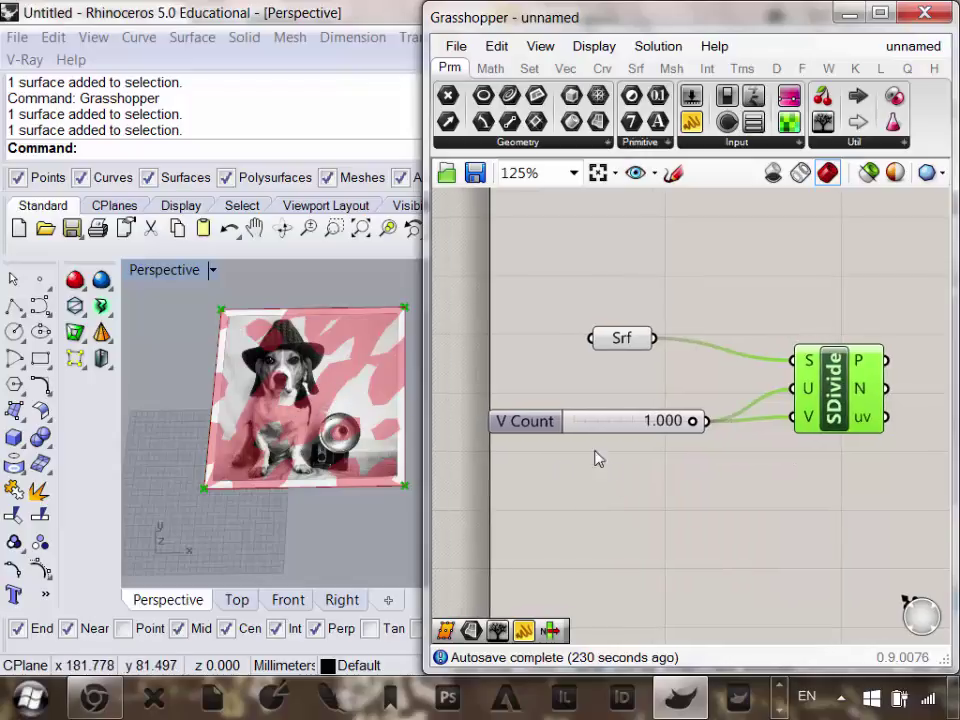
Configure the U/V count slider for integer numbers with a minimum of 8 and a maximum of 40.
double_click(533, 425)
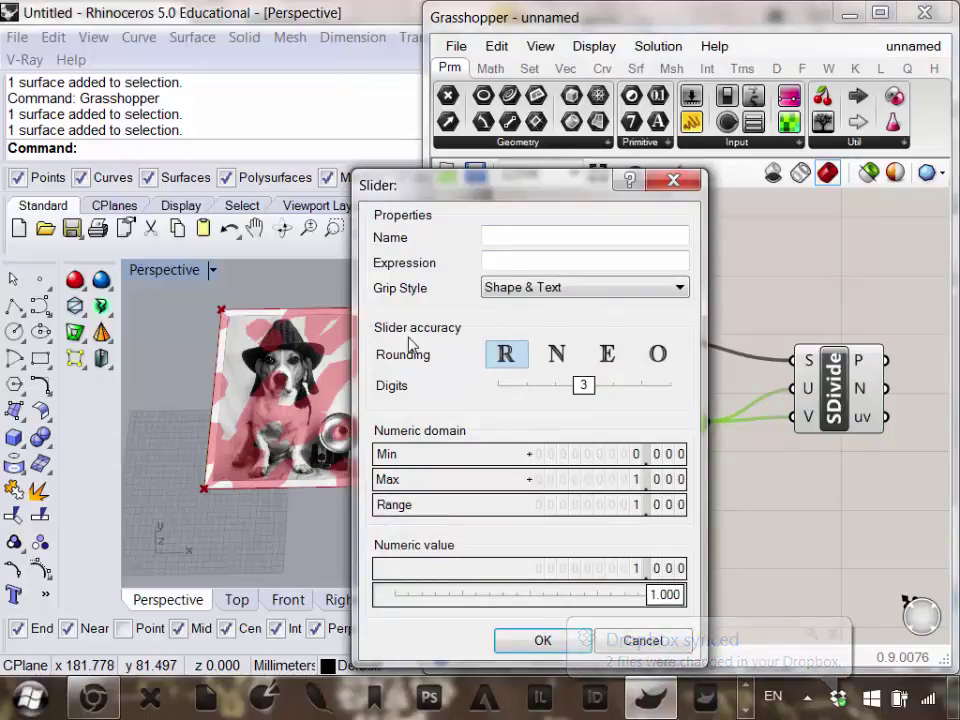
left_click(555, 355)
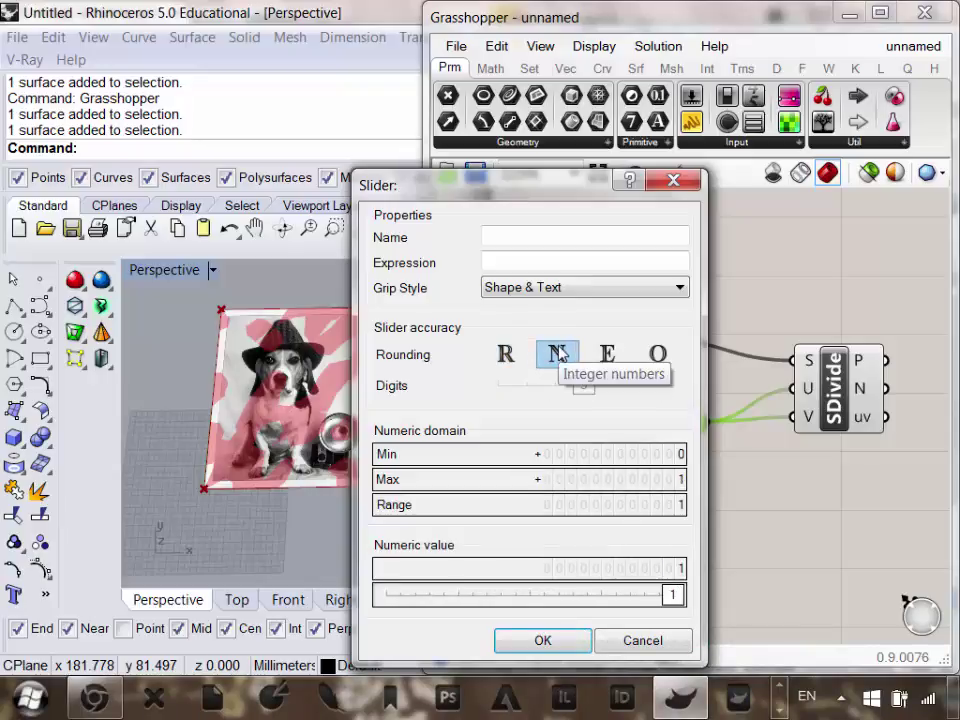
double_click(633, 459)
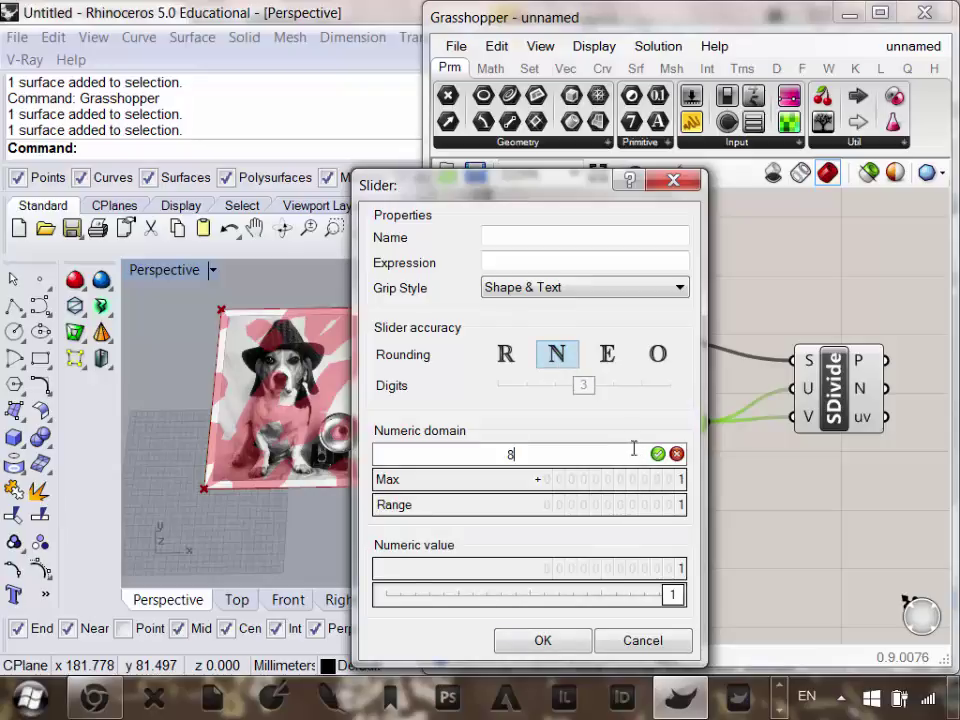
left_click(657, 454)
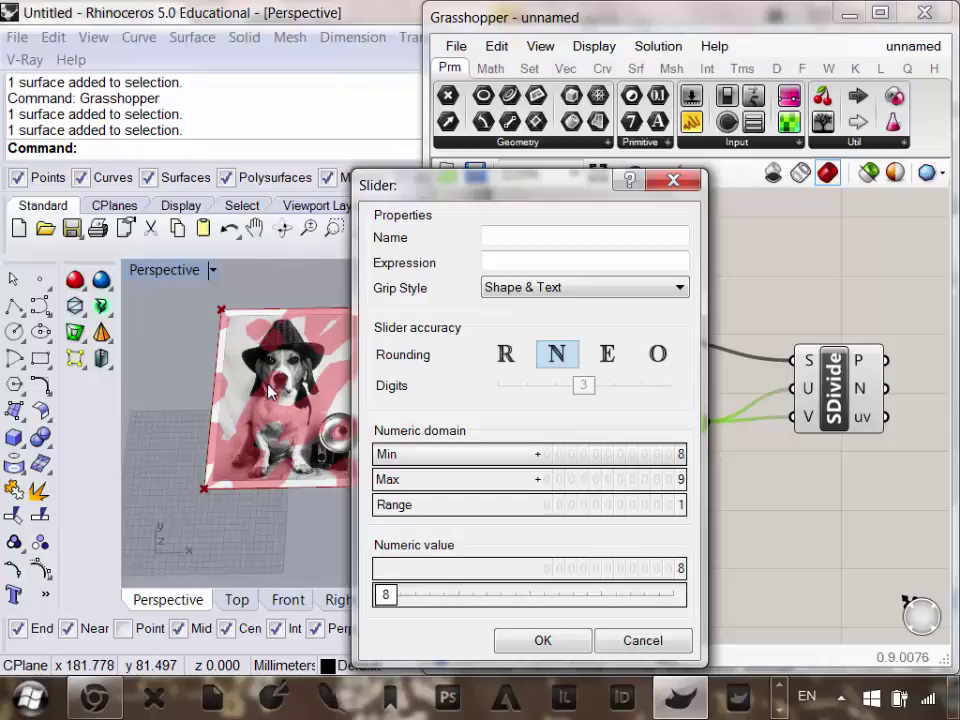
double_click(613, 487)
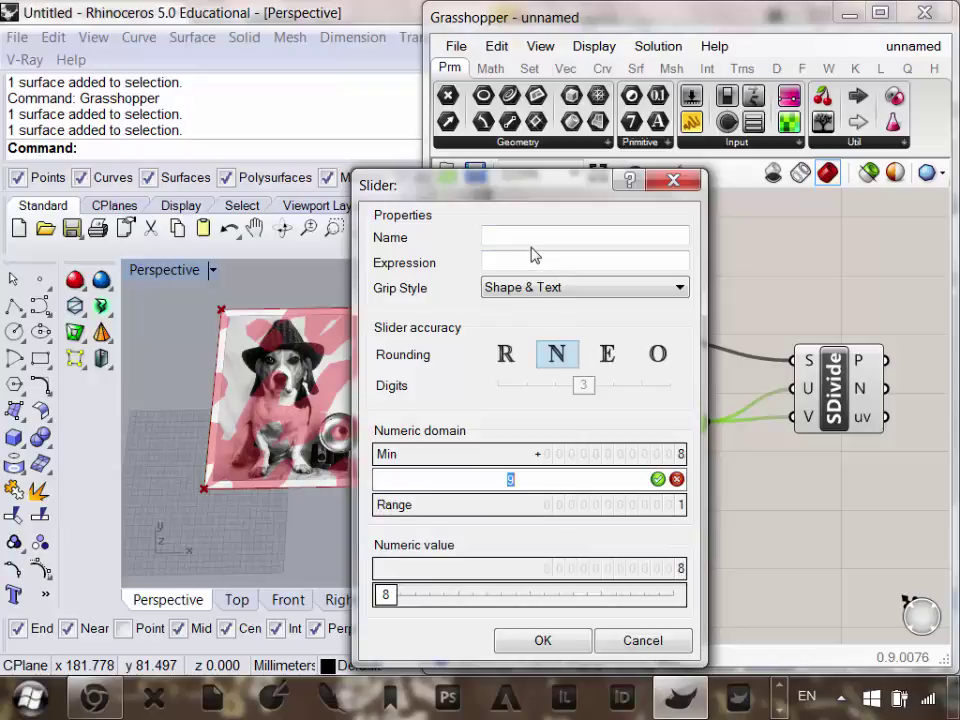
type("40")
left_click(657, 479)
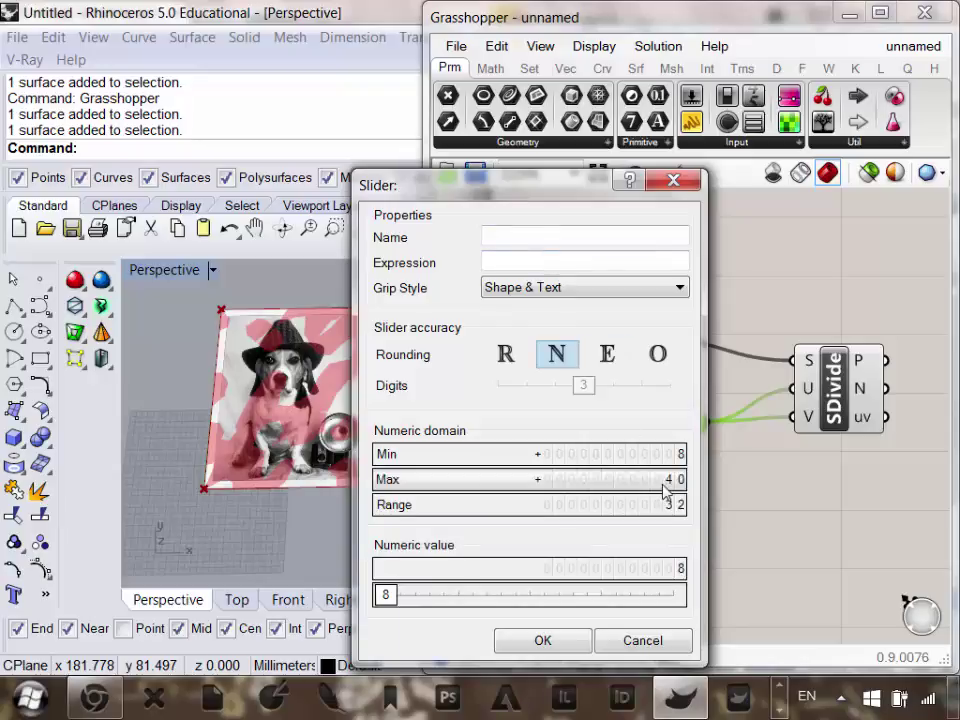
left_click(546, 650)
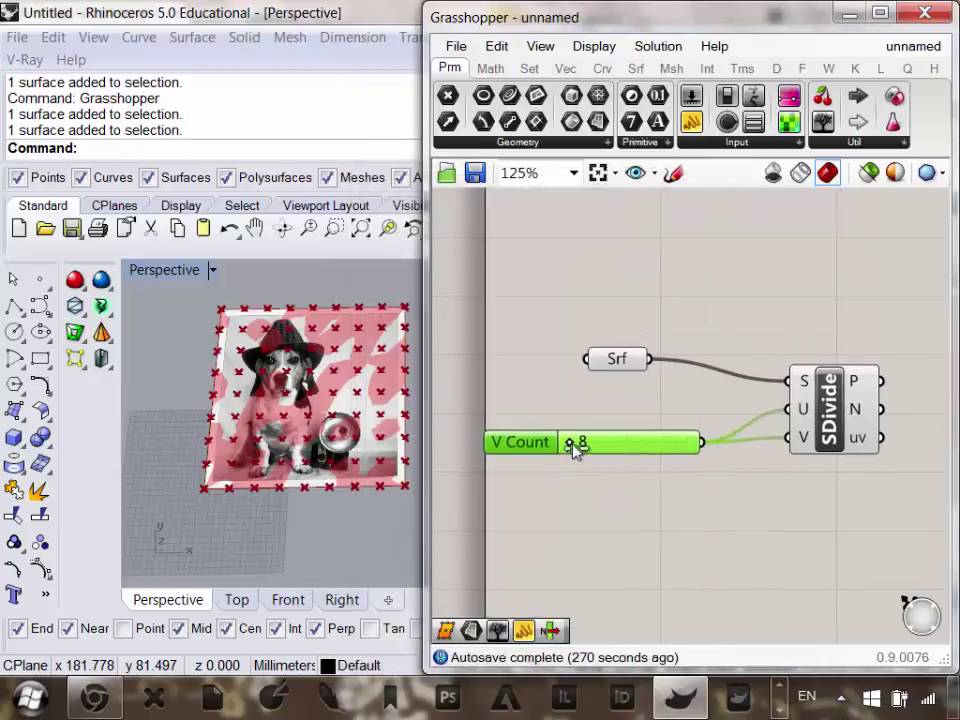
left_click_drag(573, 445, 619, 465)
Select the Divide Surface component to highlight its points in Rhino and shift it slightly on the canvas.
right_click_drag(750, 452, 507, 462)
scroll(617, 378, "down", 5)
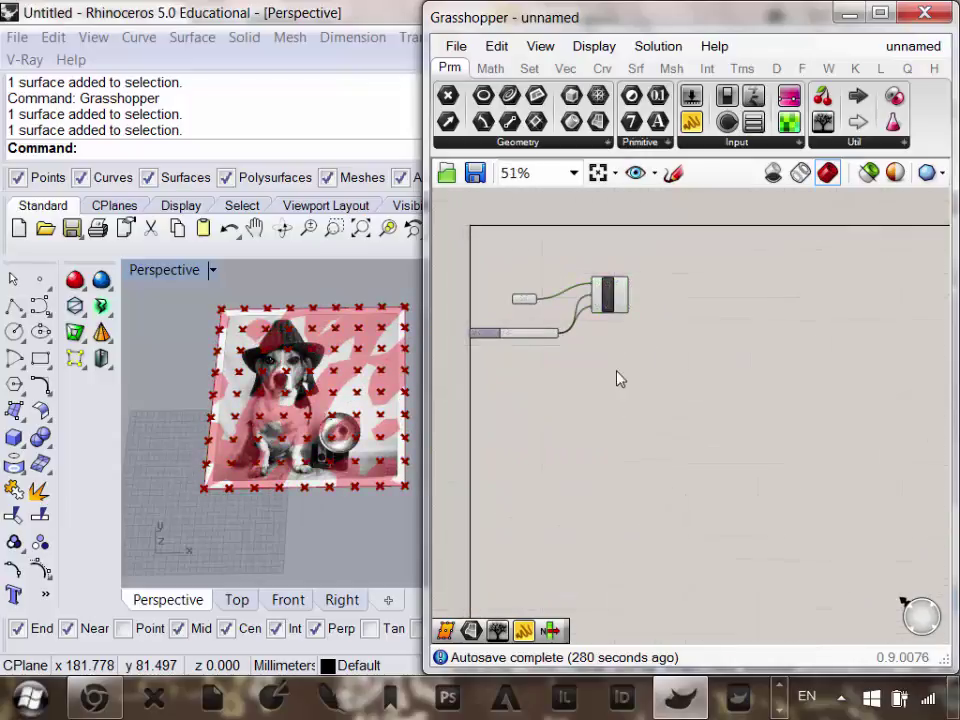
scroll(617, 378, "up", 4)
left_click(638, 330)
right_click_drag(657, 387, 649, 415)
left_click_drag(643, 370, 640, 383)
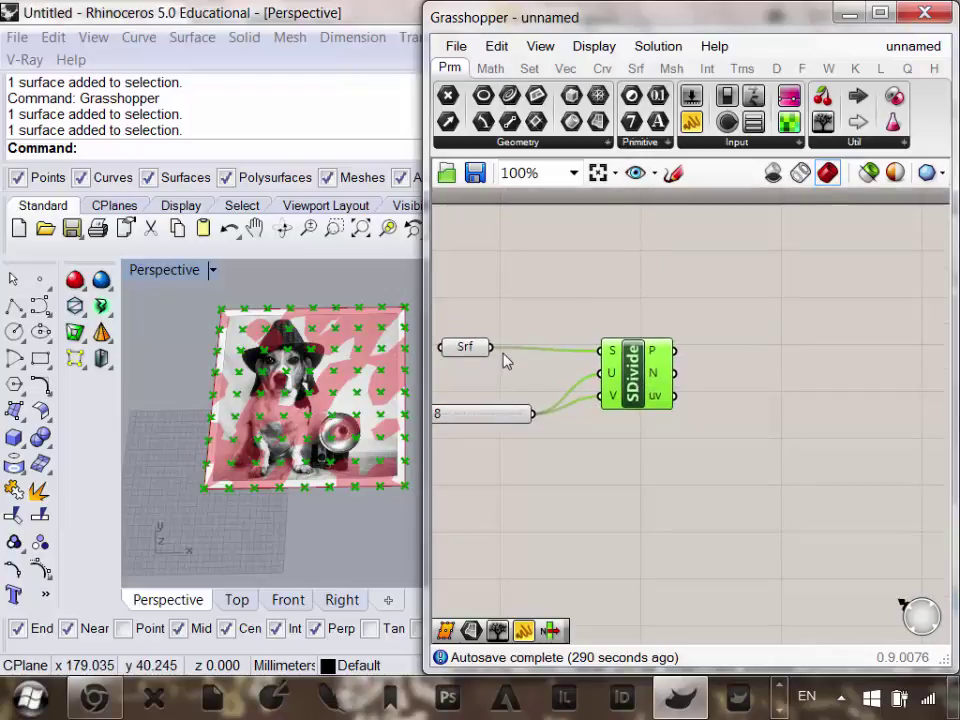
Line up the Surface parameter with the S input of Divide Surface, then select Divide Surface.
left_click(474, 350)
left_click_drag(476, 352, 487, 361)
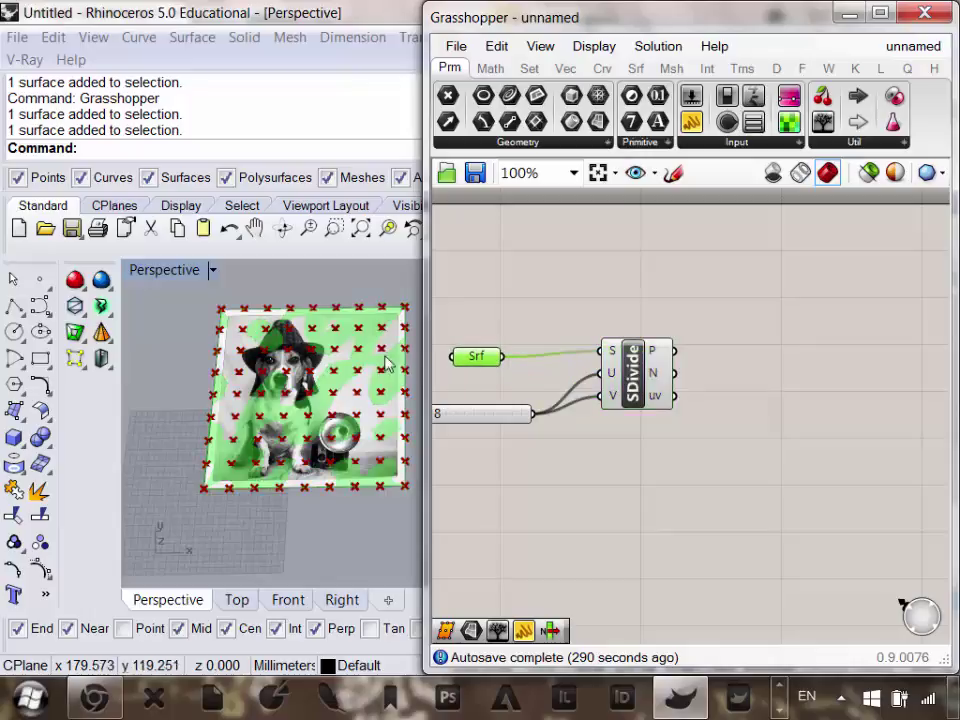
right_click_drag(709, 446, 654, 456)
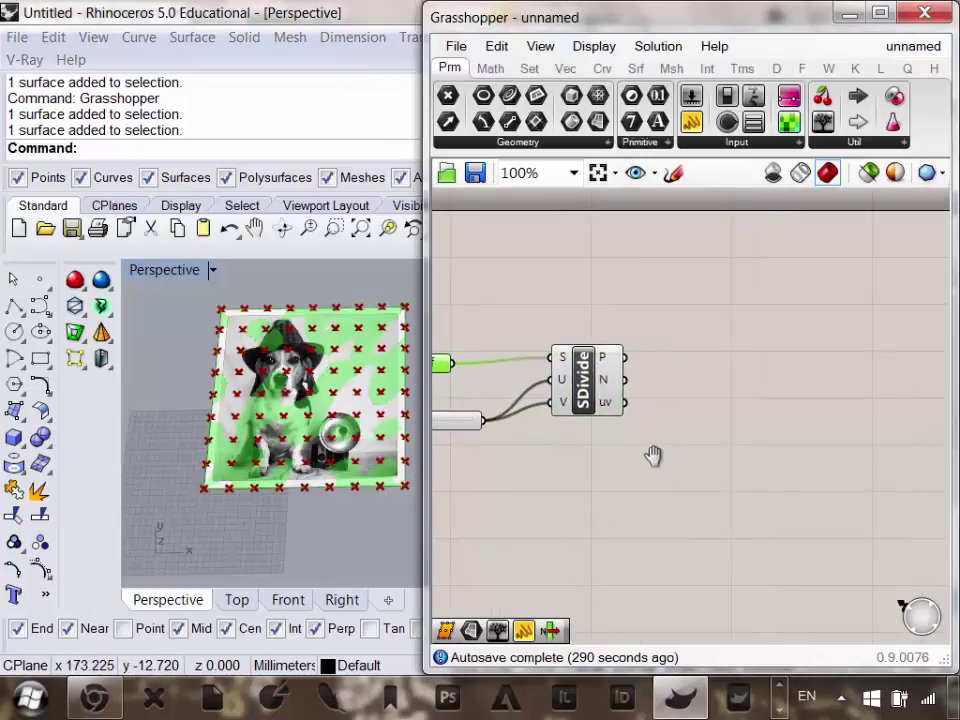
left_click(606, 407)
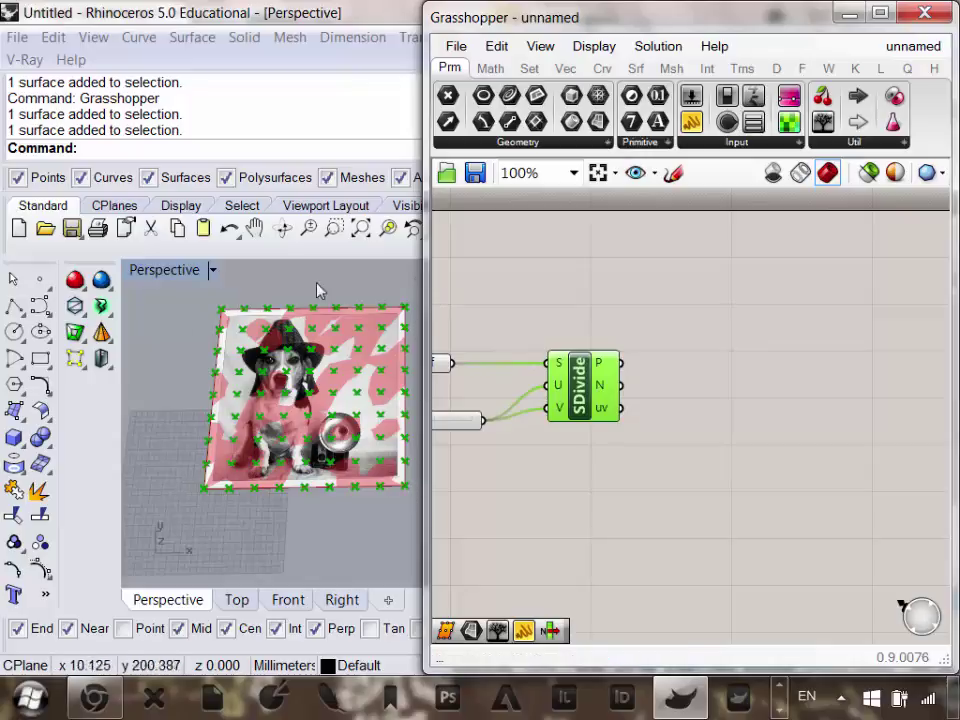
Deselect Divide Surface and place an Image Sampler component on the canvas beside it.
left_click(800, 424)
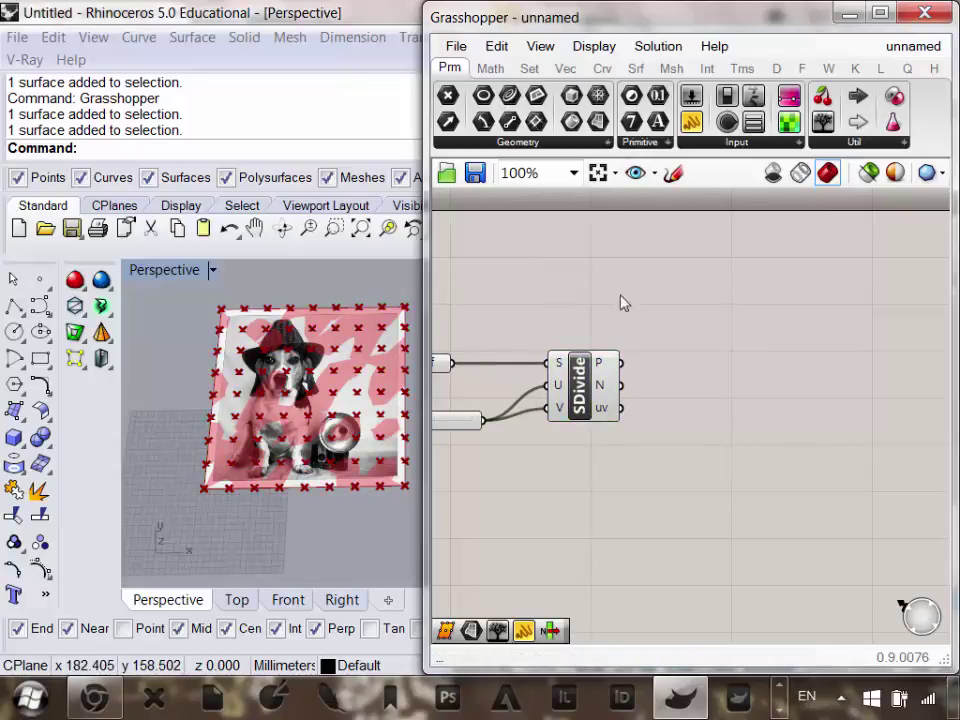
left_click(745, 146)
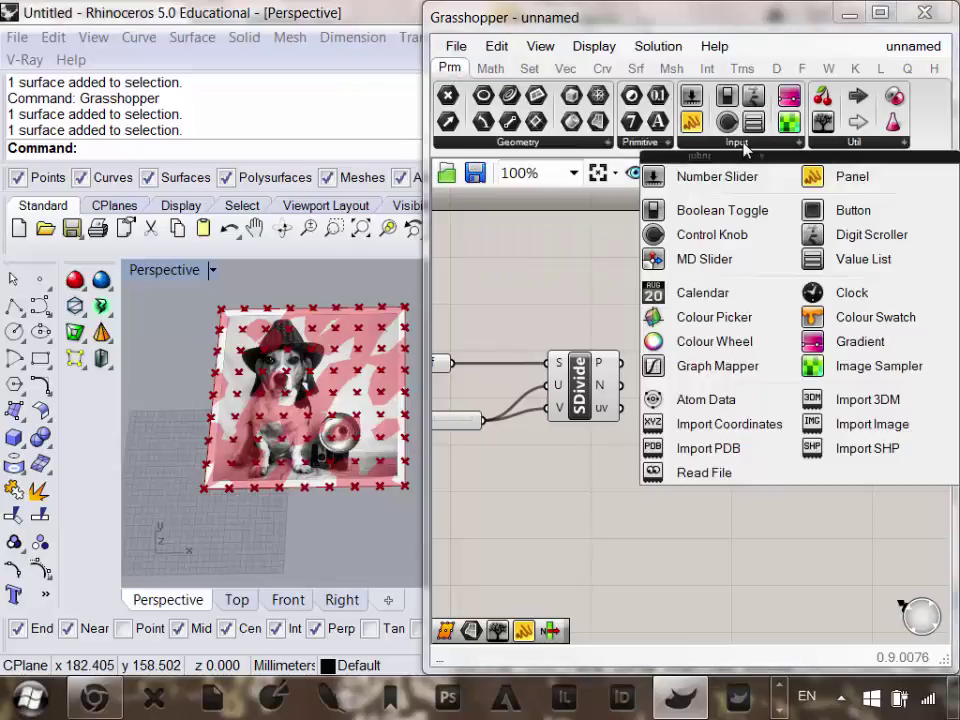
left_click(870, 366)
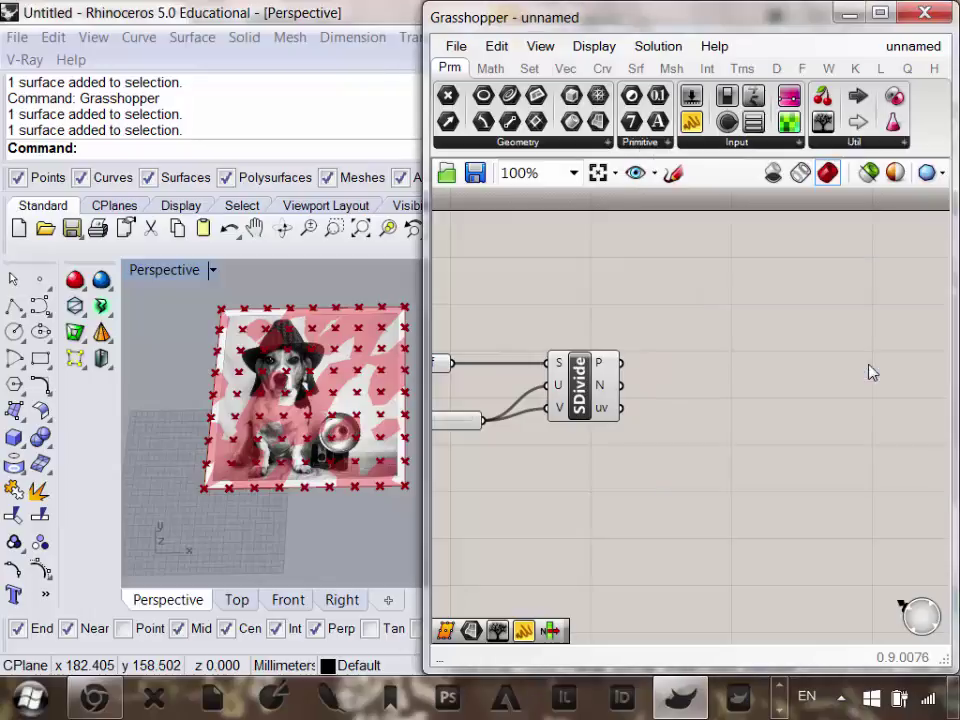
left_click(819, 400)
right_click_drag(728, 409, 632, 401)
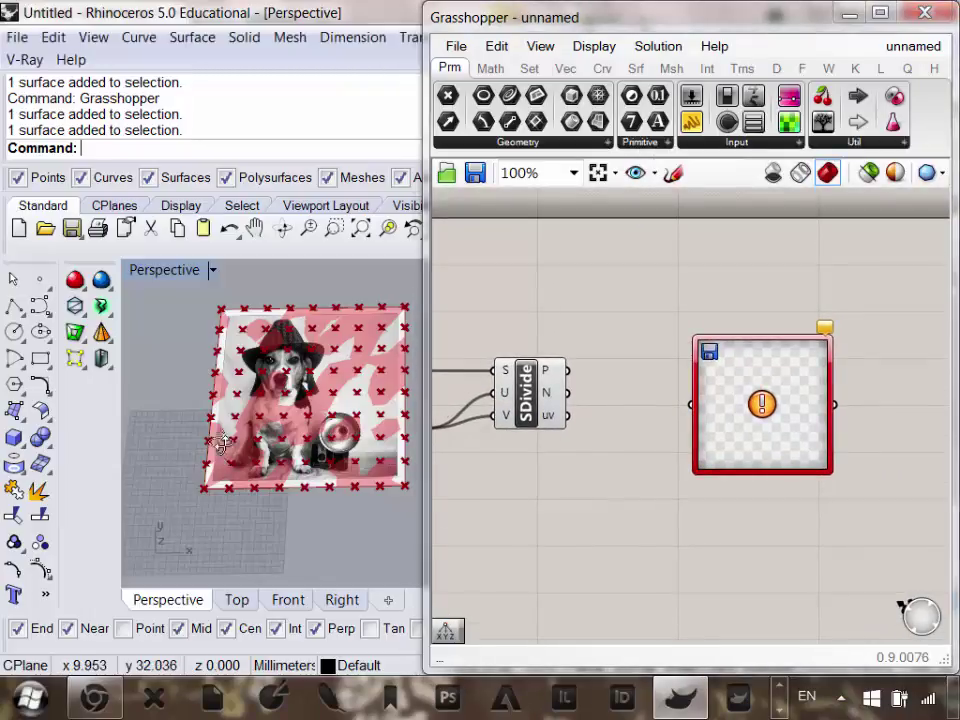
Select the dog picture in the Rhino Perspective viewport and hide it.
scroll(274, 420, "down", 3)
scroll(343, 456, "up", 6)
left_click(336, 461)
scroll(313, 400, "down", 5)
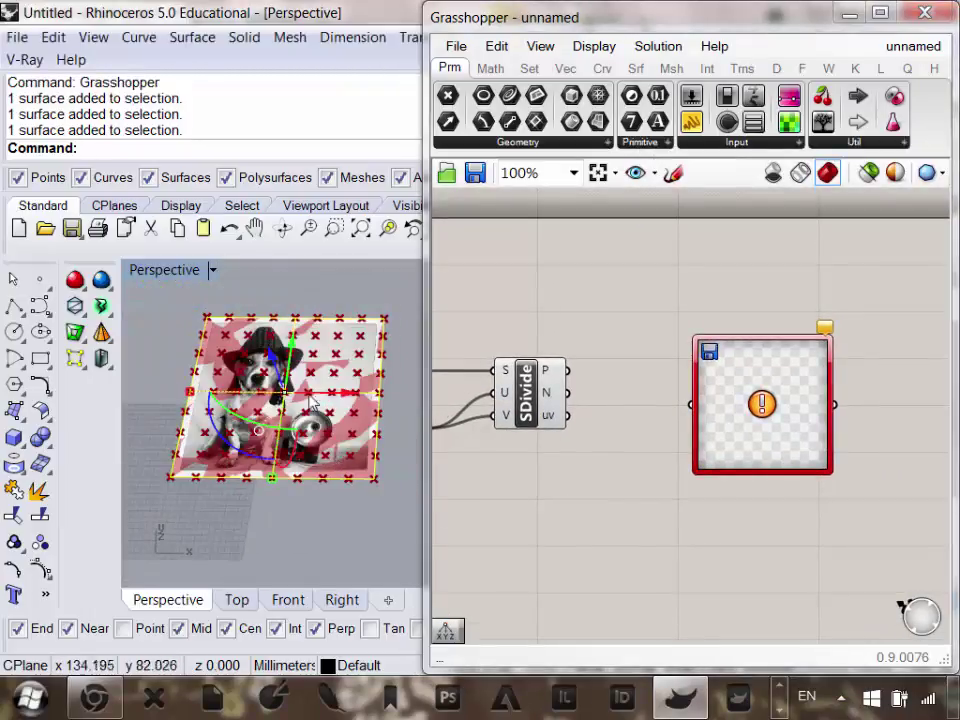
scroll(322, 420, "up", 2)
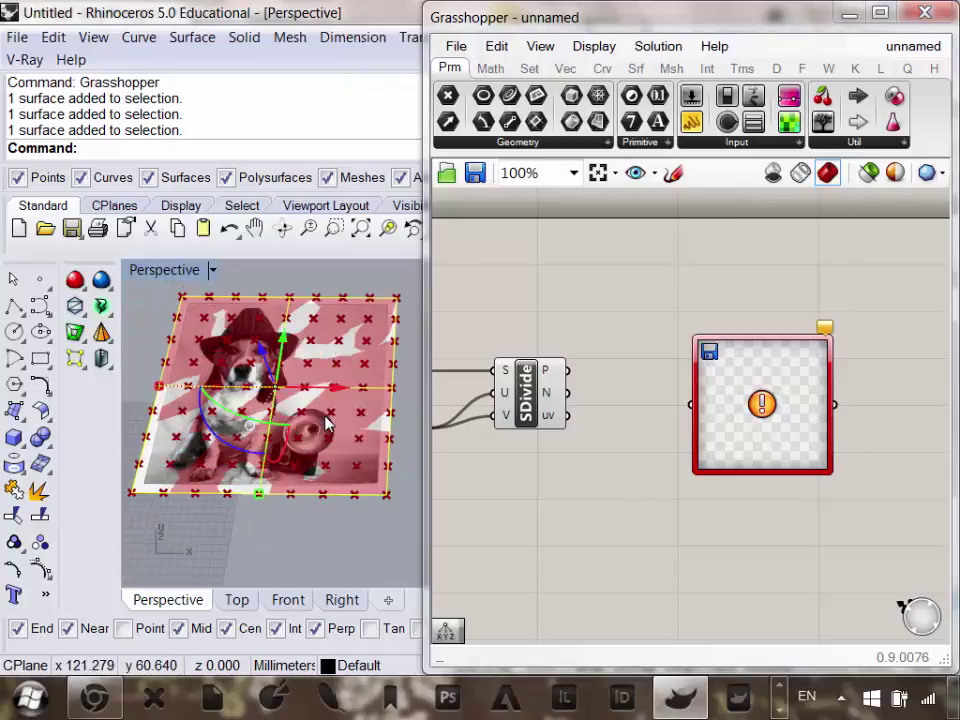
key("ctrl+h")
Connect the P output of Divide Surface to the input of the Image Sampler.
right_click_drag(641, 446, 657, 393)
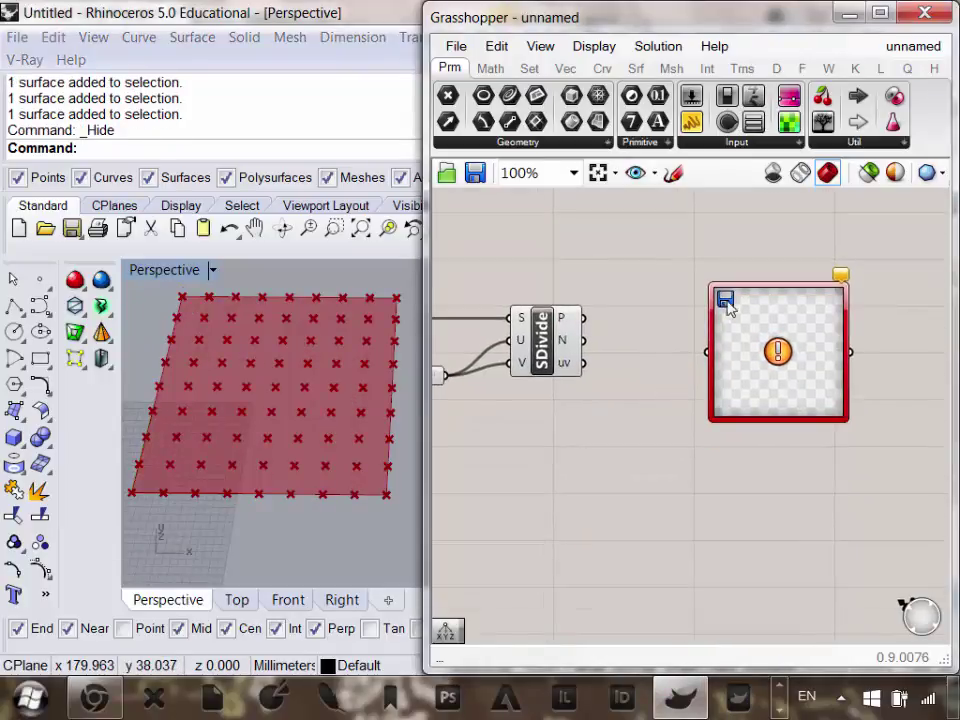
mouse_move(576, 323)
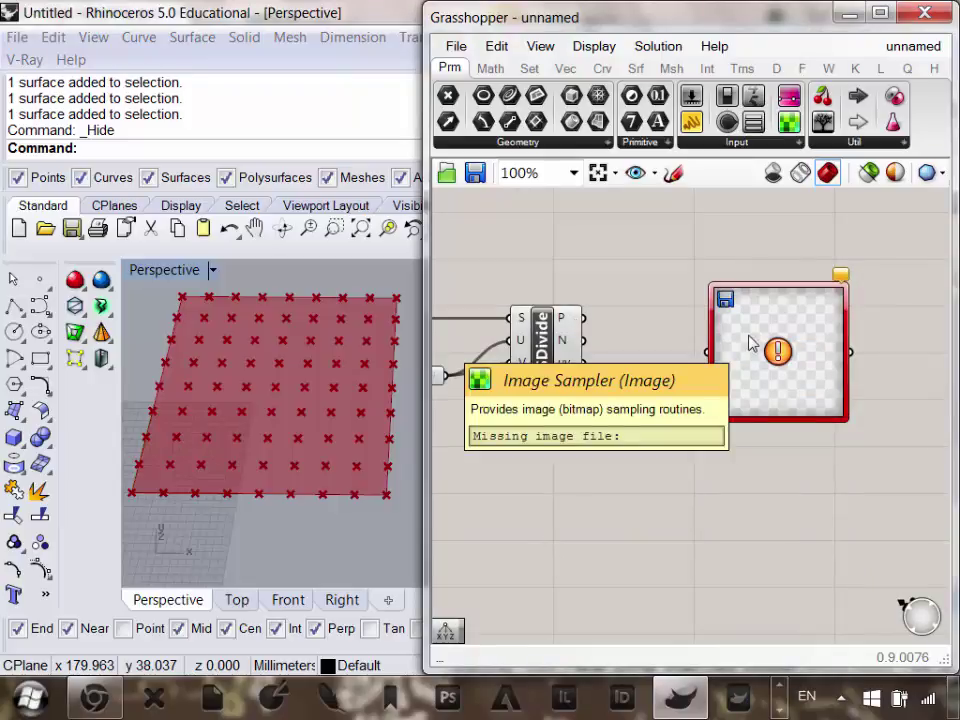
right_click(576, 323)
left_click(604, 300)
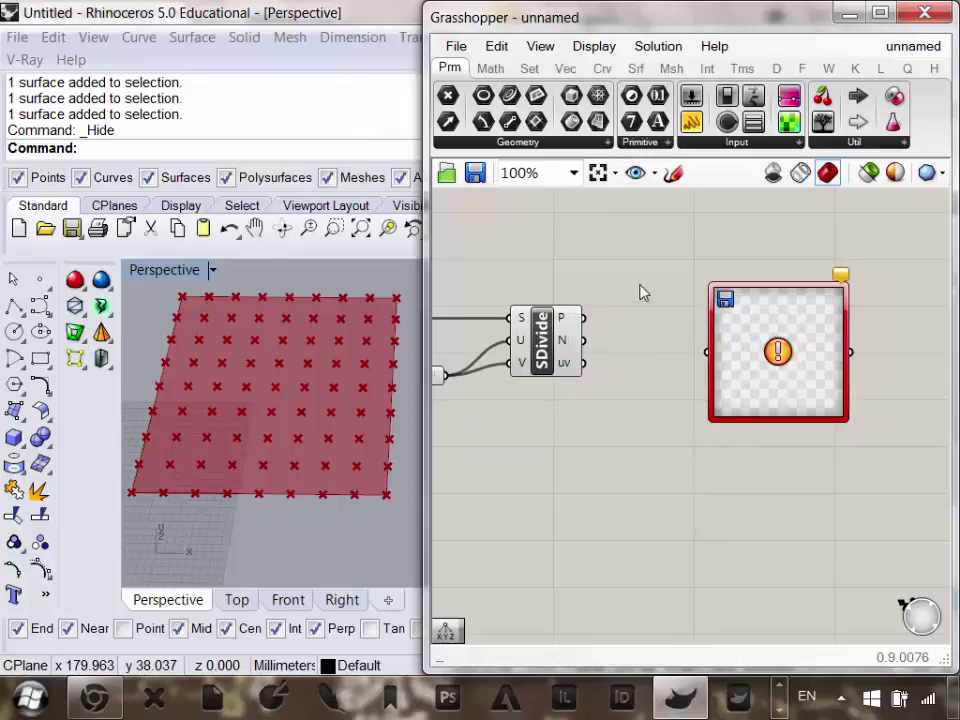
right_click_drag(598, 283, 560, 291)
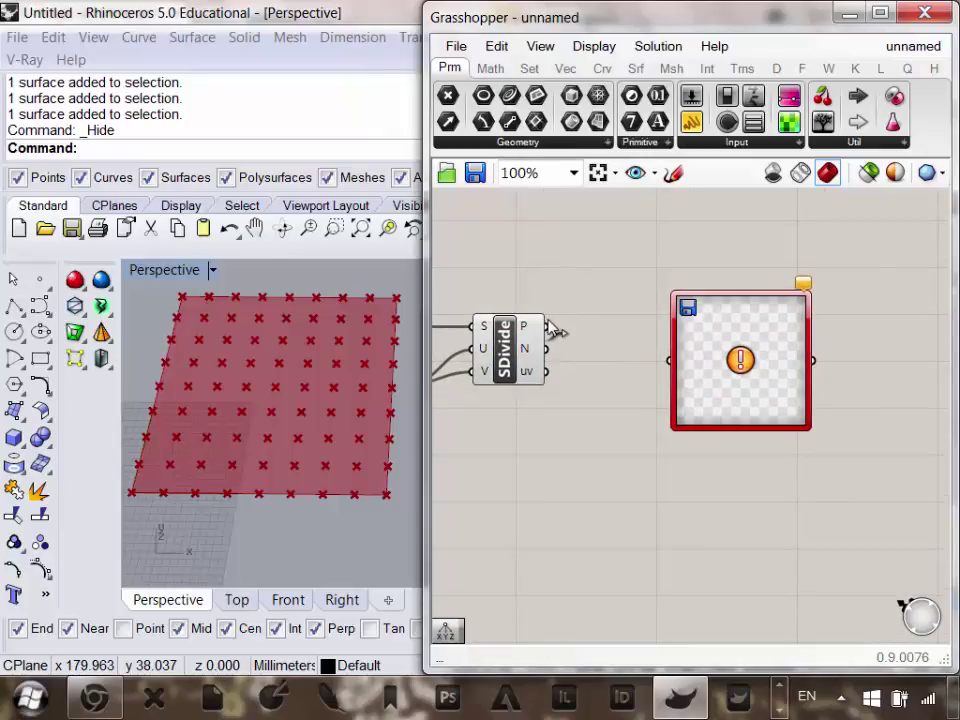
left_click_drag(553, 328, 700, 380)
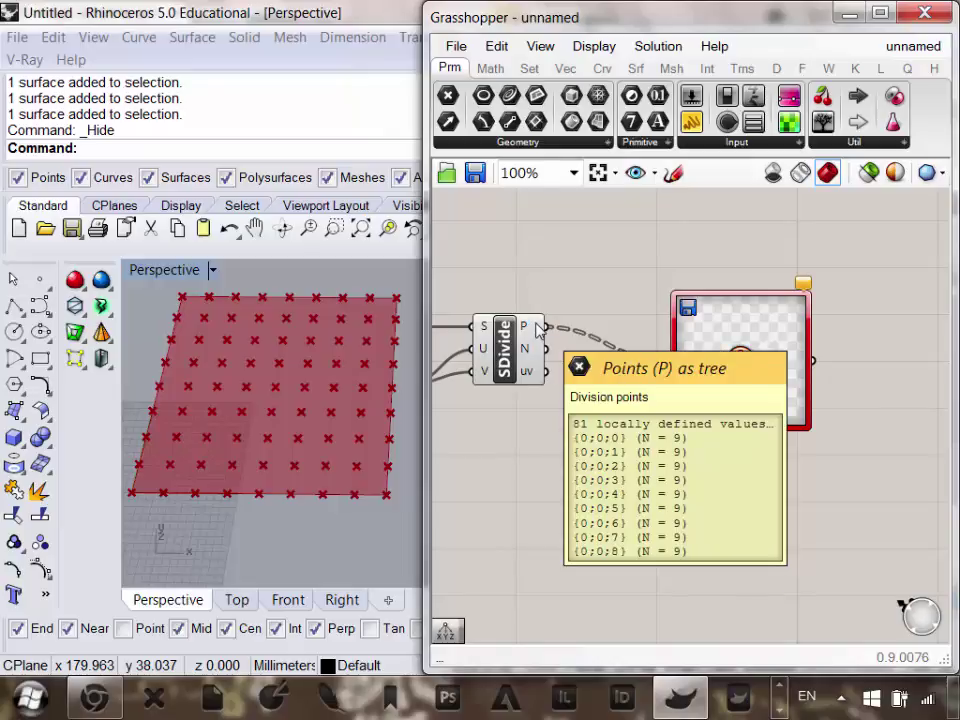
Flatten the P output of Divide Surface and shift the component closer in line with the Image Sampler.
right_click(539, 330)
left_click(584, 443)
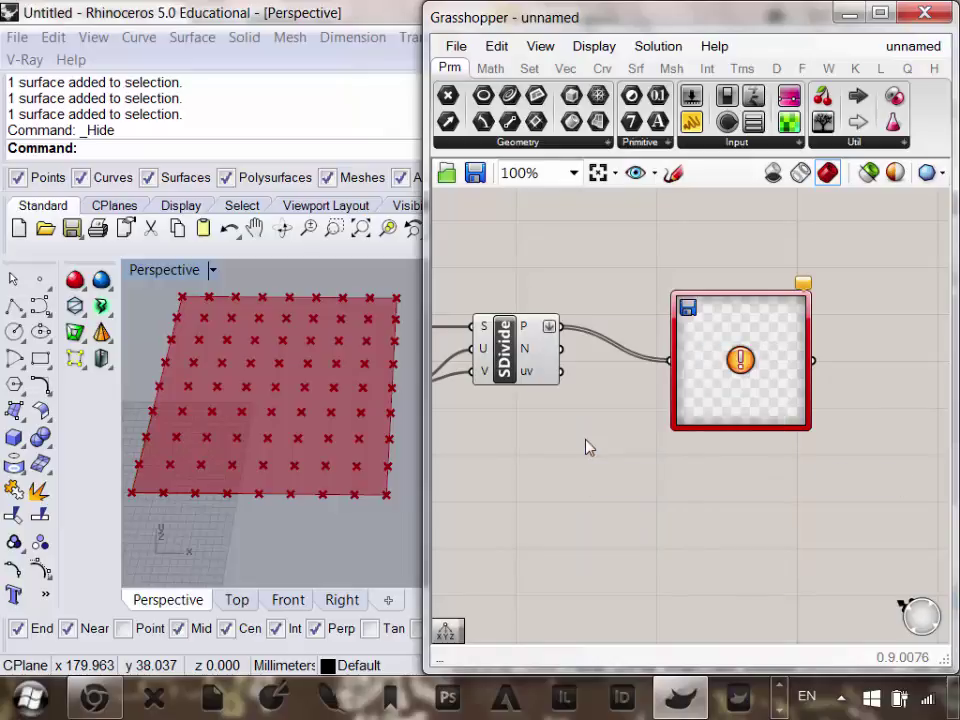
left_click_drag(505, 355, 492, 374)
left_click(603, 428)
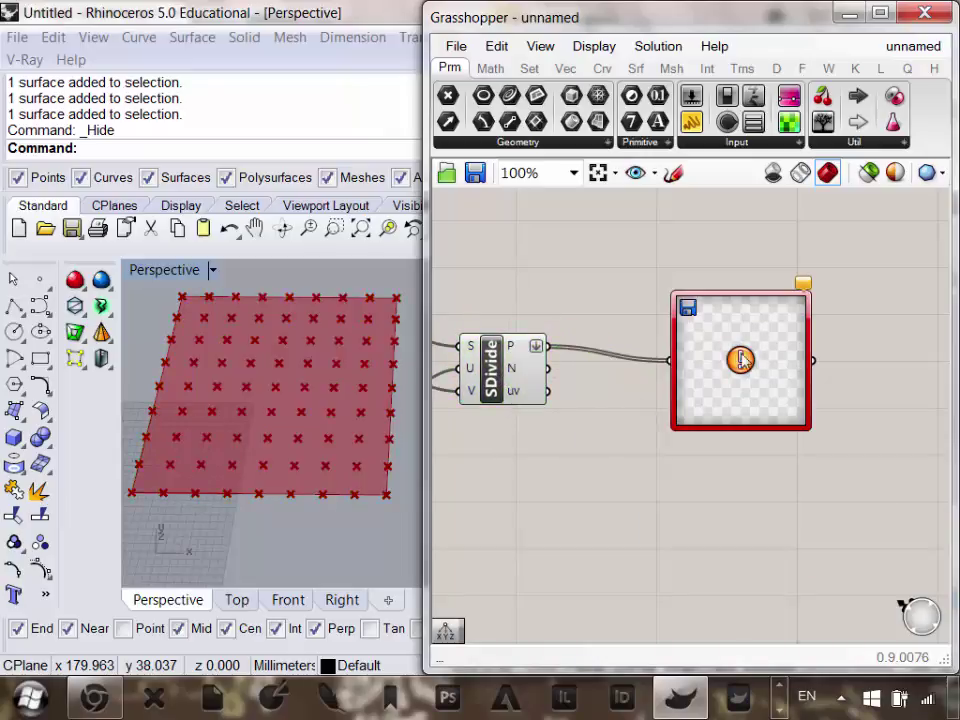
Load the fedora dog JPG from the Desktop as the Image Sampler's image file in its settings and accept them.
right_click_drag(775, 357, 698, 370)
scroll(692, 364, "up", 1)
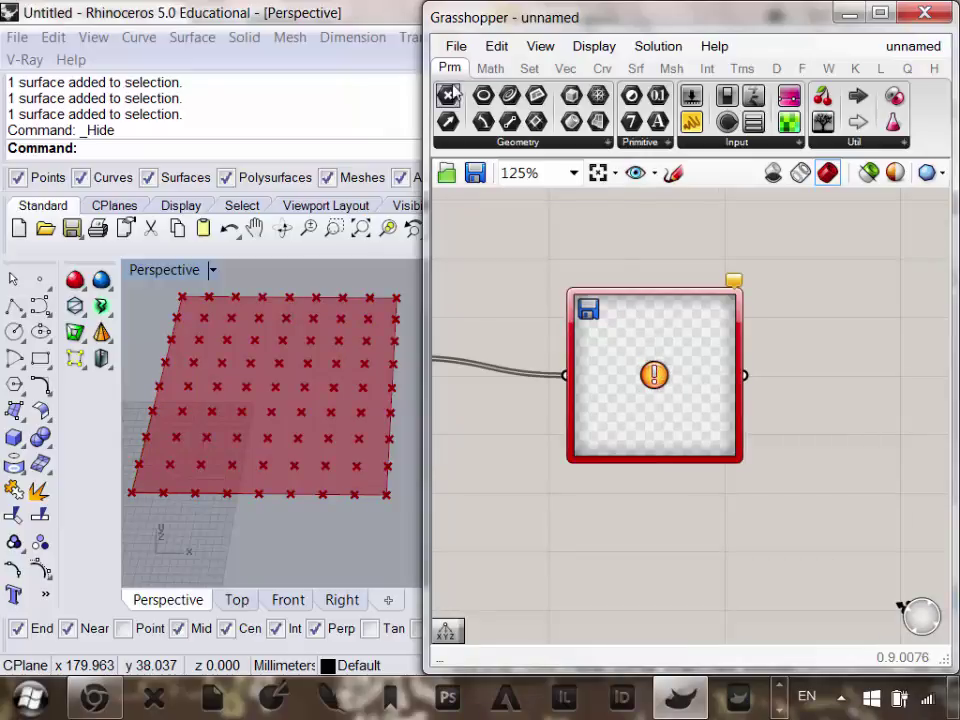
left_click(750, 143)
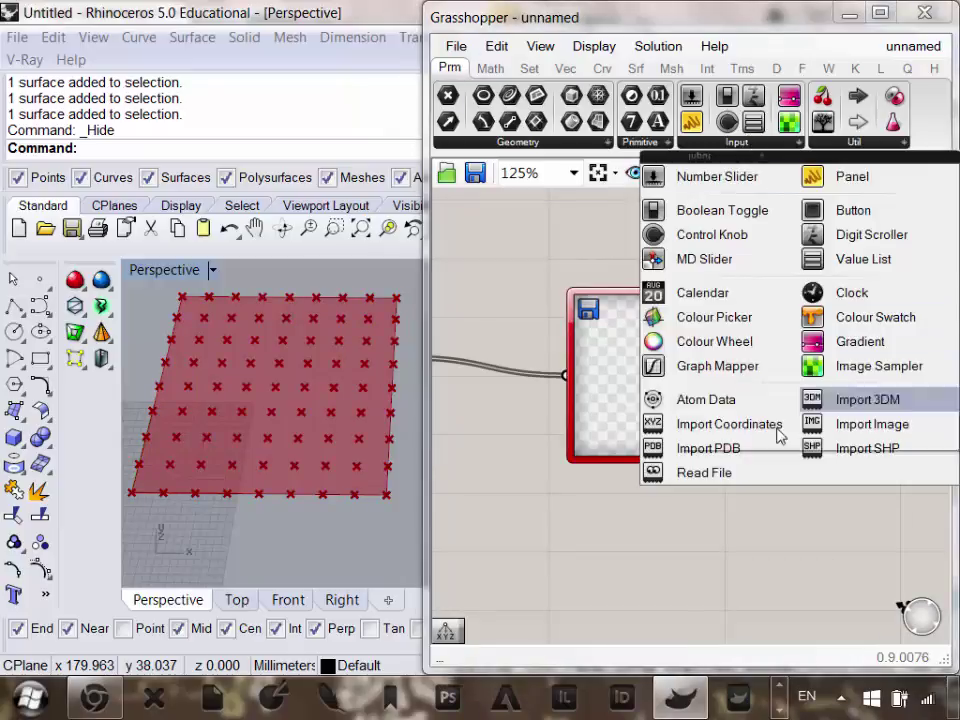
left_click(678, 383)
double_click(678, 383)
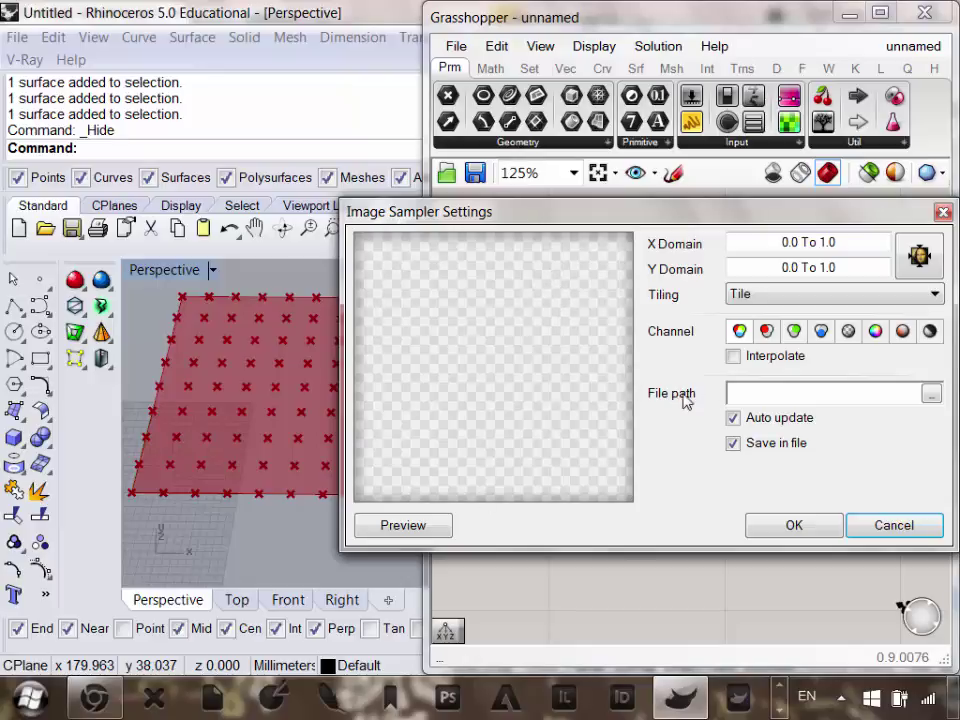
left_click(933, 396)
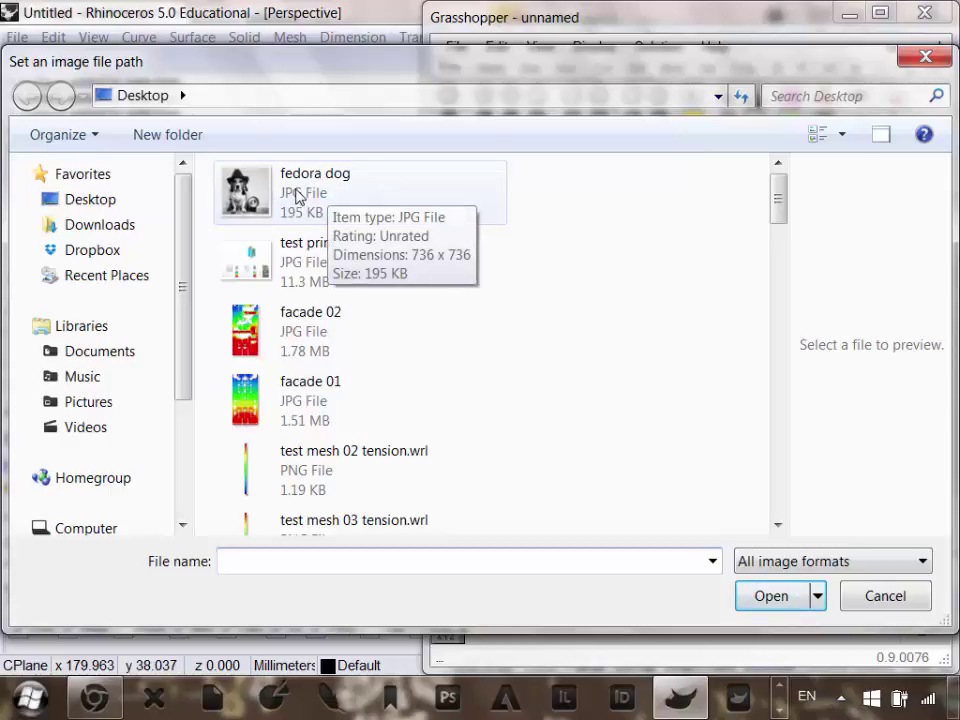
left_click(298, 196)
double_click(297, 196)
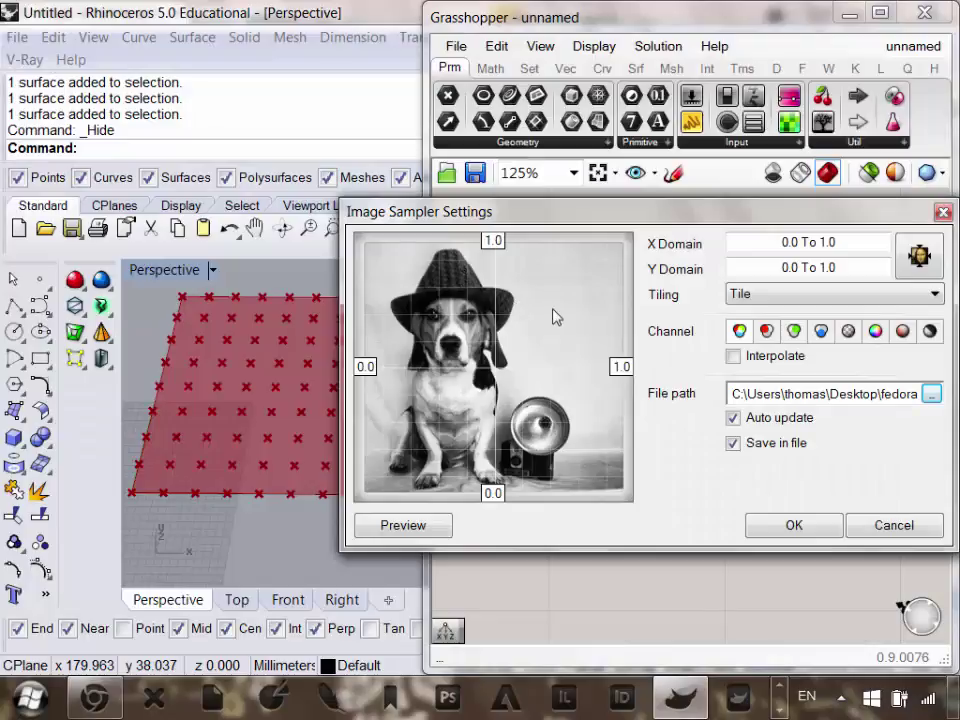
left_click(807, 527)
Move the Image Sampler up so it sits above and beyond Divide Surface on the canvas.
scroll(675, 514, "down", 4)
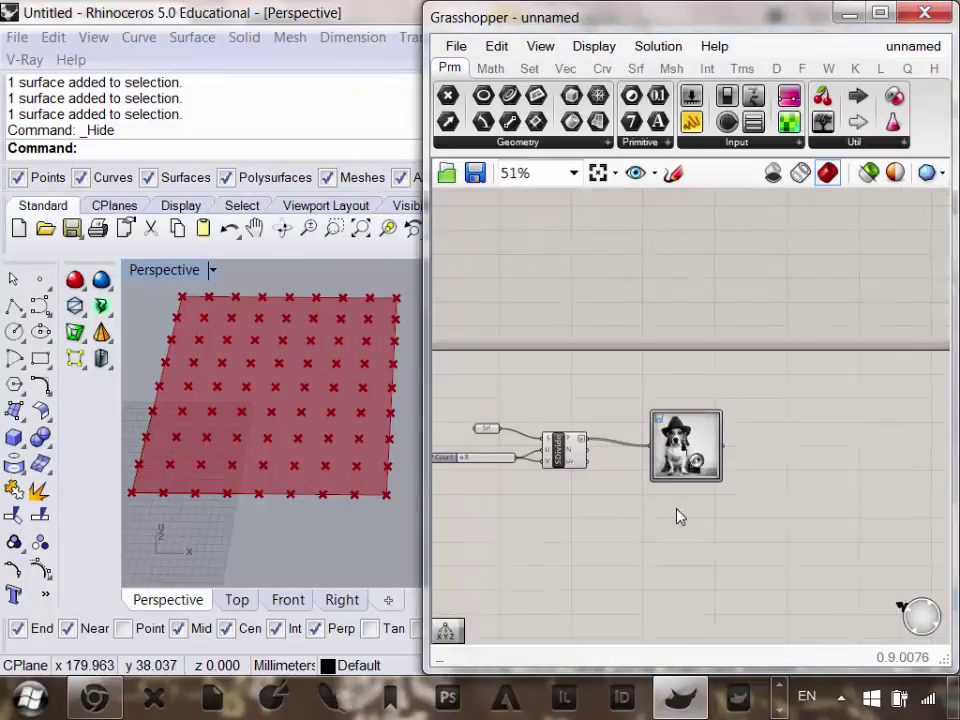
scroll(752, 437, "up", 2)
scroll(750, 440, "up", 1)
left_click_drag(795, 416, 728, 338)
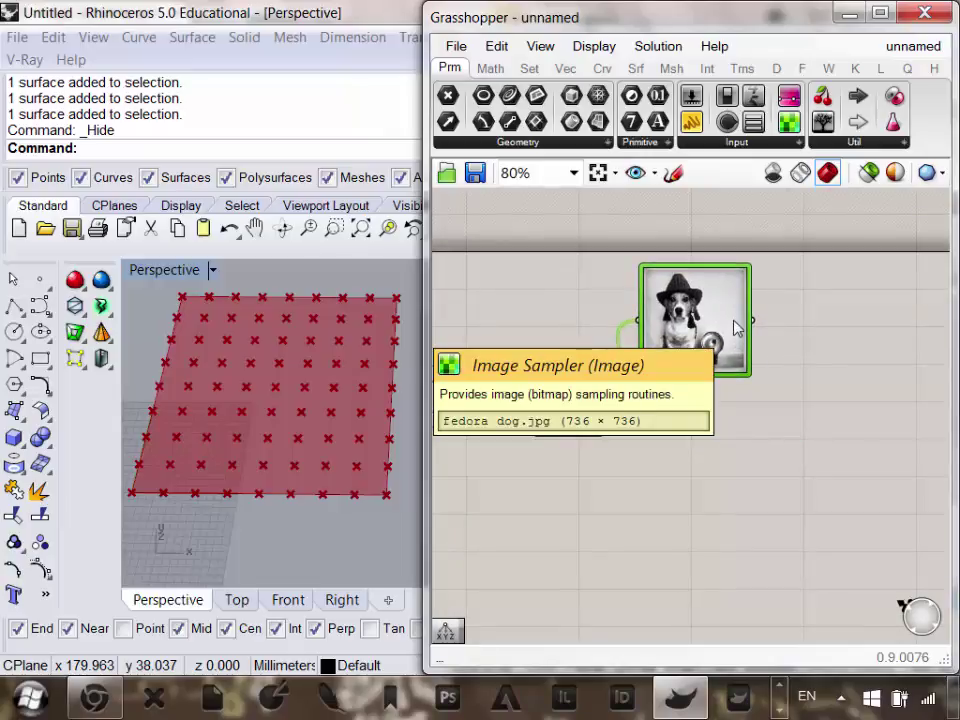
scroll(735, 328, "down", 2)
scroll(751, 368, "up", 3)
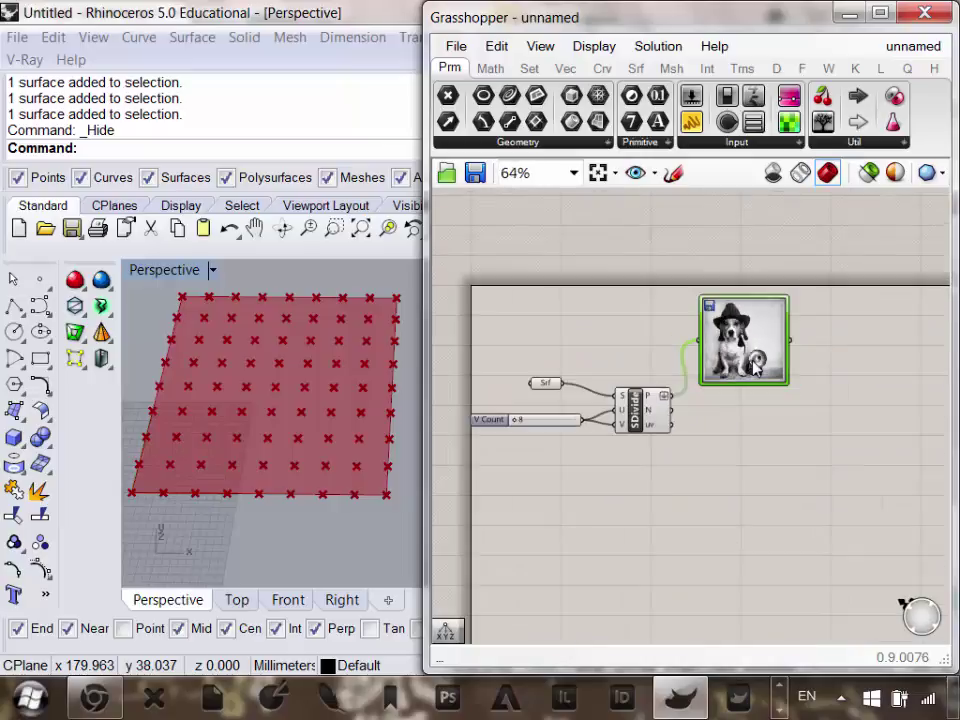
Add a Panel below the Image Sampler and connect the sampler's output to it.
mouse_move(602, 418)
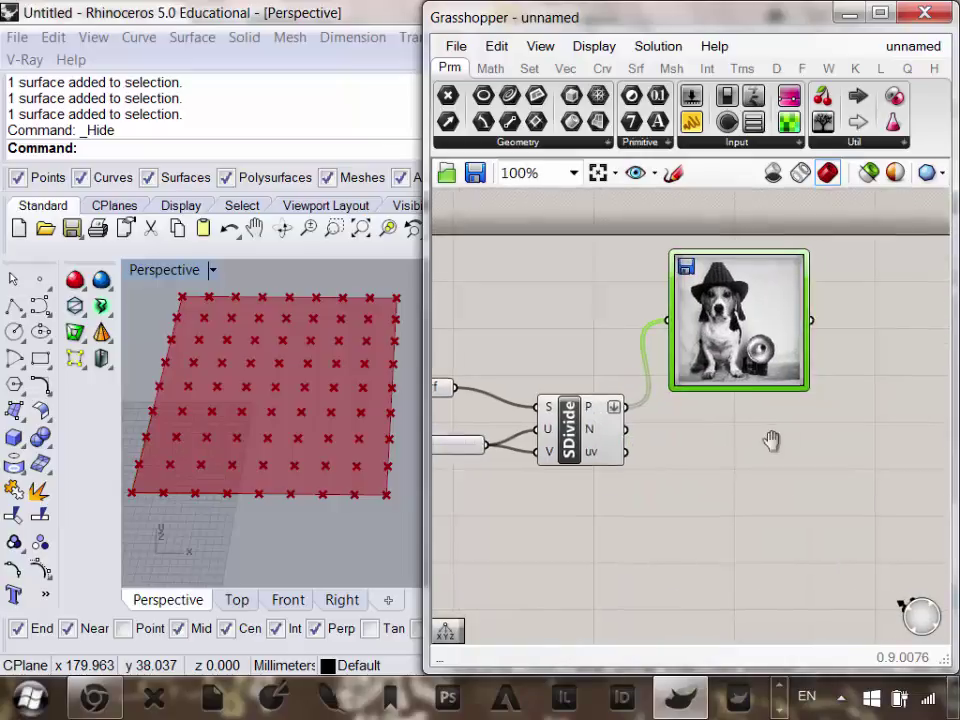
right_click_drag(771, 441, 558, 455)
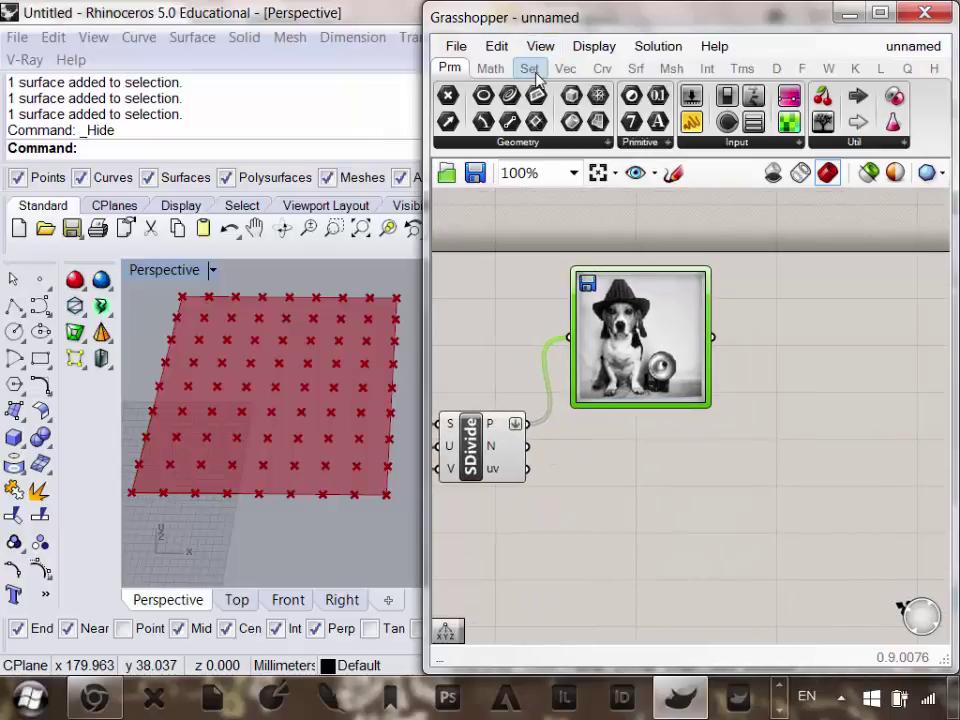
right_click_drag(737, 428, 726, 401)
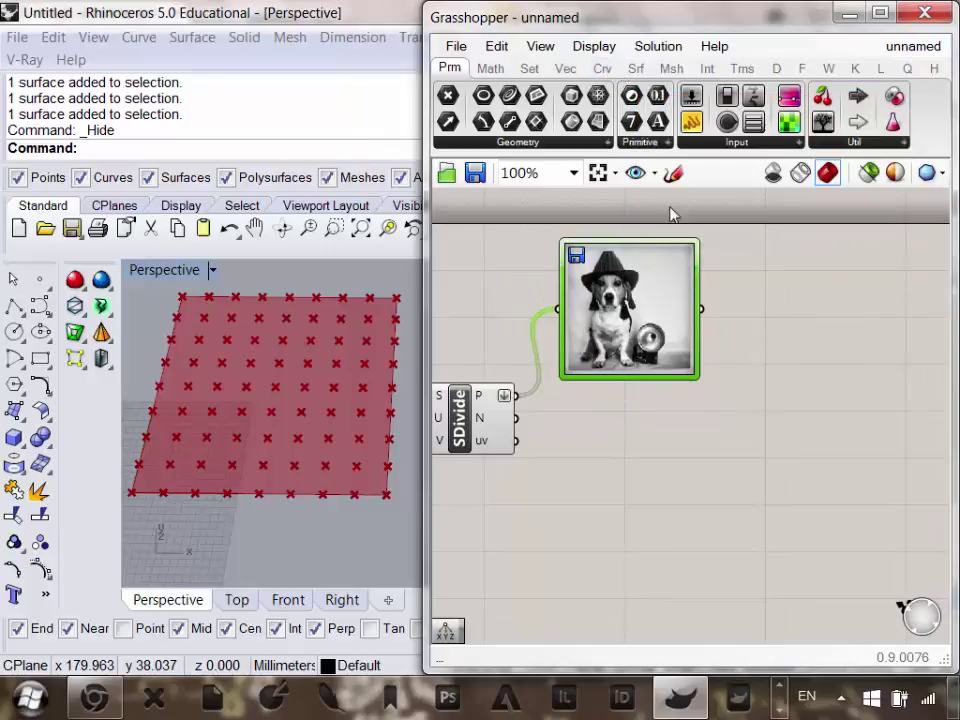
right_click_drag(734, 349, 706, 347)
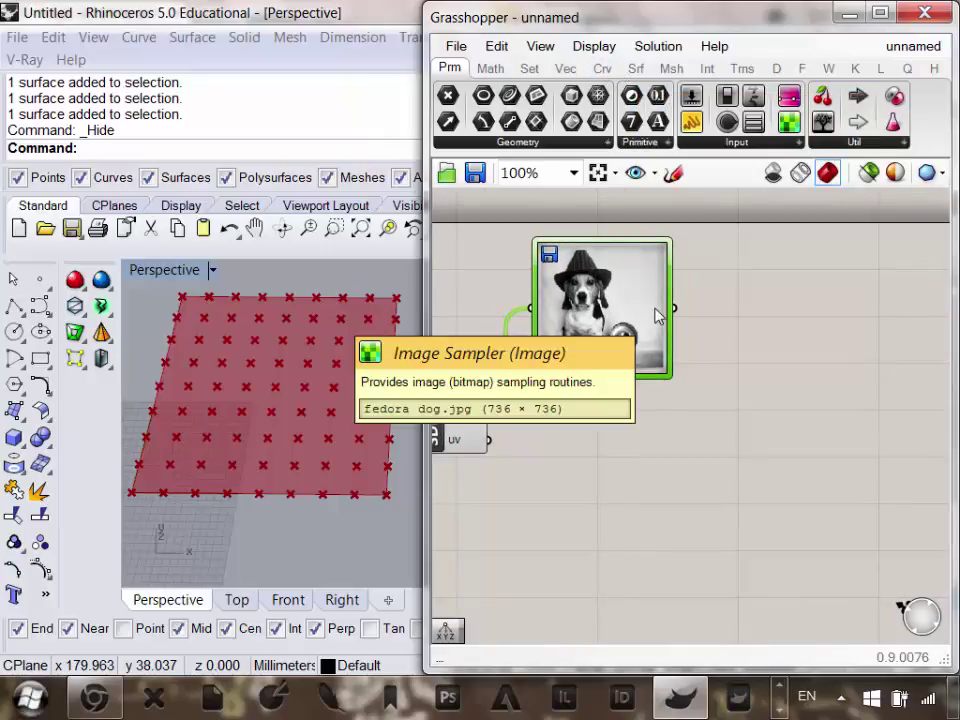
right_click_drag(656, 316, 617, 311)
left_click_drag(691, 121, 737, 480)
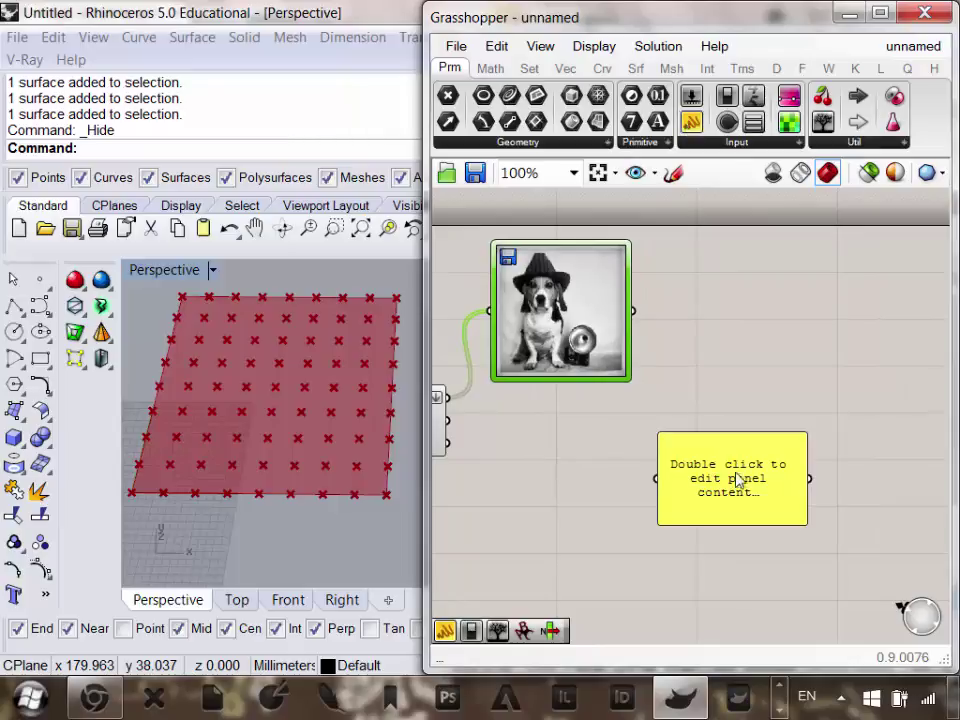
left_click_drag(633, 311, 659, 479)
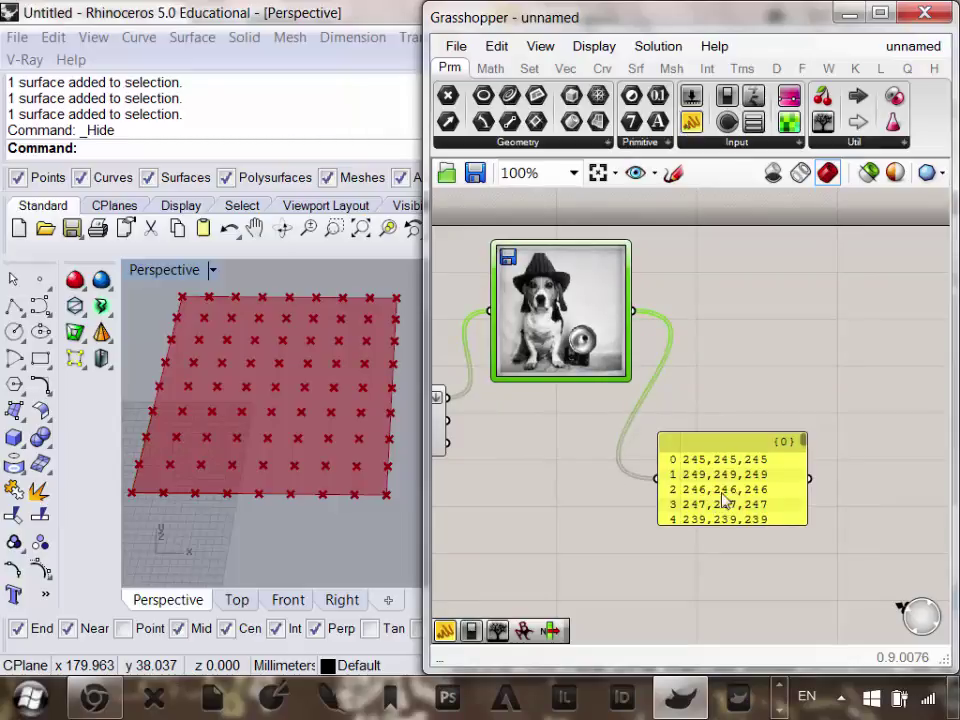
Make the Panel taller to list more sampled color values and move it slightly down.
left_click_drag(748, 437, 733, 315)
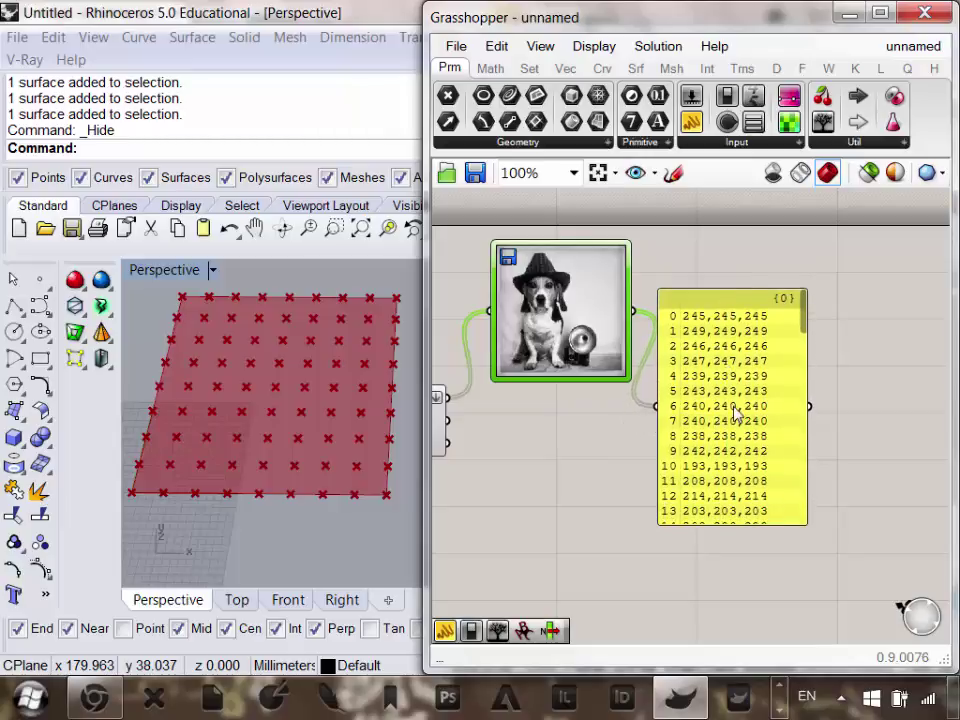
right_click_drag(733, 407, 703, 402)
left_click_drag(697, 376, 709, 422)
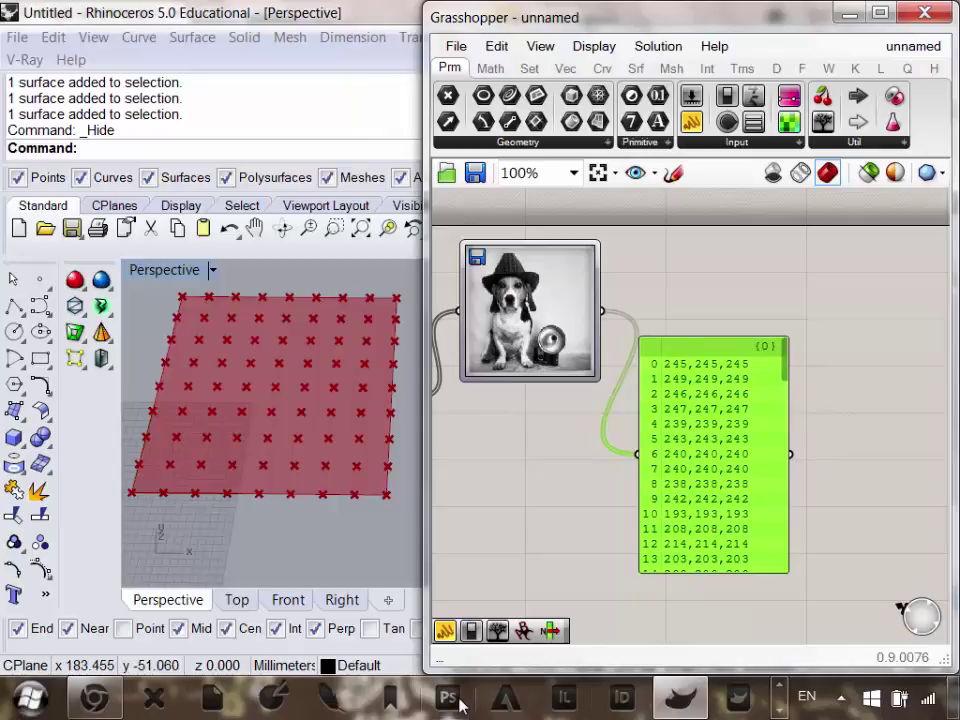
Switch to Chrome and search Google for "rgb colors" in a new tab.
left_click(95, 697)
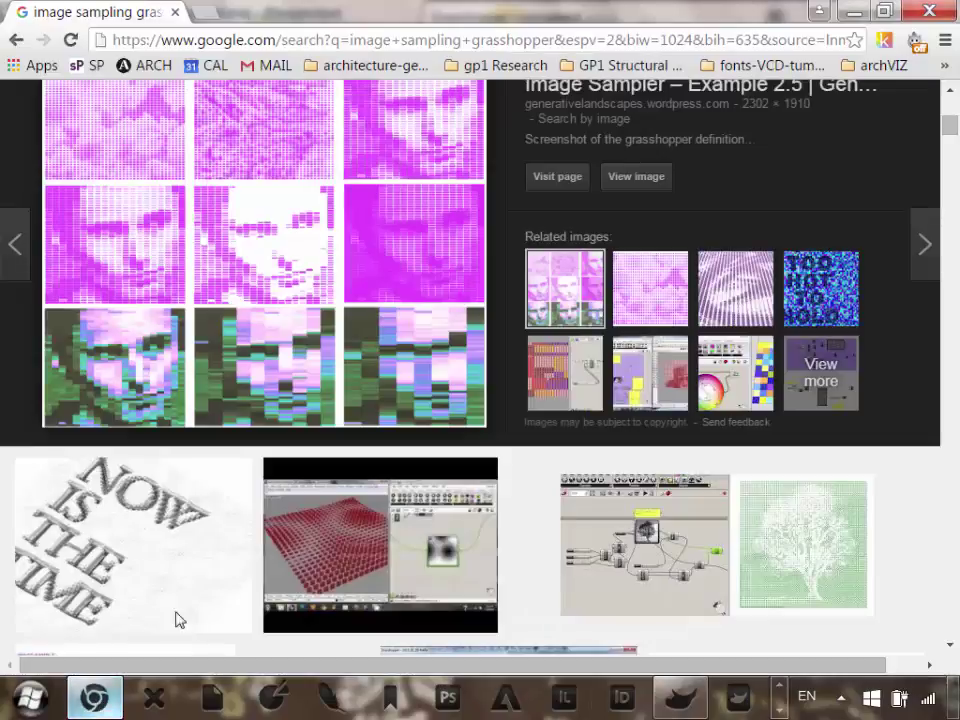
left_click(205, 12)
type("rgb")
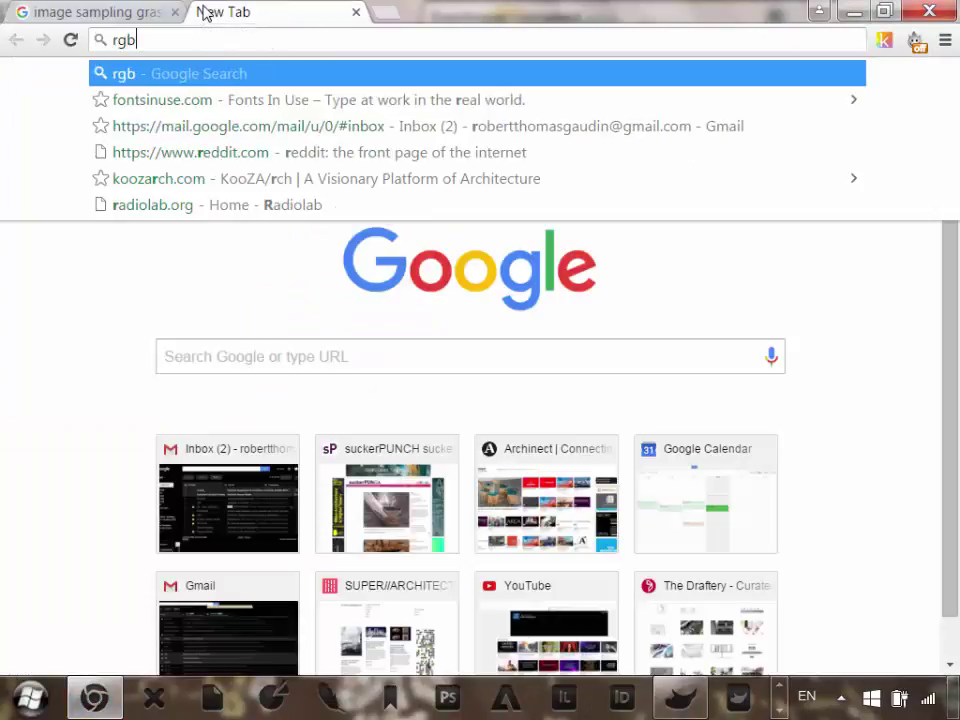
type(" colors")
key("Return")
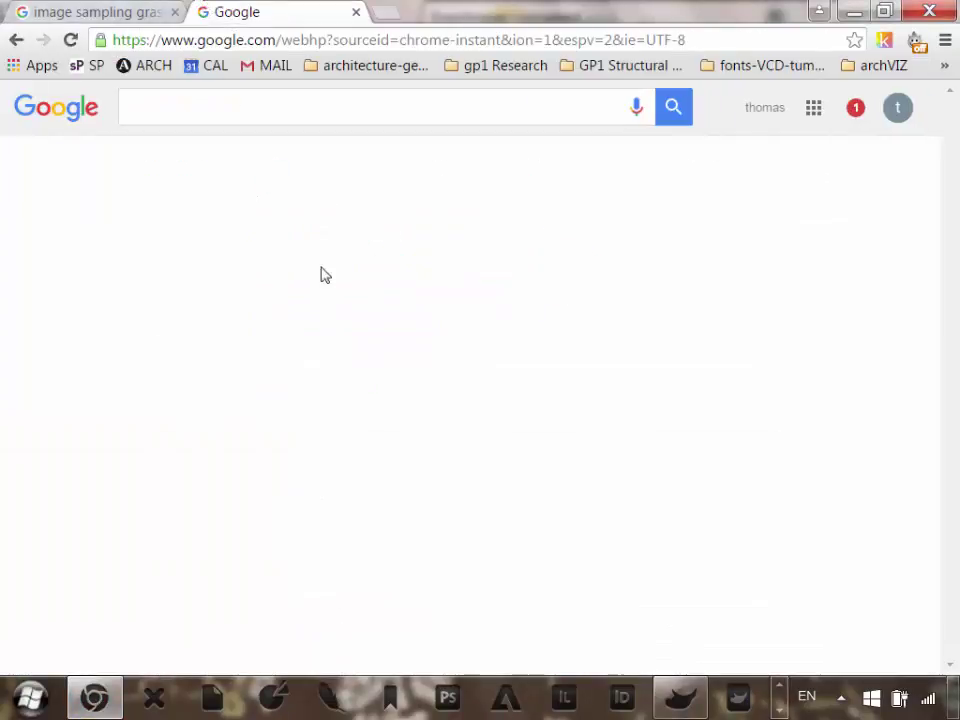
Open the RapidTables RGB Color Codes Chart page and pick a muted green, RGB 60, 146, 118, in its color picker.
scroll(261, 328, "down", 3)
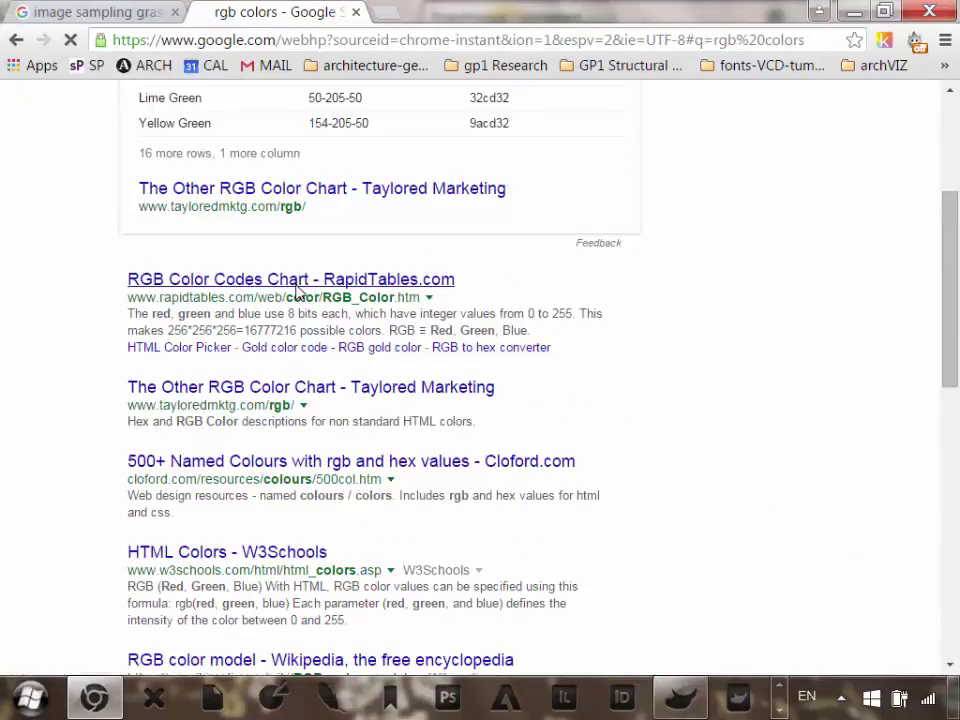
left_click(225, 276)
scroll(407, 195, "down", 3)
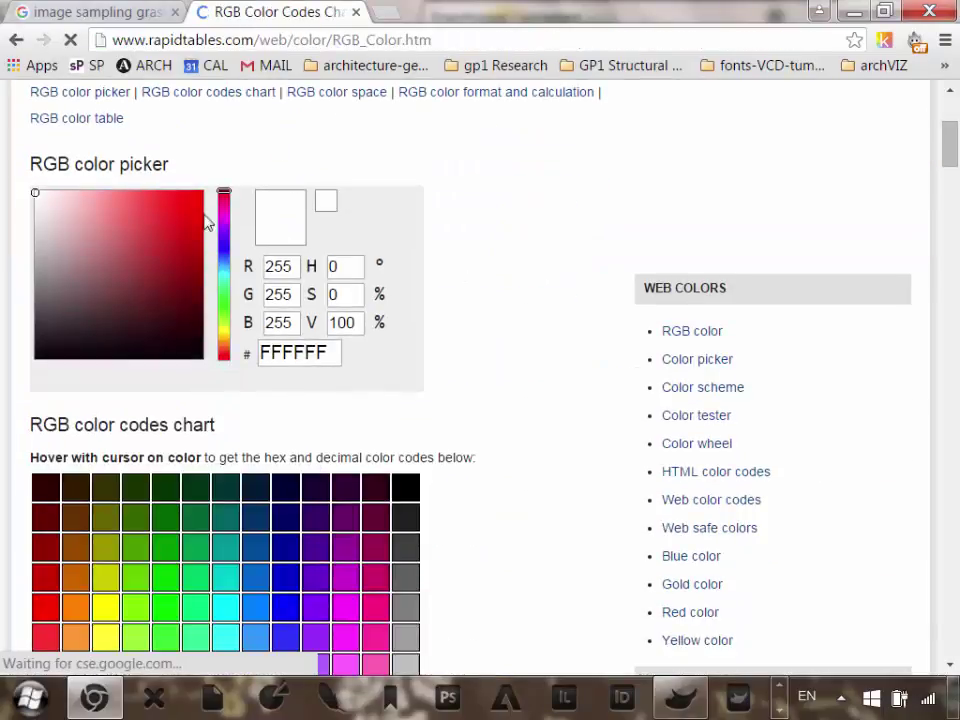
left_click_drag(222, 199, 219, 287)
mouse_move(64, 219)
left_mouse_down()
mouse_move(114, 266)
mouse_move(134, 265)
left_mouse_up()
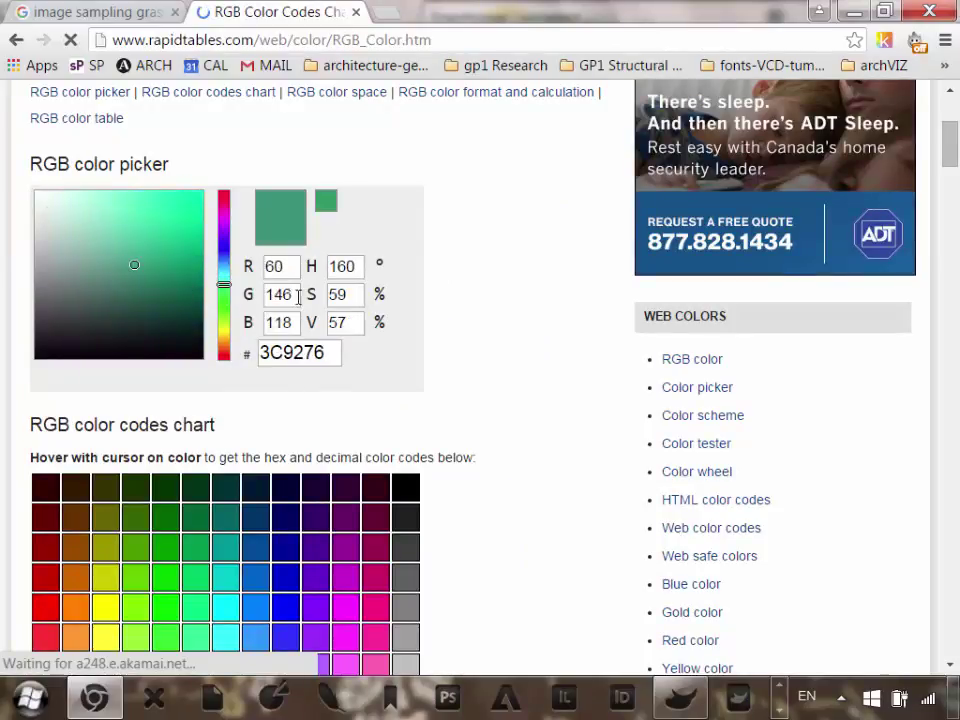
Pick a light green, RGB 106, 188, 103, in the color picker by changing its hue and shade.
left_click_drag(167, 221, 191, 207)
mouse_move(223, 281)
left_mouse_down()
mouse_move(222, 238)
mouse_move(224, 340)
mouse_move(223, 295)
left_mouse_up()
left_click_drag(165, 249, 111, 237)
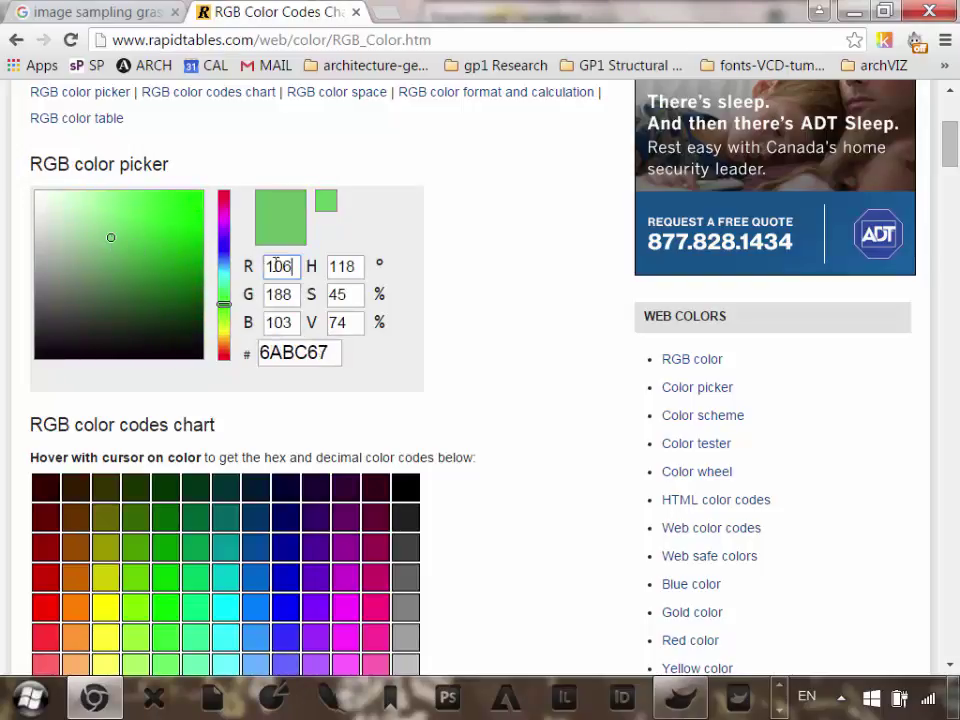
Set the picker's R, G and B values to 255 each to produce white.
double_click(279, 266)
type("255")
key("Tab")
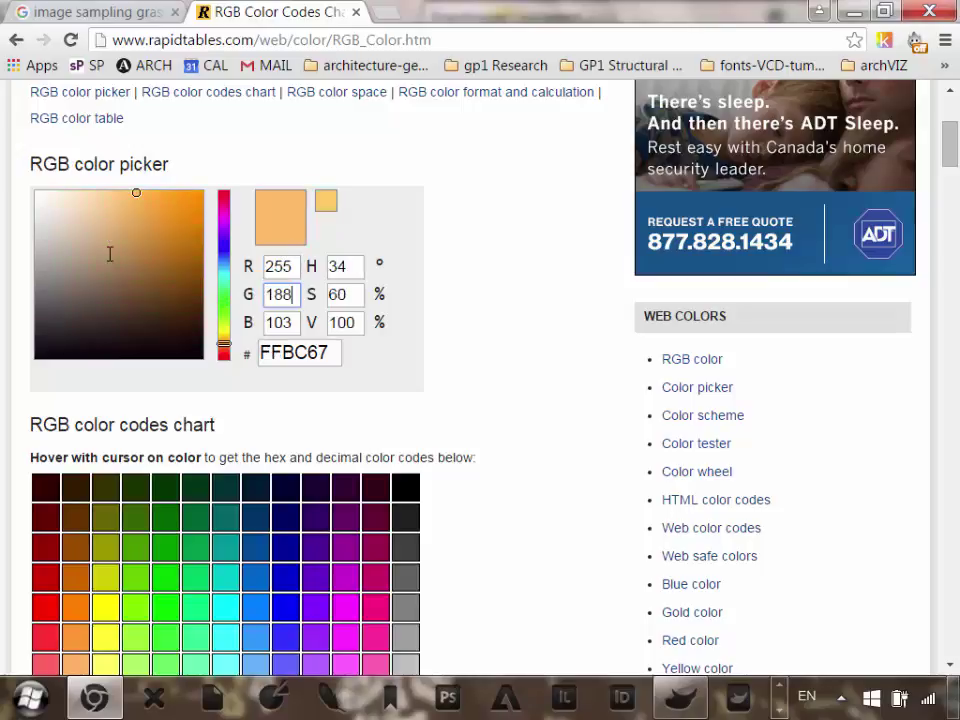
type("255")
key("Tab")
key("Num_Lock")
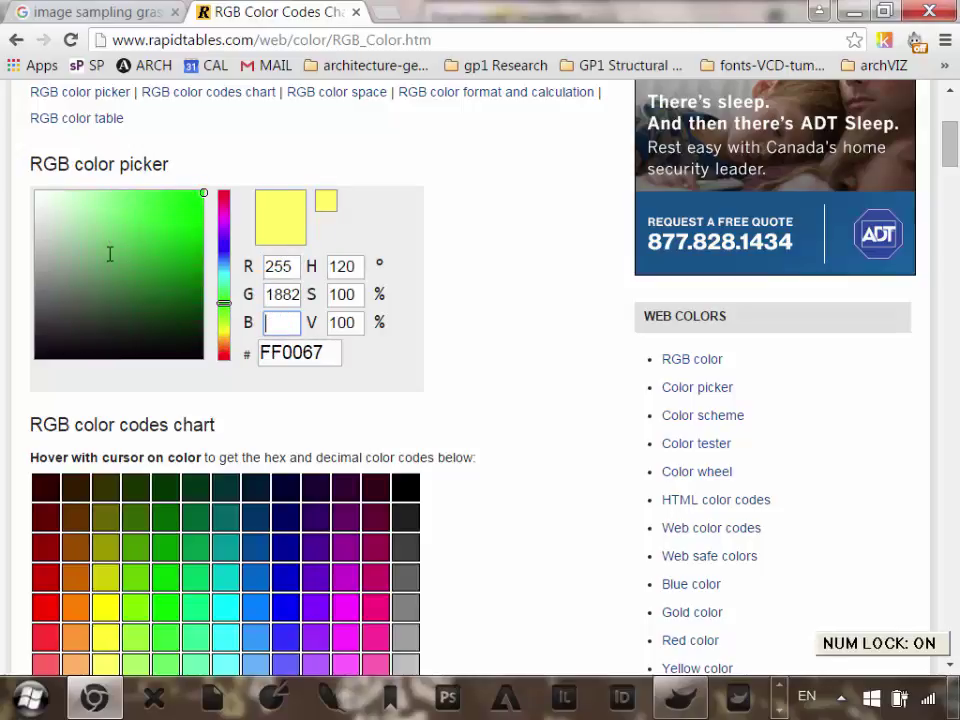
type("22")
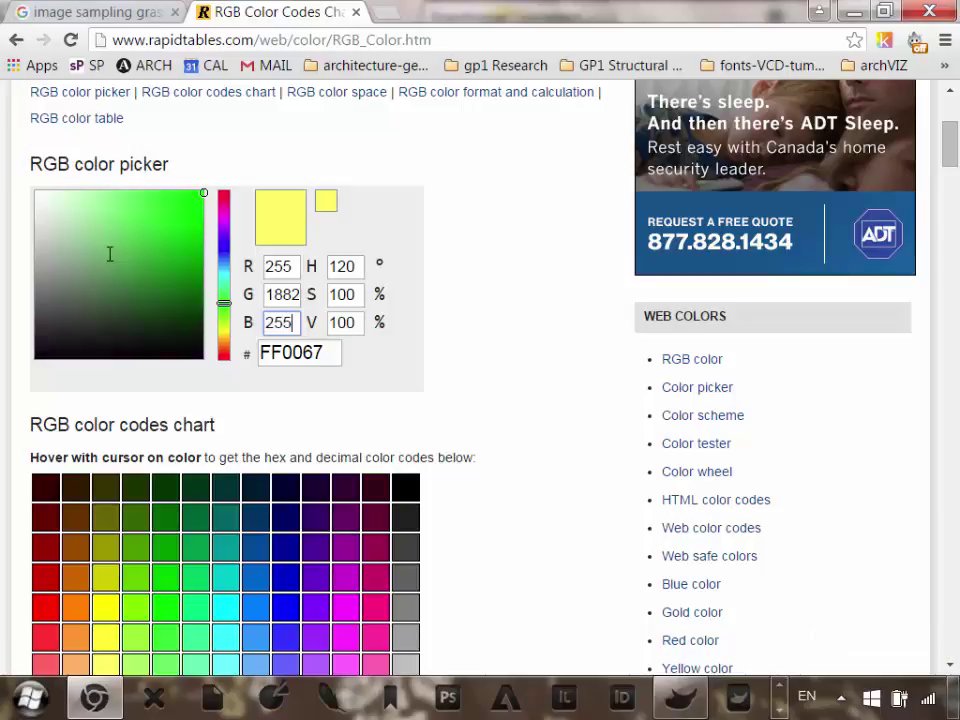
left_click(299, 276)
left_click_drag(297, 300, 92, 291)
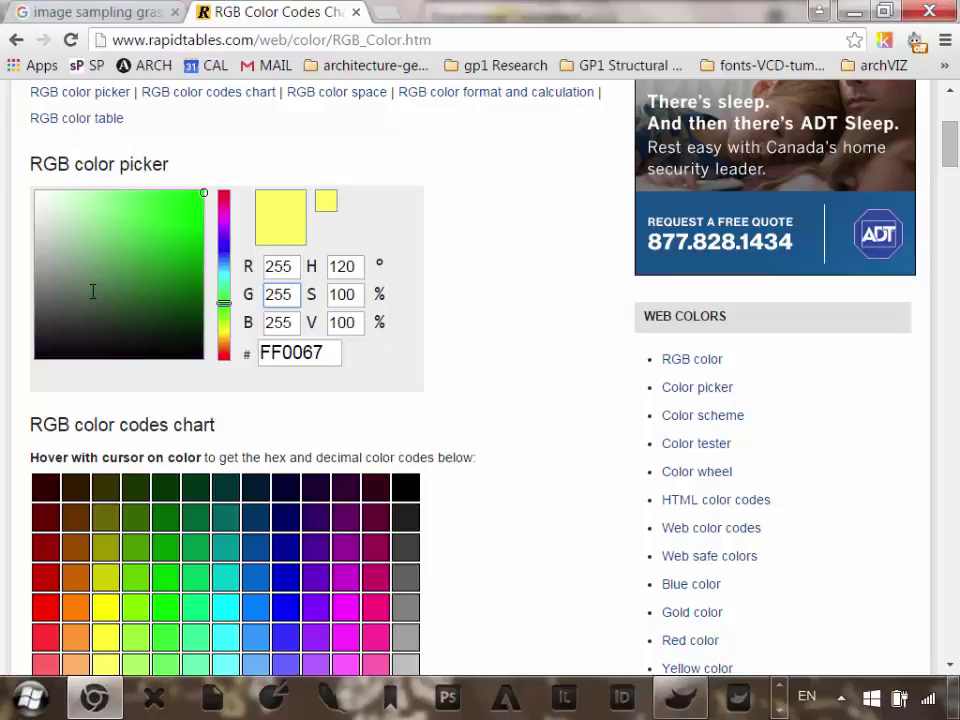
left_click(290, 320)
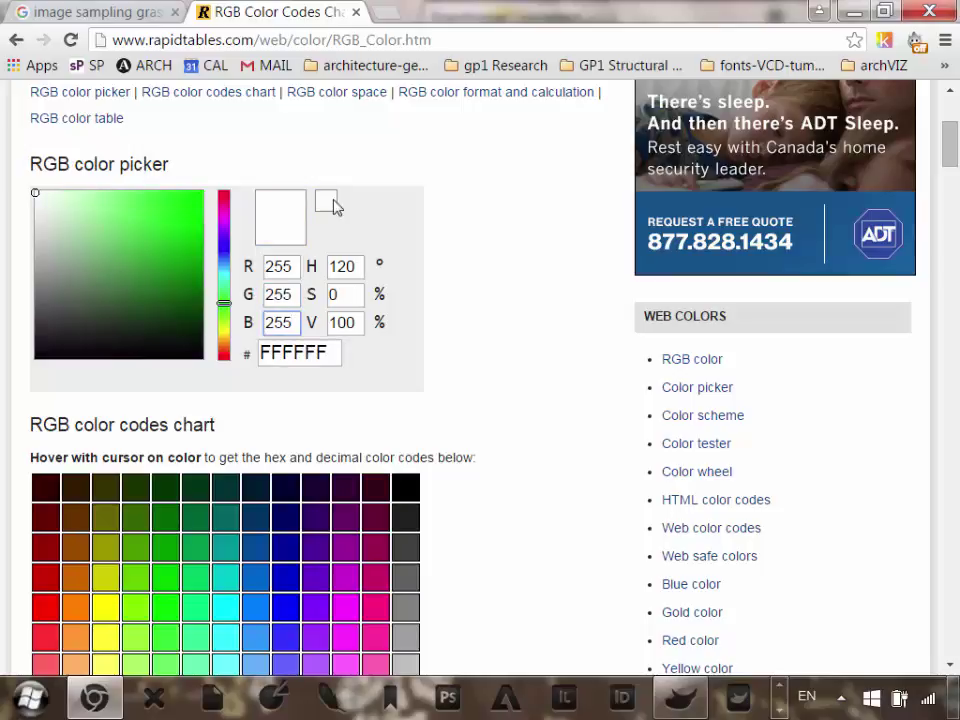
Set the picker's R, G and B values to 0 each to produce black.
double_click(295, 266)
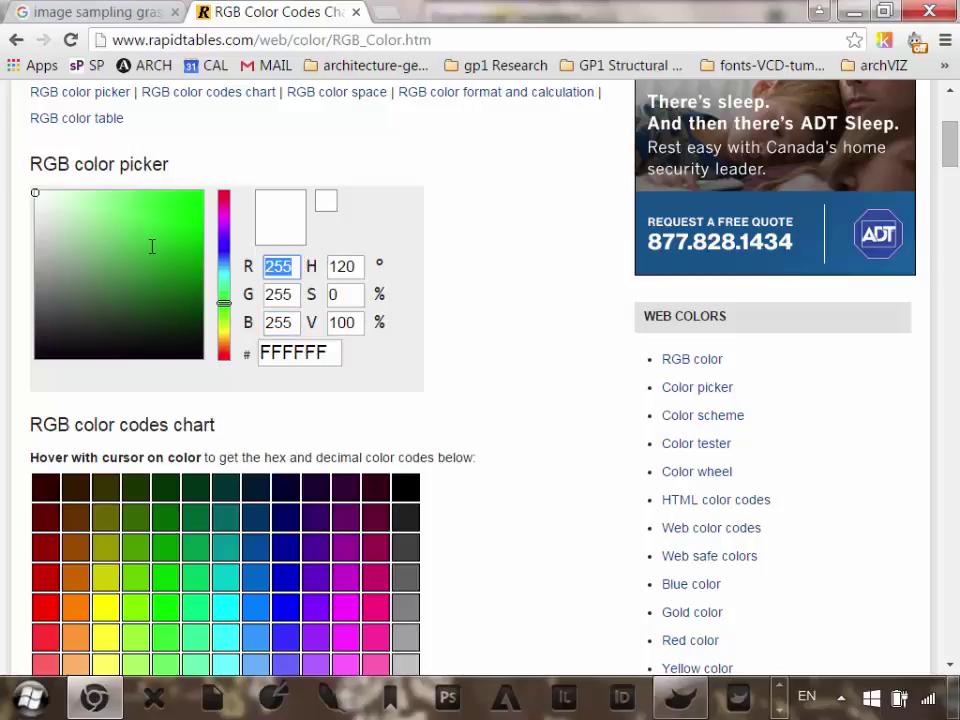
type("0")
left_click(297, 293)
type("0")
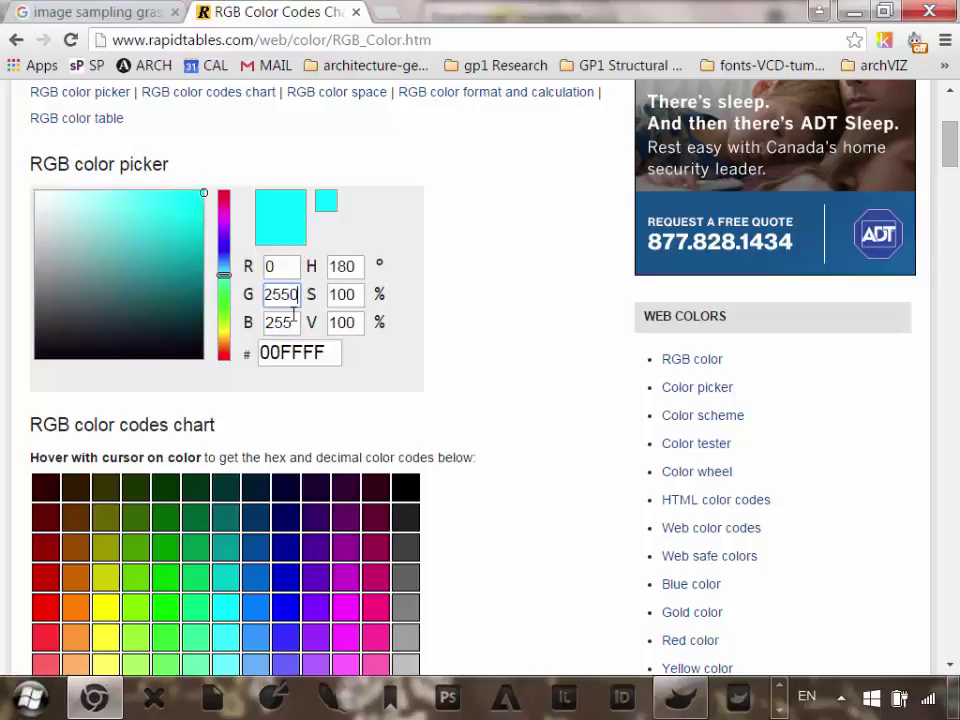
left_click_drag(294, 320, 268, 318)
type("0")
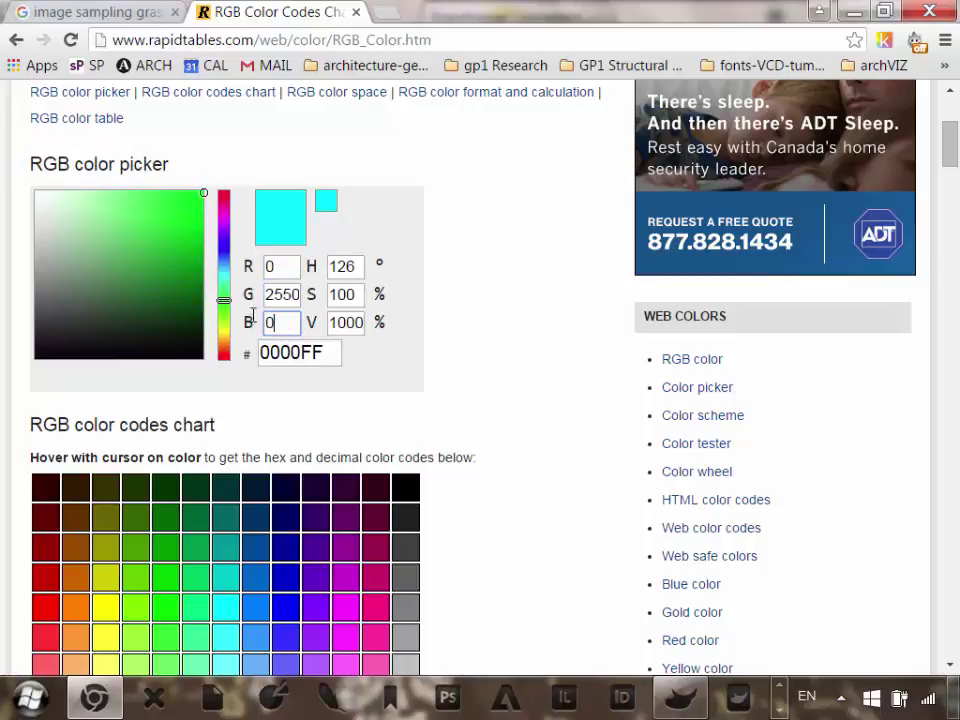
double_click(294, 292)
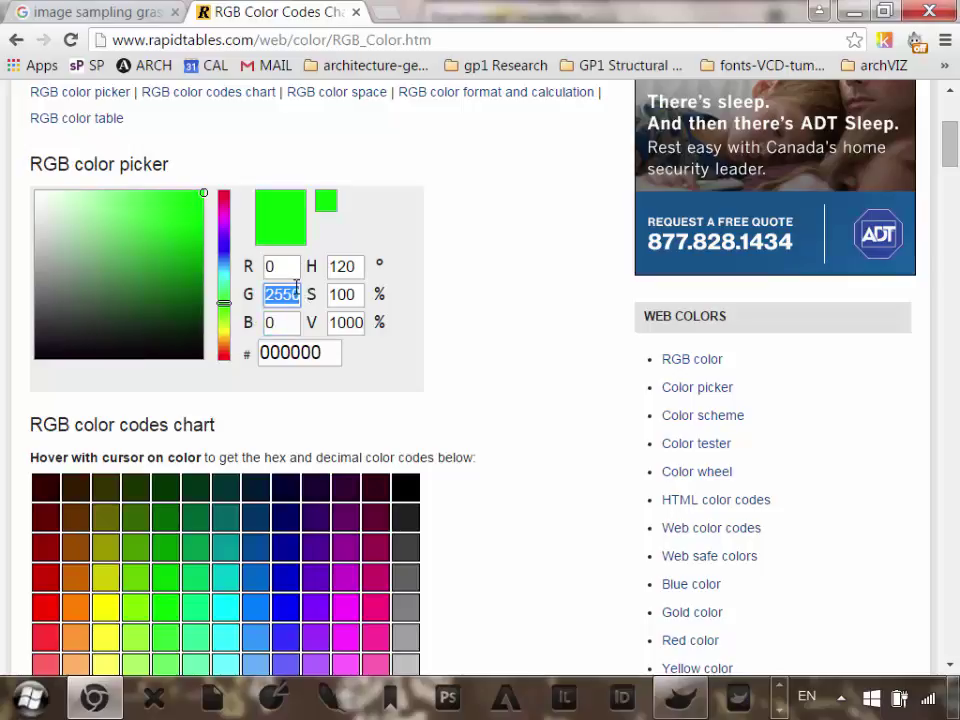
key("BackSpace")
type("0")
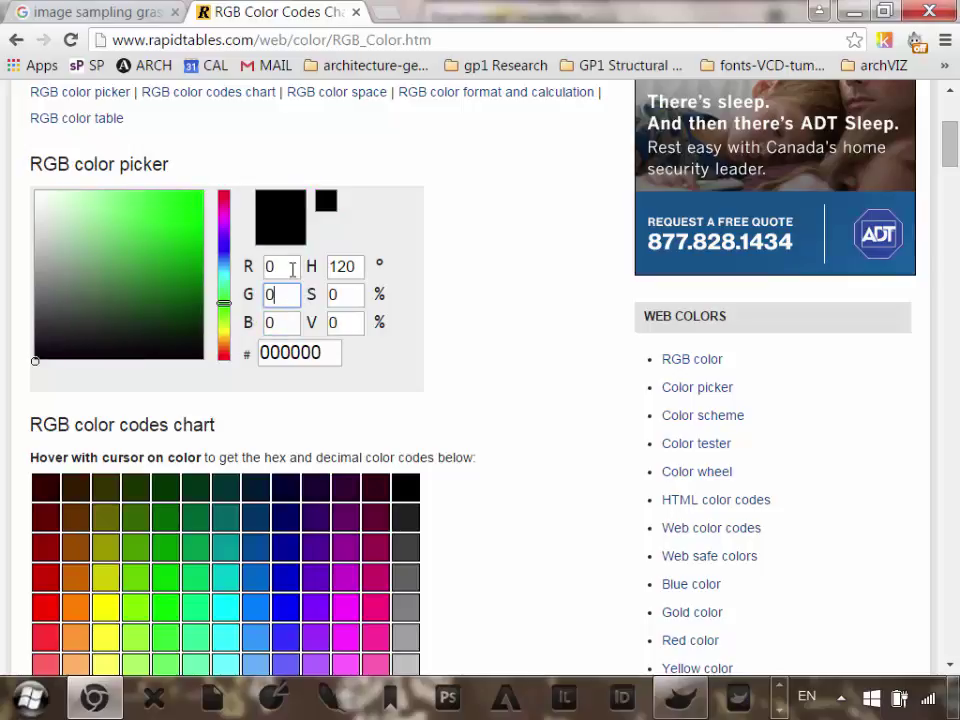
Set the R value to 255 and keep G and B at 0 to produce pure red.
double_click(281, 264)
type("255")
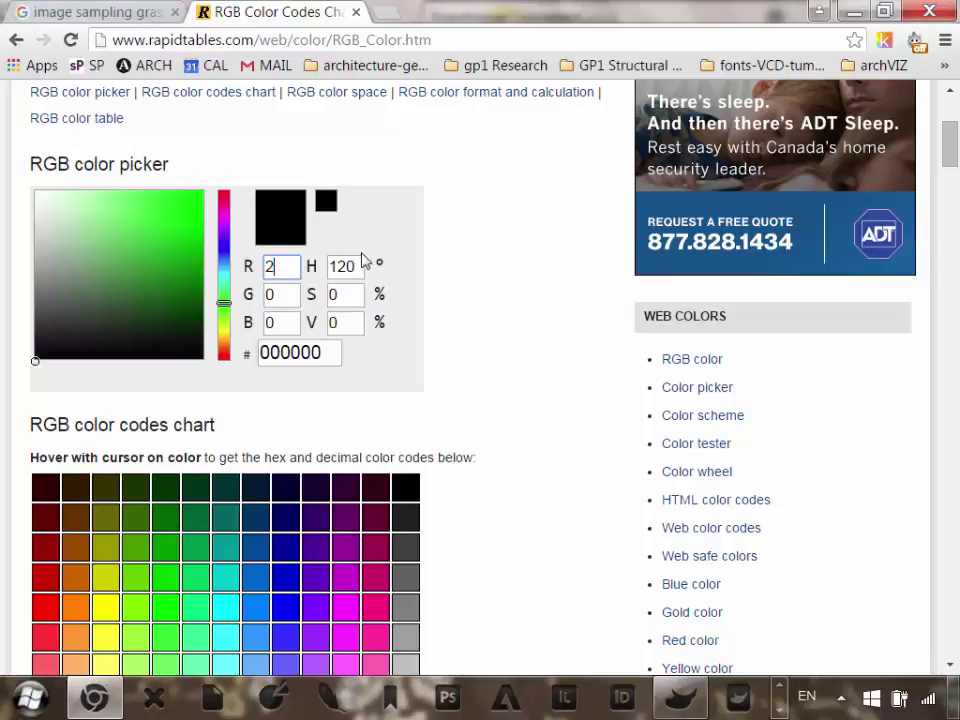
left_click(290, 322)
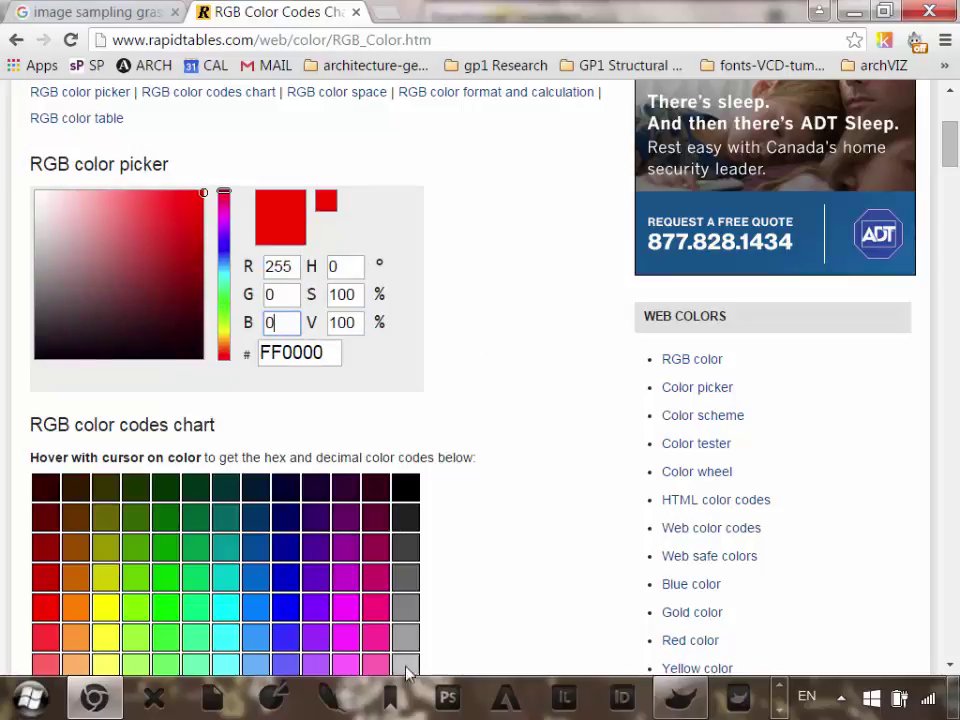
Switch back to Rhino and Grasshopper and compare the surface's point grid with the dog image and the sampled RGB values.
left_click(682, 697)
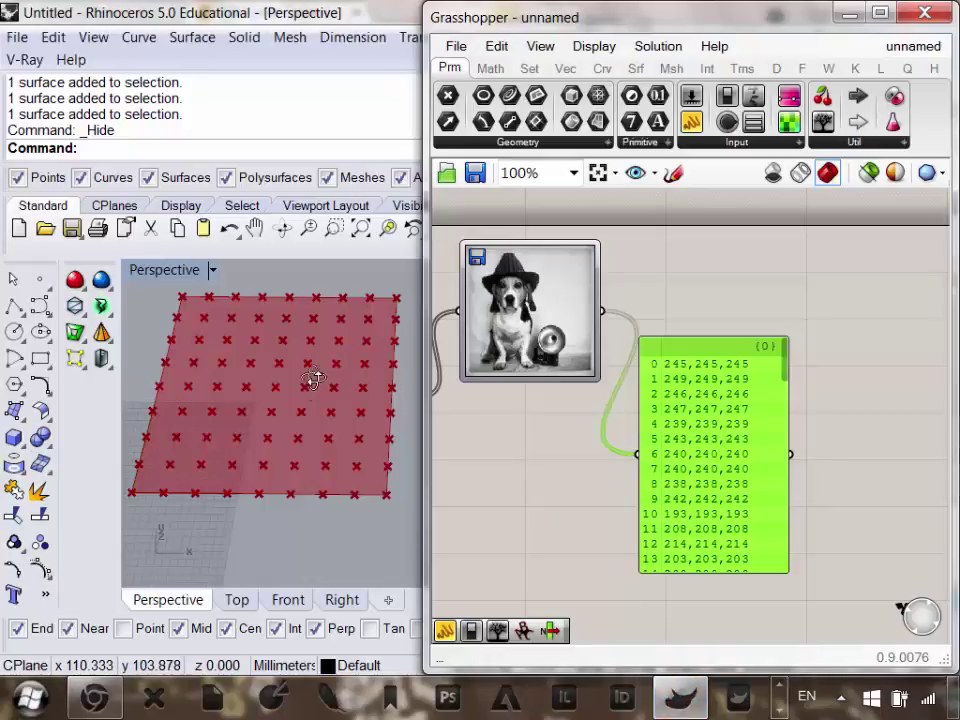
scroll(313, 380, "down", 3)
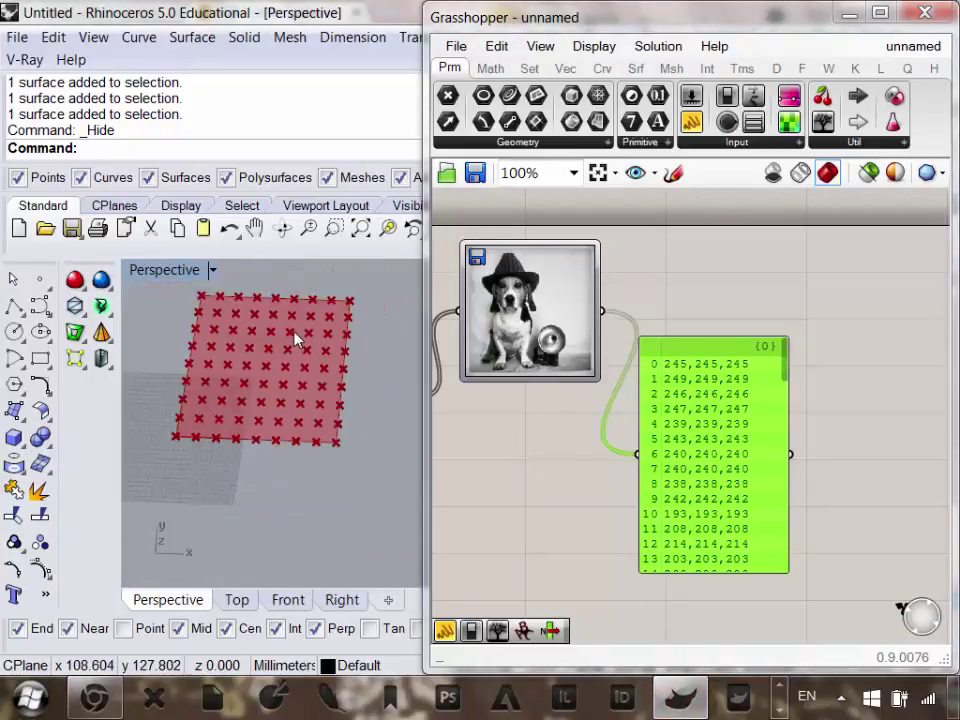
scroll(295, 338, "down", 5)
scroll(250, 345, "up", 4)
scroll(300, 340, "down", 2)
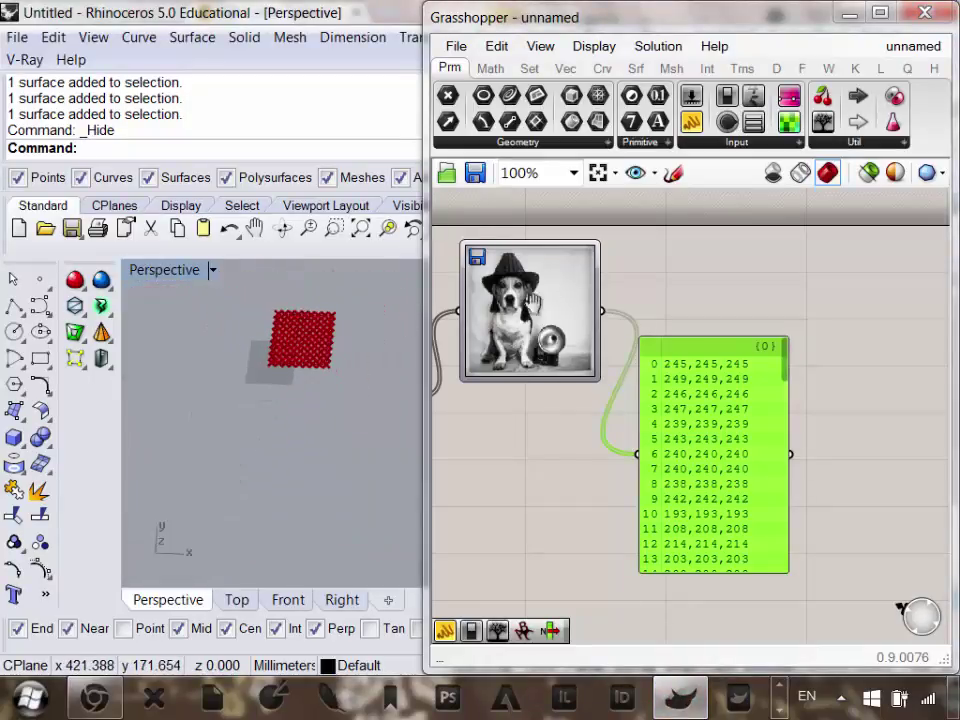
right_click_drag(533, 303, 583, 336)
right_click_drag(553, 412, 643, 387)
scroll(253, 347, "up", 8)
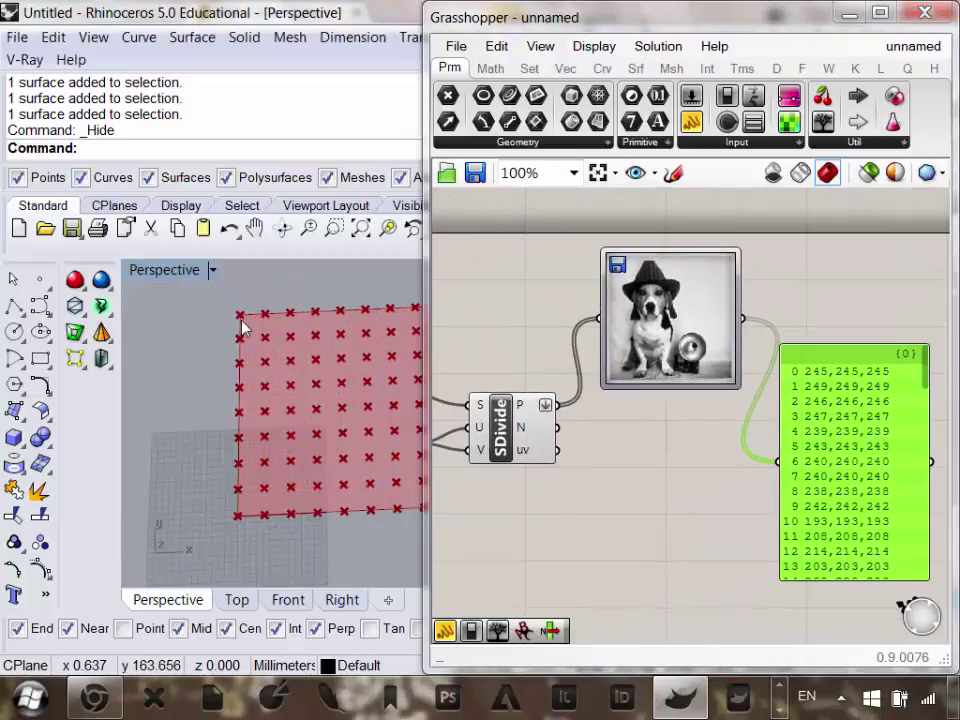
scroll(243, 327, "down", 5)
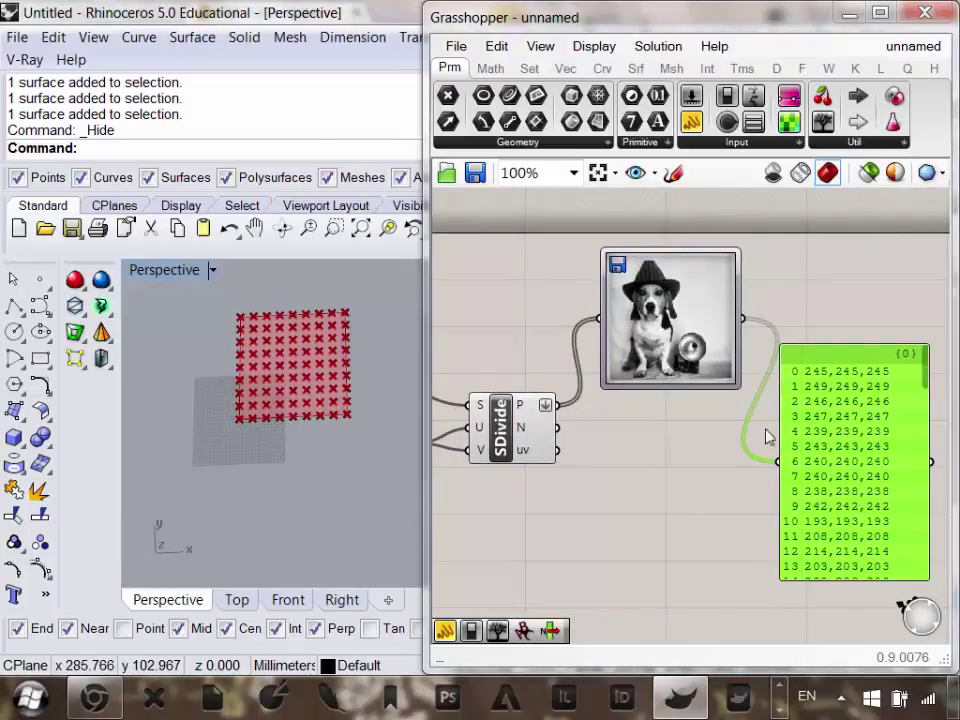
right_click_drag(768, 437, 629, 378)
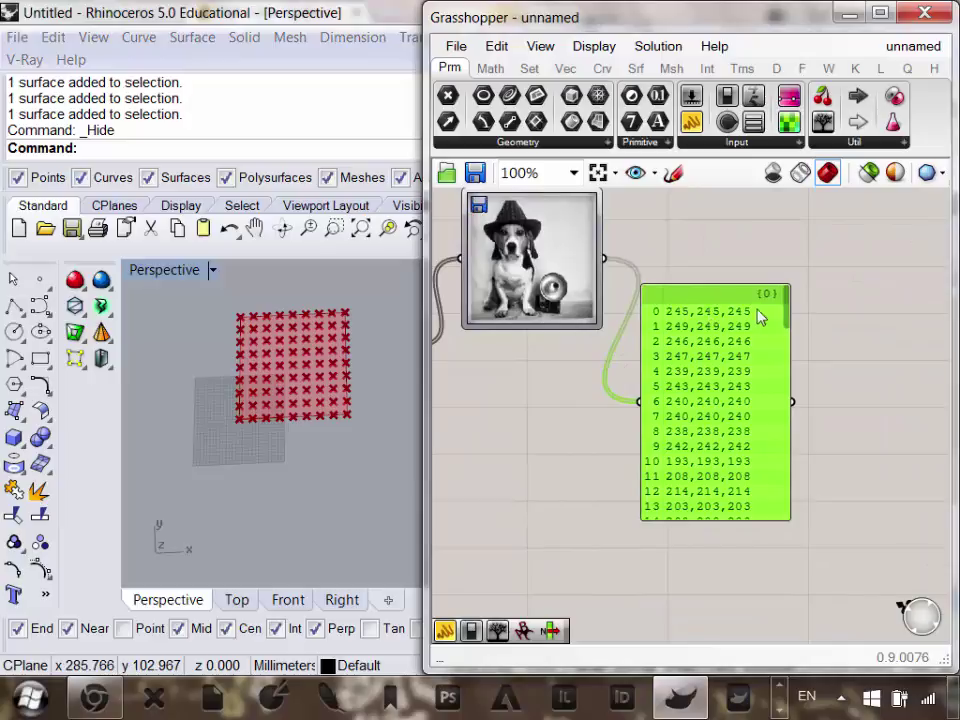
right_click_drag(516, 237, 551, 257)
scroll(551, 257, "up", 2)
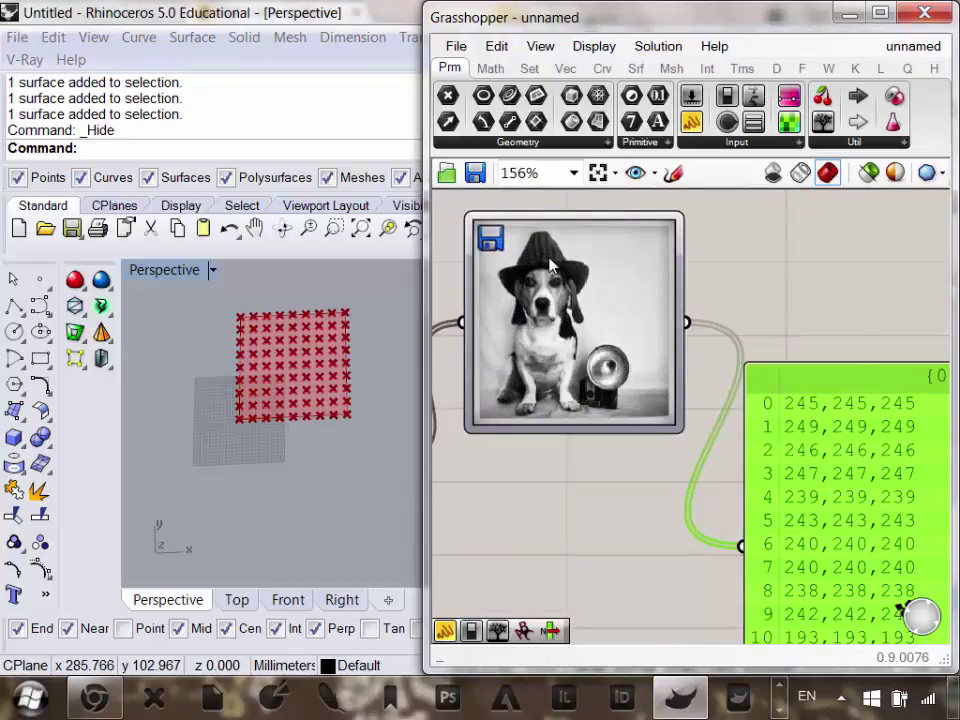
scroll(551, 262, "down", 3)
scroll(559, 318, "up", 1)
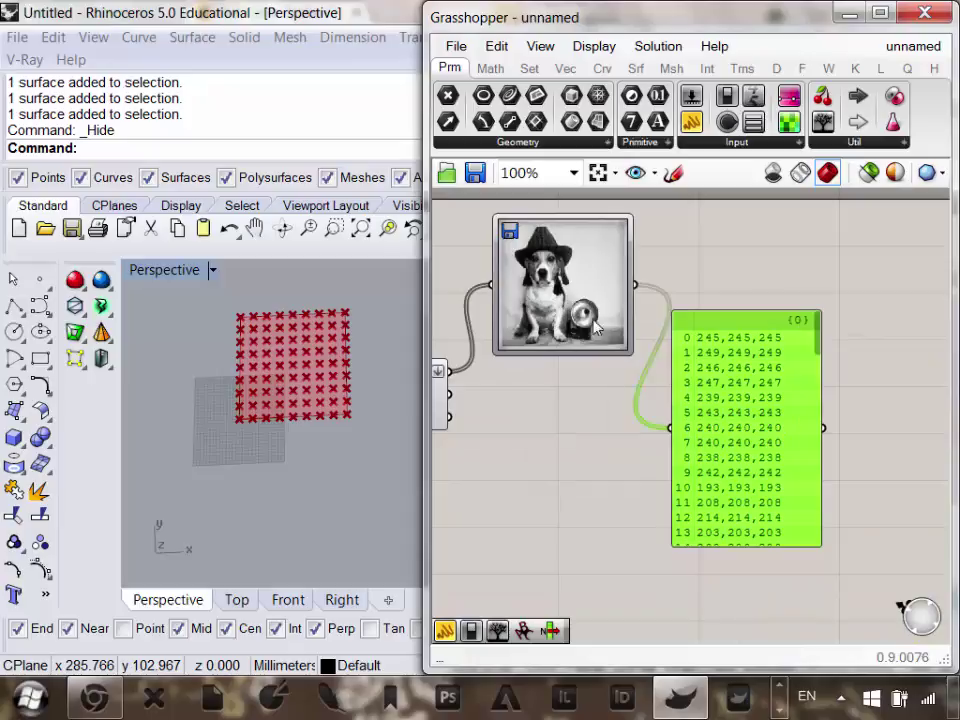
double_click(563, 280)
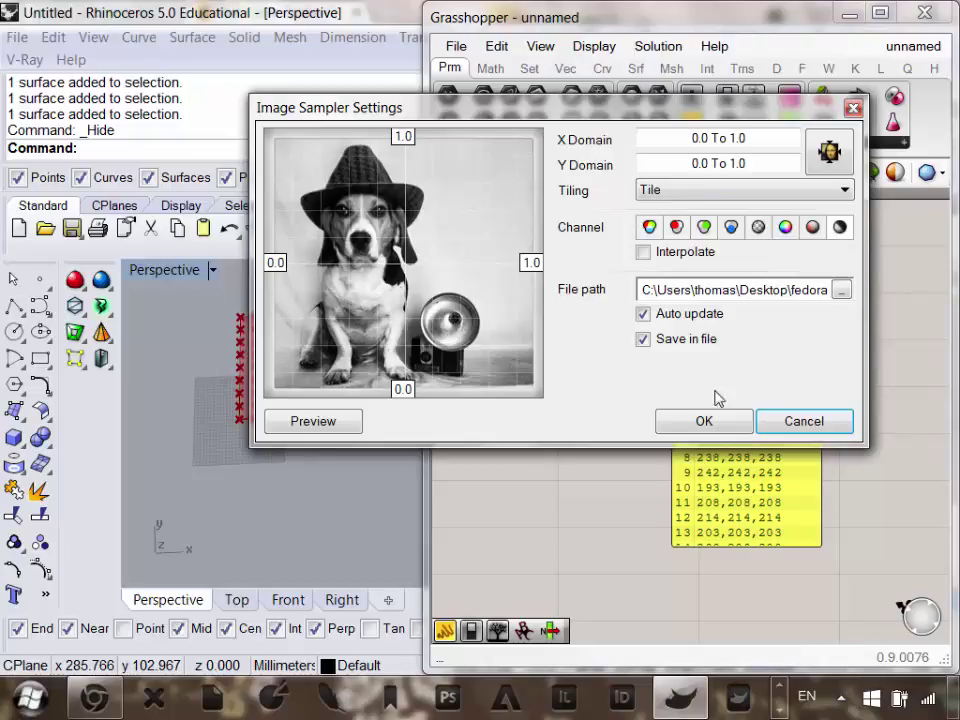
left_click(704, 421)
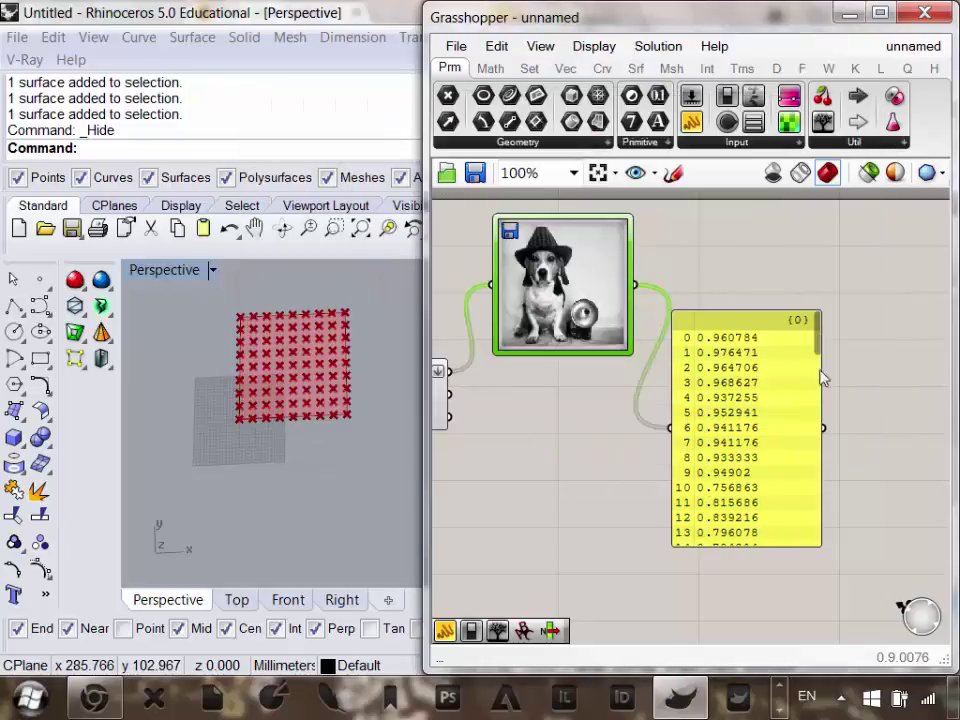
left_click_drag(818, 345, 815, 318)
left_click_drag(822, 366, 808, 563)
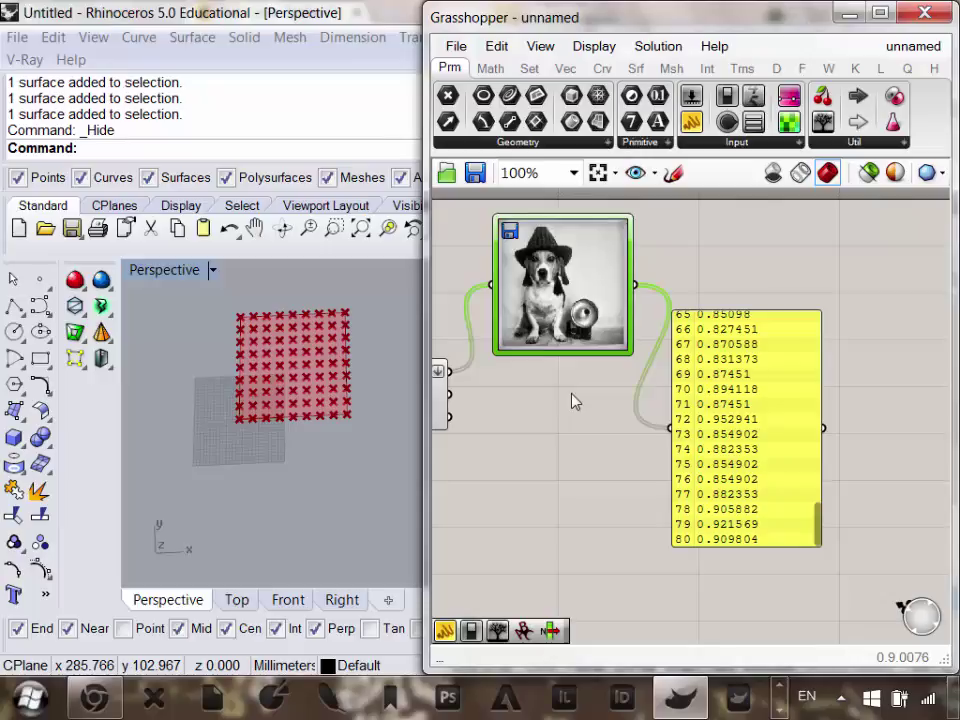
Raise the V Count slider feeding SDivide for a much denser point grid, and review the sampled values from the start of the Panel.
right_click_drag(572, 394, 722, 425)
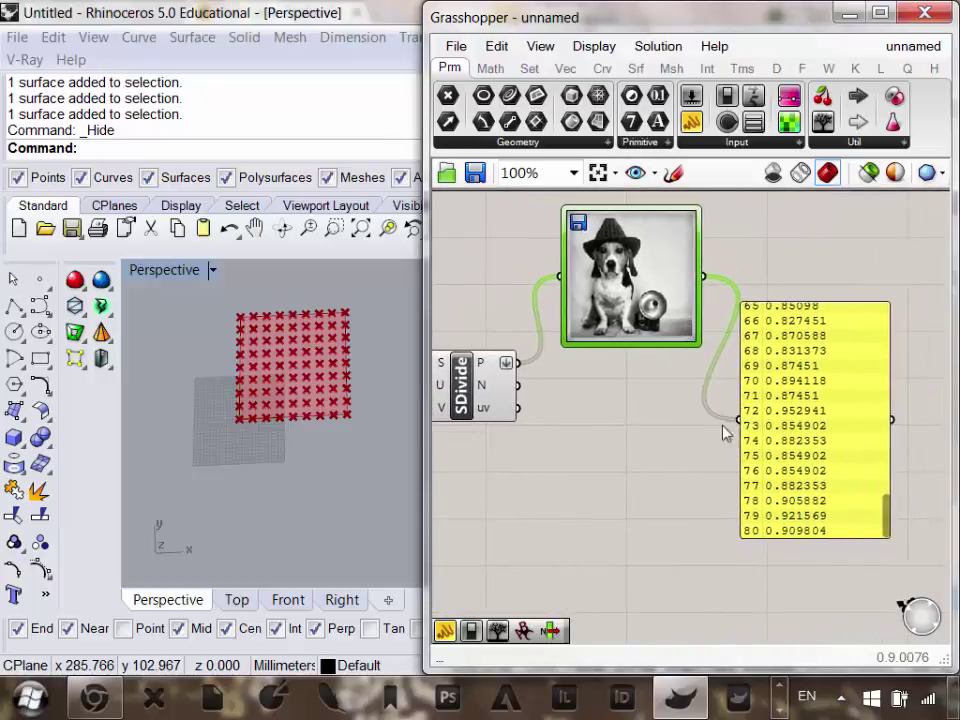
scroll(779, 443, "down", 4)
scroll(529, 437, "up", 4)
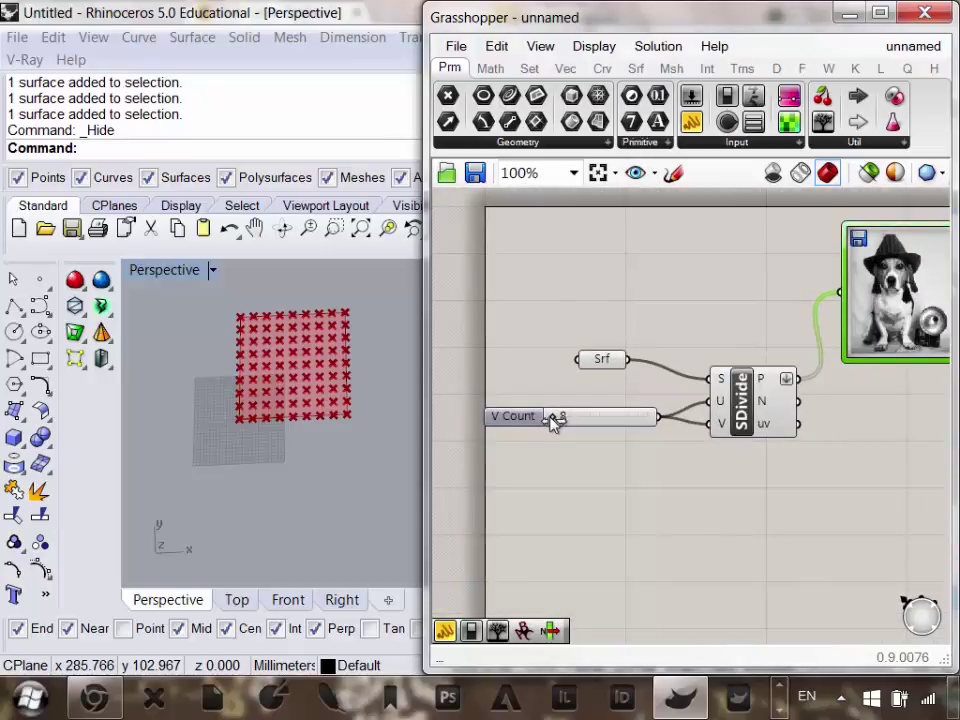
left_click_drag(555, 422, 615, 435)
right_click_drag(615, 435, 347, 425)
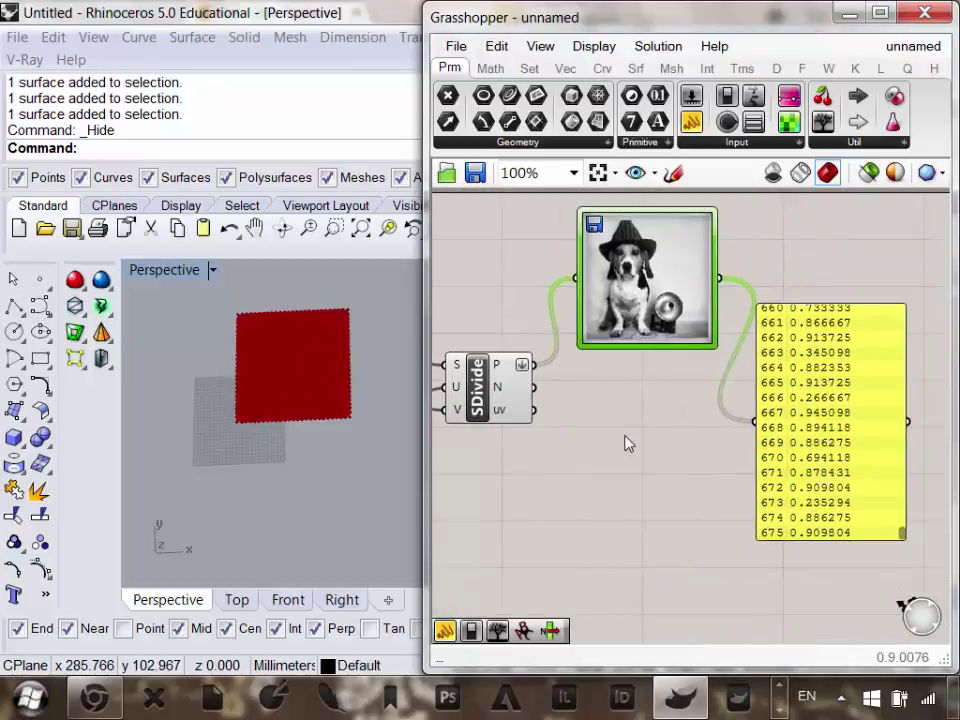
scroll(820, 410, "up", 1)
right_click_drag(820, 410, 716, 425)
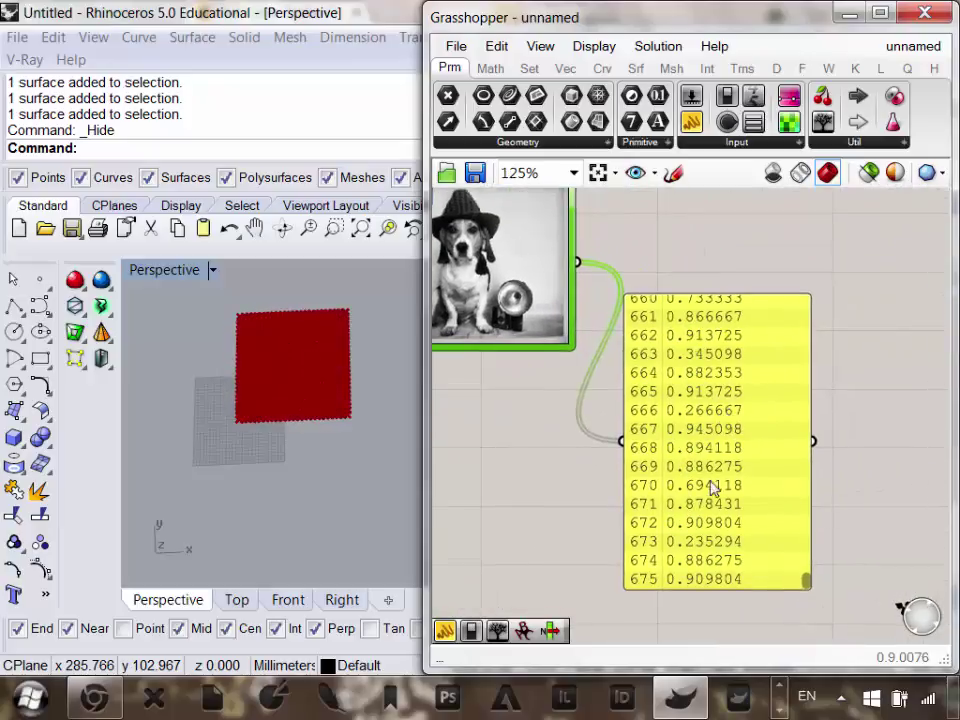
left_click_drag(808, 584, 748, 315)
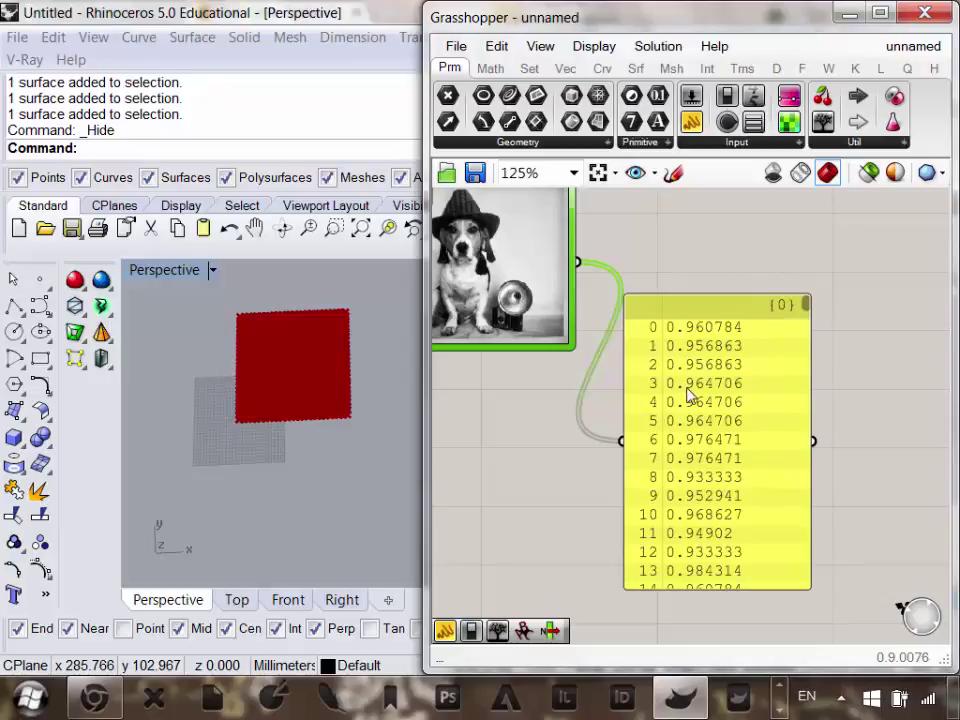
Move the Panel farther away from the Image Sampler and shift the sampler slightly to free up canvas space.
left_click_drag(642, 389, 808, 341)
scroll(790, 360, "down", 3)
left_click(600, 364)
left_click_drag(612, 332, 603, 324)
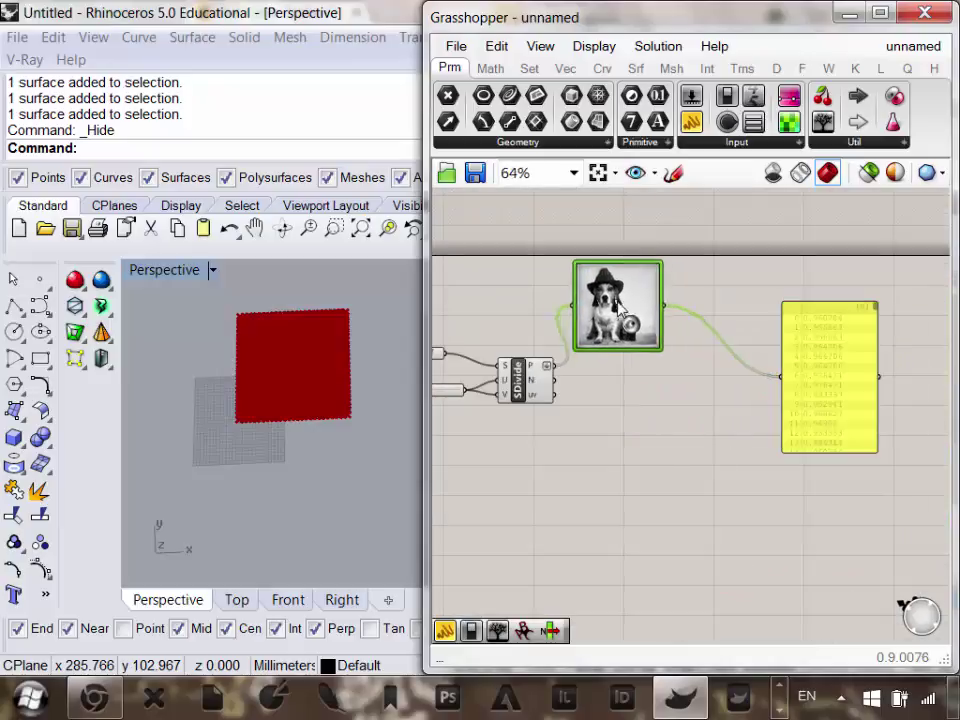
Highlight the SDivide component's points on the surface and examine the dense grid up close in the Perspective viewport.
scroll(622, 323, "up", 1)
scroll(656, 364, "up", 1)
left_click(497, 454)
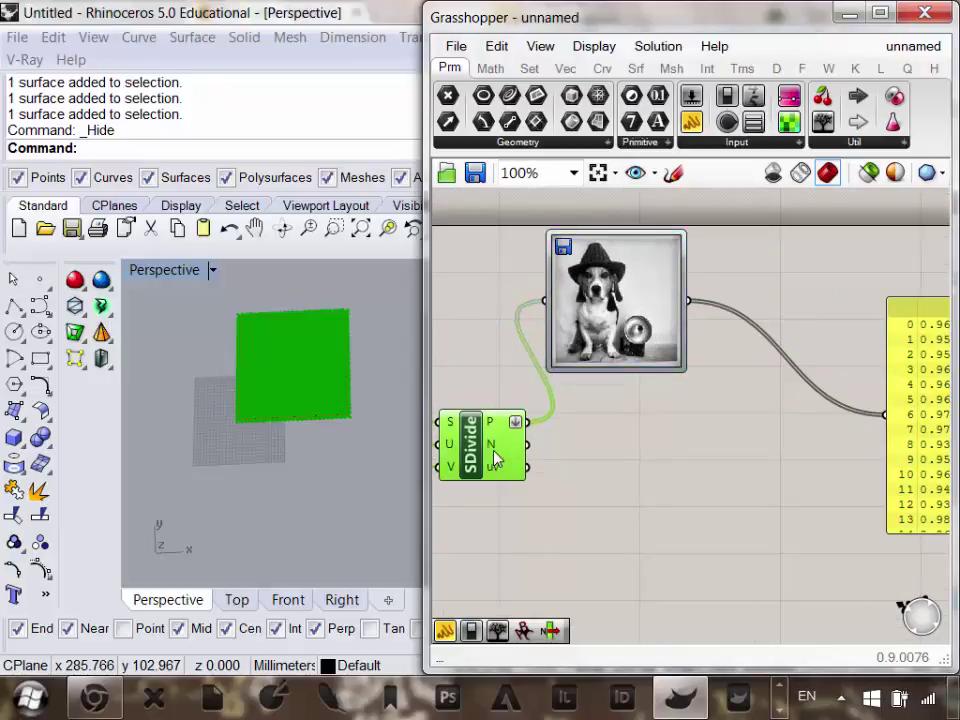
scroll(330, 414, "up", 4)
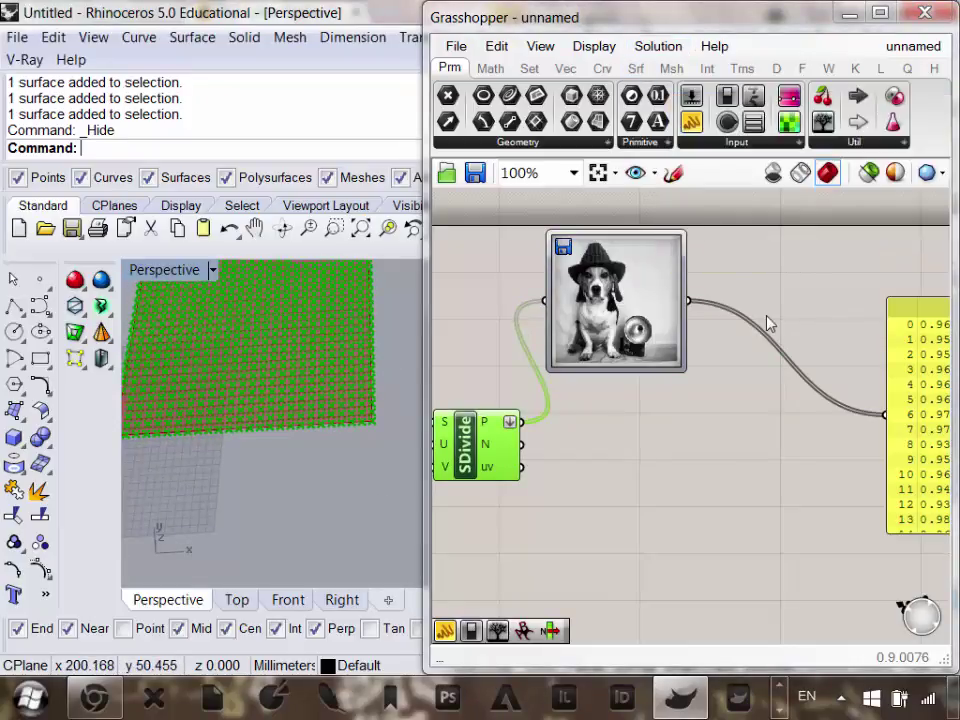
Add a Circle component below the Image Sampler and connect SDivide's P output to its P input.
right_click_drag(768, 323, 693, 307)
left_click(605, 70)
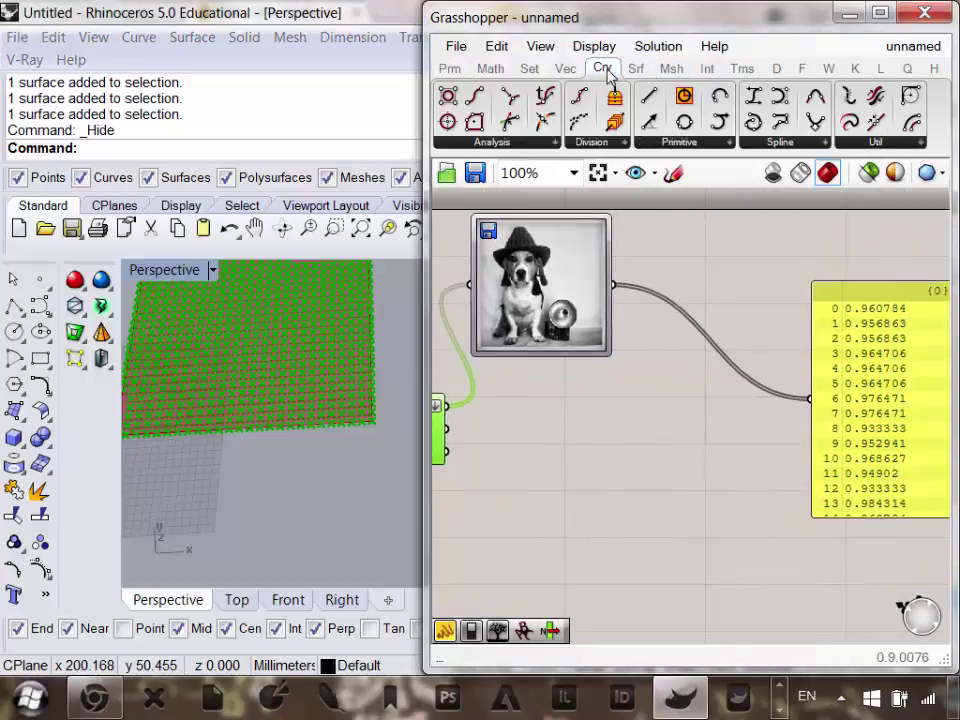
left_click(680, 145)
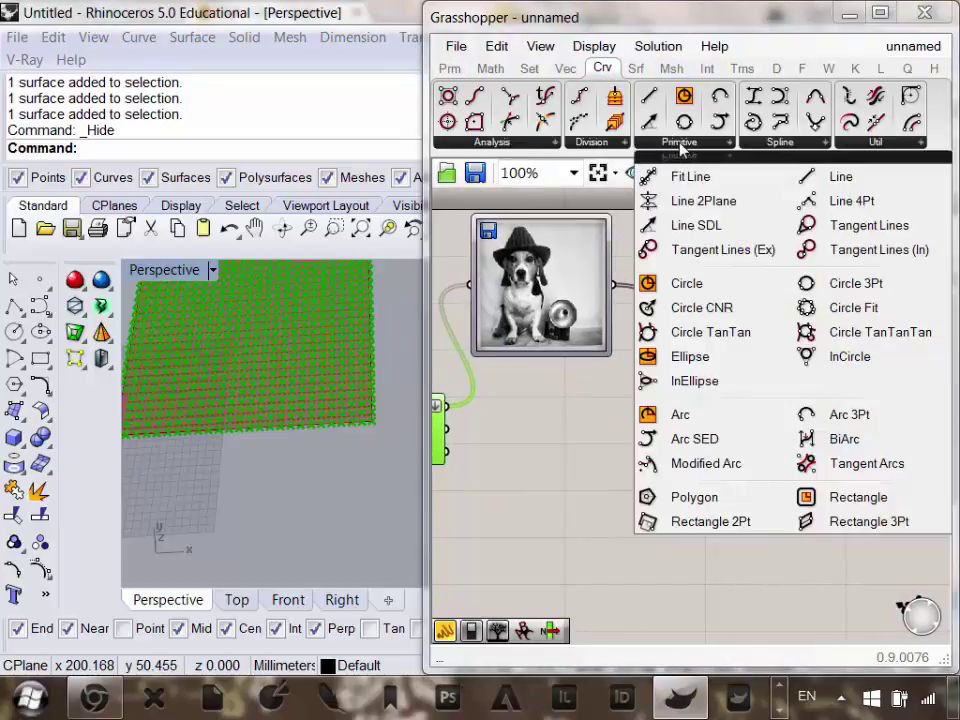
left_click(694, 289)
left_click(556, 558)
right_click_drag(568, 553, 626, 515)
left_click_drag(505, 367, 588, 521)
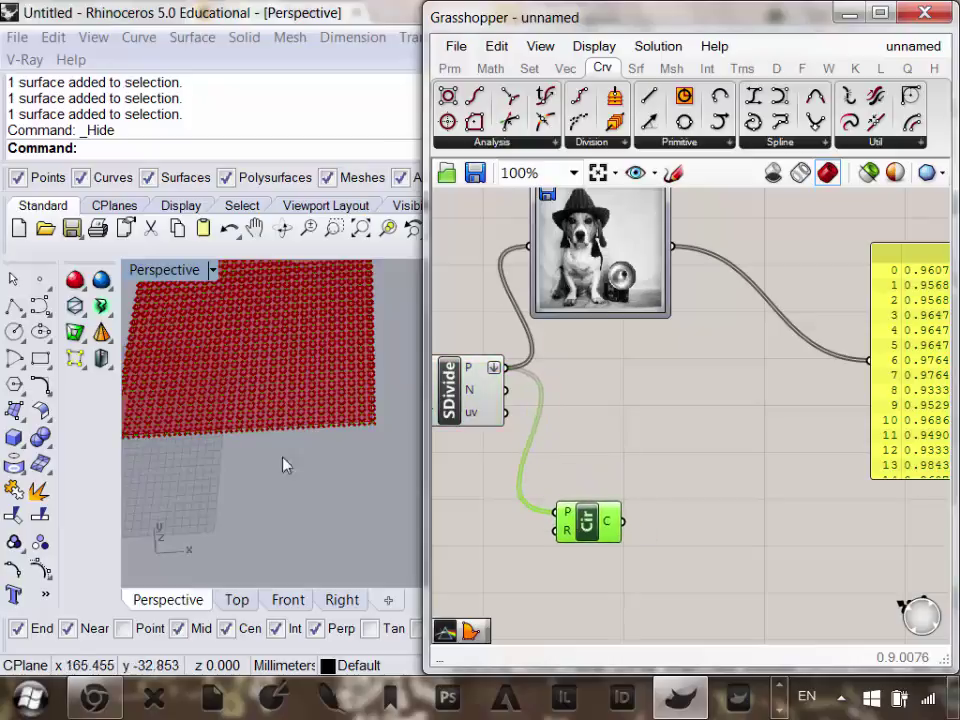
Reposition the Circle component below the Image Sampler and Panel, and connect the Image Sampler's output to Circle's R input.
scroll(343, 414, "up", 5)
scroll(343, 414, "down", 5)
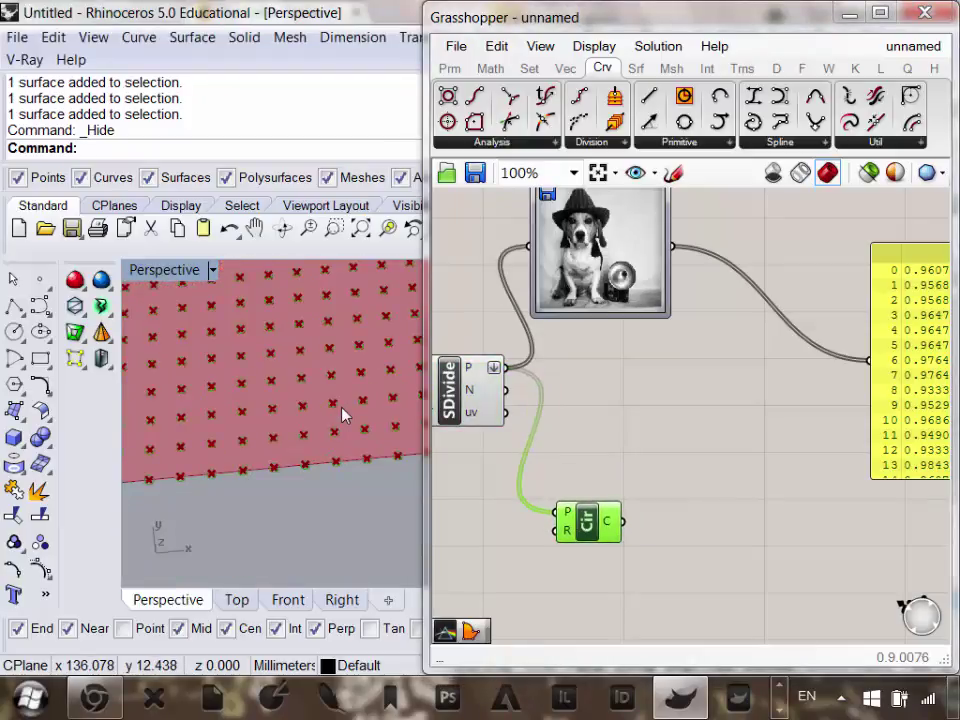
scroll(333, 410, "up", 4)
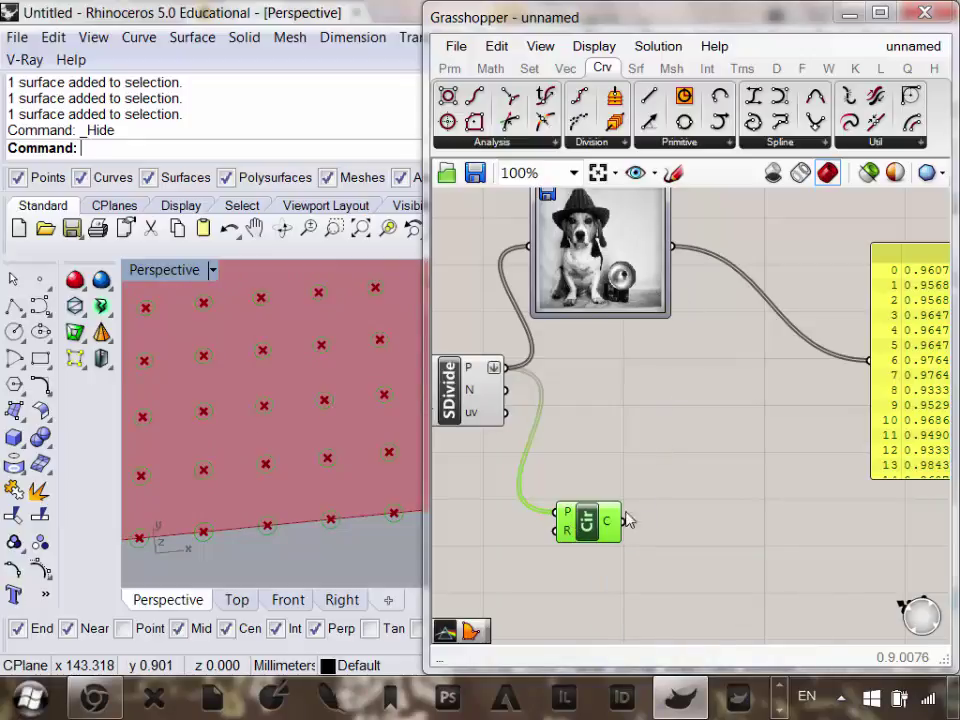
left_click_drag(628, 519, 795, 492)
right_click_drag(845, 394, 675, 388)
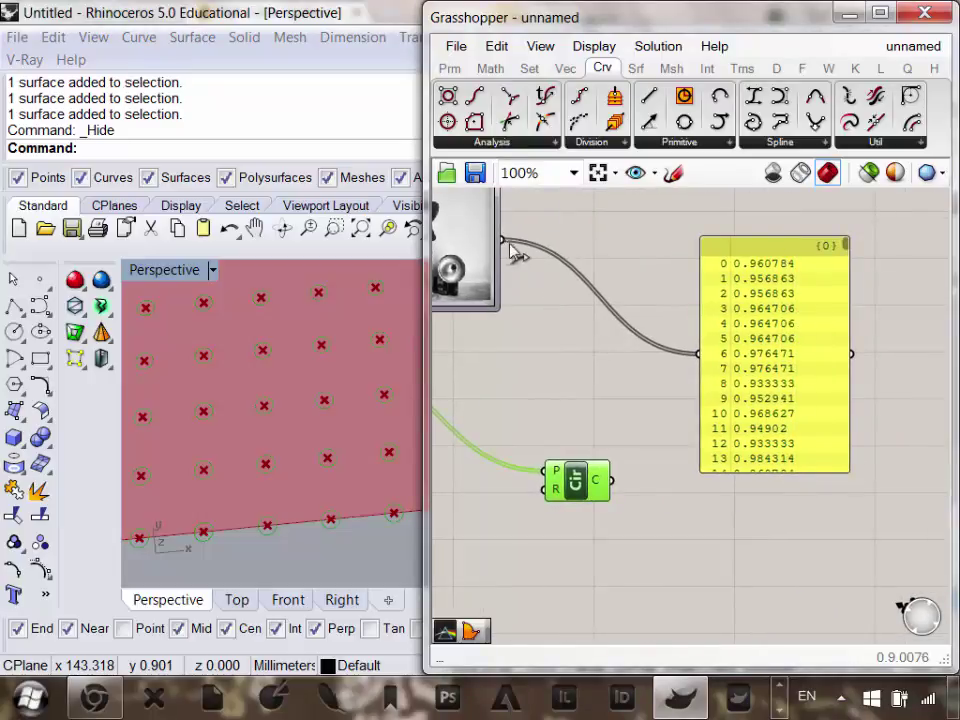
left_click_drag(504, 242, 583, 516)
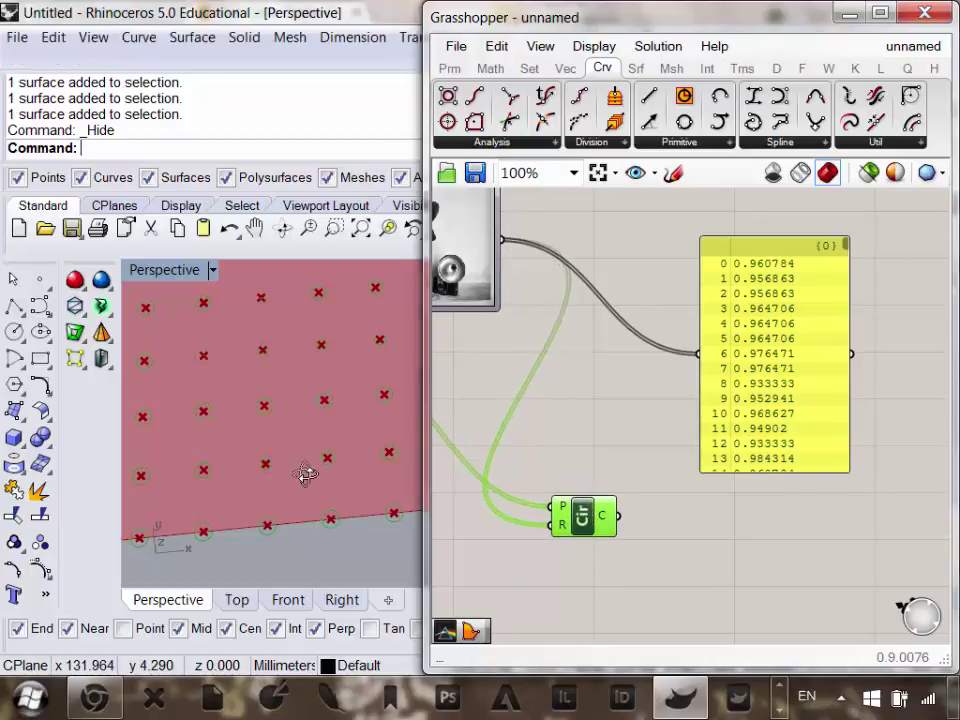
Select the SDivide and Image Sampler components together and turn off their preview so only the circles are drawn on the surface.
right_click_drag(304, 475, 312, 446)
scroll(341, 420, "down", 6)
scroll(336, 418, "up", 8)
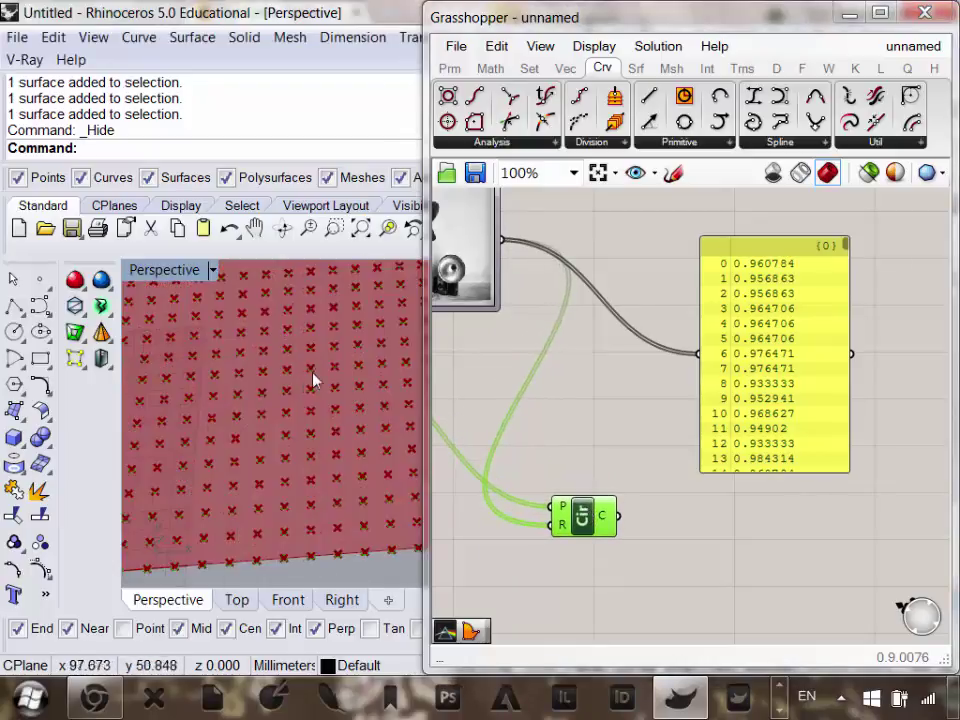
right_click_drag(580, 383, 610, 384)
left_click(388, 394)
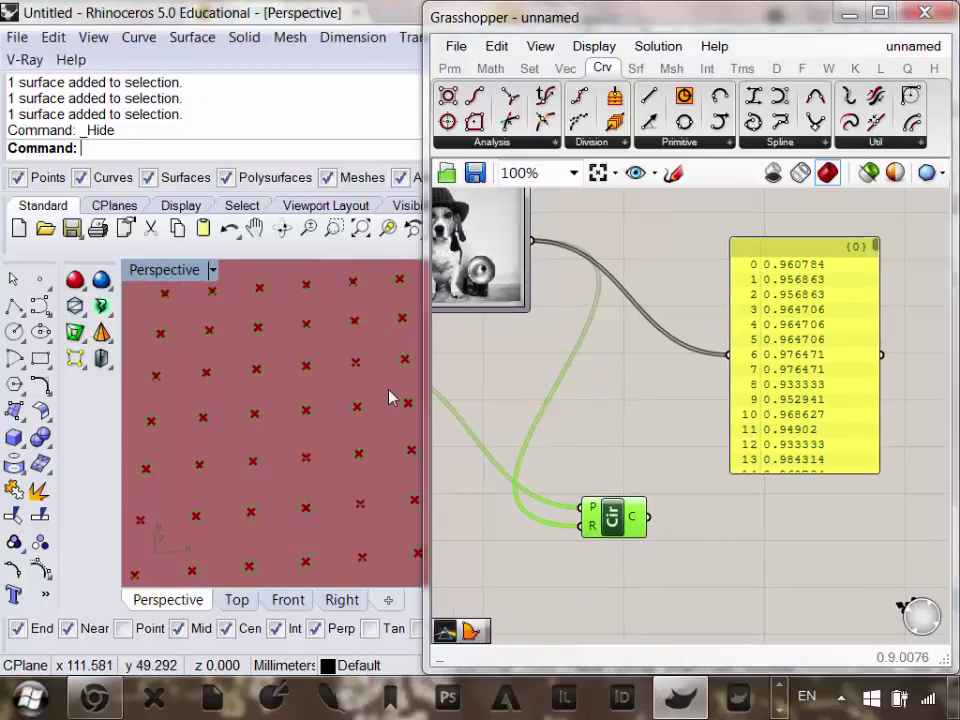
left_click(646, 377)
scroll(646, 377, "down", 5)
left_click_drag(602, 450, 558, 327)
right_click(558, 327)
left_click(610, 324)
scroll(310, 440, "down", 6)
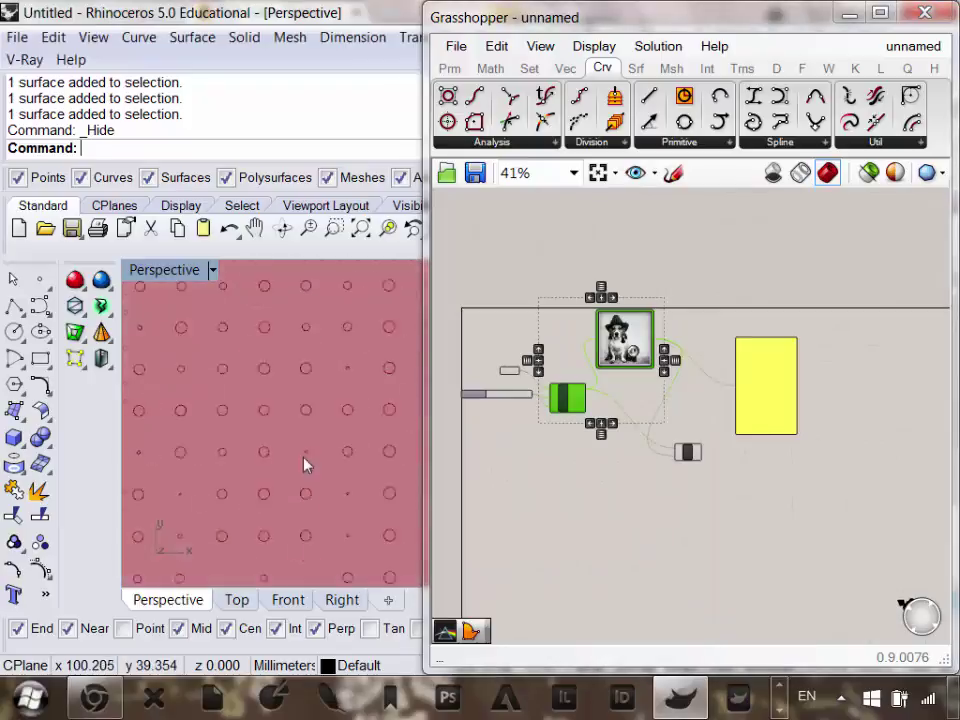
Set the count slider feeding SDivide's U and V inputs to 40.
scroll(316, 424, "up", 6)
scroll(748, 381, "up", 10)
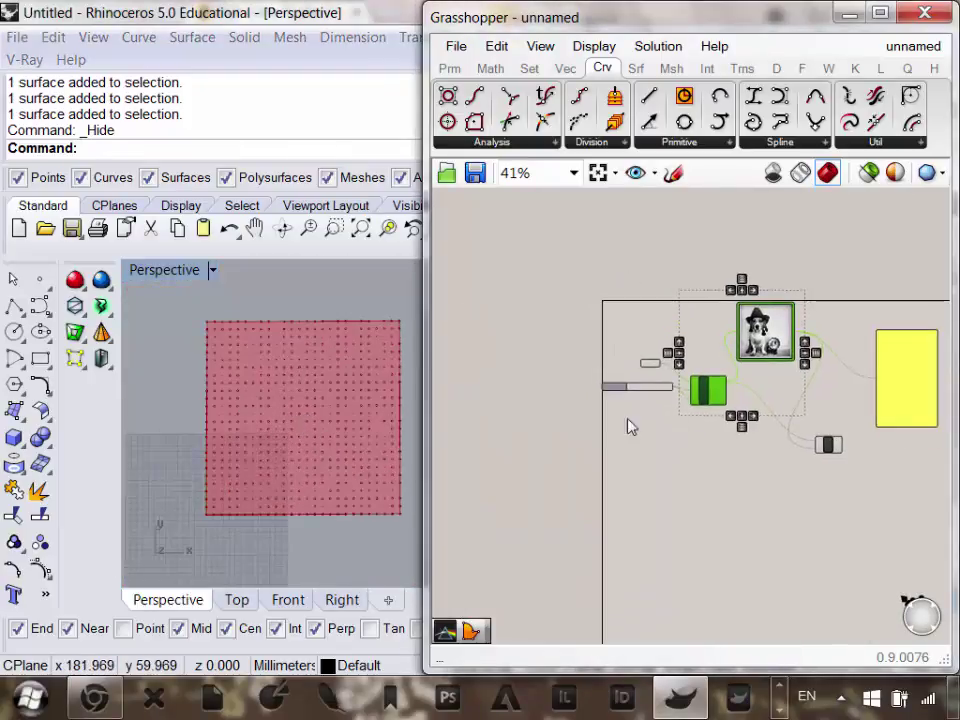
left_click_drag(638, 349, 750, 350)
right_click_drag(275, 472, 302, 431)
scroll(304, 432, "up", 4)
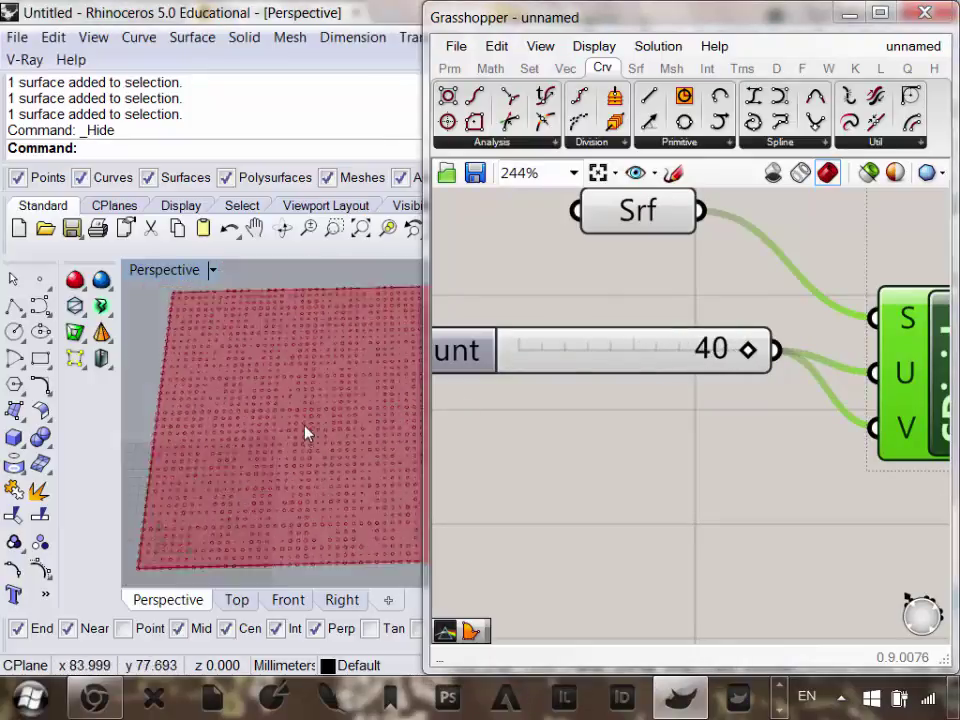
Select the Circle component to highlight its circles, and examine their size variation across the surface from near and far in the Perspective viewport.
scroll(306, 432, "down", 7)
scroll(315, 433, "up", 4)
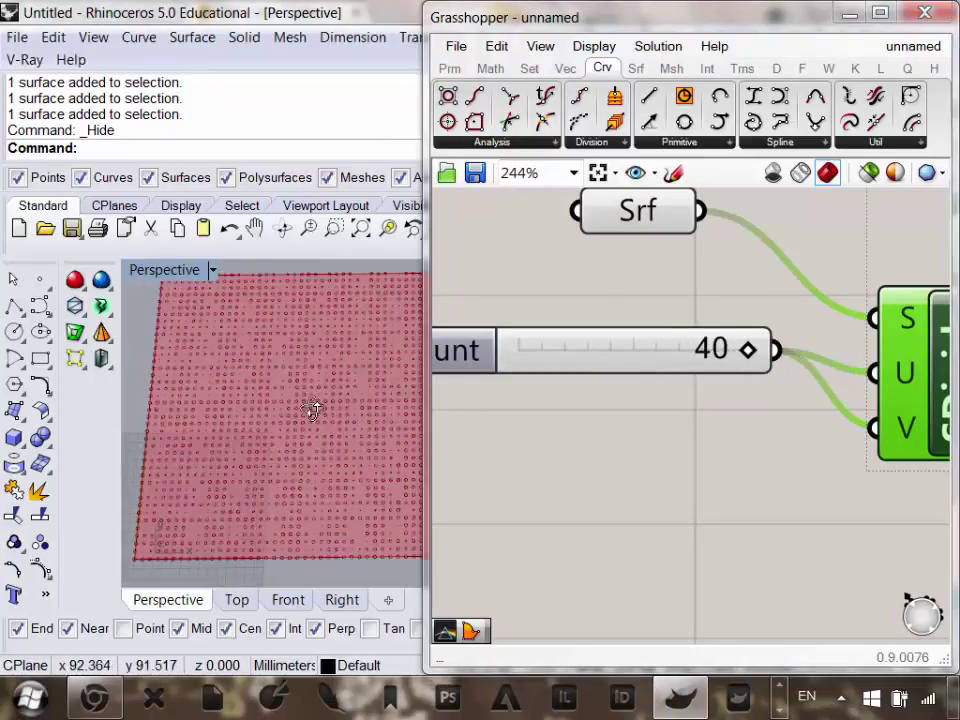
scroll(325, 412, "down", 4)
scroll(331, 411, "down", 2)
right_click_drag(331, 411, 321, 380)
scroll(323, 419, "up", 7)
right_click_drag(702, 432, 580, 388)
scroll(580, 388, "down", 6)
scroll(844, 436, "up", 2)
right_click_drag(844, 436, 632, 425)
left_click_drag(641, 460, 613, 497)
scroll(621, 463, "down", 4)
scroll(553, 415, "up", 2)
scroll(236, 429, "up", 3)
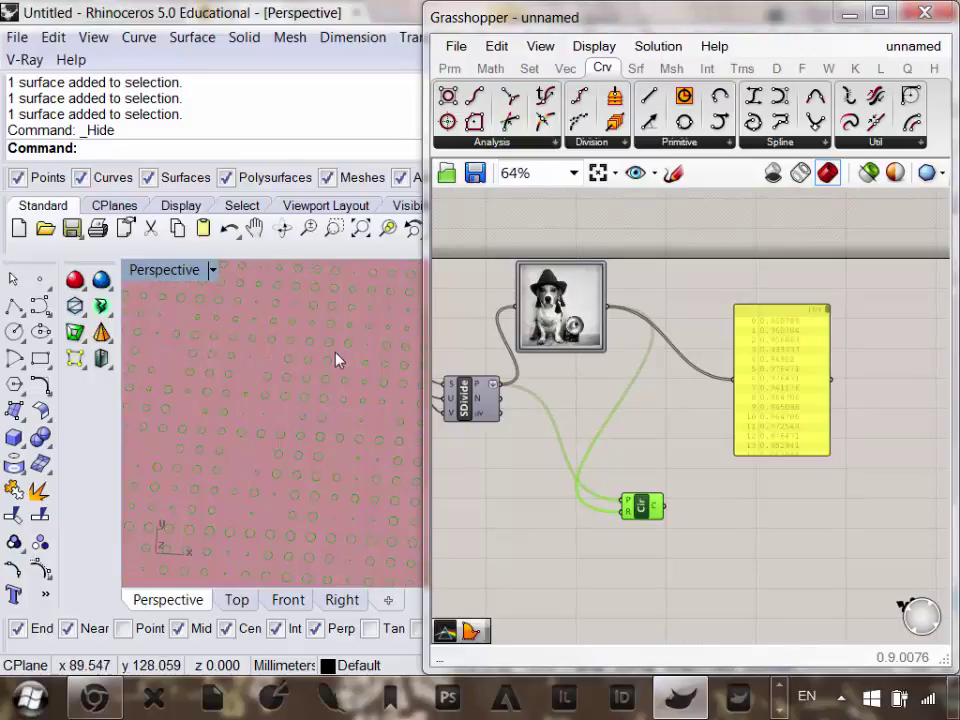
right_click_drag(669, 497, 686, 474)
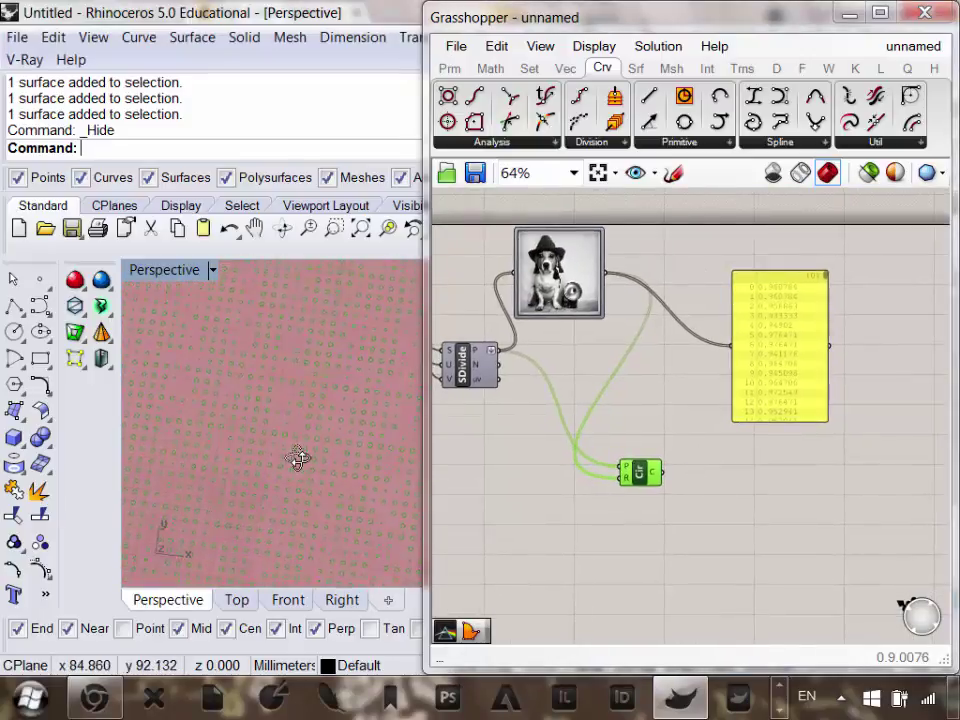
scroll(295, 450, "down", 5)
scroll(298, 450, "up", 6)
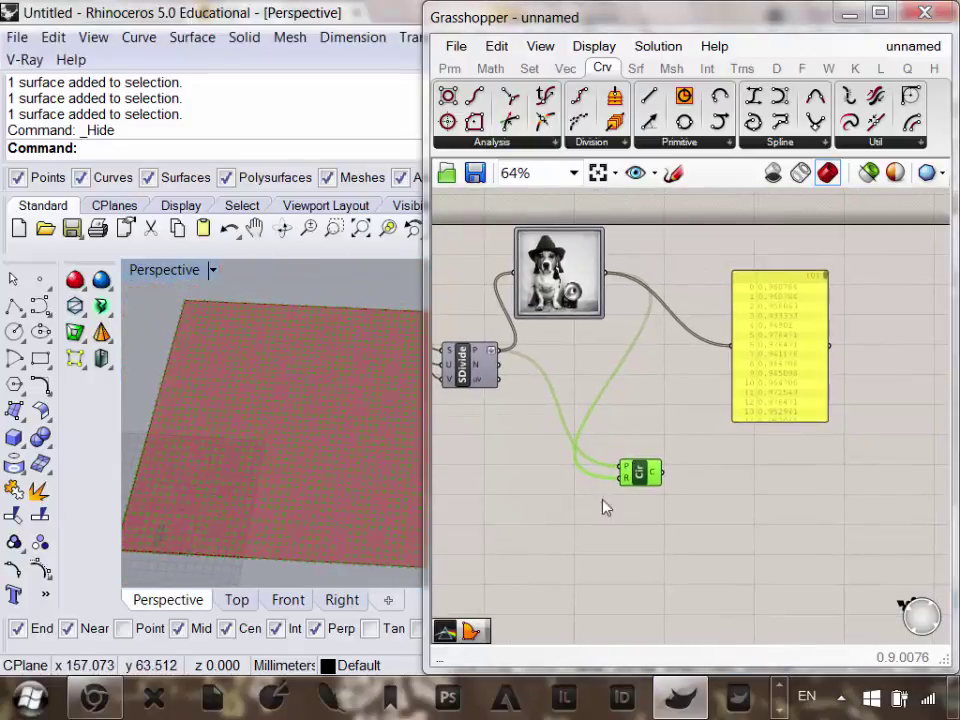
scroll(650, 457, "up", 2)
scroll(650, 457, "up", 2)
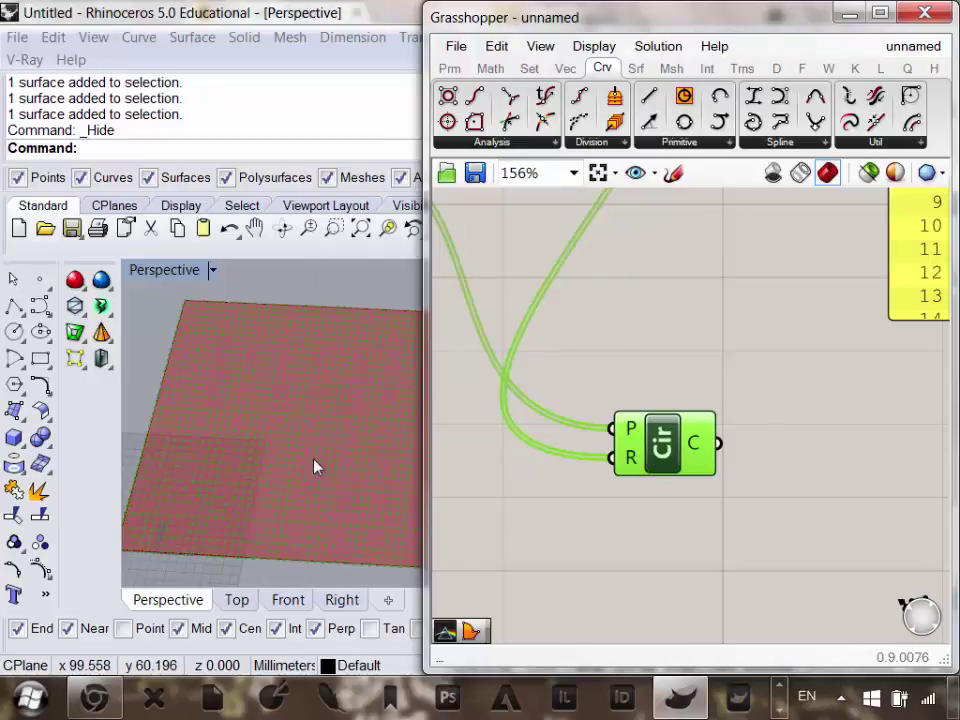
scroll(315, 467, "up", 1)
scroll(574, 495, "down", 4)
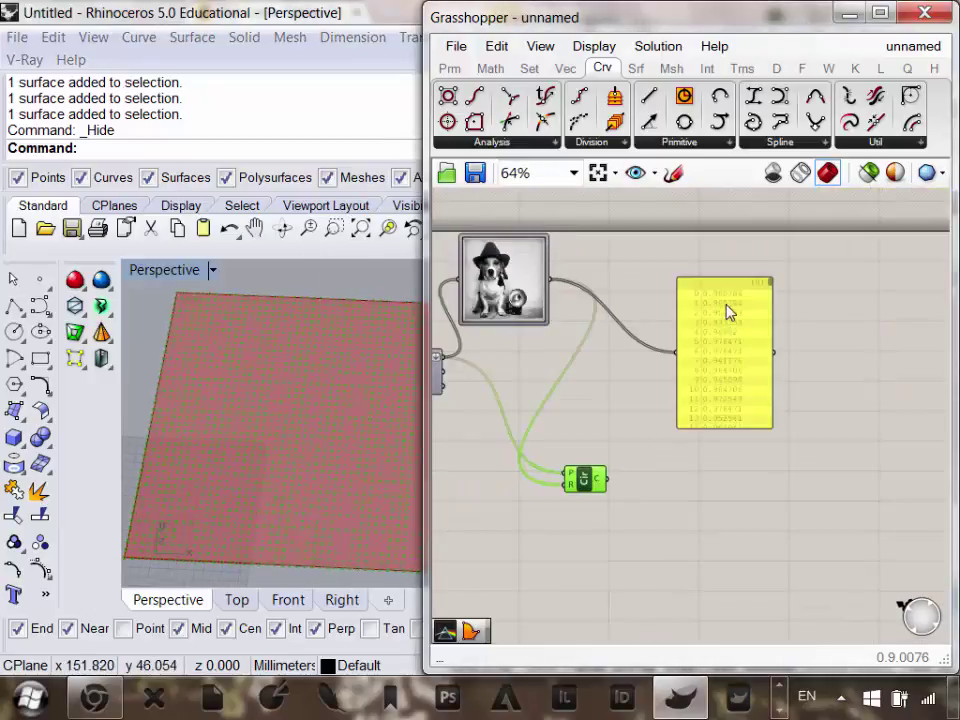
right_click_drag(609, 343, 659, 361)
double_click(580, 306)
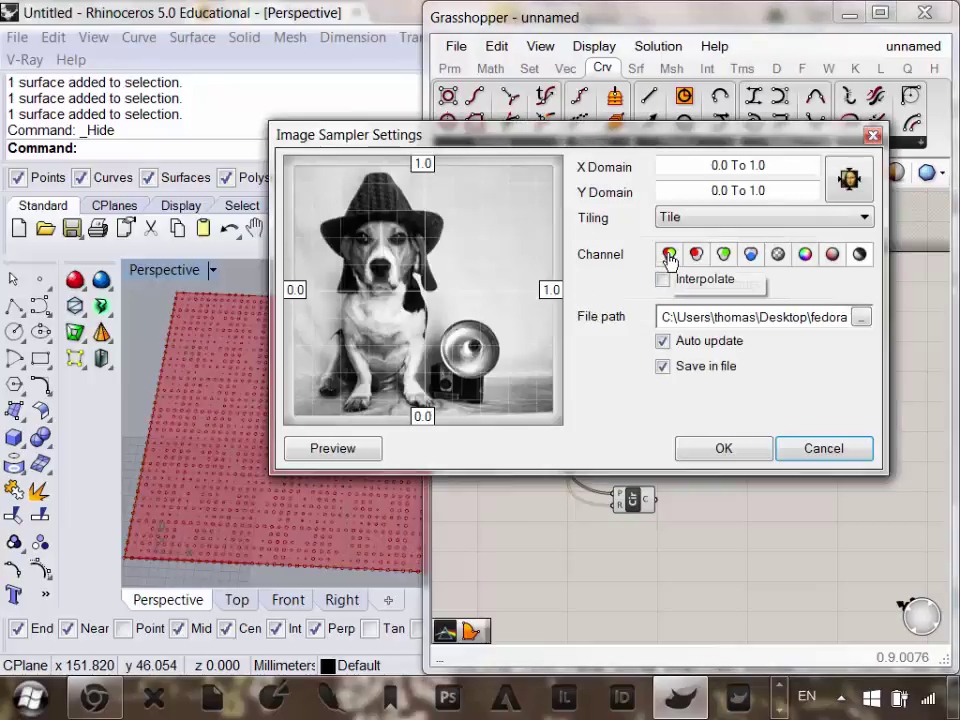
left_click(735, 451)
left_click(677, 448)
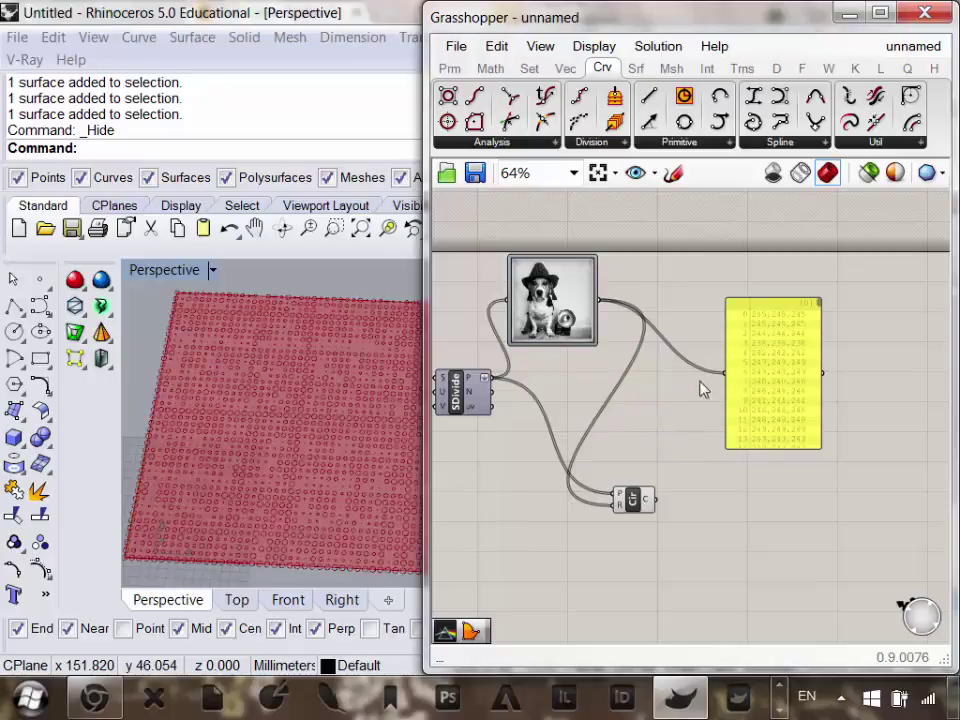
Move the Panel up and away from the Image Sampler, and shift the Circle component slightly.
left_click(806, 336)
left_click_drag(806, 336, 854, 280)
left_click_drag(641, 509, 650, 503)
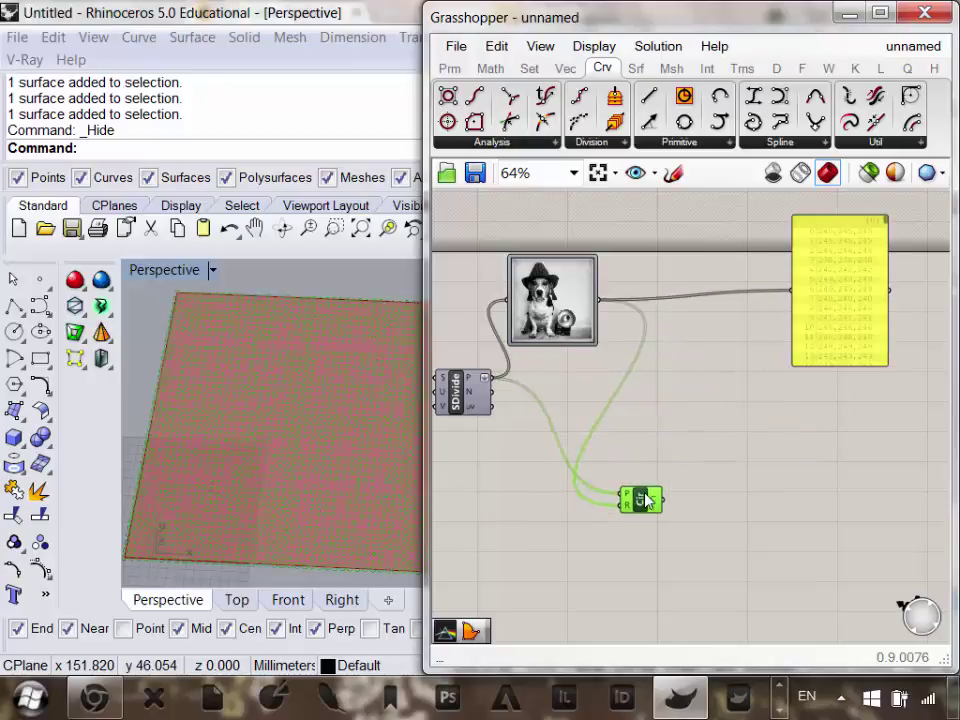
Add a Boundary Surfaces component beside Circle and connect Circle's C output to its E input.
left_click(640, 69)
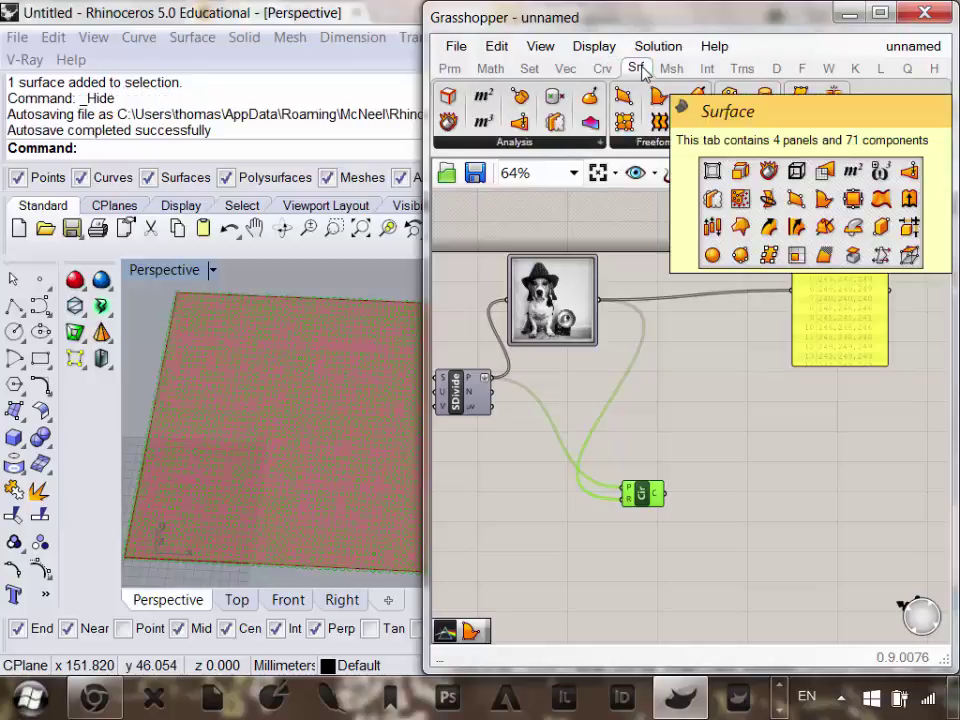
left_click(655, 143)
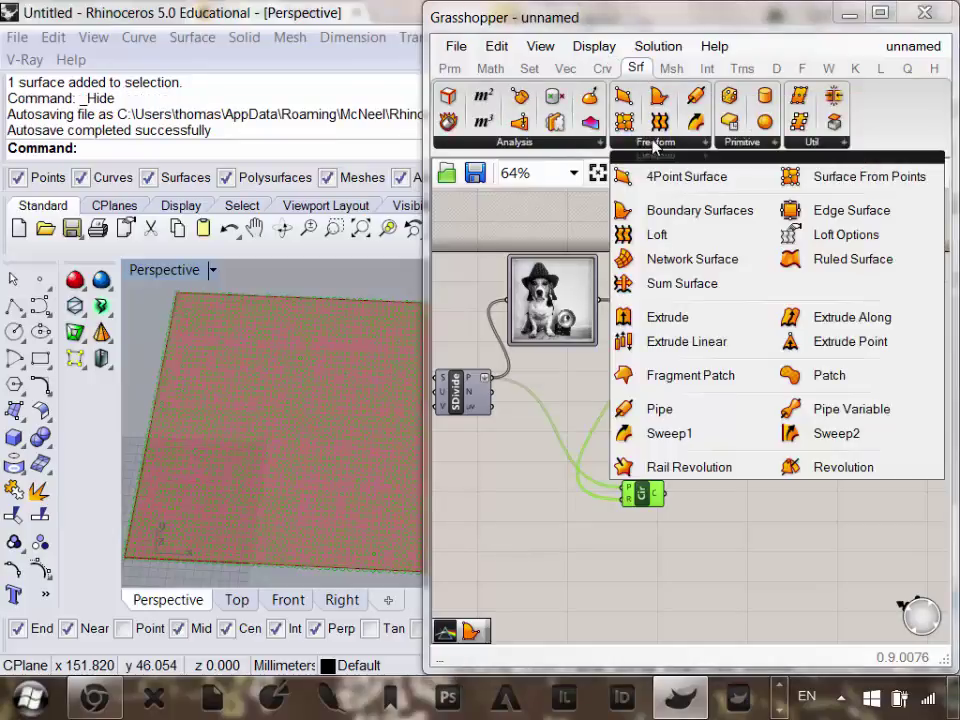
left_click(668, 212)
left_click(724, 450)
scroll(724, 450, "up", 2)
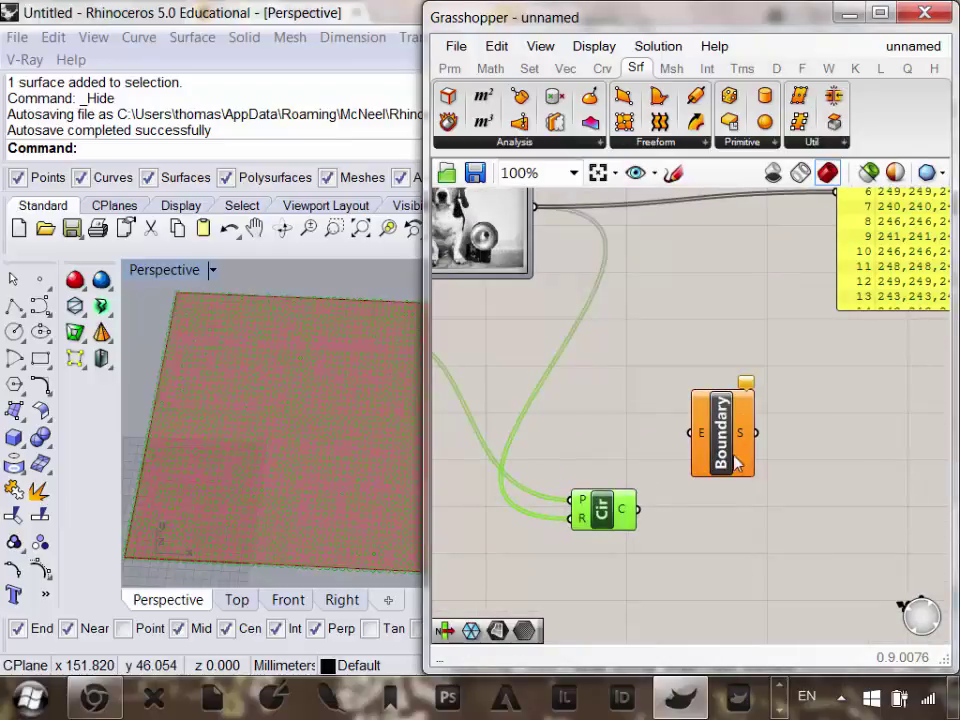
left_click_drag(627, 514, 690, 433)
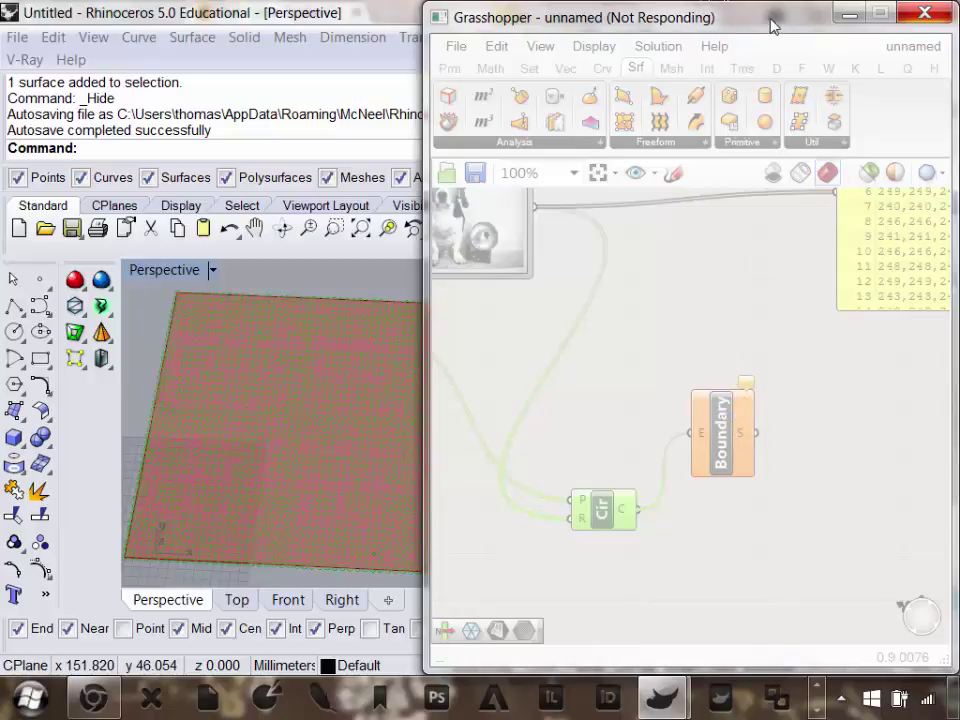
Move the frozen Grasshopper window aside, force Rhino to close and cancel the Windows solution check.
left_click_drag(770, 22, 502, 39)
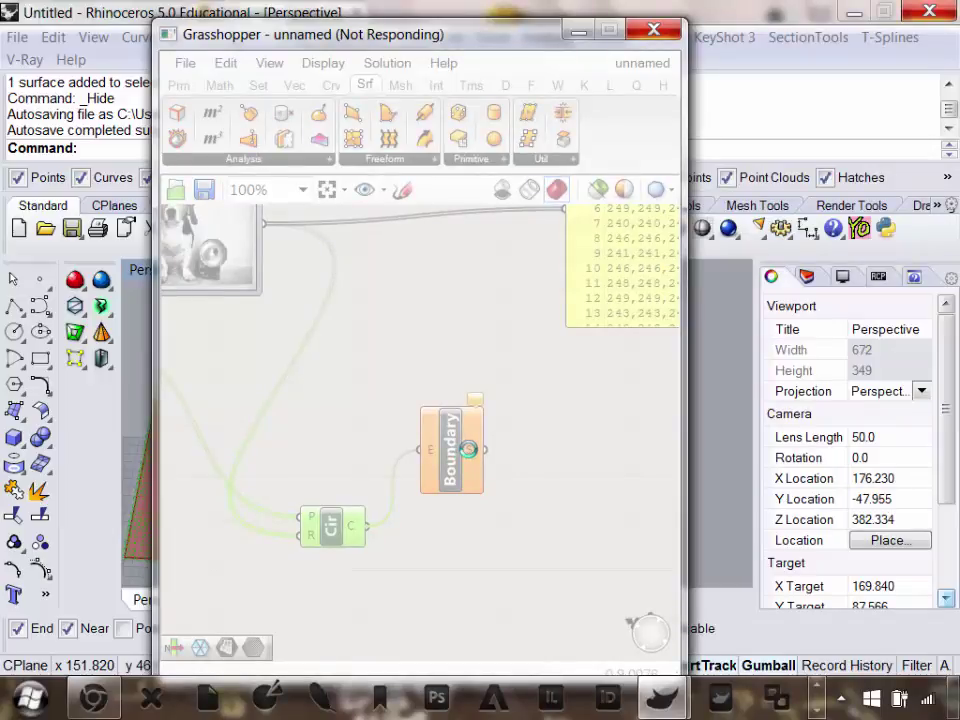
left_click(668, 31)
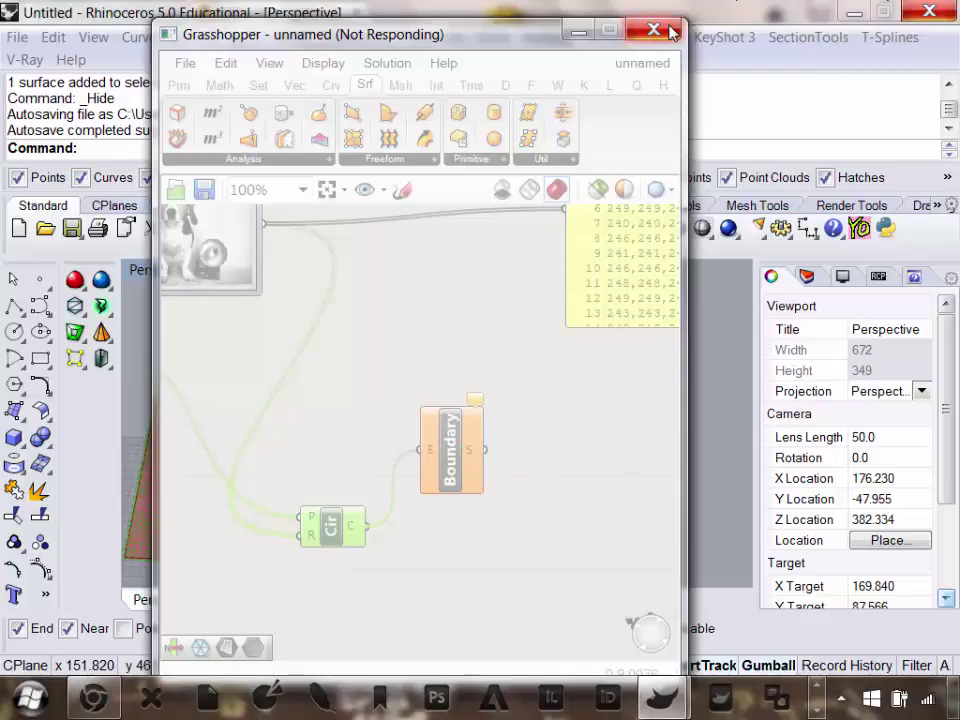
left_click(366, 393)
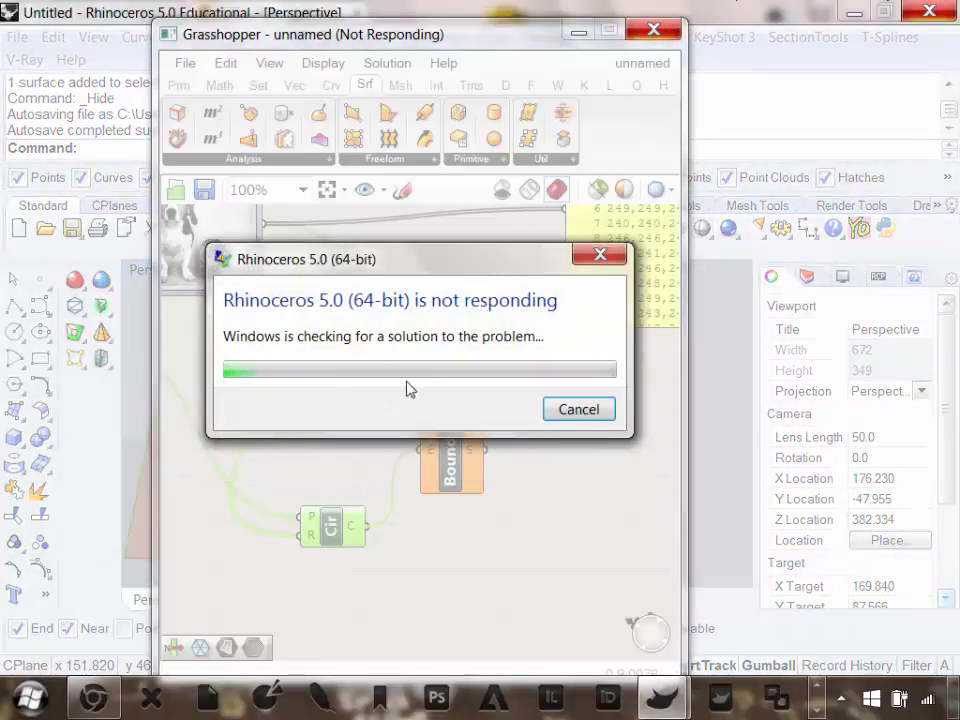
left_click(585, 408)
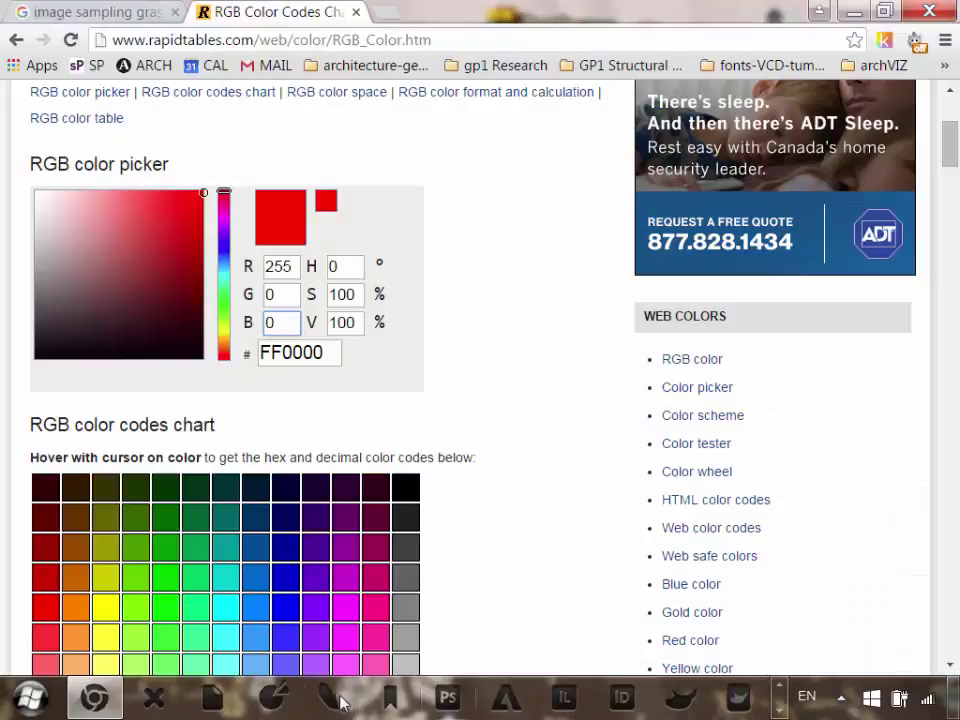
Relaunch Rhino, dismiss the start screen and recover the autosaved model.
left_click(685, 705)
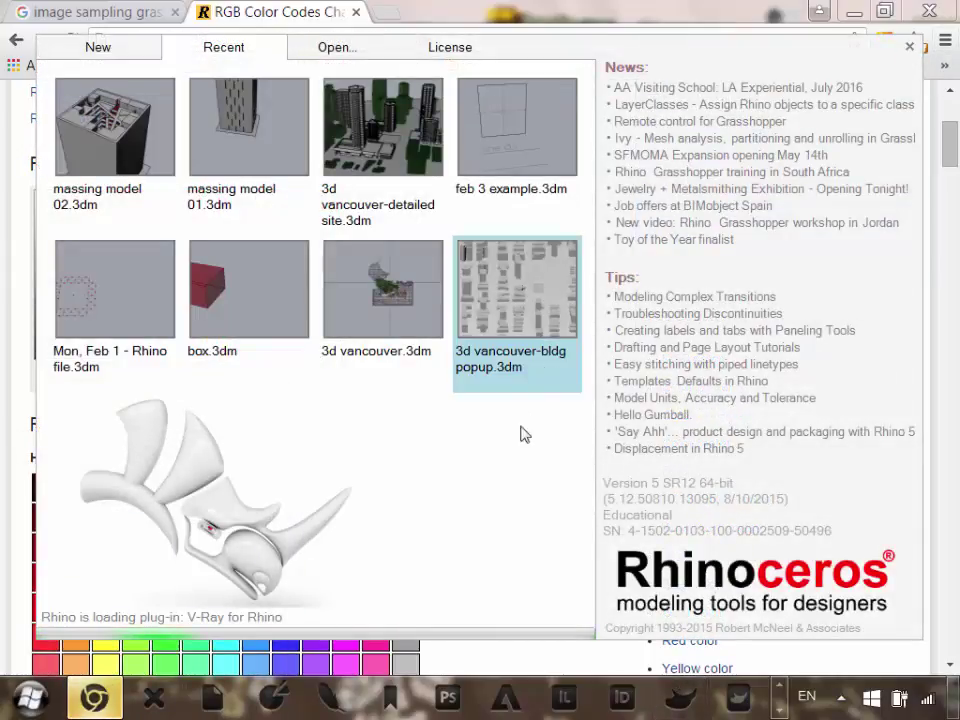
left_click(910, 47)
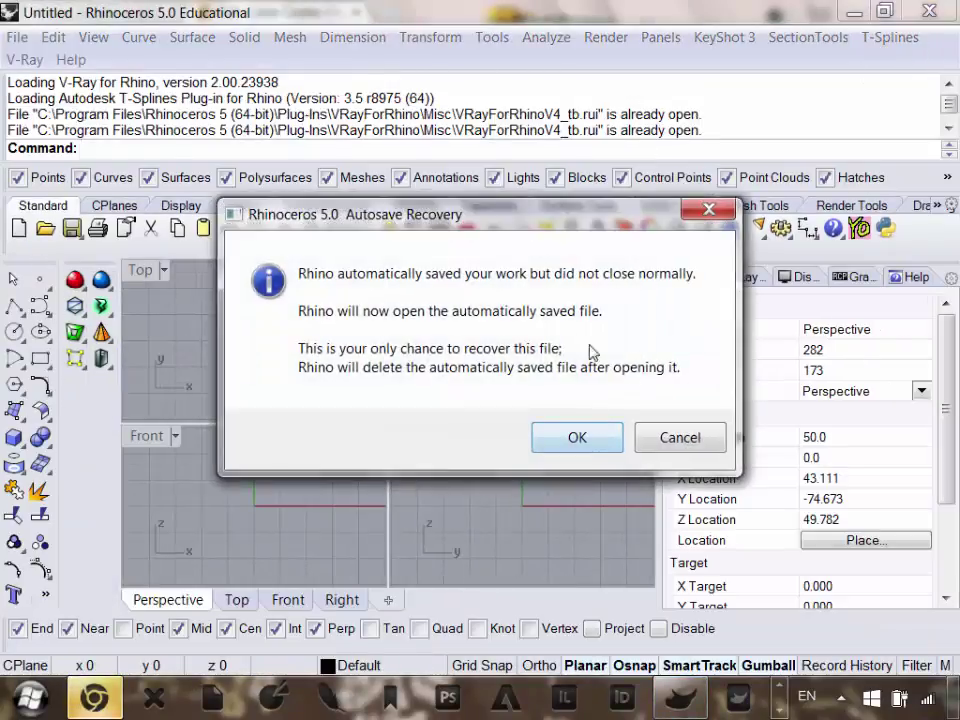
left_click(577, 437)
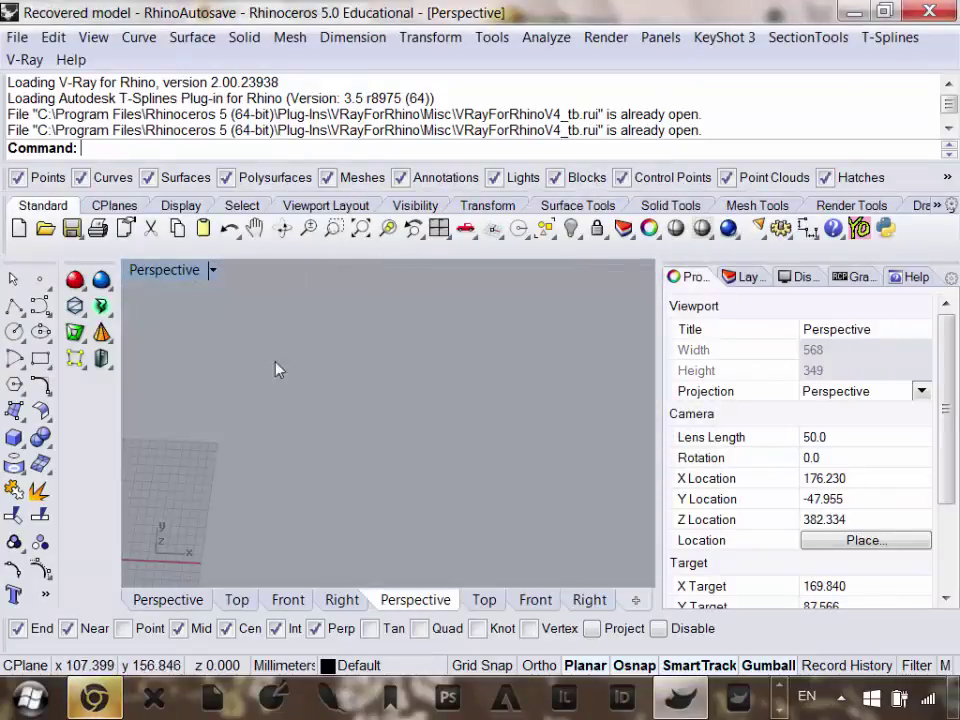
Start the PictureFrame command and load the fedora dog JPG from the Desktop as its bitmap.
key("Caps_Lock")
right_click_drag(287, 467, 508, 343, "shift")
scroll(508, 342, "down", 10)
scroll(467, 368, "up", 10)
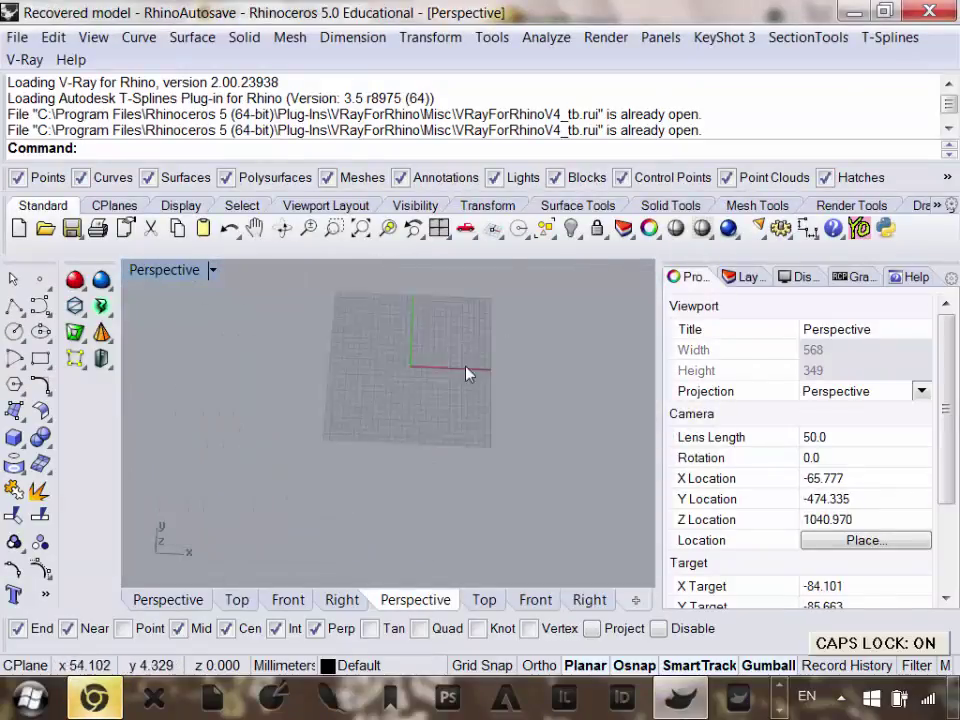
right_click_drag(443, 370, 396, 456, "shift")
right_click_drag(400, 472, 321, 356)
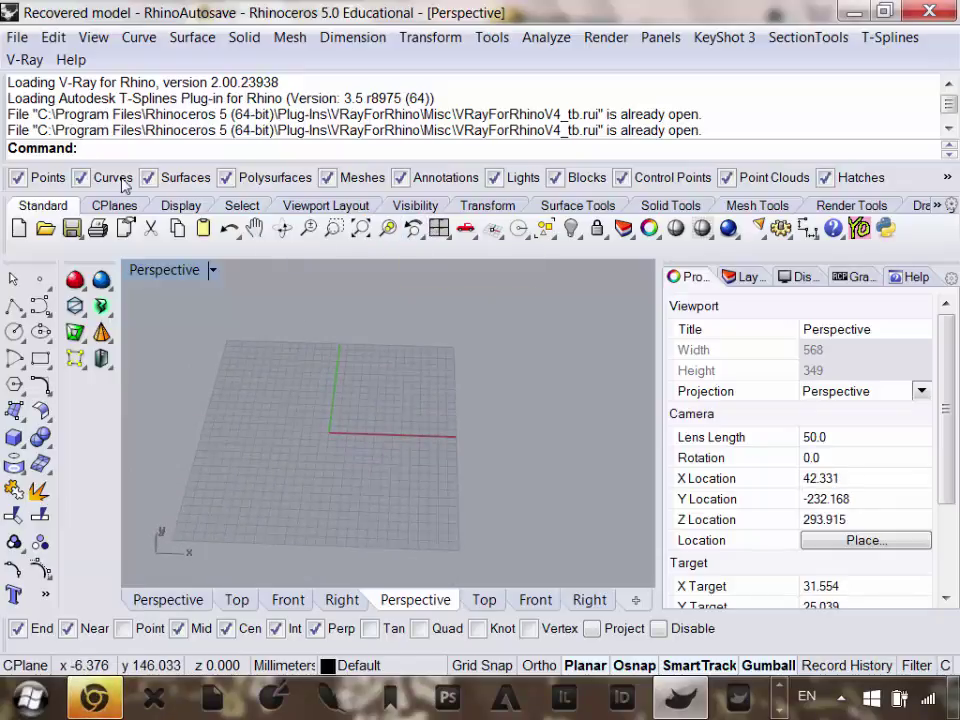
type("P")
key("Caps_Lock")
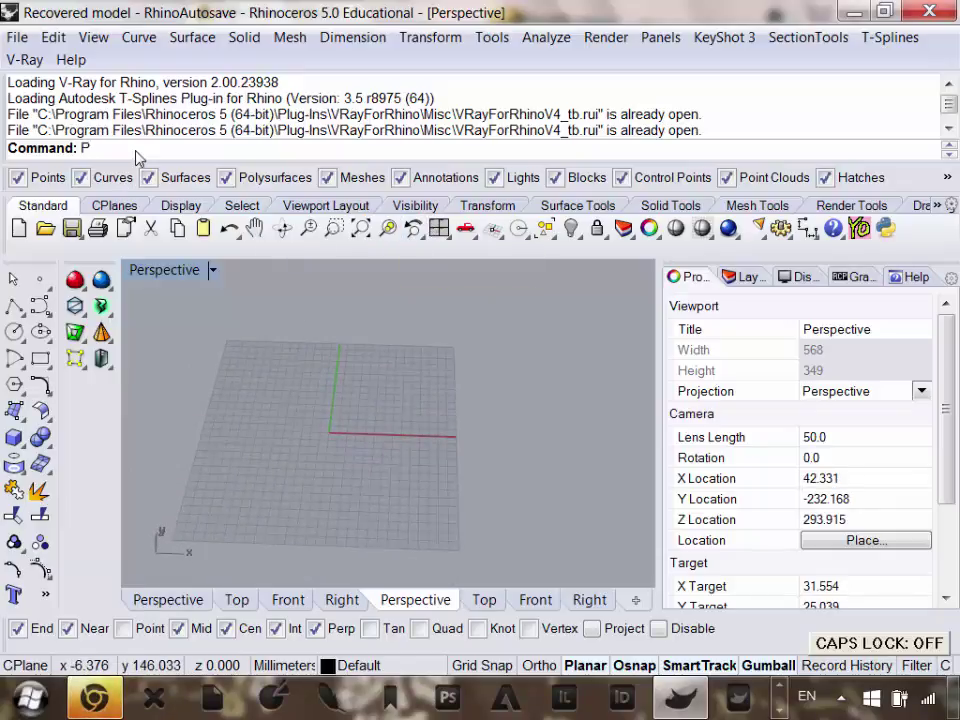
key("BackSpace")
type("PictureFrame")
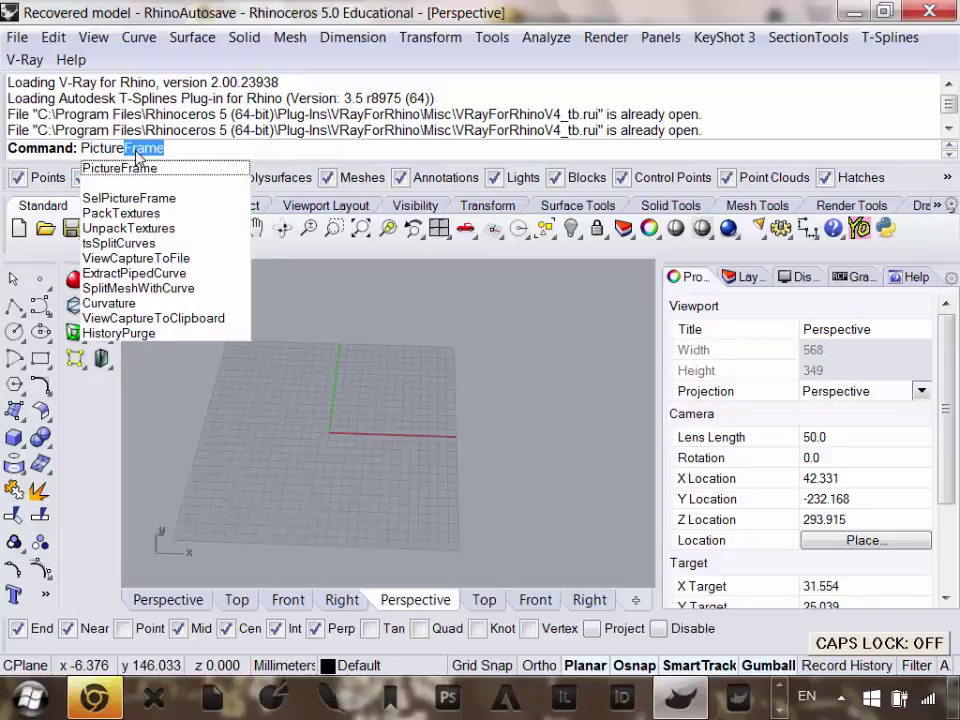
key("Return")
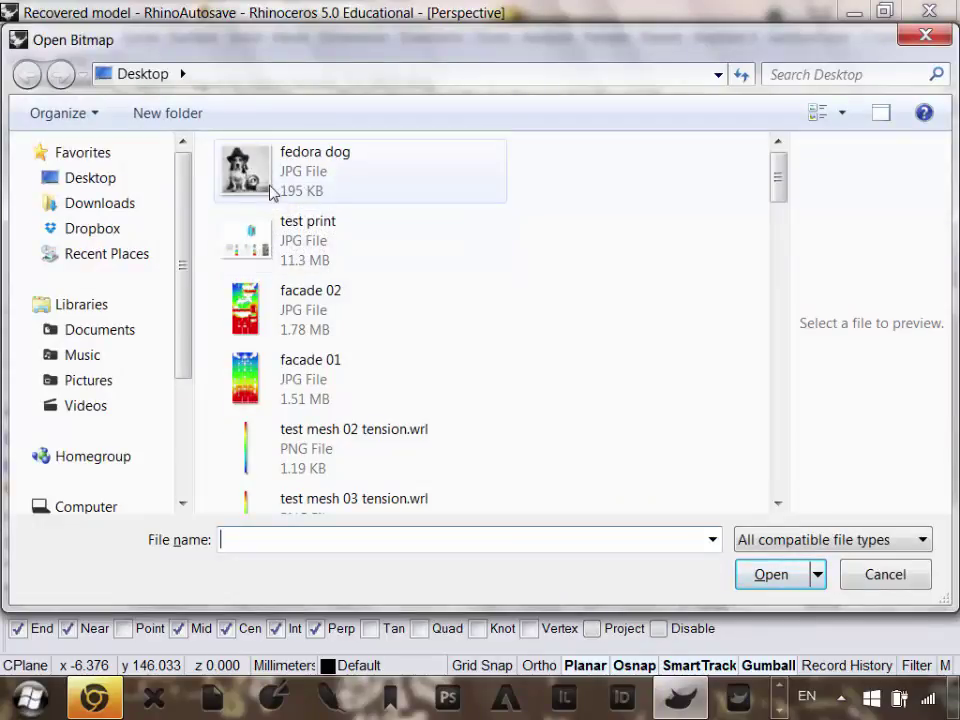
left_click(298, 196)
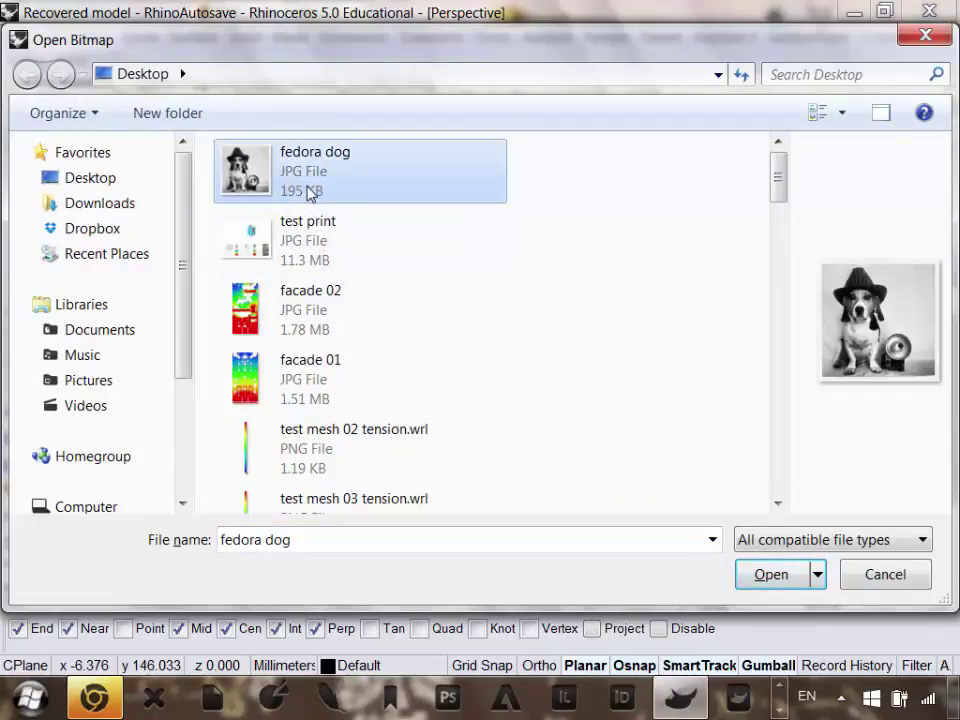
double_click(291, 189)
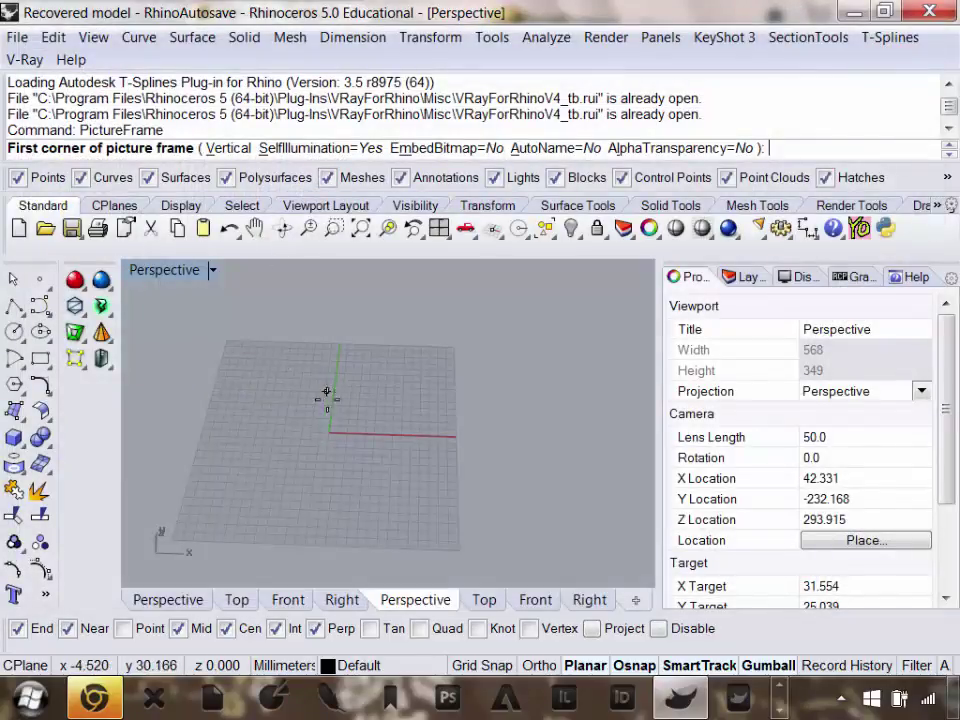
Place the picture frame with its first corner at the origin and a length of about 70 mm along the X axis.
scroll(266, 429, "up", 8)
scroll(229, 418, "down", 5)
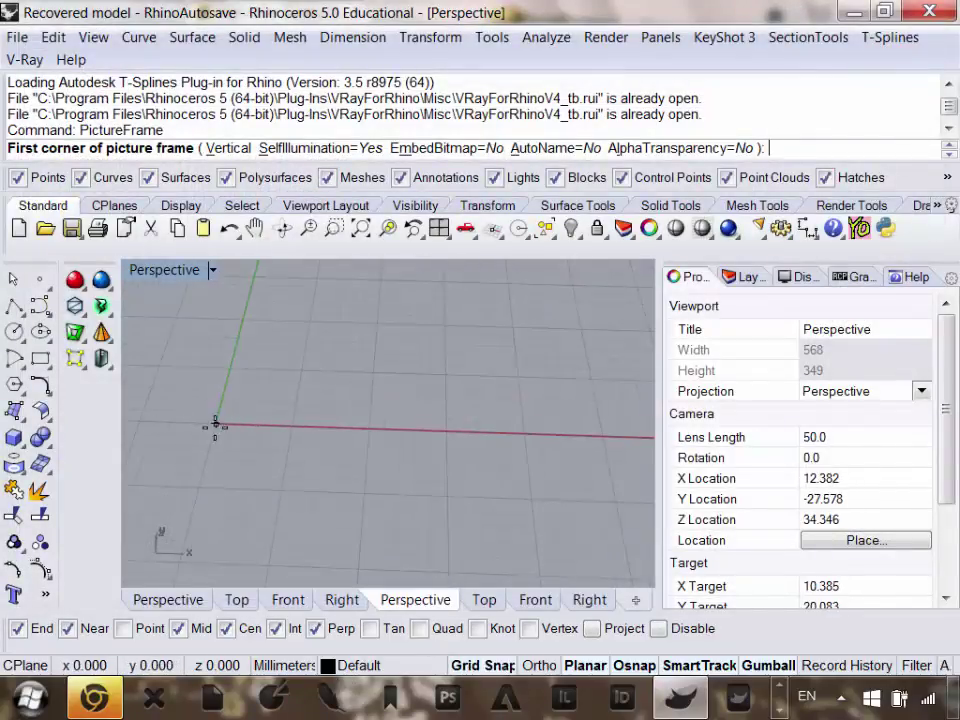
left_click(215, 424)
scroll(230, 405, "down", 5)
scroll(266, 410, "up", 2)
scroll(300, 392, "down", 6)
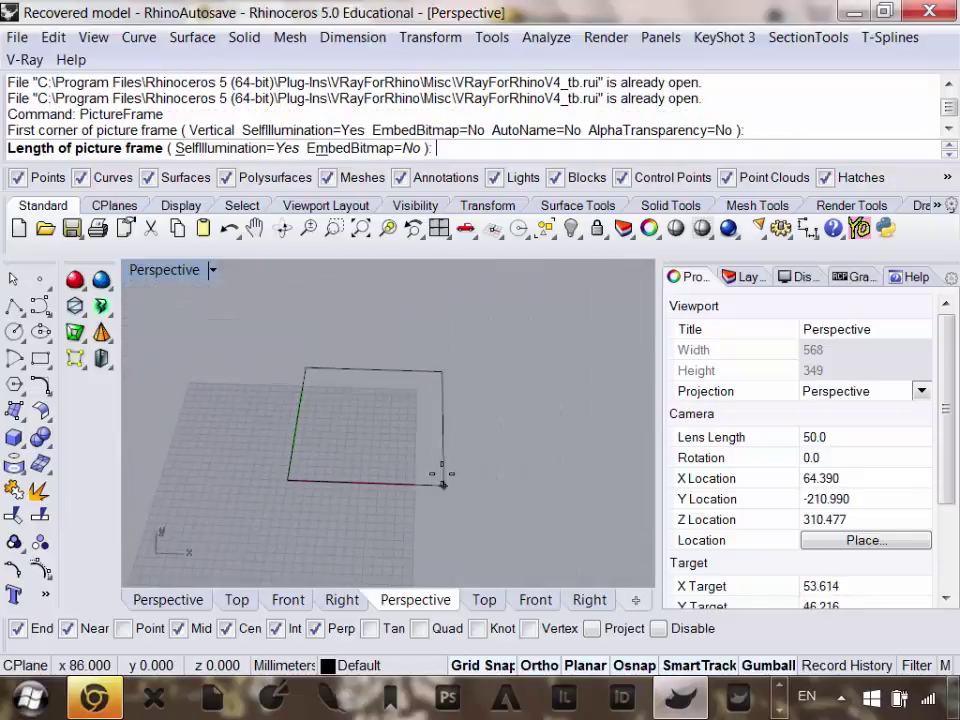
scroll(408, 490, "up", 10)
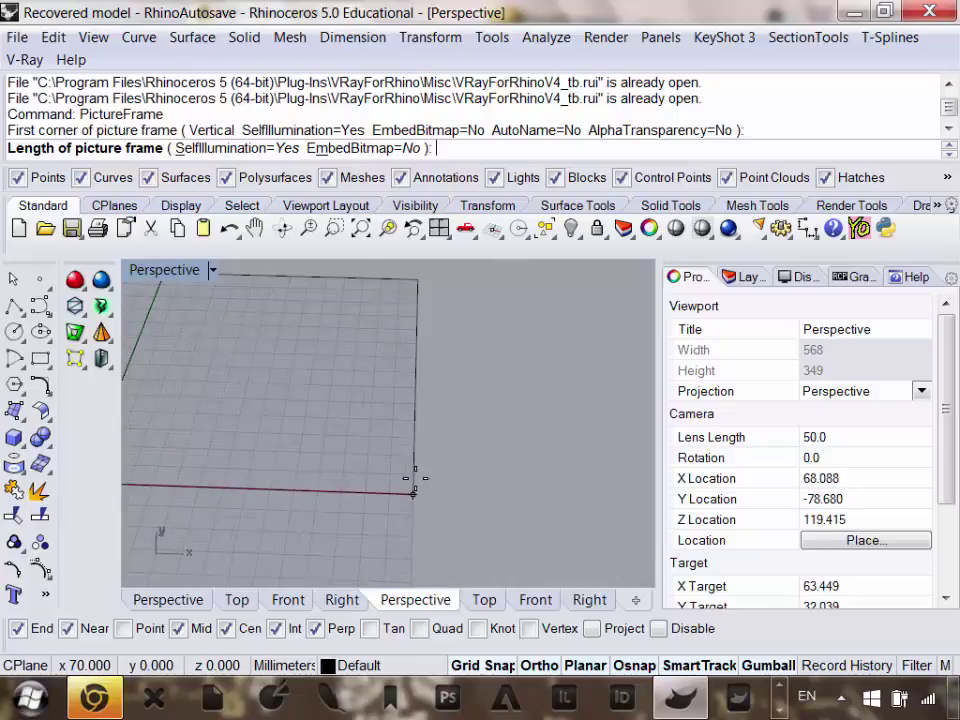
scroll(404, 510, "down", 5)
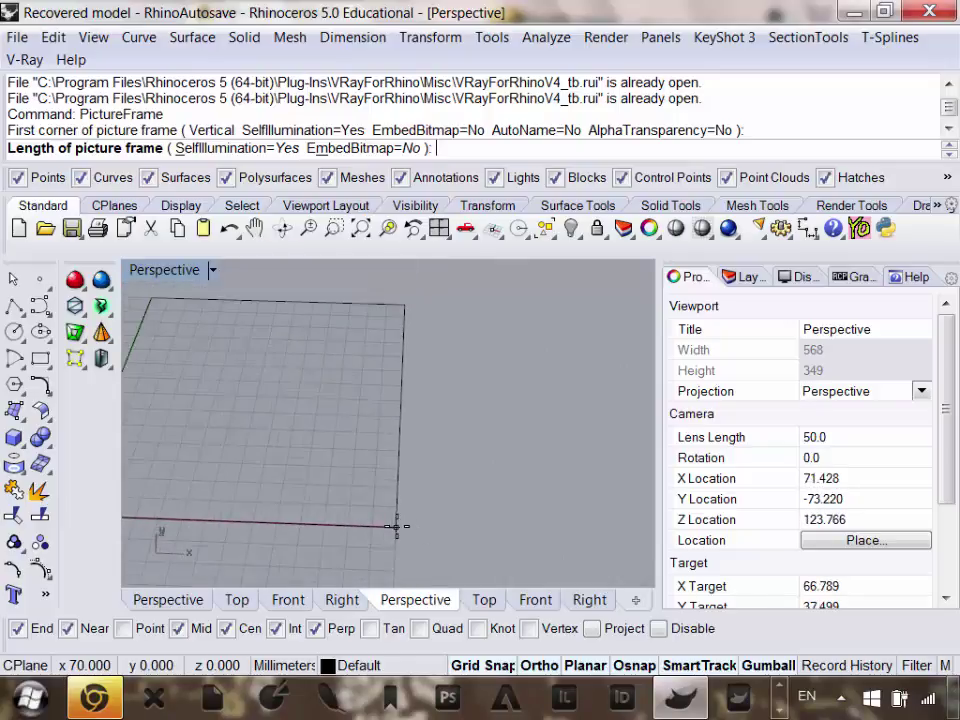
scroll(398, 525, "down", 3)
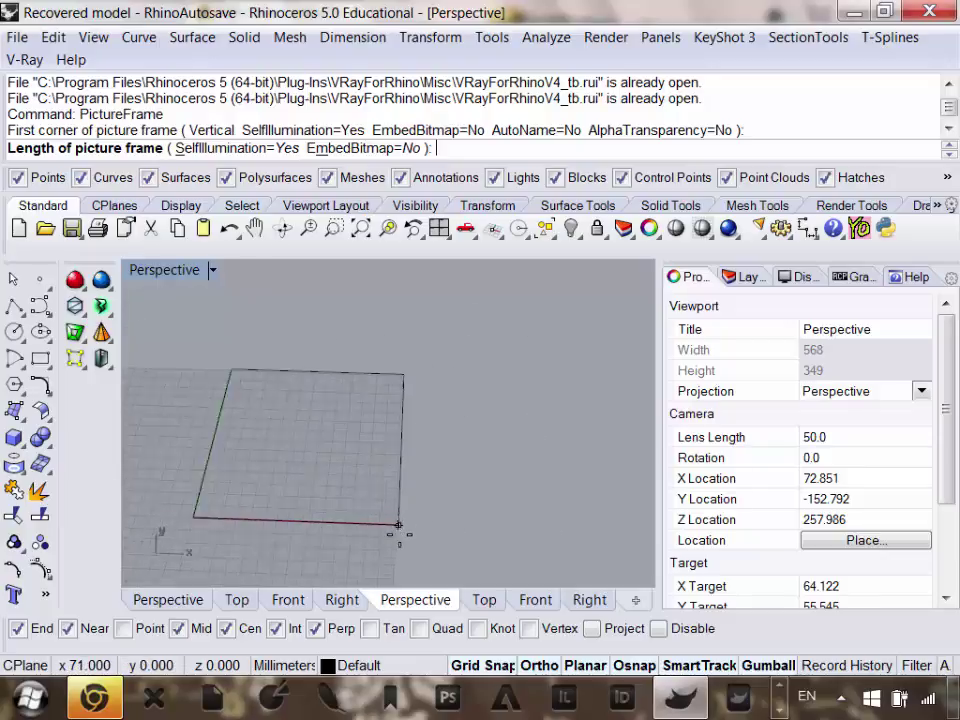
scroll(390, 515, "up", 4)
left_click(387, 488)
scroll(362, 446, "down", 6)
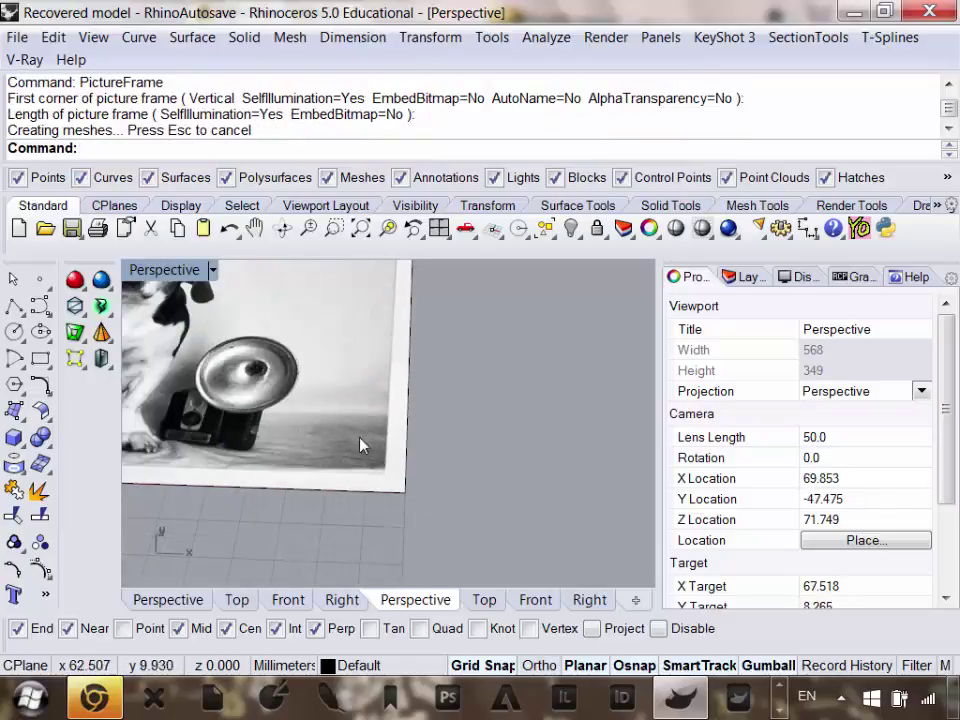
scroll(338, 454, "up", 5)
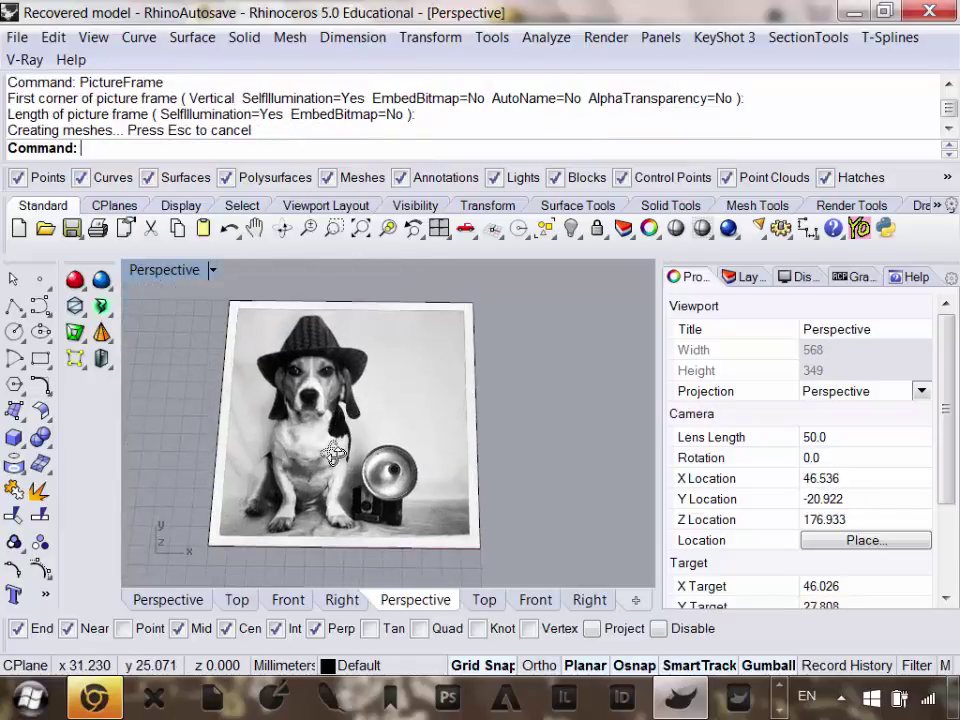
Launch Grasshopper, suppress its breakpoint message, dismiss the loading errors and collapse its window to uncover the Rhino viewport.
type("Grasshopper")
key("Return")
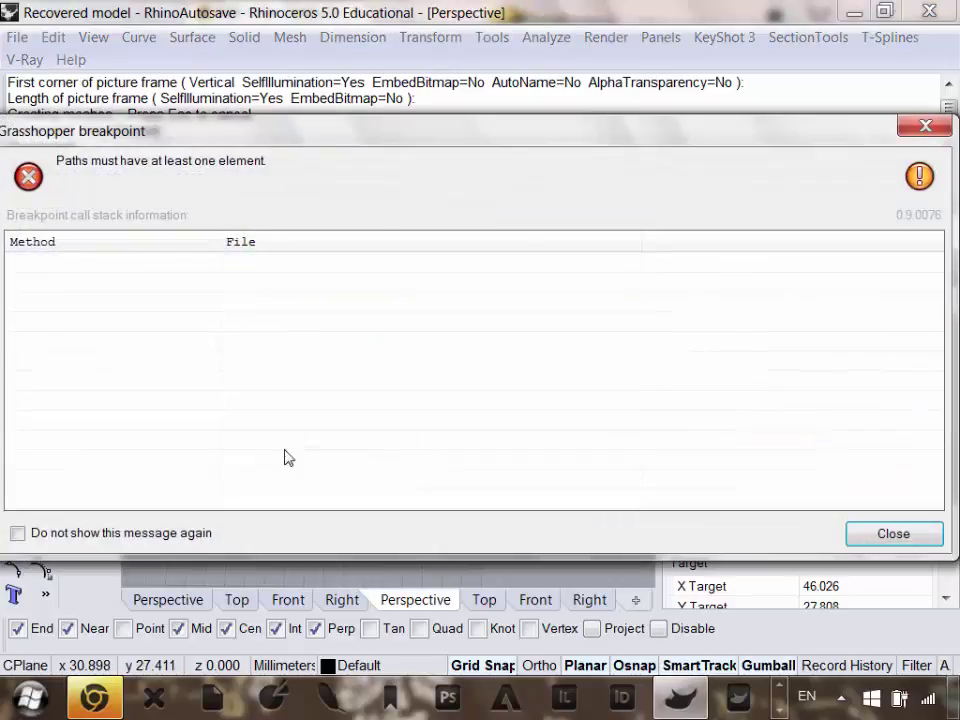
left_click(17, 533)
left_click(900, 538)
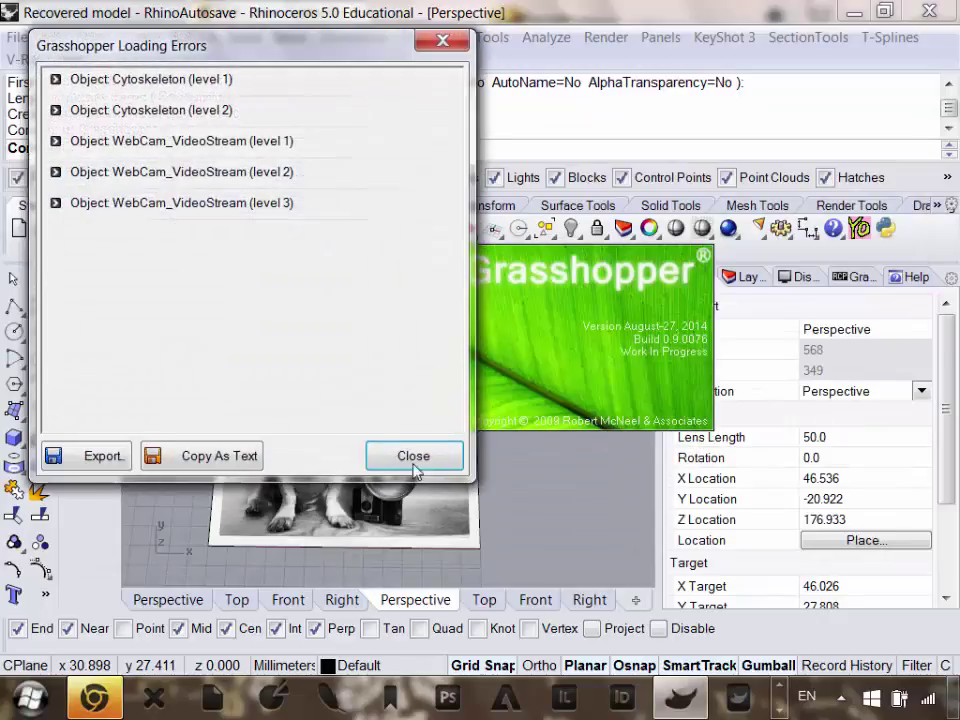
left_click(440, 453)
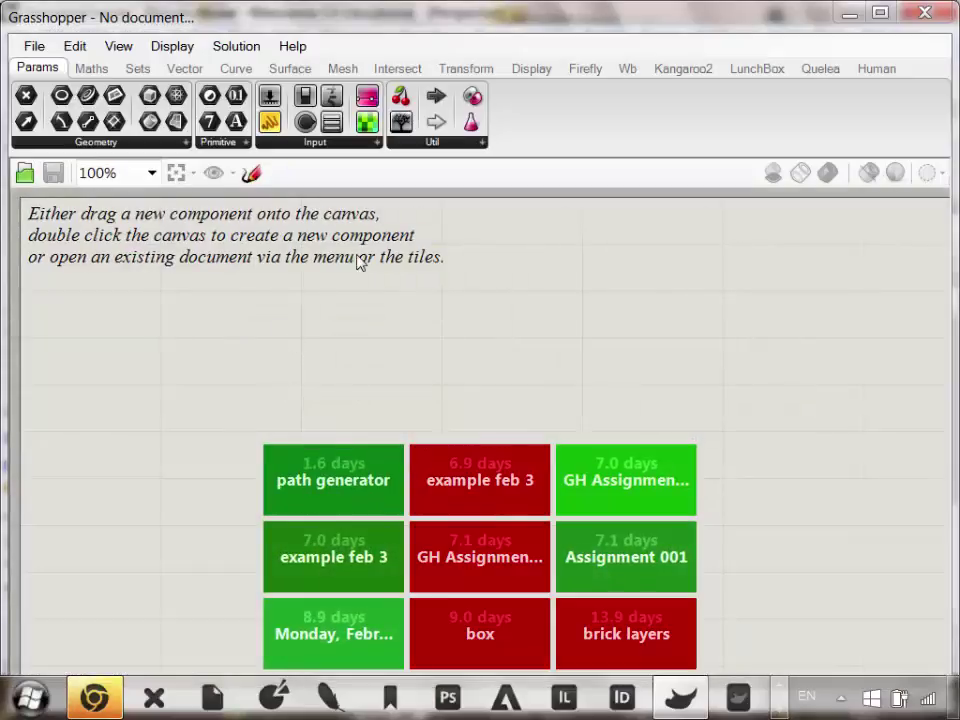
double_click(430, 33)
Select the dog picture frame, add a Surface parameter to the canvas and set the picture as its referenced surface.
right_click_drag(448, 533, 335, 432)
left_click(335, 432)
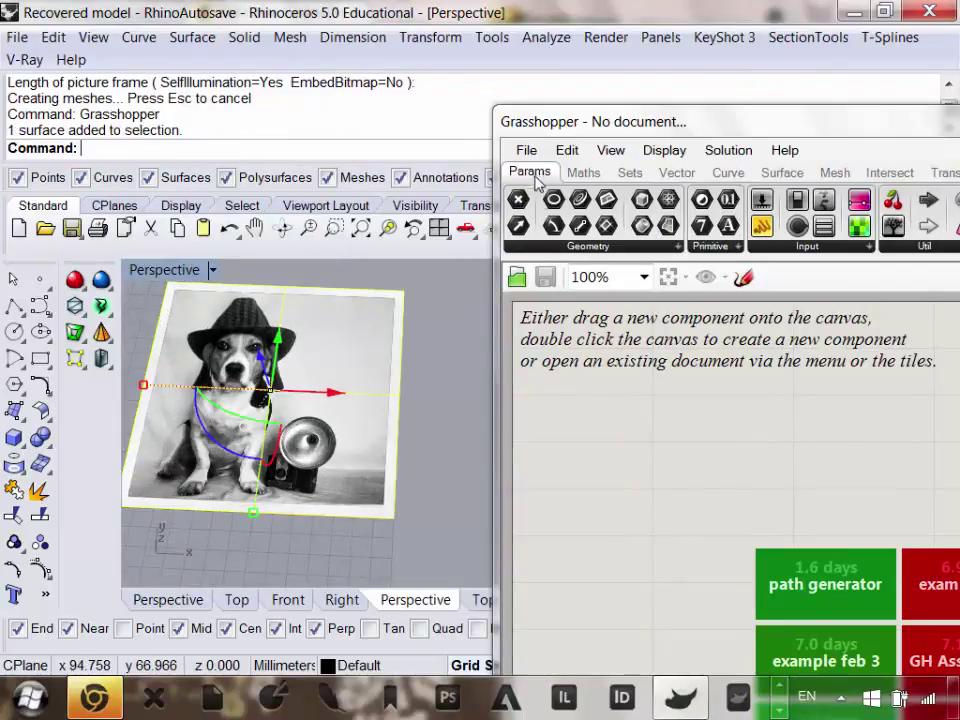
left_click(578, 248)
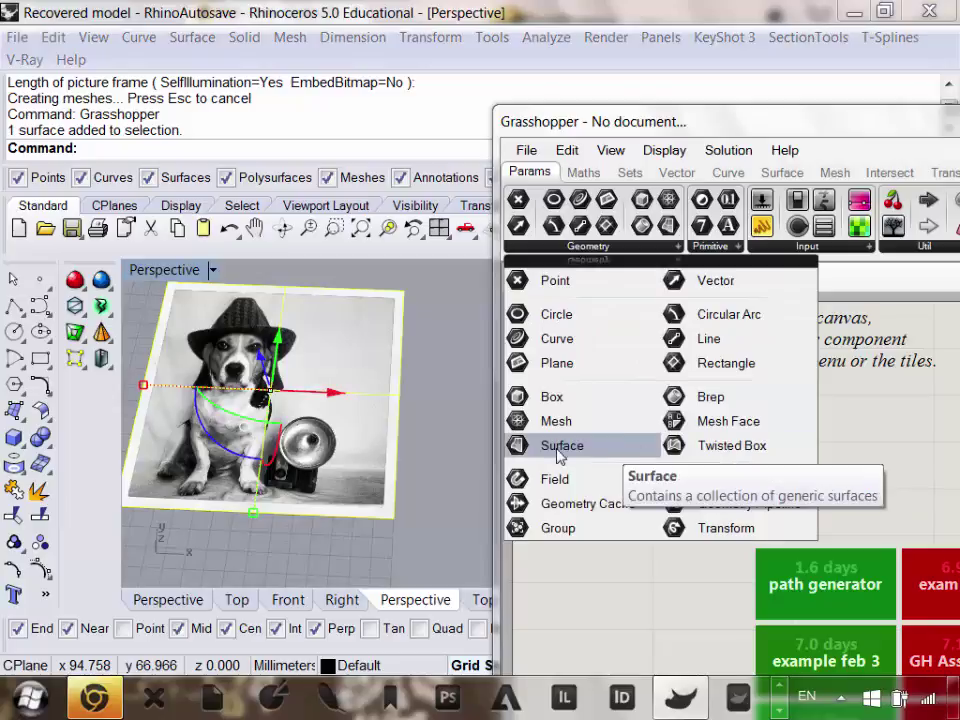
left_click_drag(559, 450, 583, 448)
scroll(580, 455, "up", 5)
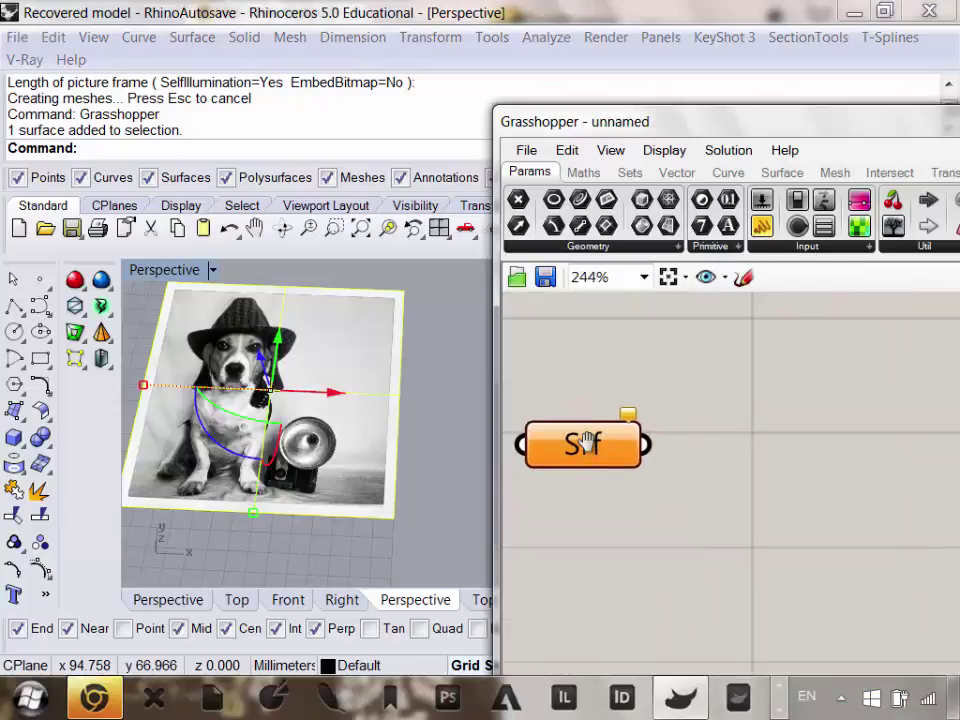
right_click(592, 451)
left_click(664, 521)
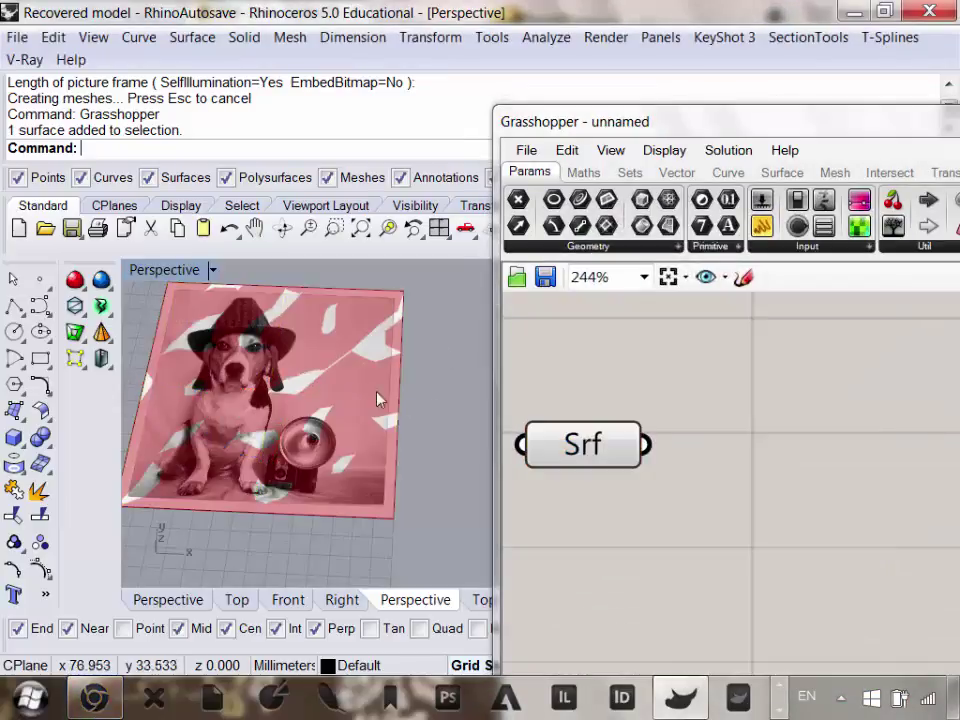
left_click(583, 451)
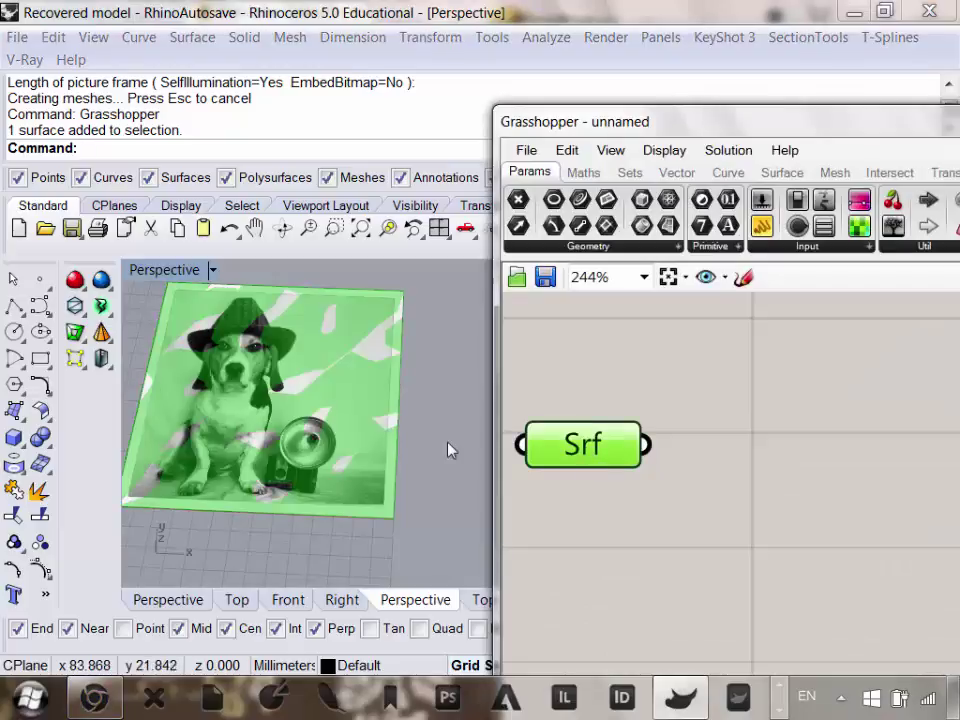
left_click(699, 553)
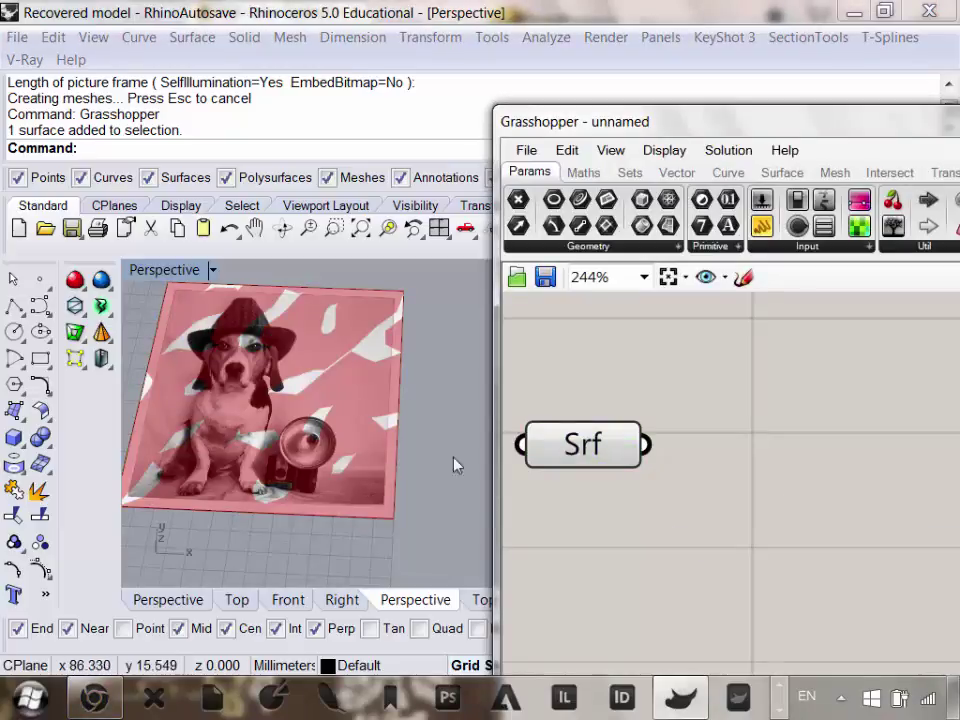
Add a Divide Surface component beside the Surface parameter and connect the surface to its S input.
left_click(780, 172)
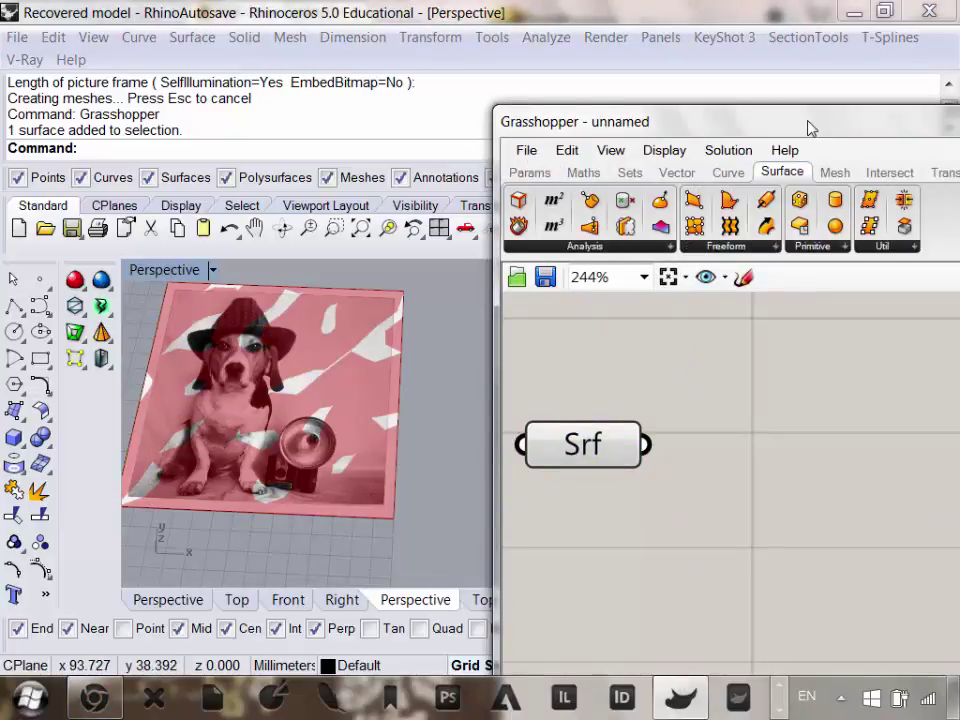
left_click_drag(810, 125, 725, 61)
left_click(800, 181)
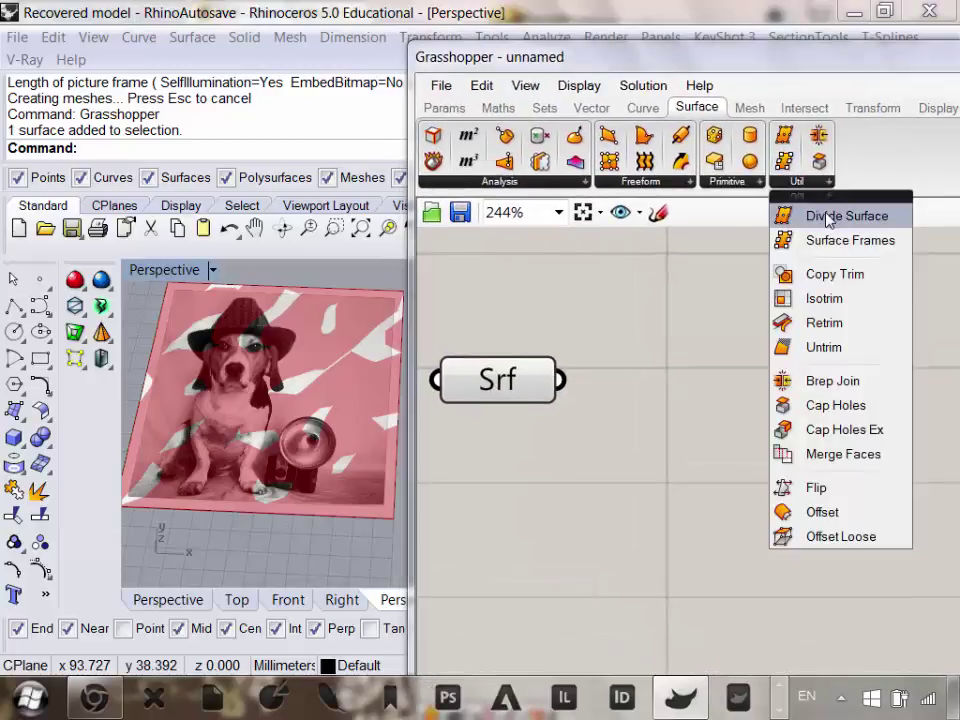
left_click(827, 217)
left_click(680, 476)
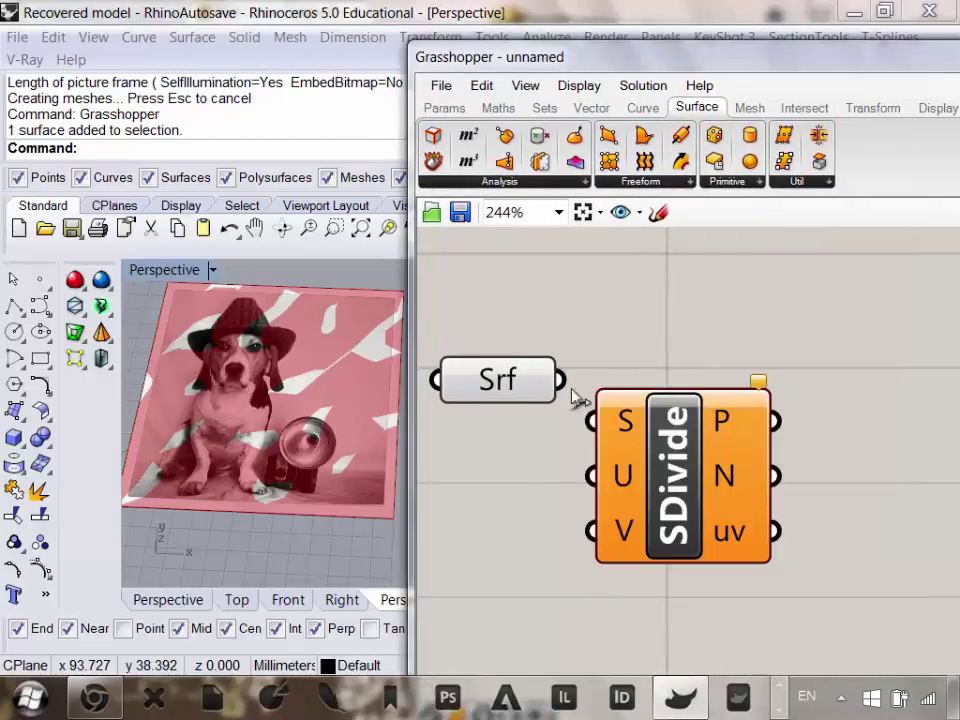
left_click_drag(563, 380, 602, 466)
scroll(609, 516, "down", 3)
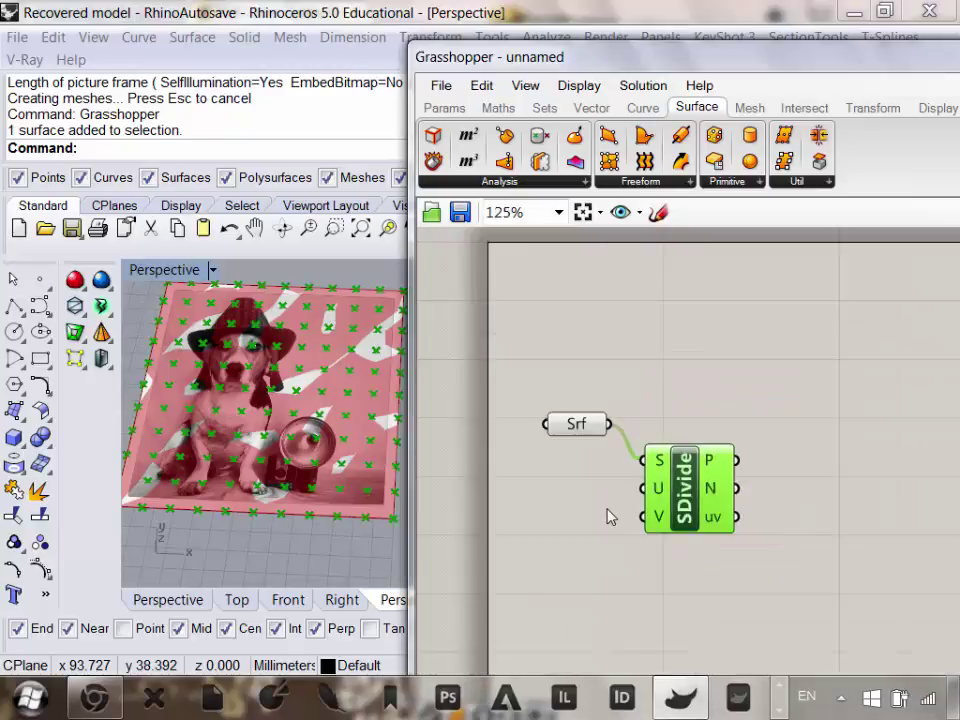
scroll(601, 506, "up", 2)
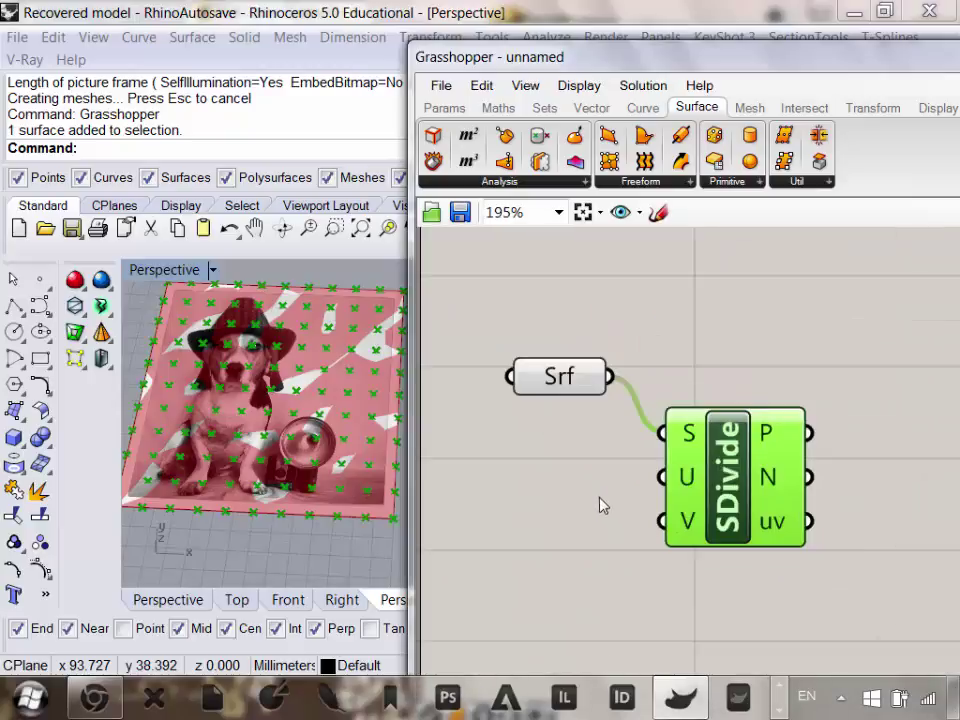
Add a Number Slider and connect it to both the U and V inputs of Divide Surface.
left_click(444, 109)
left_click(716, 187)
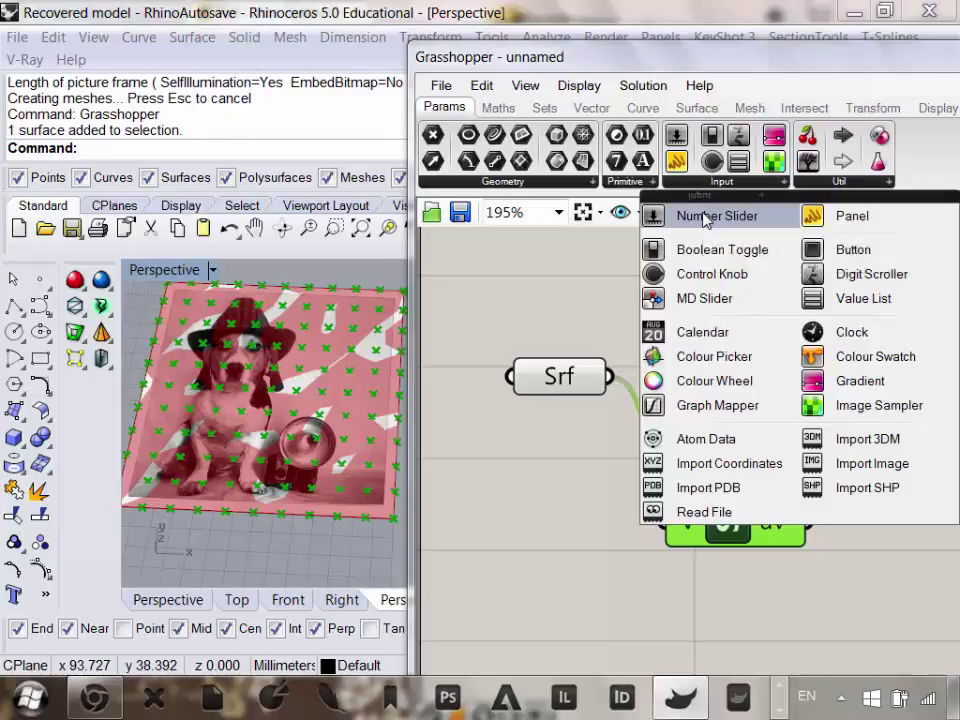
left_click_drag(706, 216, 606, 452)
right_click_drag(606, 452, 661, 430)
scroll(505, 458, "down", 1)
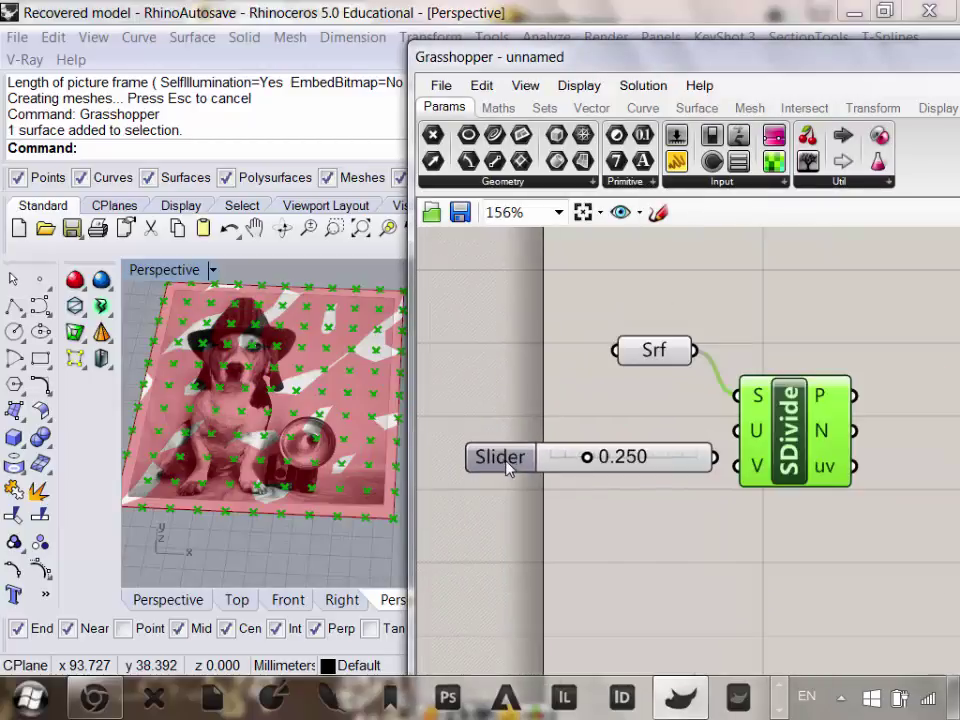
left_click_drag(712, 457, 737, 430)
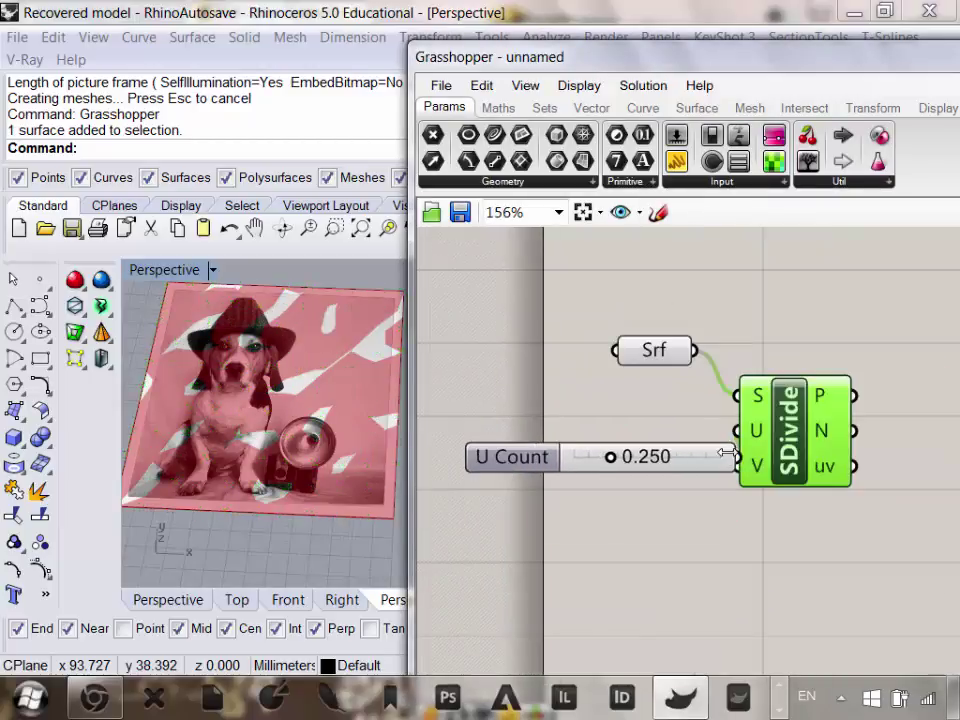
left_click_drag(673, 466, 737, 466)
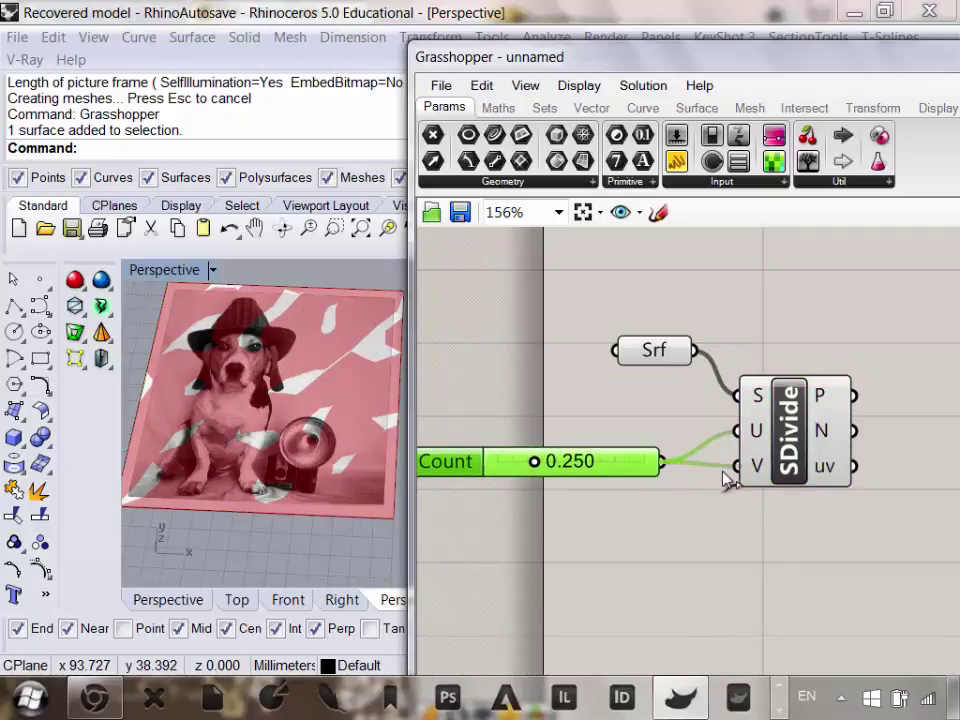
right_click_drag(466, 492, 520, 460)
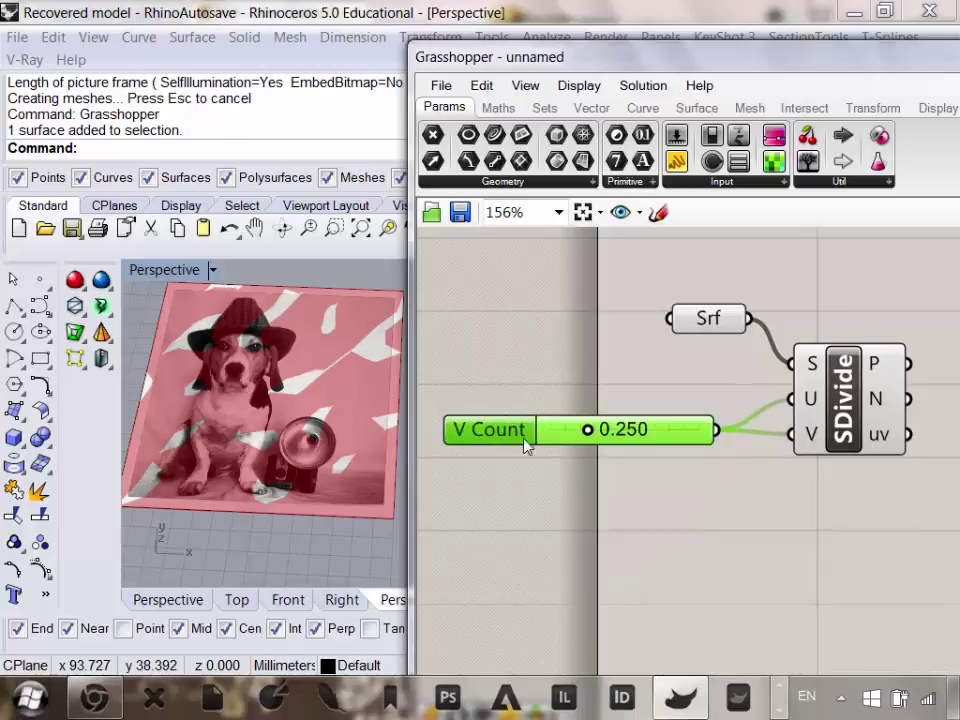
Configure the V Count slider for natural numbers with a domain from 8 to 30, and set its value to 16.
double_click(508, 431)
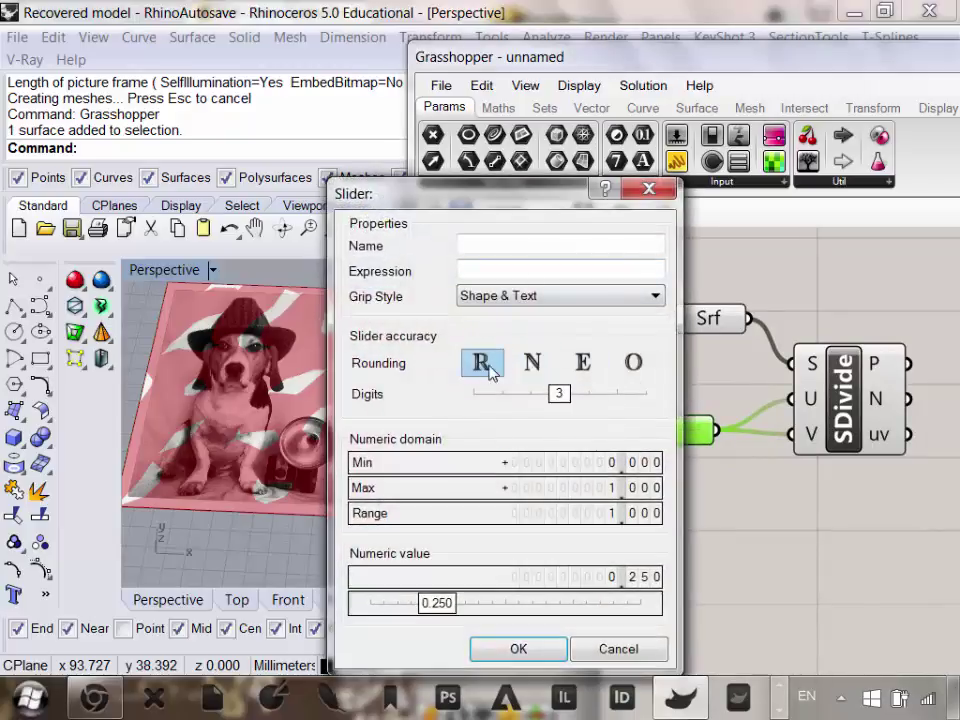
left_click(532, 362)
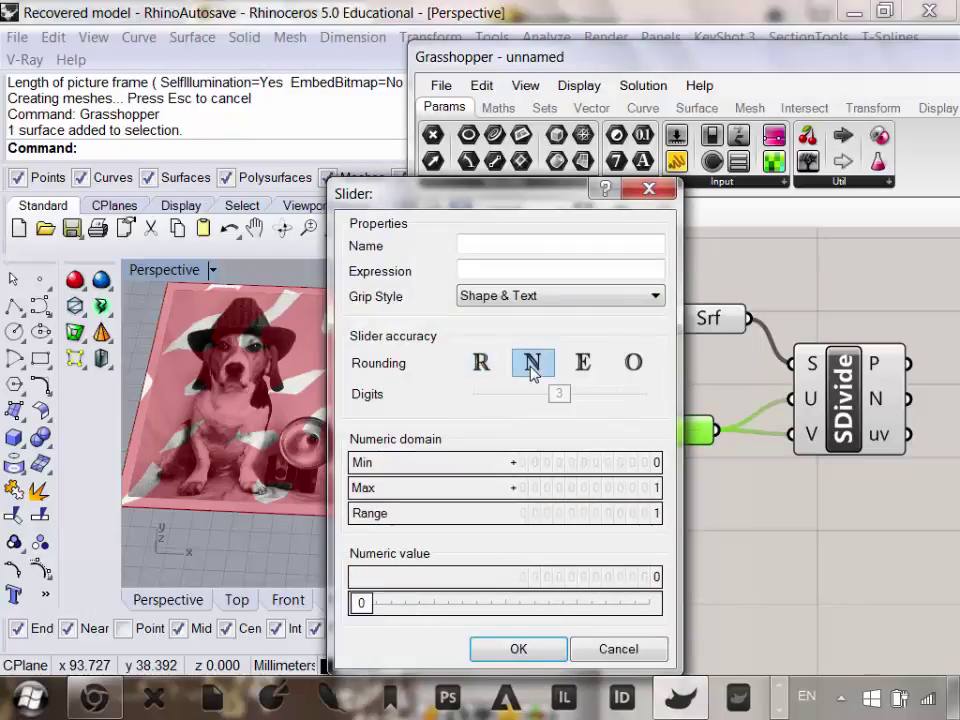
double_click(636, 466)
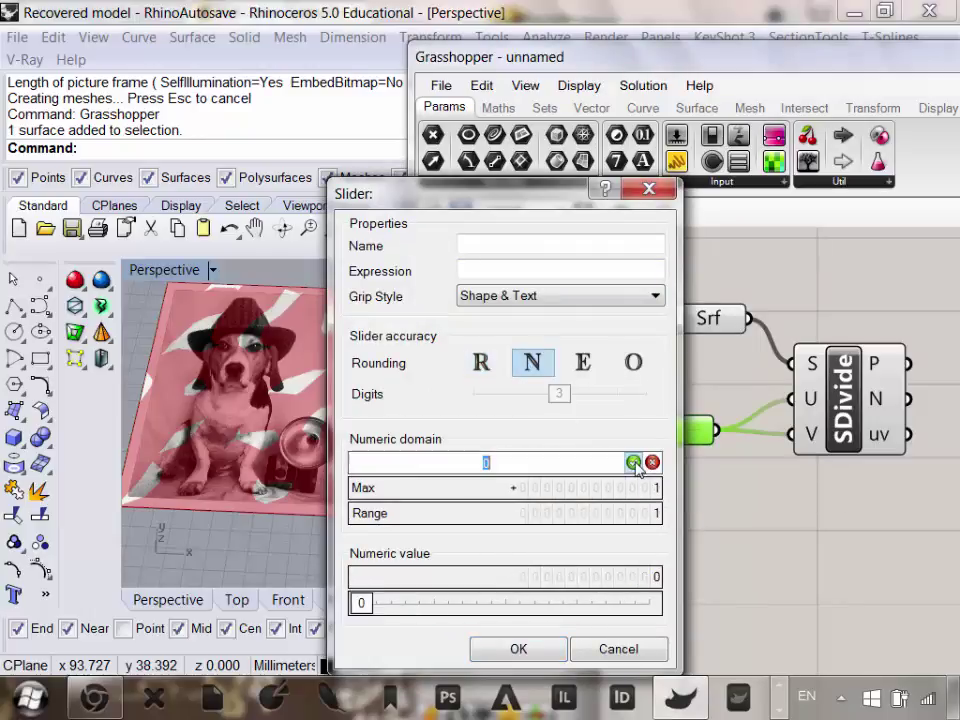
type("8")
left_click(634, 462)
double_click(625, 490)
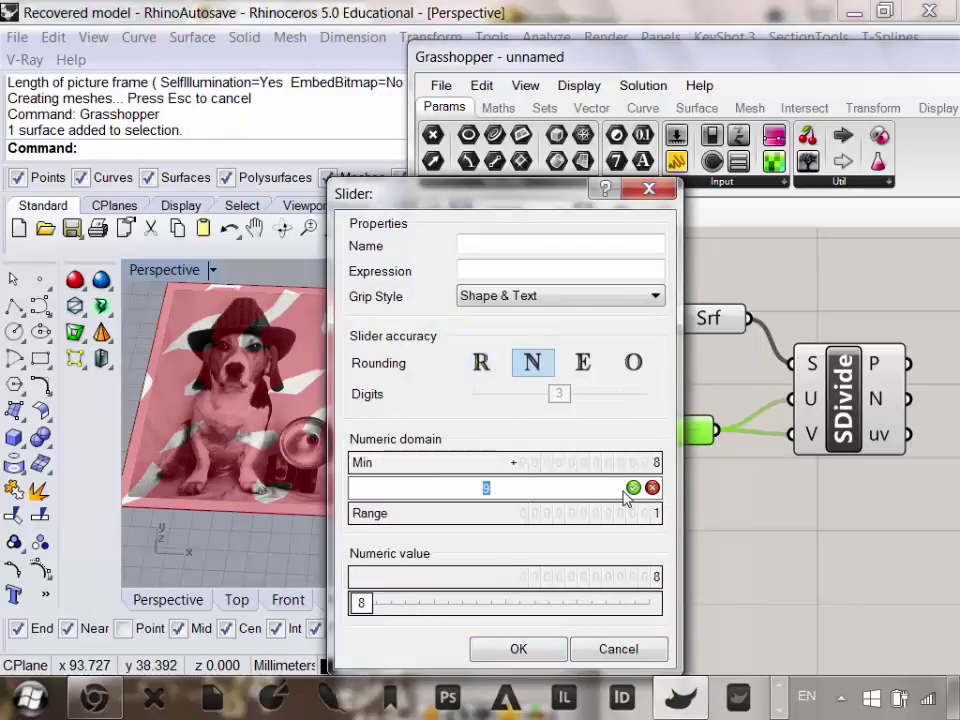
type("30")
left_click(633, 488)
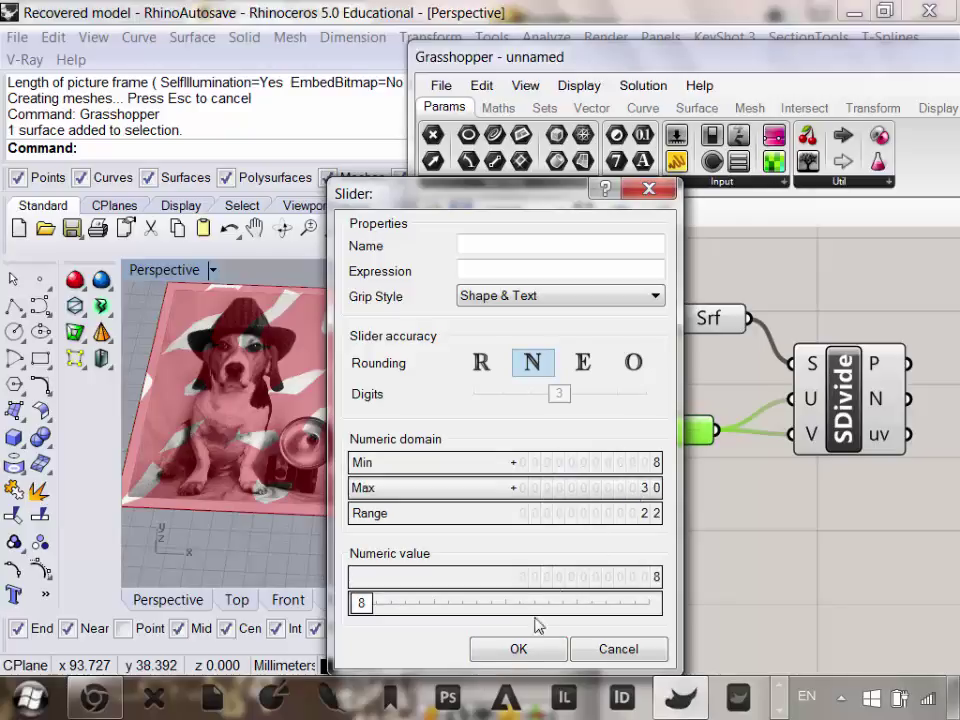
left_click(531, 649)
left_click_drag(551, 431, 606, 434)
Reposition the Divide Surface component on the canvas and check its point grid over the dog picture.
scroll(606, 491, "down", 4)
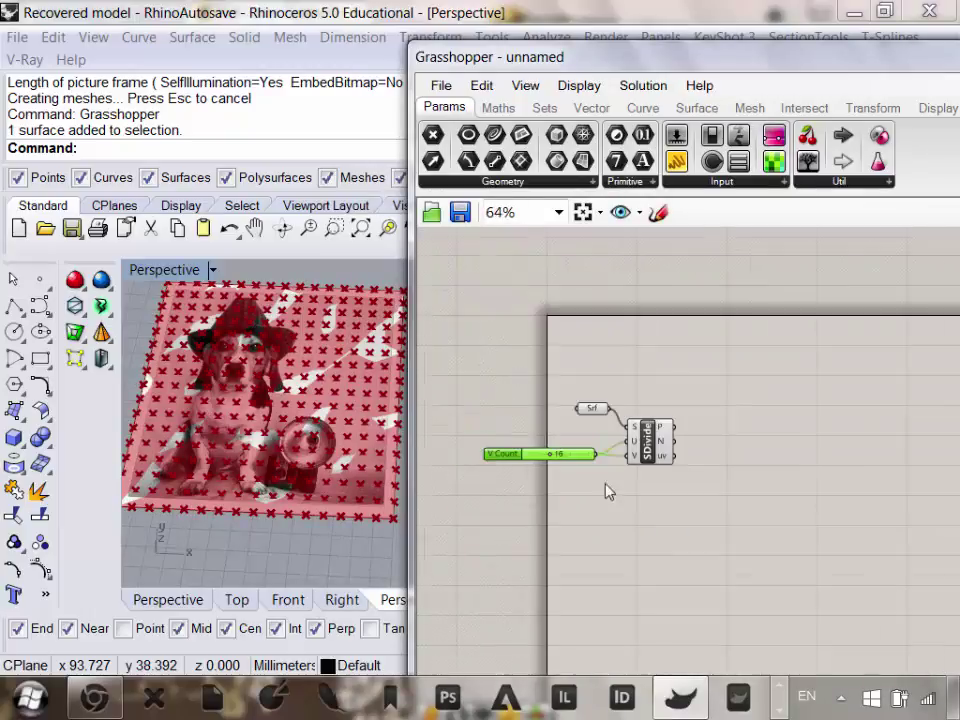
right_click_drag(606, 491, 509, 453)
scroll(553, 455, "up", 3)
left_click_drag(553, 455, 590, 404)
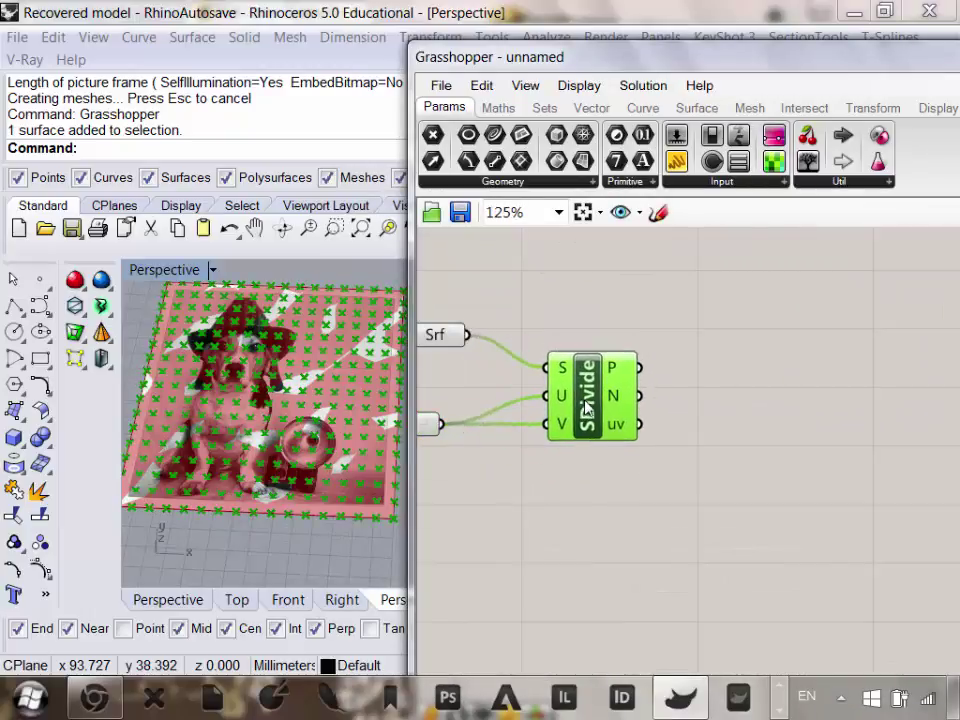
scroll(625, 405, "down", 1)
right_click_drag(620, 395, 667, 386)
left_click_drag(611, 388, 620, 368)
left_click(340, 425)
right_click_drag(340, 425, 340, 421)
scroll(340, 422, "down", 6)
scroll(341, 444, "up", 6)
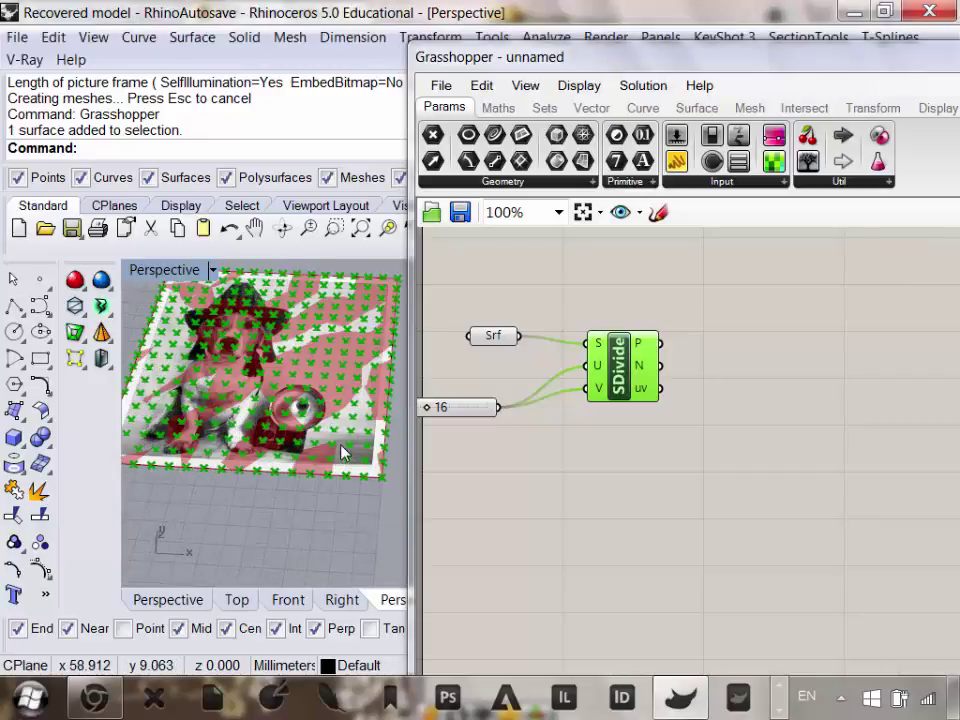
scroll(328, 438, "down", 3)
scroll(328, 438, "up", 3)
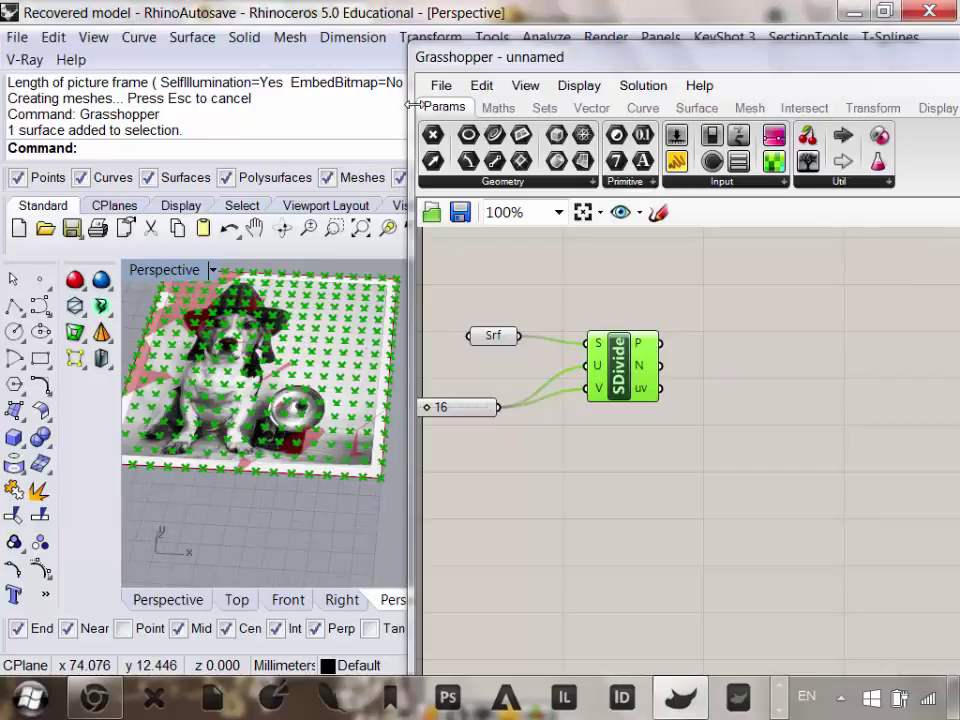
Add an Image Sampler component beside Divide Surface.
left_click(716, 185)
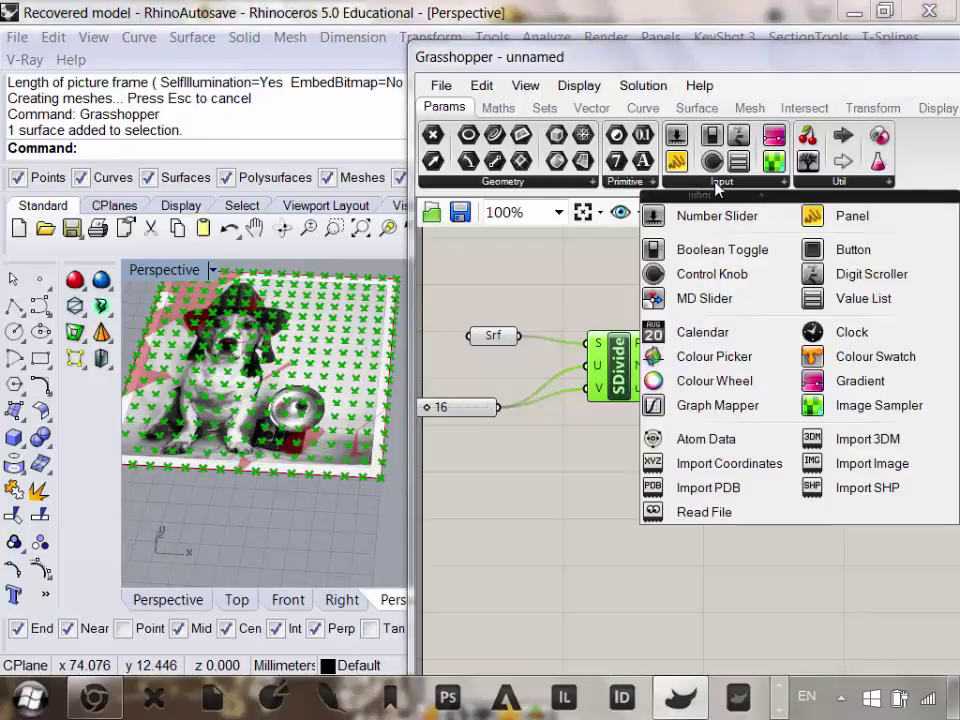
left_click(762, 407)
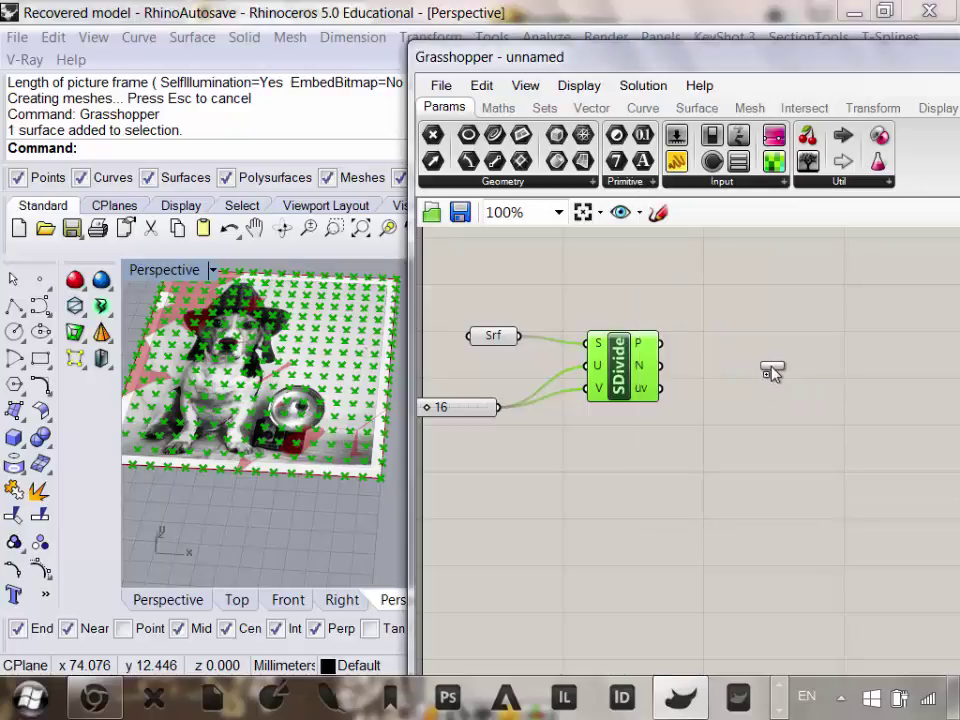
left_click(770, 370)
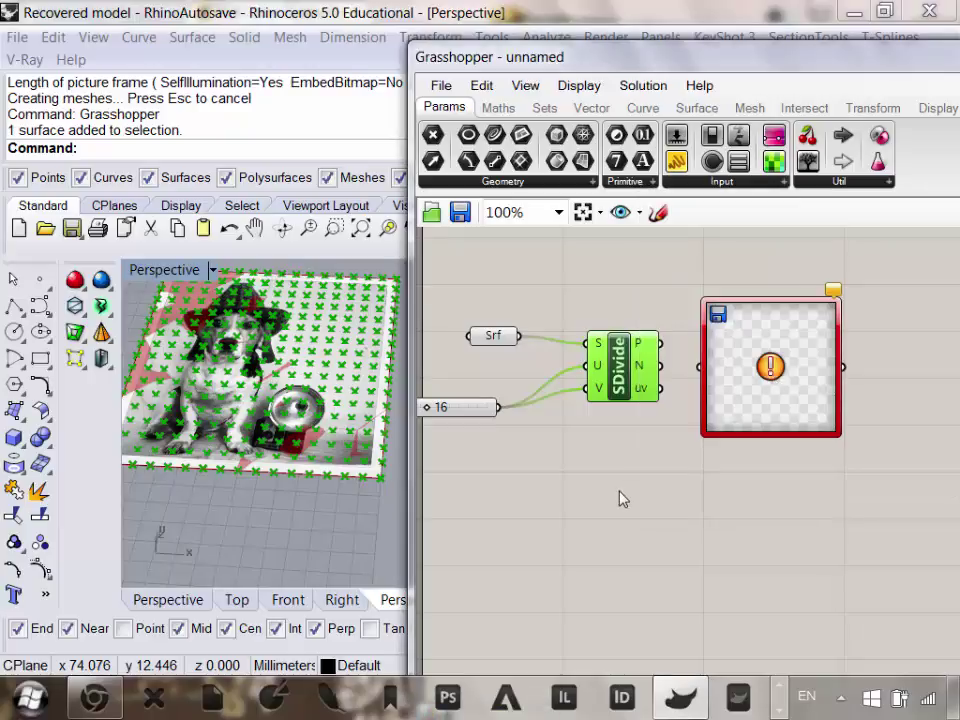
right_click_drag(619, 491, 646, 470)
Flatten the P output of Divide Surface, connect it to the Image Sampler, and space the two components apart.
mouse_move(661, 349)
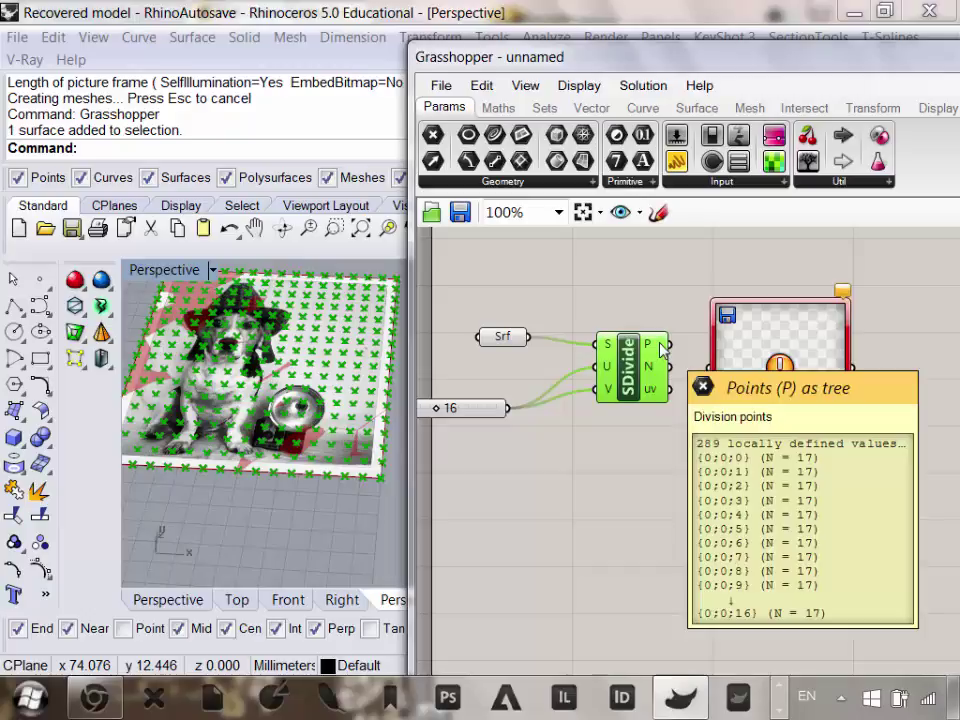
right_click(661, 349)
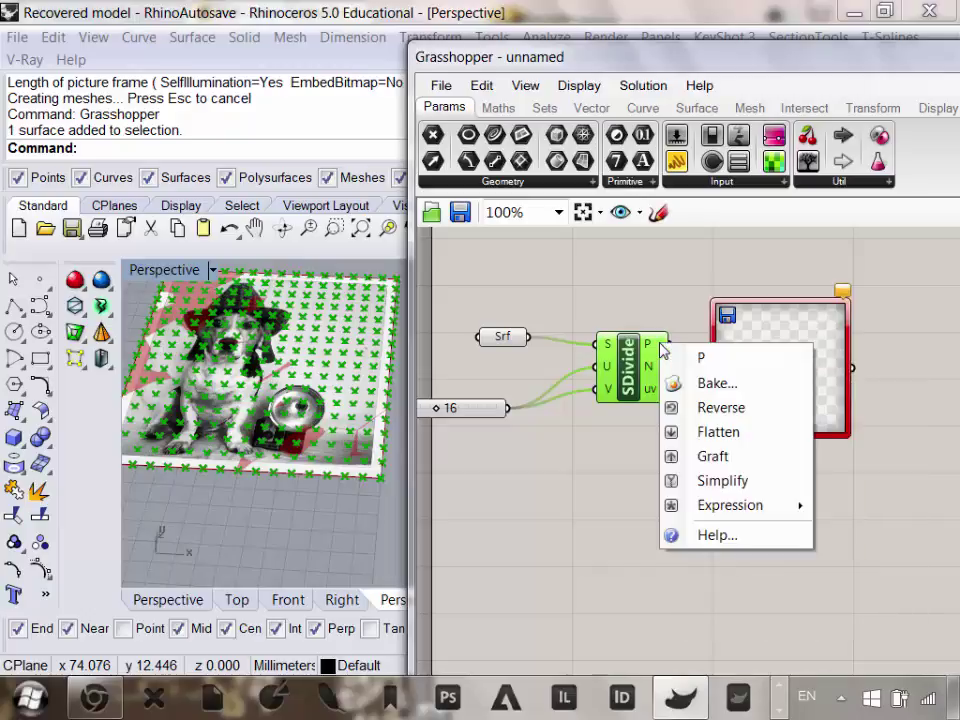
left_click(720, 431)
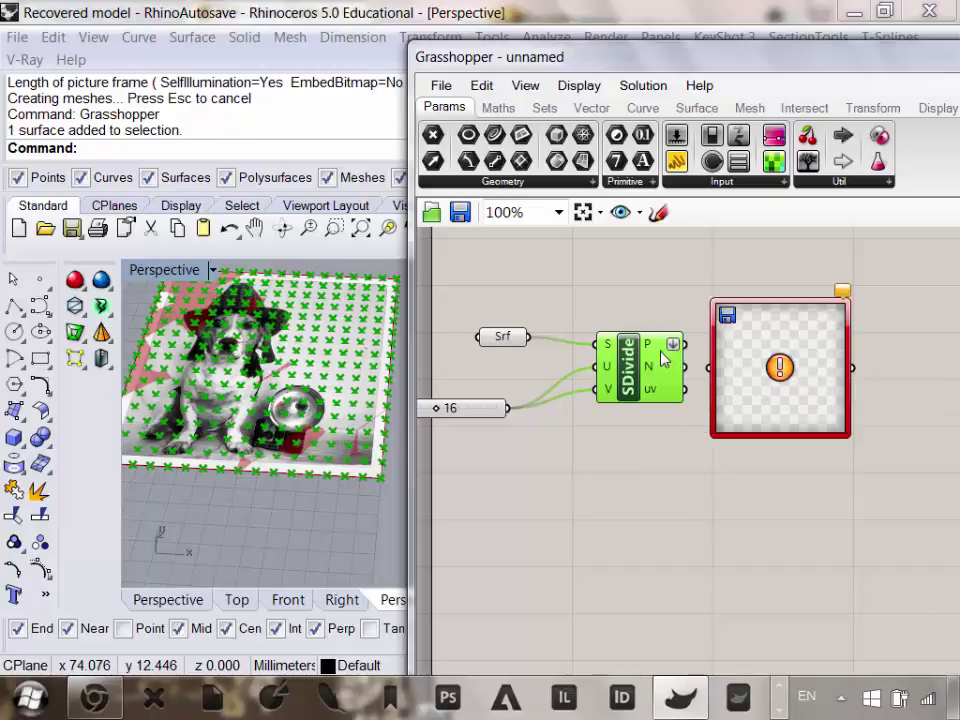
mouse_move(662, 360)
mouse_move(793, 374)
left_click_drag(660, 373, 634, 384)
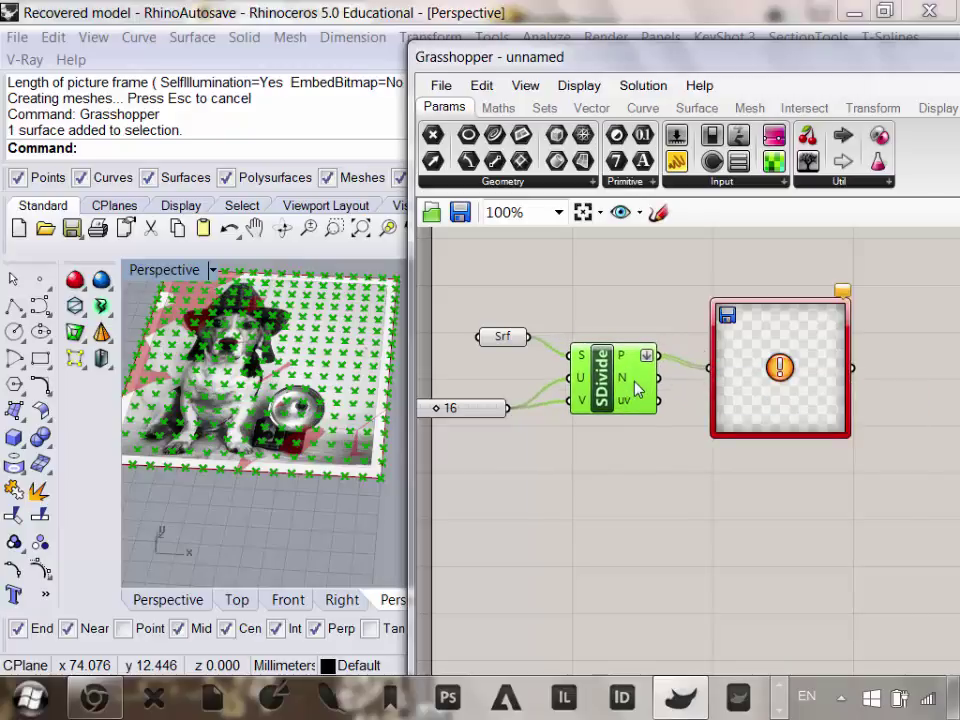
right_click_drag(702, 410, 653, 429)
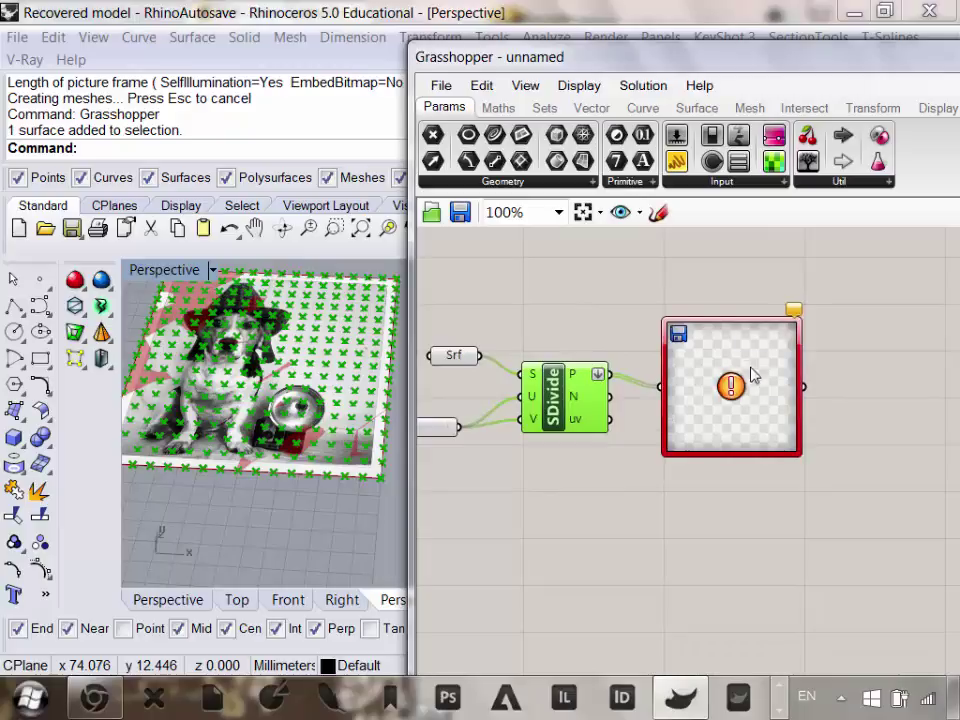
Load the fedora dog JPG from the desktop into the Image Sampler, keeping its X and Y domains at 0.0 to 1.0.
double_click(730, 384)
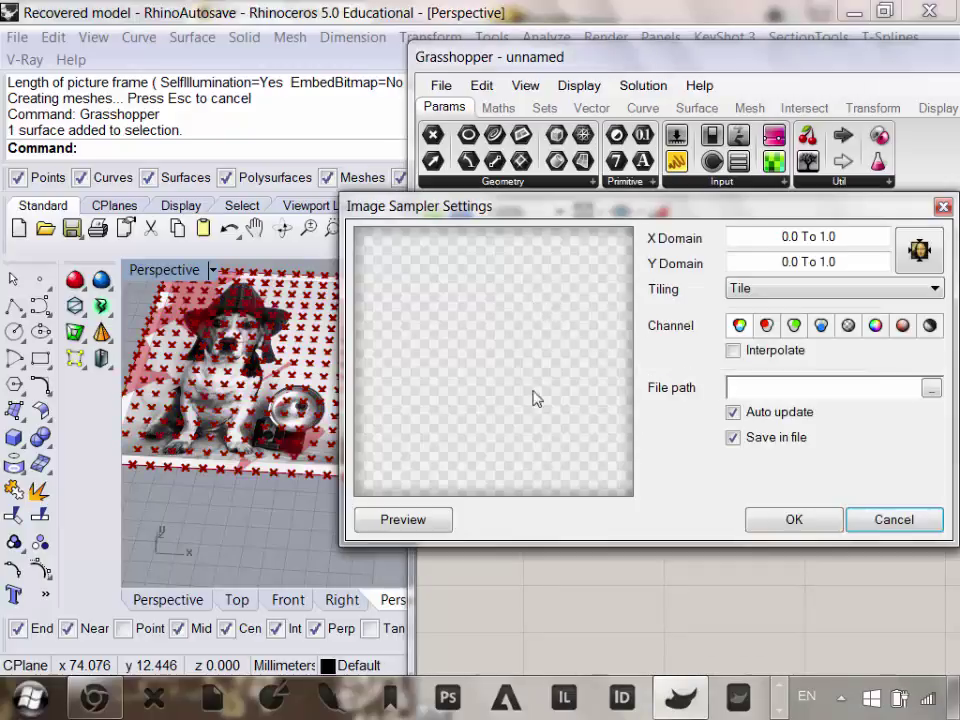
left_click(931, 388)
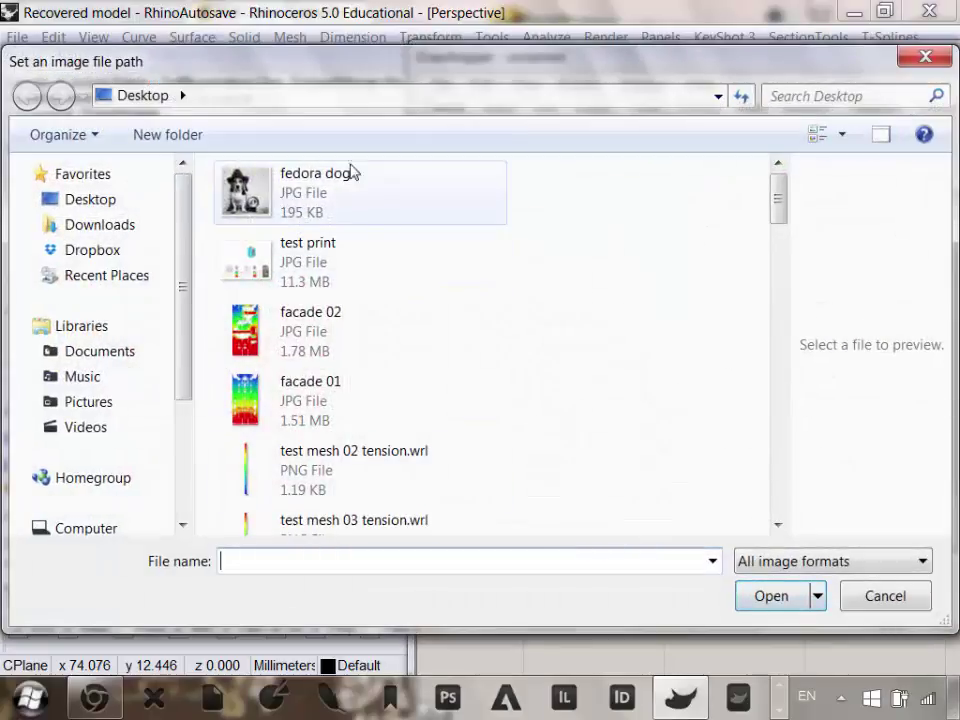
double_click(290, 206)
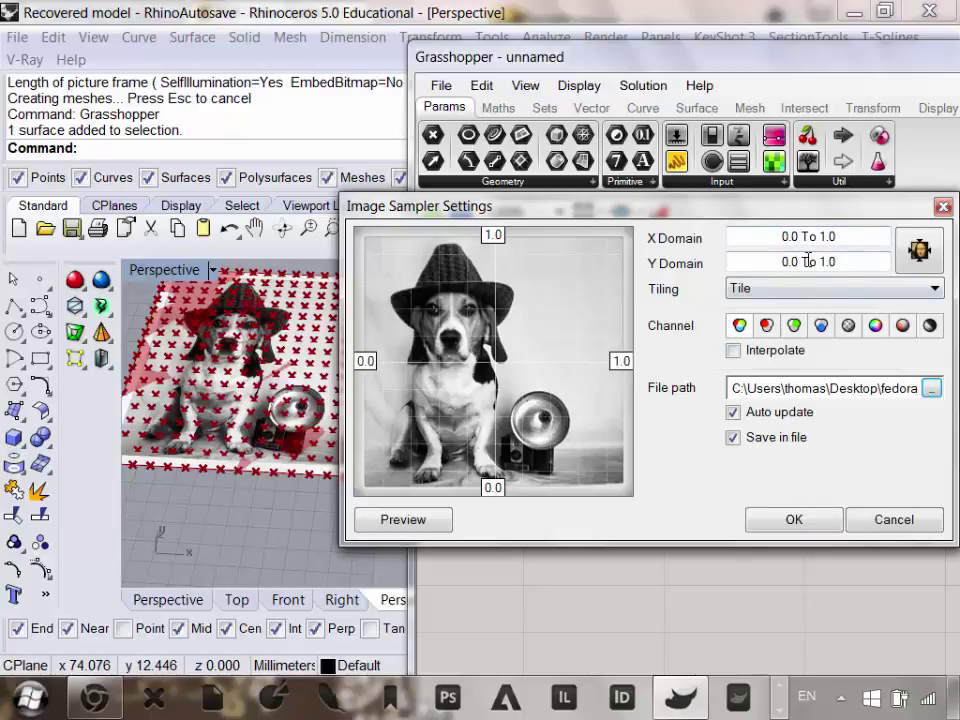
left_click(808, 517)
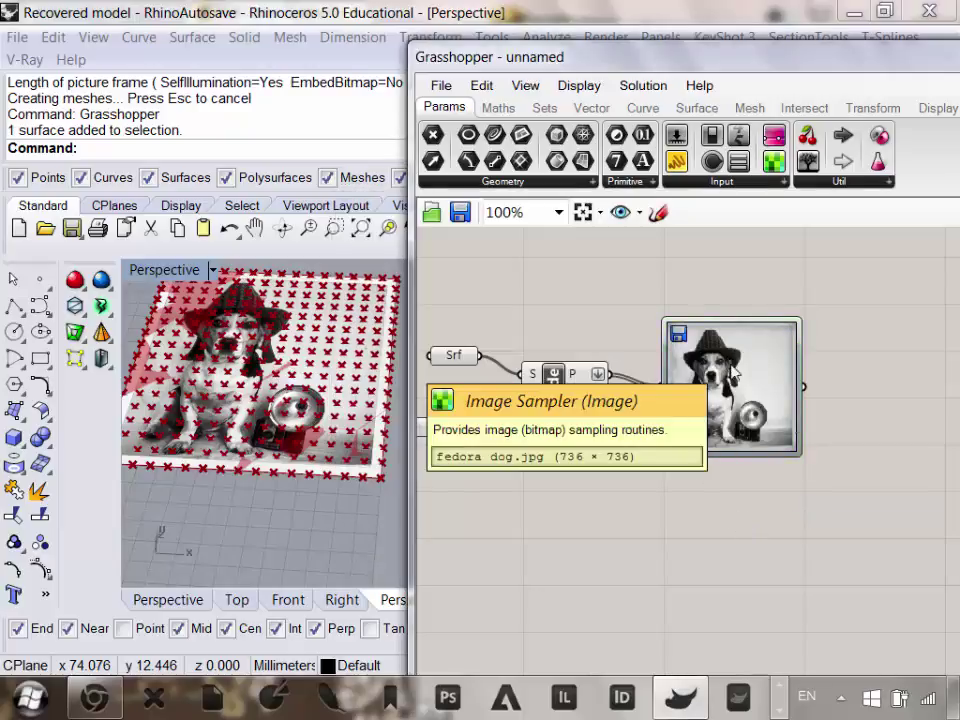
Add a Panel above the Image Sampler and connect the sampler's output to it to list the sampled colour values.
right_click_drag(794, 405, 627, 452)
left_click(677, 162)
left_click(802, 306)
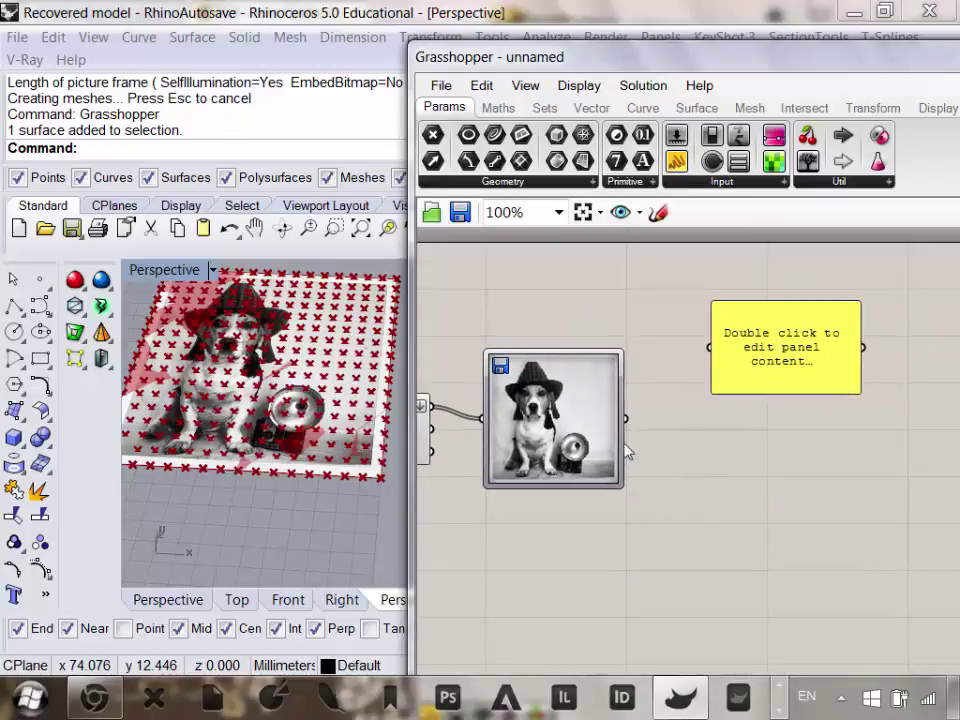
left_click_drag(625, 419, 675, 313)
scroll(335, 402, "up", 5)
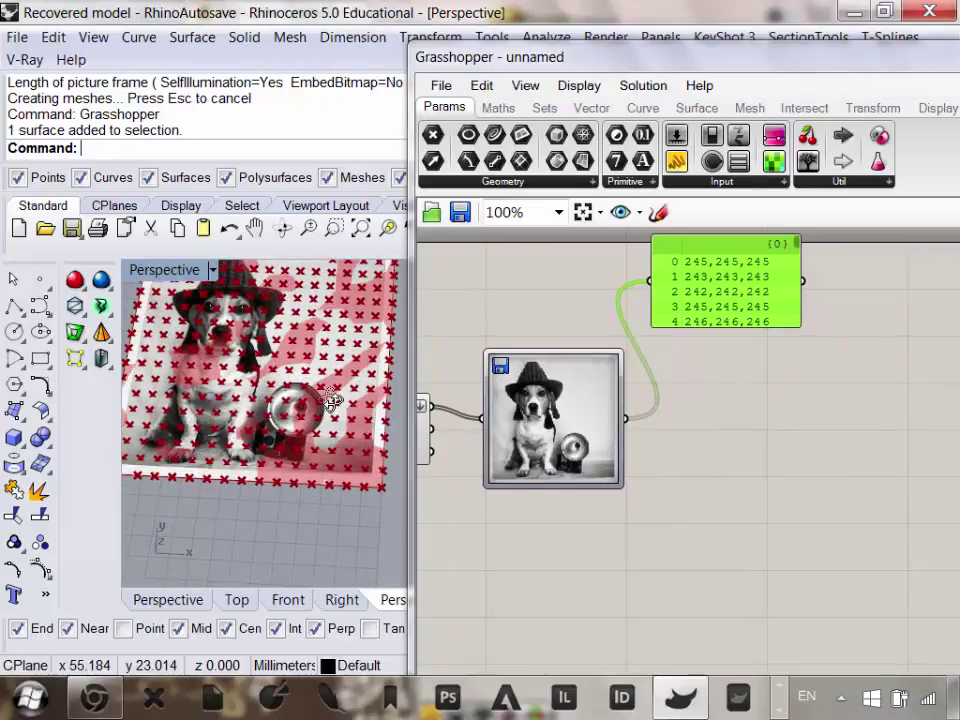
Turn off the preview of the surface, slider, Divide Surface and Image Sampler components together.
right_click_drag(528, 431, 666, 435)
scroll(669, 438, "down", 3)
left_click_drag(655, 531, 490, 366)
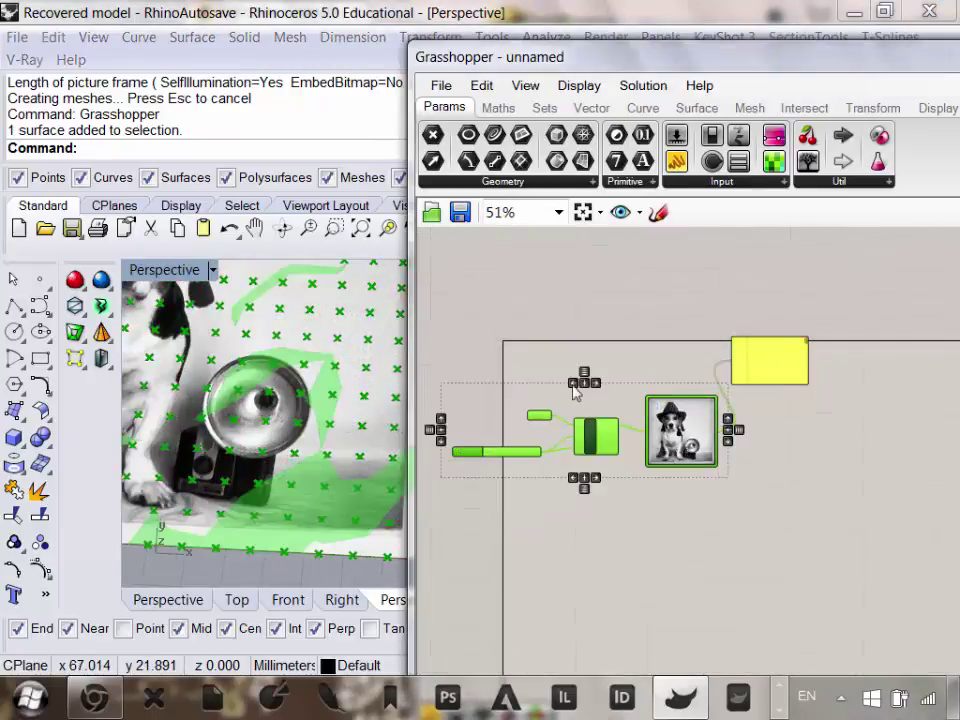
right_click(573, 368)
left_click(636, 326)
scroll(279, 450, "down", 4)
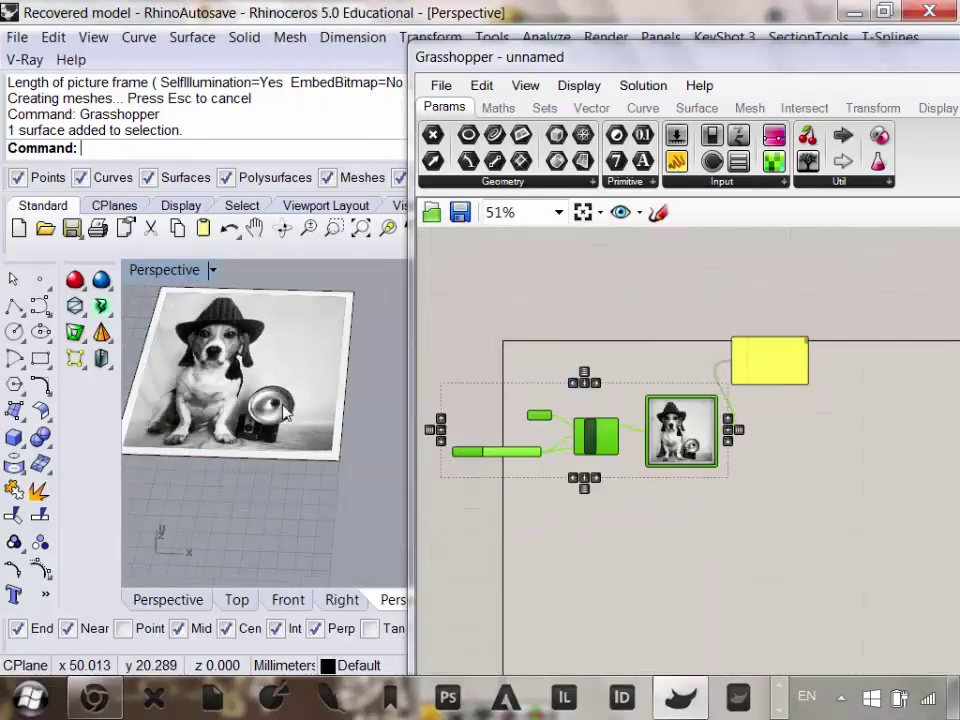
left_click(707, 517)
Add a Sphere surface component to the canvas below the Image Sampler.
right_click_drag(700, 453, 627, 420)
scroll(627, 420, "up", 2)
mouse_move(624, 419)
left_mouse_down()
mouse_move(618, 433)
mouse_move(622, 412)
left_mouse_up()
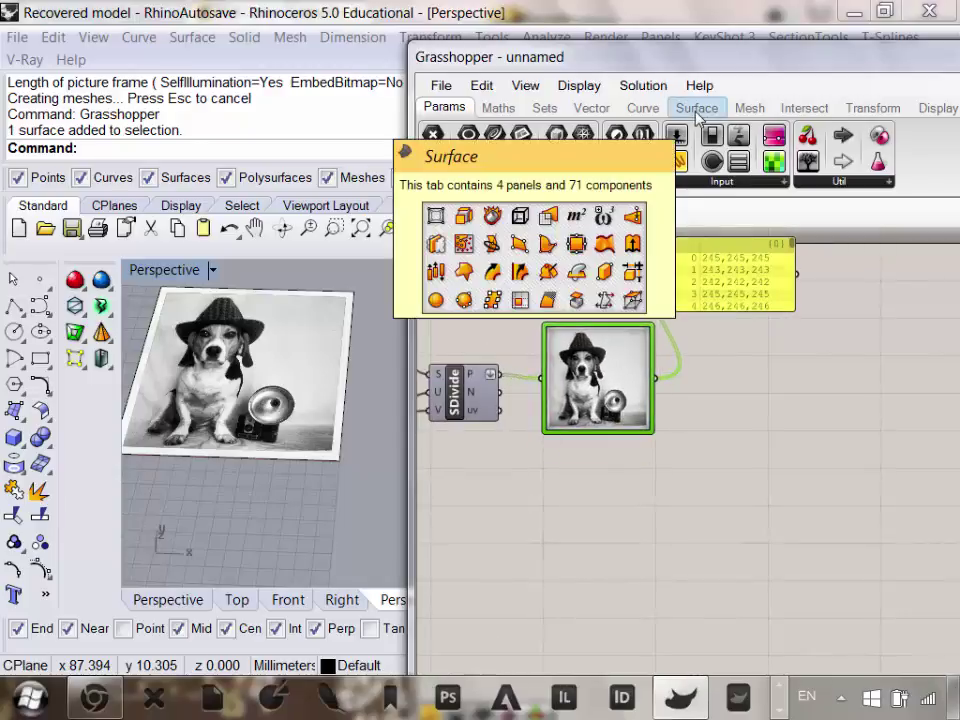
left_click(697, 108)
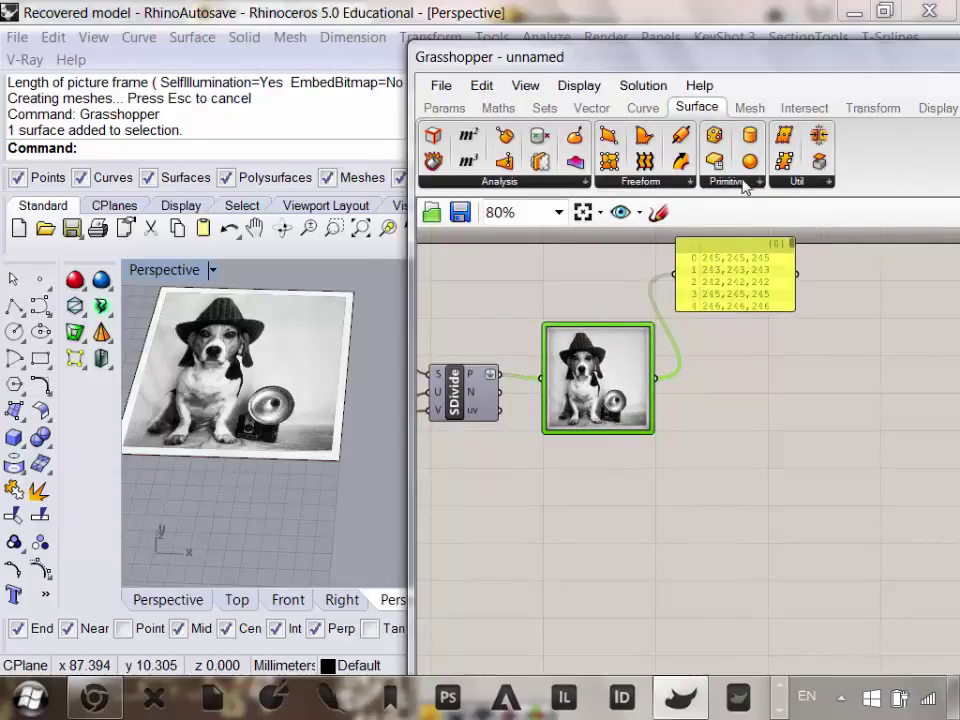
left_click(742, 185)
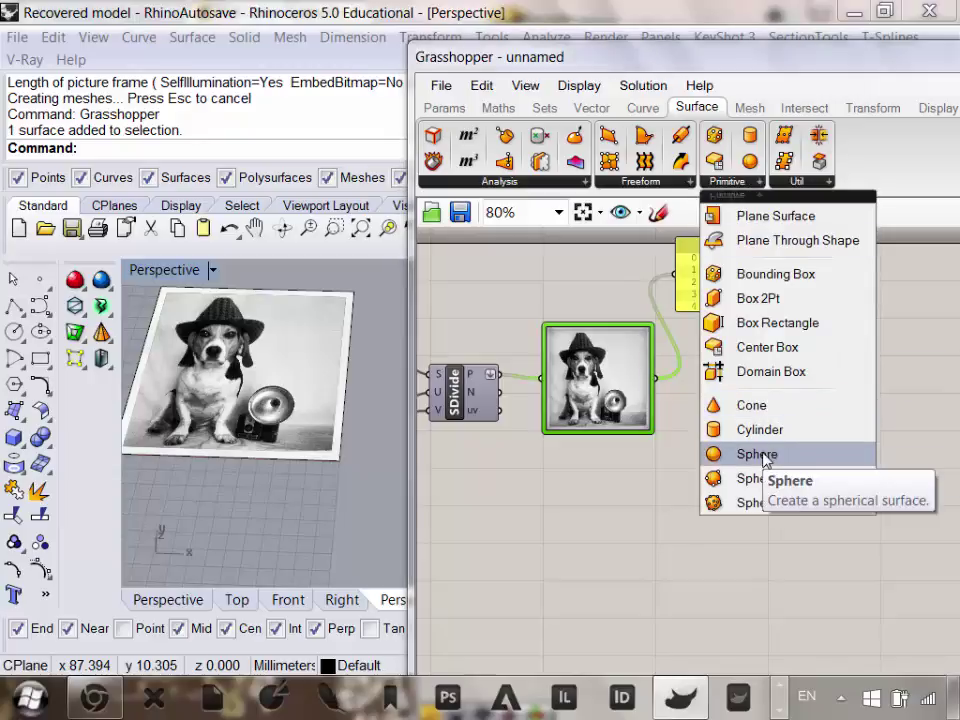
left_click_drag(752, 455, 700, 508)
scroll(649, 527, "up", 1)
mouse_move(745, 493)
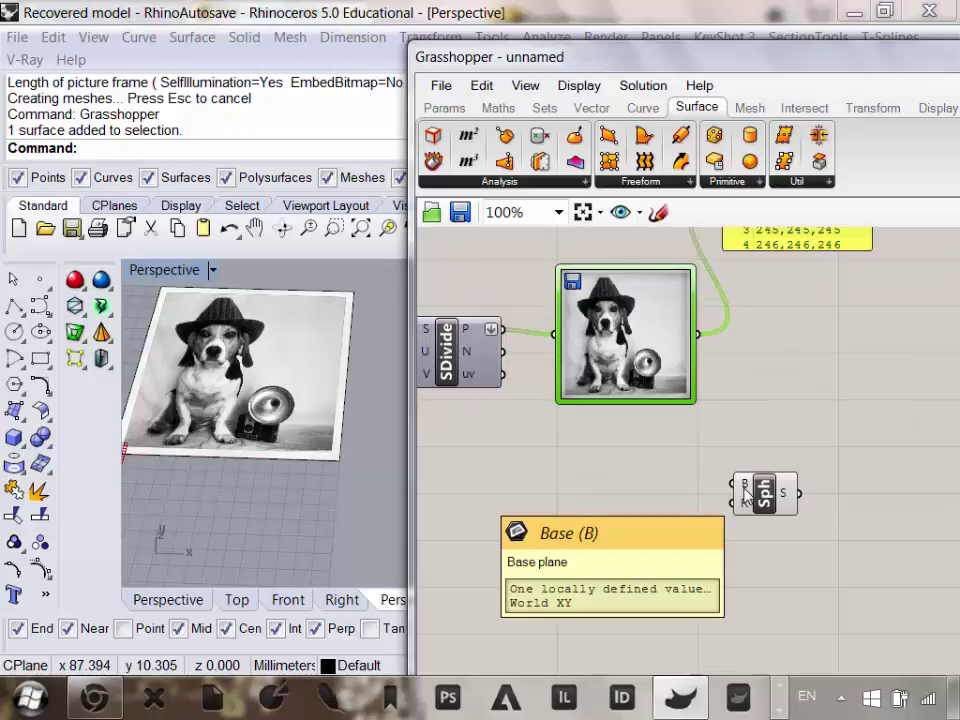
Connect the P output of Divide Surface to the Sphere's base input B and move the Sphere closer to the Image Sampler.
scroll(745, 493, "down", 2)
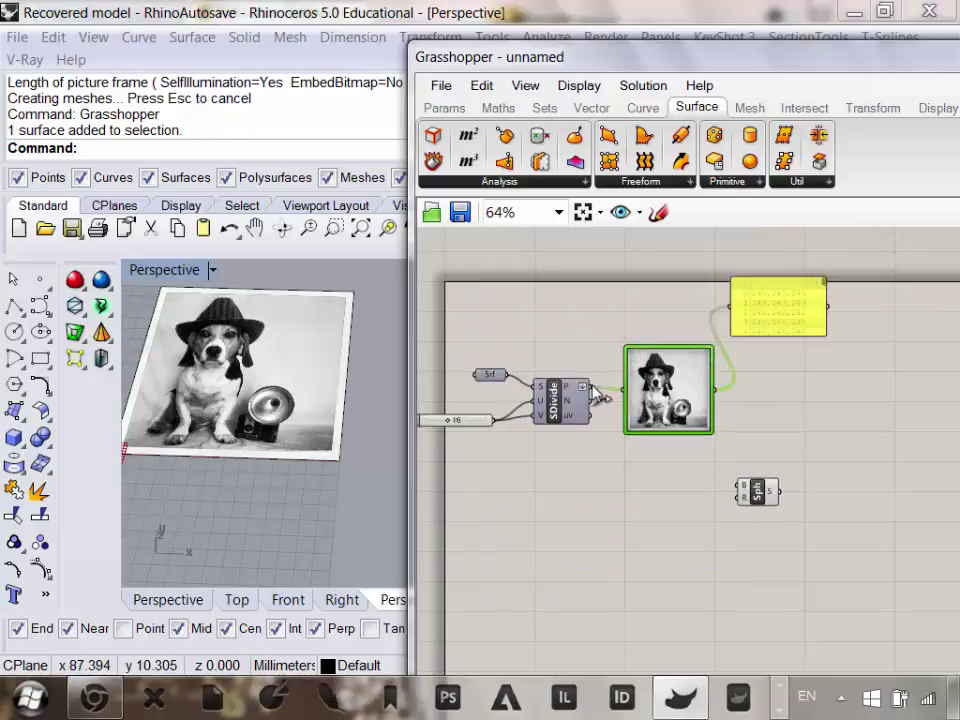
left_click_drag(593, 393, 752, 488)
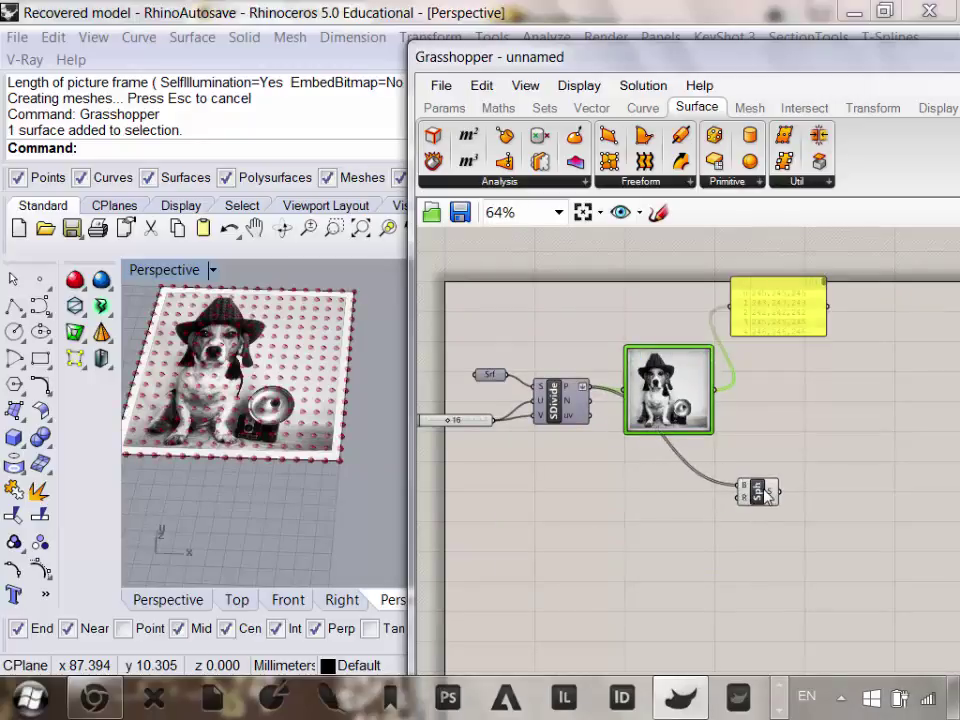
left_click(776, 498)
scroll(776, 498, "up", 3)
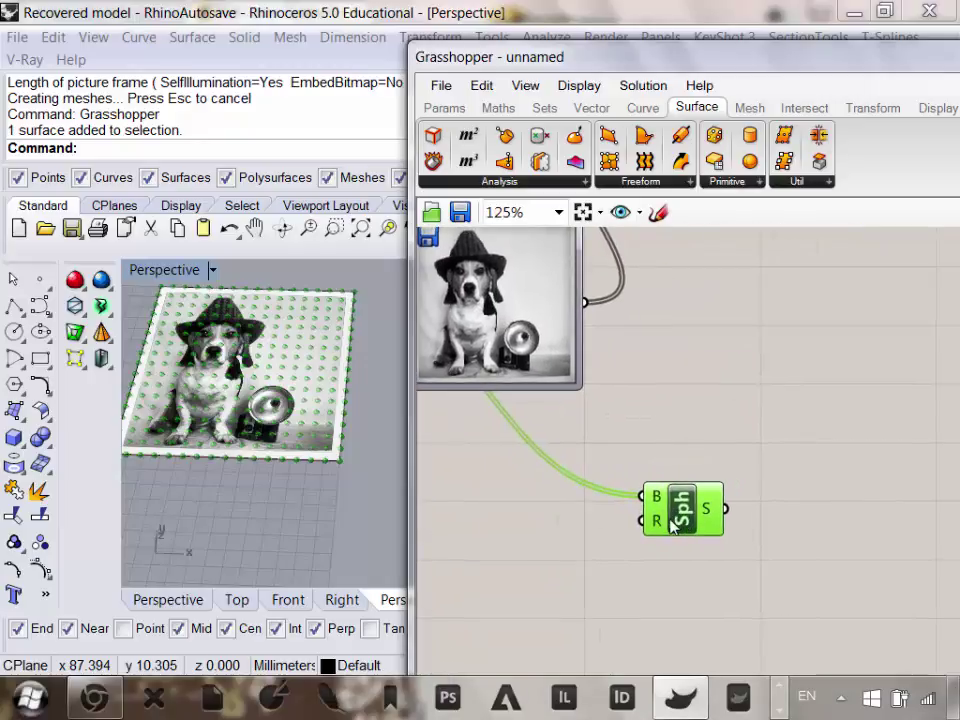
mouse_move(653, 528)
left_click_drag(687, 515, 626, 527)
left_click(655, 554)
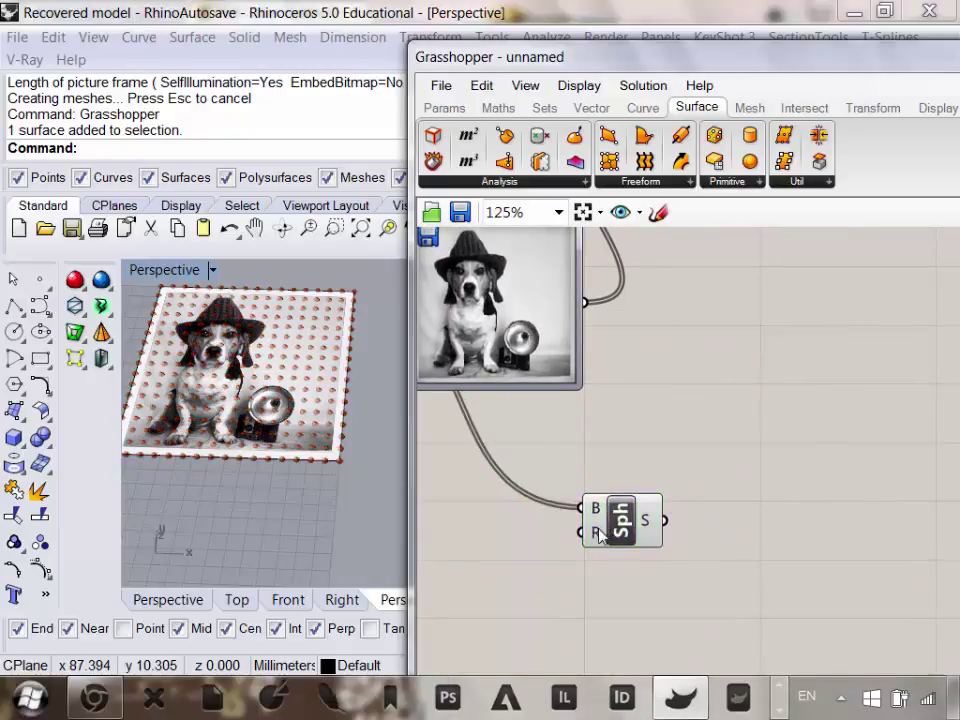
Inspect the Sphere's output data, shift the Grasshopper window over Rhino and examine the spheres on the dog picture.
mouse_move(647, 524)
scroll(647, 524, "down", 2)
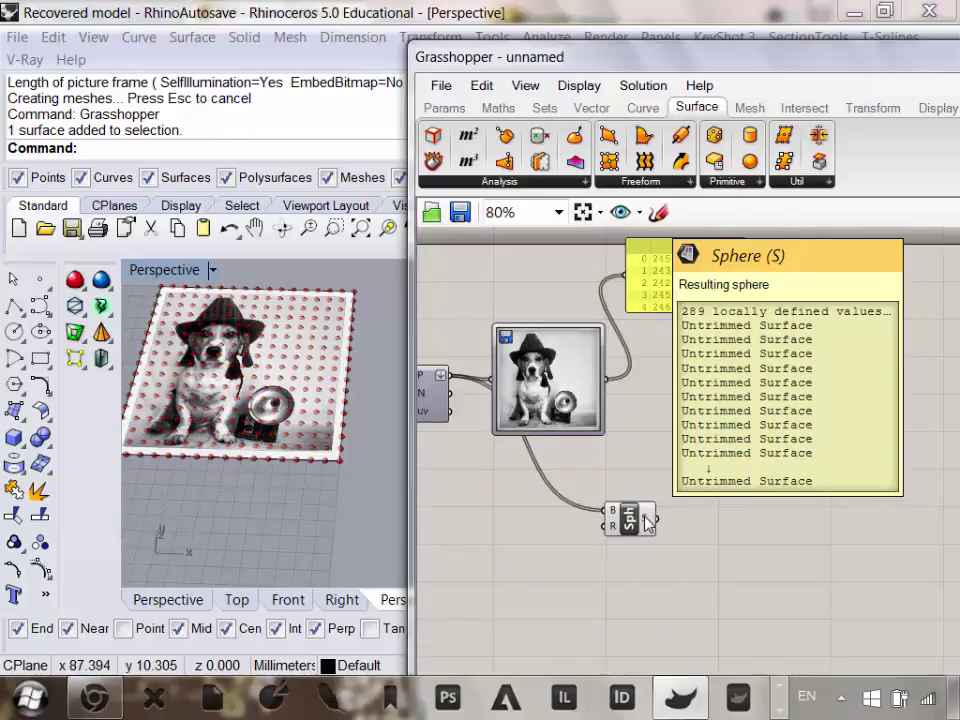
left_click_drag(776, 66, 711, 68)
scroll(194, 432, "down", 3)
scroll(250, 458, "up", 6)
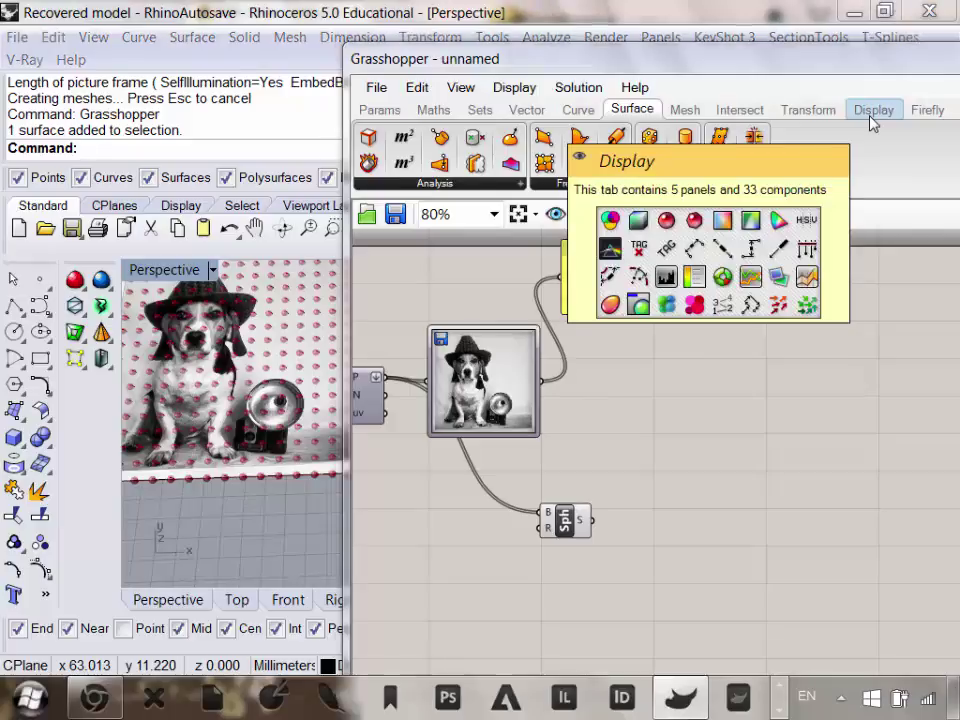
Add a Custom Preview component to the canvas, between the colour panel and the Sphere component.
left_click(871, 116)
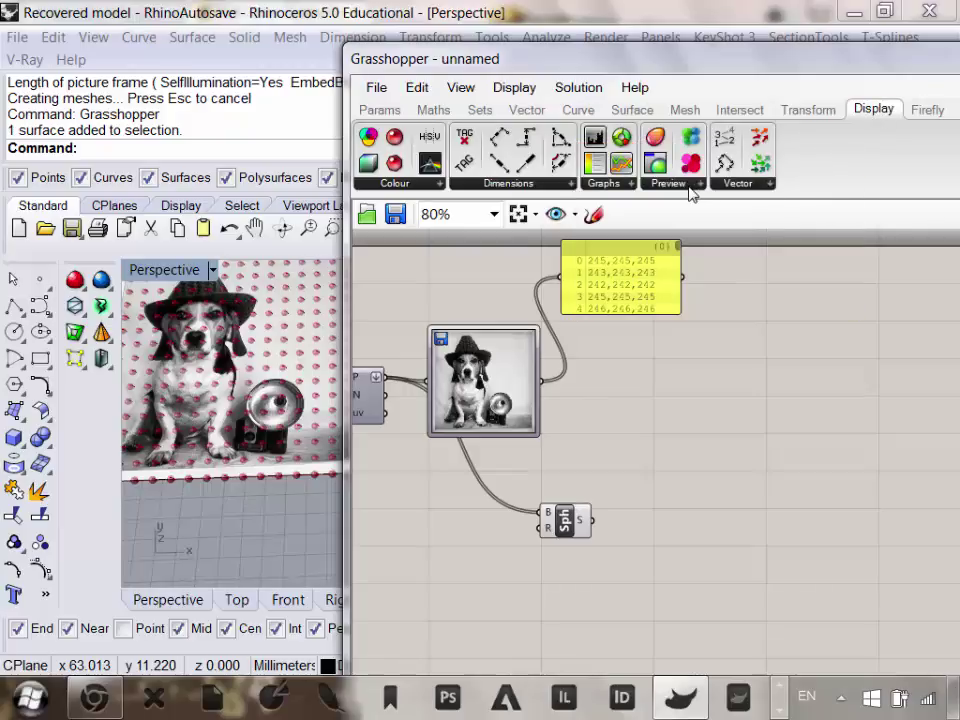
left_click(689, 186)
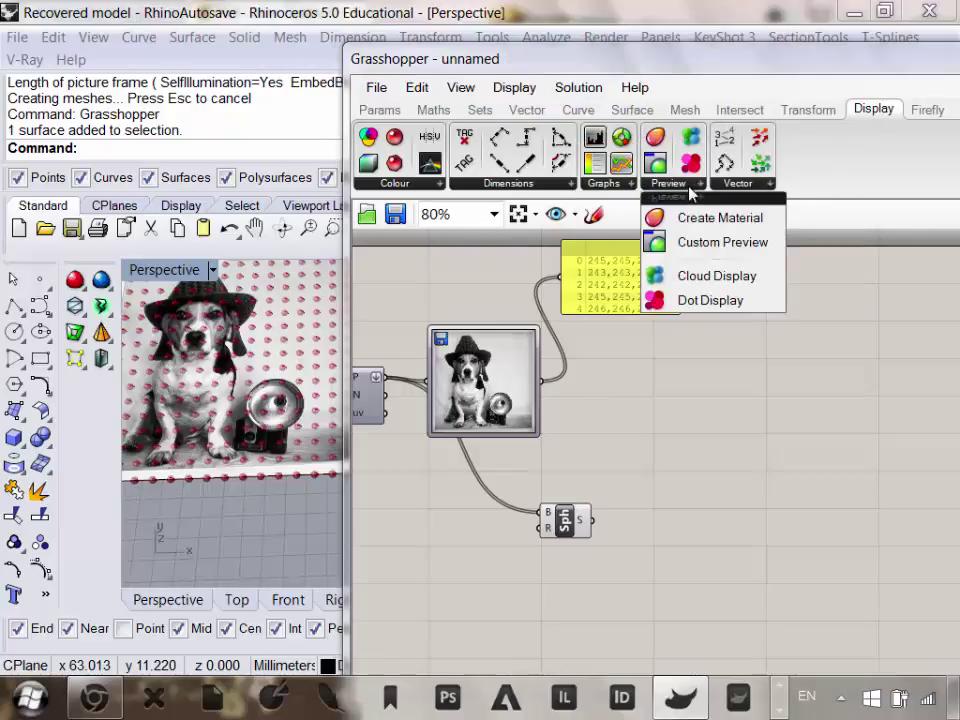
left_click(725, 243)
left_click(706, 414)
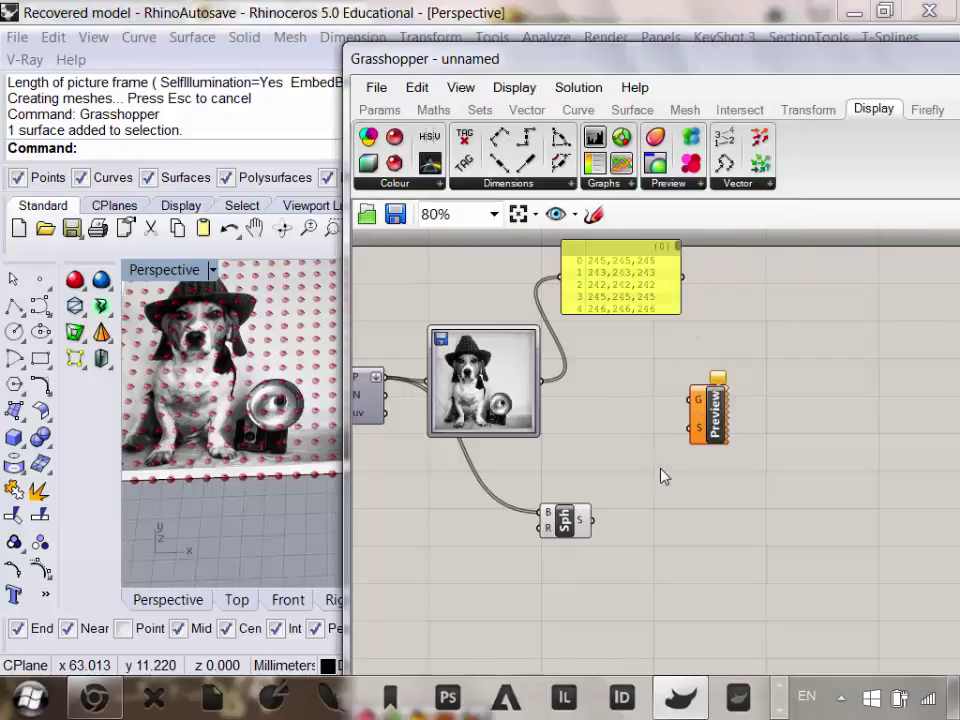
scroll(660, 476, "up", 1)
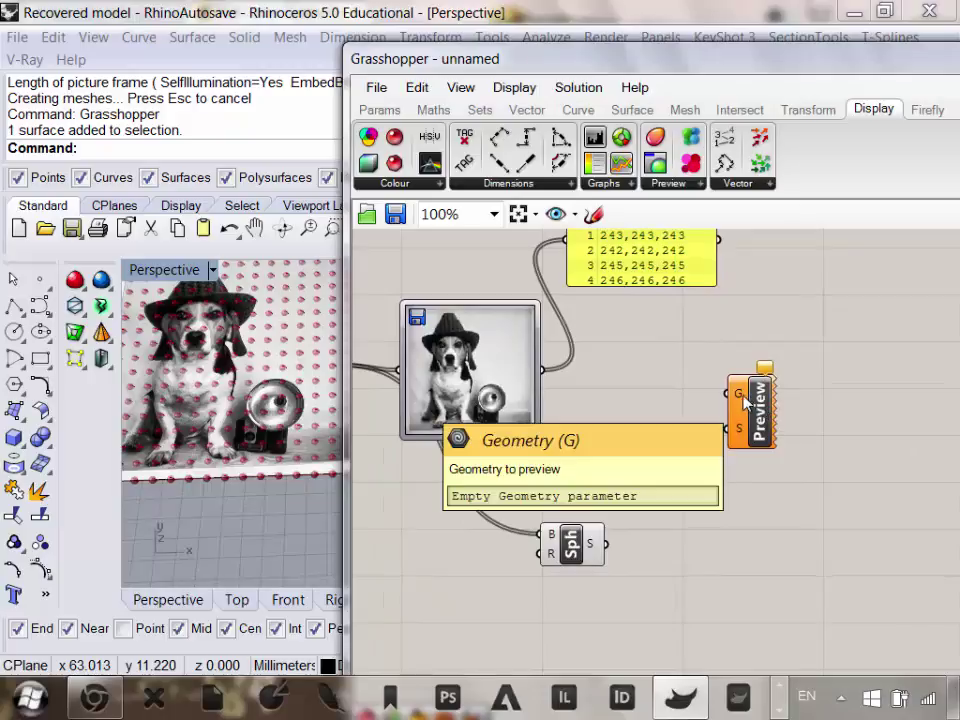
scroll(765, 418, "up", 2)
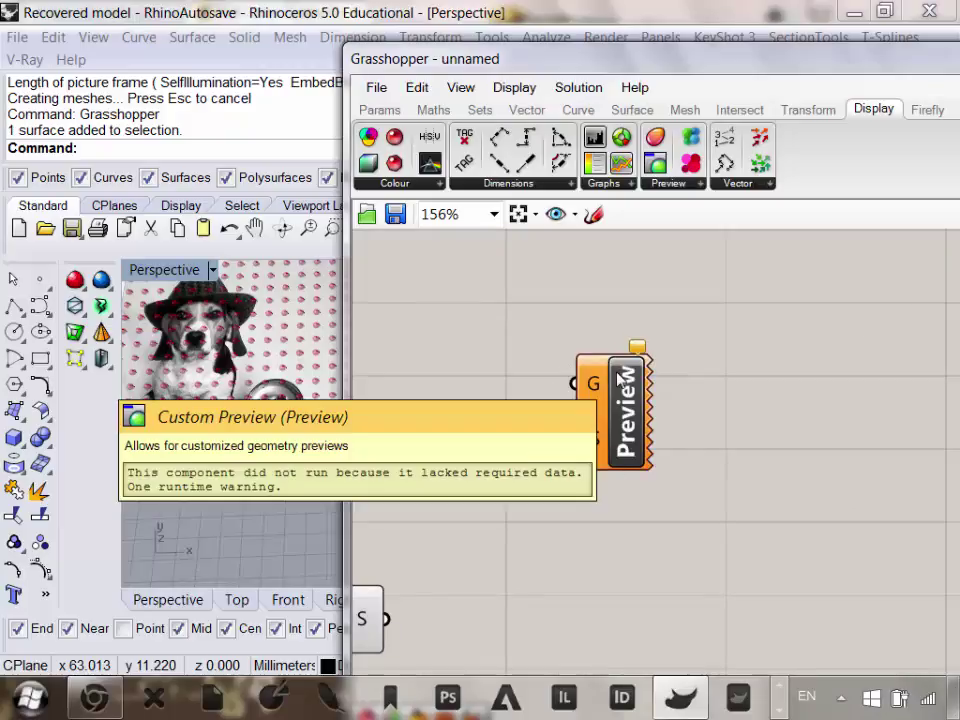
scroll(636, 350, "down", 3)
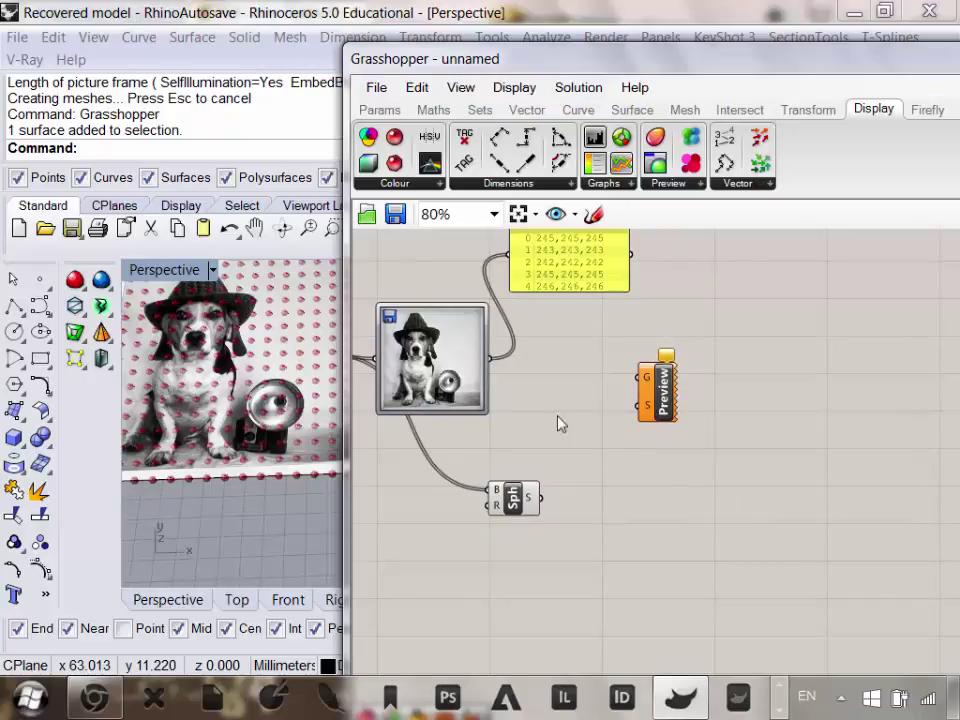
Connect the Sphere's S output to the Custom Preview's geometry input G and view the spheres on the dog picture.
scroll(600, 482, "up", 2)
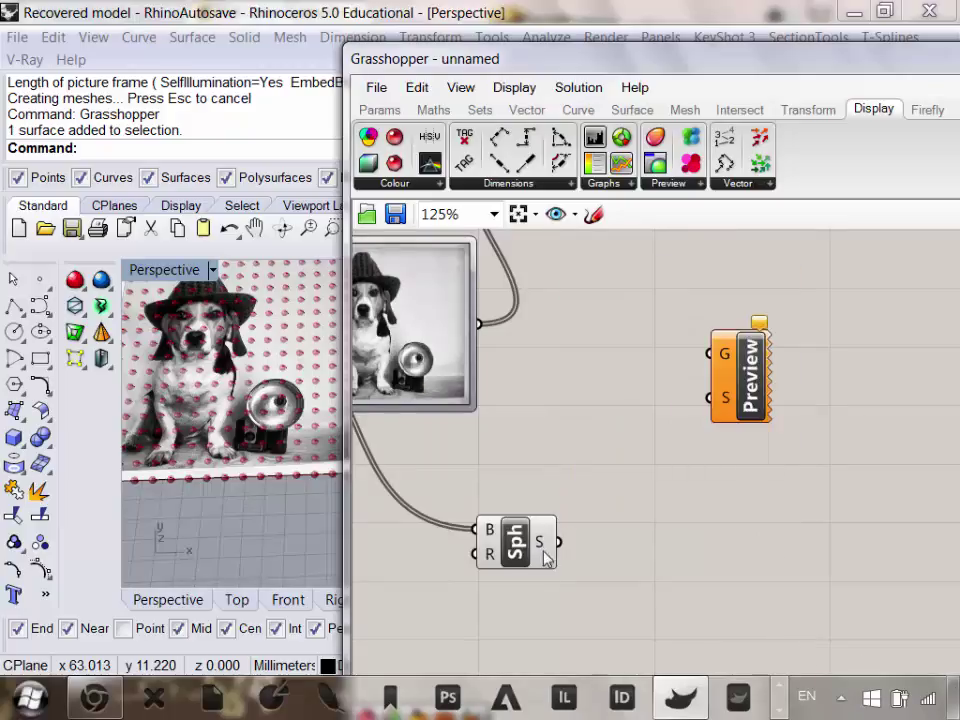
left_click_drag(559, 543, 745, 342)
left_click(797, 581)
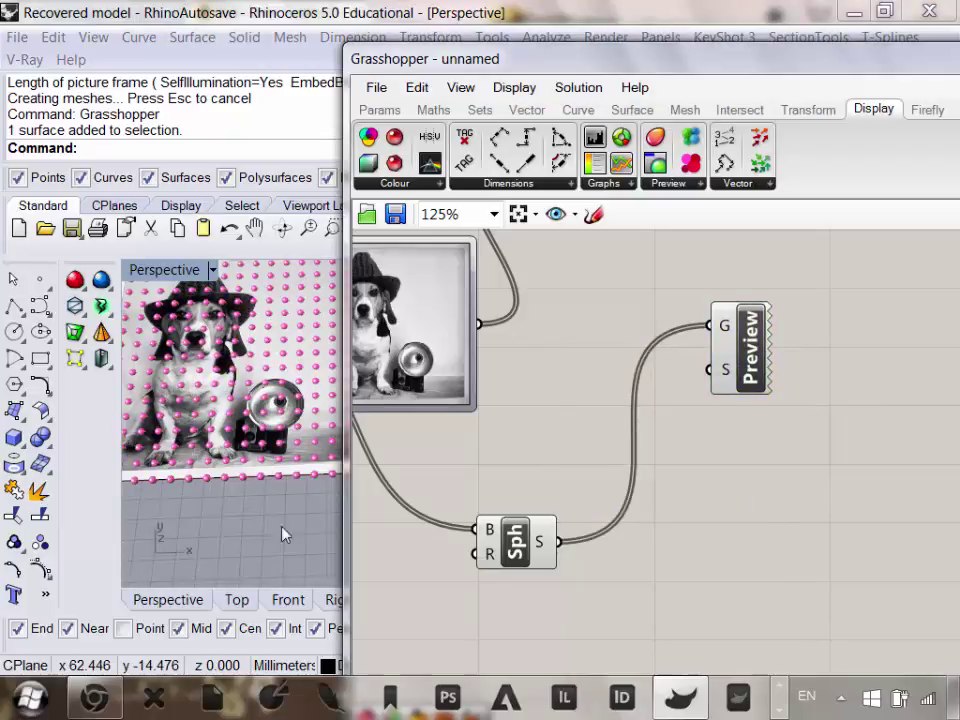
right_click_drag(281, 534, 250, 484)
scroll(252, 470, "up", 4)
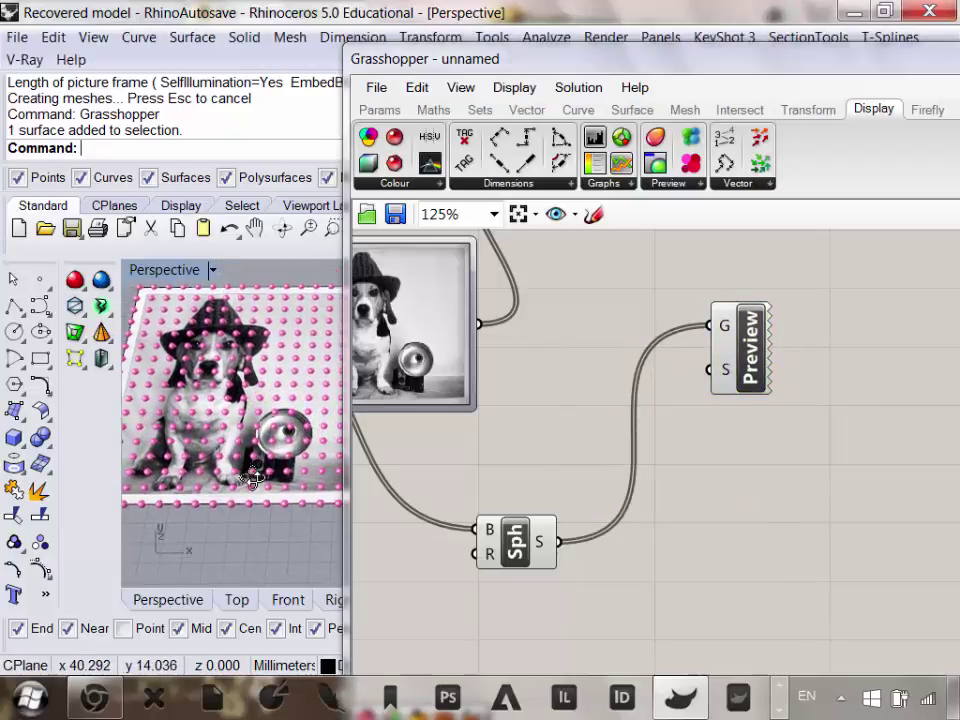
Connect the Image Sampler's output to the Custom Preview's shader input S so the spheres take the sampled colours.
right_click_drag(584, 403, 567, 441)
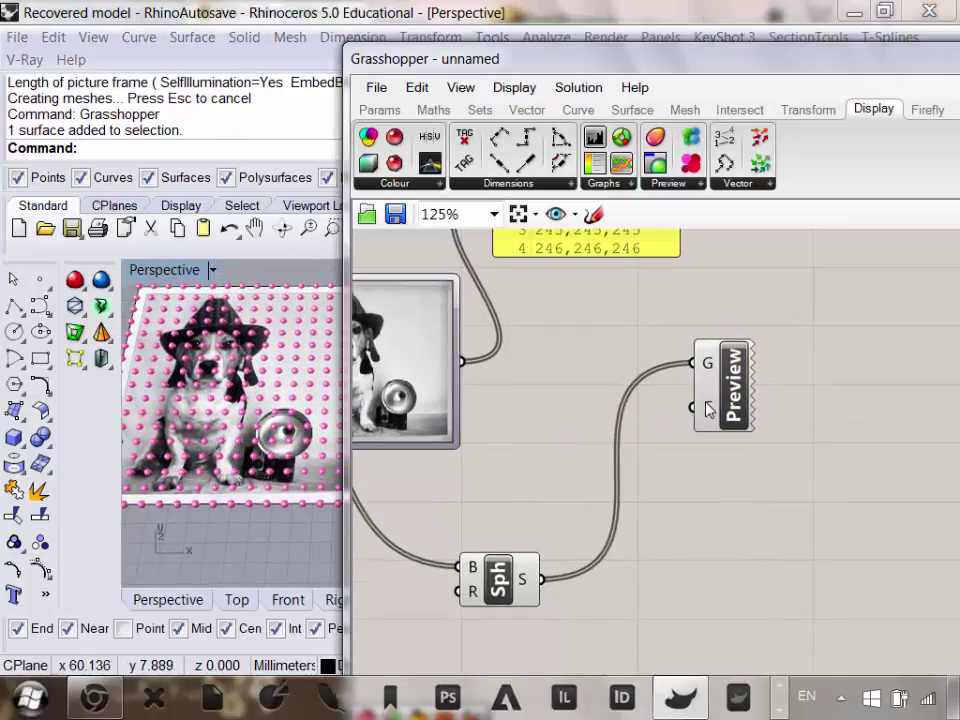
mouse_move(707, 408)
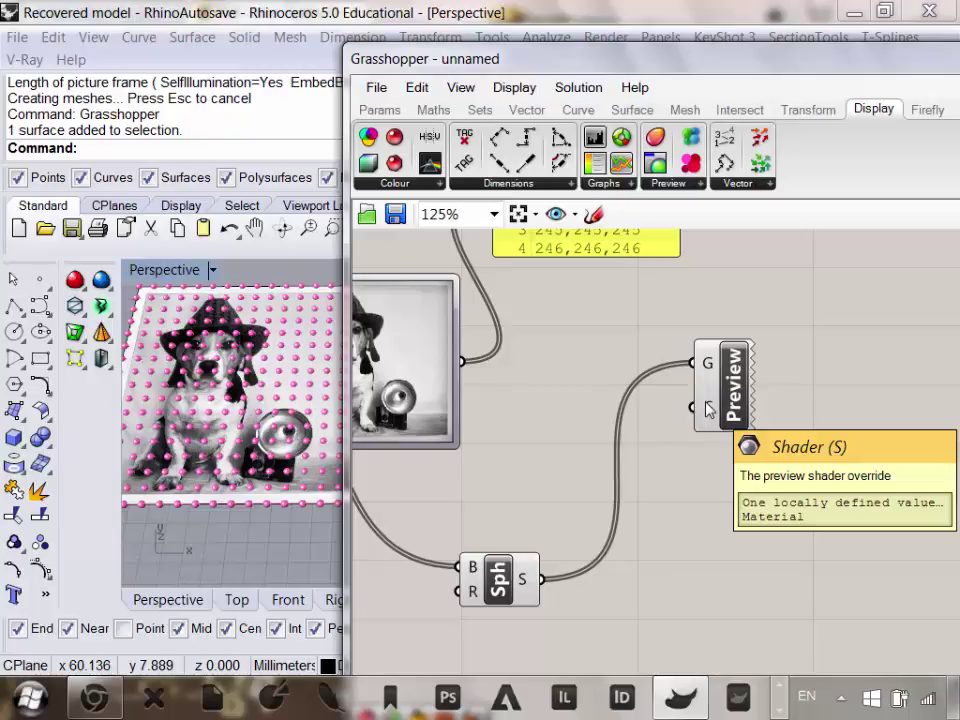
right_click_drag(707, 408, 611, 493)
right_click_drag(536, 392, 574, 372)
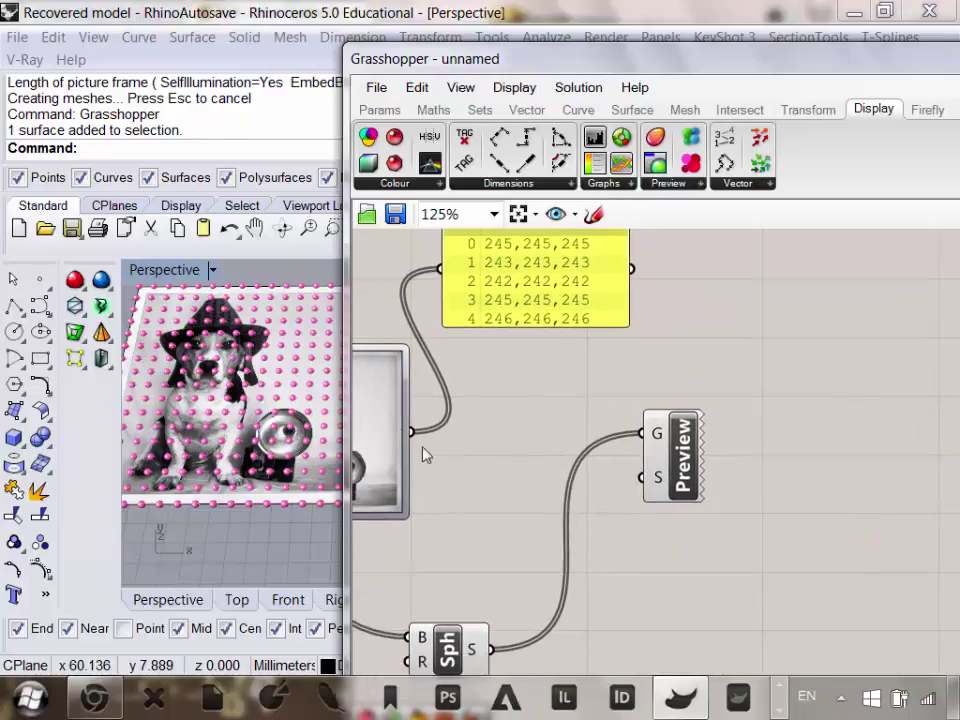
left_click_drag(411, 432, 647, 462)
right_click_drag(247, 380, 285, 514)
Raise the V Count slider to 23 and view the denser grid of coloured spheres over the picture.
right_click_drag(700, 456, 829, 456)
scroll(700, 450, "down", 1)
scroll(622, 458, "up", 3)
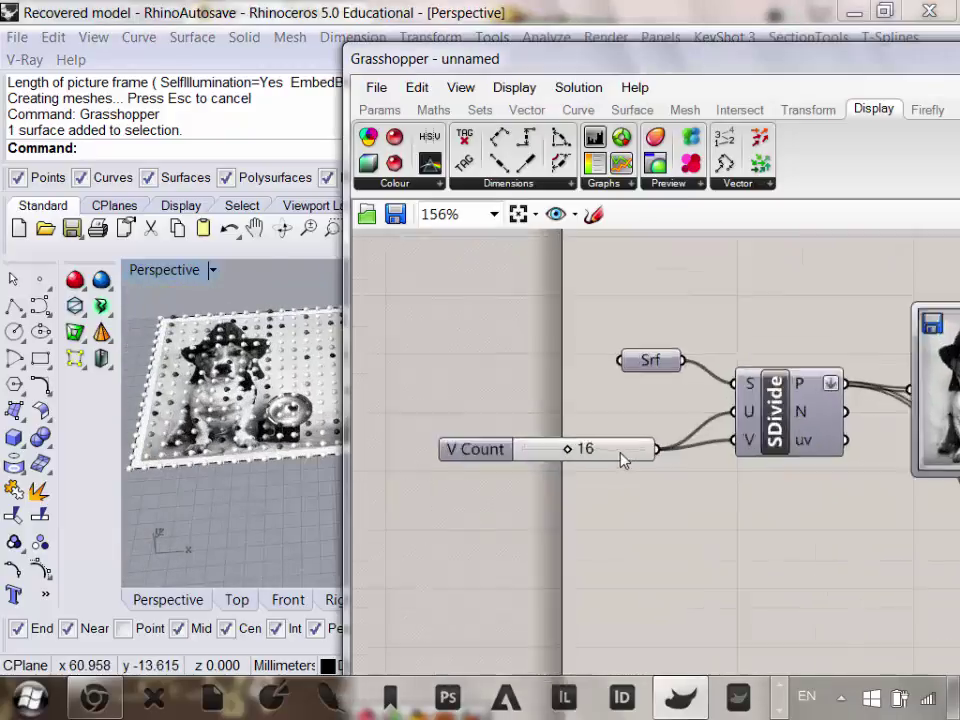
scroll(600, 452, "up", 2)
left_click_drag(519, 446, 598, 452)
right_click_drag(270, 452, 253, 583)
scroll(265, 425, "down", 3)
scroll(265, 425, "up", 5)
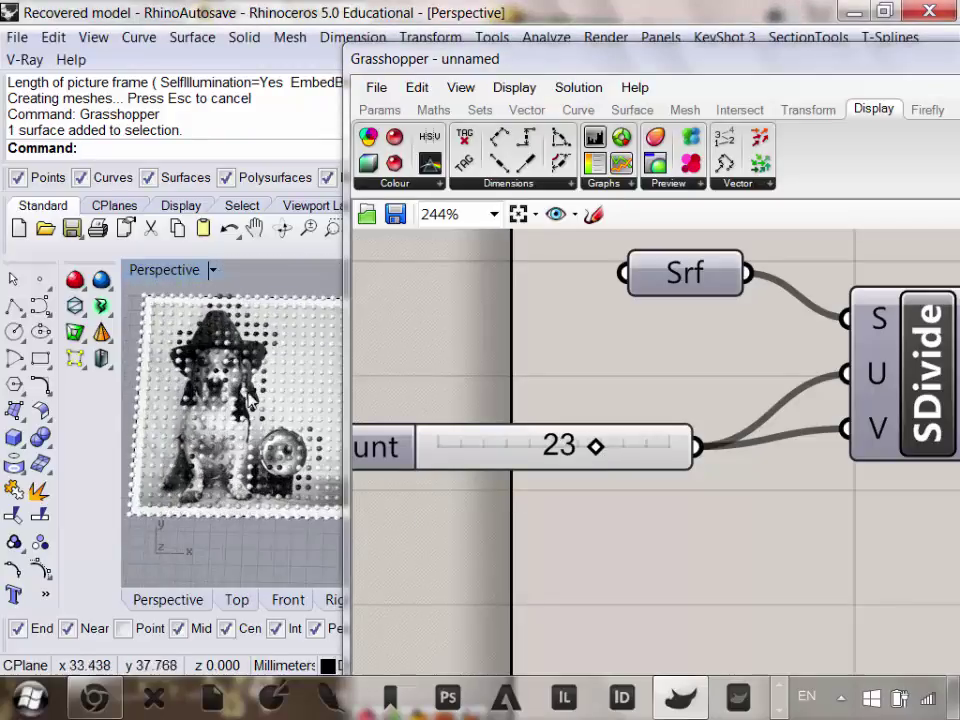
Hide the dog picture frame surface in the Perspective viewport so only the coloured spheres are shown.
left_click(308, 410)
scroll(308, 412, "down", 3)
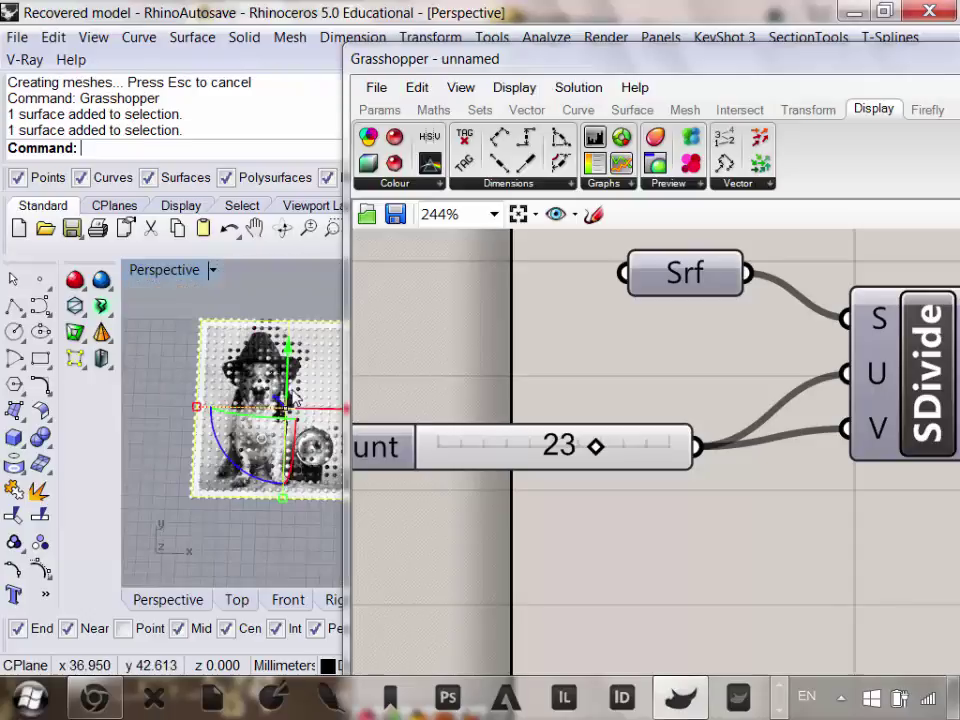
key("ctrl+h")
Restore the multi-viewport layout from the maximised Perspective view and examine the sphere pattern in the Top view.
double_click(165, 279)
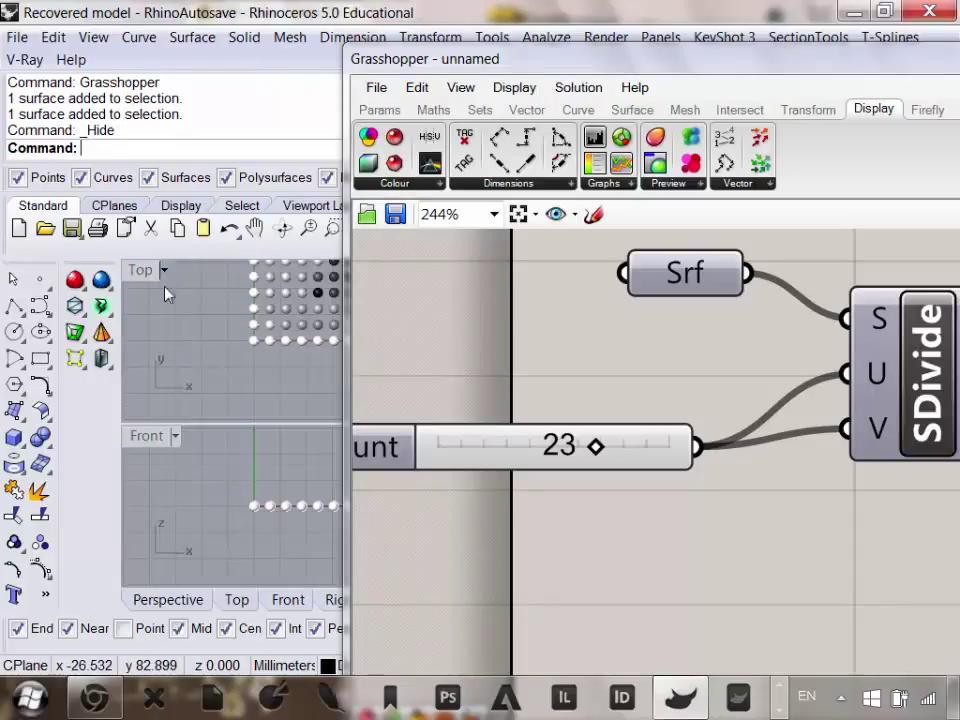
scroll(231, 386, "up", 2)
scroll(260, 350, "down", 4)
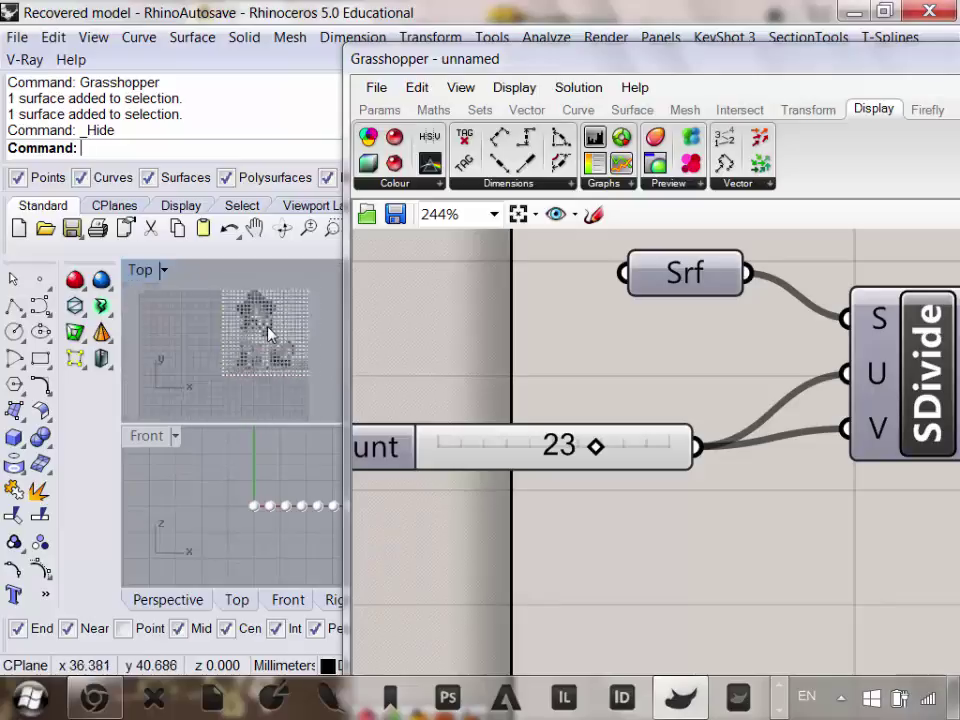
scroll(285, 334, "down", 3)
scroll(292, 334, "down", 2)
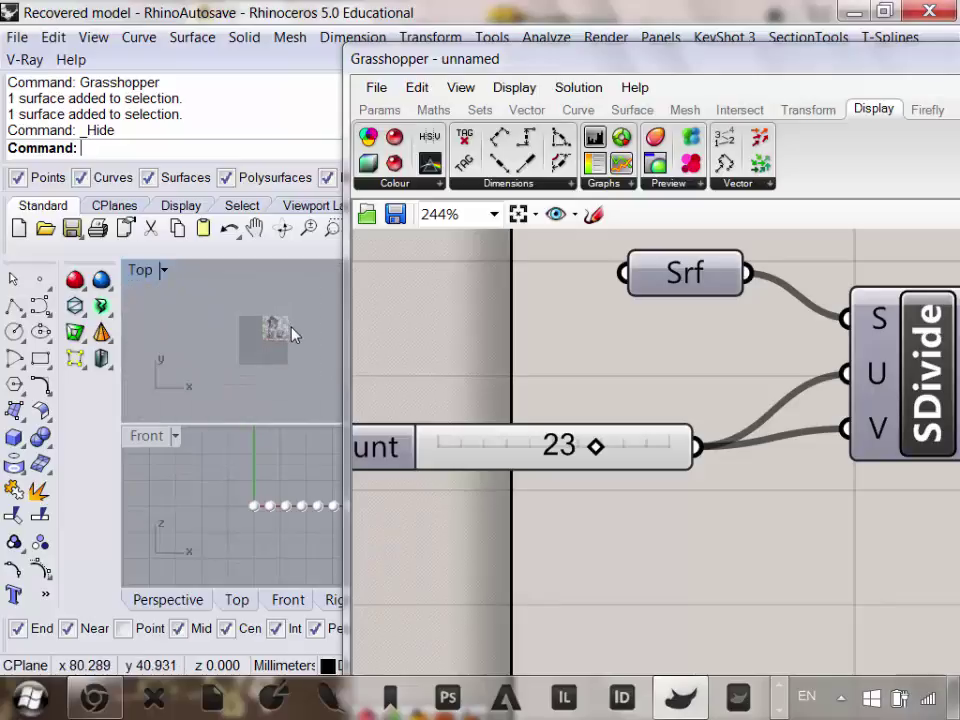
scroll(292, 334, "up", 4)
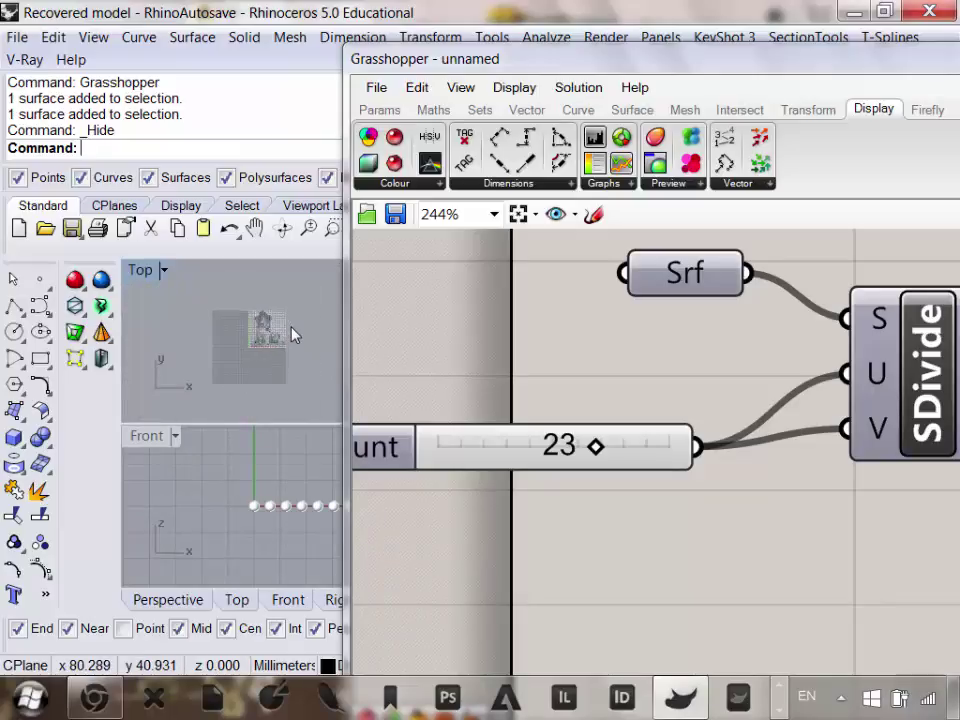
scroll(270, 352, "down", 2)
Raise the V Count slider to 30 while checking the sphere pattern in the Top view.
right_click_drag(643, 484, 604, 509)
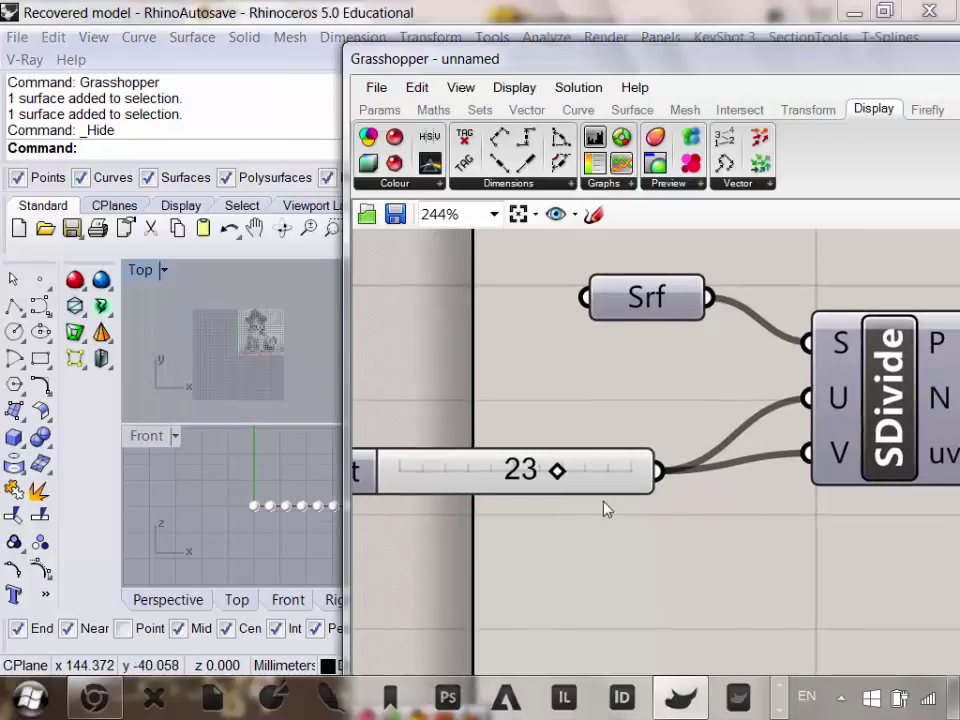
left_click_drag(553, 474, 614, 479)
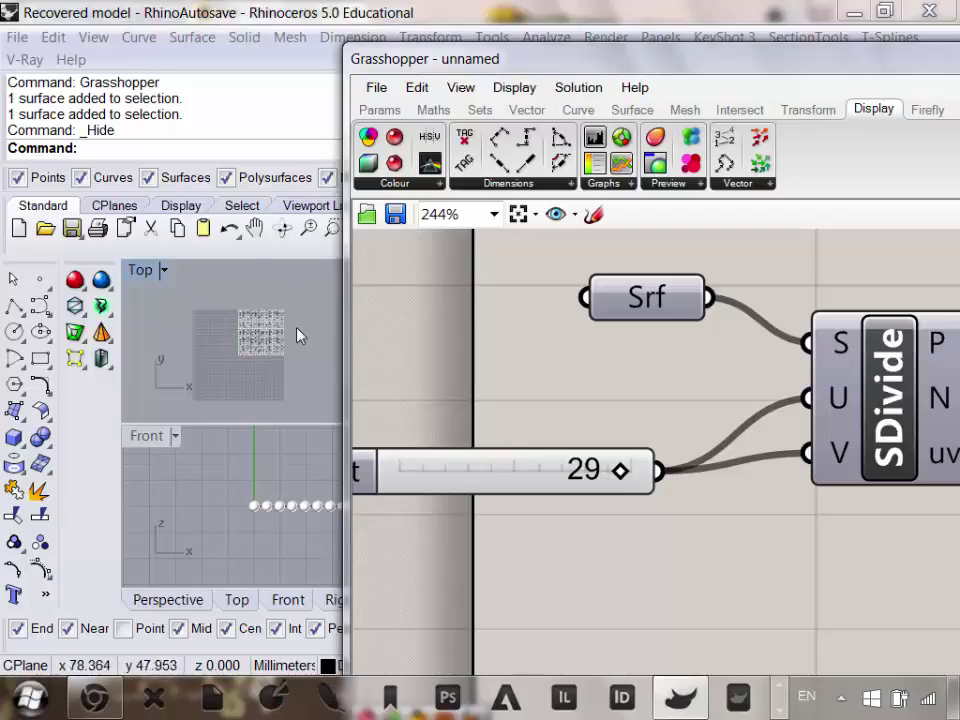
scroll(230, 305, "up", 5)
scroll(226, 308, "down", 3)
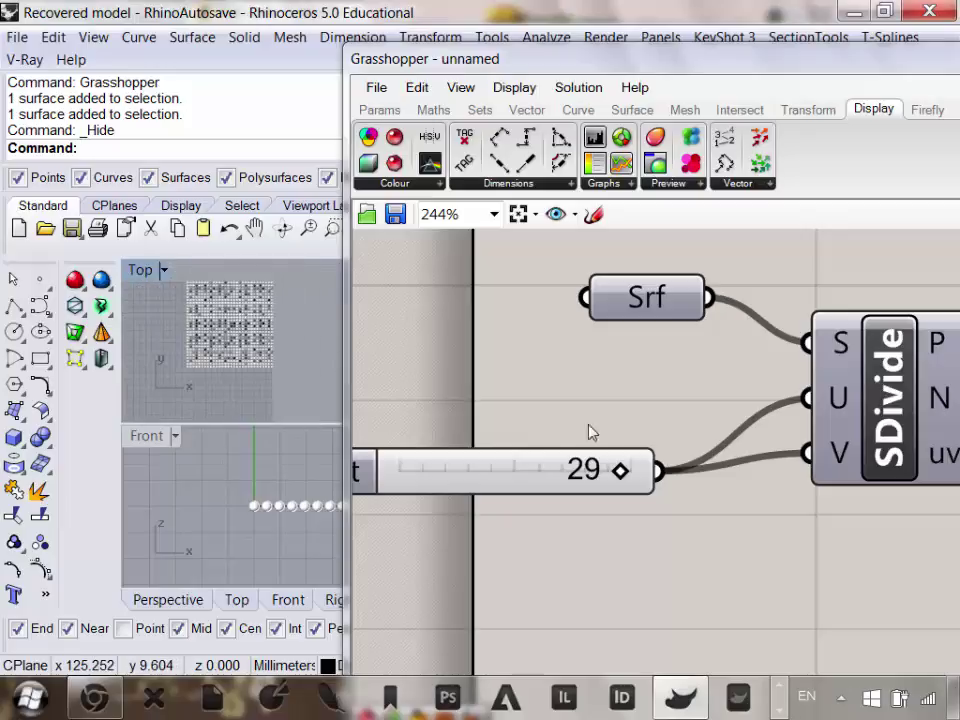
left_click_drag(626, 474, 643, 478)
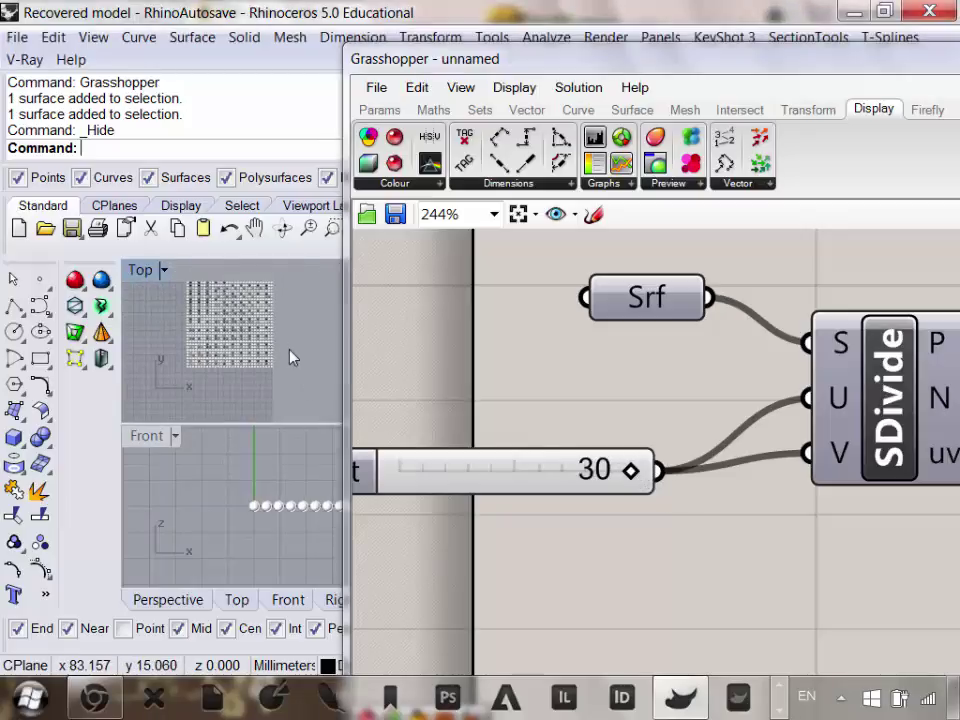
Examine the sphere pattern in the Top view at several scales and move the V Count slider slightly lower on the canvas.
scroll(240, 340, "up", 4)
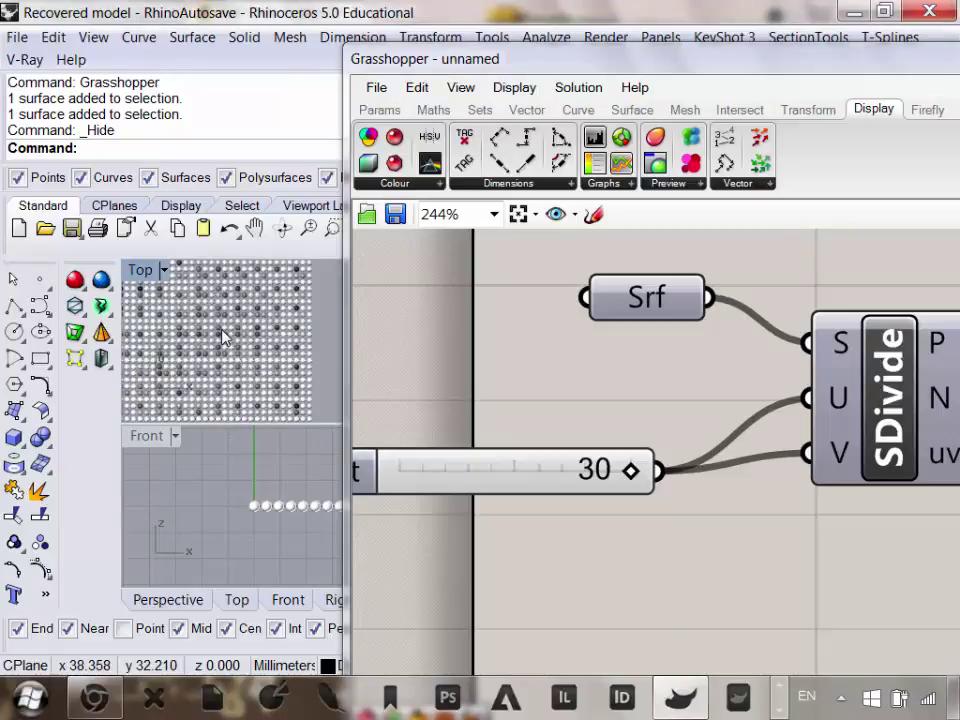
scroll(222, 336, "down", 3)
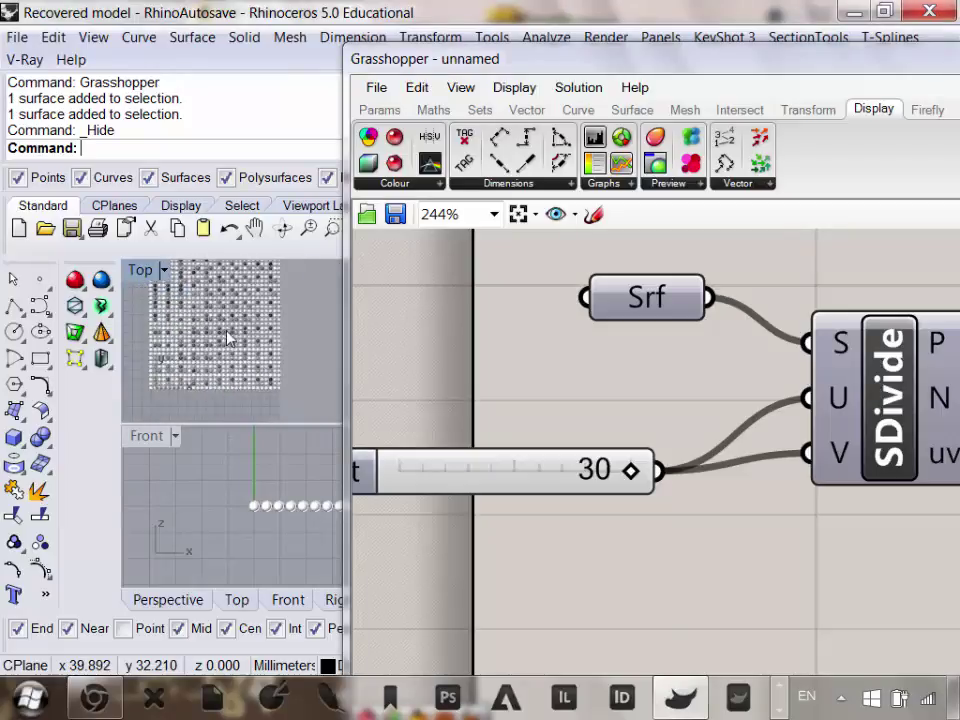
scroll(214, 336, "down", 1)
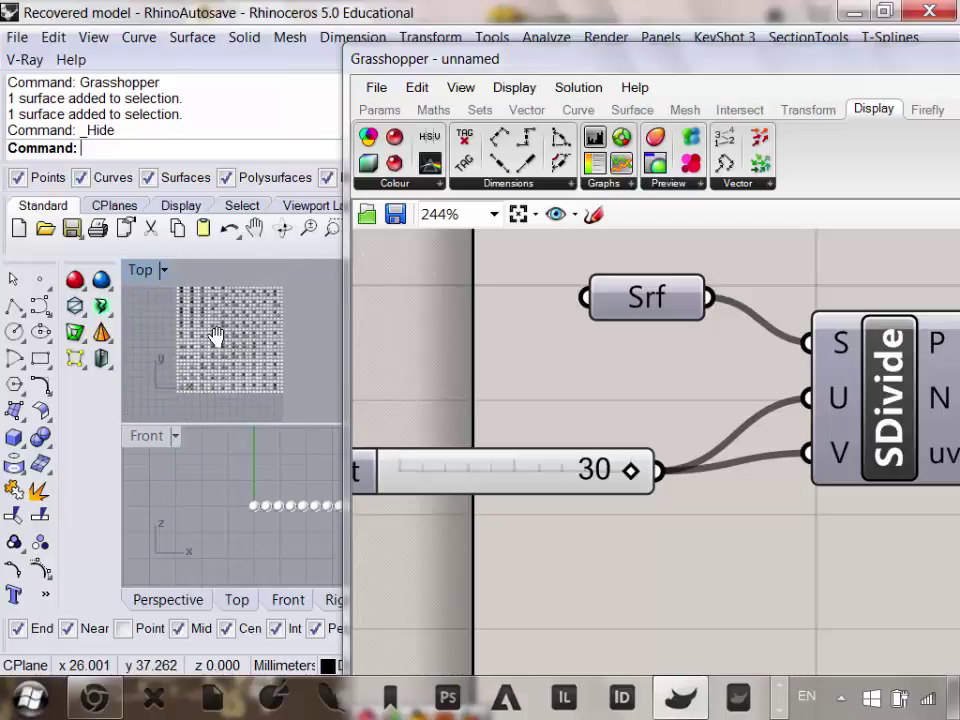
scroll(223, 339, "up", 2)
scroll(221, 338, "down", 4)
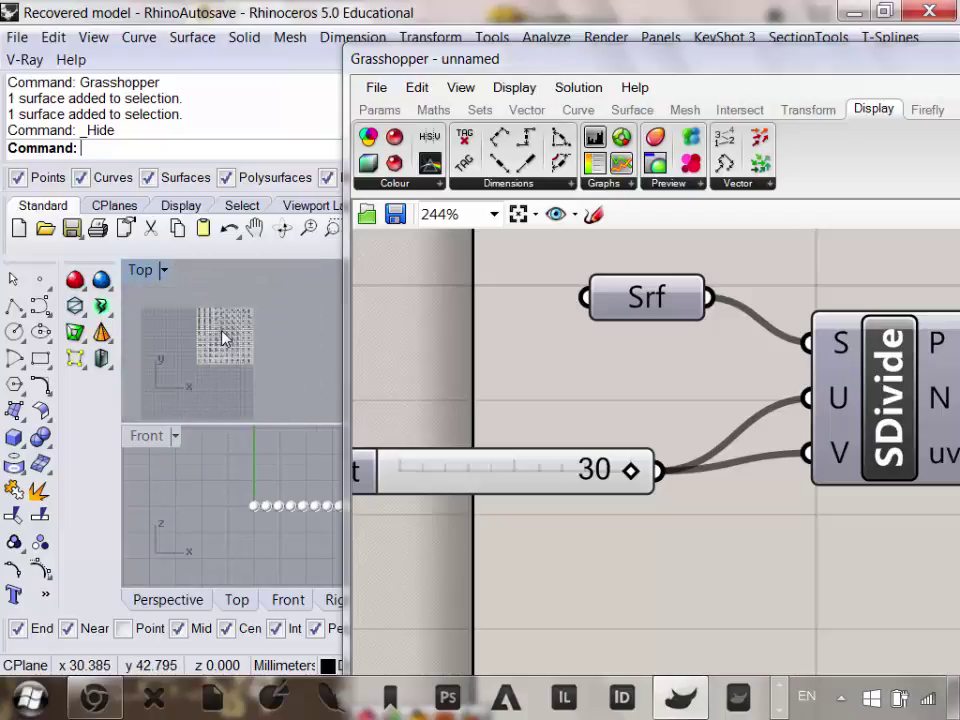
scroll(226, 340, "up", 2)
scroll(232, 340, "up", 1)
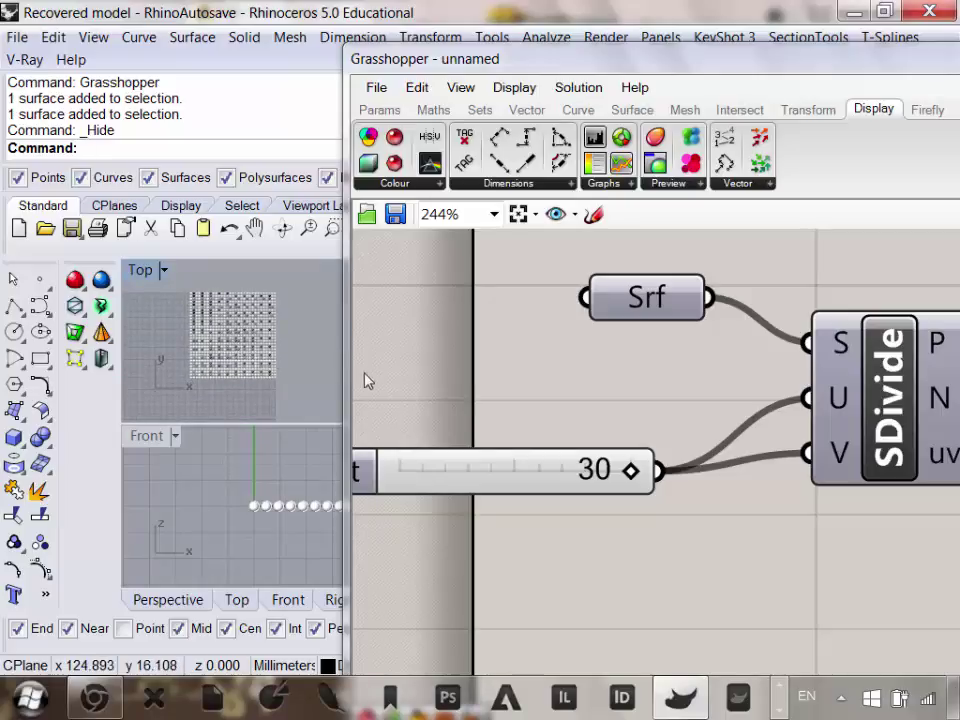
left_click_drag(488, 479, 542, 514)
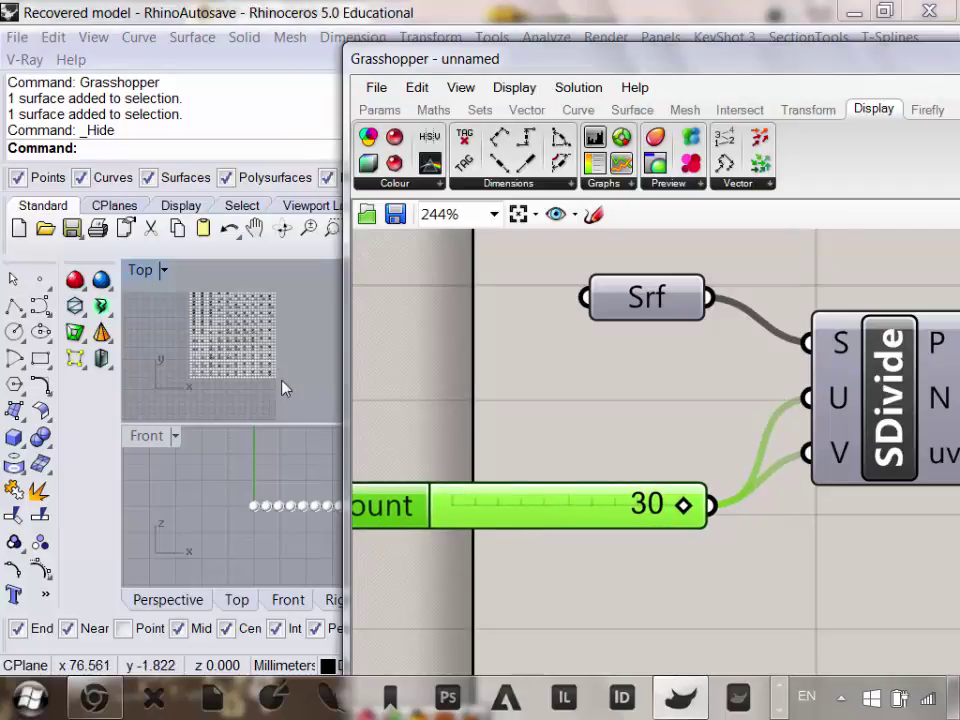
scroll(200, 358, "up", 2)
scroll(615, 412, "down", 5)
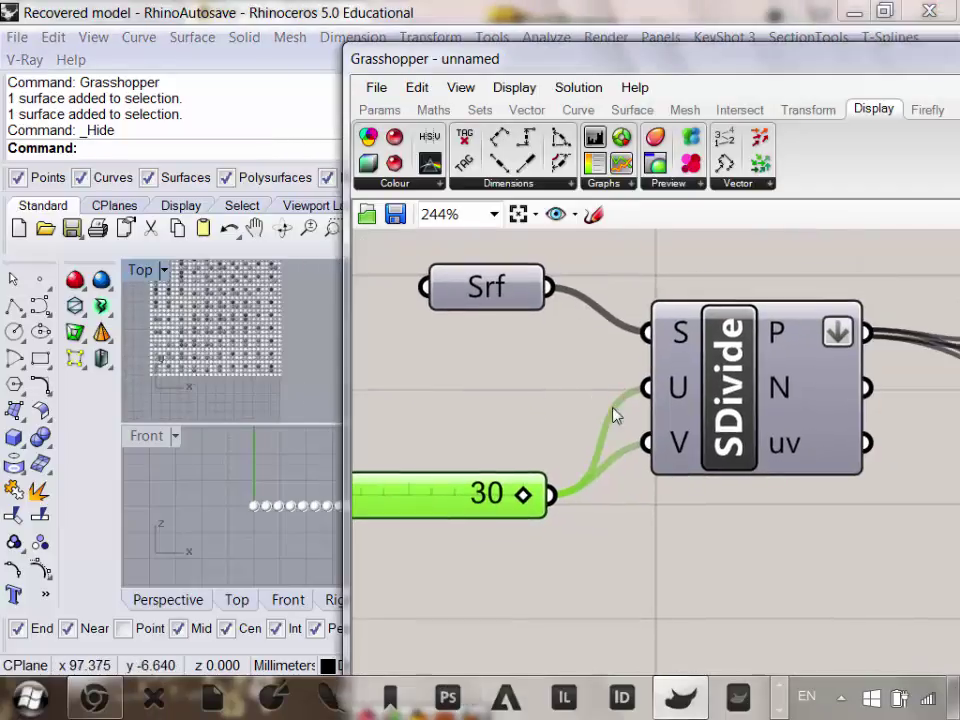
Set the Image Sampler's tiling mode to Clamp and apply the settings.
right_click_drag(641, 405, 573, 398)
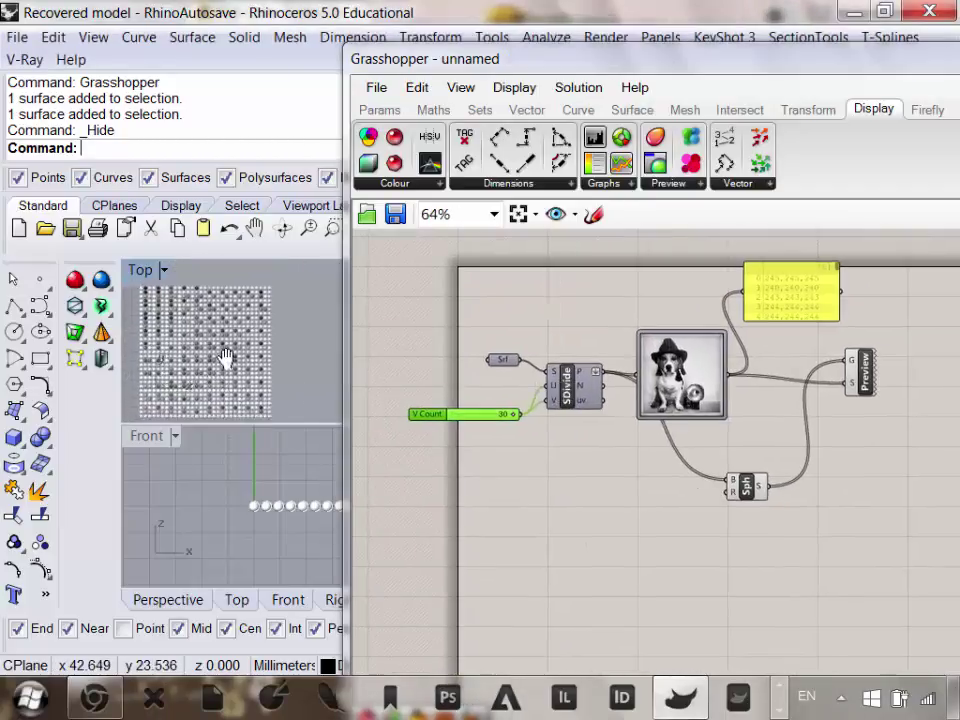
right_click_drag(700, 400, 755, 405)
scroll(745, 390, "up", 2)
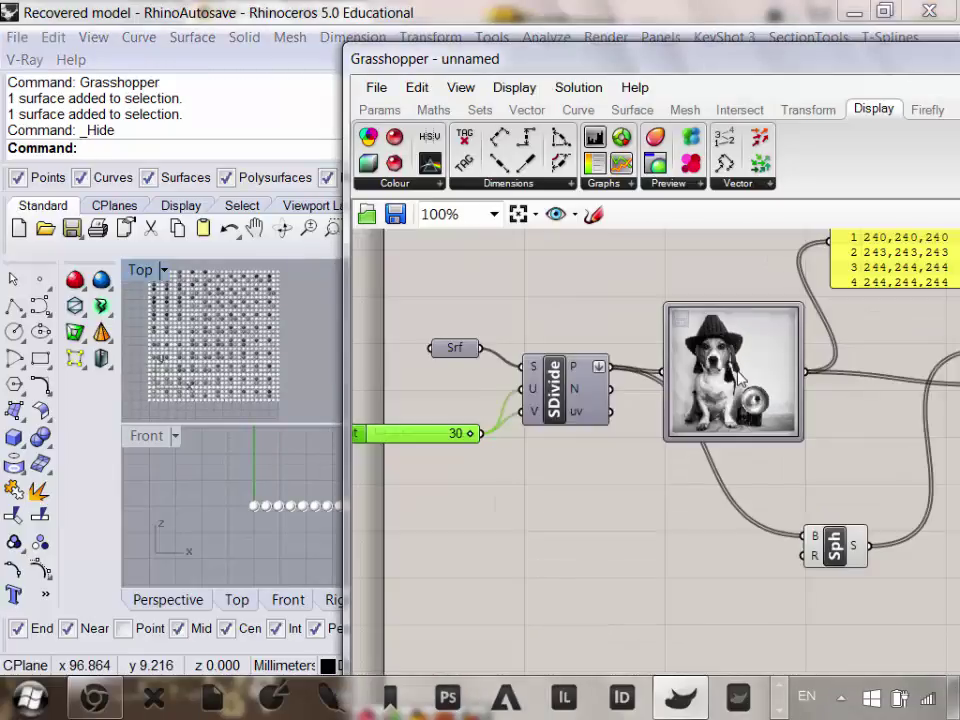
double_click(733, 366)
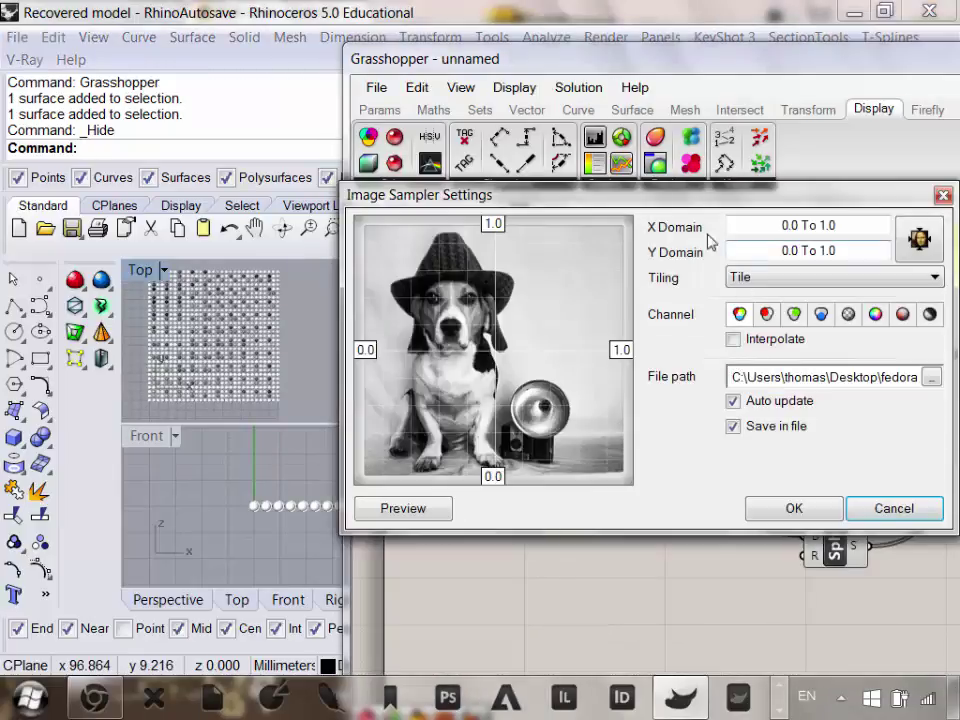
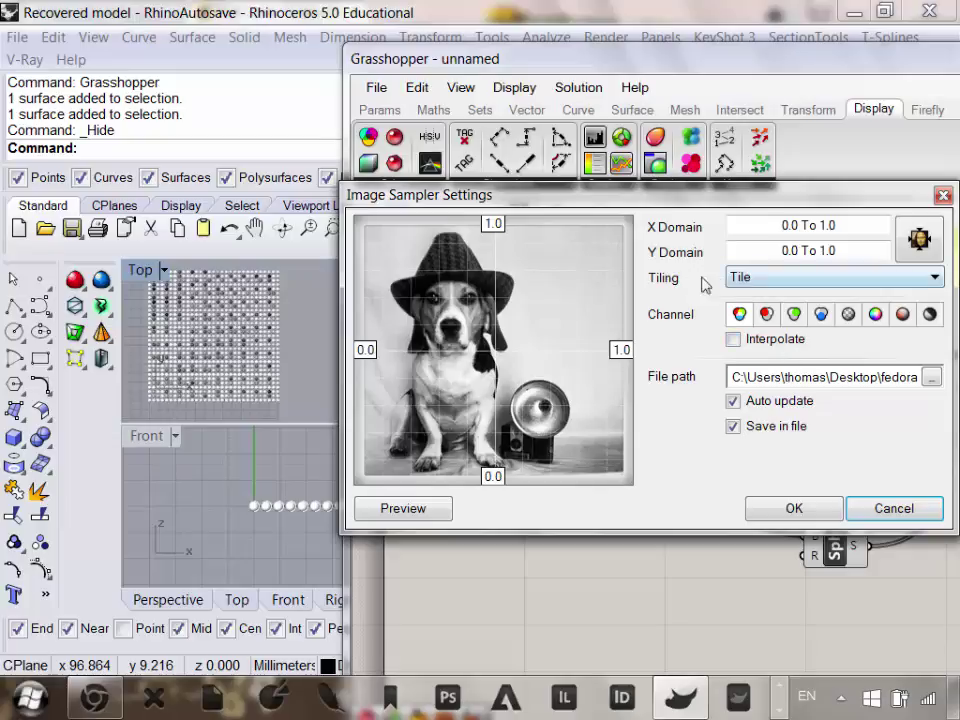
left_click(745, 284)
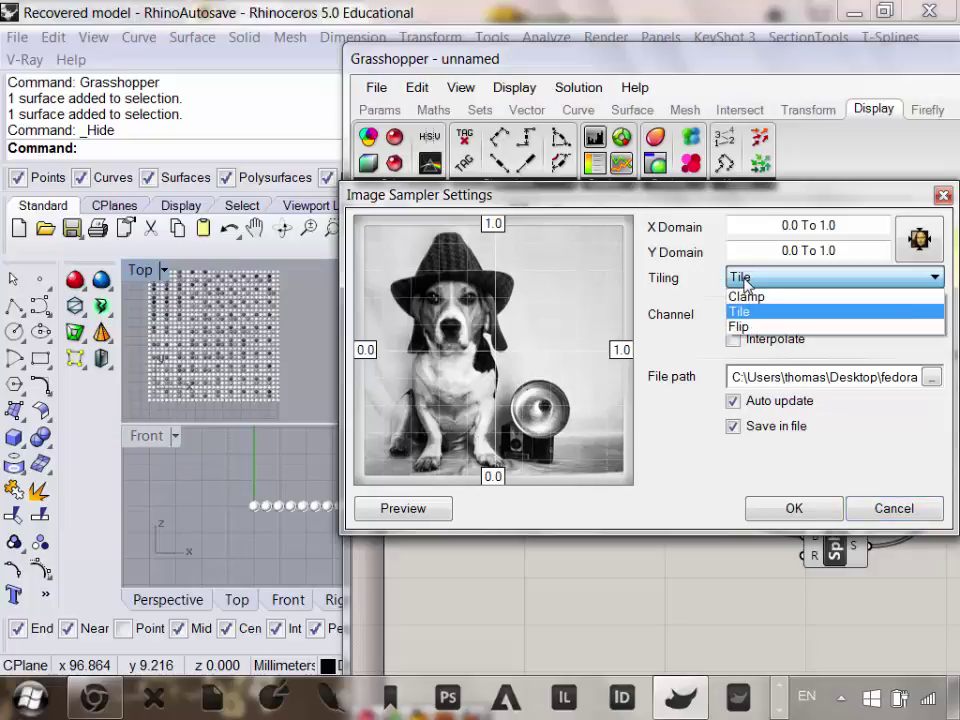
left_click(745, 282)
left_click(746, 279)
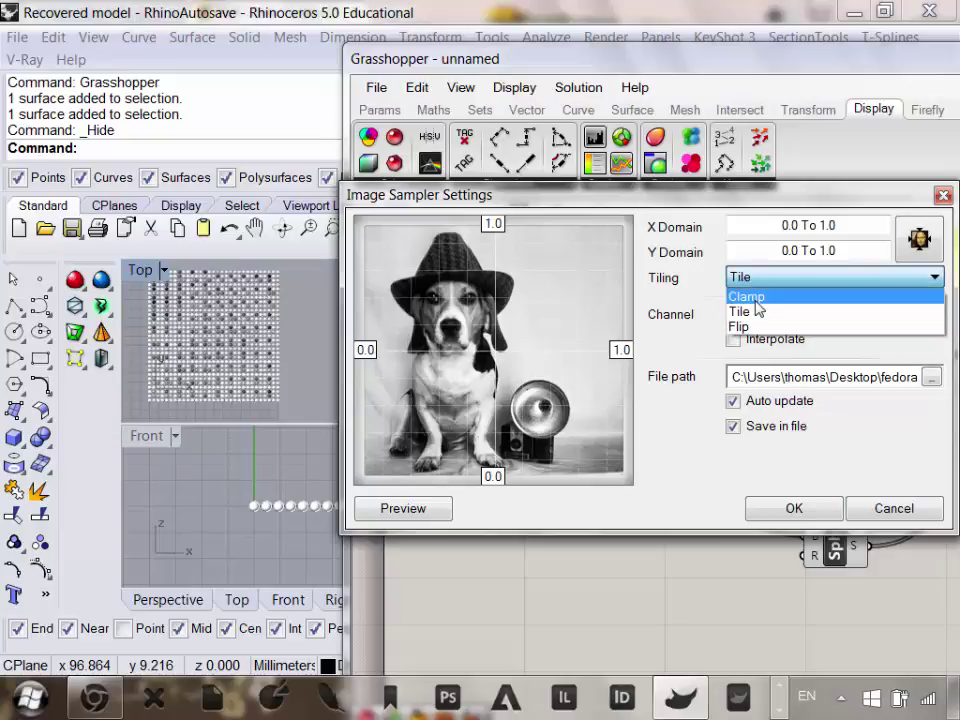
left_click(756, 298)
left_click(794, 510)
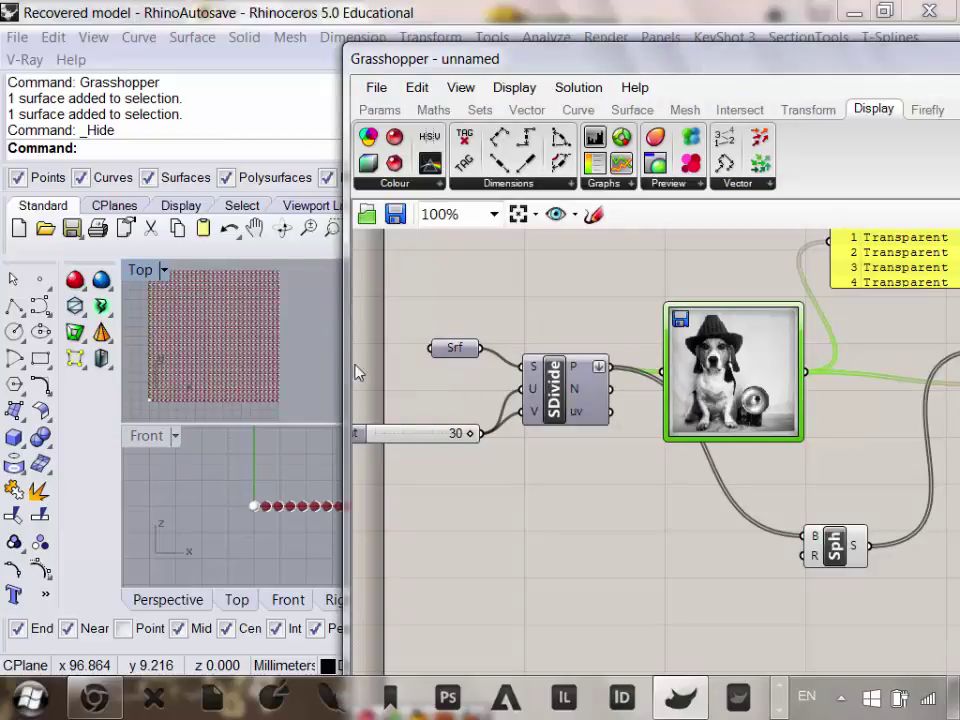
Examine the sphere grid in the Top view from its origin corner to the full pattern, and review the Image Sampler's X and Y domains.
scroll(192, 385, "up", 5)
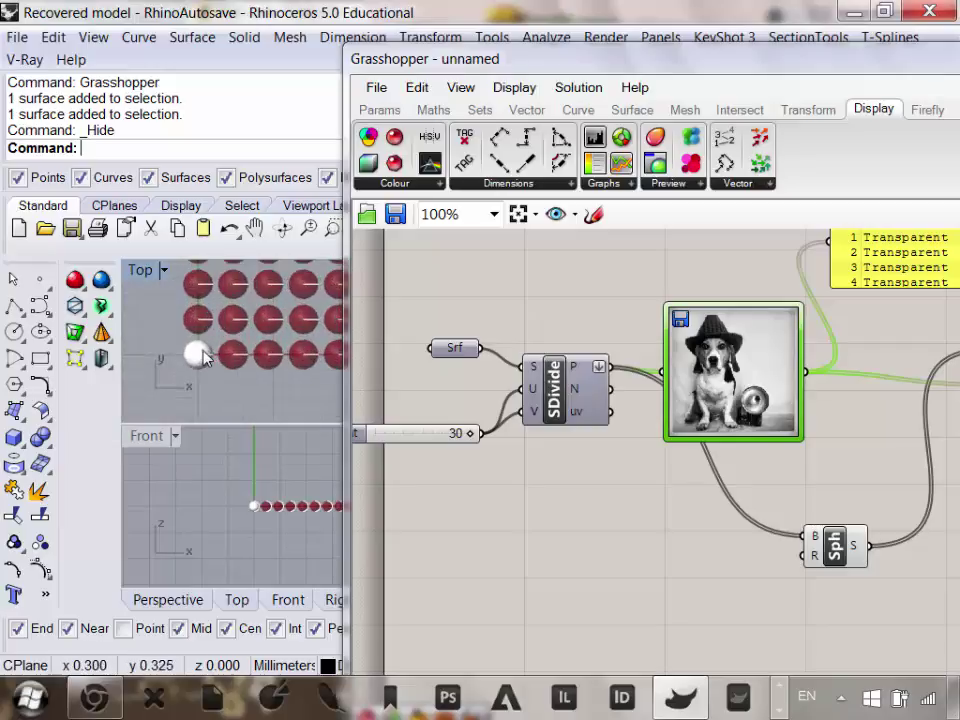
scroll(205, 378, "up", 2)
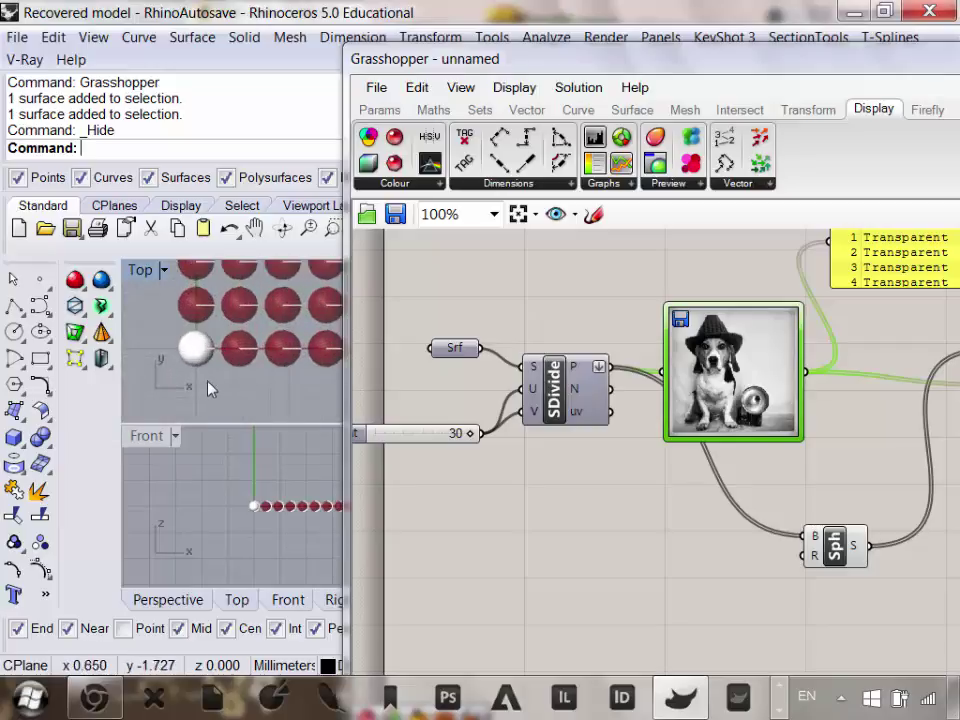
scroll(198, 372, "up", 3)
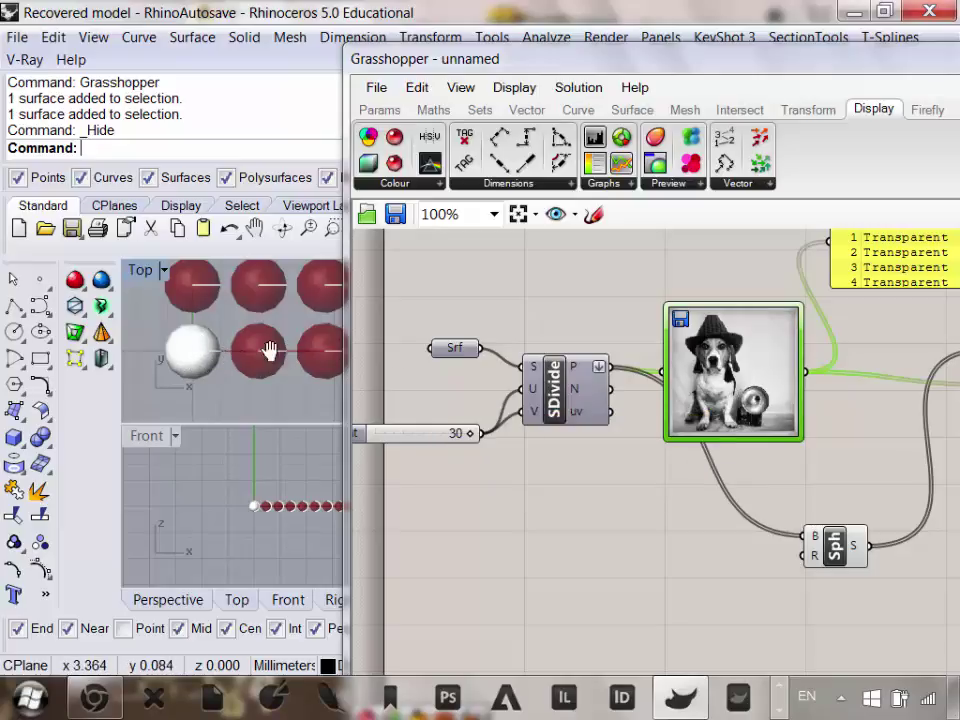
scroll(270, 350, "down", 8)
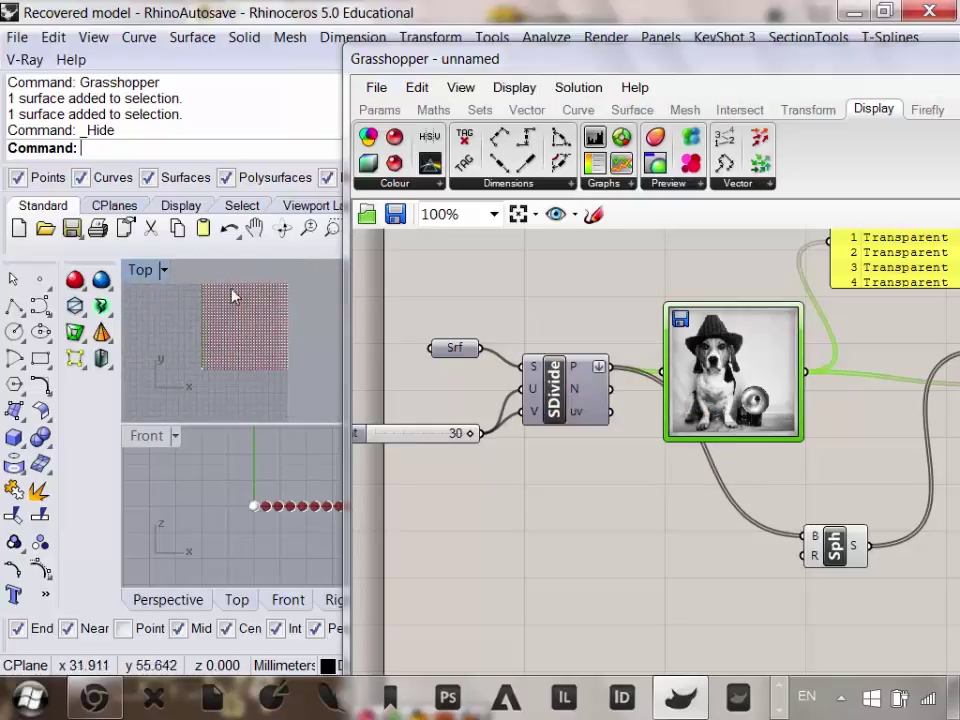
double_click(737, 395)
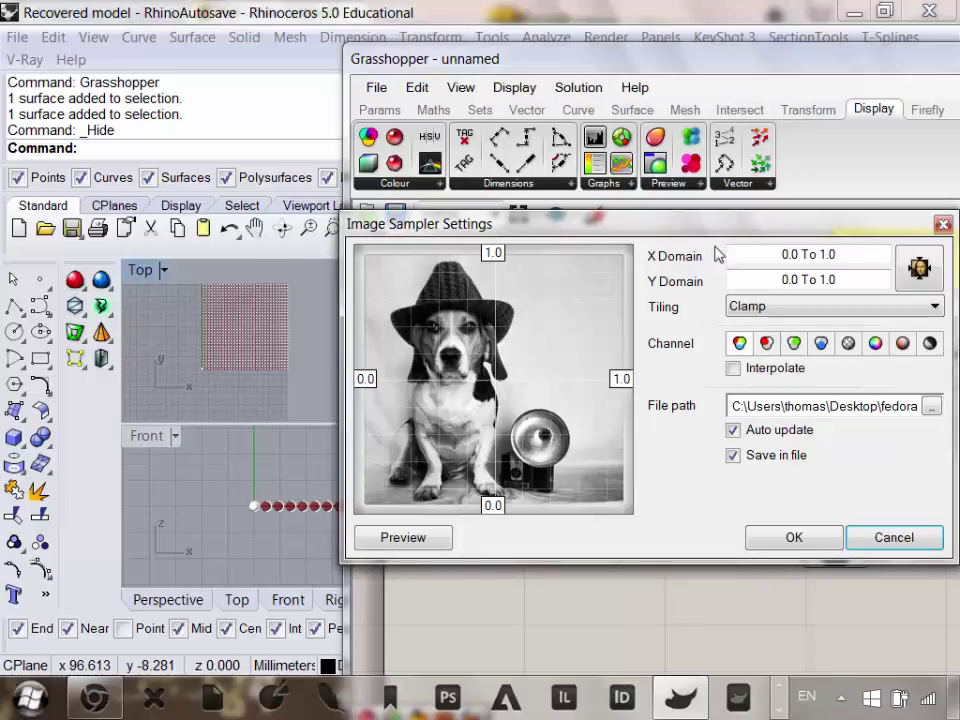
left_click(885, 537)
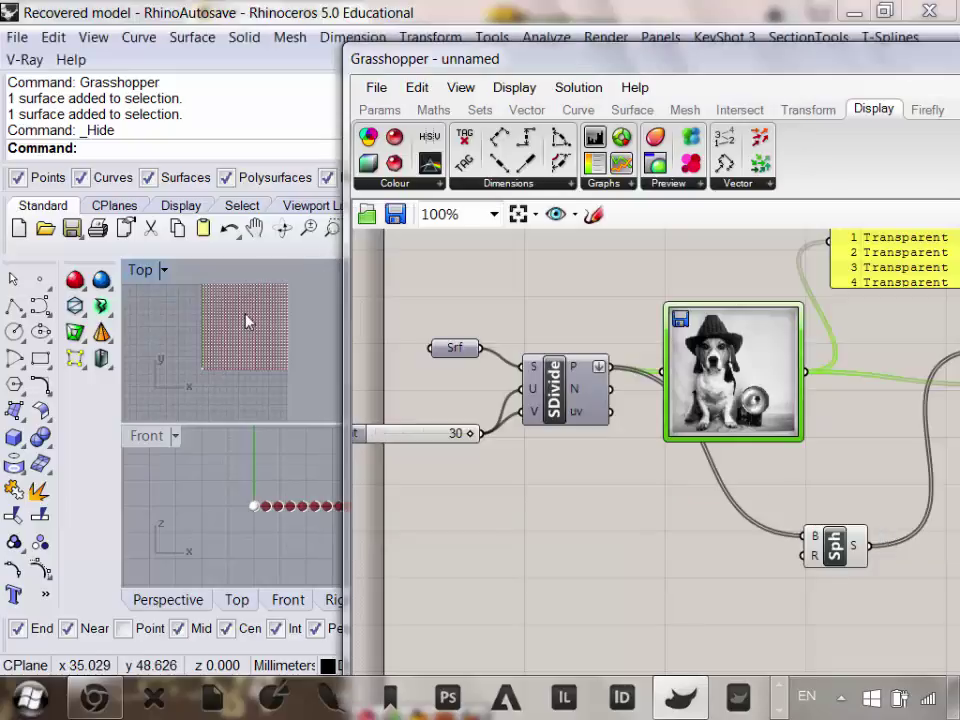
scroll(578, 373, "up", 1)
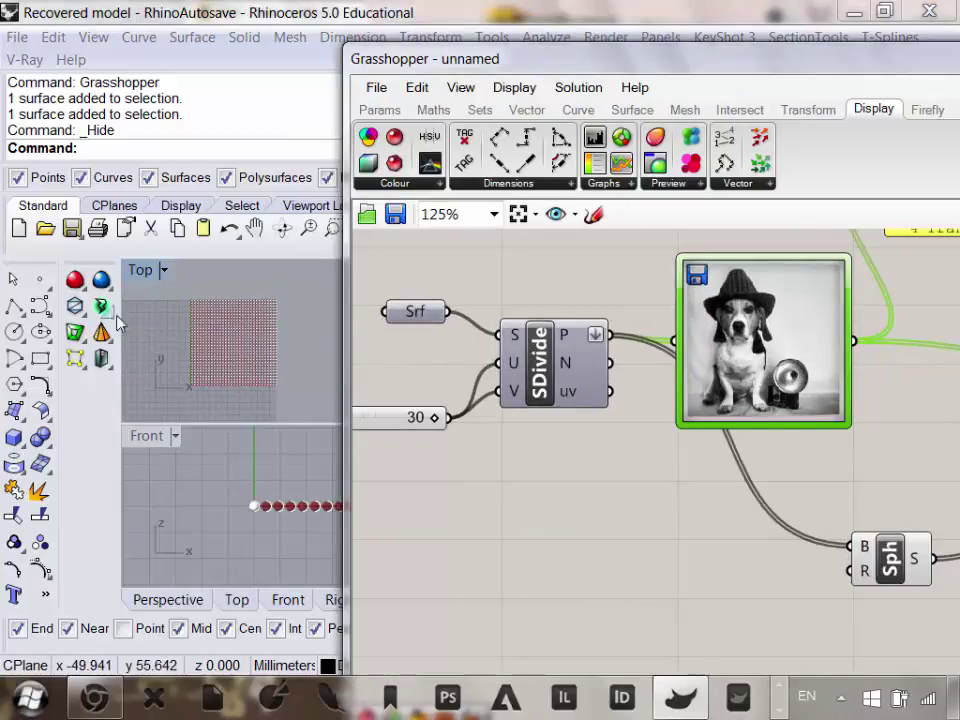
right_click_drag(215, 330, 245, 327)
scroll(244, 326, "up", 4)
scroll(212, 300, "down", 4)
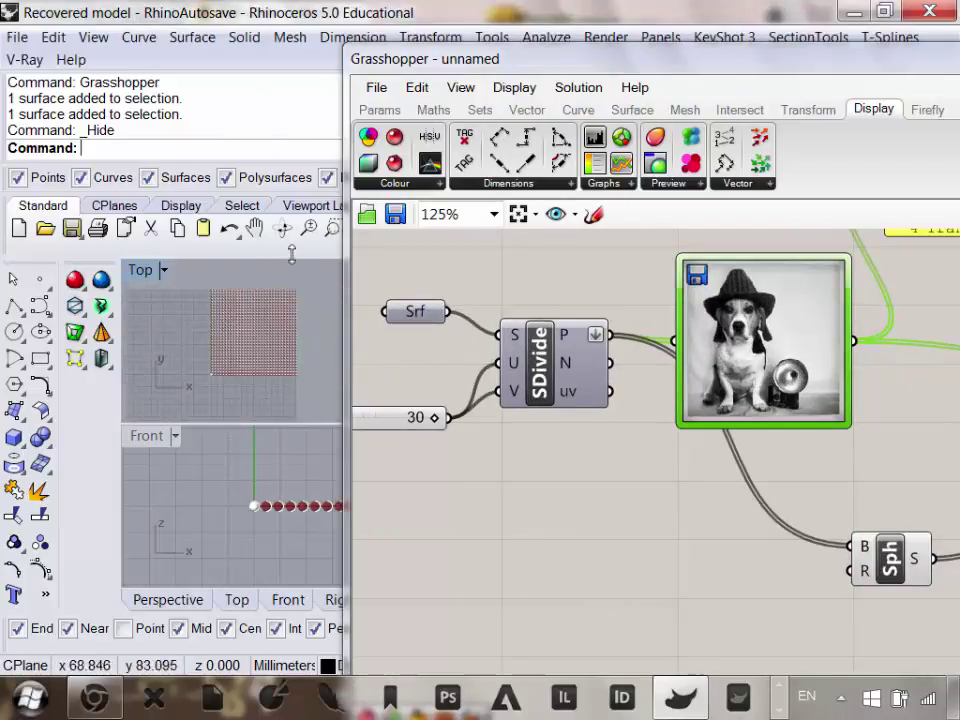
Move the SDivide component lower on the canvas and inspect the values of its Points output.
right_click_drag(590, 405, 506, 390)
mouse_move(480, 321)
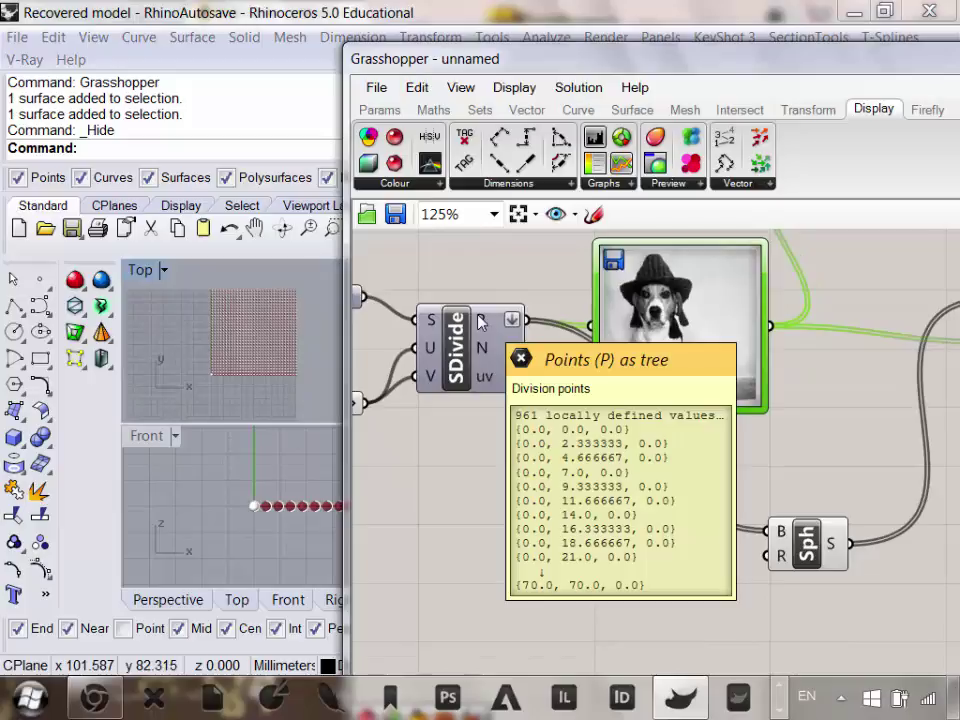
right_click_drag(480, 321, 480, 391)
left_click_drag(520, 458, 520, 570)
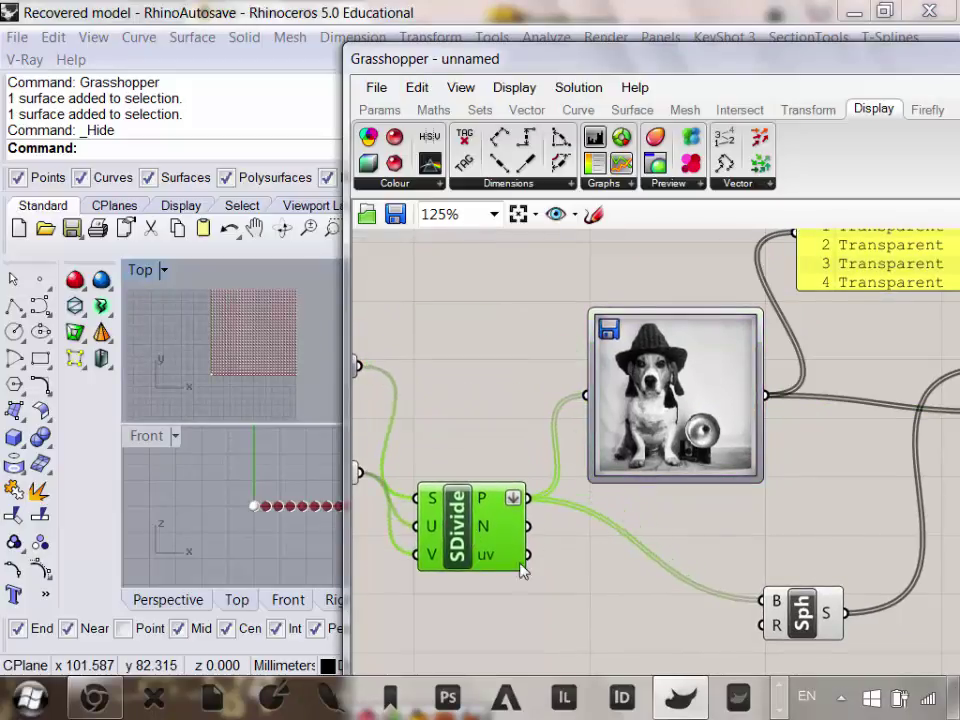
scroll(520, 570, "down", 3)
scroll(462, 428, "up", 2)
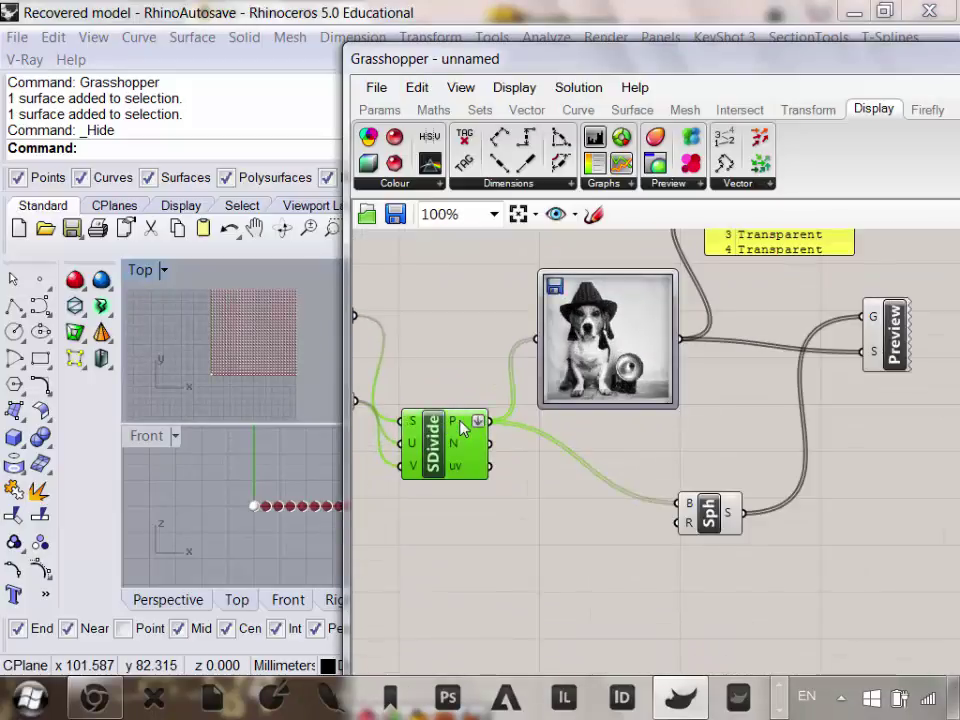
mouse_move(463, 428)
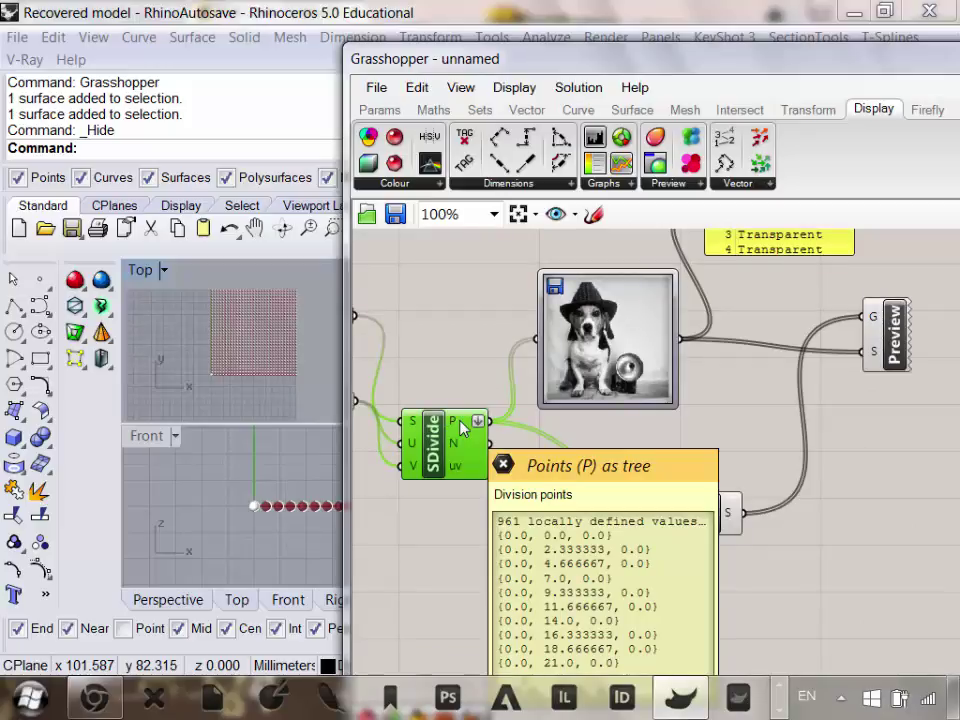
right_click_drag(463, 428, 449, 333)
Add a Panel below the SDivide component and connect SDivide's Points output to it.
scroll(449, 333, "up", 1)
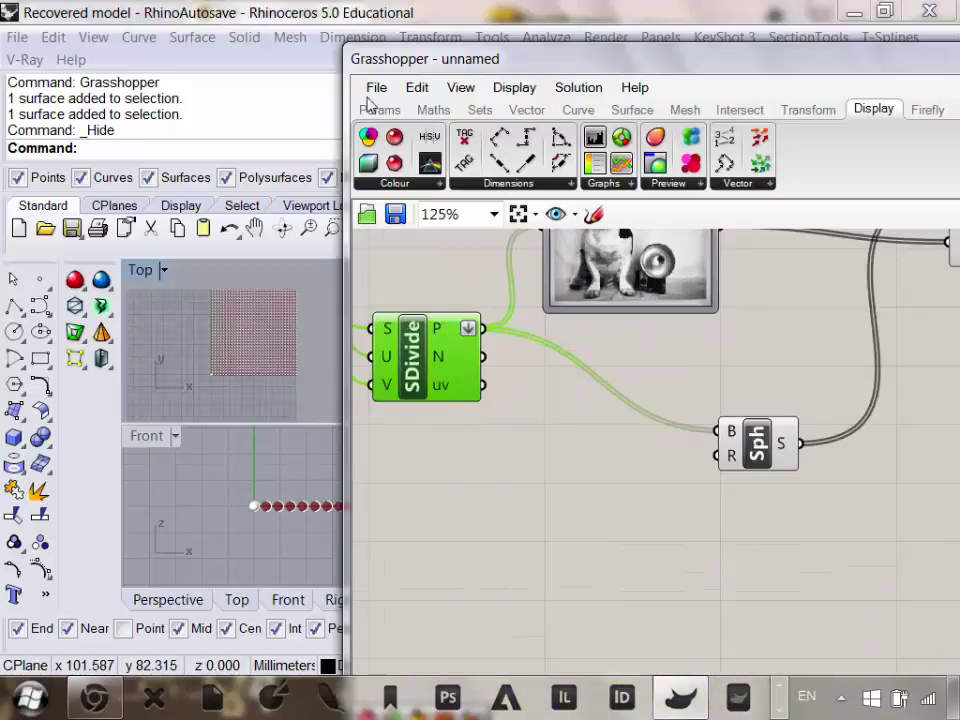
left_click(376, 108)
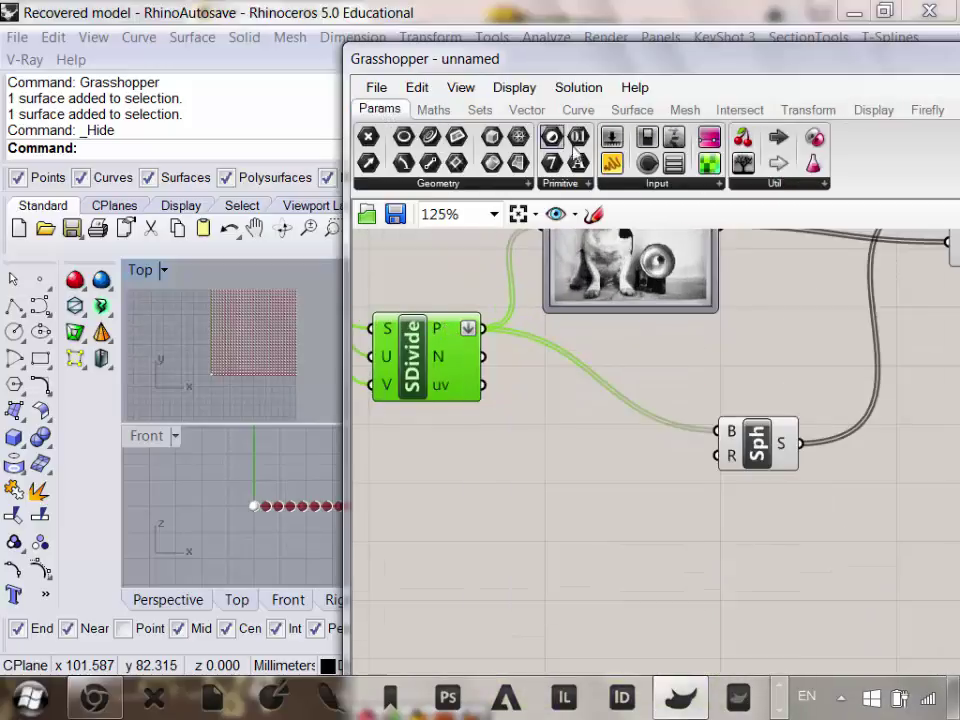
left_click(632, 185)
left_click(793, 214)
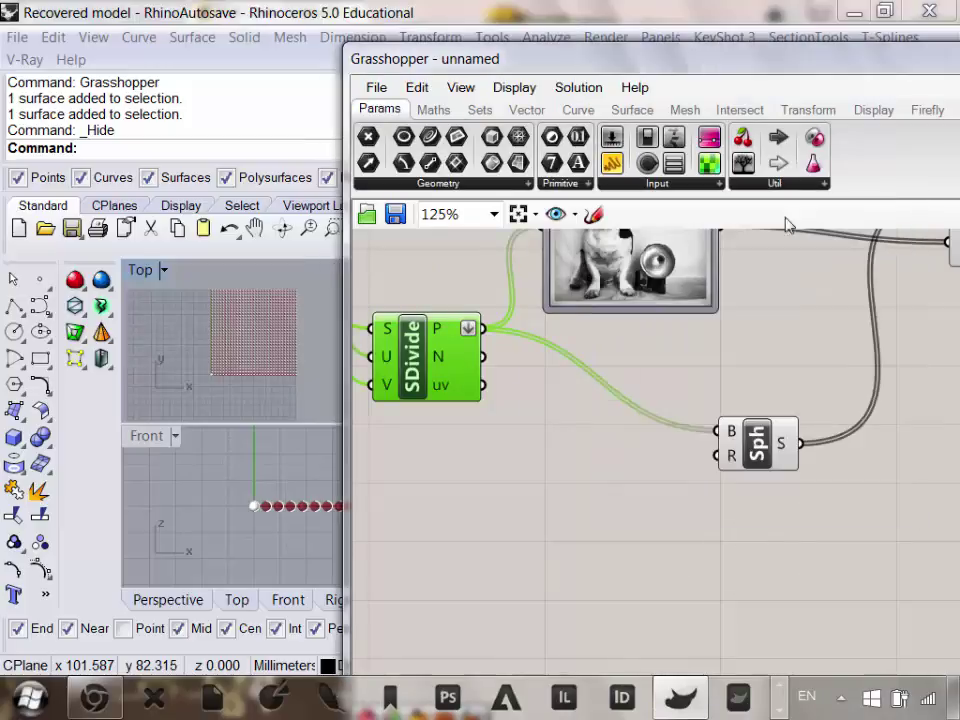
left_click(560, 542)
left_click_drag(482, 328, 484, 549)
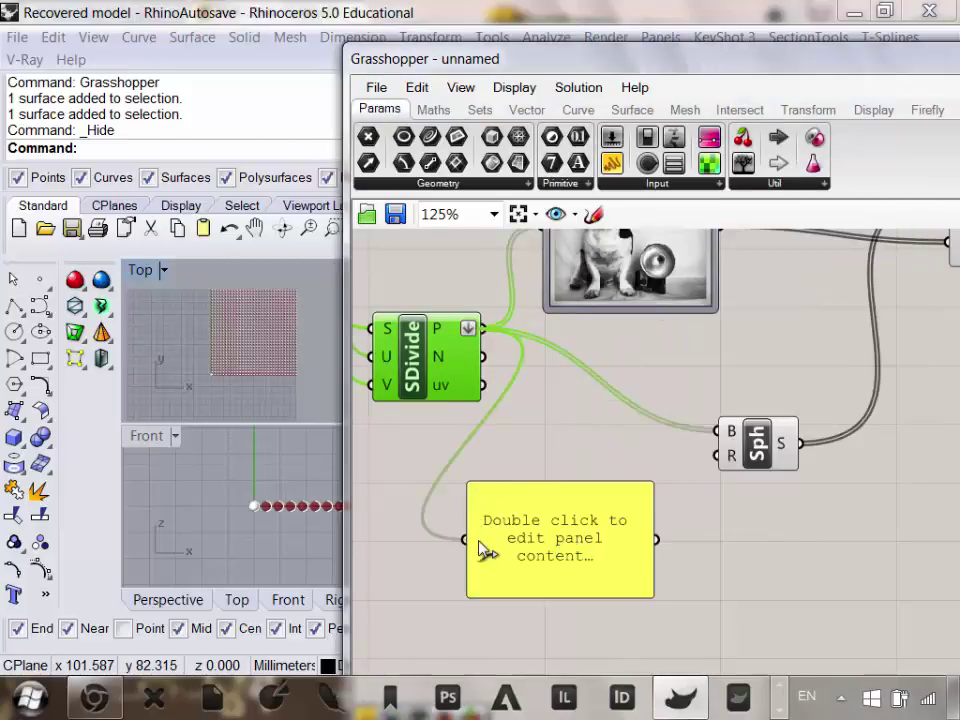
Enlarge the Panel wired to SDivide to read more of the division point coordinates.
right_click_drag(517, 538, 523, 447)
scroll(600, 515, "up", 1)
left_click_drag(602, 499, 615, 621)
left_click_drag(668, 372, 680, 332)
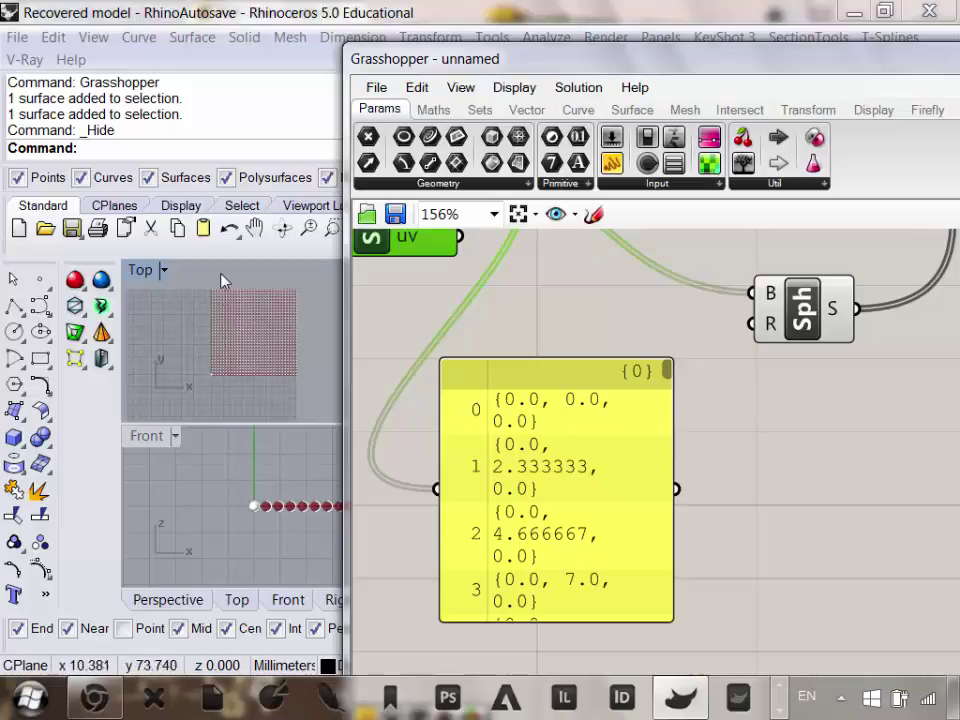
Review the wiring around the Image Sampler and delete the Panel showing SDivide's point coordinates.
scroll(538, 441, "down", 3)
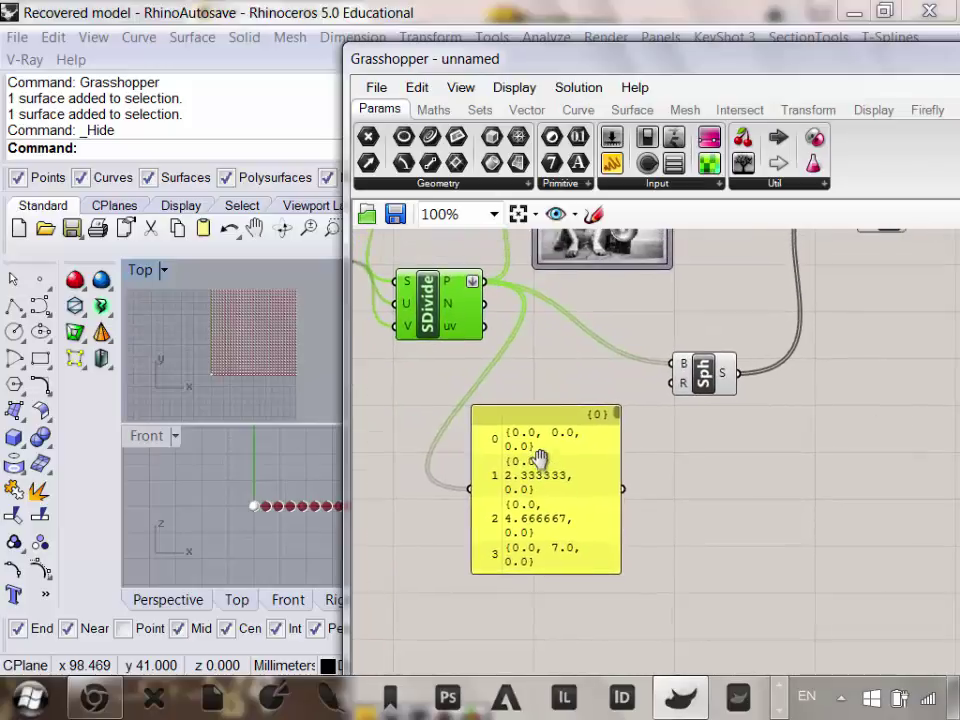
scroll(538, 458, "down", 2)
scroll(561, 311, "up", 2)
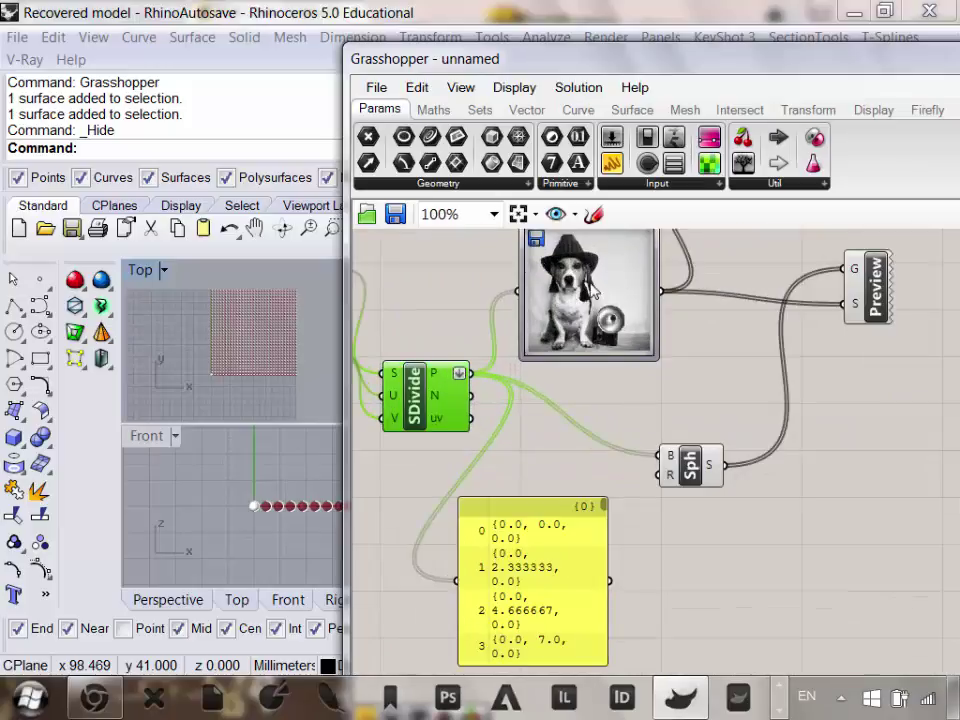
scroll(592, 291, "down", 1)
right_click_drag(613, 383, 553, 347)
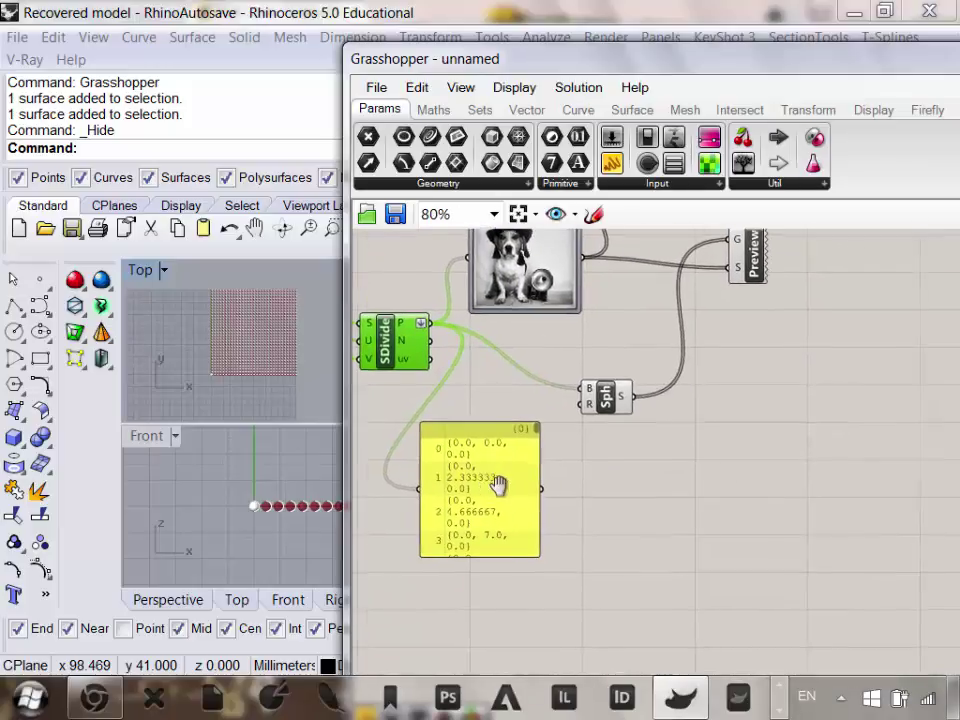
left_click(463, 493)
key("Delete")
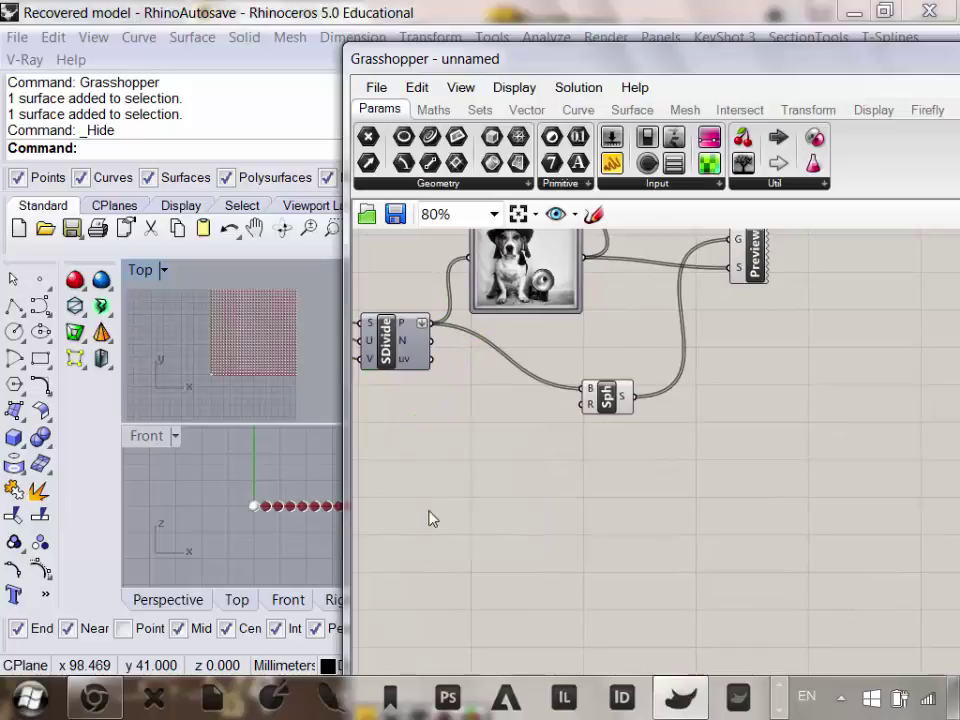
Add a Deconstruct point component below SDivide, feed it SDivide's Points output and position it with free space beside it.
right_click_drag(396, 404, 488, 440)
scroll(488, 440, "up", 1)
right_click_drag(586, 424, 531, 448)
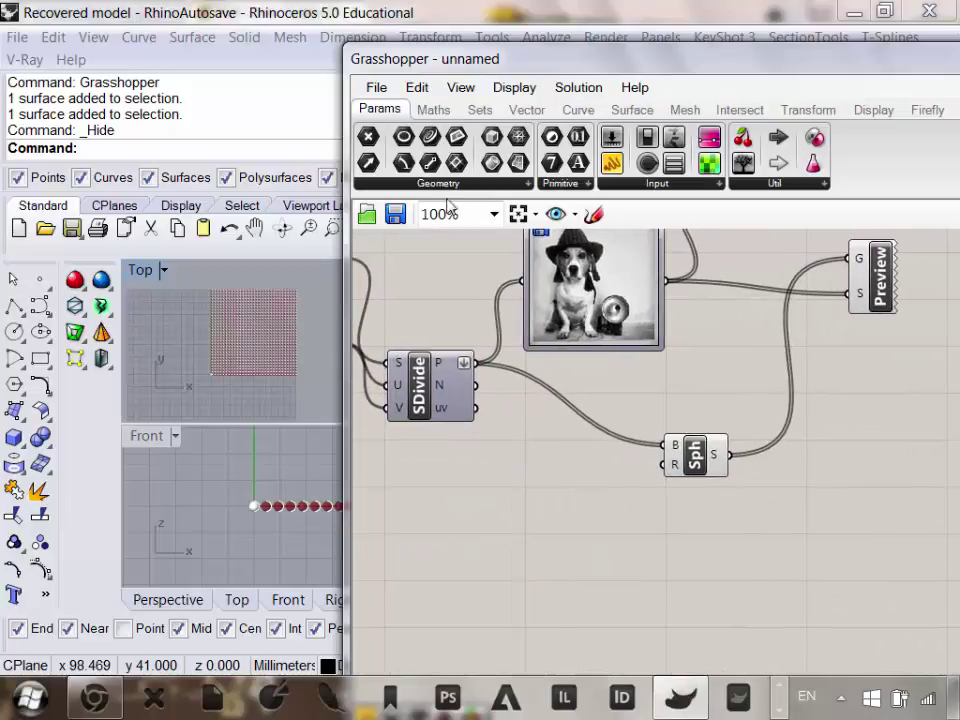
left_click(535, 109)
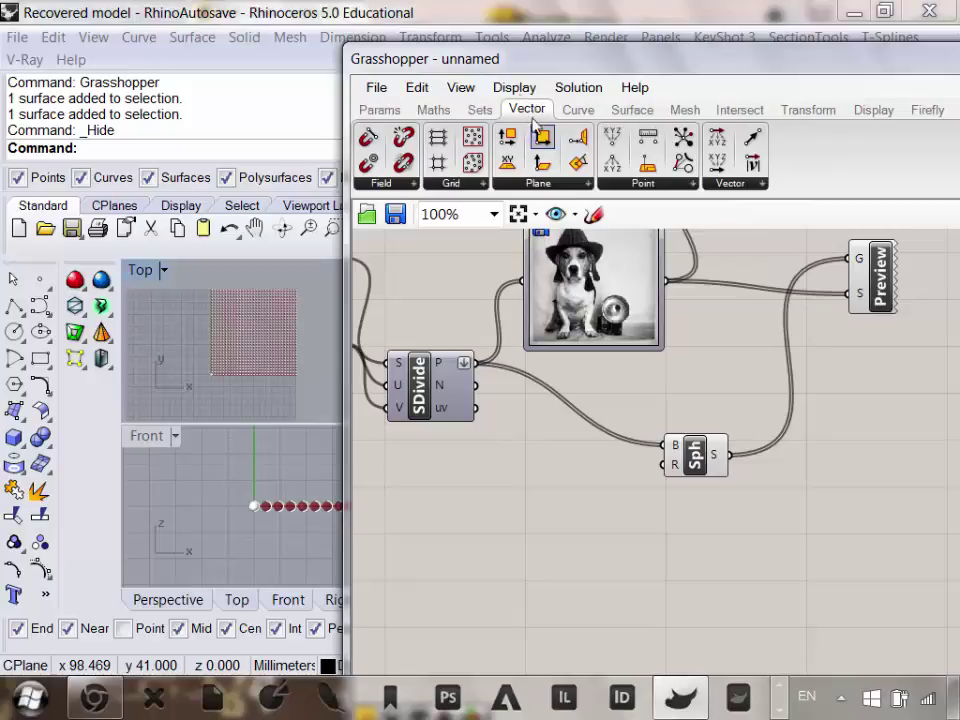
left_click(662, 188)
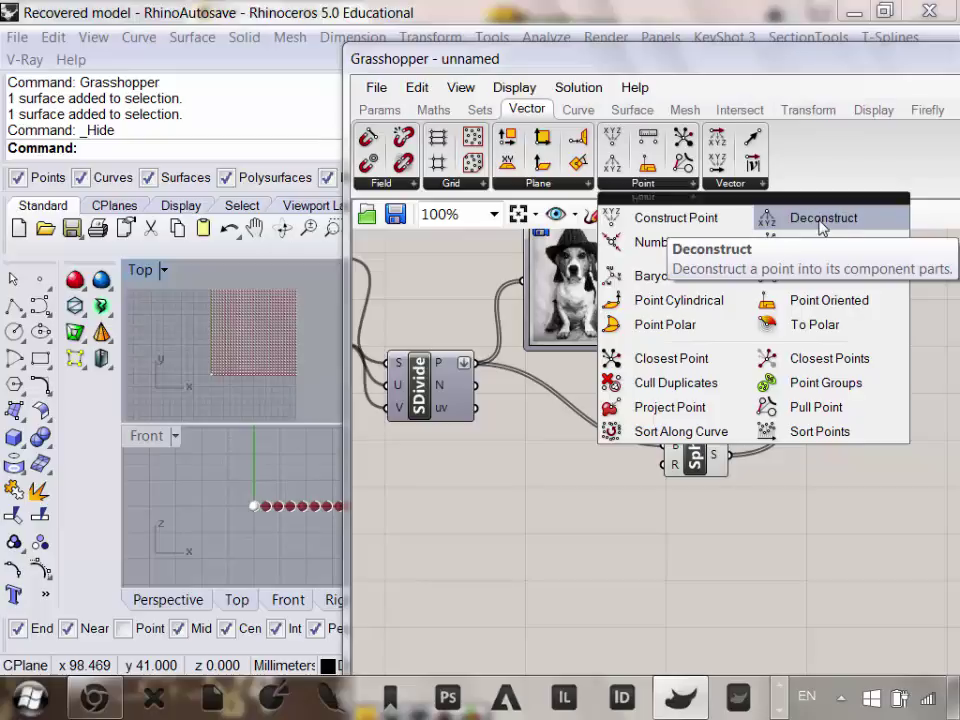
left_click_drag(826, 227, 530, 572)
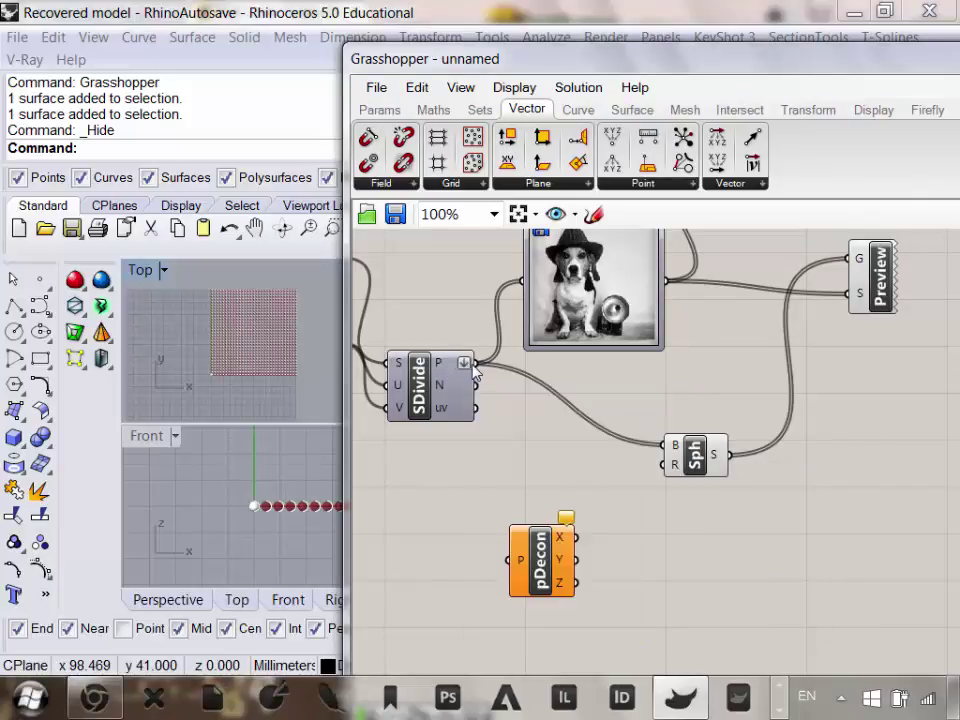
left_click_drag(443, 368, 510, 561)
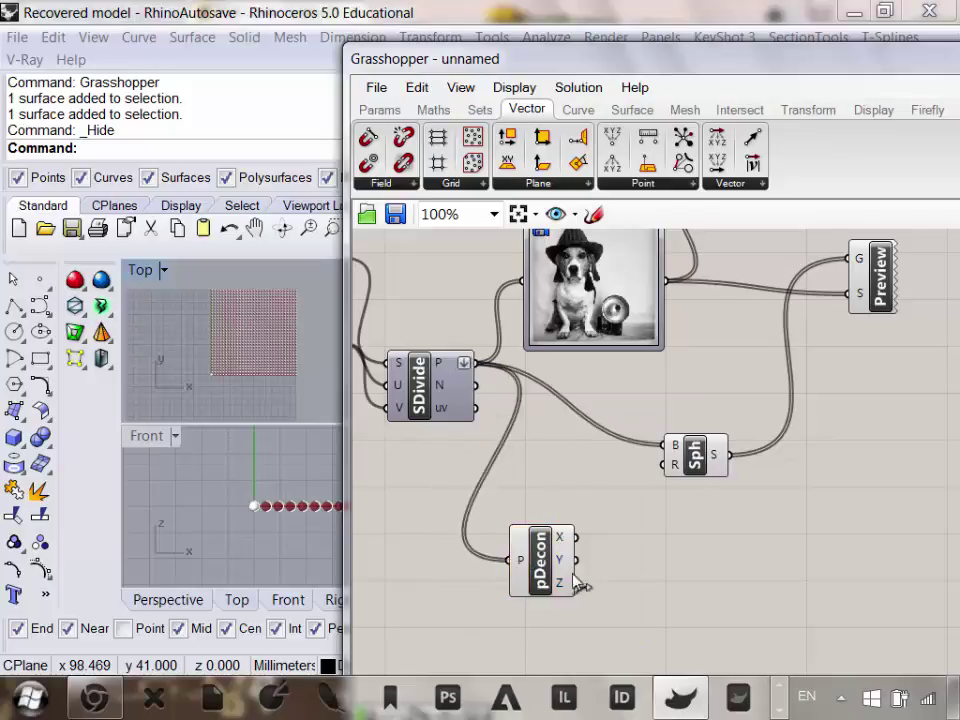
right_click_drag(562, 560, 530, 470)
left_click_drag(530, 470, 473, 513)
Add a Panel beside the Deconstruct point component, connect the X component output to it and enlarge it to read the values.
left_click(380, 109)
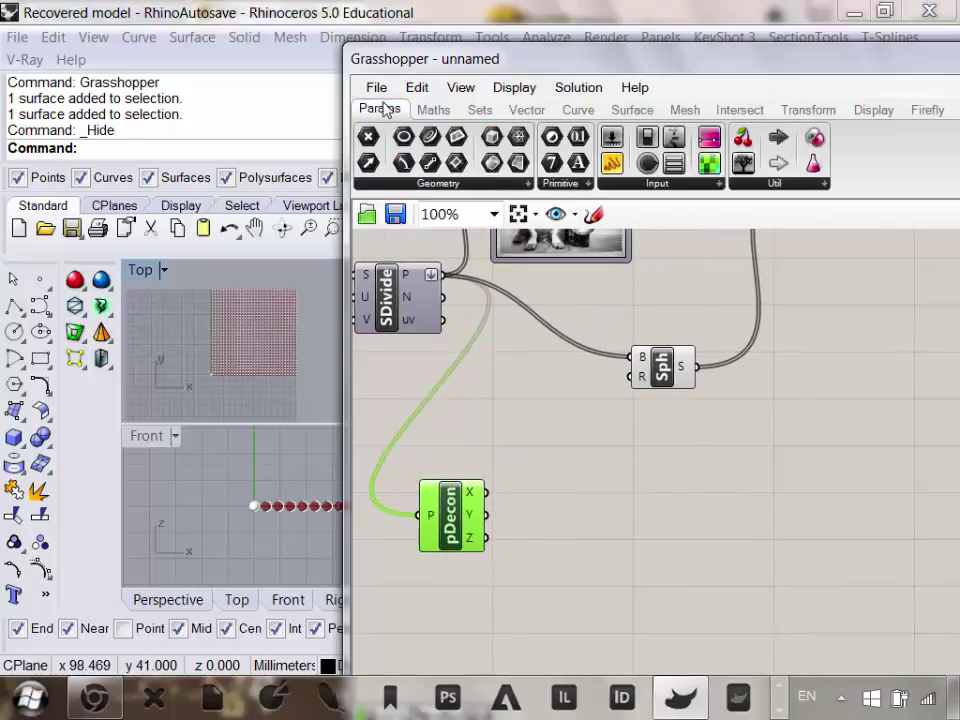
left_click_drag(612, 163, 583, 424)
scroll(492, 491, "up", 1)
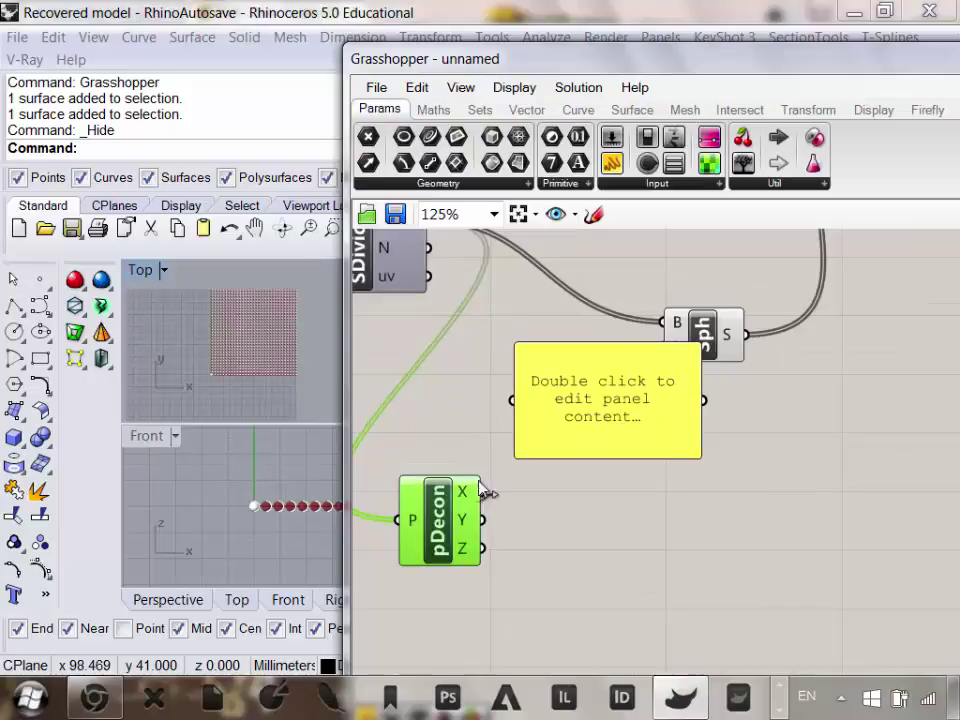
left_click_drag(484, 491, 566, 442)
left_click_drag(703, 364, 700, 432)
left_click_drag(608, 458, 620, 655)
left_click_drag(700, 588, 698, 370)
left_click_drag(587, 544, 617, 516)
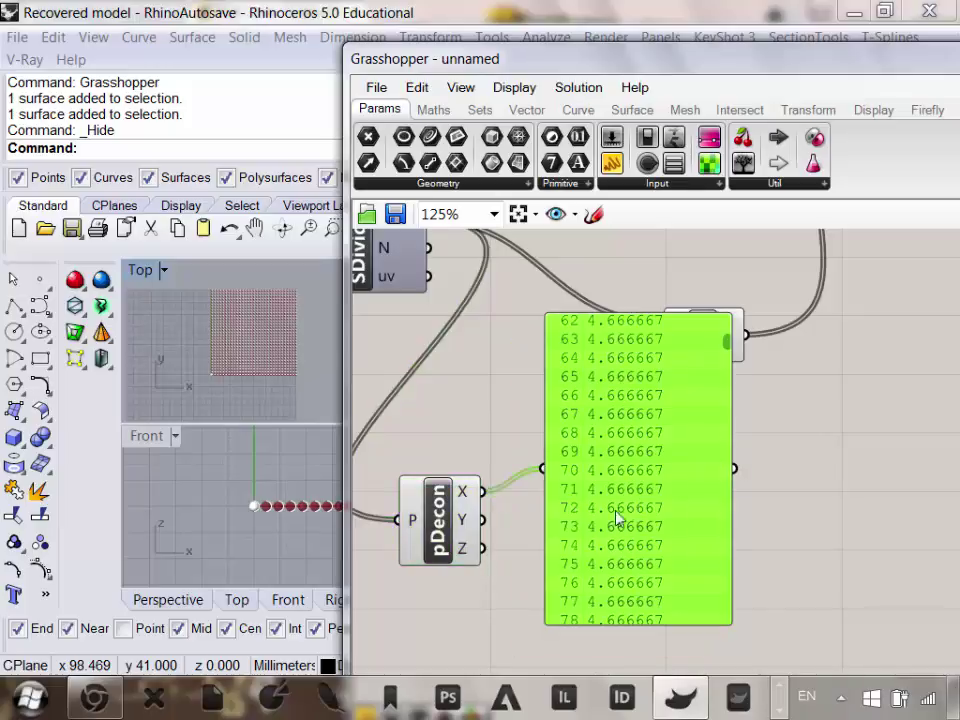
Feed the Panel with the Y and then the Z component output, check each list and compare it with the Front view.
left_click_drag(482, 520, 543, 469, "shift")
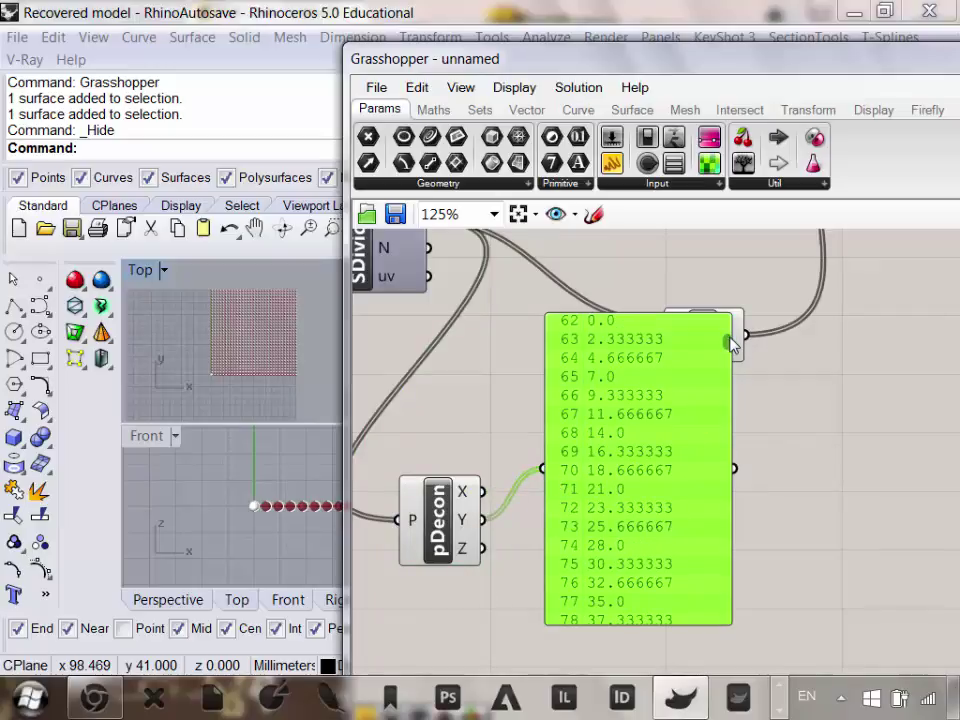
left_click_drag(731, 345, 731, 446)
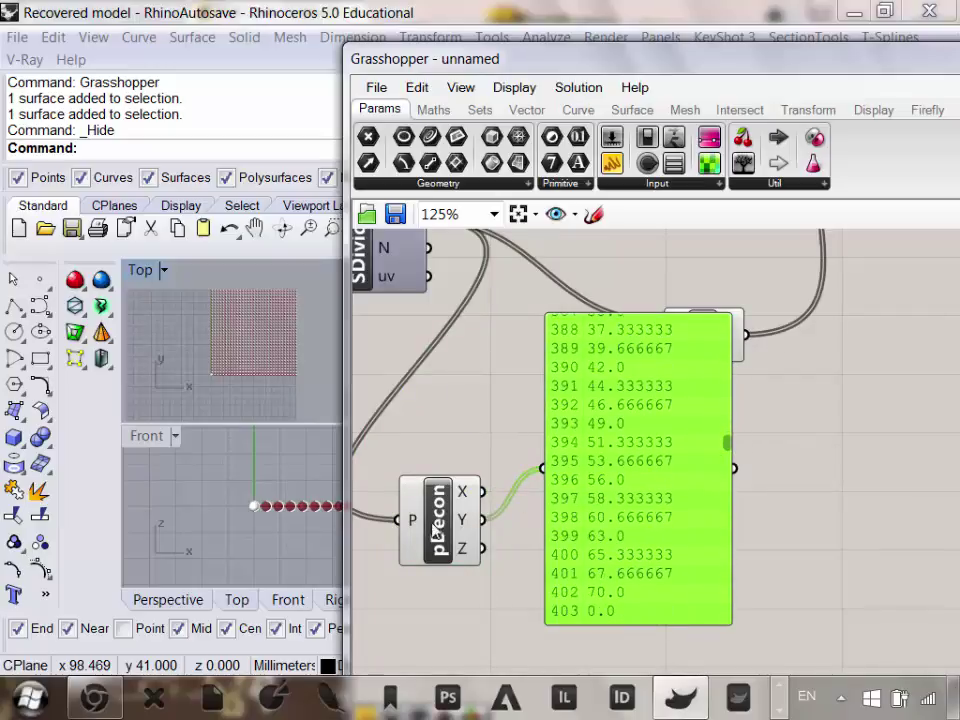
left_click_drag(482, 548, 543, 469)
left_click_drag(725, 450, 596, 606)
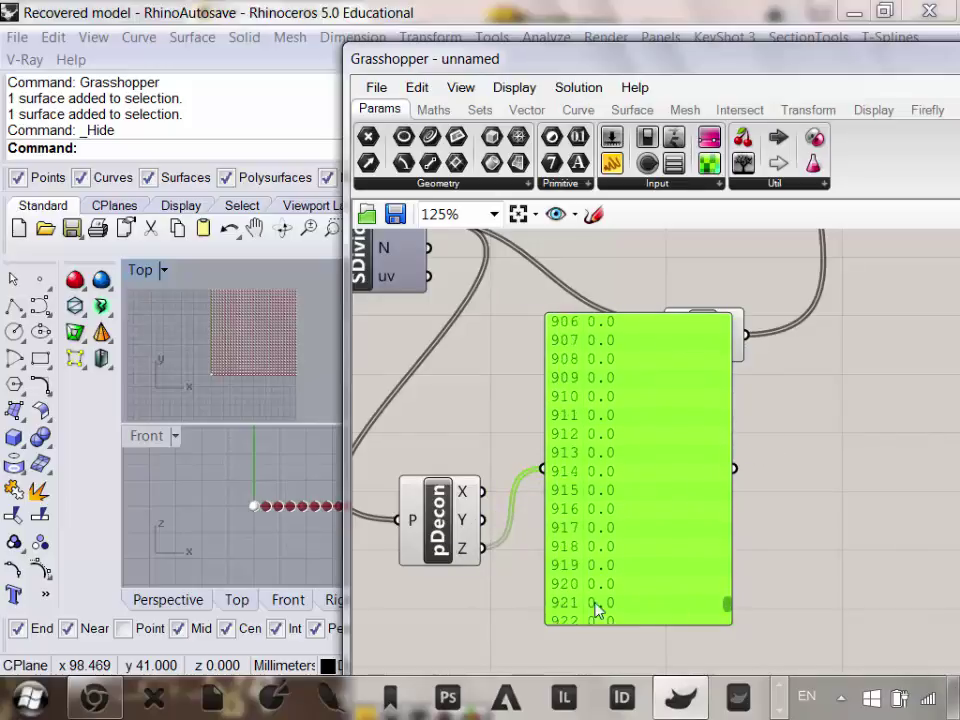
right_click_drag(240, 523, 188, 518)
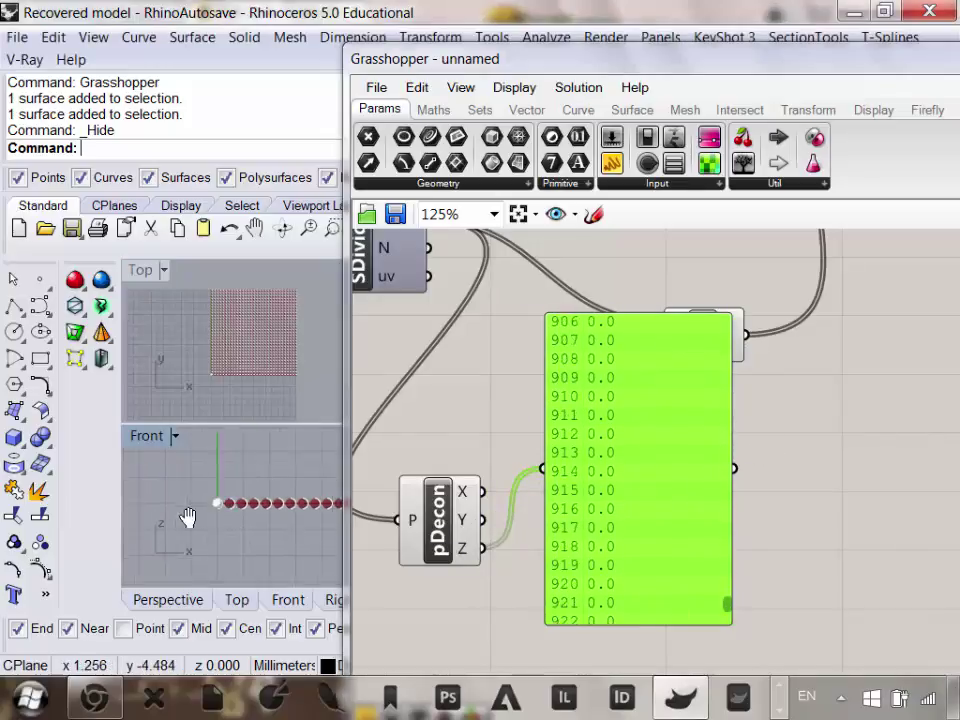
scroll(205, 515, "down", 8)
scroll(302, 511, "down", 3)
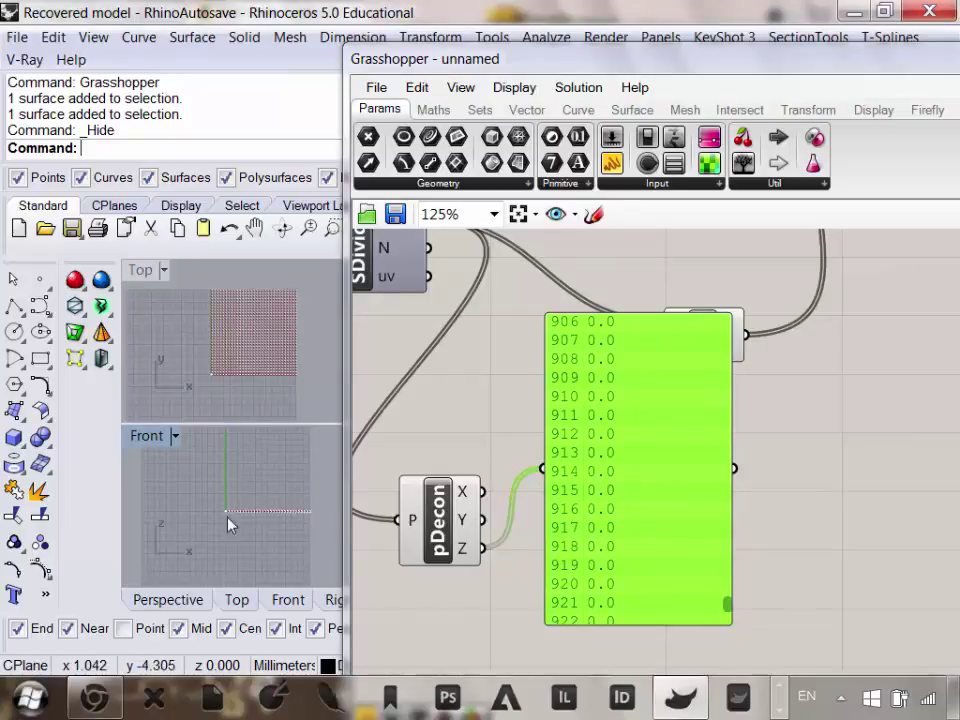
Delete the Panel connected to the Deconstruct point component's Z output.
right_click_drag(608, 530, 525, 516)
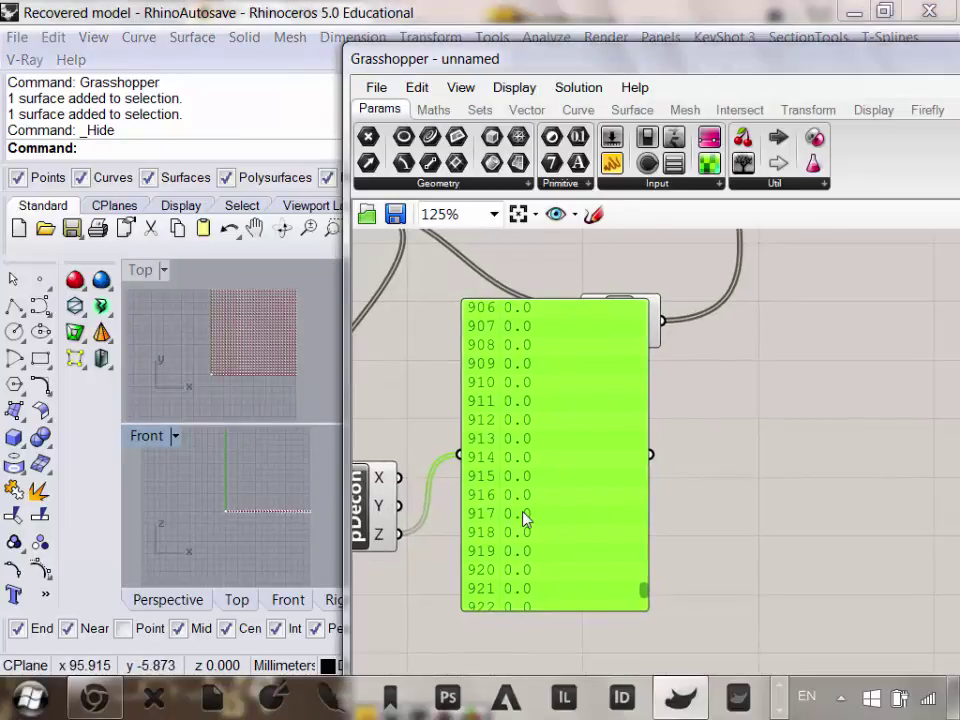
key("Delete")
scroll(519, 448, "down", 3)
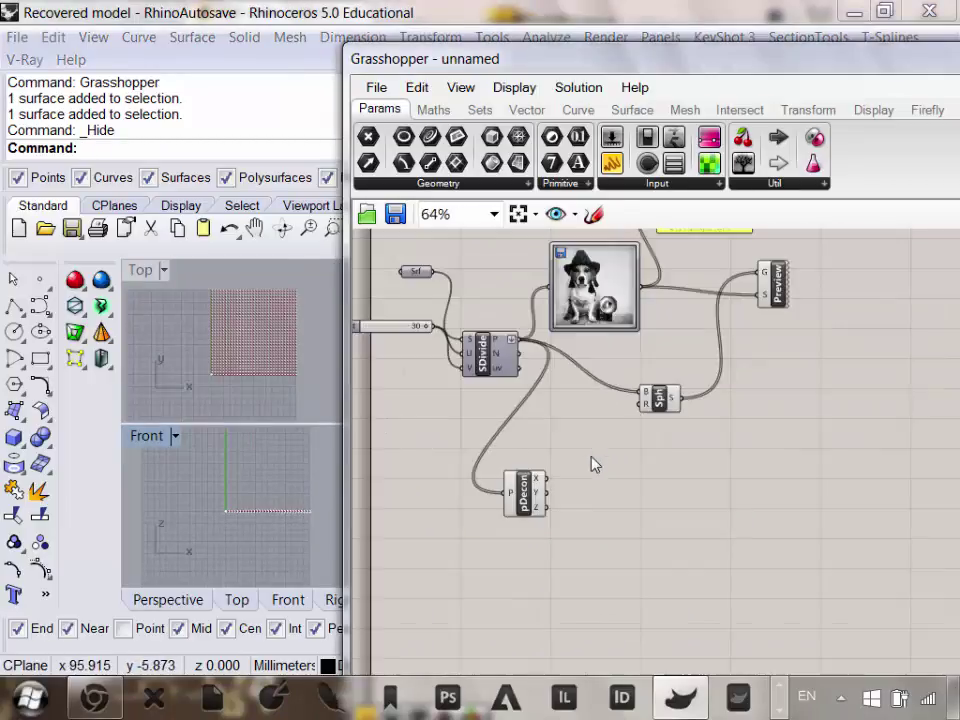
scroll(594, 461, "up", 1)
right_click_drag(574, 439, 527, 453)
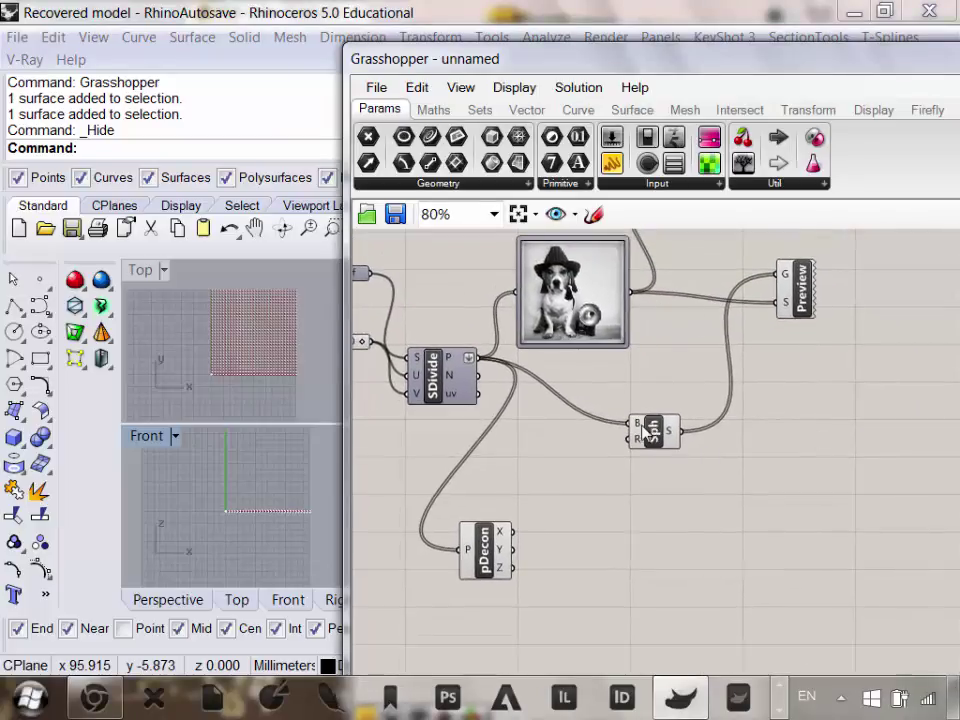
right_click_drag(632, 424, 561, 435)
right_click_drag(508, 467, 534, 473)
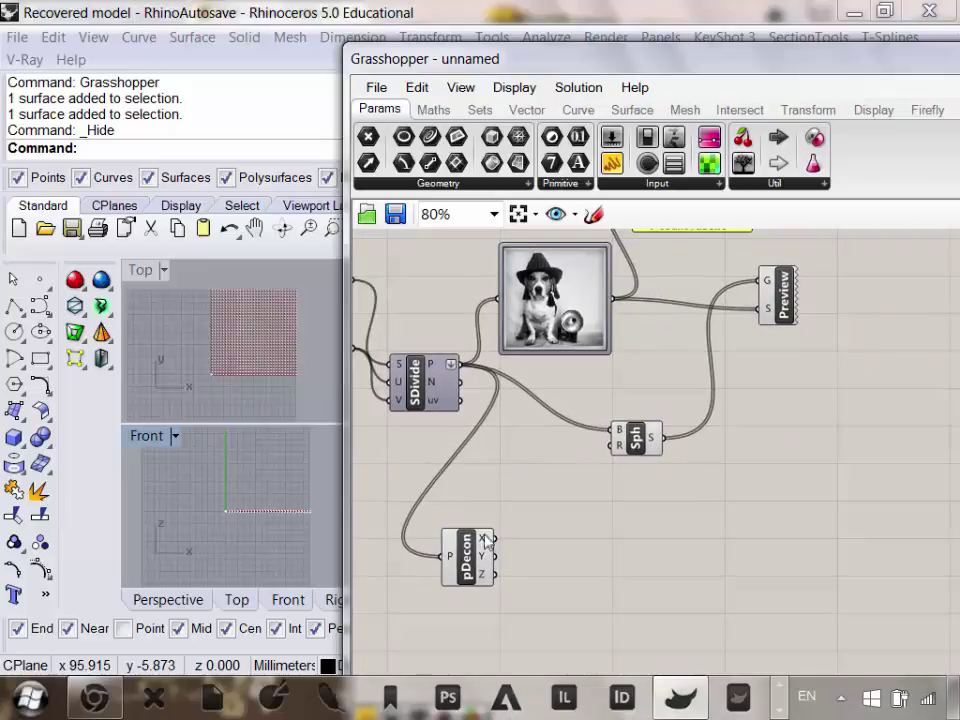
Move the Deconstruct point component closer to SDivide, check its X output values and bring up the maths components.
left_click_drag(485, 541, 478, 505)
scroll(478, 505, "up", 1)
right_click_drag(478, 505, 432, 500)
mouse_move(435, 500)
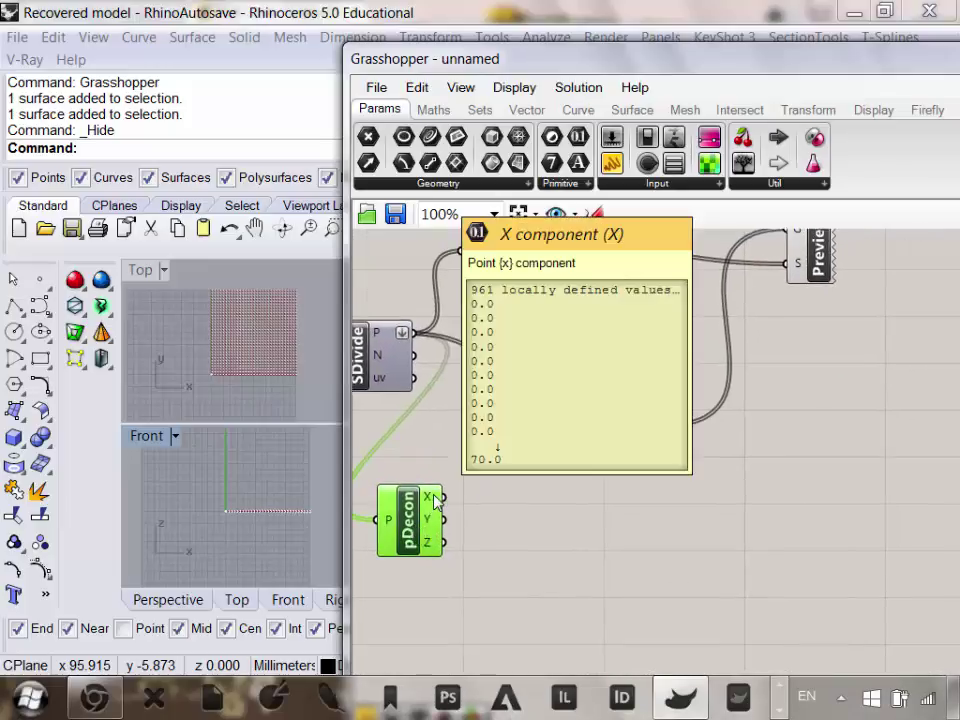
left_click(433, 112)
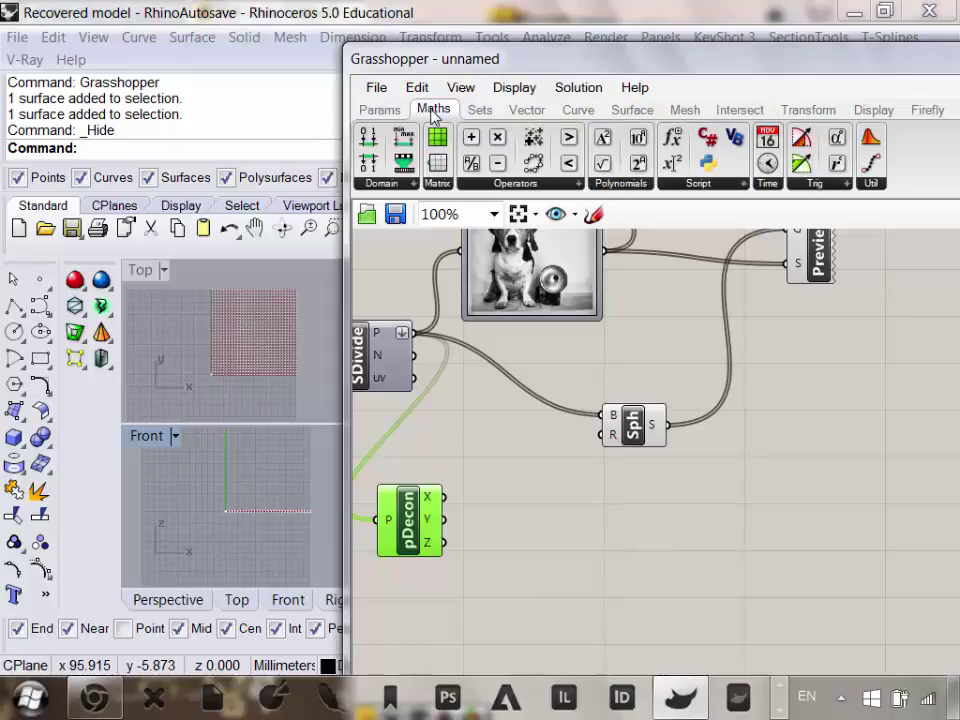
Add a Bounds component beside the point deconstruct component and feed it the X output.
left_click(400, 186)
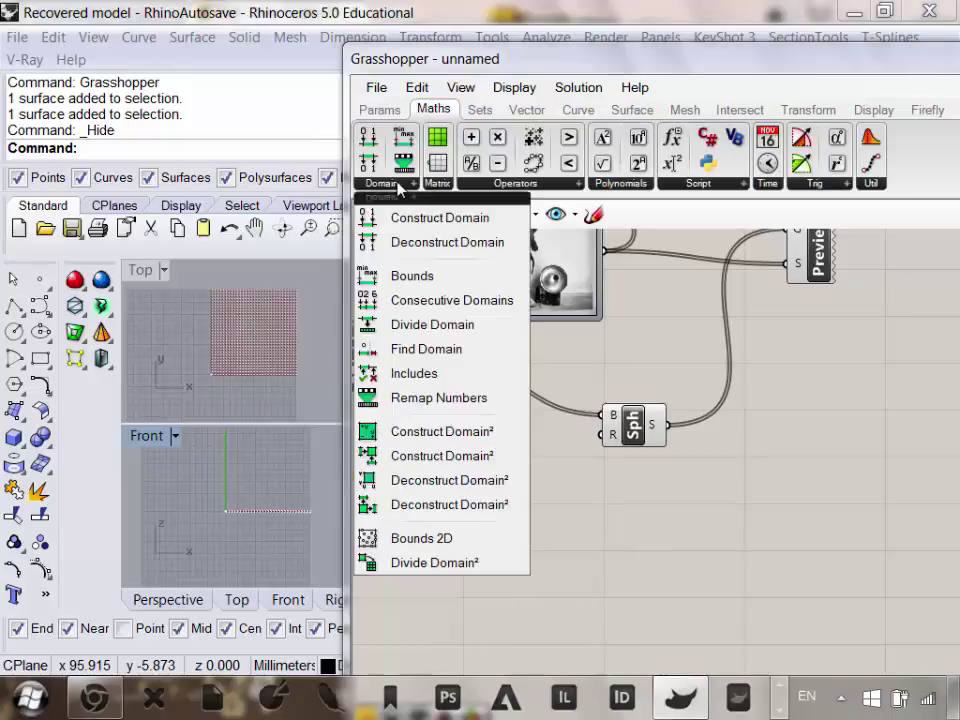
left_click(412, 276)
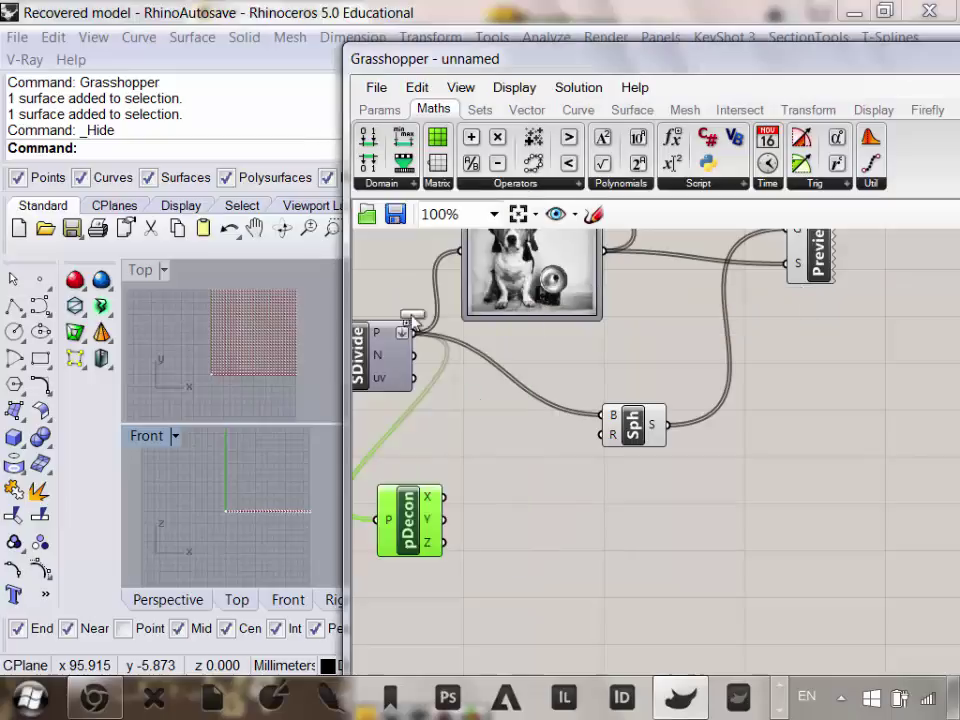
left_click(499, 465)
scroll(470, 512, "up", 5)
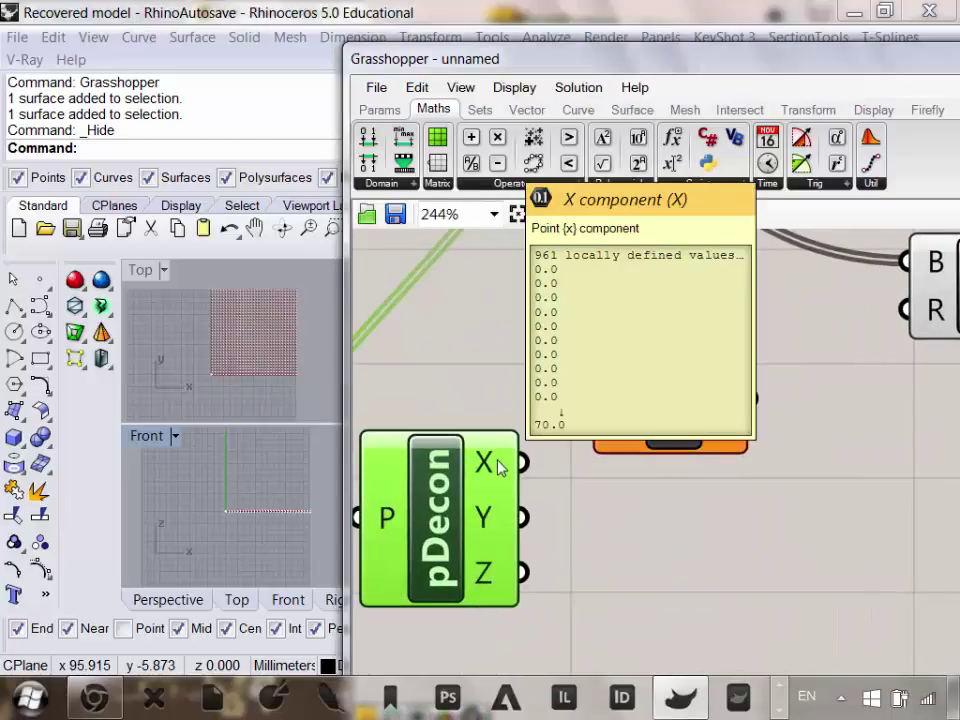
scroll(500, 464, "down", 3)
scroll(518, 482, "up", 2)
left_click_drag(513, 455, 566, 404)
mouse_move(672, 416)
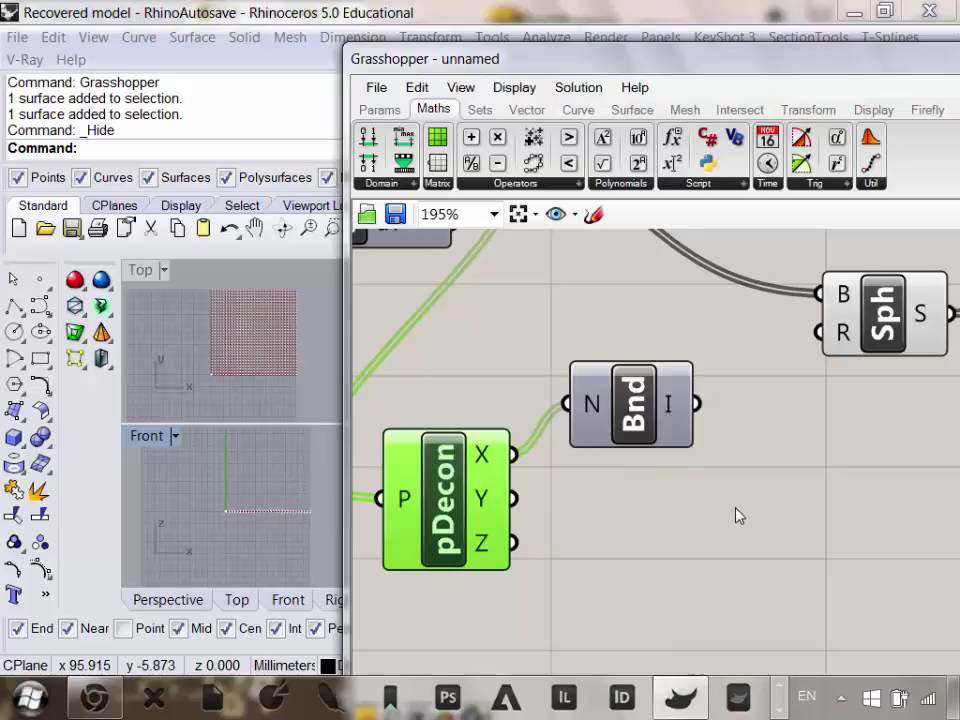
Duplicate the Bounds component below the first one and feed the copy from the Y output of the point deconstruct component.
right_click_drag(797, 514, 806, 482)
left_click(651, 333)
left_click_drag(651, 333, 658, 450)
left_click_drag(522, 466, 602, 458)
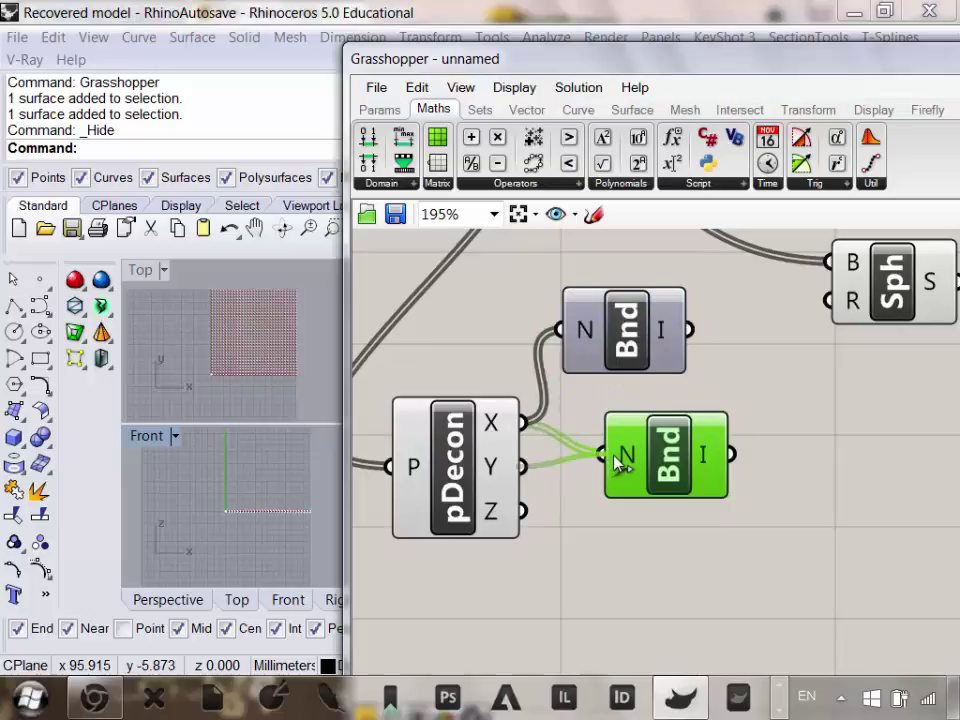
left_click_drag(700, 462, 652, 450)
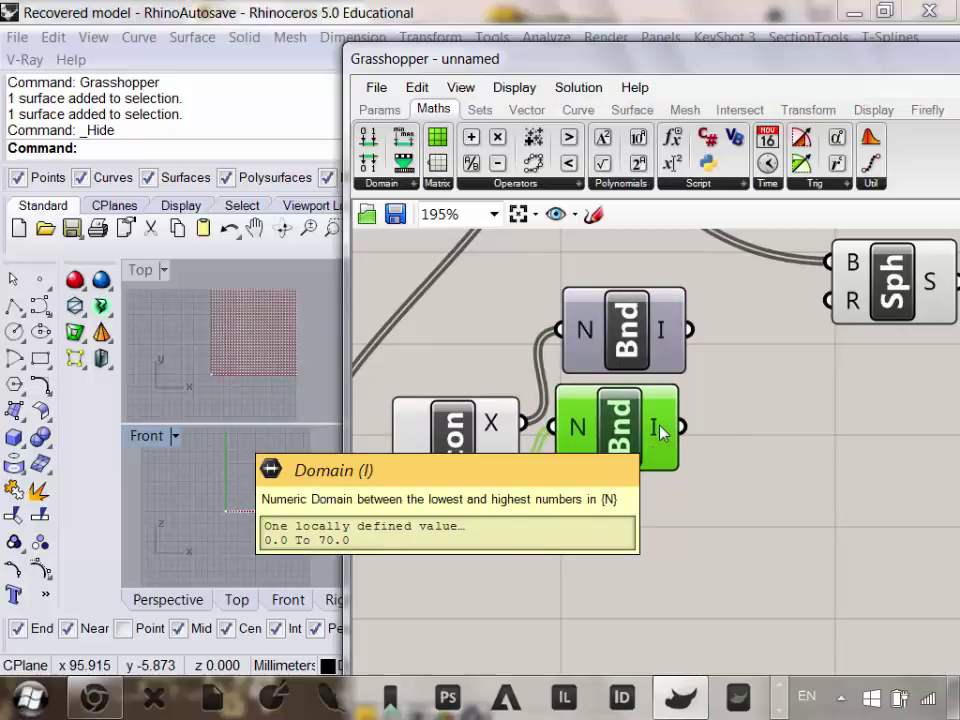
left_click(851, 579)
Set both the X and Y domains of the Image Sampler to 0.0 To 70 and apply the settings.
scroll(739, 514, "down", 4)
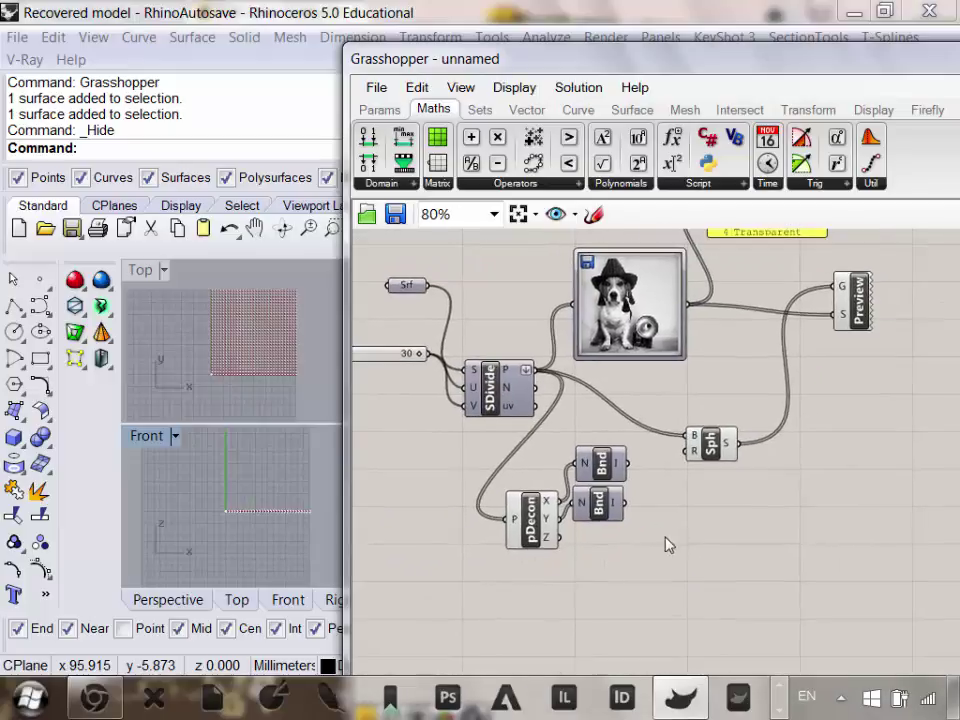
scroll(666, 546, "up", 2)
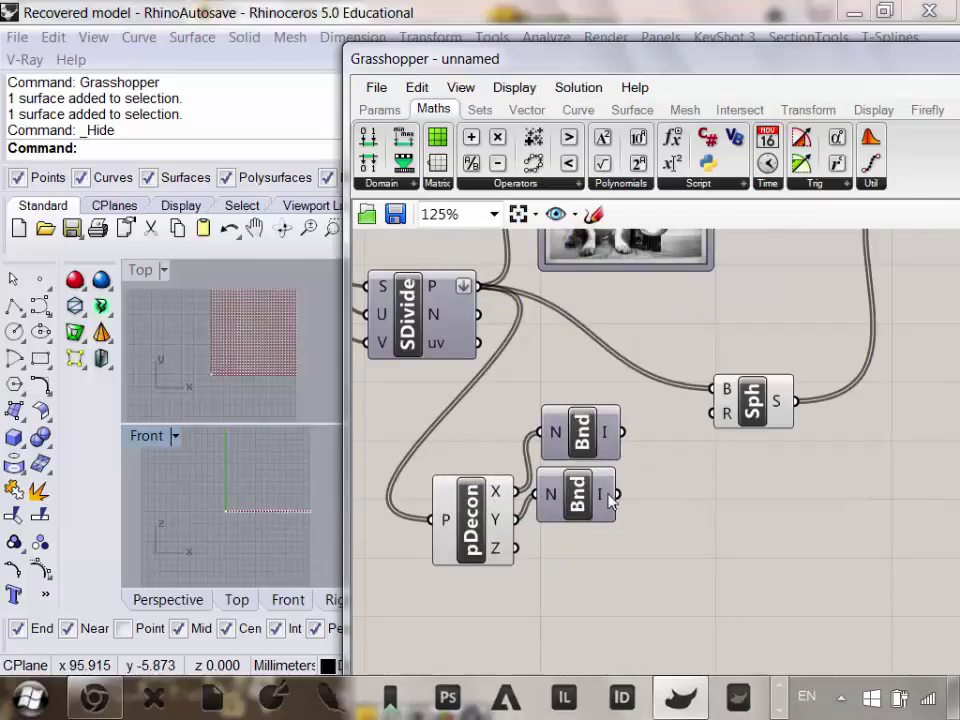
scroll(638, 467, "down", 4)
scroll(638, 467, "down", 1)
scroll(617, 377, "up", 5)
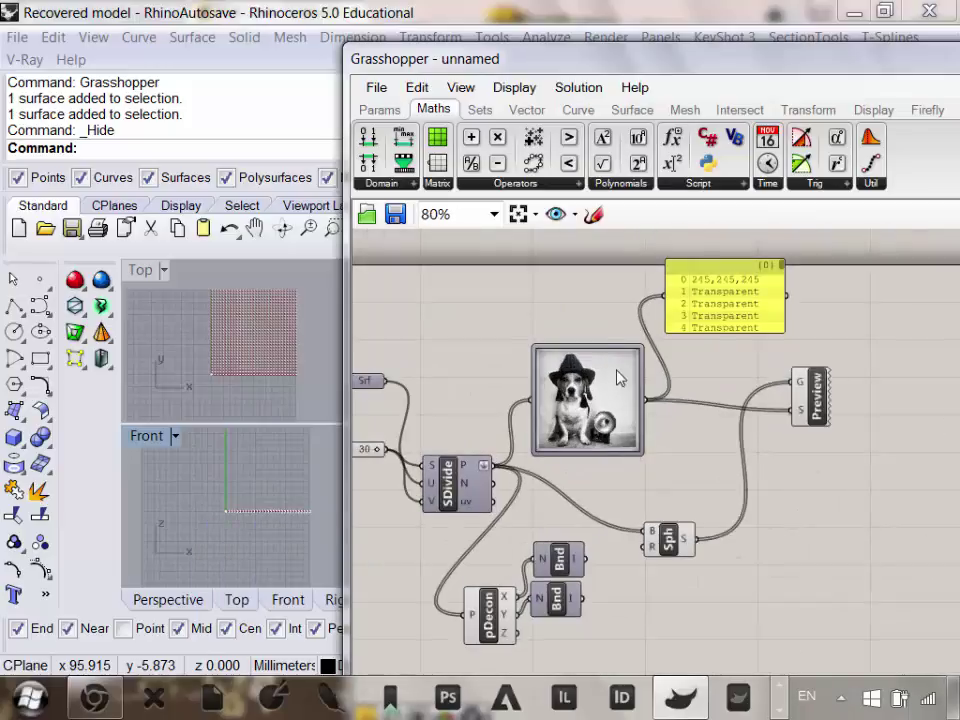
right_click_drag(753, 478, 725, 455)
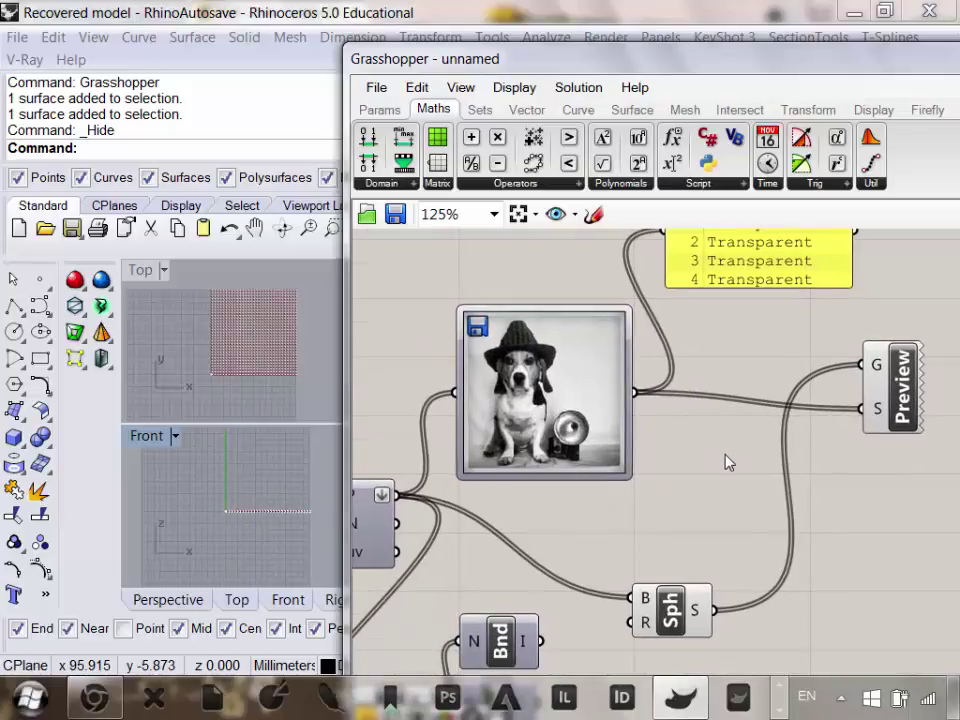
double_click(565, 395)
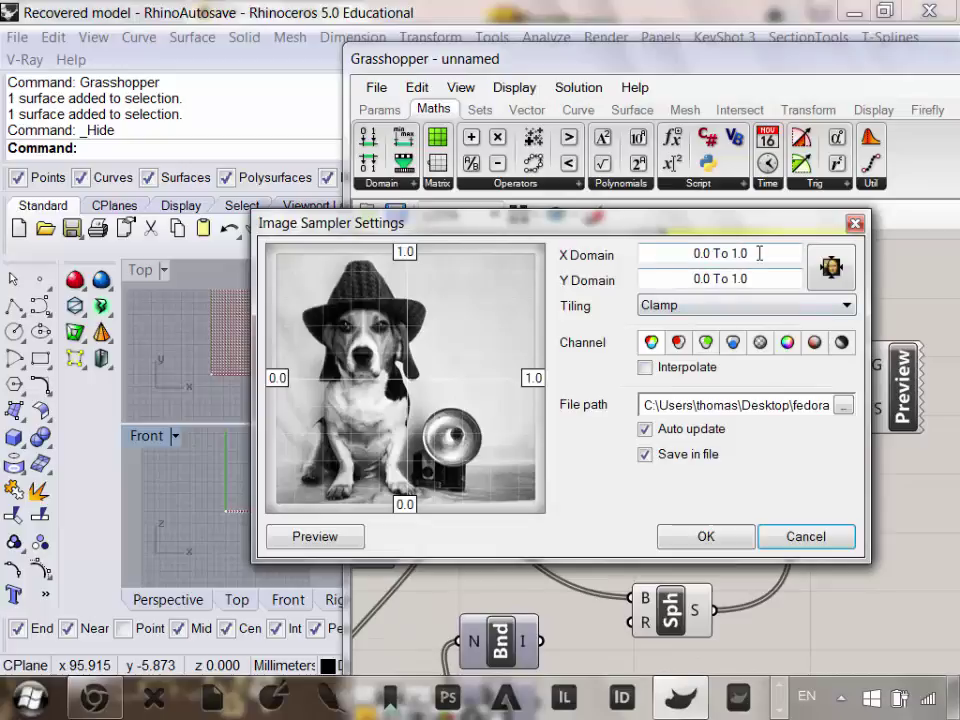
left_click(745, 253)
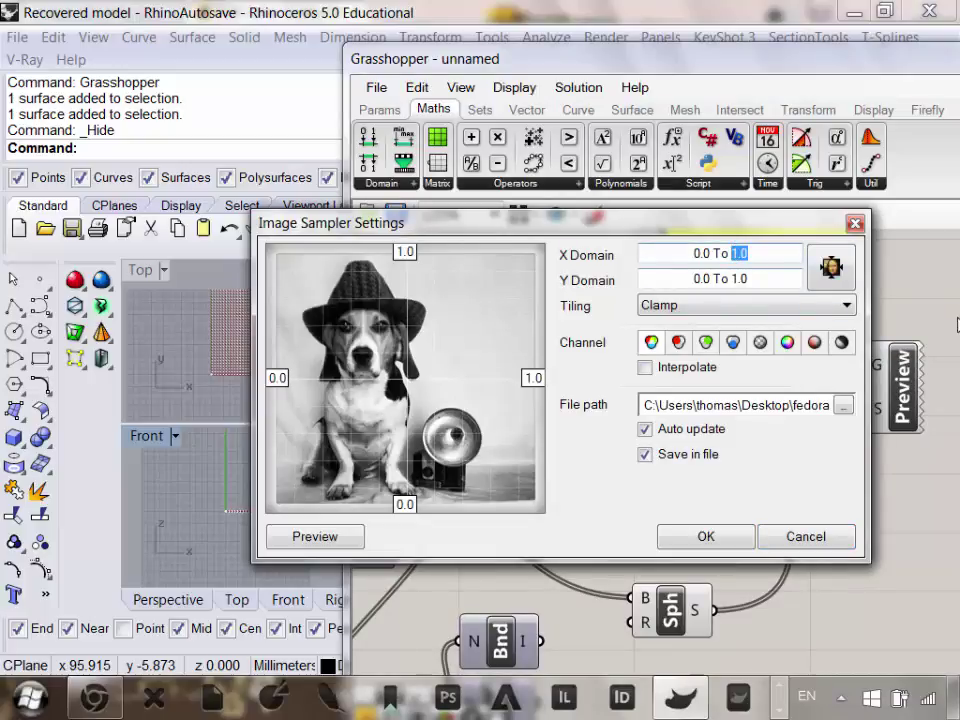
type("70")
left_click_drag(757, 278, 738, 279)
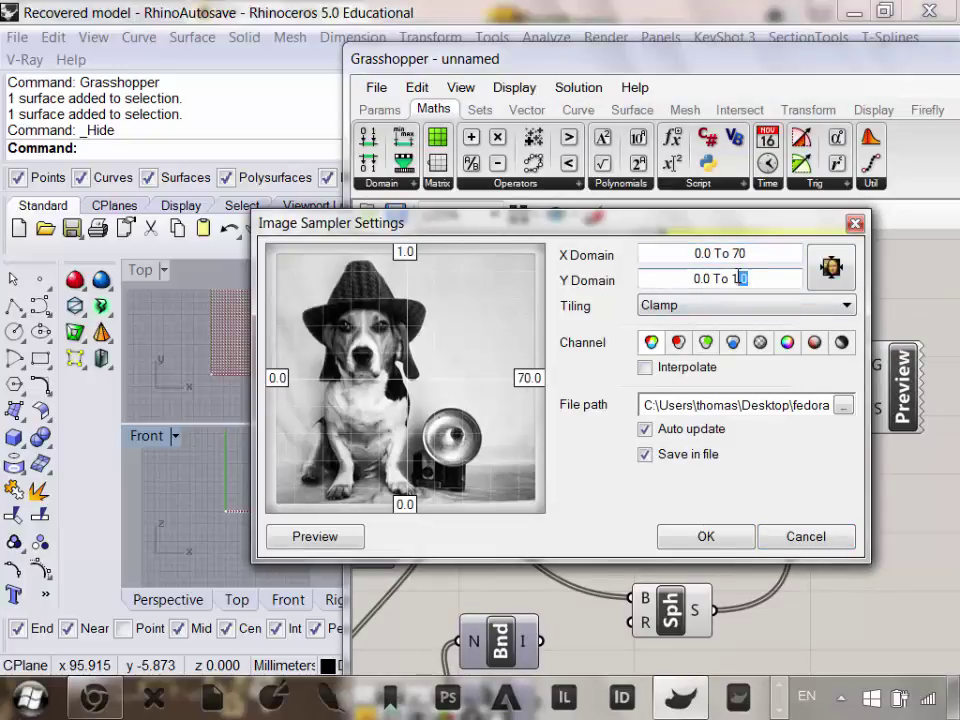
type("70")
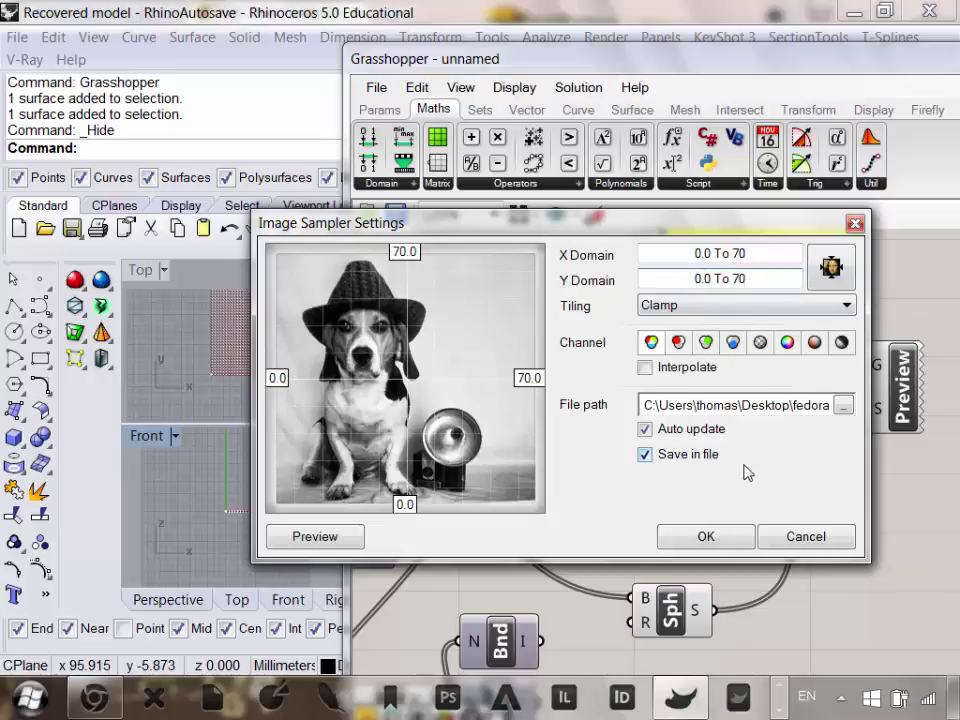
left_click(722, 532)
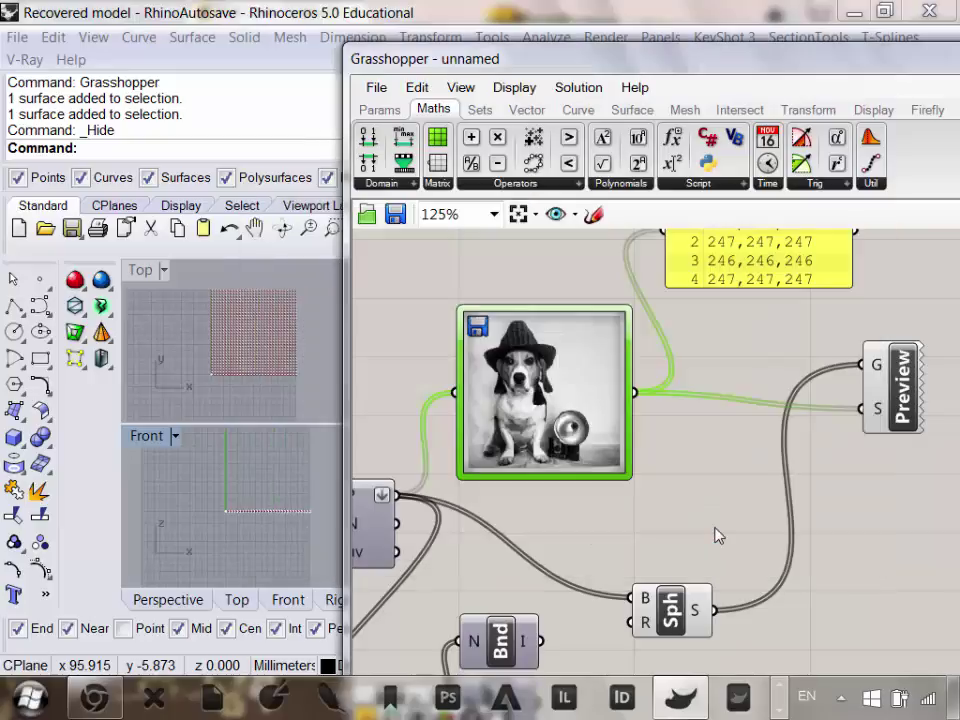
Maximize the Top viewport in Rhino and examine the coloured sphere grid against the source photo.
double_click(141, 270)
scroll(235, 340, "up", 2)
scroll(270, 360, "down", 3)
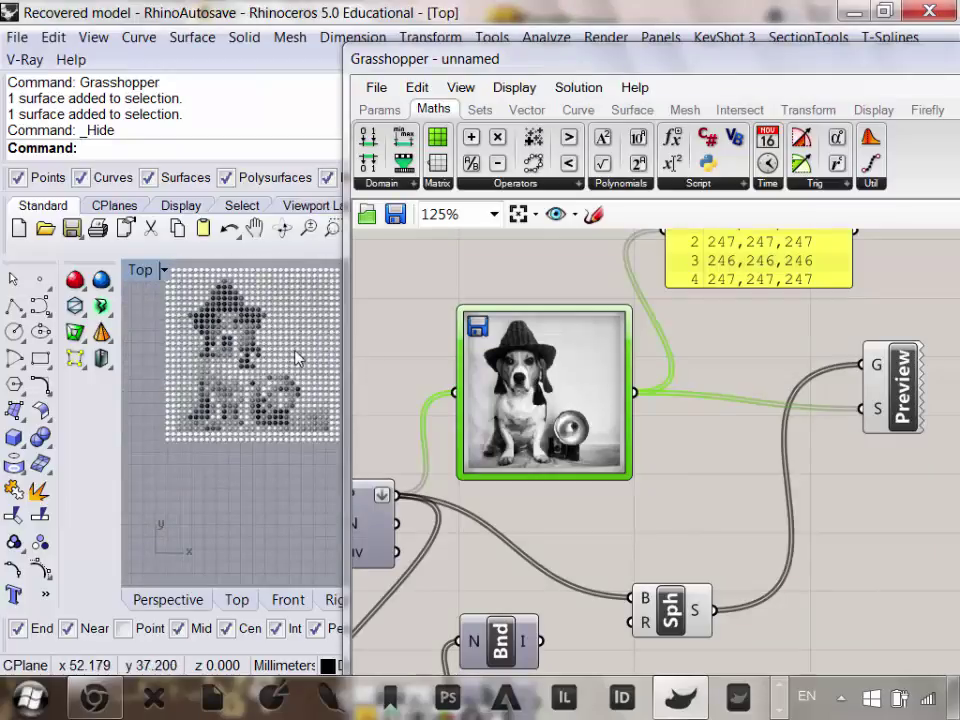
scroll(318, 395, "up", 1)
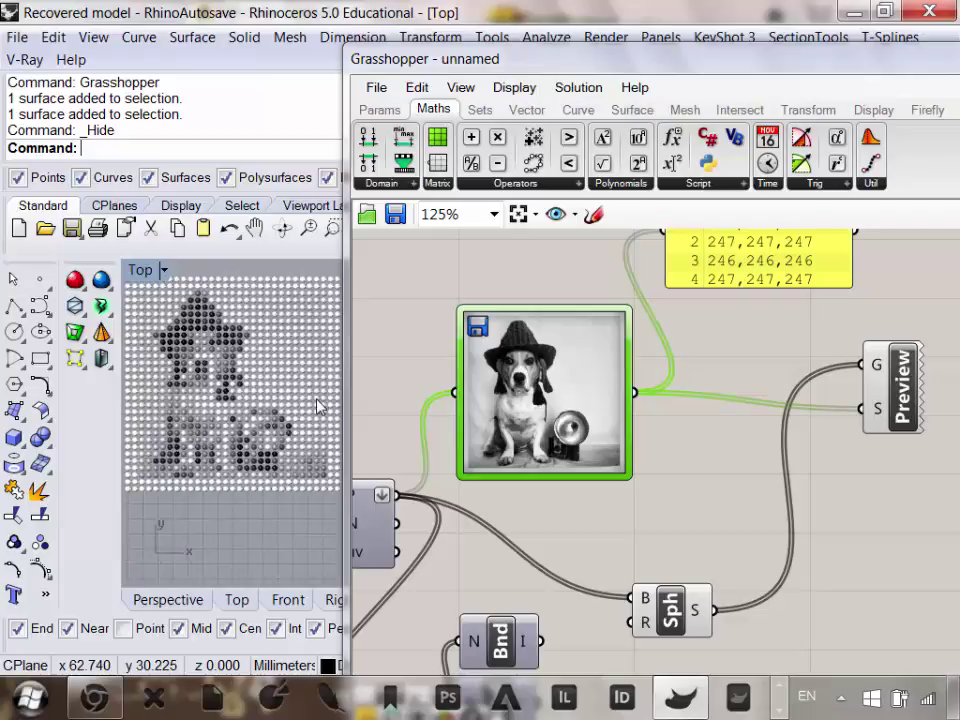
scroll(318, 405, "down", 2)
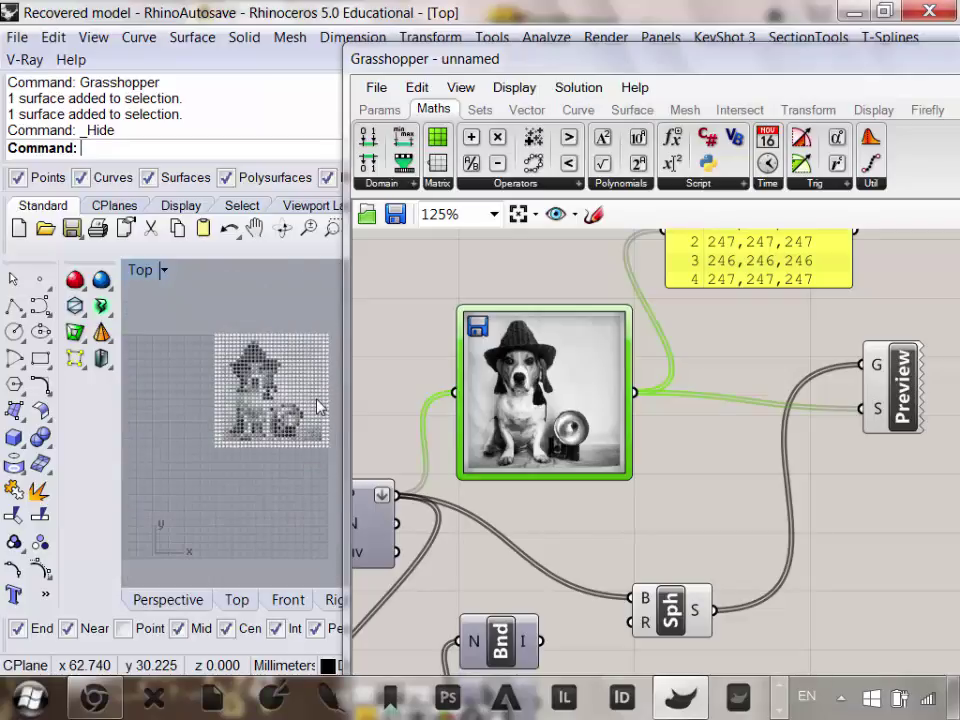
Space the two Bounds components apart vertically beside the point deconstruct component to make room for panels.
scroll(560, 480, "down", 3)
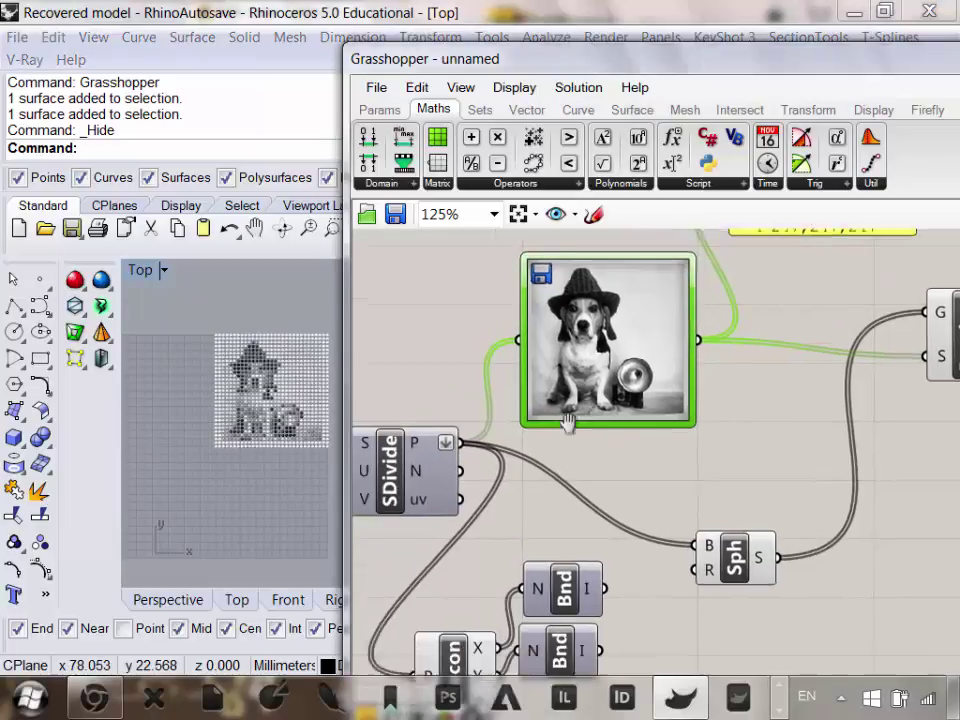
scroll(567, 503, "up", 2)
scroll(566, 503, "up", 1)
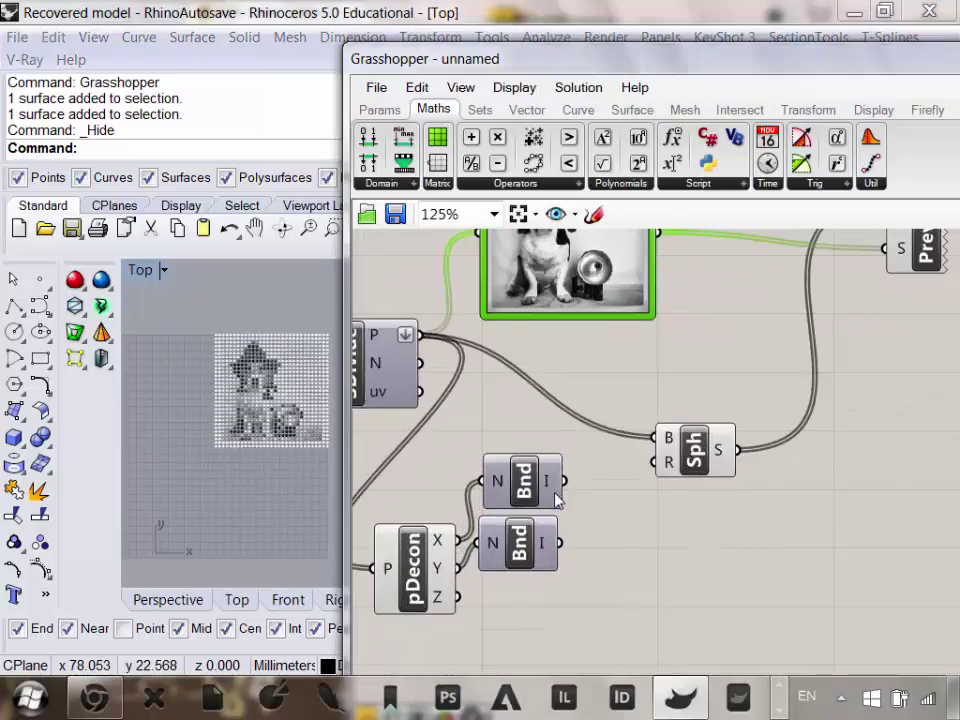
scroll(560, 490, "down", 2)
left_click_drag(506, 519, 512, 604)
left_click_drag(512, 477, 518, 508)
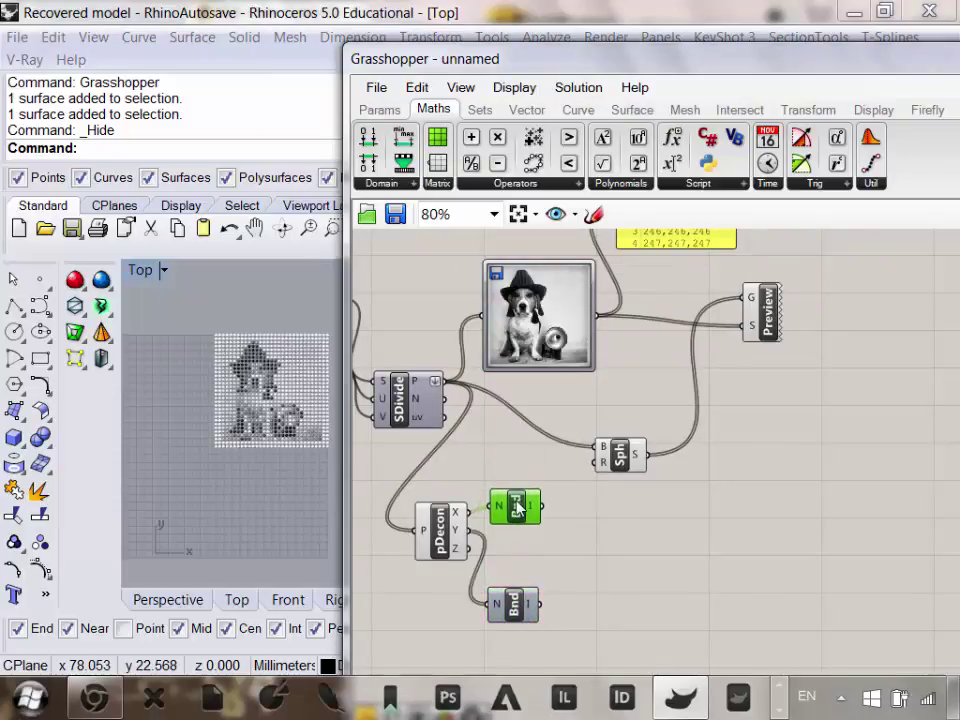
Add a Panel beside the upper Bounds component, connect it to that component's domain output and align it.
right_click_drag(241, 460, 226, 454)
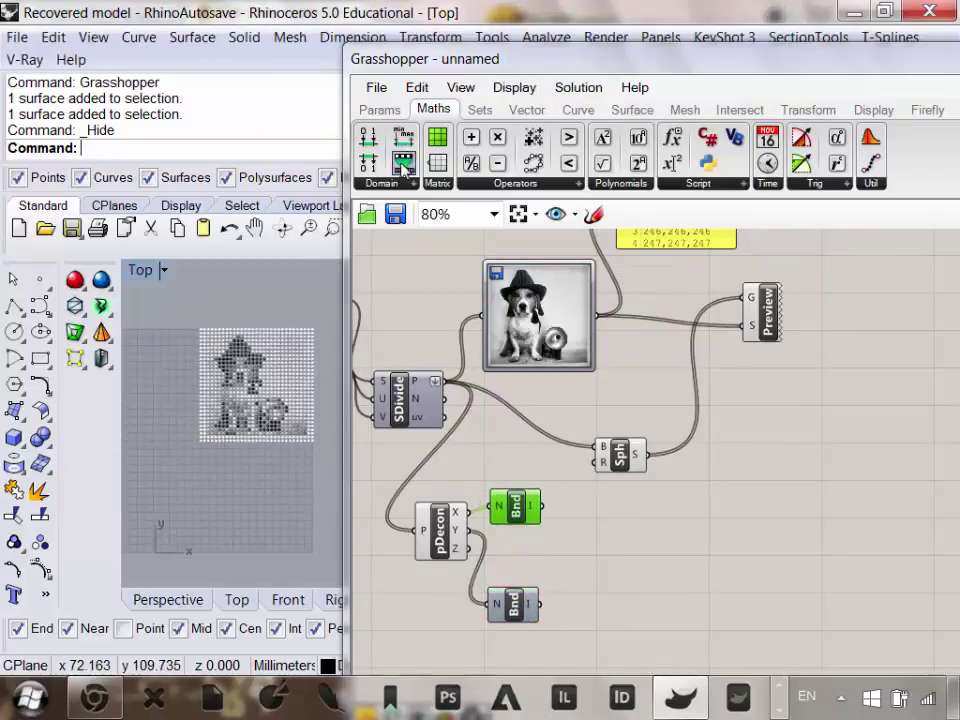
left_click(388, 110)
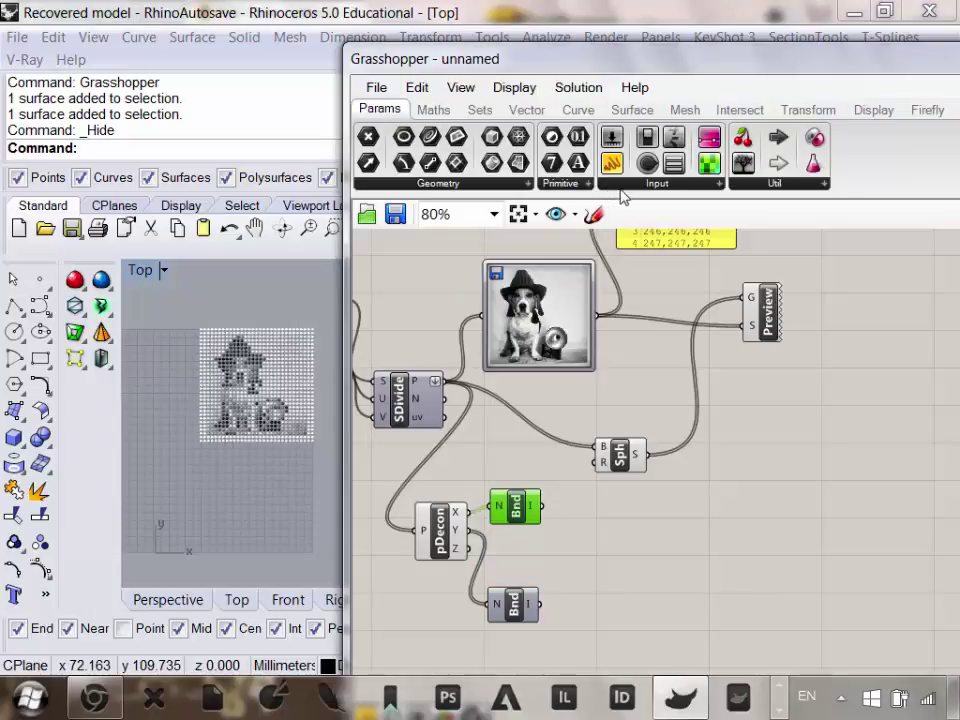
left_click(640, 190)
left_click_drag(812, 218, 636, 538)
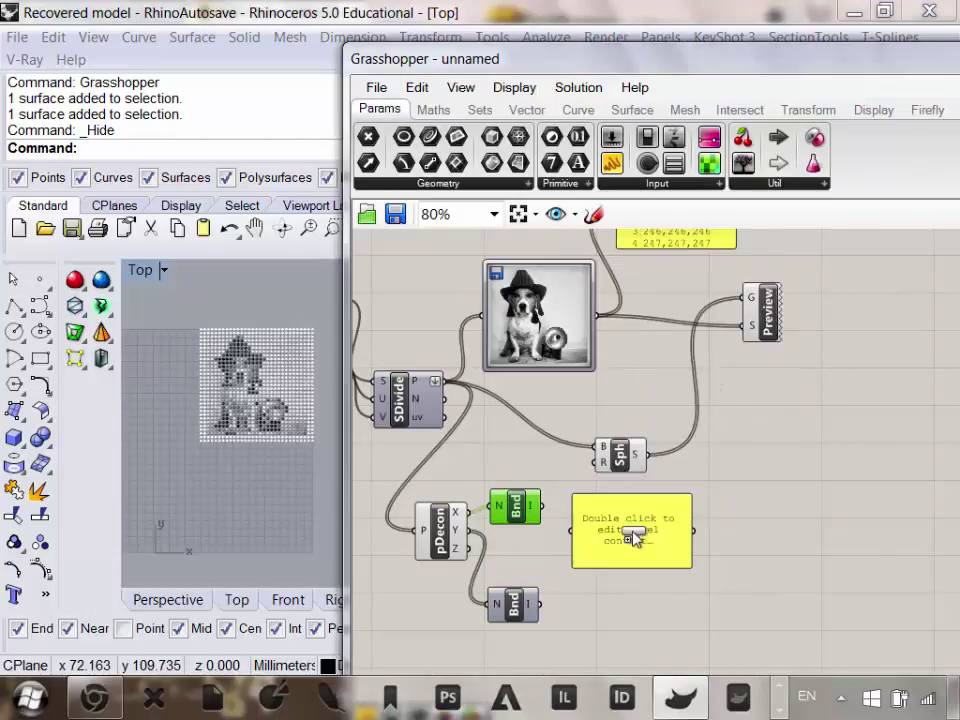
scroll(573, 538, "up", 1)
right_click_drag(573, 538, 545, 482)
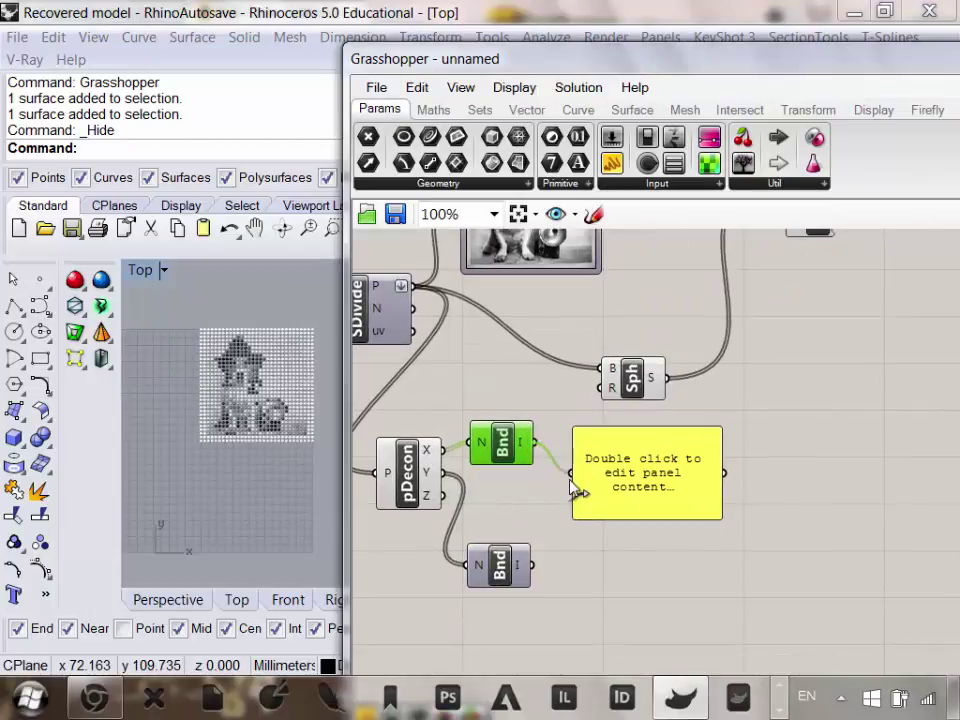
left_click_drag(575, 488, 576, 487)
left_click_drag(654, 510, 639, 469)
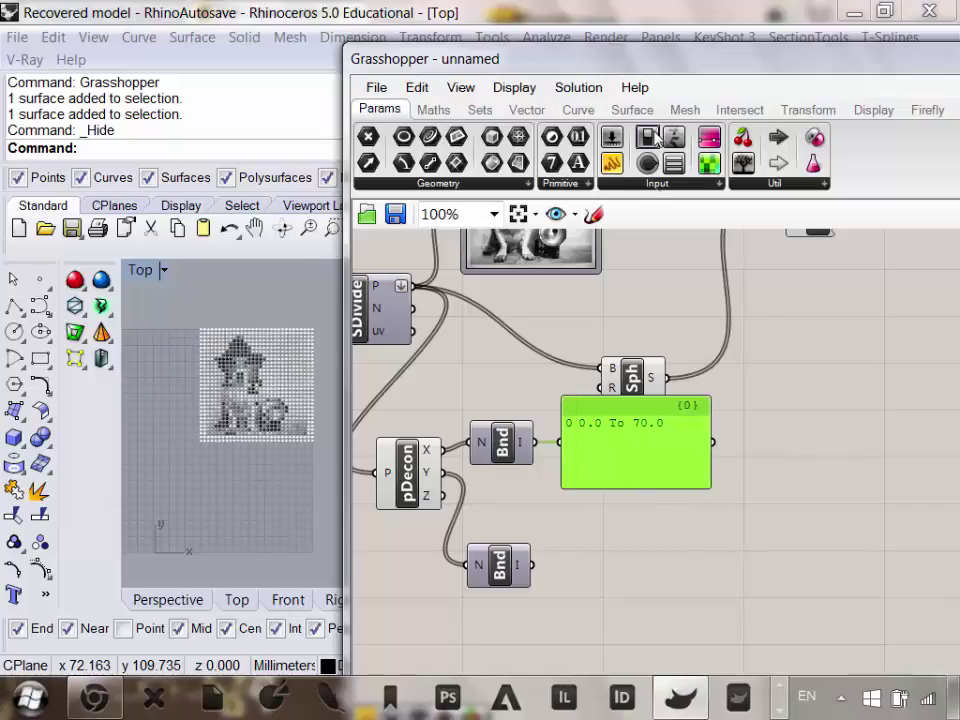
Add a second Panel beside the lower Bounds component and connect it to that component's domain output.
left_click_drag(655, 138, 639, 591)
left_click_drag(531, 565, 563, 592)
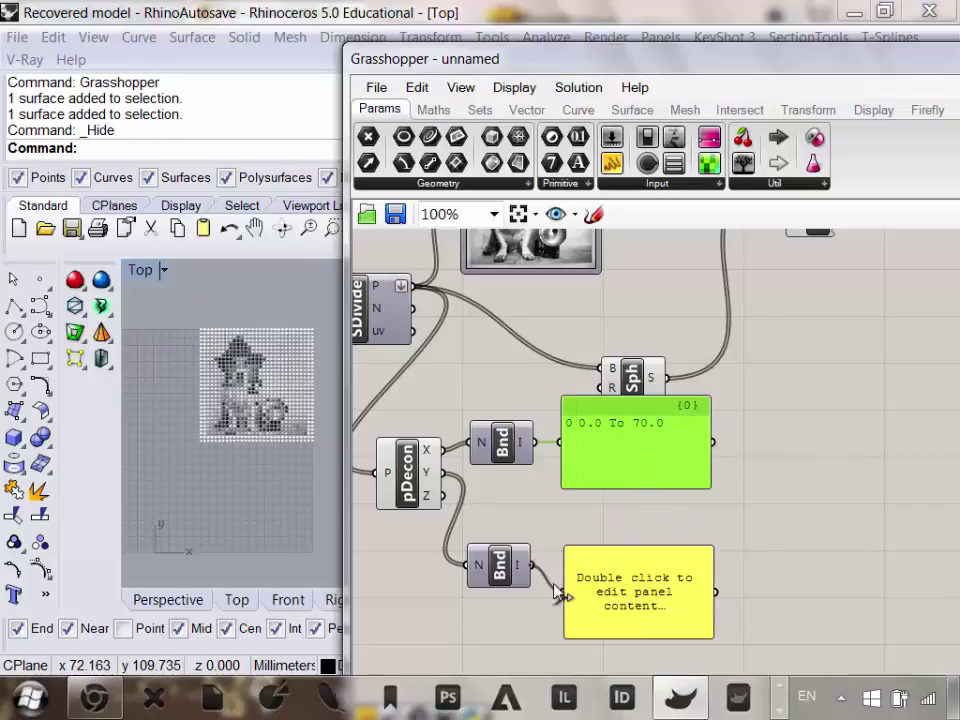
scroll(754, 553, "down", 2)
scroll(632, 537, "up", 3)
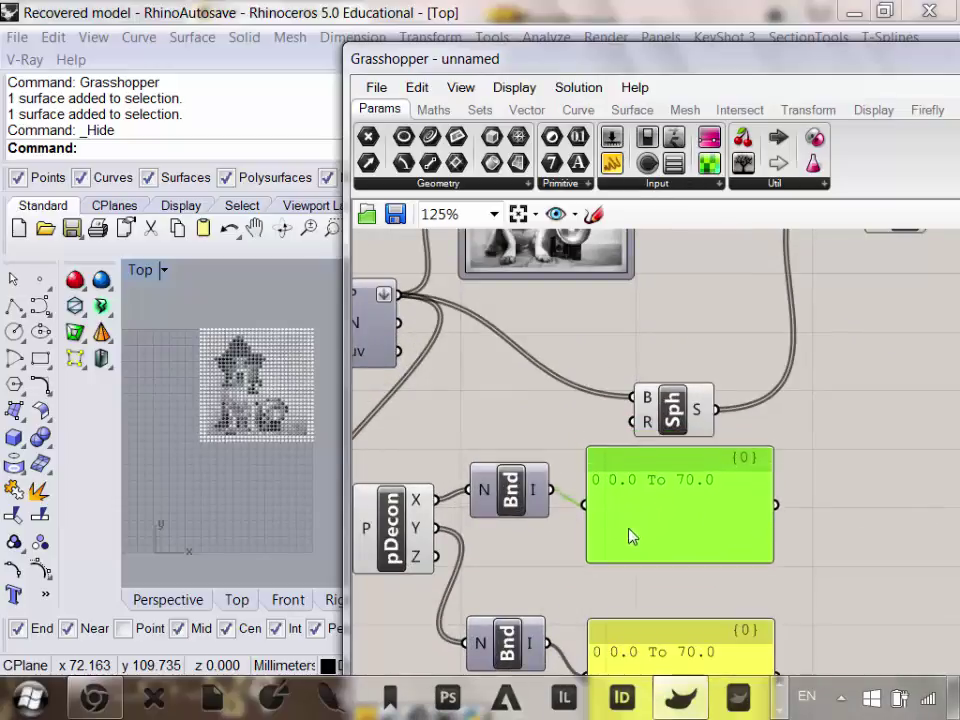
Copy only the data from the upper panel and paste it into the Image Sampler's X Domain as 0.0 To 70.0.
left_click_drag(632, 537, 629, 548)
right_click(663, 520)
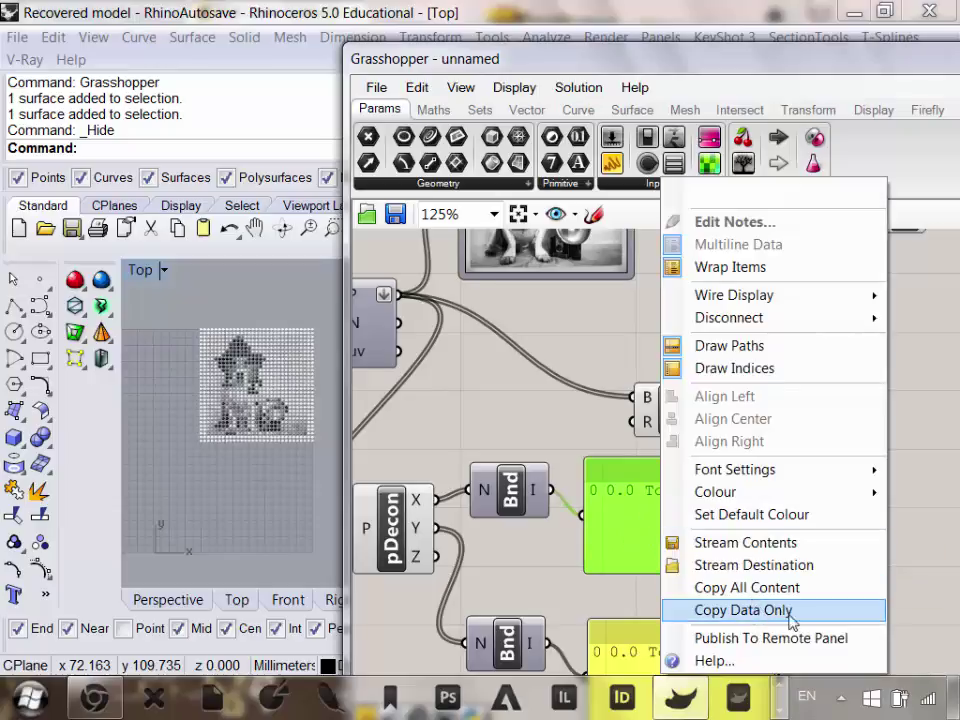
left_click(758, 610)
right_click_drag(447, 271, 447, 431)
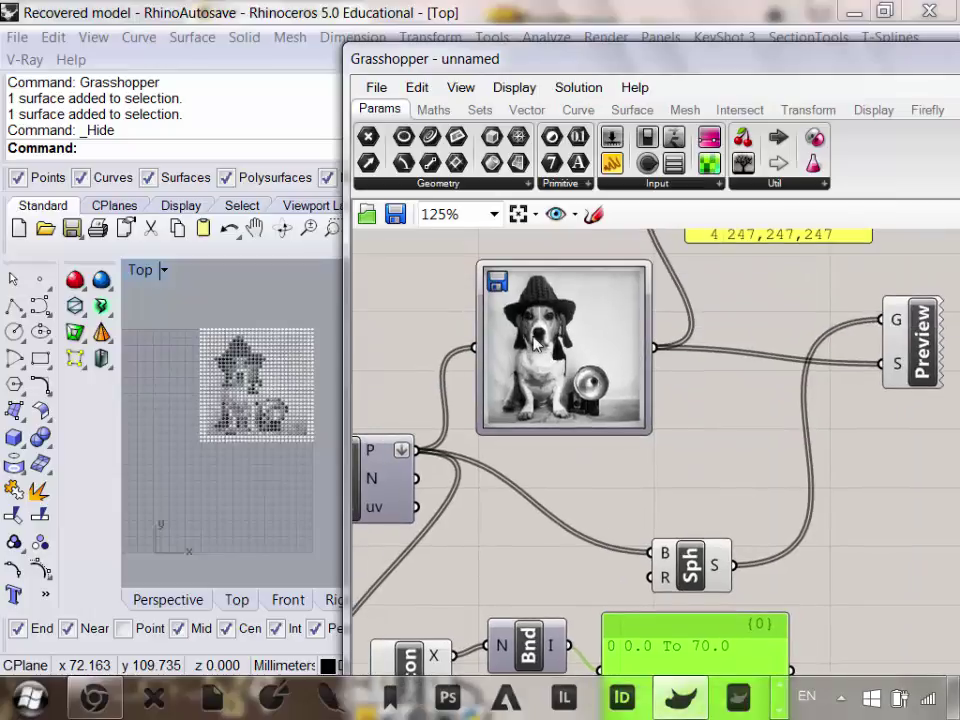
double_click(560, 340)
left_click(782, 204)
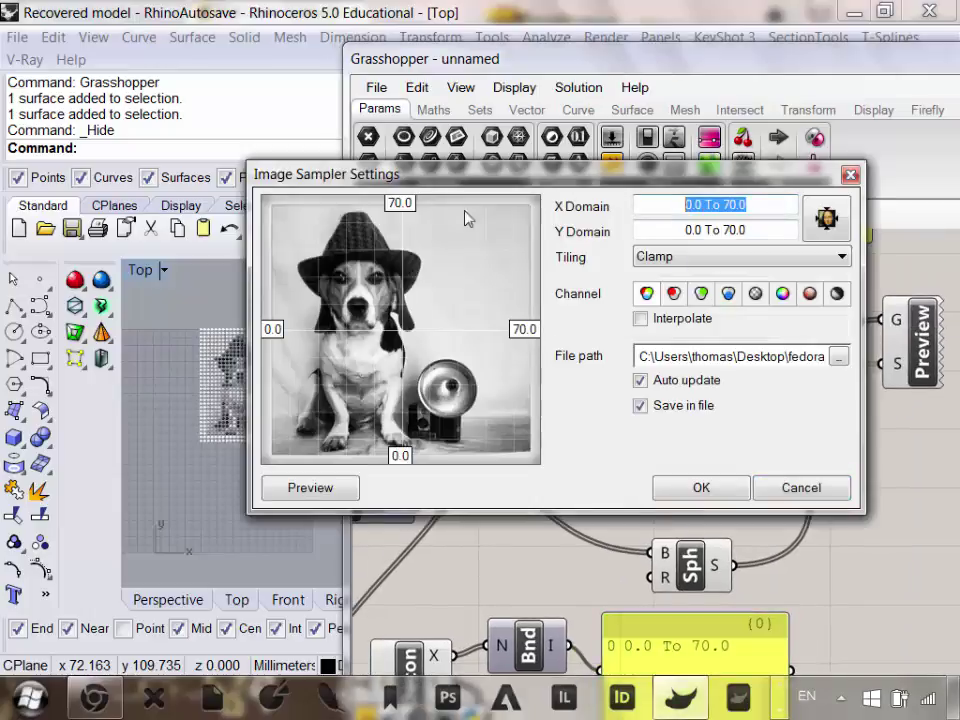
key("ctrl+v")
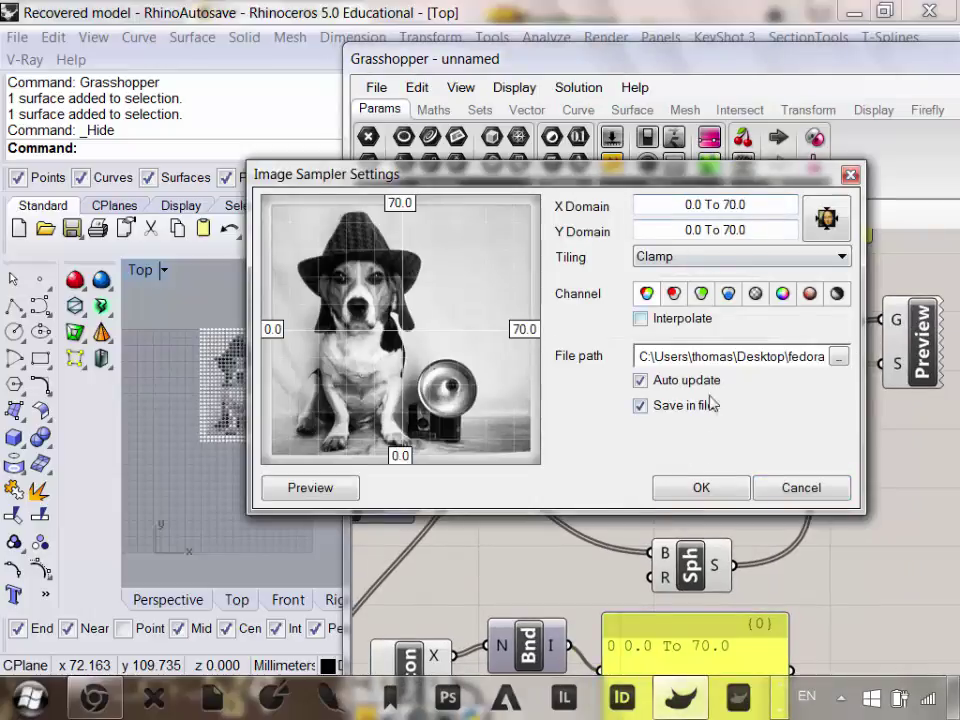
left_click(701, 488)
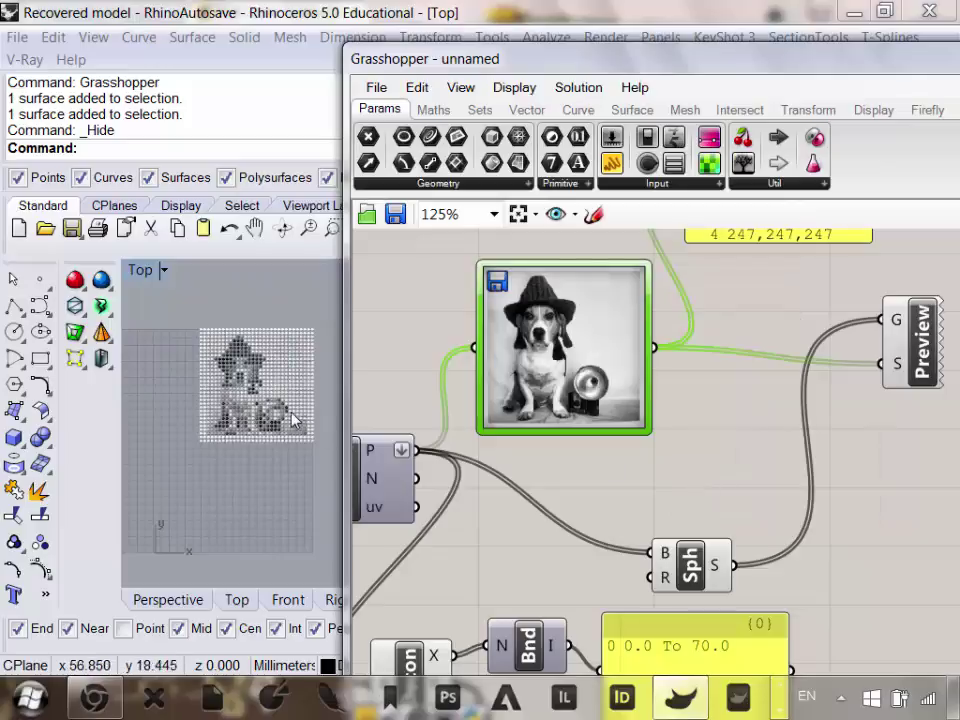
Inspect the sphere image up close and as a whole in the Top viewport.
right_click_drag(242, 380, 231, 396)
scroll(241, 394, "up", 11)
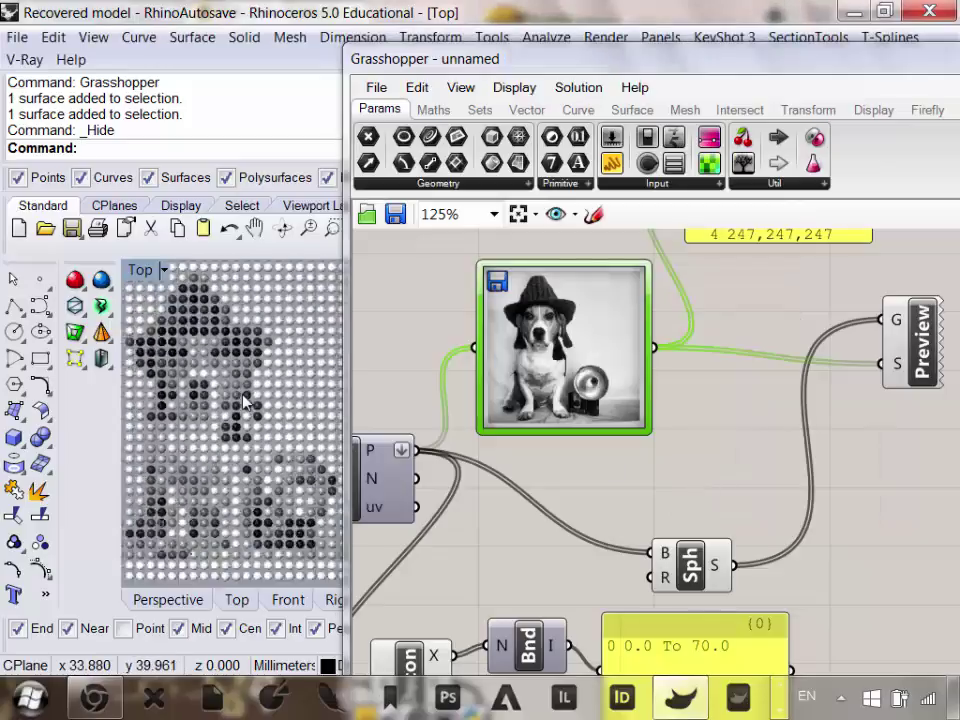
scroll(241, 394, "down", 7)
Examine the U Count slider of the surface division and the resulting sphere image at several zoom levels in the Top viewport.
right_click_drag(398, 440, 827, 433)
scroll(660, 390, "up", 3)
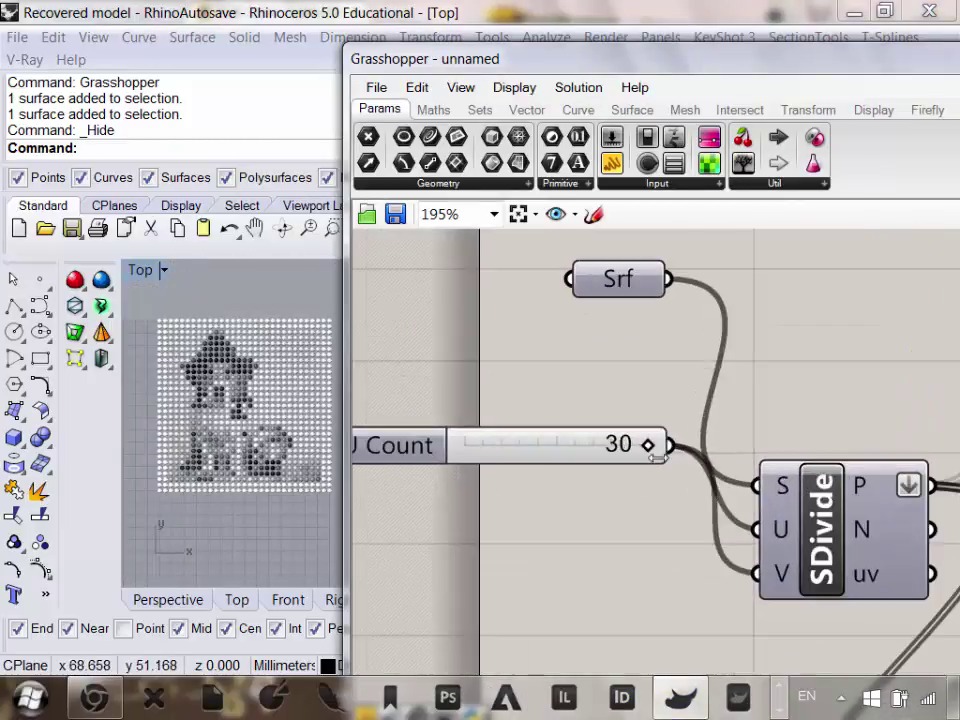
left_click_drag(649, 448, 729, 422)
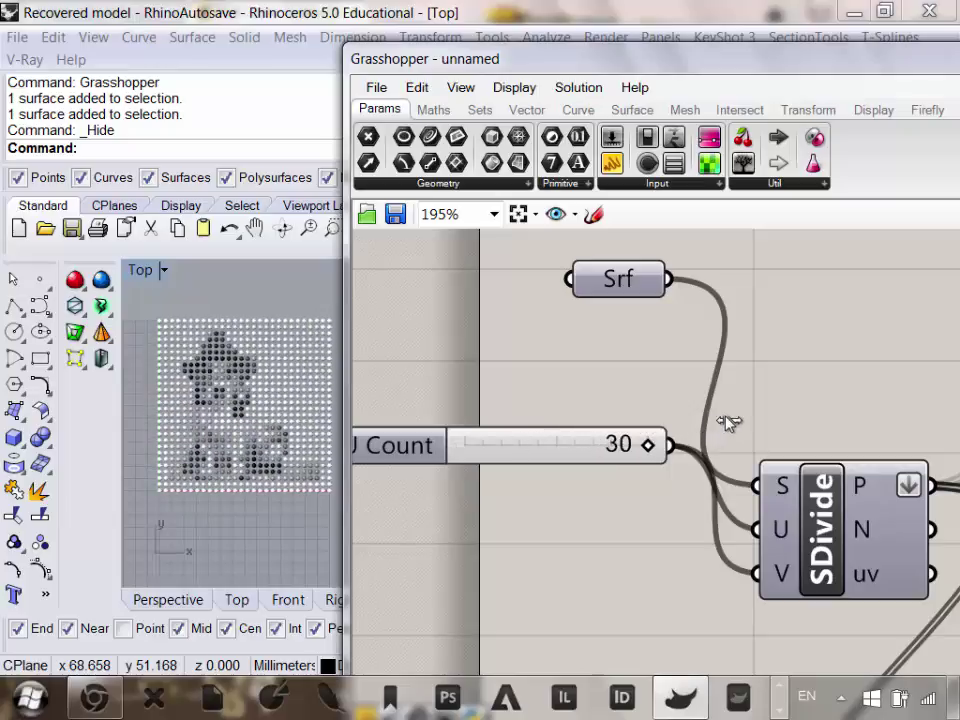
left_click_drag(640, 432, 780, 432)
left_click_drag(590, 440, 872, 453)
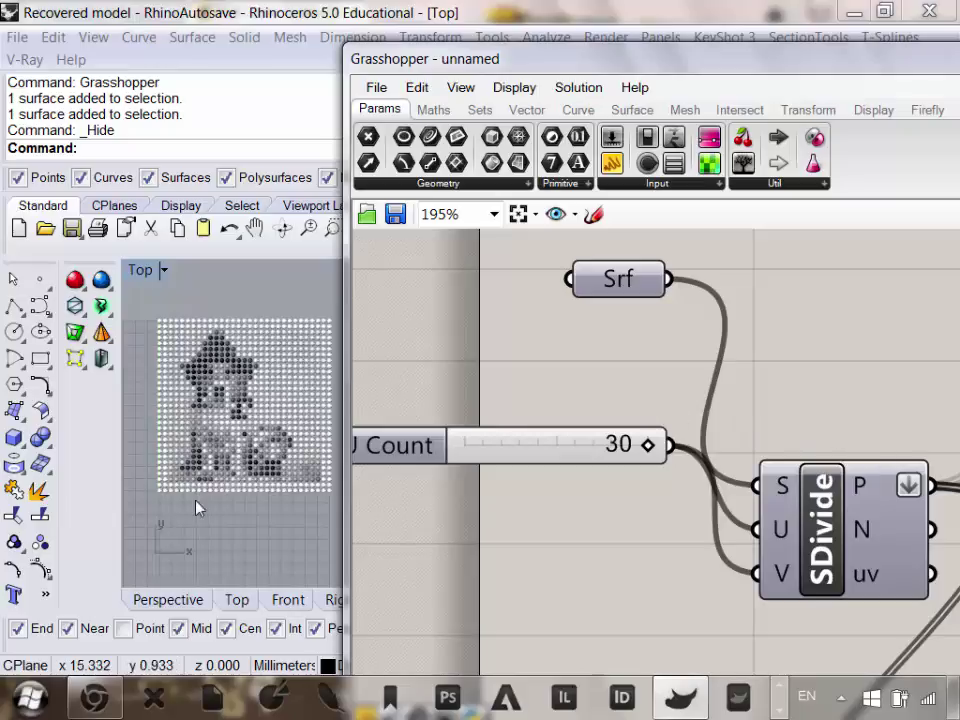
scroll(262, 398, "up", 6)
scroll(275, 430, "down", 5)
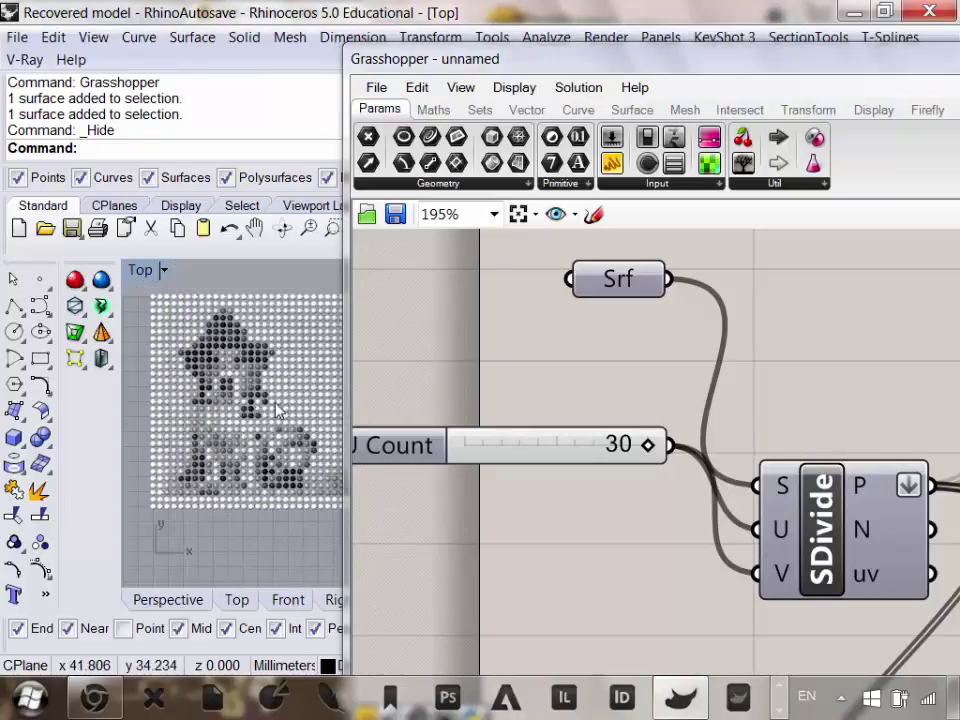
scroll(281, 337, "up", 2)
scroll(265, 400, "up", 2)
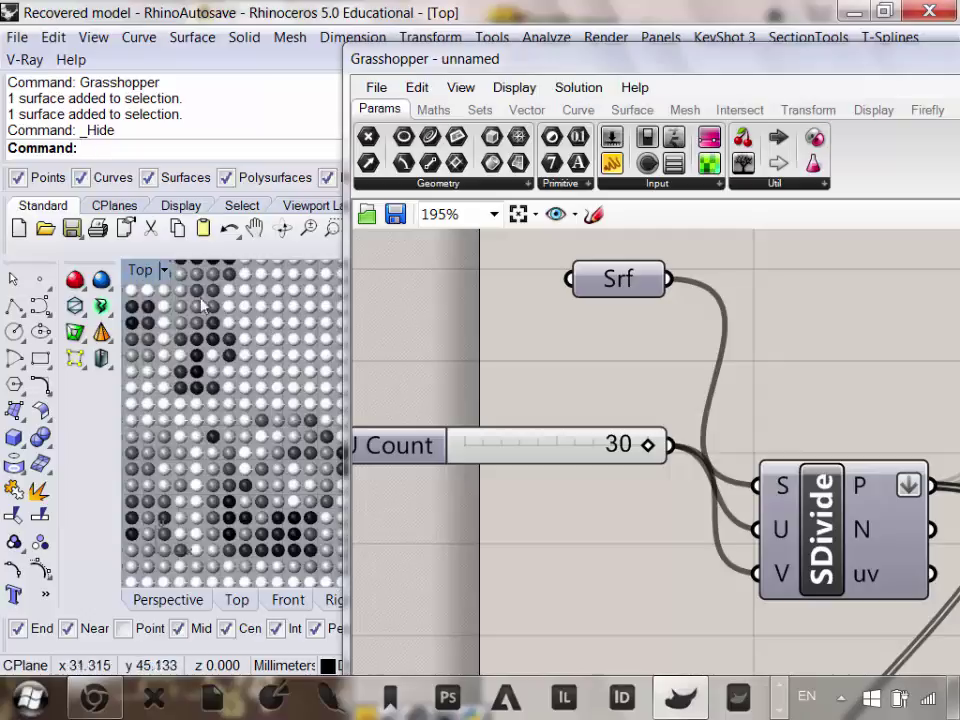
scroll(250, 447, "down", 4)
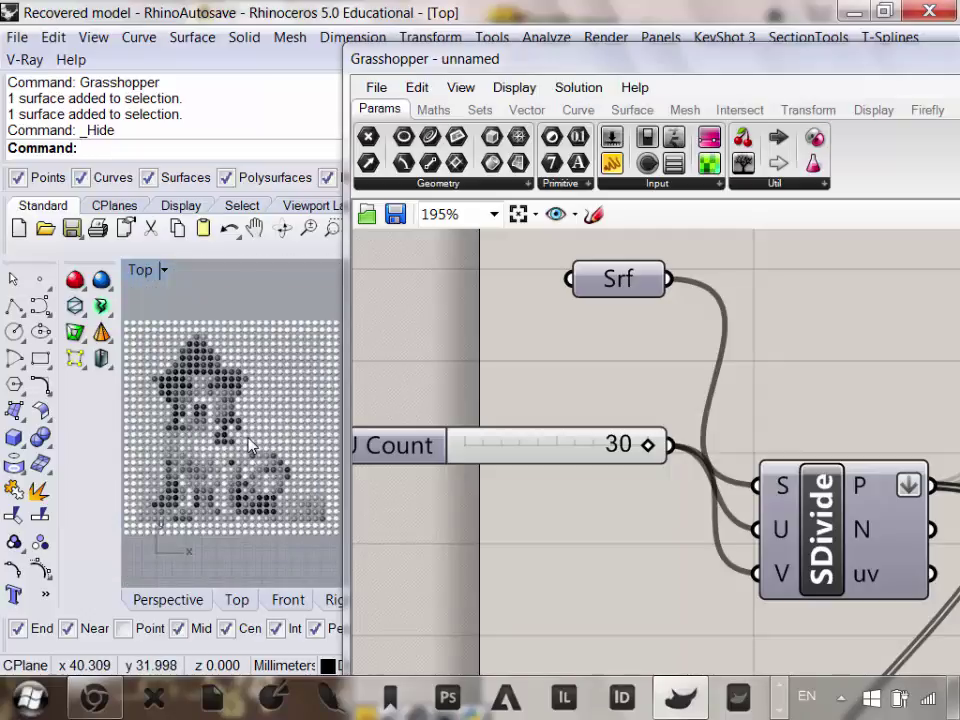
scroll(250, 447, "up", 2)
scroll(188, 338, "down", 4)
scroll(183, 345, "up", 4)
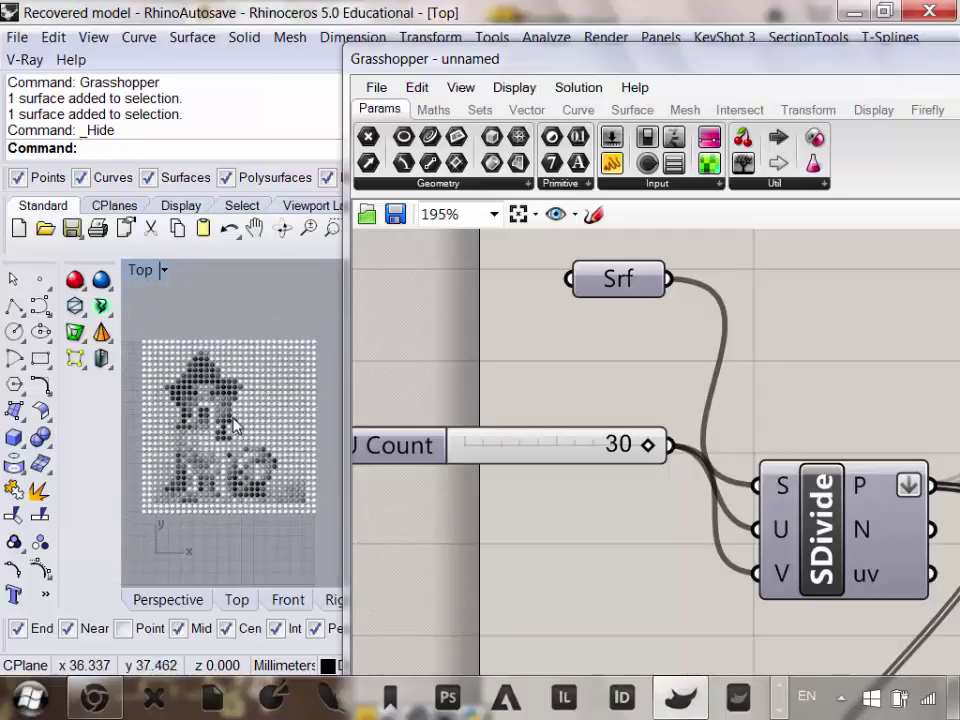
scroll(183, 345, "down", 3)
scroll(190, 350, "up", 3)
scroll(200, 355, "down", 4)
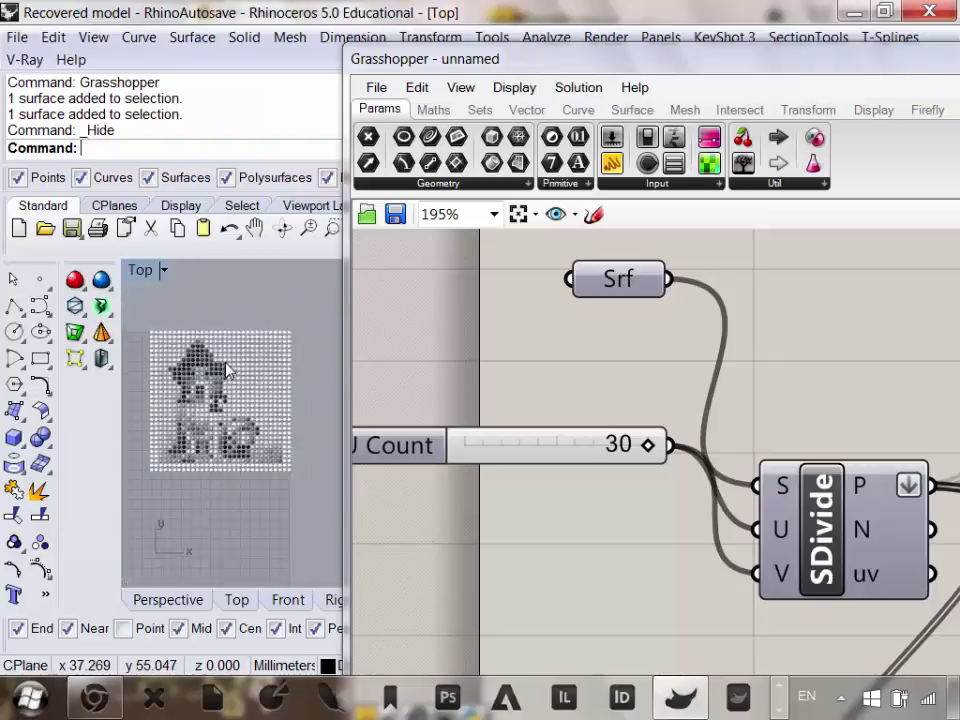
scroll(220, 362, "up", 4)
scroll(150, 255, "down", 2)
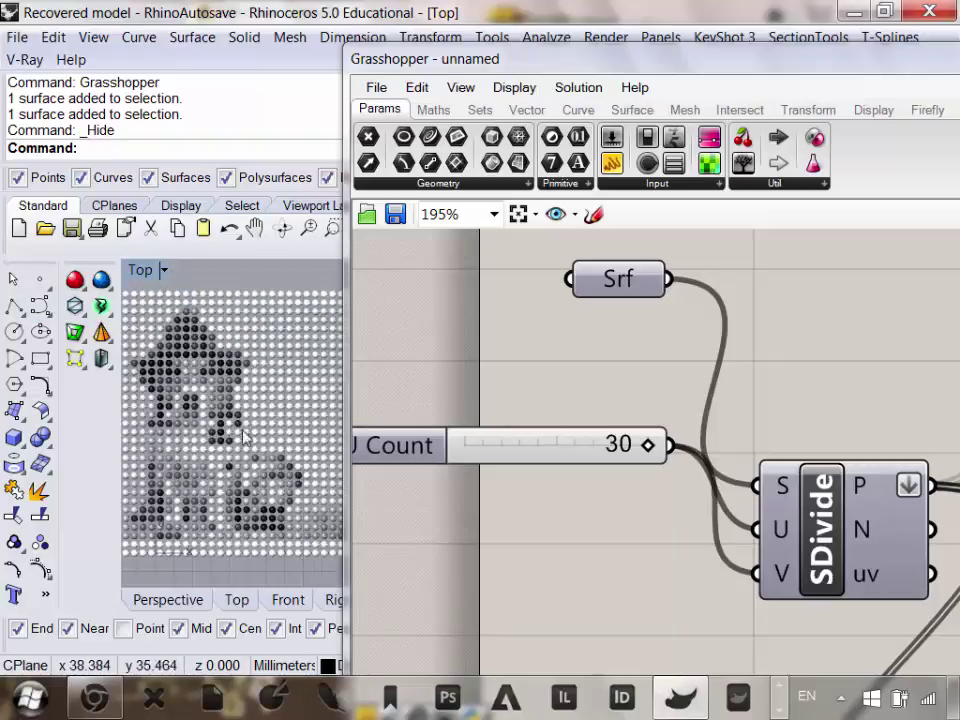
right_click_drag(284, 476, 281, 425)
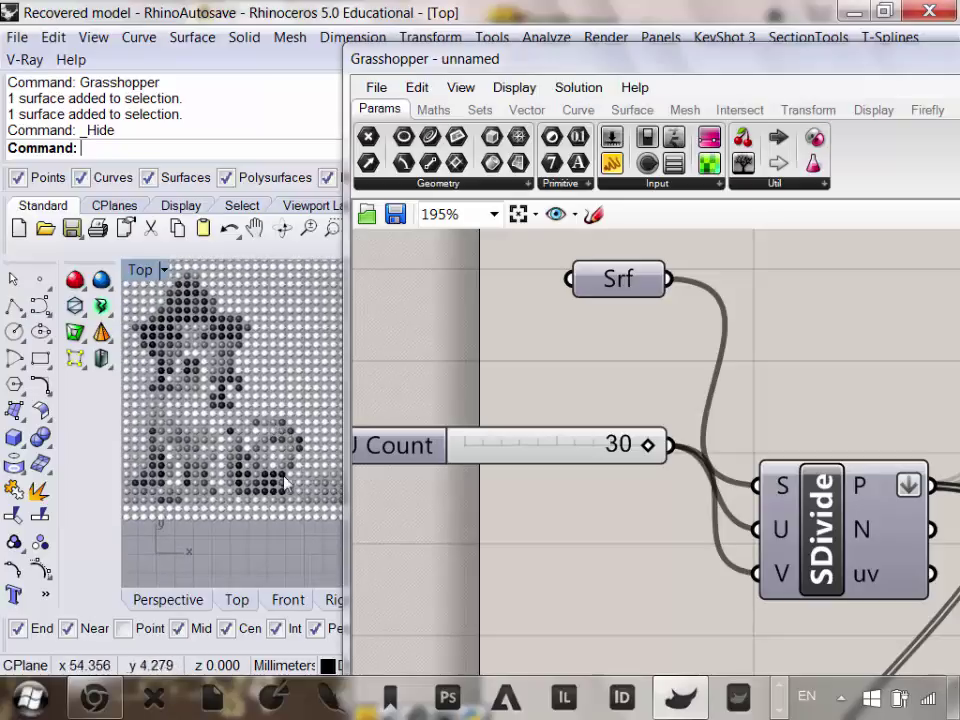
Delete the Sphere component, the Preview component and the Panel listing the sampled colour values.
scroll(657, 487, "down", 5)
right_click_drag(691, 465, 549, 381)
right_click_drag(583, 422, 562, 440)
left_click_drag(563, 440, 597, 414)
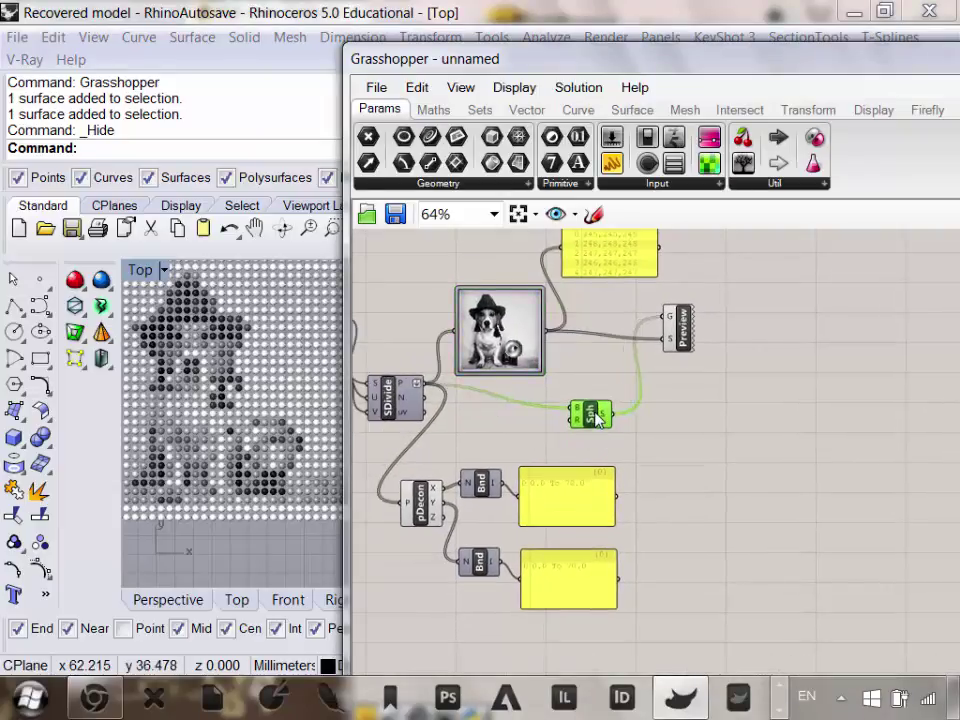
key("Delete")
left_click_drag(718, 431, 665, 335)
right_click_drag(665, 337, 689, 380)
key("Delete")
left_click(671, 305)
key("Delete")
right_click_drag(545, 437, 553, 414)
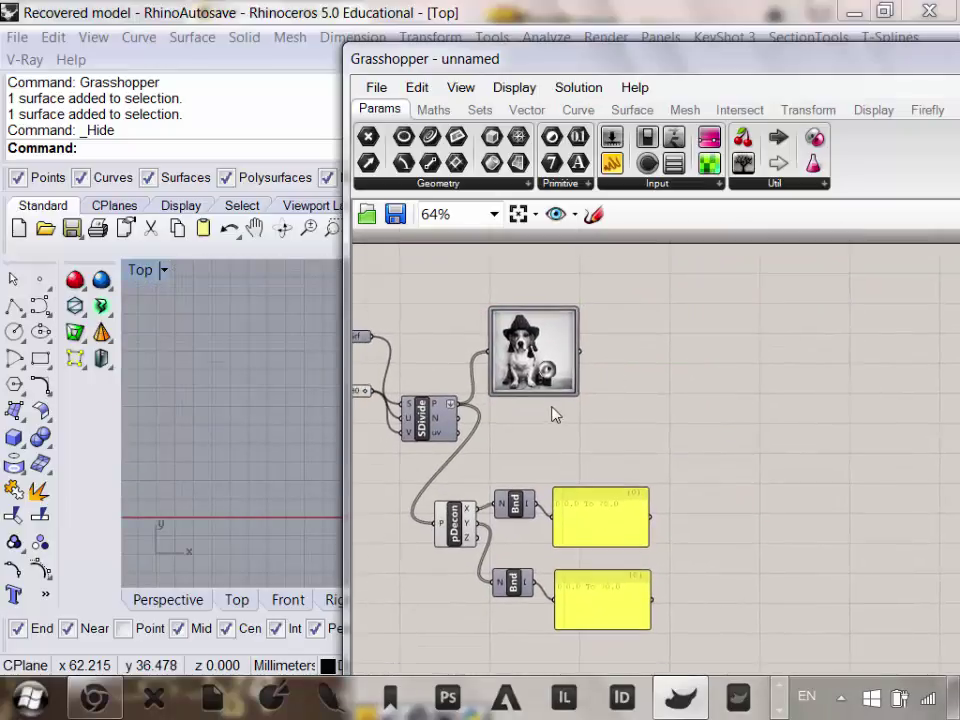
Add a Circle component defined by base plane and radius, placed beside the Image Sampler.
scroll(553, 412, "up", 1)
right_click_drag(229, 442, 250, 455)
right_click_drag(609, 377, 604, 407)
scroll(525, 428, "up", 1)
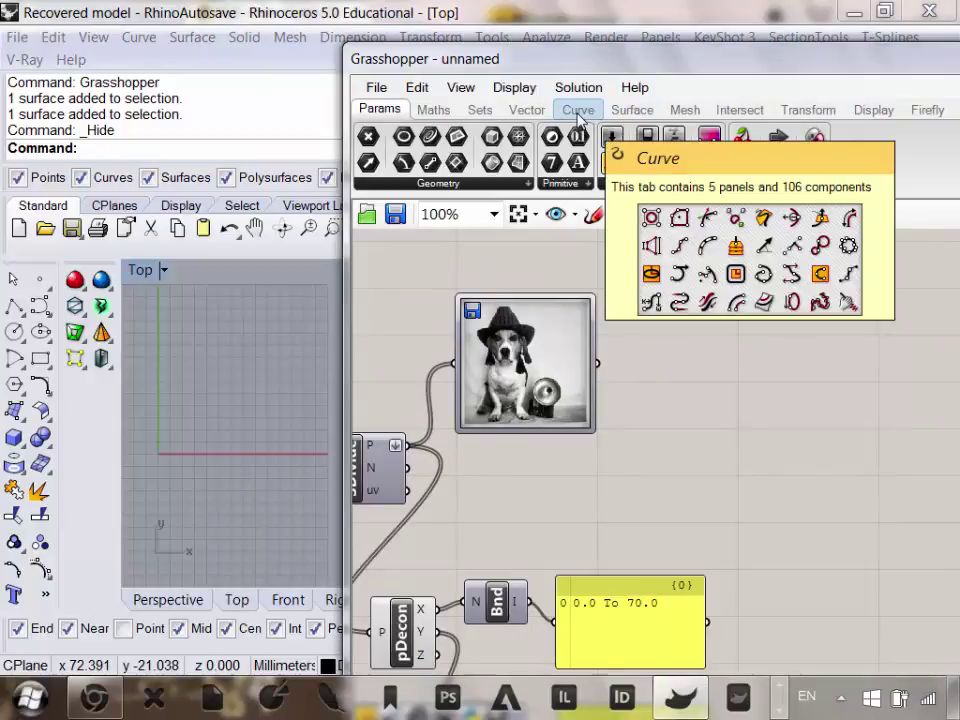
left_click(578, 112)
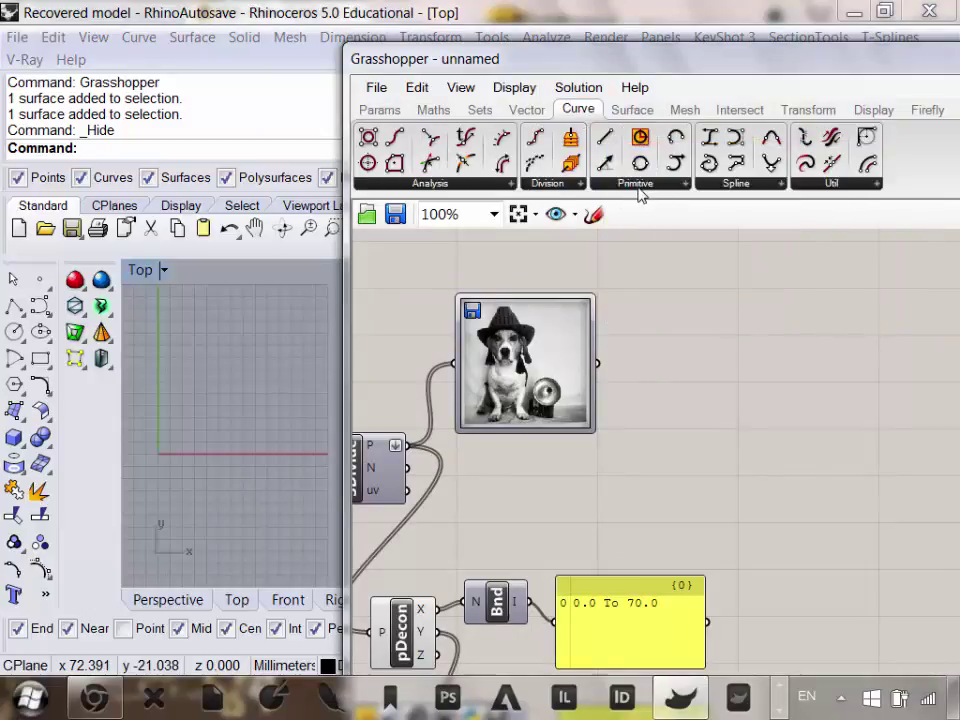
left_click(647, 186)
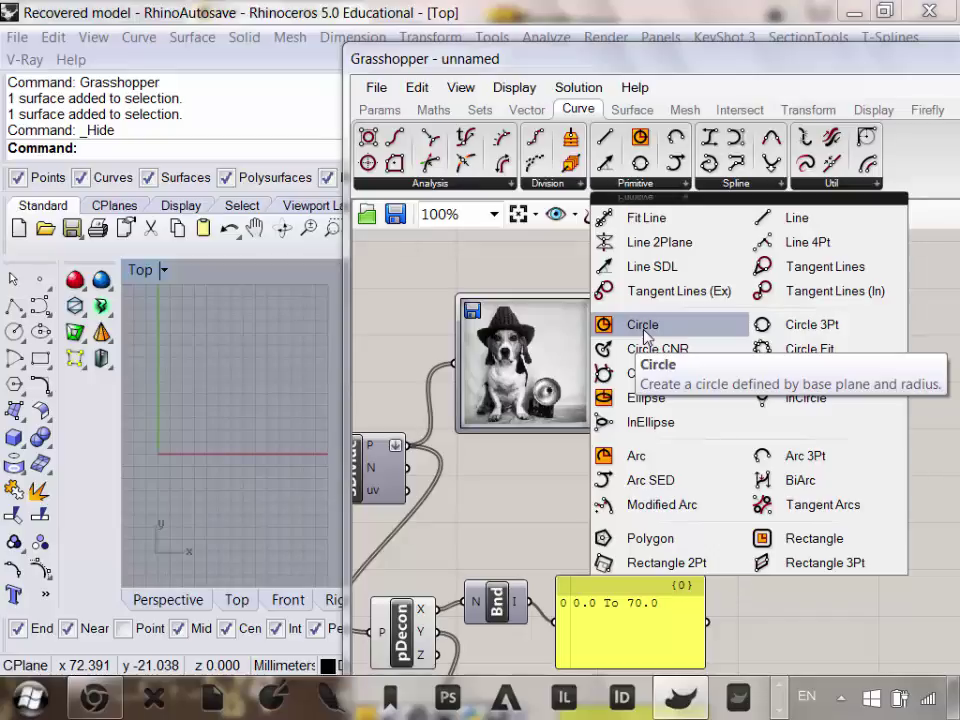
left_click(645, 335)
left_click(672, 440)
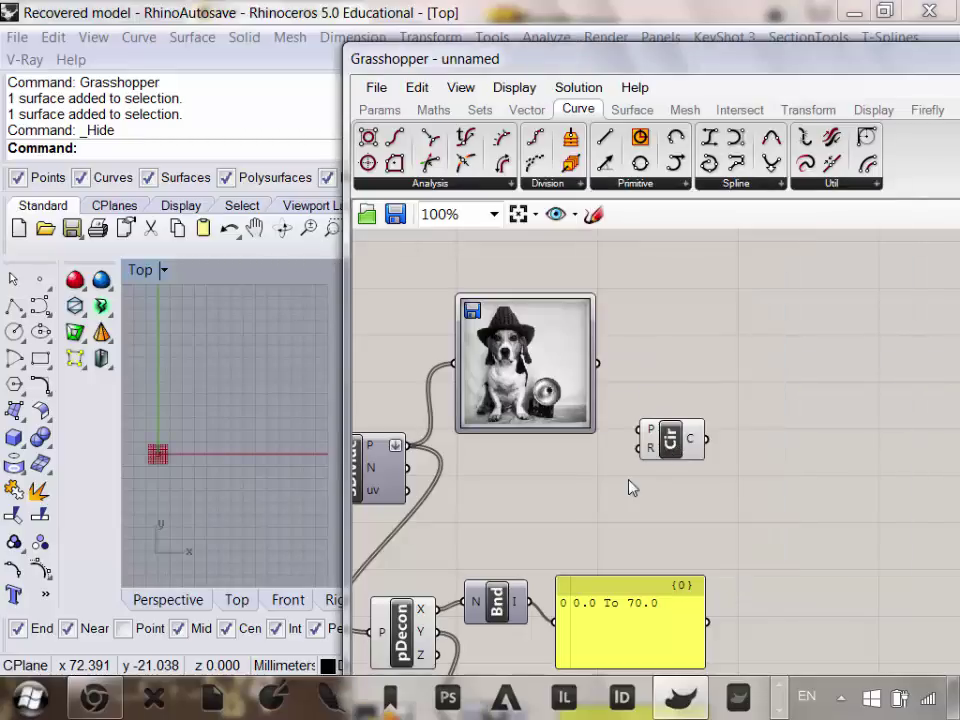
Reposition the Circle component and connect the surface division's points output to its plane input.
right_click_drag(630, 489, 703, 392)
left_click_drag(742, 356, 736, 389)
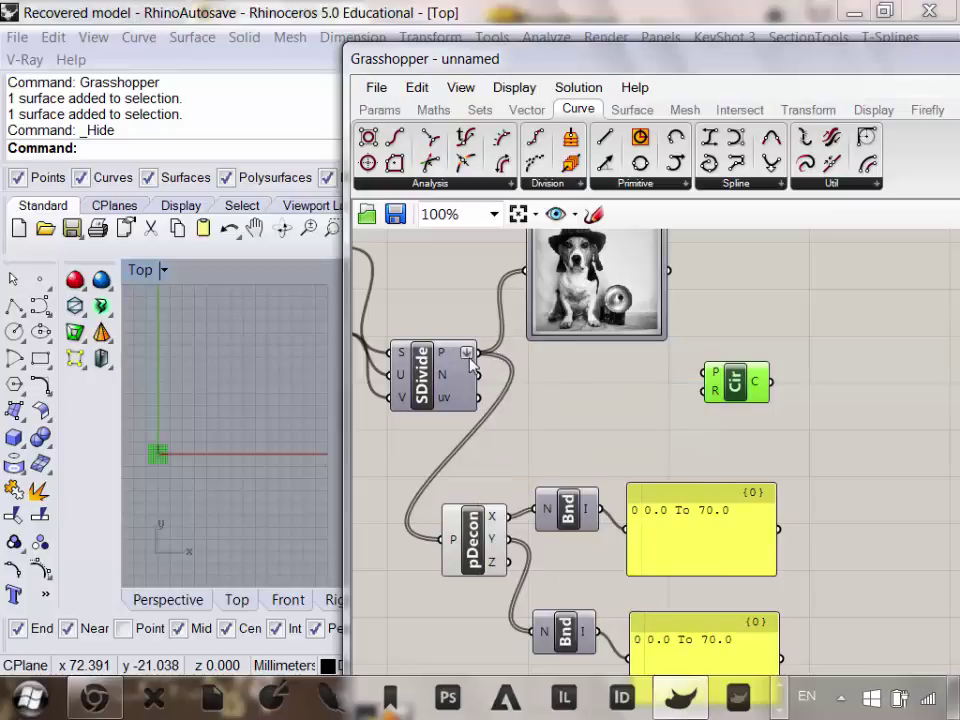
left_click_drag(471, 365, 775, 378)
right_click_drag(775, 378, 634, 433)
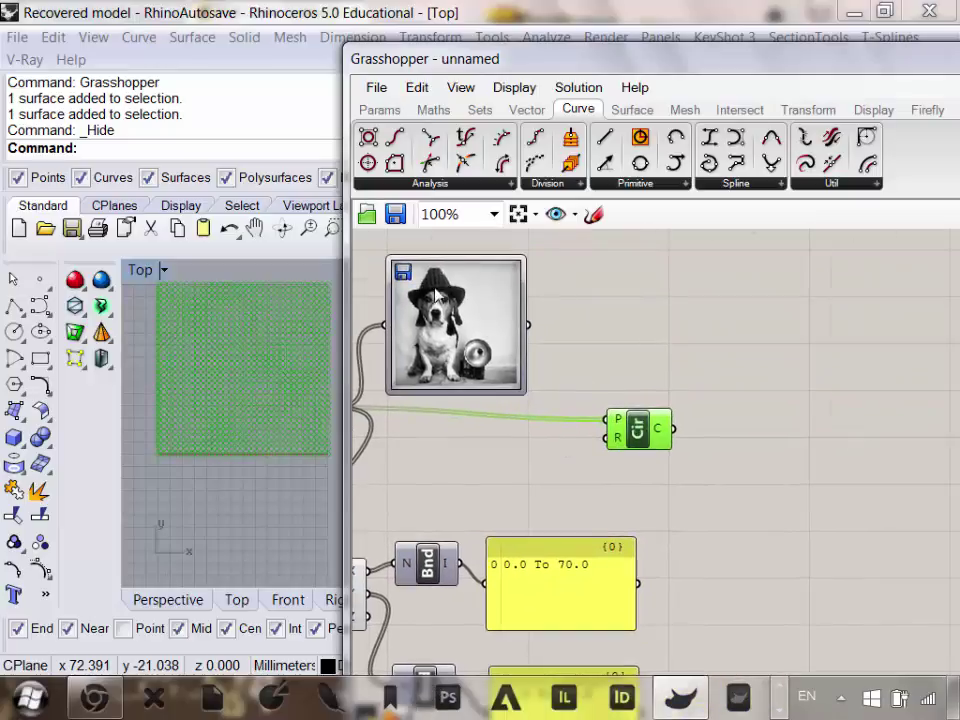
double_click(450, 325)
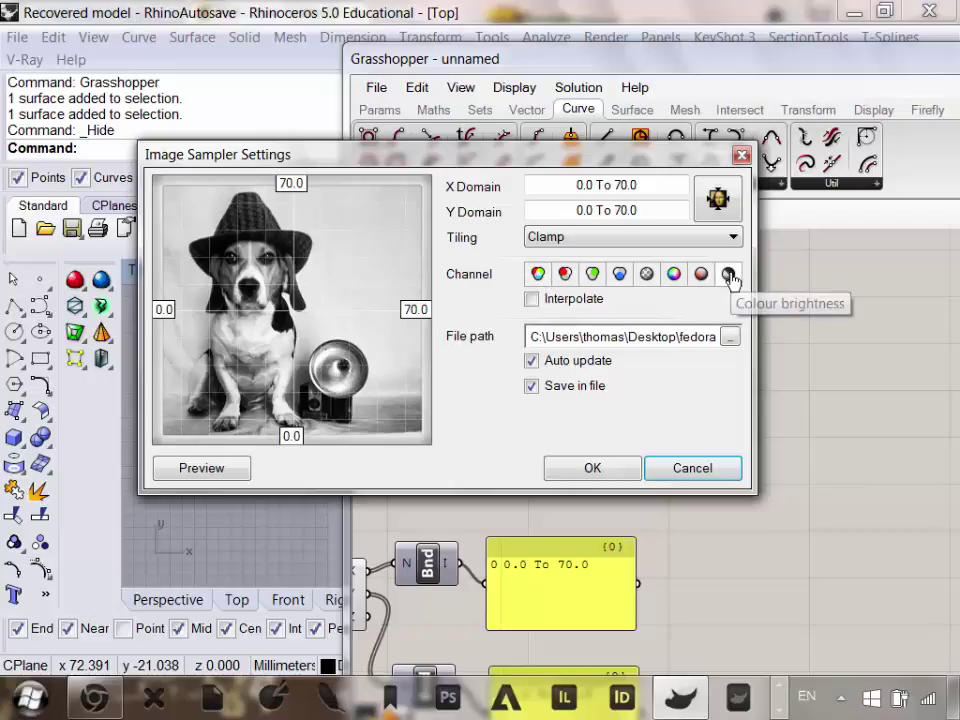
left_click(581, 476)
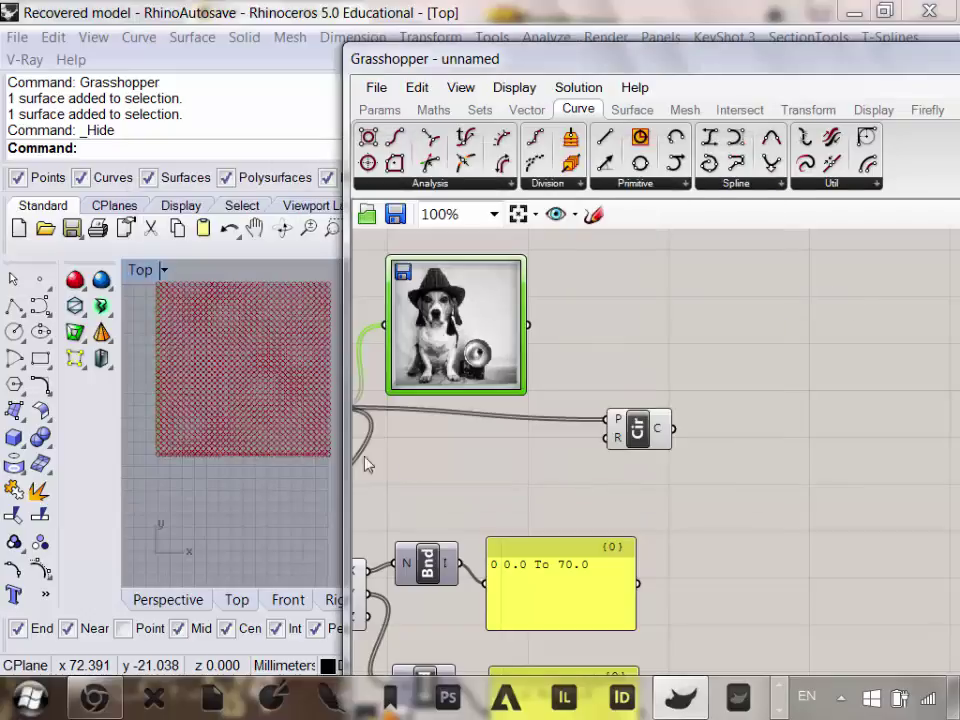
right_click_drag(262, 408, 228, 403)
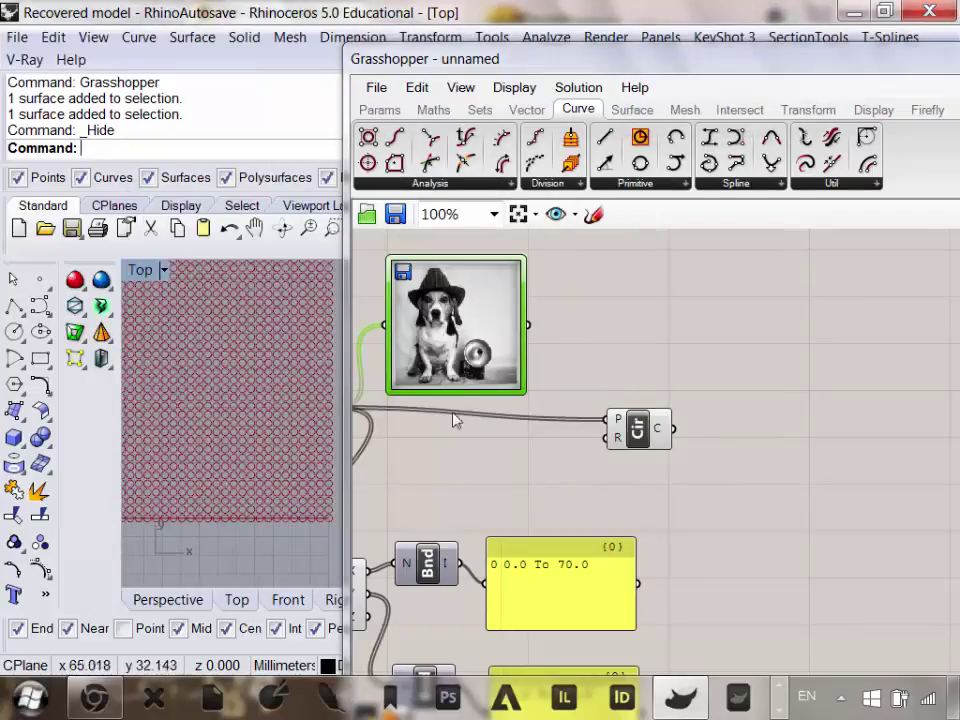
right_click_drag(584, 419, 566, 407)
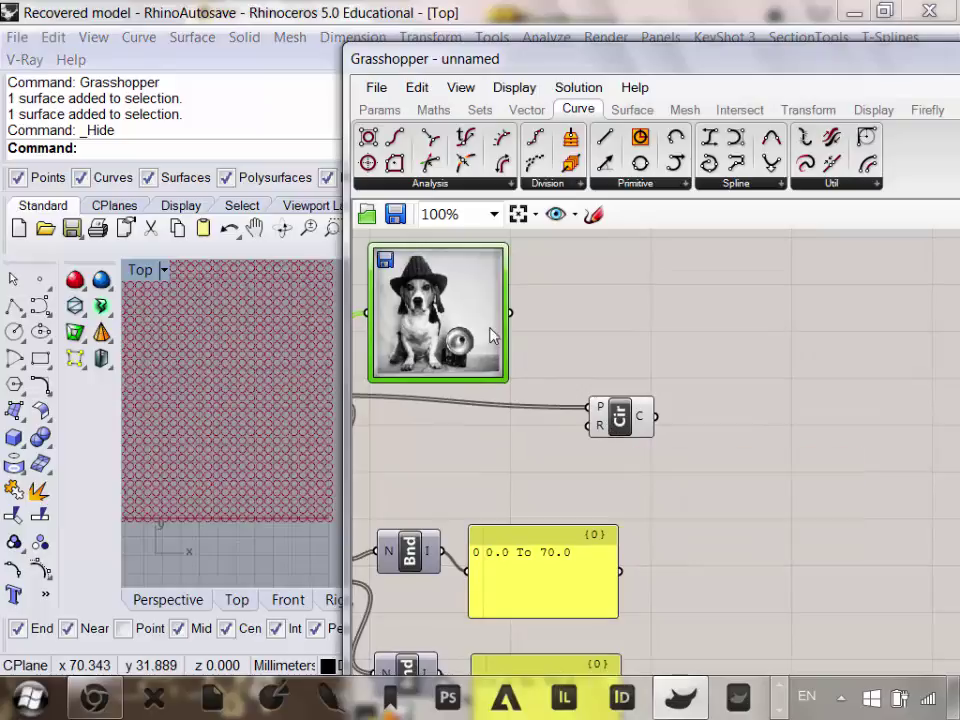
left_click_drag(509, 314, 620, 445)
left_click(694, 467)
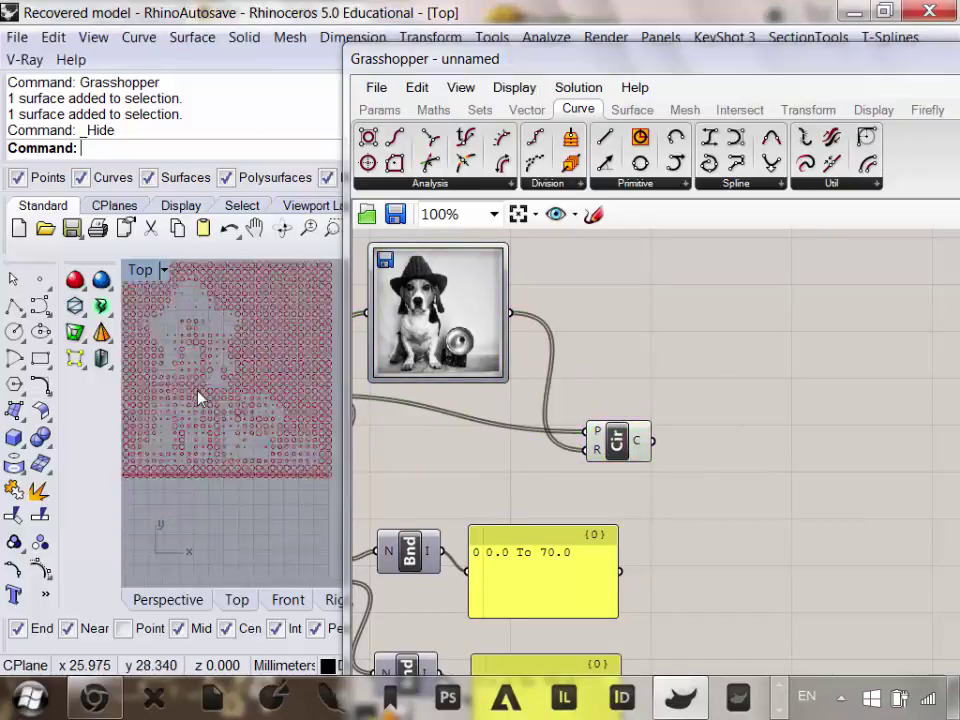
Narrow the Grasshopper window and examine the circle pattern up close and as a whole in the Top viewport.
scroll(231, 362, "up", 8)
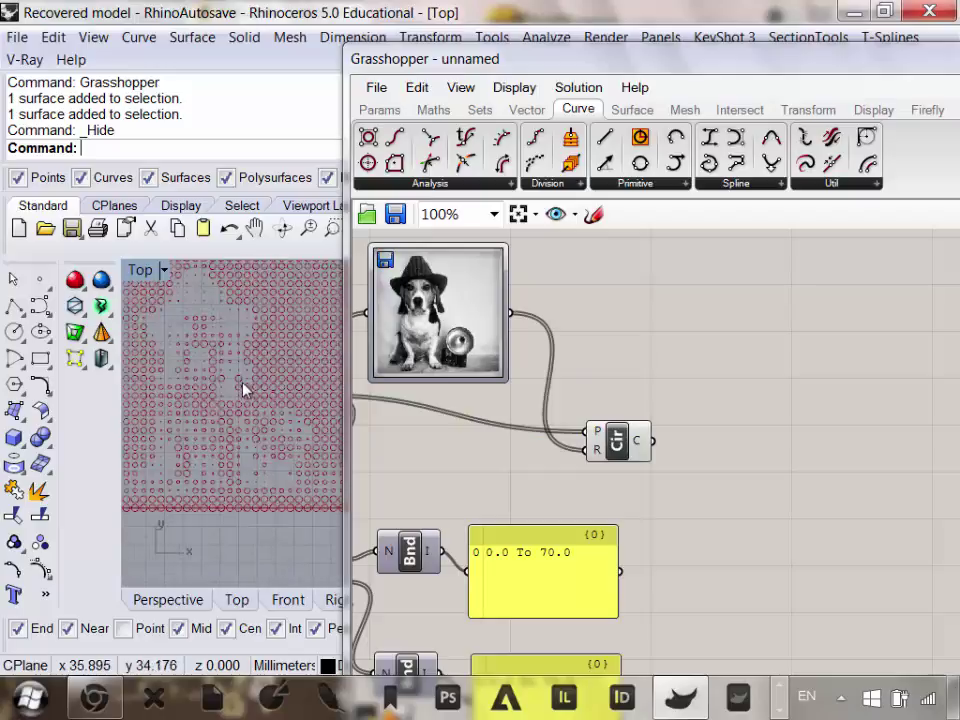
scroll(272, 388, "down", 8)
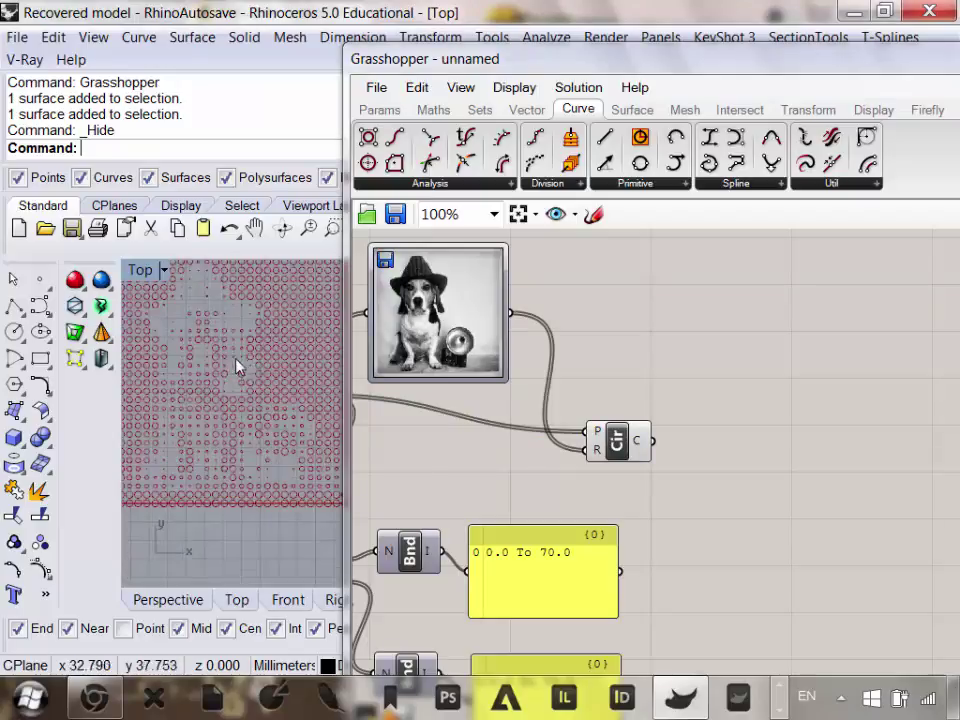
left_click_drag(355, 383, 512, 383)
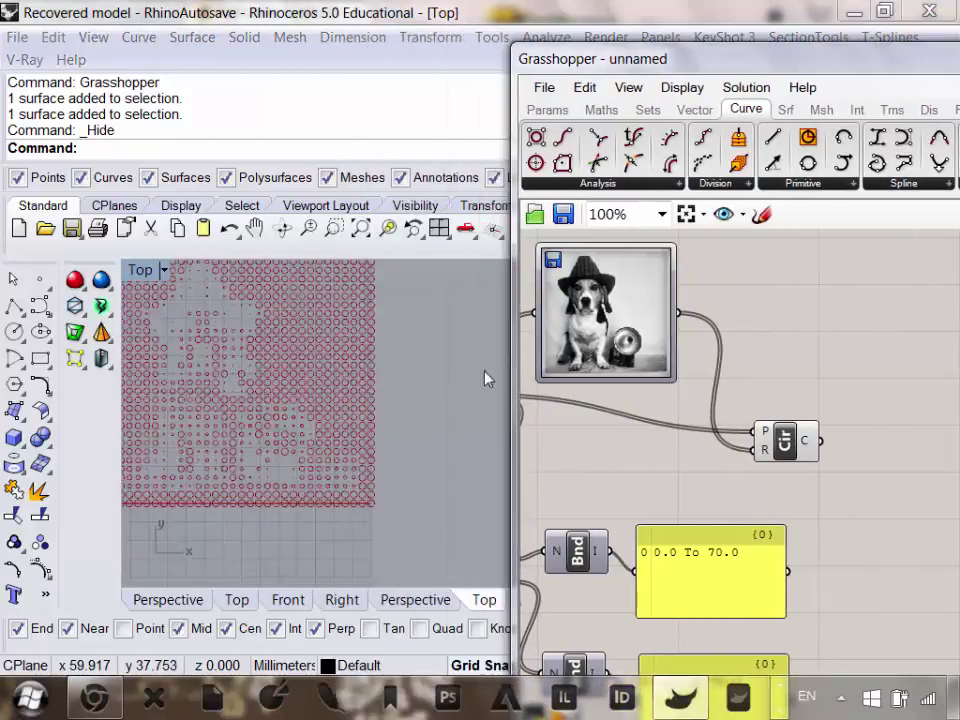
scroll(433, 429, "down", 3)
right_click_drag(428, 424, 371, 379)
scroll(279, 317, "up", 4)
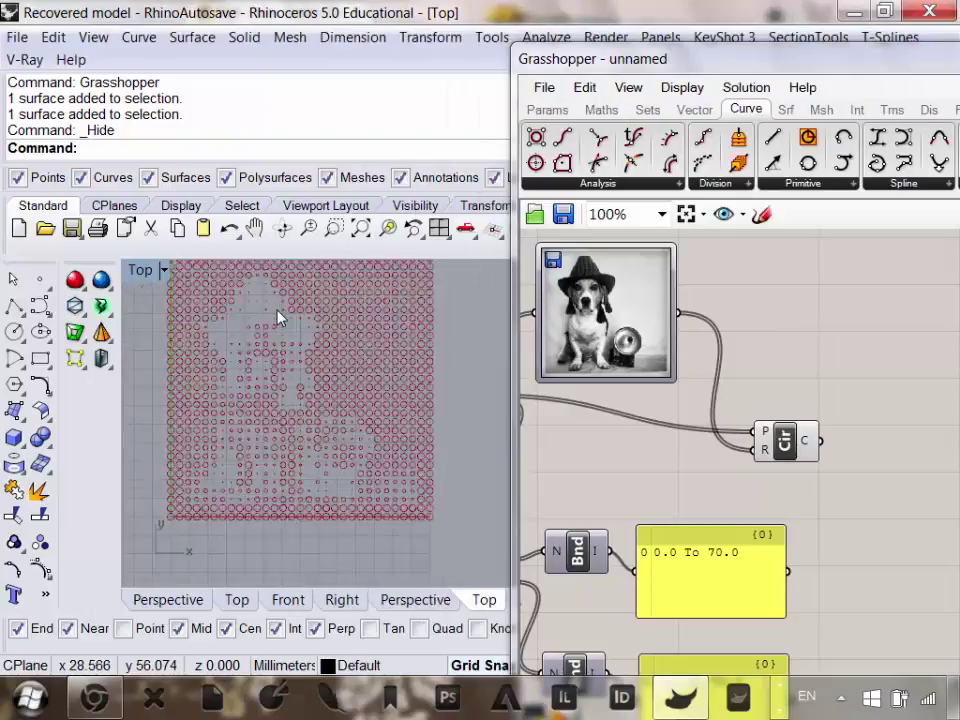
right_click_drag(279, 317, 267, 394)
scroll(296, 363, "down", 1)
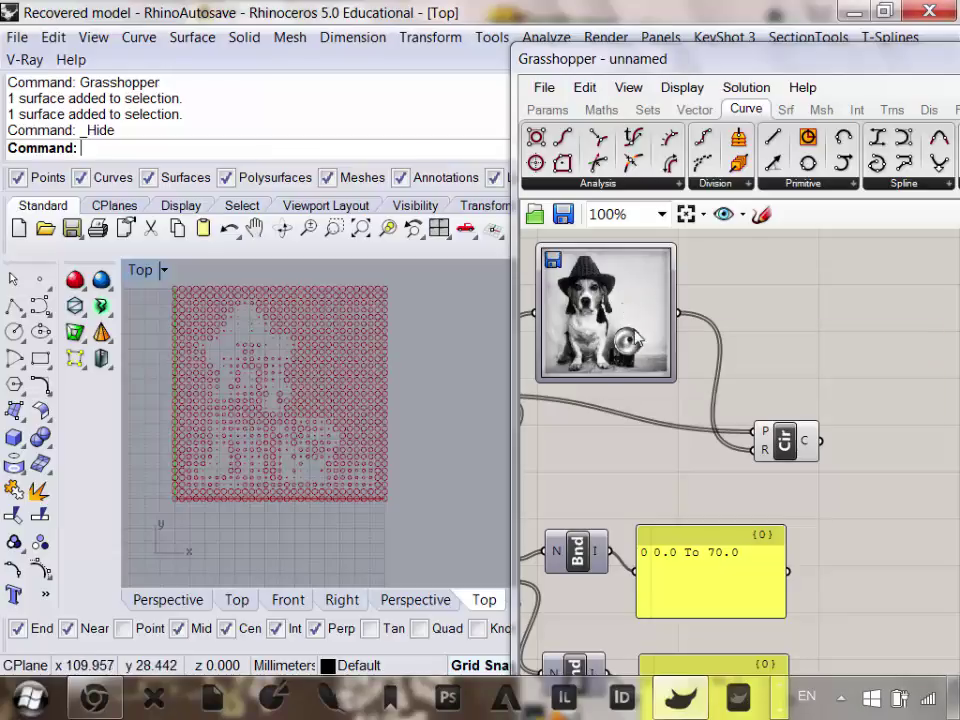
Add a Panel, connect it to the Image Sampler's output and stretch it taller to list more brightness values.
right_click_drag(770, 374, 696, 371)
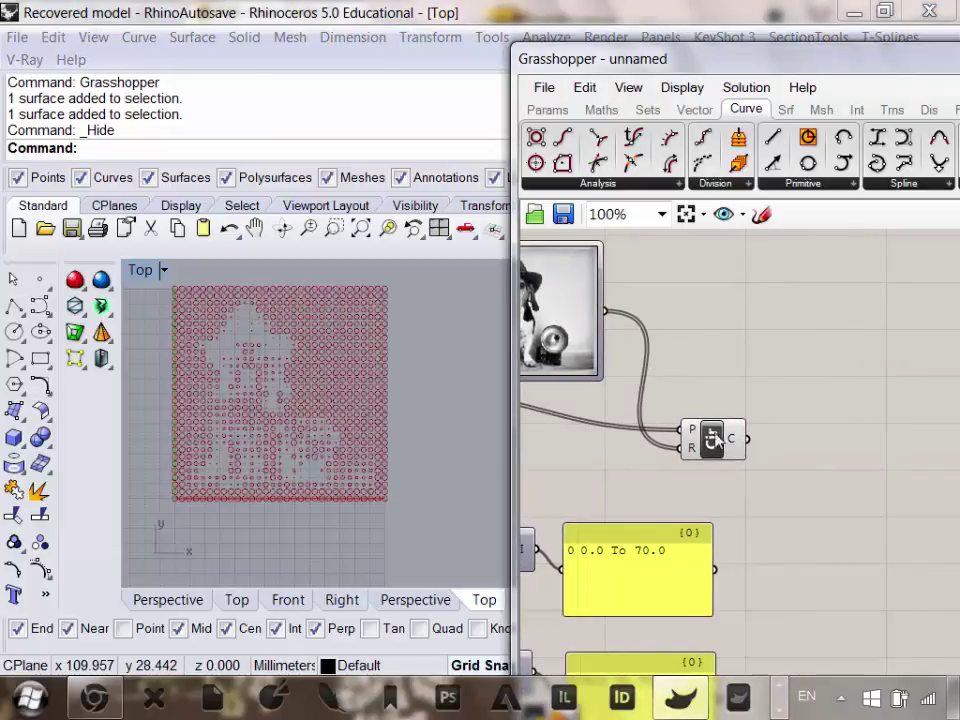
left_click_drag(713, 439, 722, 453)
left_click(542, 111)
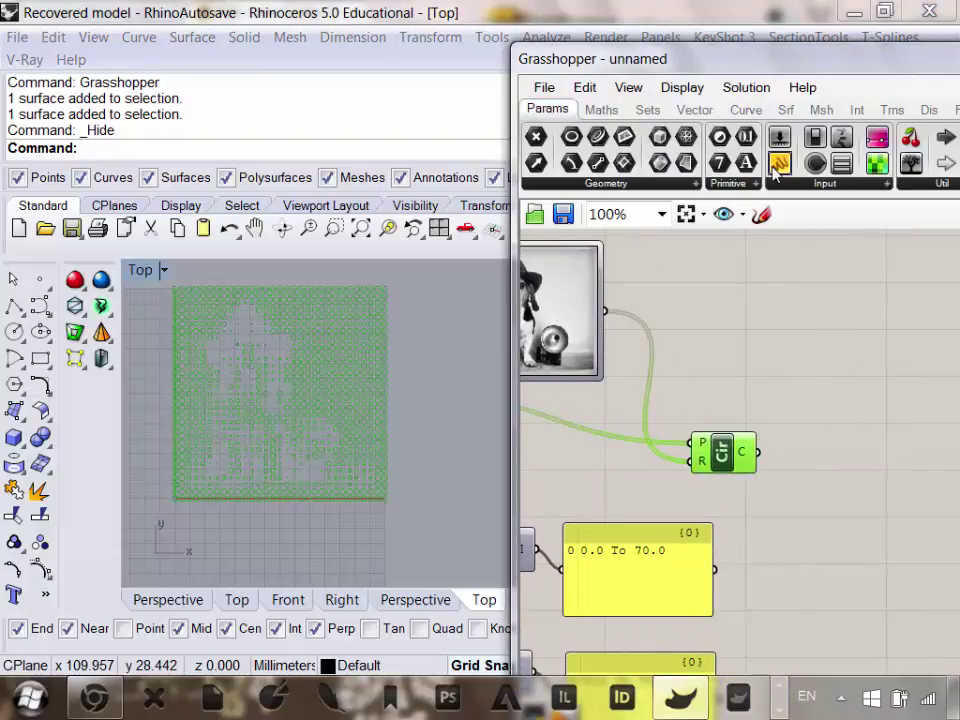
left_click_drag(779, 162, 773, 270)
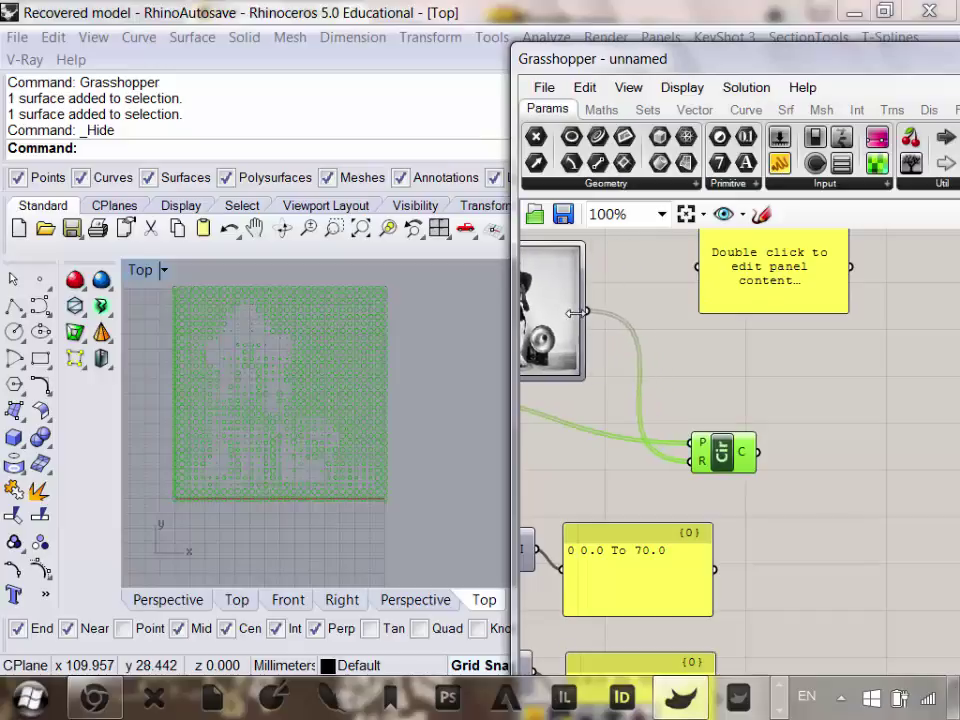
left_click_drag(580, 311, 690, 269)
right_click_drag(770, 358, 676, 384)
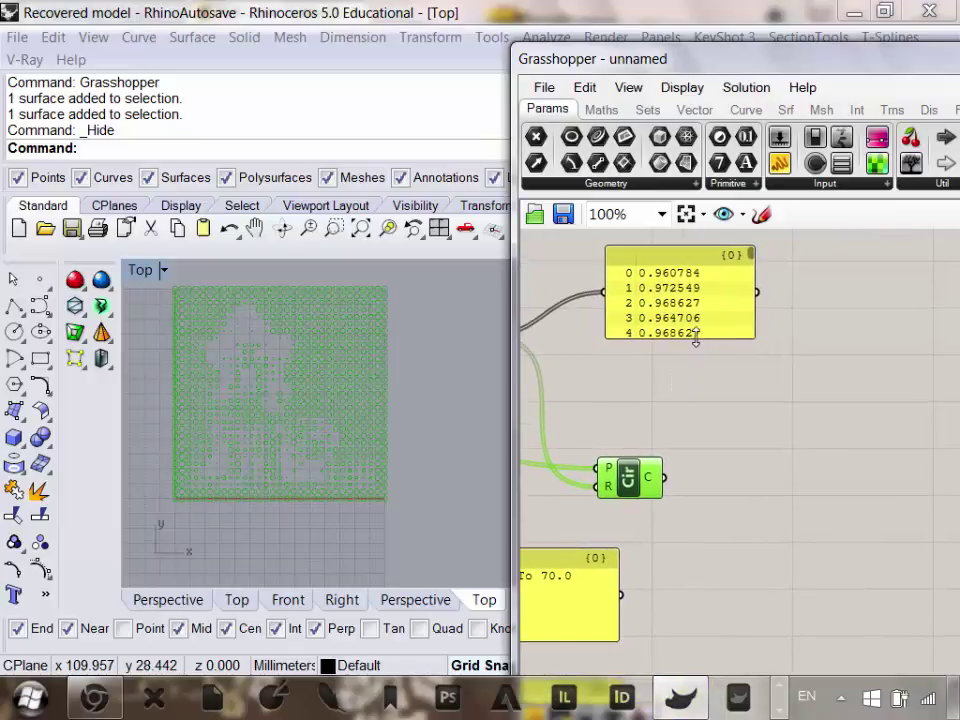
left_click_drag(695, 338, 752, 530)
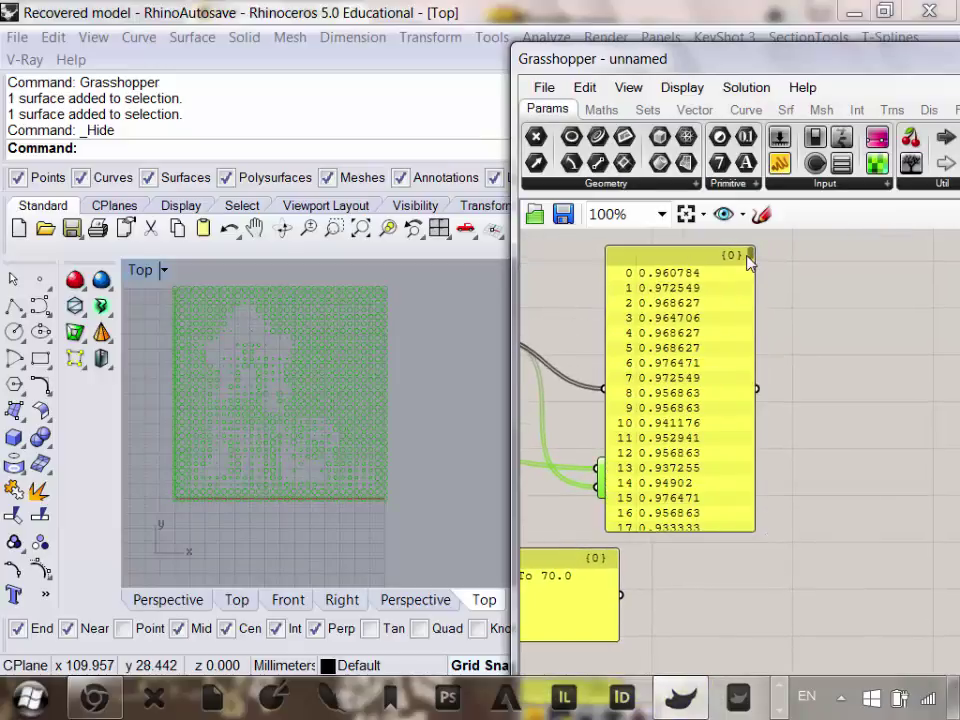
Scroll the brightness values and move the enlarged Panel above the Circle component so it no longer overlaps it.
left_click_drag(752, 270, 752, 243)
scroll(711, 435, "down", 2)
scroll(705, 452, "up", 1)
left_click_drag(705, 452, 682, 367)
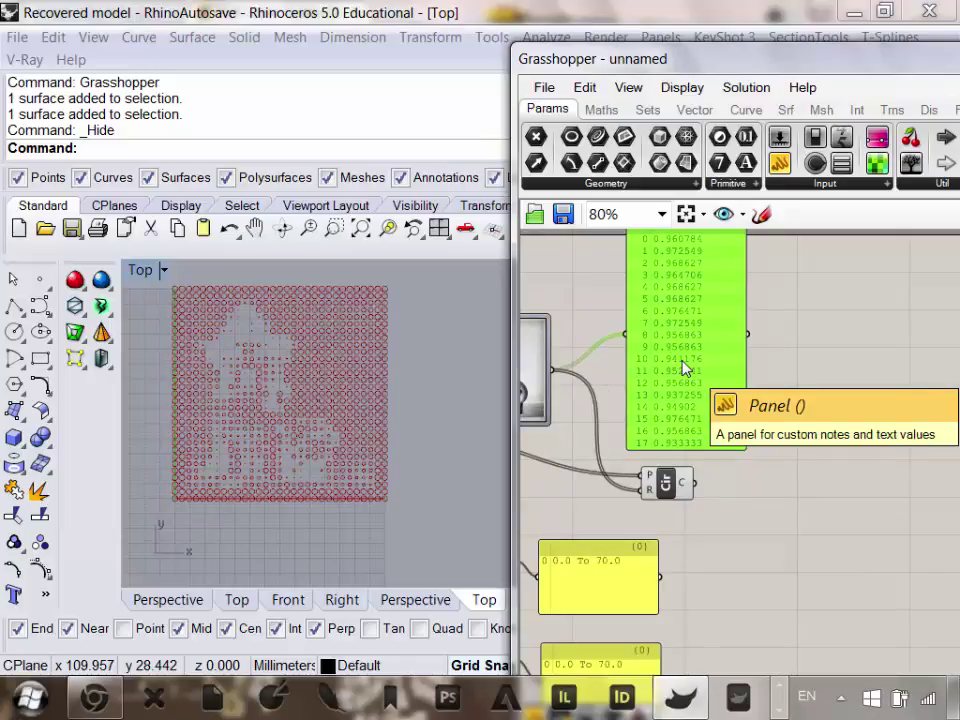
right_click_drag(671, 420, 655, 437)
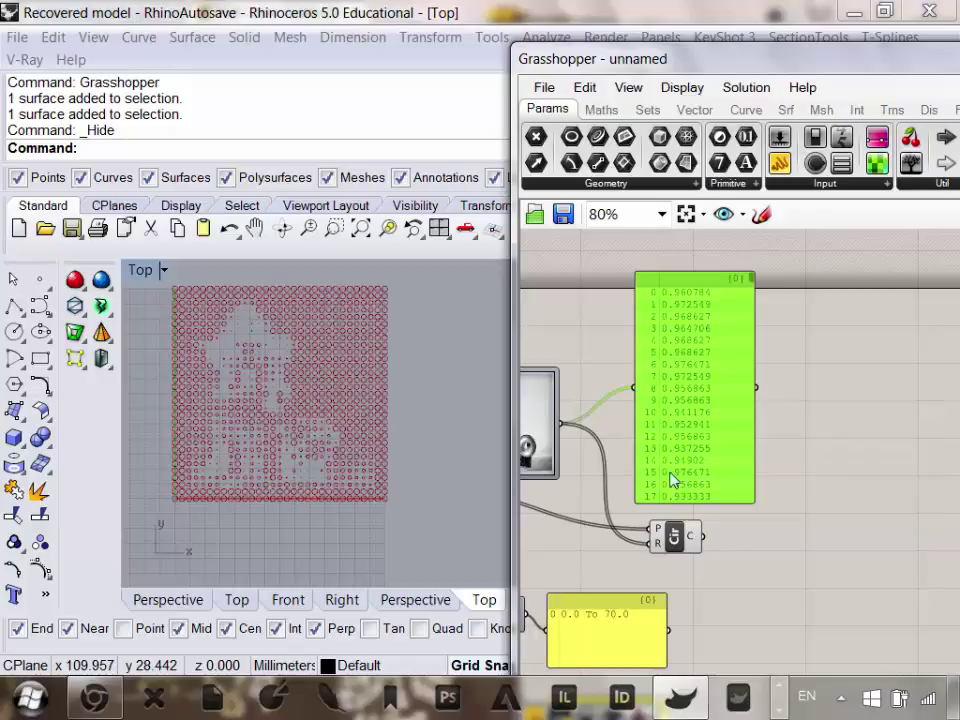
right_click_drag(632, 465, 665, 452)
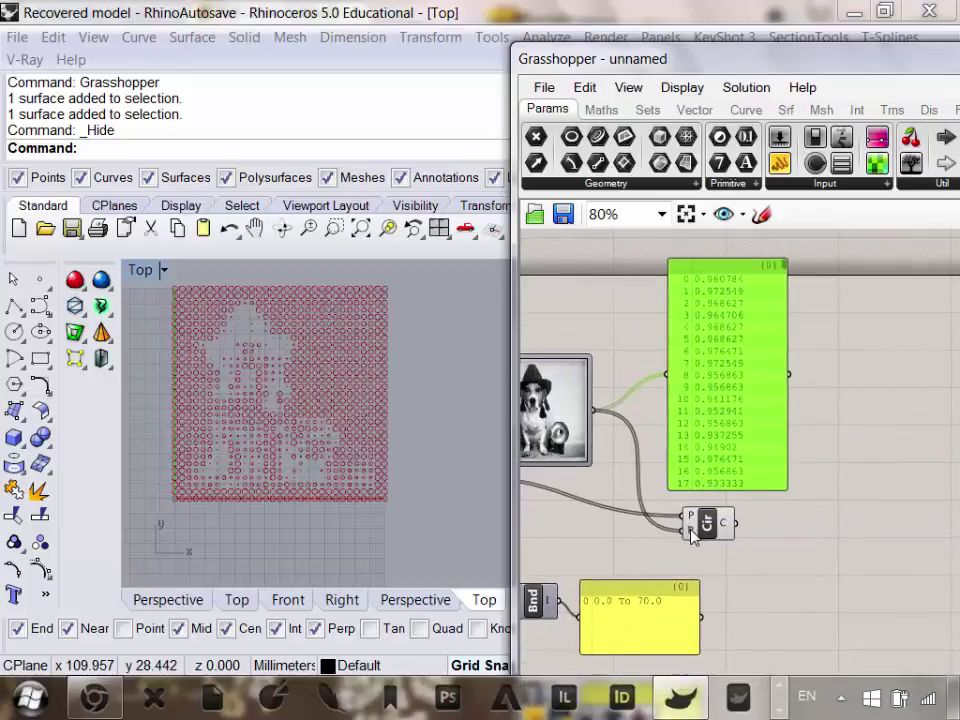
right_click(691, 531)
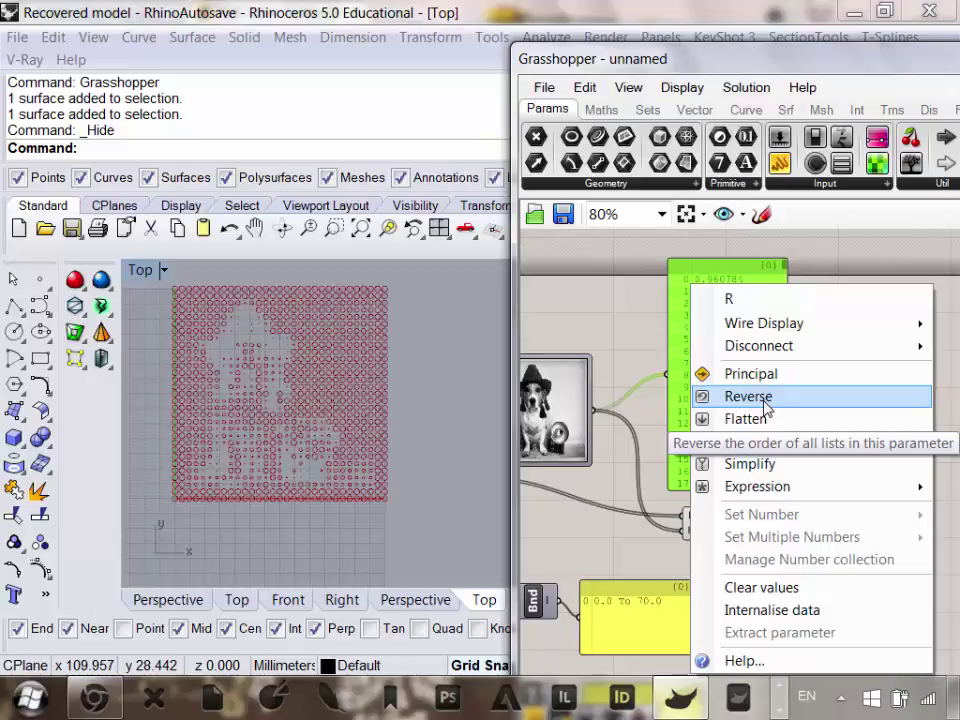
left_click(616, 307)
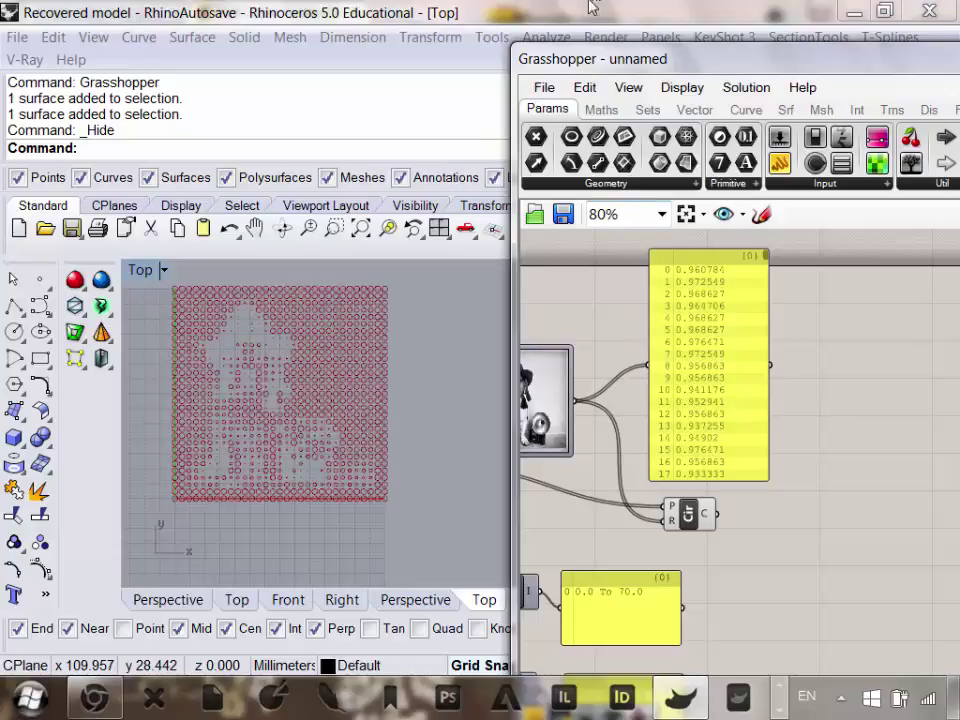
scroll(768, 400, "up", 3)
scroll(770, 424, "down", 3)
right_click_drag(761, 454, 782, 397)
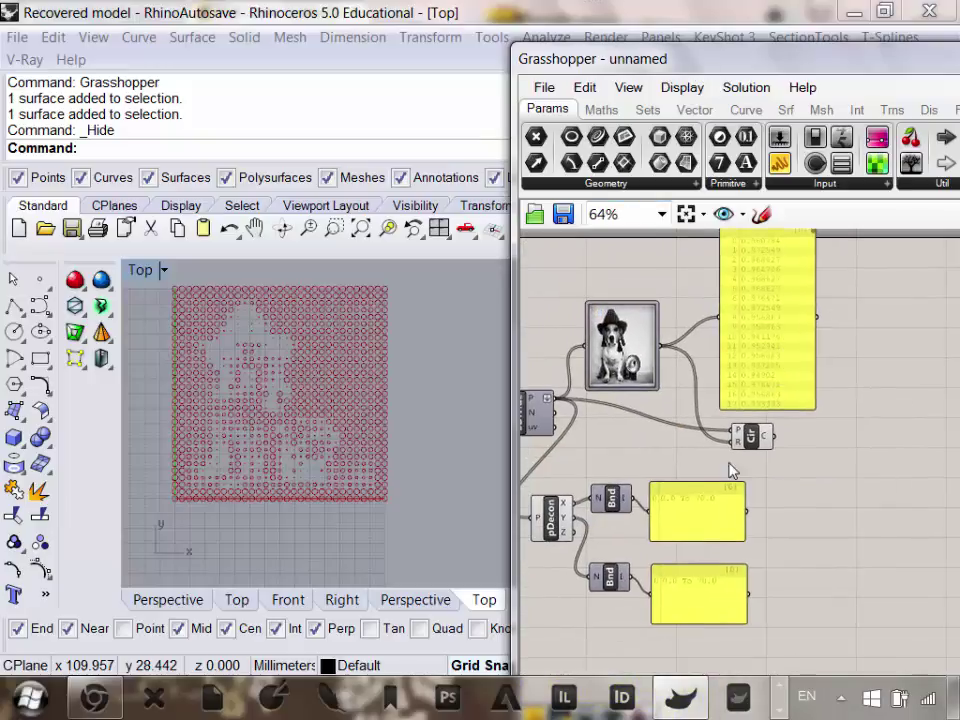
Move the brightness Panel aside and add a Subtraction component above the Circle component.
left_click(648, 110)
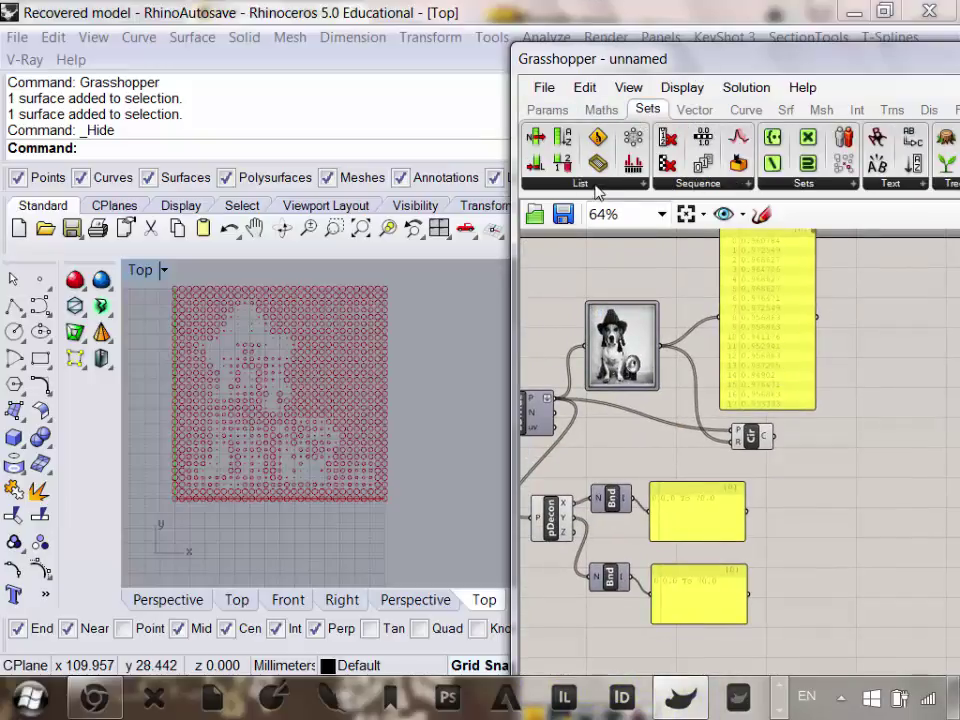
left_click(601, 110)
left_click(566, 184)
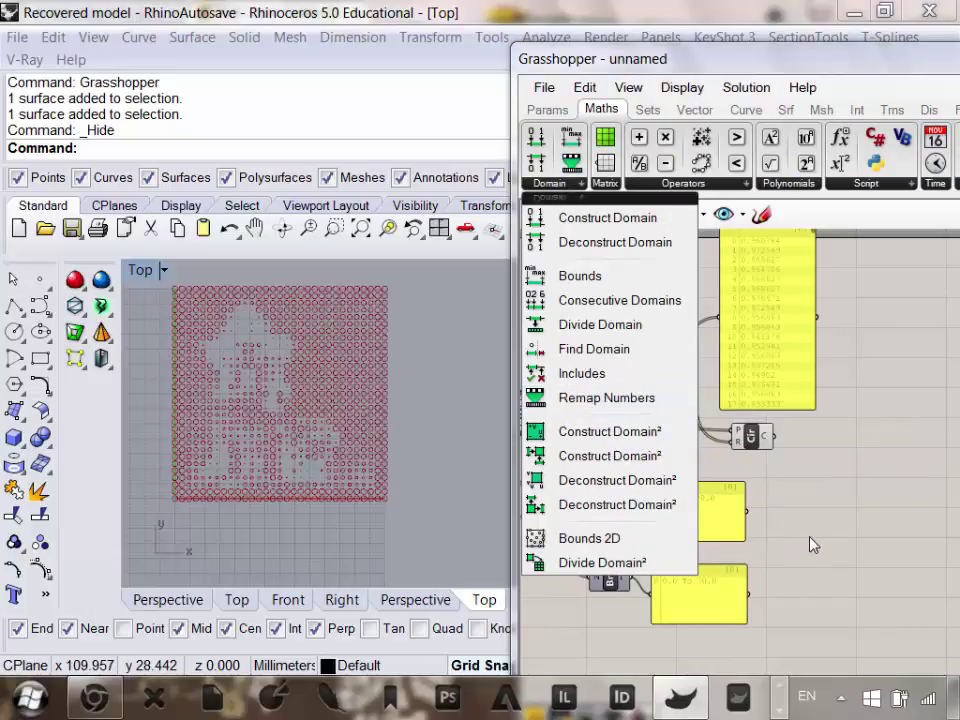
right_click_drag(745, 496, 627, 533)
scroll(598, 407, "up", 2)
right_click_drag(598, 407, 602, 456)
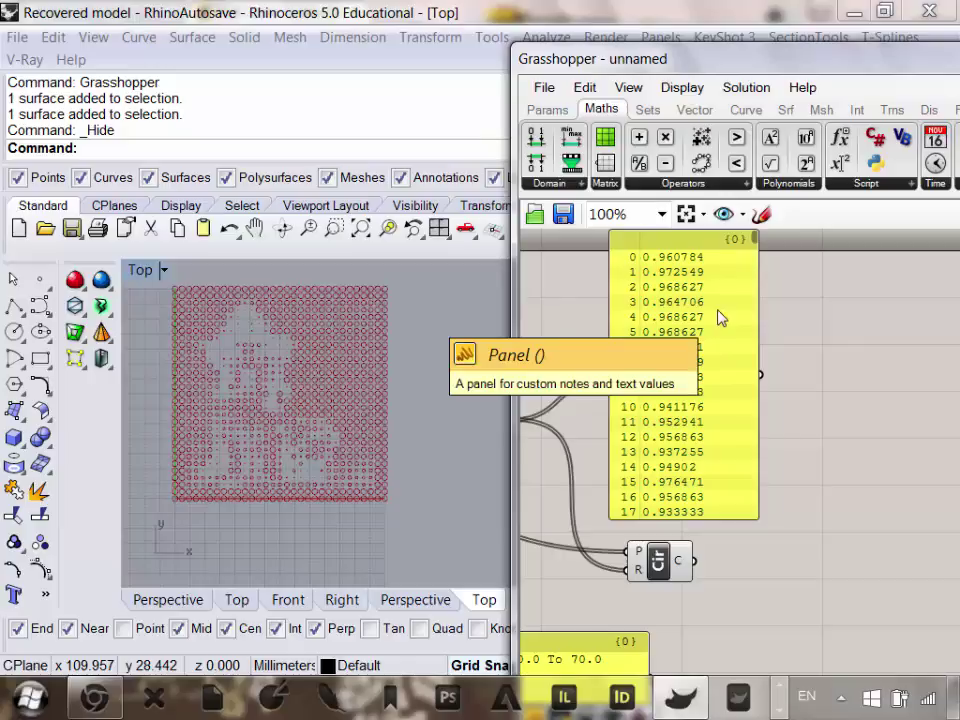
right_click_drag(721, 318, 736, 346)
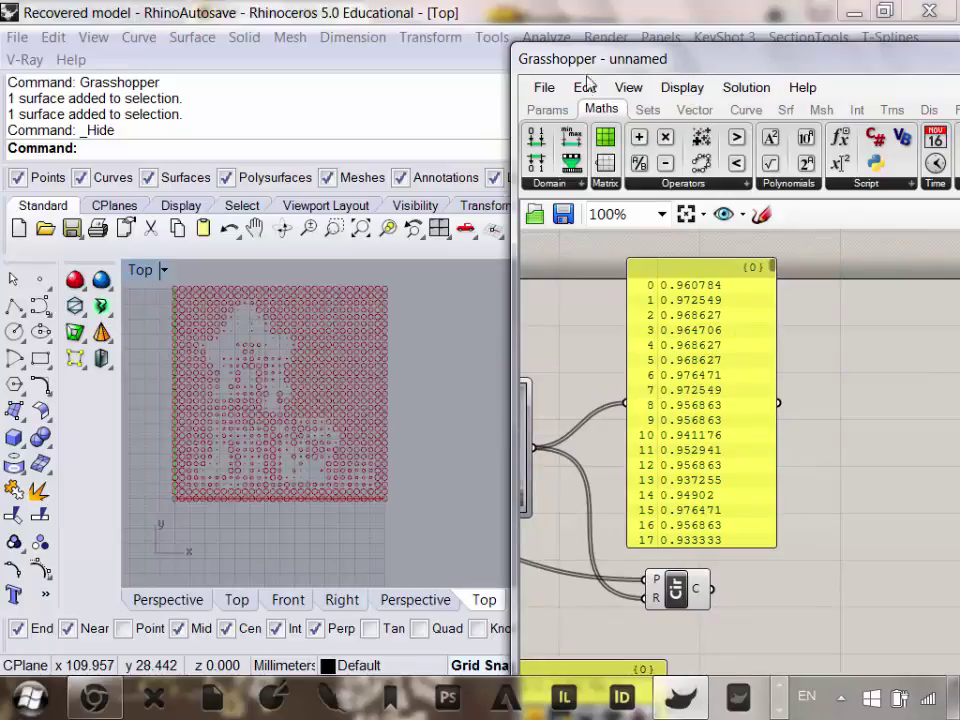
right_click_drag(695, 407, 745, 402)
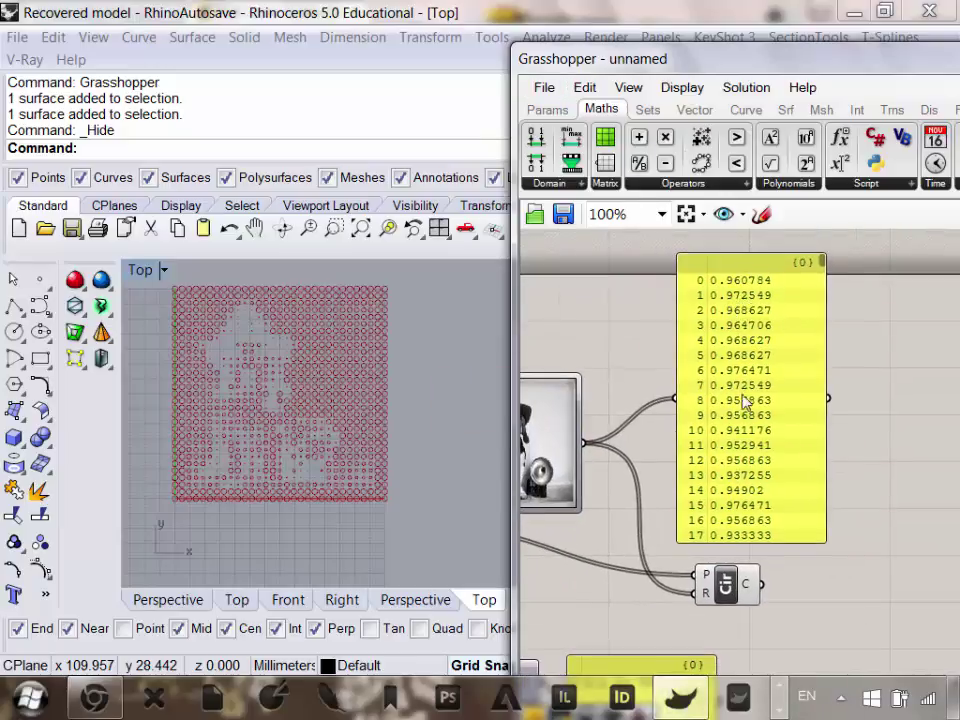
left_click_drag(745, 401, 858, 394)
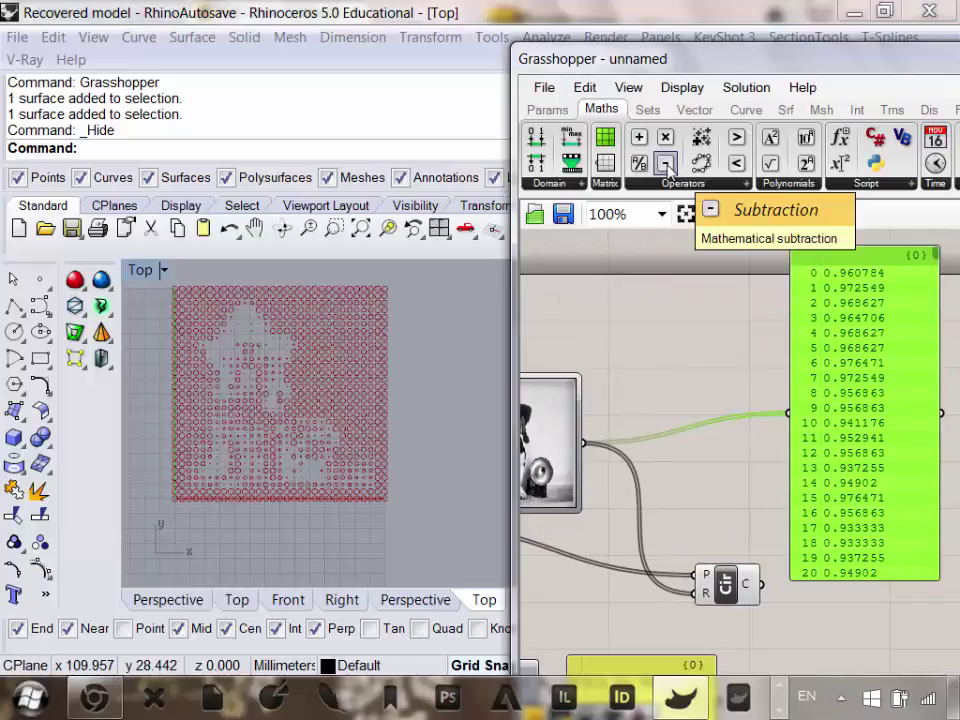
left_click(667, 165)
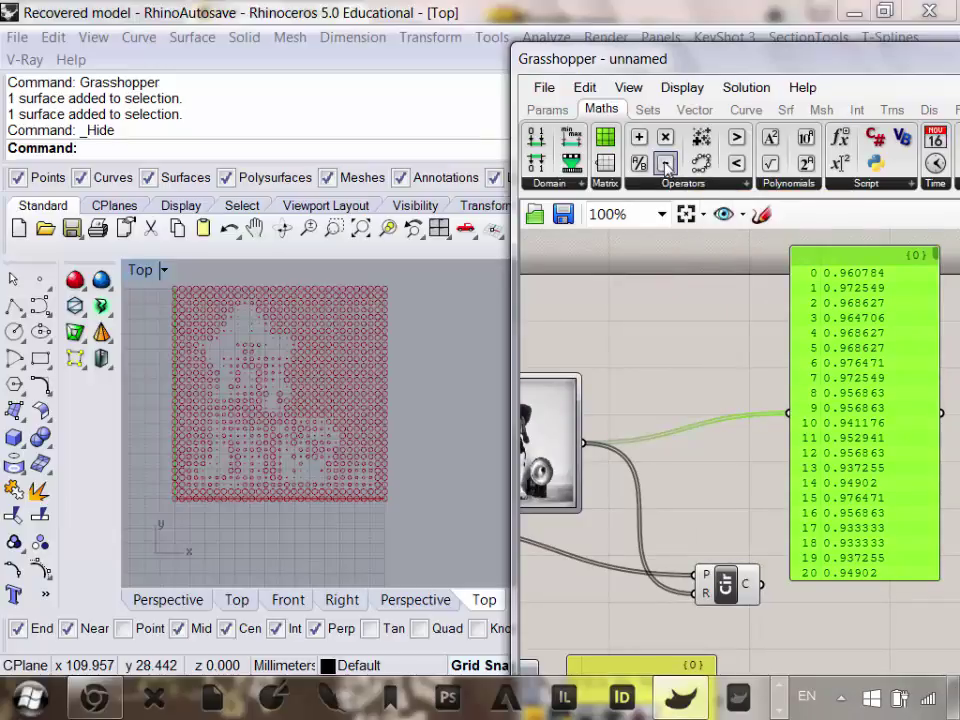
left_click(712, 328)
right_click_drag(685, 378, 697, 378)
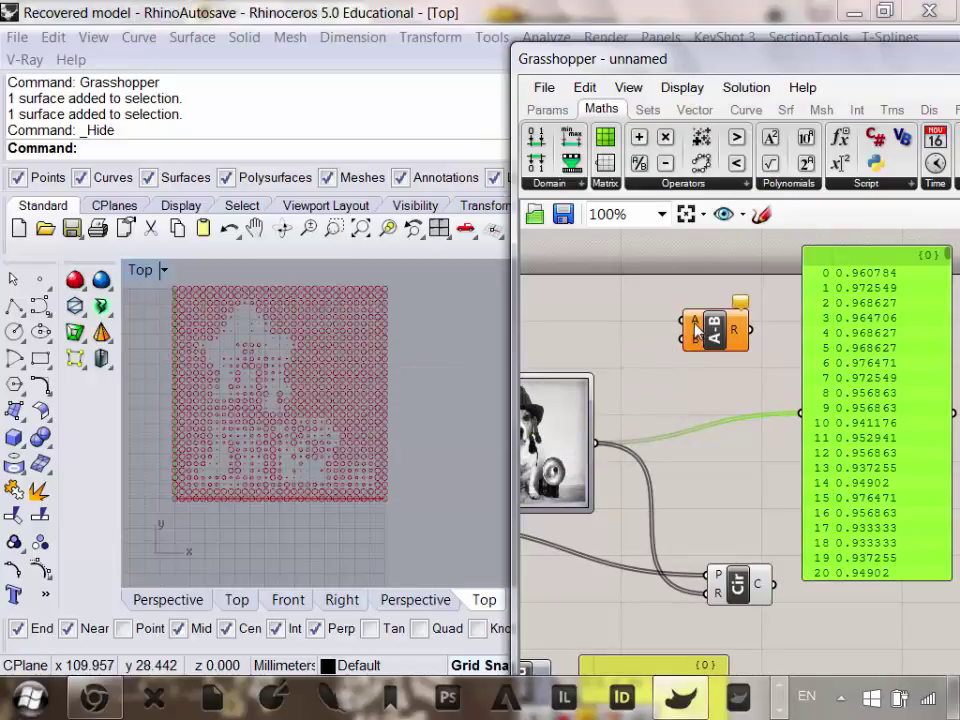
Set the Subtraction component's A input to a fixed value of 1.
right_click(697, 331)
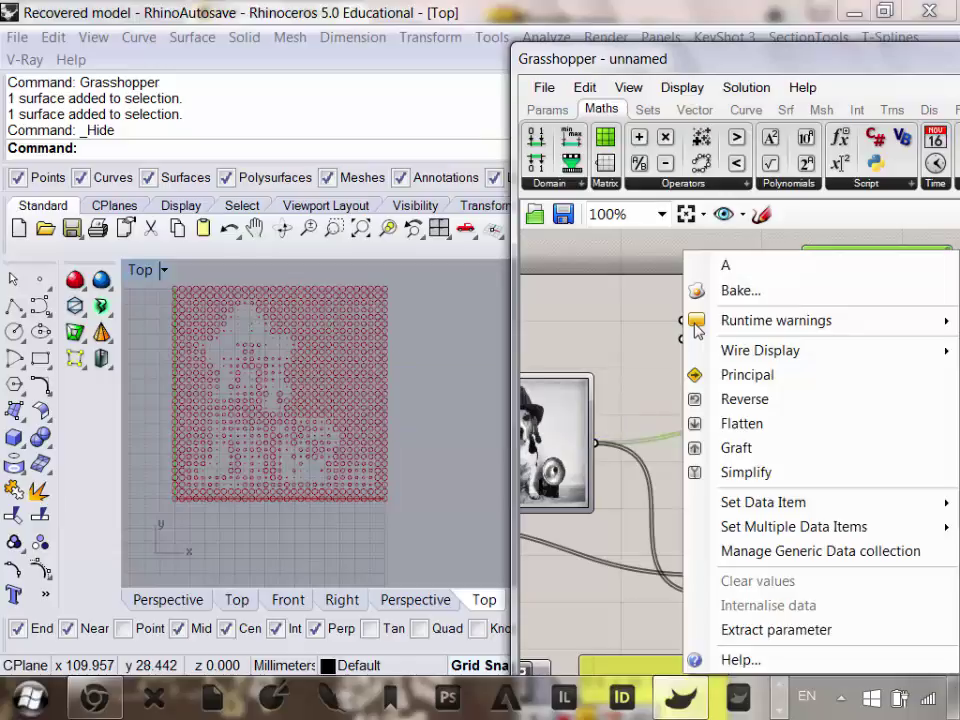
mouse_move(771, 503)
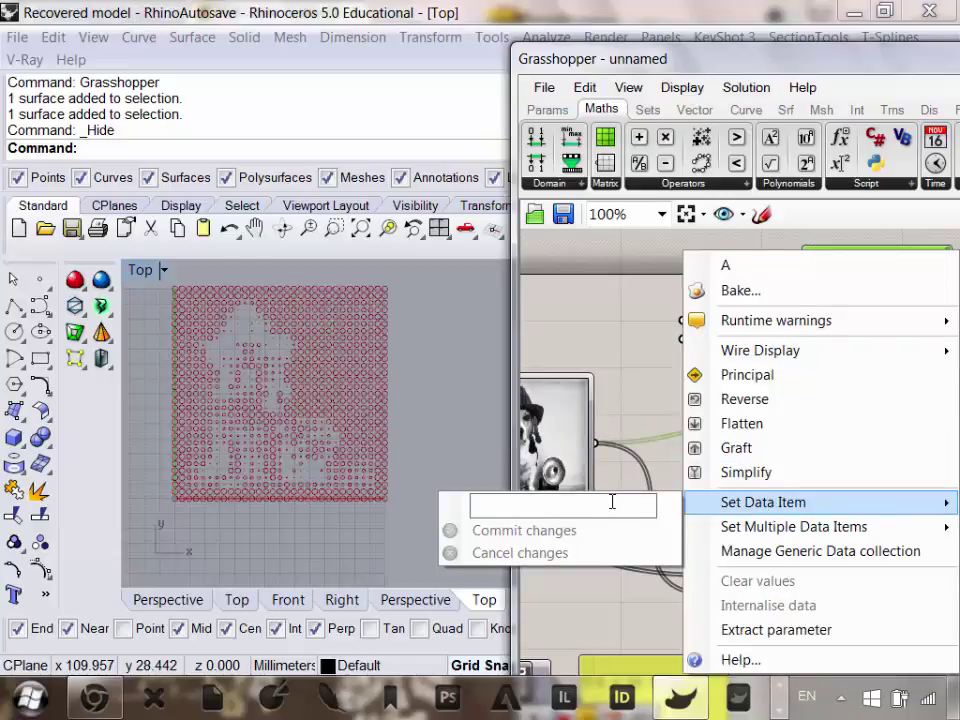
type("1")
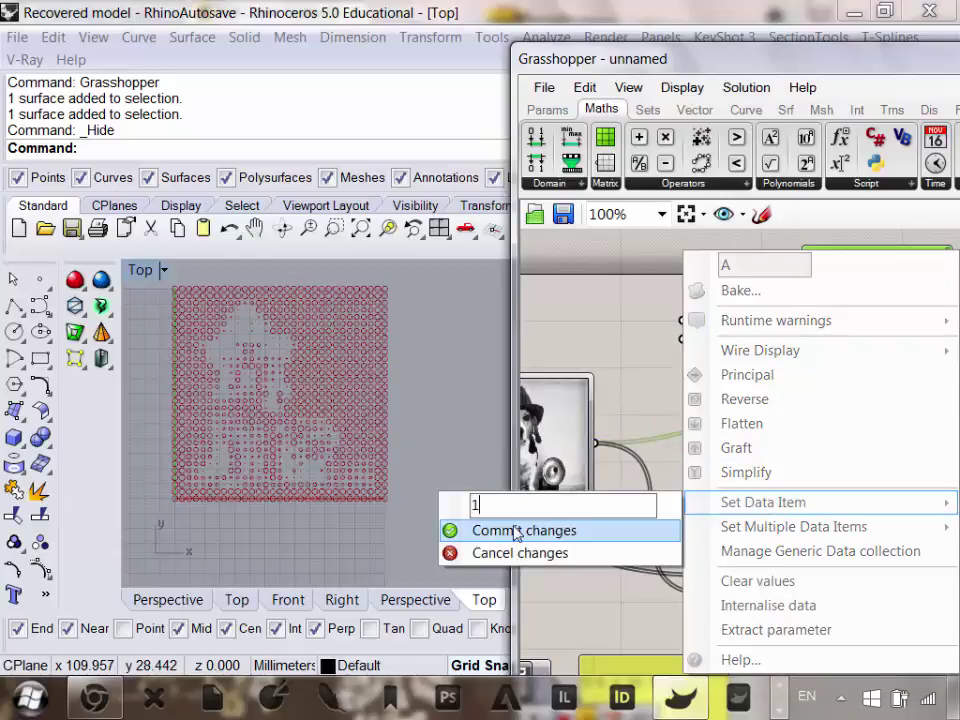
left_click(517, 537)
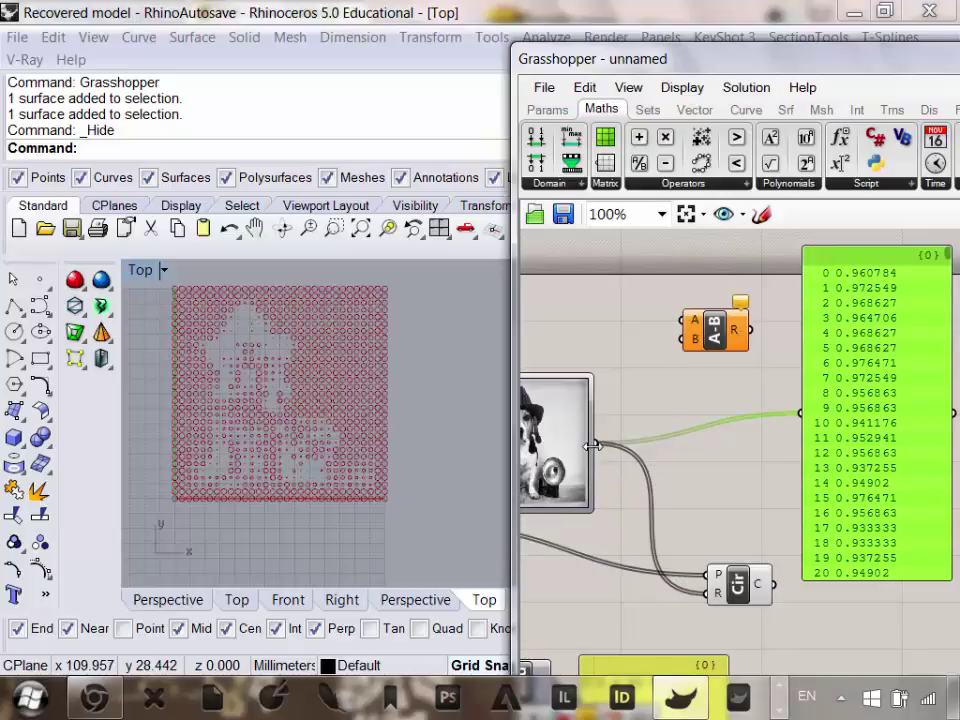
left_click_drag(596, 444, 690, 321)
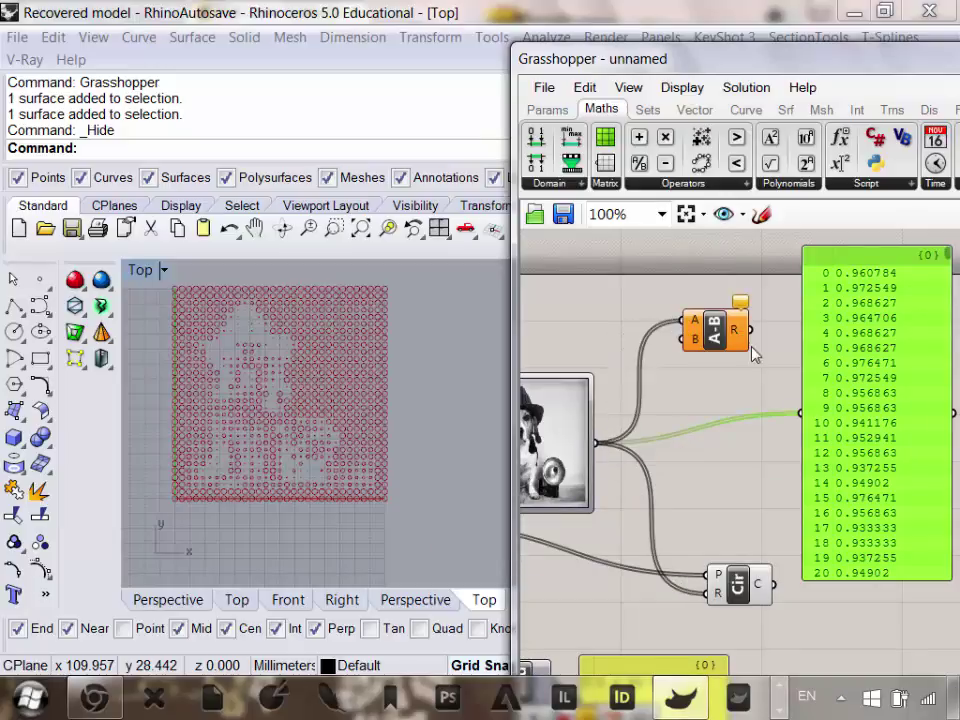
right_click(692, 325)
mouse_move(740, 345)
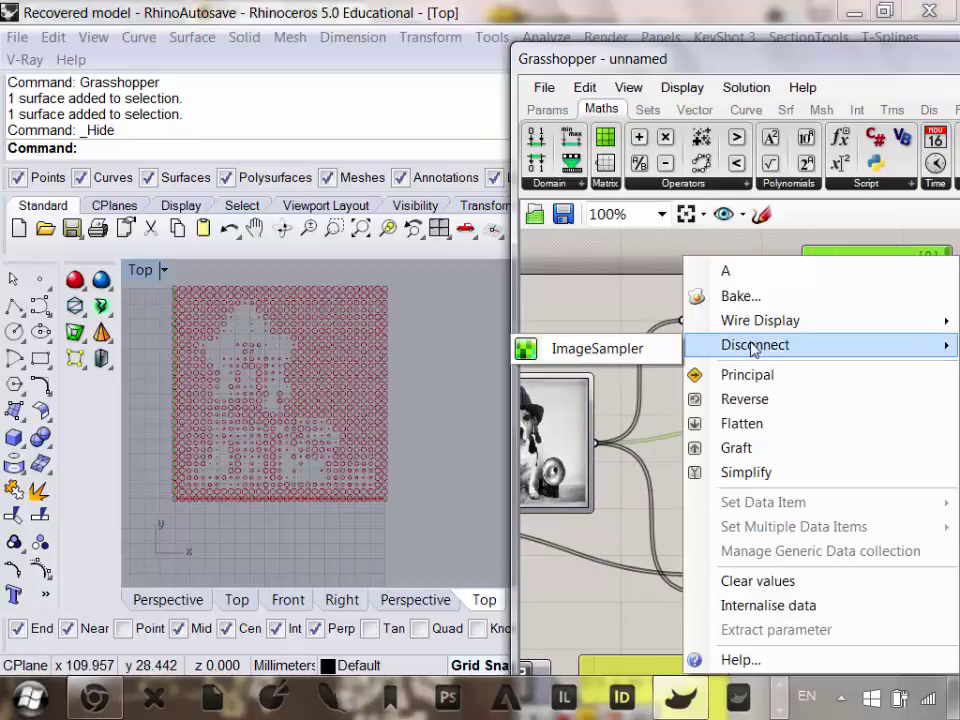
left_click(600, 356)
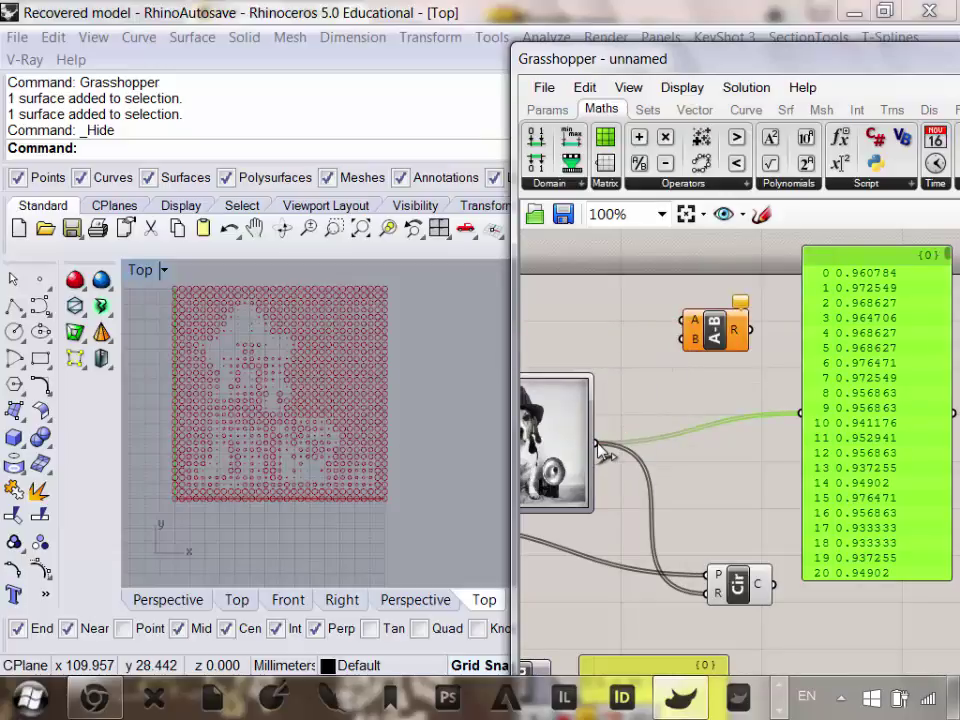
Connect the Image Sampler's output to Subtraction's B input and the subtraction result to the Circle's radius, replacing the direct brightness connection.
left_click_drag(660, 357, 712, 594)
mouse_move(687, 336)
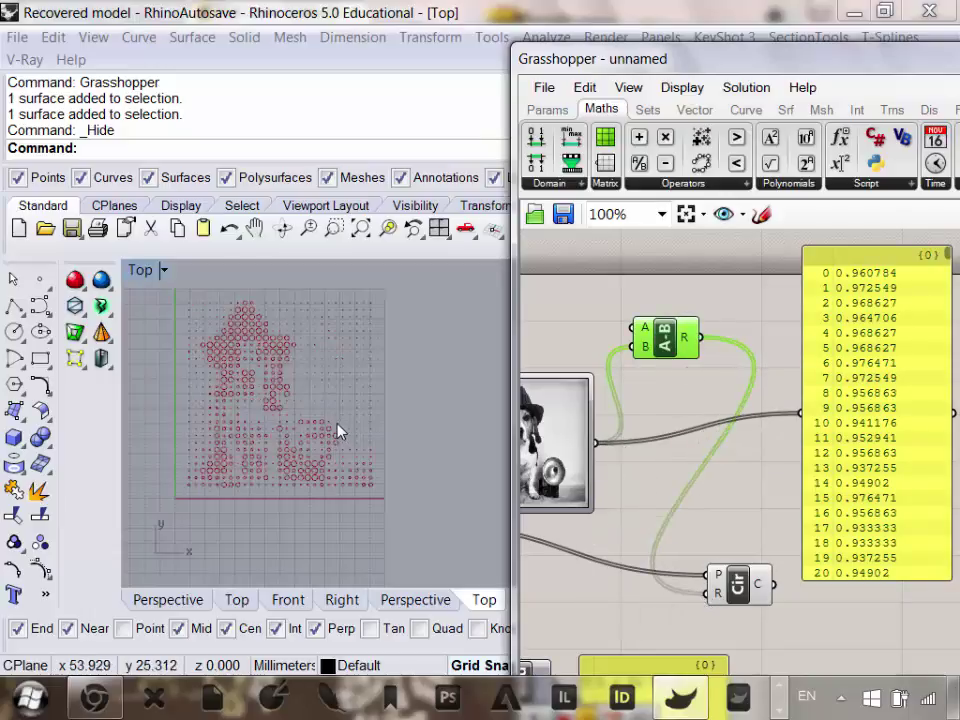
scroll(324, 354, "up", 3)
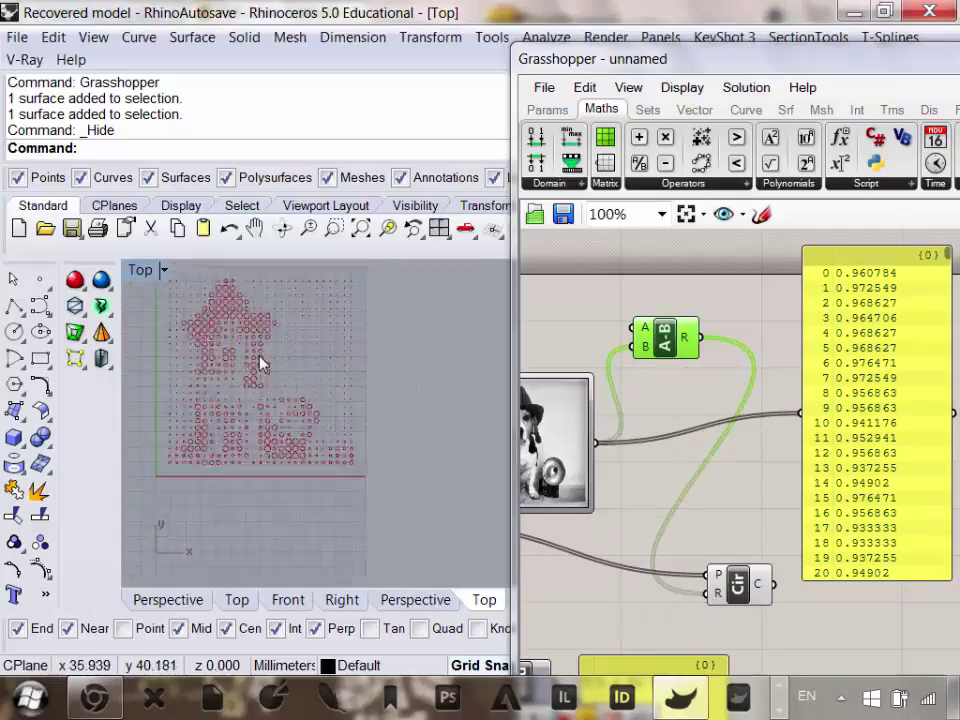
scroll(251, 377, "up", 3)
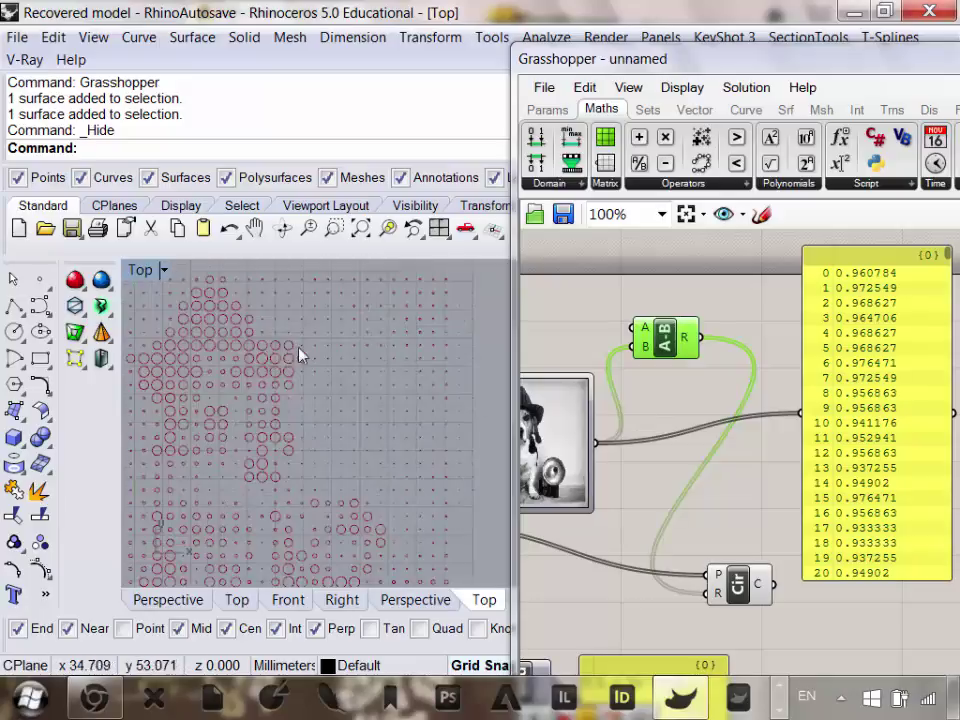
scroll(300, 354, "down", 3)
scroll(352, 388, "up", 2)
Delete the Panel that lists the Image Sampler's brightness values.
left_click(884, 455)
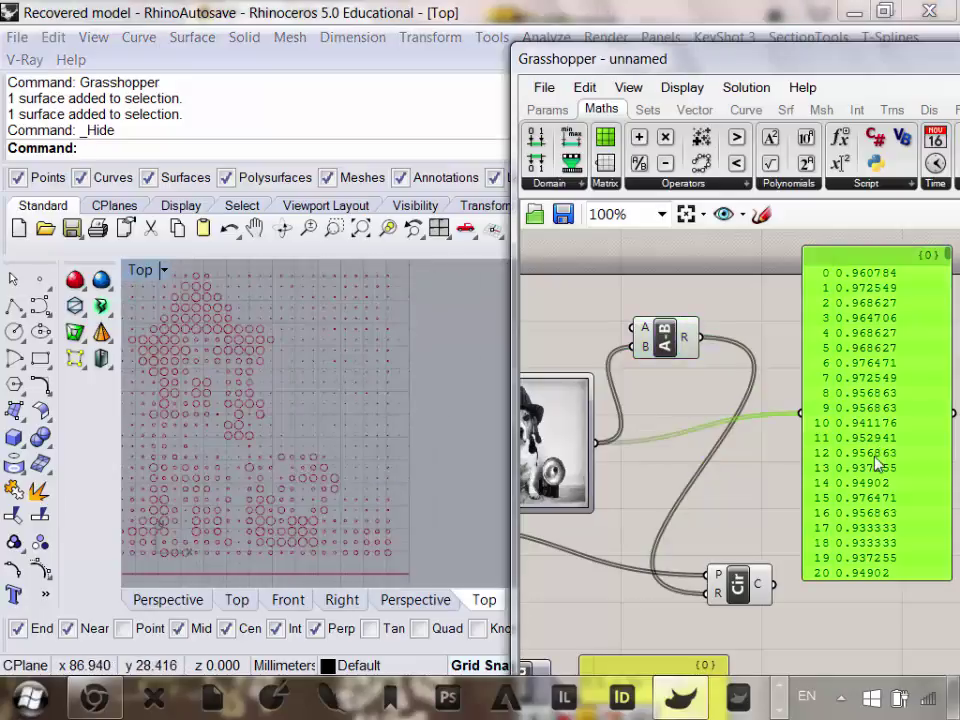
key("Delete")
right_click_drag(386, 452, 424, 427)
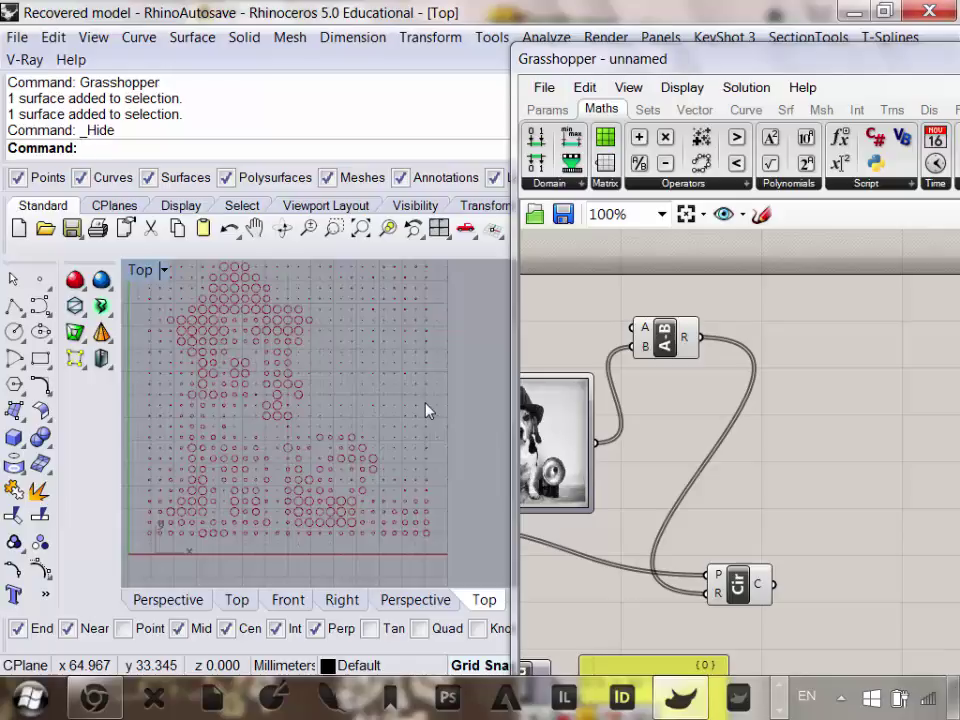
Toggle the viewport preview of the Divide Surface component and of the Surface parameter.
scroll(863, 456, "down", 5)
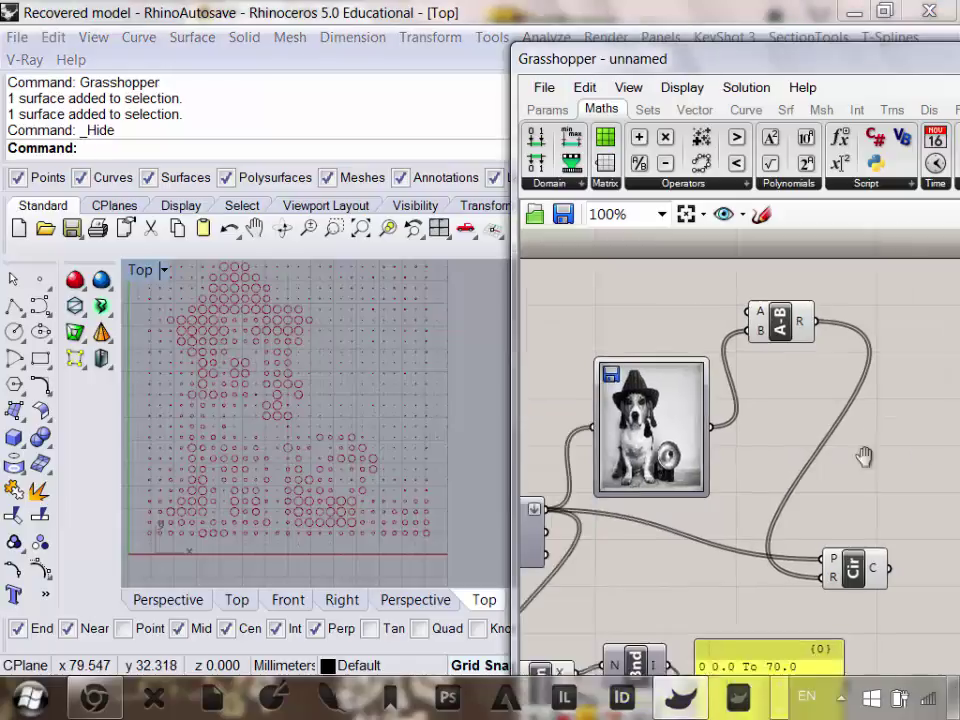
scroll(650, 360, "up", 3)
right_click_drag(661, 370, 634, 342)
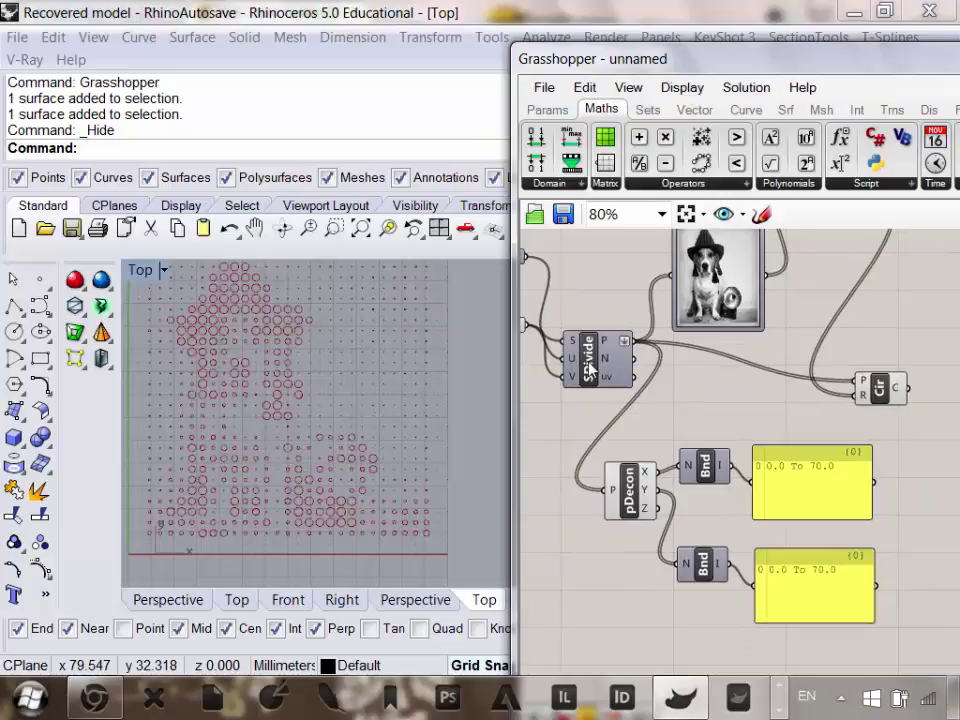
left_click(592, 366)
right_click(597, 355)
left_click(625, 394)
right_click_drag(611, 396, 671, 422)
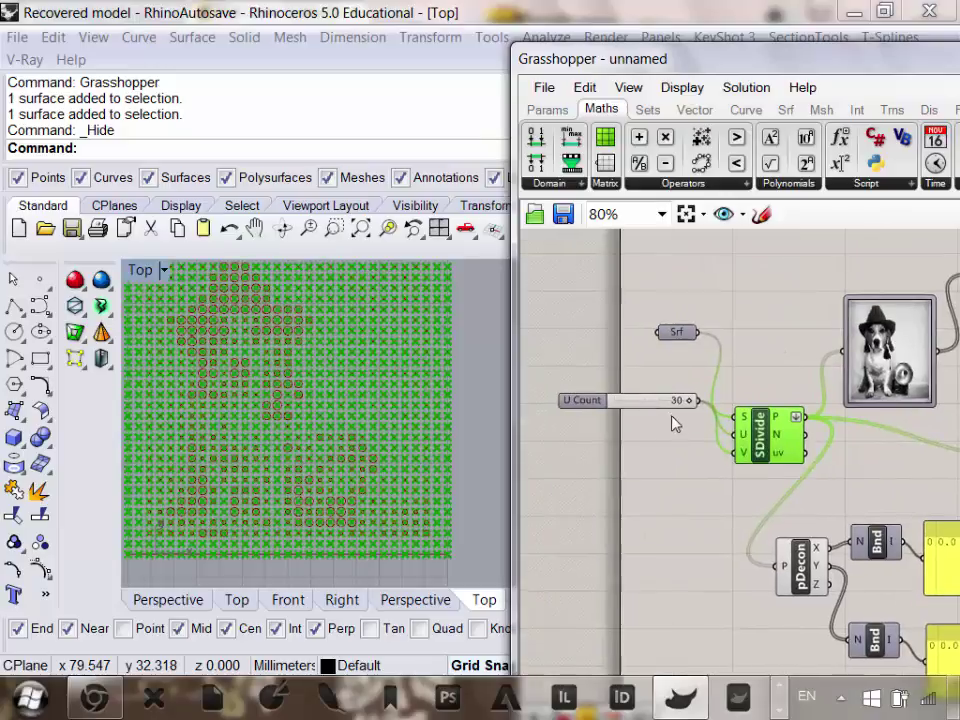
left_click(677, 332)
right_click(678, 334)
left_click(793, 326)
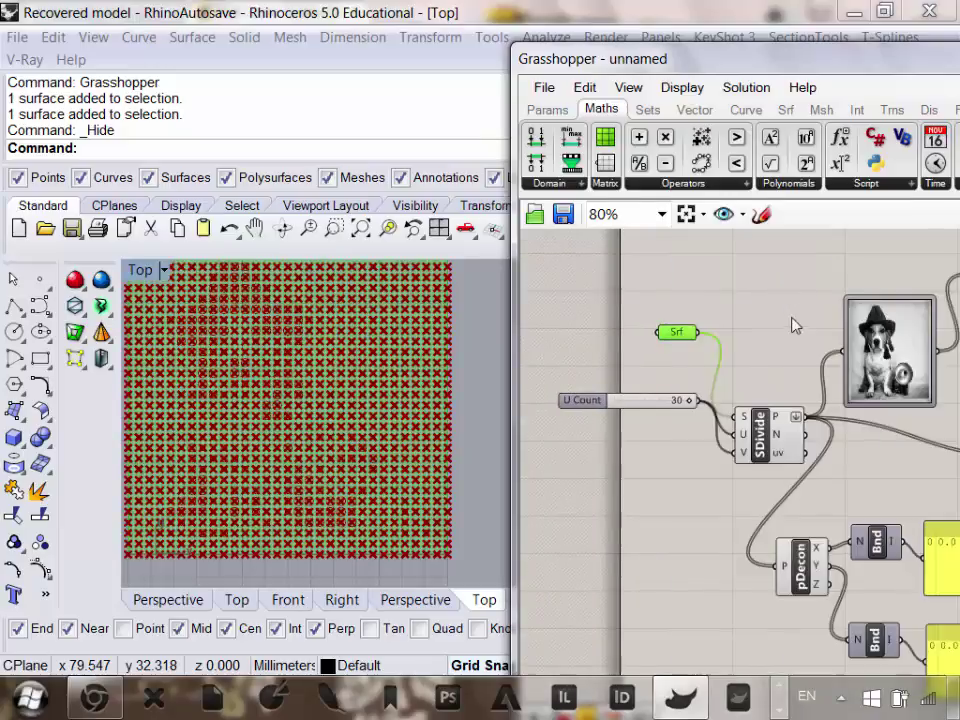
left_click(793, 326)
Select every component except the Circle and turn off their preview so that only the circles are drawn in the viewport.
scroll(771, 369, "down", 4)
scroll(667, 381, "up", 2)
scroll(665, 381, "up", 2)
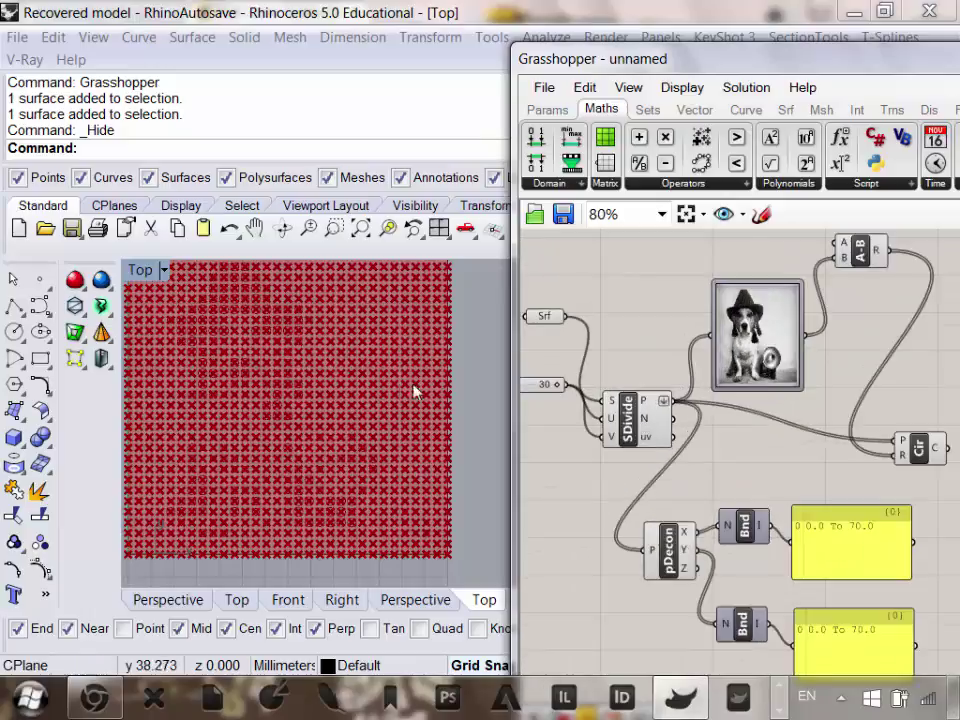
scroll(315, 367, "up", 6)
scroll(315, 362, "down", 8)
scroll(300, 370, "up", 2)
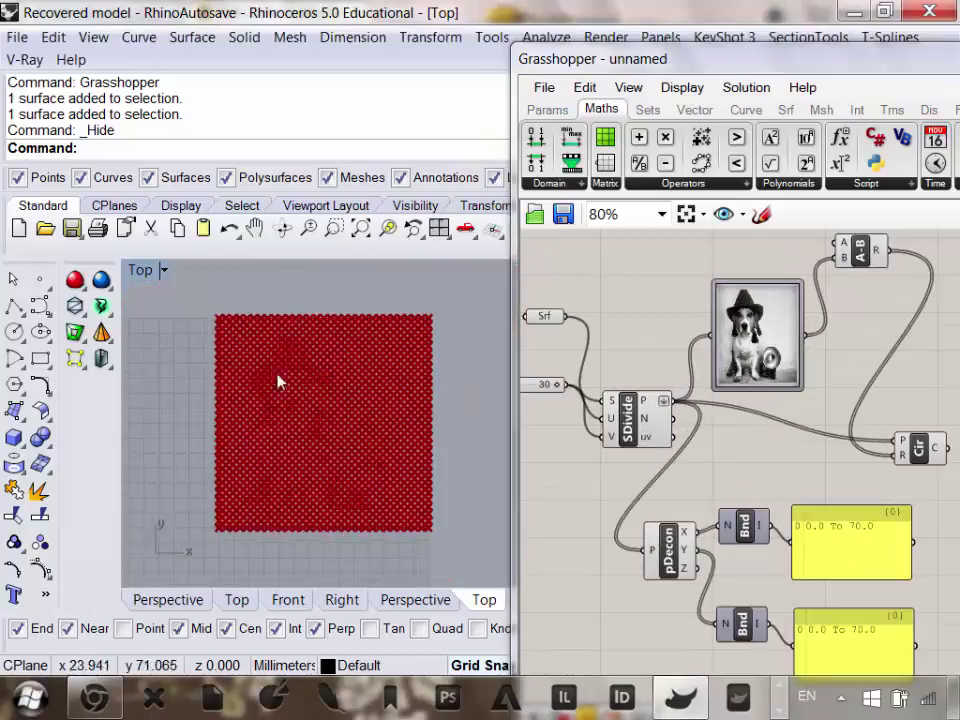
scroll(720, 365, "down", 2)
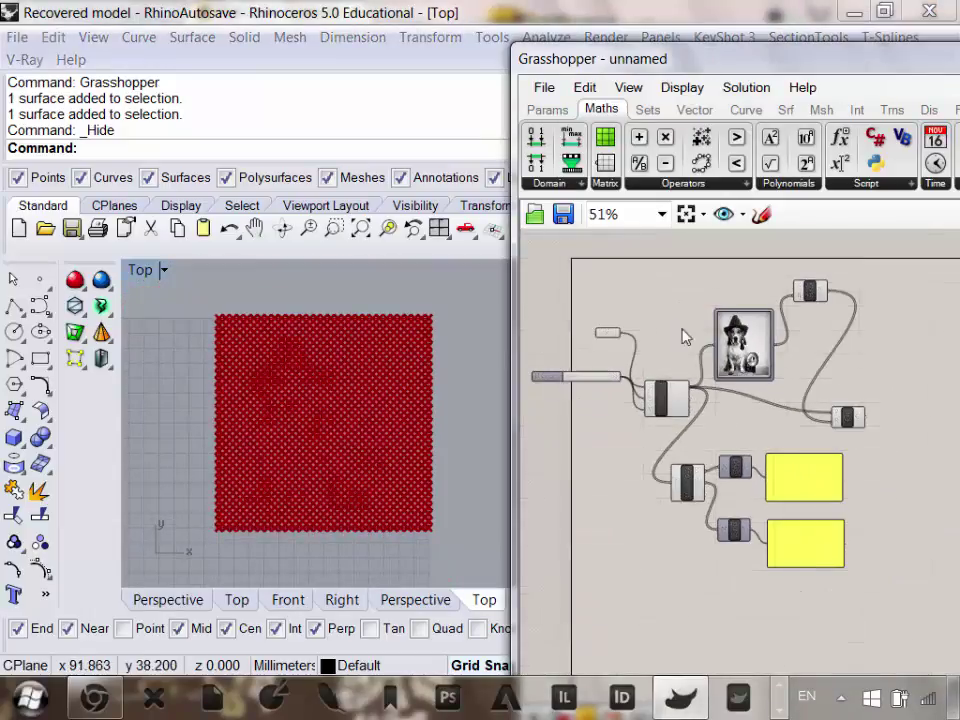
scroll(815, 290, "up", 2)
scroll(810, 310, "down", 3)
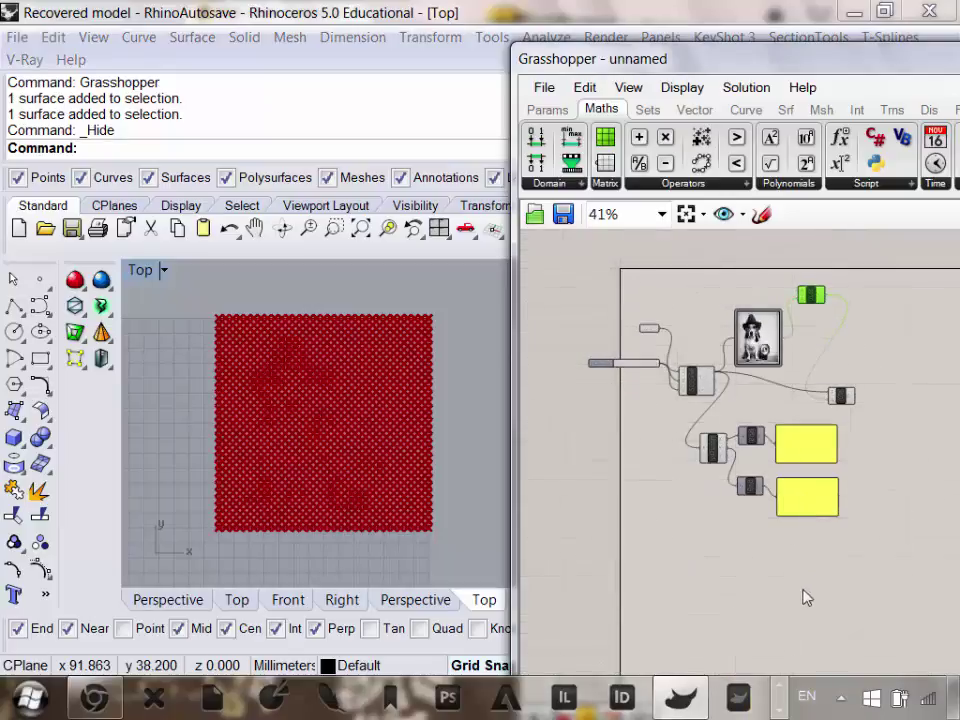
left_click_drag(808, 585, 622, 276)
right_click(685, 285)
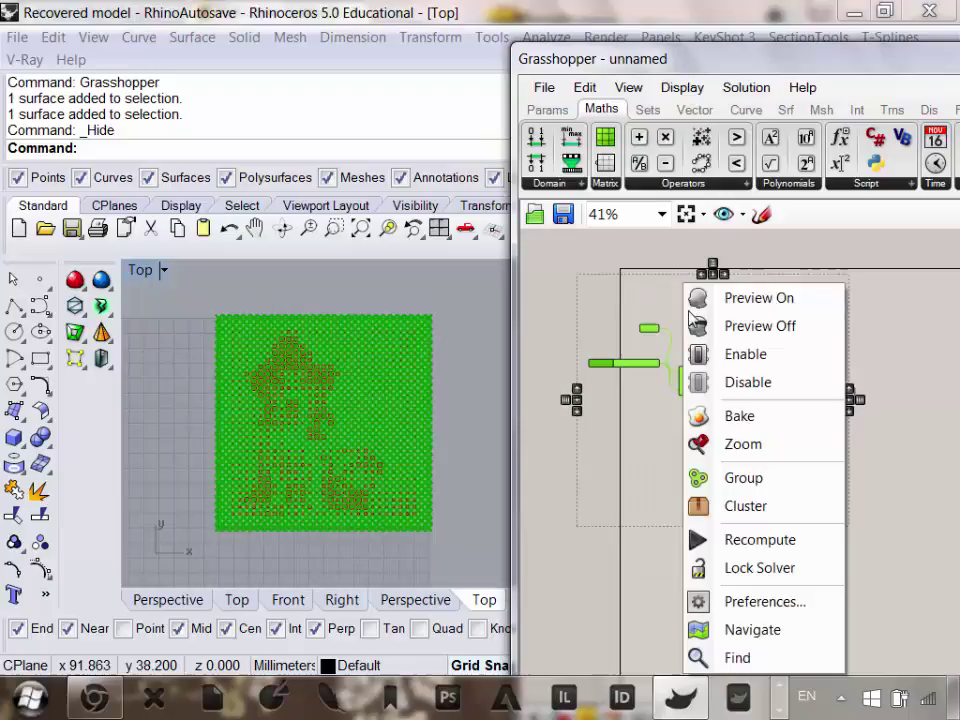
left_click(755, 333)
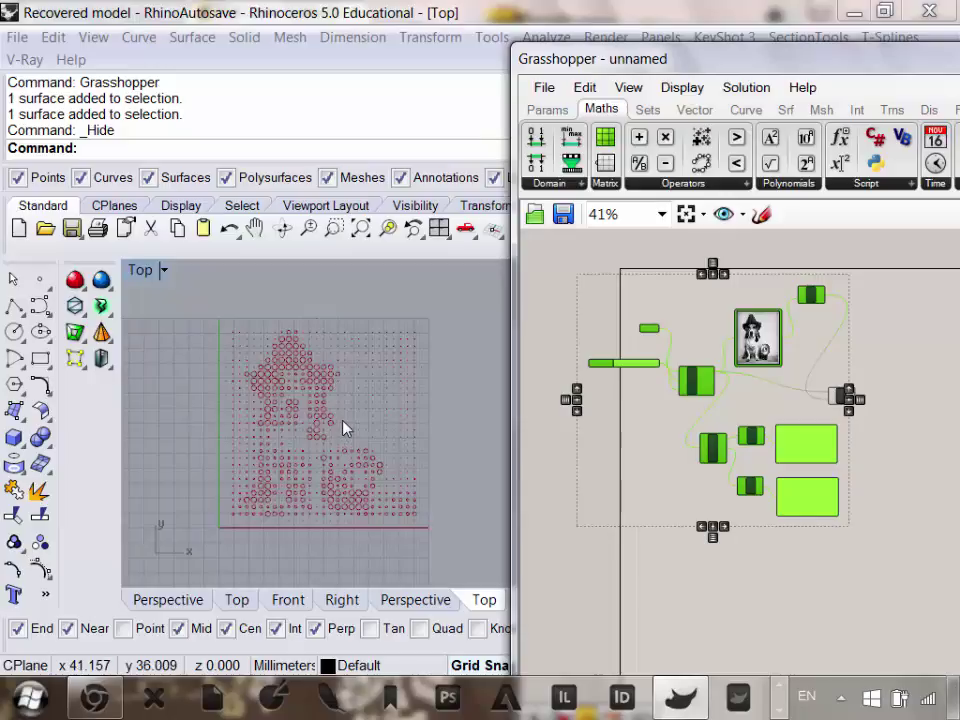
scroll(287, 392, "up", 3)
scroll(286, 392, "down", 5)
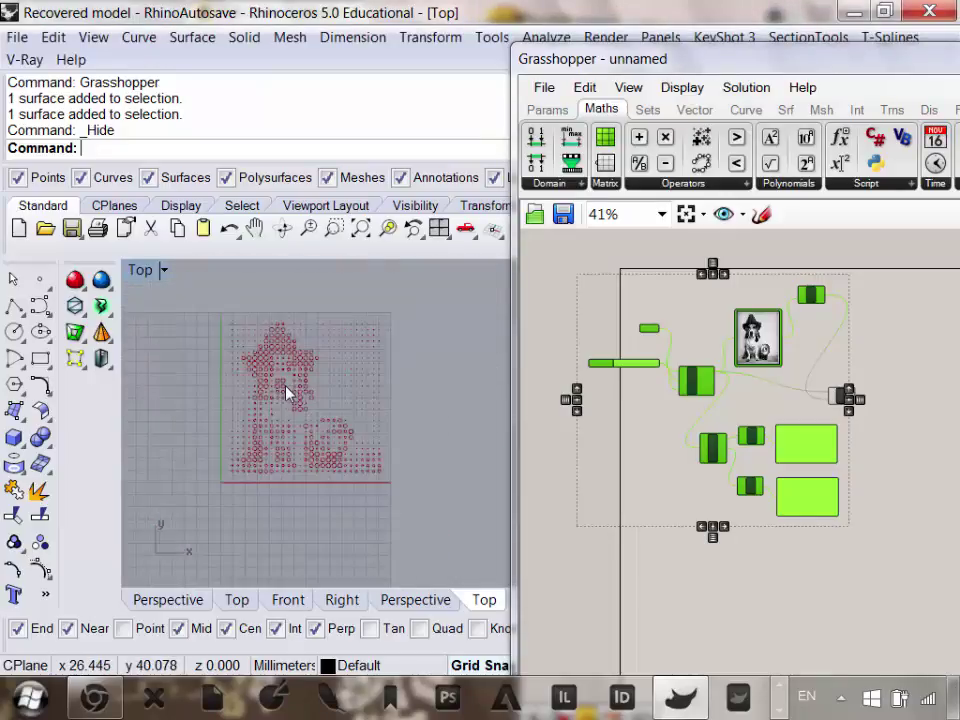
Examine the circle pattern in the Top viewport and the wiring around the Surface, Divide Surface and Image Sampler components.
scroll(287, 392, "up", 3)
scroll(335, 405, "down", 3)
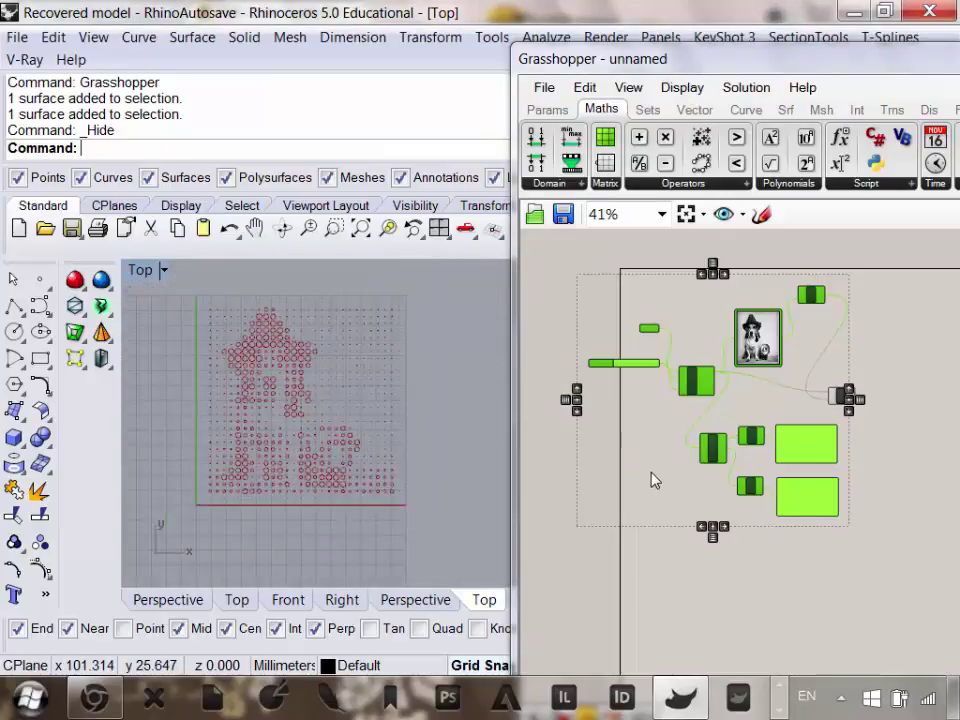
scroll(640, 465, "up", 4)
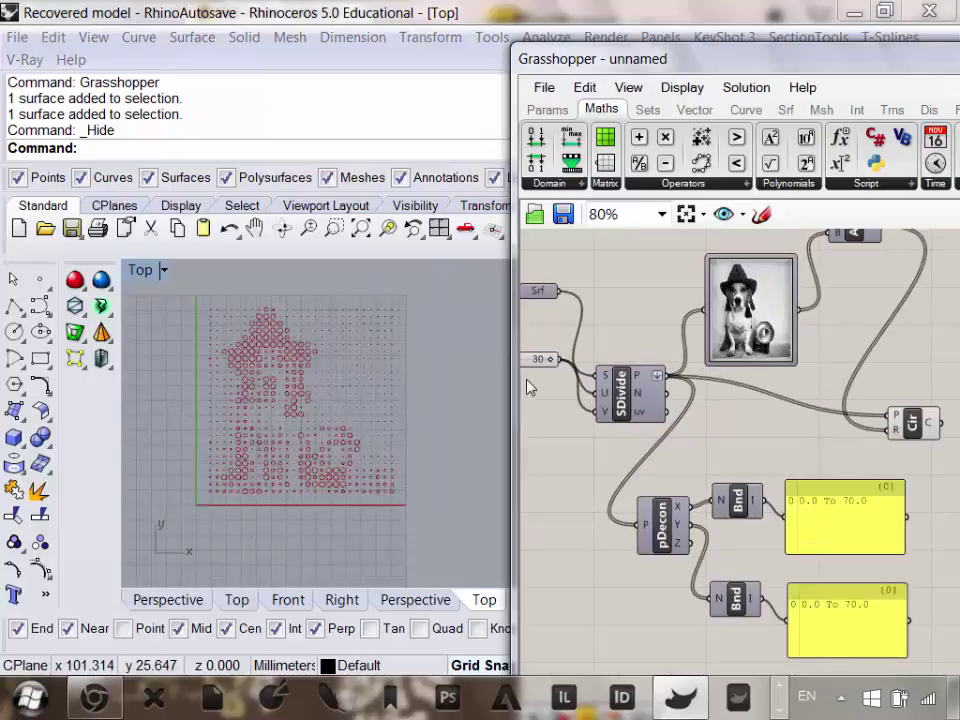
scroll(616, 405, "down", 1)
scroll(617, 406, "down", 1)
right_click_drag(694, 403, 510, 405)
right_click_drag(354, 426, 355, 447)
right_click_drag(612, 446, 697, 442)
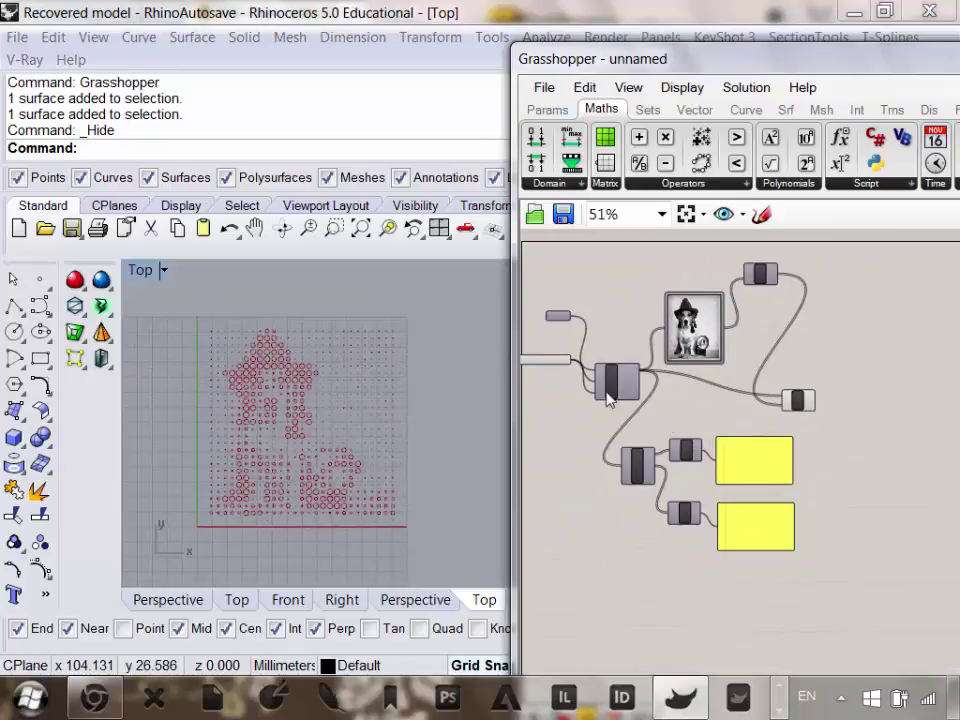
right_click_drag(596, 354, 640, 374)
scroll(641, 380, "up", 4)
scroll(625, 372, "down", 3)
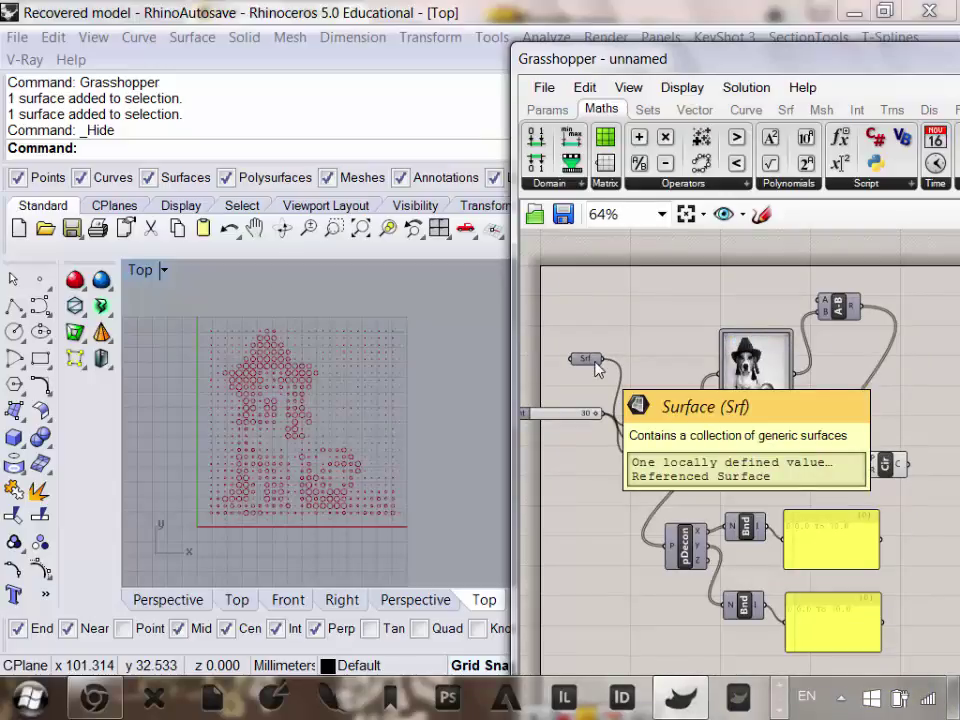
Move the Circle component farther away from the Image Sampler and Subtraction components to free up canvas space.
right_click_drag(657, 410, 608, 388)
left_click_drag(841, 444, 938, 430)
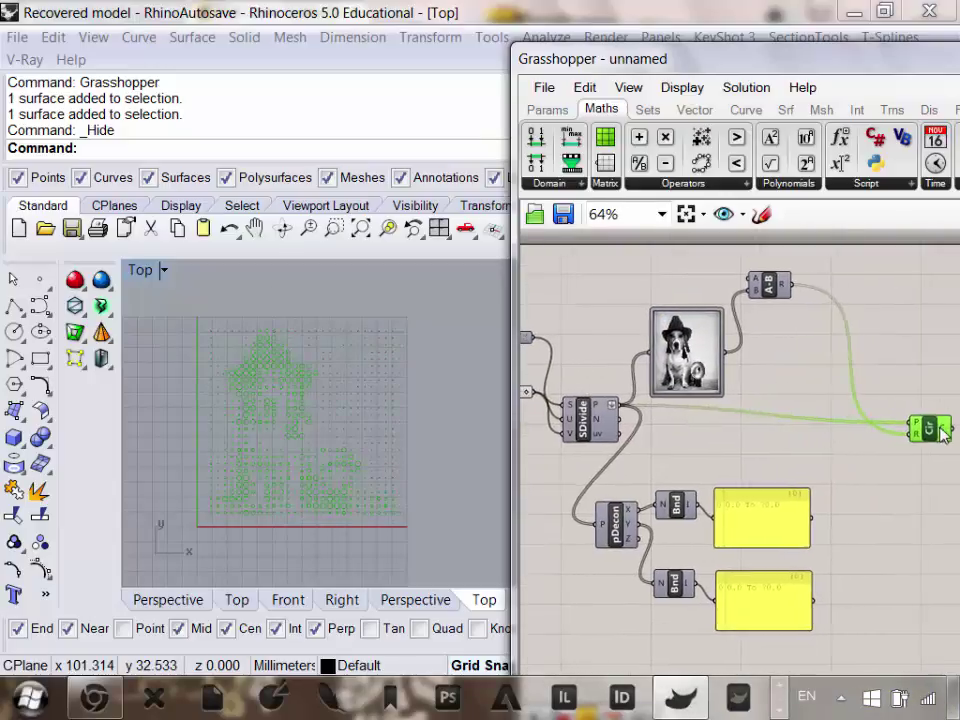
right_click_drag(697, 446, 790, 462)
left_click(685, 354)
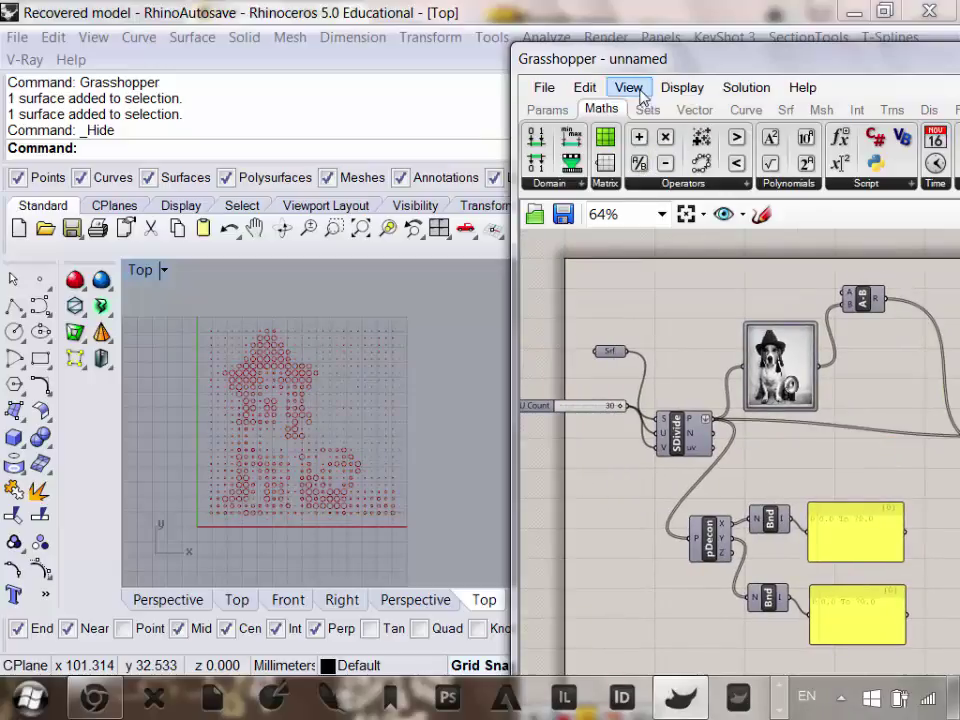
Add a Brep Edges component to the canvas below the Circle component.
left_click(786, 110)
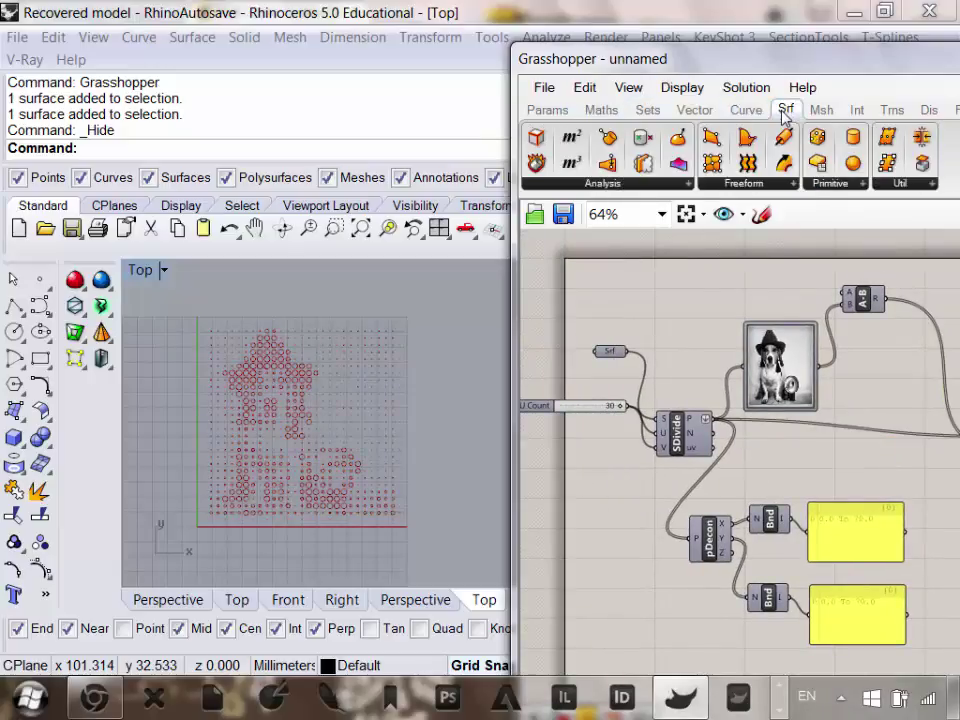
left_click(580, 186)
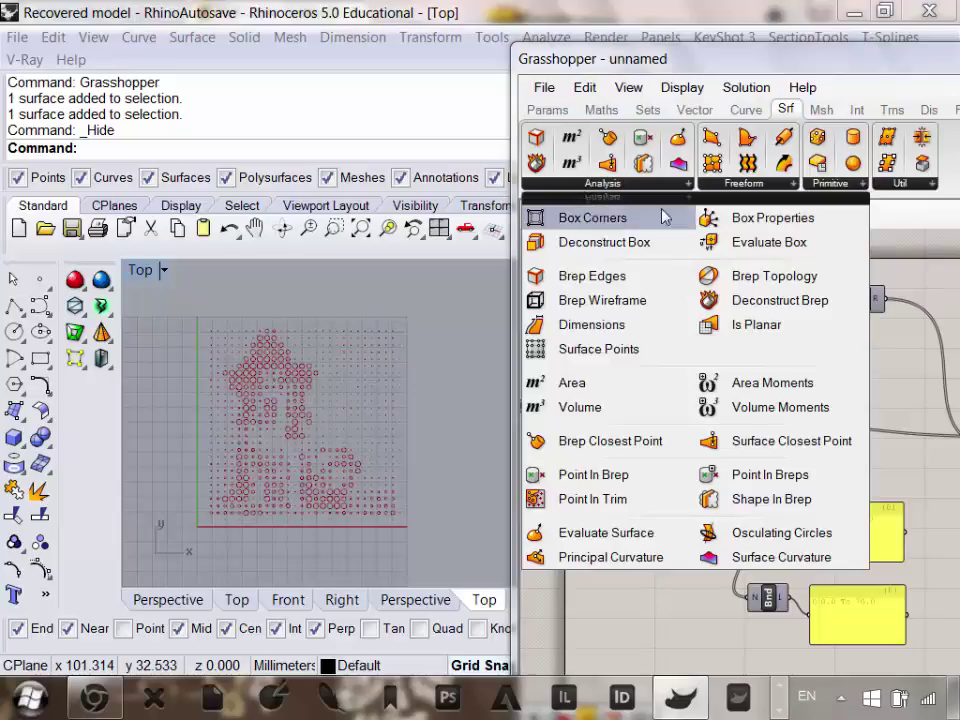
left_click(624, 277)
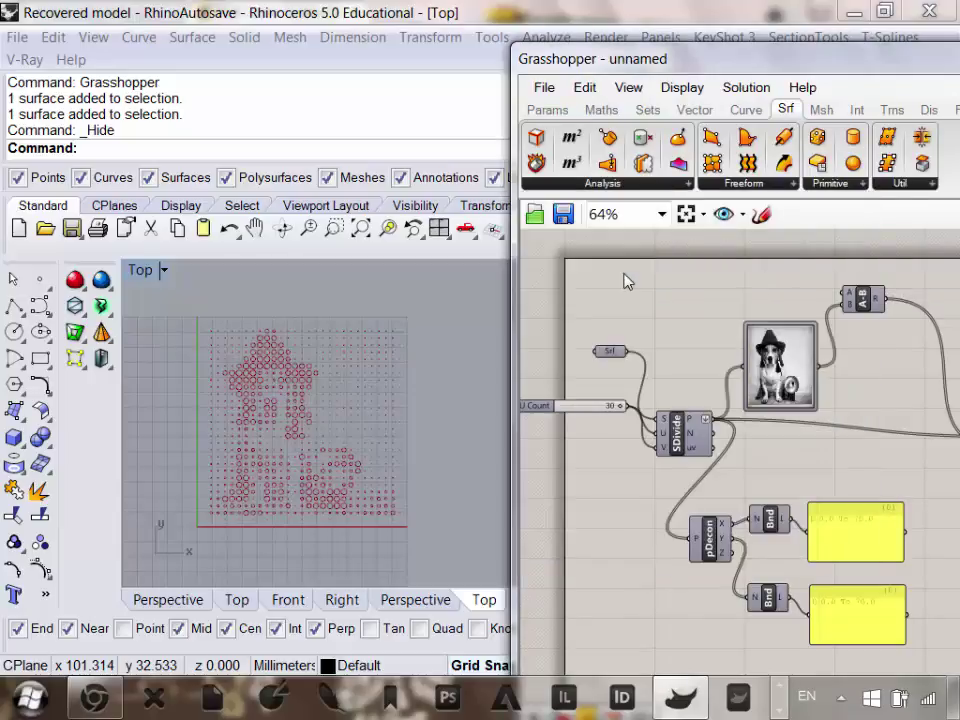
scroll(590, 343, "down", 3)
left_click(789, 466)
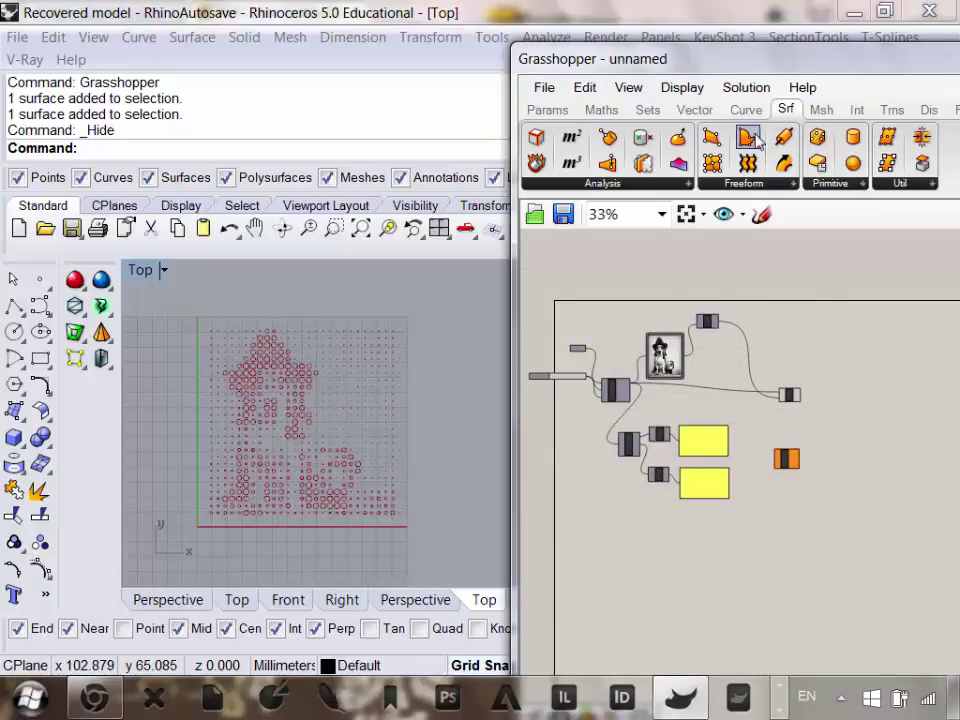
Connect the Surface parameter's output to the B input of Brep Edges so that the surface outline is drawn.
left_click(580, 184)
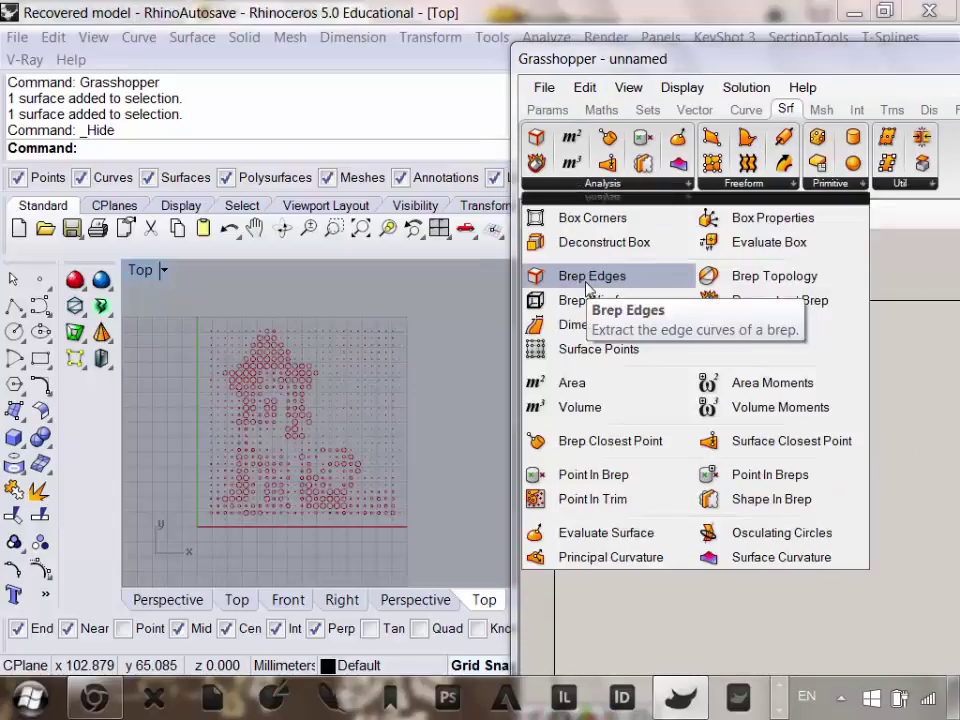
left_click(642, 642)
scroll(594, 475, "up", 2)
left_click_drag(580, 292, 650, 463)
scroll(874, 475, "up", 5)
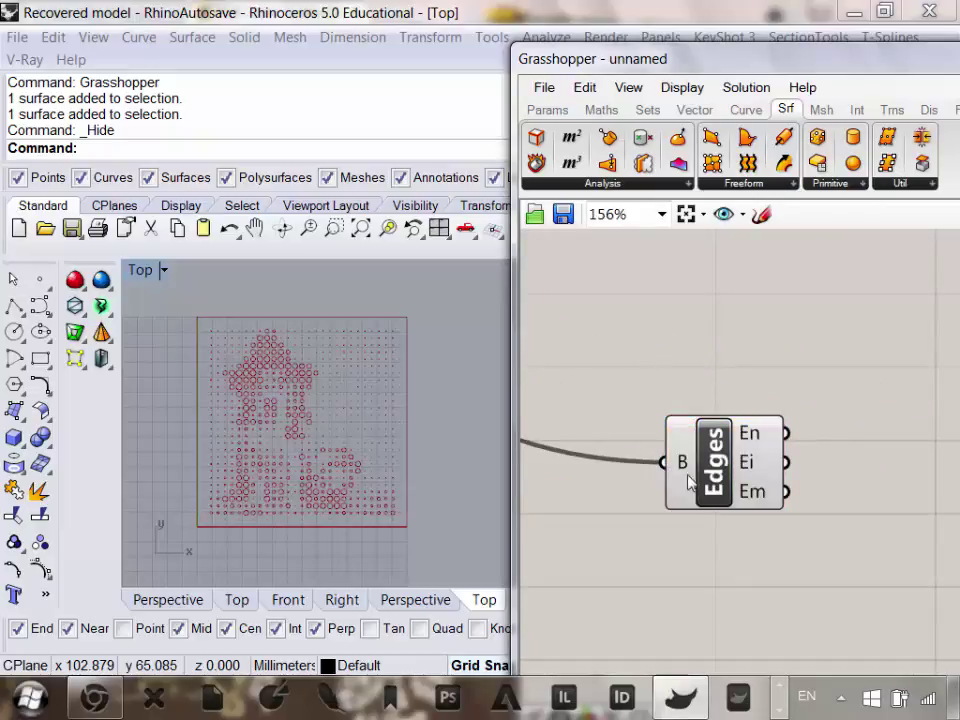
Move the Brep Edges component directly beneath the Circle component and nudge the Circle so that the two line up.
scroll(729, 437, "down", 2)
scroll(713, 433, "down", 1)
right_click_drag(713, 436, 643, 459)
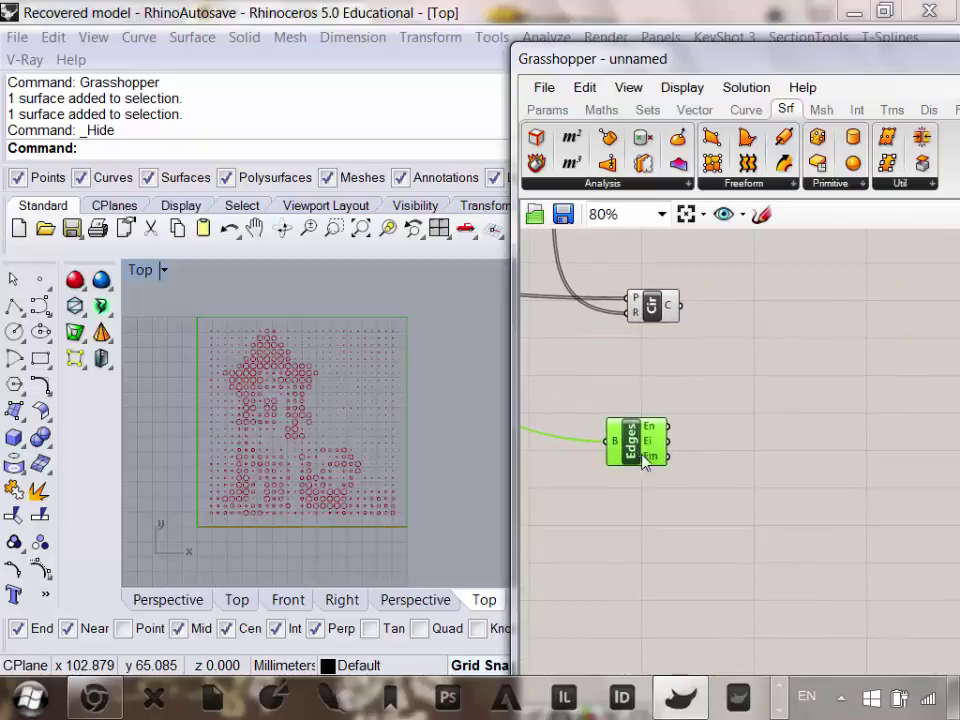
left_click_drag(658, 453, 665, 377)
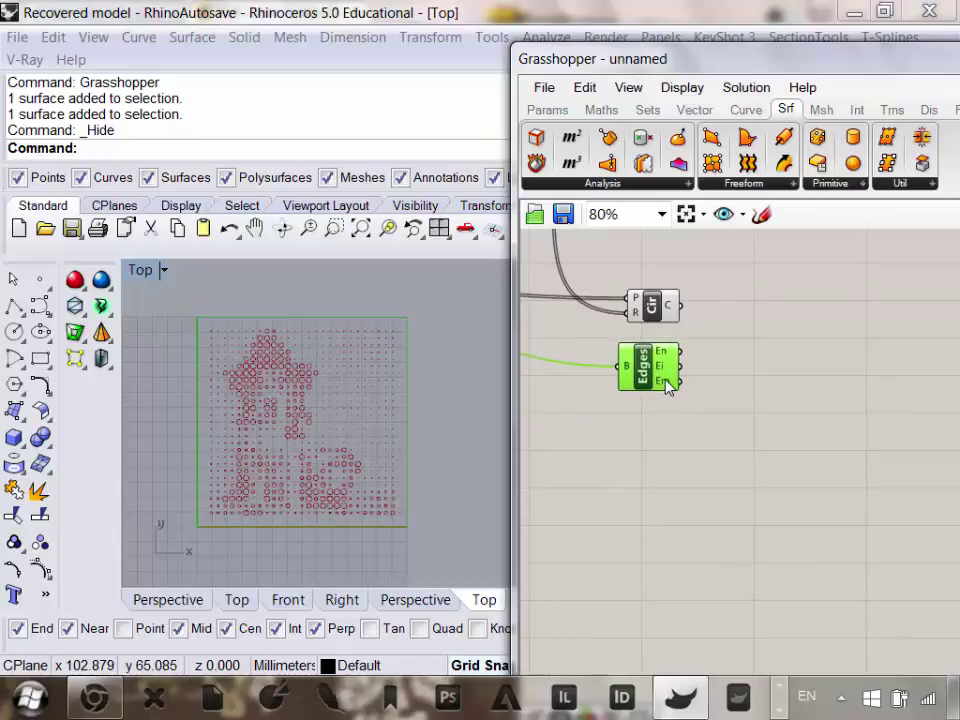
scroll(707, 413, "down", 4)
scroll(649, 375, "up", 4)
left_click(649, 375)
scroll(686, 393, "up", 2)
right_click_drag(686, 393, 727, 410)
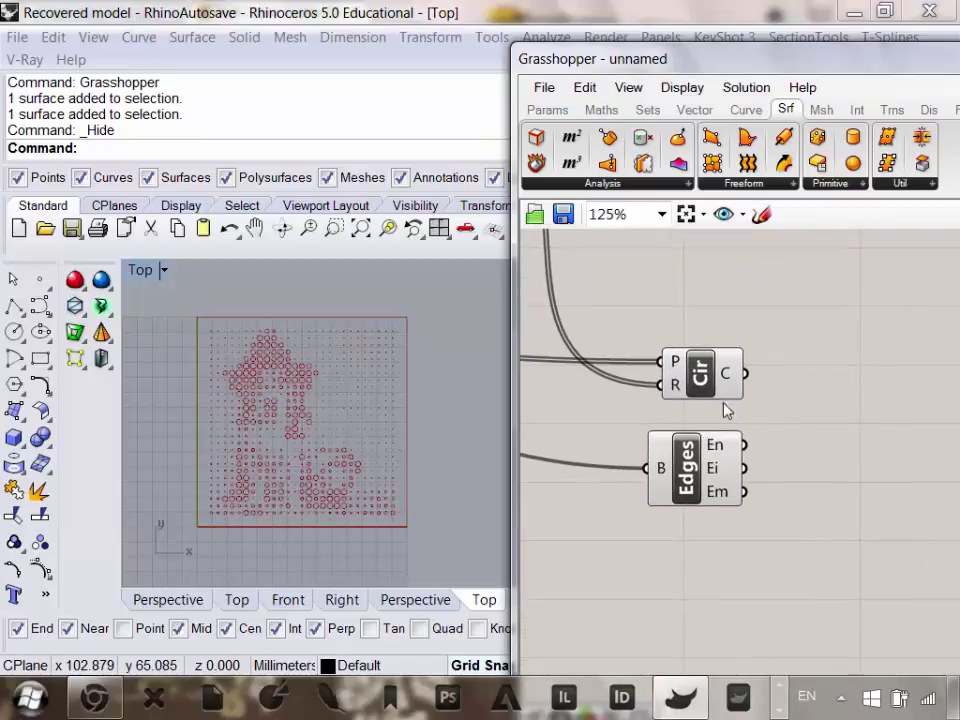
mouse_move(697, 396)
left_mouse_down()
mouse_move(681, 305)
mouse_move(694, 396)
left_mouse_up()
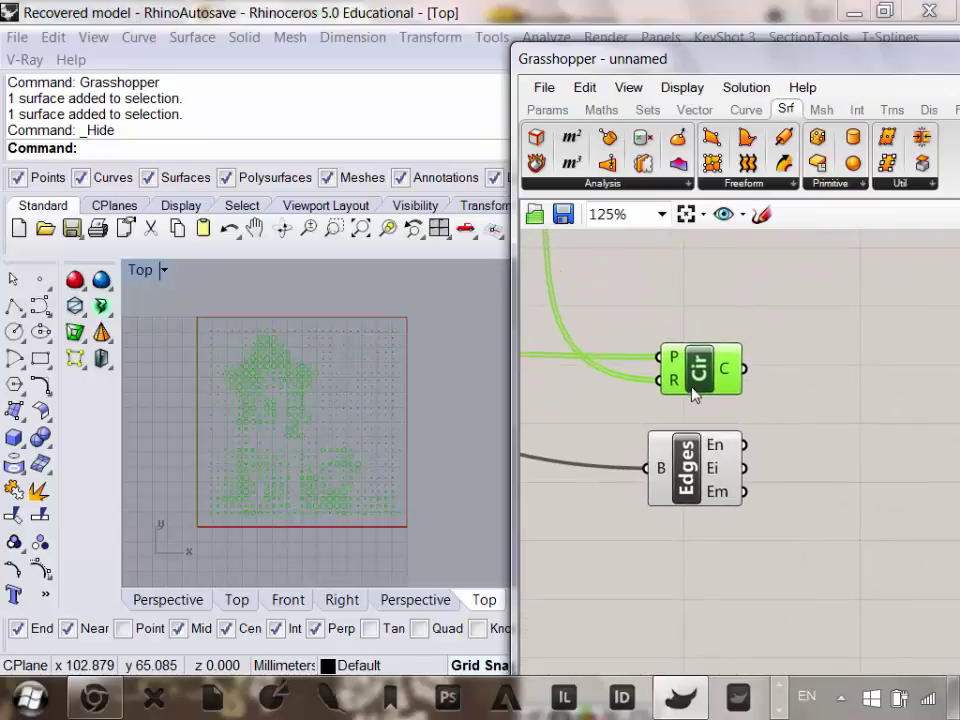
left_click(789, 506)
Inspect the circles in the Top viewport up close and as a whole, including their spacing from the surface boundary.
scroll(334, 394, "up", 5)
scroll(362, 388, "down", 7)
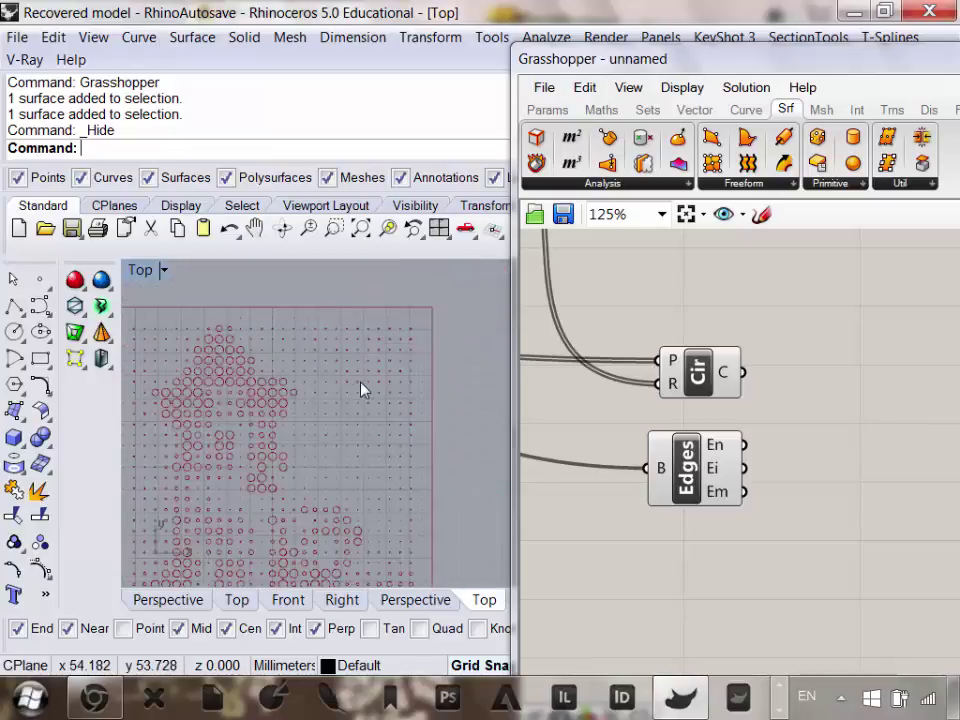
scroll(350, 420, "up", 3)
scroll(409, 321, "up", 5)
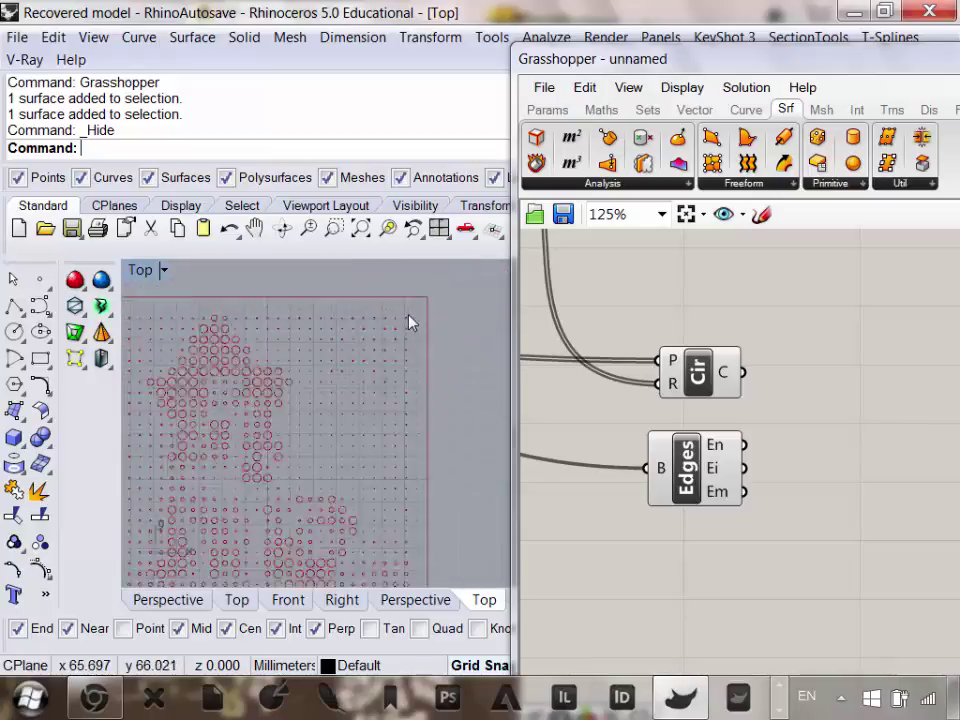
scroll(405, 314, "down", 5)
scroll(343, 298, "up", 8)
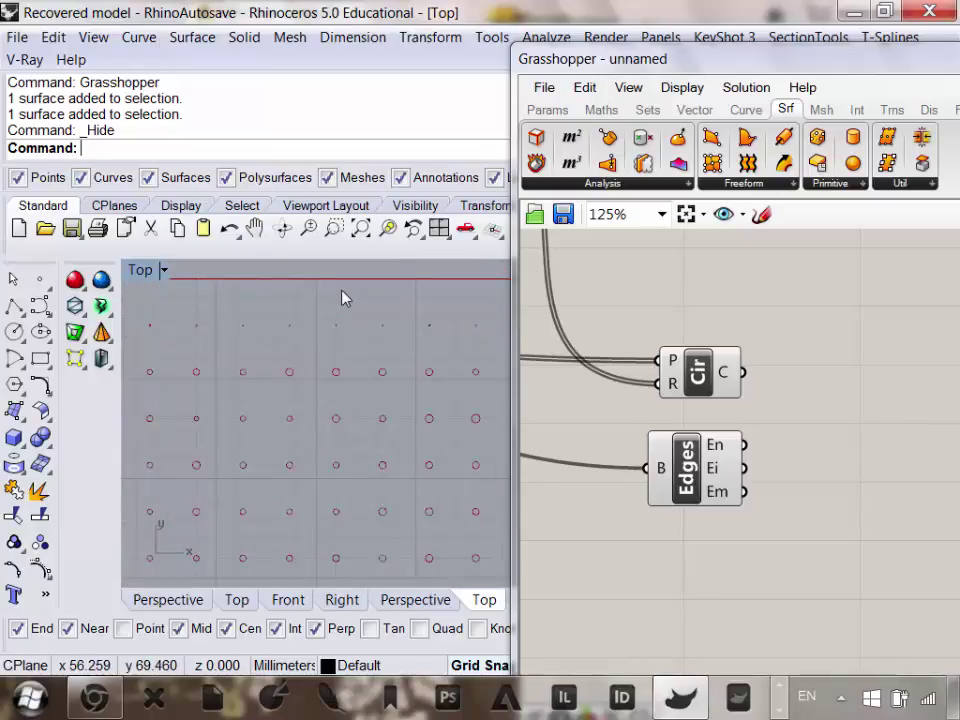
scroll(360, 353, "up", 2)
scroll(336, 407, "down", 5)
scroll(343, 403, "up", 2)
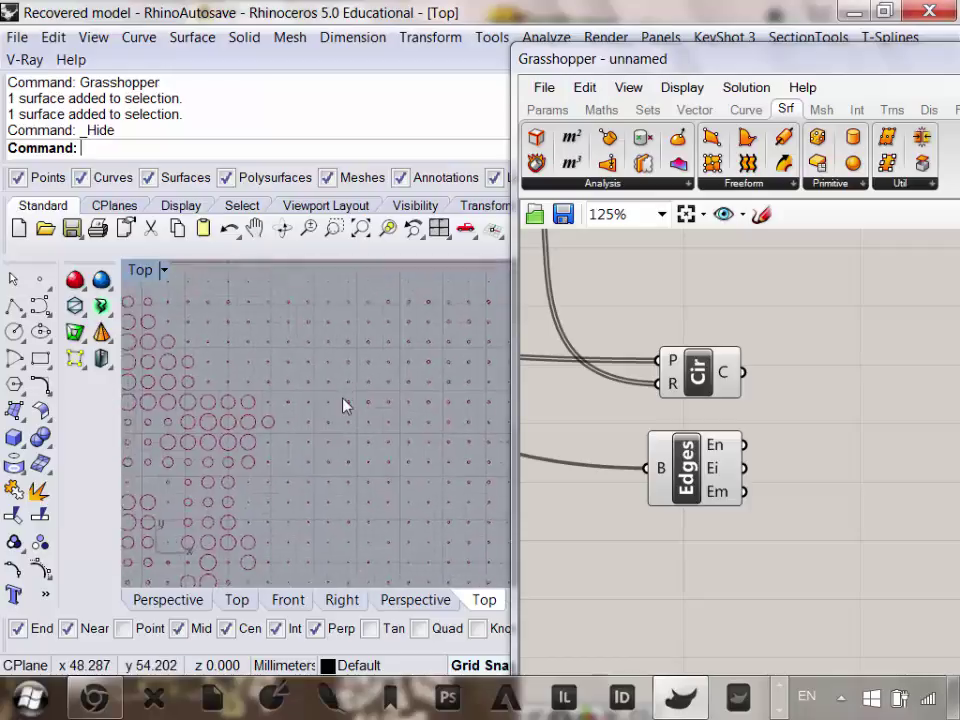
scroll(240, 440, "down", 4)
scroll(156, 448, "up", 6)
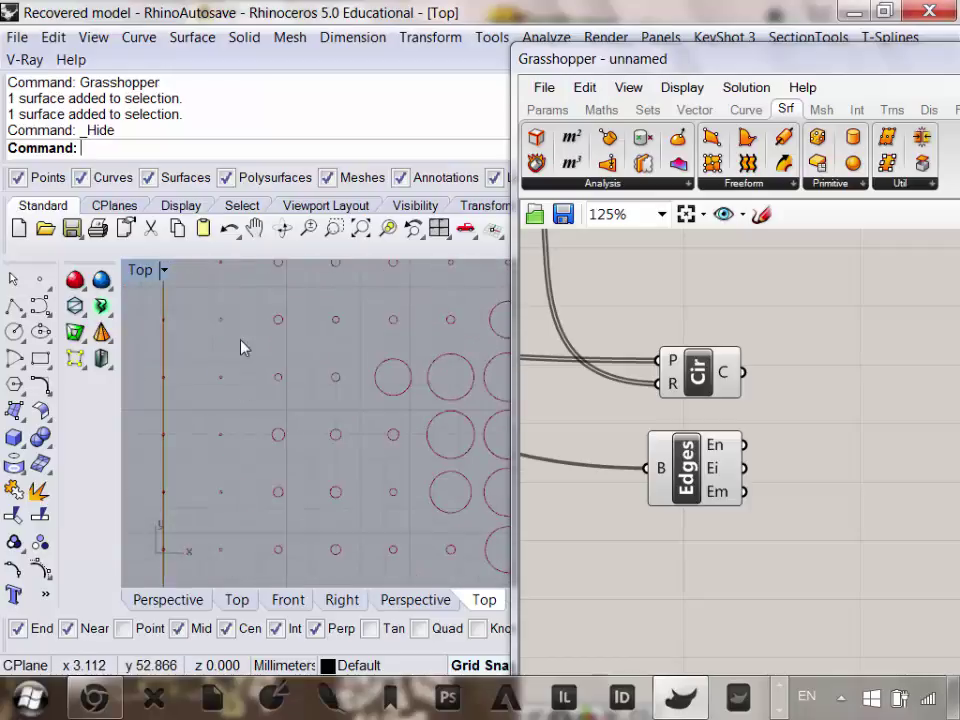
scroll(176, 336, "up", 3)
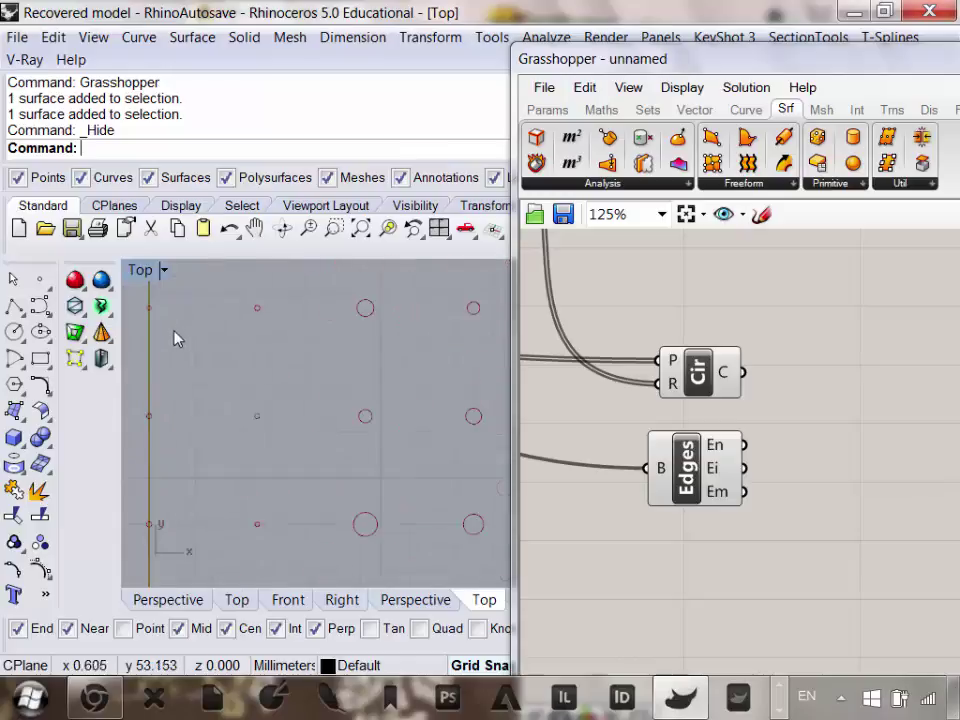
scroll(291, 347, "down", 6)
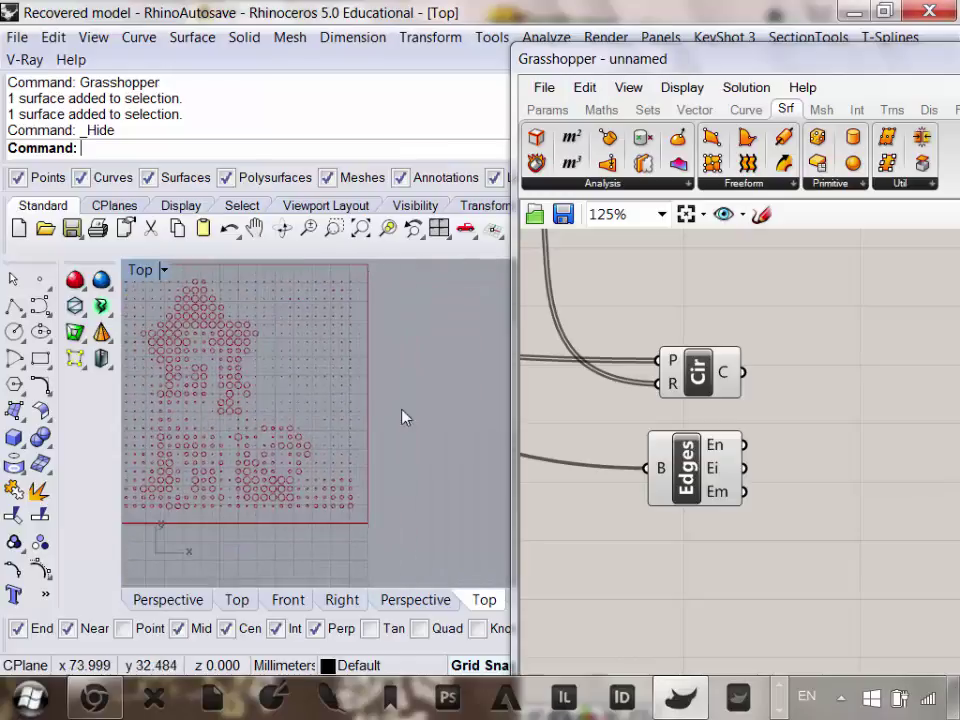
scroll(403, 414, "up", 5)
scroll(397, 369, "down", 6)
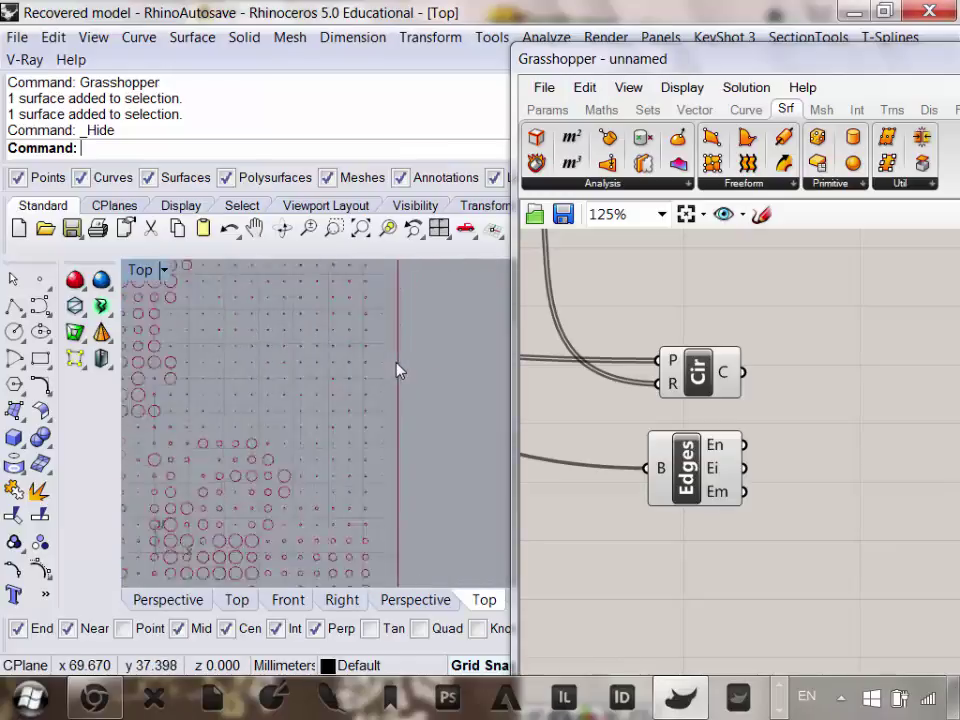
scroll(393, 289, "up", 3)
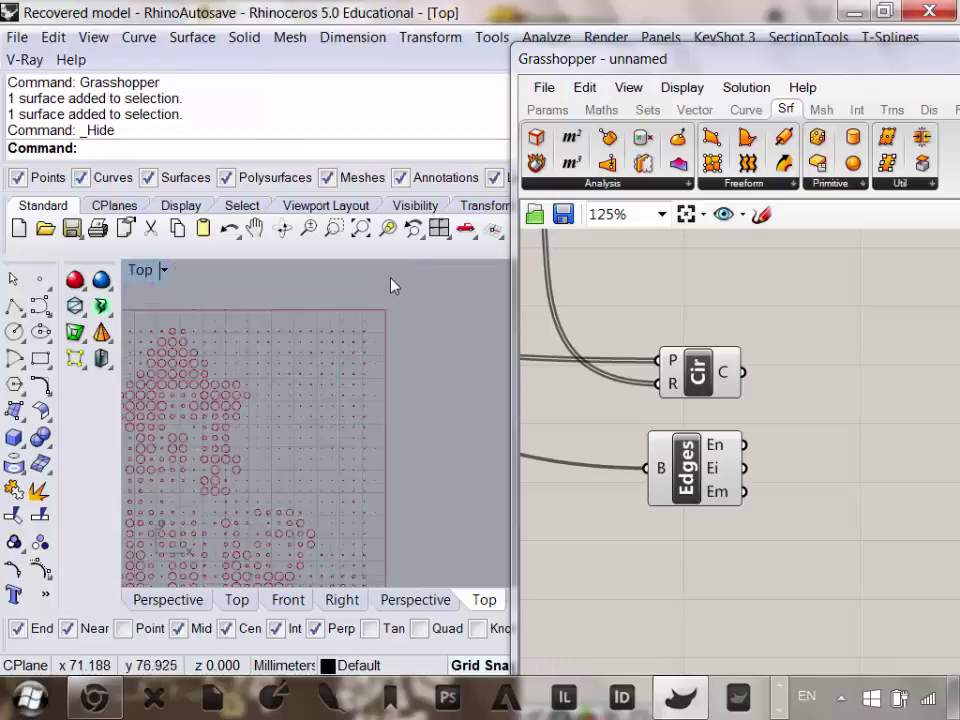
scroll(317, 354, "down", 2)
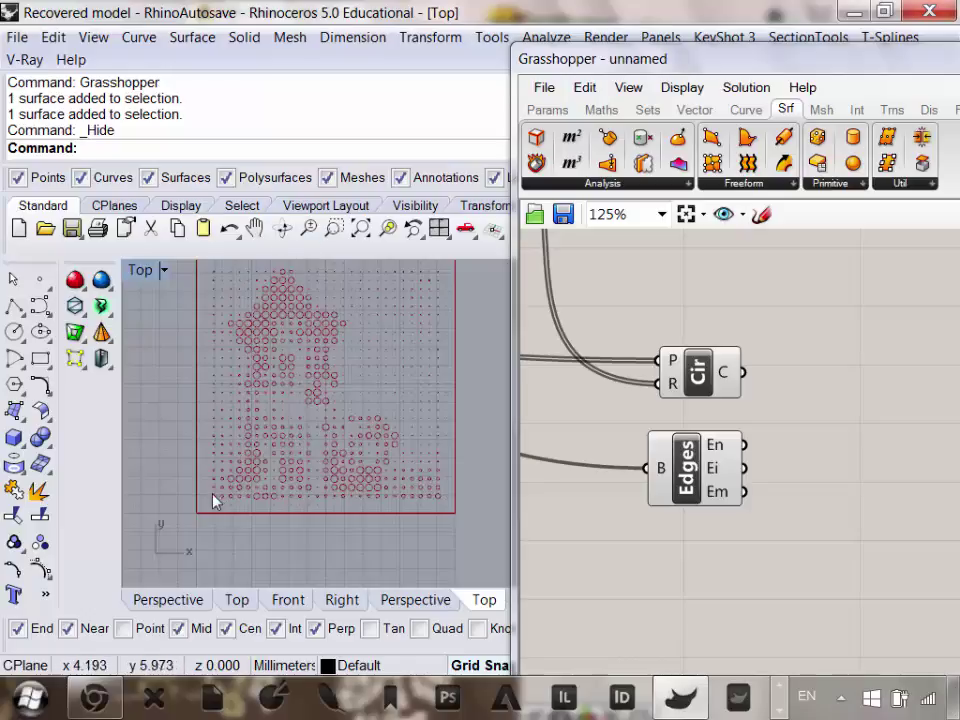
right_click_drag(374, 482, 366, 499)
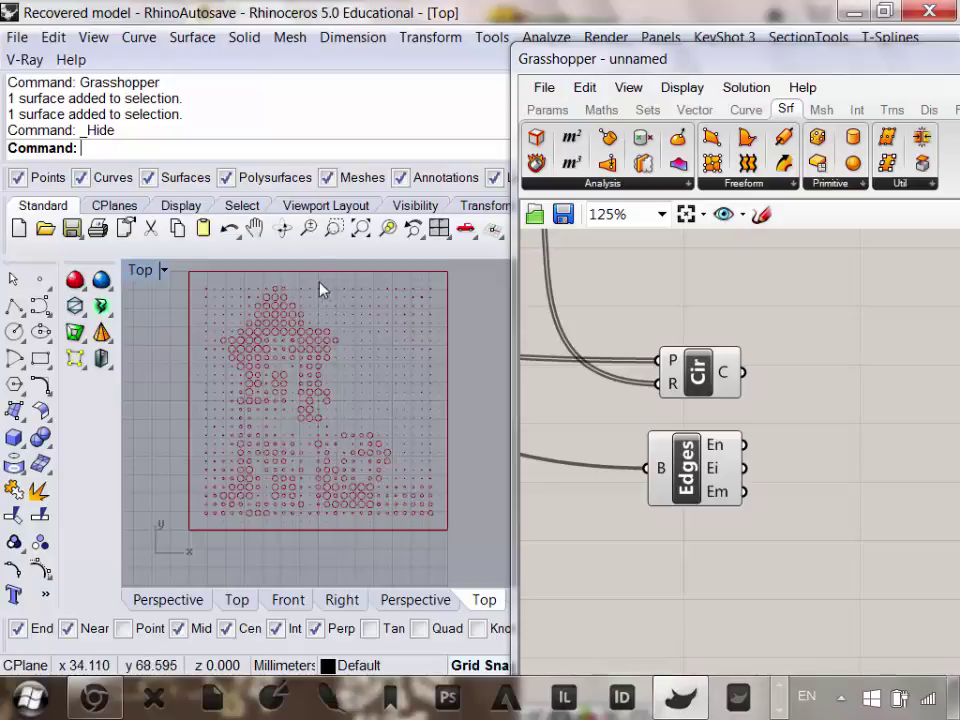
right_click_drag(374, 333, 377, 337)
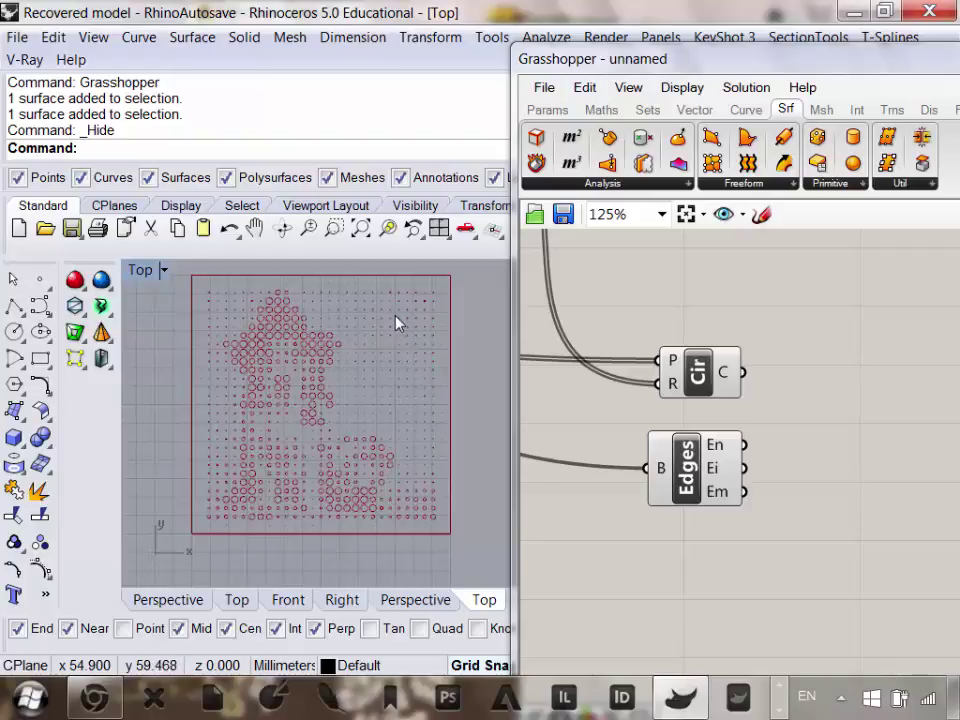
right_click_drag(407, 339, 400, 339)
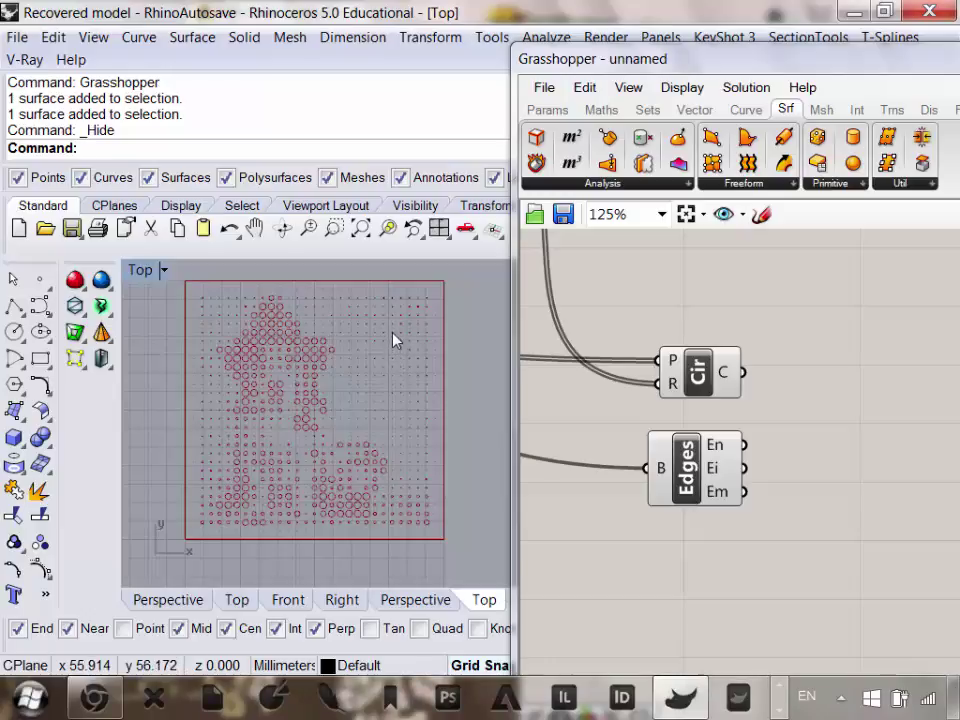
right_click_drag(407, 355, 419, 343)
scroll(379, 326, "up", 4)
scroll(394, 321, "down", 4)
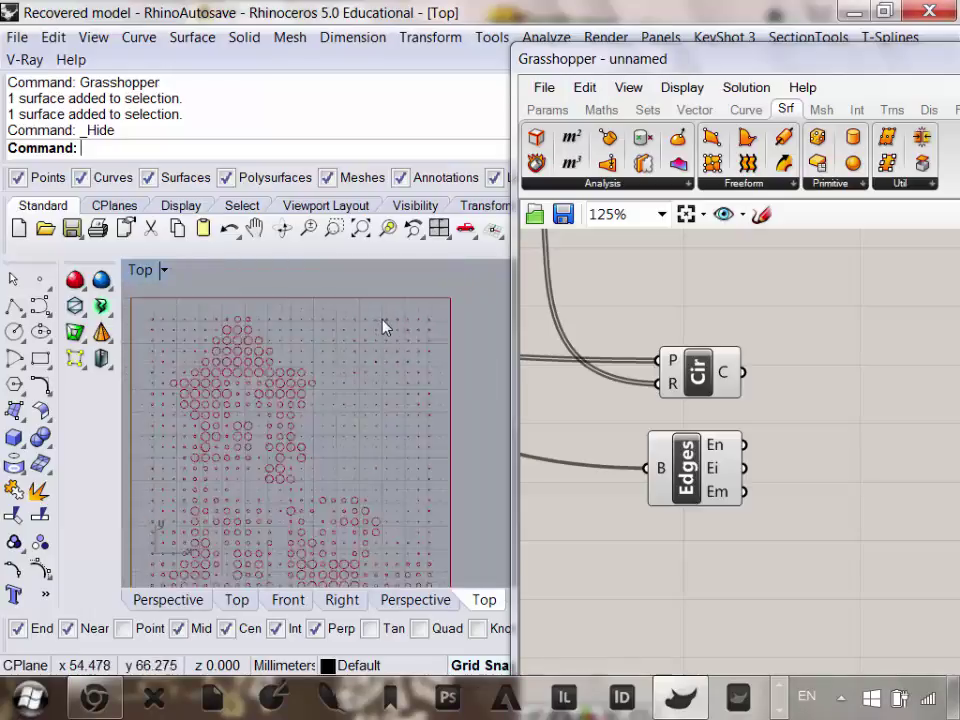
scroll(388, 330, "up", 4)
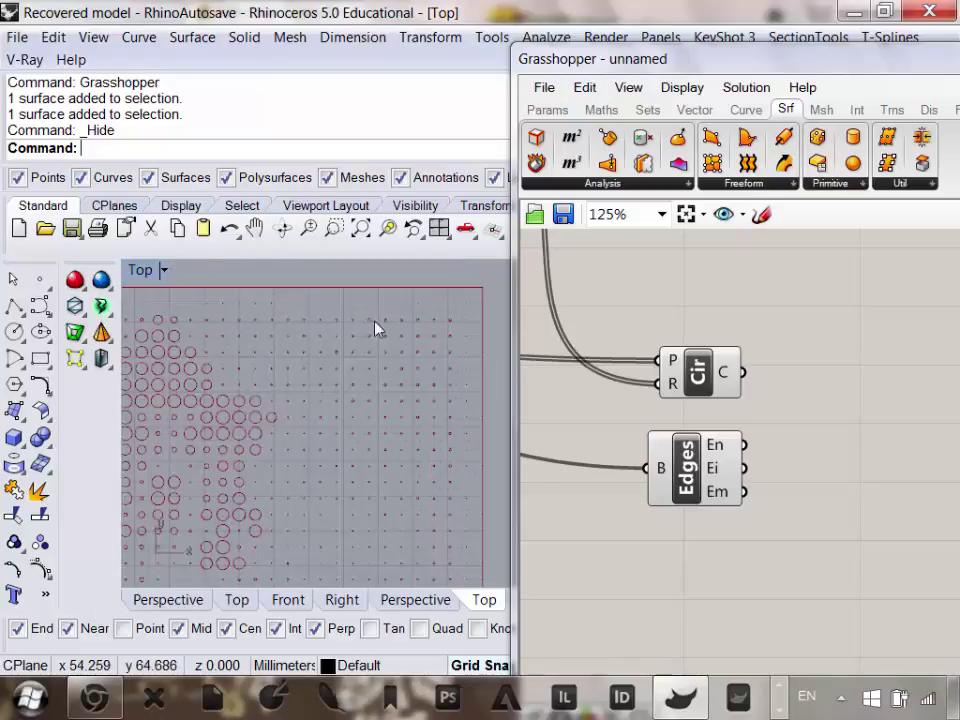
scroll(381, 325, "down", 4)
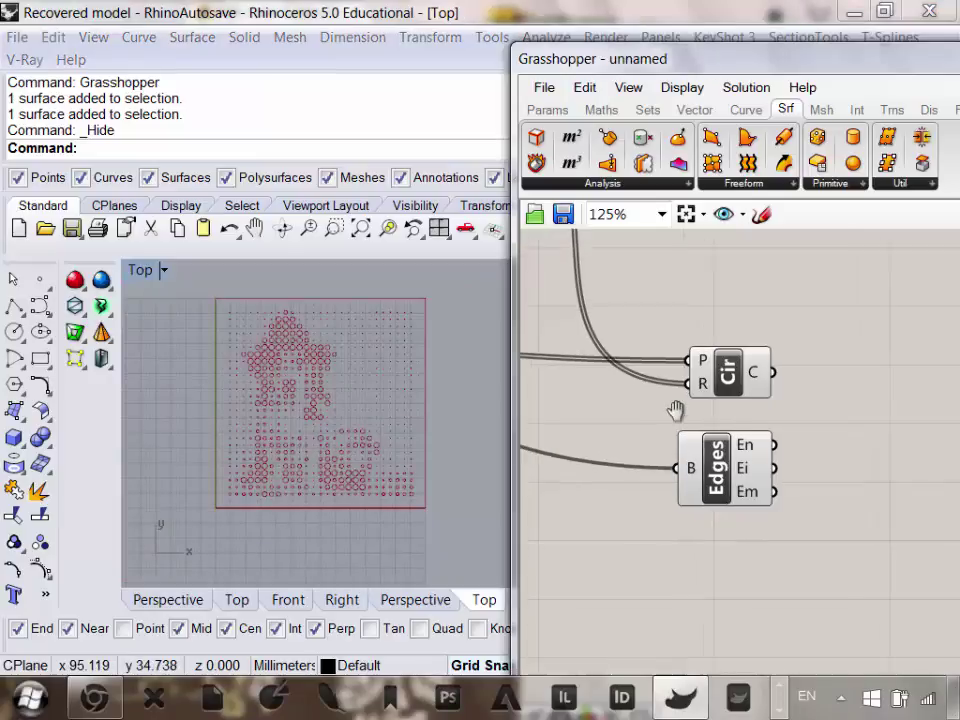
scroll(700, 400, "down", 3)
left_click(703, 418)
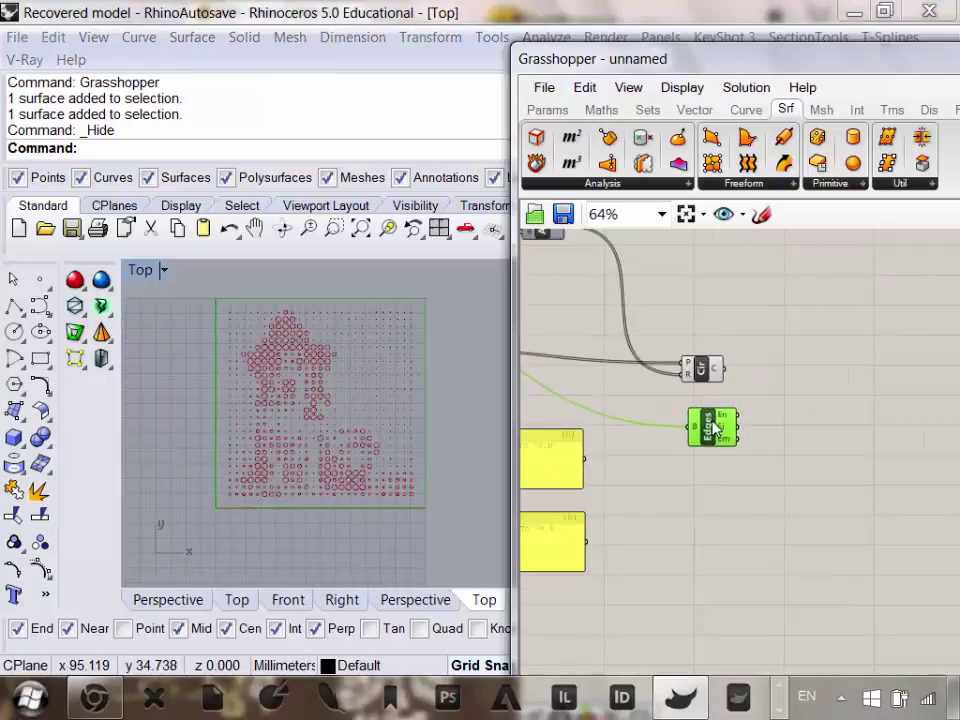
right_click_drag(703, 420, 745, 467)
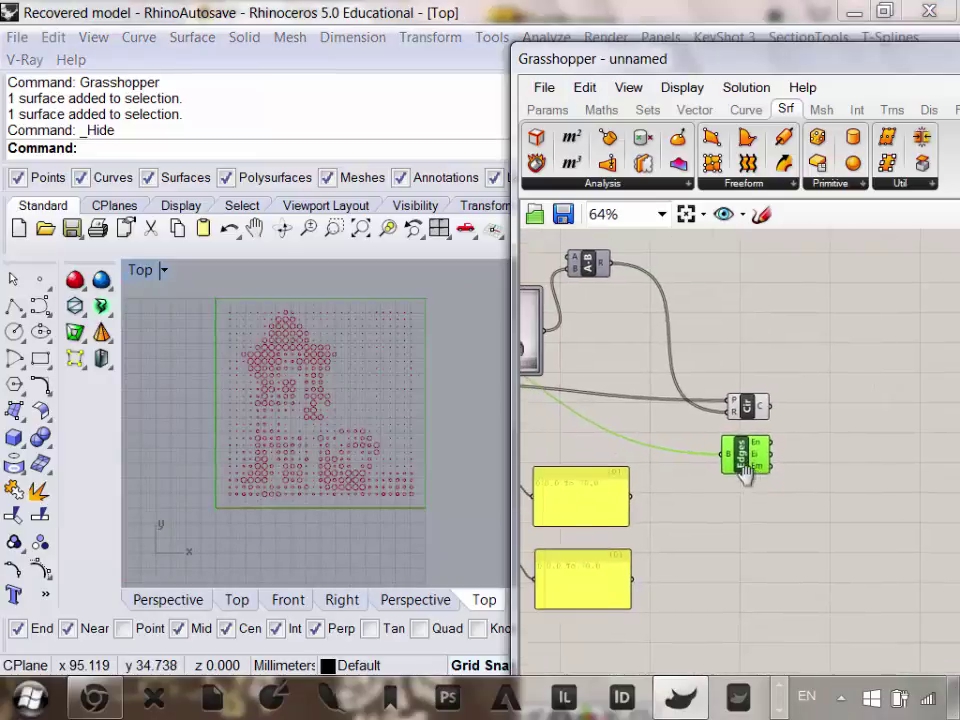
left_click(735, 530)
right_click_drag(707, 518, 718, 518)
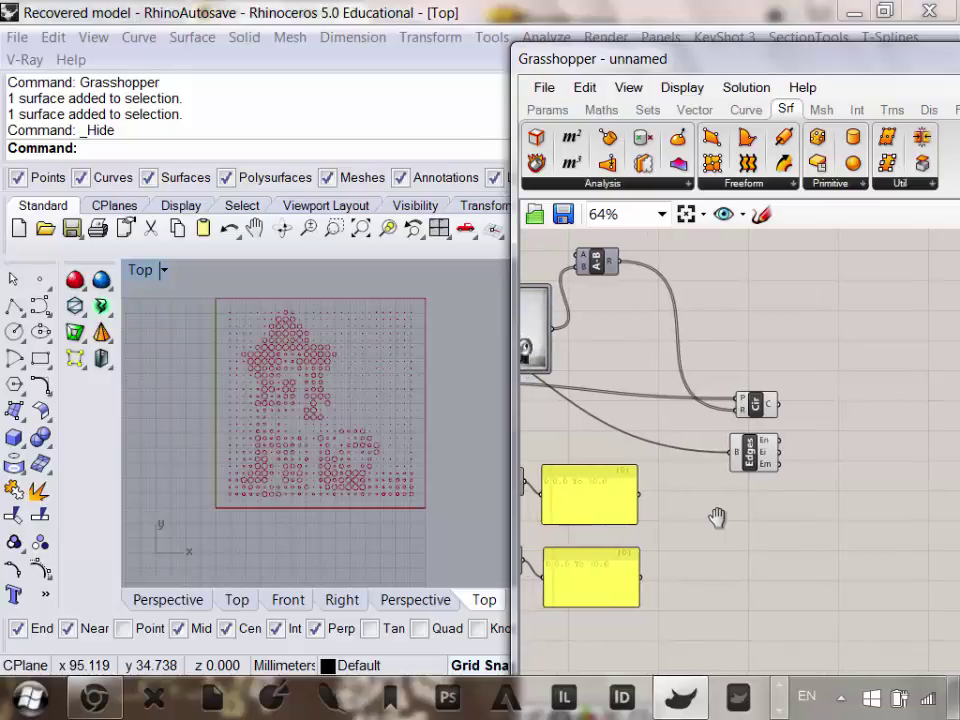
Add a Larger Than component to the canvas above the Circle component.
left_click(608, 112)
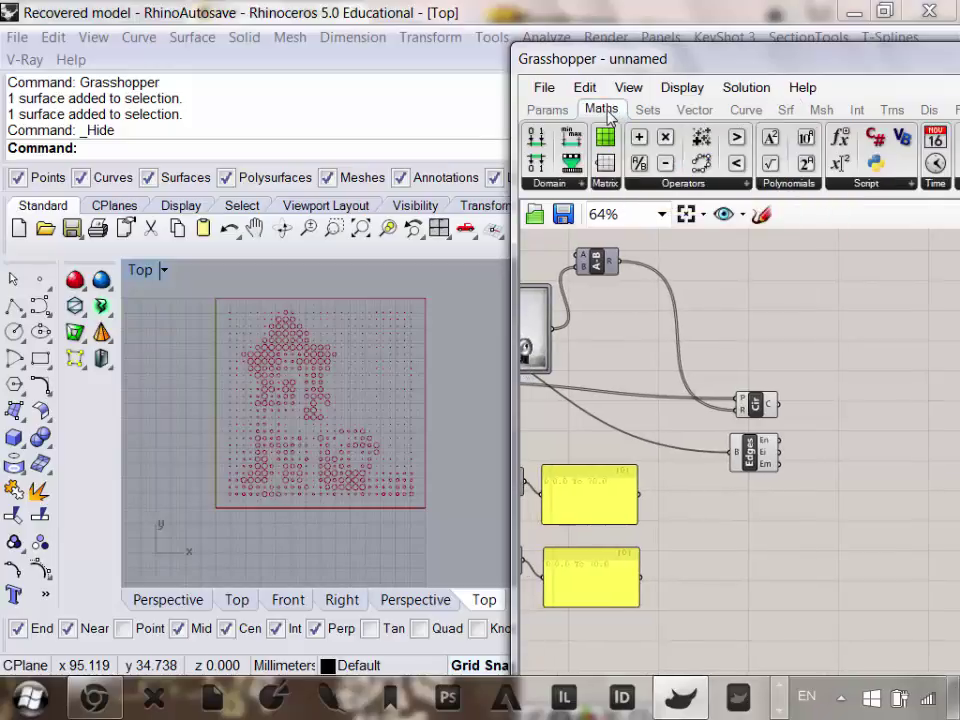
left_click(695, 185)
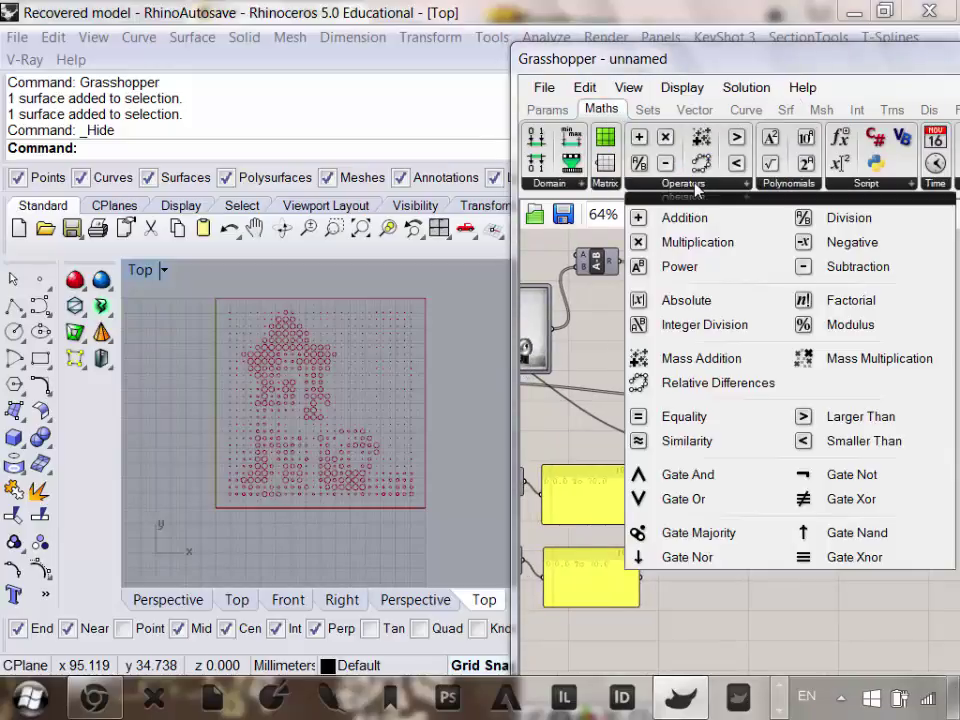
left_click(851, 417)
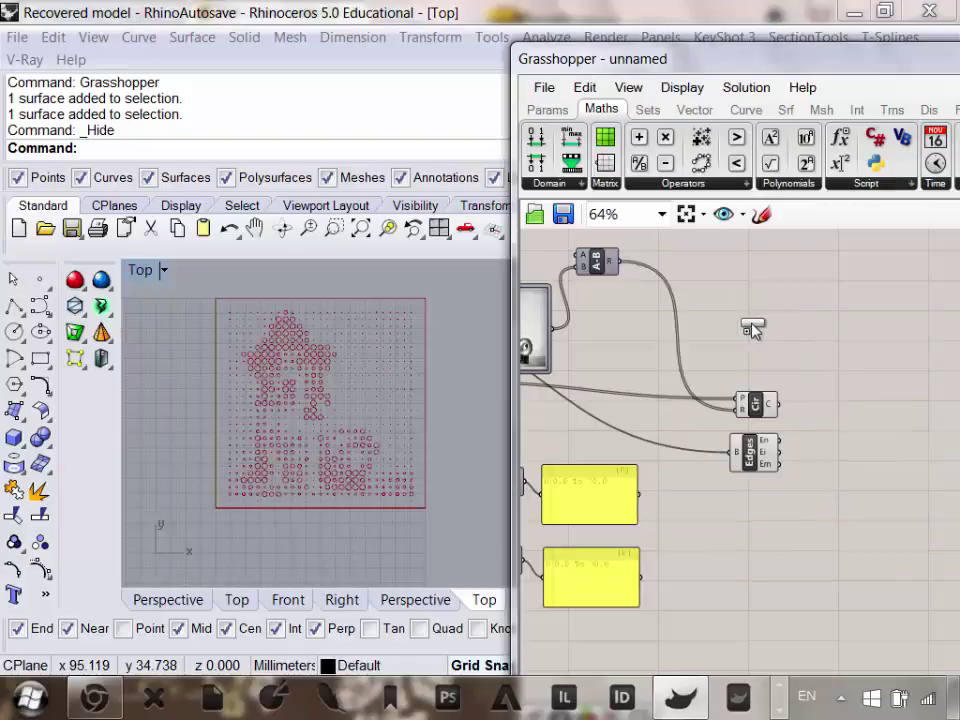
left_click(748, 330)
scroll(745, 340, "up", 2)
scroll(790, 335, "down", 1)
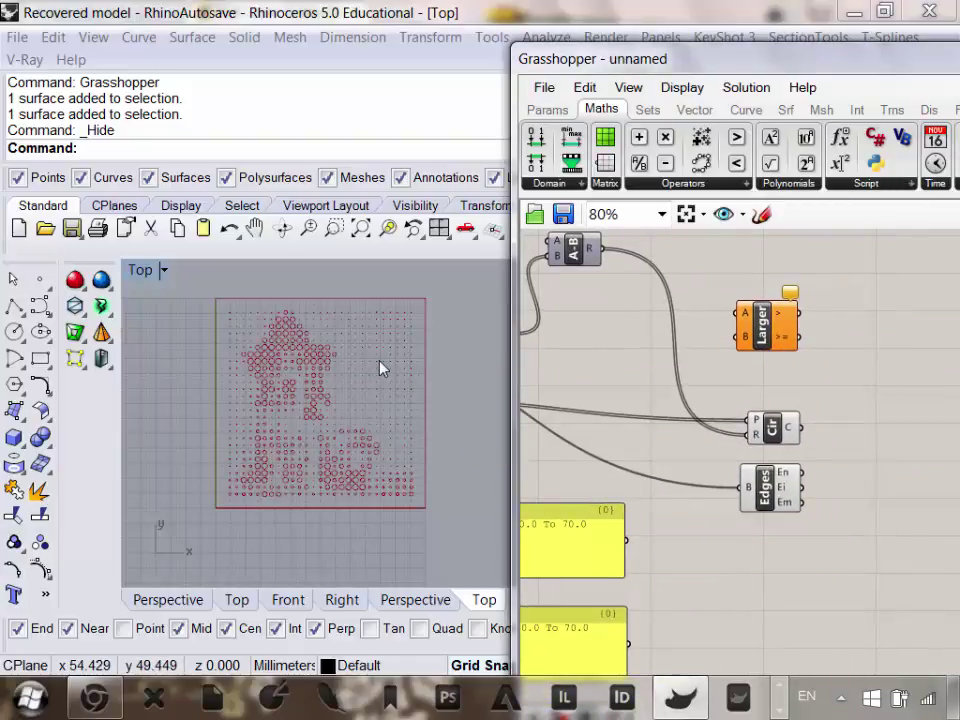
right_click_drag(667, 364, 739, 369)
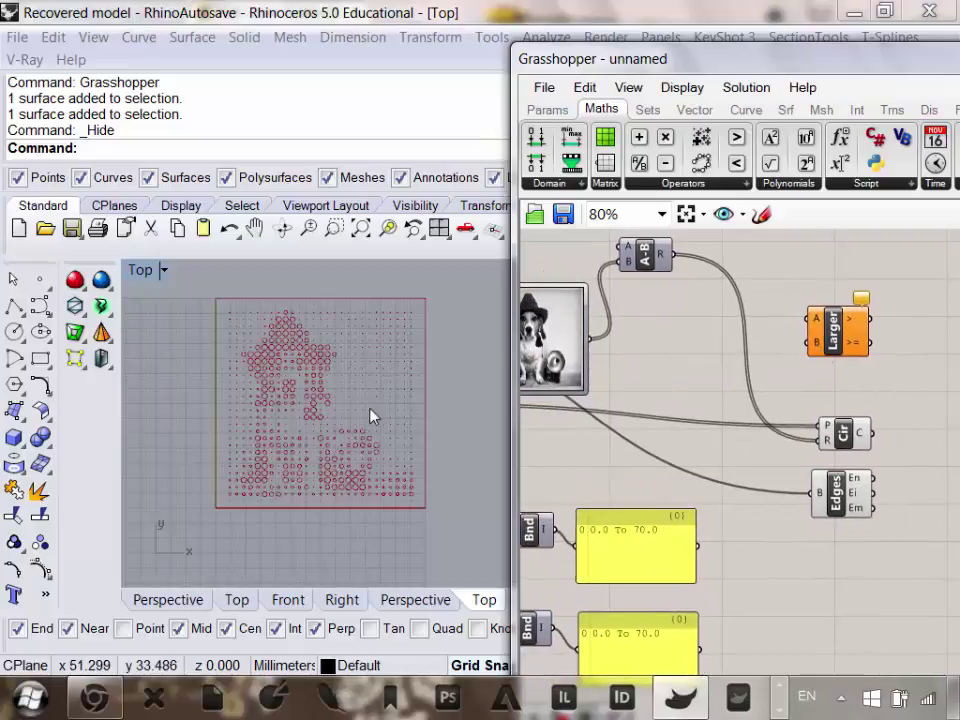
right_click_drag(702, 398, 622, 352)
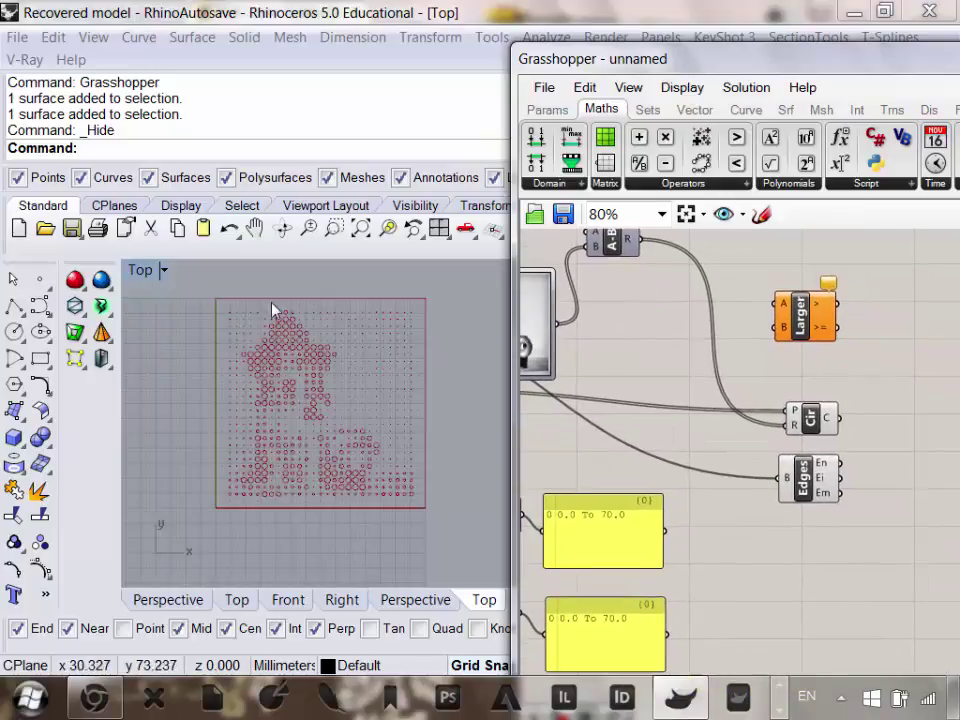
Add a number slider beside the Larger Than component and connect it to the B input as the threshold.
left_click(550, 111)
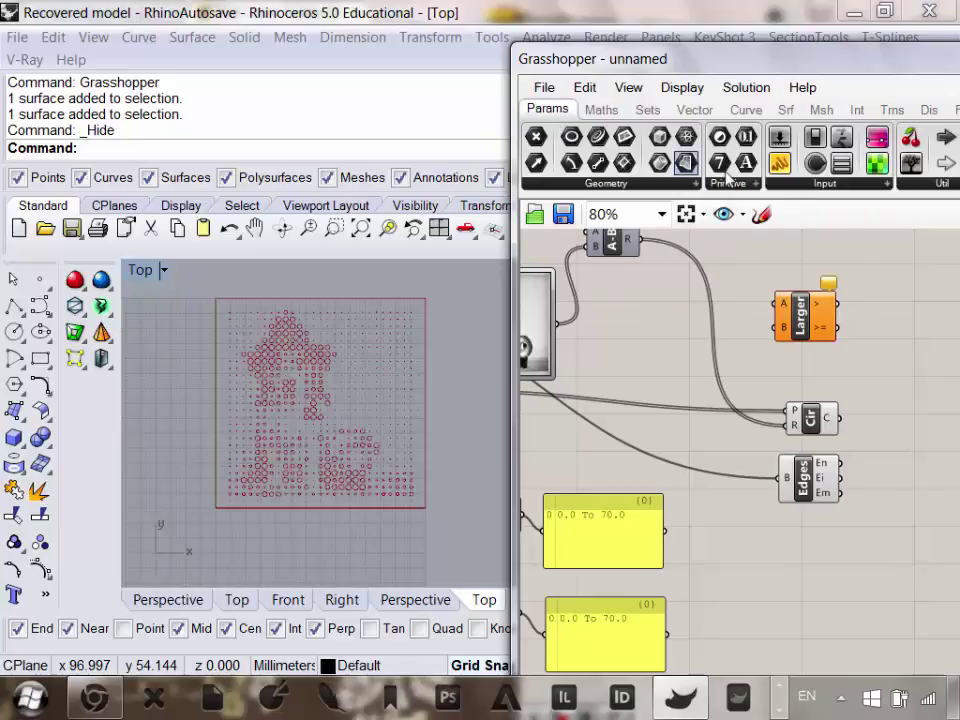
left_click(820, 184)
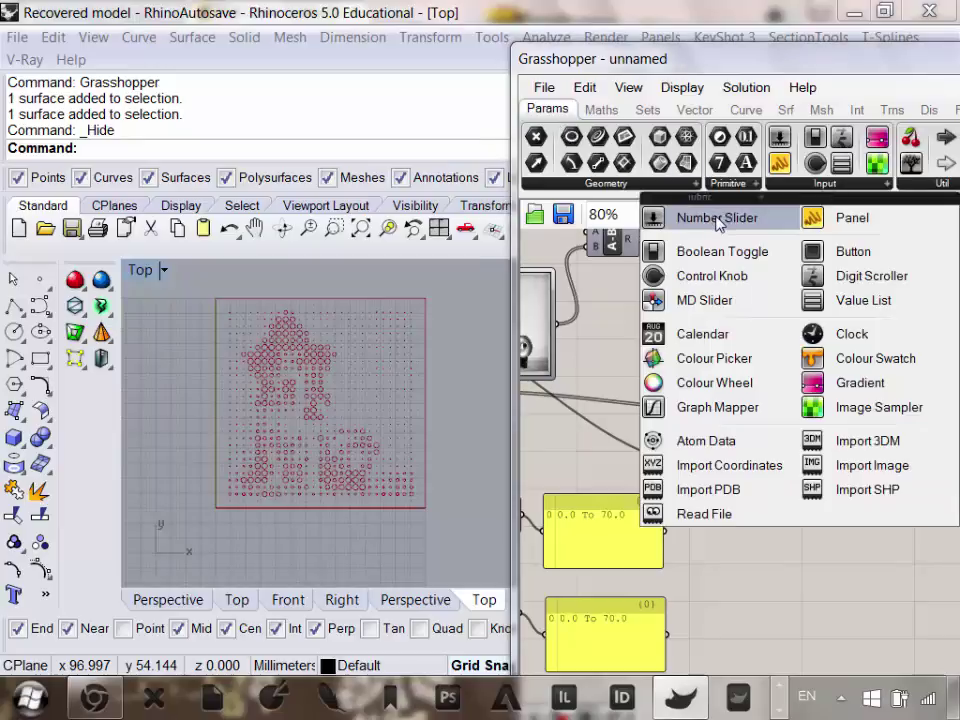
left_click_drag(738, 222, 628, 344)
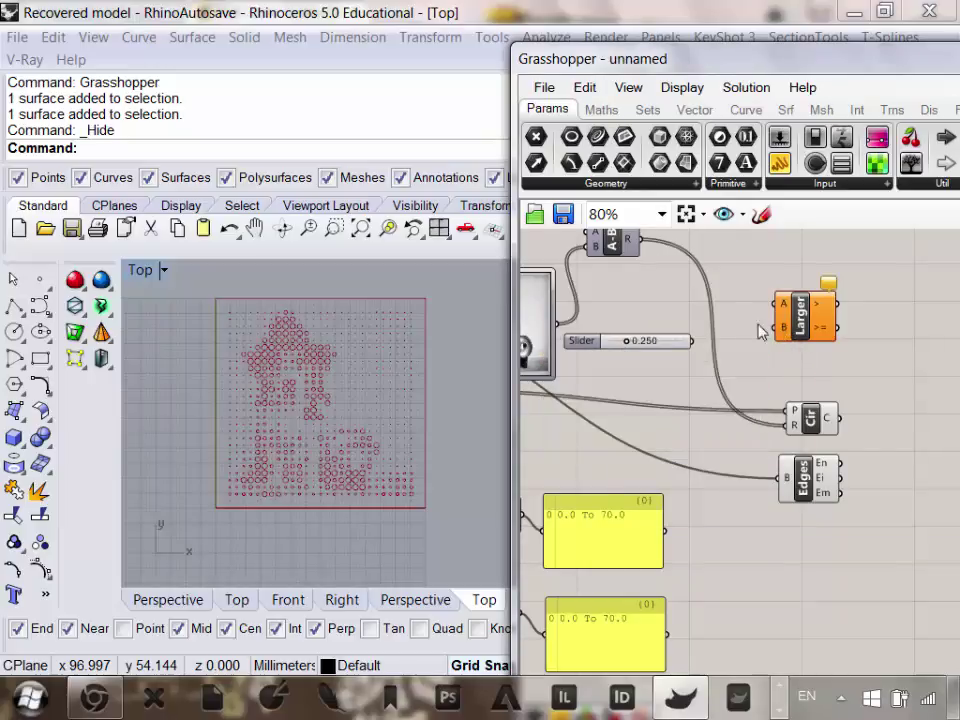
left_click_drag(694, 342, 779, 327)
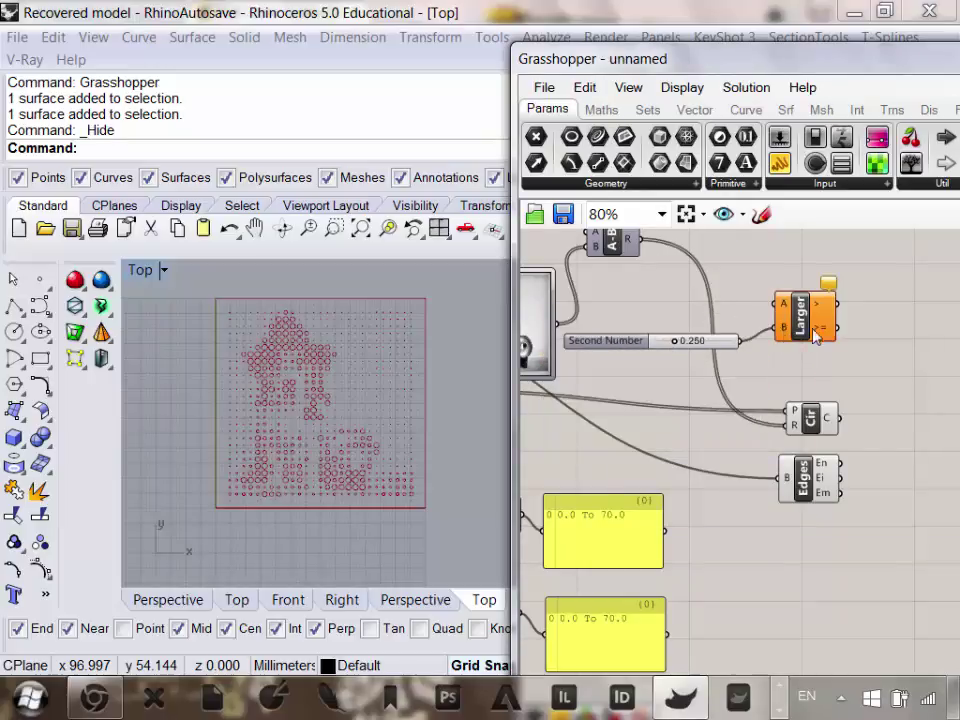
left_click(800, 318)
scroll(683, 400, "down", 3)
left_click(690, 395)
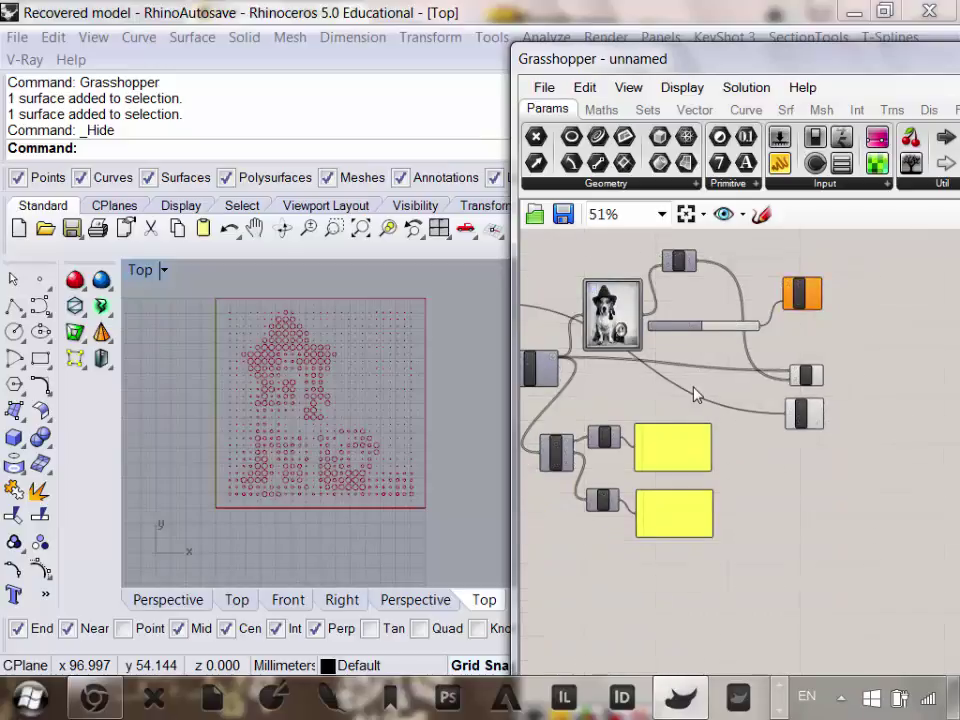
Connect the Subtraction component's R output to the A input of Larger Than.
scroll(664, 368, "up", 3)
scroll(659, 355, "down", 1)
scroll(659, 350, "up", 1)
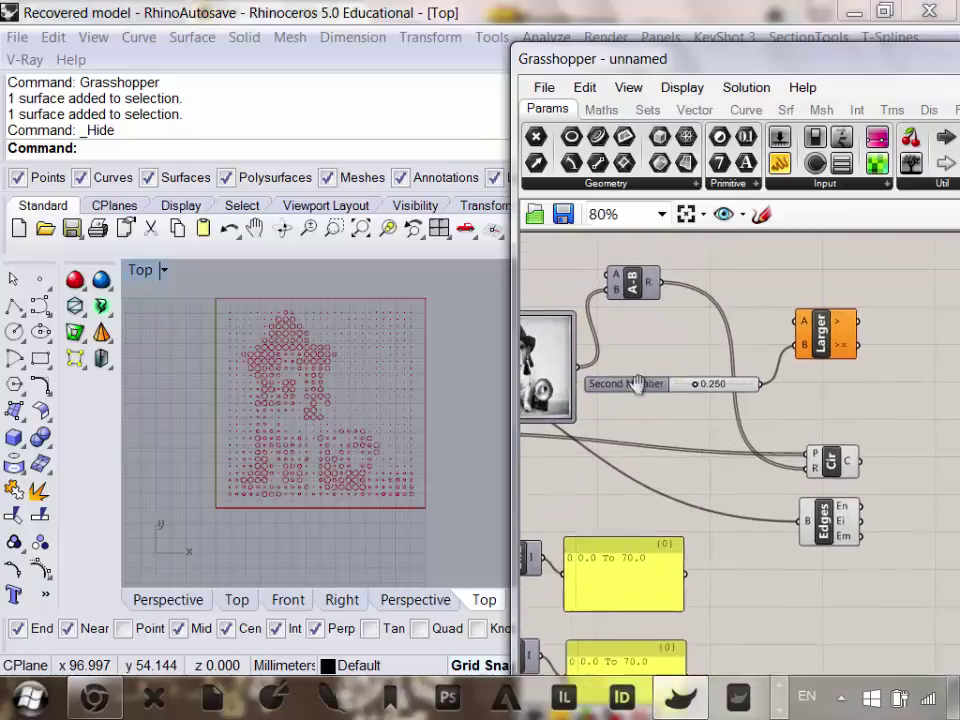
mouse_move(640, 300)
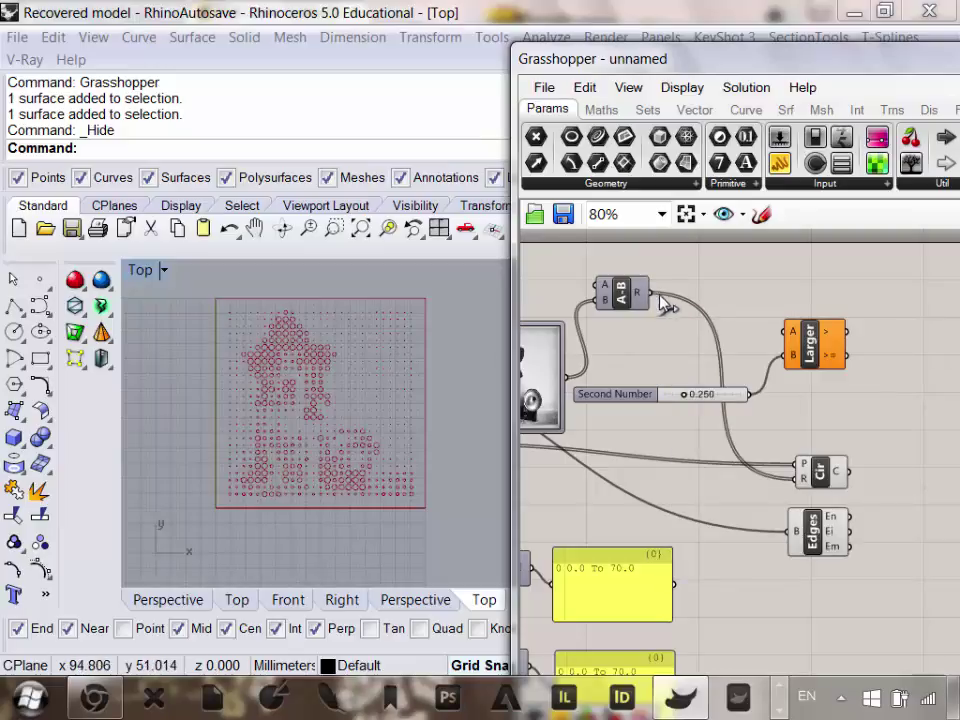
left_click_drag(650, 293, 783, 336)
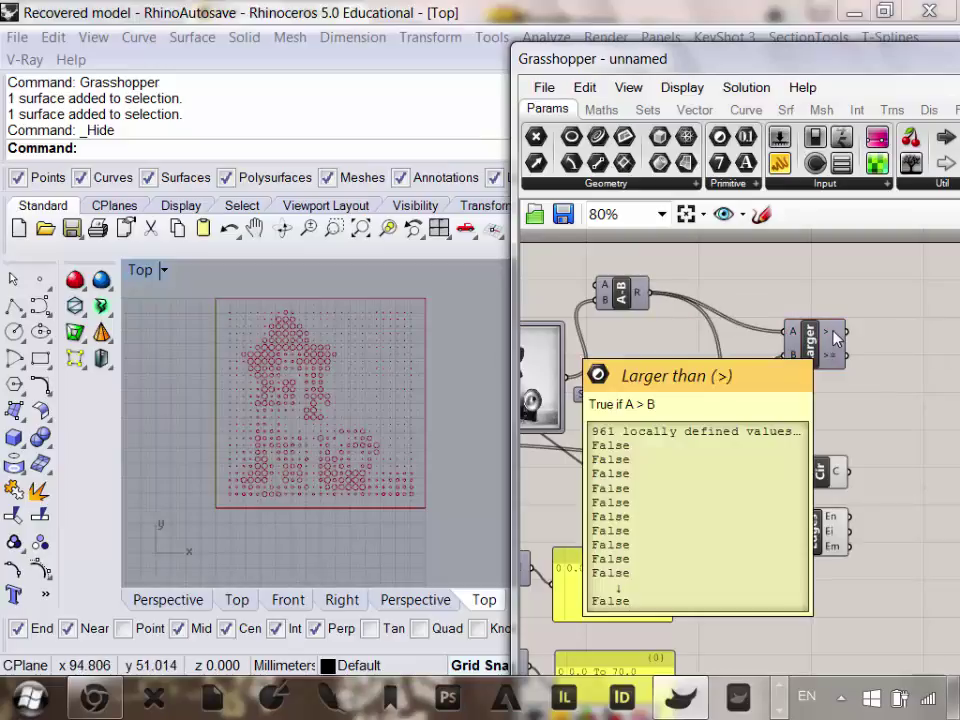
Add an empty panel to the canvas beyond the outputs of the Larger Than component.
right_click_drag(892, 345, 738, 314)
left_click_drag(779, 163, 842, 295)
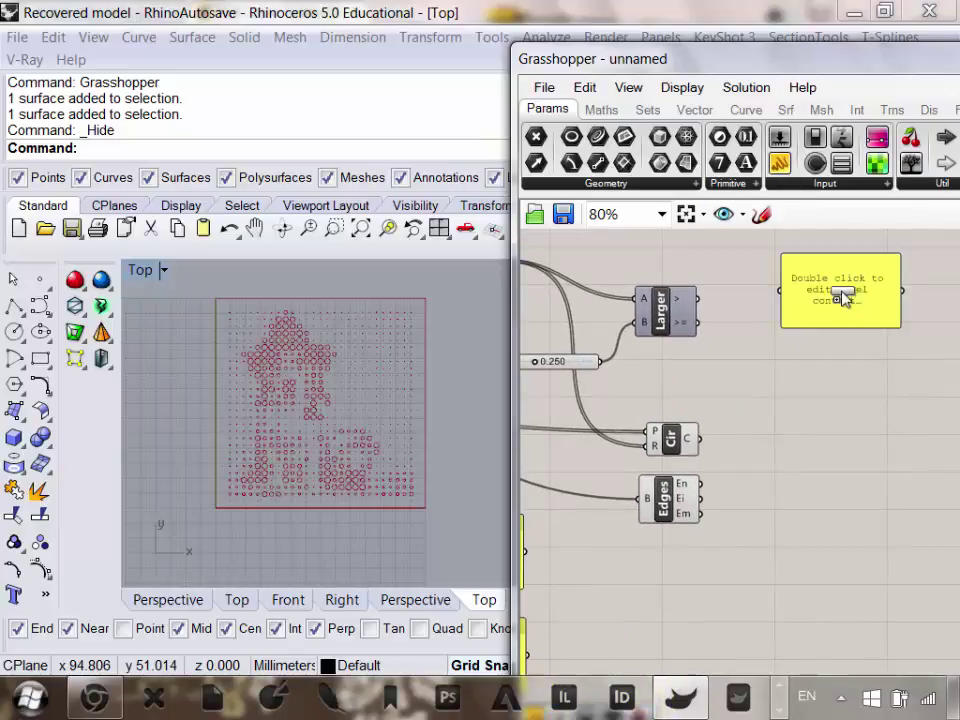
right_click_drag(770, 345, 797, 373)
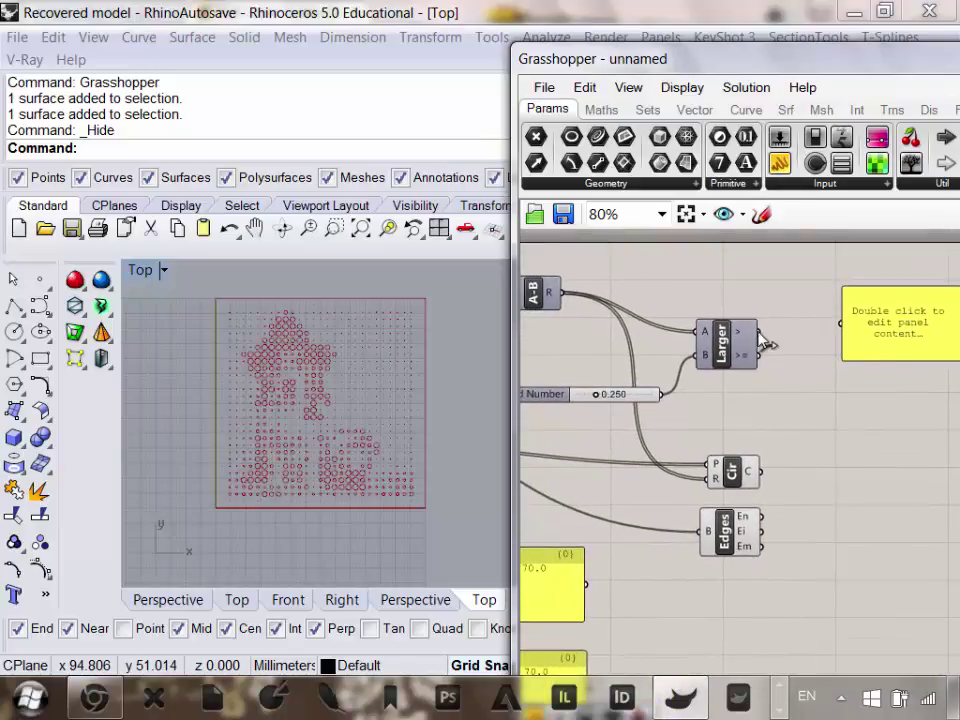
left_click(788, 184)
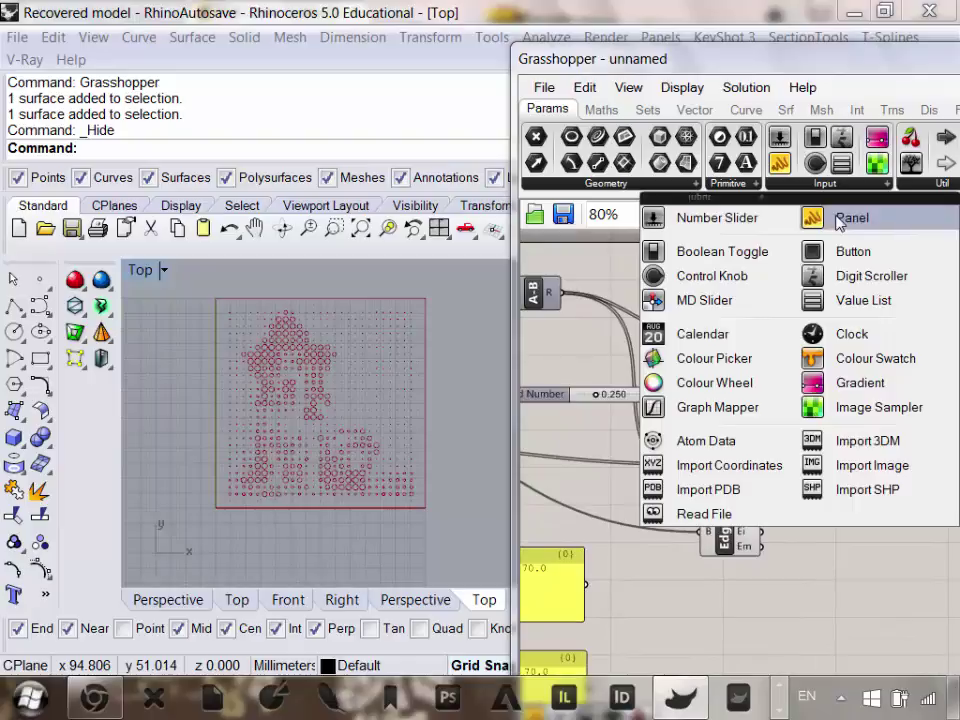
left_click_drag(840, 219, 825, 377)
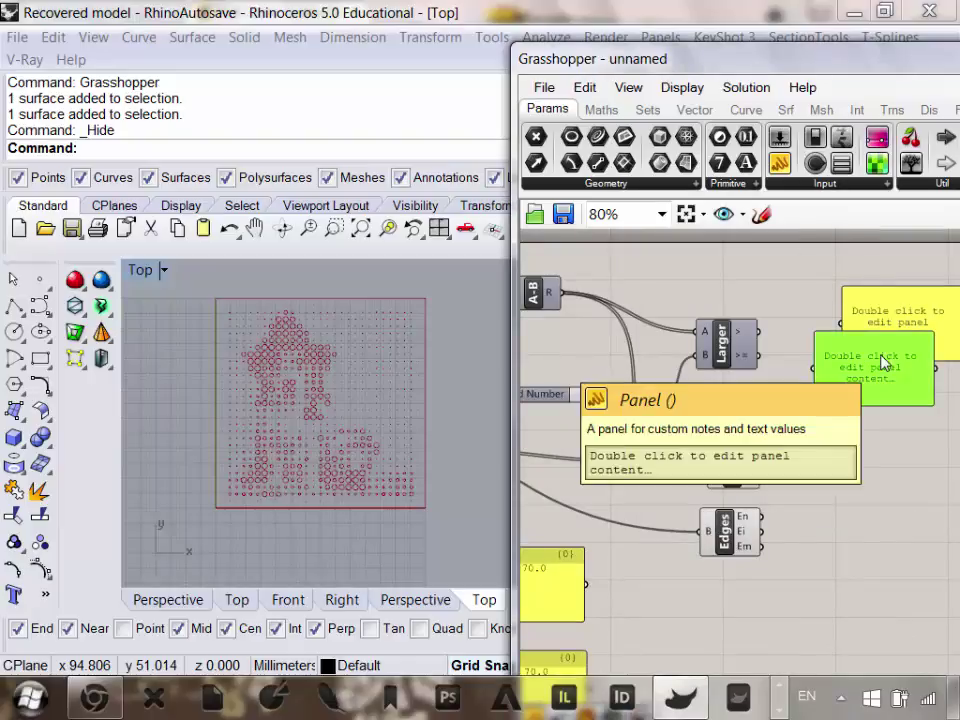
key("Delete")
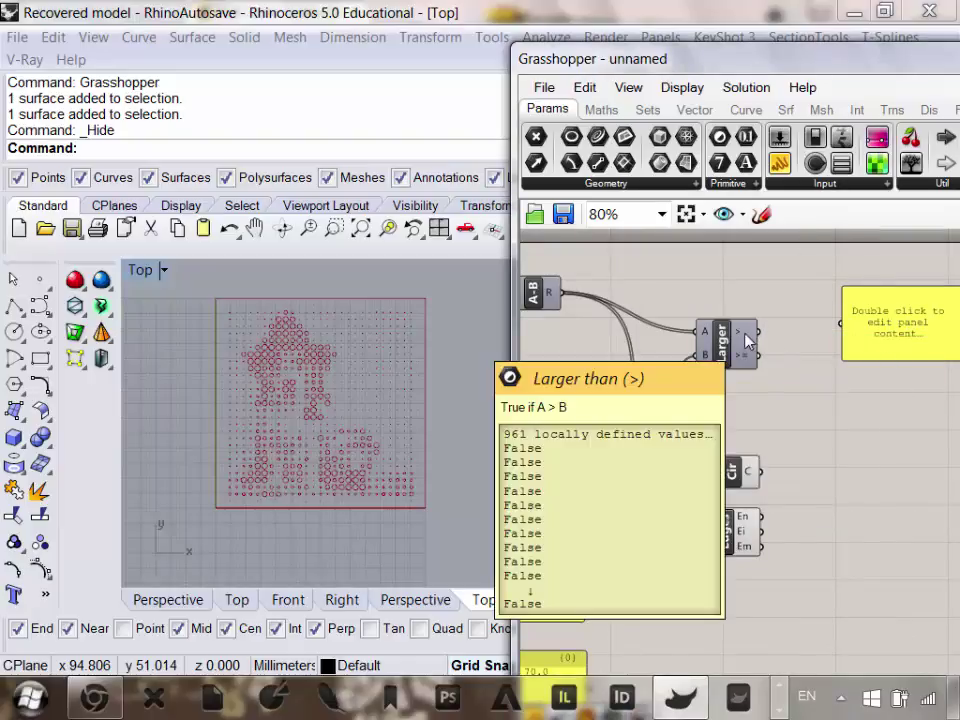
Connect the > output of Larger Than to the panel and stretch the panel taller to list more values.
left_click_drag(779, 328, 850, 326)
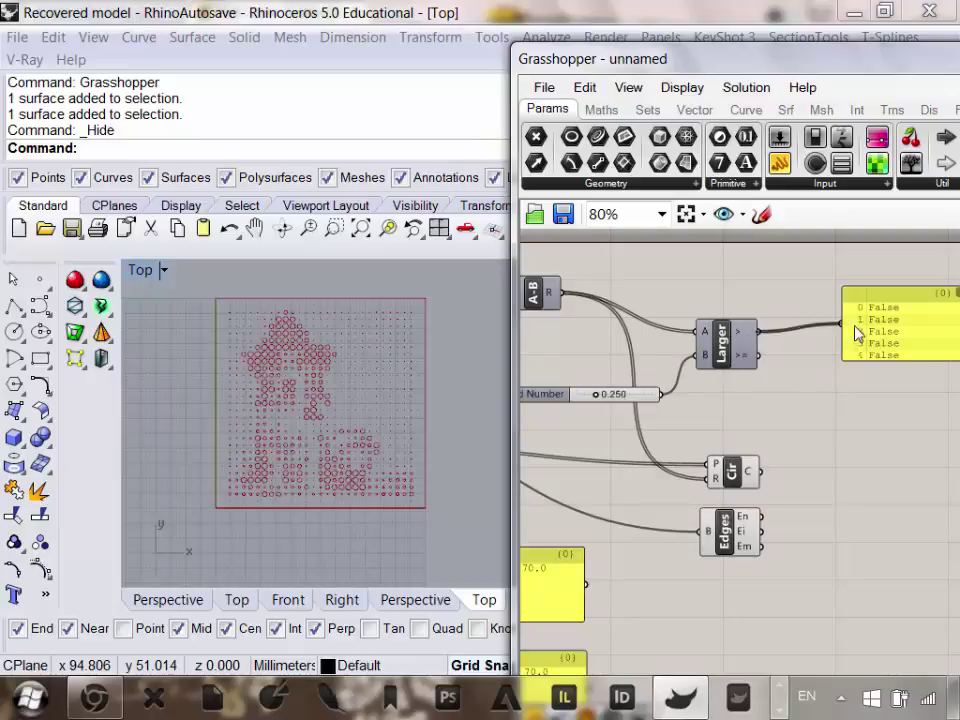
right_click_drag(908, 345, 812, 346)
left_click_drag(826, 361, 850, 560)
right_click_drag(745, 476, 866, 454)
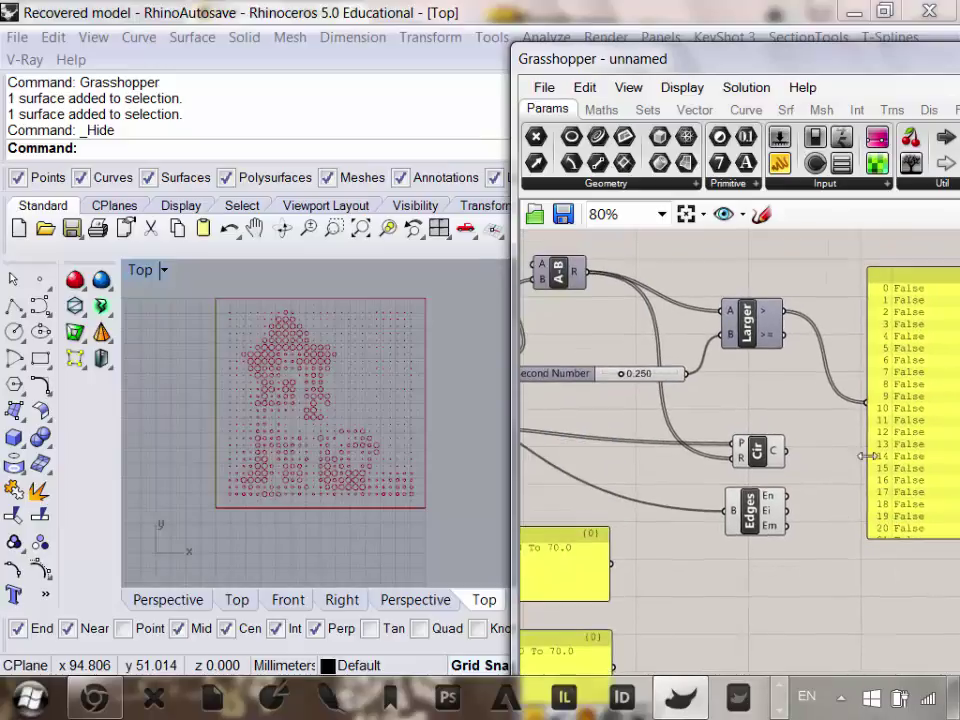
Set the Second Number threshold slider to 0.025 and check the True/False values listed in the panel.
mouse_move(618, 373)
left_mouse_down()
mouse_move(600, 372)
mouse_move(643, 373)
mouse_move(579, 385)
mouse_move(627, 384)
mouse_move(604, 376)
left_mouse_up()
right_click_drag(945, 440, 833, 434)
left_click(655, 509)
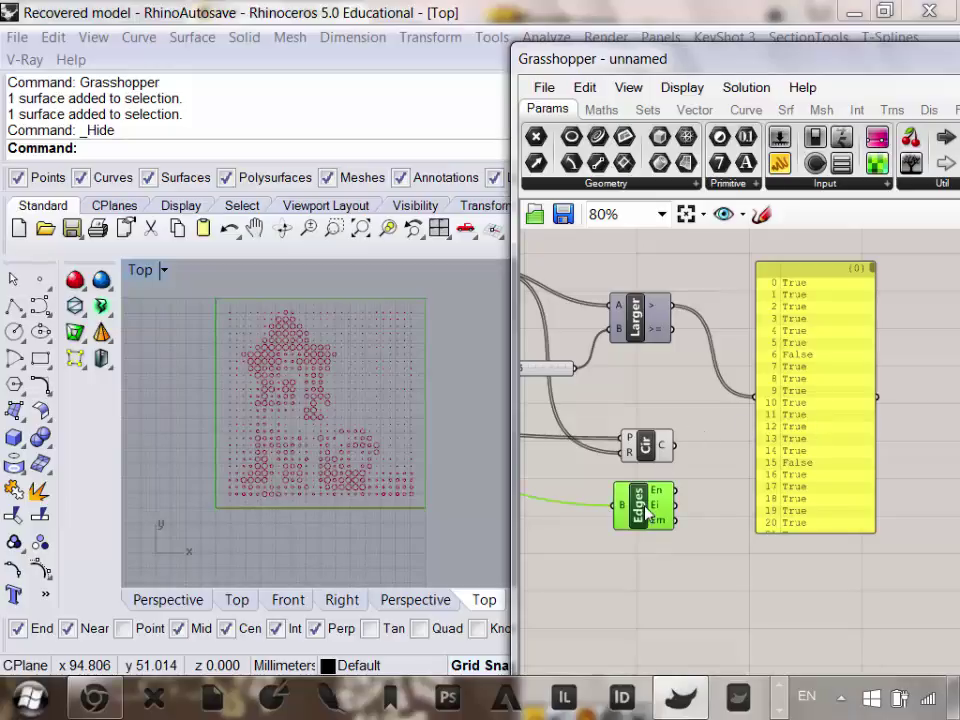
left_click(829, 444)
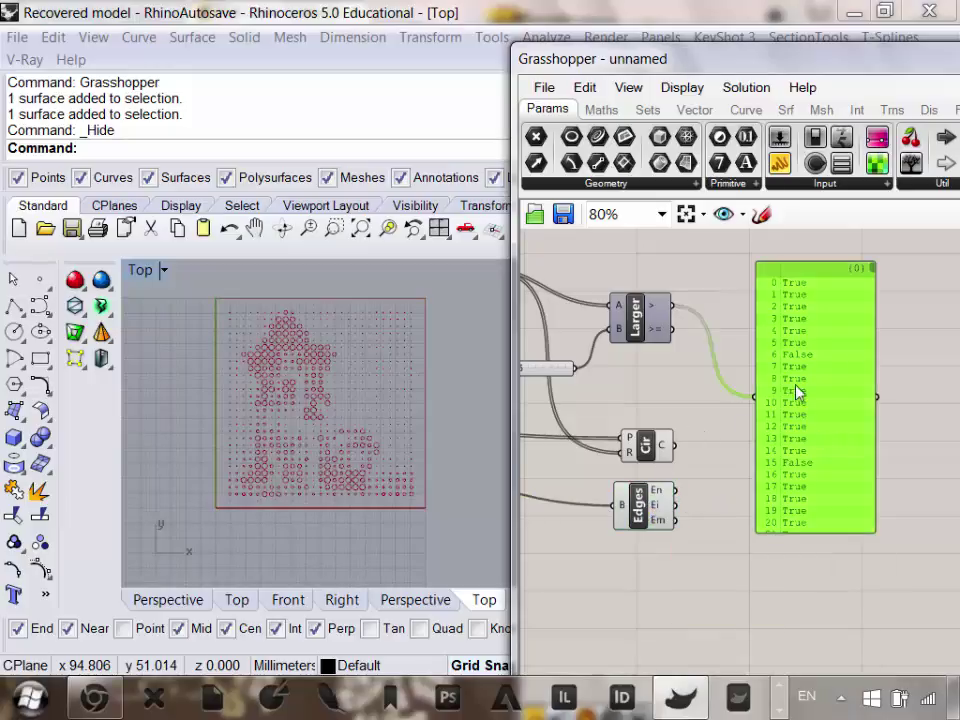
scroll(792, 440, "down", 3)
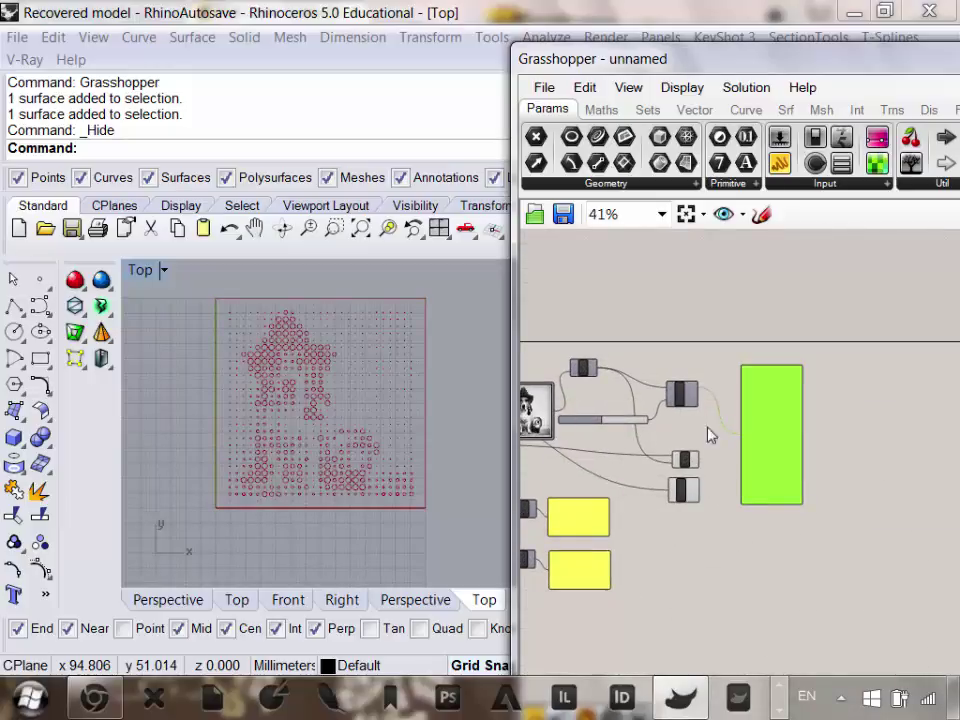
scroll(770, 433, "up", 4)
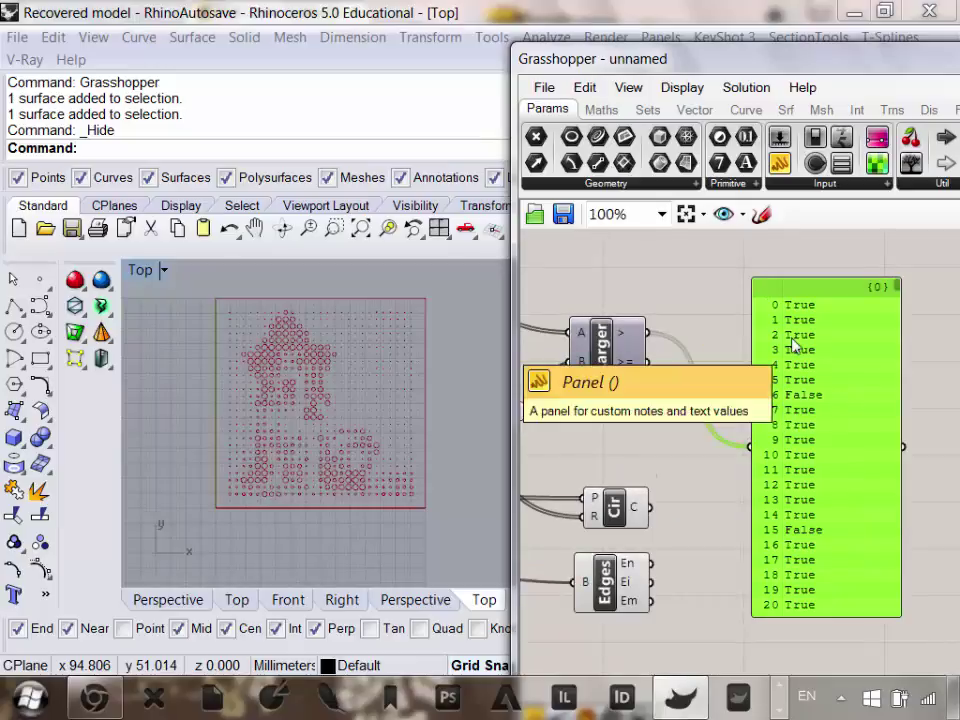
Move the True/False panel farther away from Larger Than to free canvas space between them.
scroll(792, 345, "down", 2)
right_click_drag(782, 357, 748, 346)
left_click_drag(760, 406, 878, 332)
right_click_drag(809, 388, 739, 437)
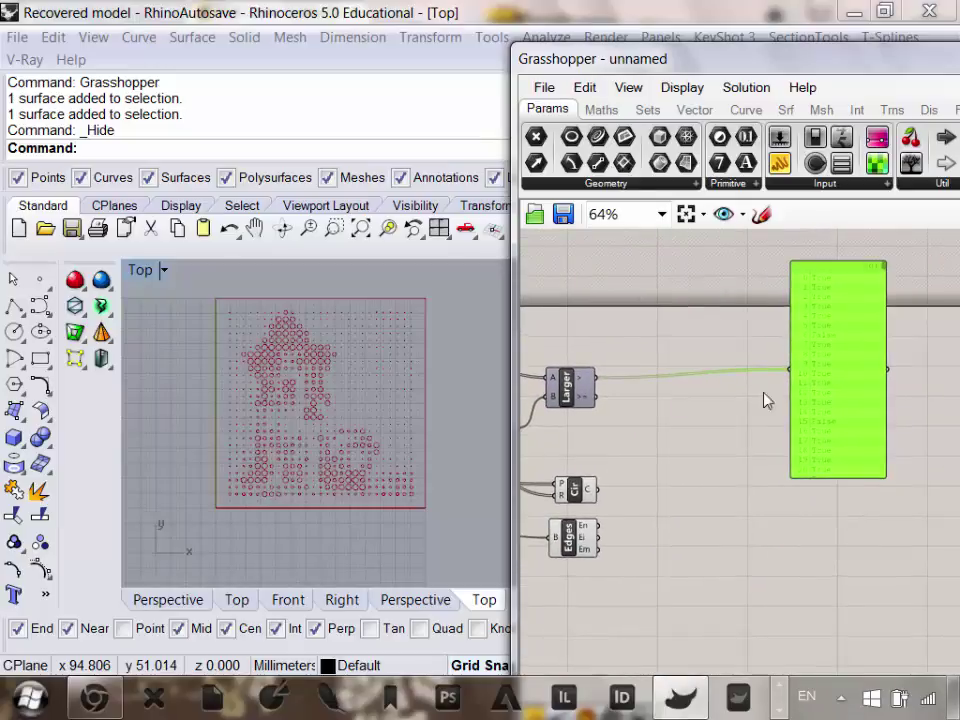
Add a Cull Pattern component between the Larger Than component and the True/False panel.
left_click(648, 112)
left_click(706, 186)
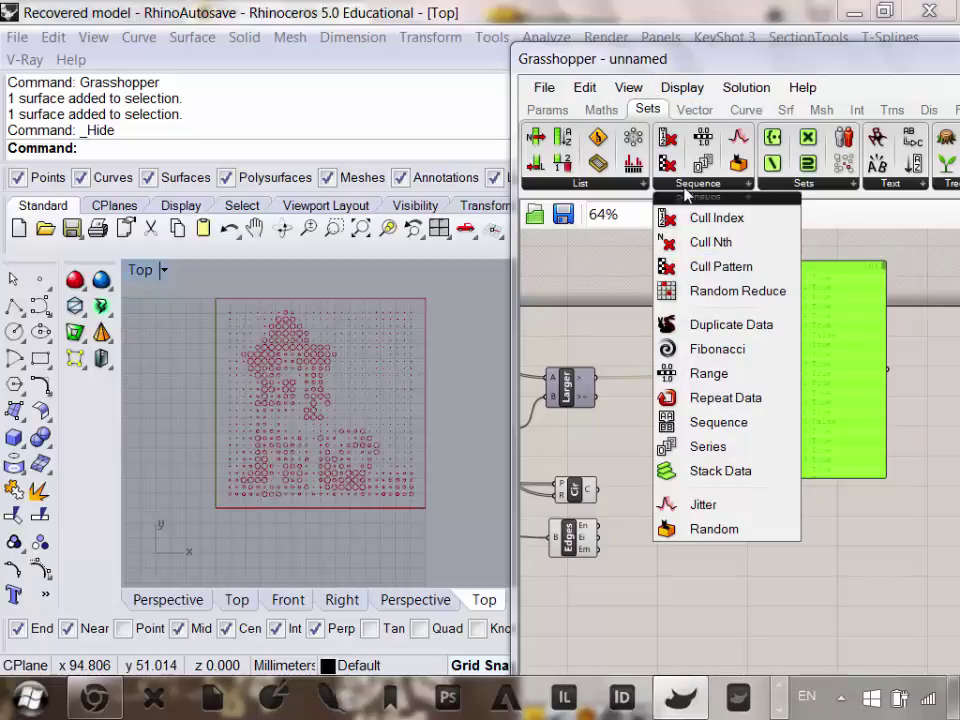
left_click_drag(733, 266, 683, 440)
scroll(620, 469, "up", 3)
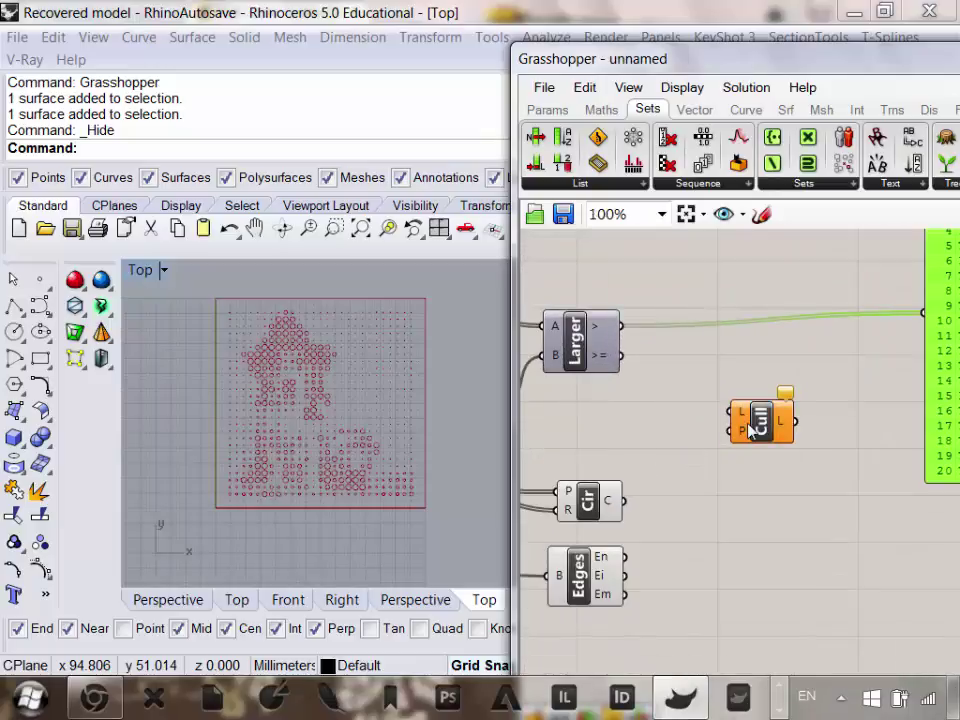
scroll(746, 414, "down", 3)
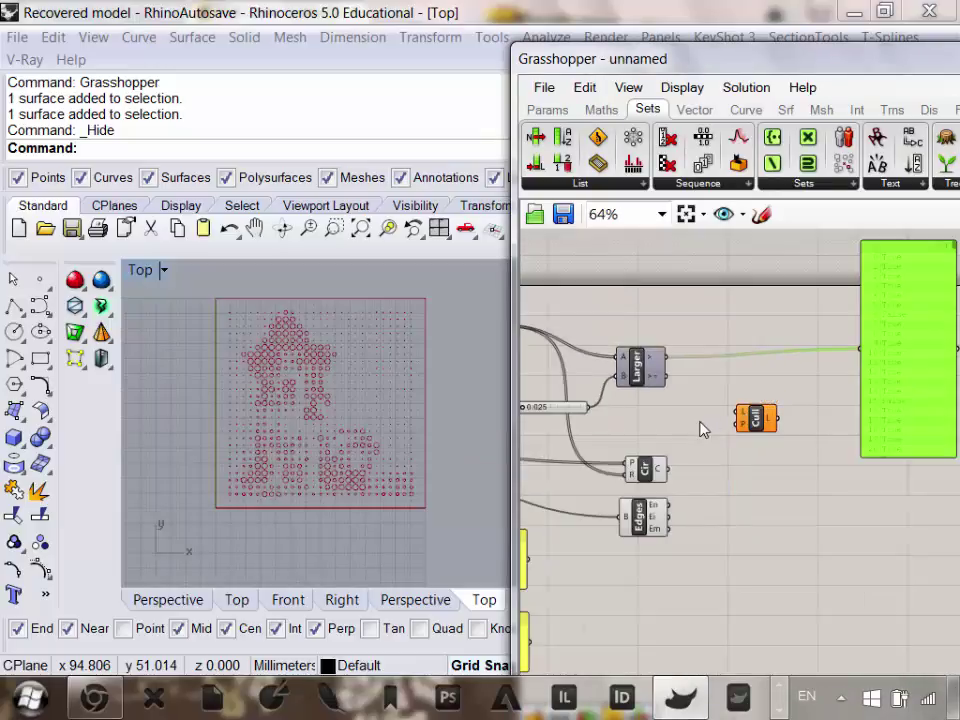
Connect the Circle's C output to the L input of Cull Pattern and shift Cull Pattern slightly upward.
scroll(675, 462, "up", 3)
left_click(628, 475)
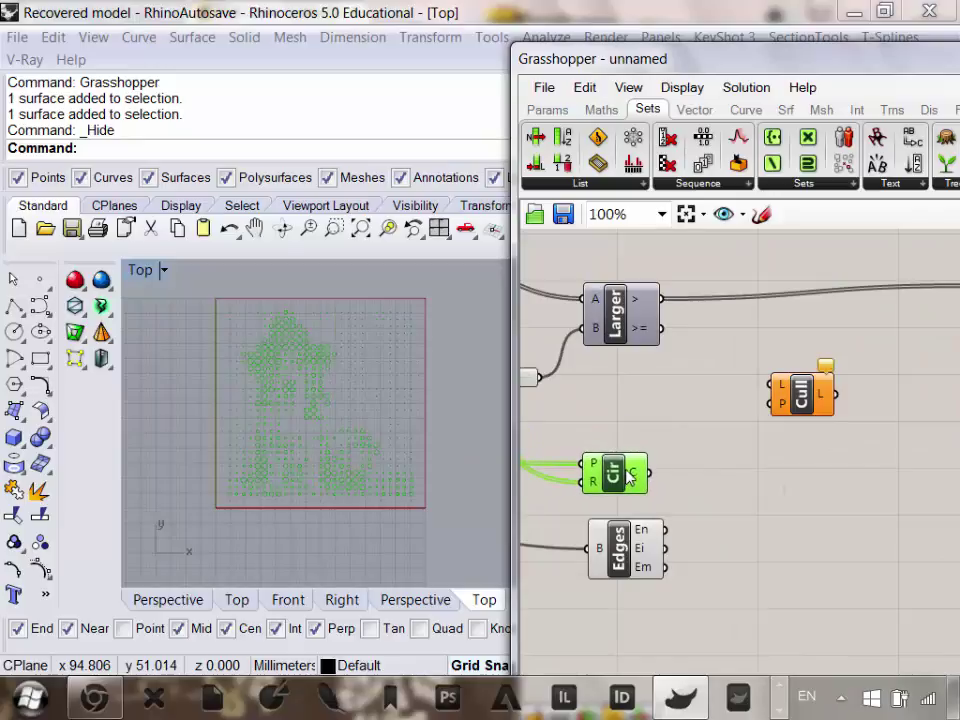
left_click_drag(650, 473, 772, 387)
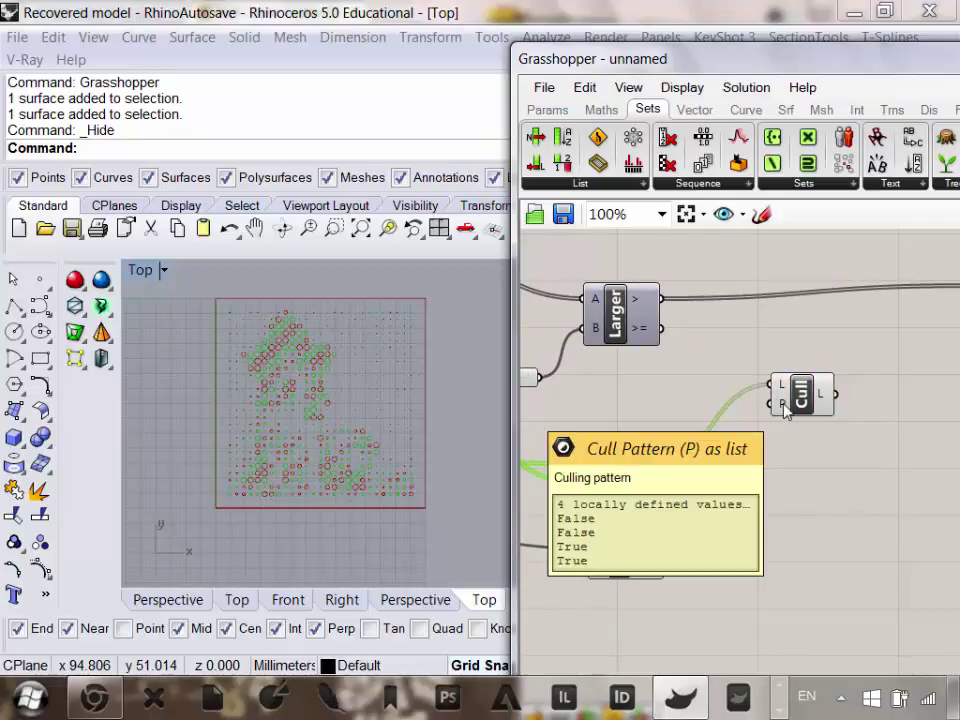
scroll(795, 418, "down", 4)
scroll(794, 412, "up", 2)
left_click_drag(788, 386, 775, 366)
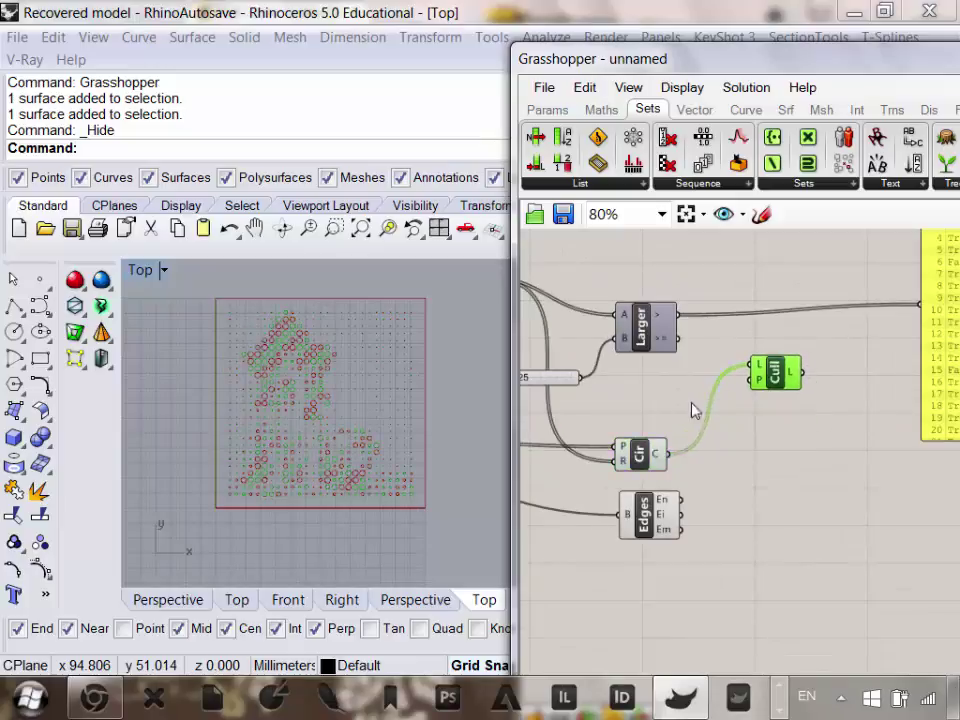
Turn off the preview of the Circle component so that only the culled circles are drawn.
right_click_drag(680, 422, 712, 430)
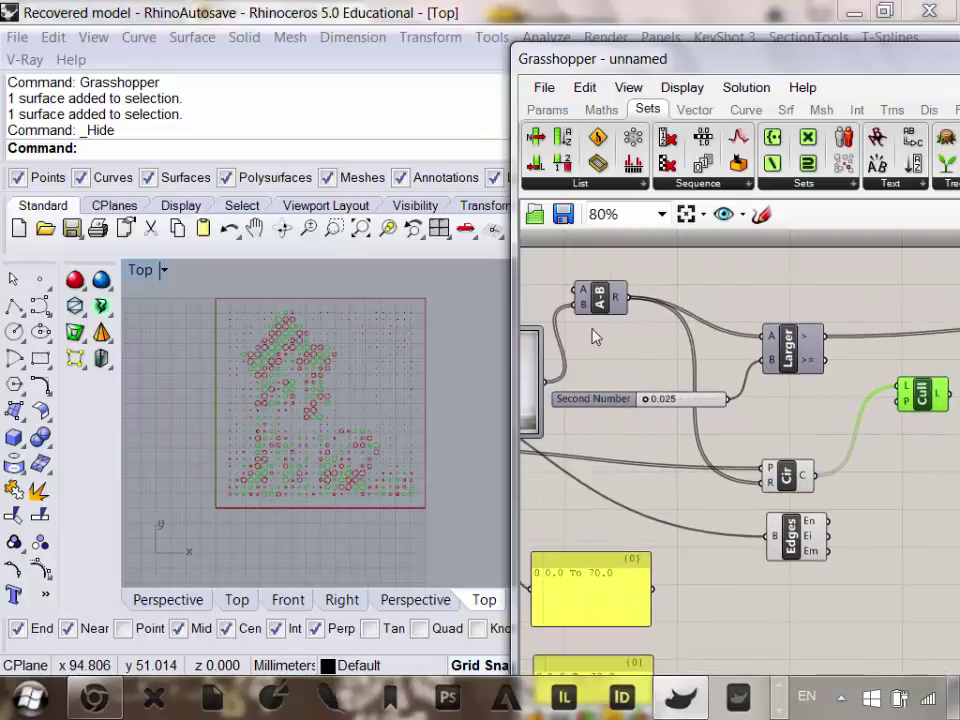
right_click_drag(593, 336, 613, 328)
left_click(805, 466)
right_click(810, 468)
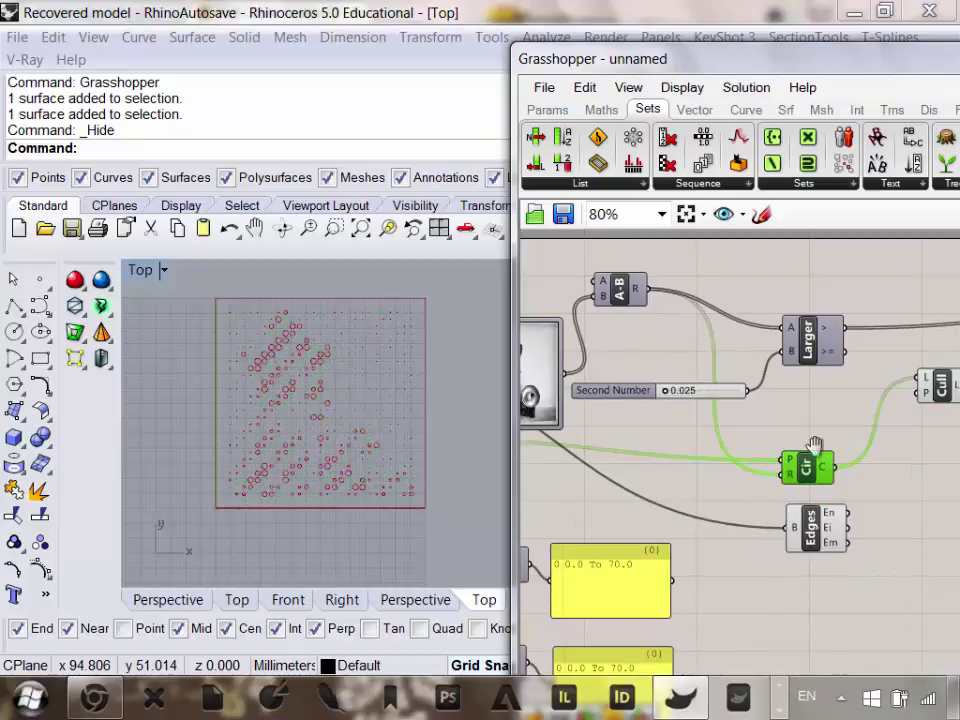
scroll(790, 425, "up", 1)
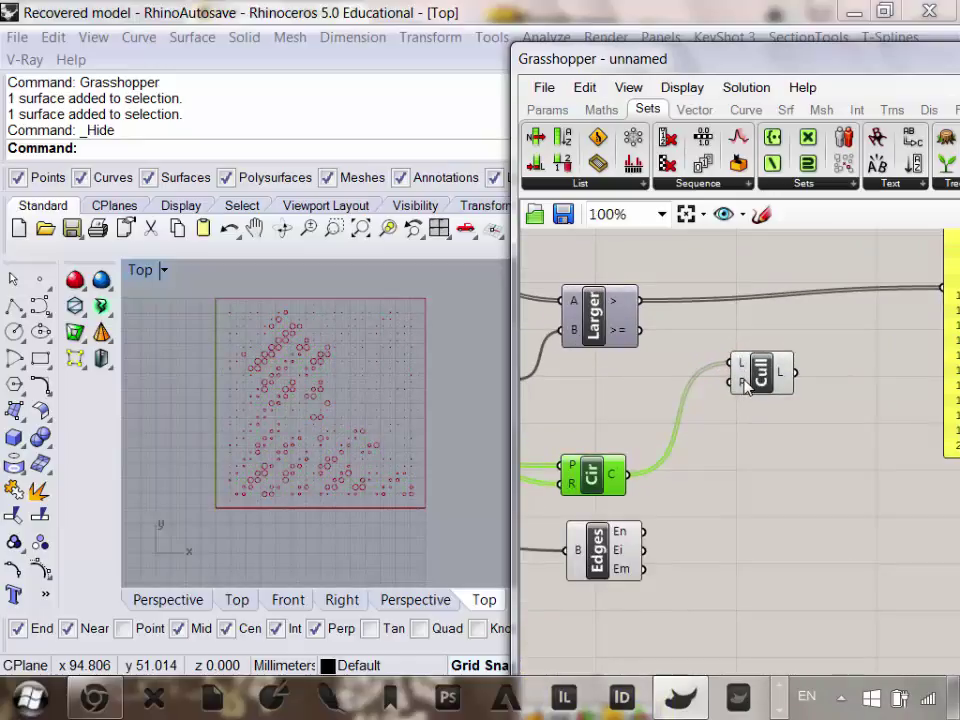
Connect the > output of Larger Than to the P input of Cull Pattern.
mouse_move(744, 385)
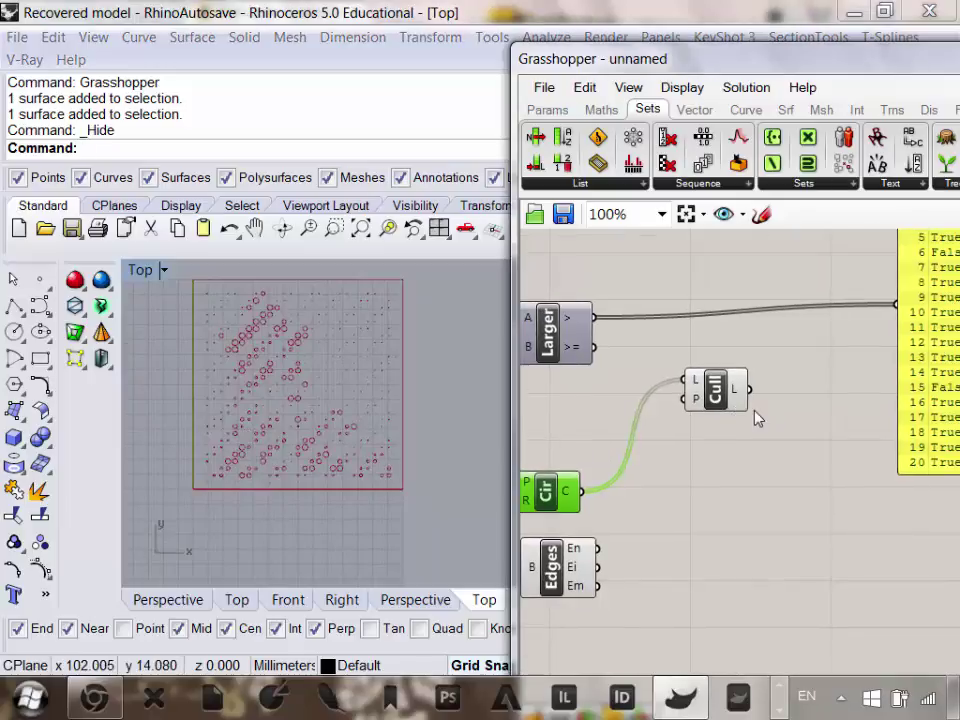
scroll(754, 416, "down", 2)
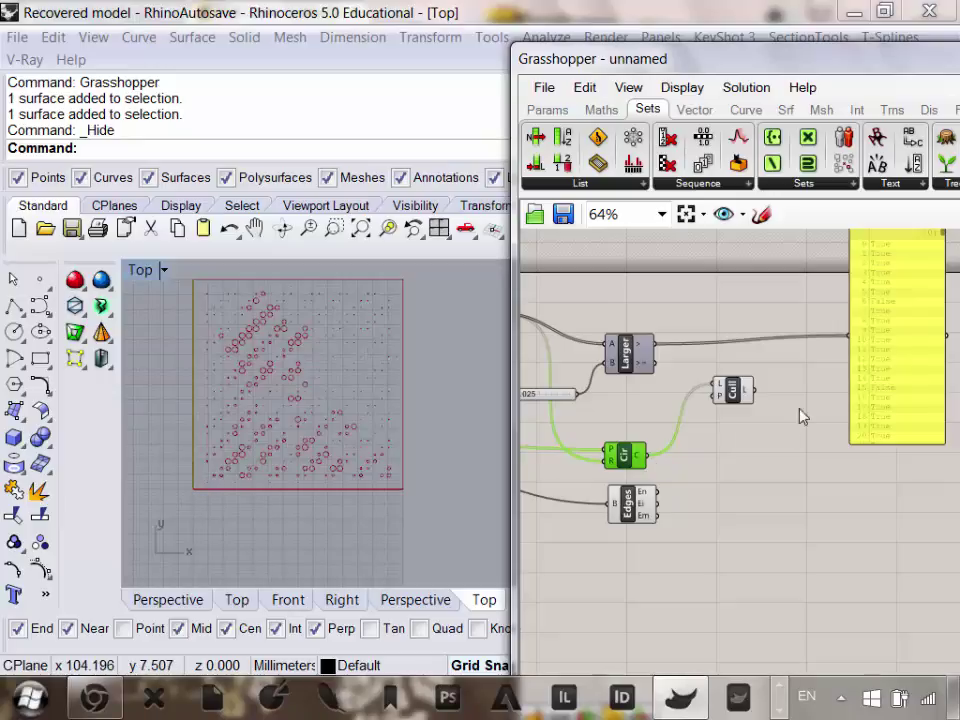
scroll(672, 418, "up", 1)
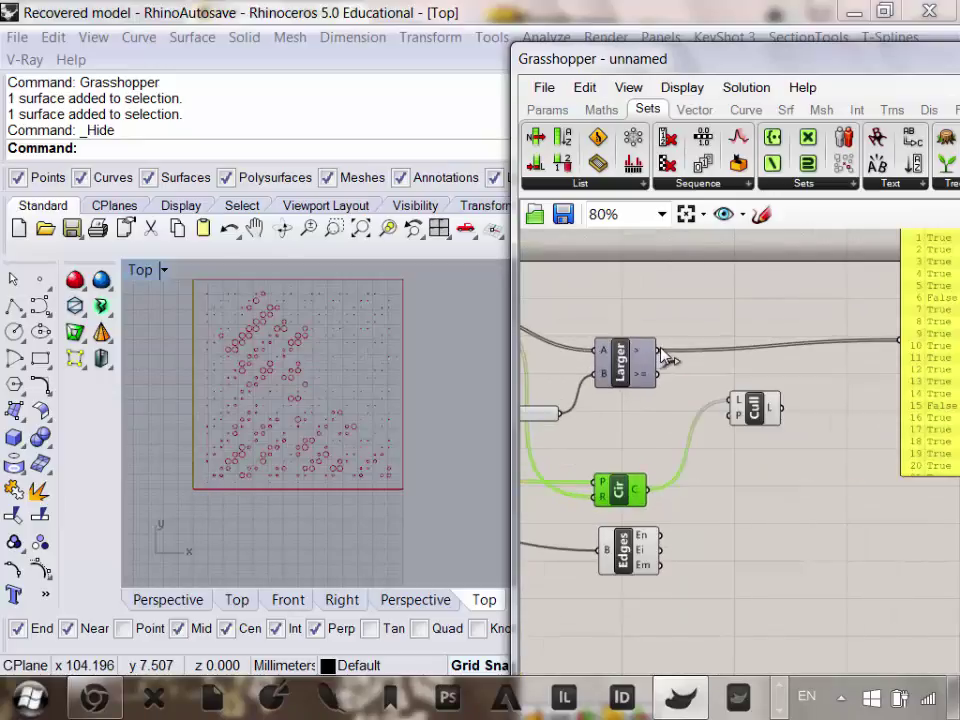
left_click_drag(660, 351, 750, 410)
Test the cull threshold by raising the Number slider feeding Larger Than to 0.160 and on to 1.000.
right_click_drag(673, 497, 765, 515)
scroll(638, 437, "up", 5)
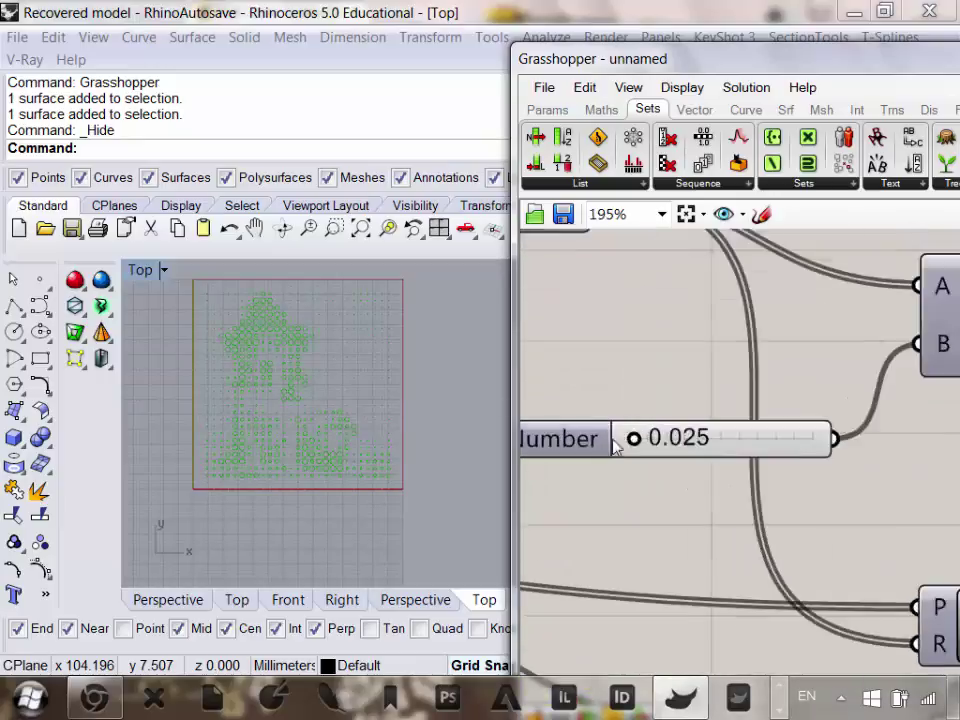
left_click_drag(639, 437, 672, 441)
scroll(300, 446, "up", 3)
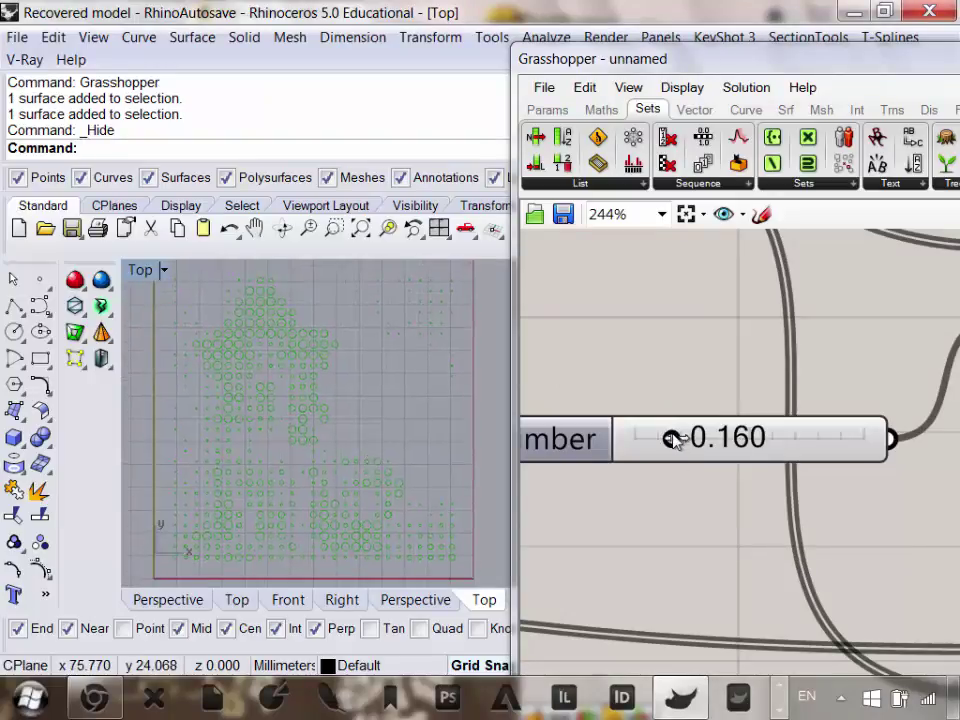
left_click_drag(672, 441, 872, 440)
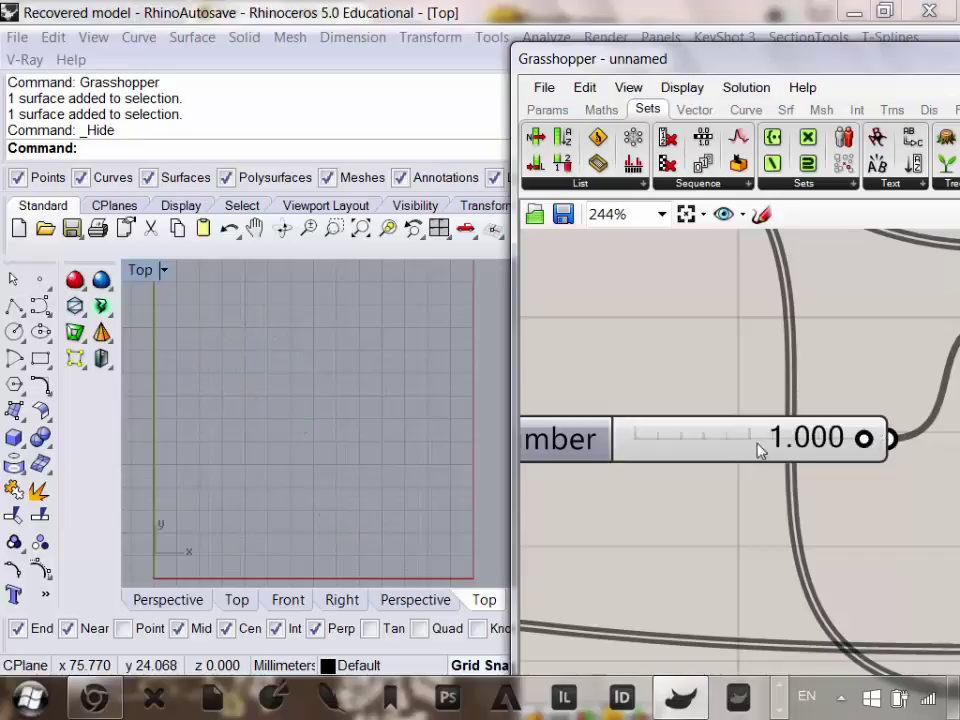
Lower the radius threshold slider feeding Larger Than in stages through 0.259 and 0.107 to 0.058.
scroll(378, 470, "down", 3)
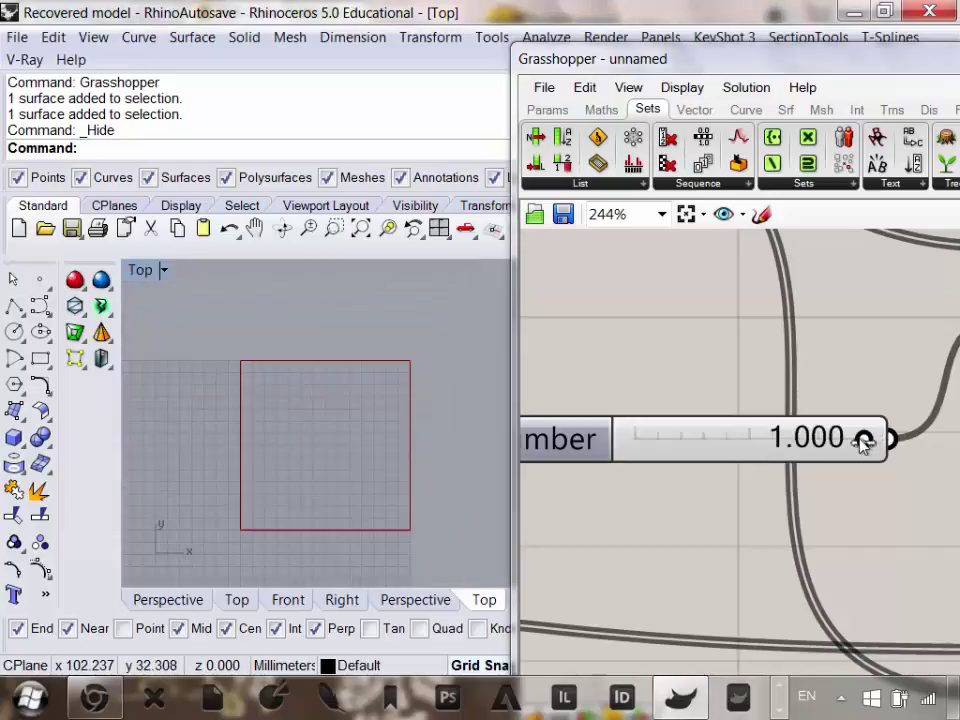
left_click_drag(864, 441, 779, 441)
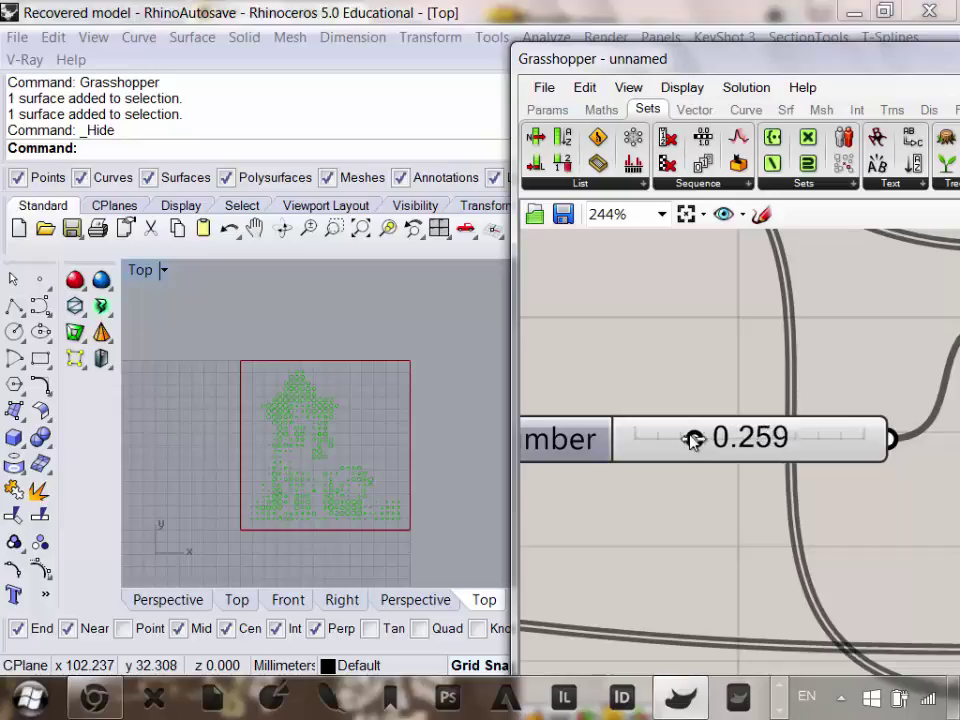
left_click_drag(694, 440, 659, 438)
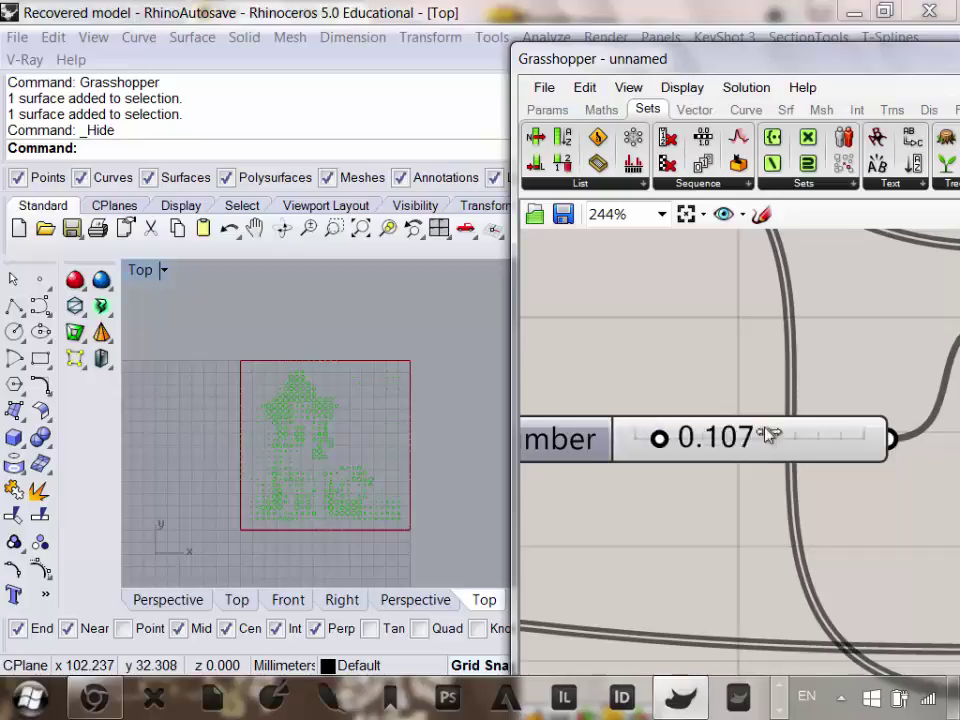
left_click_drag(768, 433, 650, 440)
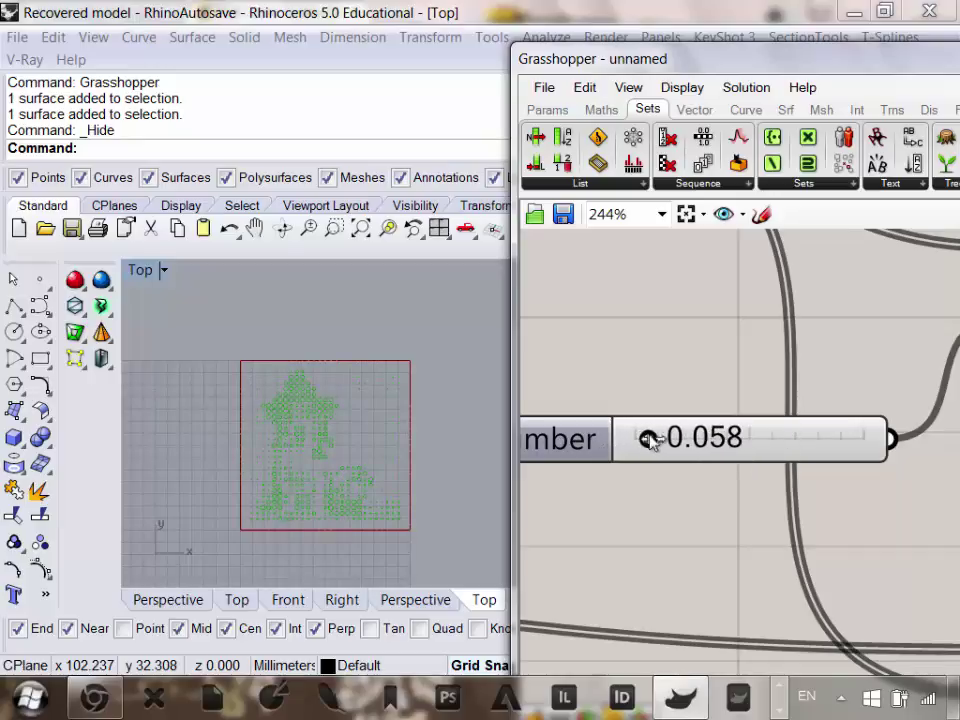
Move the Brep Edges component to the free space directly beneath Cull Pattern.
scroll(739, 391, "down", 8)
scroll(731, 448, "up", 1)
right_click_drag(790, 448, 865, 447)
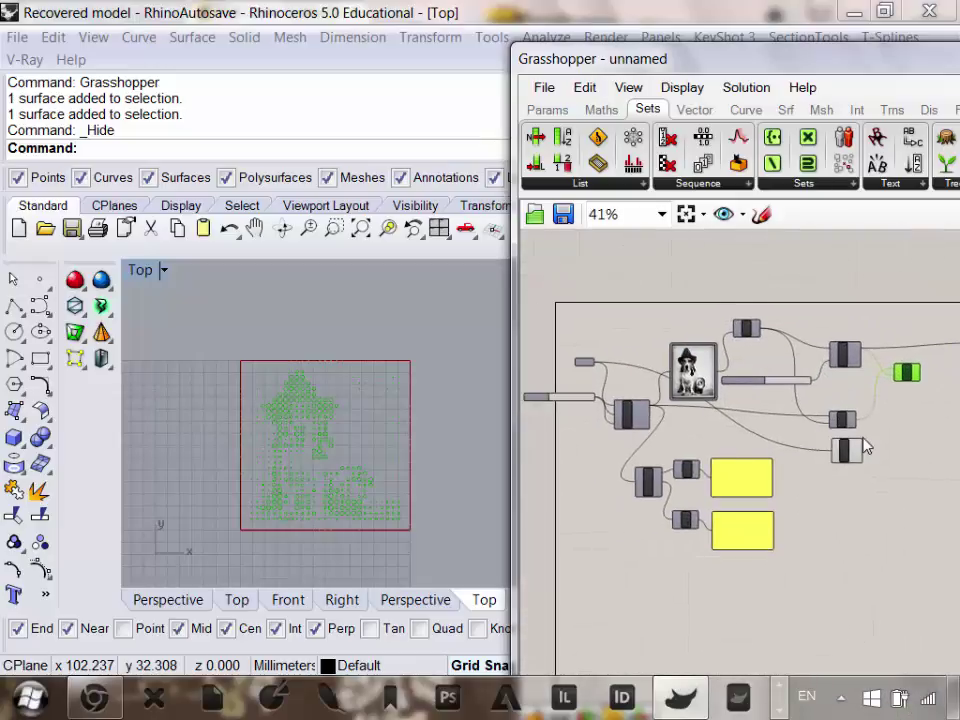
scroll(866, 447, "up", 3)
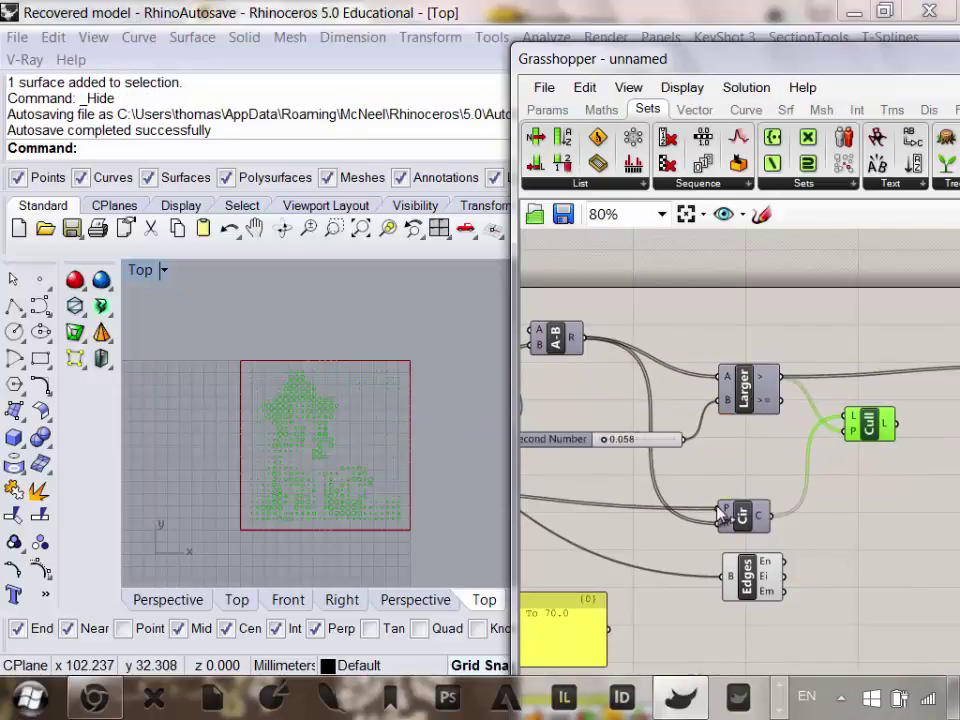
right_click_drag(722, 515, 674, 496)
left_click_drag(712, 560, 826, 465)
right_click_drag(536, 433, 551, 438)
Raise the radius threshold slider slightly, and shift the Brep Edges component a little away from Cull Pattern.
left_click(566, 431)
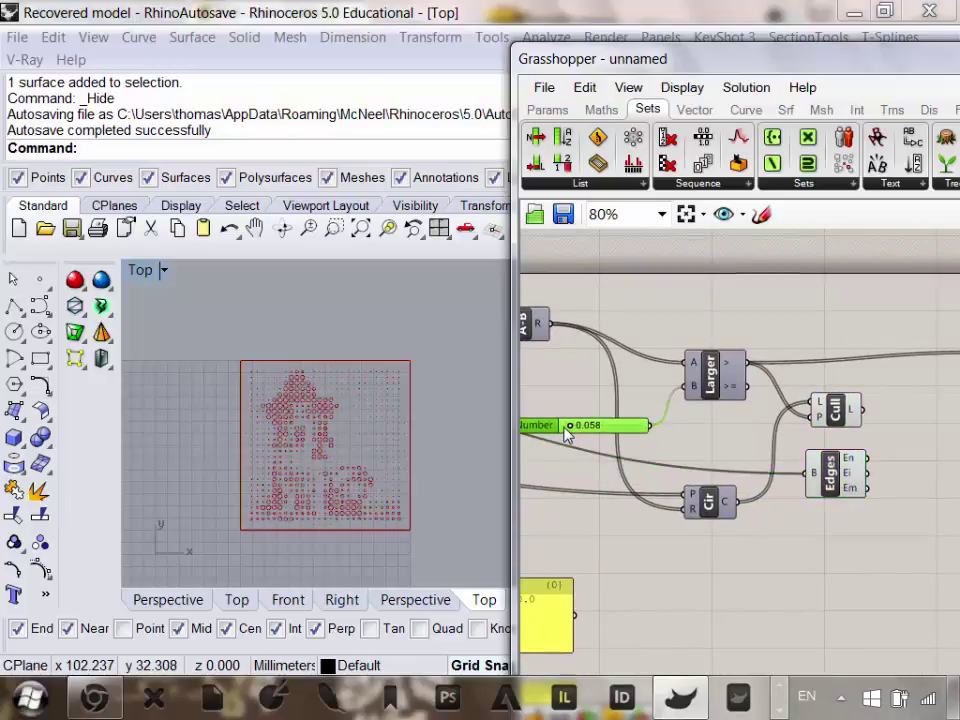
left_click_drag(571, 427, 580, 429)
right_click_drag(852, 476, 622, 465)
scroll(622, 465, "up", 2)
mouse_move(622, 456)
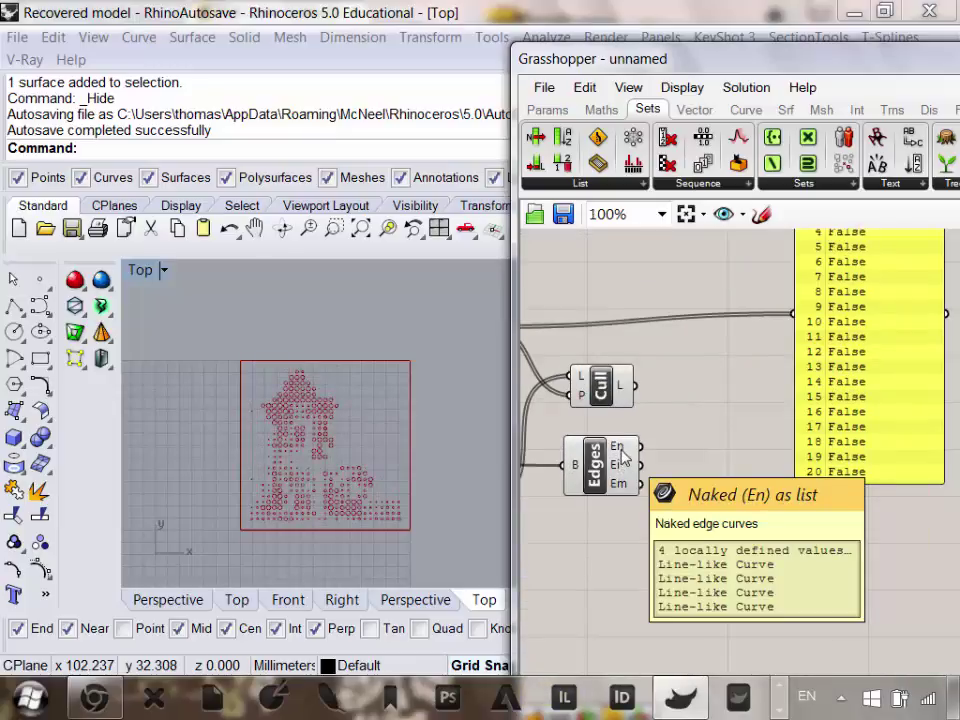
left_click_drag(622, 456, 579, 467)
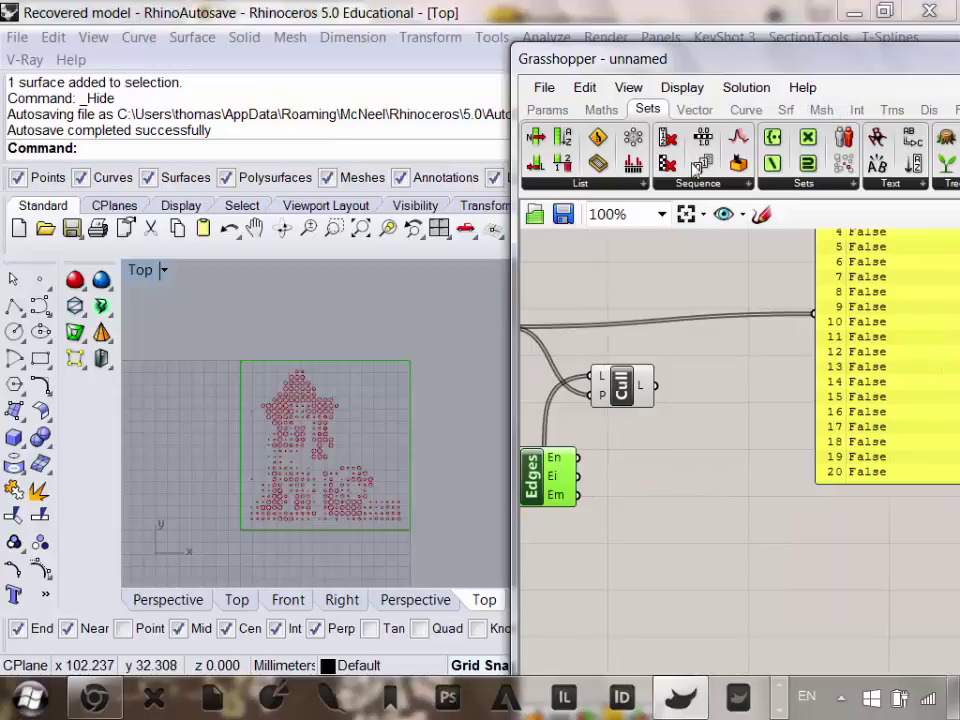
Narrow the Grasshopper window to widen the Rhino viewport and frame the curved surface with the circle pattern in Perspective.
right_click_drag(291, 435, 283, 415)
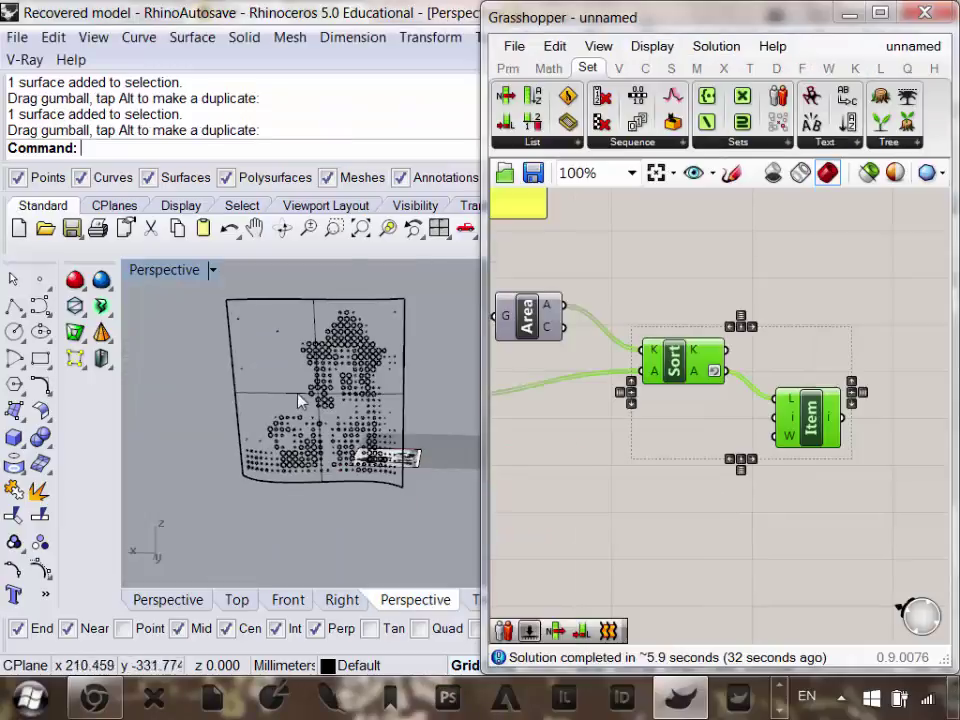
right_click_drag(369, 456, 481, 399)
left_click_drag(485, 398, 780, 405)
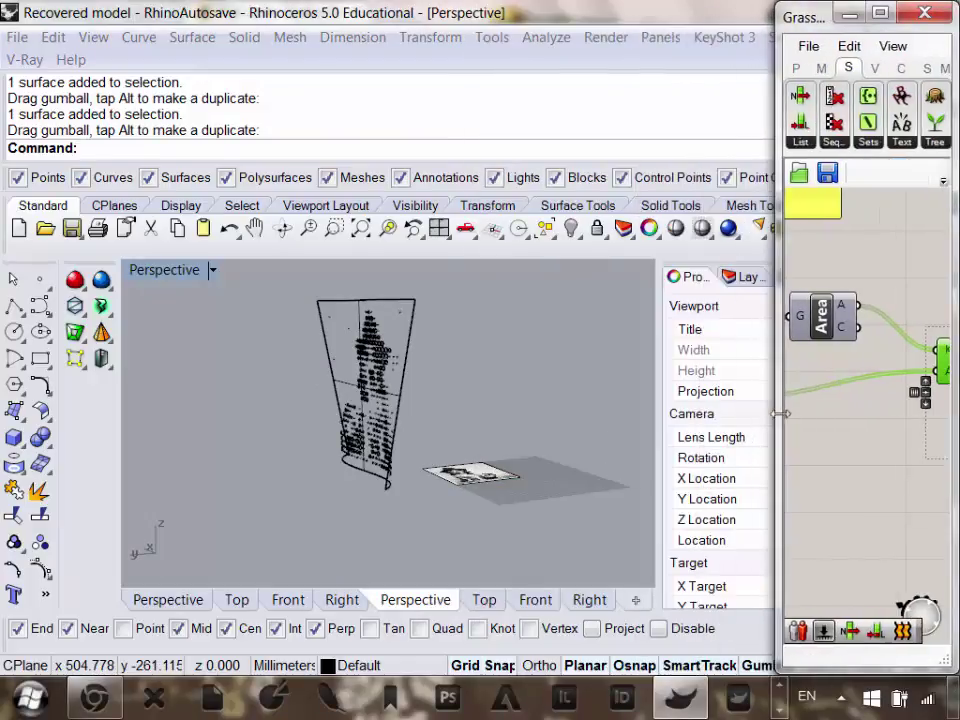
right_click_drag(340, 440, 390, 410)
scroll(462, 408, "up", 7)
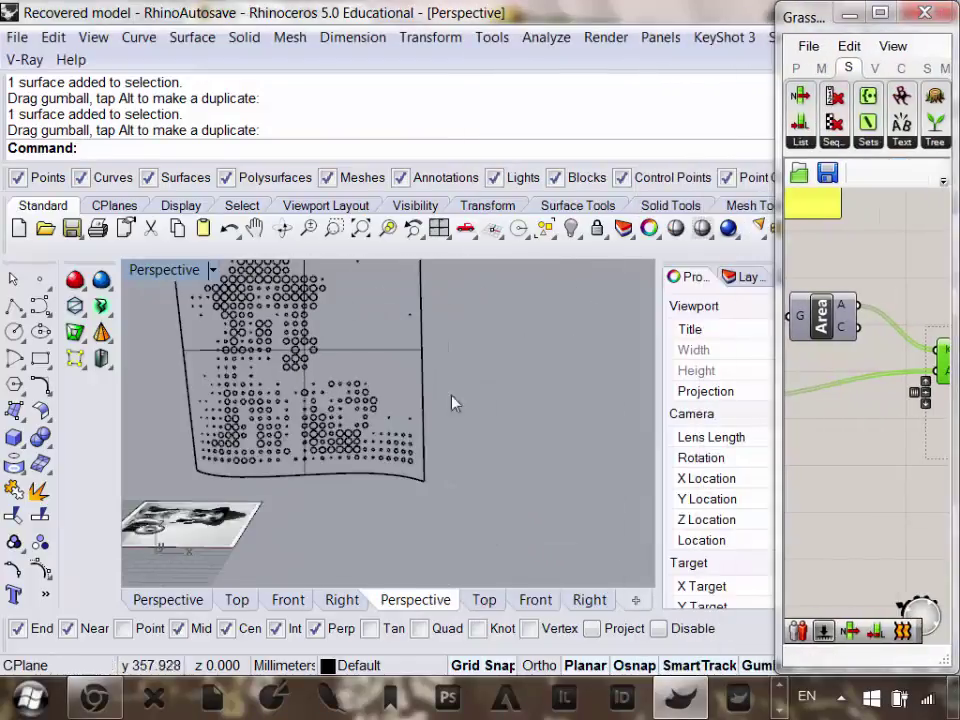
scroll(420, 397, "down", 5)
scroll(365, 338, "up", 6)
Set the Perspective viewport's display mode to Shaded.
left_click(87, 40)
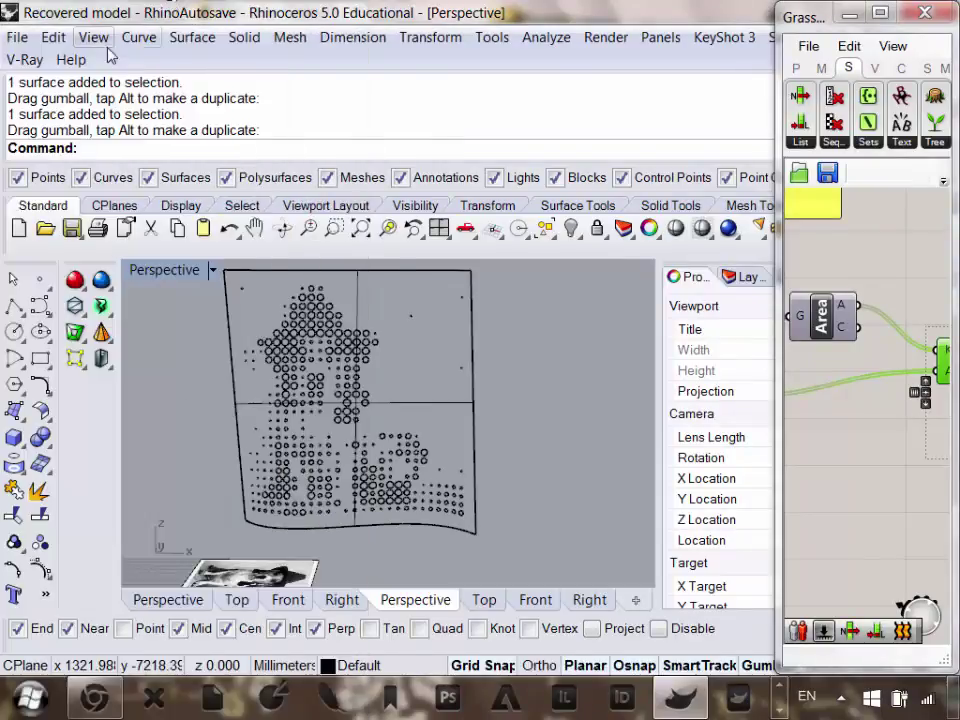
left_click(92, 37)
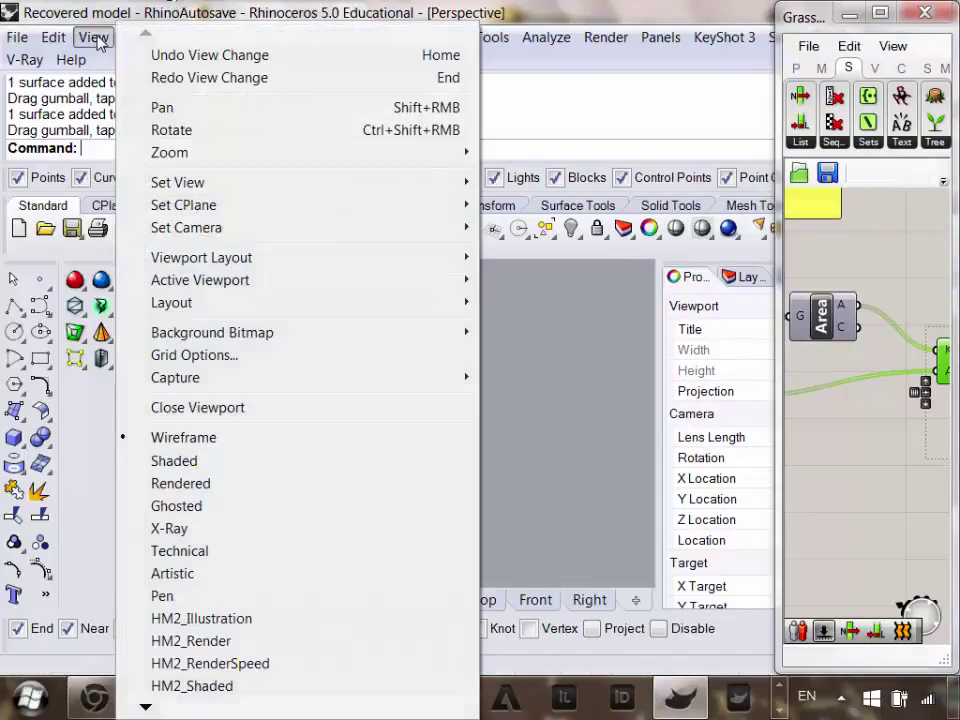
left_click(188, 466)
Select the uncut surface overlapping the perforated one, move it aside with the gumball, and clear the selection.
mouse_move(446, 352)
right_mouse_down()
mouse_move(454, 407)
mouse_move(424, 390)
right_mouse_up()
scroll(365, 360, "up", 5)
left_click(544, 439)
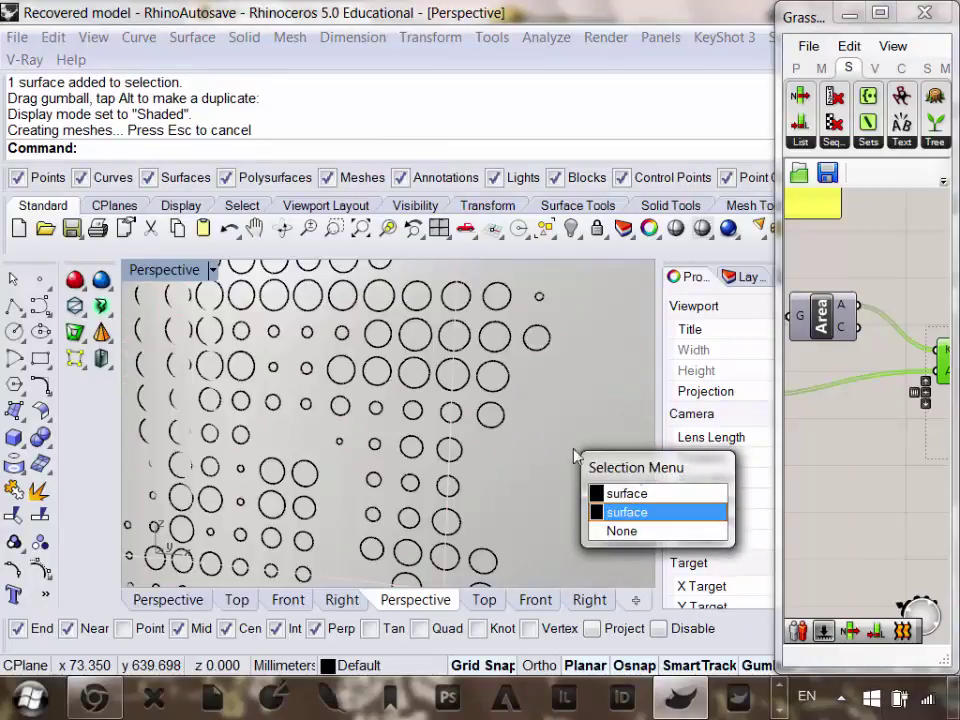
left_click(645, 513)
scroll(435, 428, "down", 5)
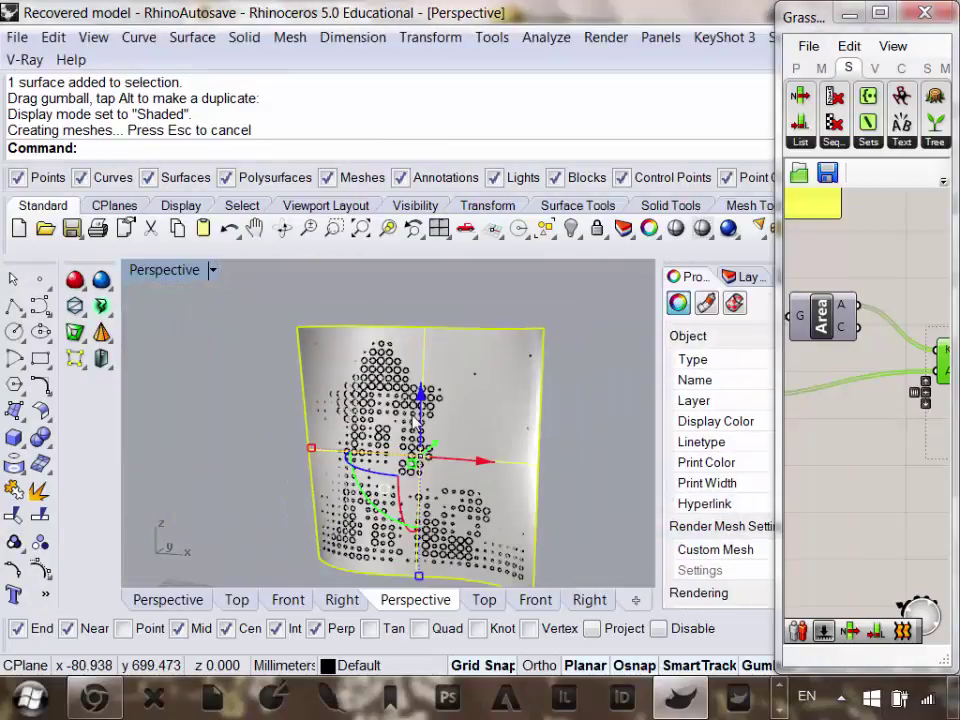
right_click_drag(420, 394, 450, 403)
left_click(450, 403)
left_click(513, 459)
left_click_drag(499, 454, 260, 374)
key("Escape")
Examine the perforated curved surface and its circular holes up close and from several angles.
scroll(175, 440, "up", 9)
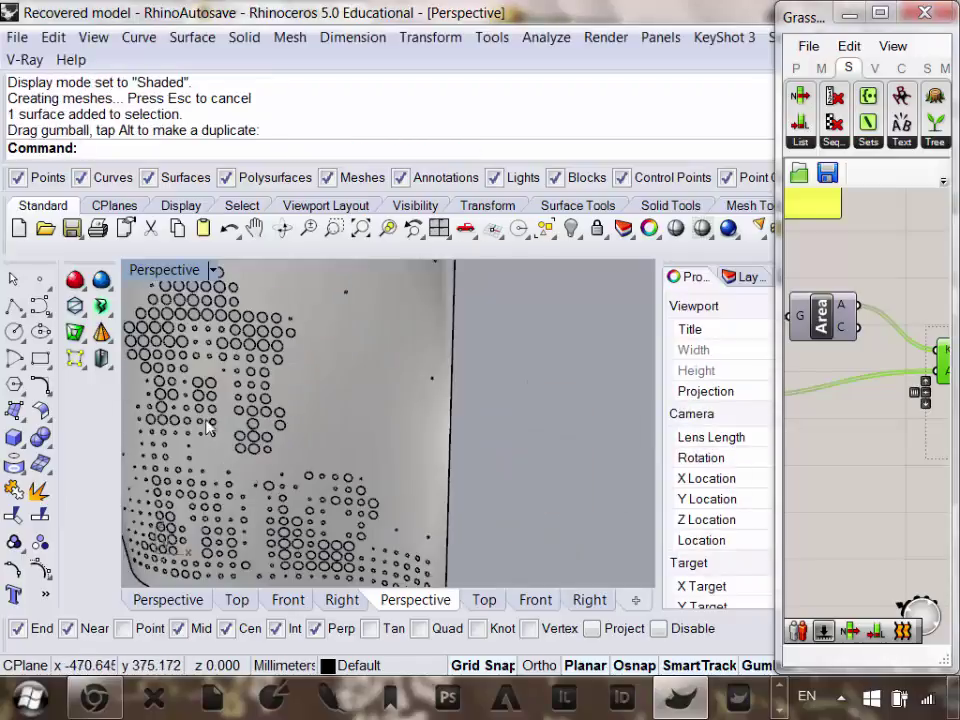
right_click_drag(208, 428, 375, 476)
scroll(326, 394, "down", 7)
scroll(322, 415, "down", 5)
scroll(426, 443, "up", 7)
scroll(419, 440, "up", 5)
scroll(419, 440, "down", 5)
scroll(360, 381, "up", 6)
scroll(358, 378, "down", 6)
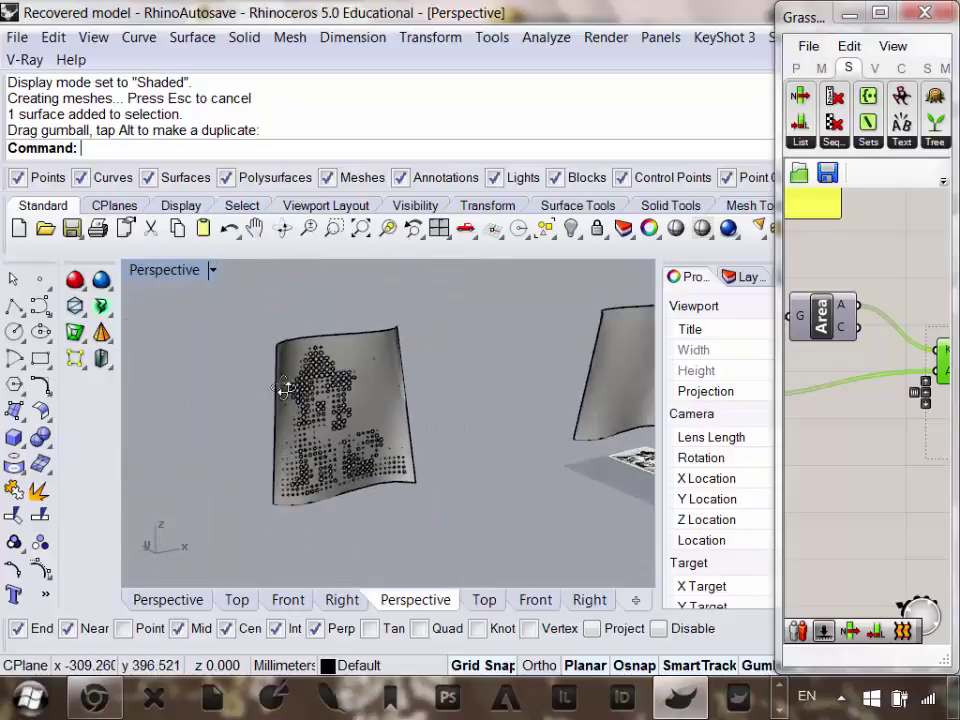
right_click_drag(358, 378, 268, 386)
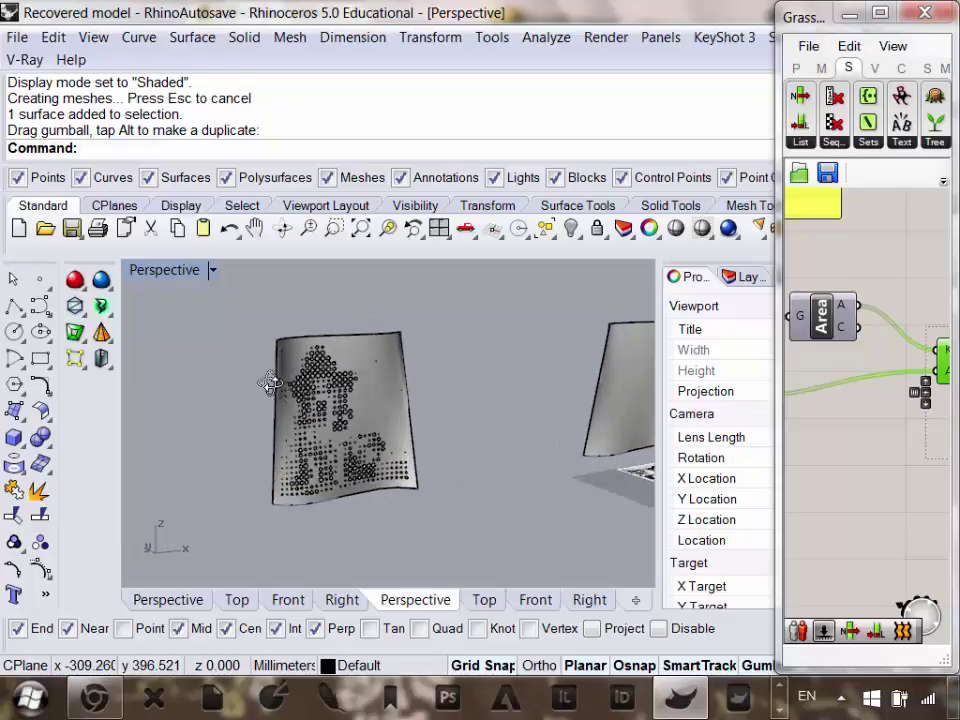
scroll(294, 399, "up", 5)
scroll(294, 399, "down", 5)
scroll(353, 440, "up", 3)
right_click_drag(353, 440, 336, 408)
left_click(86, 40)
mouse_move(80, 60)
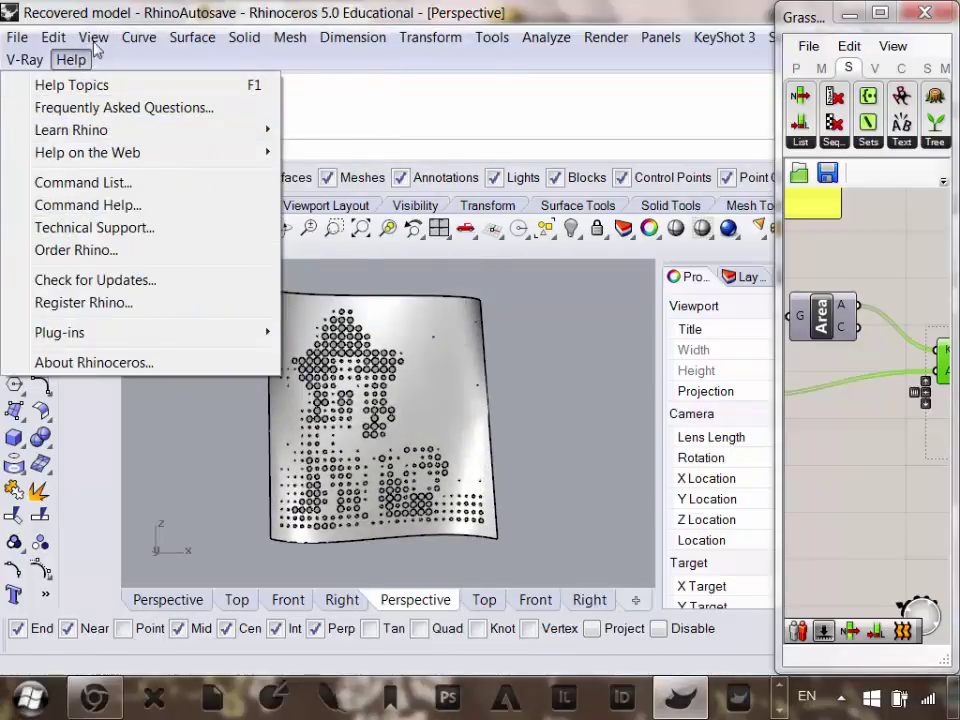
mouse_move(93, 37)
left_click(59, 460)
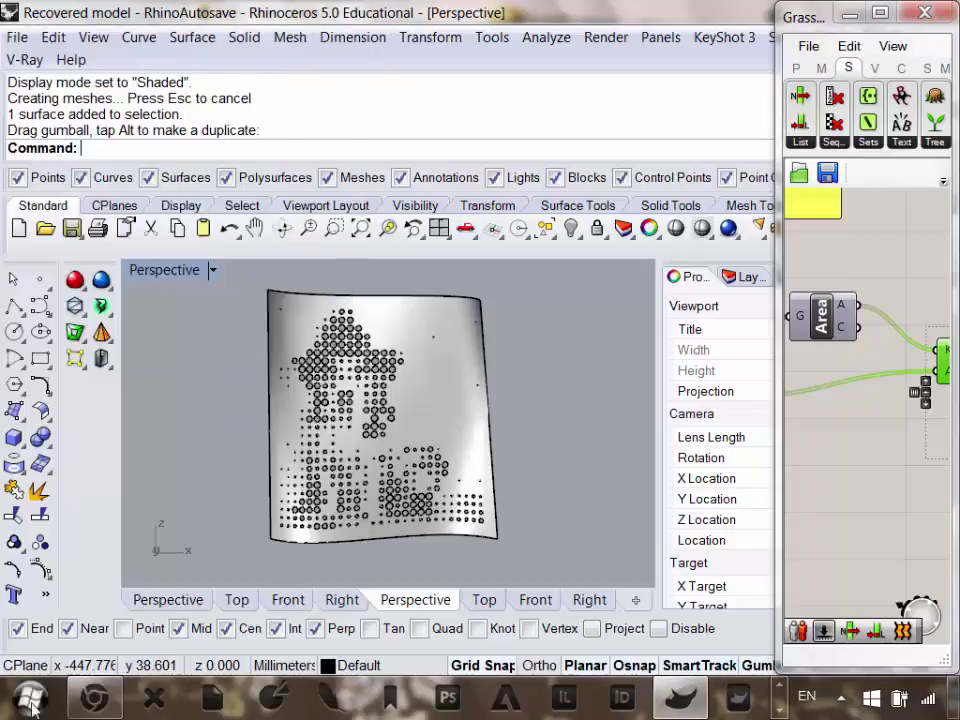
Switch to Chrome, search Google Images for "zaha hadid", and narrow the results to the Work category.
left_click(94, 697)
left_click(370, 50)
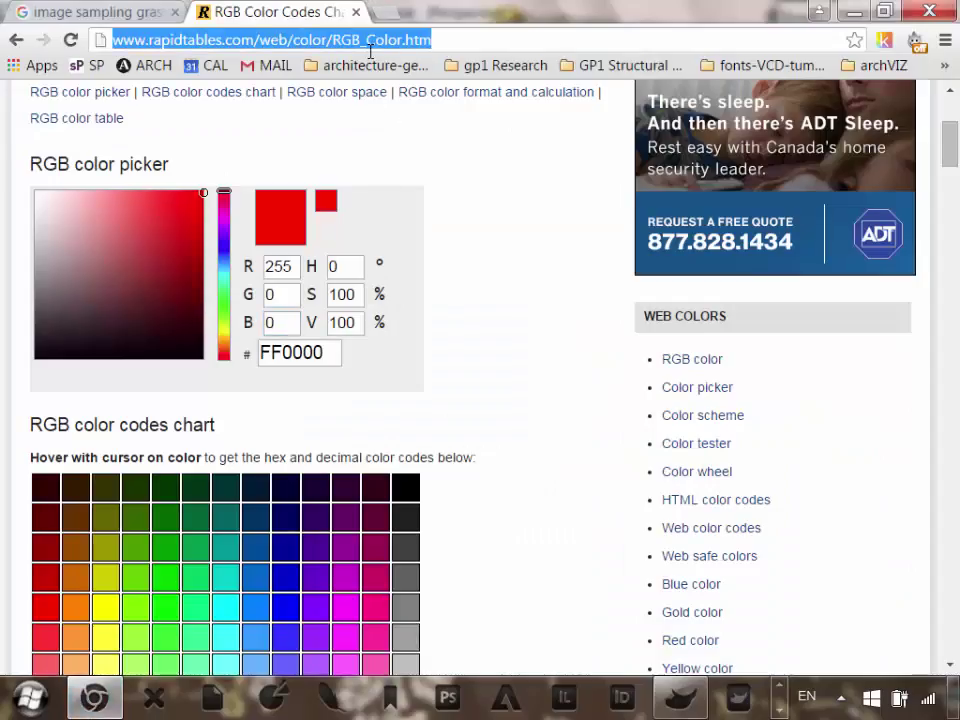
type("zaha hadid")
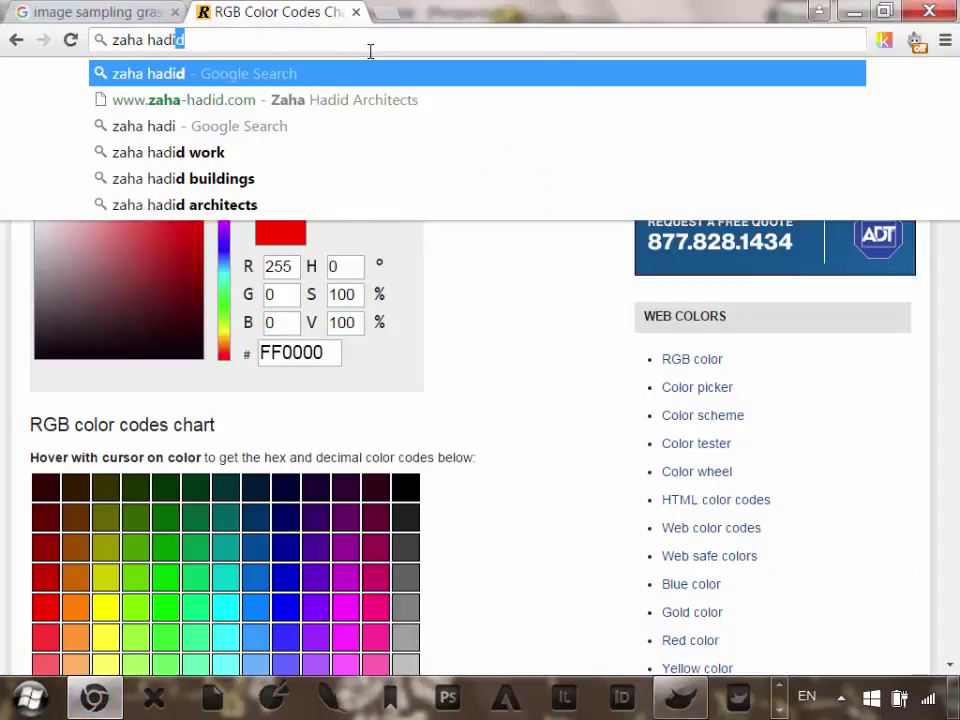
key("Return")
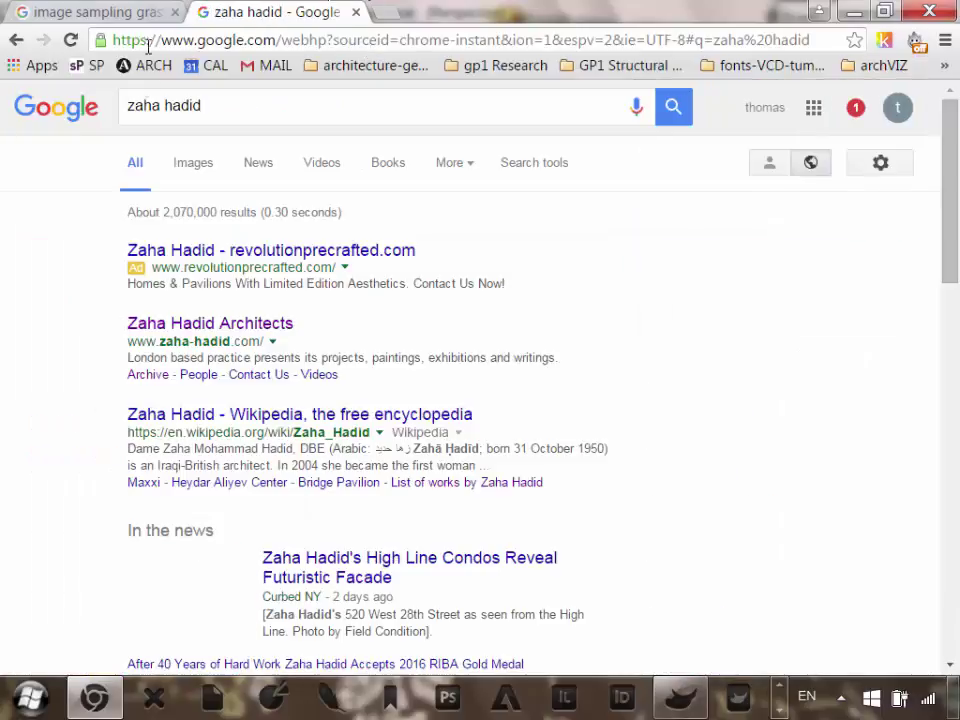
left_click(208, 166)
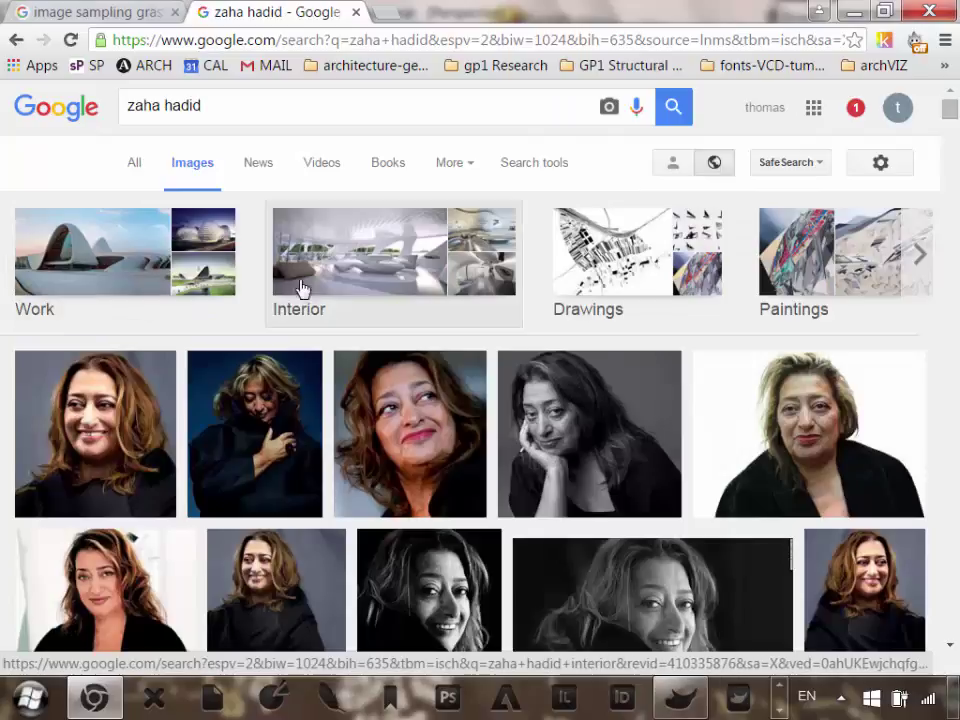
left_click(210, 268)
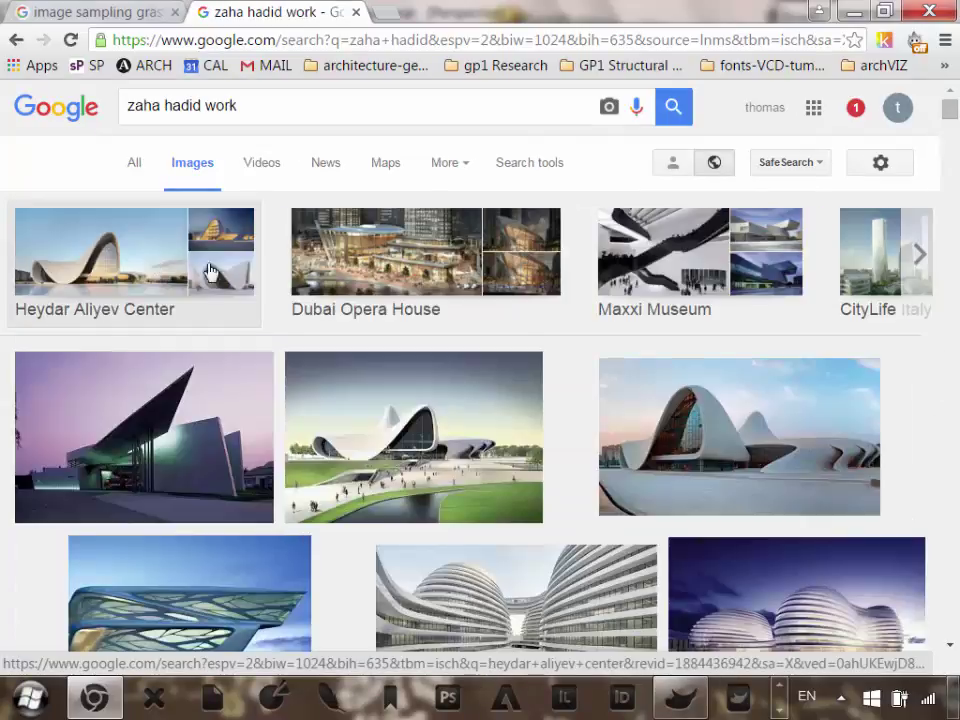
Find the image of the white curved building with perforated skin and open its enlarged preview.
scroll(252, 305, "down", 4)
scroll(252, 305, "down", 2)
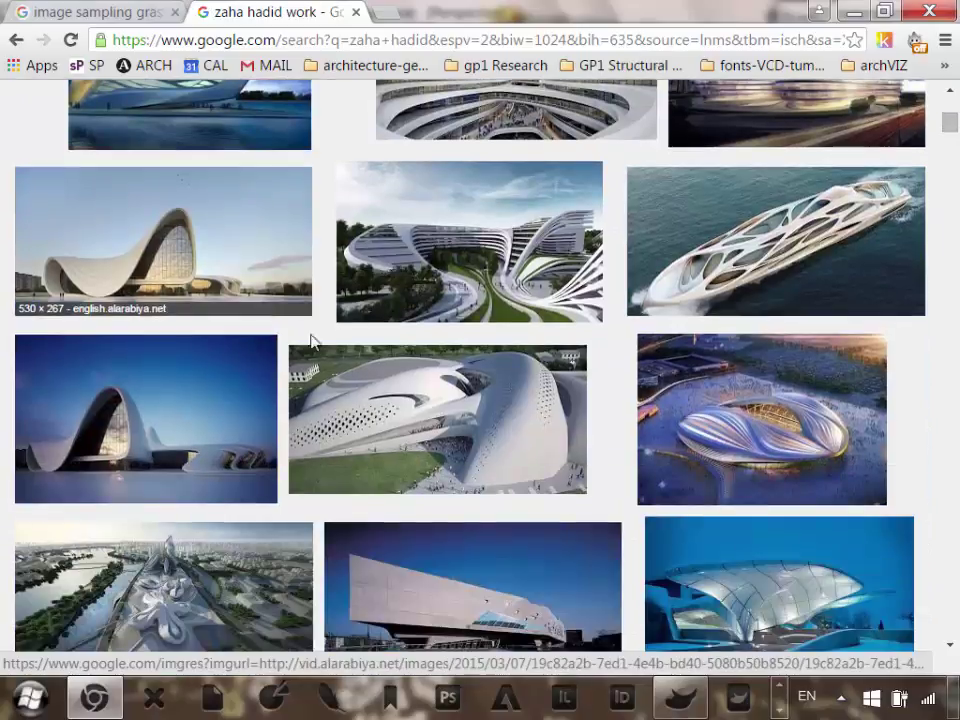
left_click(390, 428)
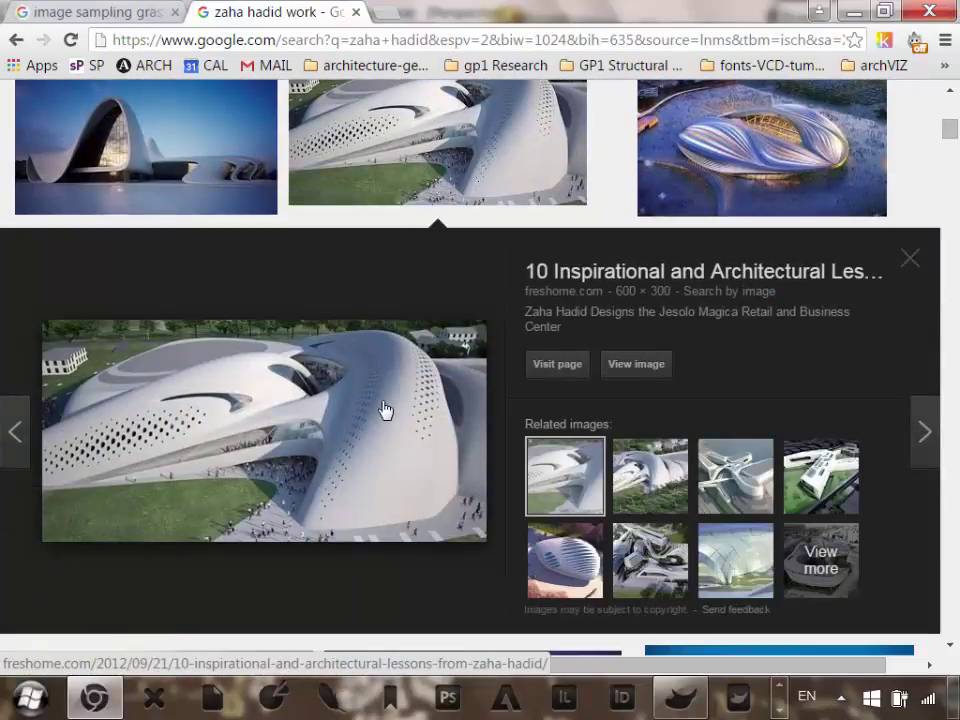
scroll(386, 410, "down", 1)
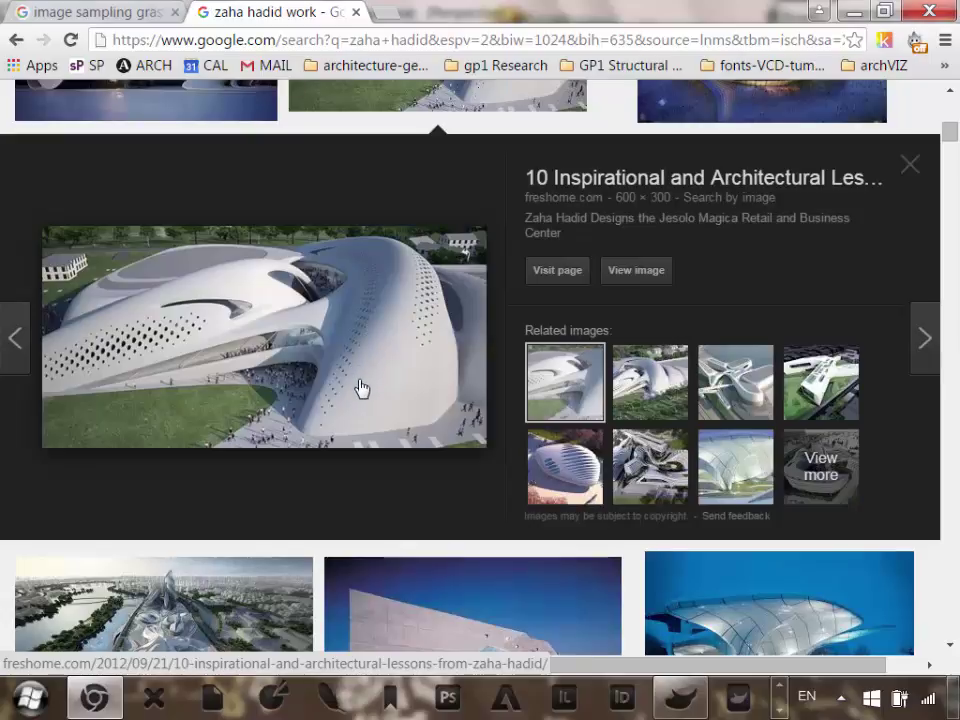
Browse the Zaha Hadid work image results and return to the enlarged preview of the perforated white building.
key("Escape")
scroll(348, 278, "down", 10)
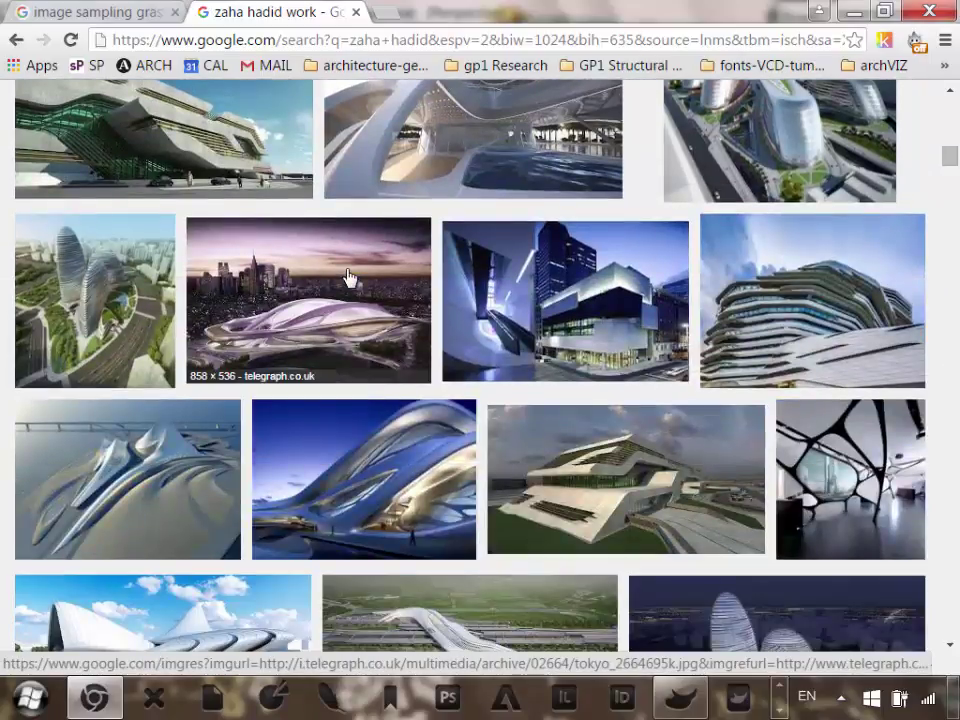
scroll(298, 300, "down", 15)
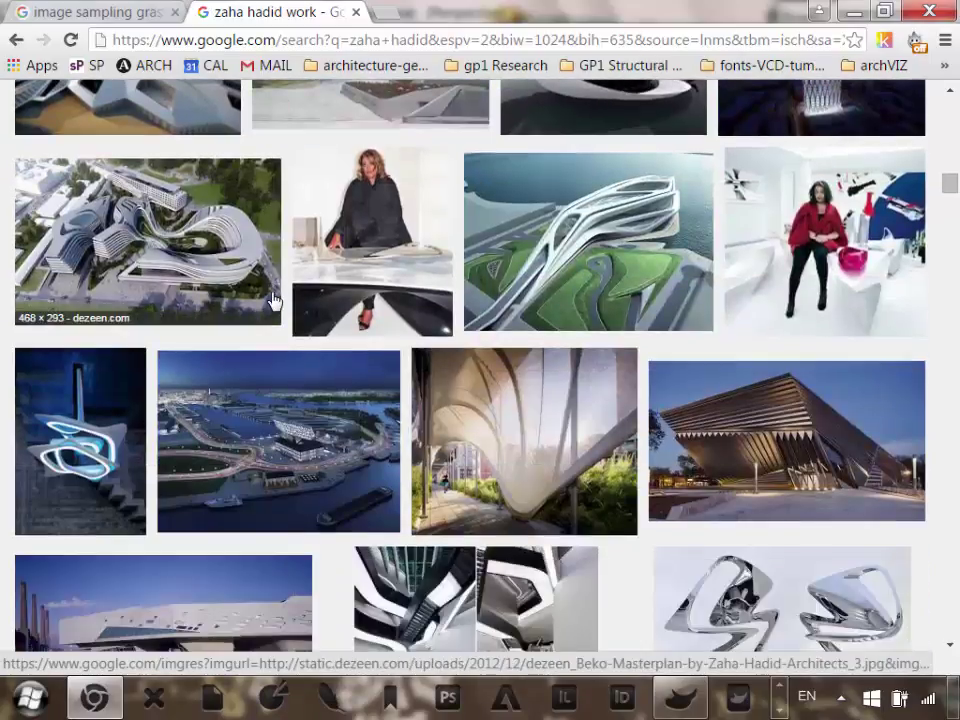
scroll(310, 303, "down", 15)
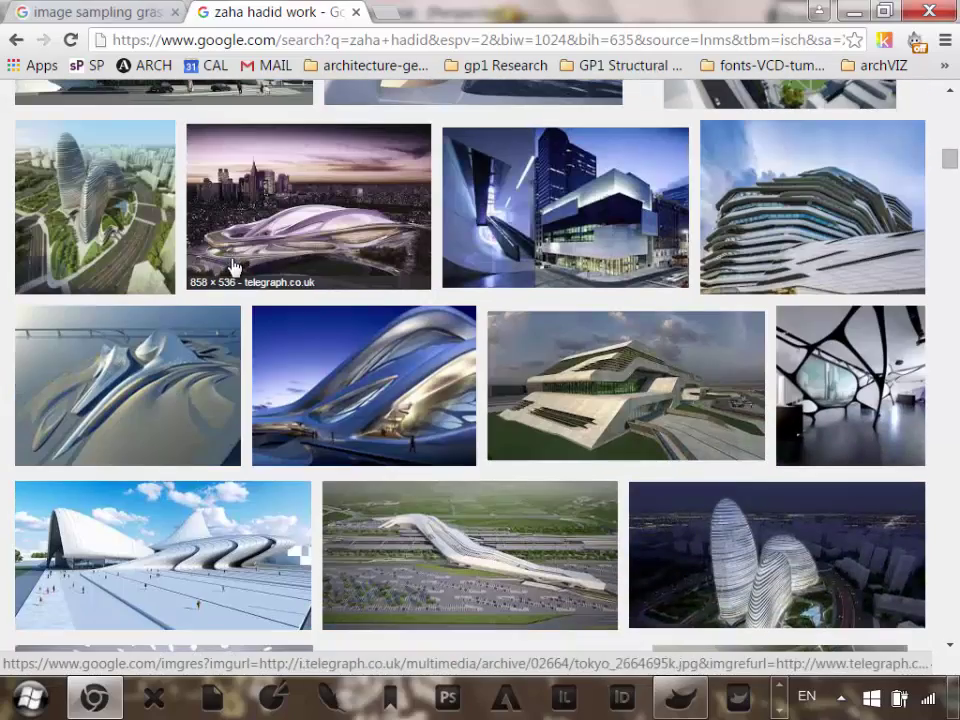
scroll(315, 276, "up", 10)
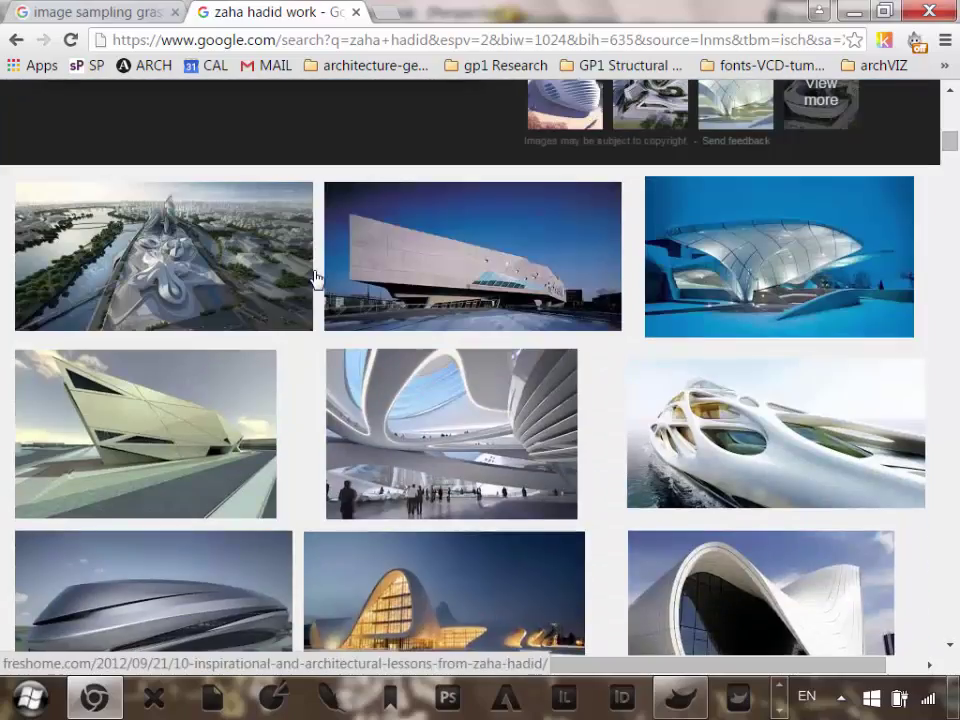
scroll(312, 312, "up", 3)
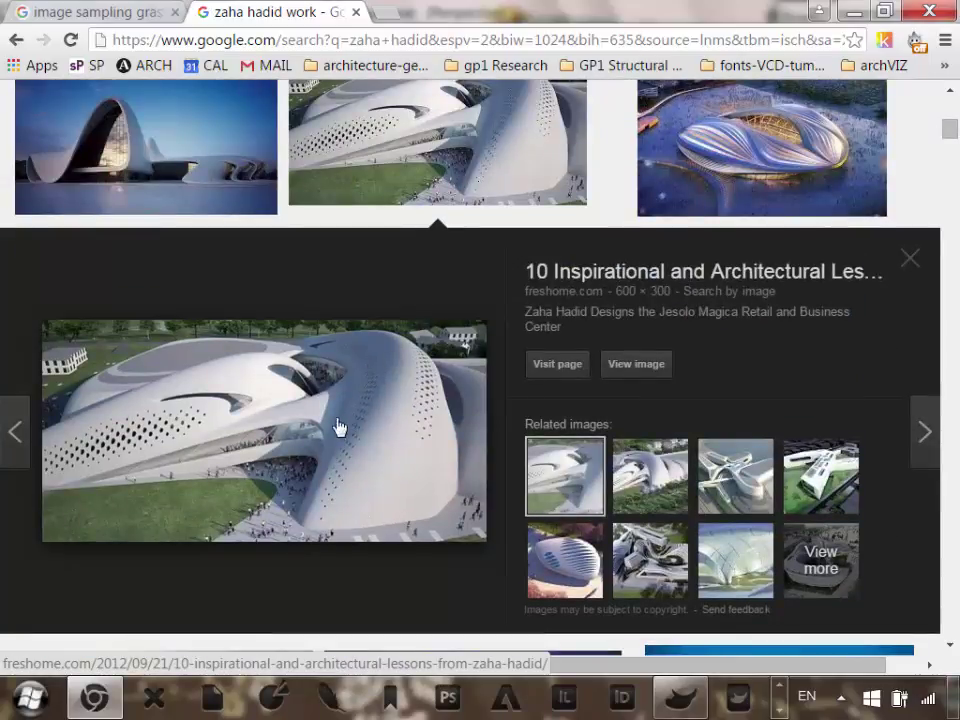
Close the Zaha Hadid results, minimize the browser and Rhino windows, and open the test print PDF from the desktop.
left_click(356, 12)
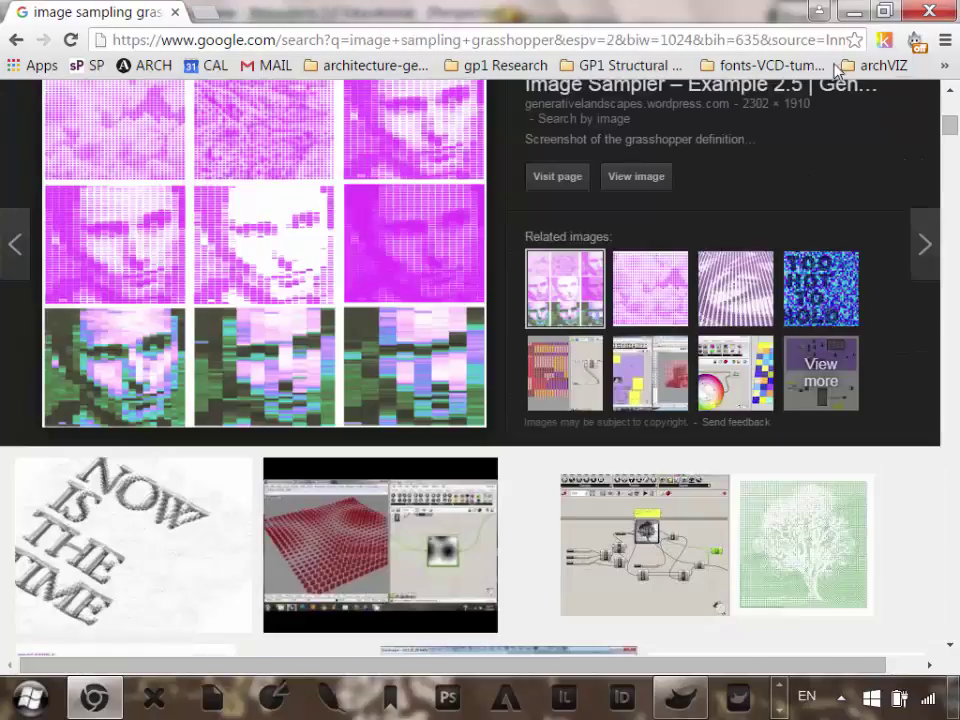
left_click(853, 11)
left_click(857, 14)
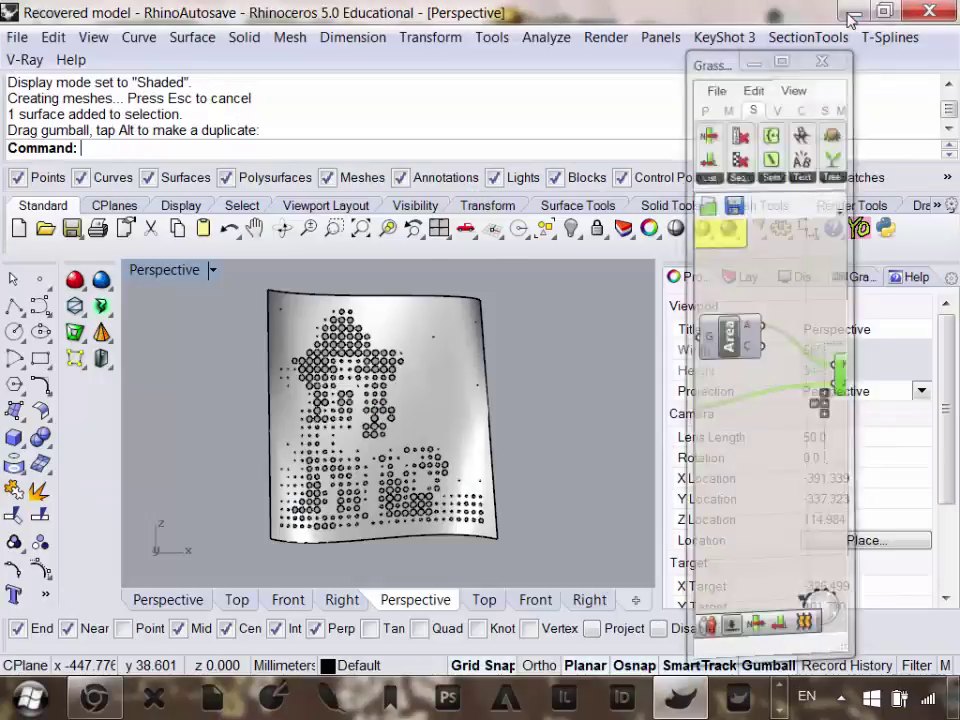
left_click(861, 11)
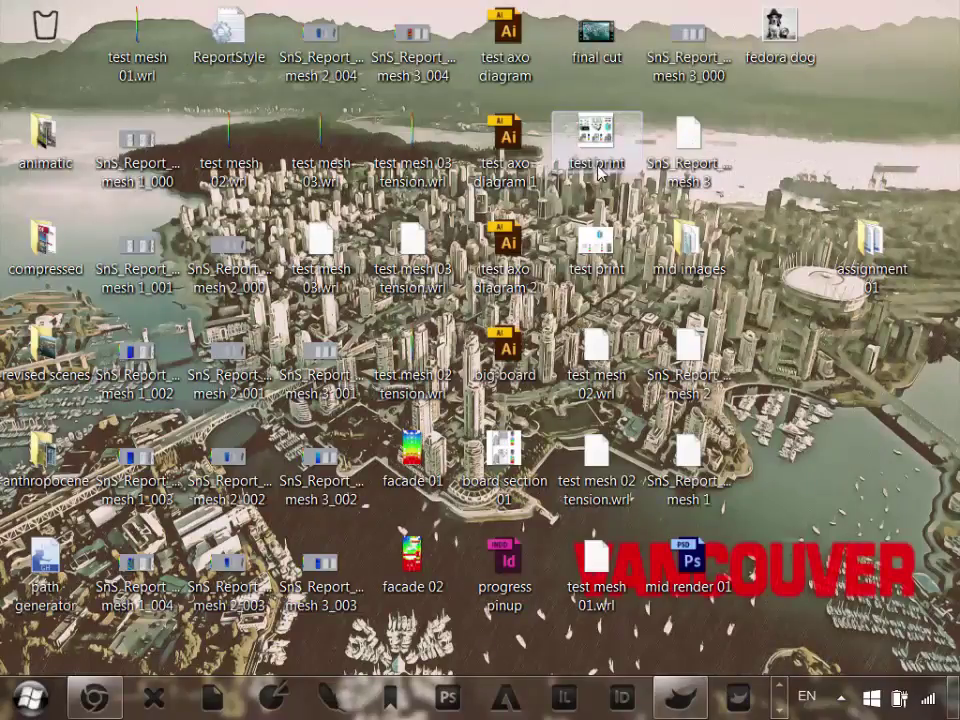
mouse_move(608, 260)
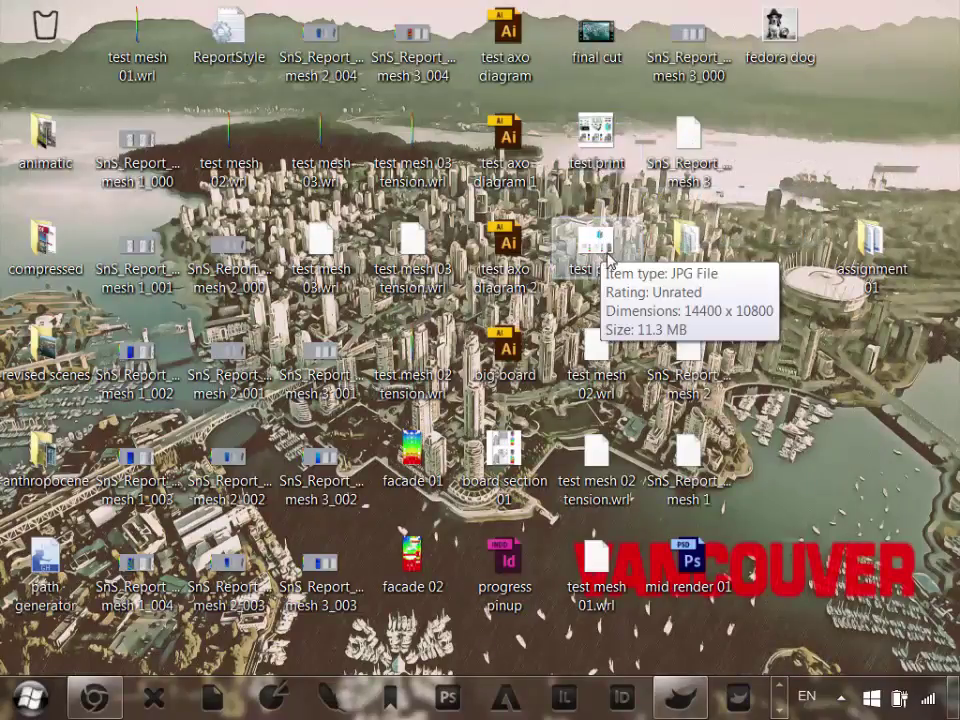
double_click(595, 128)
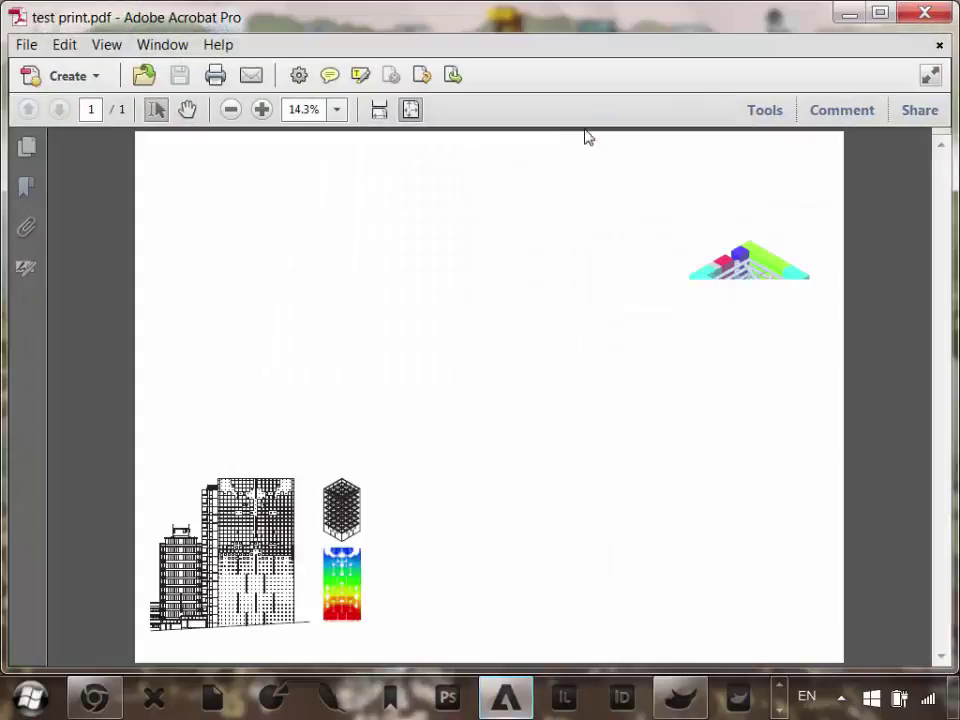
Examine the Initial Conditions facade elevation on the test print board up close, alongside its structural frame and coloured stress map.
scroll(474, 362, "up", 2, "ctrl")
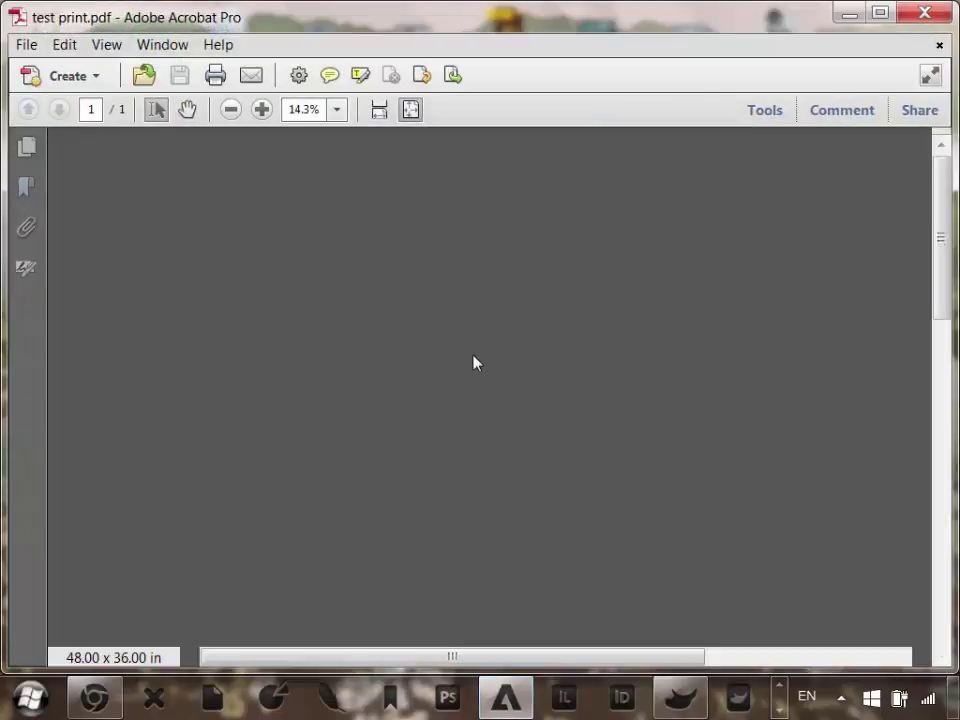
left_click_drag(508, 514, 262, 193)
left_click_drag(382, 624, 527, 463)
scroll(384, 499, "up", 2, "ctrl")
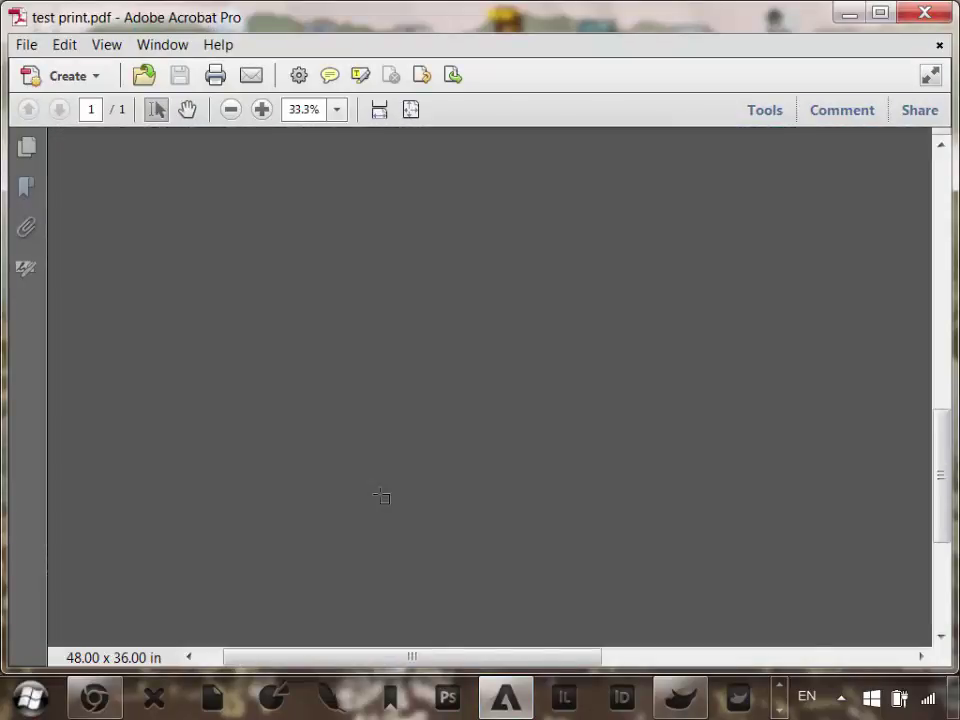
scroll(458, 209, "down", 5)
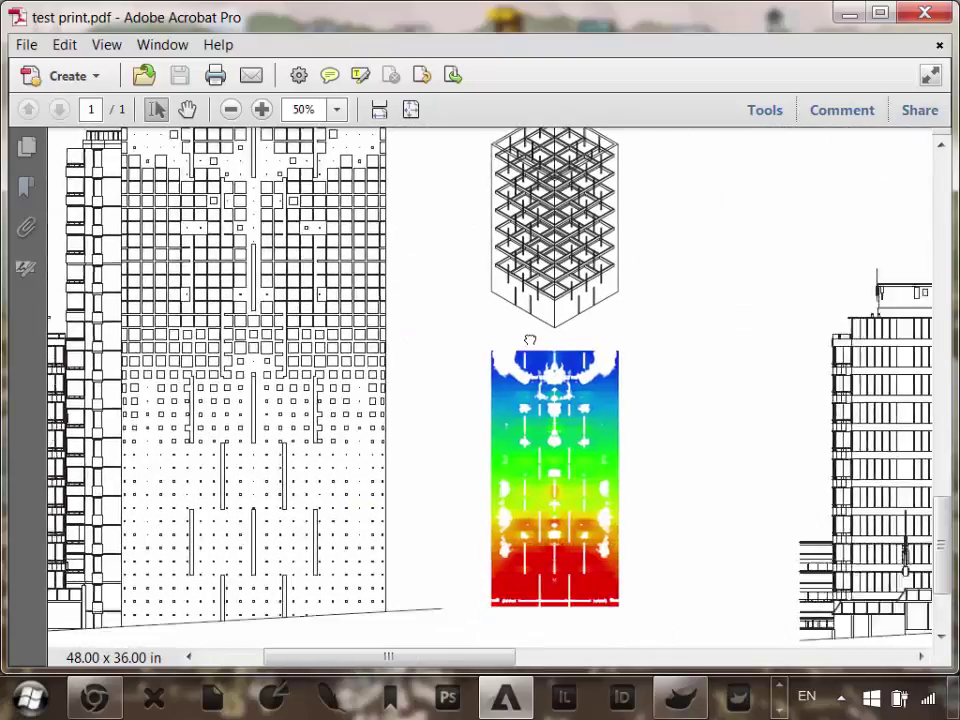
scroll(480, 320, "up", 2)
scroll(498, 403, "down", 1)
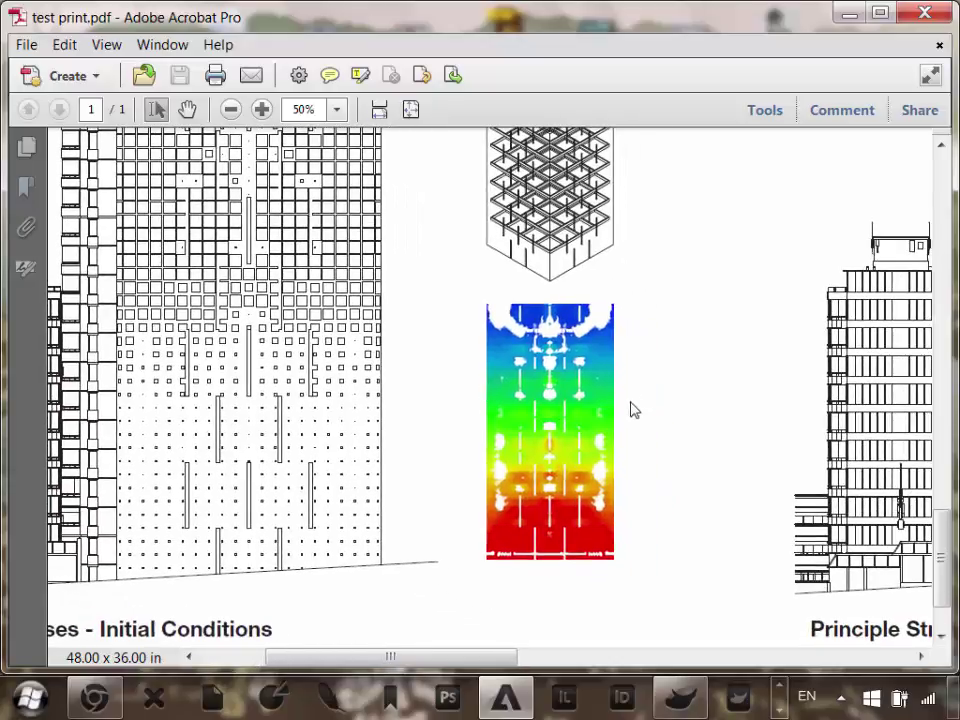
scroll(580, 437, "up", 1)
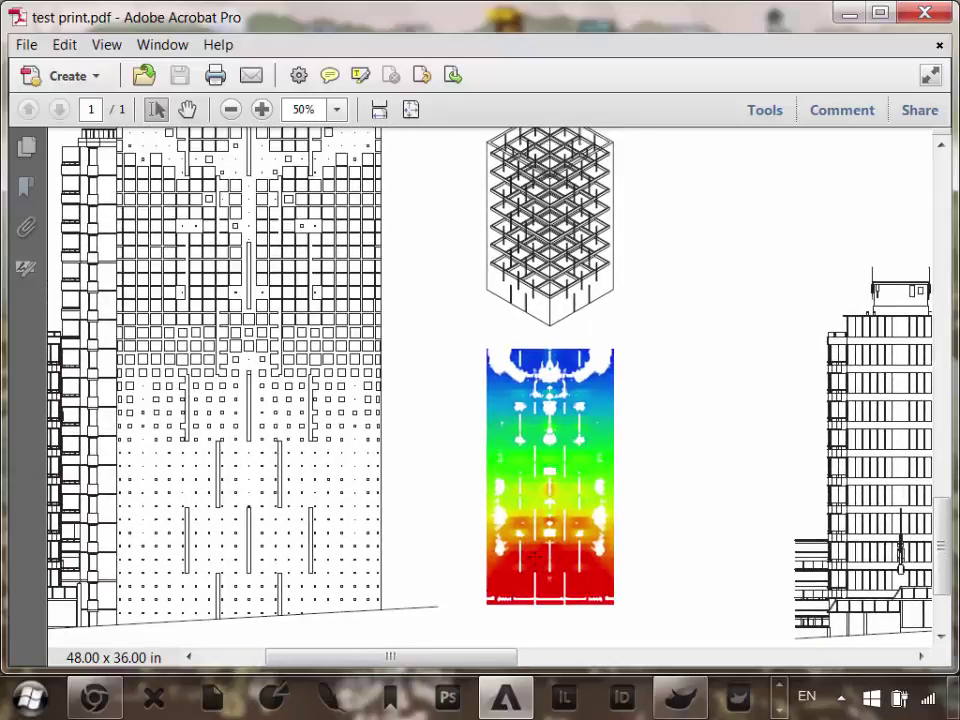
scroll(540, 556, "up", 1)
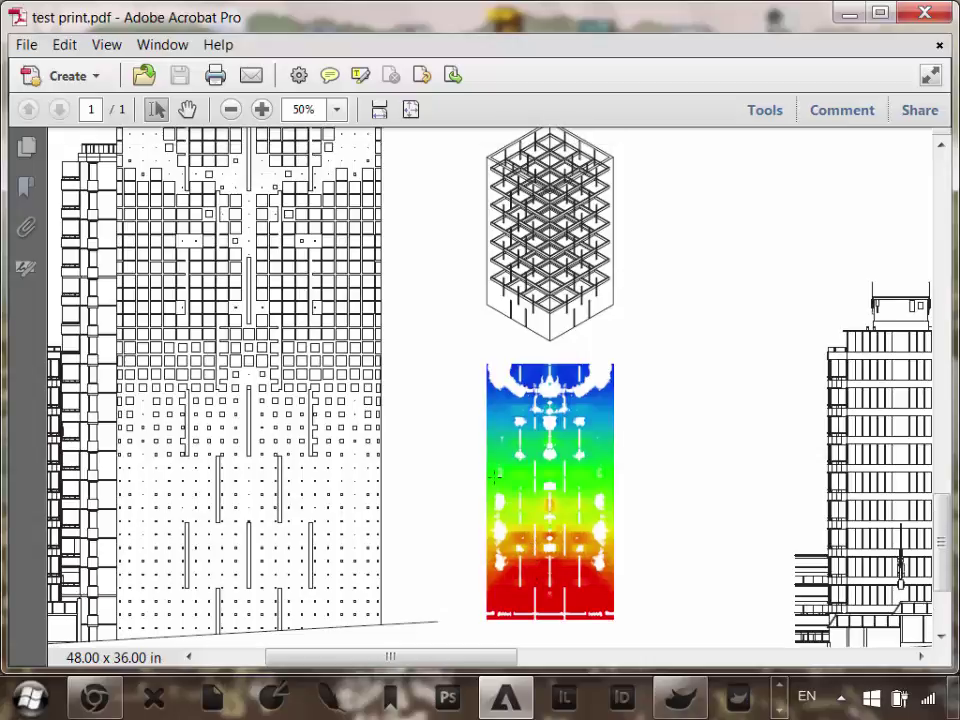
scroll(550, 524, "down", 1)
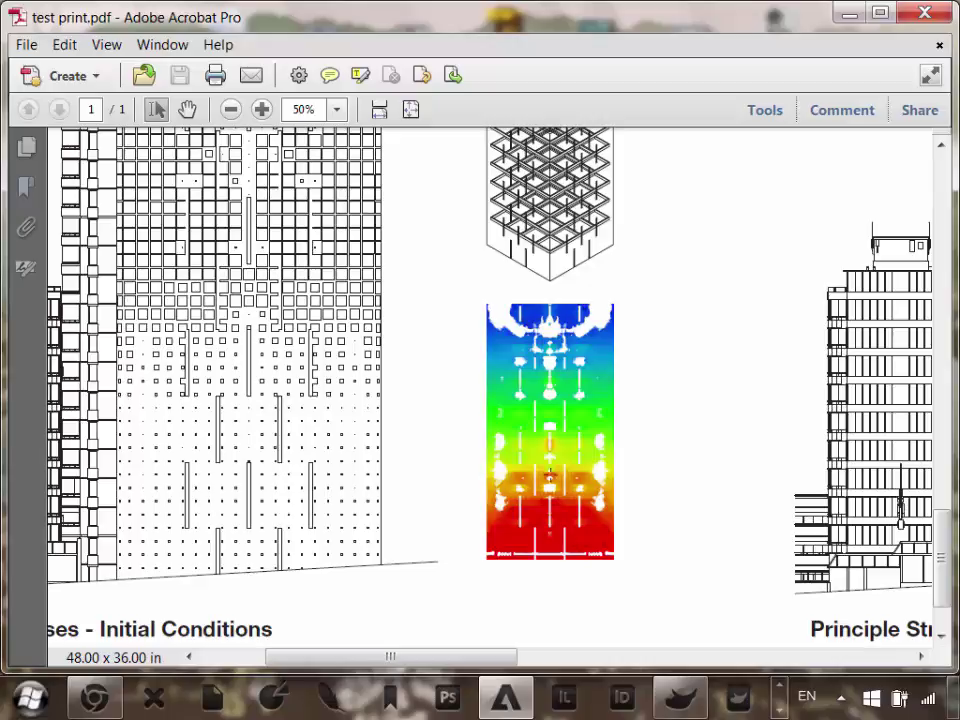
scroll(471, 493, "up", 3)
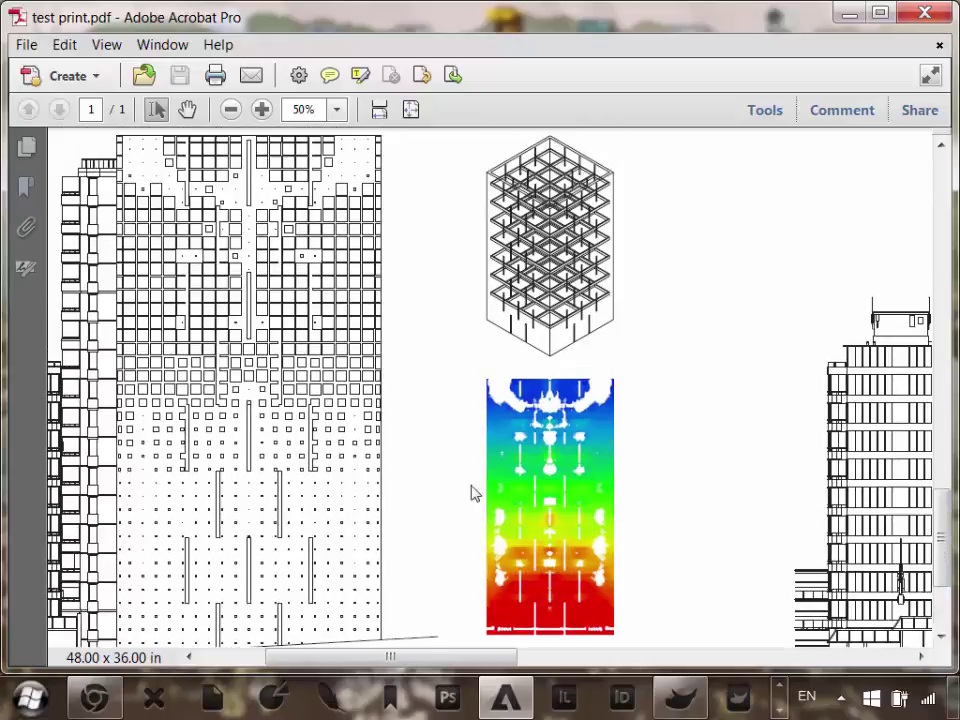
Examine the Principle Stresses - Advanced Conditions facade and compare its square openings with the adjacent coloured stress map.
scroll(355, 368, "down", 1, "ctrl")
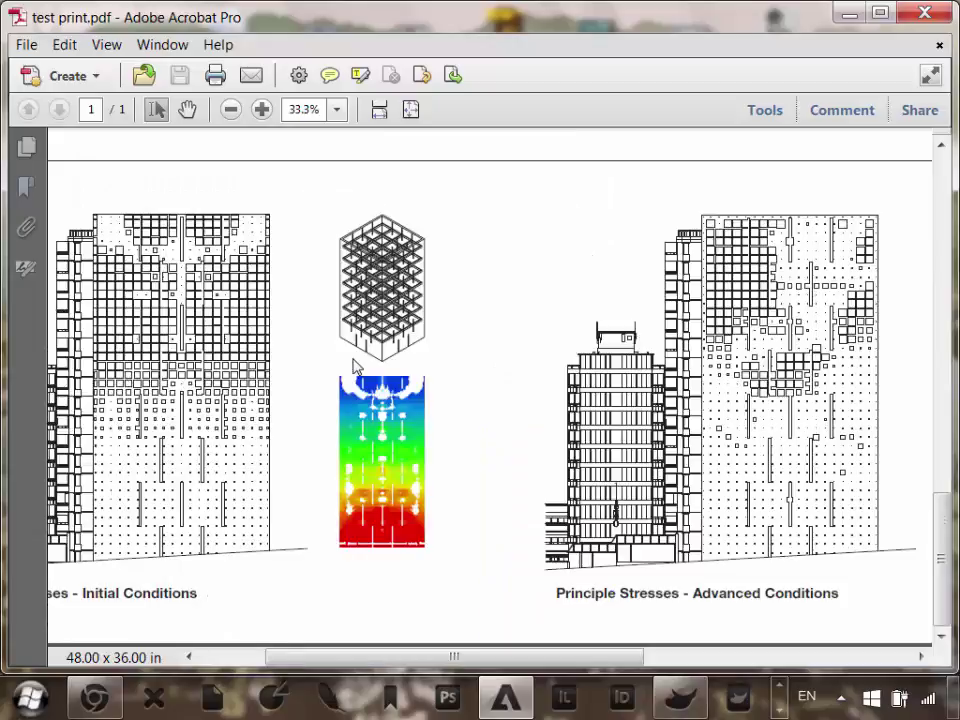
scroll(354, 364, "right", 5)
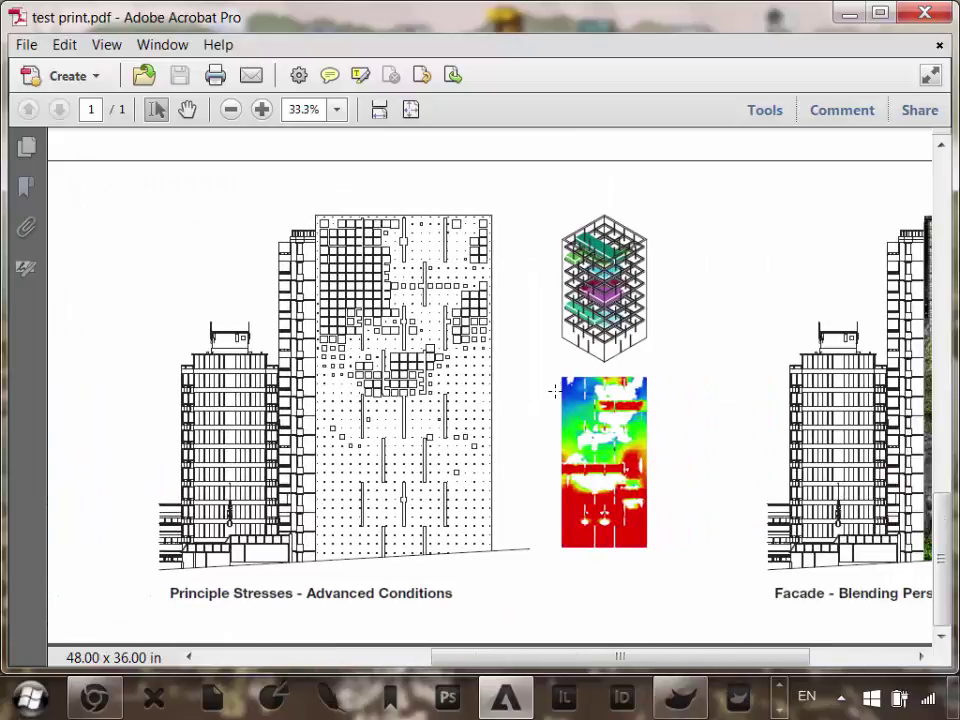
scroll(555, 391, "up", 1, "ctrl")
mouse_move(573, 386)
left_mouse_down()
mouse_move(356, 257)
mouse_move(499, 443)
mouse_move(493, 416)
mouse_move(498, 431)
left_mouse_up()
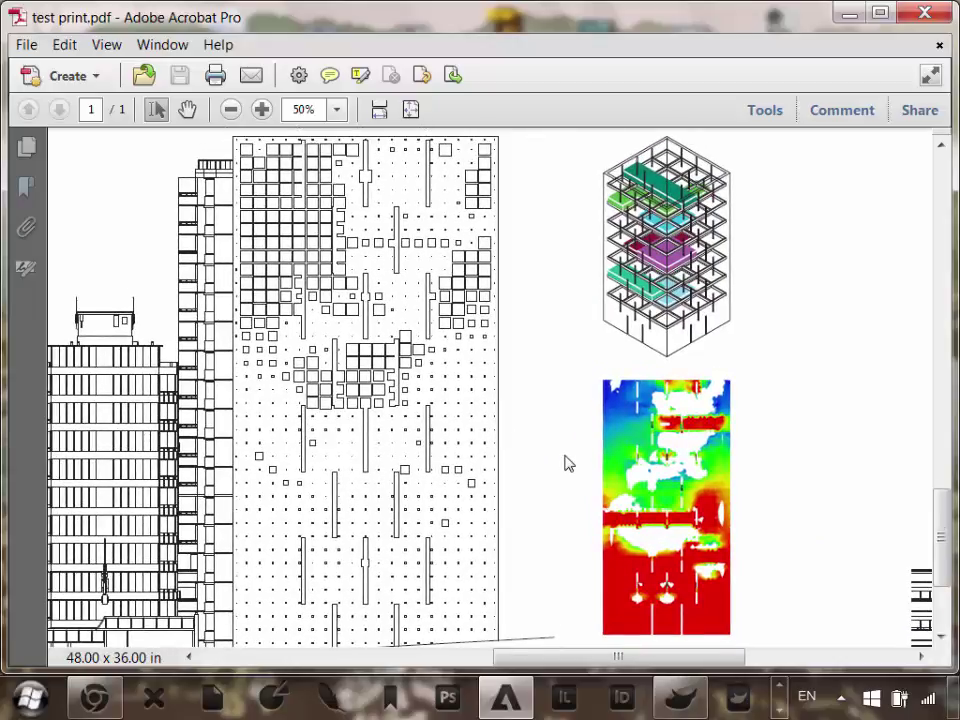
scroll(621, 477, "down", 1)
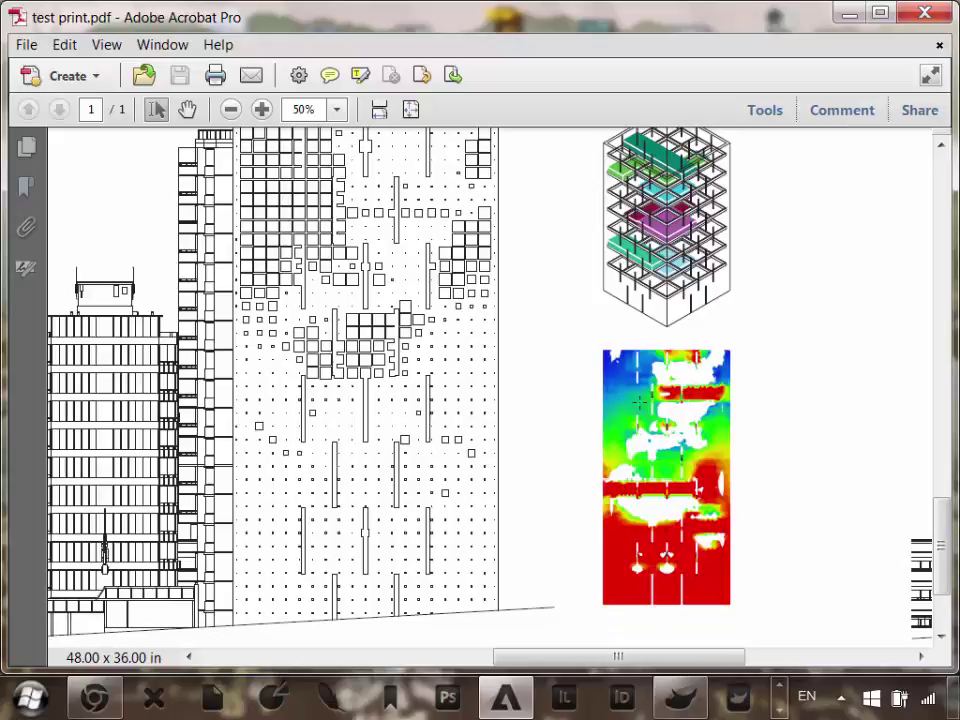
scroll(614, 474, "up", 1)
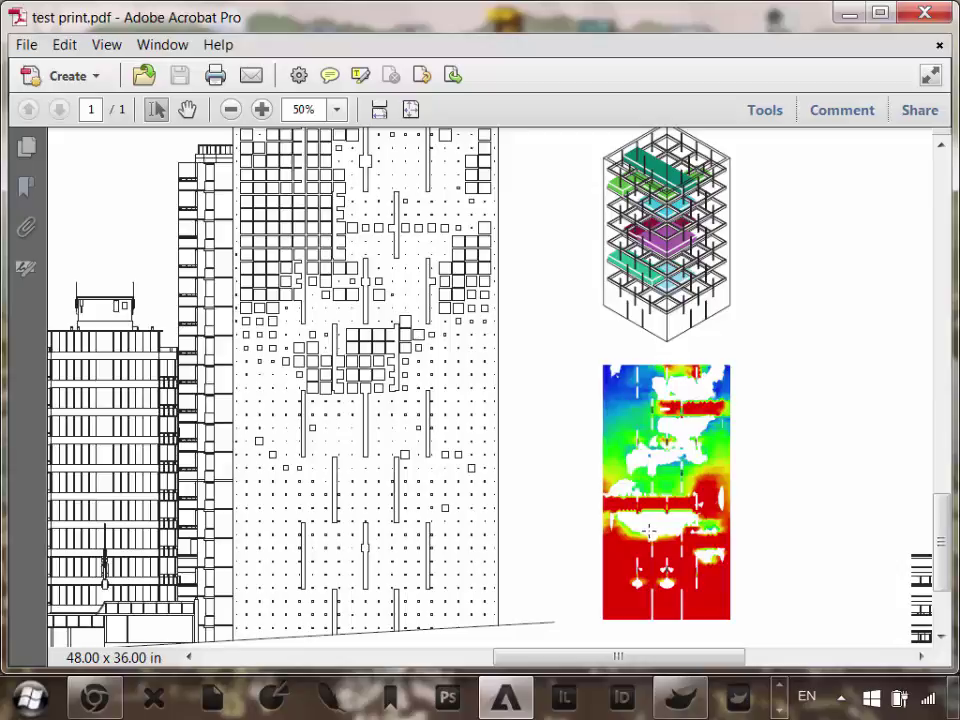
scroll(648, 530, "down", 1)
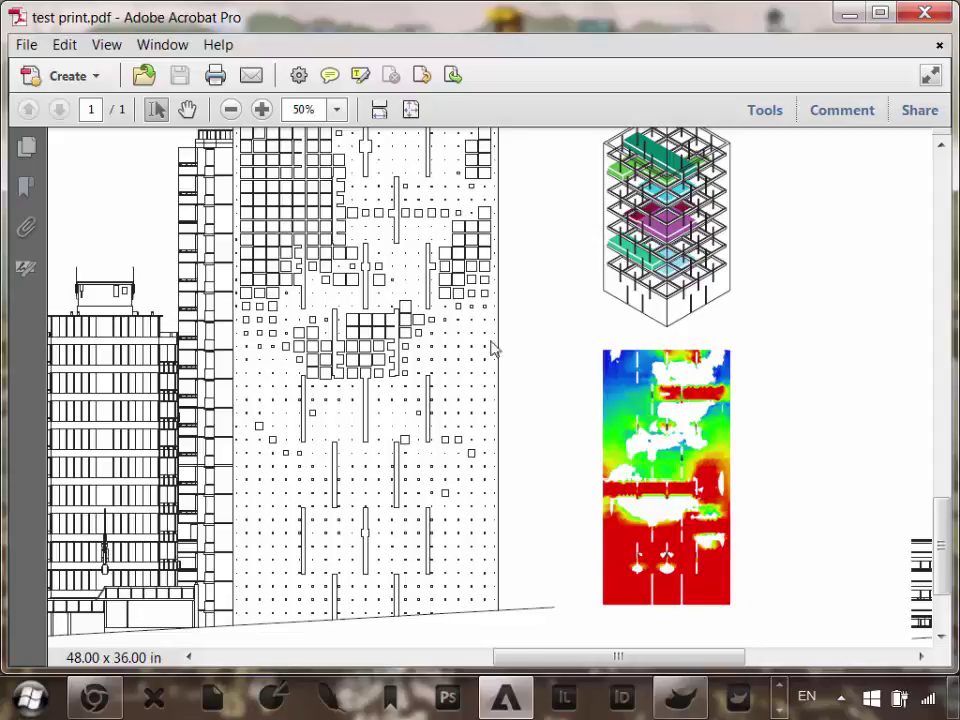
View the Tea Swamp Mausoleum renderings and the GP1 Structural Research surface diagrams on the board.
mouse_move(415, 237)
middle_mouse_down()
mouse_move(662, 493)
mouse_move(740, 552)
middle_mouse_up()
middle_click_drag(421, 333, 729, 525)
middle_click_drag(426, 391, 641, 487)
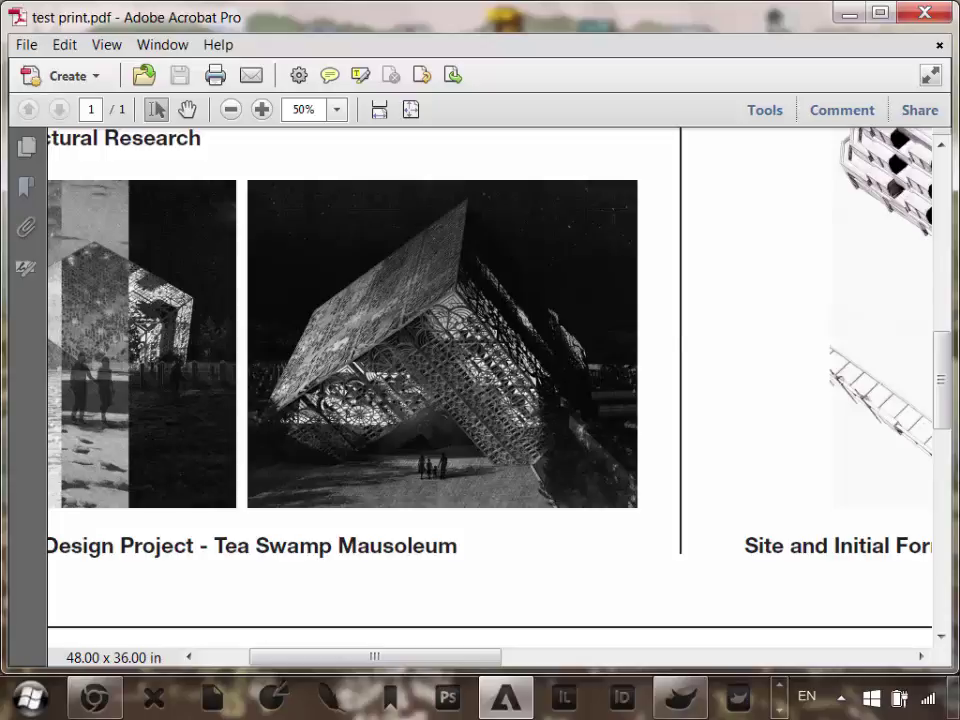
left_click_drag(684, 330, 441, 441)
left_click_drag(403, 342, 784, 570)
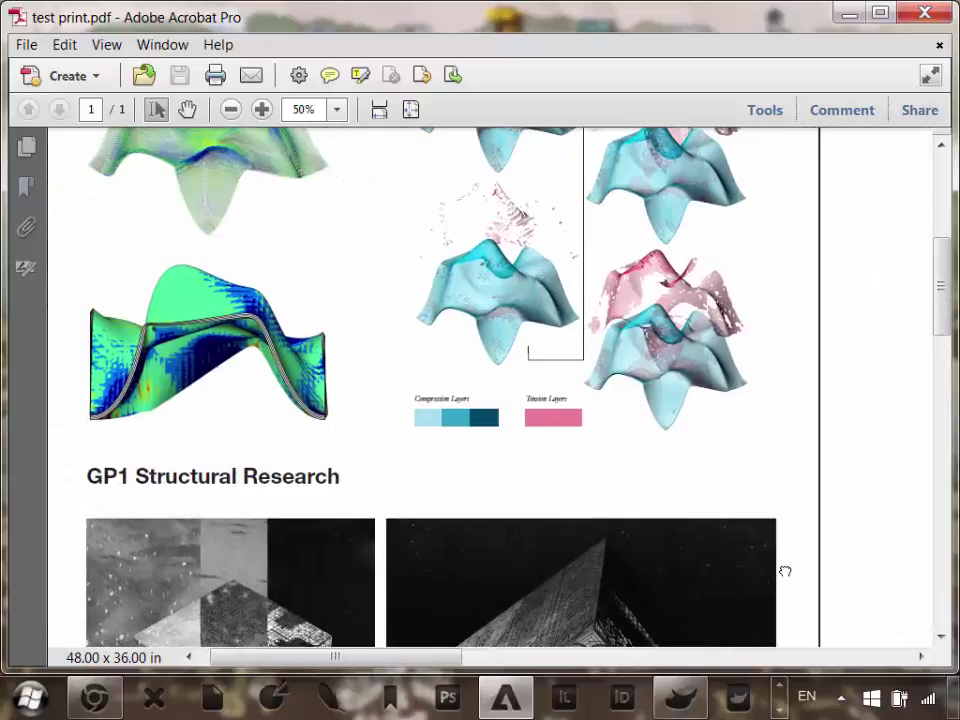
left_click_drag(495, 412, 528, 536)
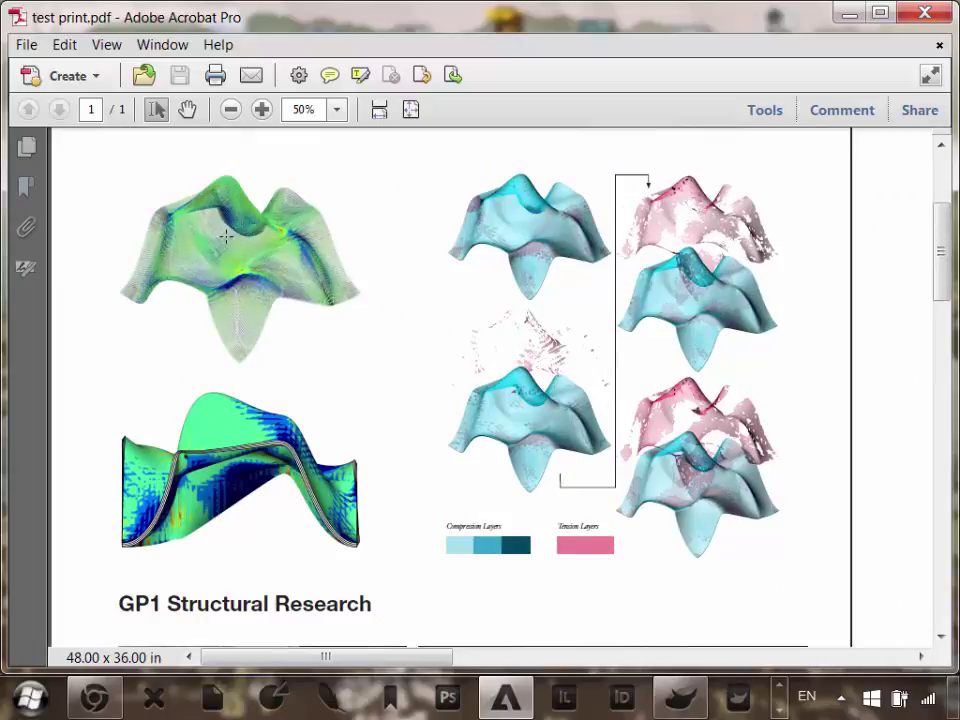
Close the PDF, look through the Grasshopper image sampling results in Chrome while dismissing the update notice, and close the browser.
left_click(924, 13)
left_click(100, 708)
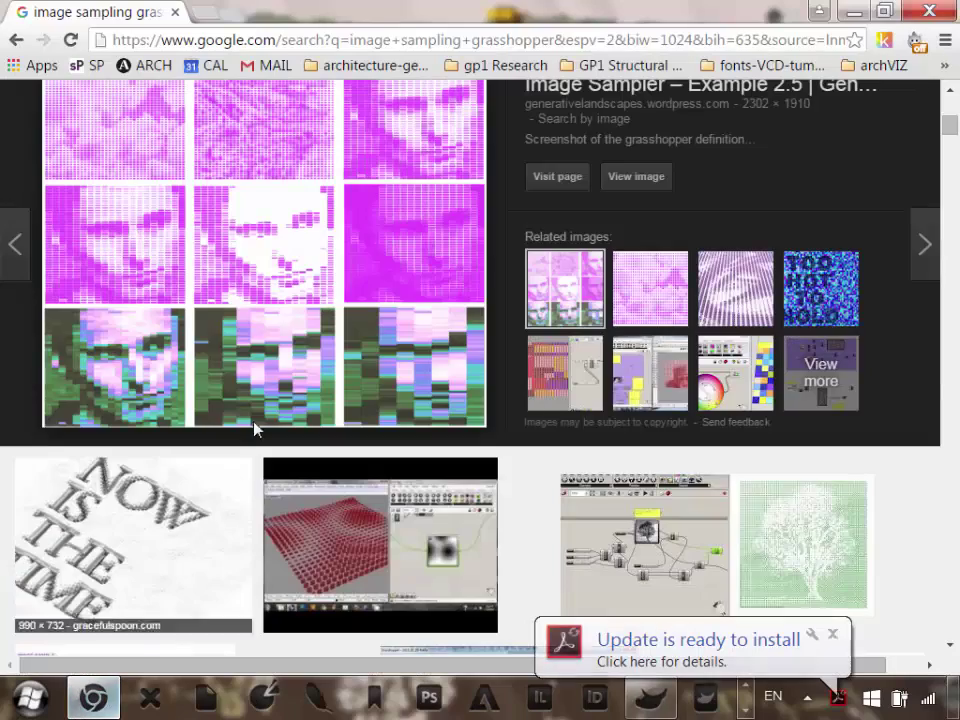
scroll(330, 272, "up", 5)
scroll(335, 270, "down", 10)
scroll(340, 265, "down", 2)
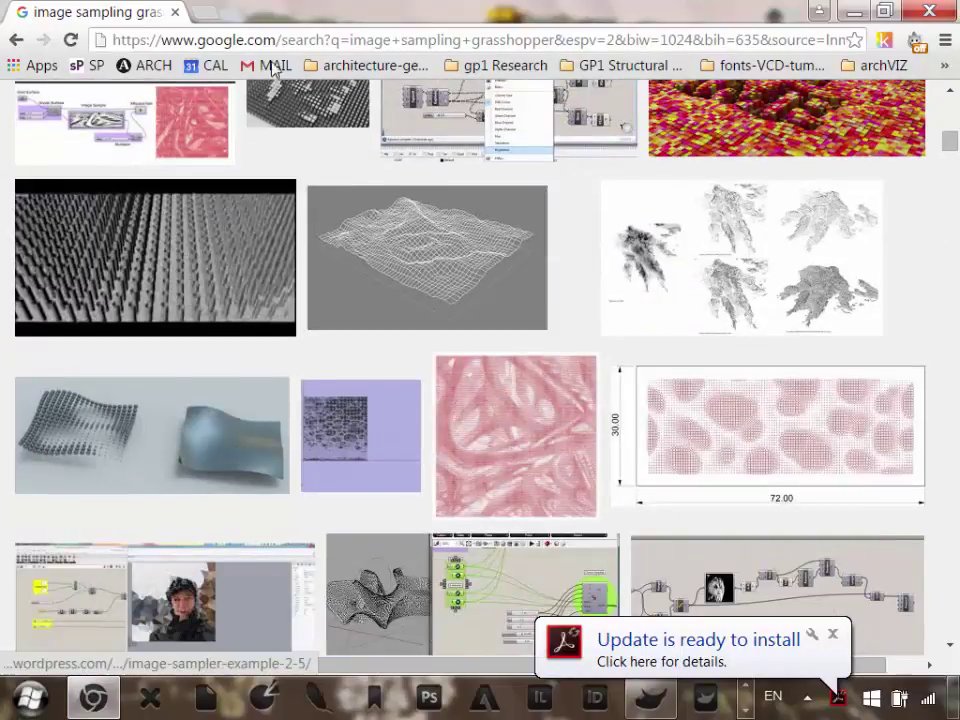
left_click(836, 635)
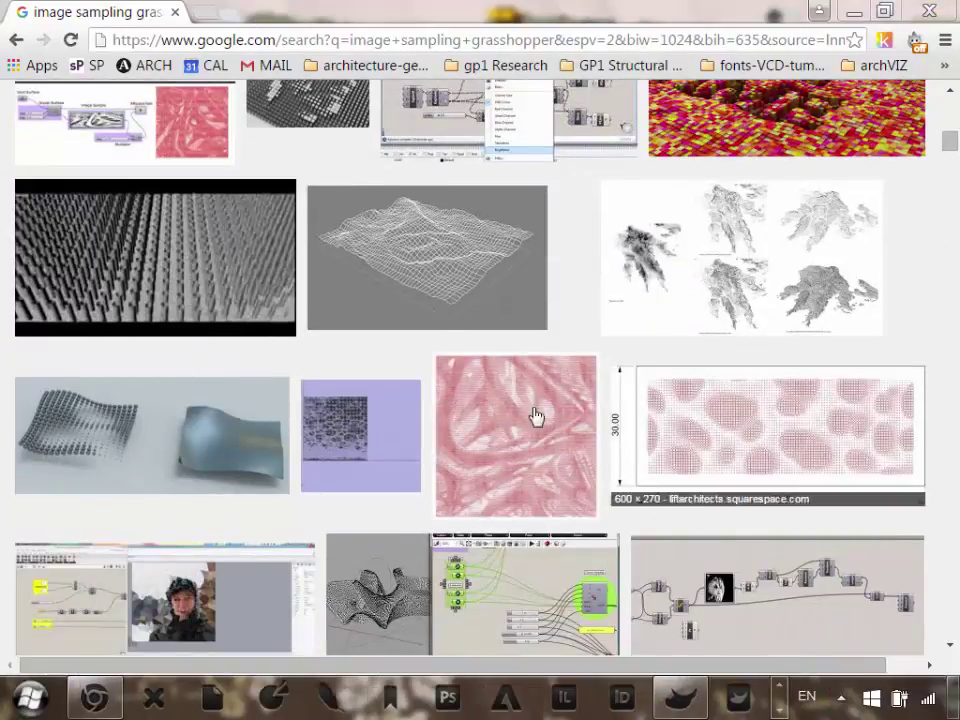
left_click(930, 12)
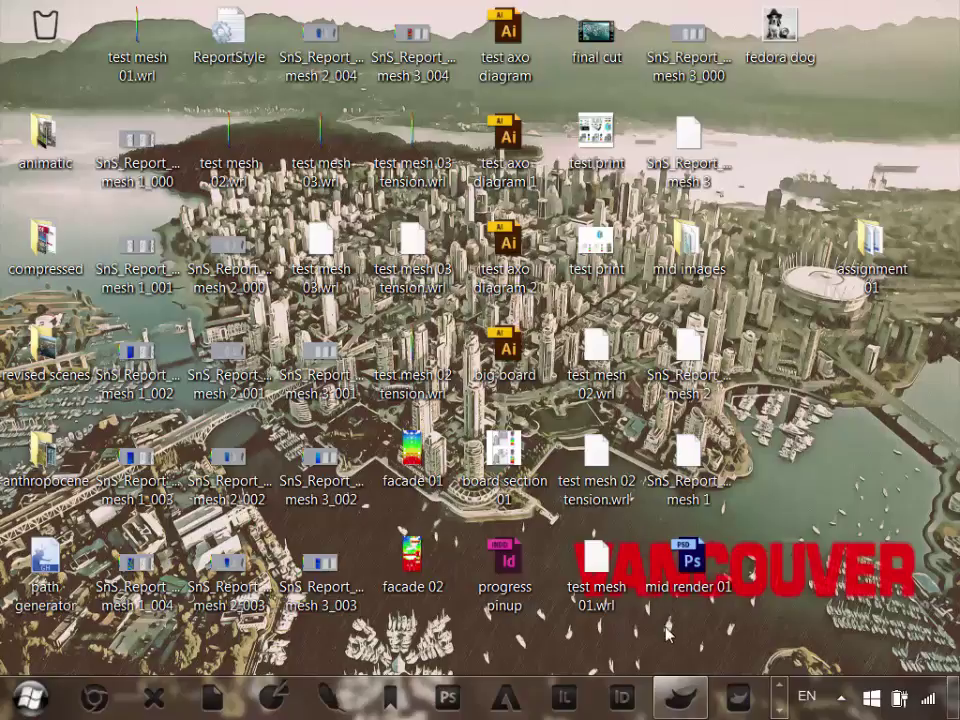
Switch back to Rhino and inspect the perforated curved surface up close, from a distance, and from another angle.
left_click(679, 697)
scroll(453, 452, "up", 5)
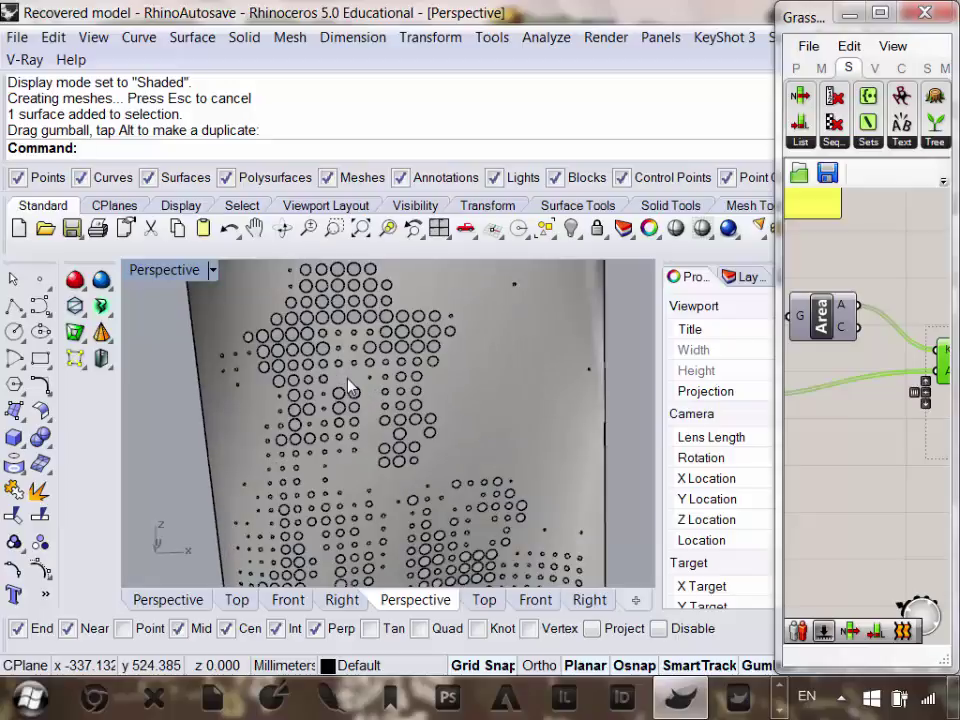
scroll(420, 450, "down", 5)
scroll(375, 449, "up", 4)
scroll(373, 447, "down", 5)
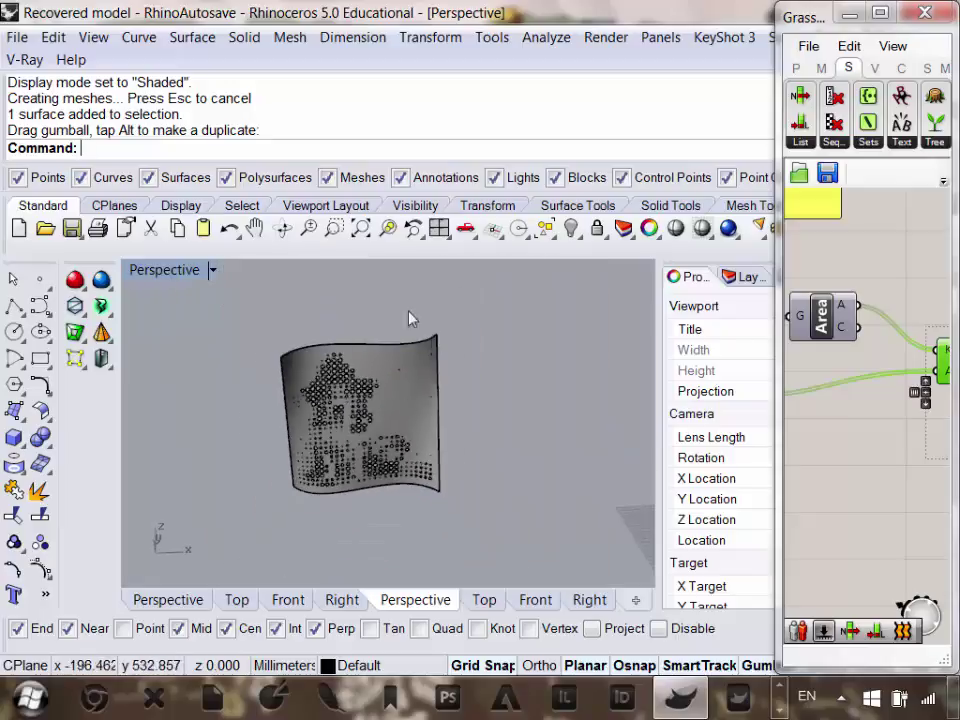
scroll(372, 440, "up", 3)
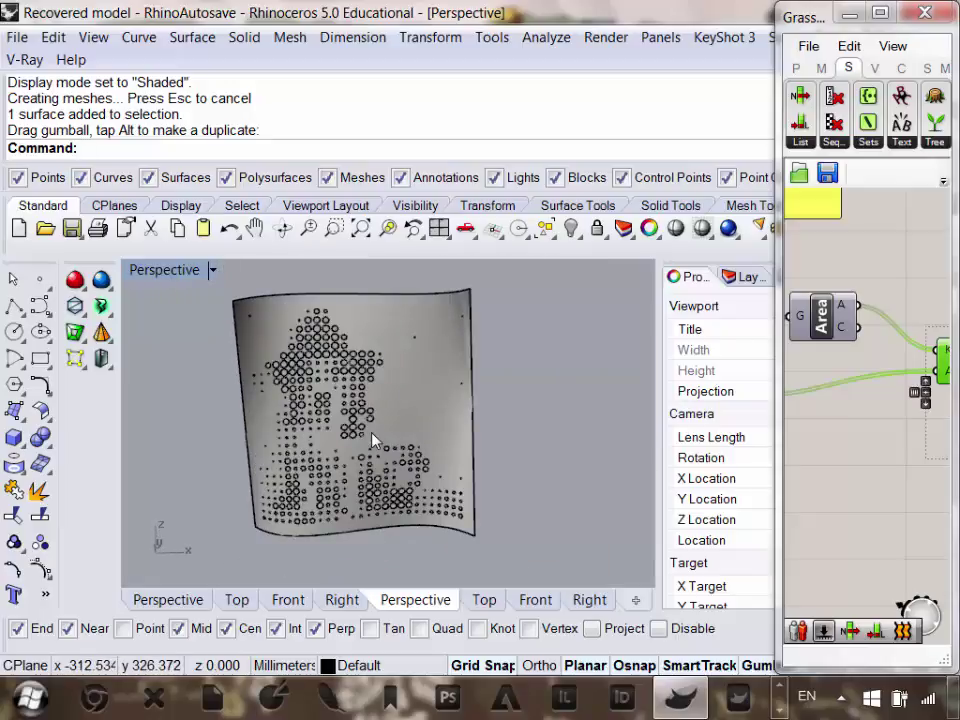
right_click_drag(362, 417, 370, 450)
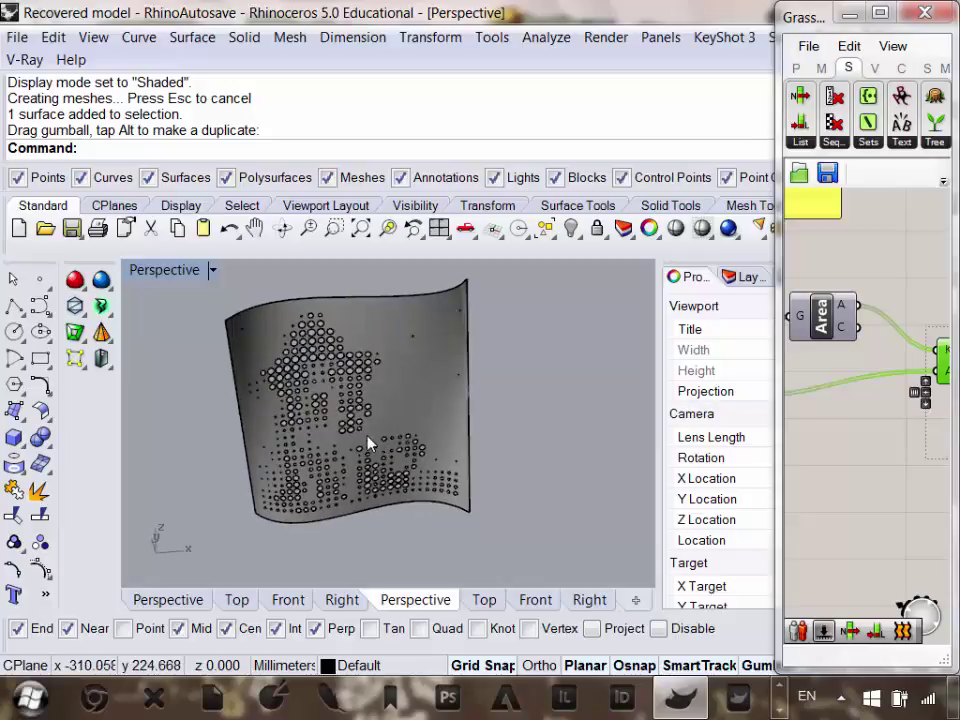
Widen the Grasshopper window so it covers about half of the screen beside the Rhino viewport.
scroll(368, 442, "down", 3)
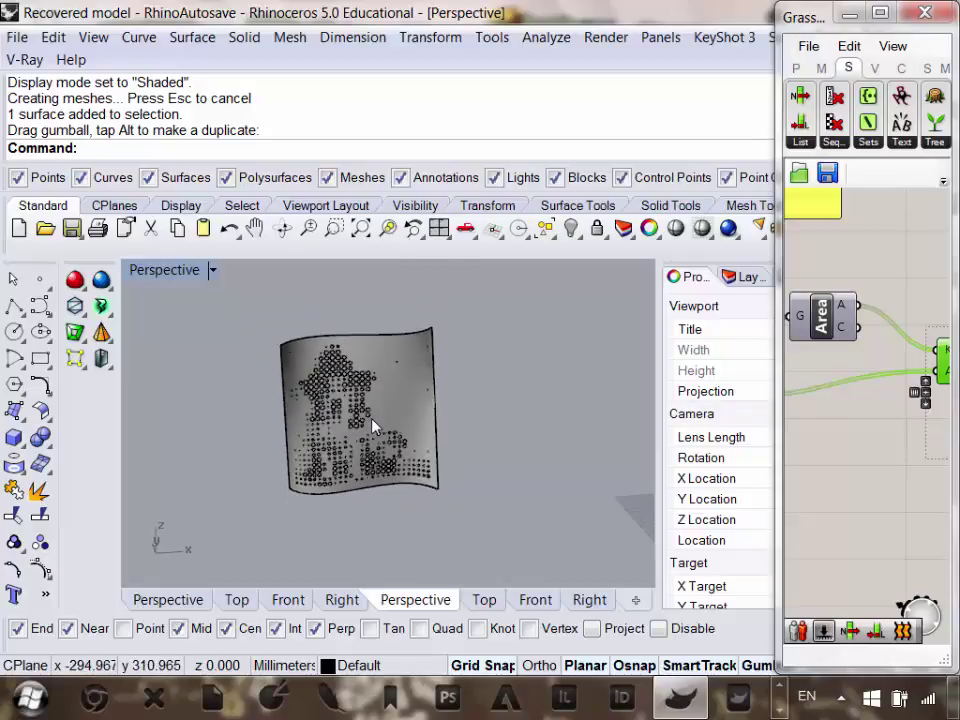
scroll(872, 444, "down", 3)
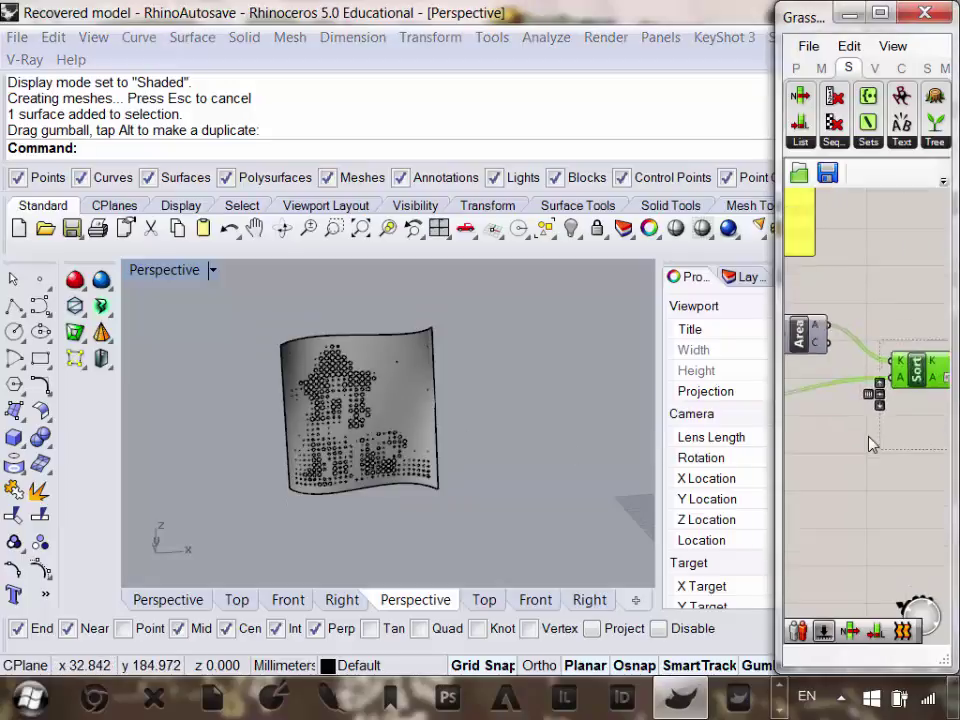
scroll(889, 450, "up", 2)
left_click(790, 410)
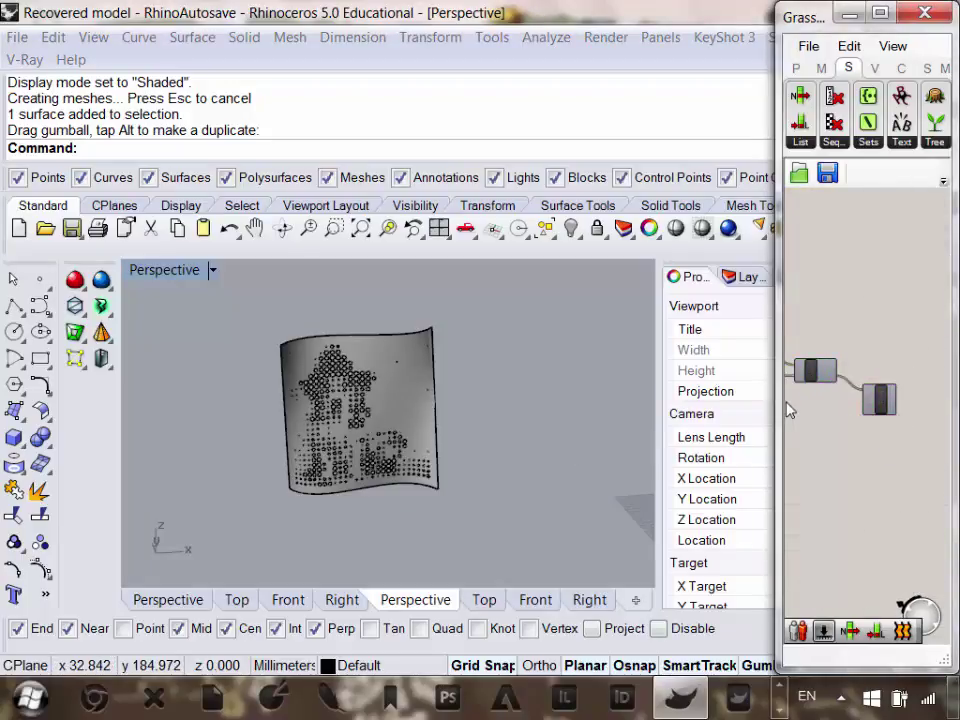
left_click_drag(779, 404, 492, 404)
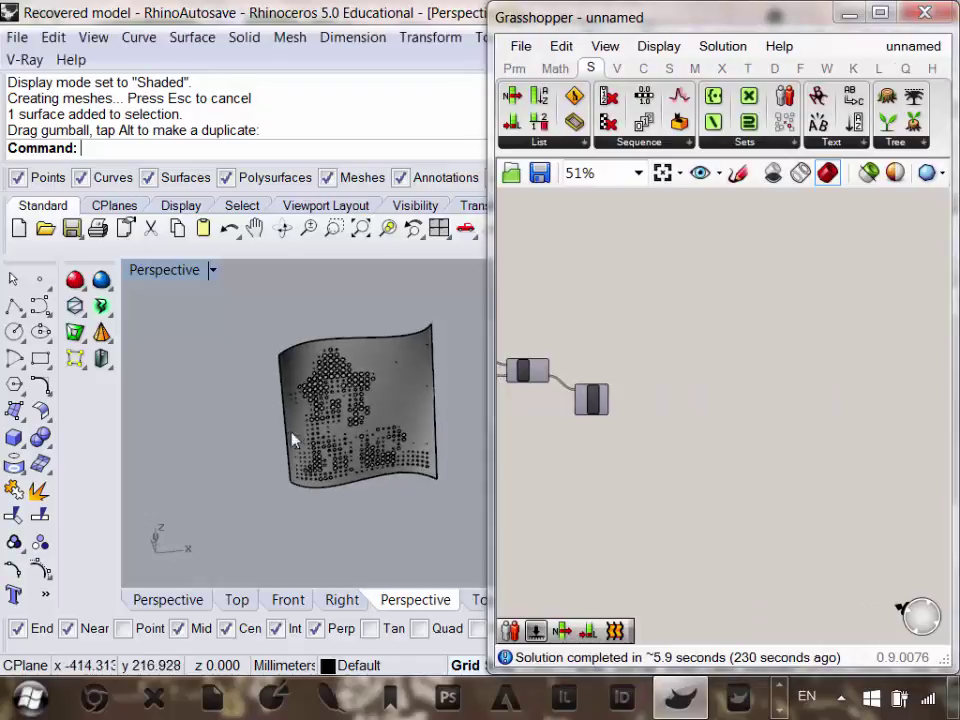
Rotate the dog photo surface a quarter turn on the ground plane so the dog sits upright, and return to Grasshopper.
scroll(320, 416, "up", 5)
scroll(318, 390, "down", 5)
right_click_drag(360, 388, 311, 381)
right_click_drag(381, 452, 330, 458)
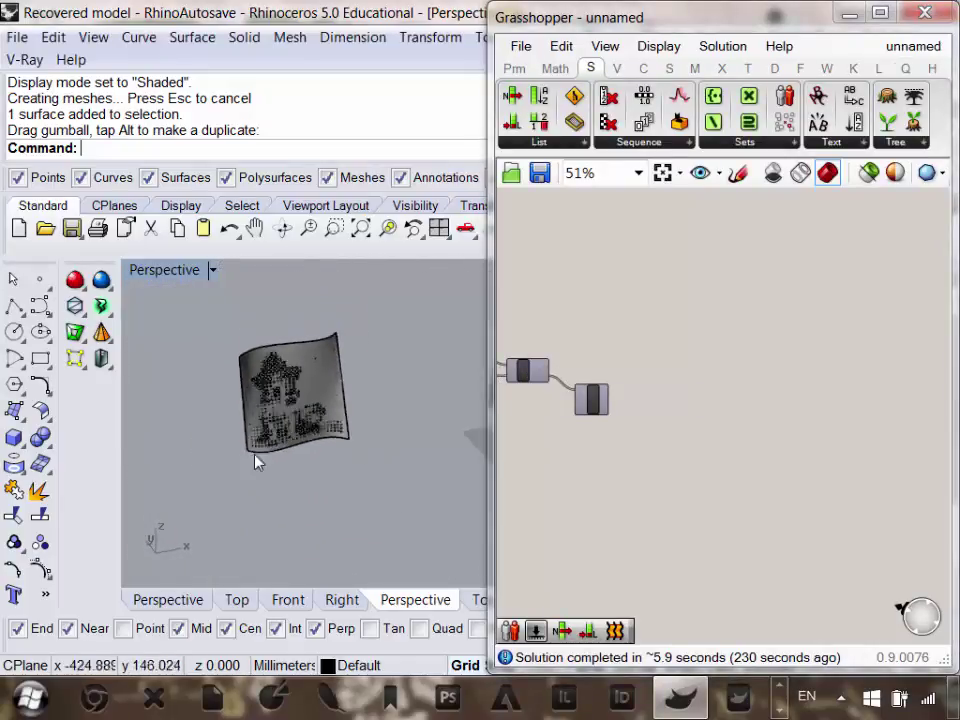
scroll(257, 461, "down", 4)
right_click_drag(395, 487, 410, 497)
scroll(408, 490, "up", 4)
left_click(370, 450)
scroll(330, 448, "up", 3)
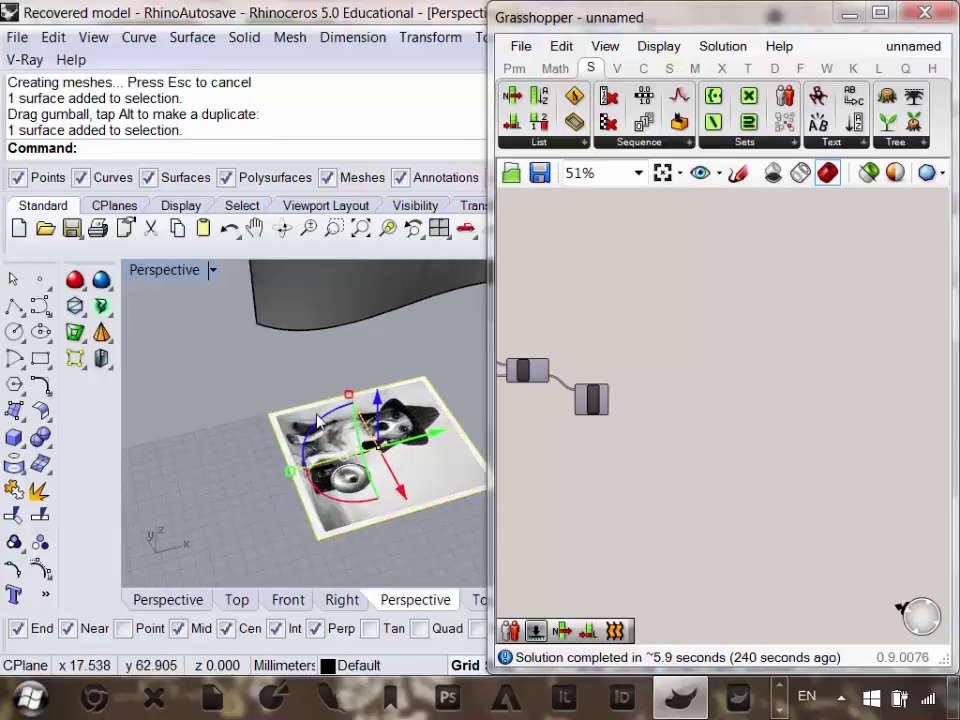
left_click_drag(312, 440, 306, 510)
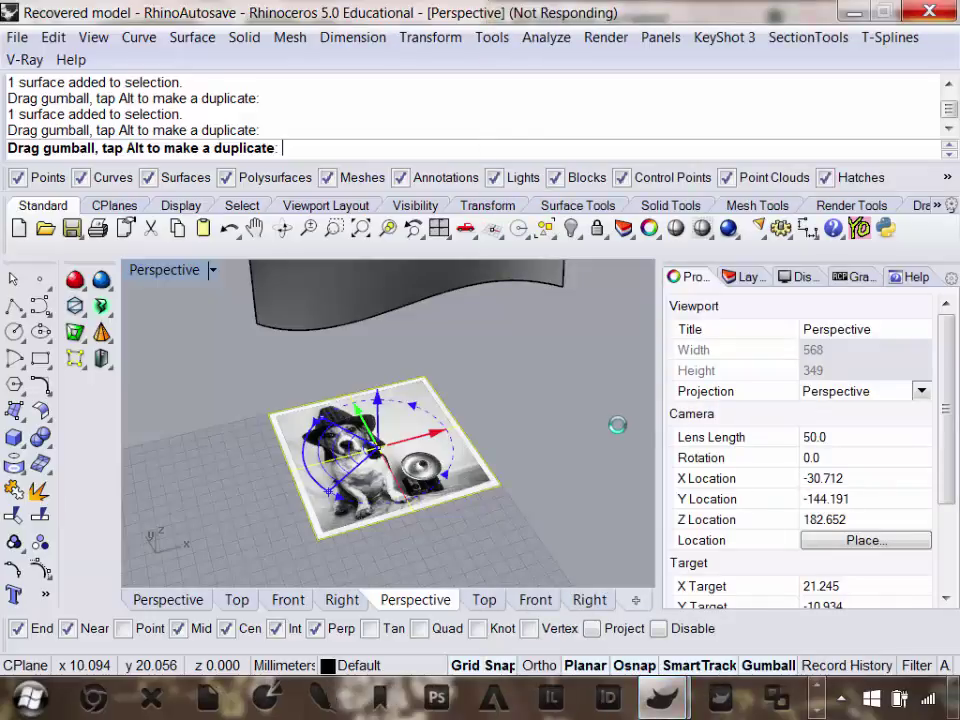
mouse_move(679, 705)
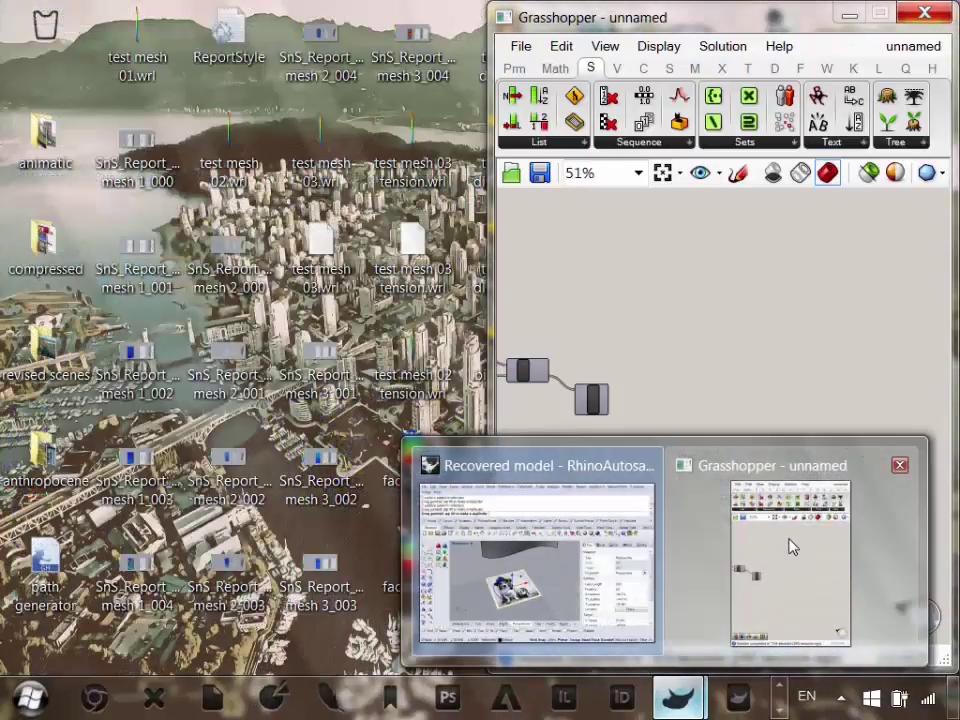
left_click(789, 546)
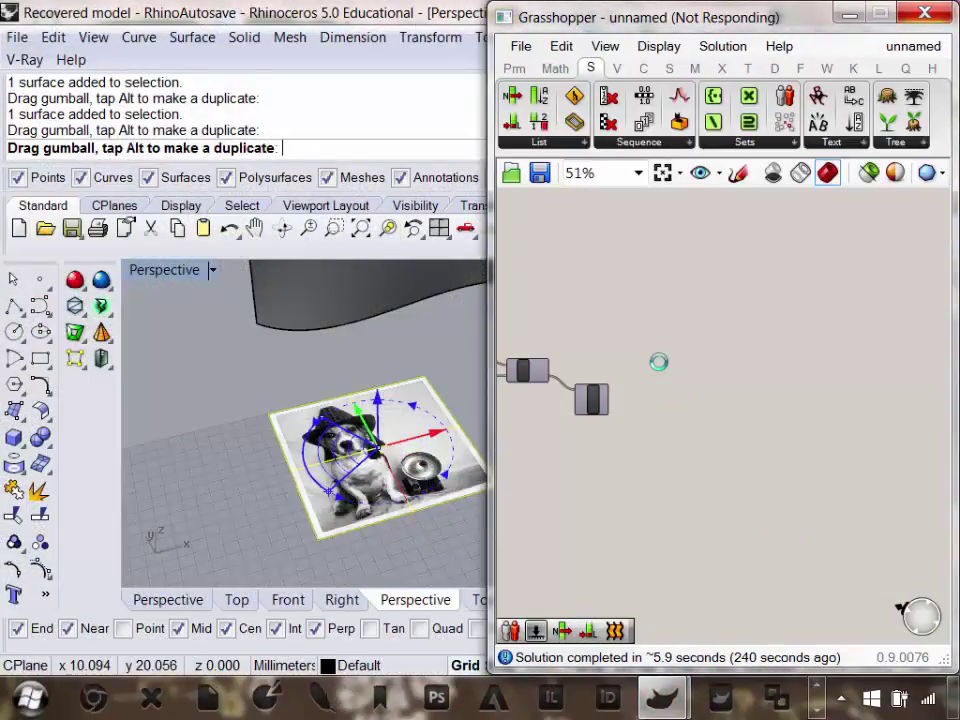
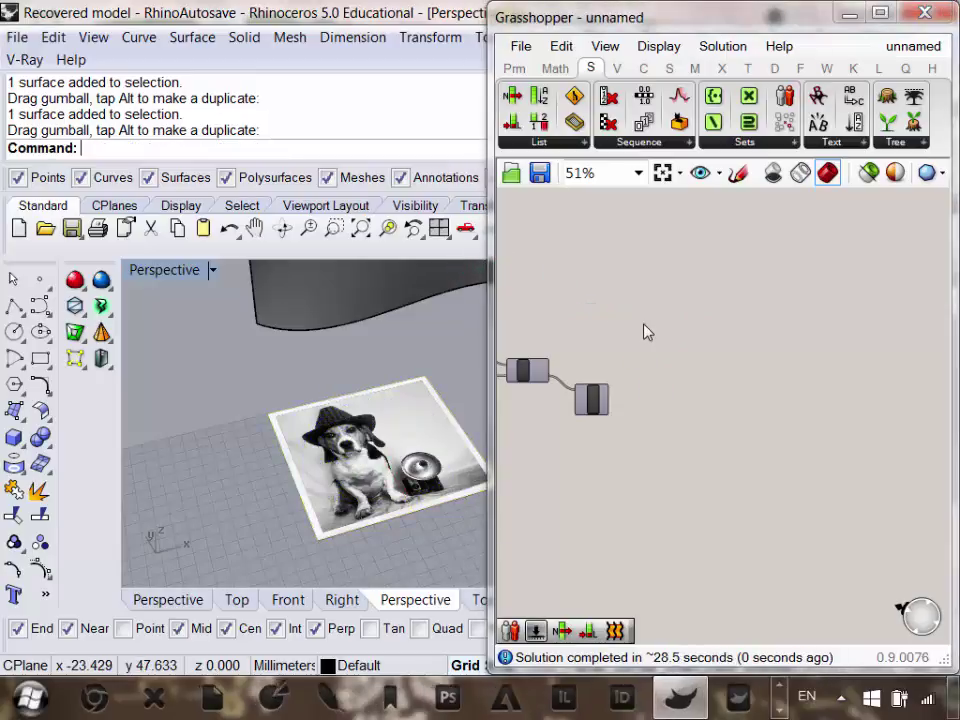
Compare the perforated curved surface with the plain curved surface and the photo lying on the ground plane.
right_click_drag(344, 394, 356, 414)
scroll(354, 414, "down", 15)
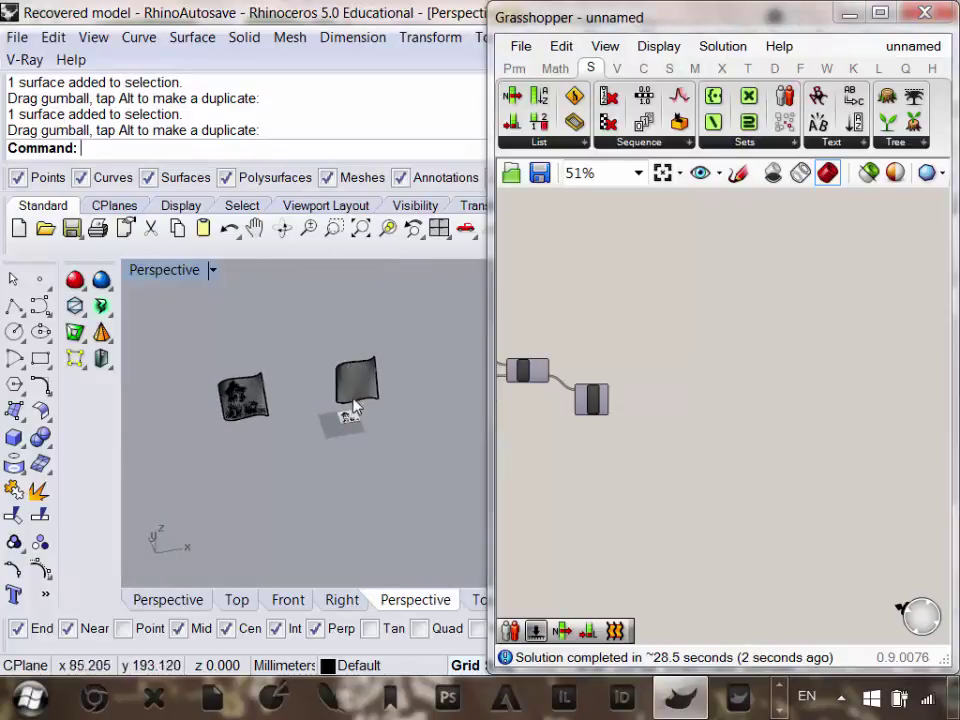
scroll(350, 410, "up", 10)
scroll(330, 432, "down", 8)
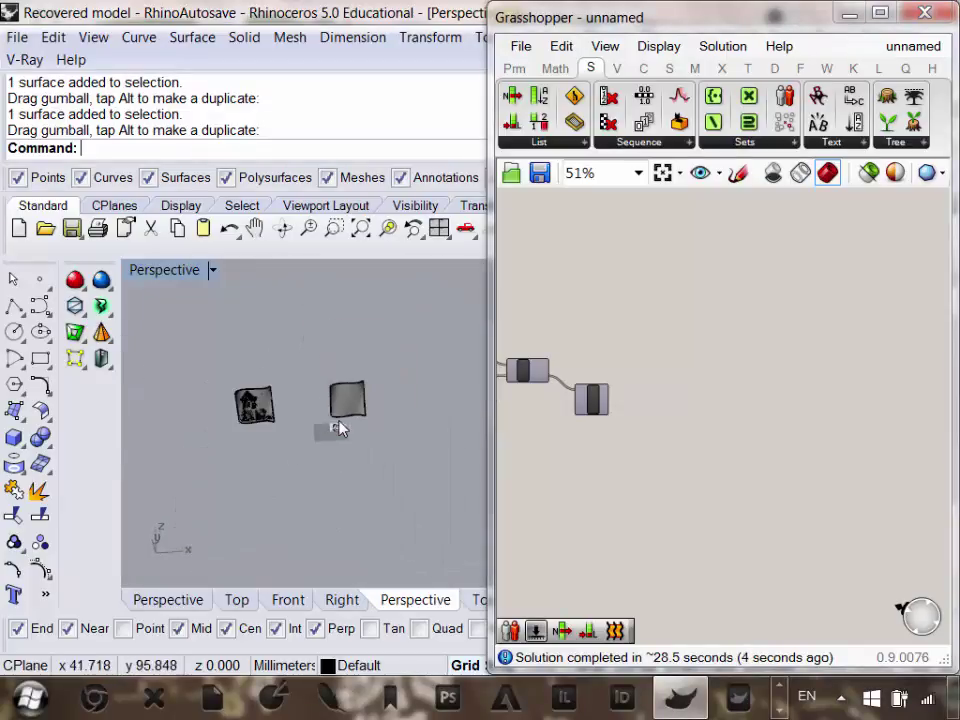
scroll(339, 428, "up", 5)
scroll(311, 426, "down", 4)
scroll(326, 435, "up", 4)
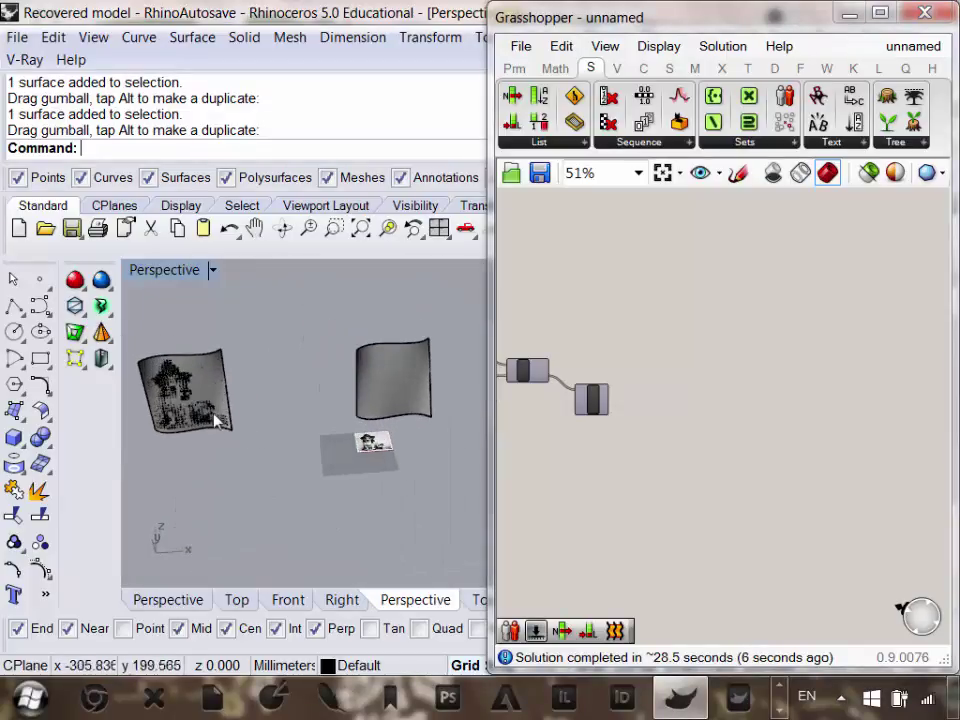
Turn on the preview of the Cull component that filters the circles.
right_click_drag(587, 420, 783, 415)
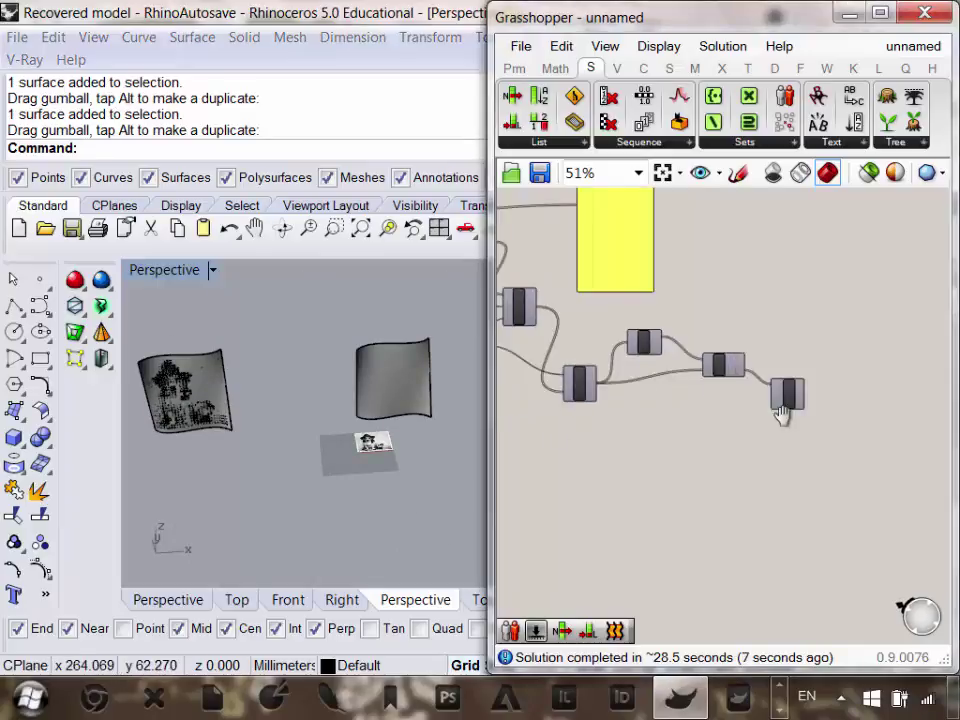
scroll(700, 430, "down", 3)
scroll(671, 364, "up", 4)
scroll(658, 332, "down", 2)
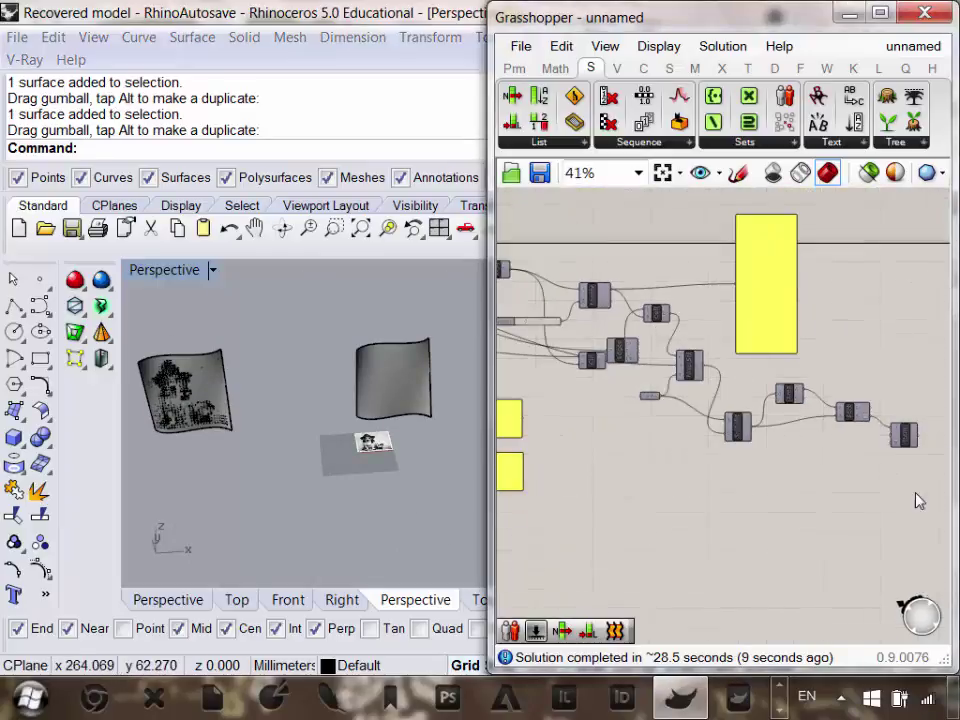
left_click_drag(919, 500, 956, 404)
scroll(653, 364, "up", 3)
right_click_drag(655, 412, 846, 490)
left_click(700, 363)
scroll(704, 350, "up", 3)
left_click(744, 328)
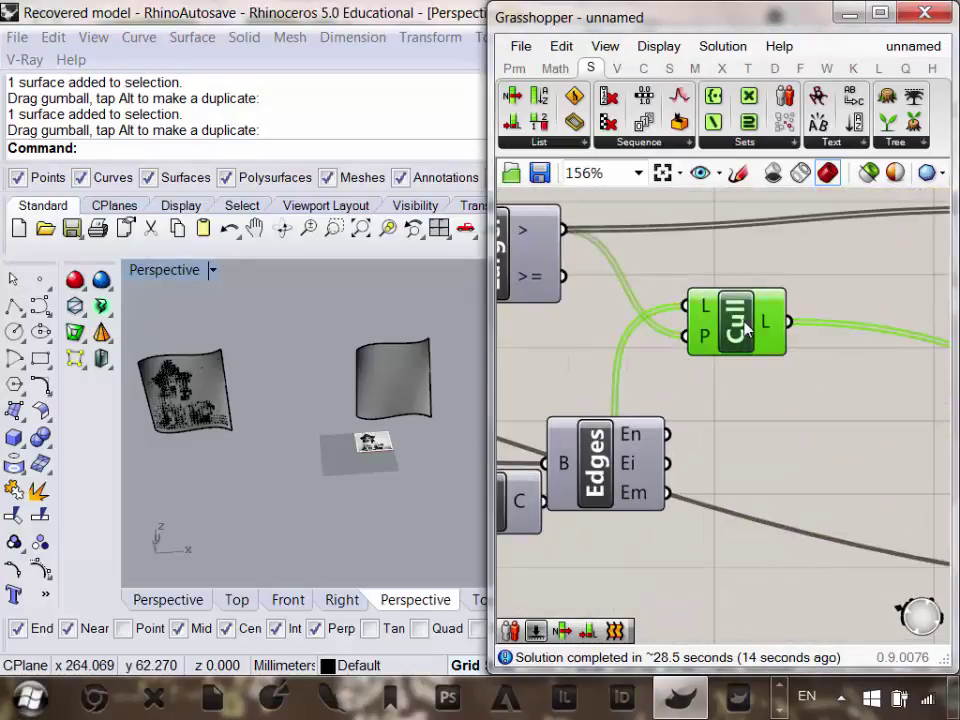
right_click(744, 328)
left_click(748, 364)
Hide the dog photo surface to leave only the circle pattern on the ground plane.
scroll(390, 443, "up", 4)
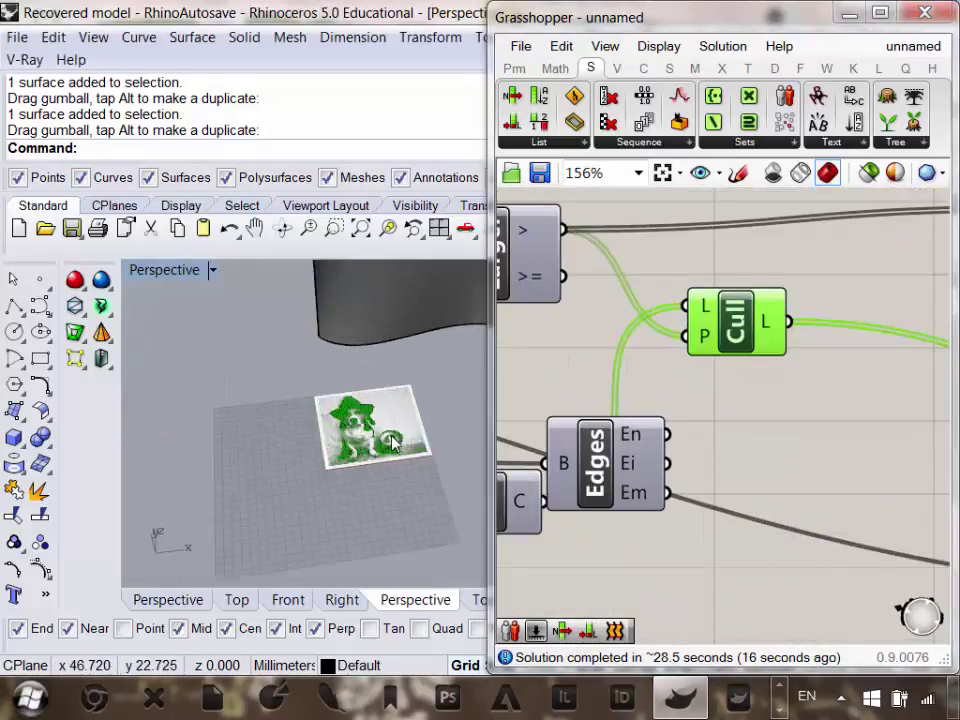
scroll(390, 443, "up", 3)
left_click(443, 413)
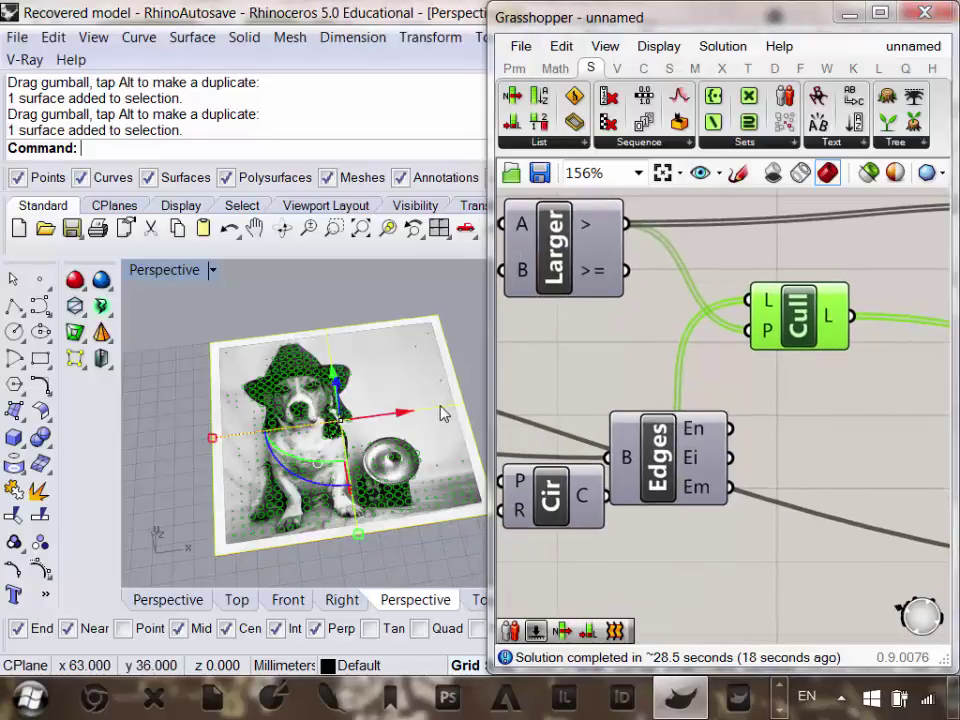
key("ctrl+h")
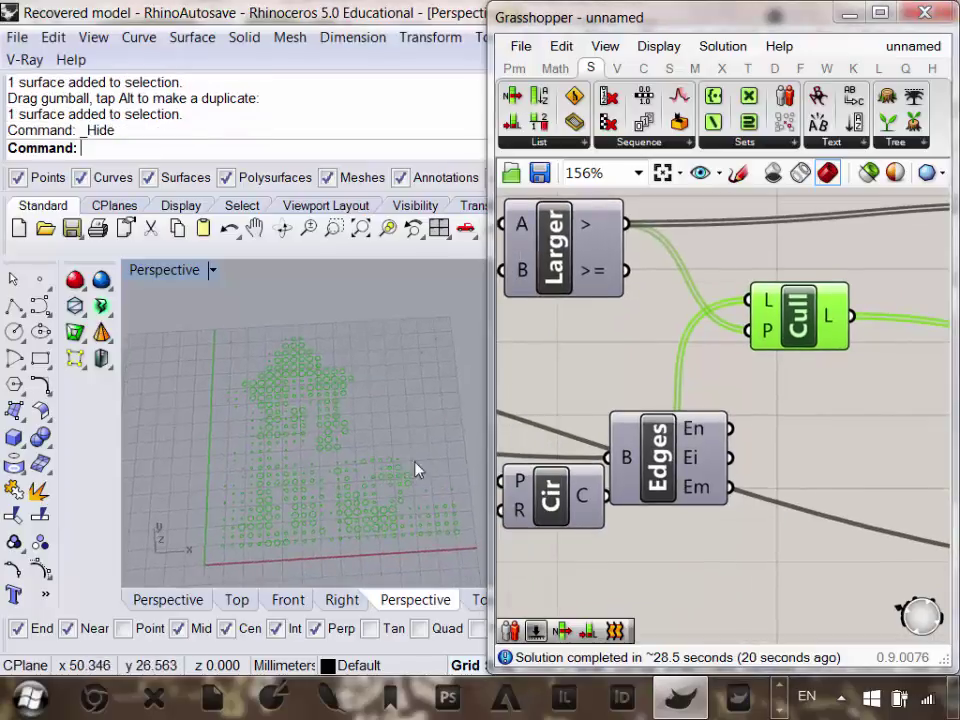
Trace the Edges and Cull components' connections through to the existing Map to Surface component.
scroll(748, 395, "down", 3)
left_click(649, 389)
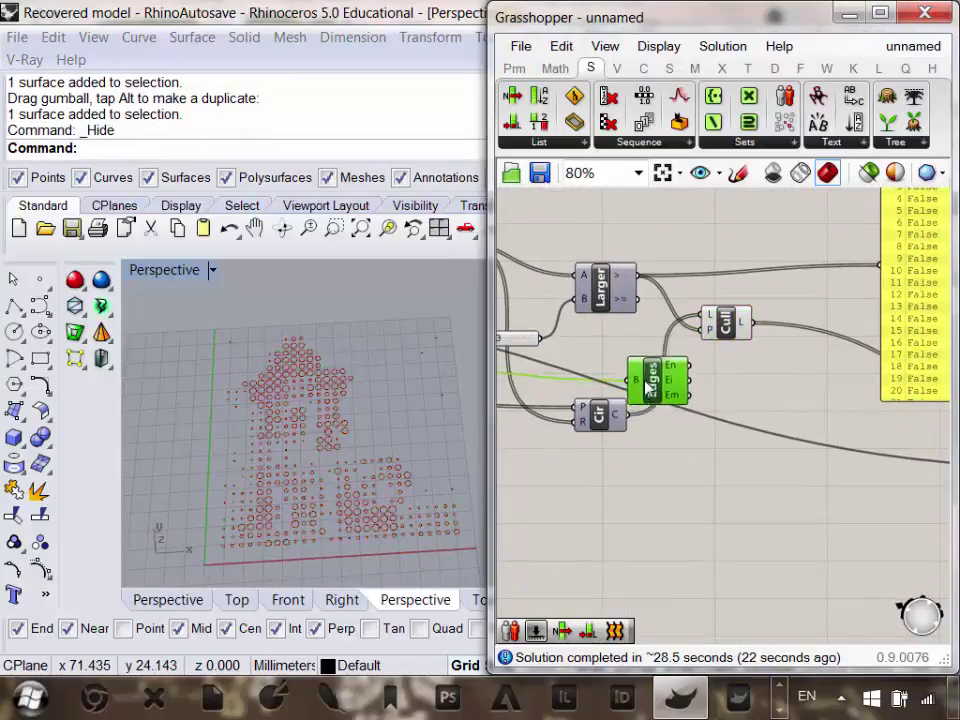
scroll(692, 400, "up", 1)
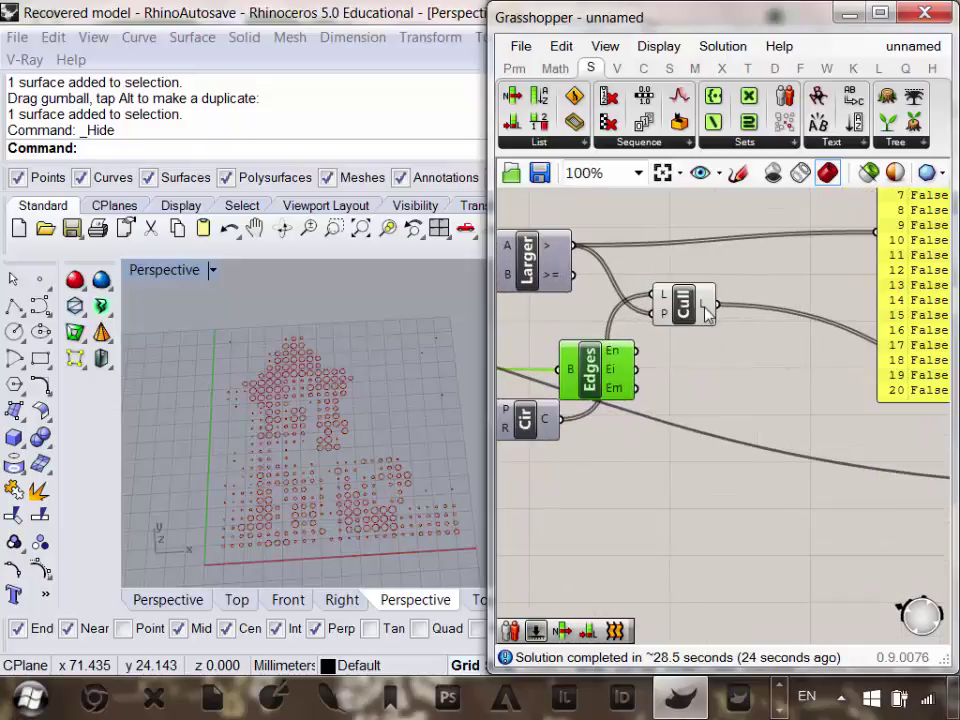
scroll(707, 313, "down", 4)
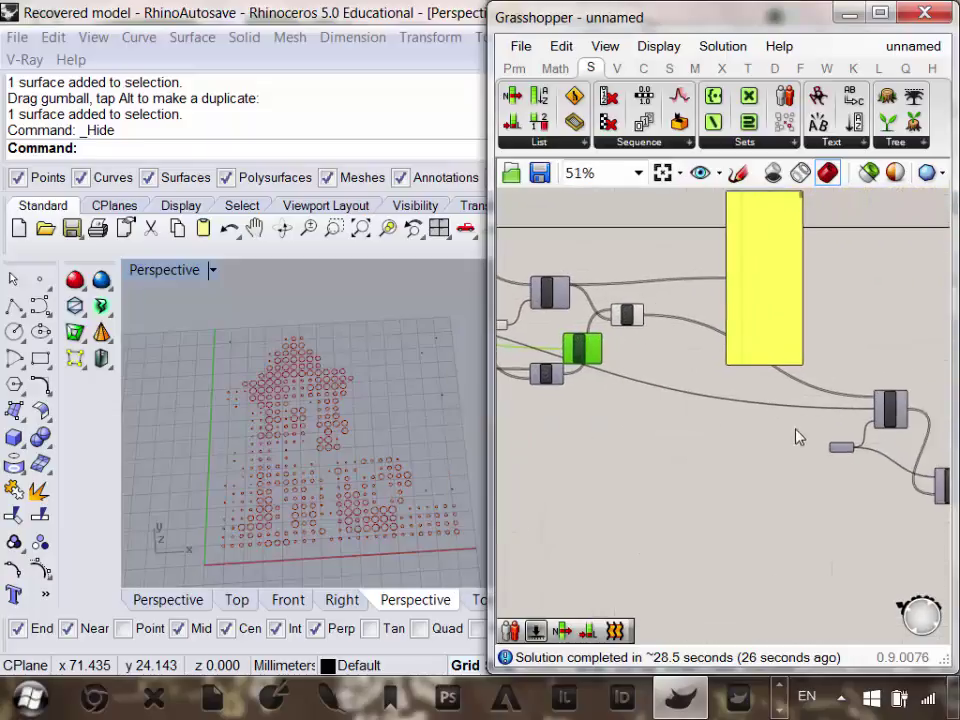
scroll(799, 437, "up", 2)
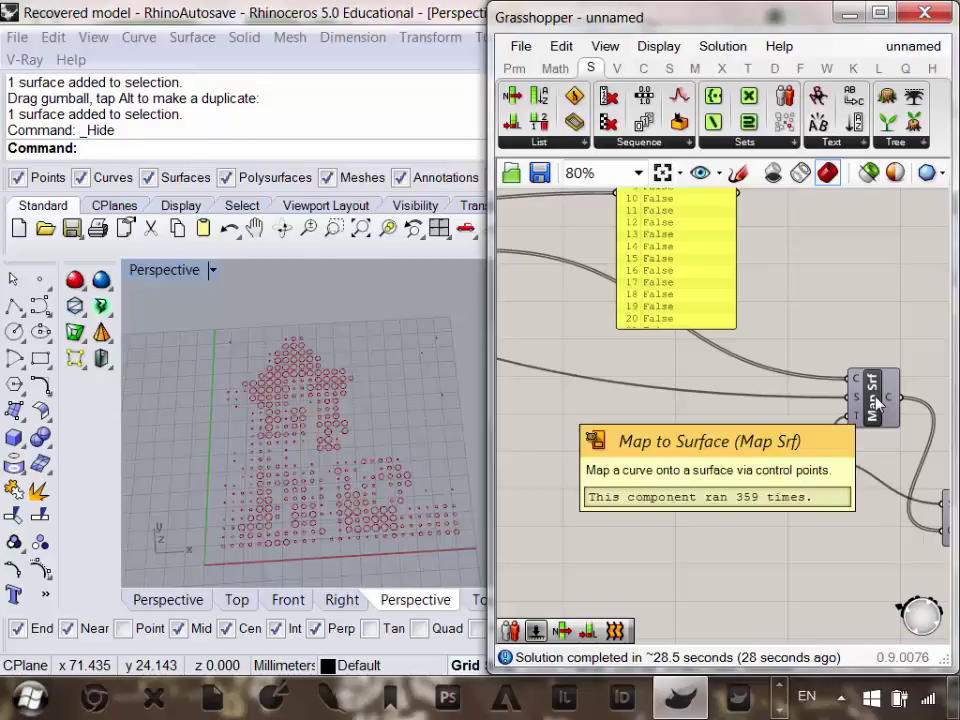
right_click_drag(560, 377, 667, 409)
scroll(566, 309, "up", 1)
right_click_drag(566, 309, 641, 337)
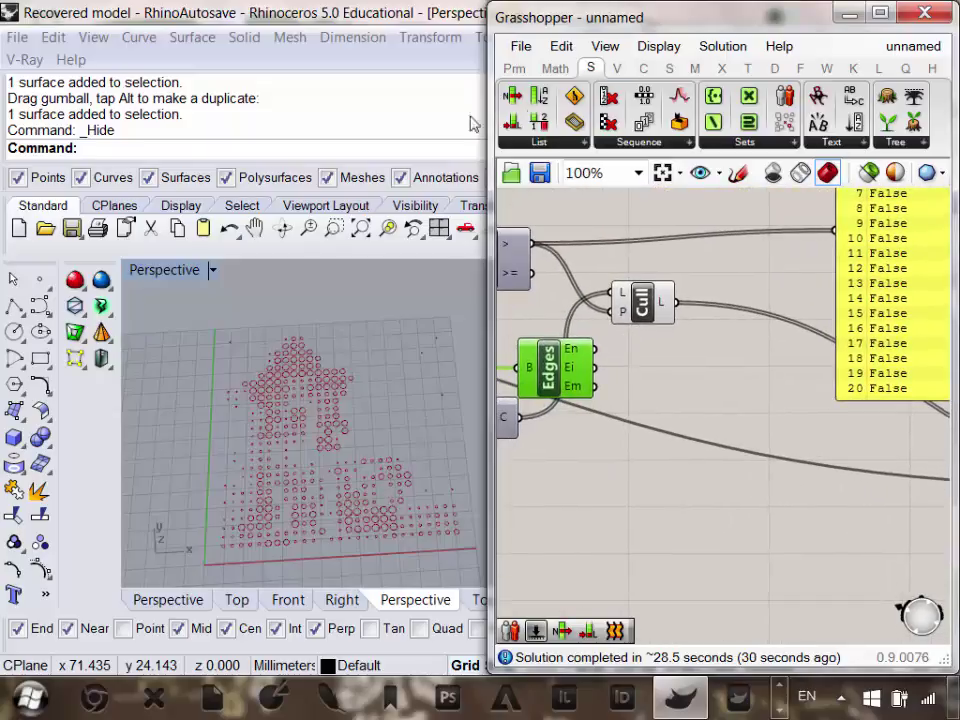
Look up Map to Surface among Grasshopper's Morph components and its Rhino counterpart, Flow along Surface.
mouse_move(746, 72)
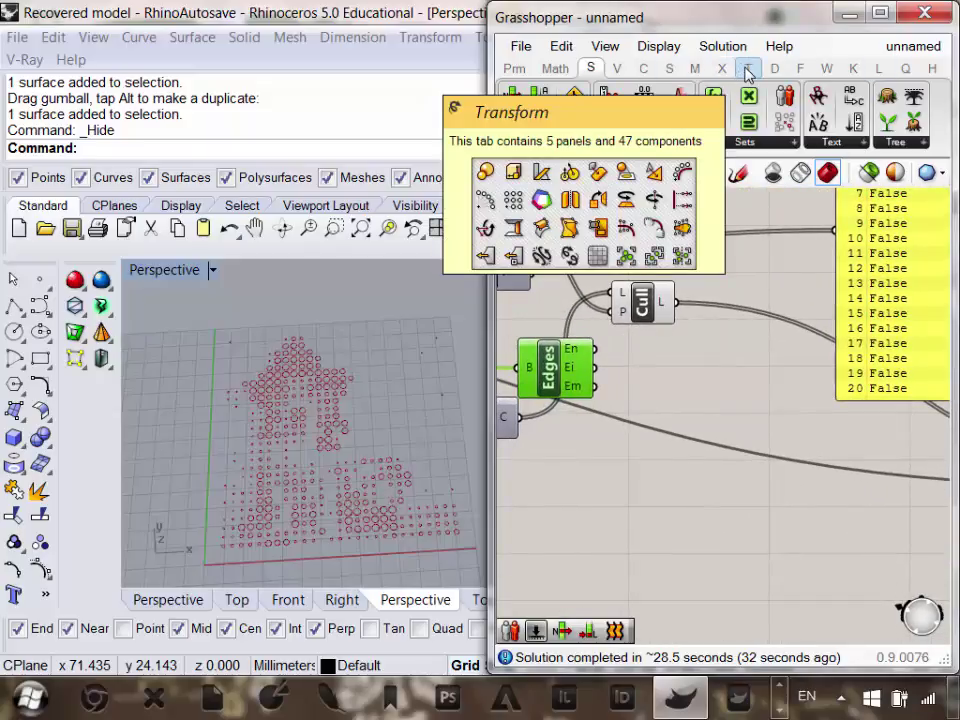
left_click(746, 72)
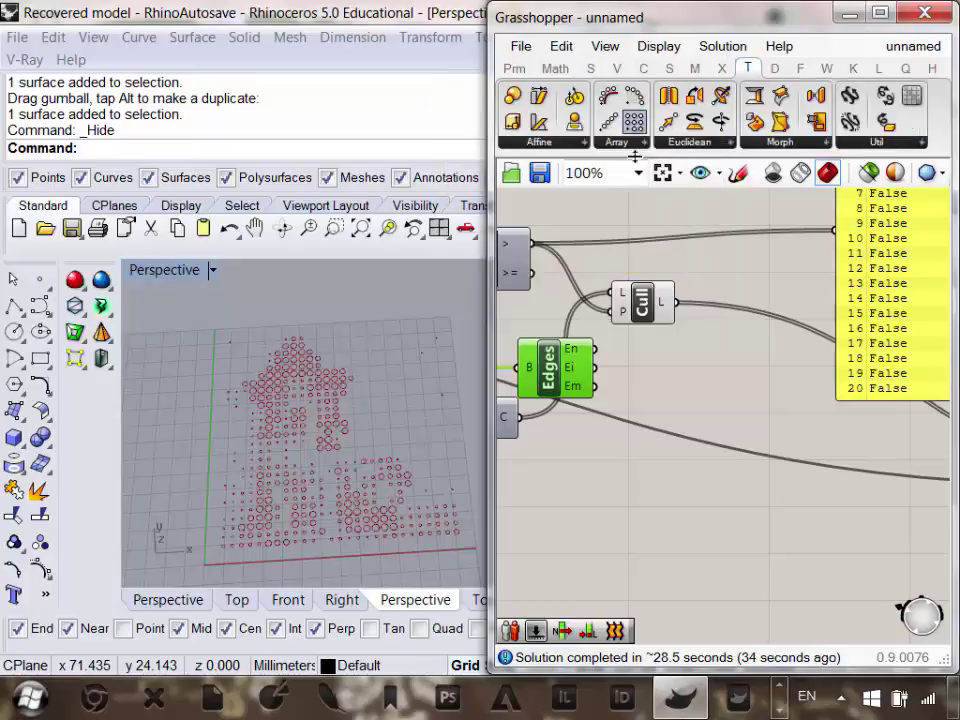
left_click(764, 150)
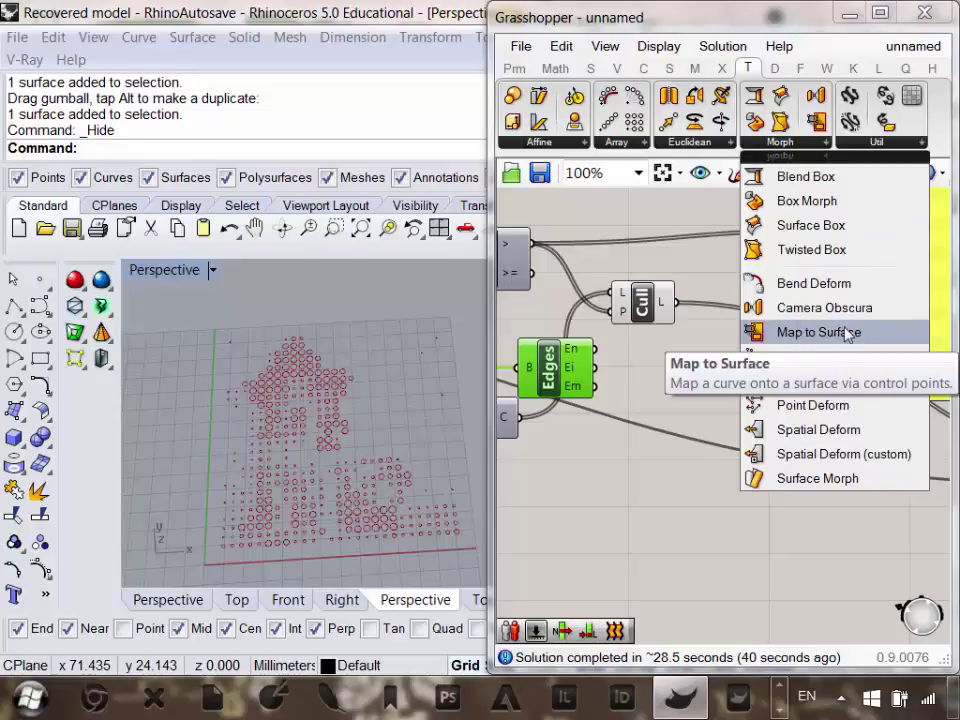
left_click(570, 527)
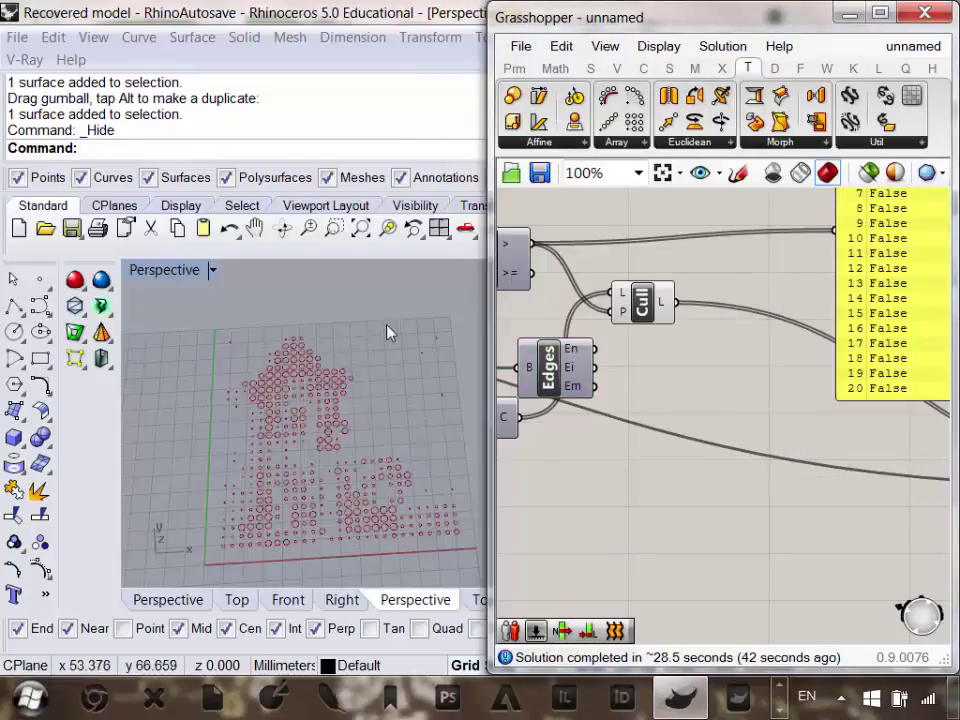
left_click(430, 37)
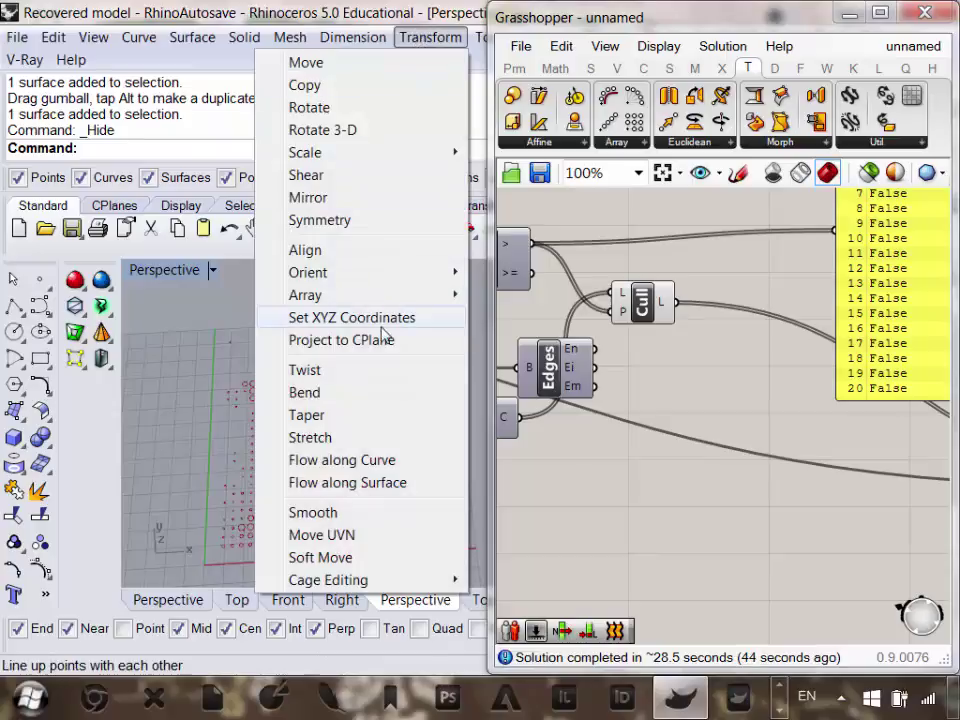
mouse_move(405, 300)
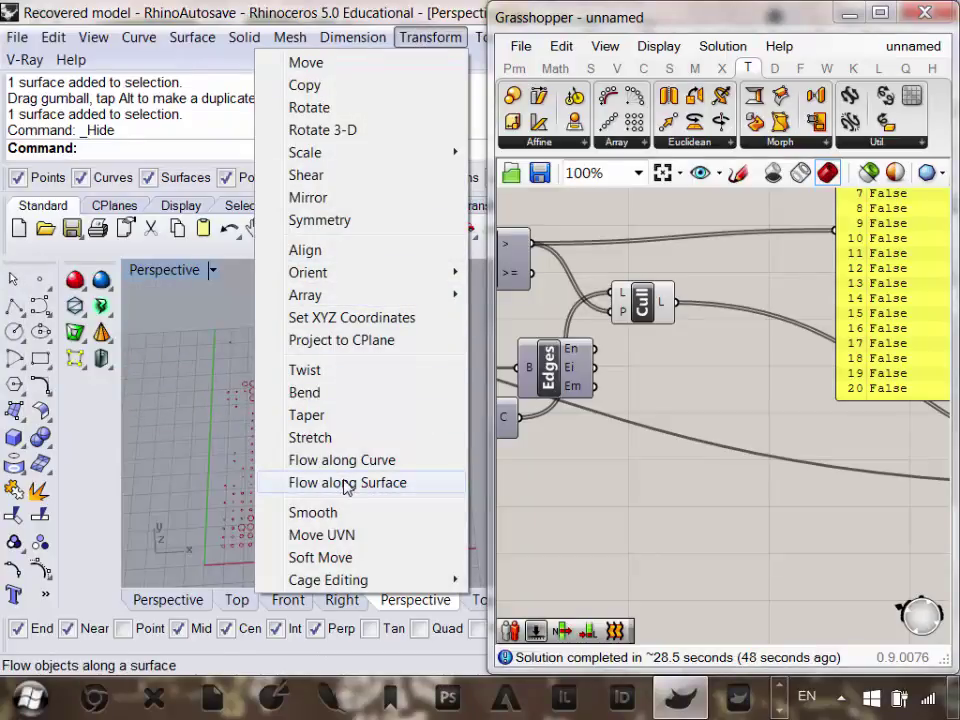
left_click(706, 521)
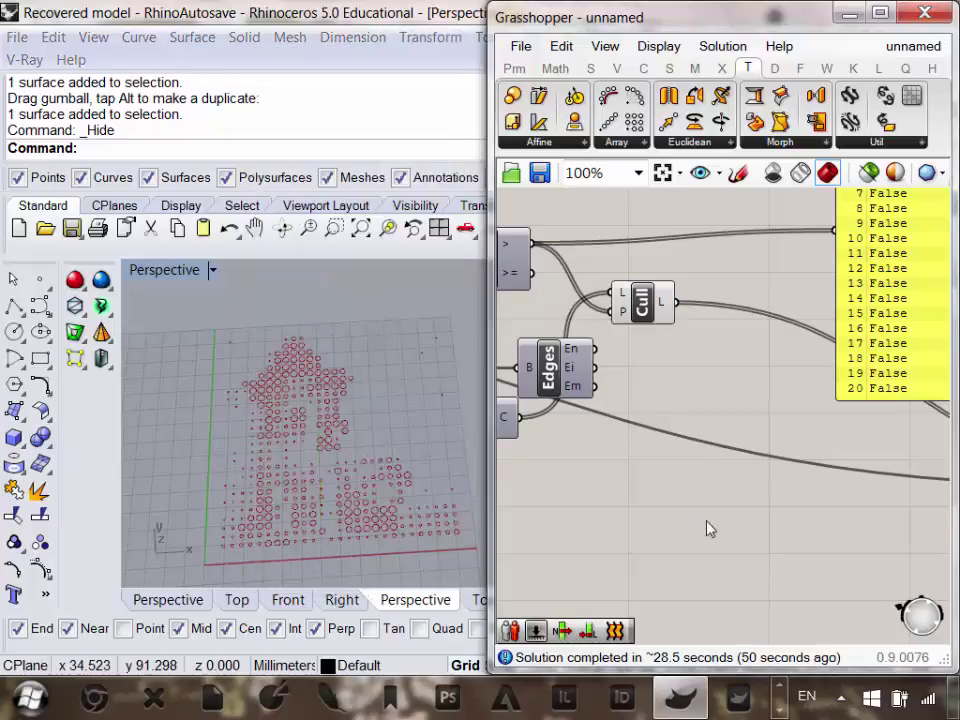
Place a new Map to Surface component on the empty canvas below the Cull component.
right_click(720, 517)
left_click(778, 144)
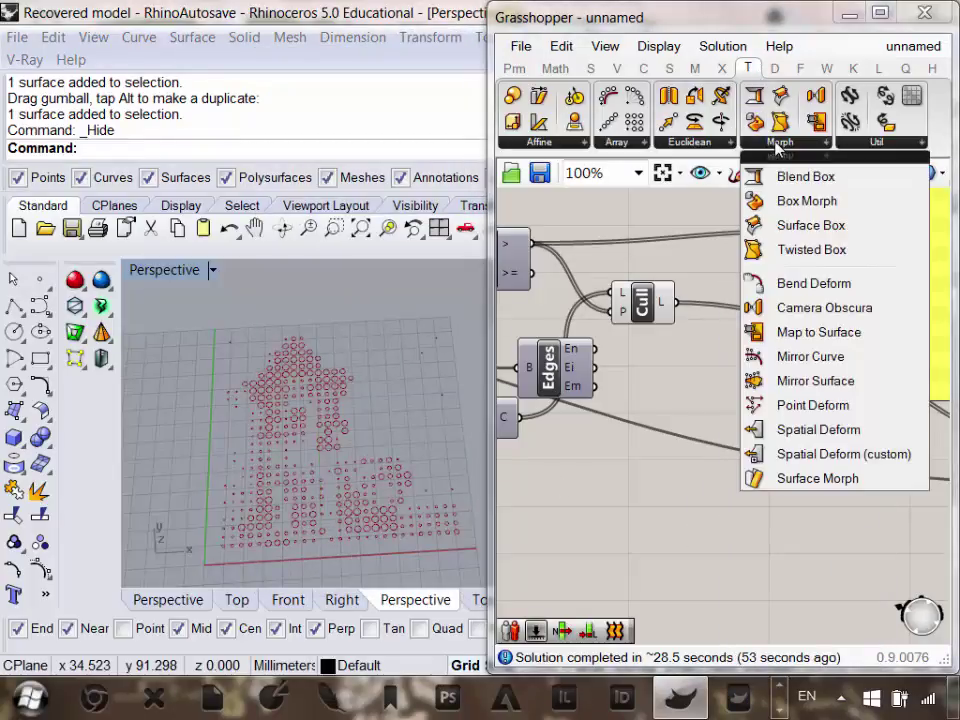
left_click(818, 332)
left_click(760, 550)
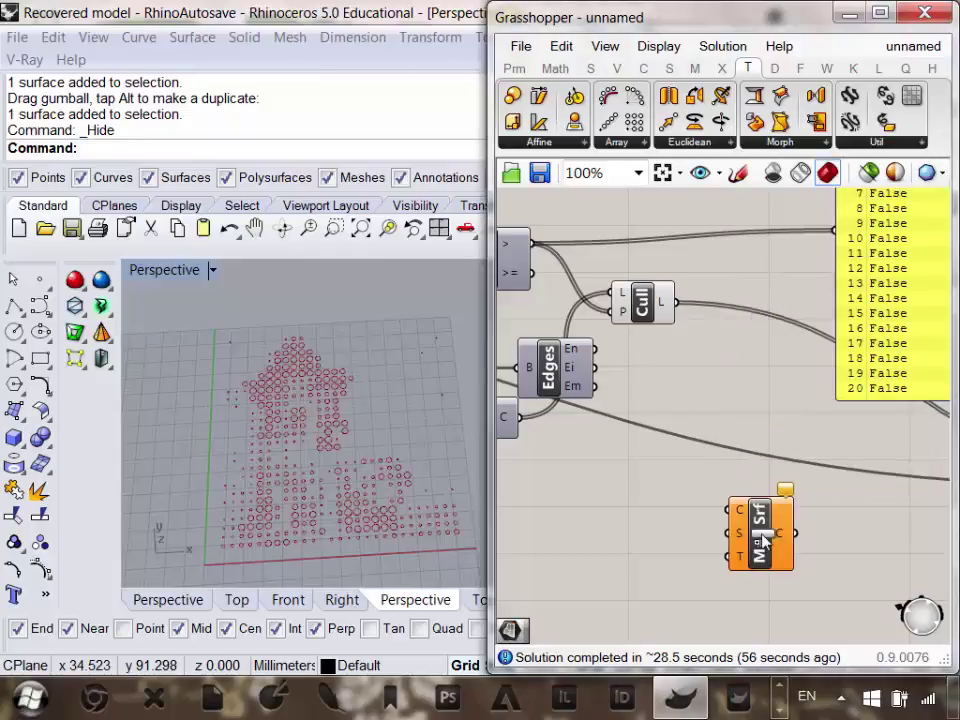
scroll(762, 548, "up", 3)
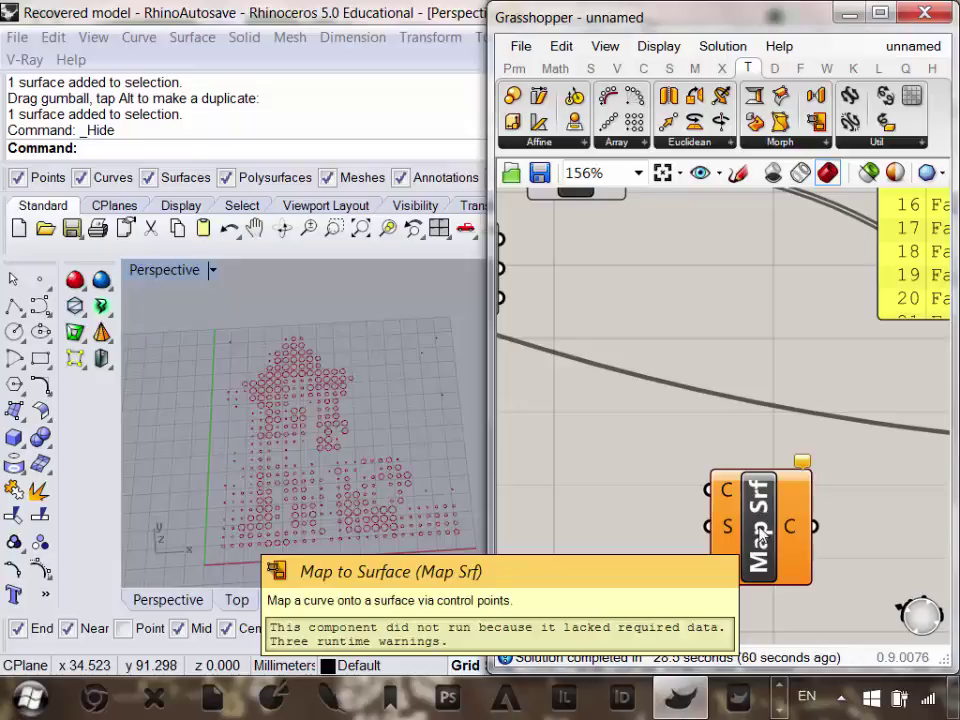
scroll(762, 540, "down", 3)
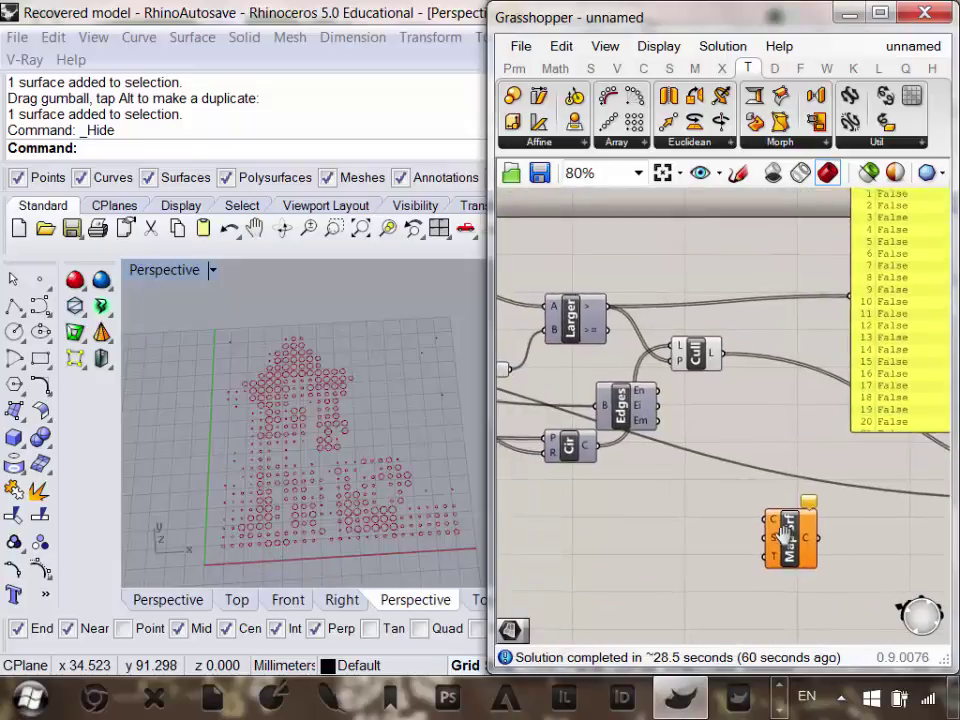
Connect the Cull component's list output to the curve input of the new Map to Surface component.
scroll(765, 520, "up", 2)
scroll(767, 524, "down", 1)
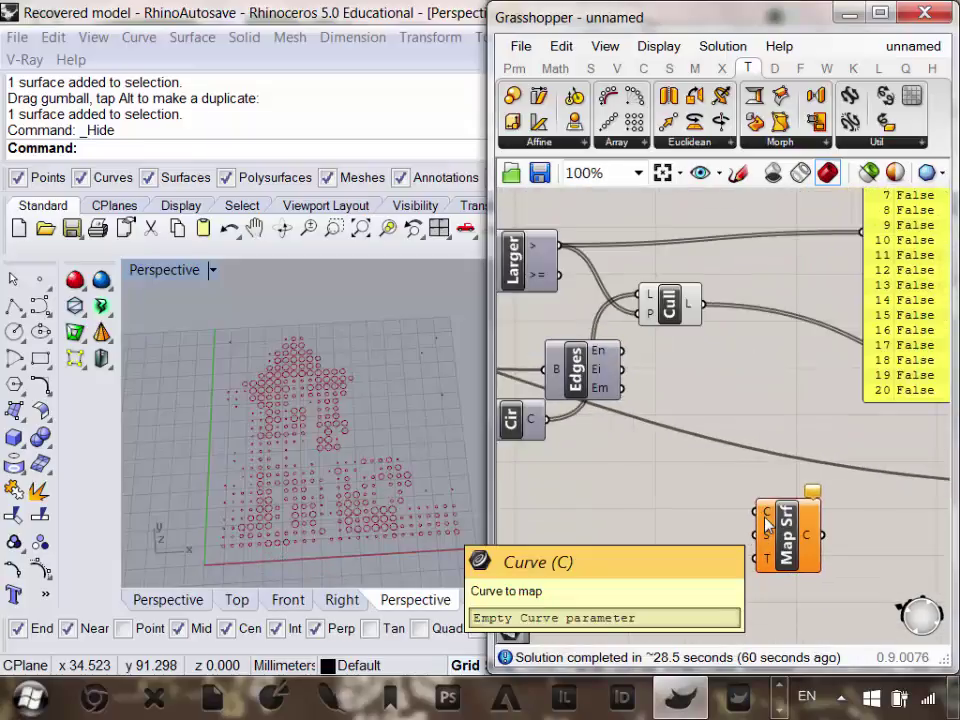
left_click(796, 534)
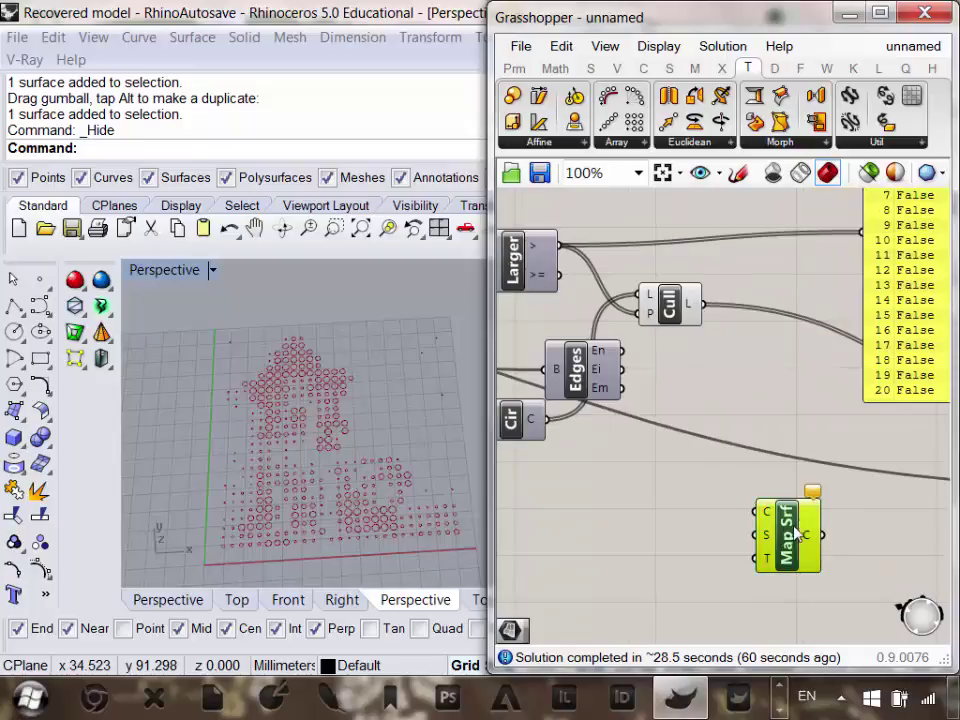
left_click_drag(757, 487, 757, 509)
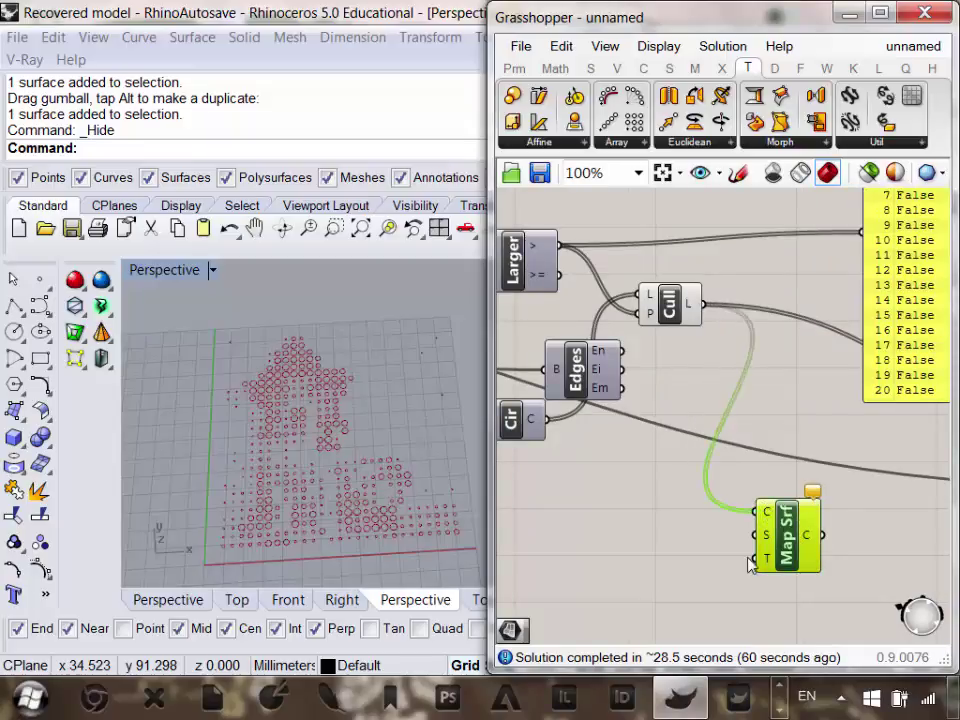
Check the new Map to Surface component's Source input and look back through the definition for the photo's base surface.
scroll(776, 545, "up", 2)
scroll(773, 543, "down", 2)
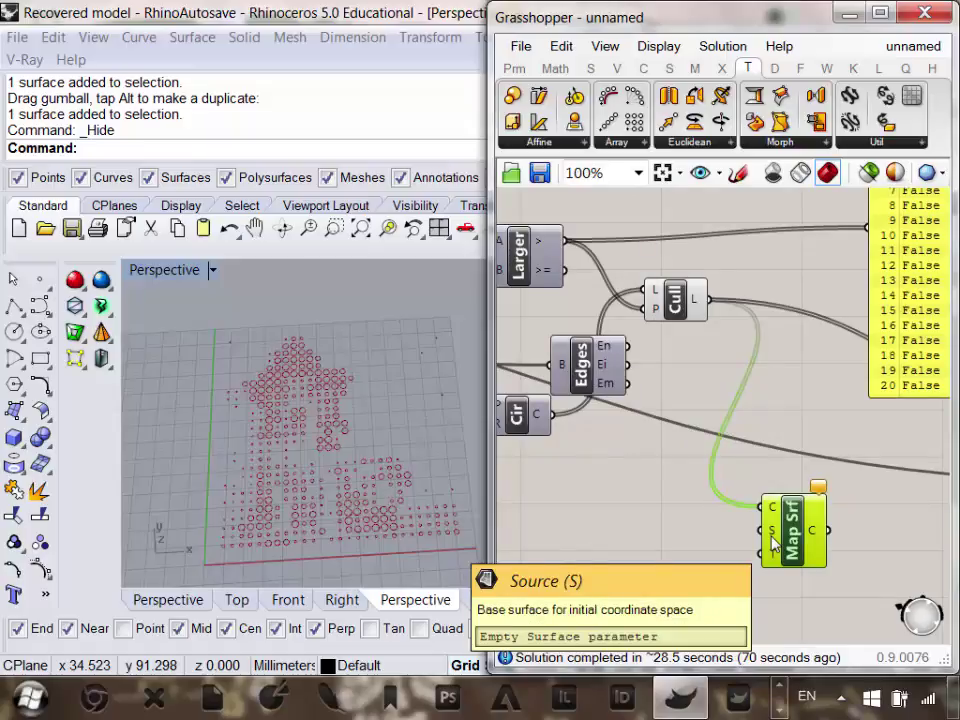
right_click_drag(771, 537, 774, 537)
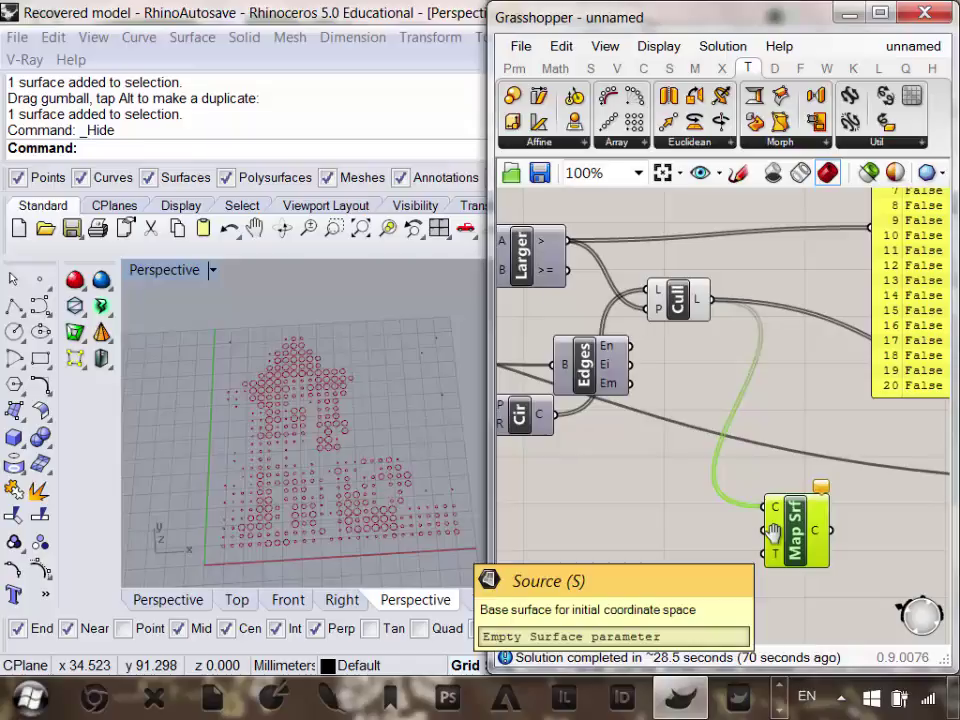
scroll(405, 458, "down", 5)
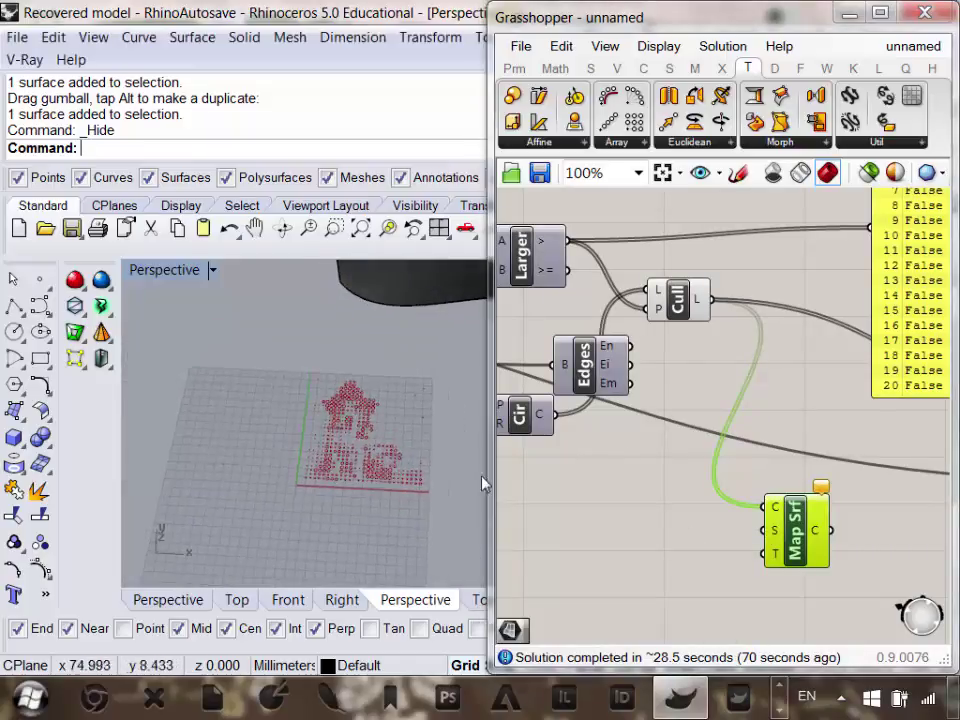
right_click_drag(655, 414, 800, 444)
scroll(800, 444, "down", 5)
scroll(640, 380, "up", 3)
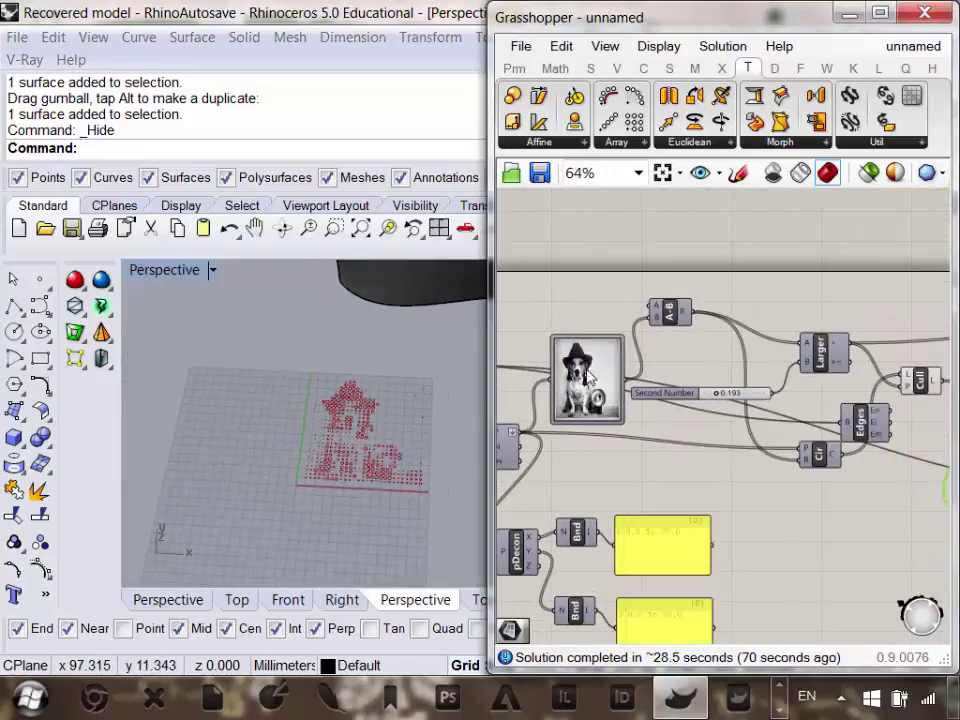
right_click_drag(588, 375, 672, 350)
scroll(640, 420, "up", 2)
scroll(686, 454, "down", 1)
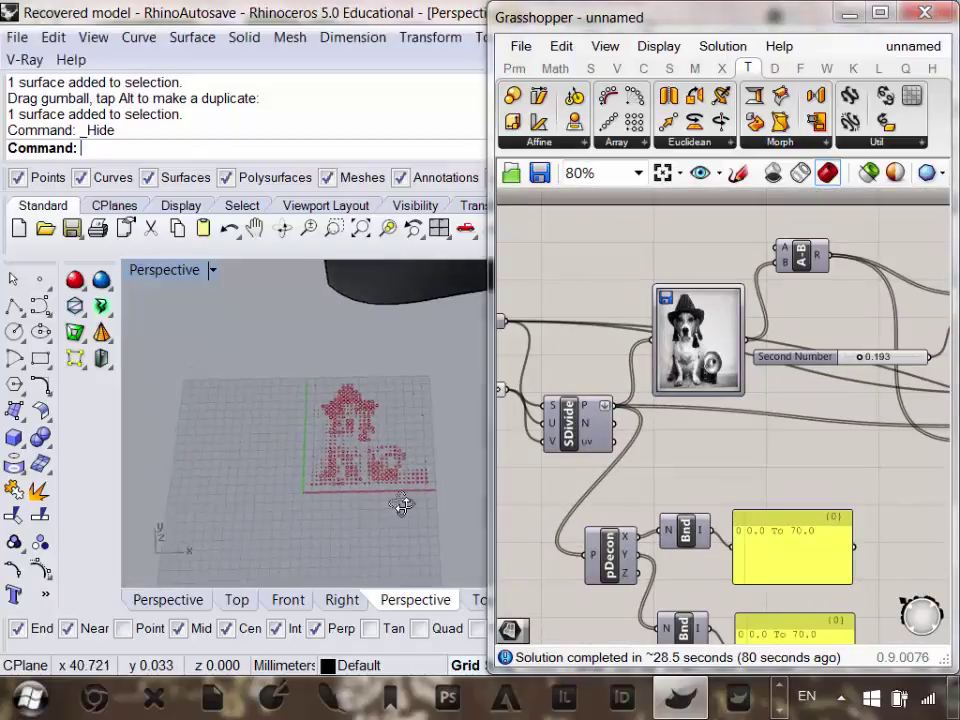
Show the hidden dog photo surface lying under the circle pattern and select it.
scroll(377, 390, "up", 3)
key("ctrl+shift+h")
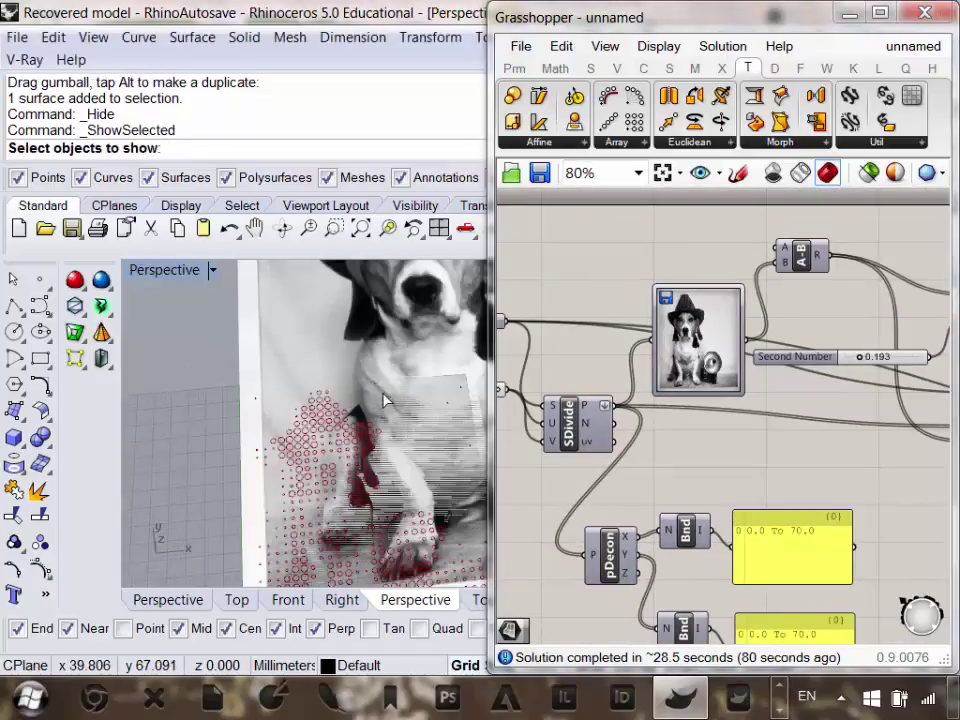
scroll(264, 392, "down", 4)
scroll(254, 443, "up", 3)
left_click(298, 430)
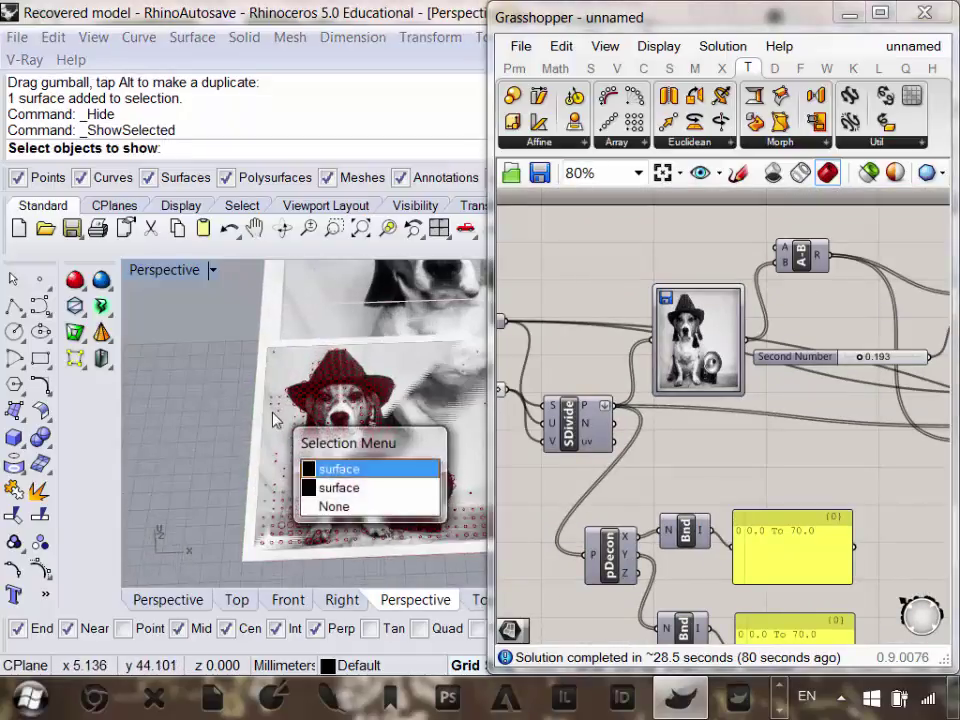
left_click(345, 487)
key("Return")
scroll(310, 455, "down", 3)
scroll(355, 435, "up", 5)
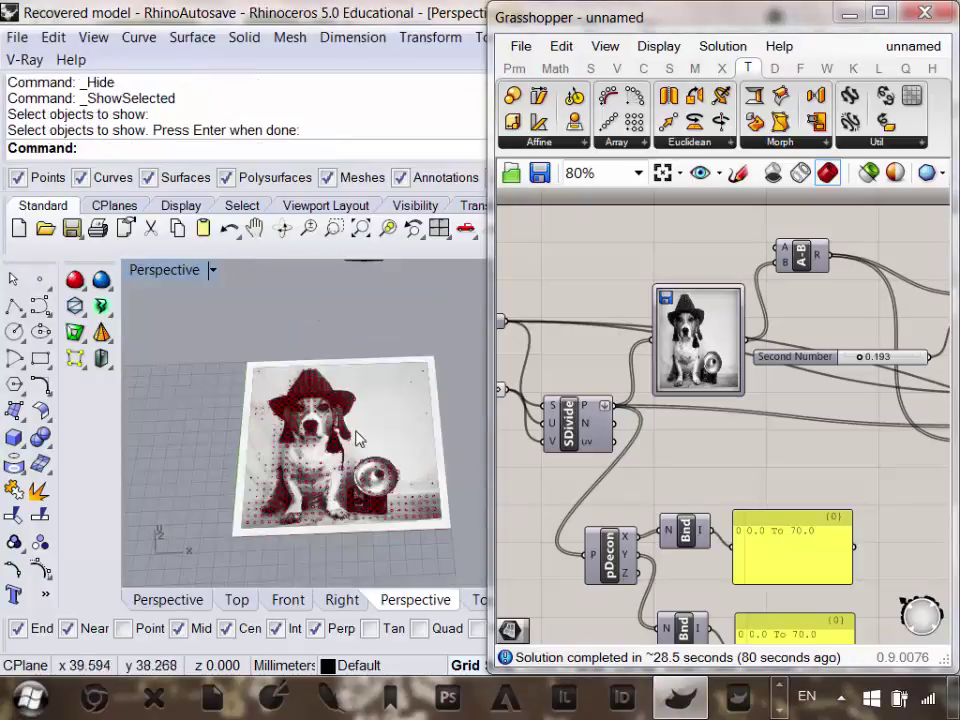
left_click(378, 413)
scroll(378, 413, "down", 3)
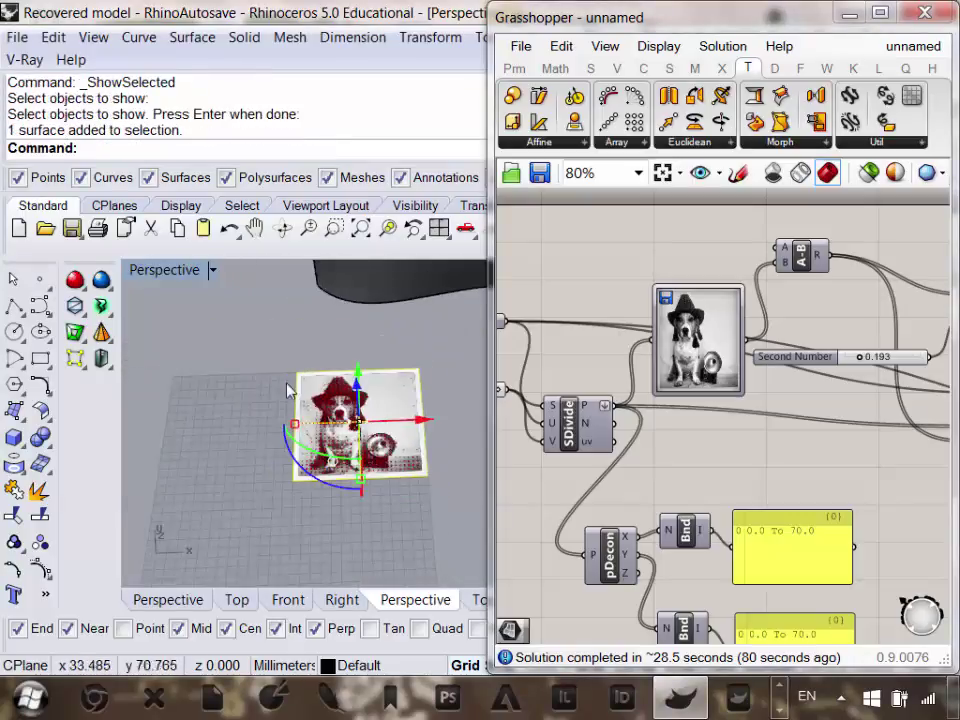
Turn on the preview of the Srf parameter at the start of the definition.
scroll(790, 448, "down", 1)
right_click(760, 445)
right_click_drag(759, 445, 702, 443)
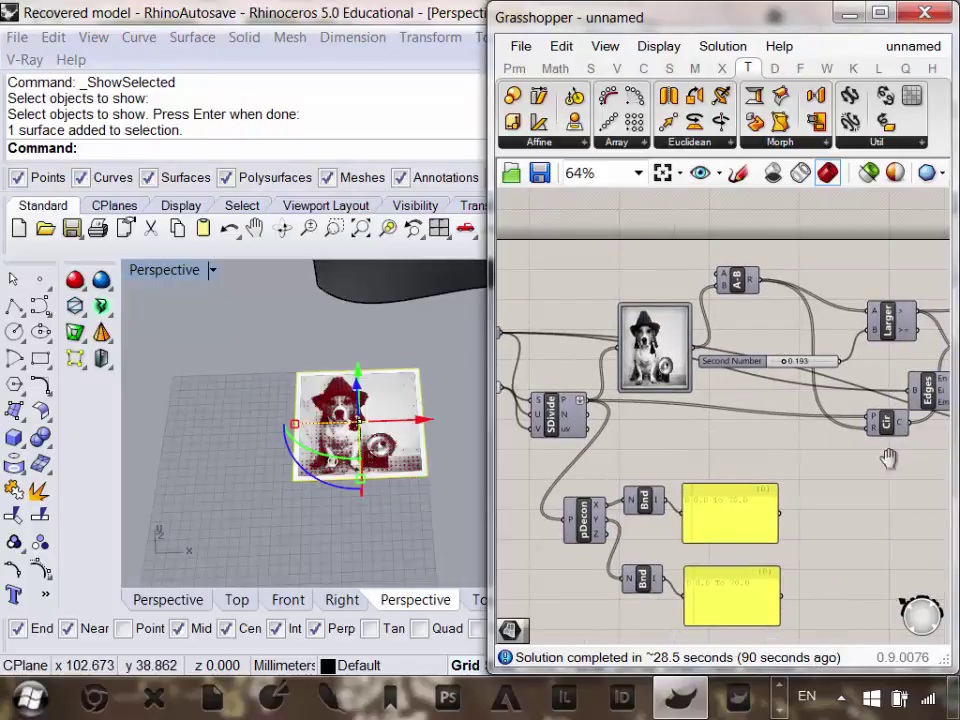
right_click_drag(889, 458, 758, 443)
right_click_drag(912, 480, 856, 469)
scroll(654, 443, "down", 3)
scroll(654, 443, "up", 5)
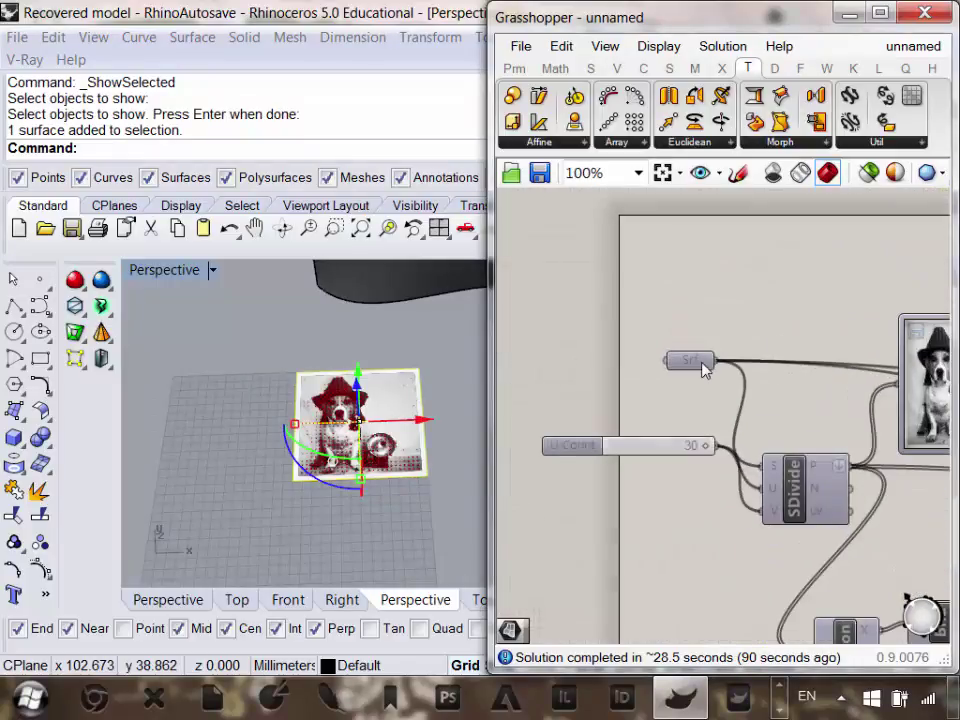
left_click(690, 360)
right_click(690, 362)
left_click(750, 274)
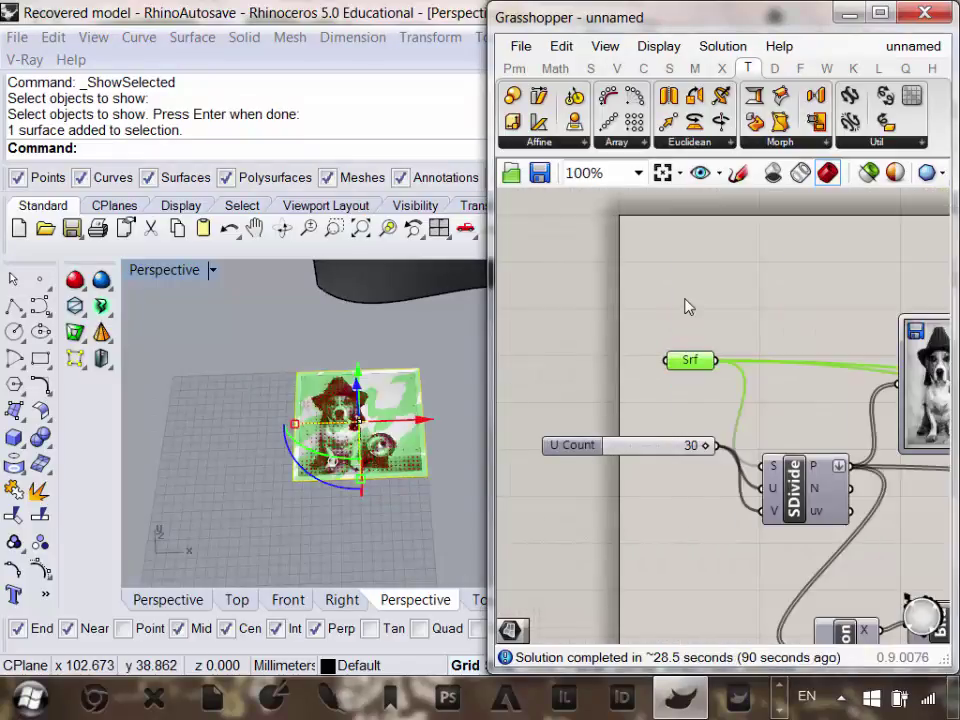
Connect the Srf parameter to the source input of the new Map to Surface component.
scroll(679, 352, "down", 3)
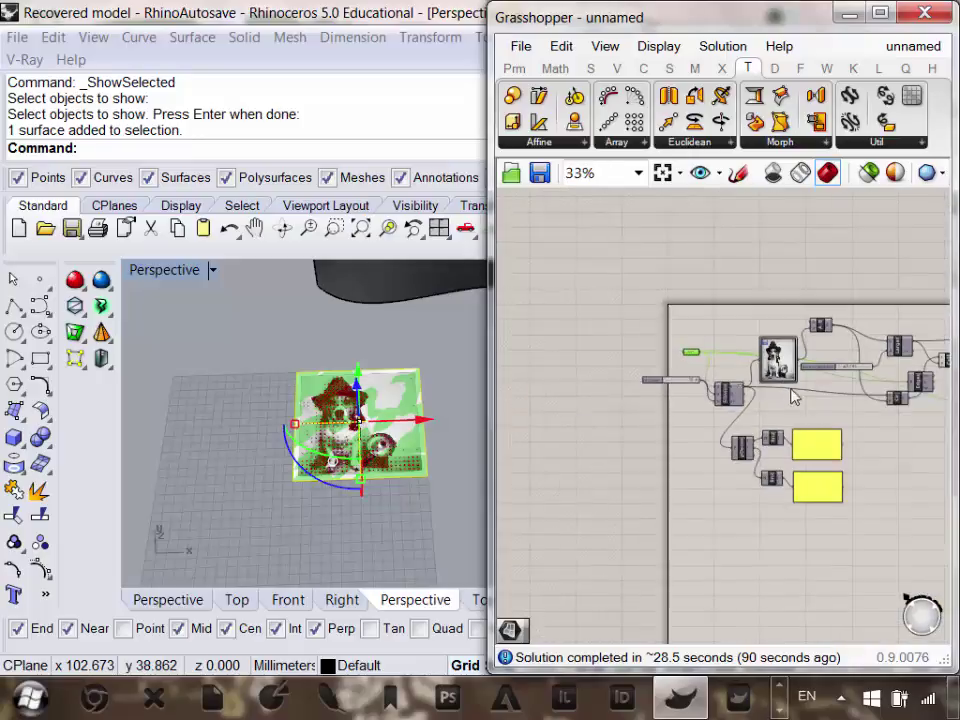
right_click_drag(793, 392, 660, 375)
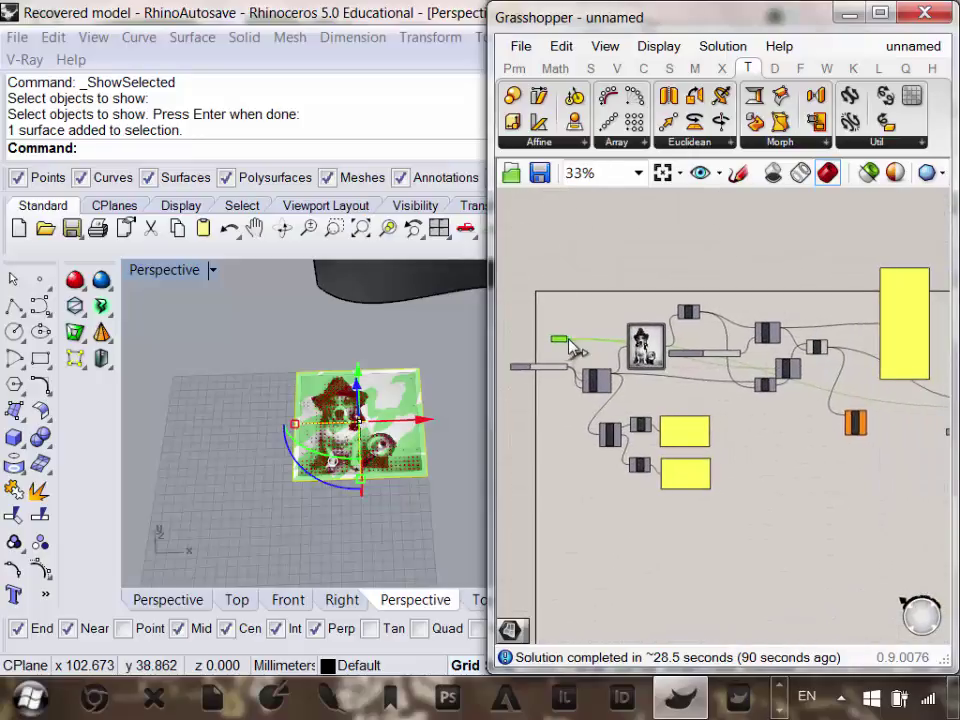
scroll(926, 399, "up", 5)
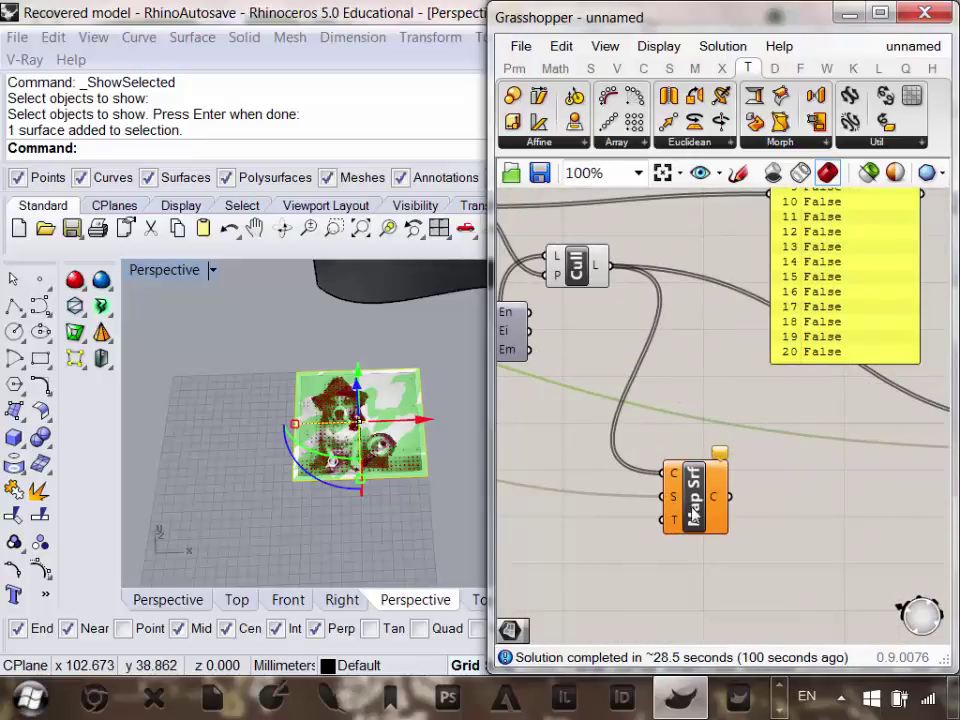
Turn off the Srf parameter's preview and hide the dog photo surface again.
left_click(693, 500)
scroll(700, 520, "down", 3)
right_click_drag(686, 542, 567, 445)
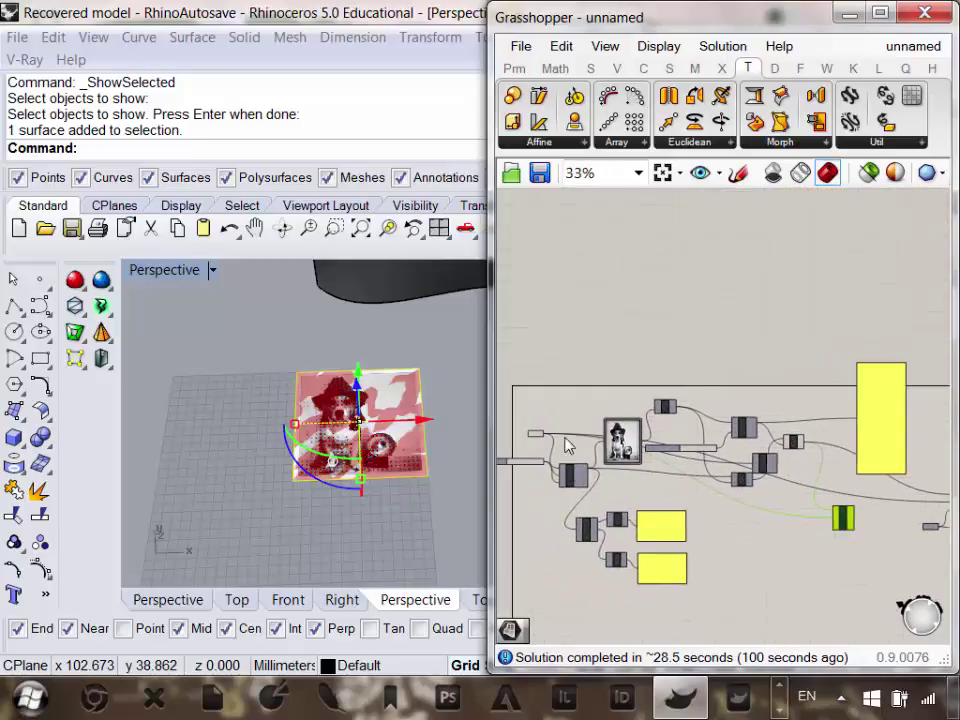
scroll(567, 445, "up", 3)
left_click(508, 444)
right_click(508, 444)
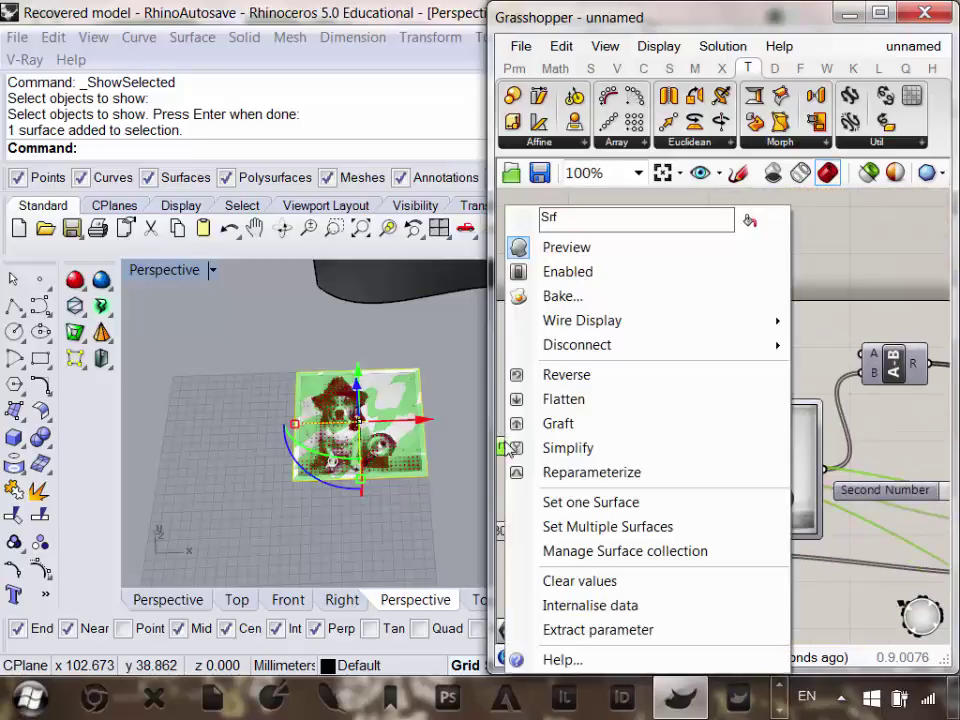
left_click(566, 252)
left_click(404, 420)
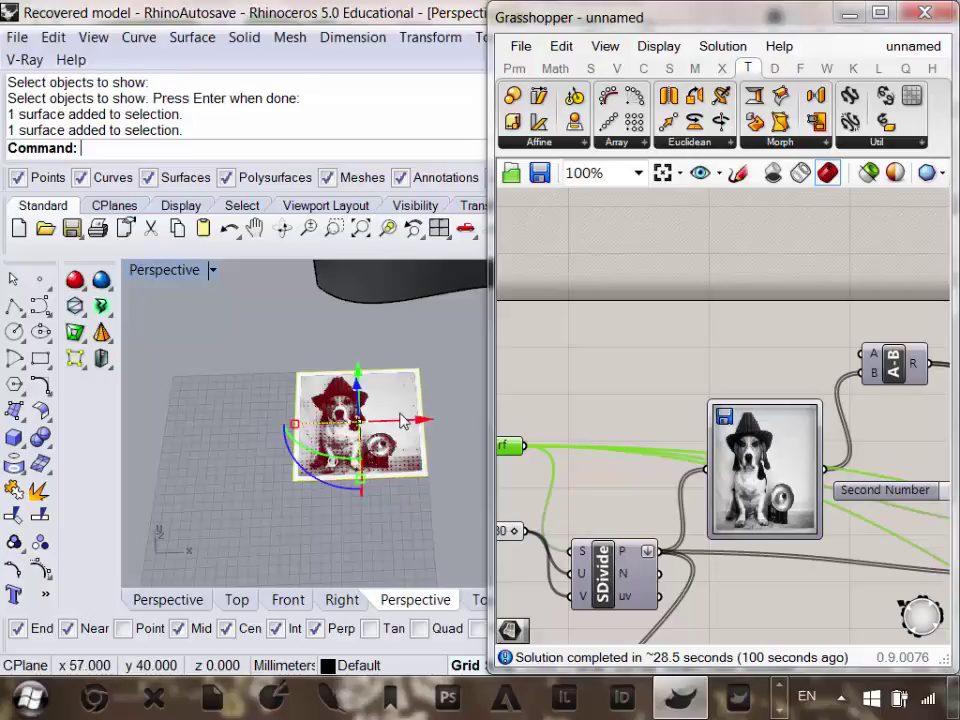
key("ctrl+h")
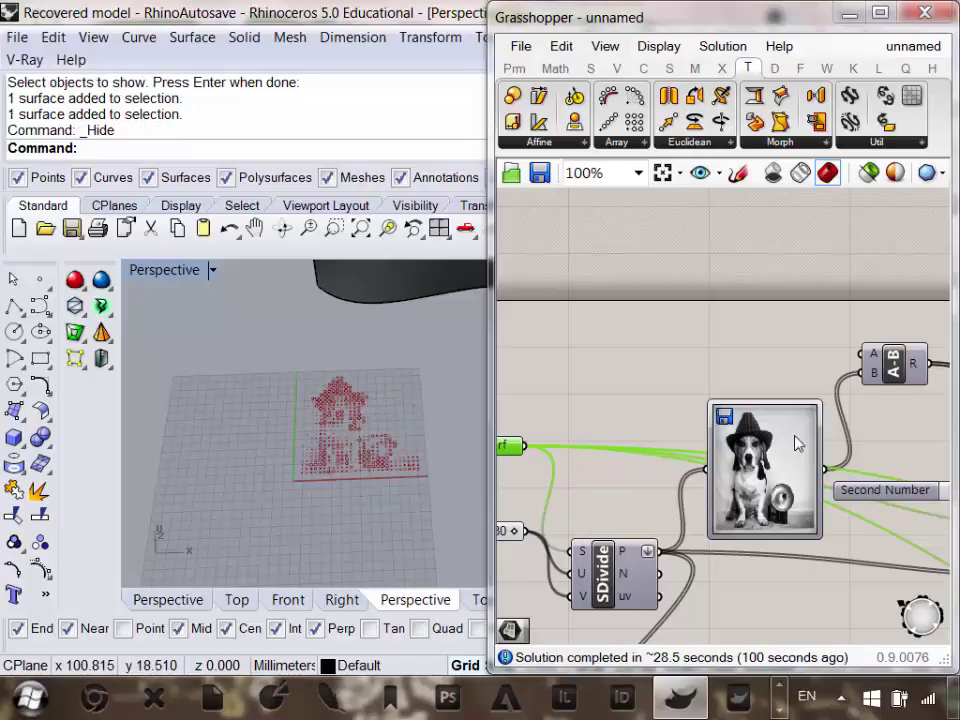
Delete the old curved surface standing behind the circle pattern in the Rhino model.
scroll(727, 469, "down", 5)
scroll(727, 469, "up", 6)
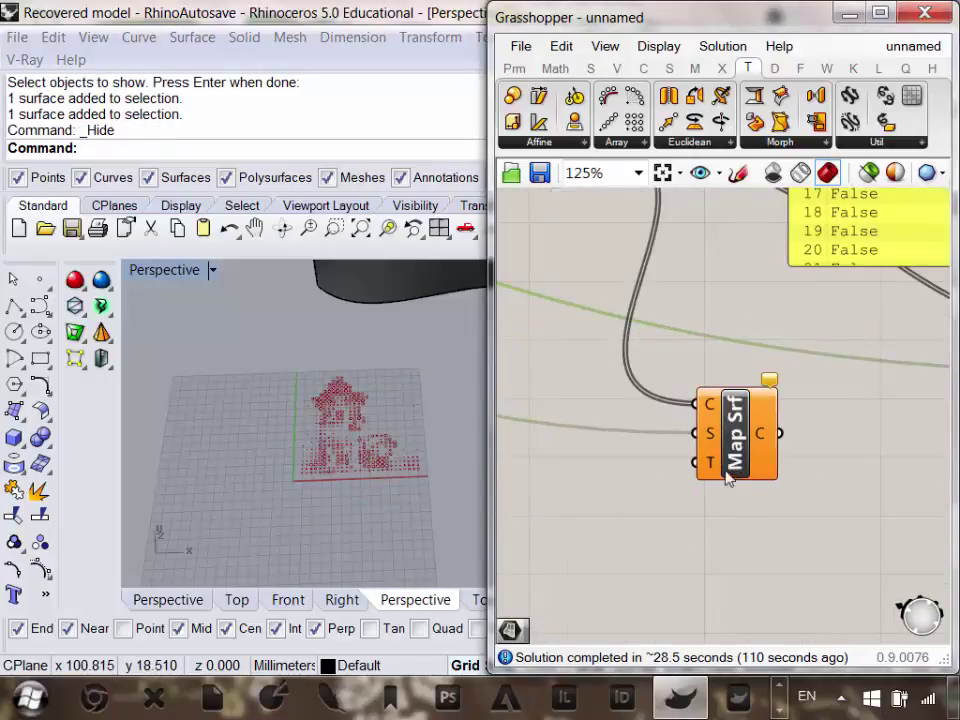
scroll(727, 478, "down", 4)
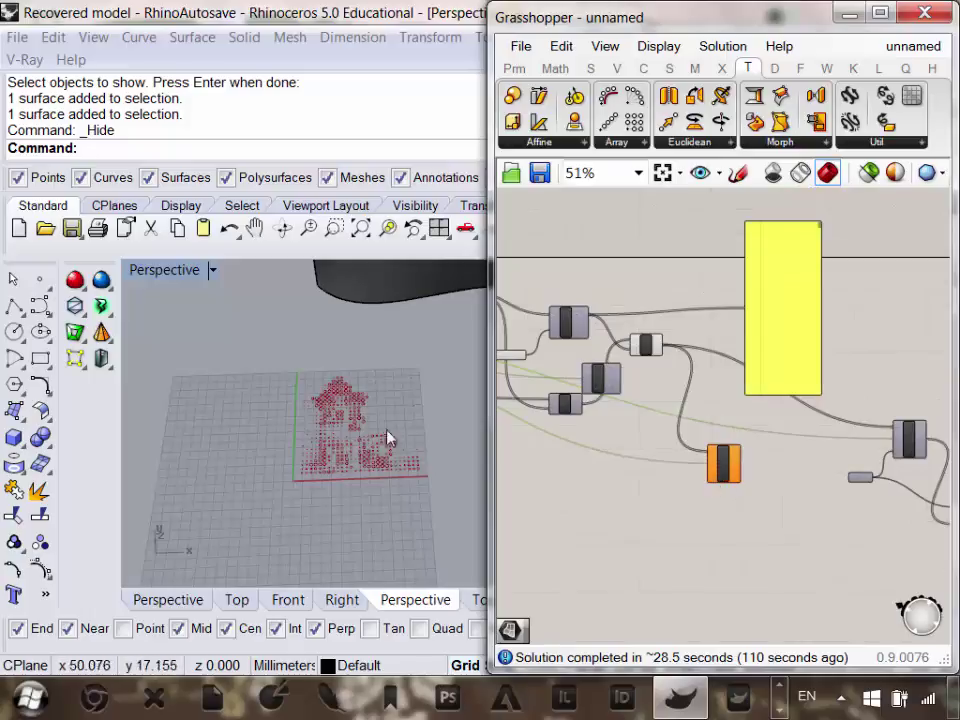
scroll(398, 435, "down", 3)
scroll(400, 390, "up", 5)
scroll(370, 330, "down", 4)
scroll(355, 342, "up", 2)
left_click(355, 350)
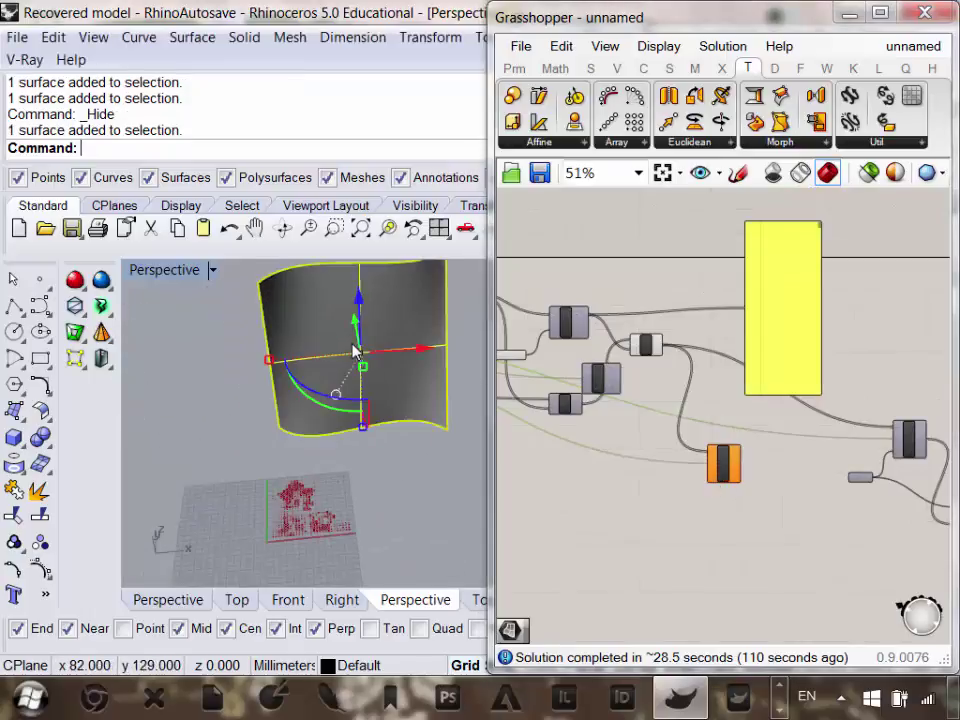
key("Delete")
Draw a wavy degree-3 control-point curve freehand on the ground plane behind the circle pattern.
left_click(41, 310)
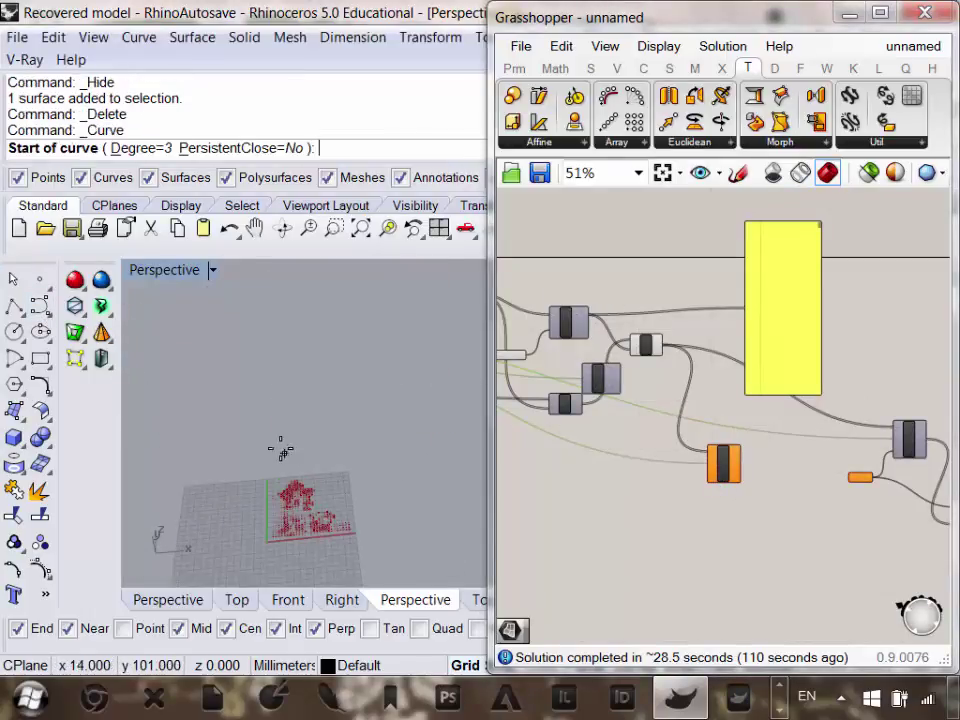
left_click(280, 449)
left_click(318, 375)
left_click(329, 463)
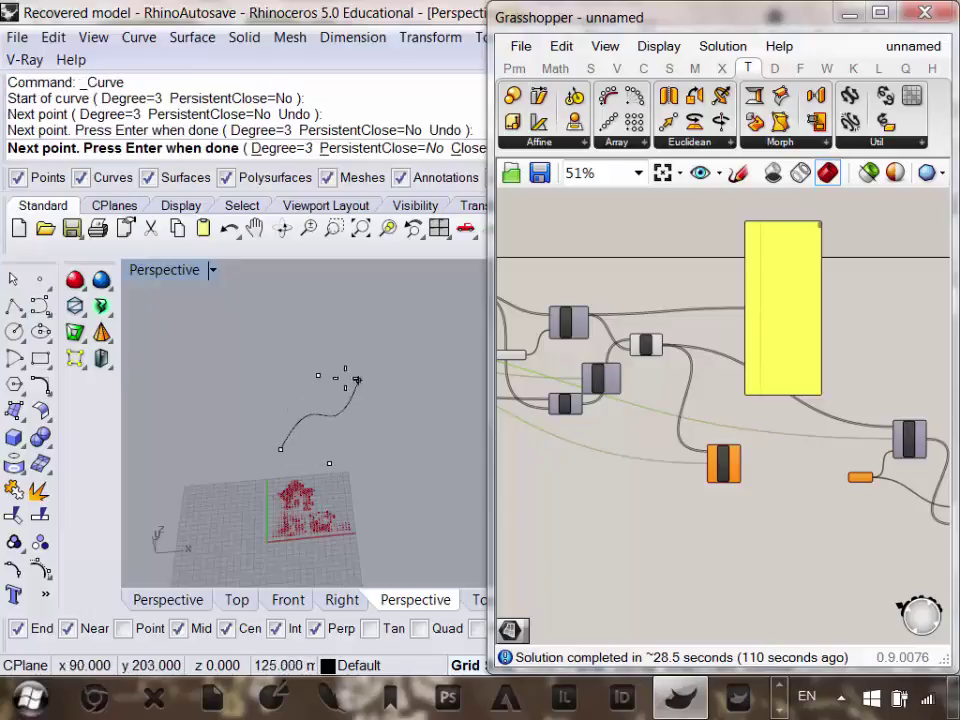
left_click(355, 483)
left_click(349, 395)
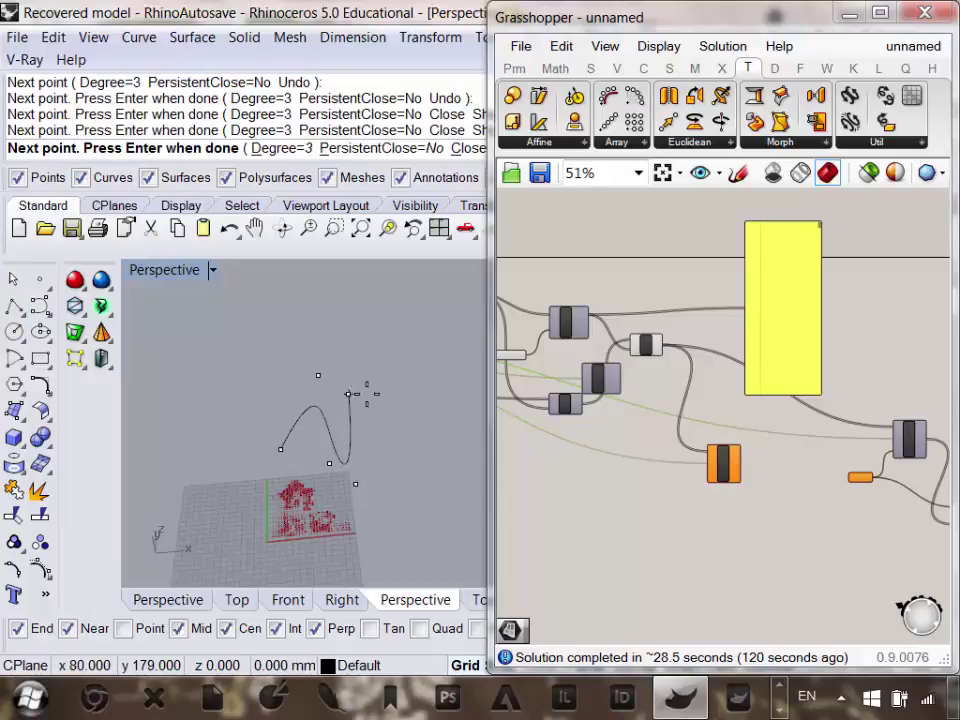
left_click(402, 392)
left_click(397, 381)
key("Return")
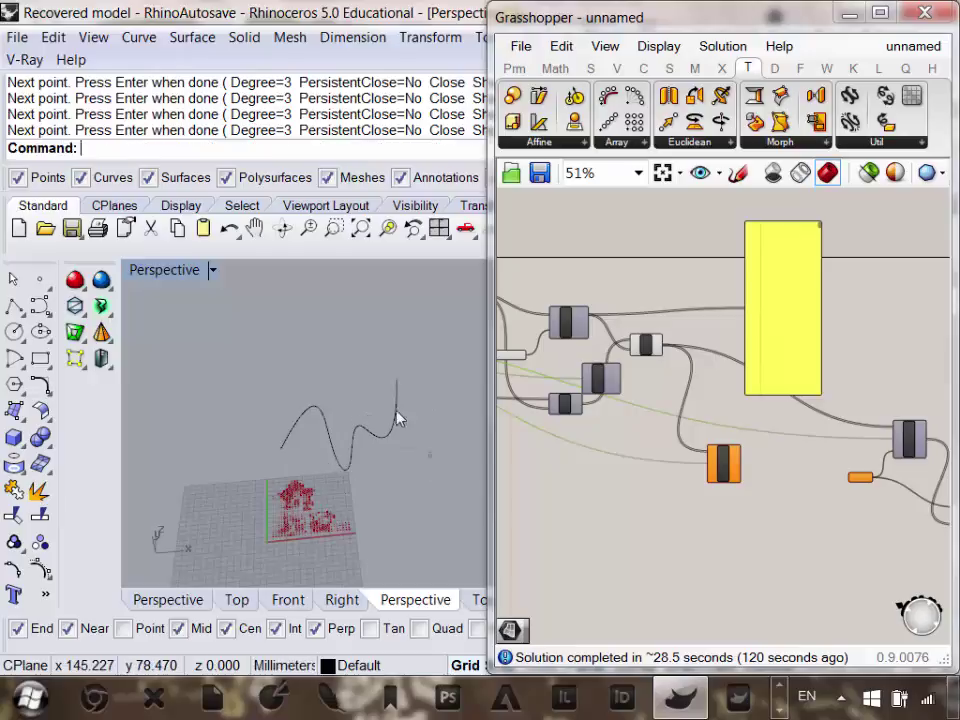
Draw a second, gentler wavy degree-3 curve through five control points, crossing the first curve.
left_click(396, 413)
right_click_drag(334, 358, 358, 399)
right_click_drag(293, 410, 291, 437)
key("Return")
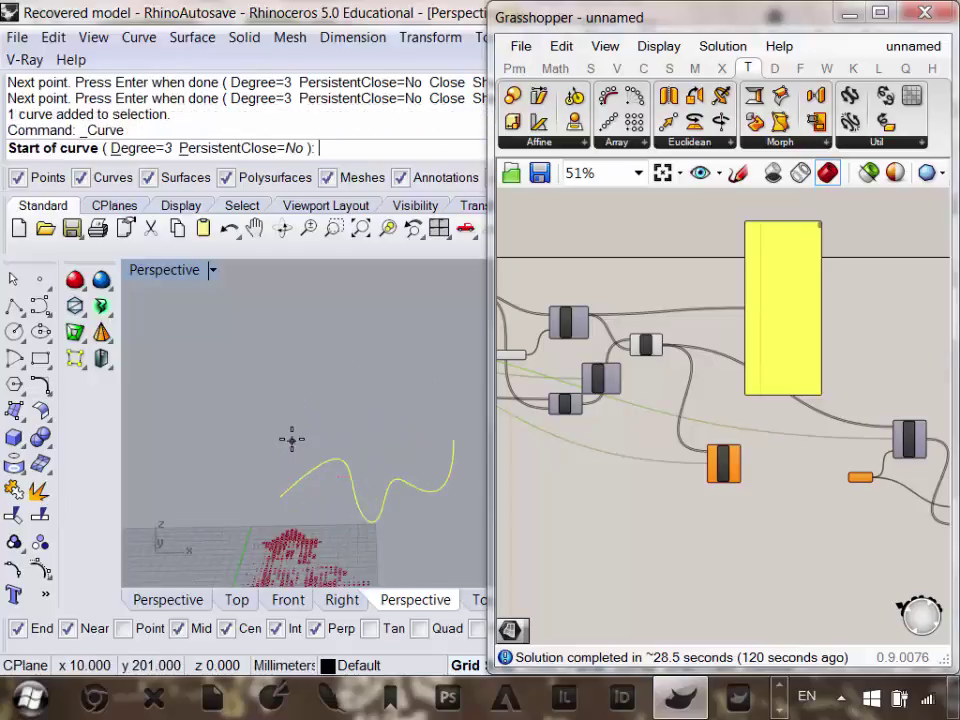
left_click(287, 437)
left_click(316, 503)
left_click(388, 437)
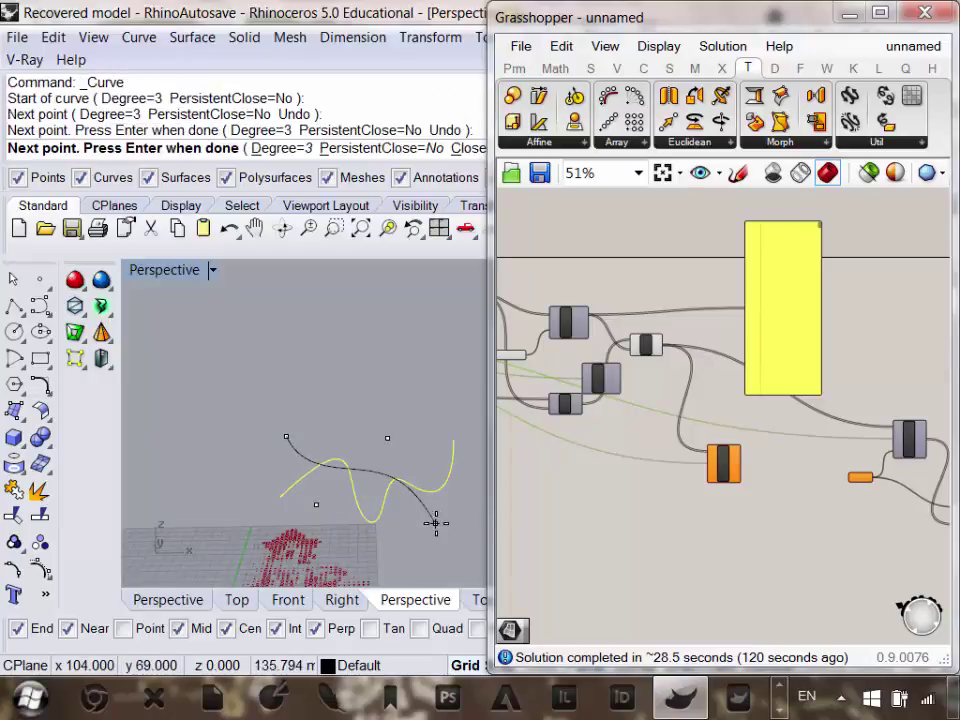
left_click(435, 521)
left_click(473, 457)
key("Return")
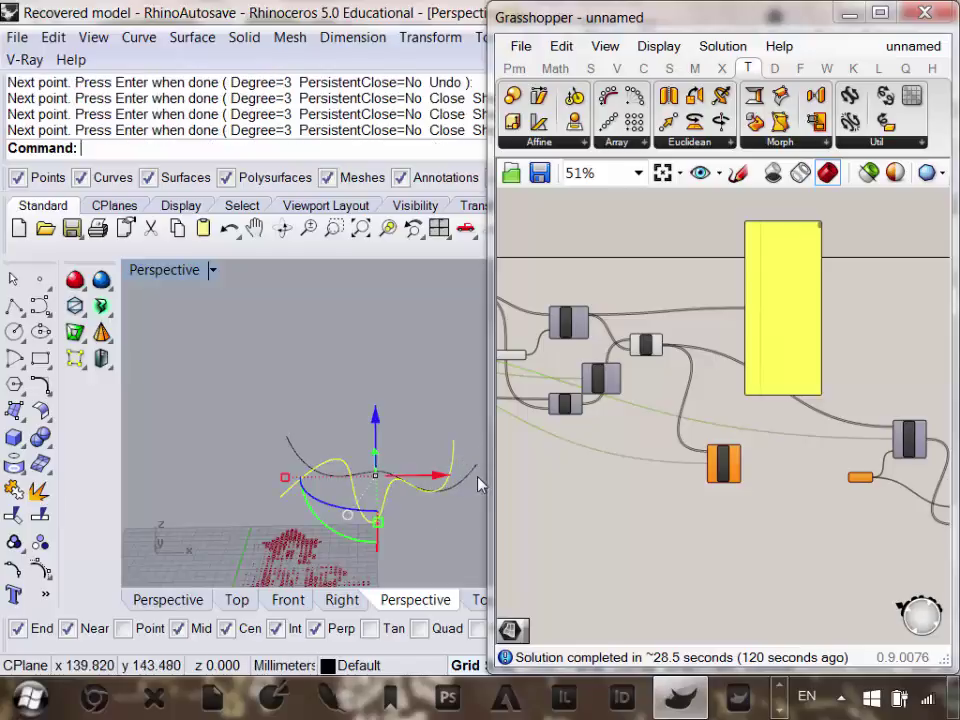
Raise the second curve vertically well above the first one and deselect it.
left_click_drag(376, 397, 360, 296)
right_click_drag(324, 440, 330, 457)
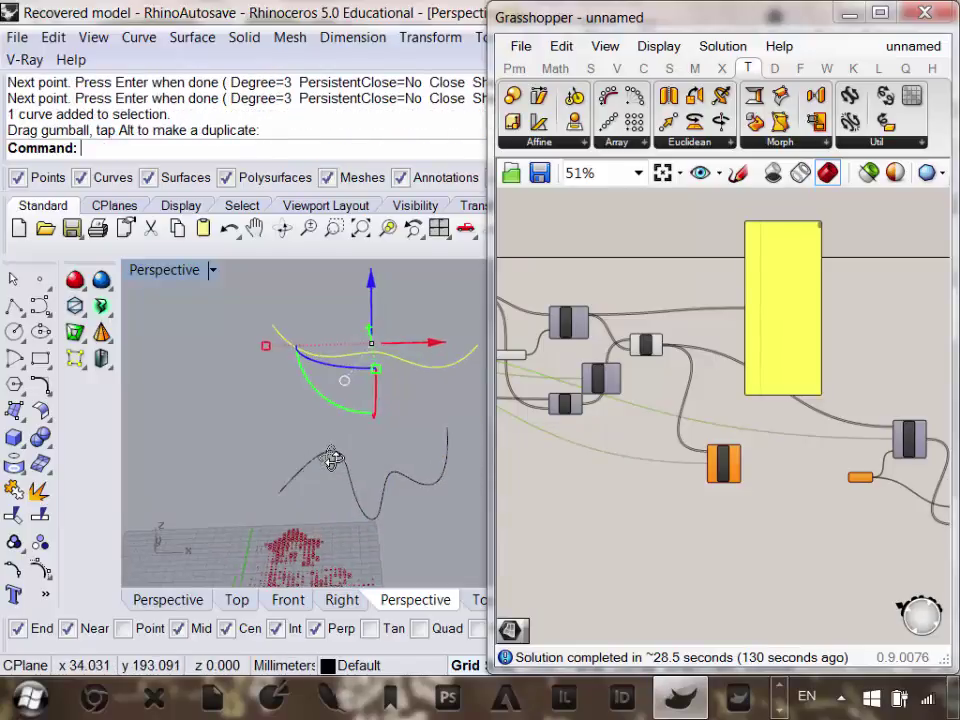
scroll(335, 460, "down", 4)
right_click_drag(372, 420, 403, 500)
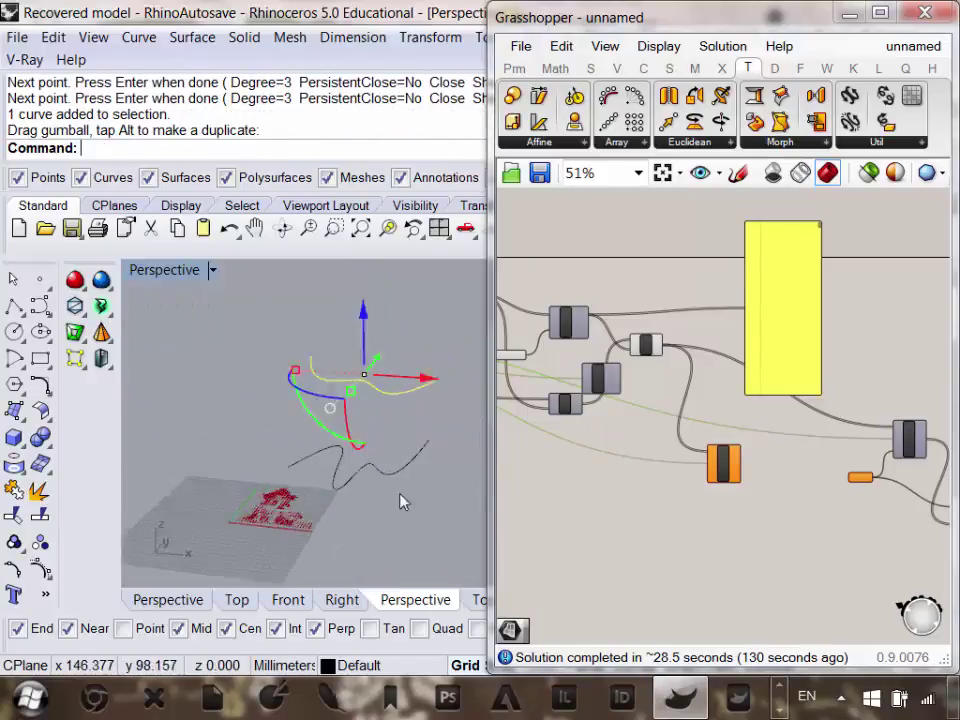
left_click(400, 523)
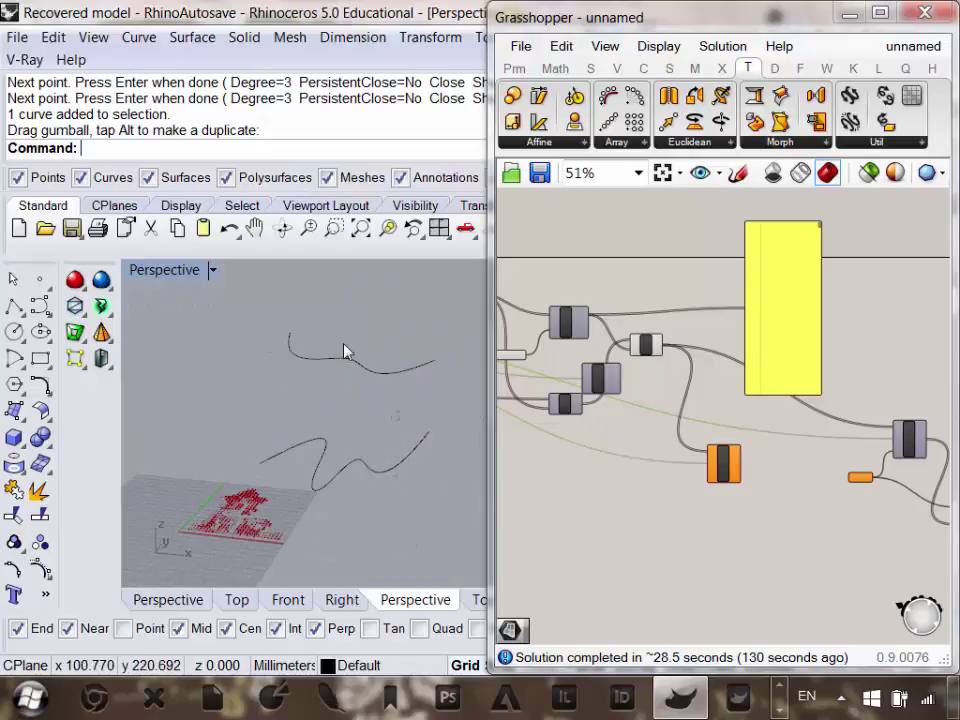
Move the upper curve further up along Z, away from the lower curve.
left_click(345, 350)
left_click_drag(339, 302, 340, 272)
left_click(413, 504)
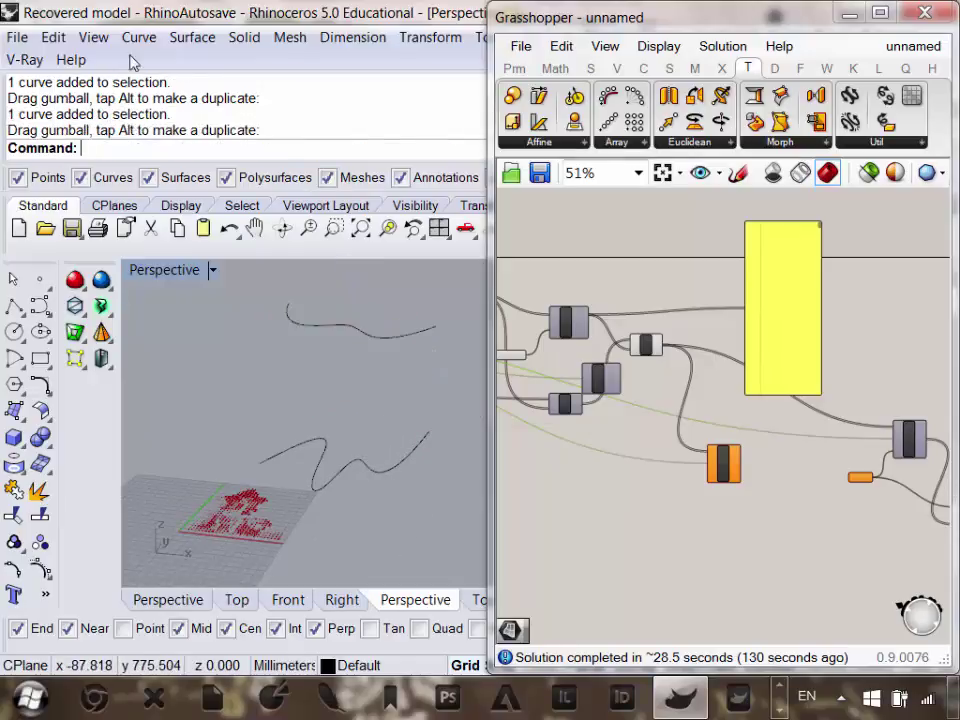
Loft a surface between the lower and upper curves using the Normal style without simplification.
left_click(192, 37)
left_click(240, 84)
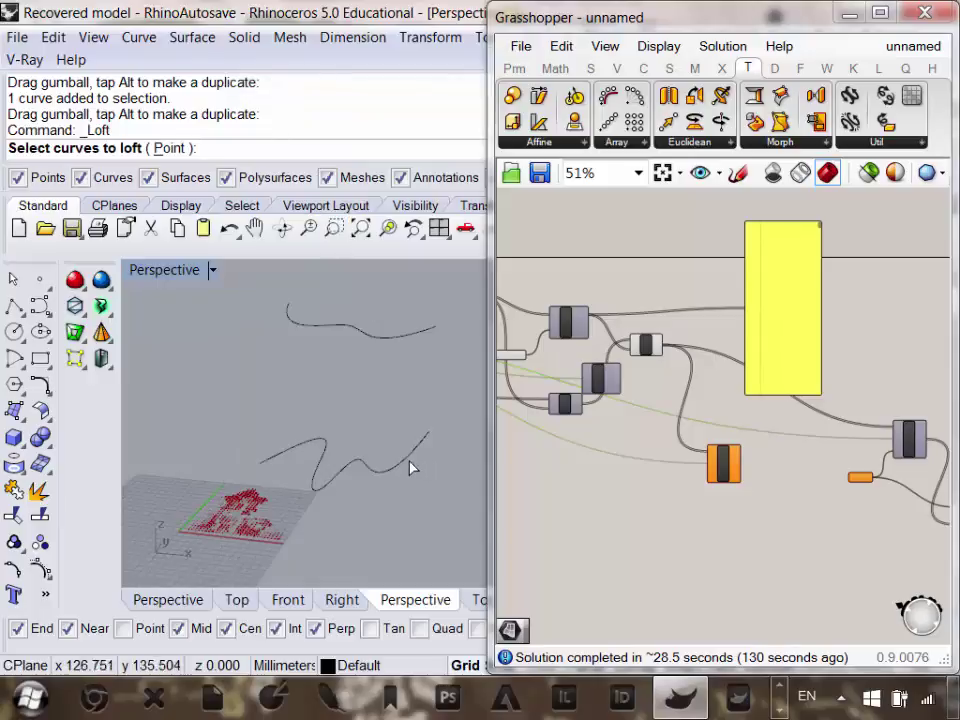
left_click(410, 465)
left_click(393, 336)
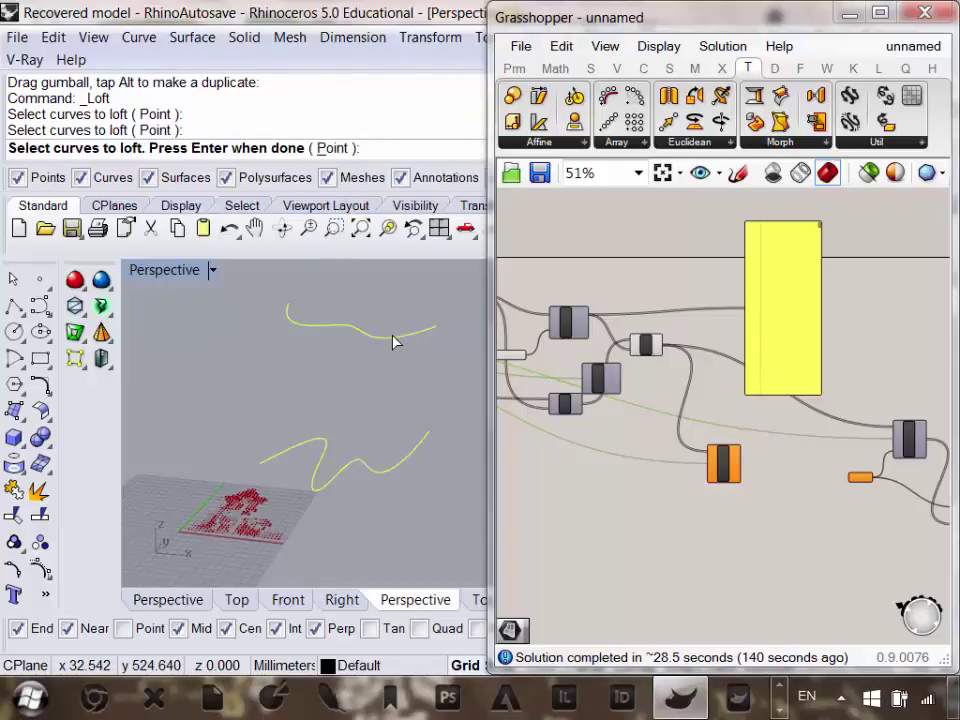
key("Return")
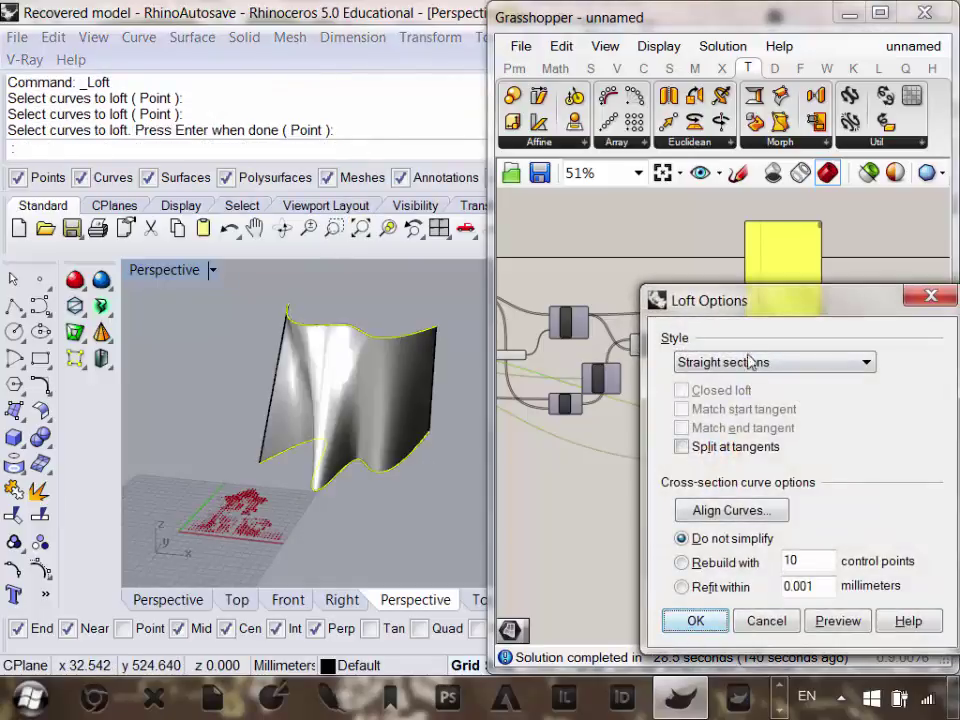
left_click(755, 364)
left_click(730, 377)
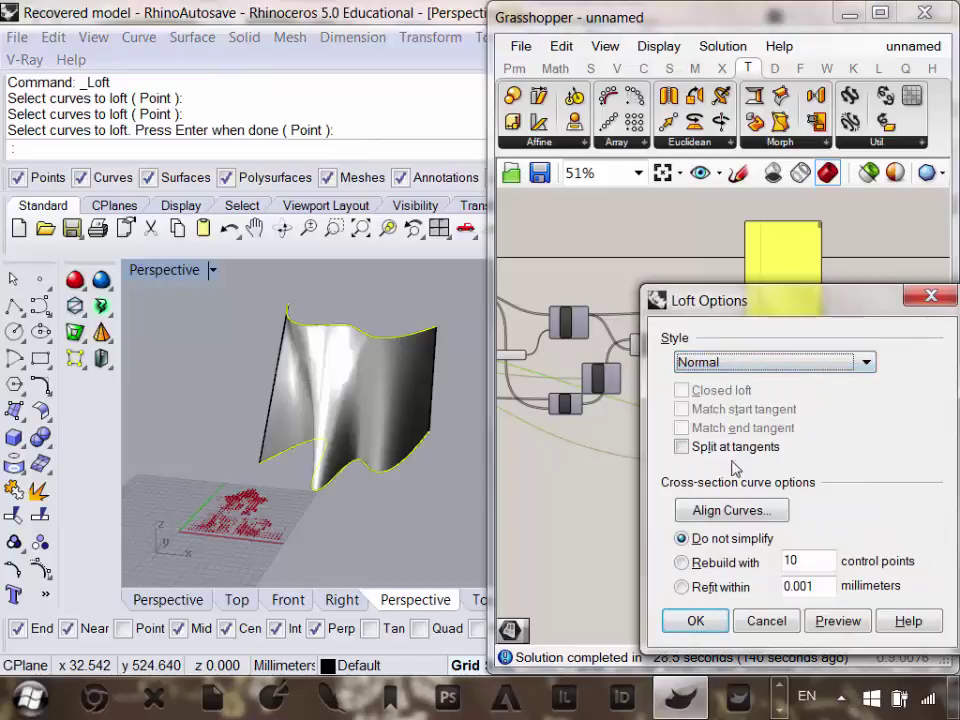
left_click(836, 621)
left_click(716, 624)
Add a Surface parameter below the Map Srf component in Grasshopper and reference the lofted surface in it.
right_click_drag(340, 430, 306, 525)
scroll(334, 456, "up", 5)
left_click(298, 478)
scroll(298, 478, "down", 8)
scroll(306, 525, "up", 4)
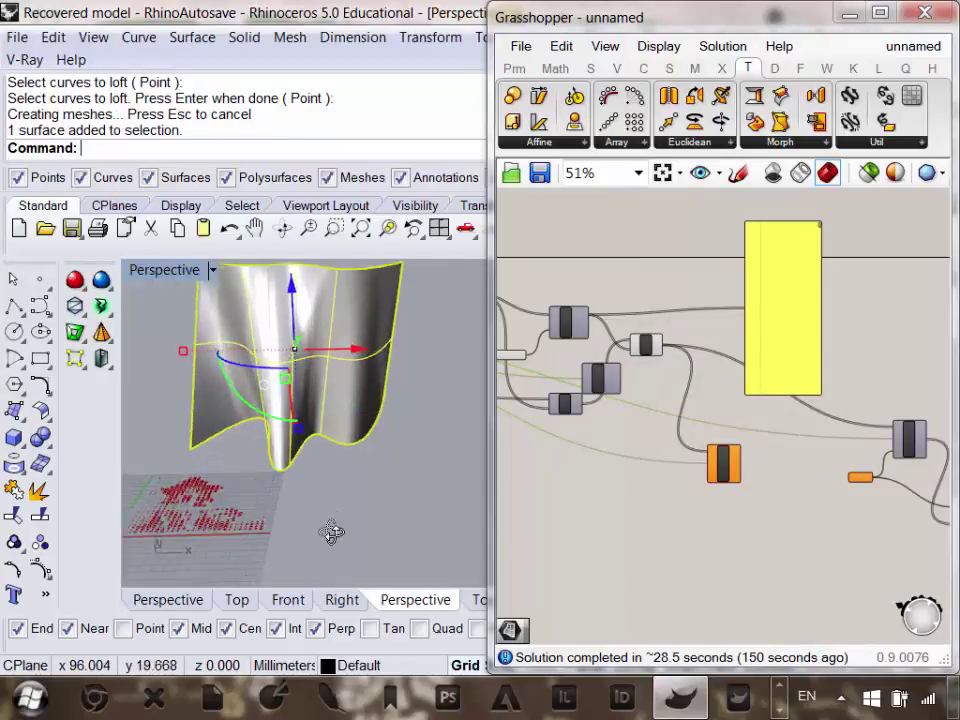
right_click_drag(667, 588, 735, 580)
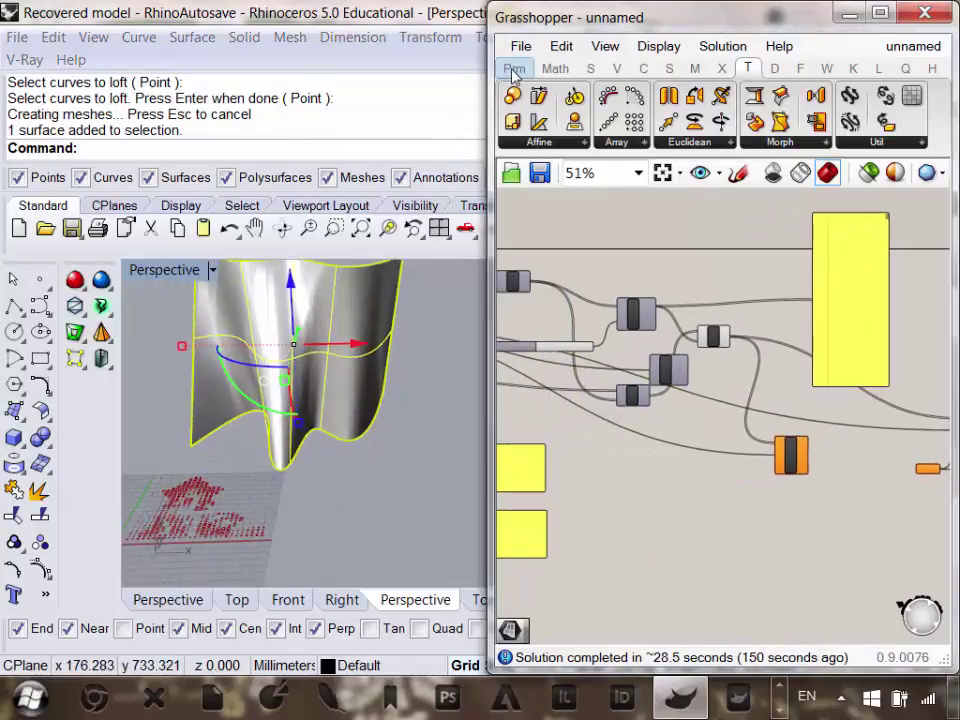
left_click(513, 68)
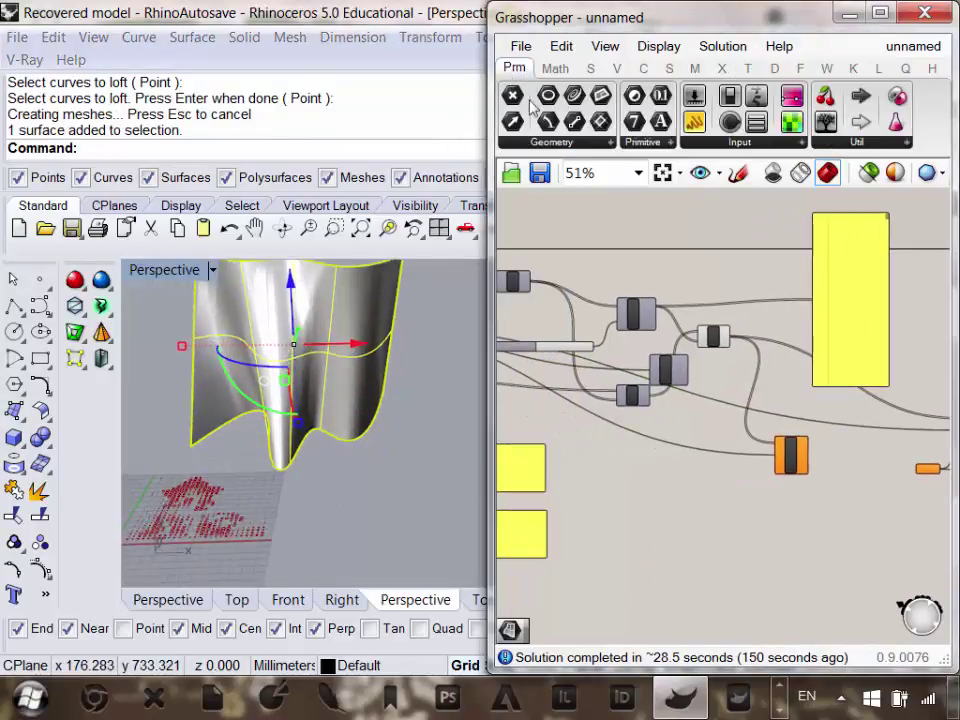
left_click(607, 146)
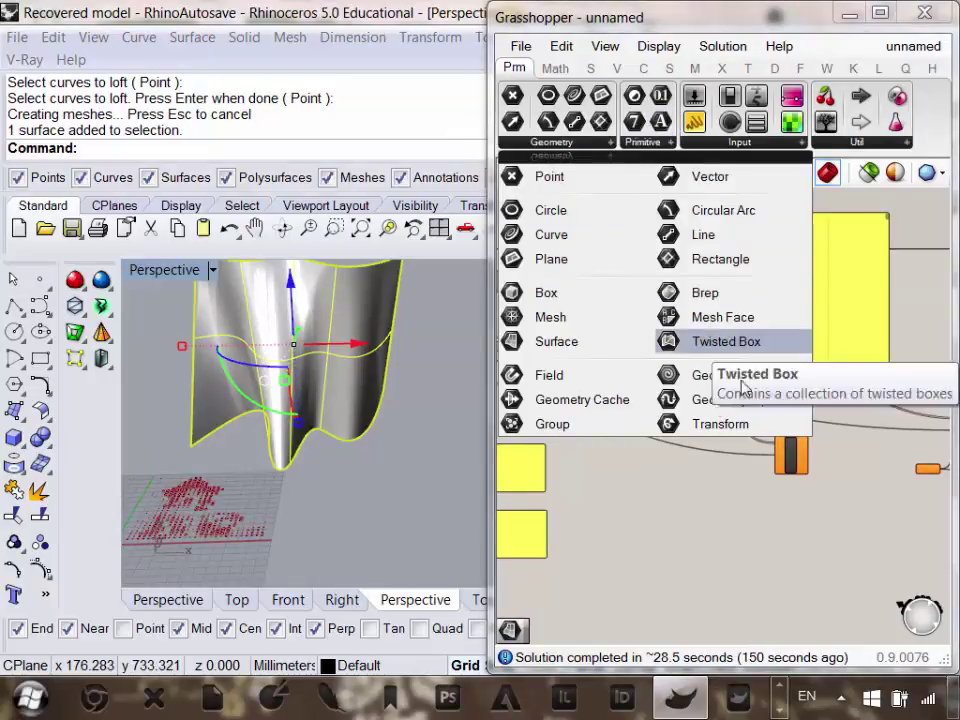
left_click_drag(567, 352, 745, 540)
scroll(748, 540, "up", 4)
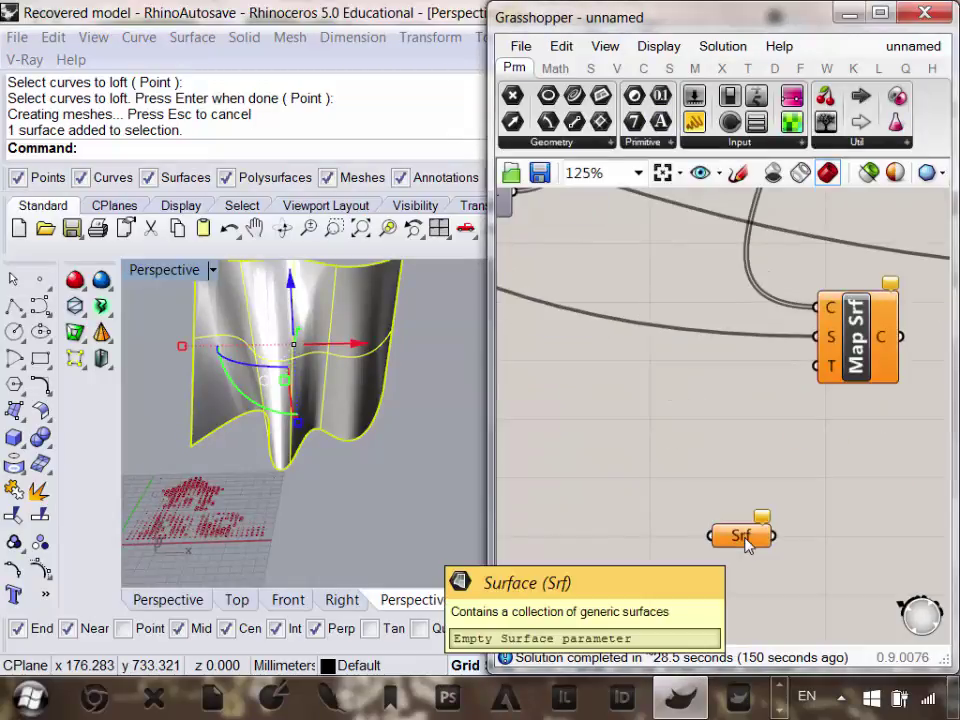
right_click(745, 540)
left_click(754, 502)
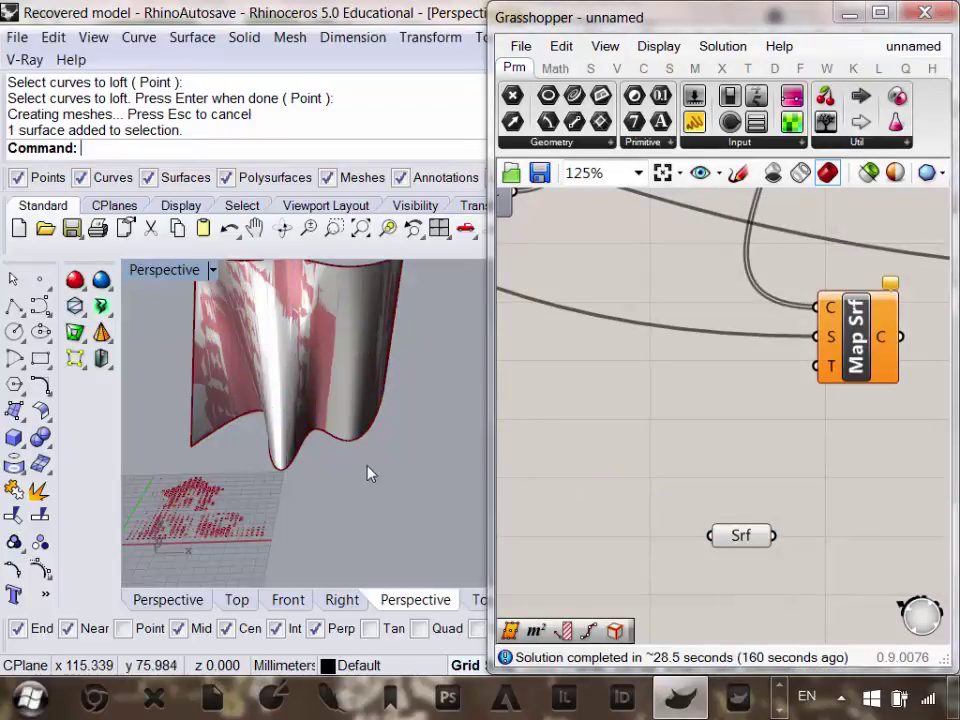
Set the Second Number slider feeding the Larger component to 0.454.
right_click_drag(687, 459, 735, 474)
scroll(649, 446, "down", 6)
scroll(740, 390, "up", 8)
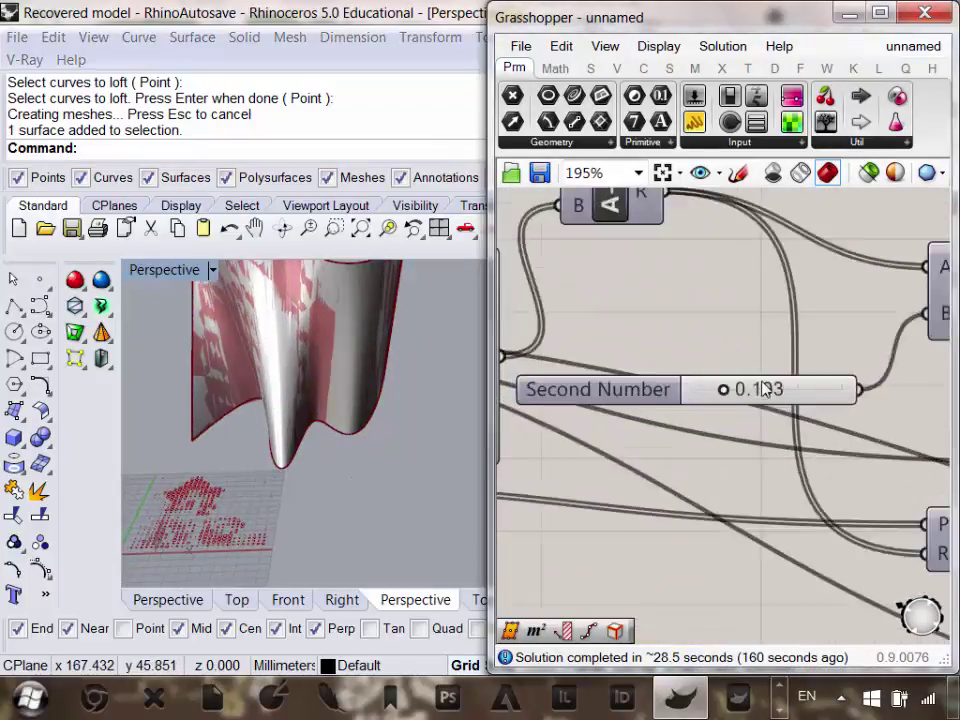
left_click_drag(714, 394, 763, 394)
right_click_drag(264, 497, 253, 574)
scroll(683, 456, "down", 4)
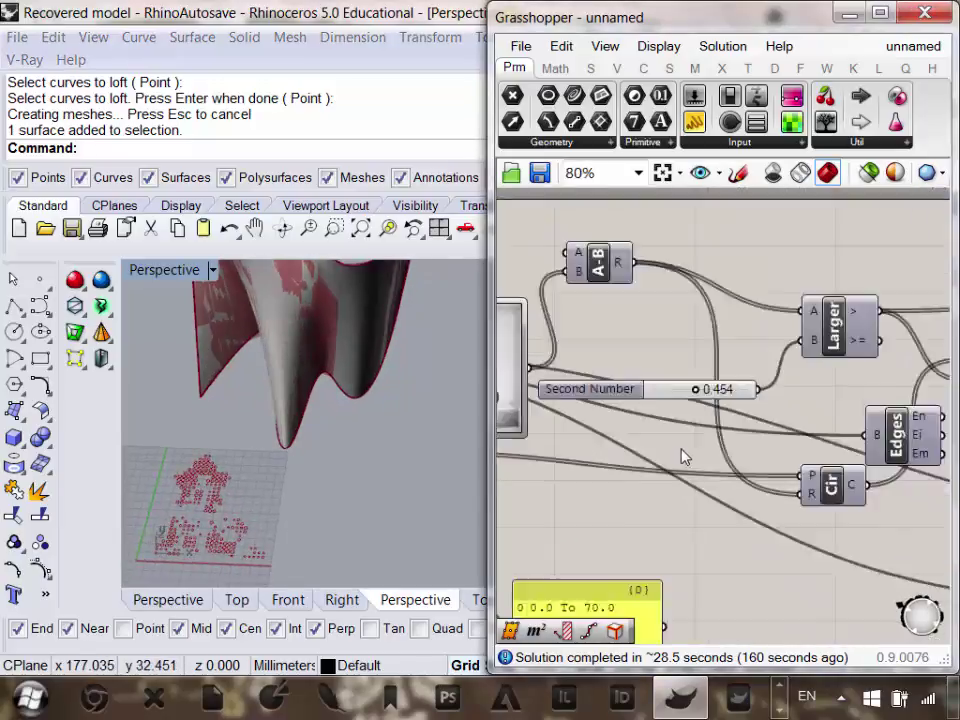
Reposition the Surface parameter below and before the Map Srf component.
scroll(683, 456, "down", 2)
scroll(589, 461, "up", 3)
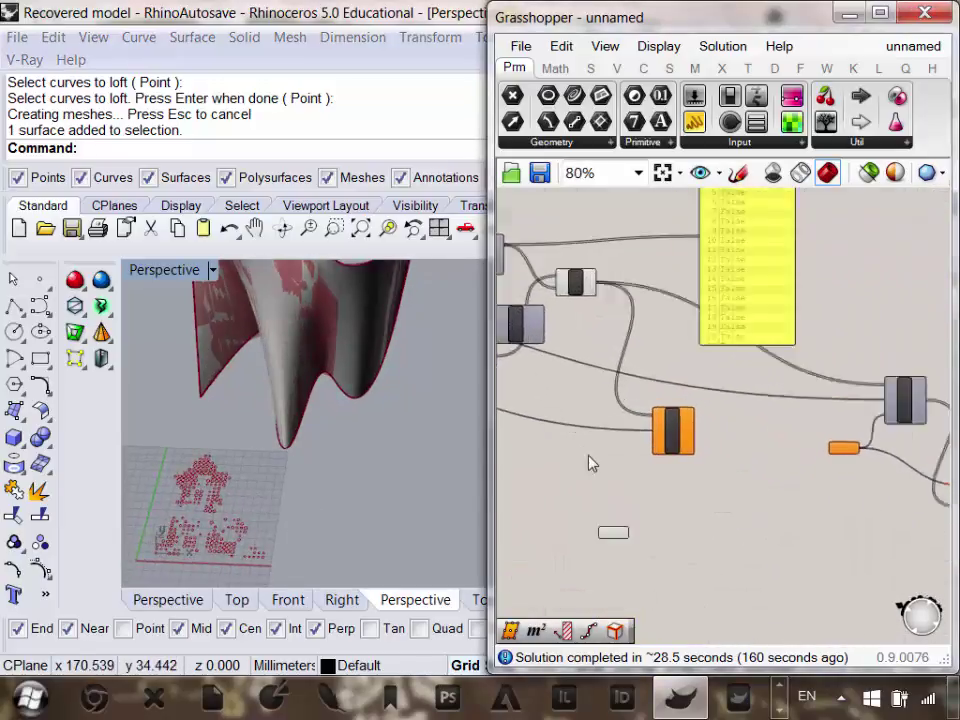
left_click_drag(626, 572, 612, 530)
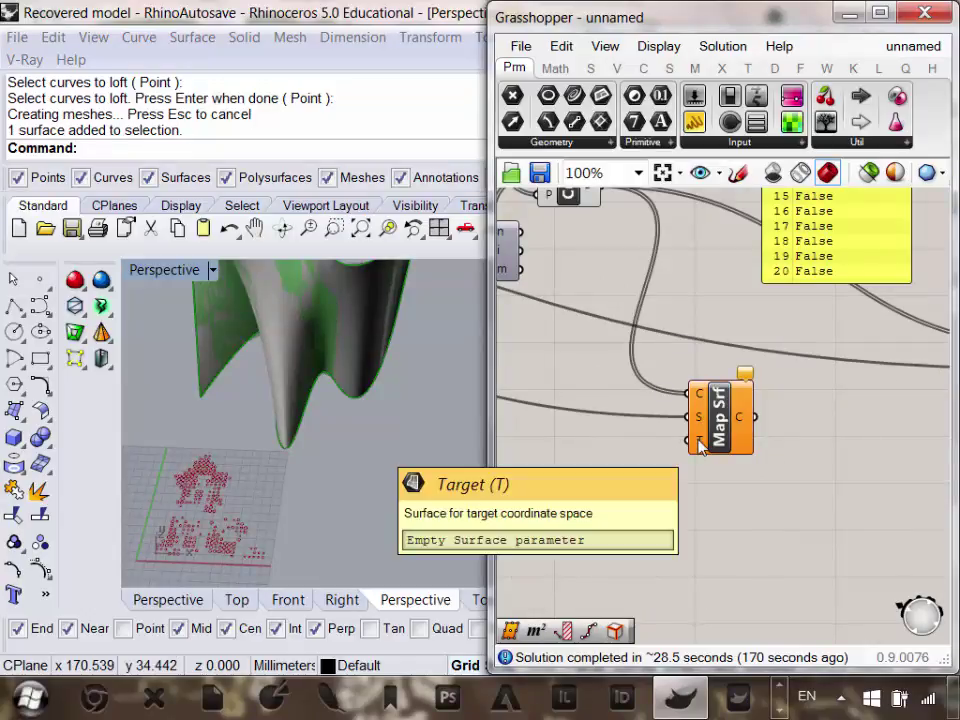
Hide the lofted surface in Rhino and connect the Surface parameter to the Target input of Map Srf.
left_click(310, 350)
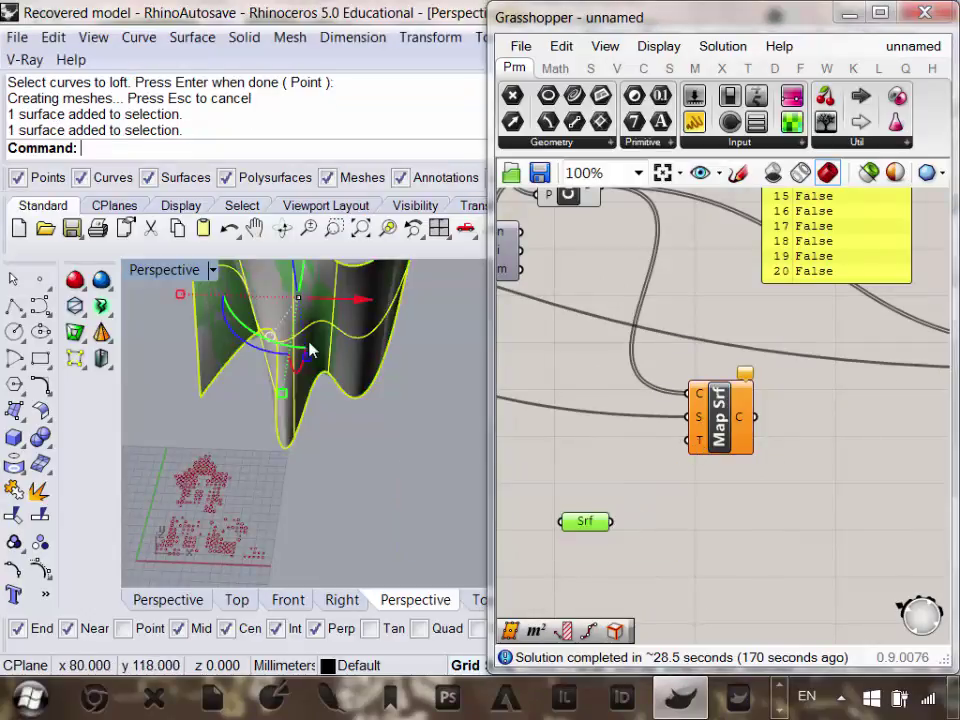
key("ctrl+h")
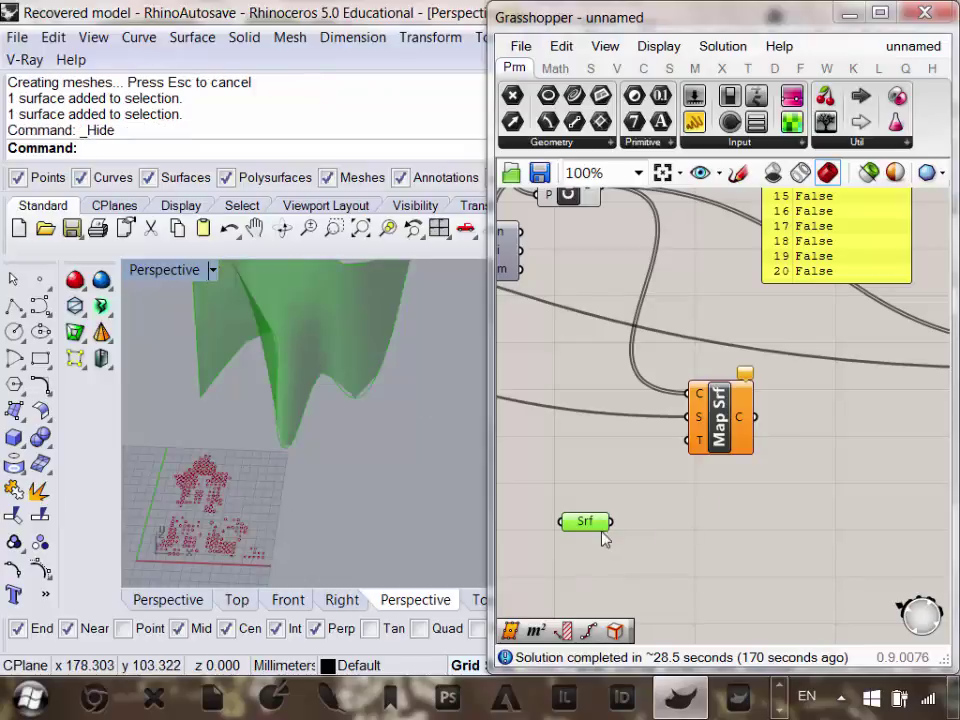
left_click_drag(610, 521, 638, 472)
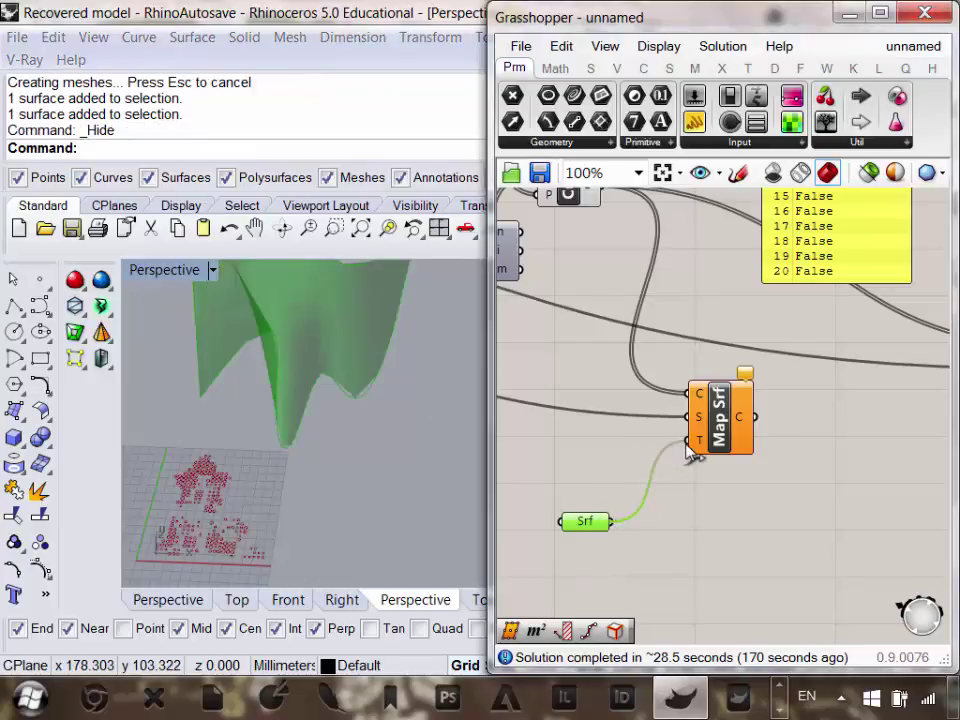
left_click_drag(693, 452, 693, 452)
Examine the circle pattern mapped onto the lofted surface from several angles and compare it with the flat pattern.
right_click_drag(347, 435, 650, 390)
right_click_drag(430, 440, 295, 538)
scroll(365, 466, "up", 5)
scroll(365, 466, "down", 5)
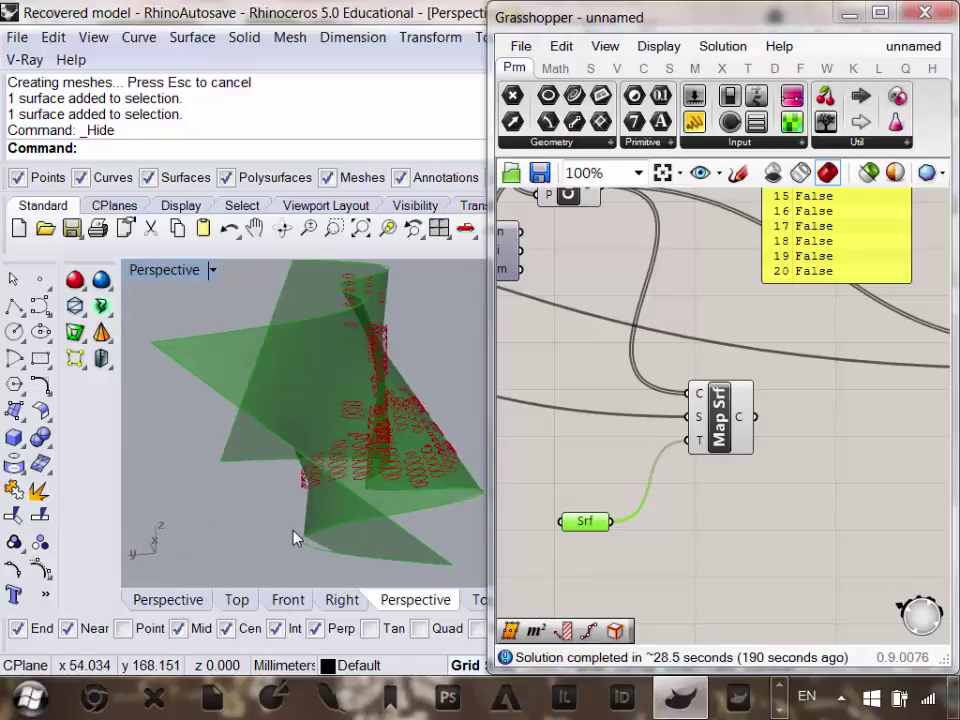
right_click_drag(391, 467, 660, 441)
right_click_drag(248, 425, 242, 469)
scroll(242, 469, "down", 5)
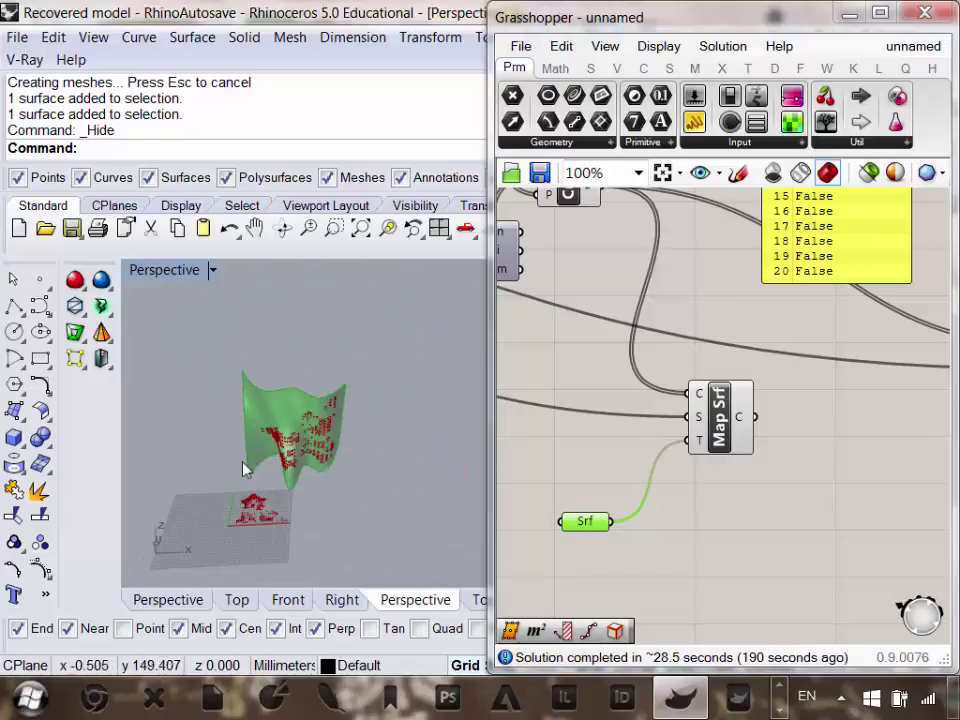
scroll(285, 521, "up", 5)
scroll(341, 372, "down", 3)
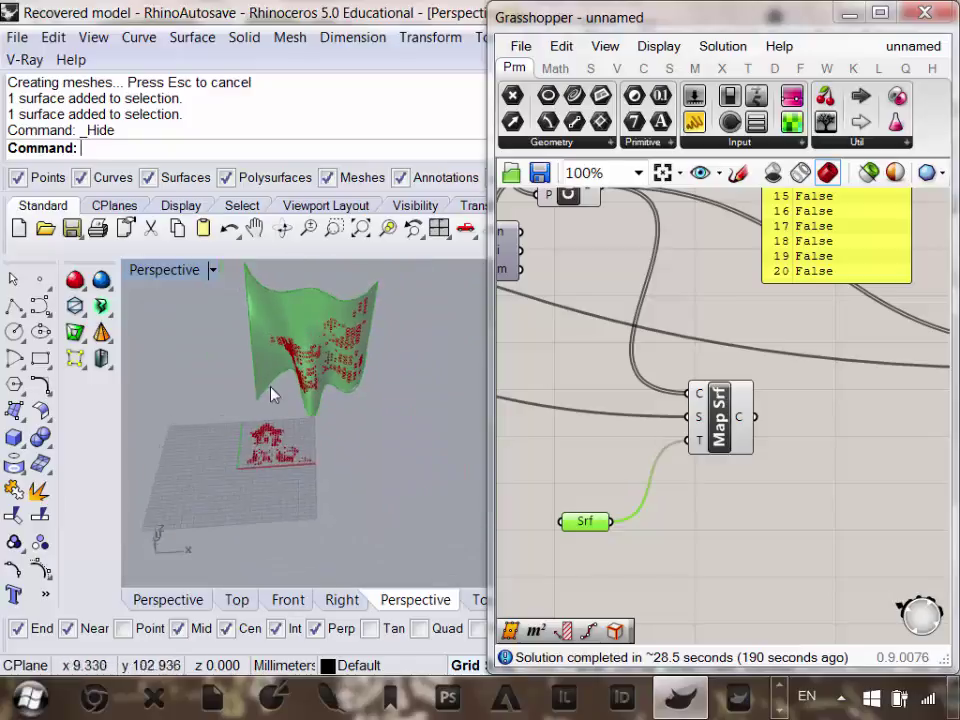
right_click_drag(218, 460, 338, 455)
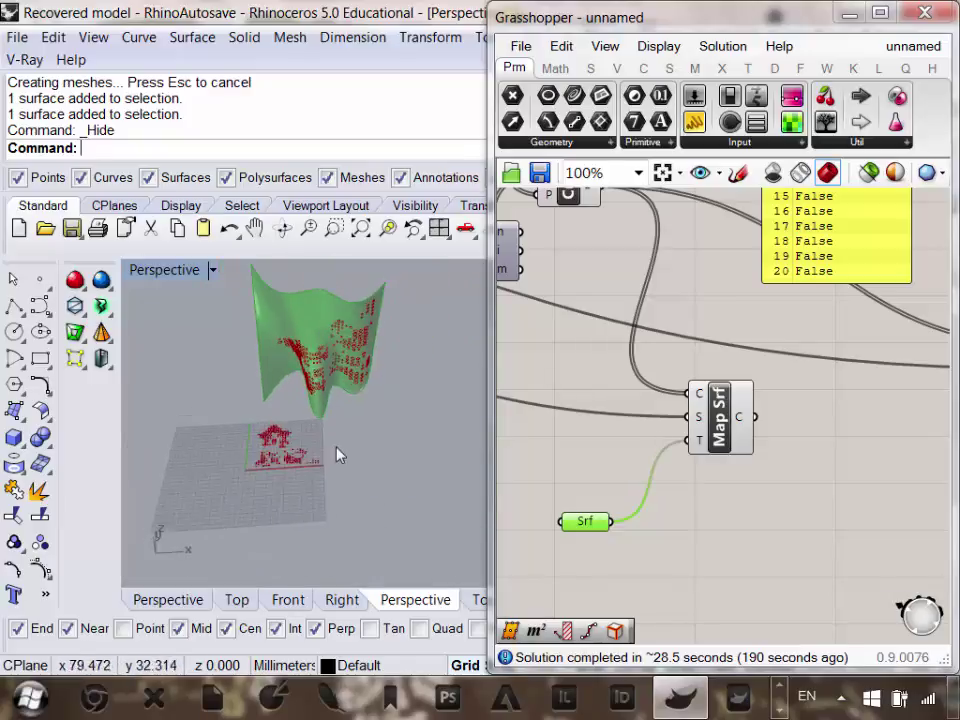
Show only the hidden picture surface that lies under the flat circle pattern.
key("ctrl+shift+h")
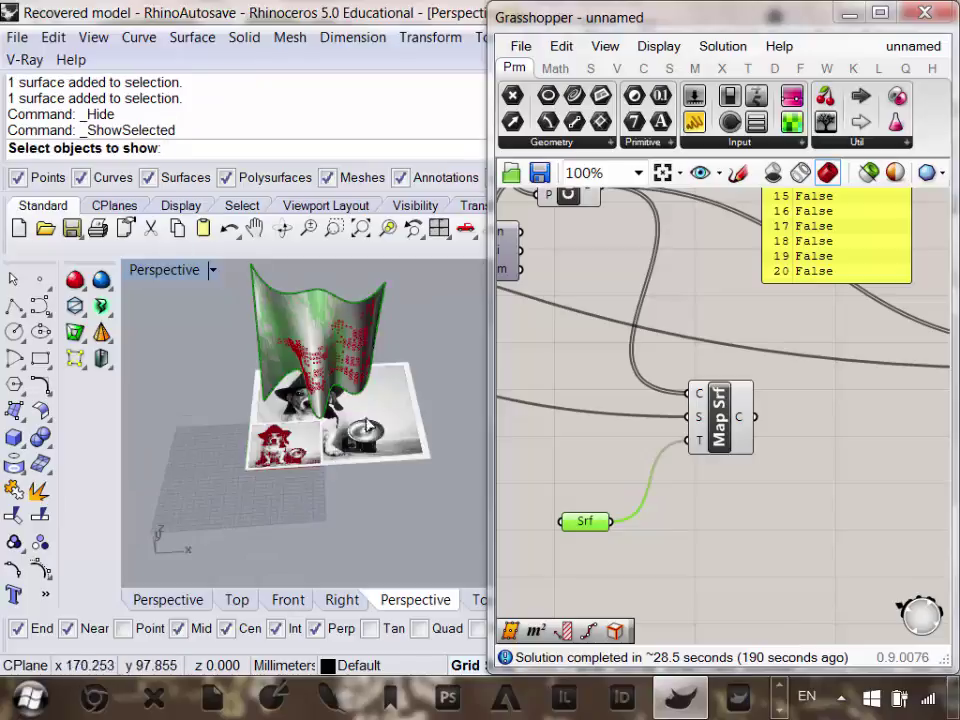
left_click(317, 452)
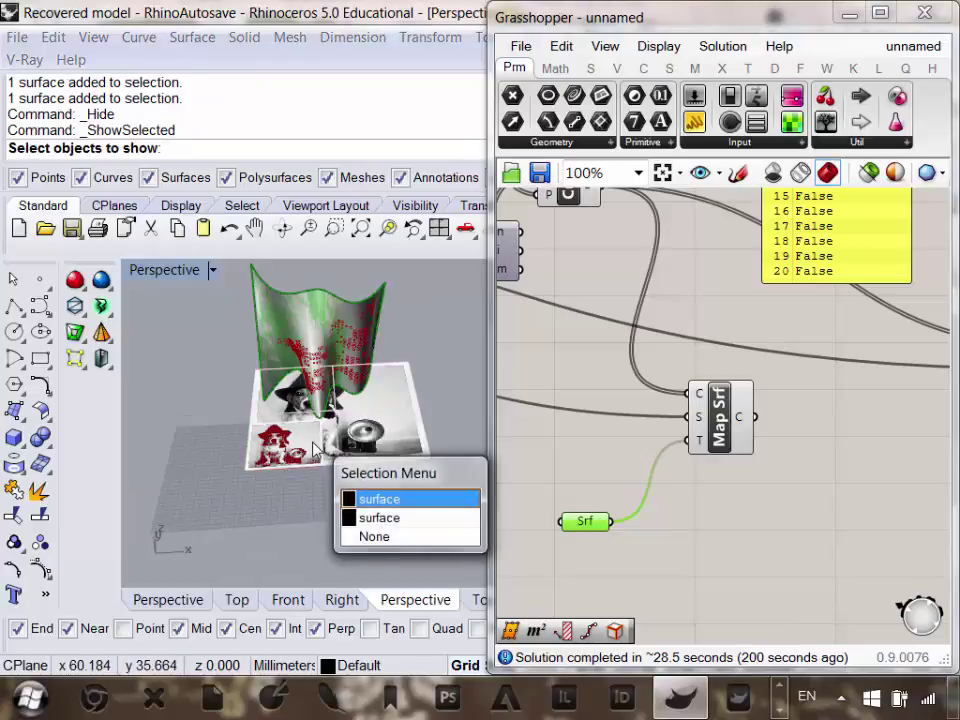
left_click(378, 518)
key("Return")
scroll(355, 415, "up", 3)
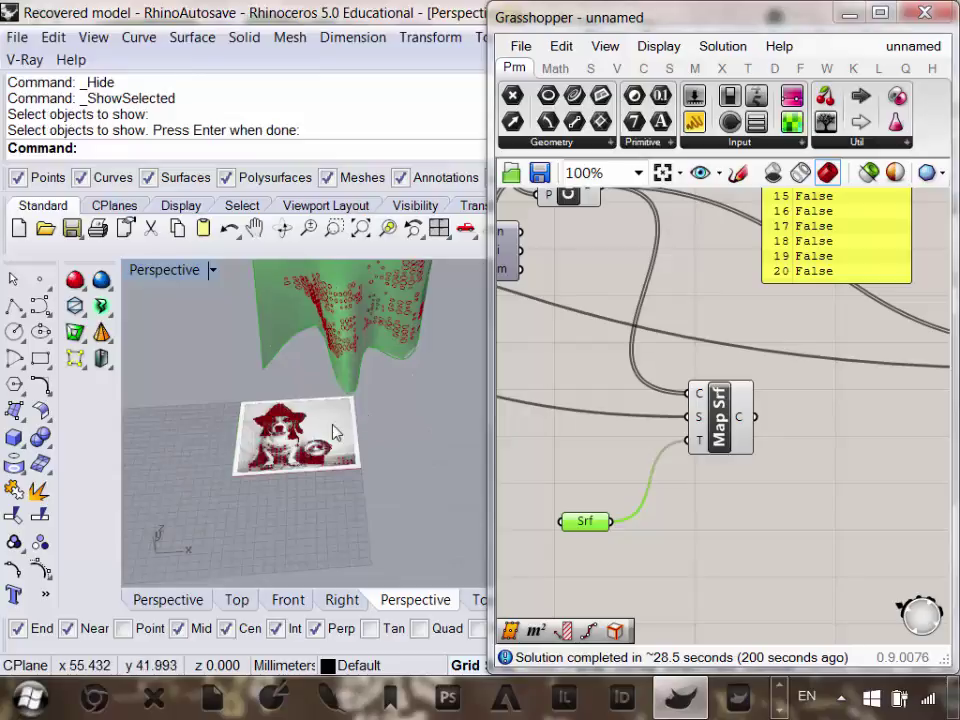
Rotate the picture surface about a quarter turn on the ground plane to reorient the mapped circle pattern.
left_click(334, 431)
right_click_drag(218, 474, 241, 444)
left_click_drag(185, 455, 146, 413)
right_click_drag(354, 439, 222, 440)
left_click_drag(220, 436, 360, 505)
Turn off the preview of the Cull component that holds the flat circles.
right_click_drag(398, 494, 831, 469)
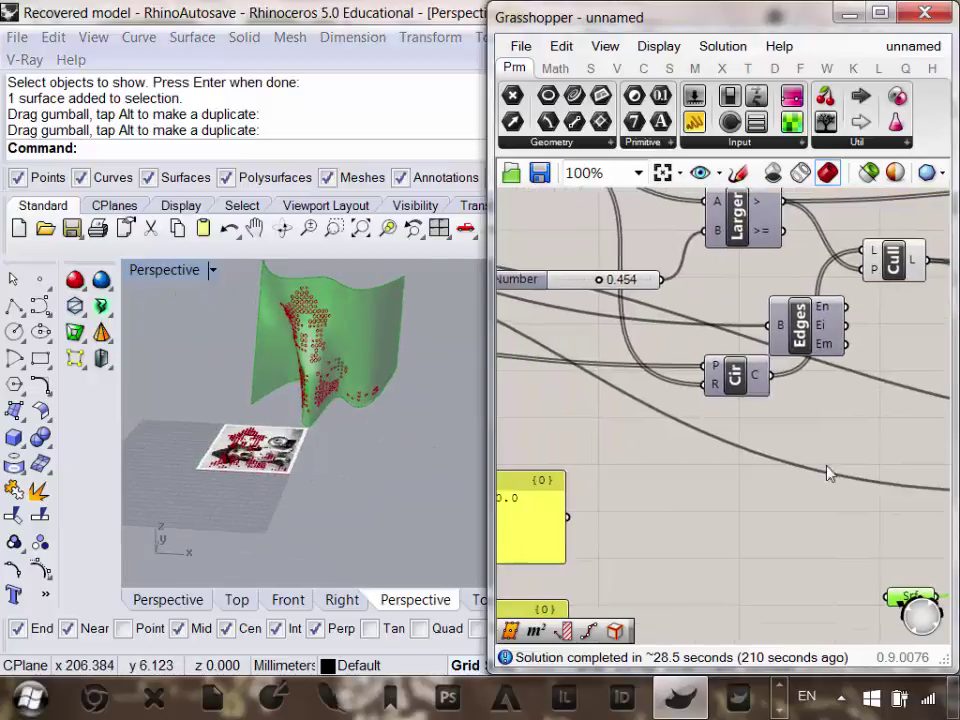
scroll(760, 484, "down", 3)
scroll(707, 396, "up", 1)
right_click_drag(707, 396, 773, 425)
left_click_drag(755, 420, 714, 320)
right_click(714, 319)
left_click(748, 316)
Set the Second Number slider feeding the Larger component to 0.198.
right_click_drag(655, 368, 761, 388)
right_click_drag(428, 382, 280, 420)
scroll(310, 391, "up", 5)
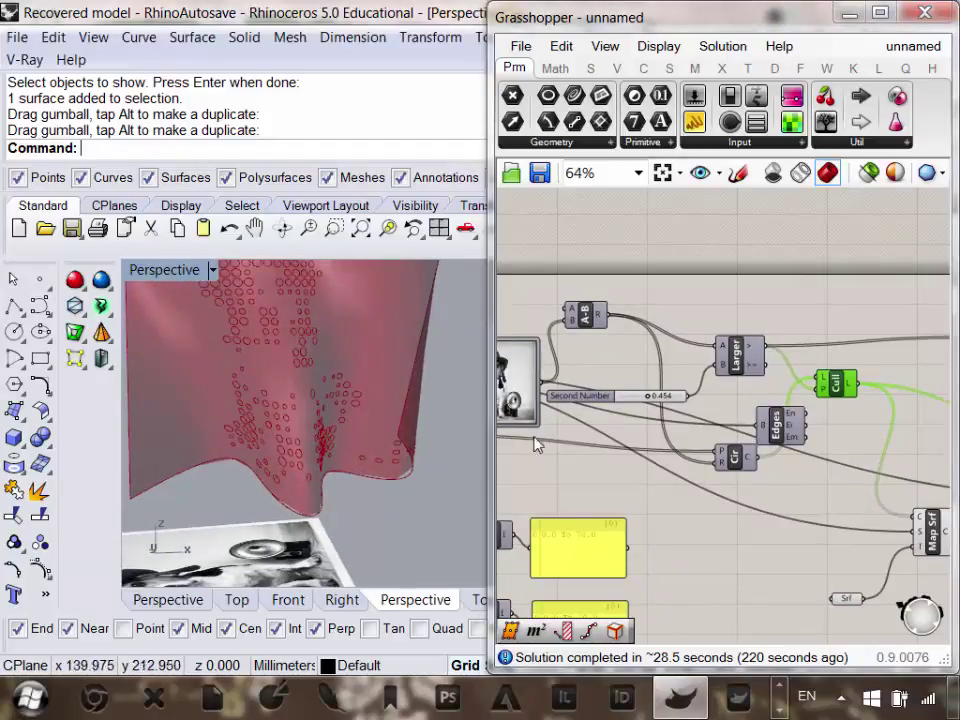
scroll(657, 415, "up", 3)
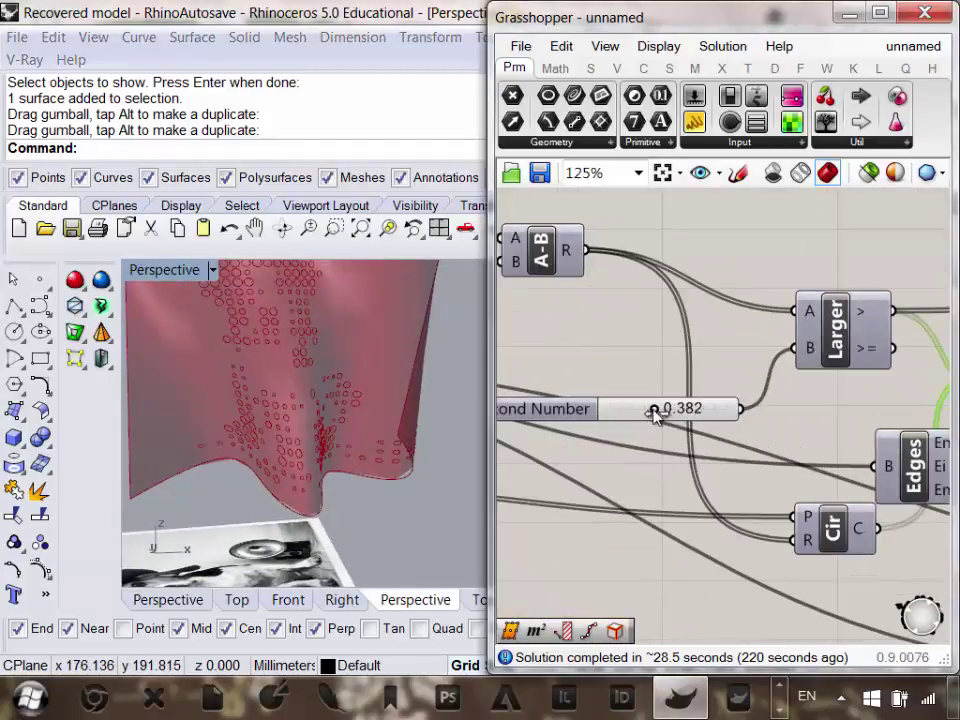
mouse_move(645, 415)
left_mouse_down()
mouse_move(629, 412)
mouse_move(661, 418)
mouse_move(617, 411)
mouse_move(634, 410)
left_mouse_up()
scroll(289, 401, "down", 5)
right_click_drag(308, 414, 460, 425)
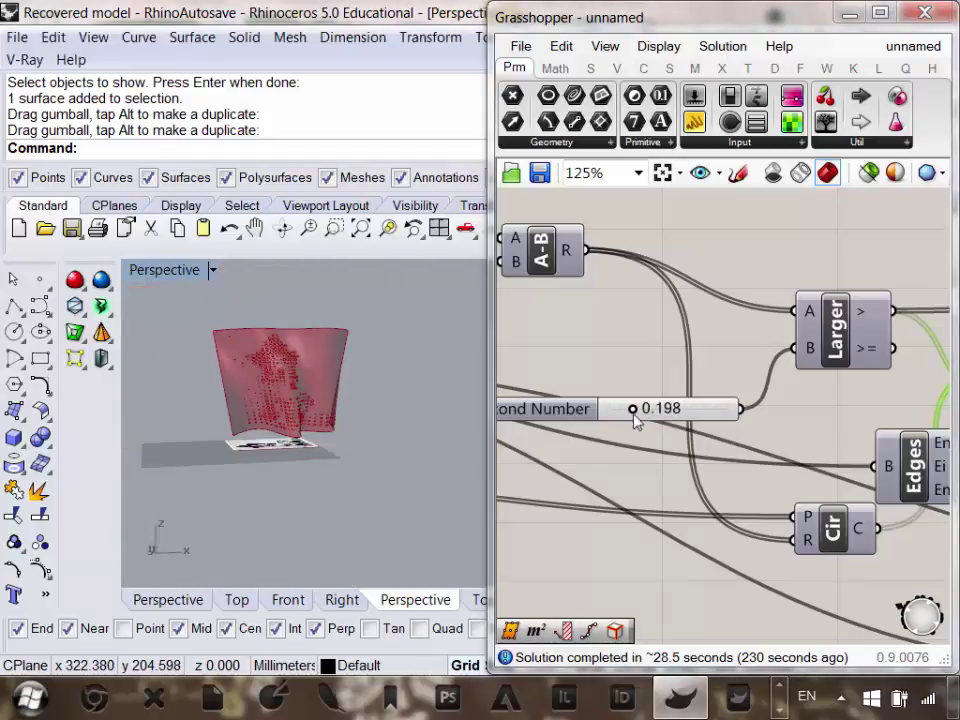
Try the Second Number slider at about 0.062 and return it to 0.198.
left_click_drag(634, 410, 681, 418)
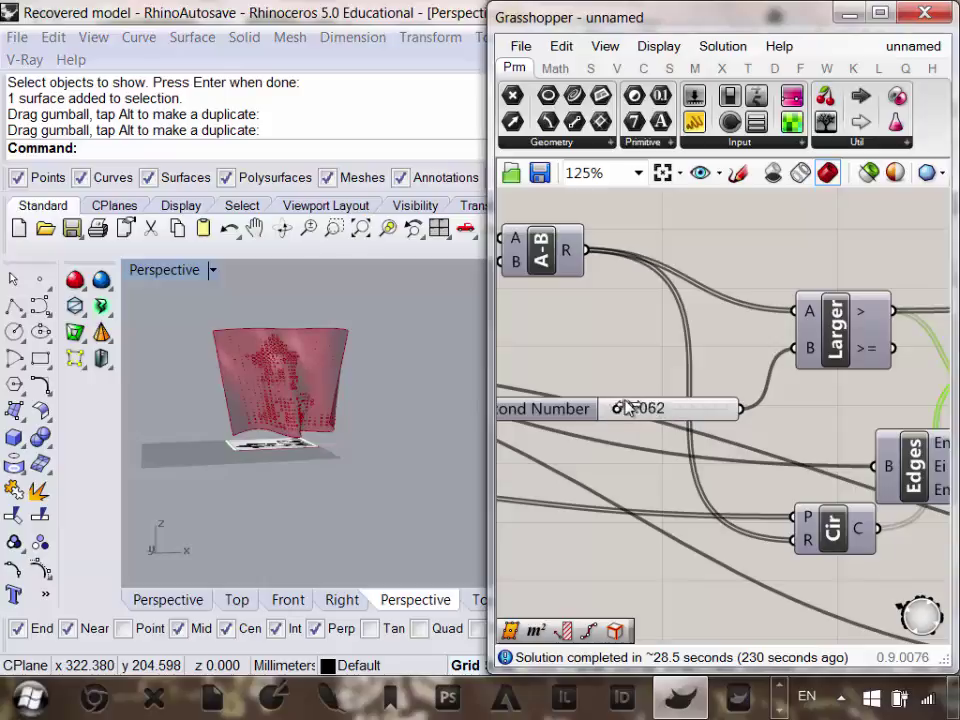
right_click_drag(360, 407, 92, 387)
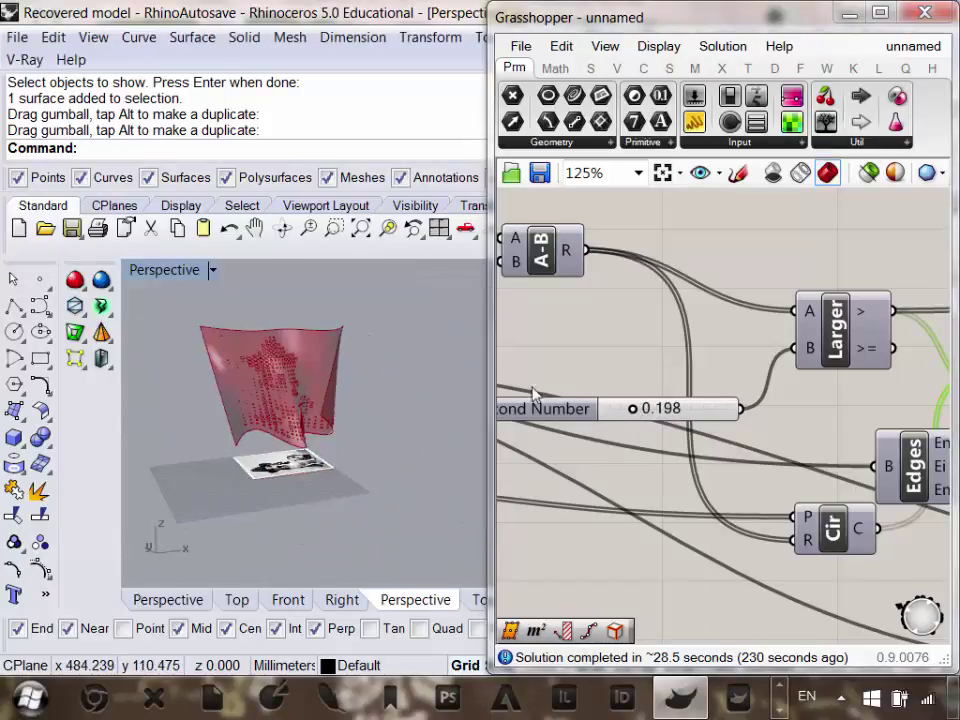
scroll(285, 399, "up", 3)
scroll(720, 476, "down", 5)
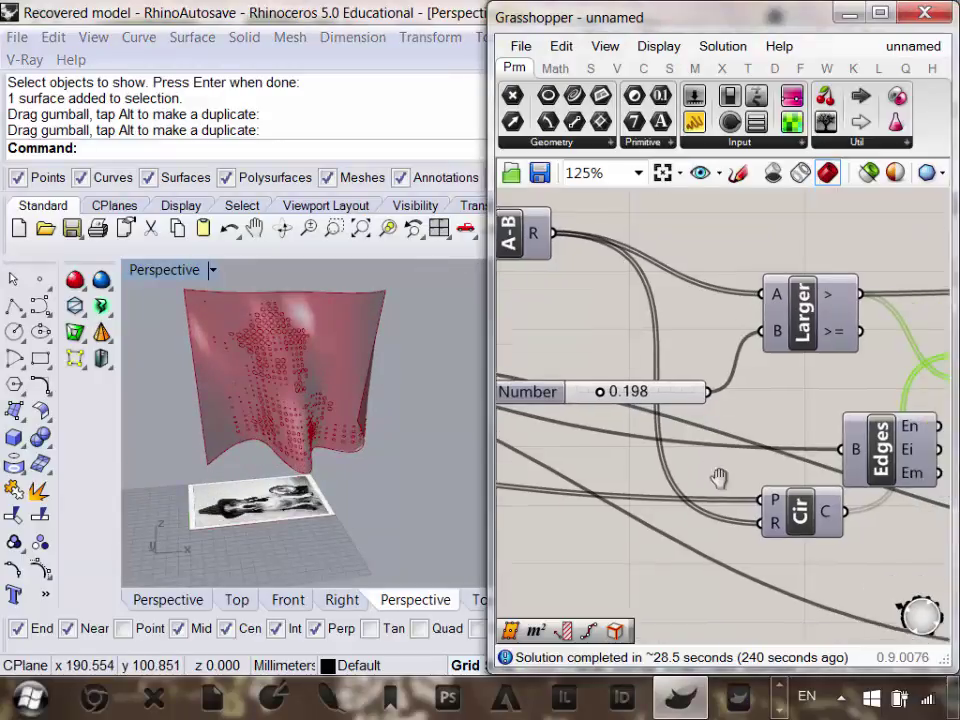
Delete the six leftover components beyond the Map Srf component.
scroll(806, 487, "up", 4)
scroll(743, 450, "down", 4)
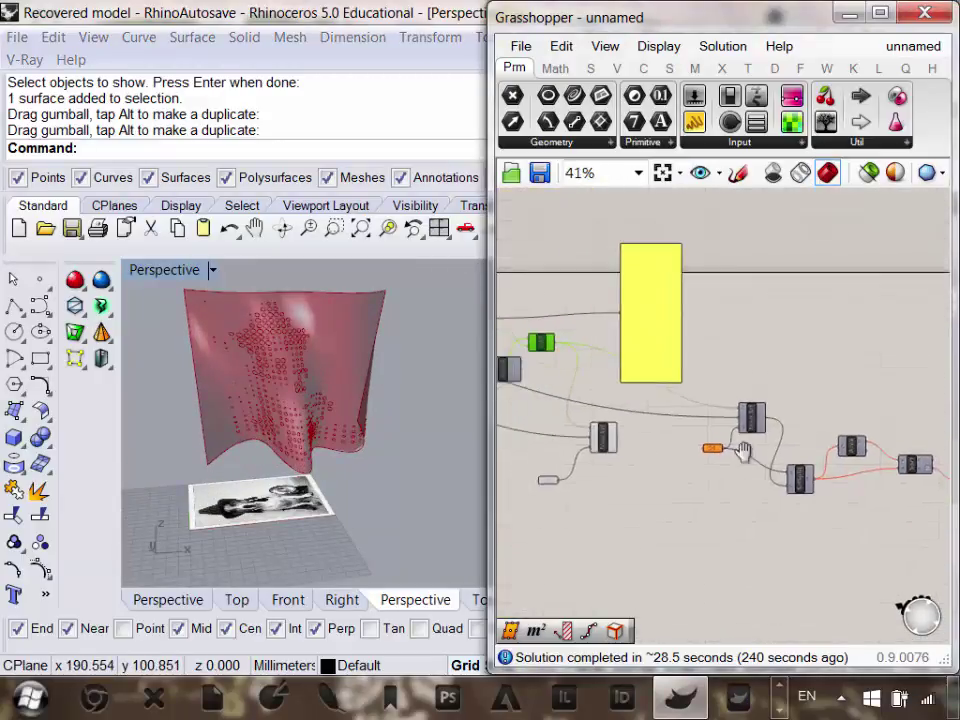
right_click_drag(819, 507, 742, 469)
left_click_drag(917, 636, 634, 354)
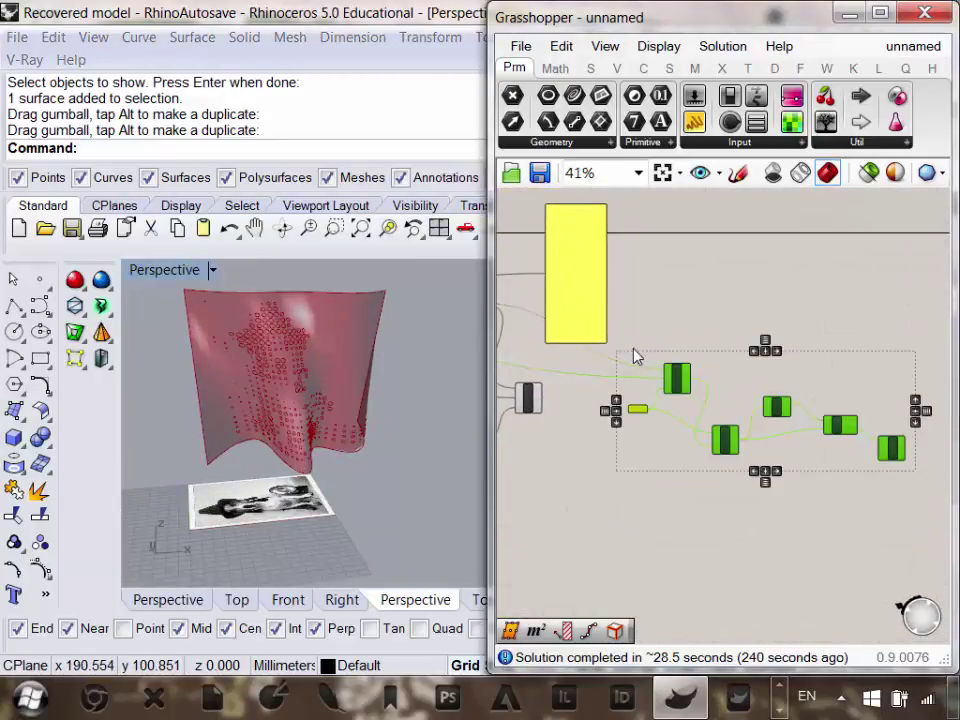
key("Delete")
Examine the circles mapped onto the curved surface, highlighting the Map Srf component's output.
right_click_drag(641, 367, 666, 390)
scroll(572, 420, "up", 4)
left_click(574, 420)
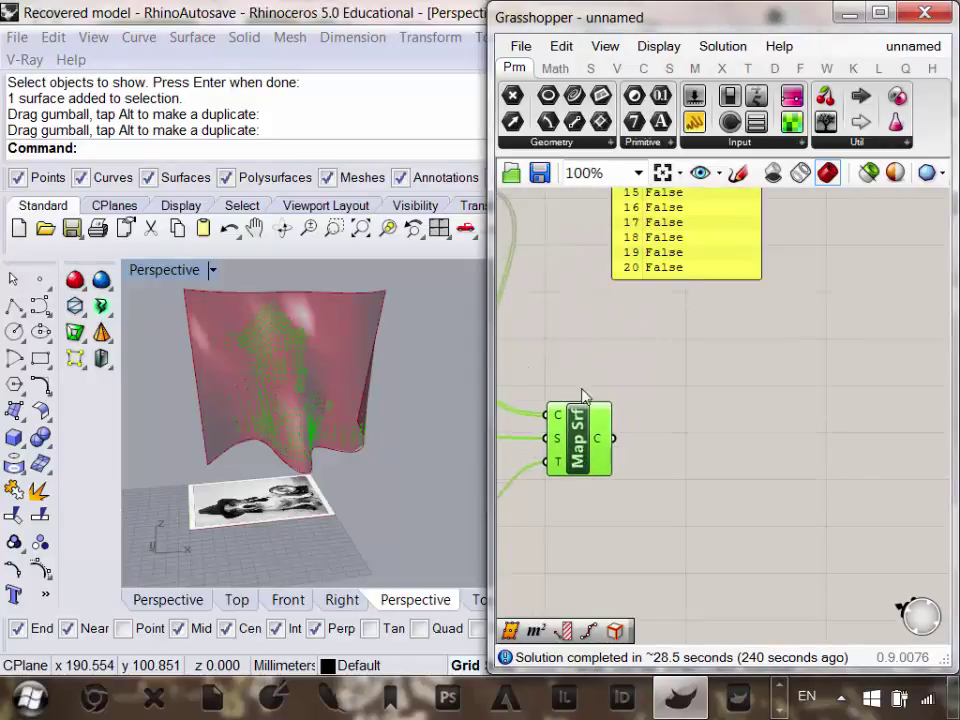
scroll(285, 377, "up", 4)
scroll(320, 360, "down", 4)
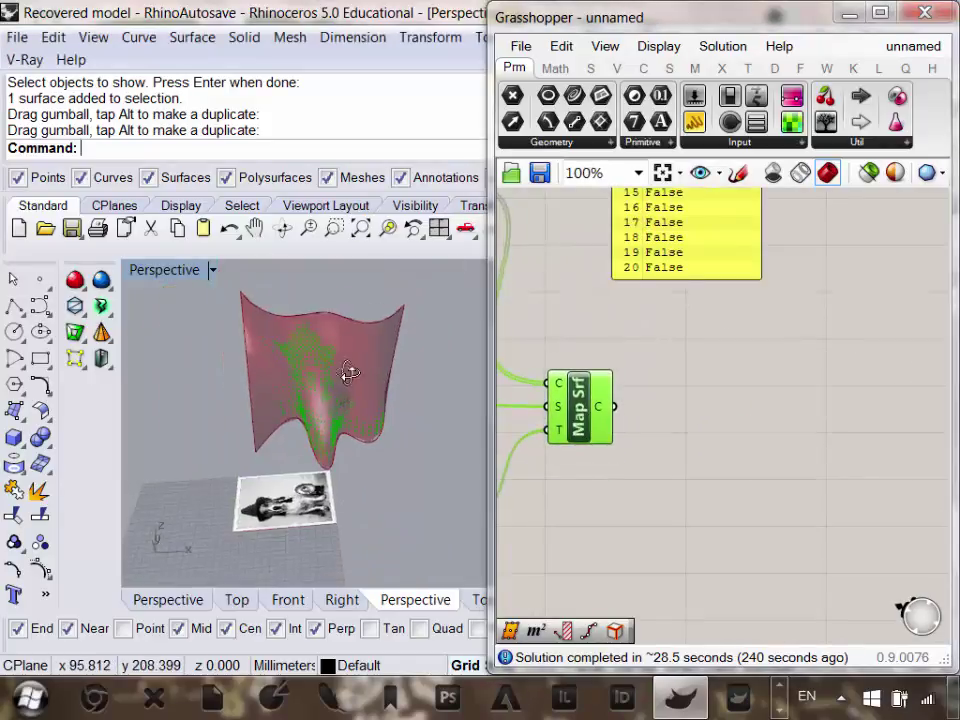
right_click_drag(347, 375, 322, 365)
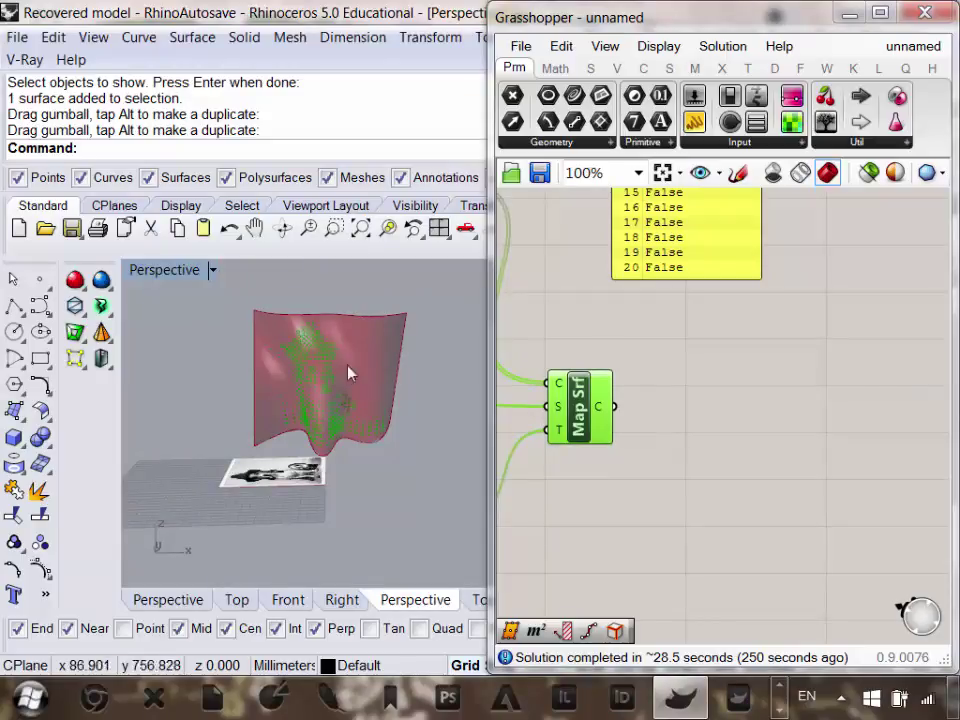
scroll(630, 436, "down", 2)
scroll(628, 401, "up", 2)
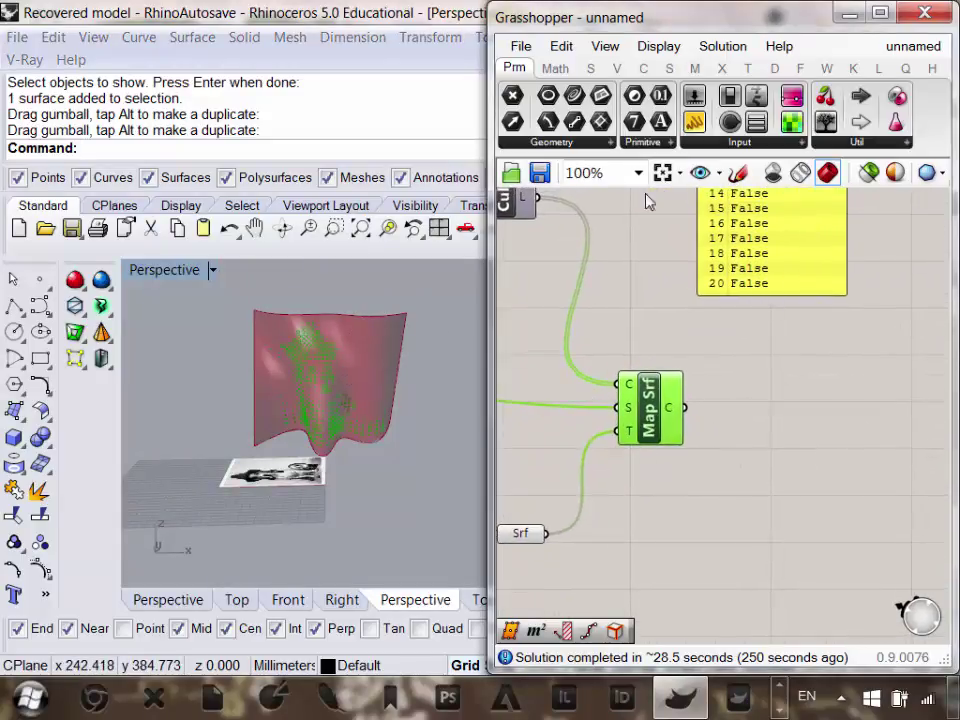
Widen the Grasshopper window and add a Surface Split component beside Map Srf.
left_click_drag(490, 289, 412, 289)
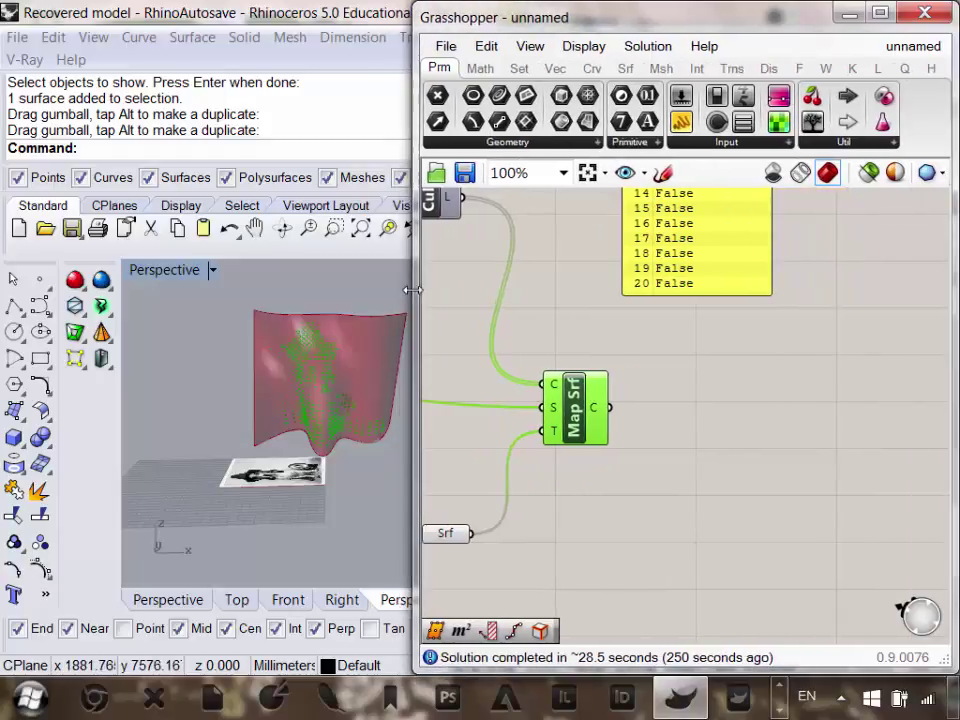
left_click(698, 68)
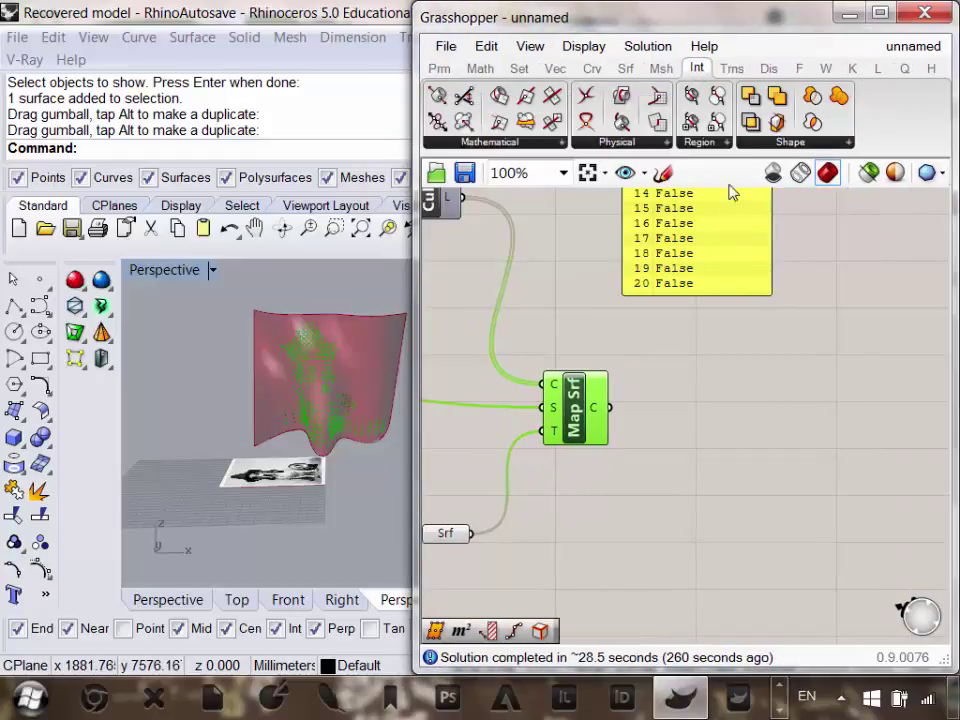
left_click(643, 146)
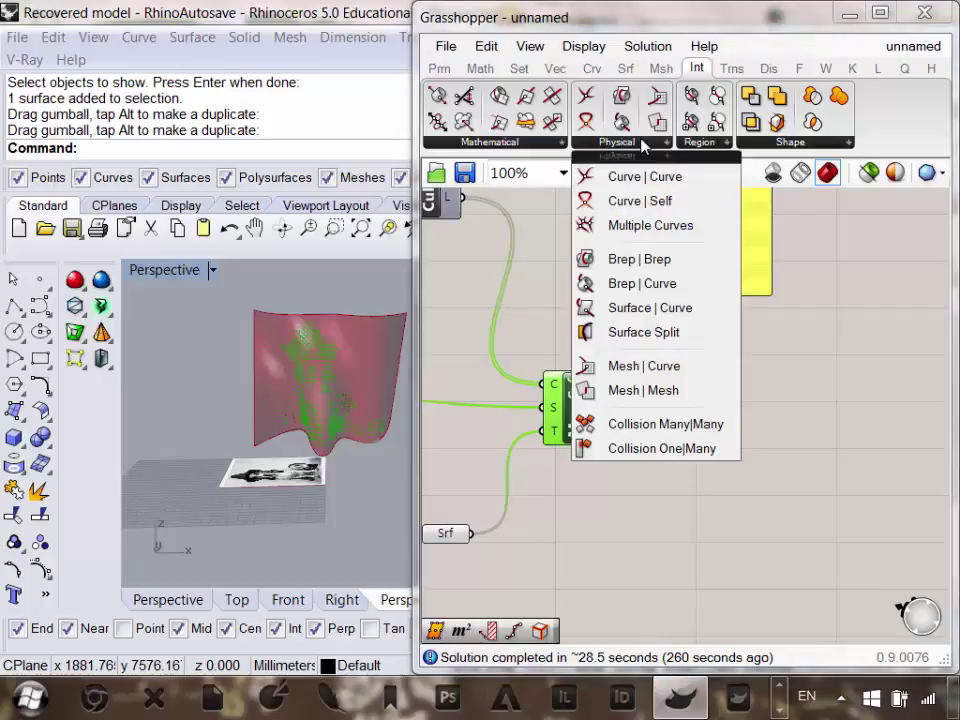
left_click(647, 331)
left_click(712, 400)
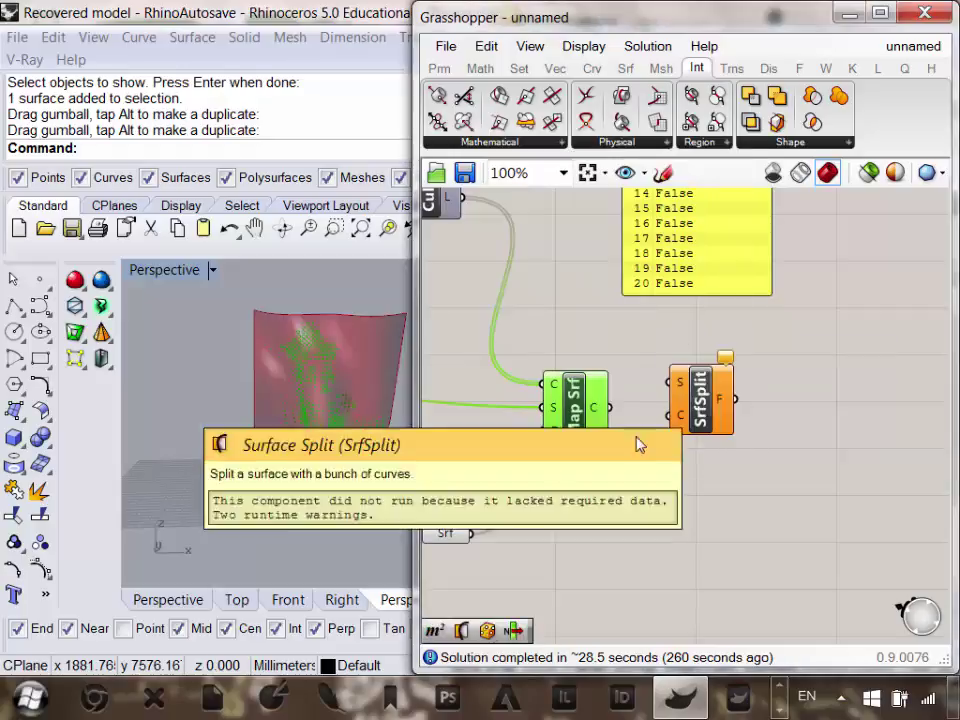
right_click_drag(665, 457, 704, 486)
left_click_drag(740, 428, 740, 440)
left_click(499, 501)
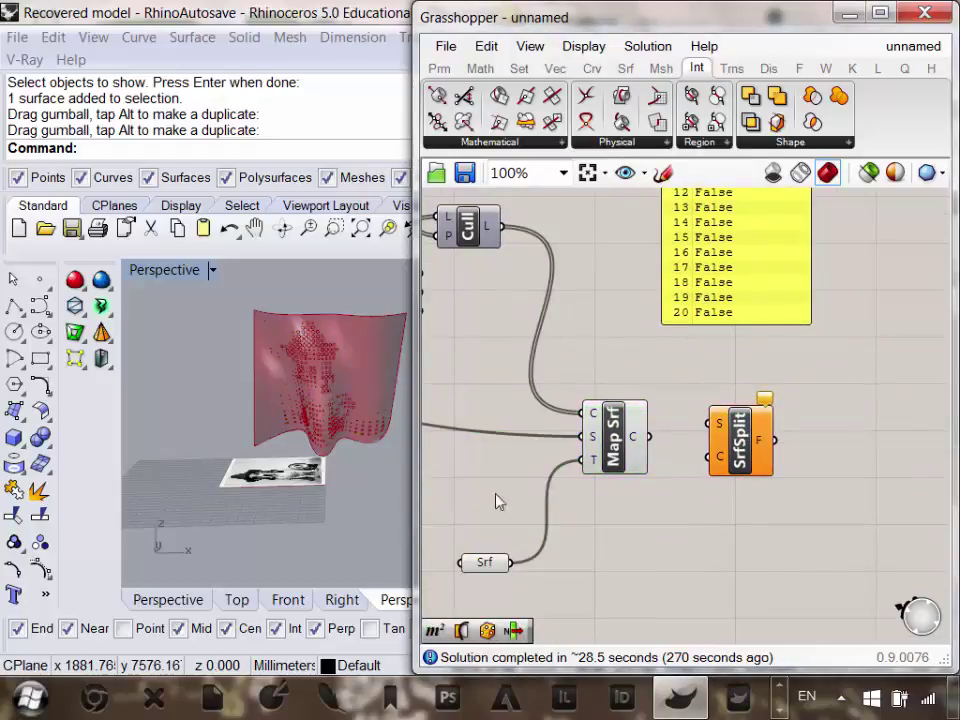
right_click_drag(331, 390, 352, 380)
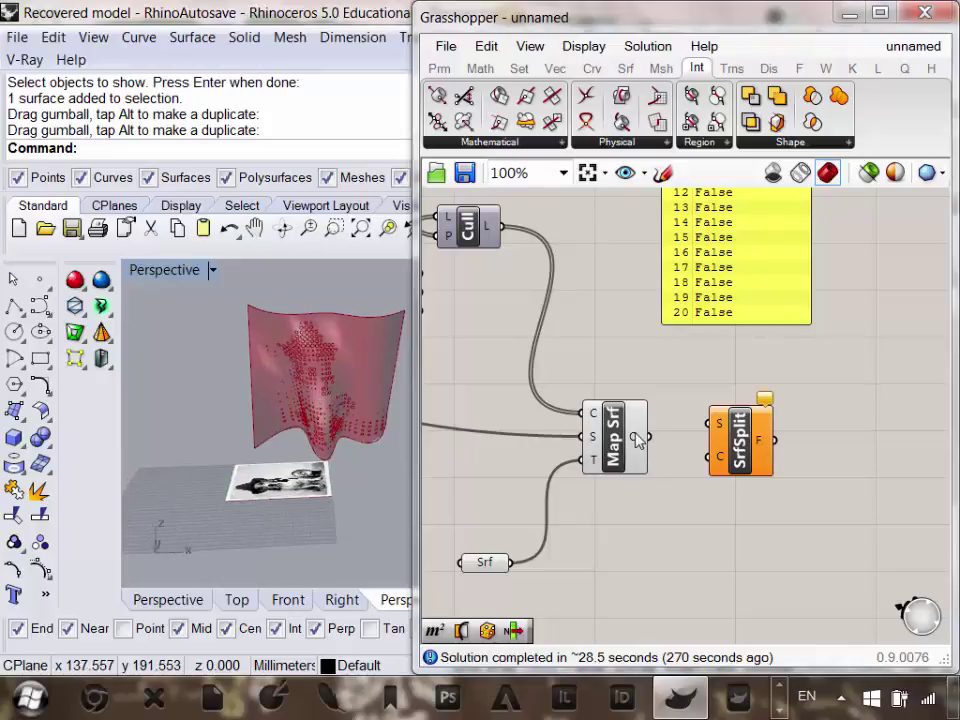
Wire the Srf parameter into SrfSplit's S input and the Map Srf curves into its C input.
mouse_move(636, 440)
mouse_move(736, 435)
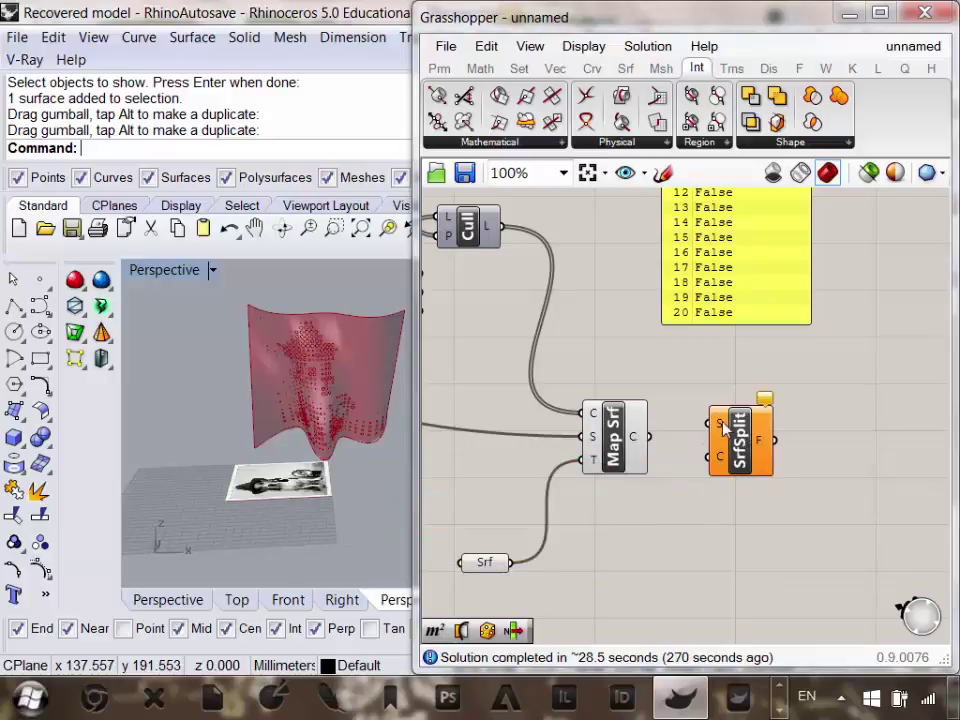
right_click_drag(618, 457, 673, 463)
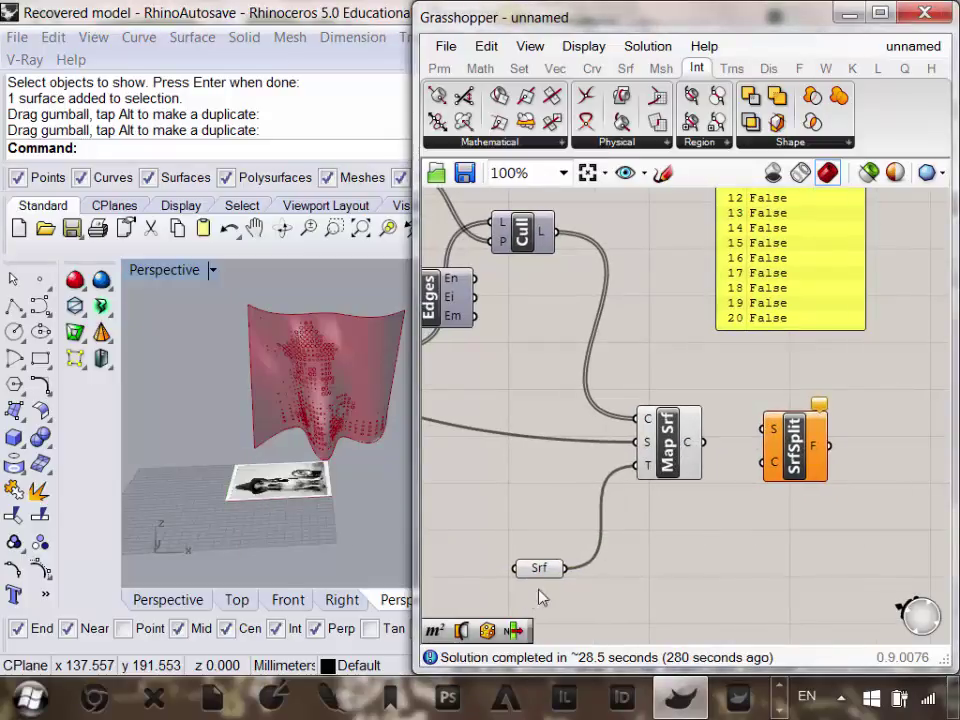
left_click(538, 568)
left_click_drag(563, 569, 770, 429)
mouse_move(775, 463)
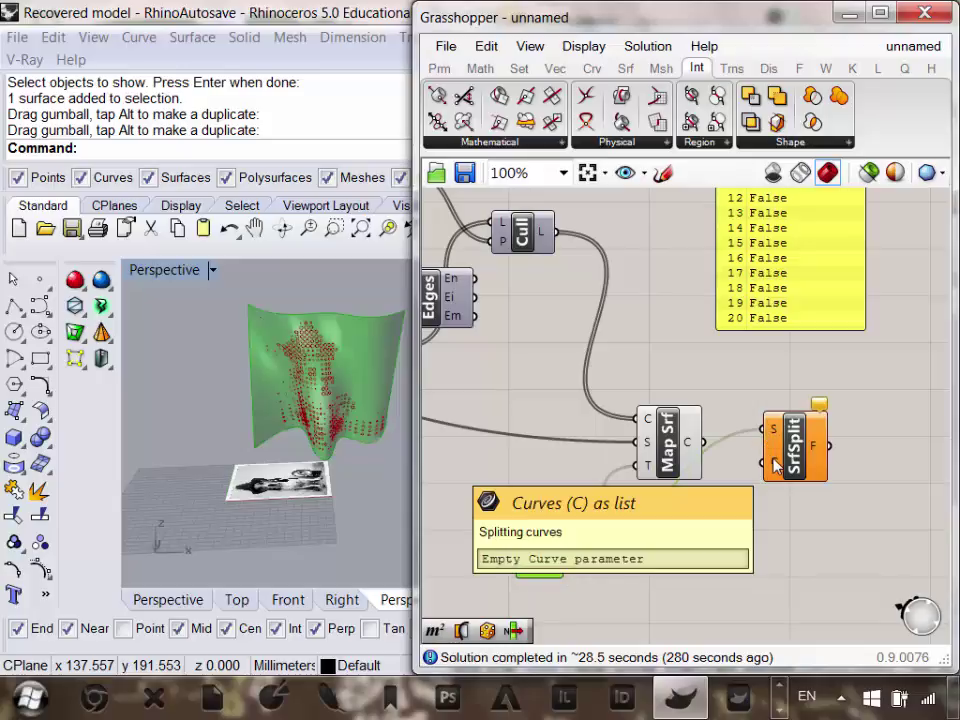
mouse_move(692, 447)
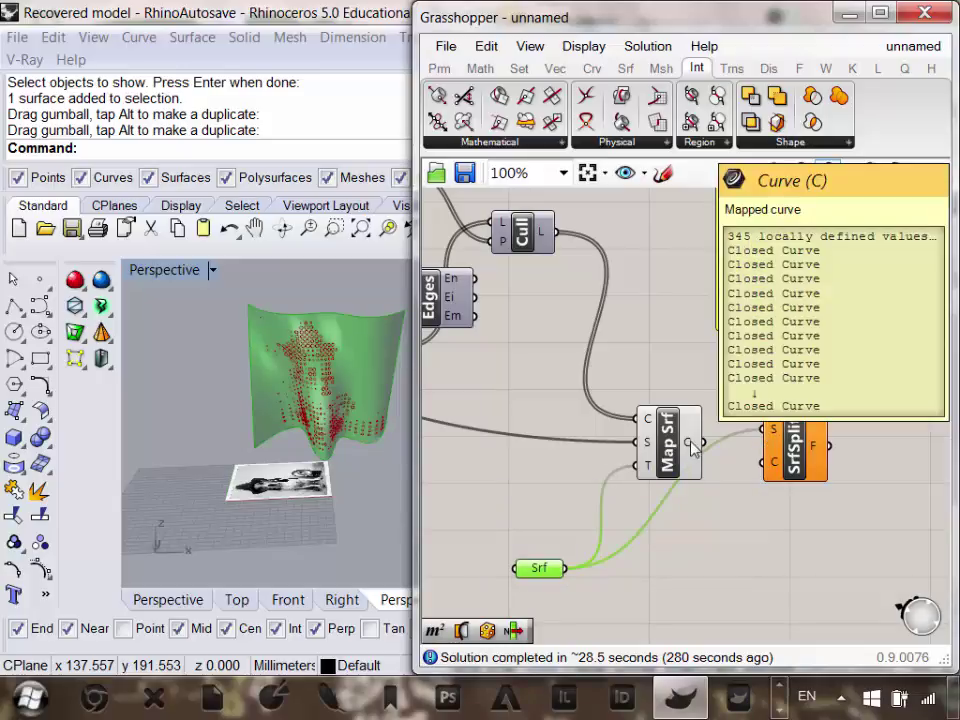
left_click_drag(692, 447, 772, 462)
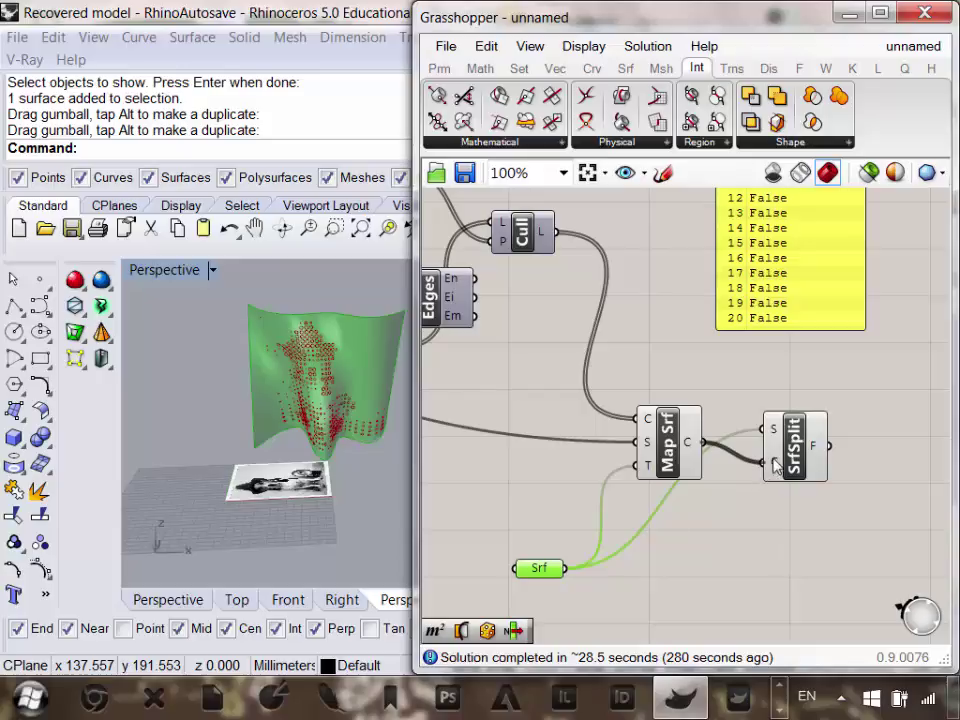
Turn off the preview of both the Srf parameter and the Map Srf component.
left_click_drag(790, 460, 806, 421)
left_click(705, 521)
right_click_drag(703, 521, 791, 517)
left_click_drag(763, 598, 604, 386)
right_click(604, 393)
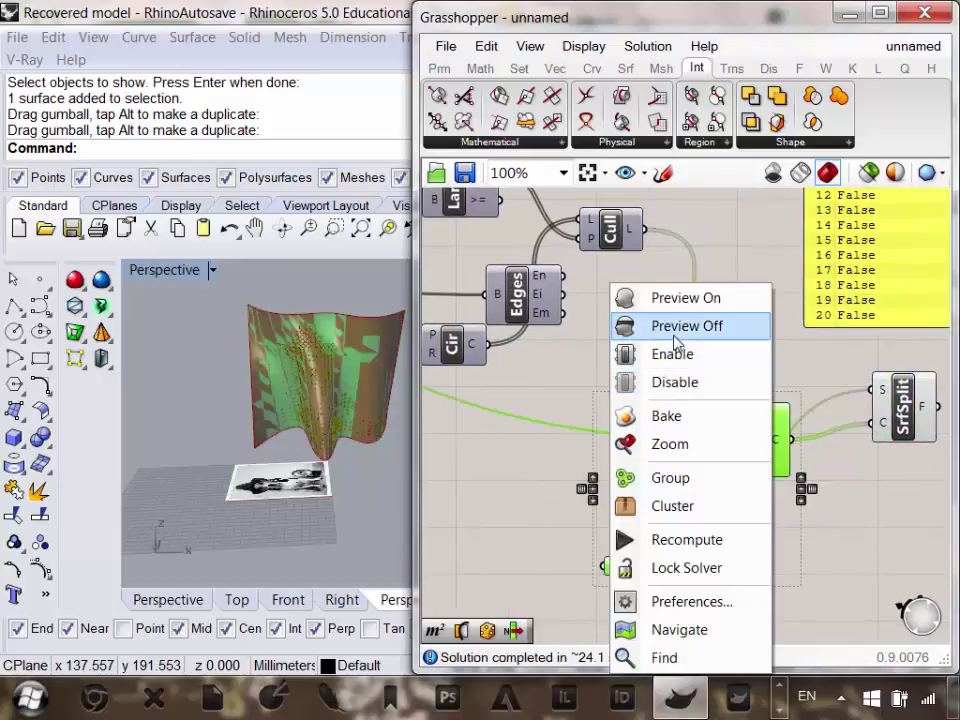
left_click(675, 339)
right_click_drag(246, 399, 315, 362)
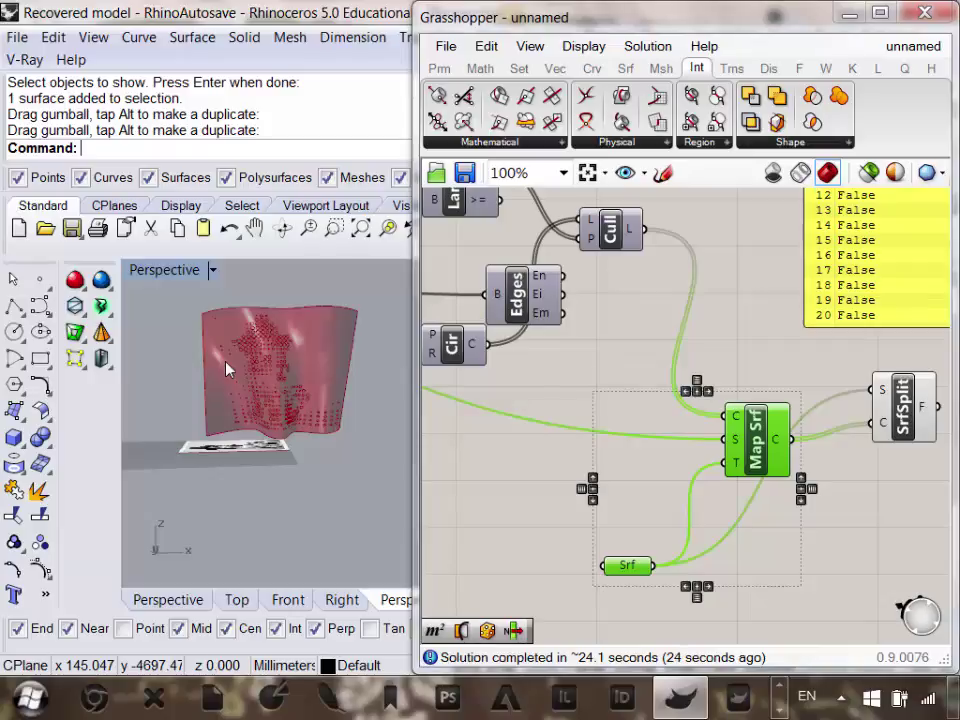
Check the SrfSplit fragments on the model and move the SrfSplit component down below Map Srf.
right_click_drag(885, 415, 670, 415)
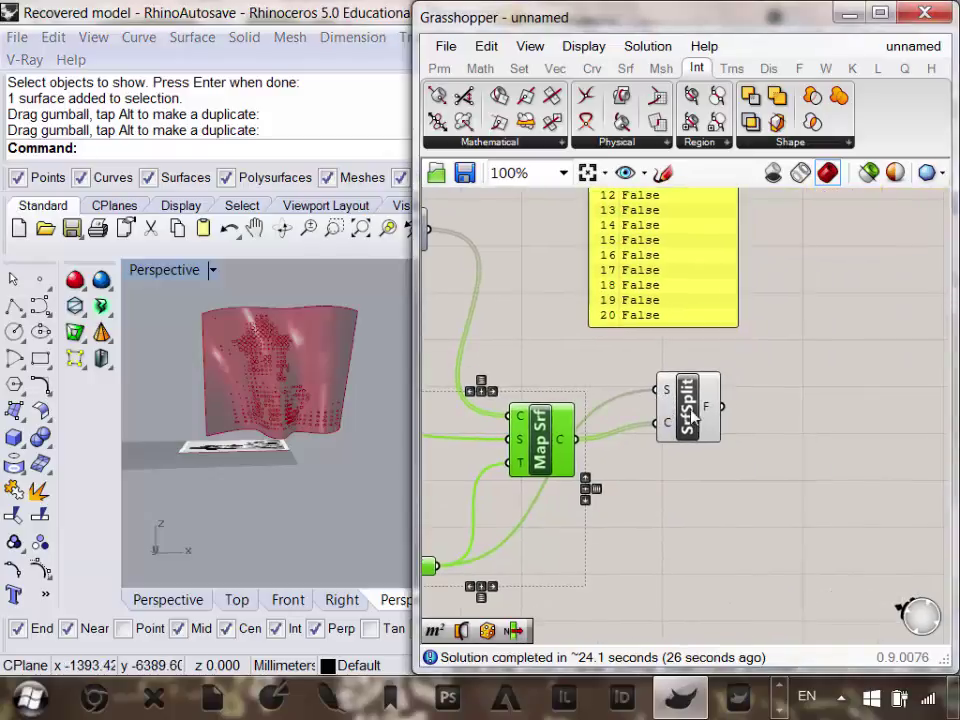
scroll(670, 415, "up", 3)
left_click(650, 425)
left_click_drag(650, 425, 595, 428)
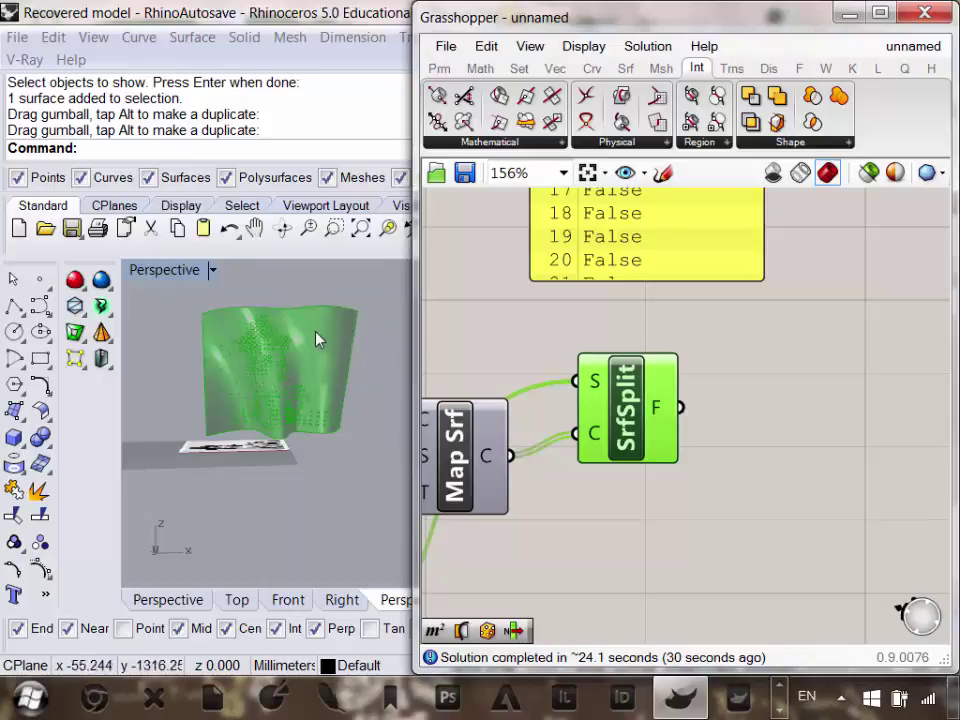
left_click(697, 475)
right_click_drag(654, 478, 652, 429)
left_click_drag(628, 366, 565, 532)
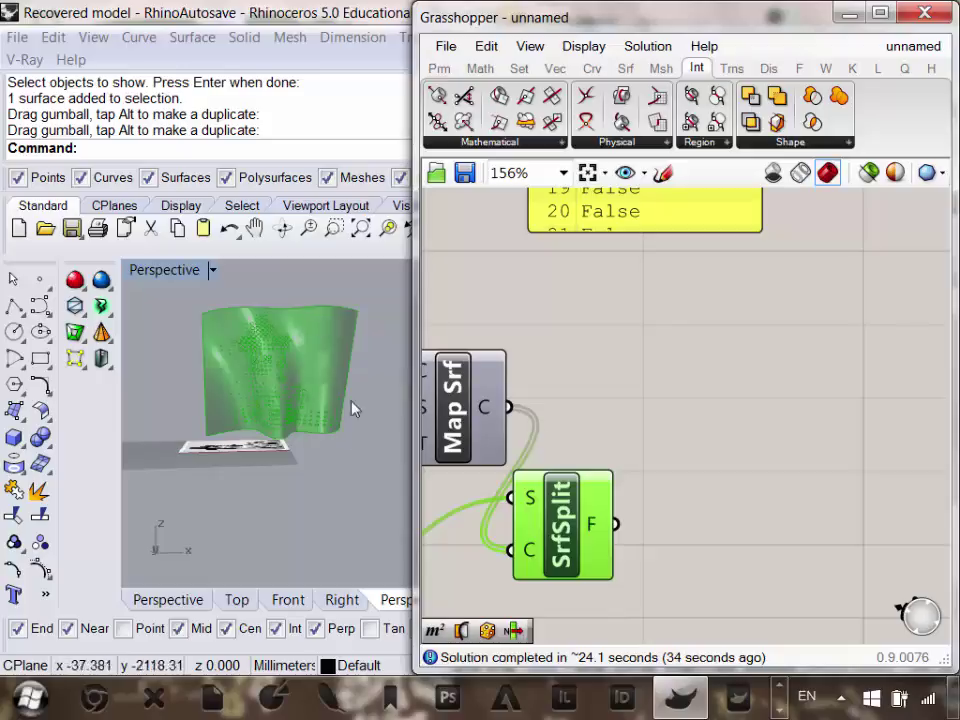
right_click_drag(602, 432, 614, 389)
left_click(686, 347)
Add an Area component and feed the SrfSplit fragments into its G input.
left_click(519, 67)
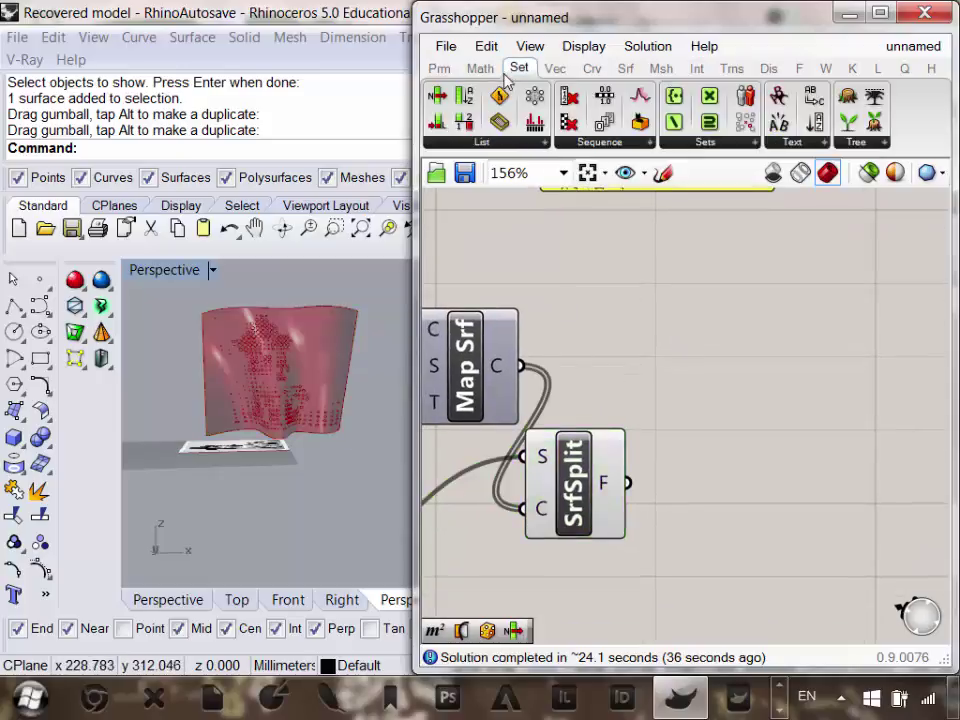
left_click(626, 68)
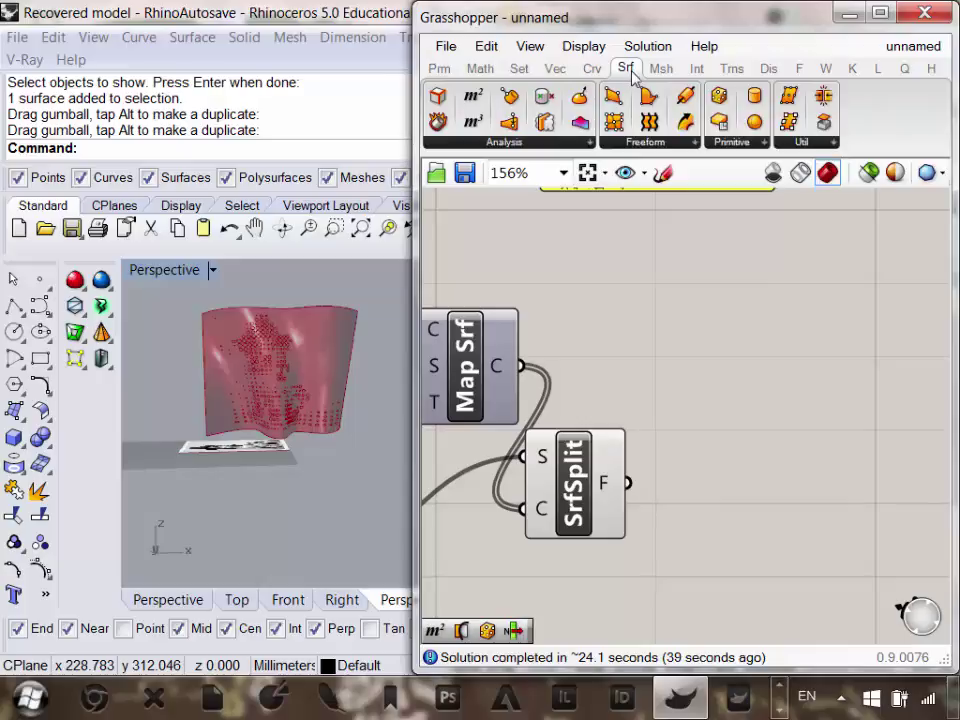
left_click(516, 146)
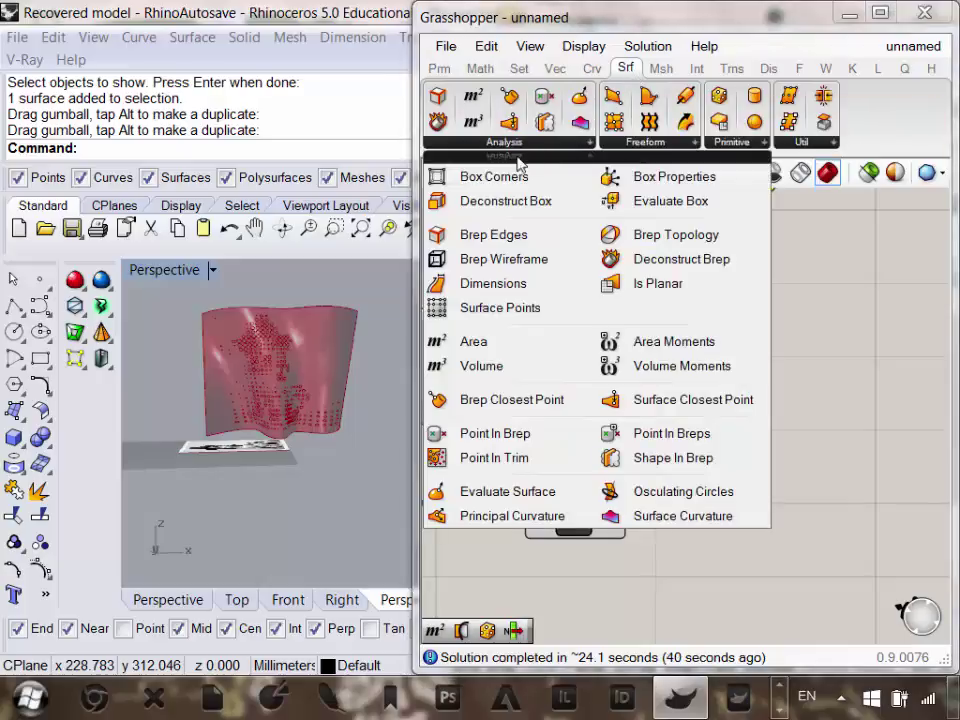
left_click(487, 347)
left_click(790, 332)
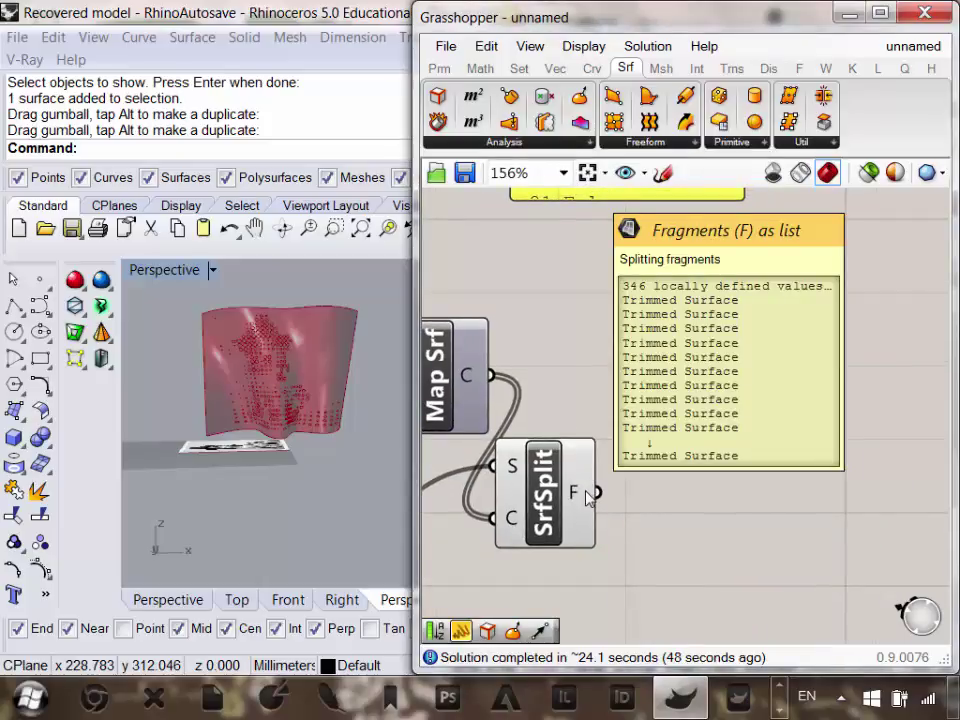
left_click_drag(600, 503, 706, 334)
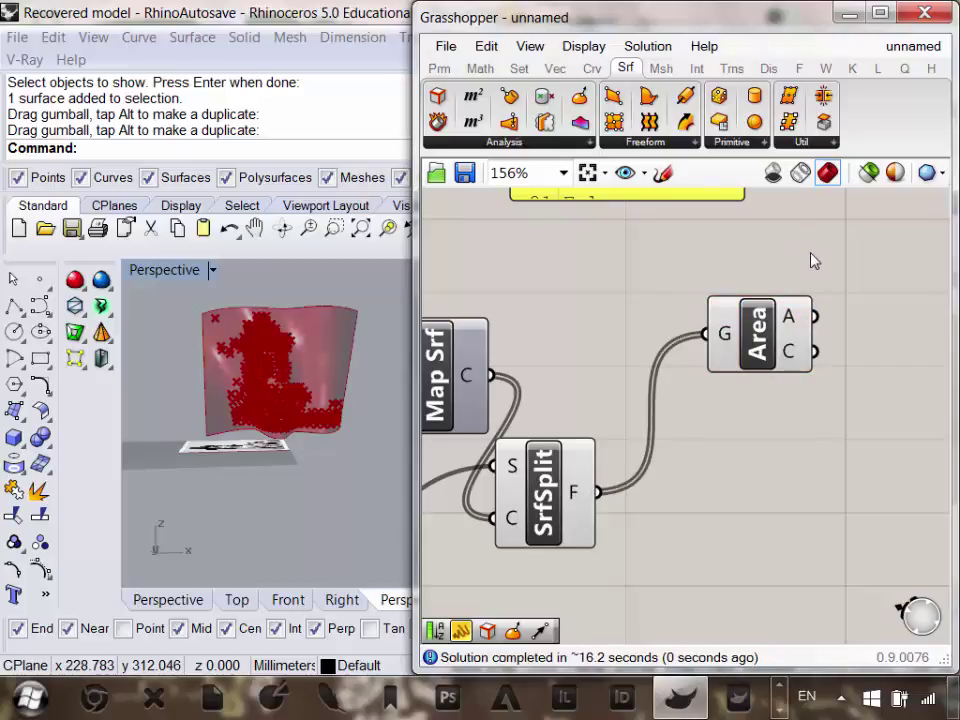
Turn off the Area component's preview and move the component higher on the canvas.
right_click_drag(328, 411, 280, 440)
scroll(280, 395, "down", 8)
scroll(278, 407, "up", 4)
left_click(754, 338)
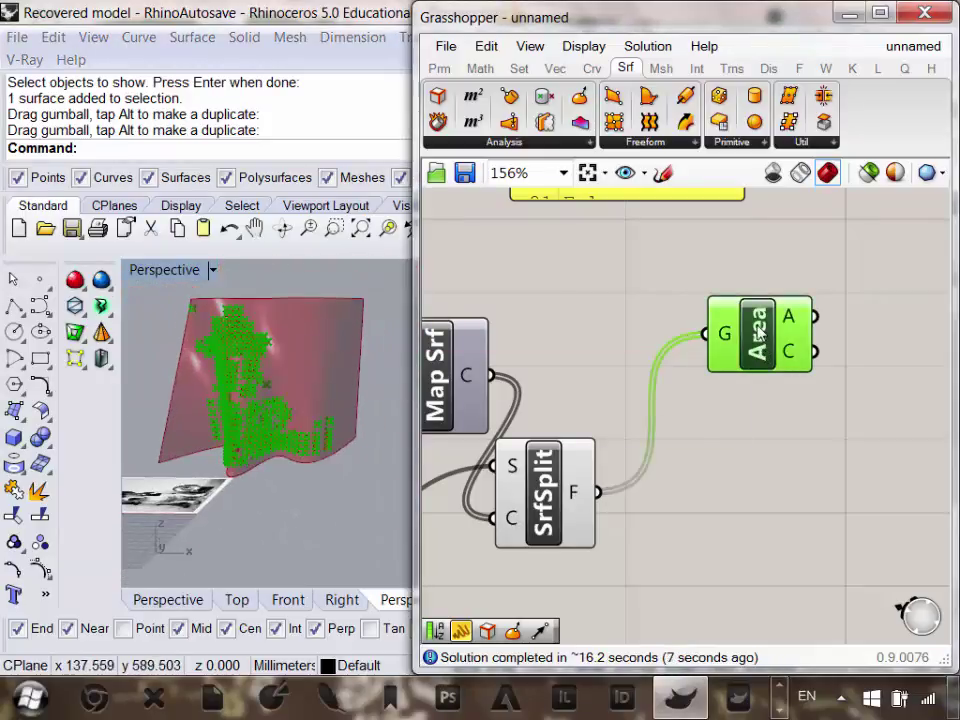
right_click(752, 335)
left_click(748, 368)
left_click_drag(760, 340, 745, 286)
right_click_drag(733, 388, 763, 400)
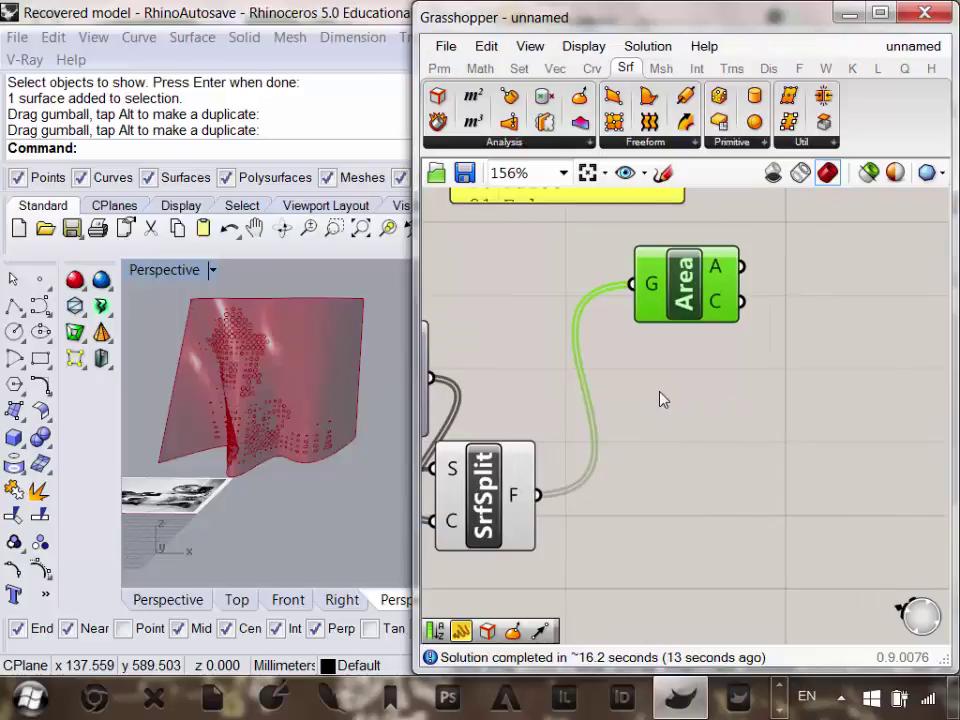
right_click_drag(385, 388, 354, 345)
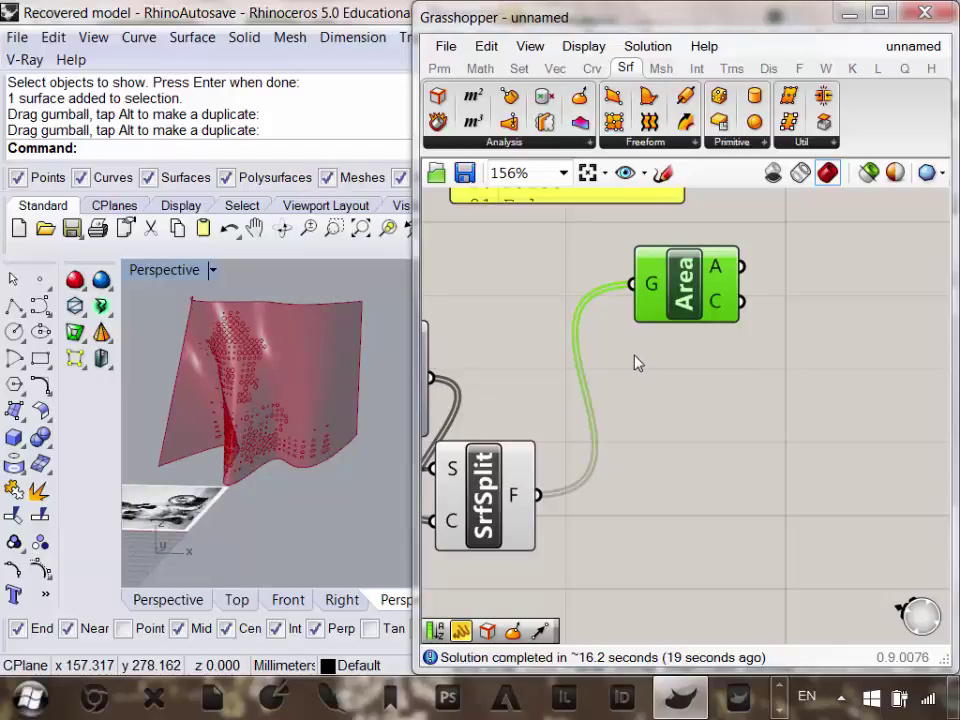
Add a Sort List component and position it below and to the right of the Area component.
left_click(522, 70)
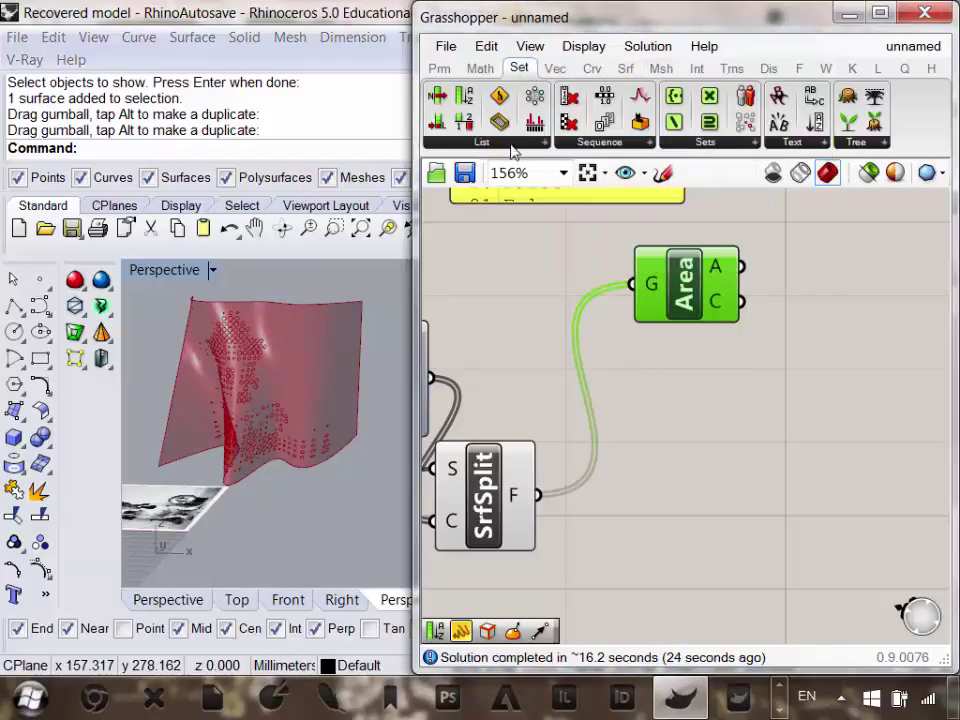
left_click(513, 150)
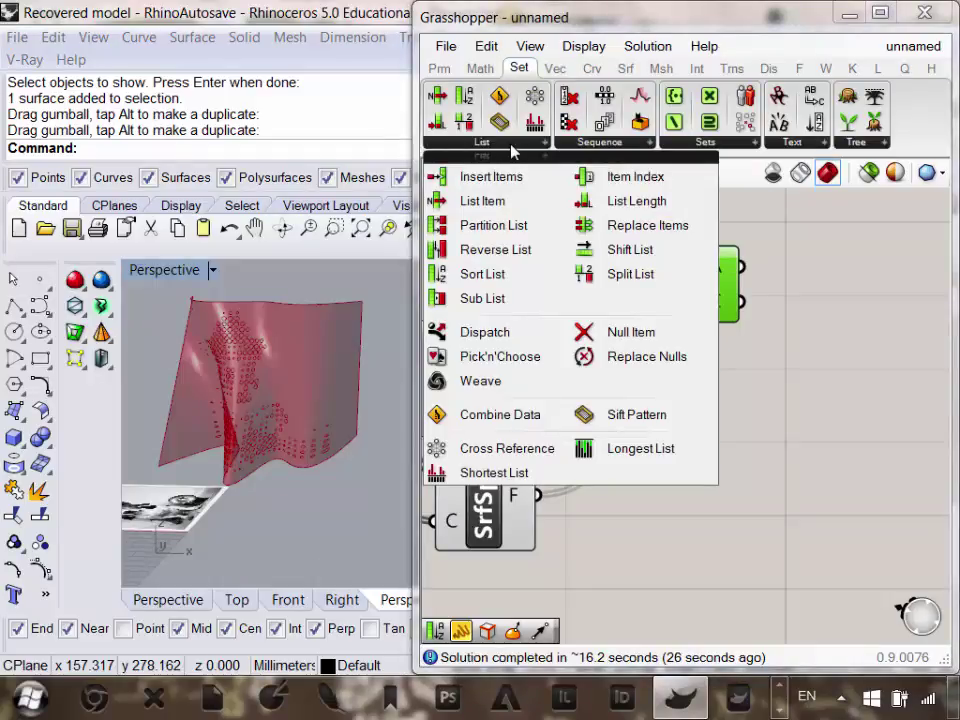
left_click(480, 274)
left_click(868, 425)
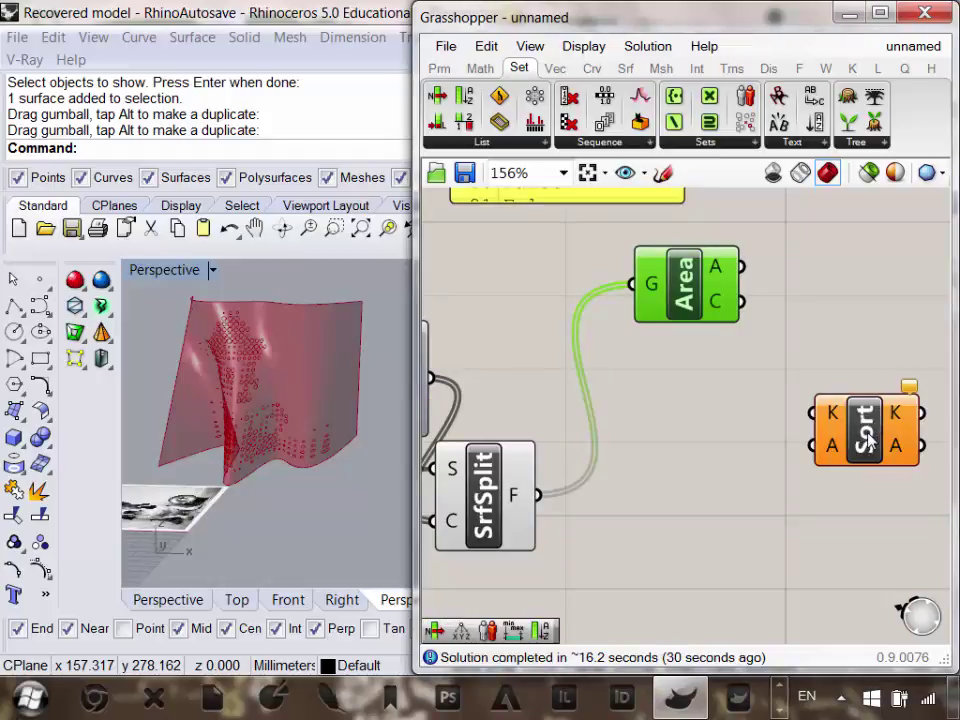
right_click_drag(867, 441, 800, 392)
left_click_drag(800, 385, 802, 395)
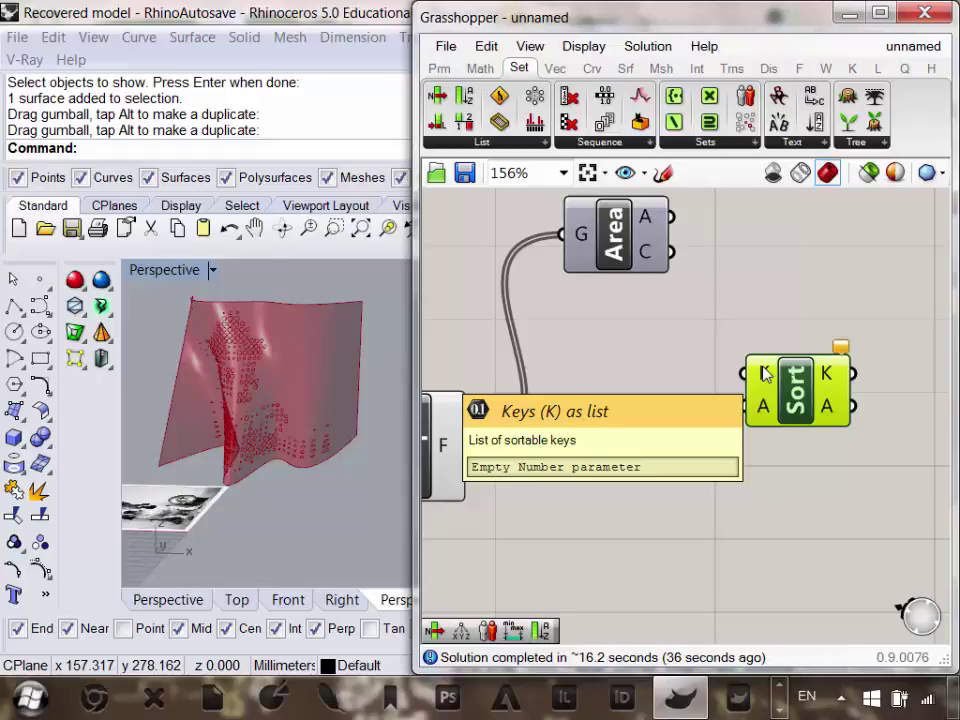
right_click_drag(764, 373, 735, 358)
left_click_drag(788, 382, 814, 392)
right_click_drag(782, 394, 731, 414)
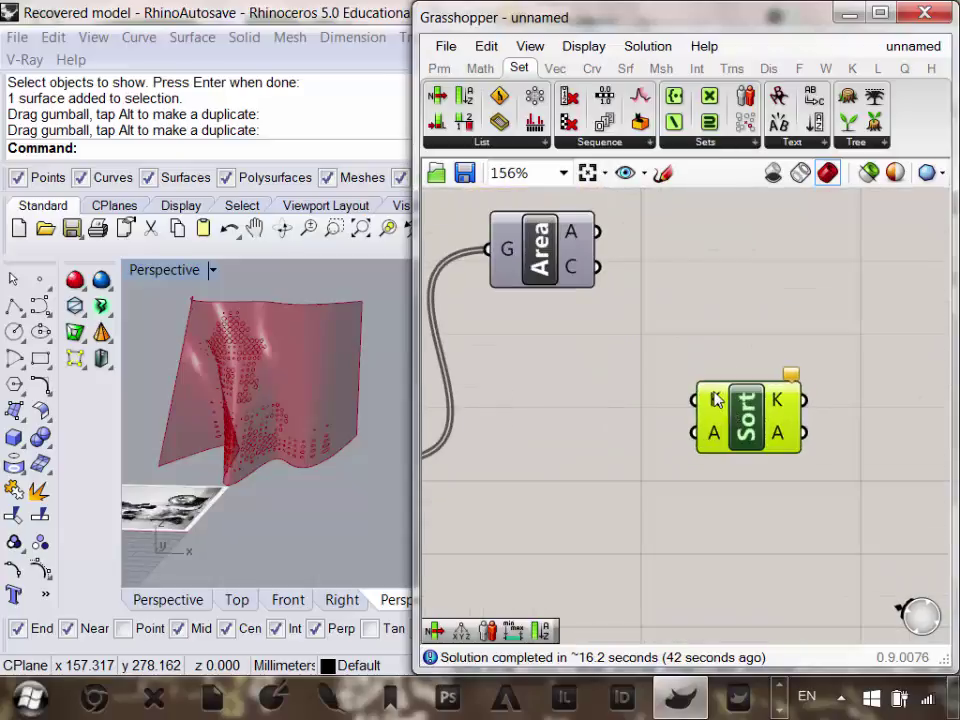
scroll(716, 400, "up", 1)
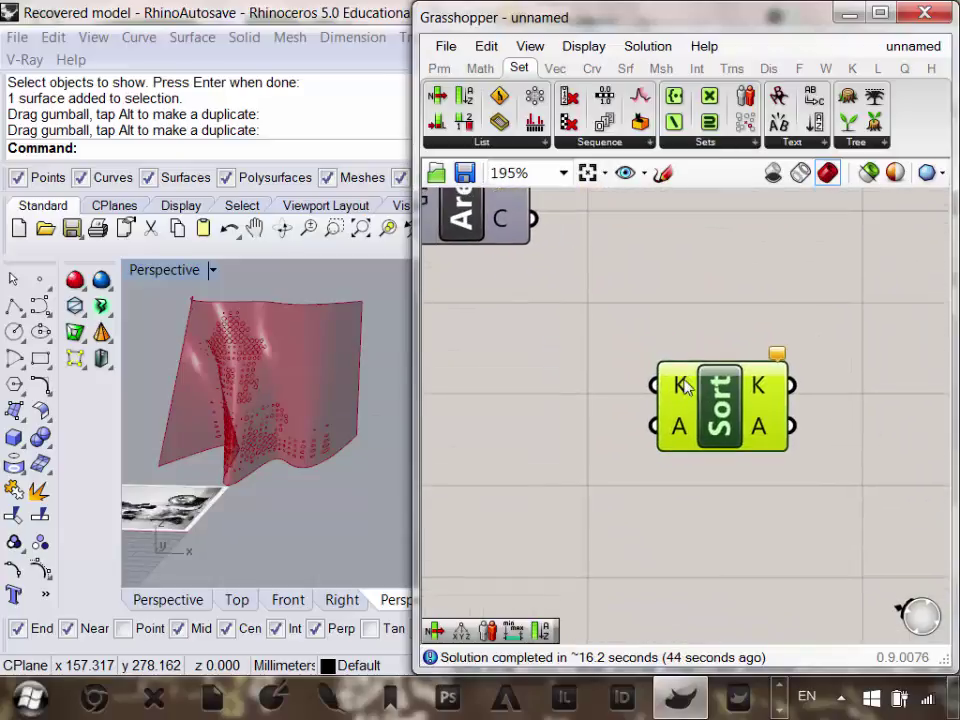
left_click(440, 69)
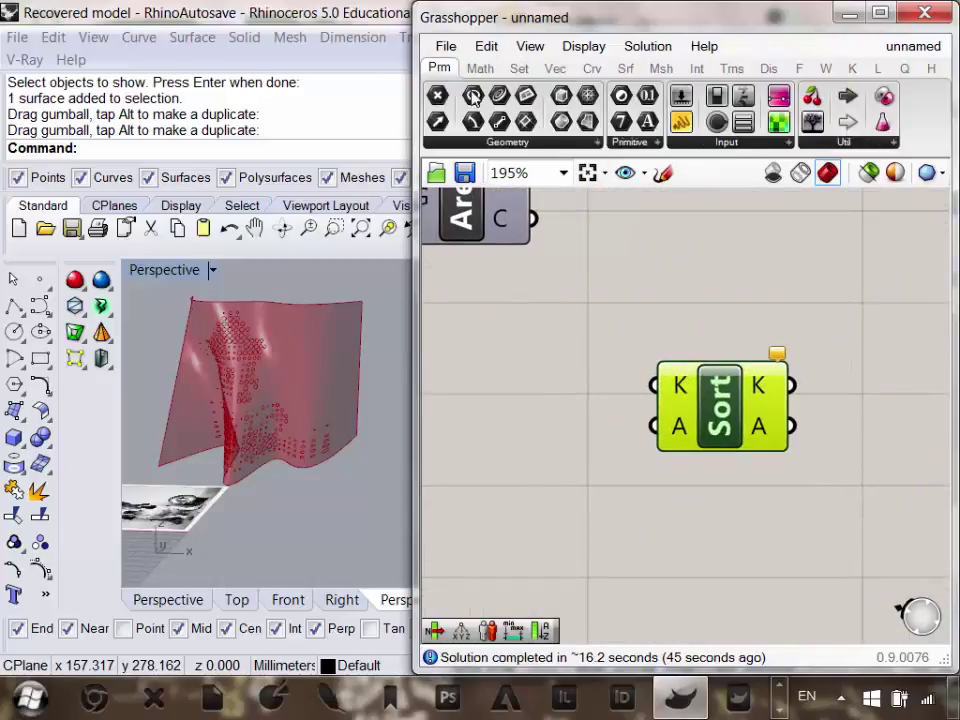
Add an empty text panel and position it below and to the left of the Sort component.
left_click(678, 125)
scroll(693, 200, "down", 6)
left_click(643, 313)
scroll(660, 298, "up", 3)
scroll(661, 303, "up", 1)
right_click_drag(663, 320, 602, 436)
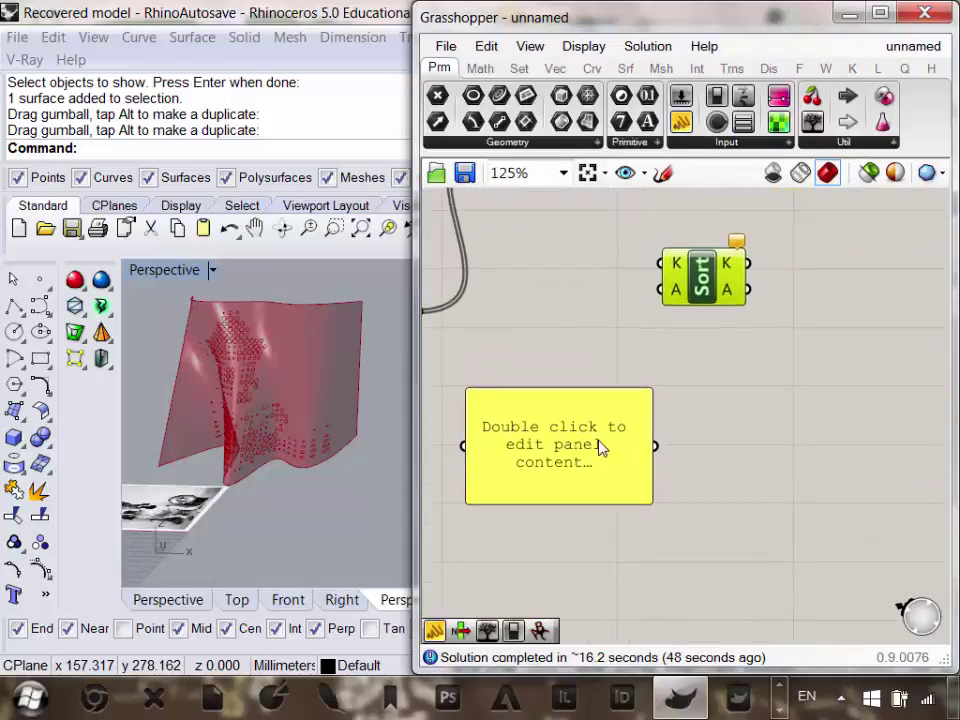
left_click_drag(602, 447, 609, 399)
Fill the new panel with the numbers 3, 2 and 1, each on its own line.
right_click(578, 401)
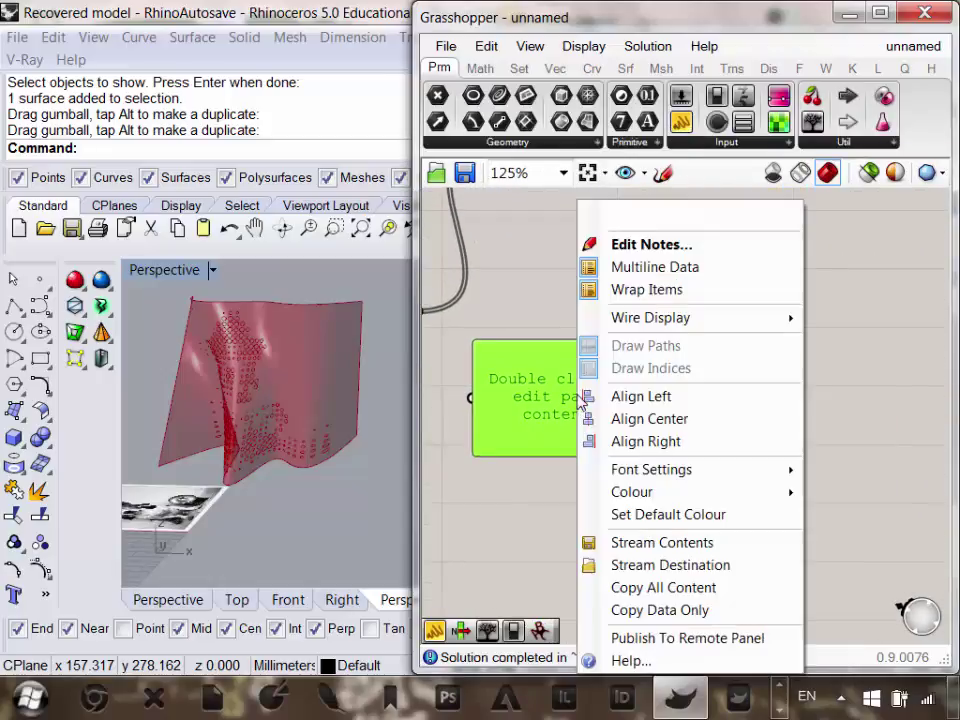
left_click(564, 418)
double_click(563, 392)
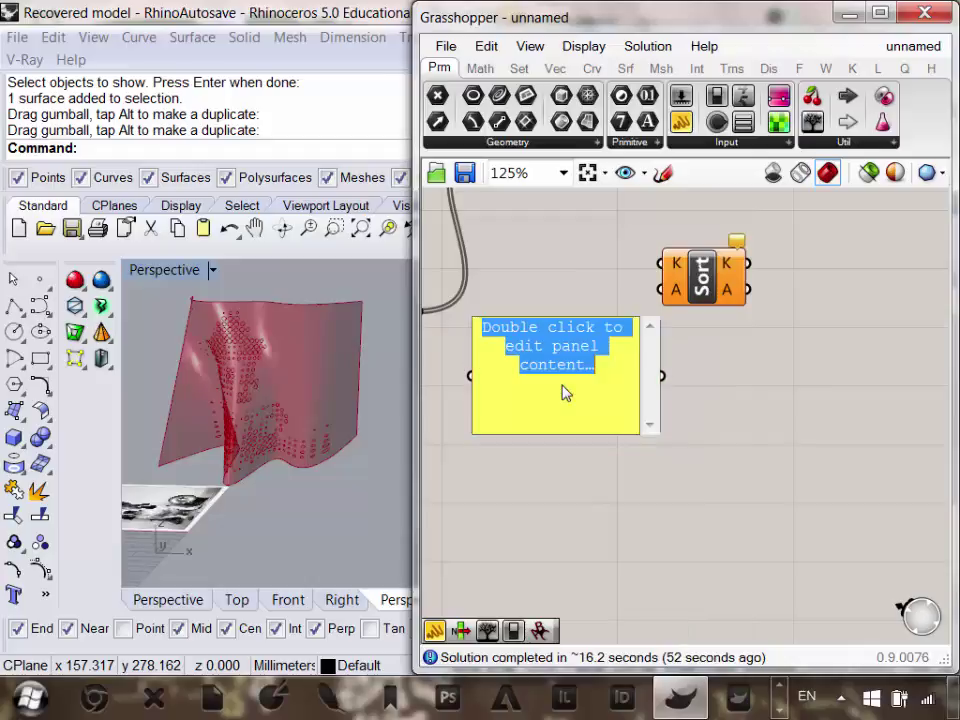
type("3")
key("Return")
type("2")
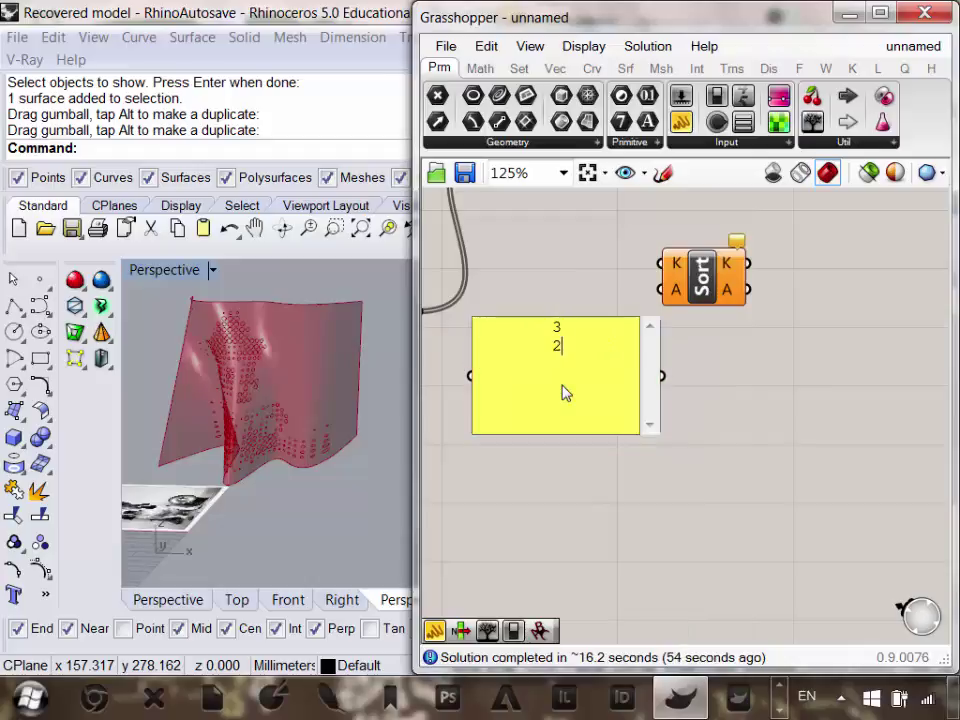
key("Return")
type("1")
left_click(649, 253)
Duplicate the number panel below itself and replace the copy's content with the lines pears, apples and oranges.
left_click(544, 392)
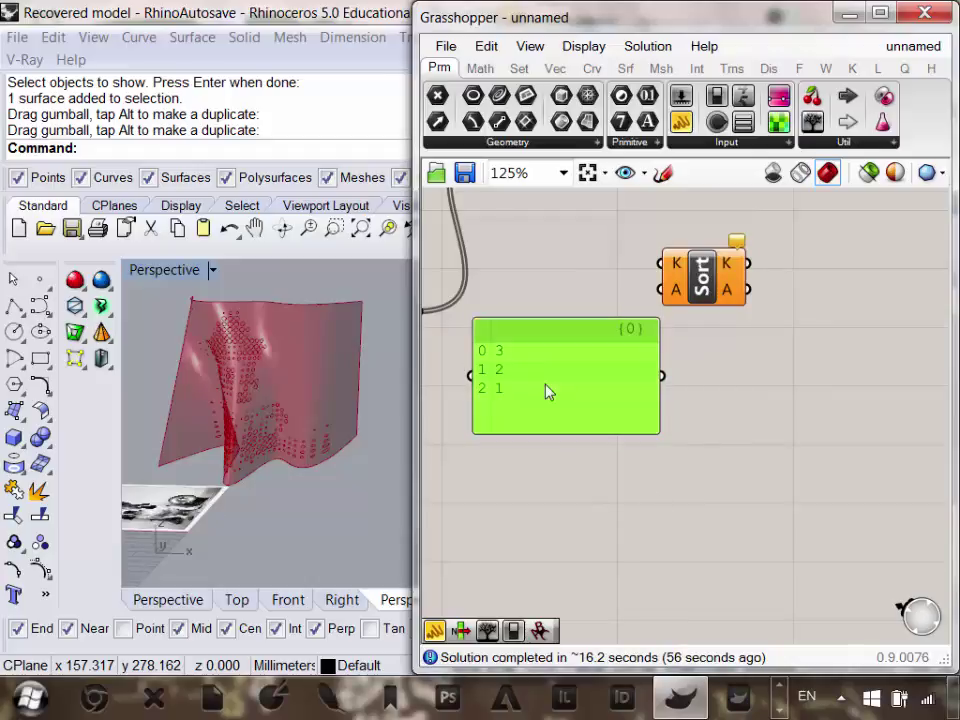
left_click_drag(546, 385, 542, 484, "alt")
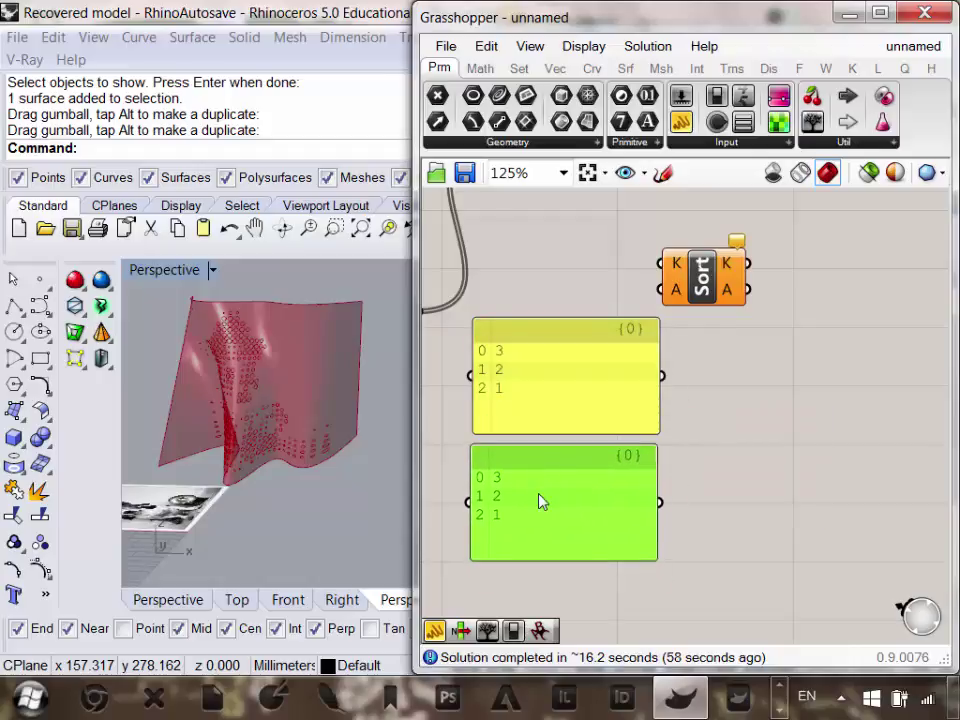
double_click(545, 489)
key("BackSpace")
type("pears")
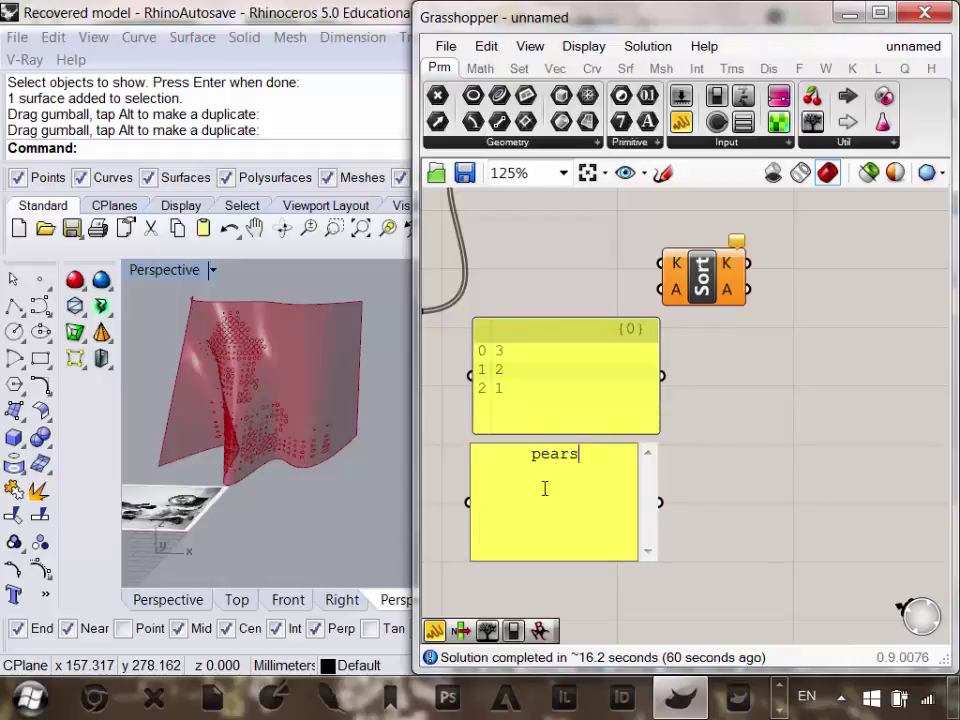
key("Return")
type("apples")
key("Return")
type("oranges")
left_click(700, 452)
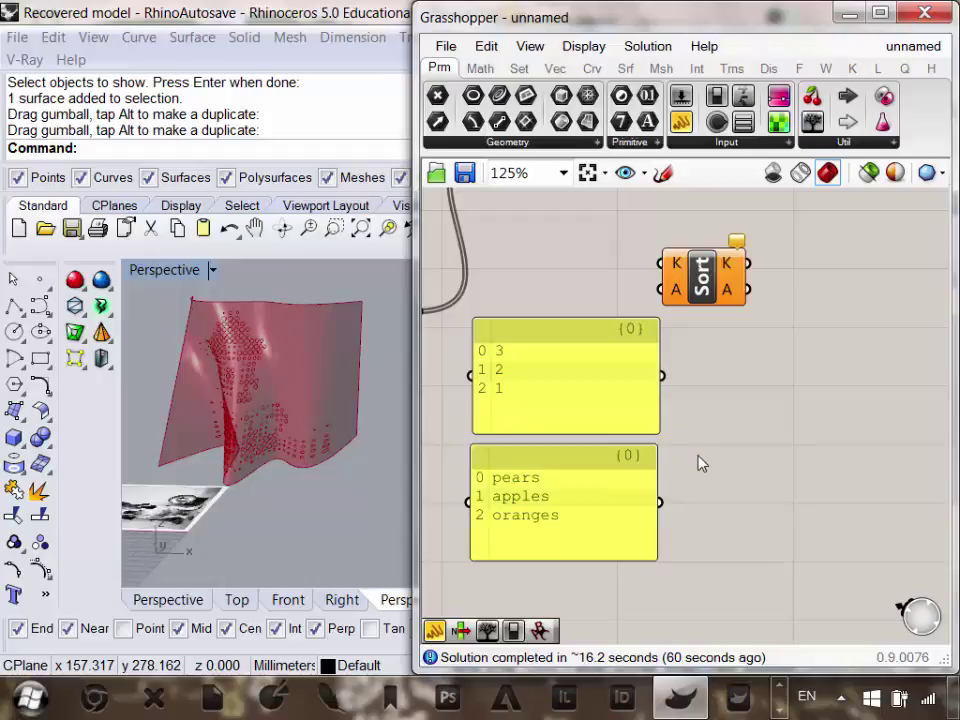
Move the Sort component clear of the filled panels and add two empty panels, one above the other, on its output side.
left_click_drag(704, 300, 747, 327)
right_click_drag(782, 364, 675, 391)
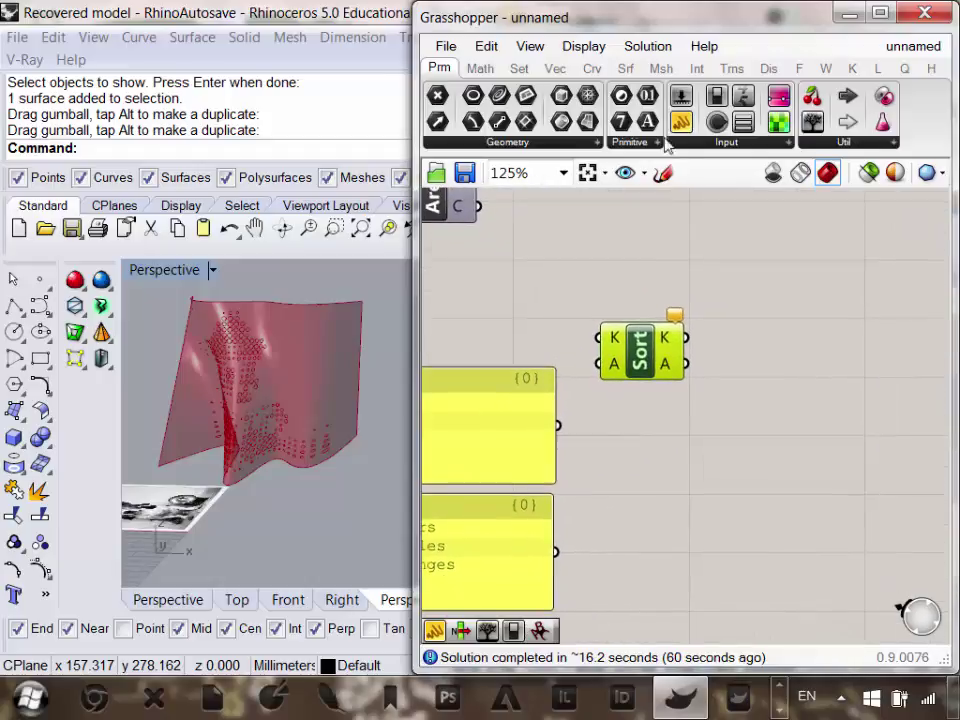
left_click_drag(681, 121, 810, 214)
left_click_drag(681, 121, 842, 493)
right_click_drag(567, 444, 664, 514)
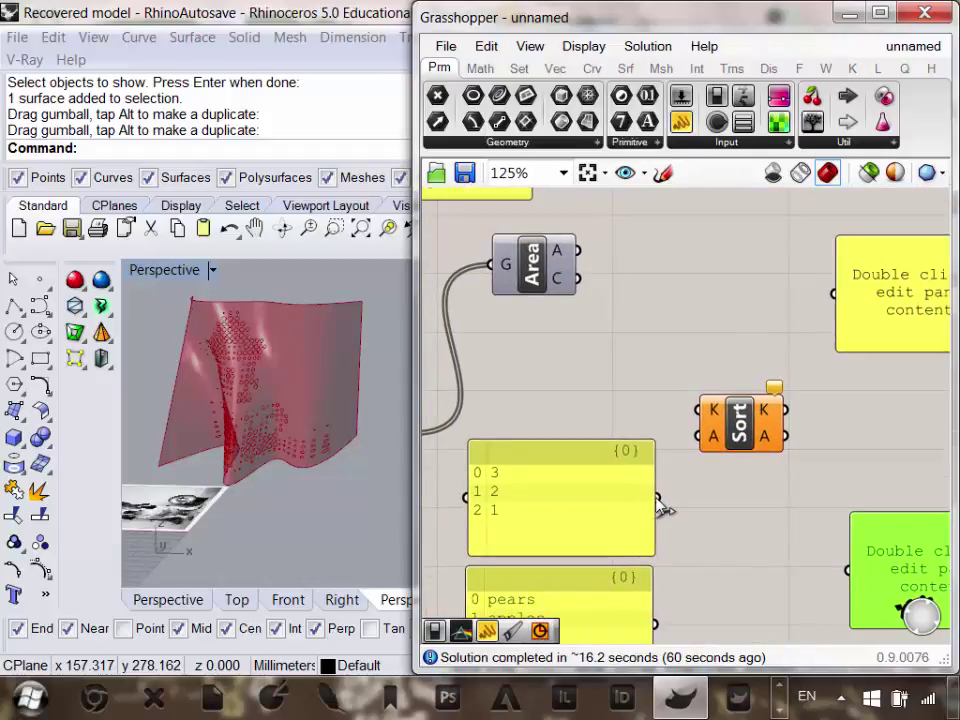
Connect the number panel to Sort's K input and Sort's K output to the upper empty panel, then raise the number panel.
left_click_drag(658, 497, 703, 425)
right_click_drag(703, 425, 620, 433)
left_click_drag(674, 366, 829, 392)
right_click_drag(829, 392, 803, 326)
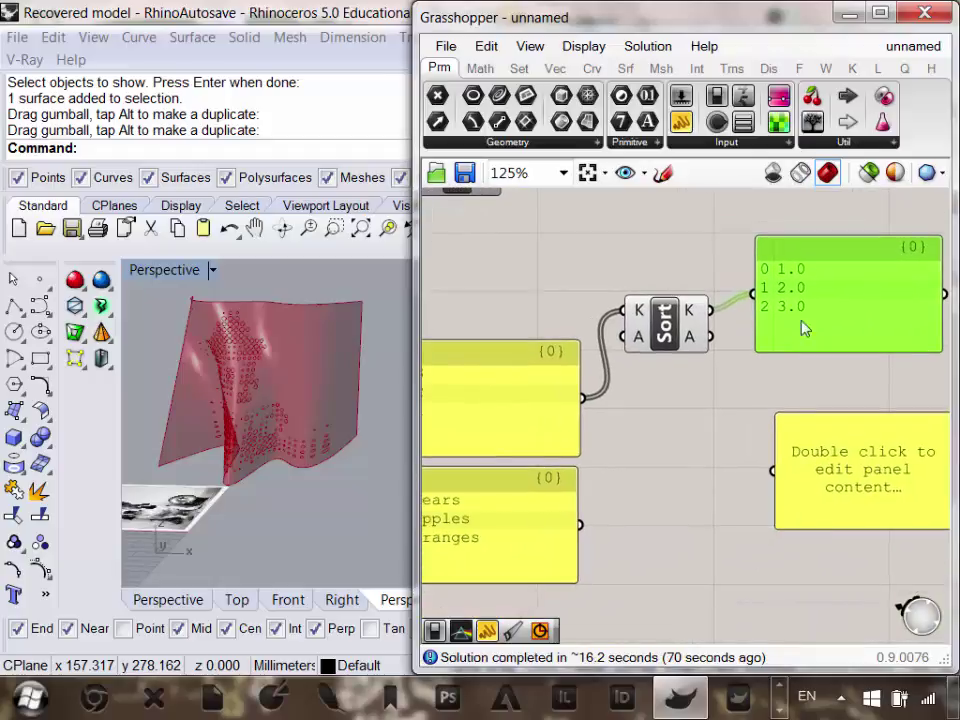
scroll(660, 340, "down", 3)
right_click_drag(660, 340, 643, 377)
left_click_drag(546, 403, 546, 360)
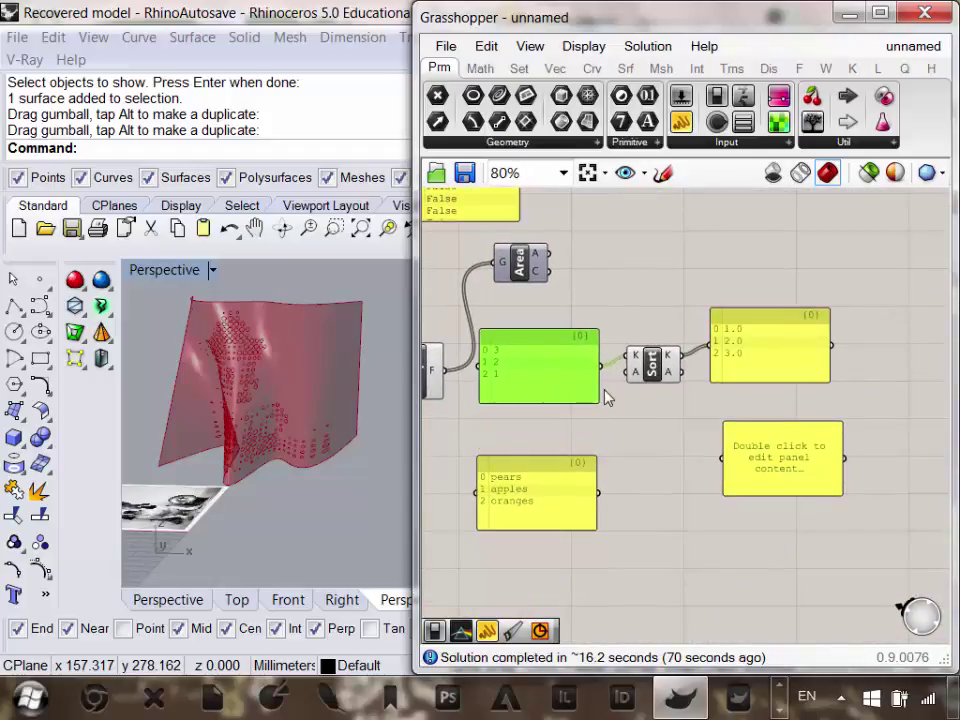
Connect the fruit panel to Sort's A input and Sort's A output to the lower empty panel.
scroll(606, 396, "up", 1)
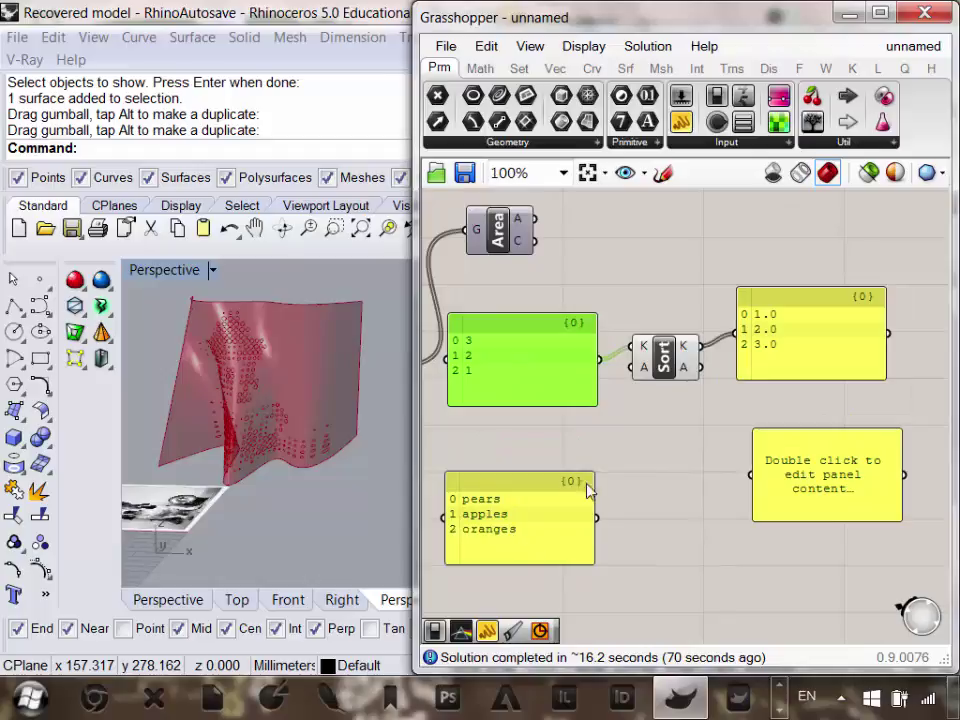
mouse_move(645, 376)
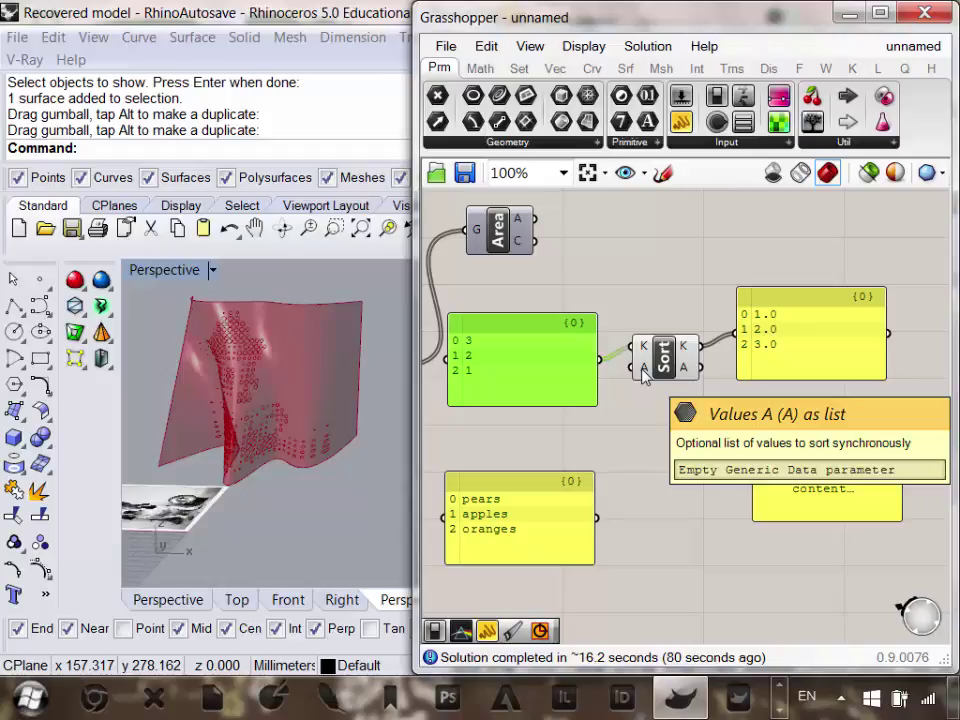
right_click_drag(651, 419, 692, 437)
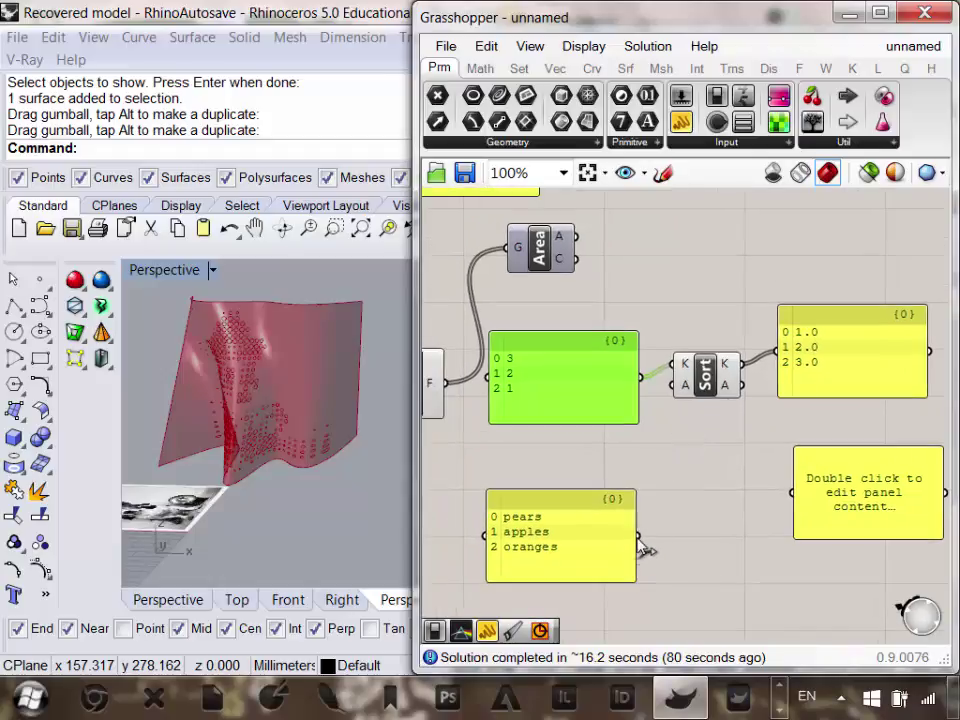
left_click_drag(650, 499, 678, 388)
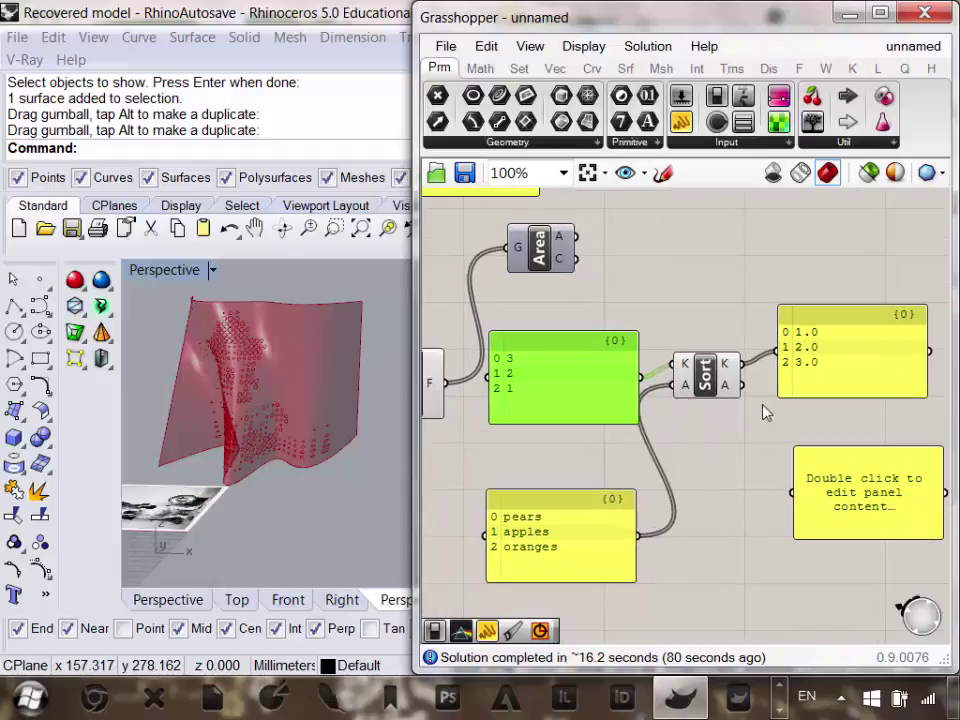
left_click_drag(750, 390, 795, 500)
right_click_drag(808, 536, 784, 493)
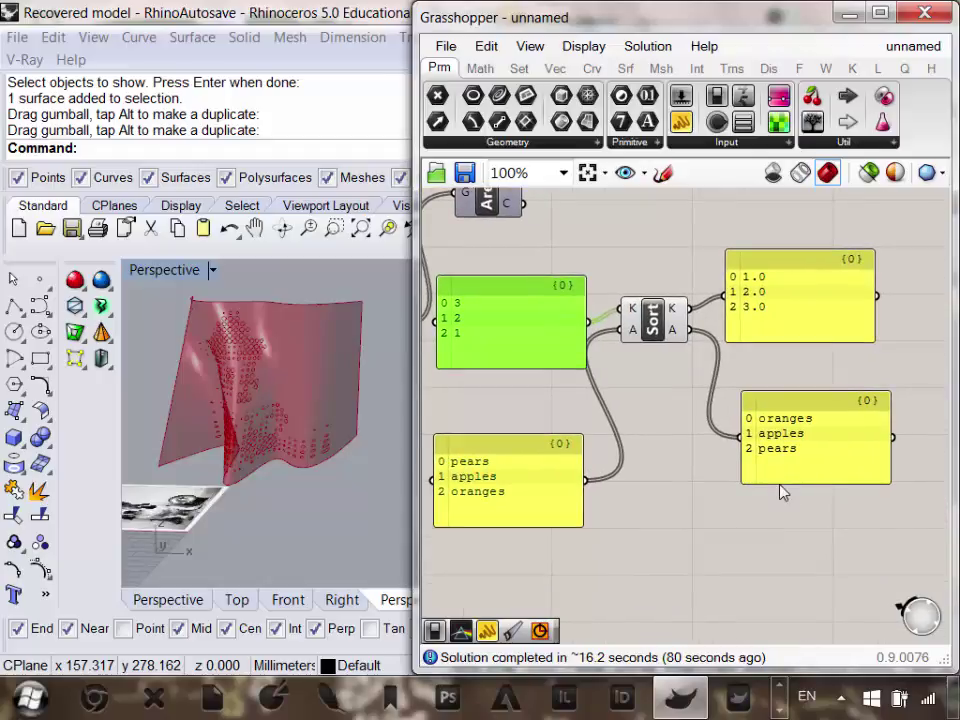
Compare the sorted panels with their source lists and examine the Sort component's control for adding more value inputs.
left_click(786, 485)
right_click_drag(619, 528, 646, 591)
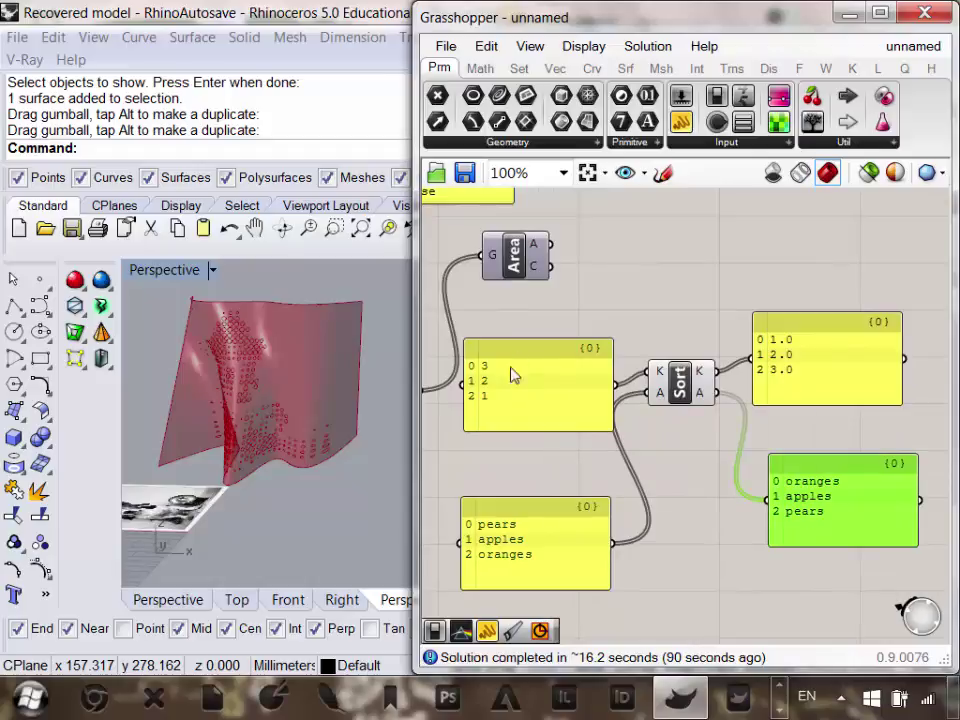
right_click_drag(532, 453, 553, 427)
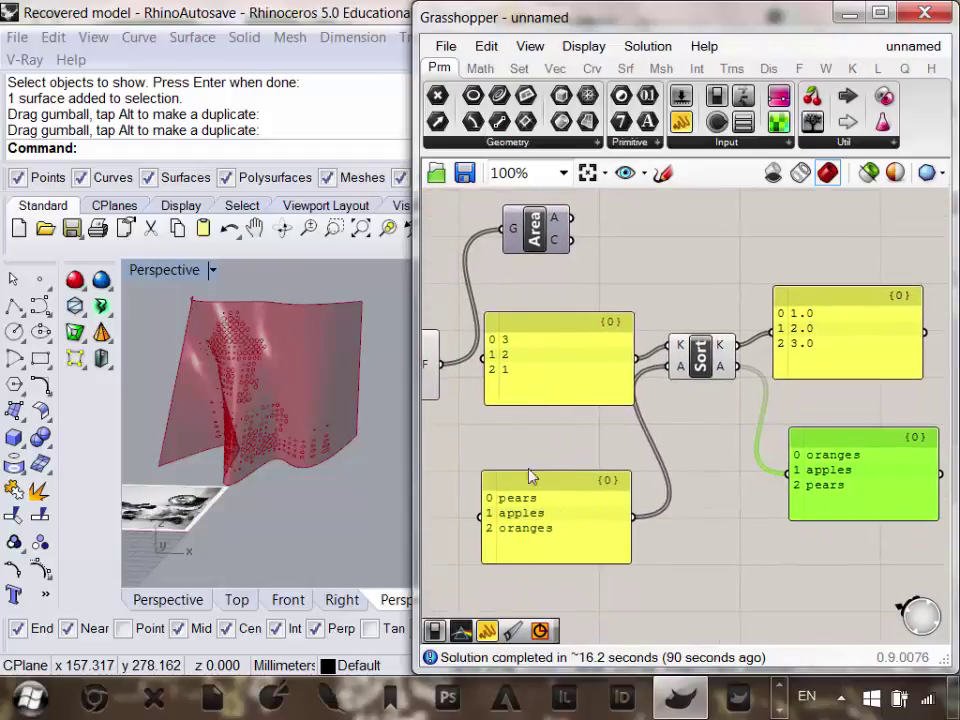
right_click_drag(537, 355, 566, 330)
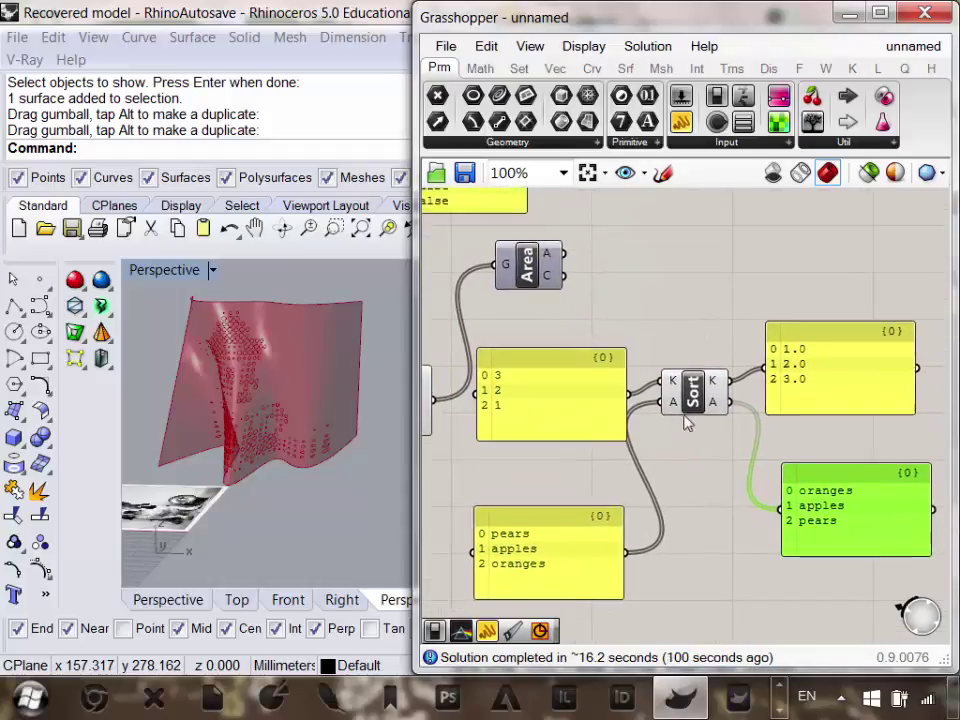
scroll(686, 412, "up", 5)
left_click(687, 405)
left_click(685, 413)
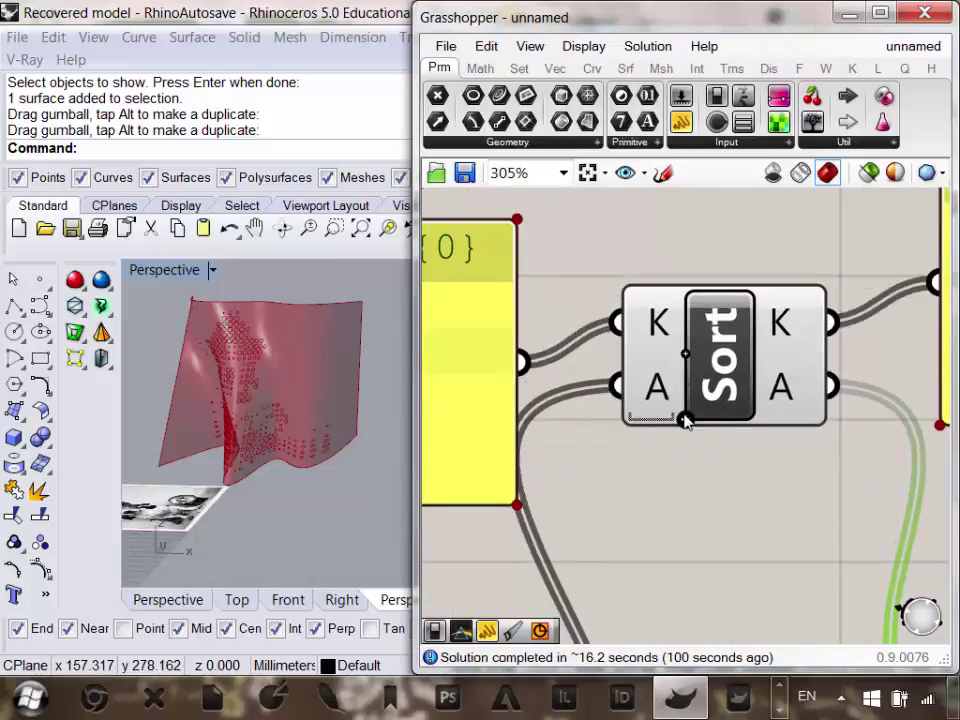
Add bananas as a fourth line in the fruit panel and check the Sort component's message about the unequal lists.
scroll(683, 415, "down", 5)
right_click_drag(614, 447, 612, 418)
scroll(585, 522, "up", 2)
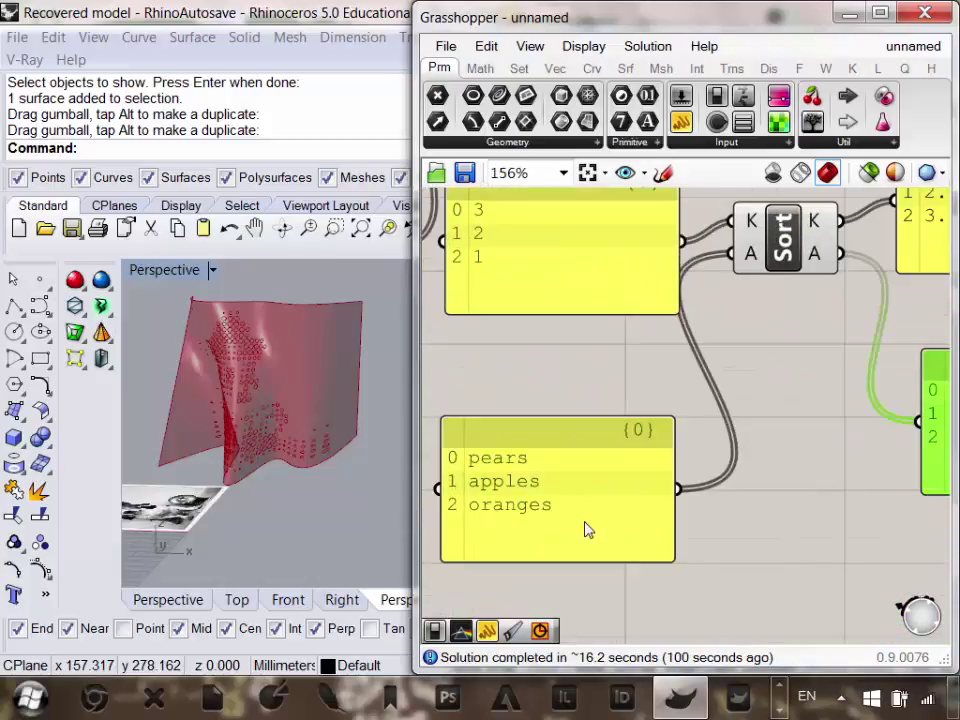
left_click(574, 499)
double_click(574, 500)
left_click(601, 477)
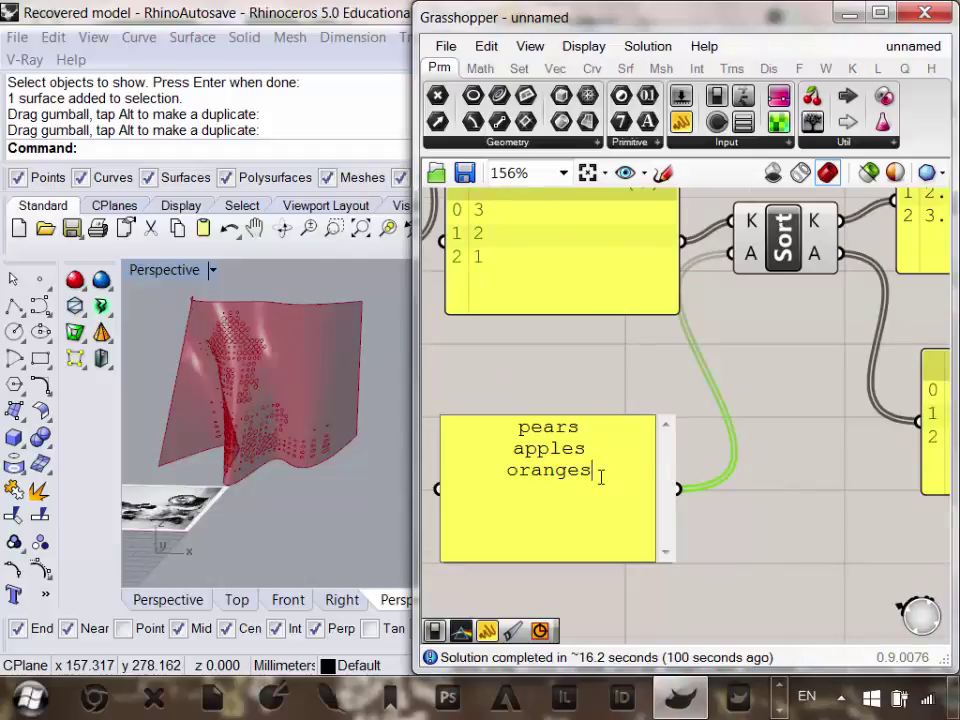
type("banan")
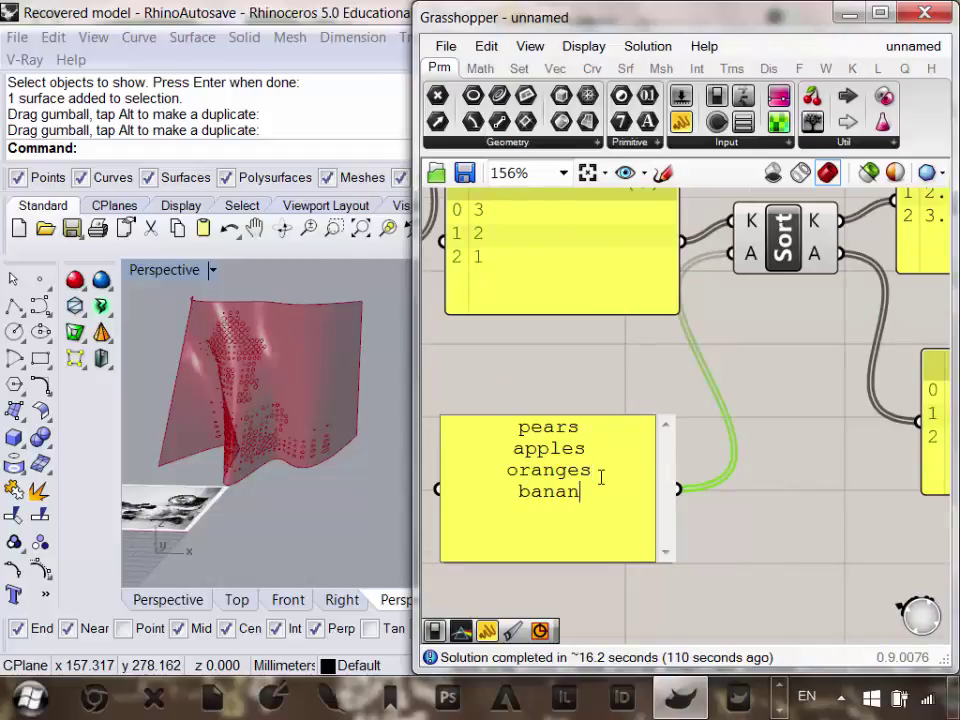
type("as")
left_click(800, 553)
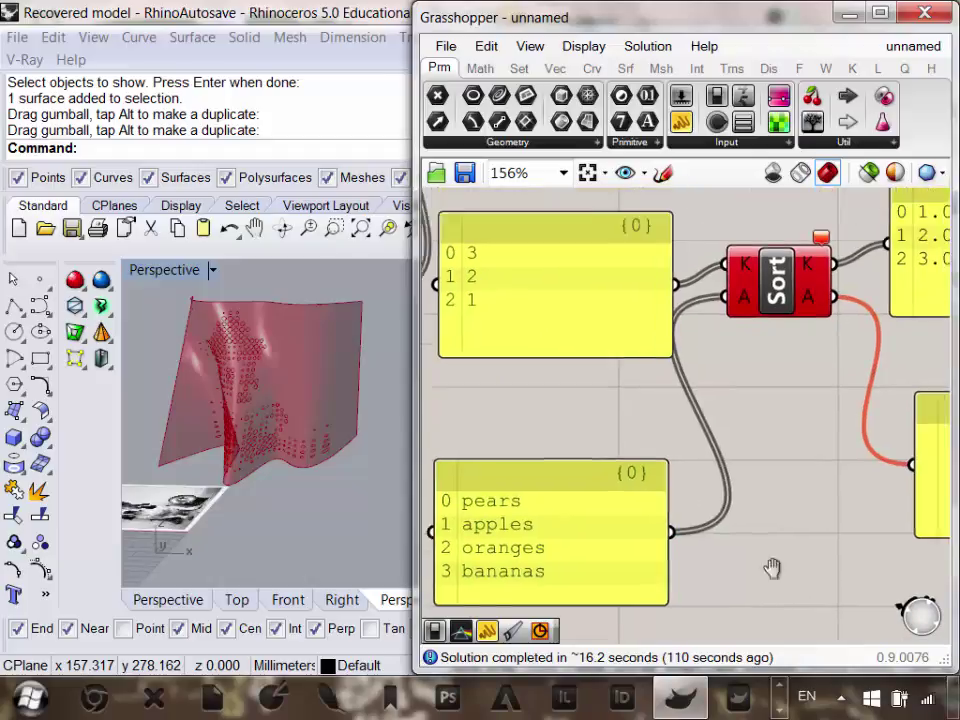
scroll(768, 520, "down", 3)
scroll(761, 476, "up", 1)
mouse_move(752, 347)
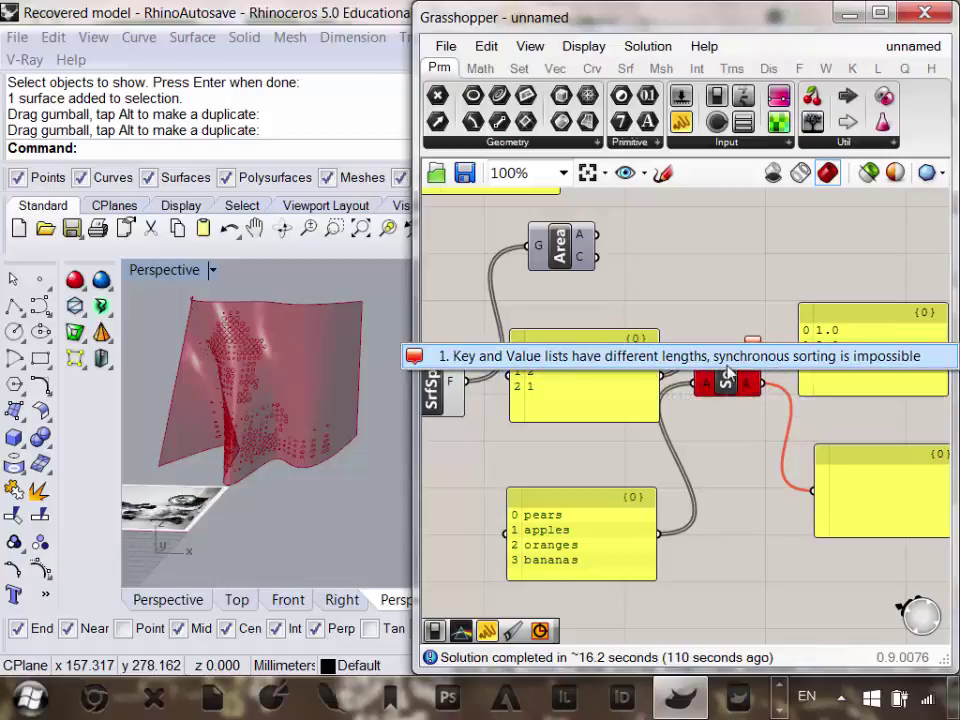
scroll(724, 508, "down", 1)
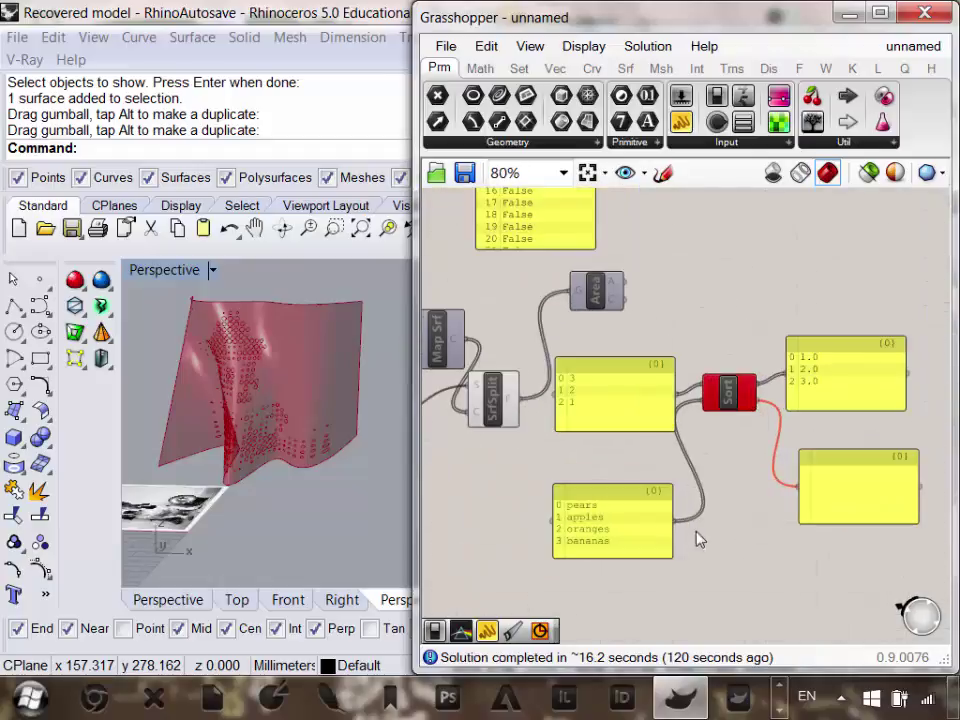
Delete the number and fruit panels along with the two output panels connected to Sort.
left_click(654, 501)
left_click(621, 407, "shift")
key("Delete")
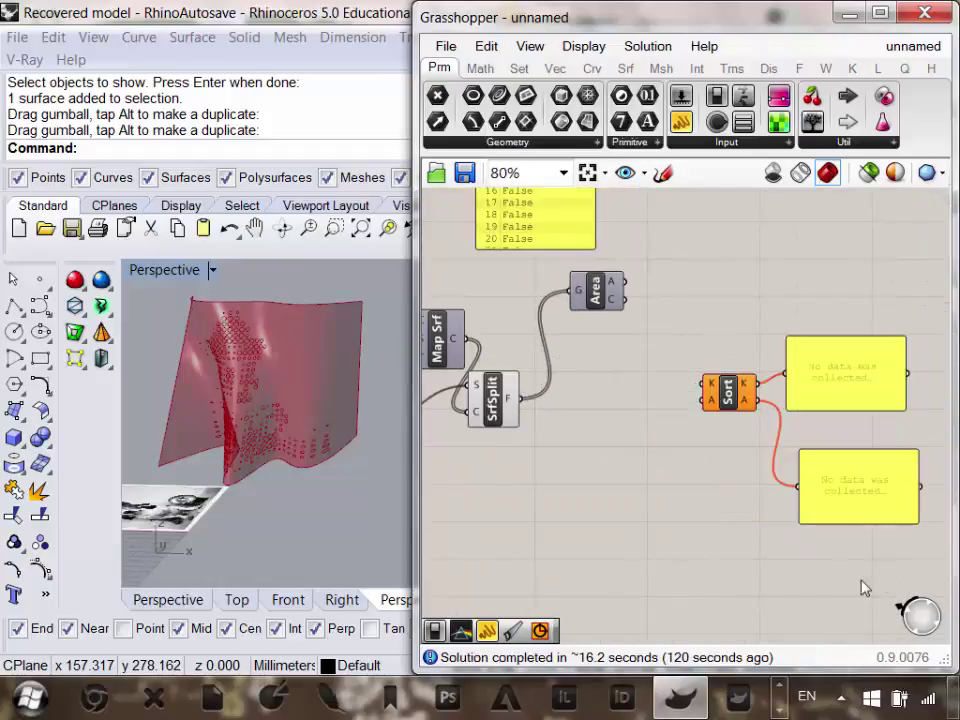
left_click_drag(865, 588, 775, 330)
key("Delete")
Feed the Area component's A output into Sort's K input and the SrfSplit fragments into Sort's A input.
scroll(666, 379, "up", 2)
scroll(652, 374, "down", 4)
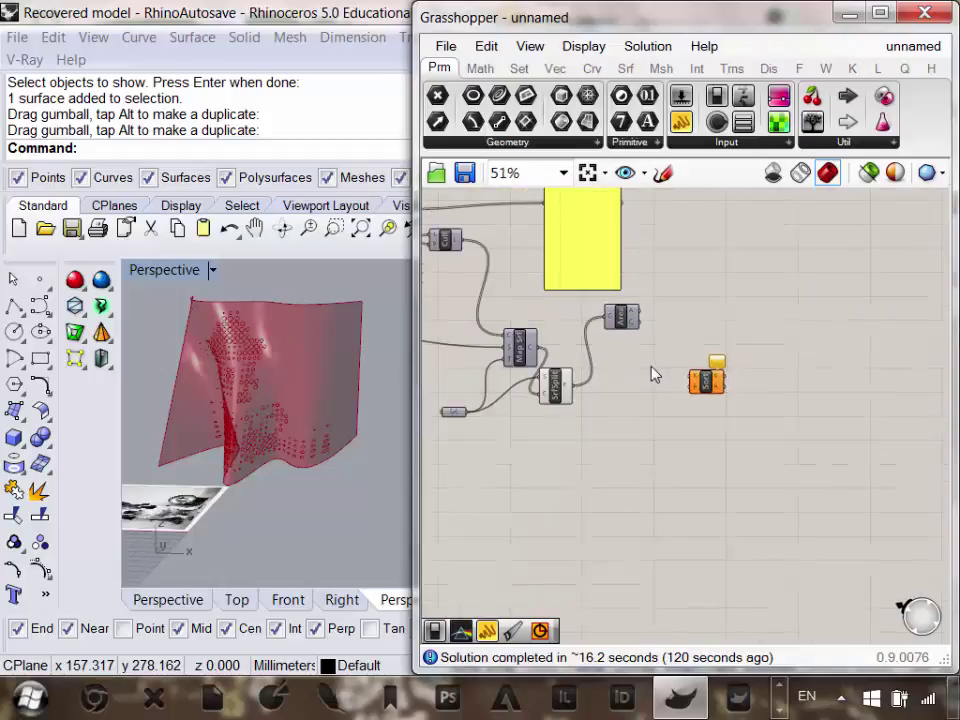
scroll(654, 374, "up", 1)
left_click_drag(636, 297, 700, 375)
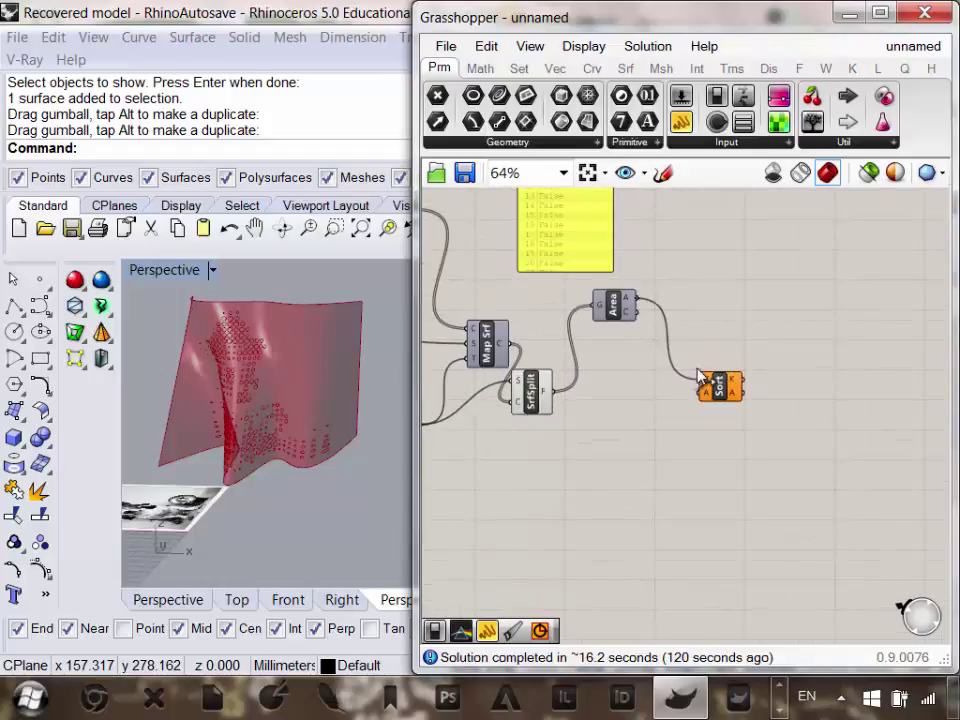
scroll(572, 380, "up", 1)
mouse_move(538, 400)
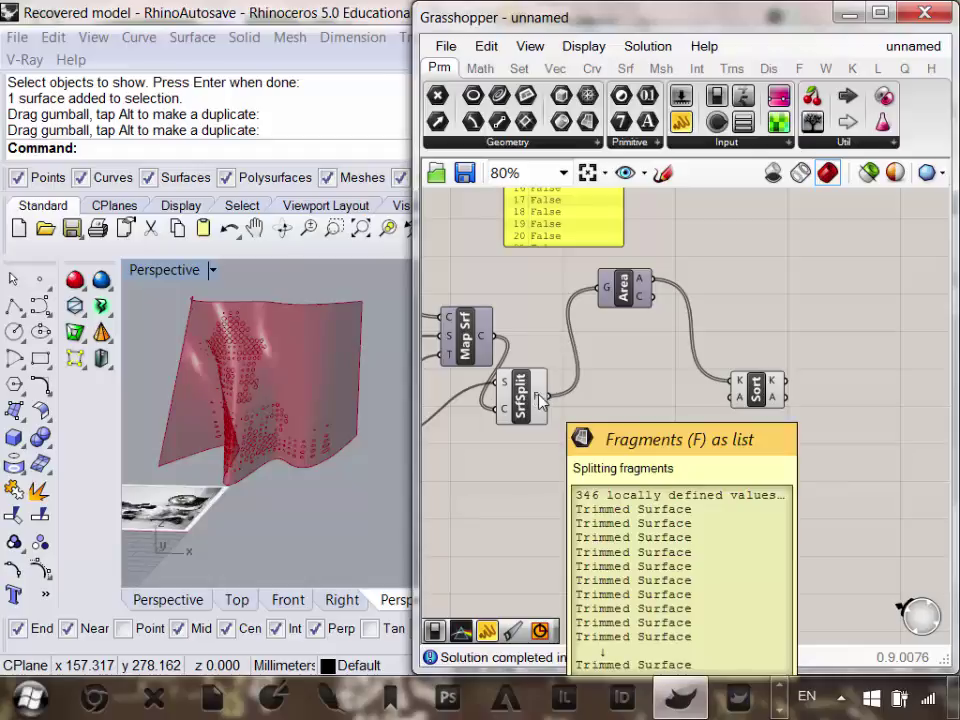
left_click_drag(540, 398, 710, 350)
scroll(745, 358, "up", 3)
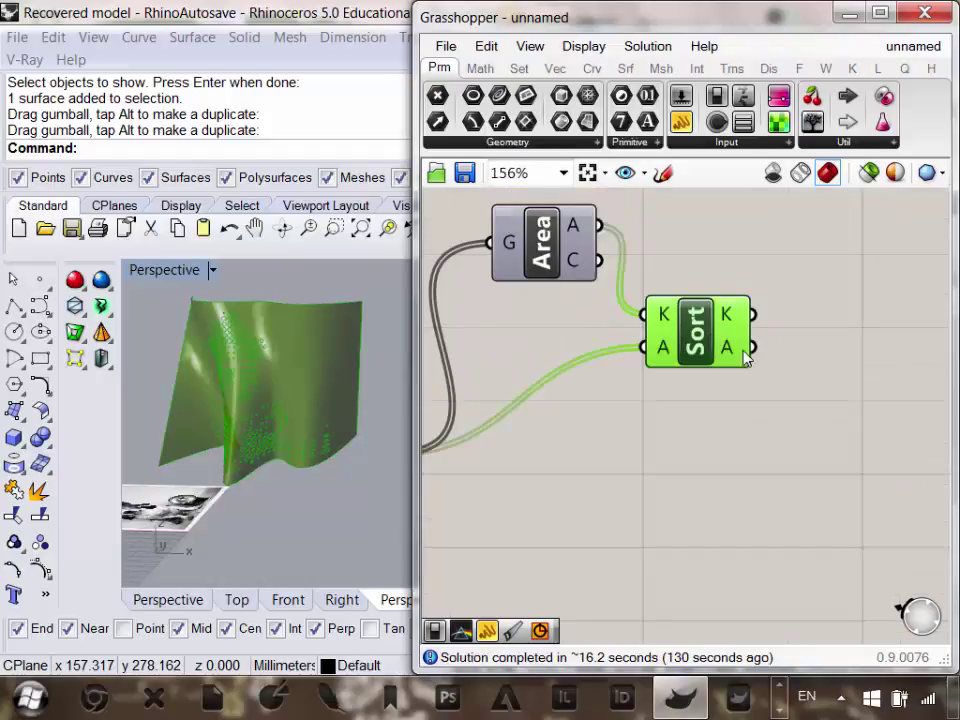
Add a List Item component beside Sort and feed Sort's A output into its L input.
right_click_drag(801, 375, 619, 385)
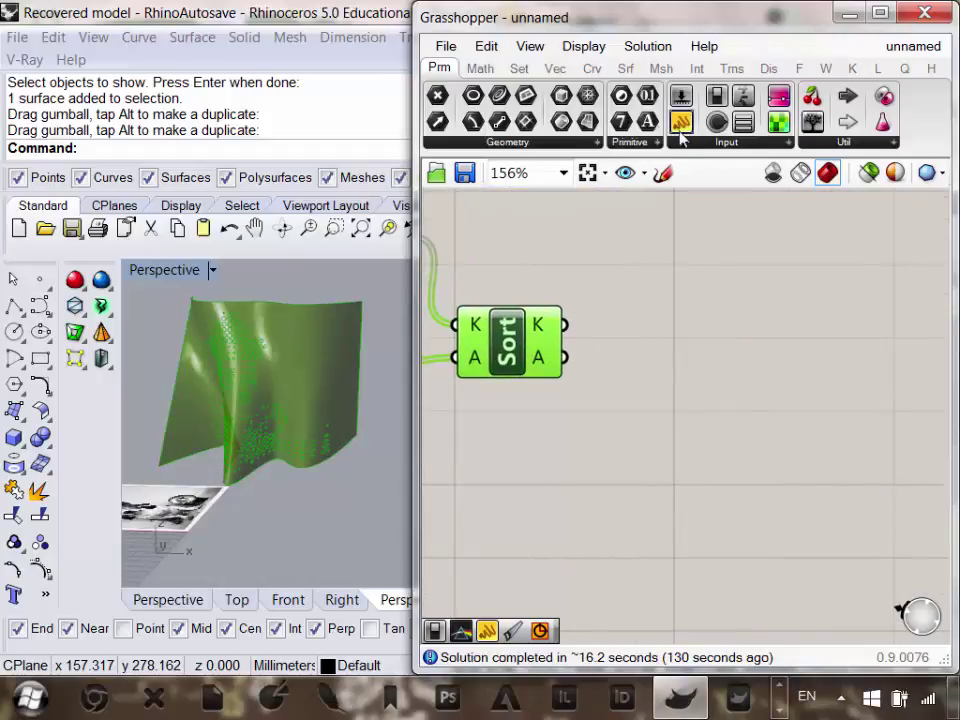
left_click(514, 68)
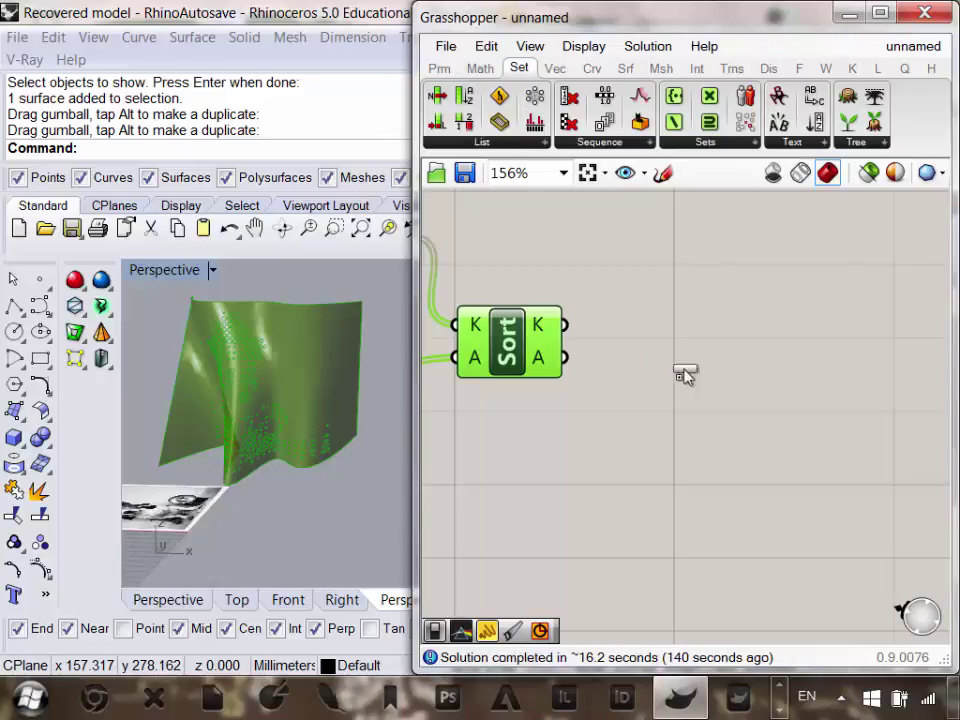
left_click(699, 345)
scroll(559, 210, "down", 2)
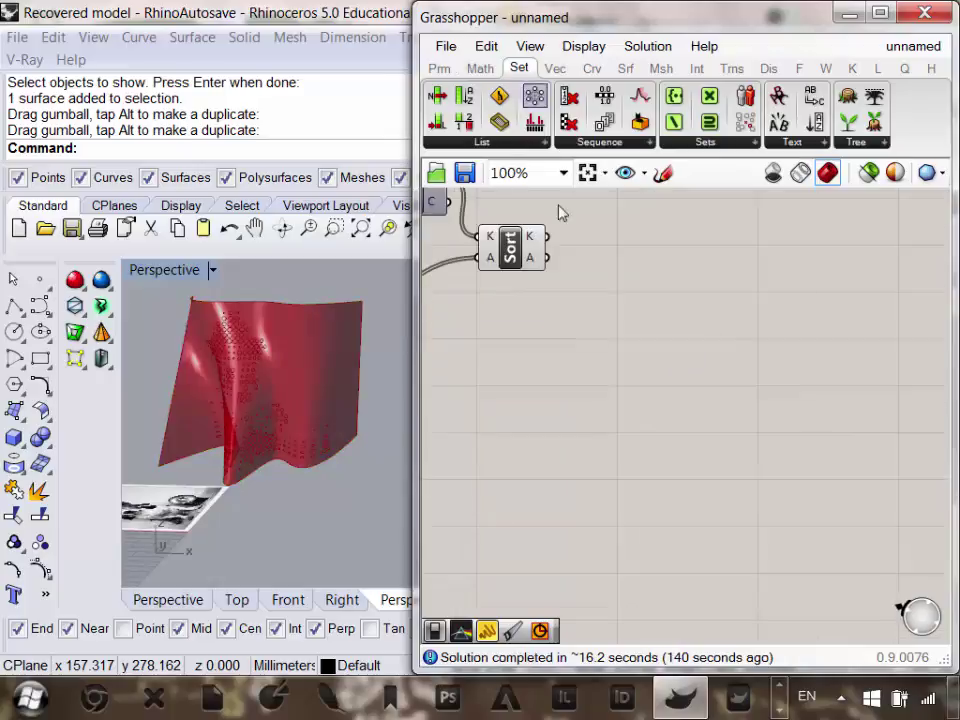
left_click(489, 146)
left_click_drag(480, 197, 650, 375)
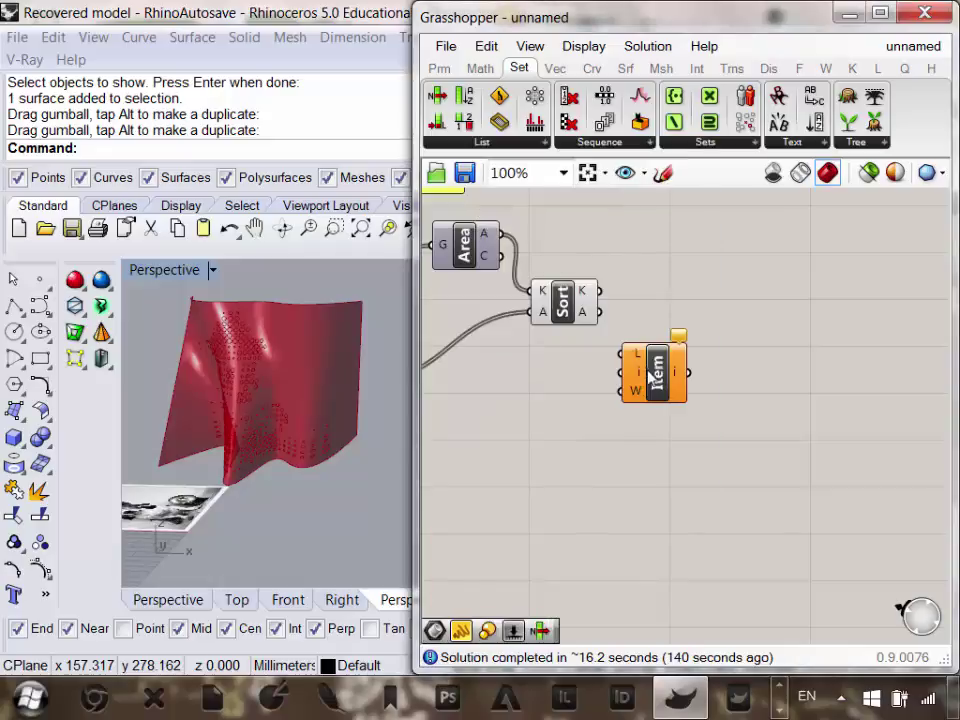
scroll(650, 375, "up", 2)
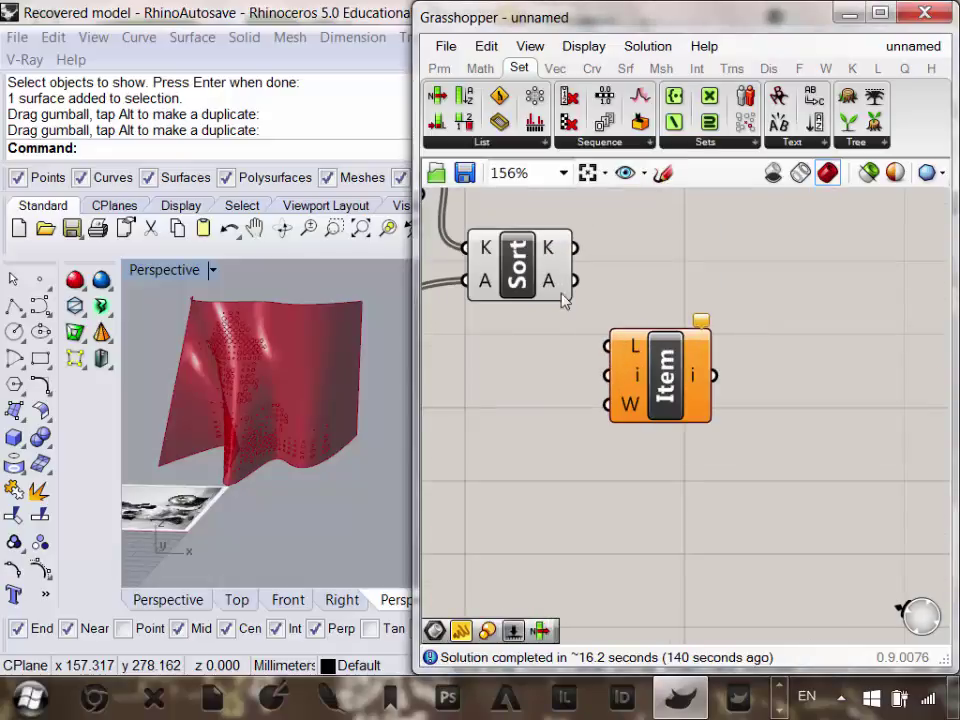
left_click_drag(575, 281, 655, 410)
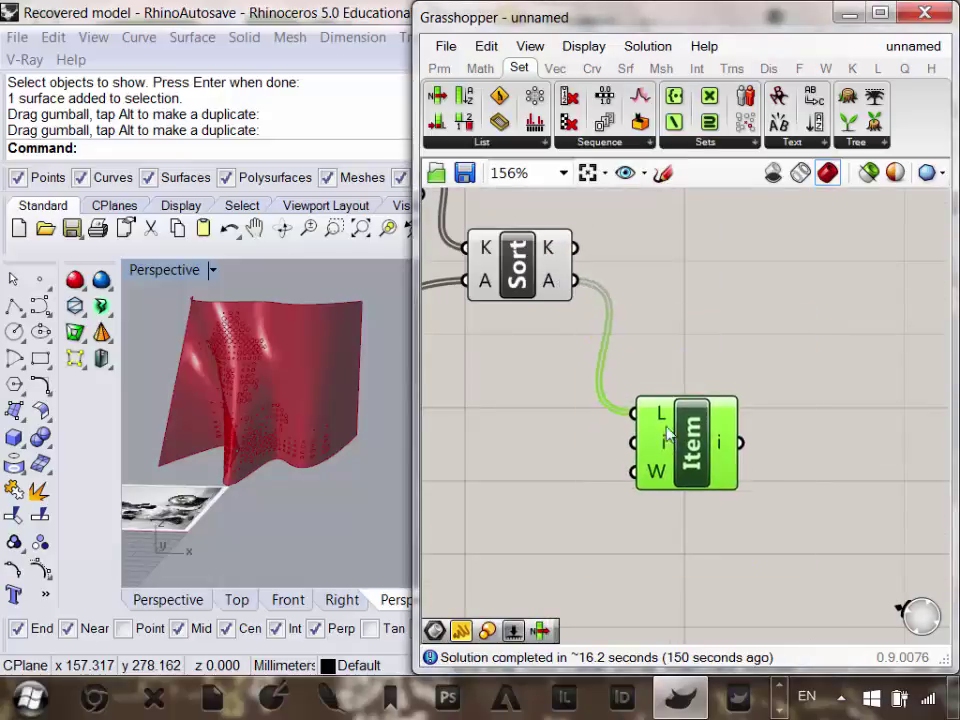
Check the picked fragment on the surface and reverse the list order of Sort's A output.
right_click_drag(253, 429, 296, 448)
scroll(184, 454, "up", 5)
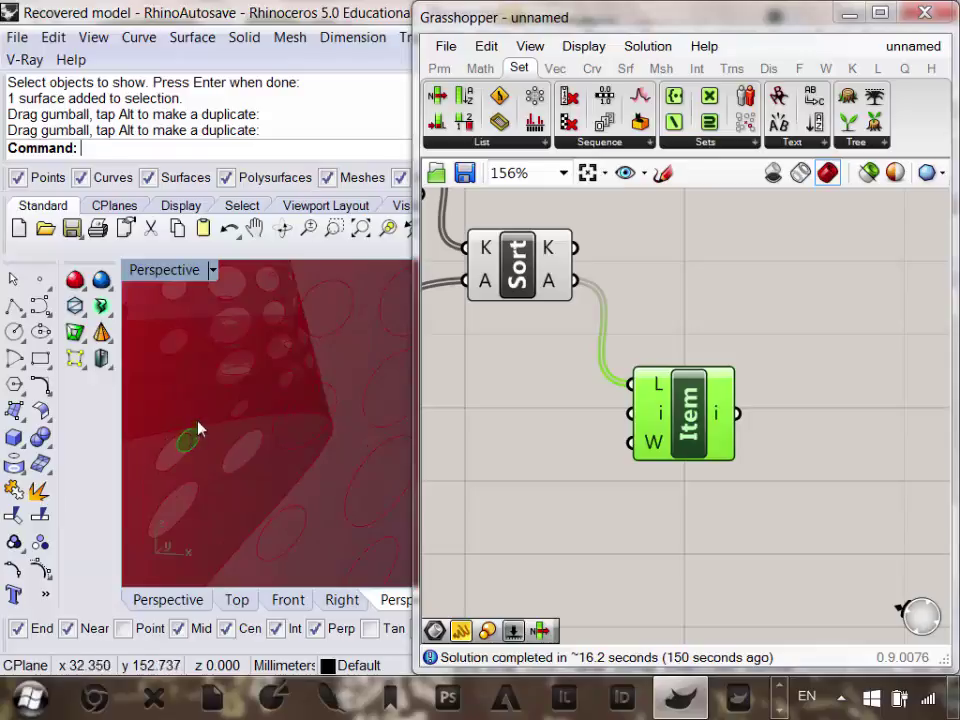
scroll(326, 418, "down", 6)
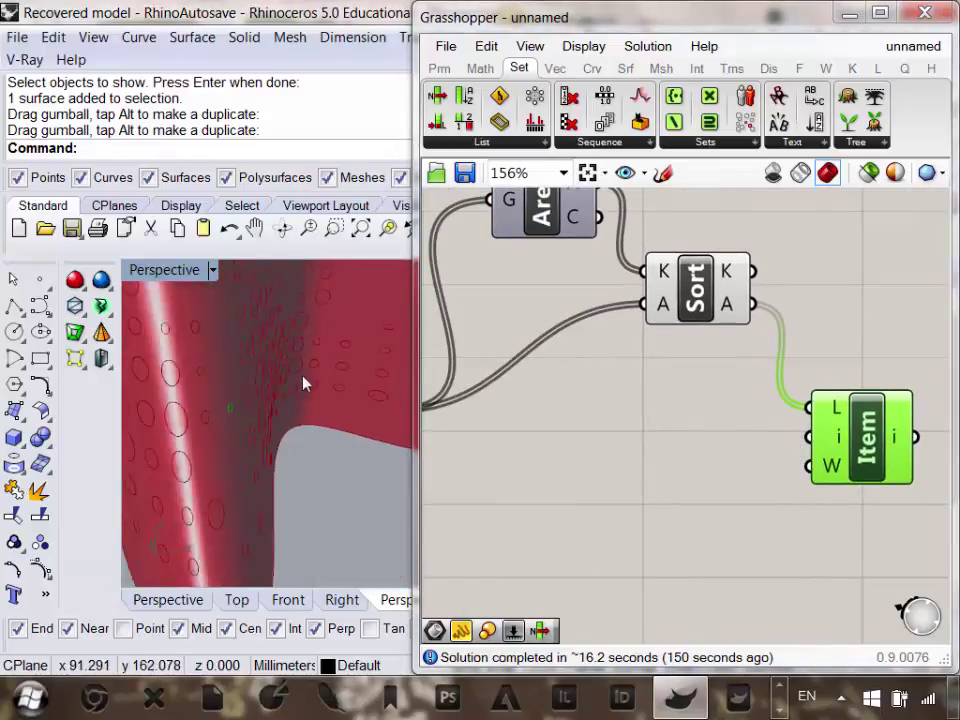
scroll(286, 456, "down", 3)
right_click_drag(701, 448, 656, 481)
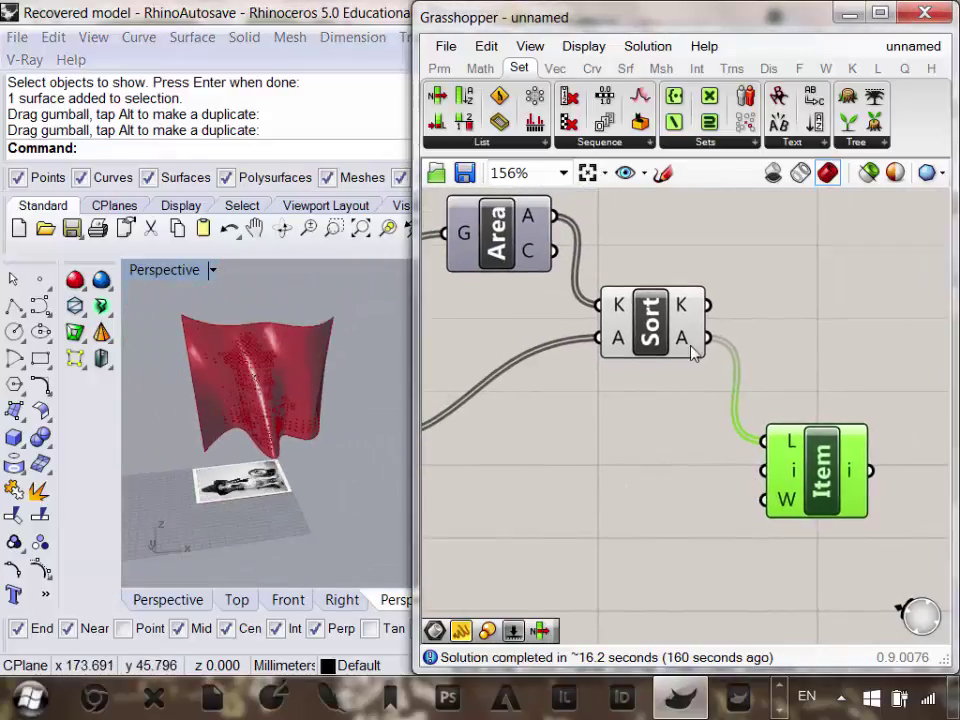
mouse_move(688, 344)
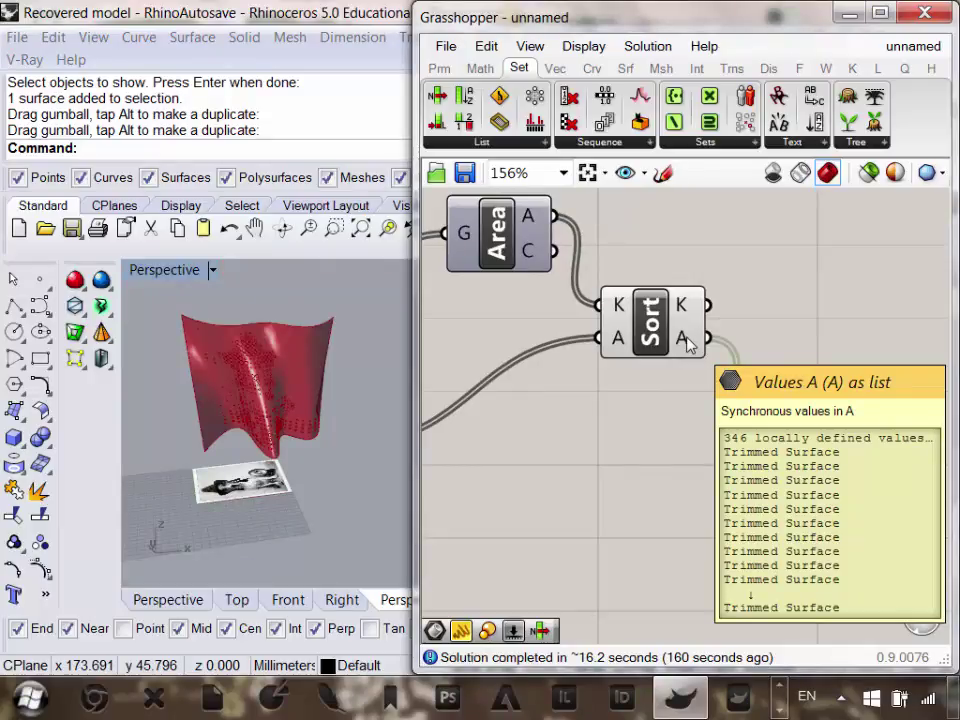
right_click(688, 344)
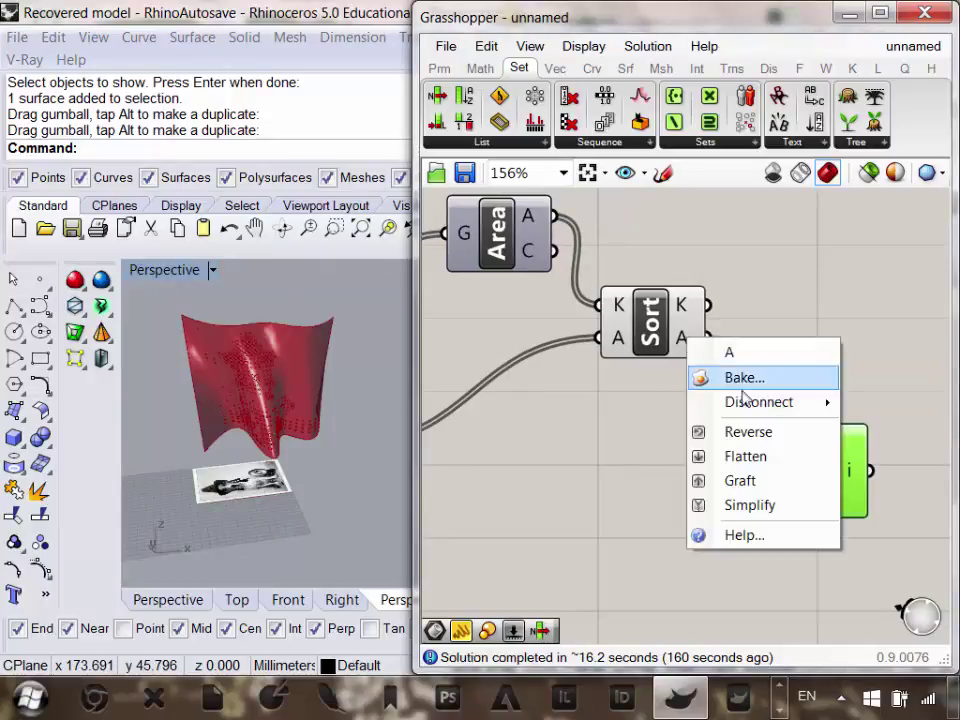
left_click(739, 434)
scroll(342, 432, "up", 6)
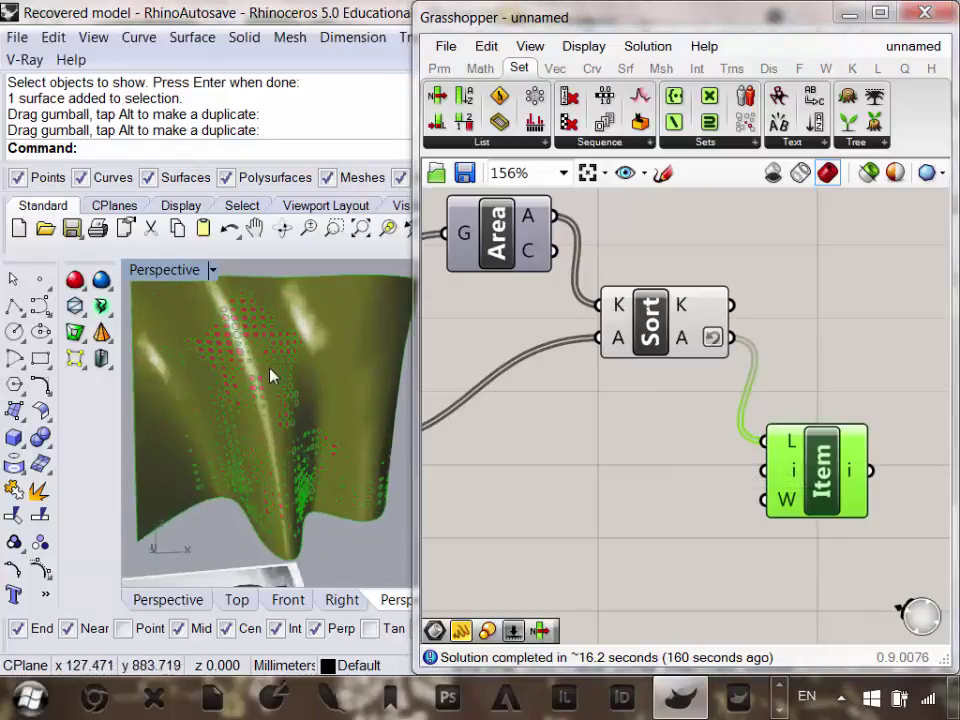
scroll(729, 428, "down", 1)
Turn off the preview of the Sort and Area components and the two components before them.
scroll(729, 428, "down", 4)
left_click_drag(726, 492, 550, 338)
right_click(551, 326)
left_click(579, 336)
Examine the holes of the perforated surface in the Rhino Perspective viewport from several angles and distances.
right_click_drag(232, 297, 306, 364)
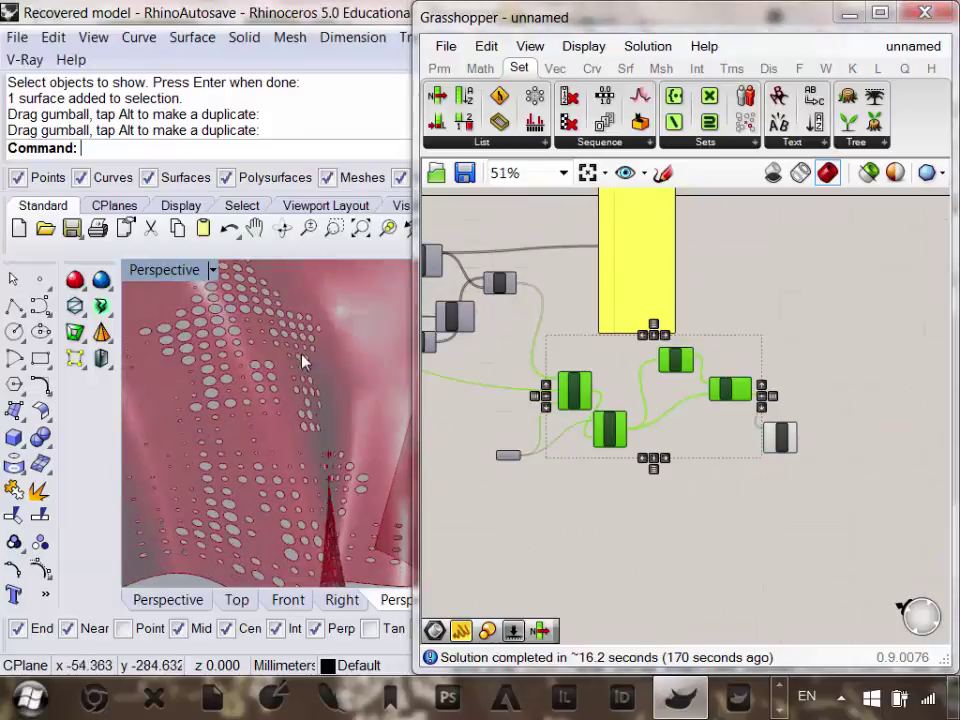
scroll(279, 456, "down", 5)
scroll(338, 425, "up", 5)
right_click_drag(338, 425, 375, 369)
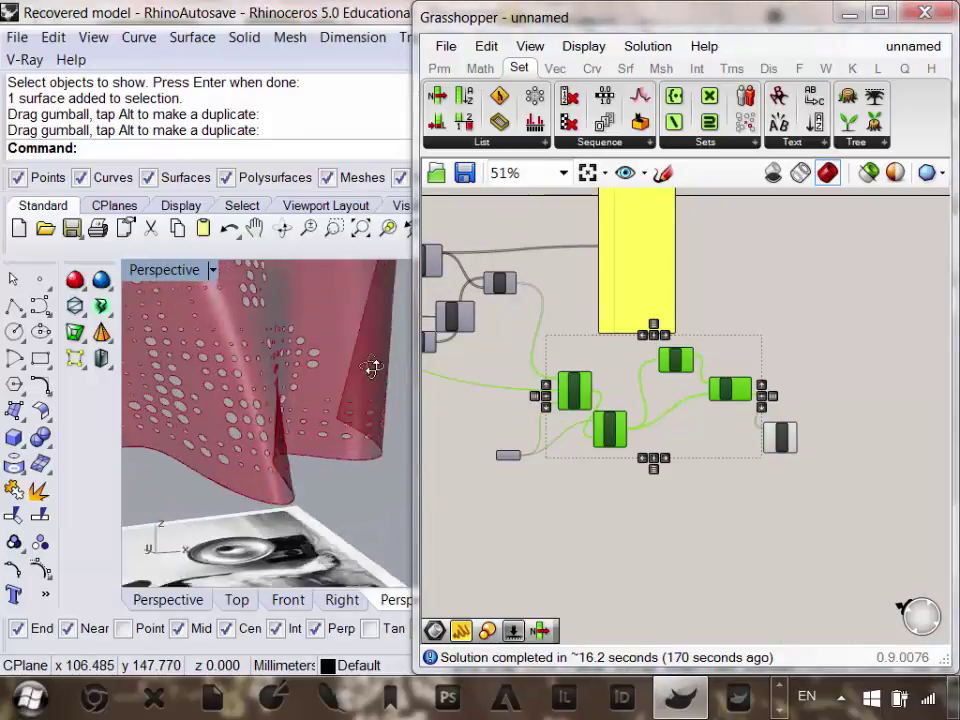
scroll(289, 401, "down", 5)
scroll(290, 376, "up", 2)
mouse_move(289, 401)
right_mouse_down()
mouse_move(290, 376)
mouse_move(156, 366)
mouse_move(199, 360)
mouse_move(210, 375)
mouse_move(293, 364)
mouse_move(190, 346)
mouse_move(211, 404)
mouse_move(266, 418)
mouse_move(251, 540)
mouse_move(220, 340)
mouse_move(280, 358)
mouse_move(360, 354)
mouse_move(251, 362)
mouse_move(262, 372)
mouse_move(298, 366)
mouse_move(251, 415)
mouse_move(360, 364)
mouse_move(272, 403)
mouse_move(180, 381)
mouse_move(245, 390)
mouse_move(204, 392)
mouse_move(221, 446)
right_mouse_up()
scroll(210, 375, "down", 6)
scroll(293, 364, "up", 5)
scroll(189, 339, "down", 4)
scroll(189, 339, "up", 5)
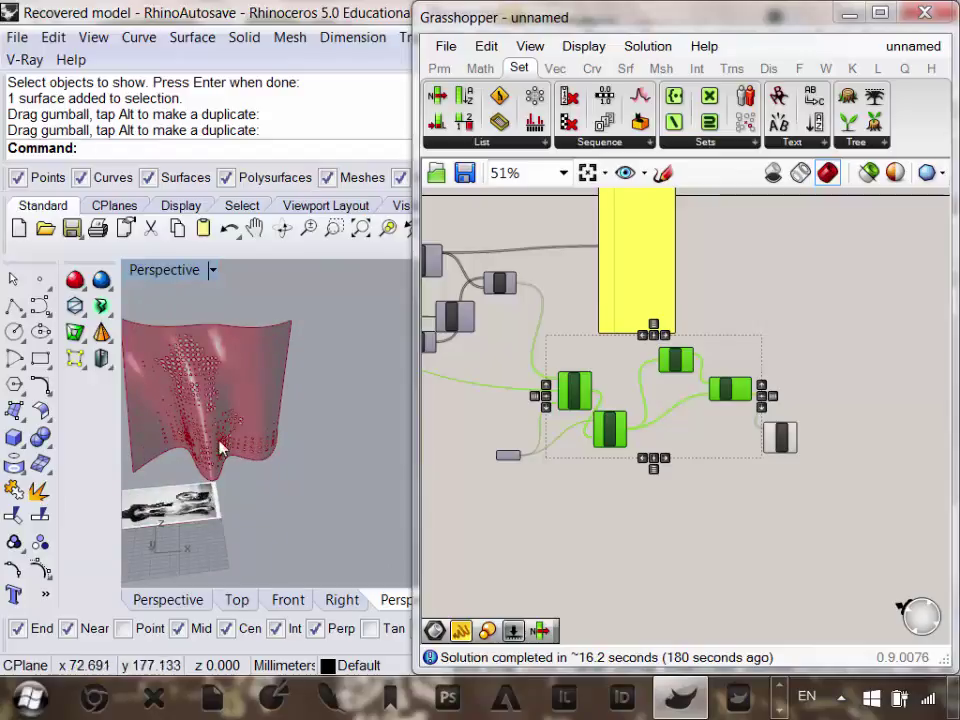
scroll(666, 446, "down", 2)
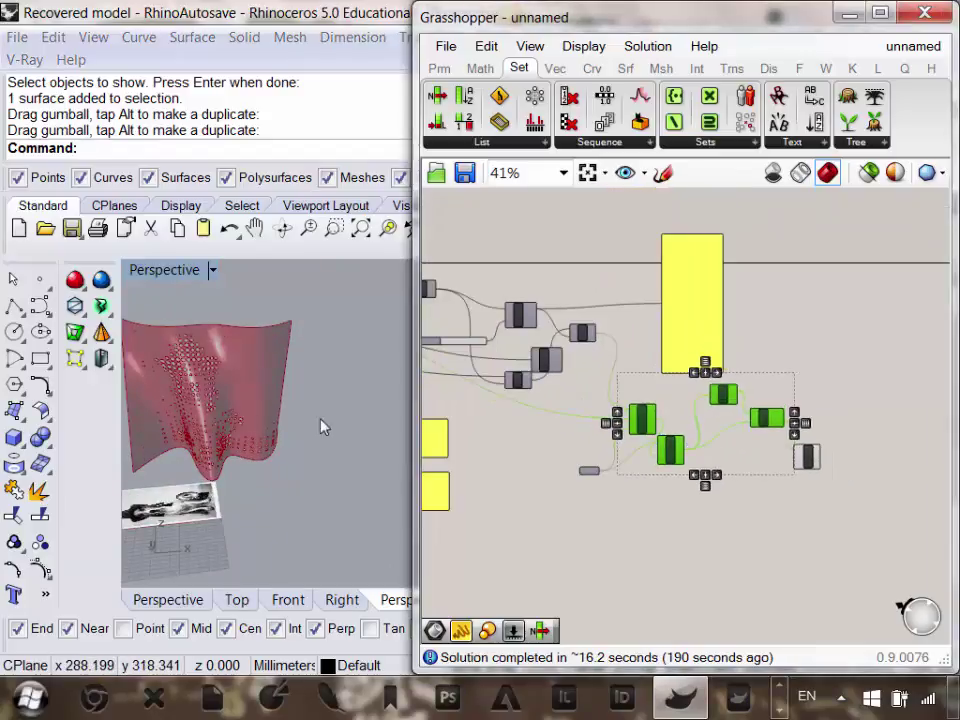
mouse_move(321, 424)
right_mouse_down()
mouse_move(214, 446)
mouse_move(187, 433)
mouse_move(229, 414)
mouse_move(330, 399)
right_mouse_up()
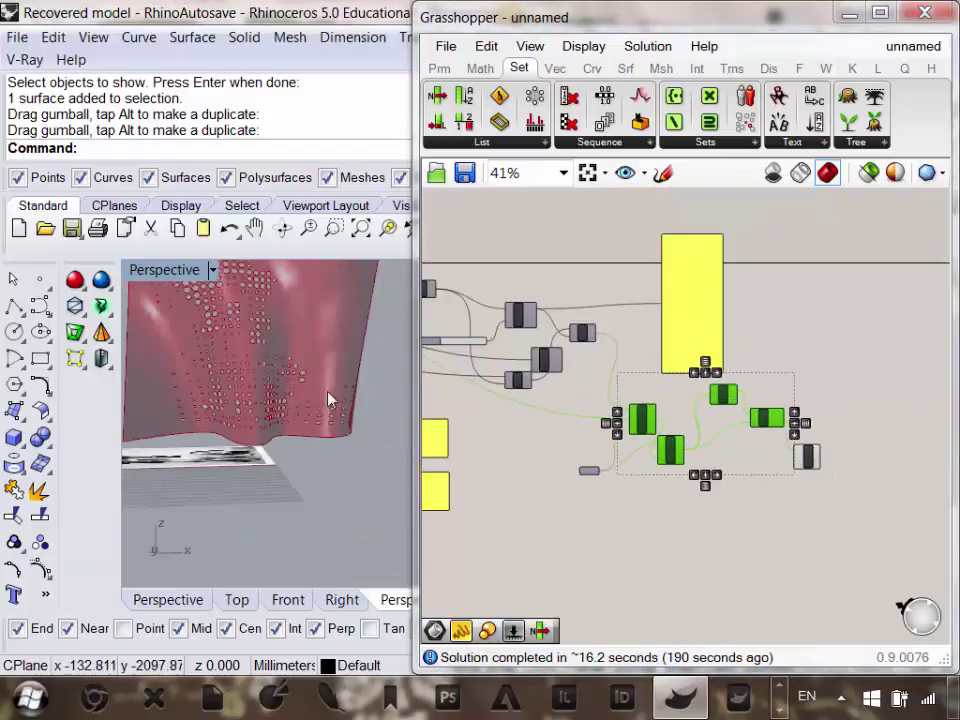
Move the Item component closer to Sort and toggle its preview off and on again.
scroll(523, 424, "up", 8)
right_click_drag(792, 475, 623, 448)
left_click_drag(623, 448, 659, 422)
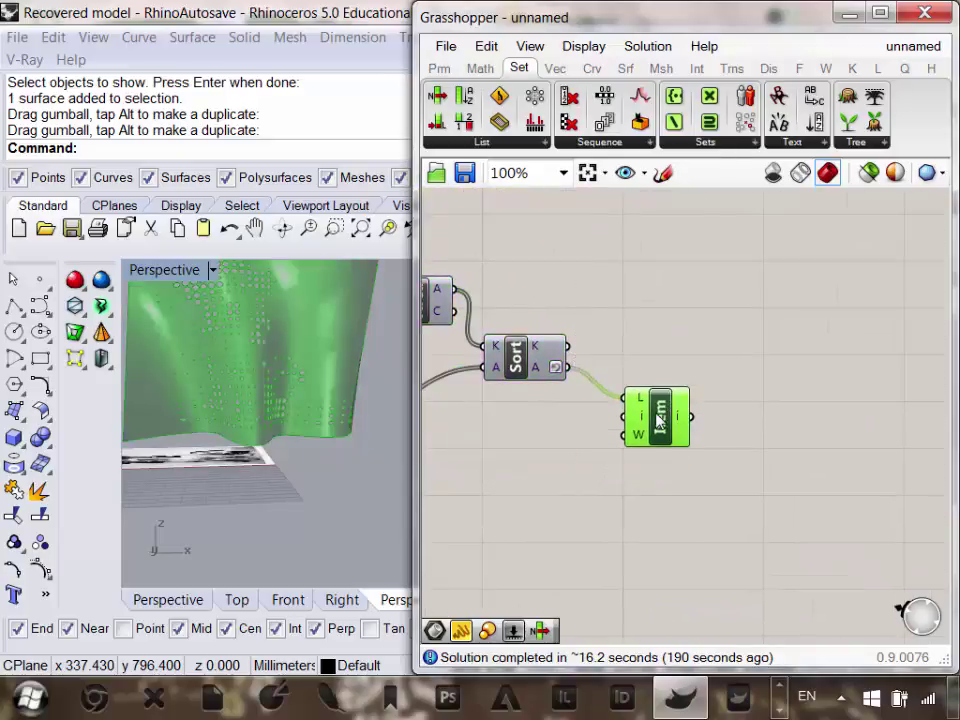
right_click(659, 422)
left_click(703, 456)
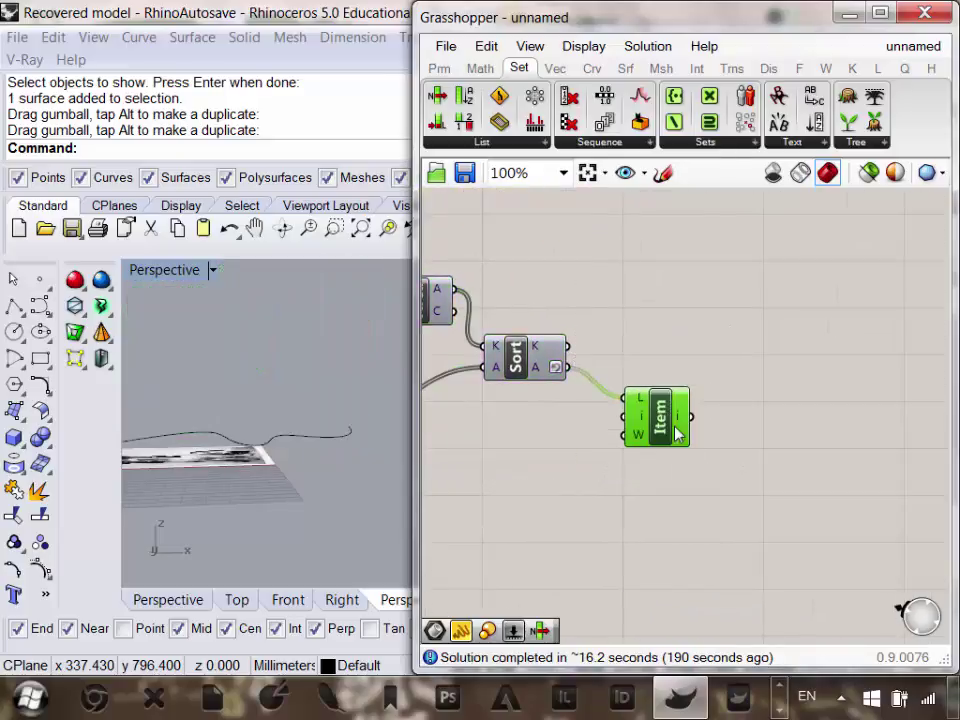
right_click_drag(659, 422, 685, 418)
right_click(702, 437)
left_click(735, 461)
Bake the Item component's surface into Rhino on the Default layer.
right_click(685, 418)
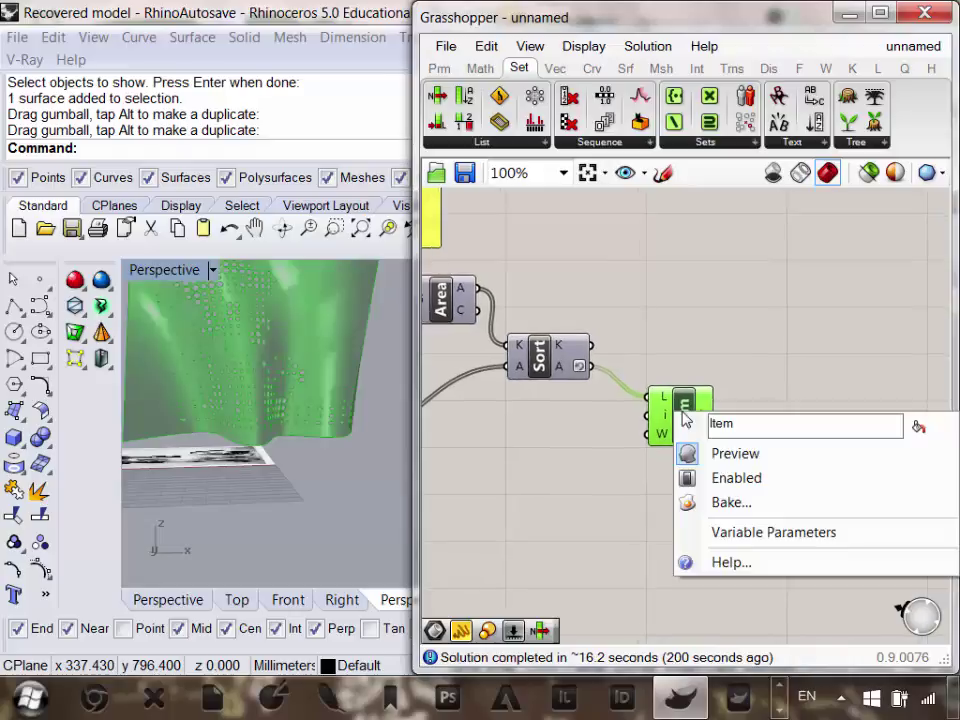
left_click(750, 505)
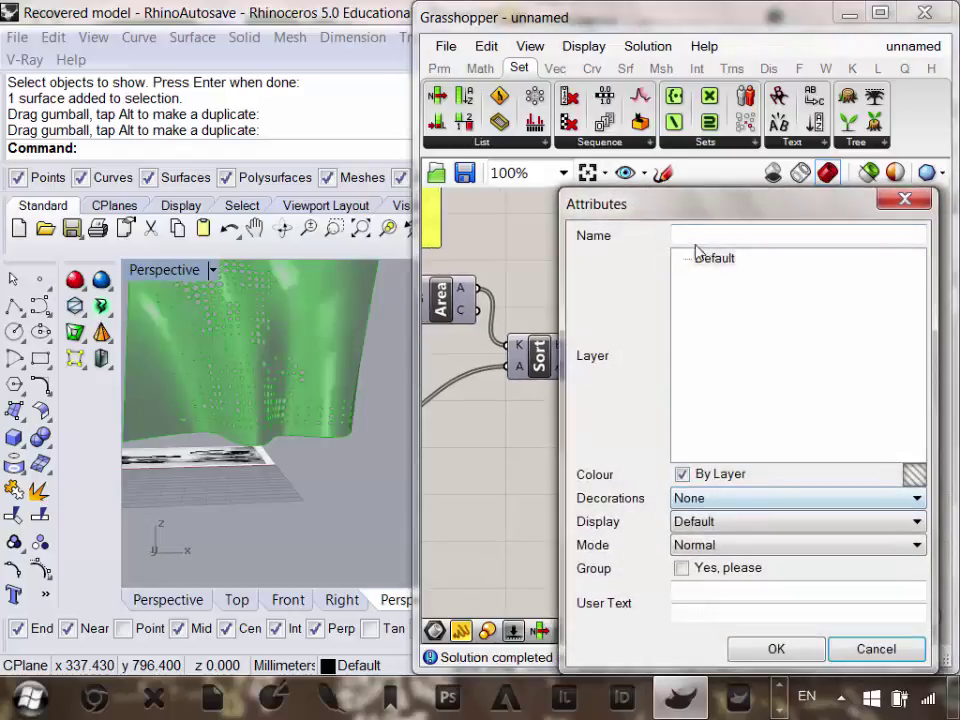
left_click(711, 262)
left_click(776, 648)
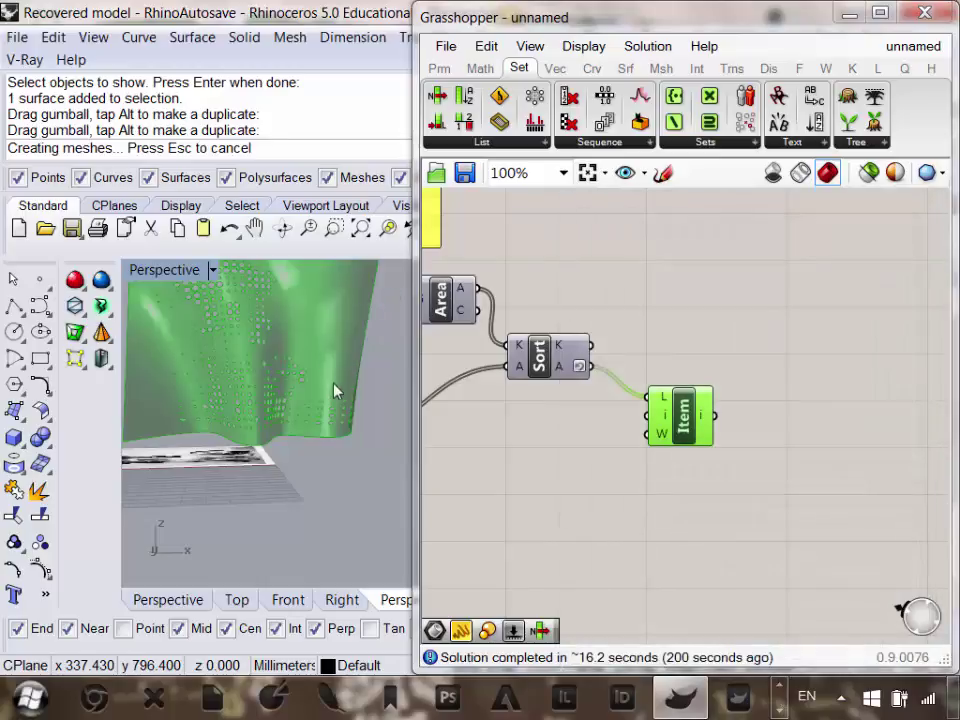
Move the baked surface along the X axis away from the preview and compare it with the flatter perforated surface.
scroll(338, 397, "down", 5)
mouse_move(338, 397)
right_mouse_down()
mouse_move(346, 421)
mouse_move(344, 409)
right_mouse_up()
scroll(346, 421, "down", 2)
left_click(344, 409)
scroll(344, 408, "down", 6)
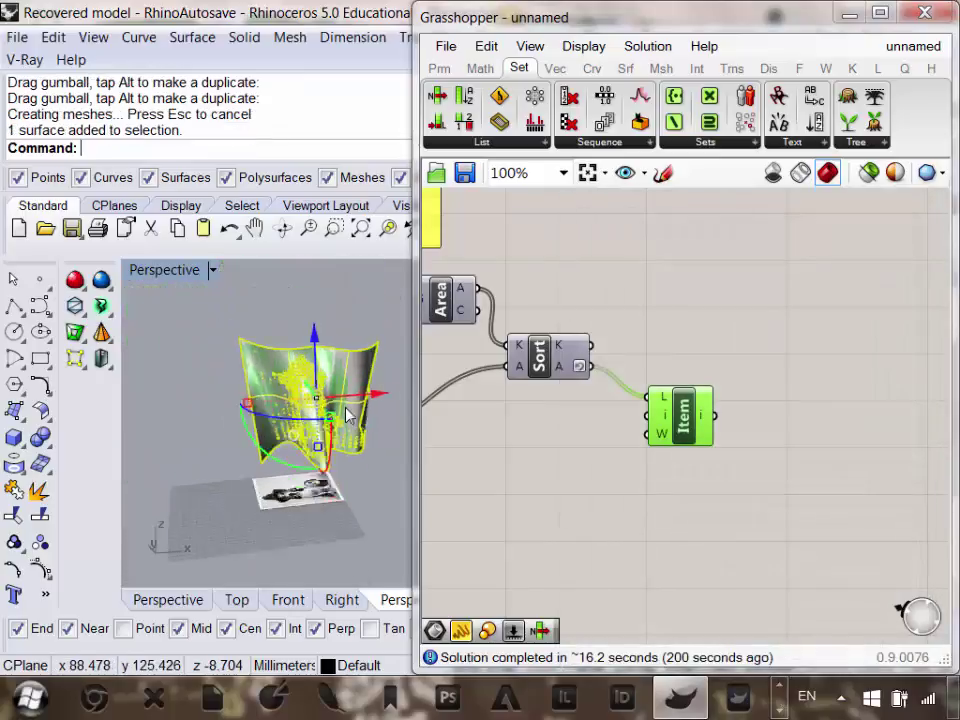
left_click_drag(370, 403, 223, 392)
key("Escape")
scroll(215, 385, "up", 6)
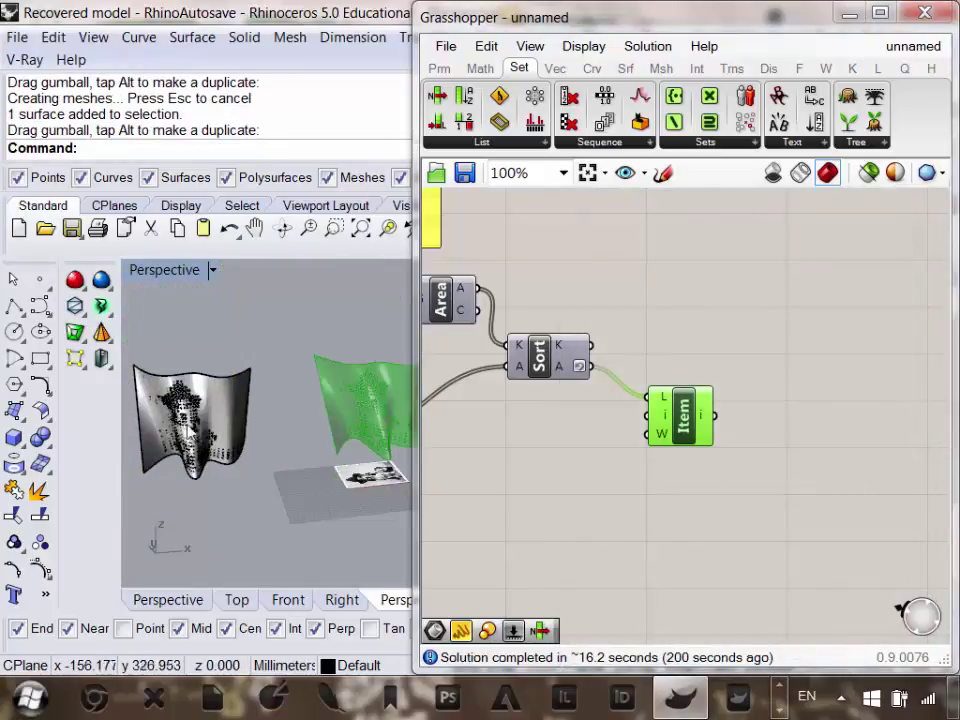
scroll(215, 384, "down", 6)
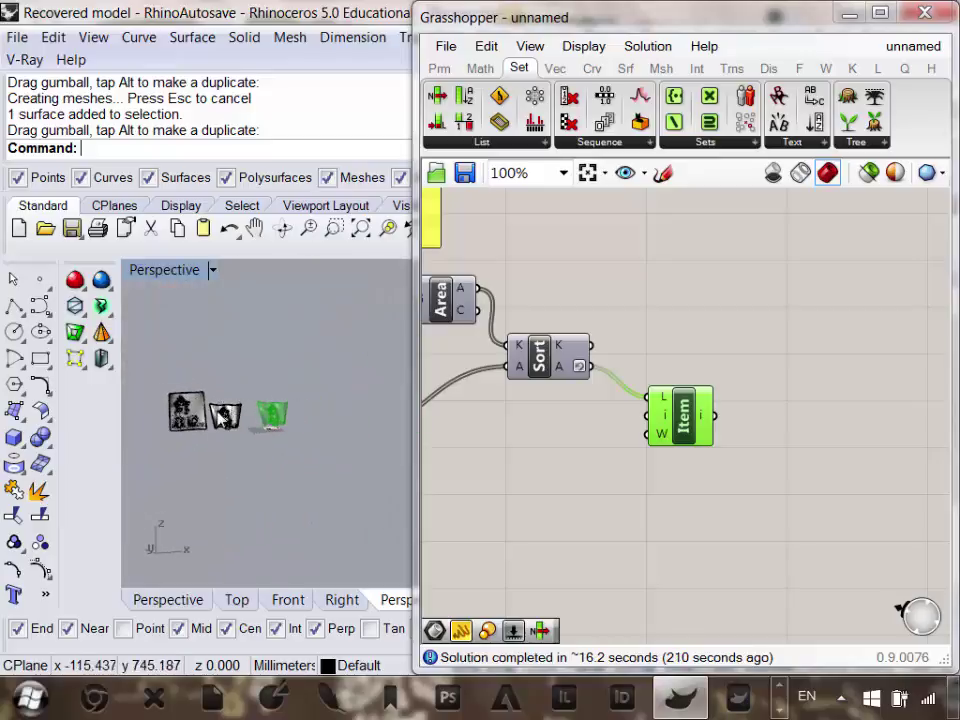
scroll(237, 430, "up", 4)
scroll(237, 430, "down", 3)
scroll(240, 425, "up", 3)
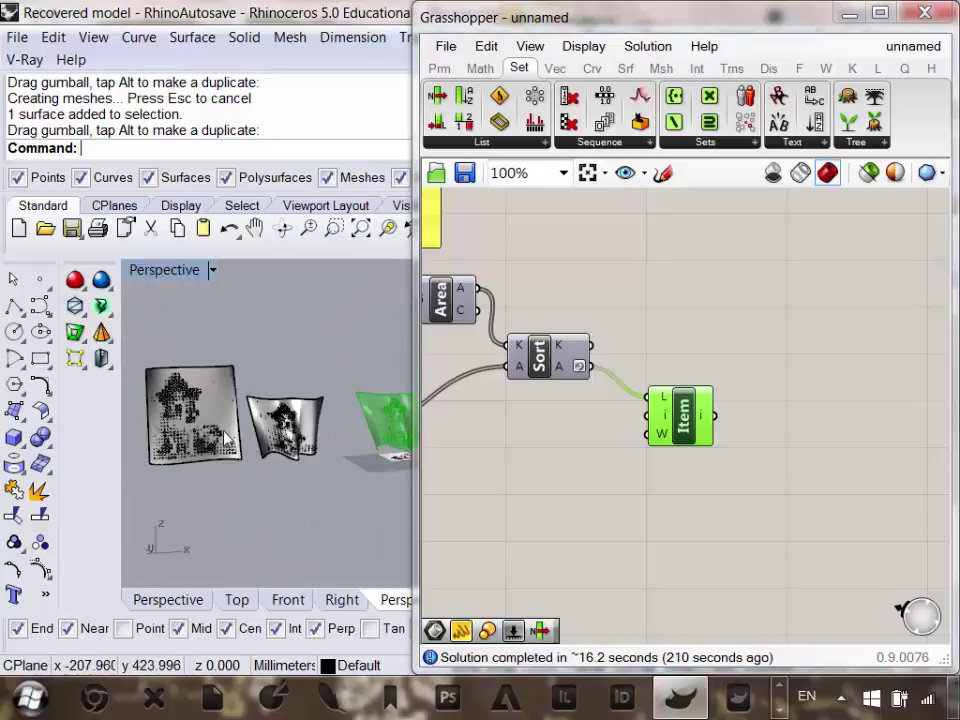
Turn off the preview of the Item component together with the four components before it.
scroll(648, 474, "down", 4)
scroll(660, 476, "up", 1)
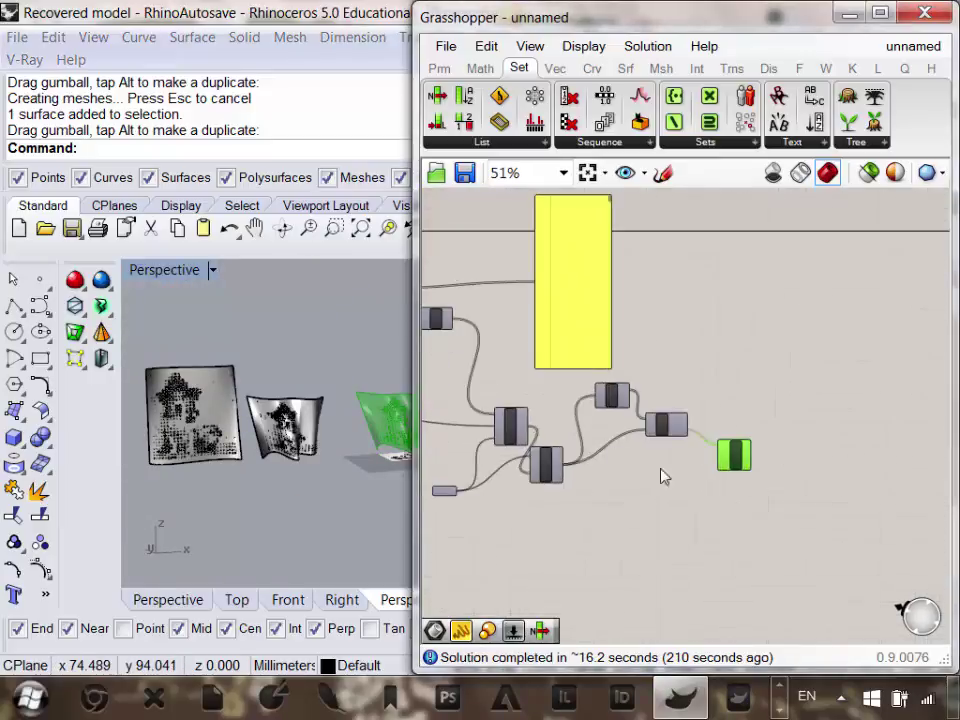
left_click_drag(828, 560, 505, 390)
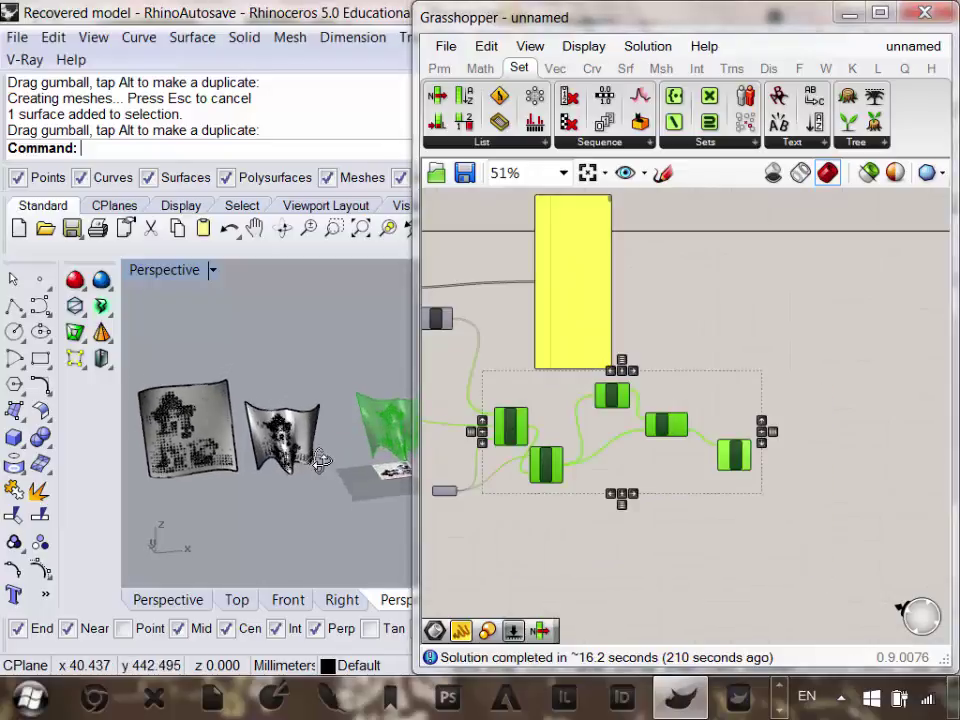
scroll(370, 467, "down", 3)
scroll(360, 463, "up", 5)
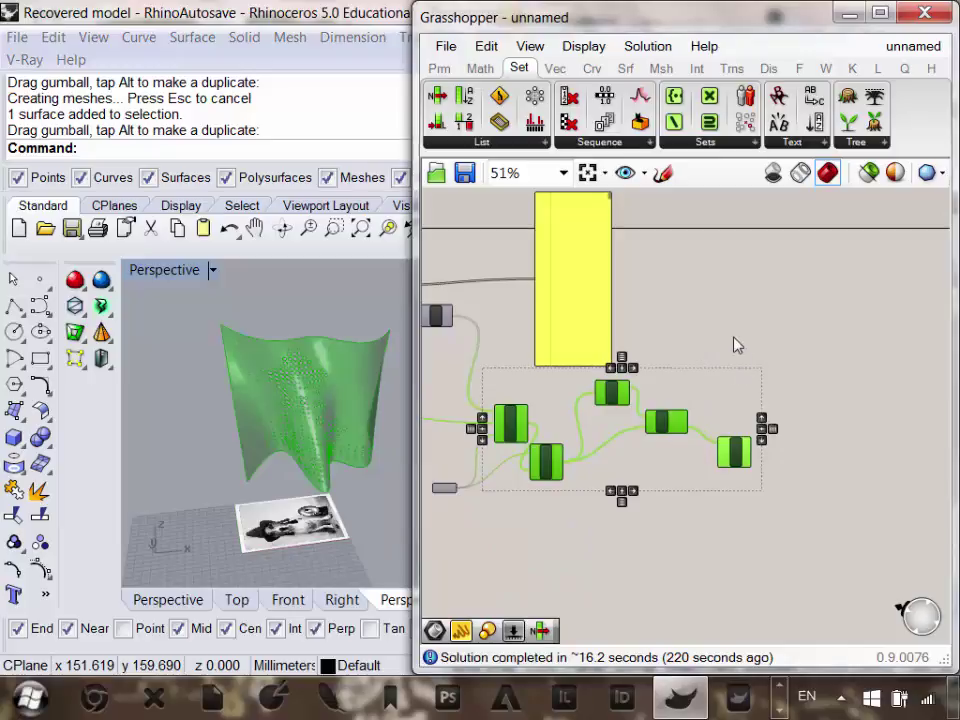
right_click(735, 345)
left_click(785, 326)
Delete the two wavy curves above the image plane in the Rhino Perspective viewport.
mouse_move(330, 400)
right_mouse_down()
mouse_move(326, 354)
mouse_move(312, 373)
mouse_move(322, 406)
right_mouse_up()
scroll(324, 394, "down", 4)
scroll(324, 394, "up", 3)
scroll(335, 404, "up", 7)
left_click_drag(378, 440, 342, 334)
scroll(341, 340, "down", 9)
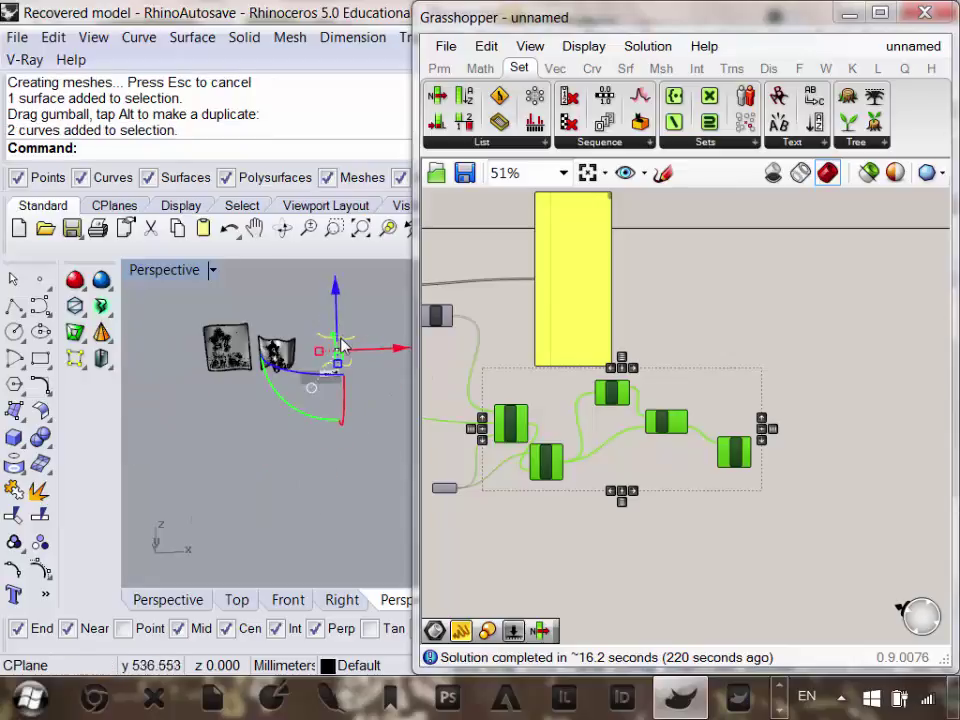
key("Delete")
Delete both baked perforated surfaces from the Rhino model.
scroll(276, 362, "up", 8)
left_click(275, 361)
scroll(276, 361, "down", 6)
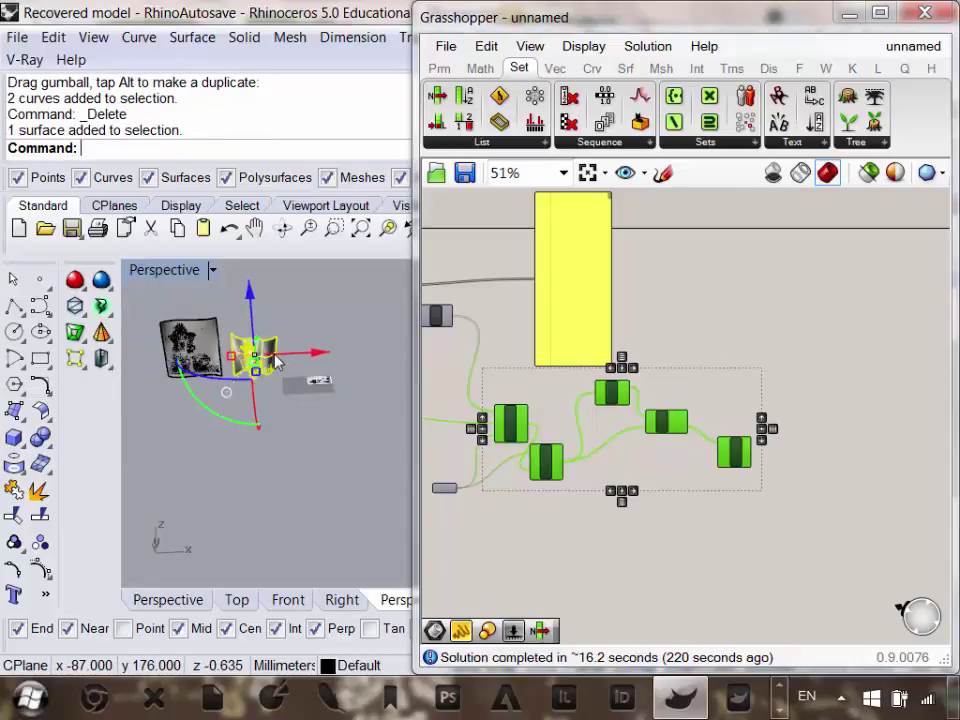
key("Delete")
left_click(197, 352)
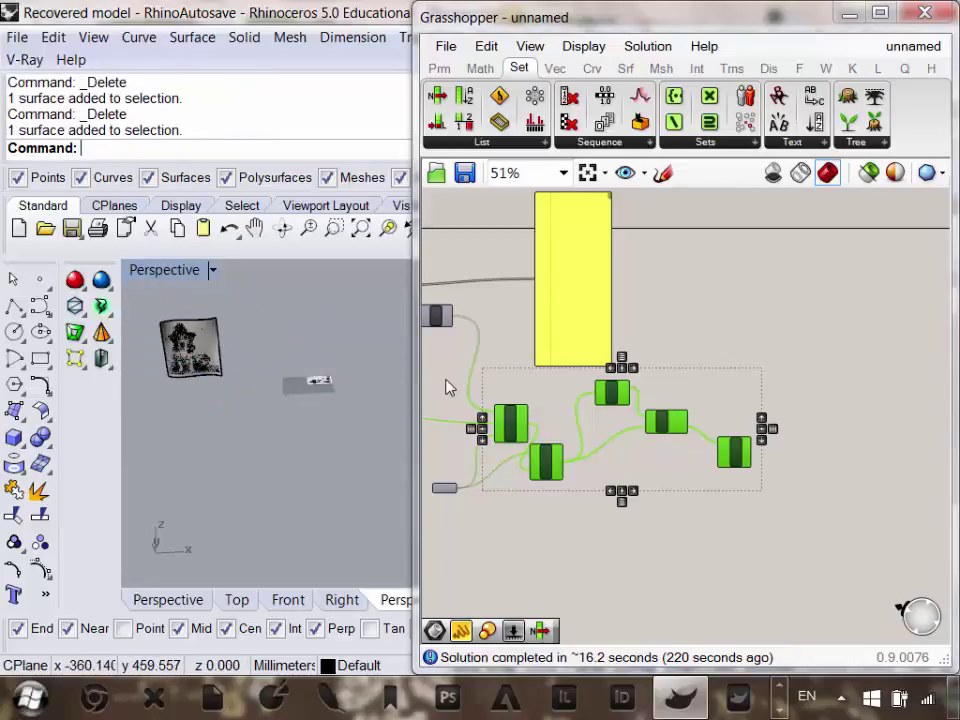
key("Delete")
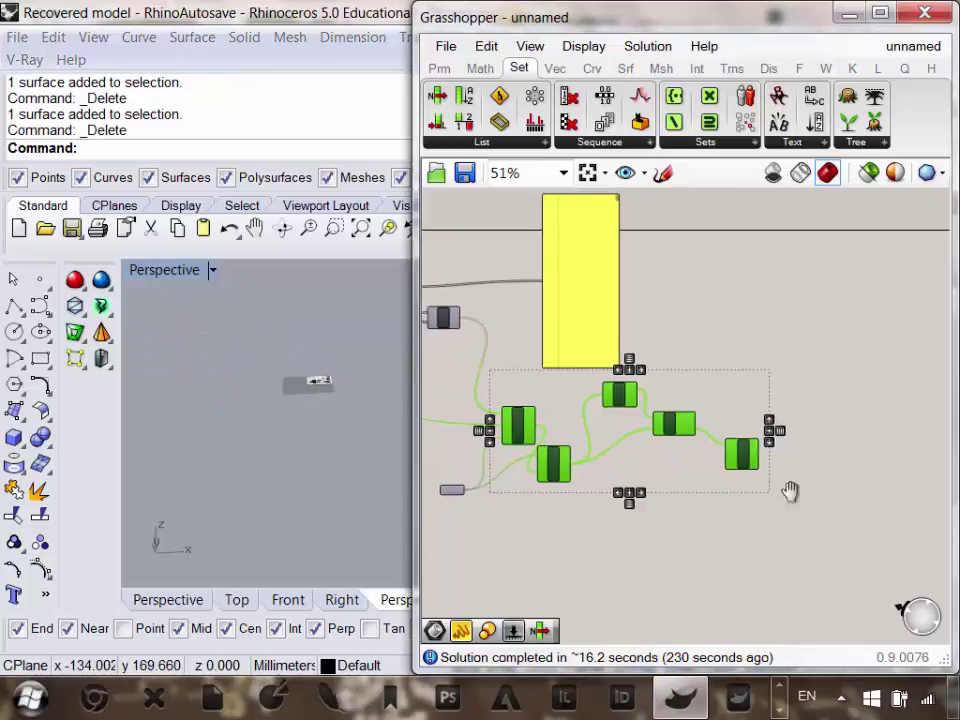
Select all components of the Grasshopper definition and open their shared options.
scroll(782, 437, "down", 4)
scroll(784, 482, "up", 2)
scroll(910, 515, "down", 3)
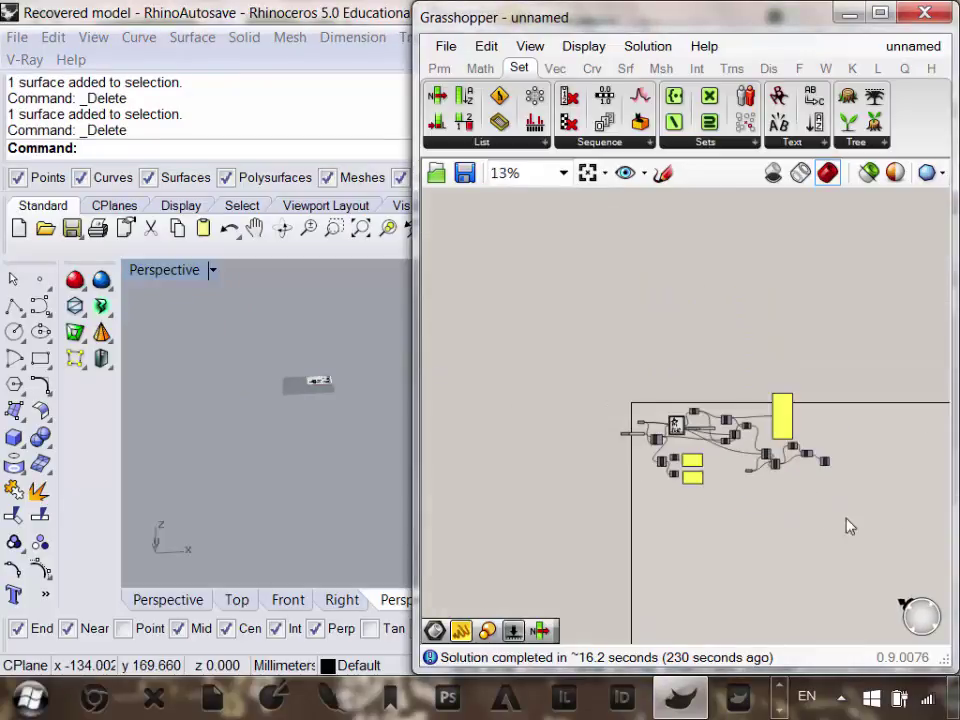
left_click_drag(869, 508, 590, 364)
scroll(749, 434, "up", 4)
right_click(790, 421)
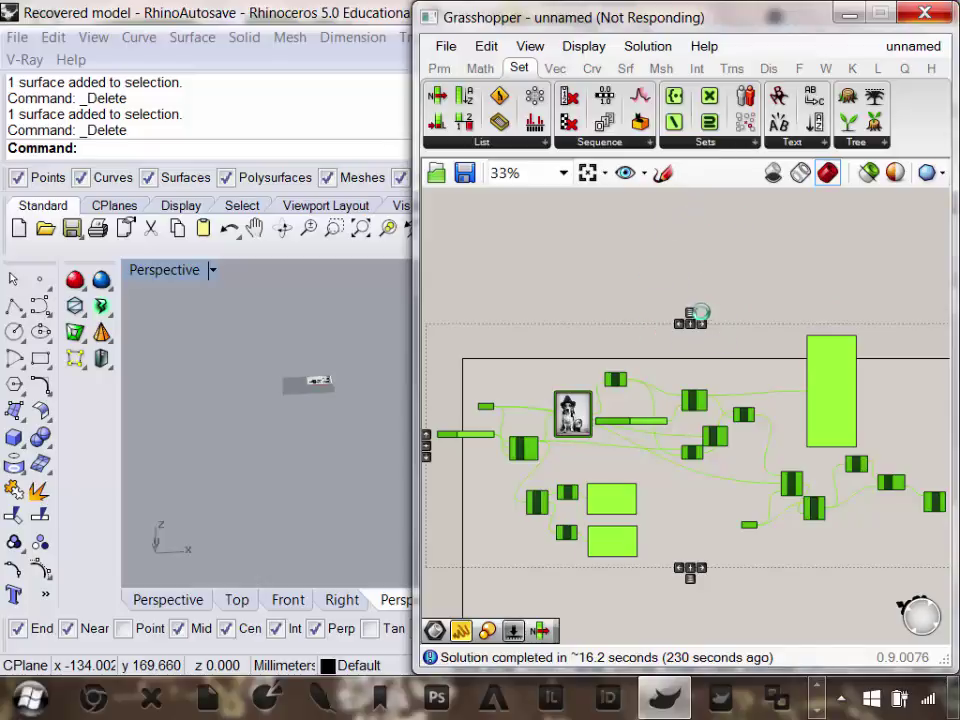
Force the unresponsive Rhino session to close, skipping the check for a solution.
left_click(926, 14)
left_click(592, 373)
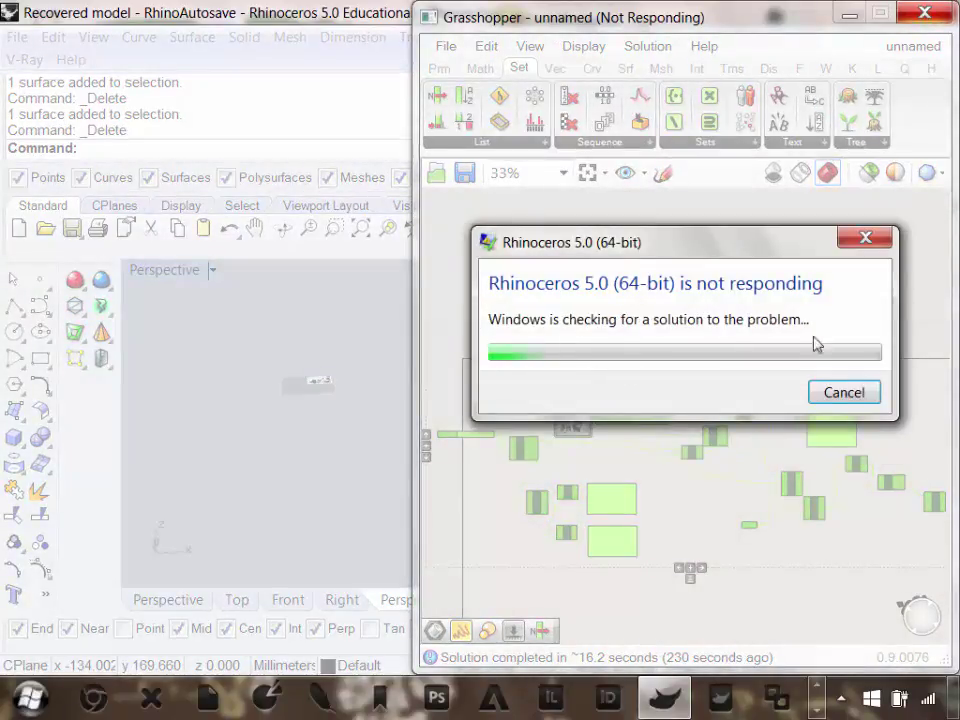
left_click(840, 391)
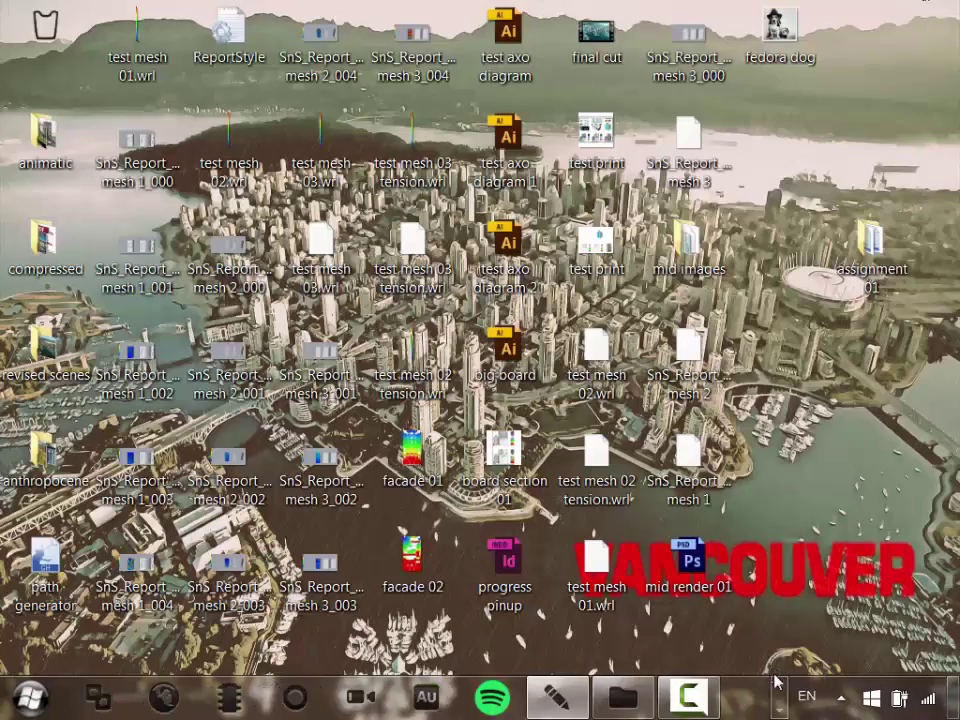
Relaunch Rhino, dismiss its start screen and decline recovery of the autosaved file.
left_click(780, 700)
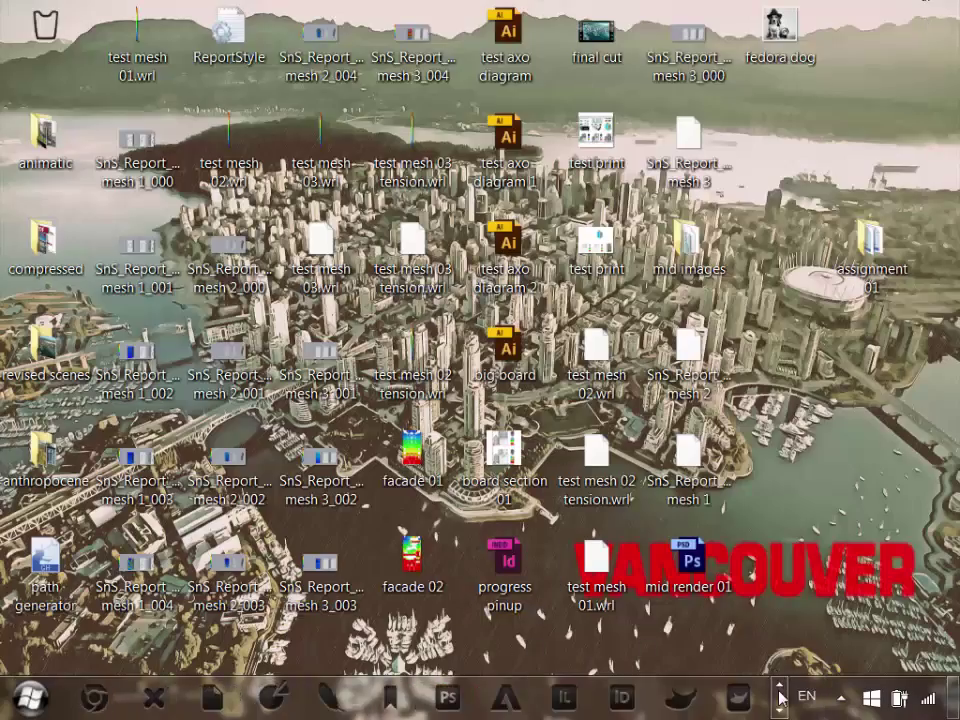
left_click(684, 700)
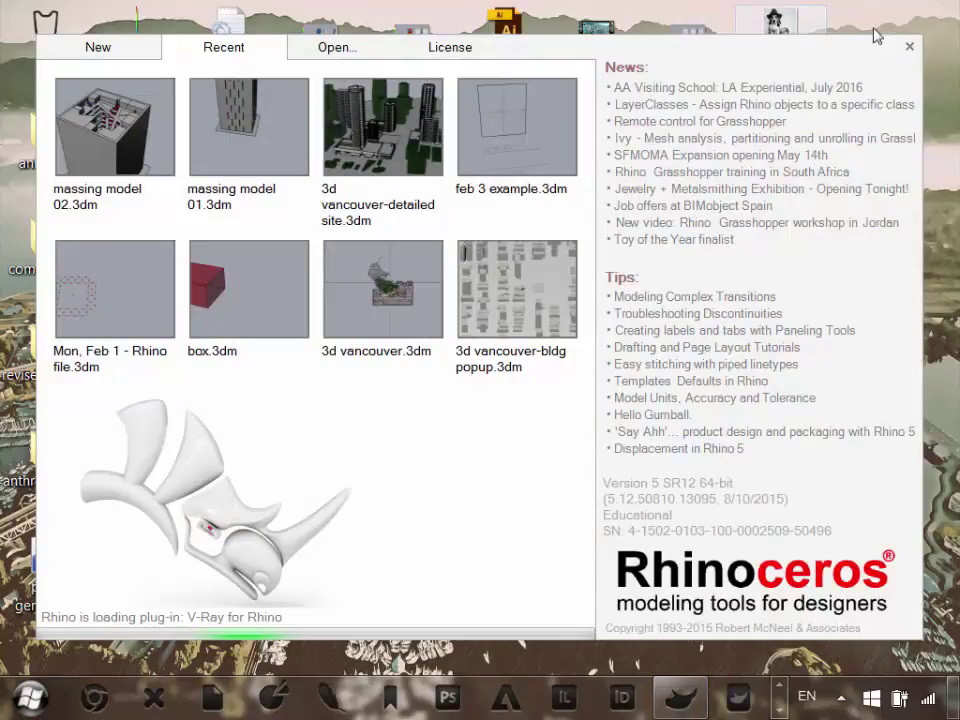
left_click(907, 49)
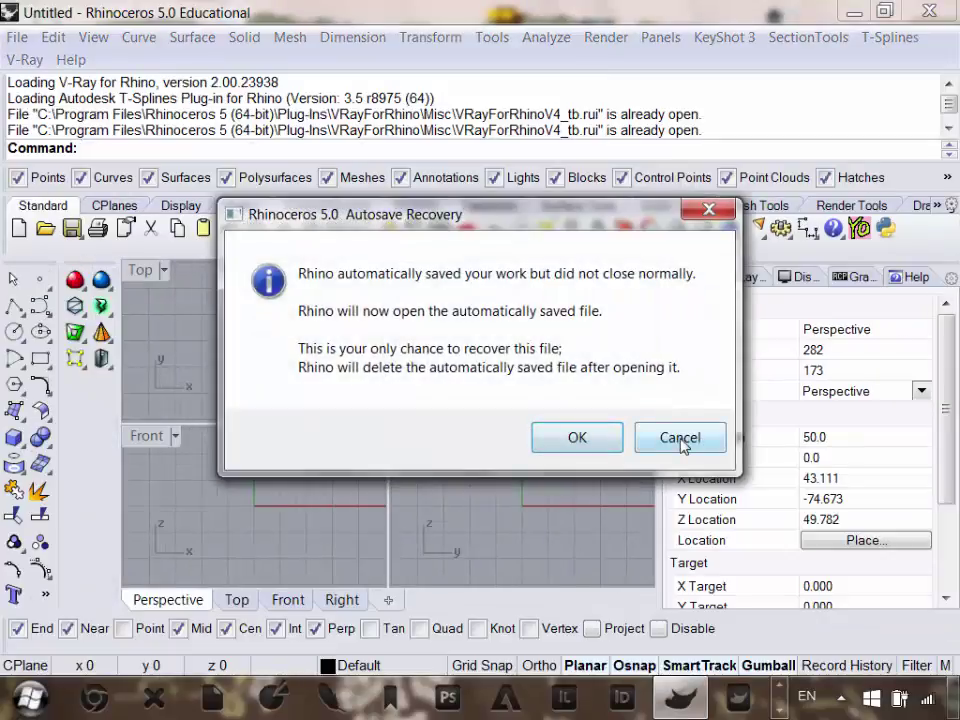
left_click(680, 438)
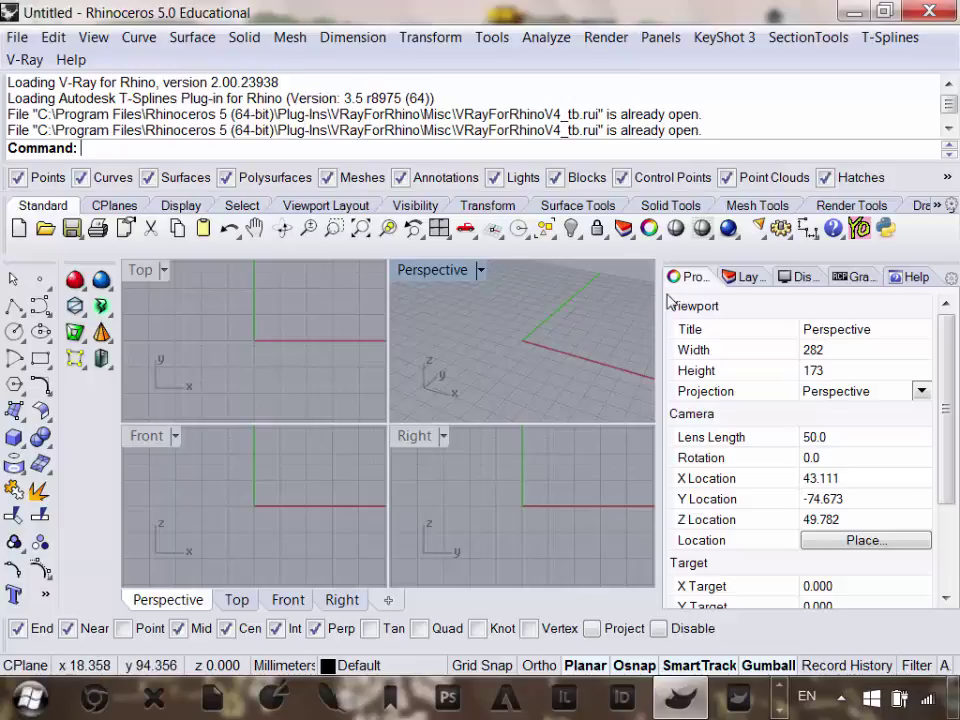
Maximize the Perspective viewport and widen it by narrowing the adjacent properties area.
double_click(440, 269)
scroll(429, 471, "down", 3)
right_click_drag(429, 471, 350, 424)
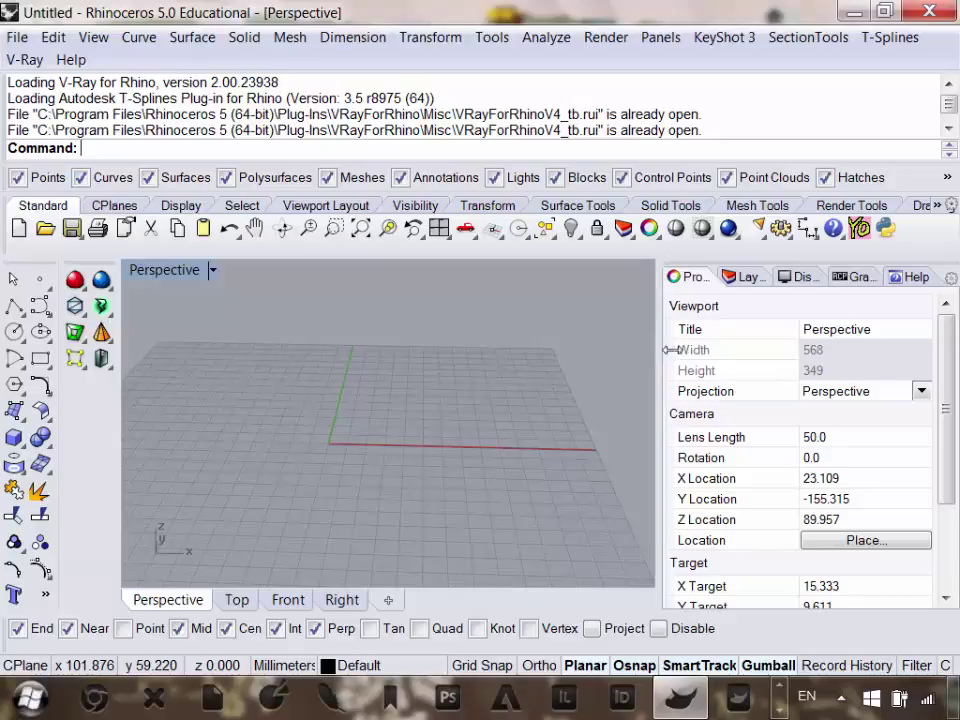
left_click_drag(672, 350, 703, 351)
right_click_drag(480, 384, 467, 431)
scroll(439, 437, "up", 6)
scroll(371, 454, "down", 10)
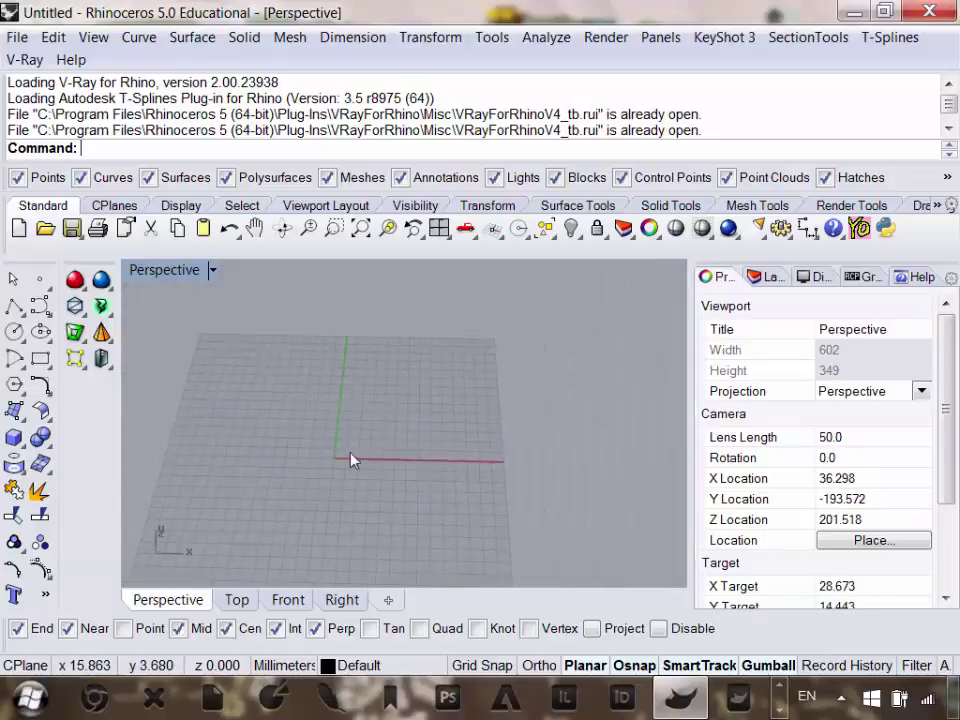
scroll(372, 448, "up", 3)
right_click_drag(394, 435, 377, 366)
scroll(390, 420, "down", 2)
right_click_drag(396, 433, 435, 413)
scroll(424, 384, "down", 2)
scroll(435, 413, "down", 2)
scroll(415, 409, "up", 6)
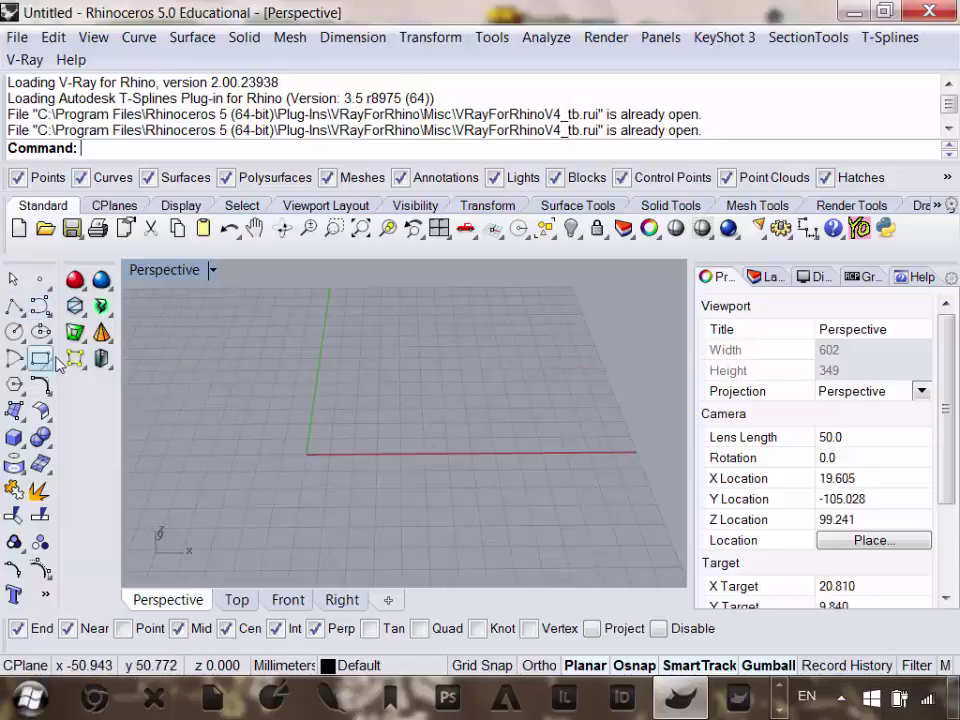
mouse_move(380, 400)
right_mouse_down()
mouse_move(394, 407)
mouse_move(388, 413)
right_mouse_up()
scroll(400, 420, "down", 3)
scroll(410, 427, "up", 3)
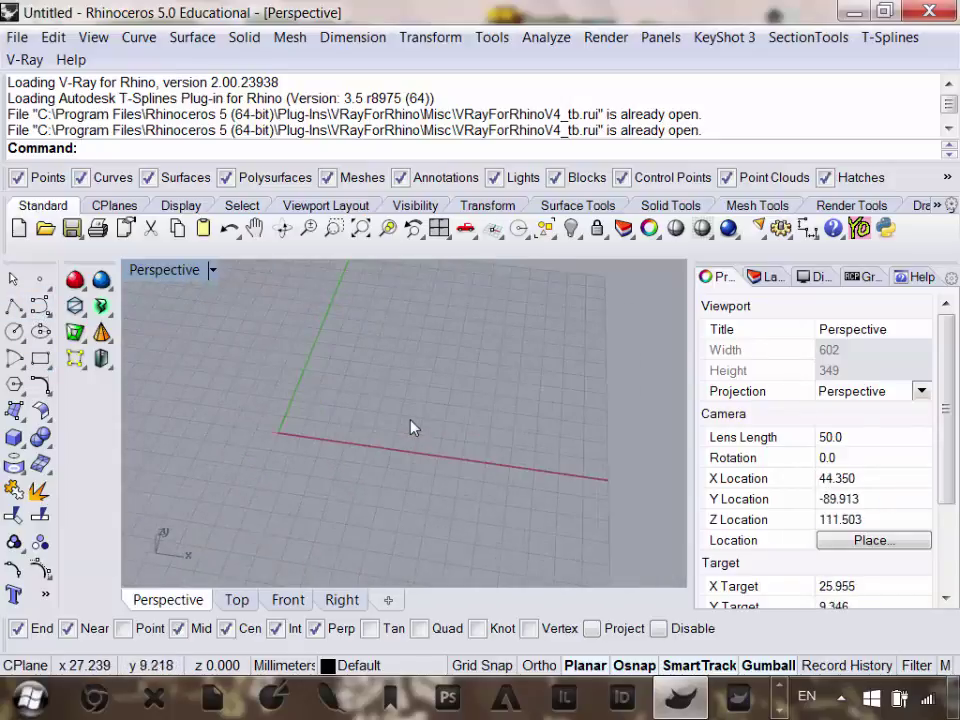
left_click(41, 358)
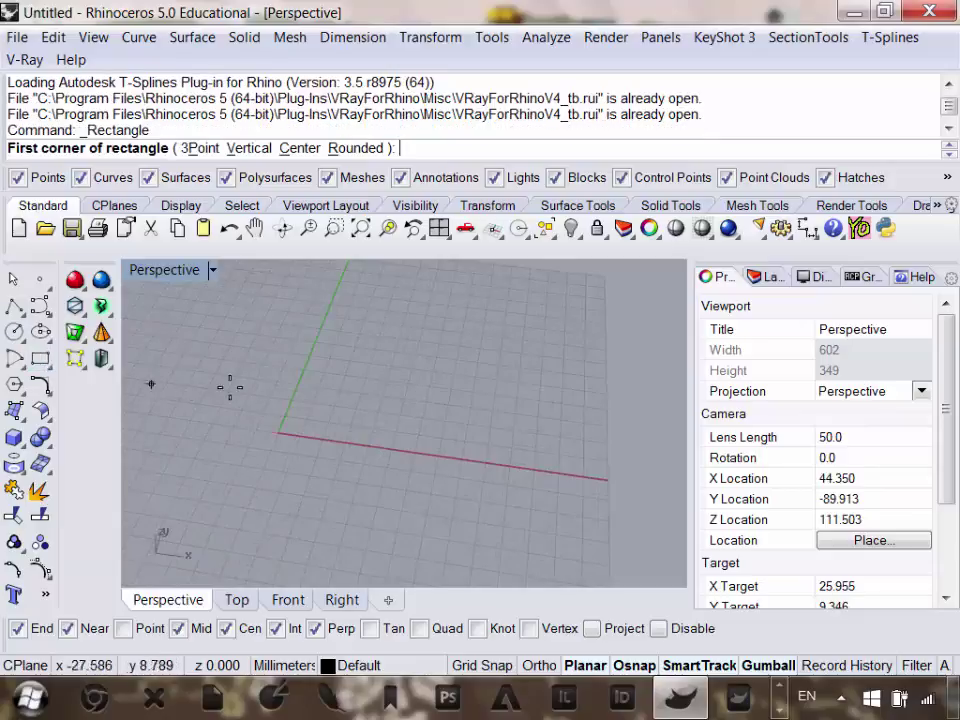
scroll(262, 425, "up", 5)
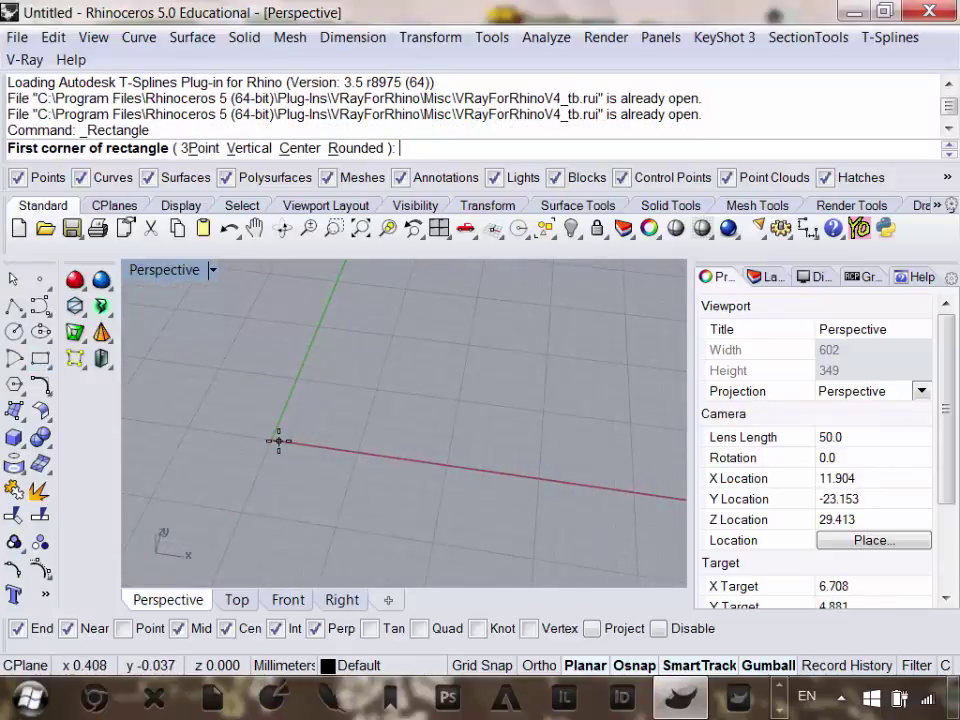
key("Escape")
scroll(392, 428, "down", 5)
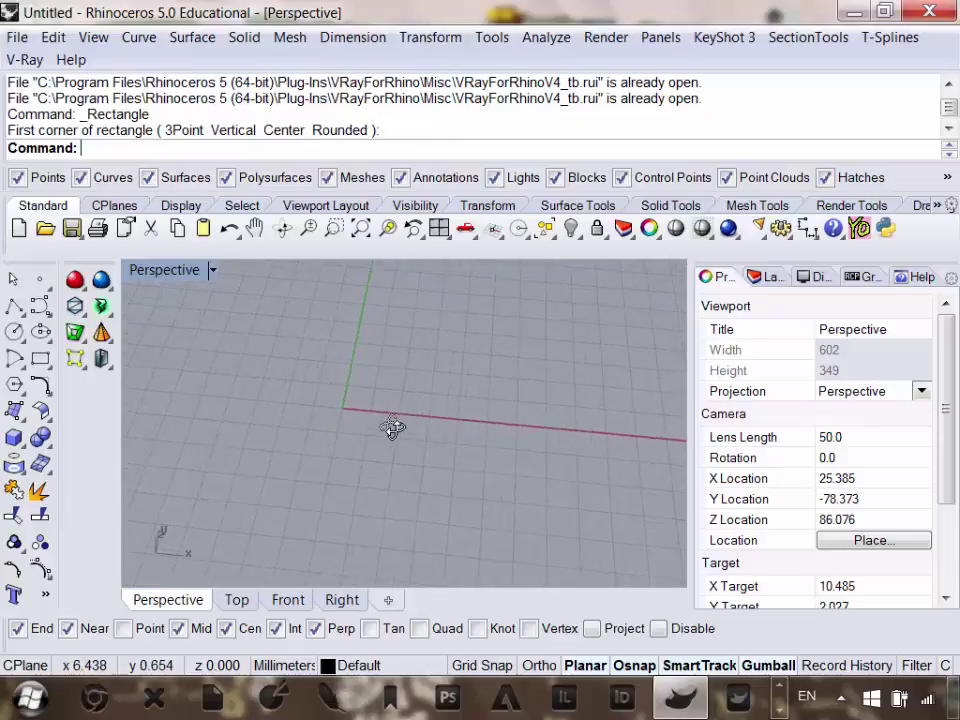
Create a solid Chamfered Dodecahedron with the Polyhedron command, centred near the origin of the Perspective grid.
left_click(857, 230)
left_click(709, 445)
scroll(709, 447, "down", 1)
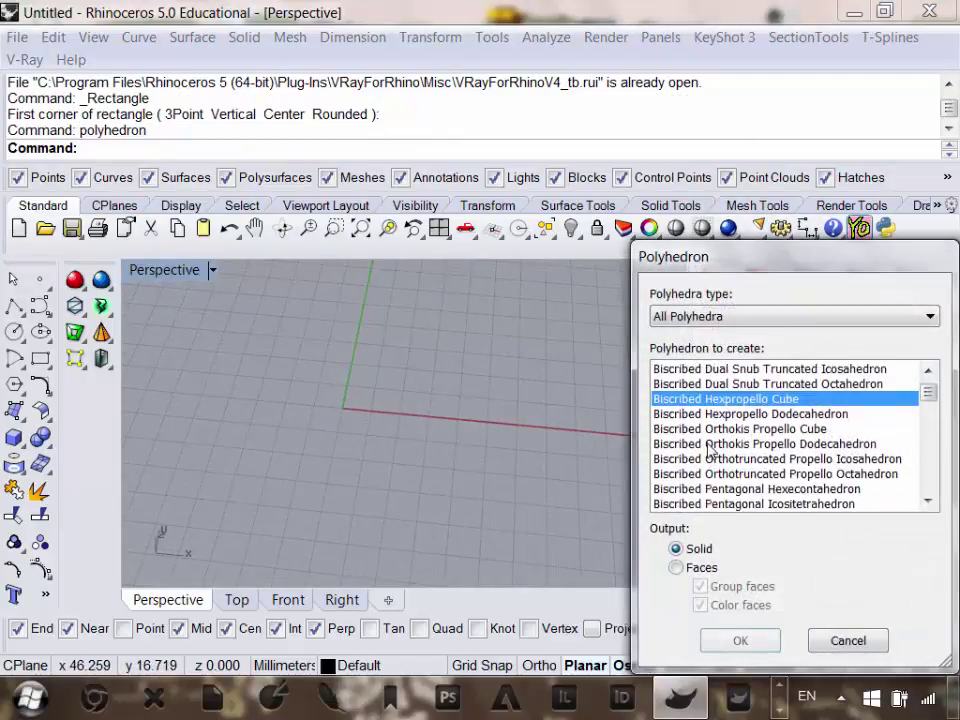
scroll(709, 447, "down", 15)
left_click(705, 430)
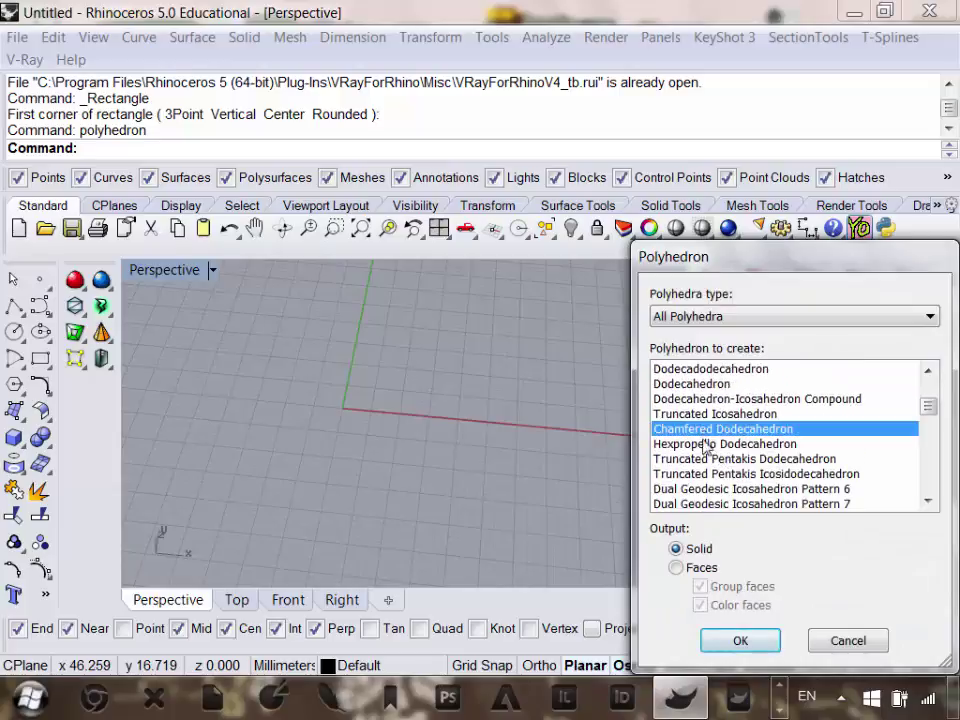
left_click(740, 641)
left_click(432, 406)
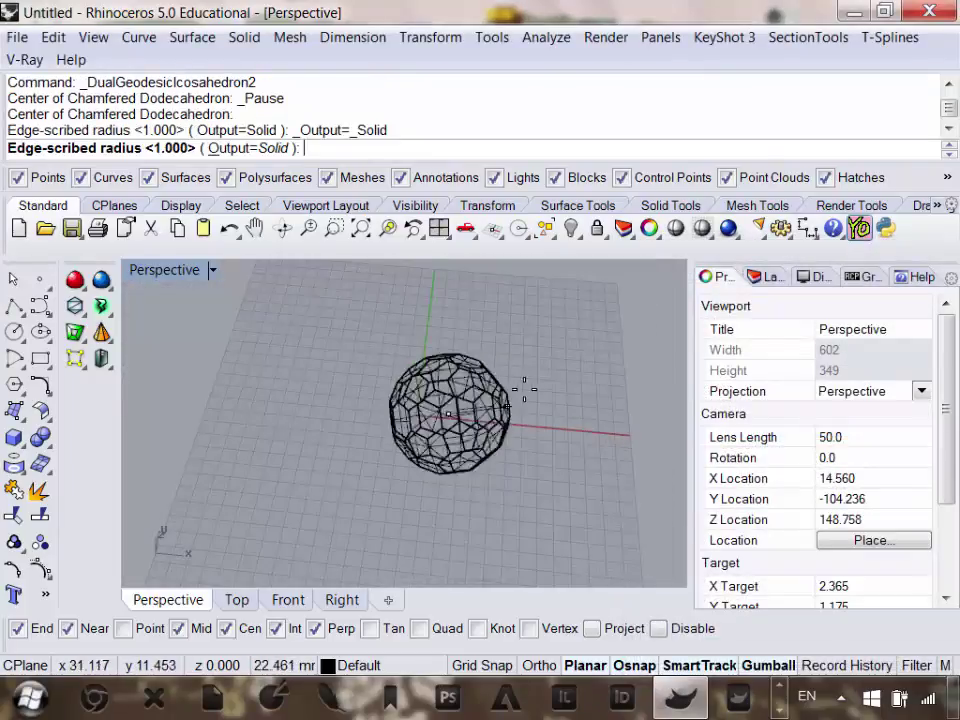
left_click(581, 386, "shift")
Set the Perspective viewport's display mode to Shaded and deselect the polyhedron.
right_click_drag(510, 424, 446, 380)
scroll(446, 382, "down", 8)
right_click_drag(520, 392, 606, 375)
scroll(443, 408, "up", 6)
scroll(446, 416, "up", 3)
left_click(290, 324)
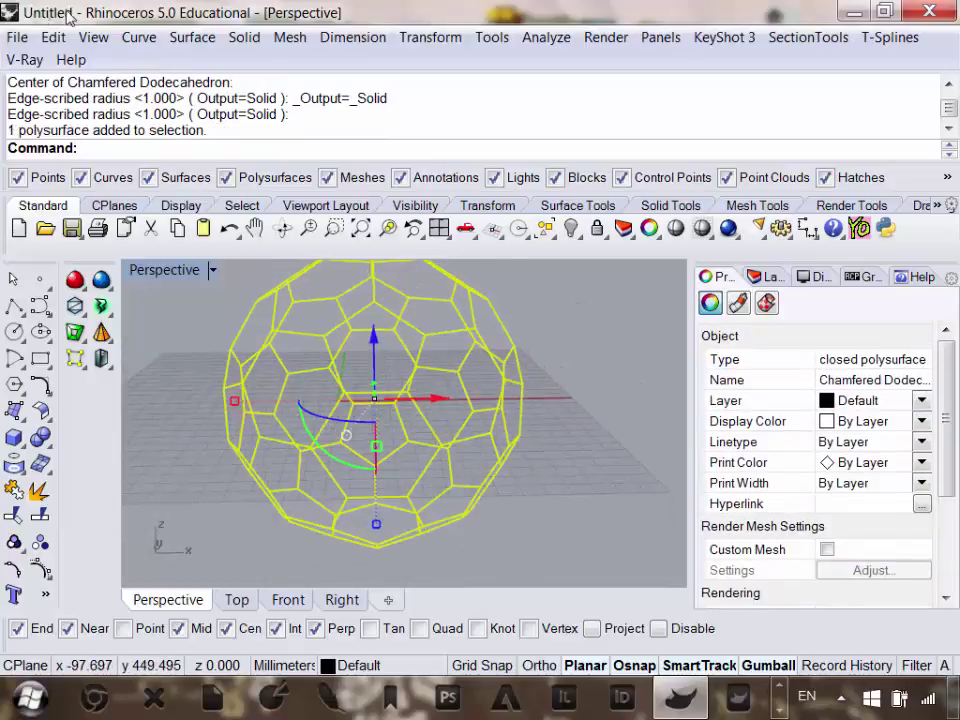
left_click(93, 37)
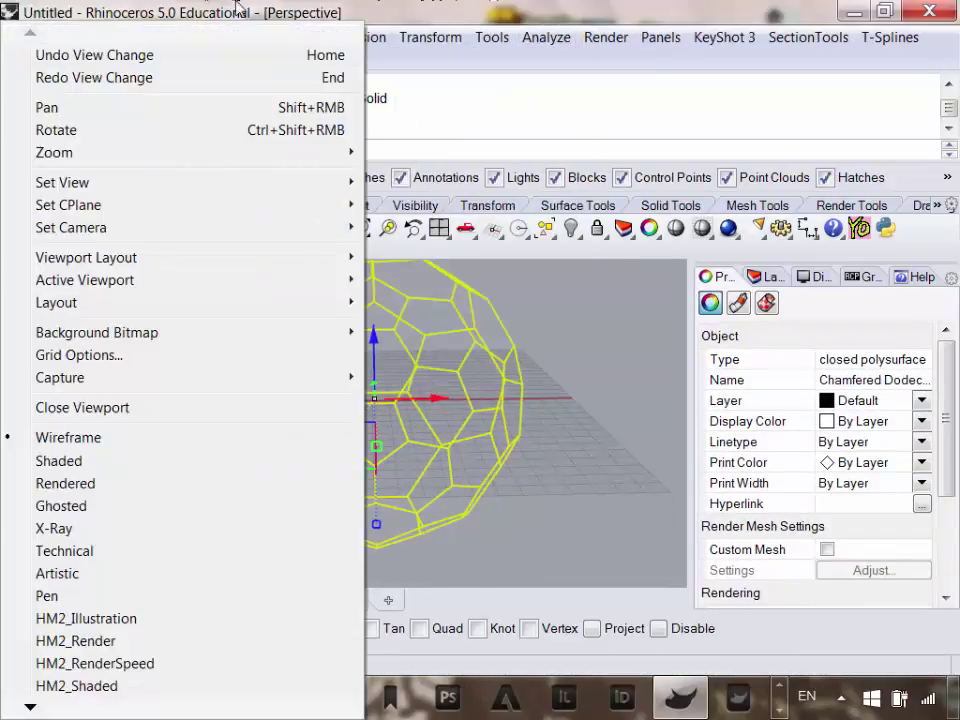
left_click(213, 17)
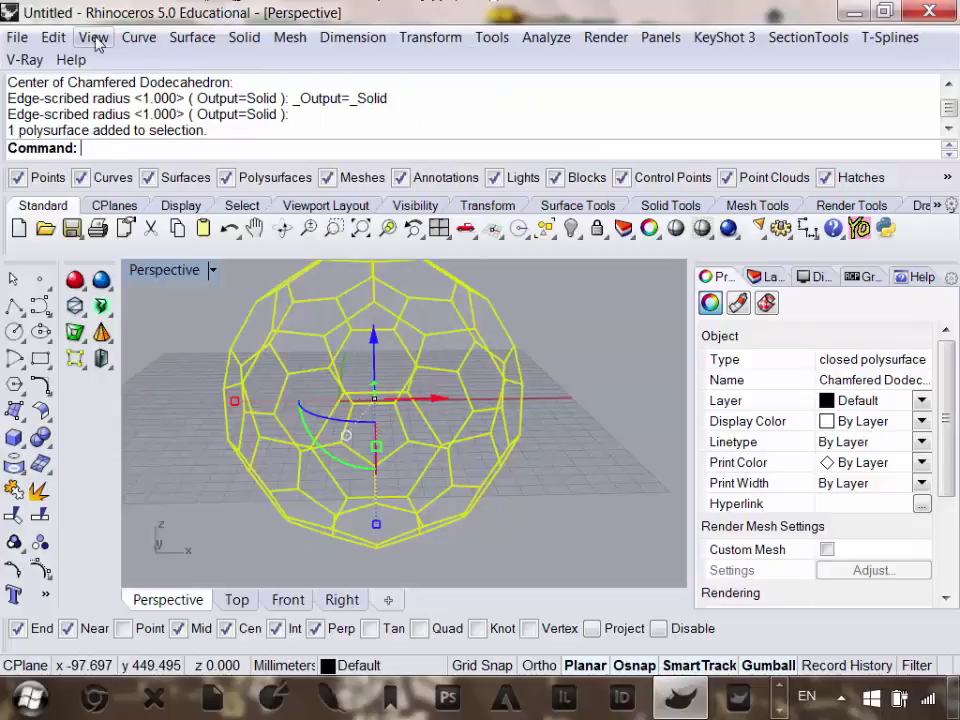
left_click(71, 60)
mouse_move(93, 37)
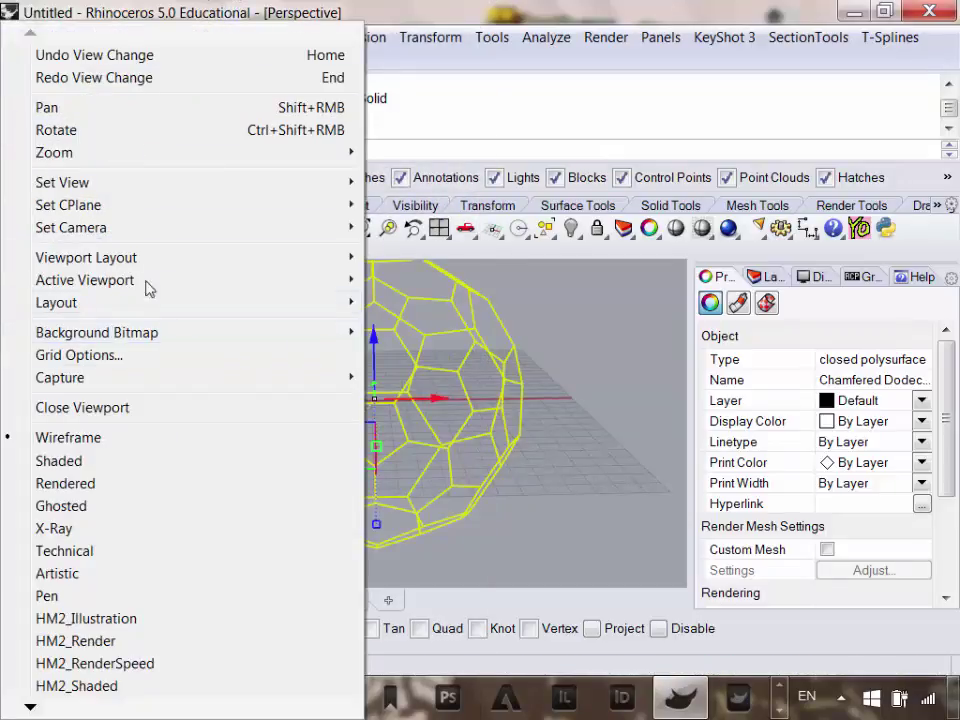
left_click(107, 462)
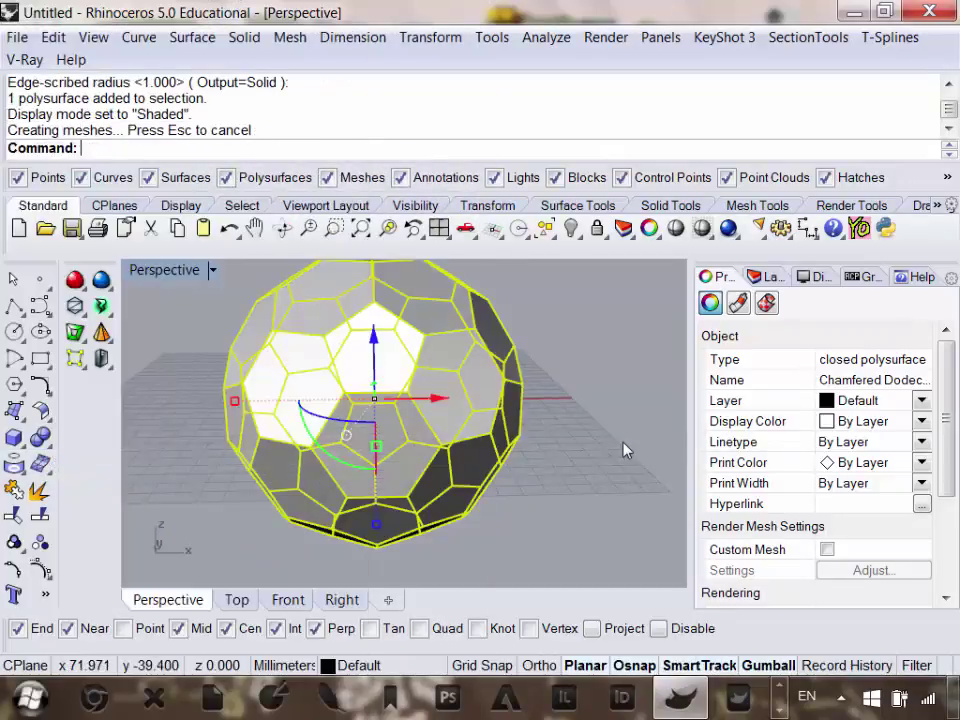
left_click(582, 441)
scroll(465, 448, "down", 6)
right_click_drag(546, 443, 570, 443)
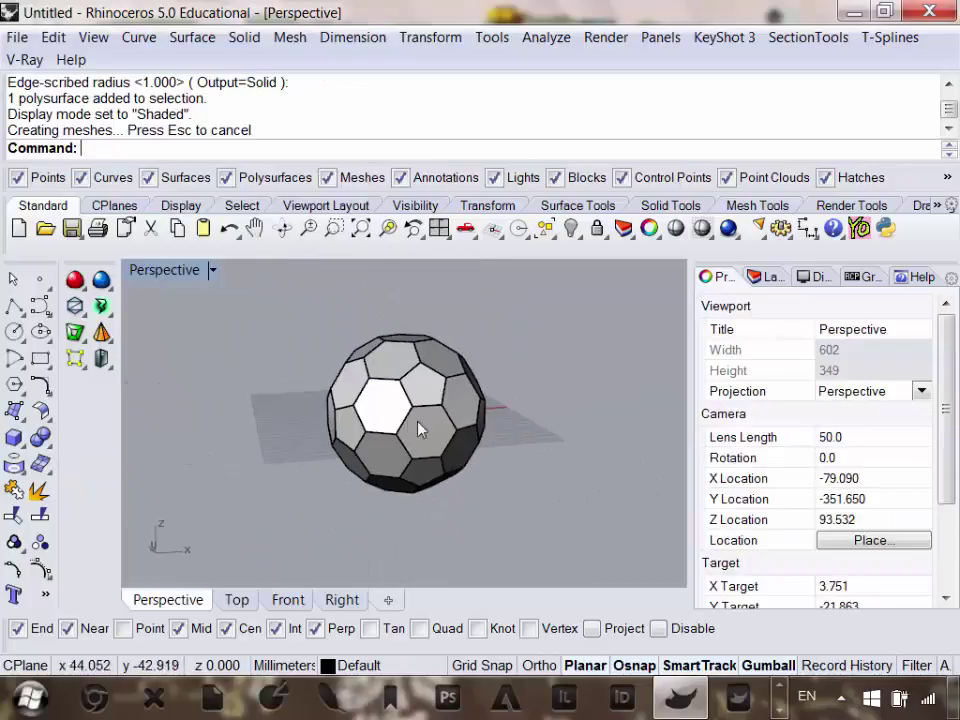
Move the chamfered dodecahedron straight up along the Z axis so it rests roughly on the grid, and deselect it.
scroll(417, 428, "up", 4)
left_click(414, 449)
right_click_drag(417, 455, 407, 414)
scroll(407, 414, "down", 3)
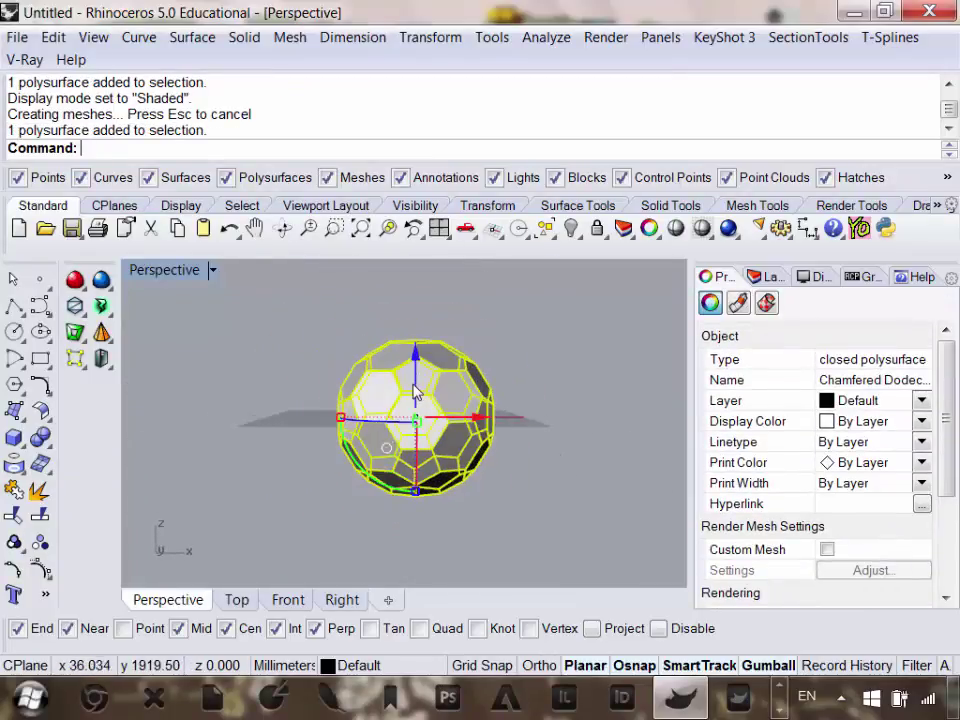
left_click_drag(413, 395, 413, 300)
left_click(626, 383)
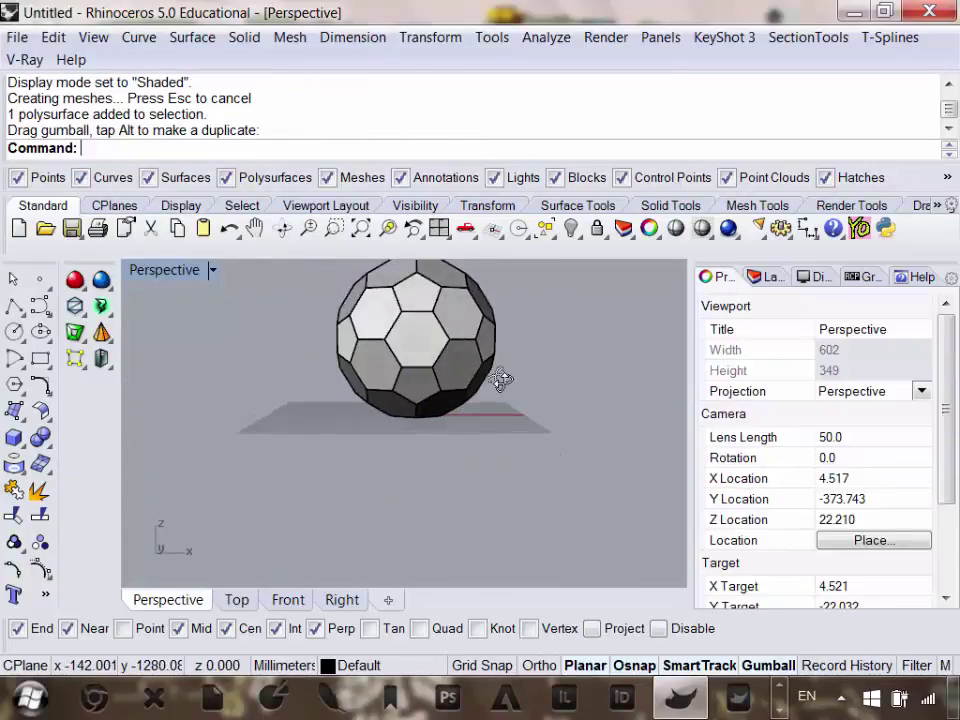
Examine the raised chamfered dodecahedron and its faces from several angles and distances.
scroll(459, 449, "up", 5)
mouse_move(459, 449)
right_mouse_down()
mouse_move(467, 403)
mouse_move(450, 467)
right_mouse_up()
scroll(450, 467, "down", 6)
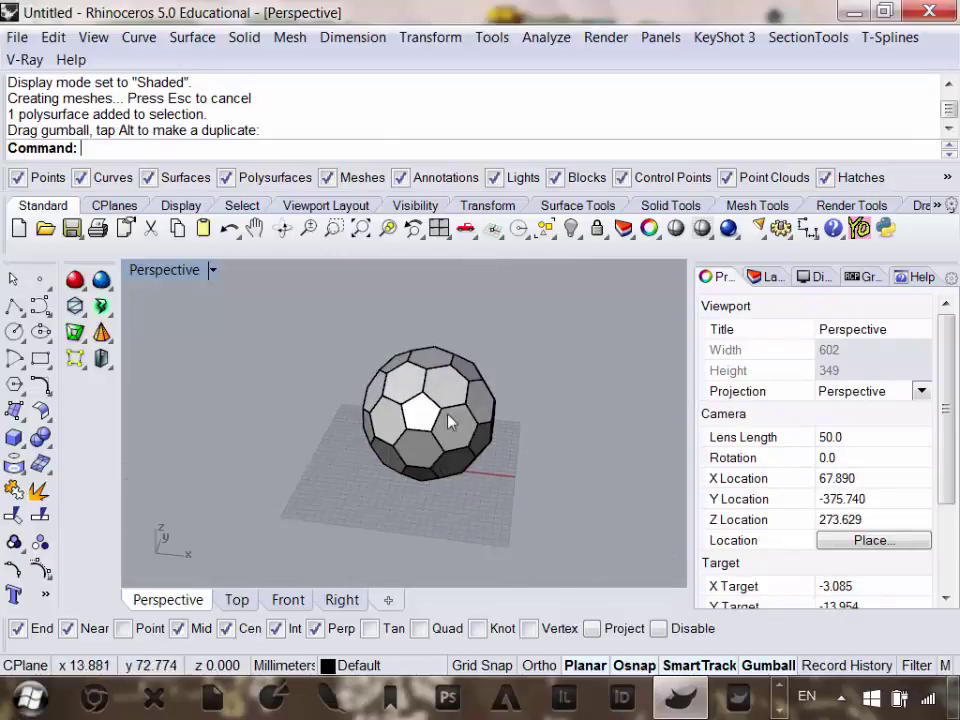
scroll(497, 393, "up", 4)
mouse_move(497, 393)
right_mouse_down()
mouse_move(521, 381)
mouse_move(508, 369)
mouse_move(480, 369)
mouse_move(467, 400)
mouse_move(602, 360)
mouse_move(482, 403)
right_mouse_up()
scroll(426, 456, "down", 4)
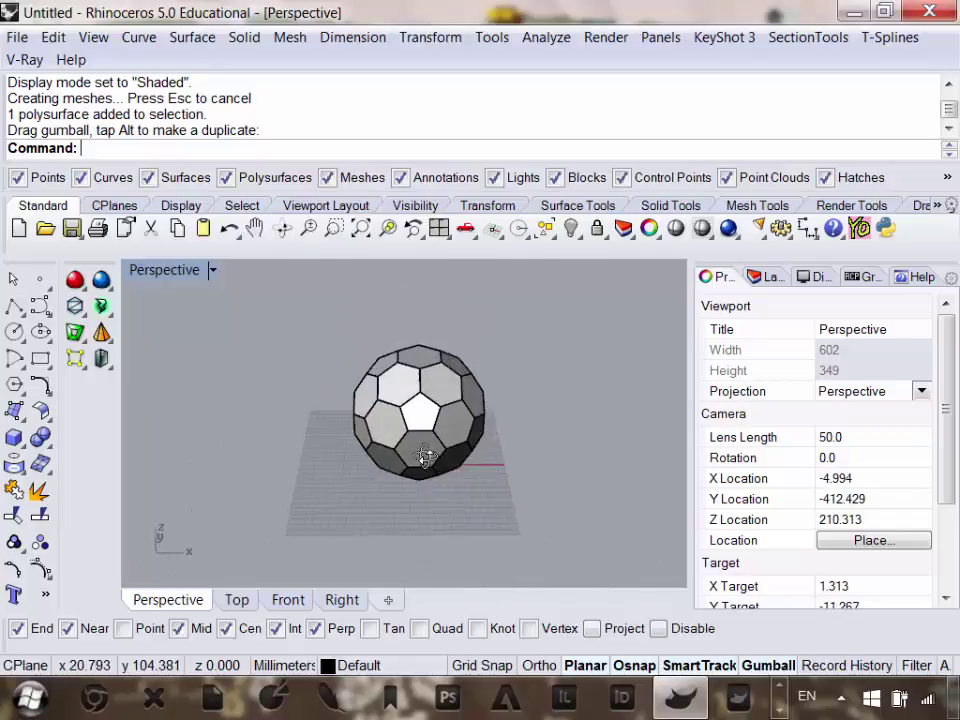
scroll(432, 430, "up", 6)
scroll(432, 430, "down", 4)
right_click_drag(439, 454, 422, 342)
scroll(435, 454, "up", 4)
scroll(420, 467, "down", 5)
scroll(429, 381, "up", 6)
scroll(437, 443, "down", 4)
scroll(422, 342, "up", 3)
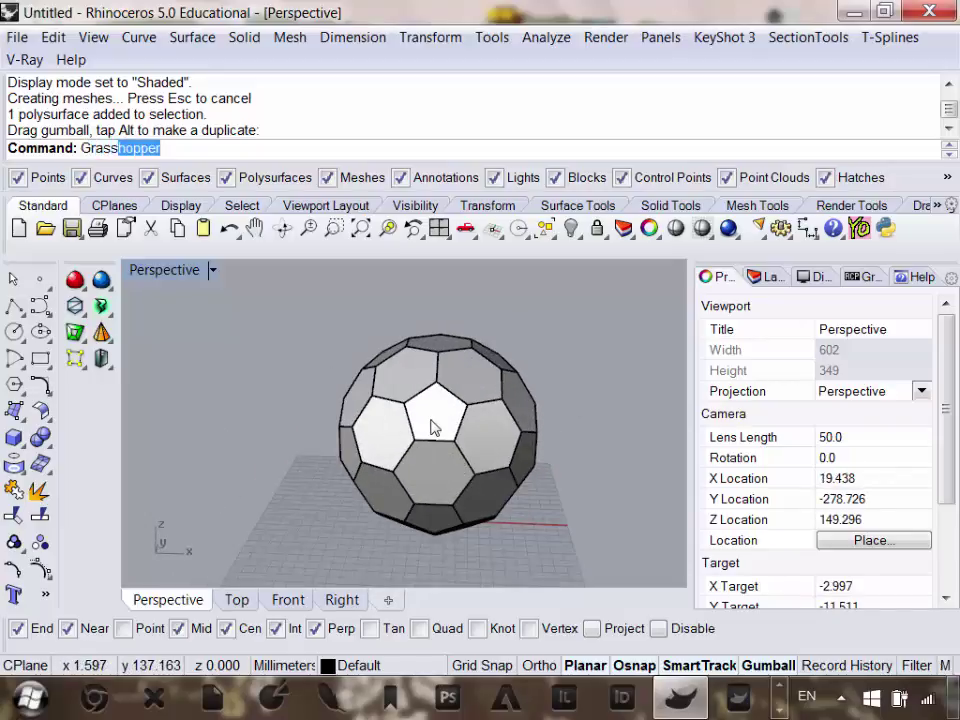
Launch Grasshopper, dismiss its breakpoint and loading error dialogs, and move its window clear of the polyhedron.
key("Return")
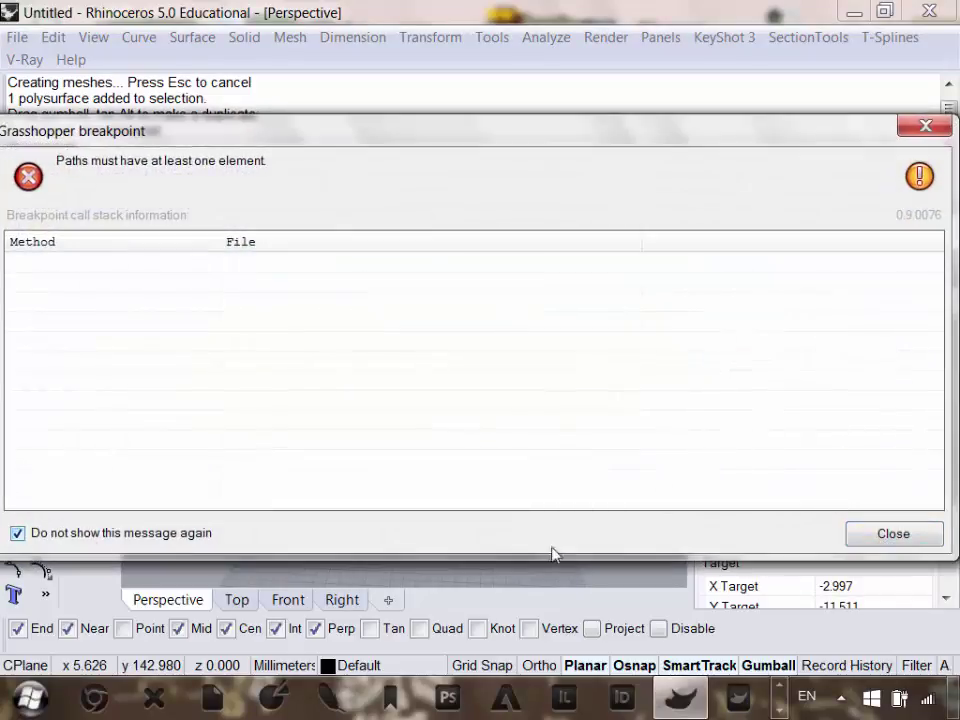
left_click(886, 538)
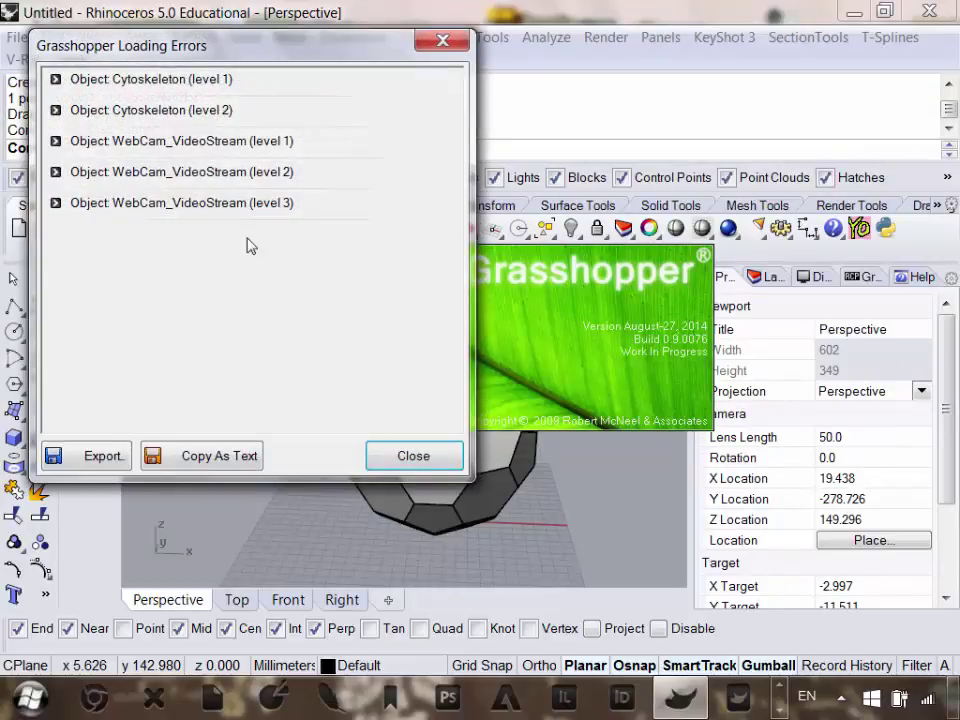
left_click(410, 460)
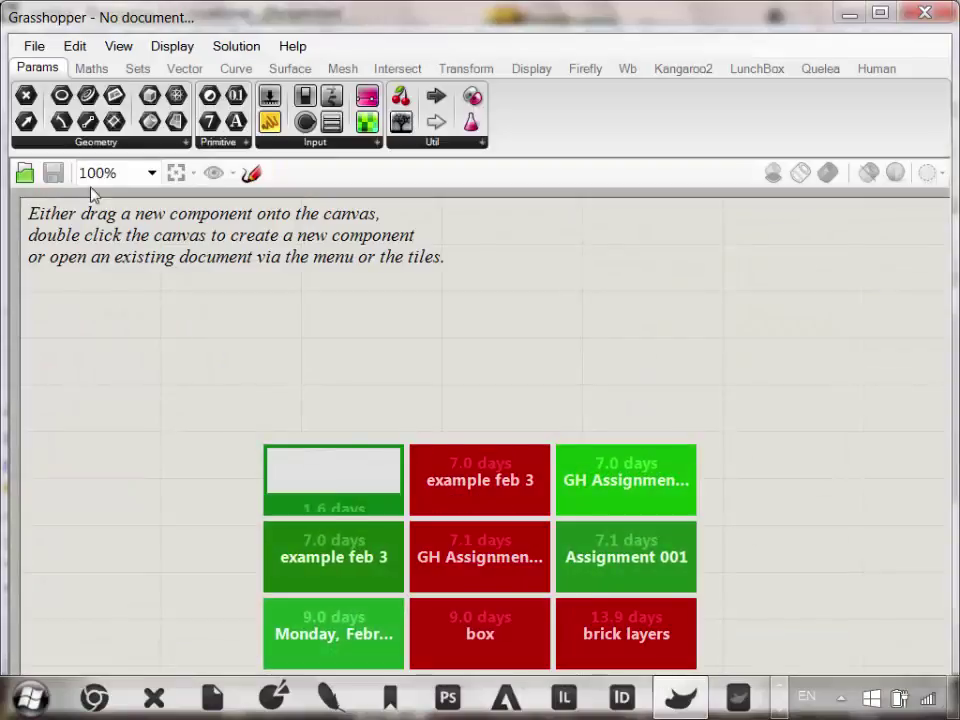
left_click_drag(258, 24, 932, 325)
Inspect the pentagonal and hexagonal faces of the polyhedron up close and from farther away.
right_click_drag(420, 334, 443, 408)
scroll(443, 408, "up", 8)
scroll(443, 408, "down", 6)
scroll(410, 470, "up", 5)
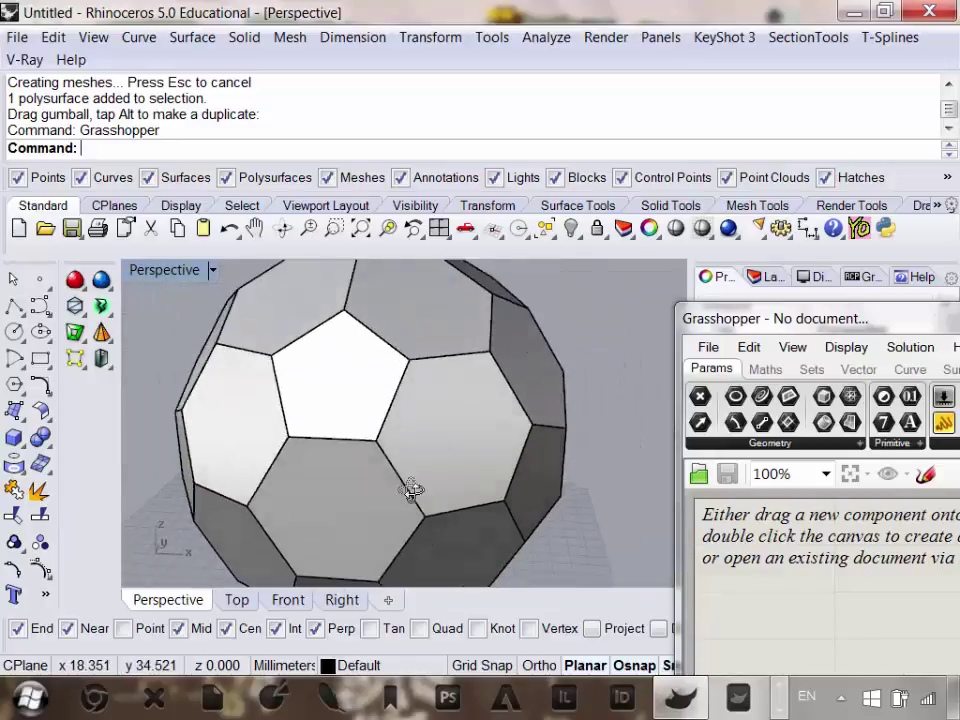
scroll(422, 447, "down", 5)
scroll(410, 452, "up", 5)
scroll(420, 500, "down", 4)
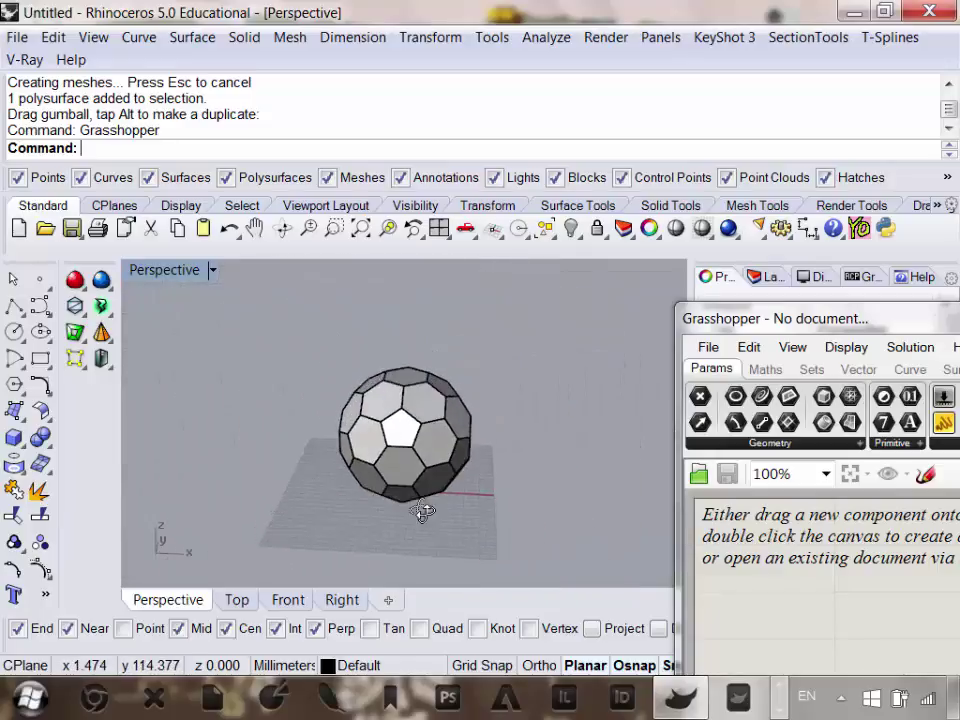
scroll(440, 490, "up", 4)
scroll(447, 488, "down", 5)
scroll(396, 456, "up", 5)
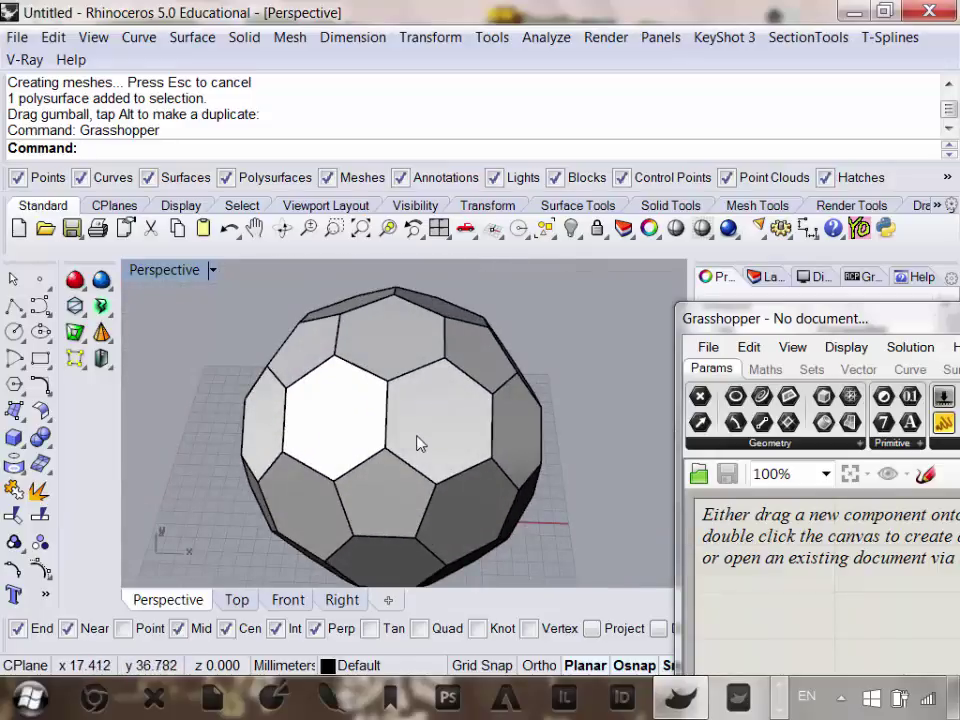
Examine the whole chamfered dodecahedron from higher and lower viewpoints, near and far.
scroll(420, 444, "down", 4)
scroll(426, 400, "up", 5)
scroll(414, 418, "down", 5)
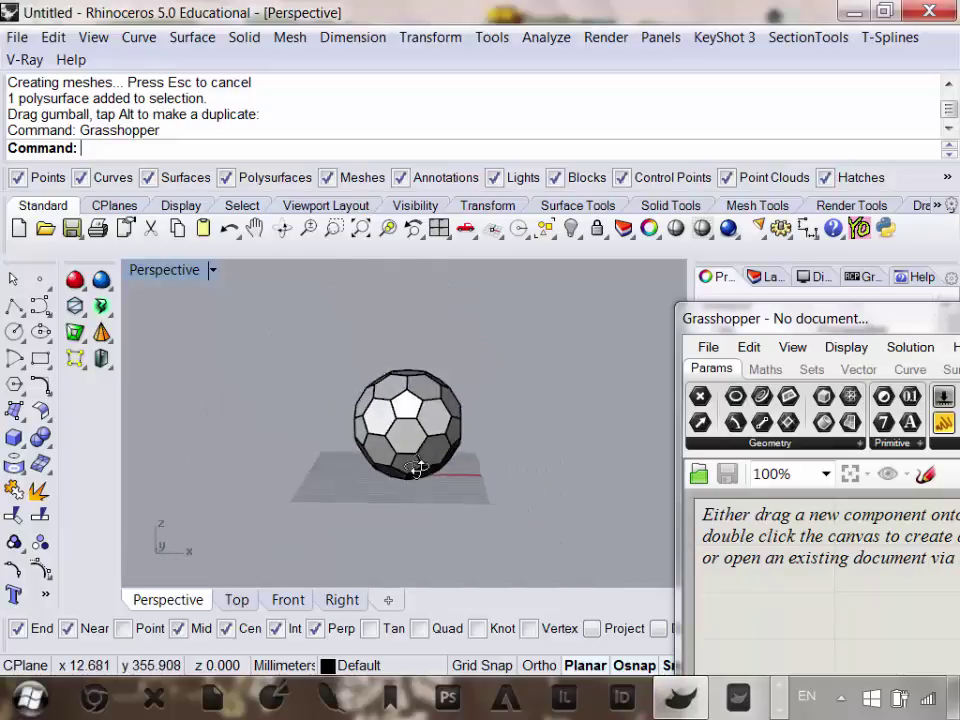
scroll(410, 450, "up", 3)
scroll(410, 450, "down", 4)
scroll(418, 454, "up", 7)
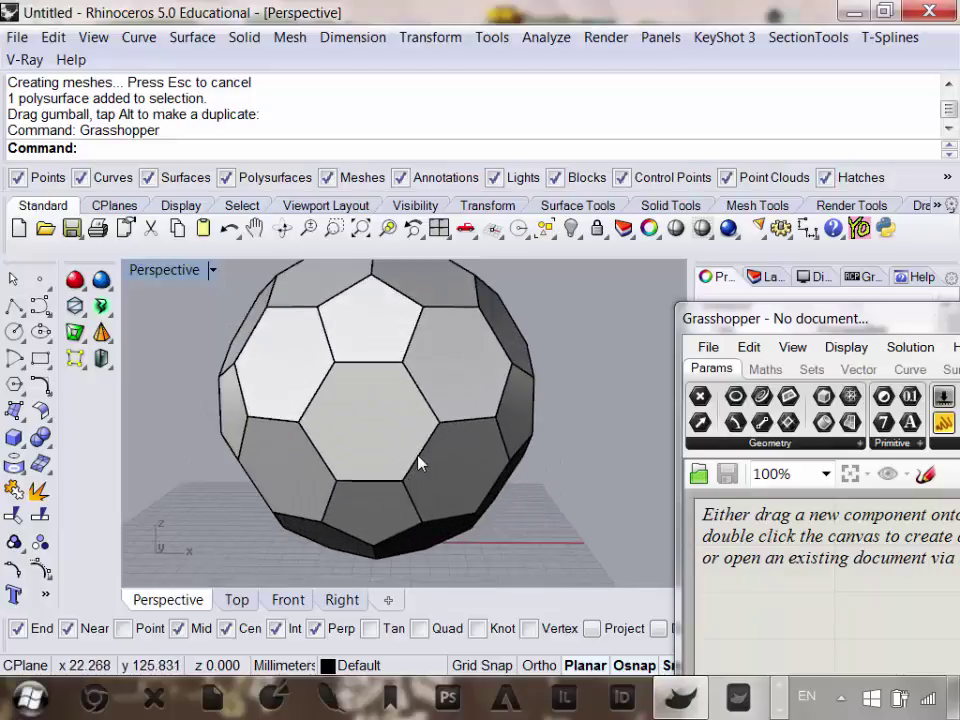
scroll(410, 491, "down", 3)
Select the chamfered dodecahedron, add a Brep parameter to the Grasshopper canvas and move the Grasshopper window so the canvas is in view.
left_click(476, 422)
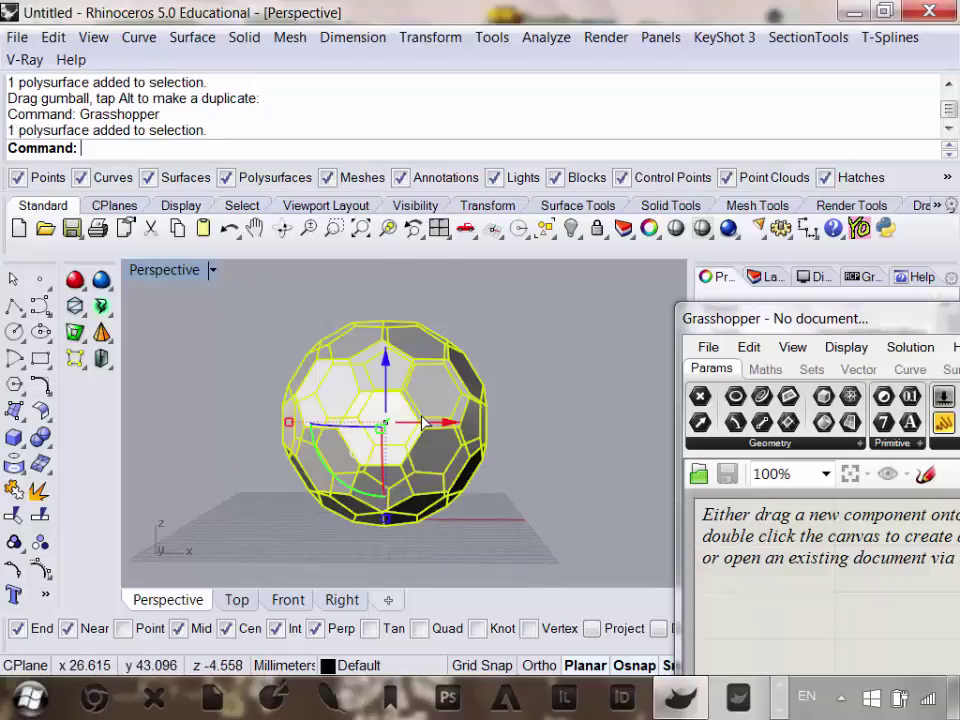
left_click(822, 445)
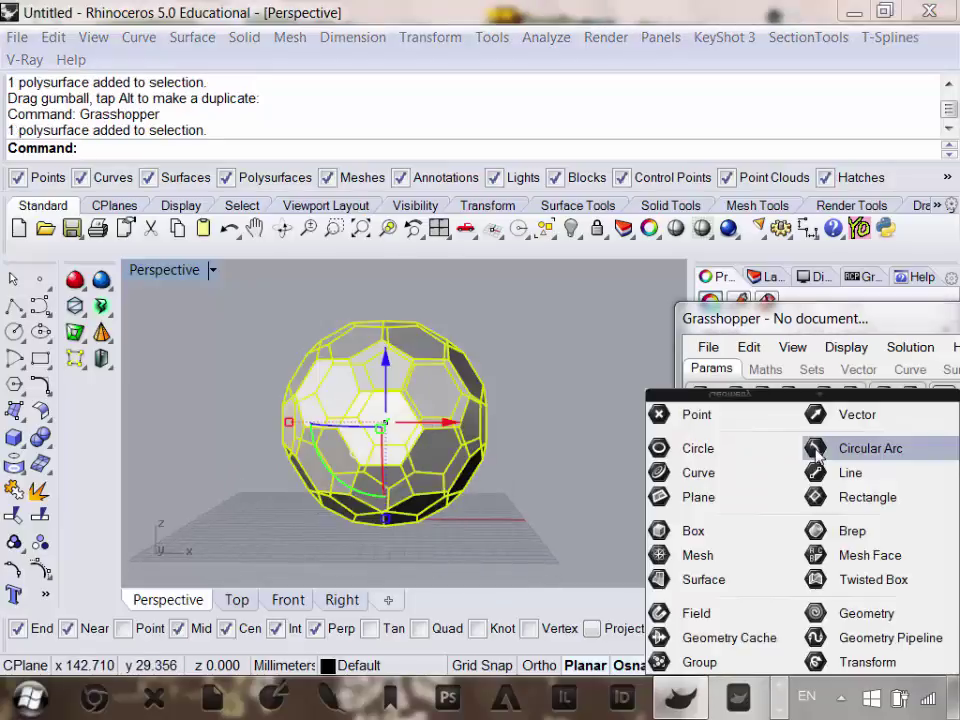
left_click(833, 533)
left_click_drag(838, 328, 532, 205)
left_click(553, 484)
scroll(300, 428, "down", 3)
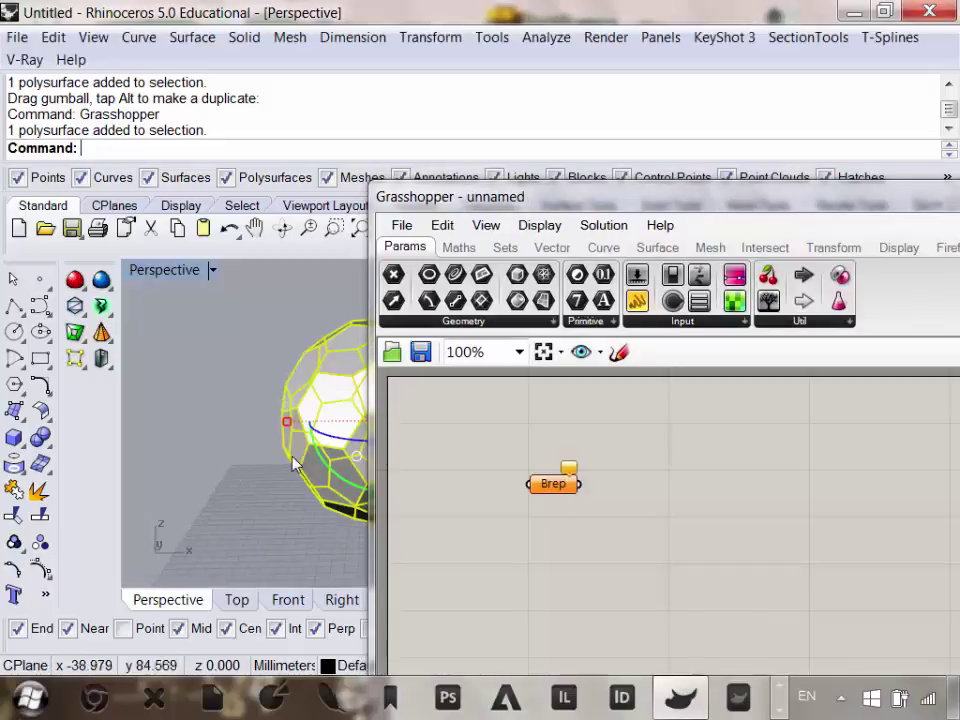
Set the chamfered dodecahedron as the Brep parameter's single geometry and deselect it.
right_click(560, 488)
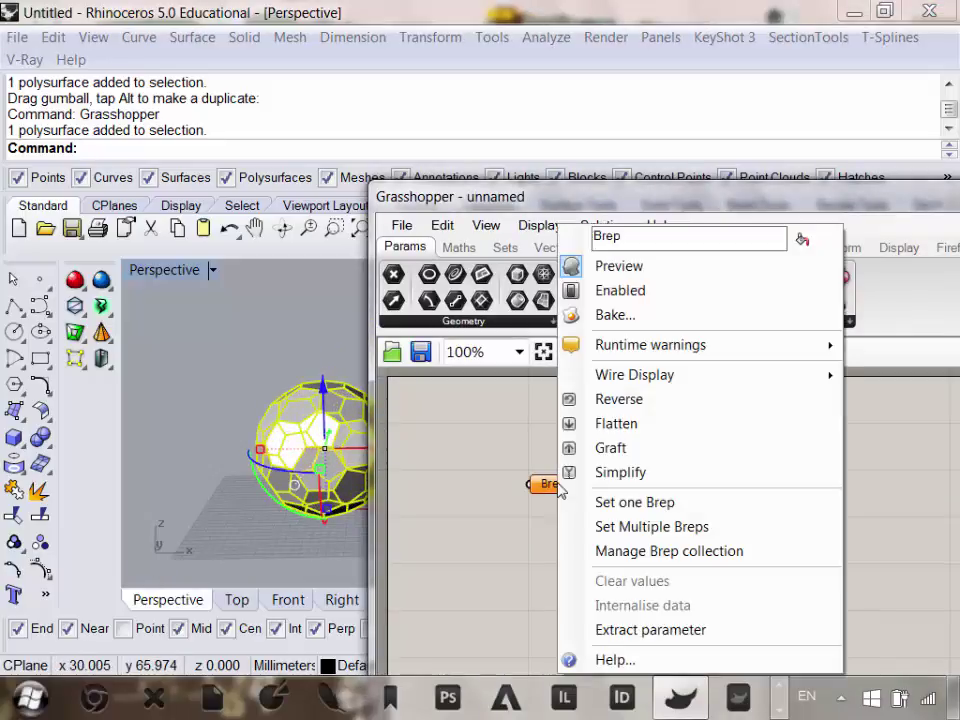
left_click(666, 511)
scroll(280, 460, "down", 2)
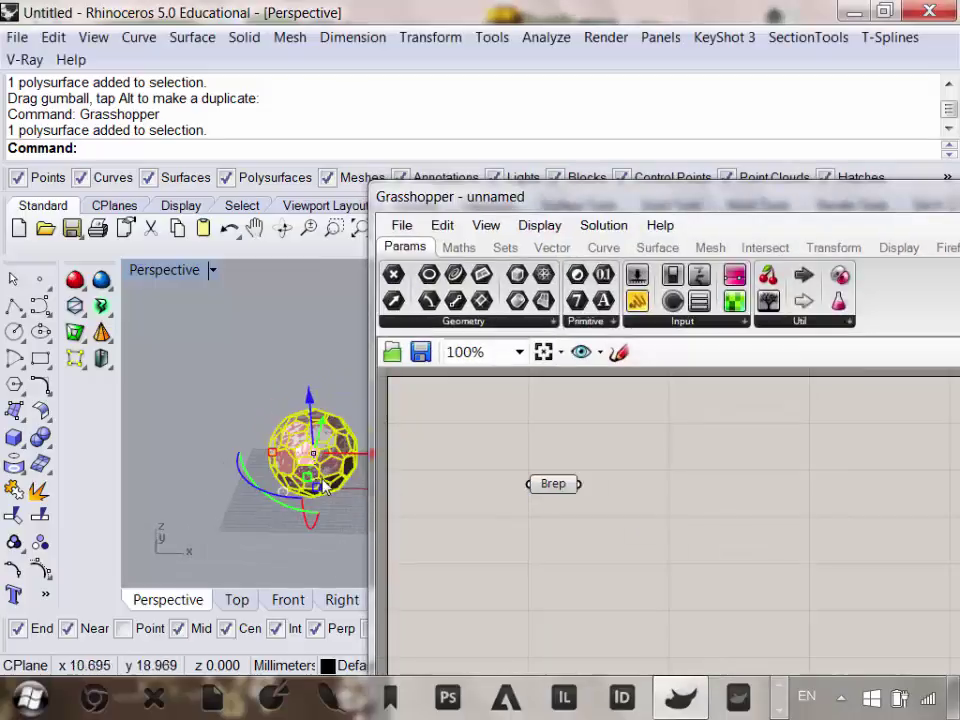
scroll(364, 460, "up", 3)
left_click(296, 556)
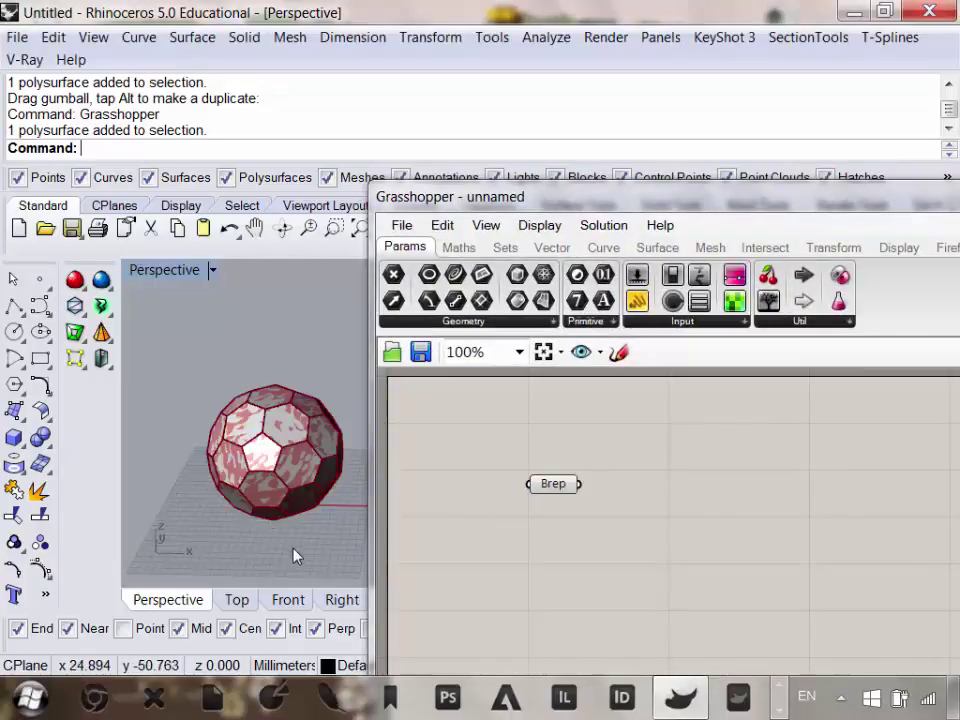
Delete the chamfered dodecahedron from the model and the Brep parameter from the Grasshopper canvas.
left_click(250, 402)
key("Delete")
left_click(553, 483)
key("Delete")
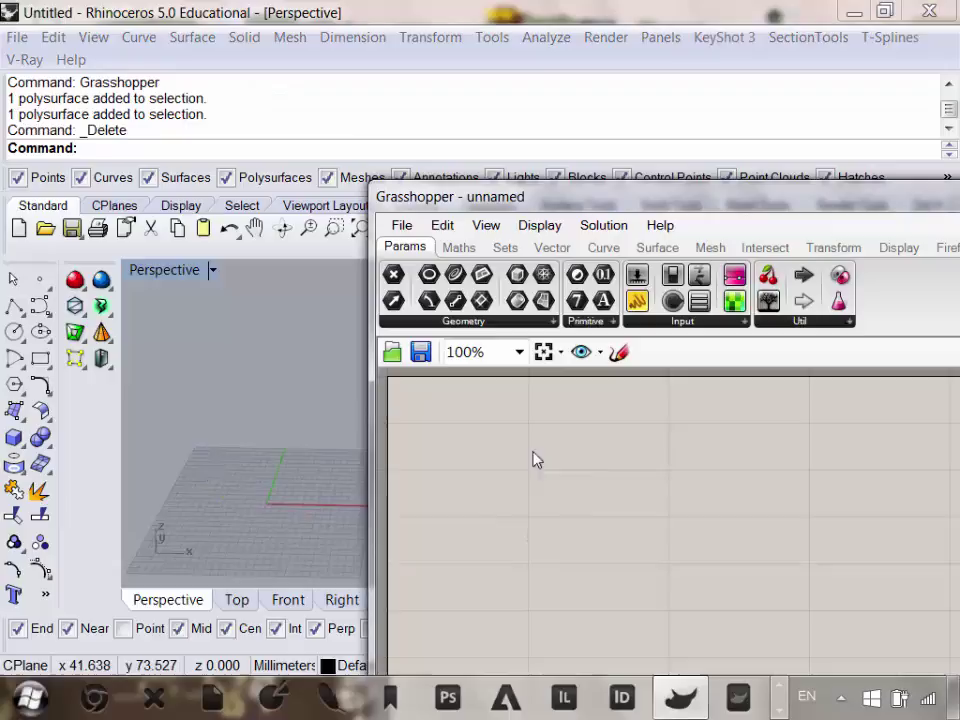
Move the Grasshopper window aside and draw a winding degree-3 curve with seven control points, starting on the grid and running well beyond it.
left_click(40, 306)
left_click_drag(490, 197, 744, 253)
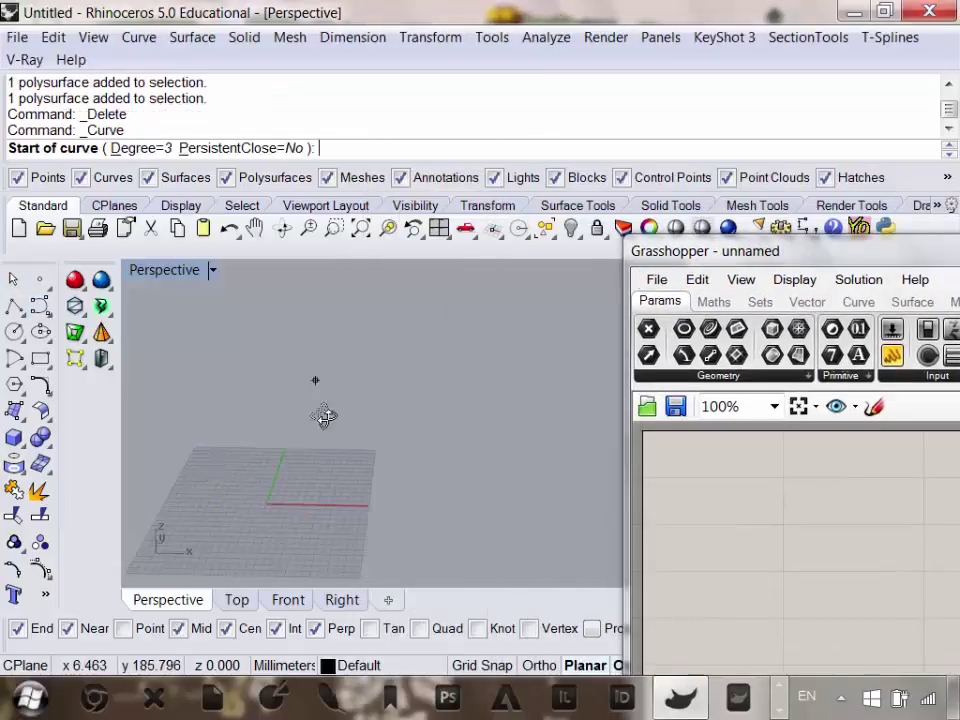
scroll(300, 430, "up", 3)
left_click(251, 419)
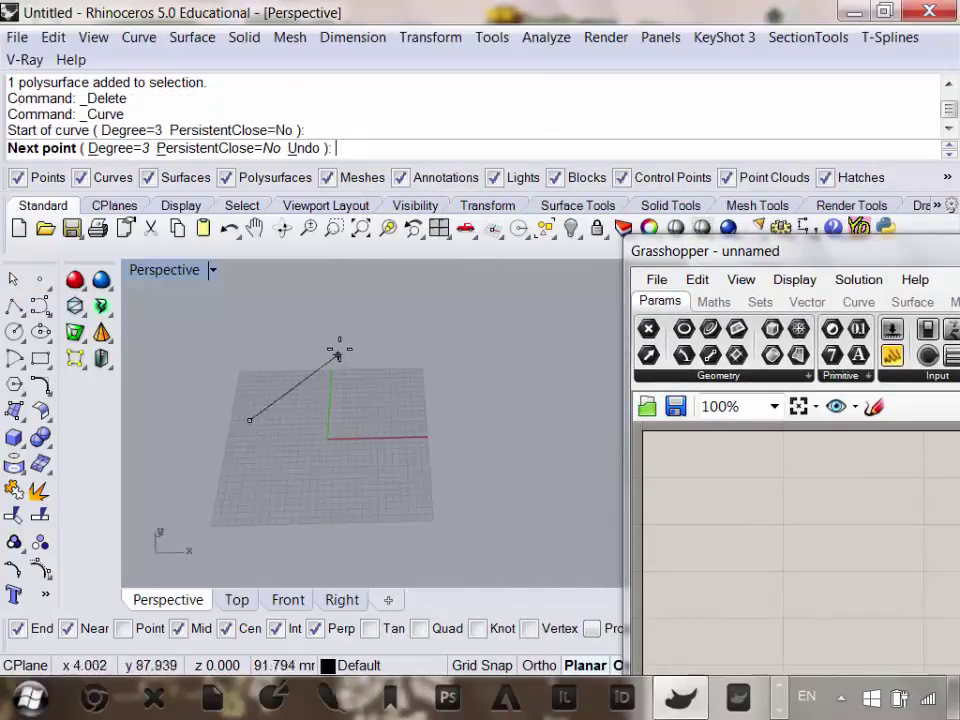
scroll(355, 336, "down", 5)
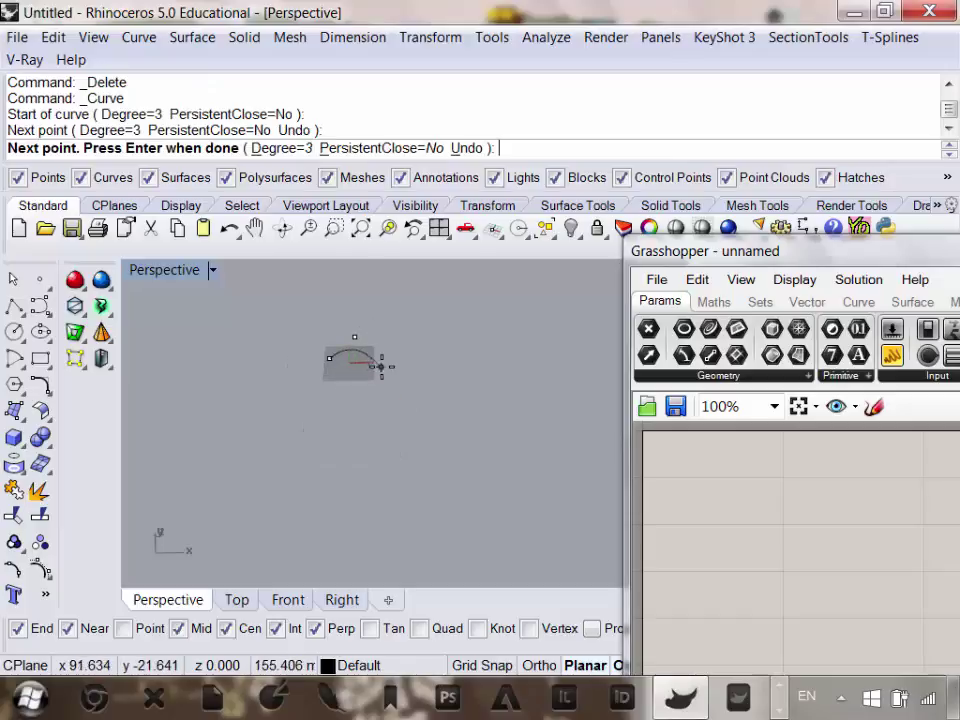
left_click(381, 366)
left_click(300, 447)
left_click(432, 494)
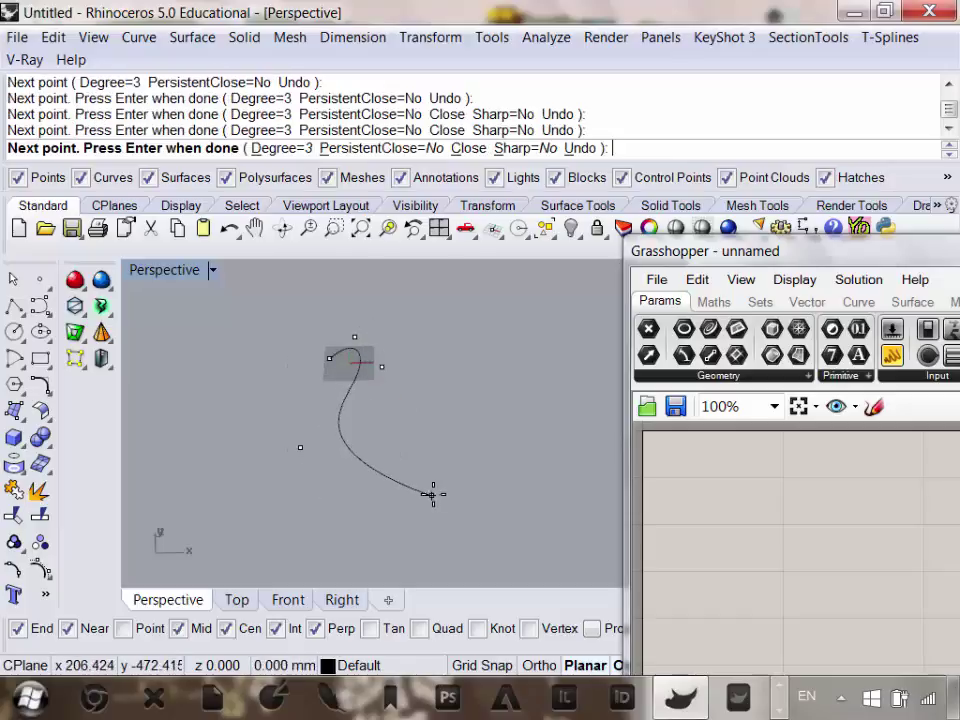
left_click(483, 364)
left_click(560, 439)
right_click(560, 439)
Duplicate the winding curve straight up along the Z axis, well above the original.
mouse_move(478, 486)
right_mouse_down()
mouse_move(467, 467)
mouse_move(476, 470)
right_mouse_up()
scroll(476, 472, "up", 5)
left_click(416, 431)
scroll(373, 400, "down", 8)
right_click_drag(375, 403, 417, 457)
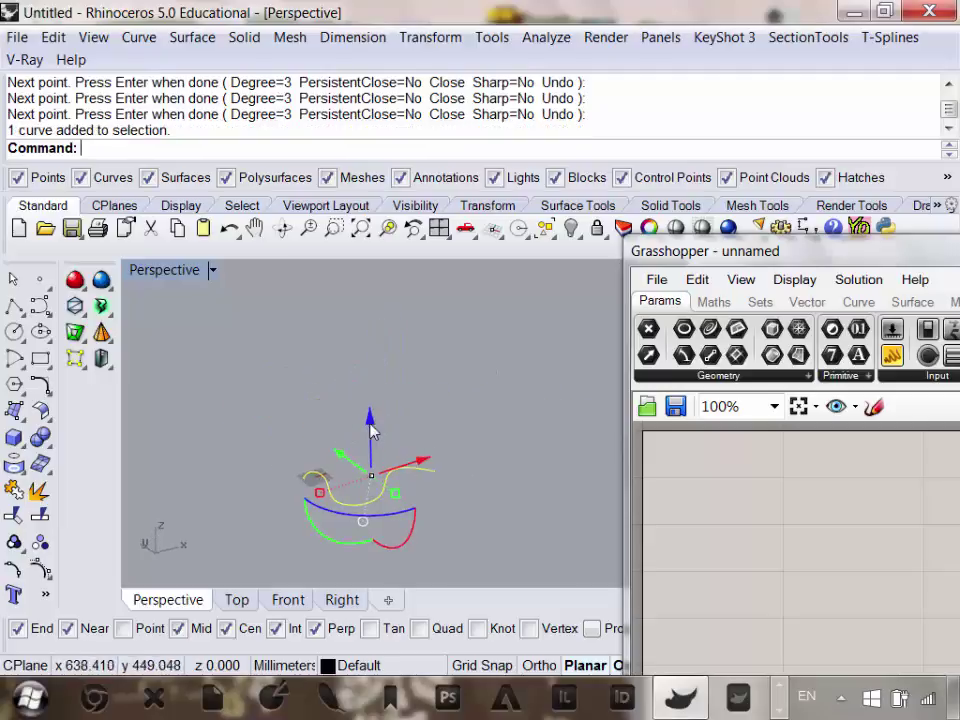
left_click_drag(371, 423, 368, 280, "alt")
left_click(413, 394)
left_click(353, 470)
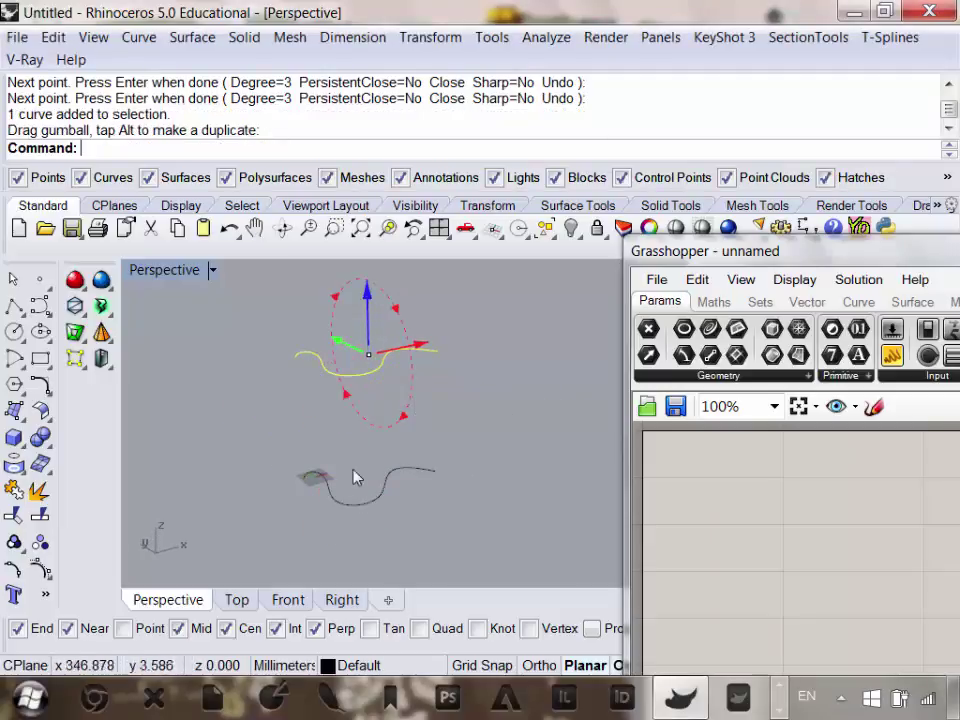
Loft a surface between the two winding curves with straight sections and no simplification, and delete the source curves.
left_click_drag(416, 544, 374, 322)
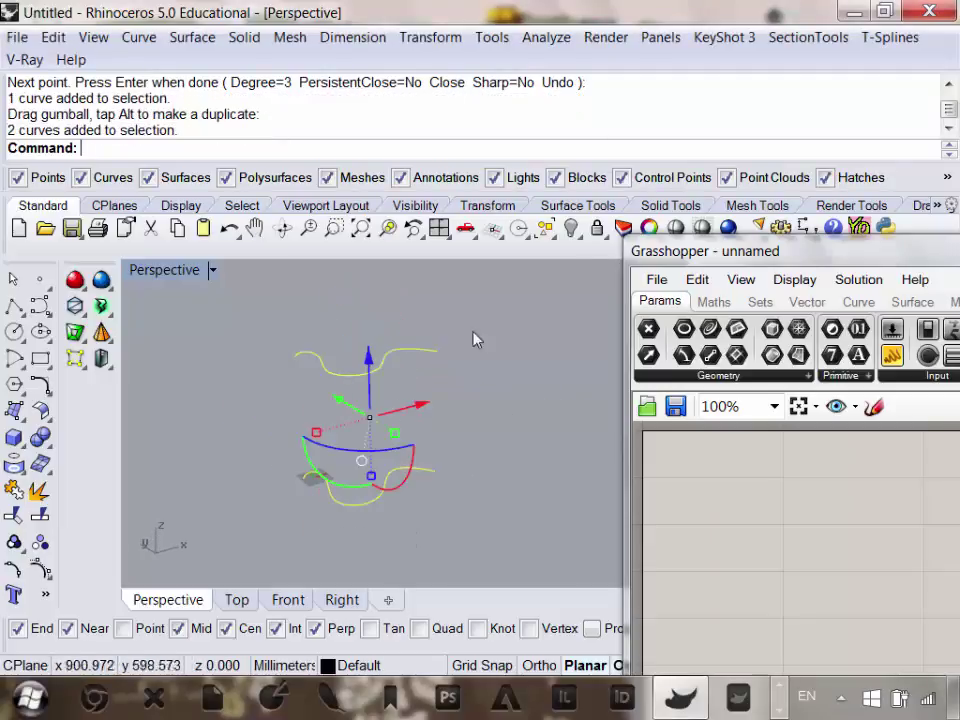
left_click(193, 40)
left_click(270, 85)
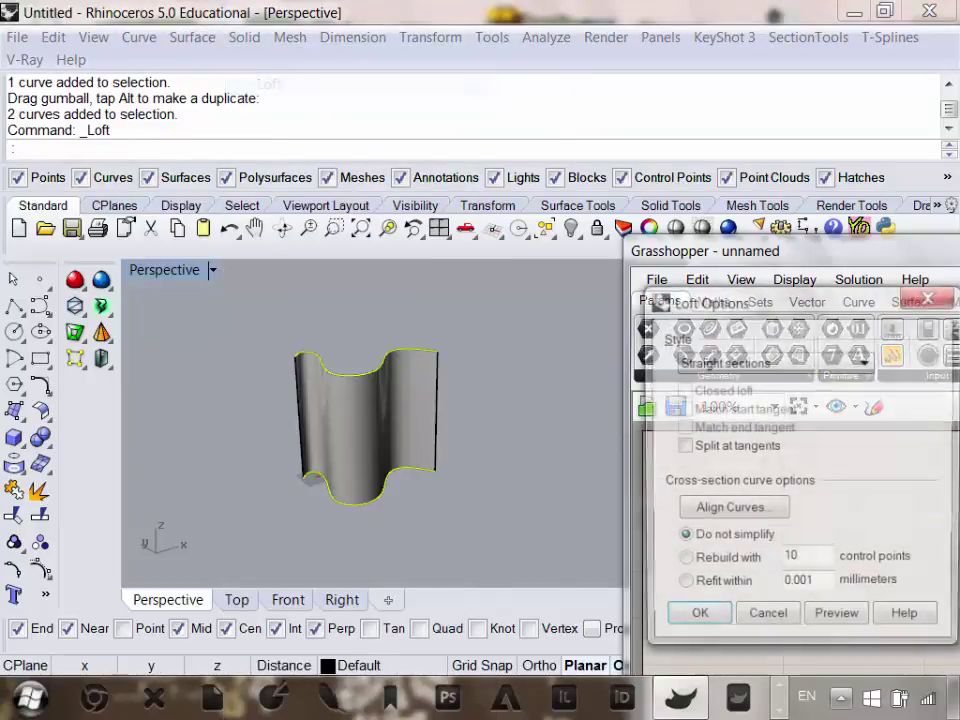
left_click(695, 621)
right_click_drag(514, 444, 380, 472)
key("Delete")
Examine the wavy lofted surface from several angles and distances.
scroll(392, 527, "down", 3)
right_click_drag(392, 527, 456, 489)
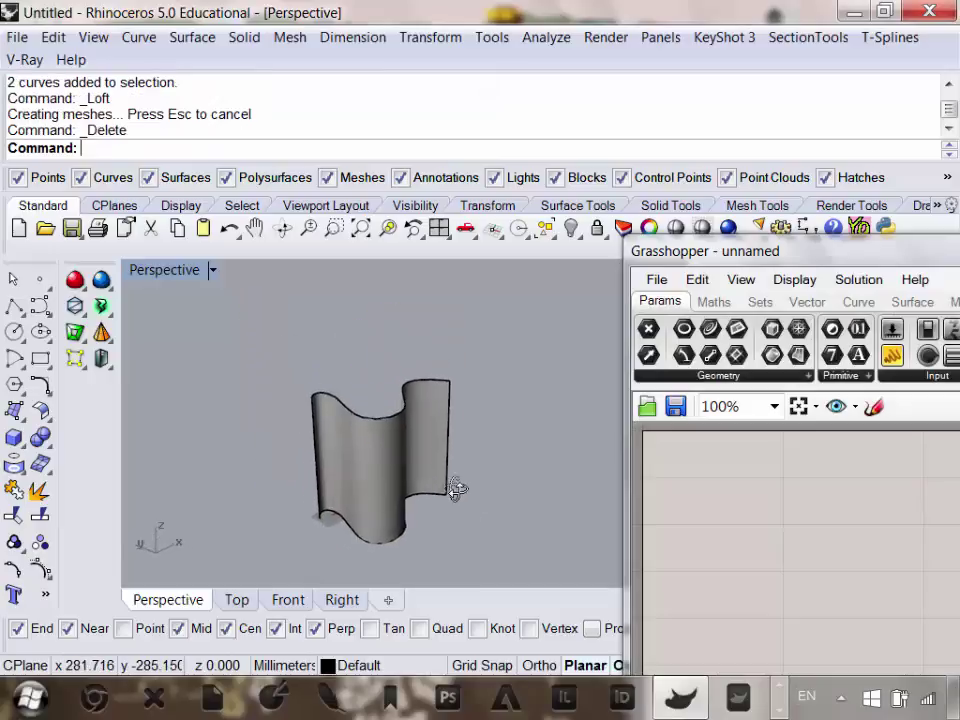
scroll(369, 521, "down", 2)
scroll(370, 480, "up", 5)
right_click_drag(369, 479, 360, 392)
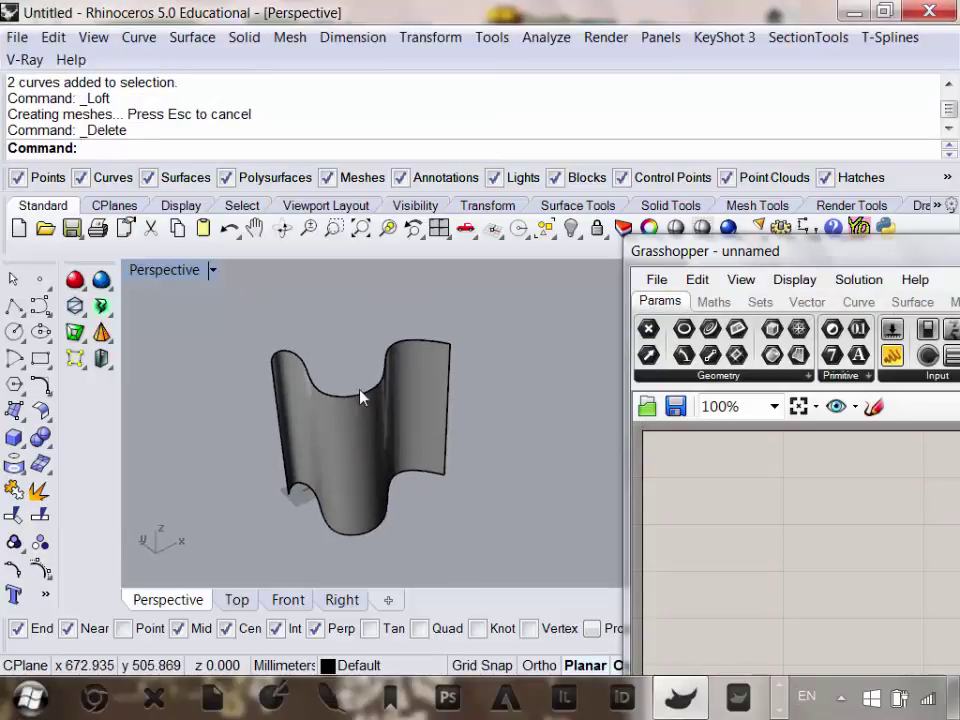
scroll(360, 392, "down", 3)
scroll(372, 388, "up", 3)
scroll(372, 388, "down", 4)
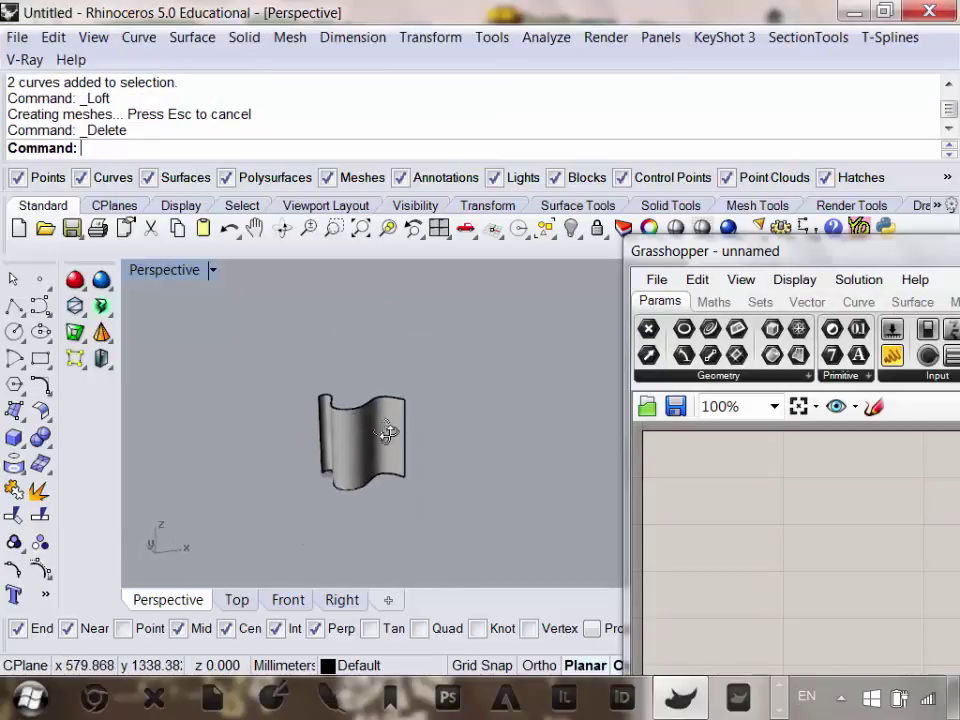
scroll(367, 430, "up", 3)
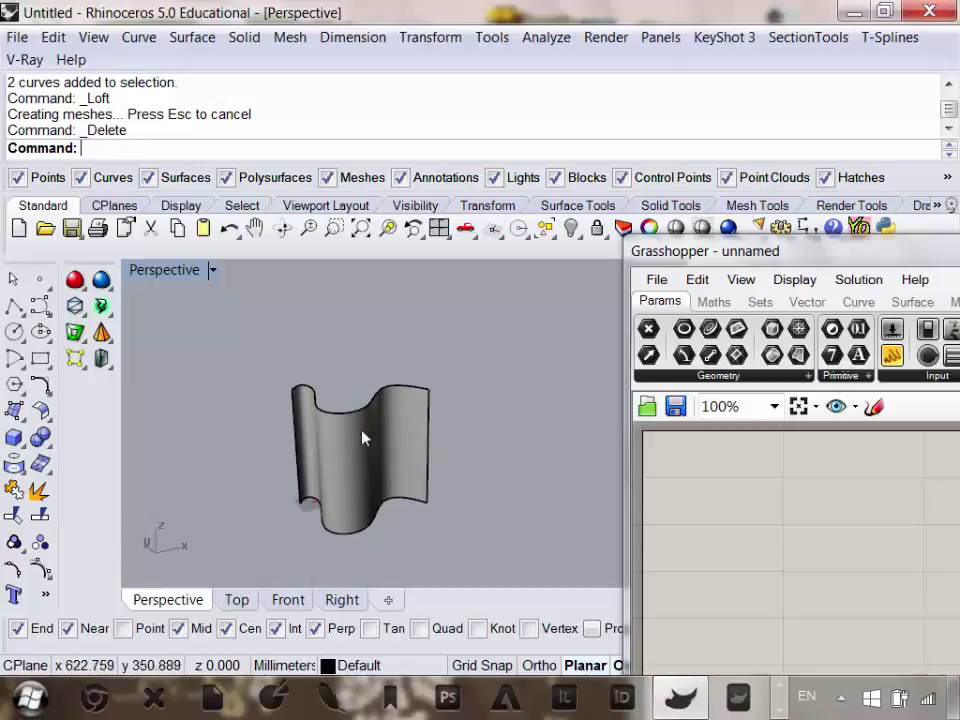
mouse_move(362, 437)
right_mouse_down()
mouse_move(356, 452)
mouse_move(389, 423)
mouse_move(358, 429)
right_mouse_up()
scroll(356, 452, "down", 3)
scroll(360, 443, "up", 3)
scroll(366, 437, "down", 3)
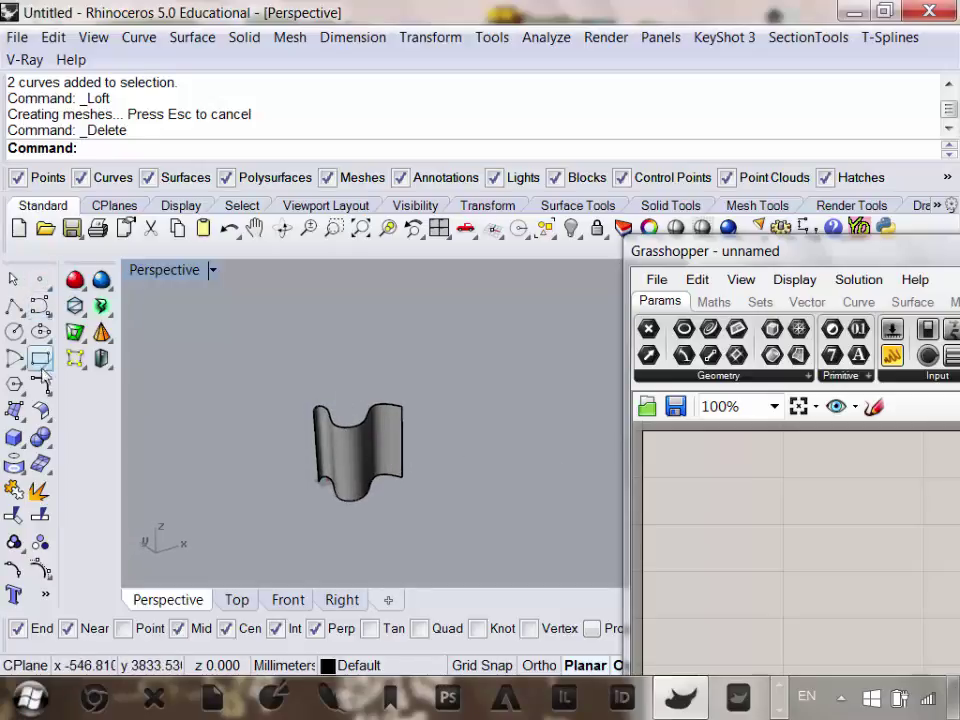
Draw a sphere with a radius of about 152 mm in front of the wavy surface.
left_click(27, 446)
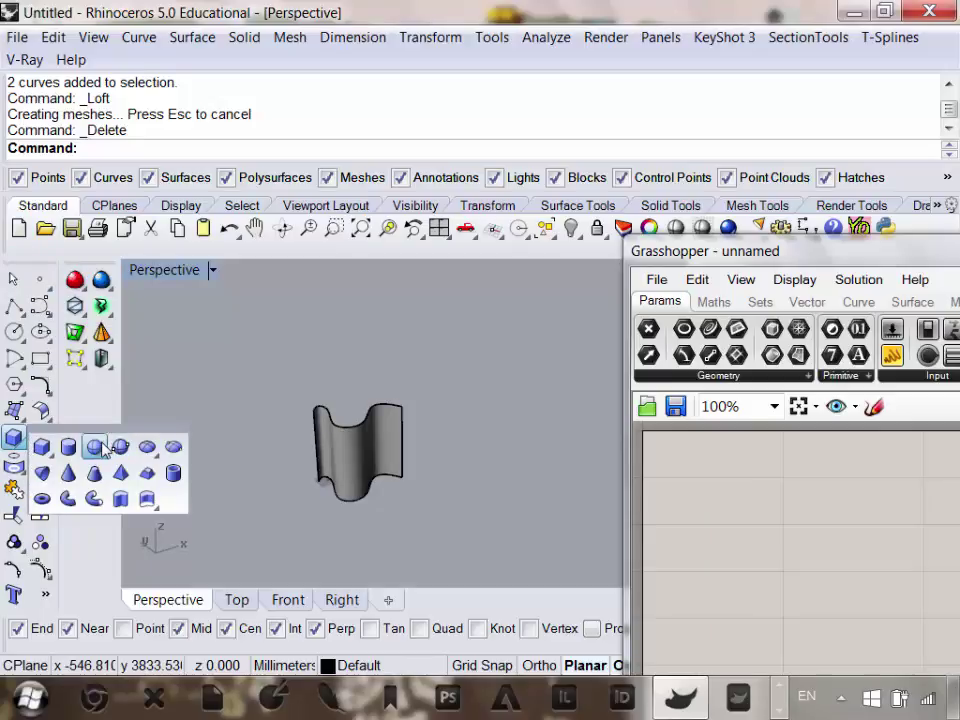
left_click(97, 447)
right_click_drag(330, 400, 460, 517)
left_click(461, 518)
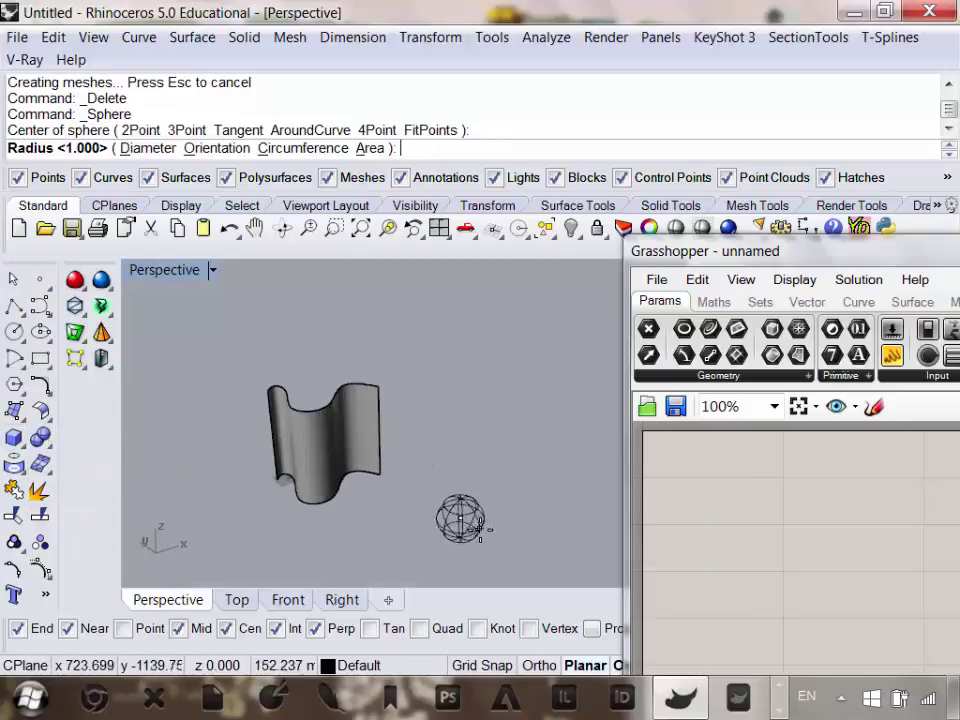
left_click(480, 527)
scroll(437, 480, "down", 4)
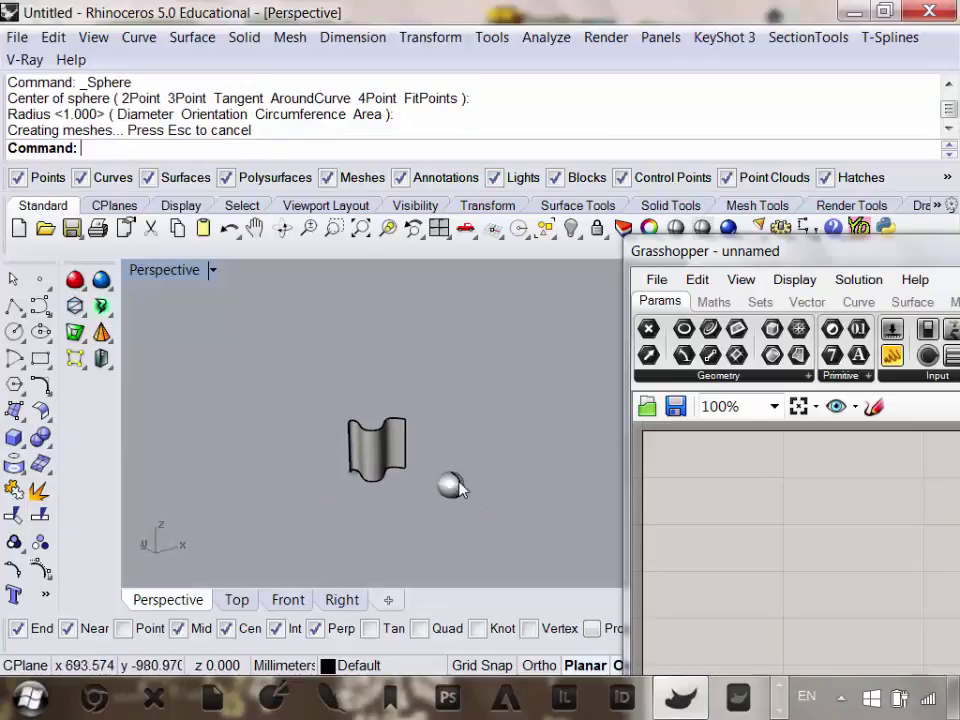
scroll(373, 447, "up", 2)
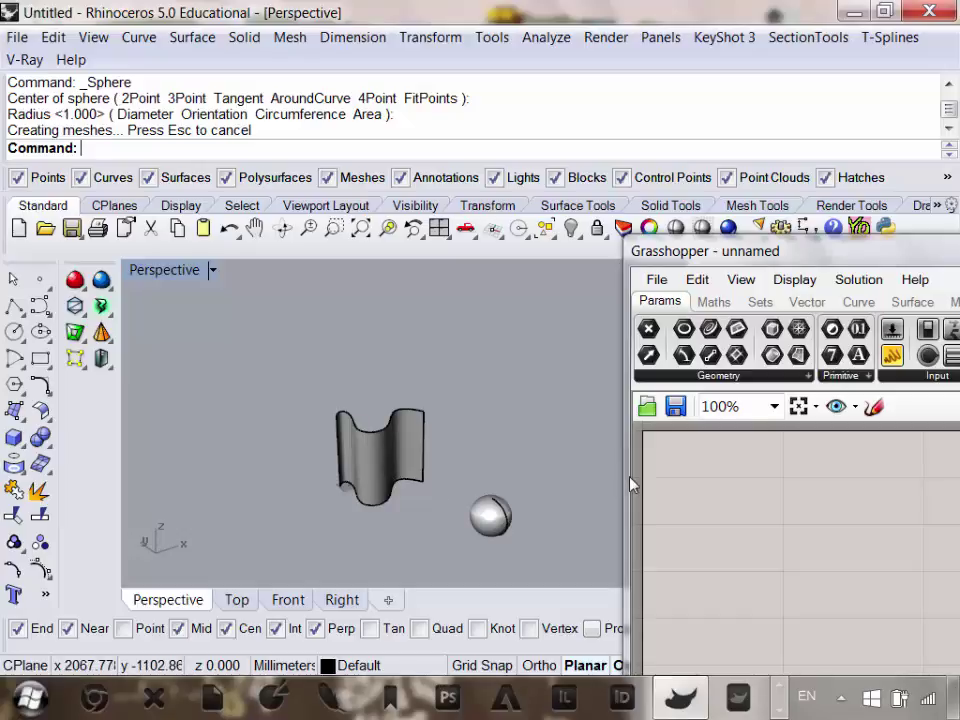
Shift the Grasshopper window's edge slightly toward the viewport and add a Brep parameter to the empty canvas.
left_click_drag(628, 479, 572, 473)
scroll(745, 500, "down", 5)
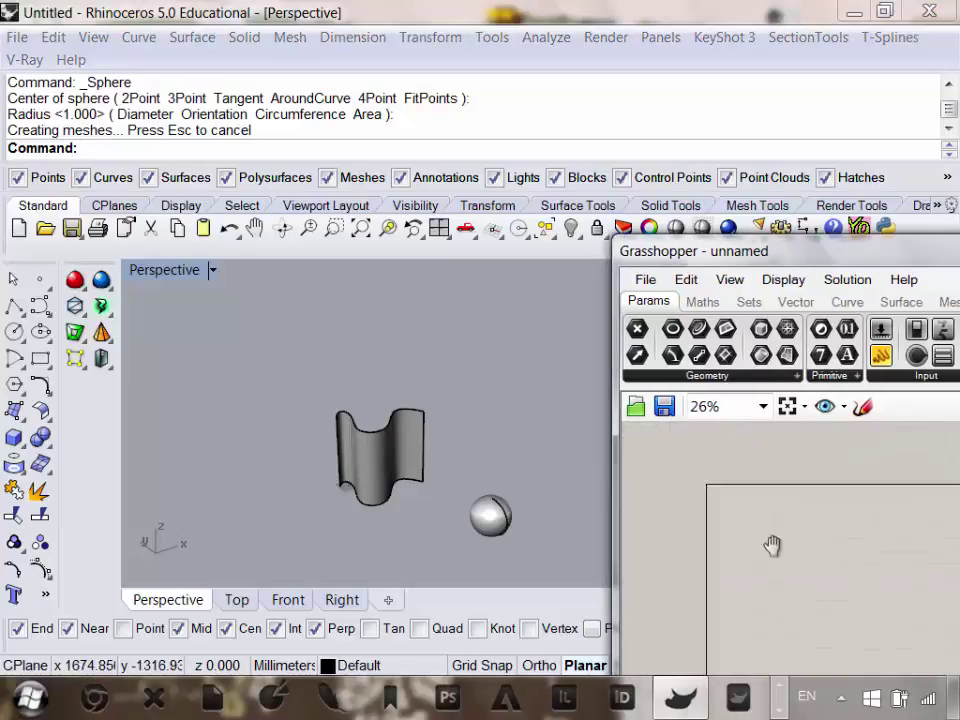
scroll(765, 519, "up", 3)
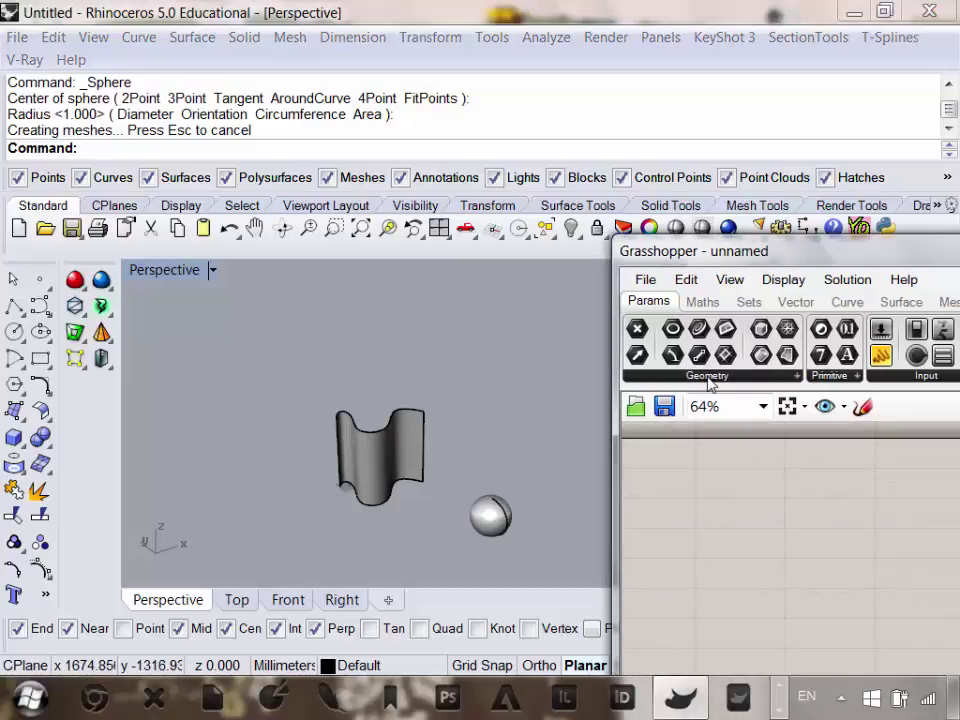
left_click(708, 377)
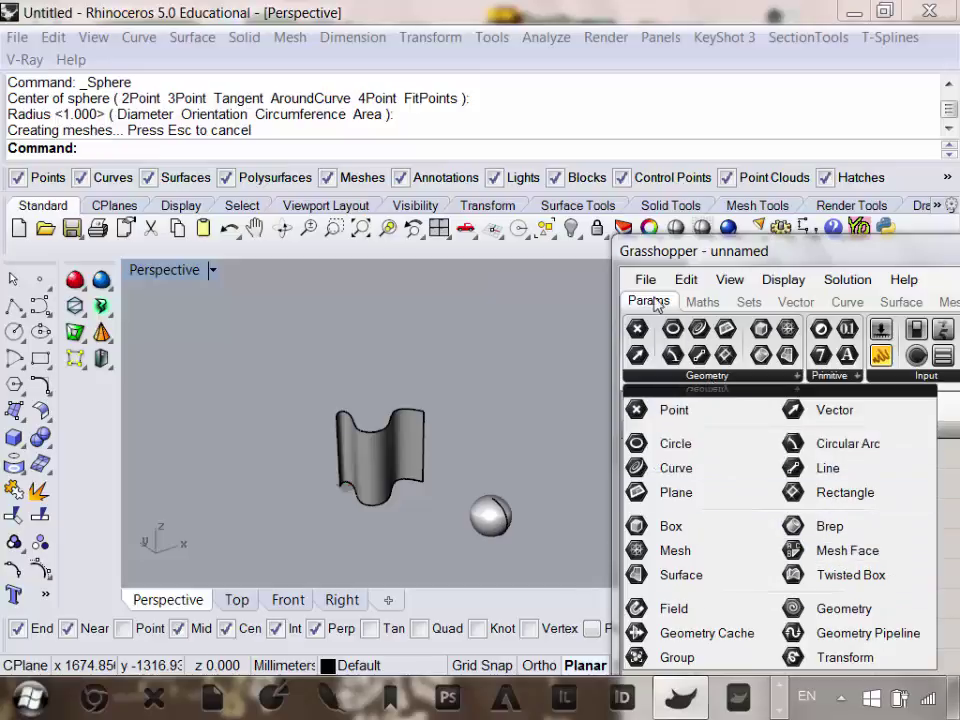
left_click(831, 527)
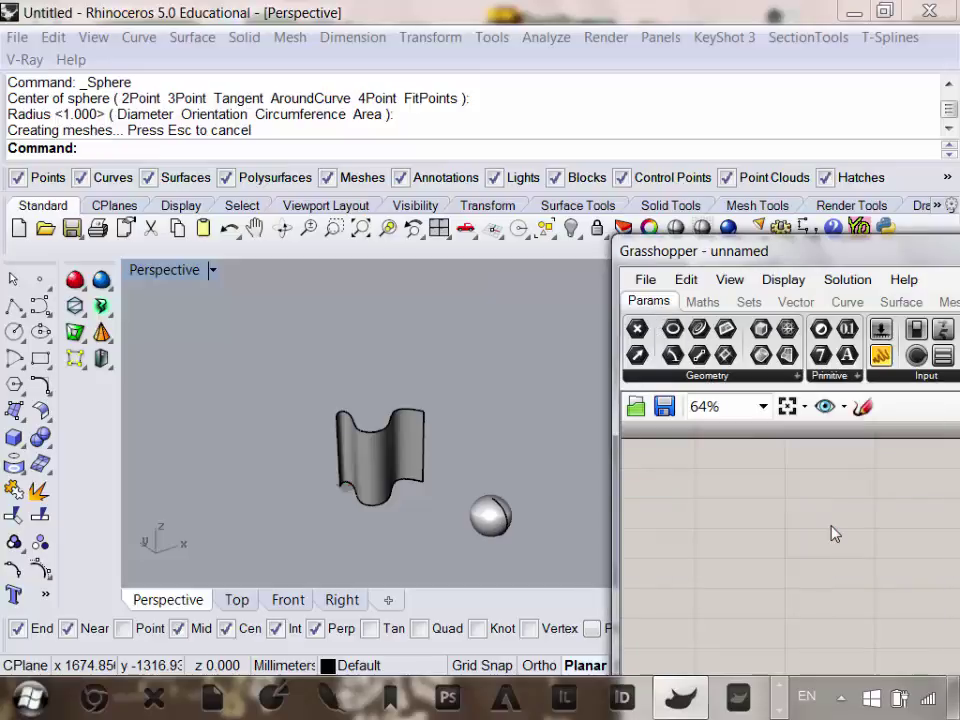
Set the sphere as the single geometry of the Brep parameter.
left_click(483, 511)
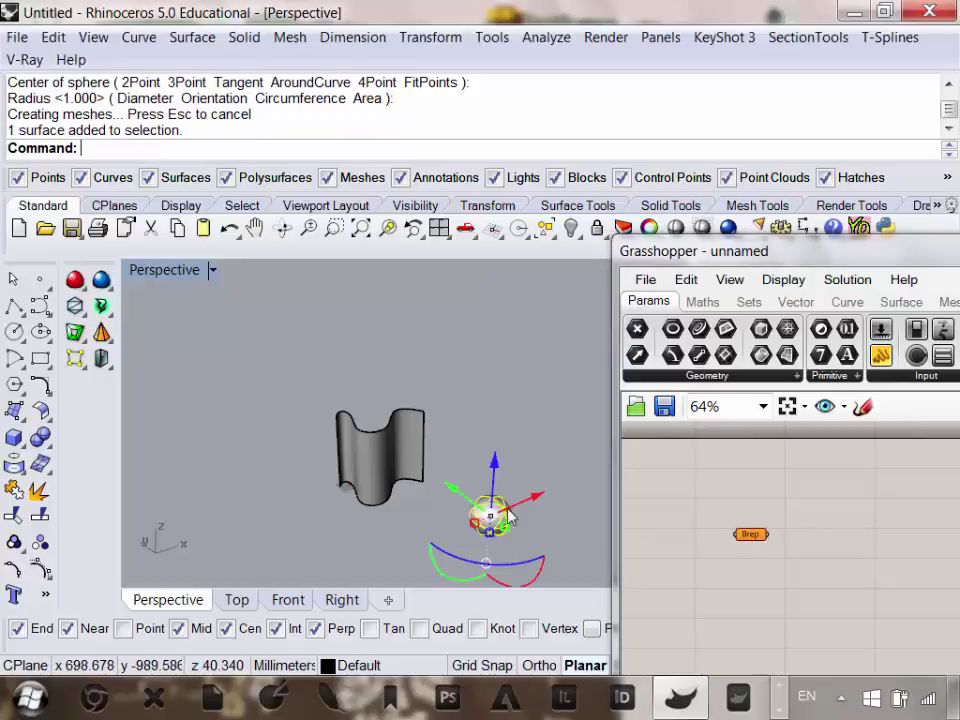
right_click(752, 537)
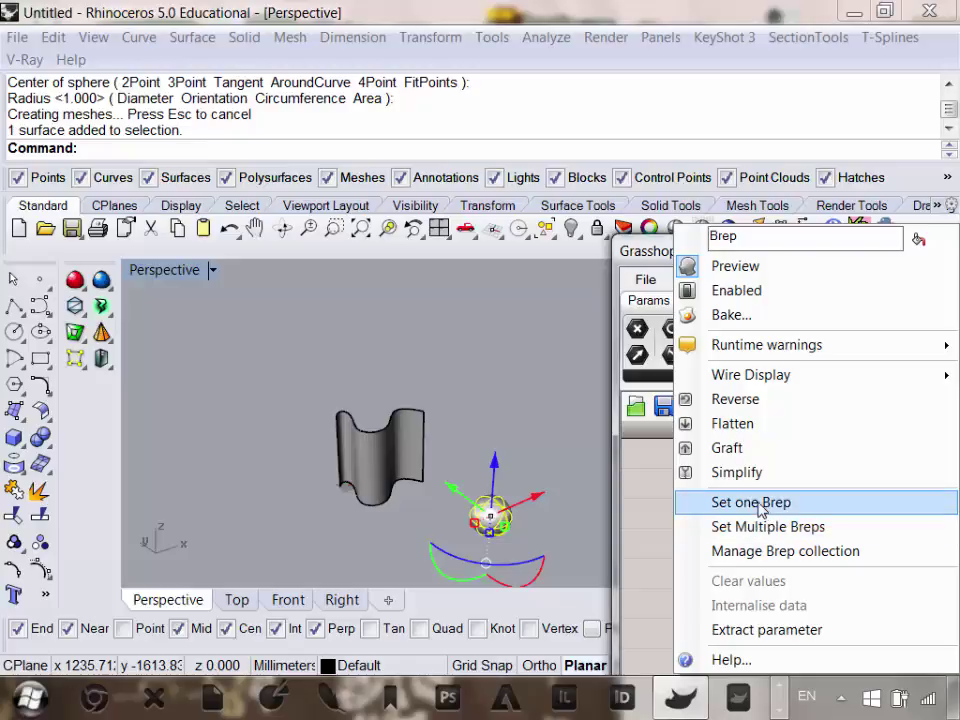
left_click(758, 510)
scroll(490, 518, "up", 5)
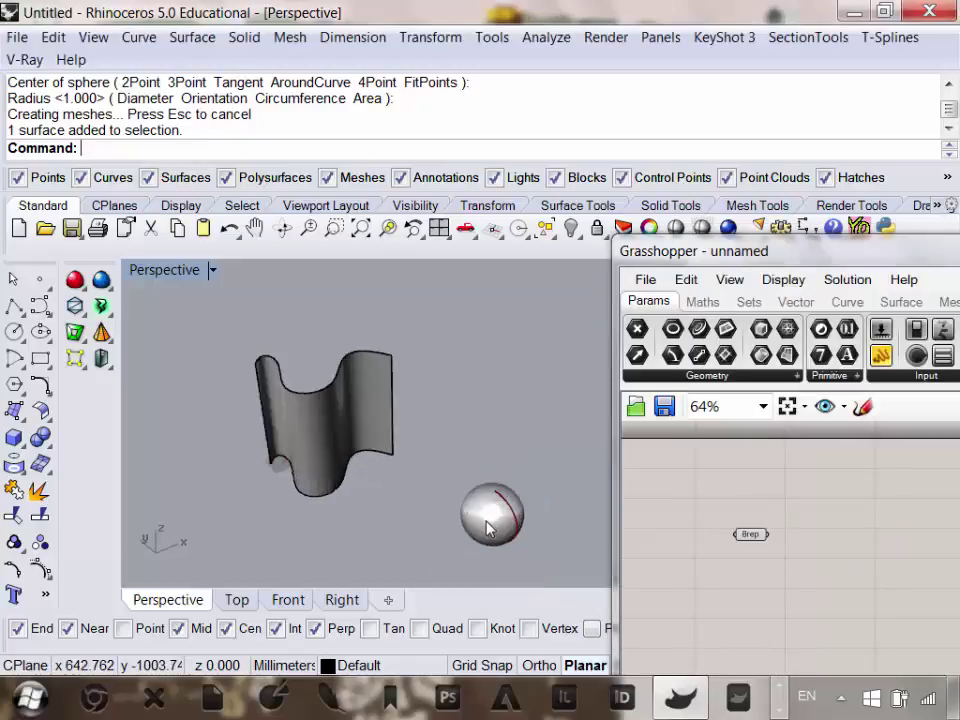
left_click(510, 522)
Rename the Brep parameter that holds the sphere as "sun".
scroll(714, 525, "up", 5)
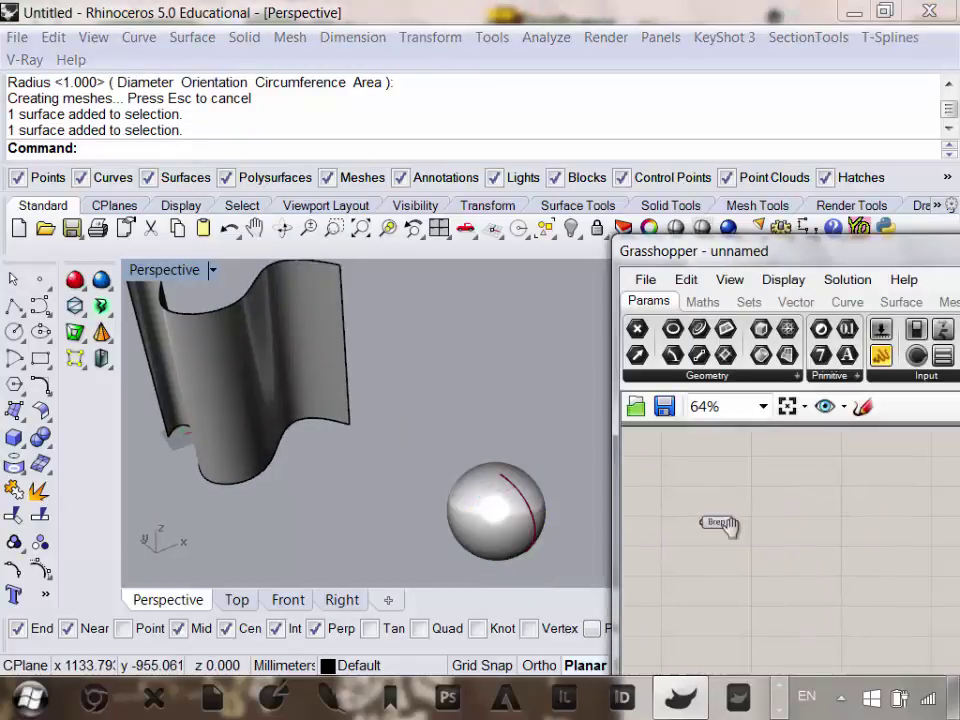
right_click(714, 525)
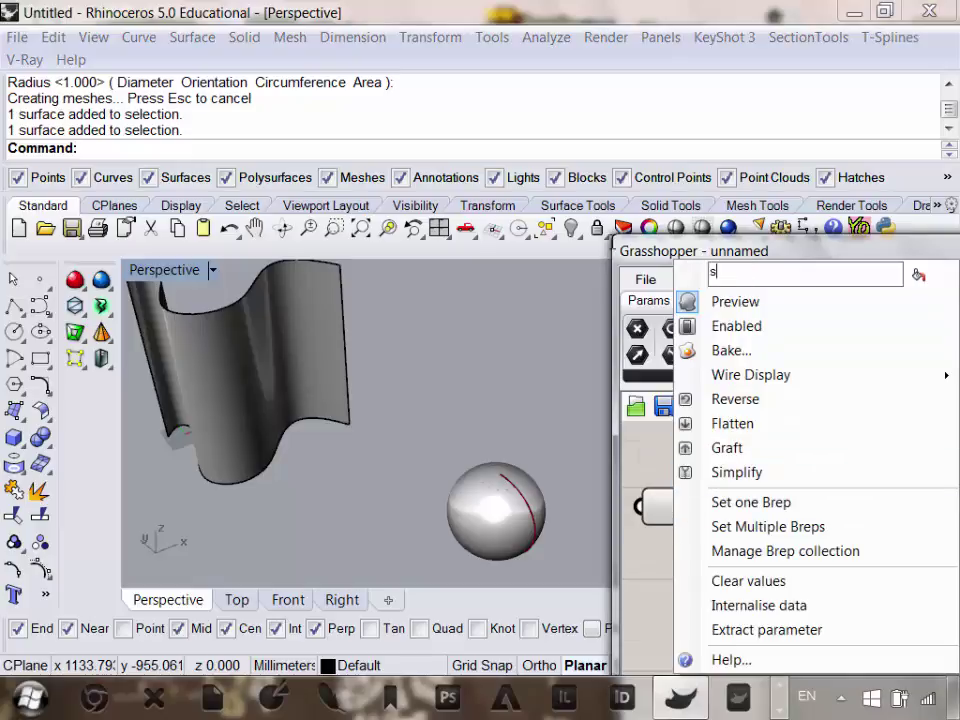
key("Return")
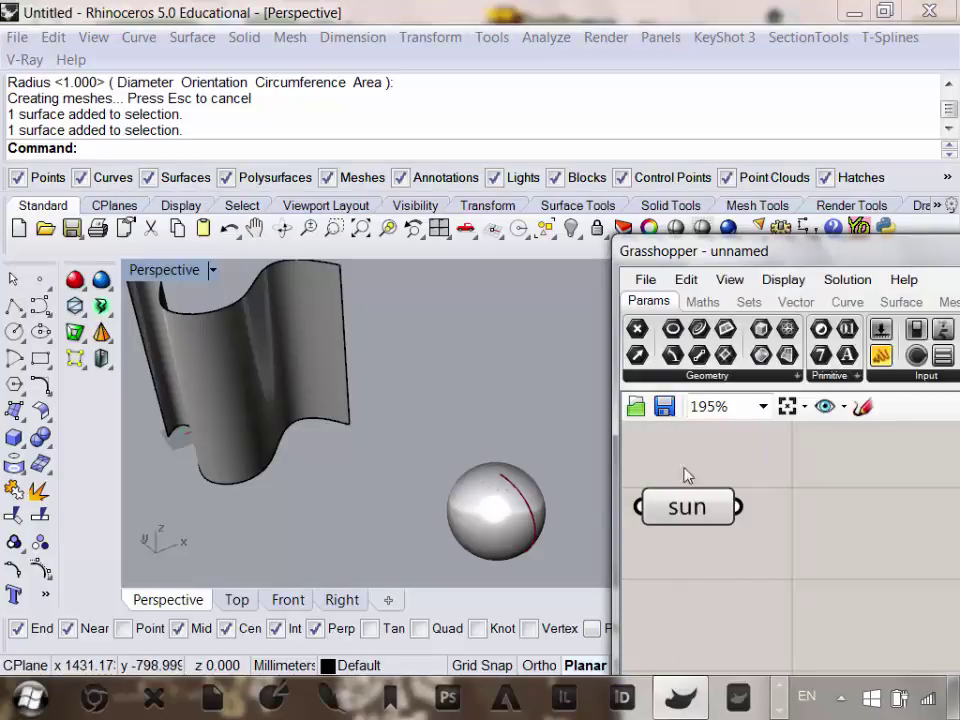
Add a Surface parameter below the sun parameter and set the wavy lofted surface as its single surface.
scroll(456, 480, "down", 3)
scroll(343, 411, "up", 2)
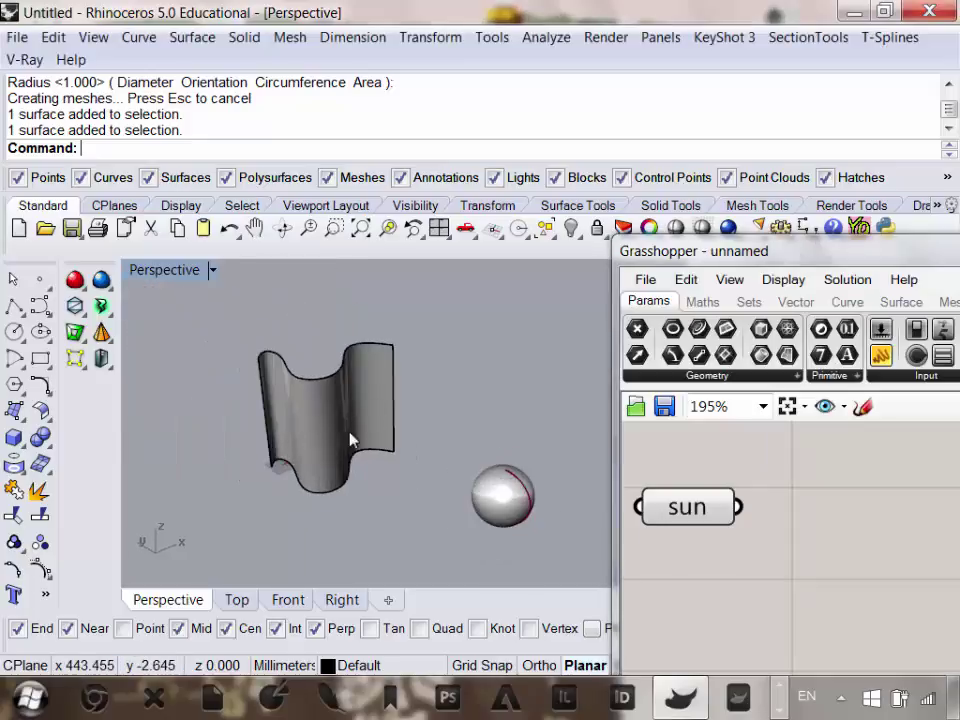
left_click(341, 403)
right_click_drag(777, 528, 827, 506)
left_click(713, 378)
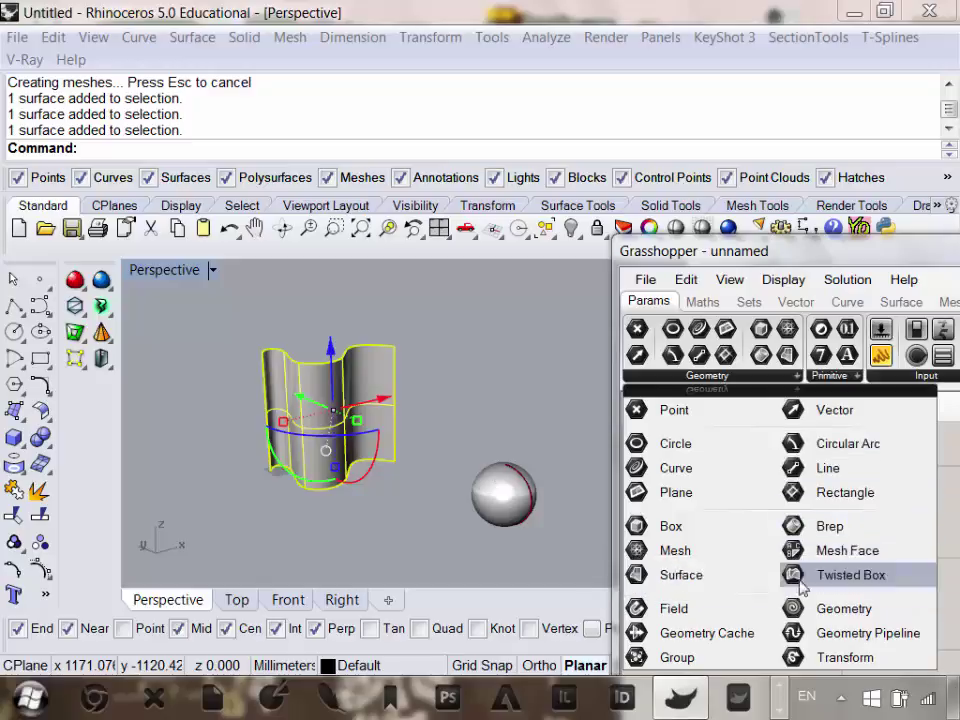
left_click(681, 576)
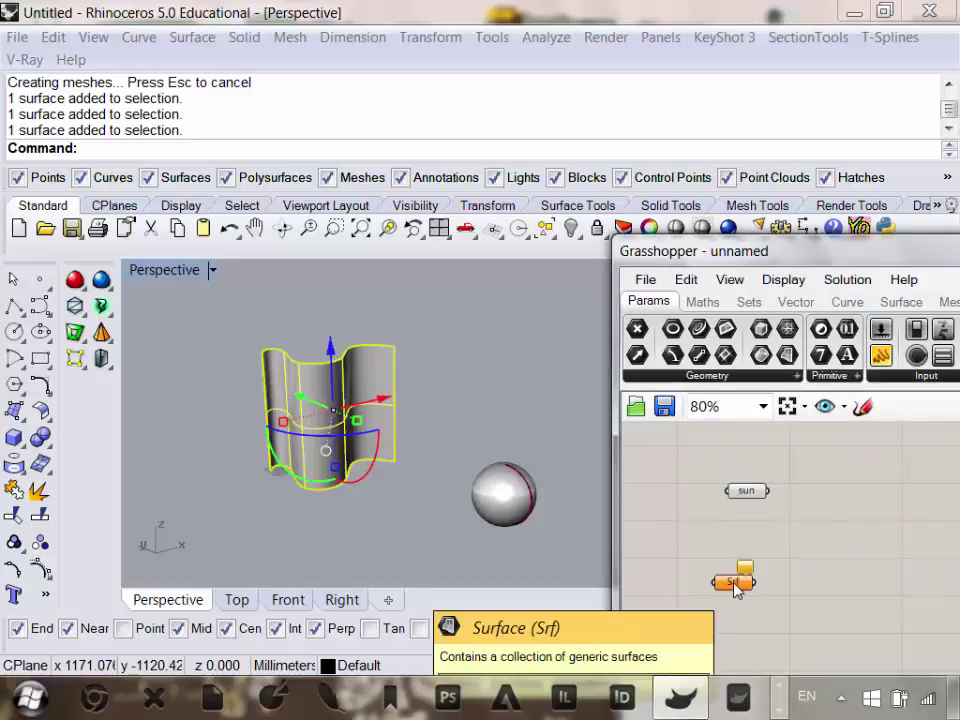
right_click(735, 588)
left_click(810, 506)
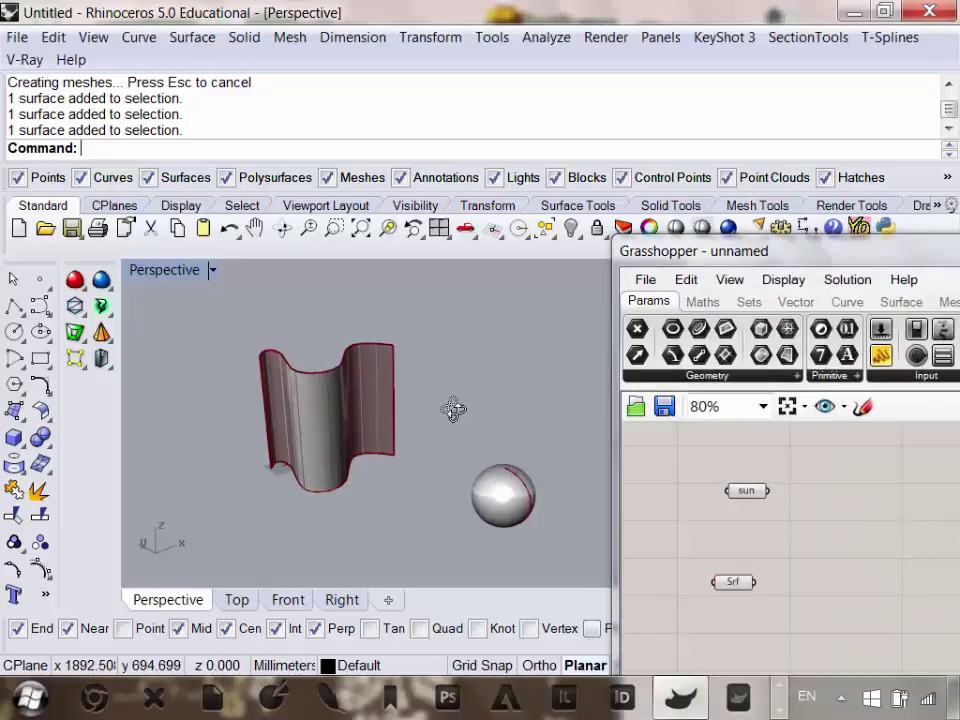
Raise the sphere vertically until it sits well above the wavy surface.
scroll(474, 466, "down", 3)
scroll(480, 458, "up", 4)
left_click(467, 471)
scroll(470, 485, "down", 4)
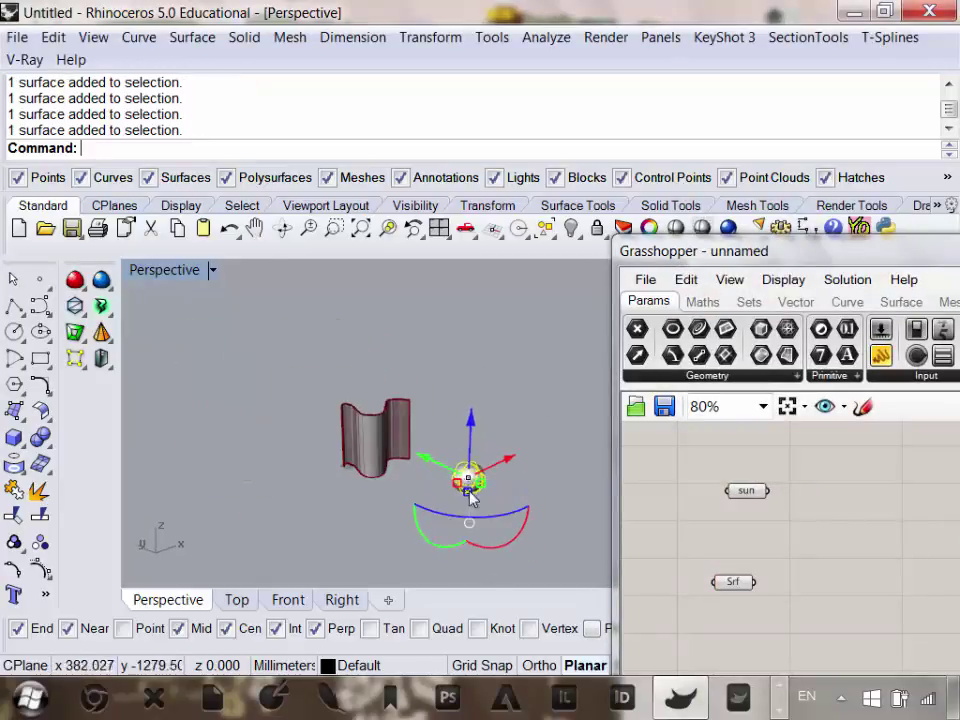
left_click_drag(473, 421, 495, 290)
right_click_drag(429, 445, 456, 454)
scroll(434, 468, "down", 5)
scroll(442, 404, "up", 6)
left_click_drag(456, 454, 467, 497)
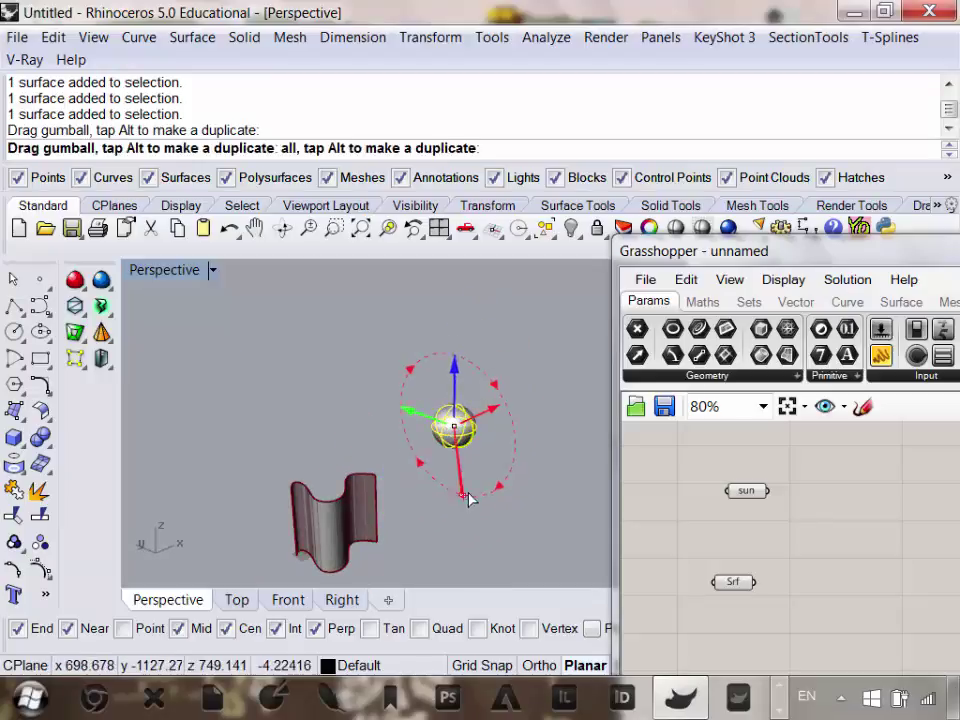
right_click_drag(467, 497, 517, 382)
key("ctrl+z")
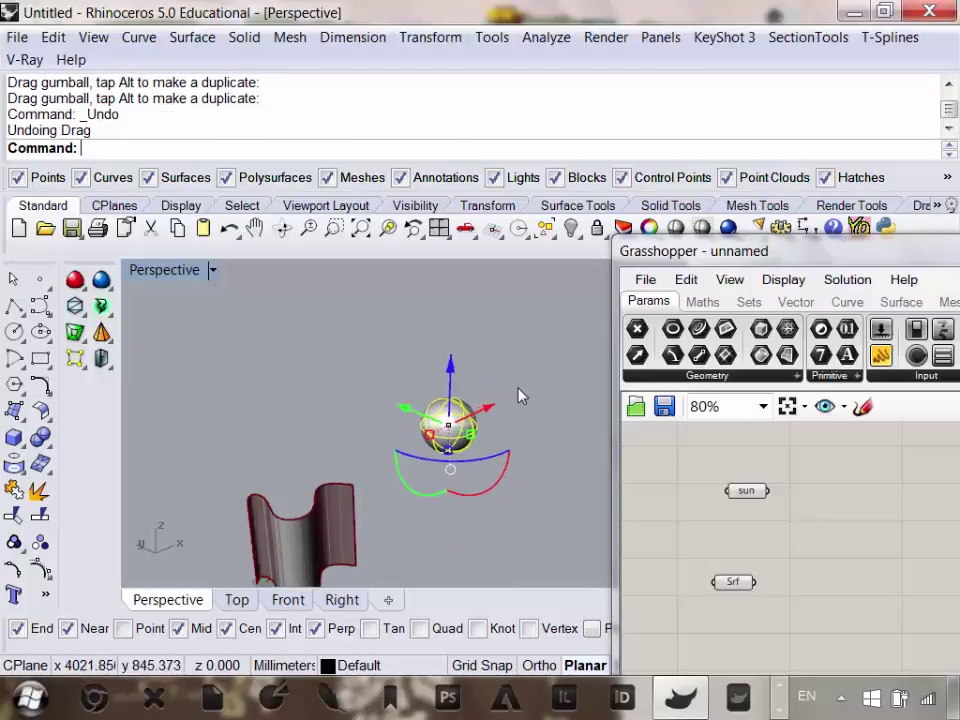
key("Escape")
scroll(452, 435, "up", 4)
left_click(454, 422)
scroll(445, 418, "down", 5)
right_click_drag(441, 413, 470, 421)
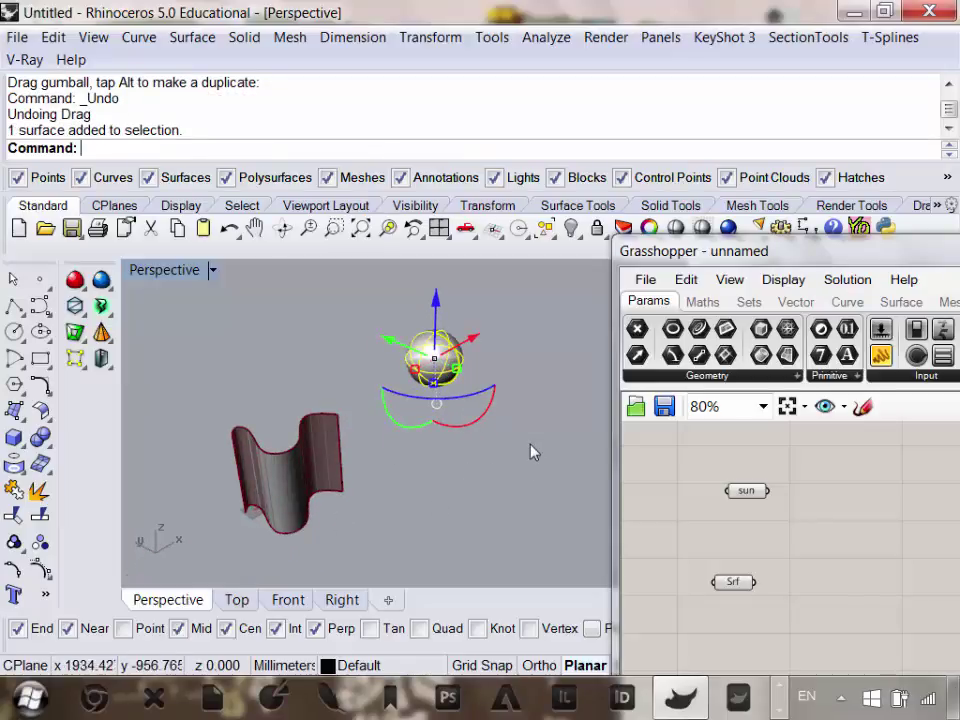
left_click(524, 446)
scroll(450, 368, "up", 5)
scroll(435, 381, "down", 5)
left_click(437, 378)
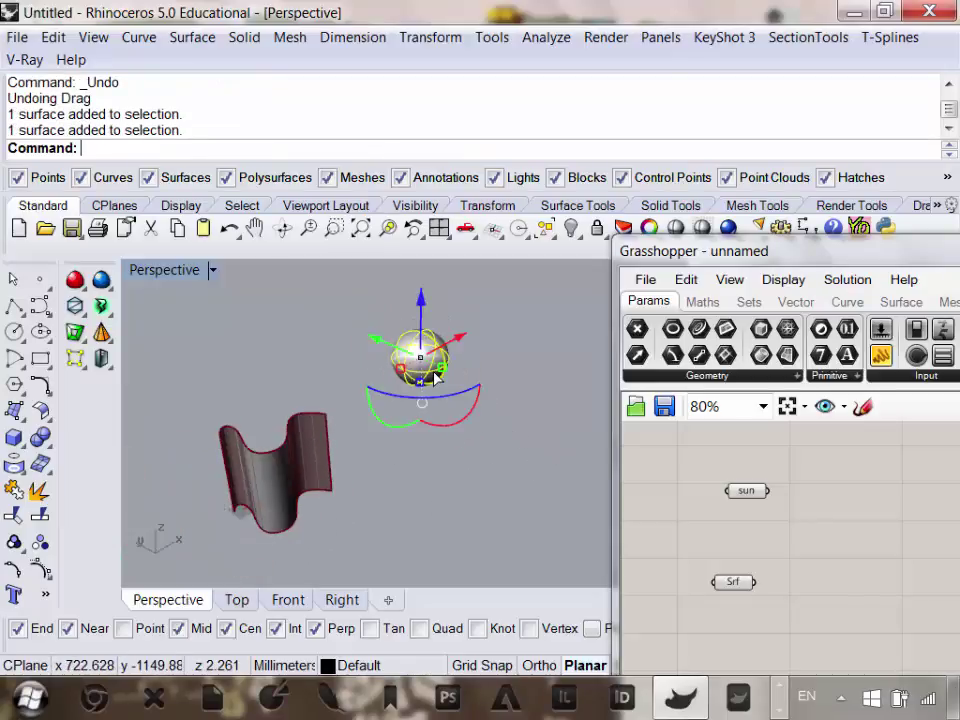
left_click(491, 450)
Lower the Grasshopper window to uncover the Rhino tools and place a point light just beneath the sphere.
left_click_drag(846, 279, 887, 562)
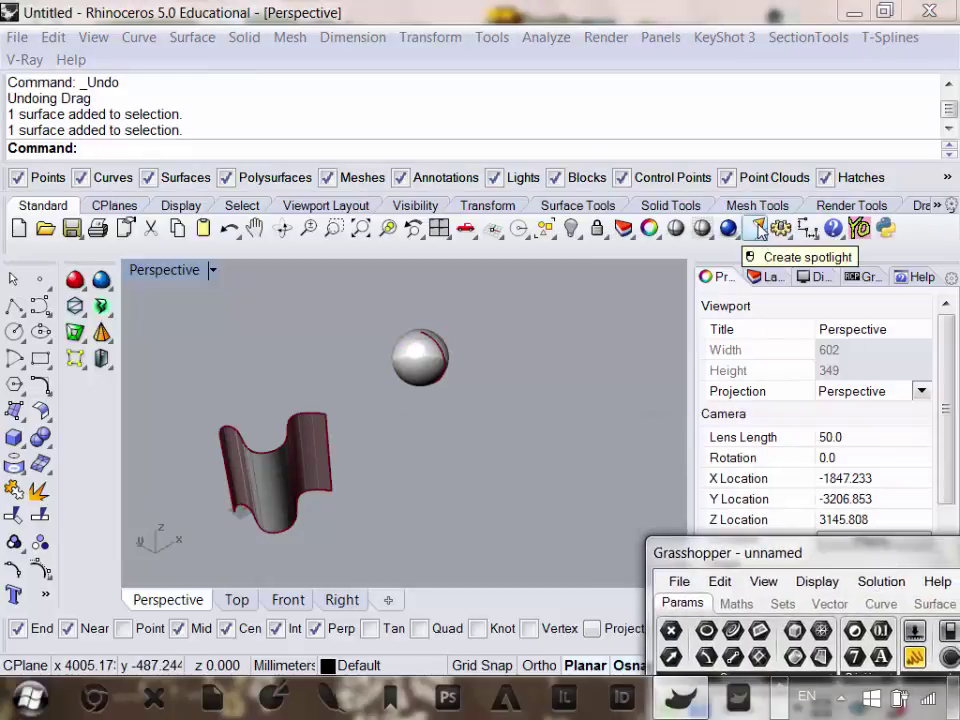
left_click(760, 242)
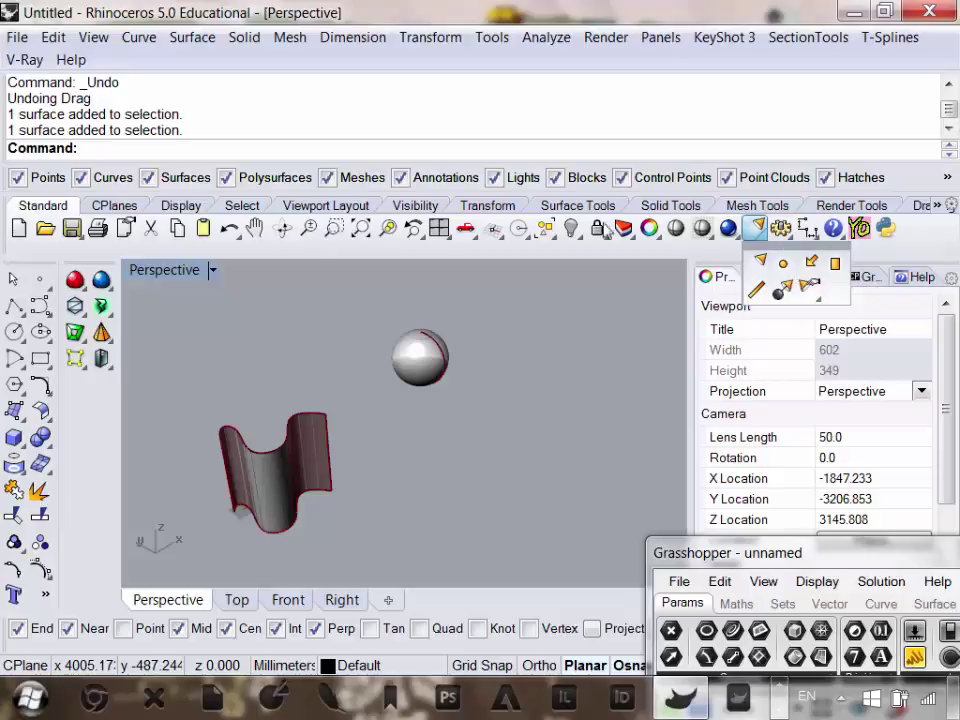
left_click(783, 265)
scroll(400, 340, "up", 5)
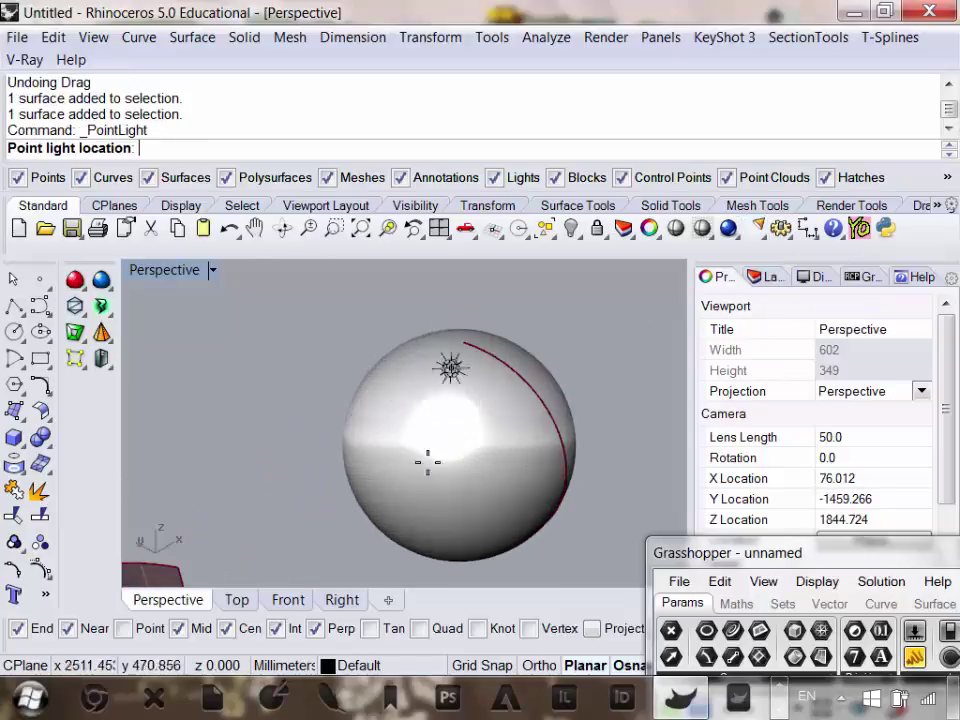
right_click_drag(427, 461, 420, 381)
left_click(424, 338)
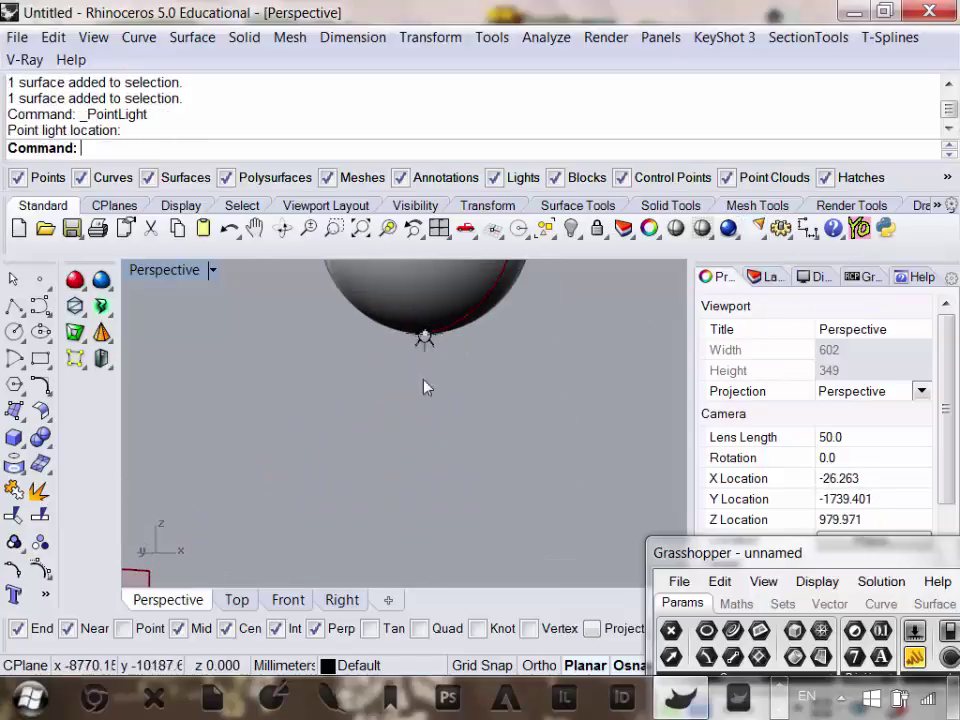
scroll(440, 430, "down", 5)
right_click_drag(446, 444, 439, 396)
scroll(422, 403, "up", 2)
scroll(422, 403, "down", 2)
left_click(421, 398)
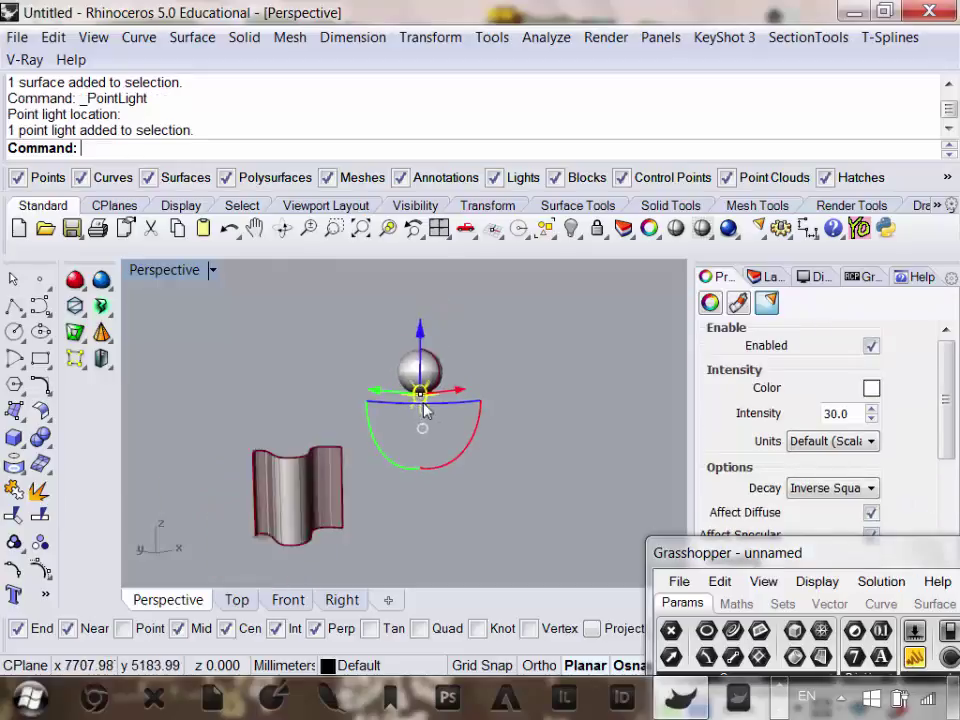
scroll(424, 408, "down", 1)
left_click(333, 415)
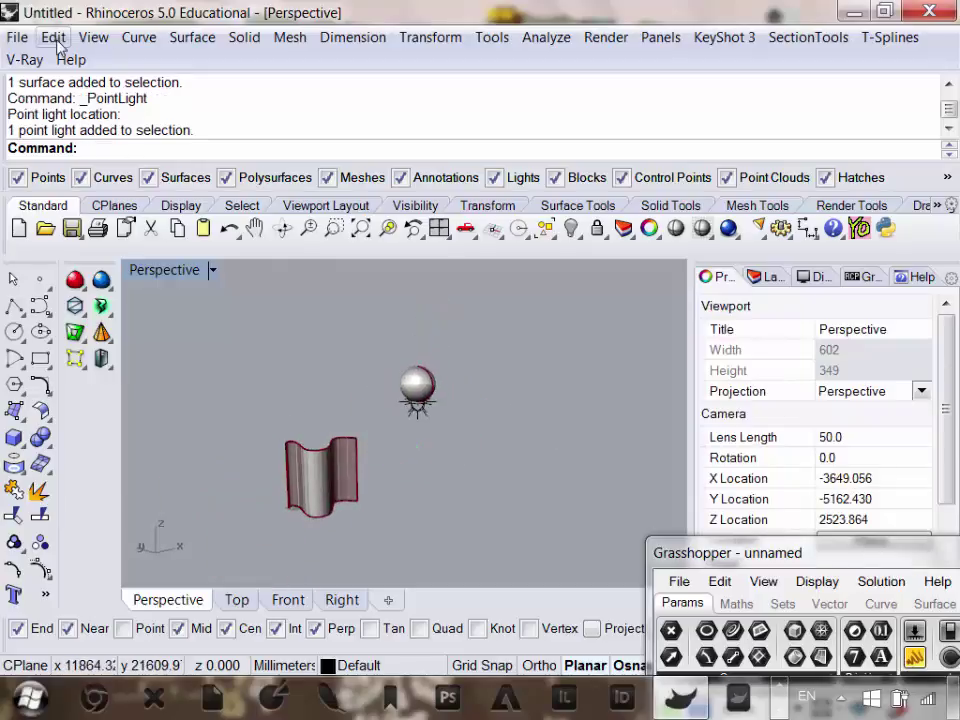
Set the viewport to Rendered display and examine how the point light illuminates the wavy surface.
left_click(93, 37)
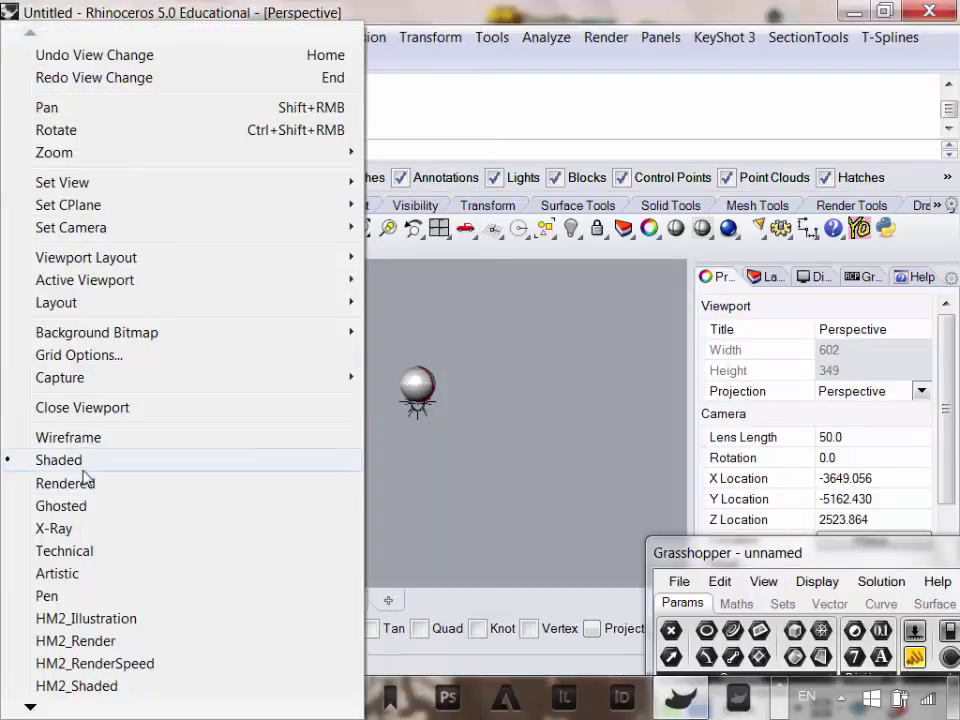
left_click(85, 482)
right_click_drag(203, 495, 392, 478)
scroll(371, 474, "up", 3)
scroll(334, 454, "down", 3)
scroll(328, 489, "up", 2)
right_click_drag(328, 489, 491, 477)
scroll(491, 477, "down", 3)
scroll(487, 388, "up", 2)
Try to group the sphere with the point light while in Rendered display.
left_click(488, 393)
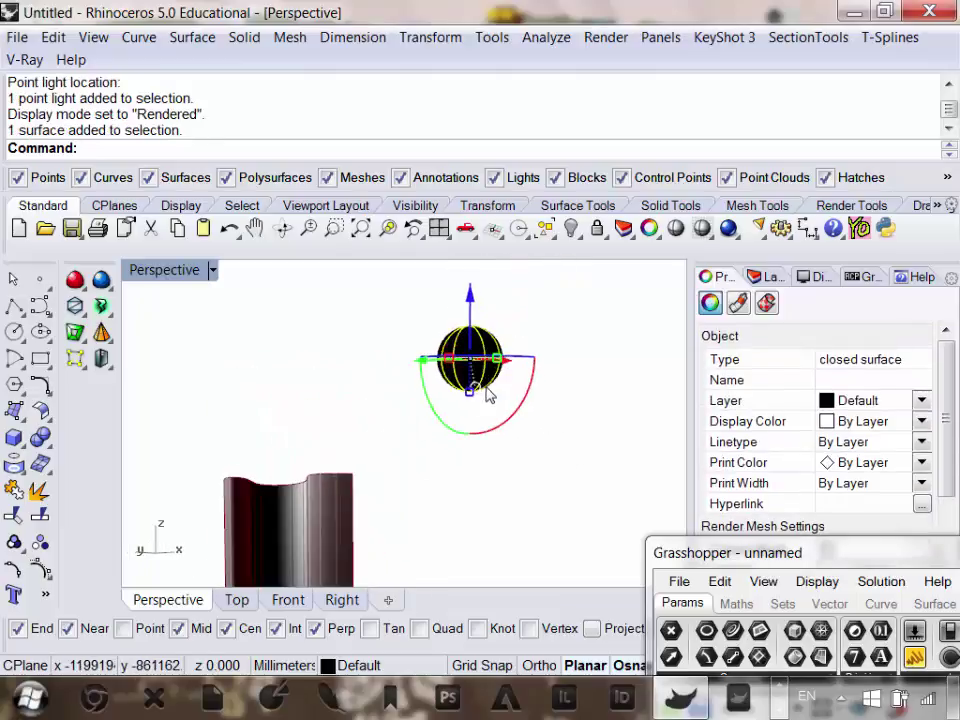
key("ctrl+g")
scroll(500, 400, "down", 2)
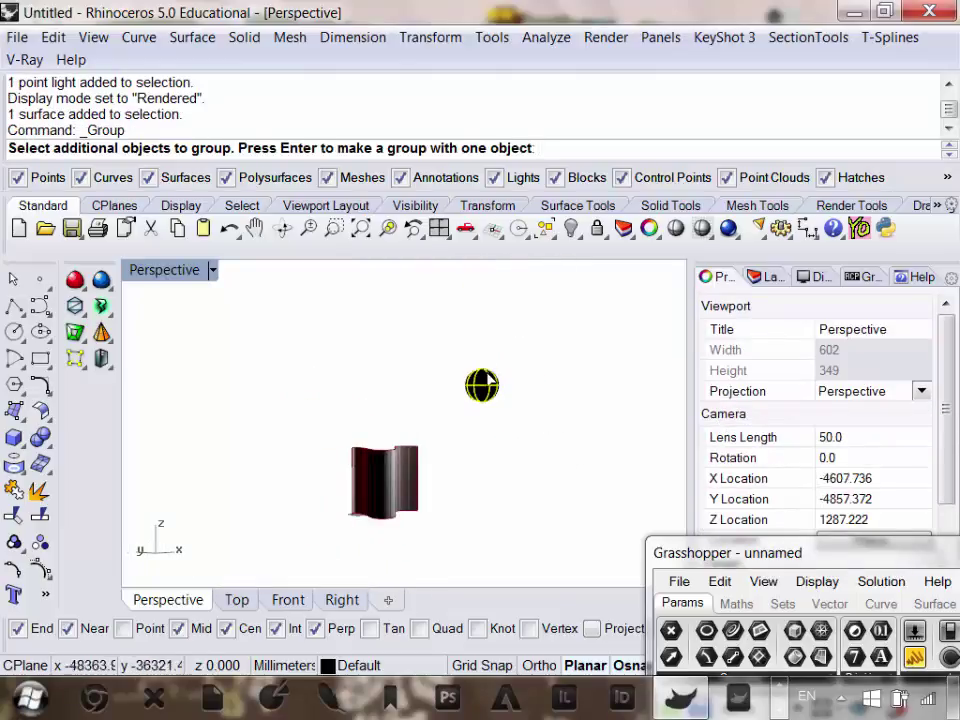
scroll(486, 443, "up", 3)
key("Return")
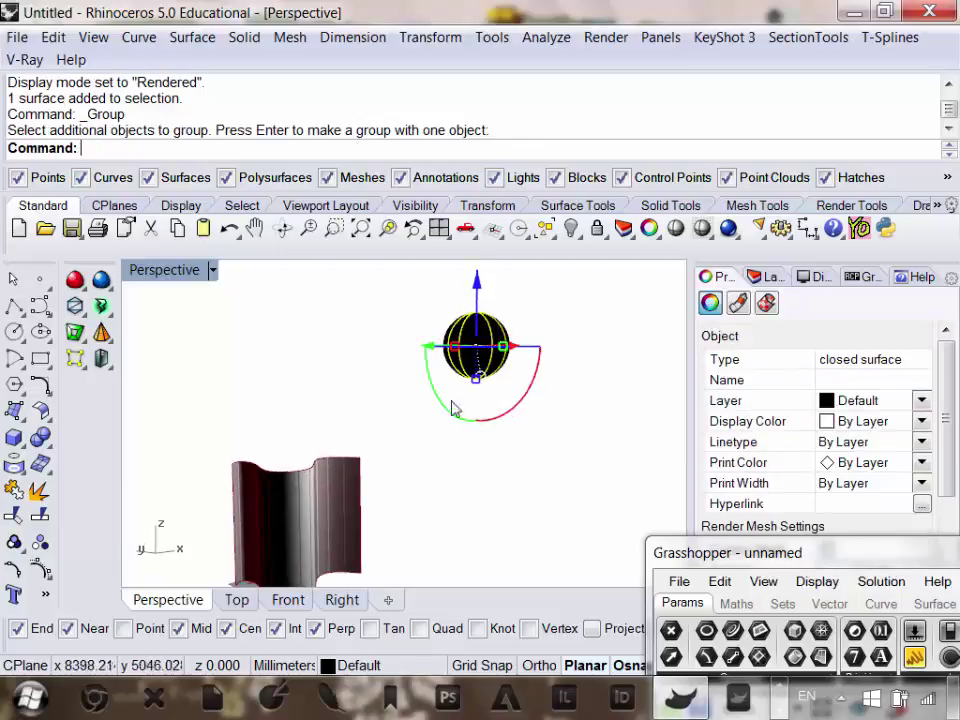
Set the viewport to Shaded display and group the sphere with its point light.
left_click(93, 37)
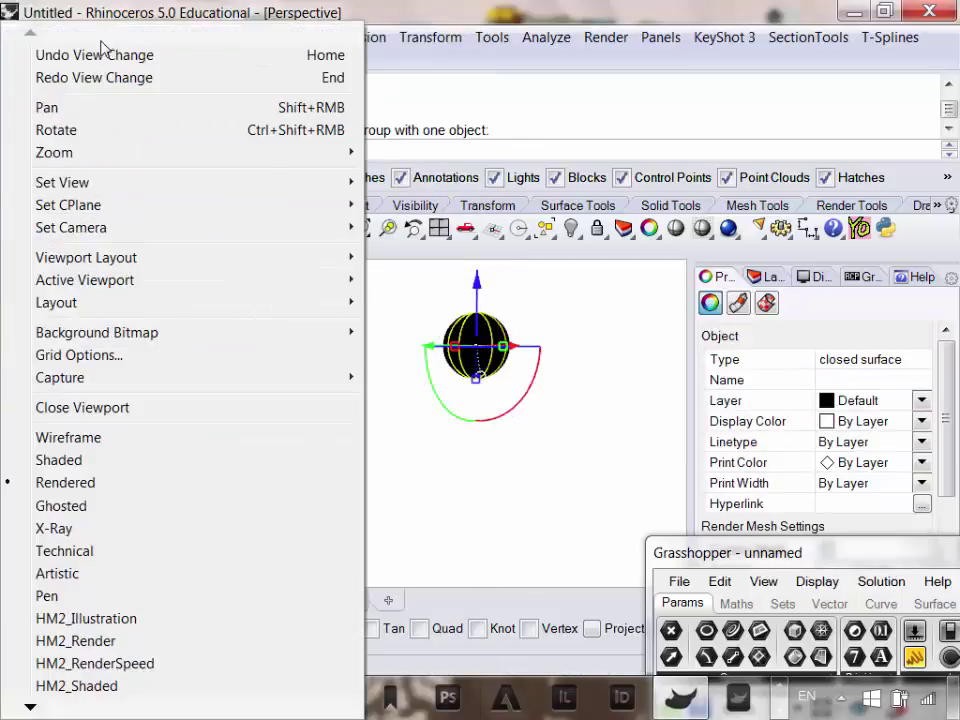
left_click(94, 459)
left_click_drag(512, 463, 414, 302)
key("Return")
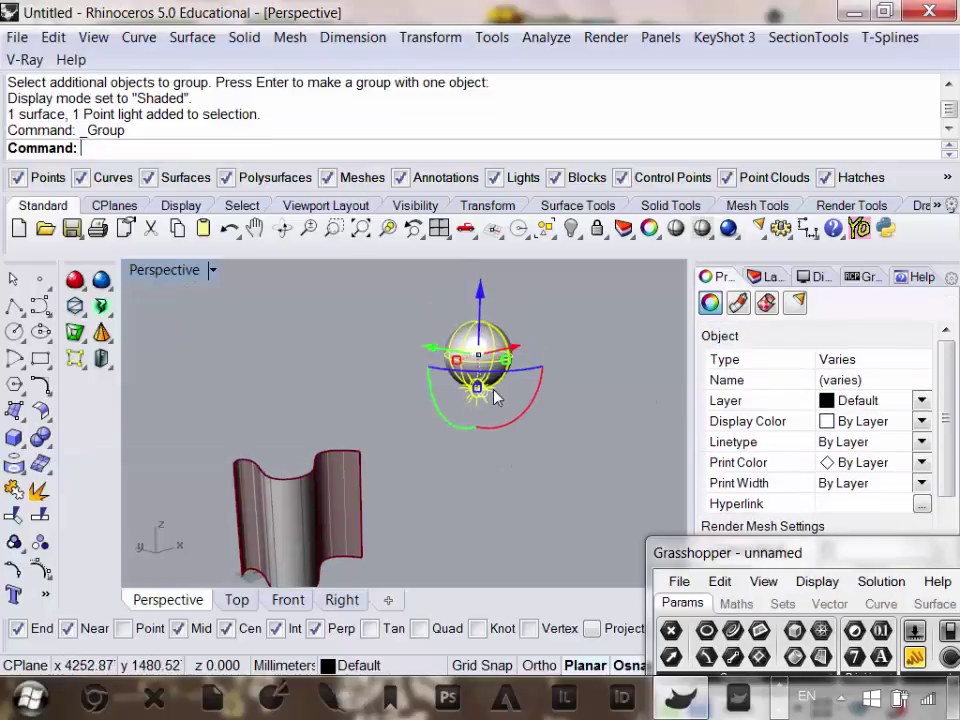
Lower the grouped sphere and light to about the surface's height and set the viewport to Rendered display.
scroll(482, 392, "down", 2)
left_click_drag(493, 311, 485, 418)
left_click(93, 37)
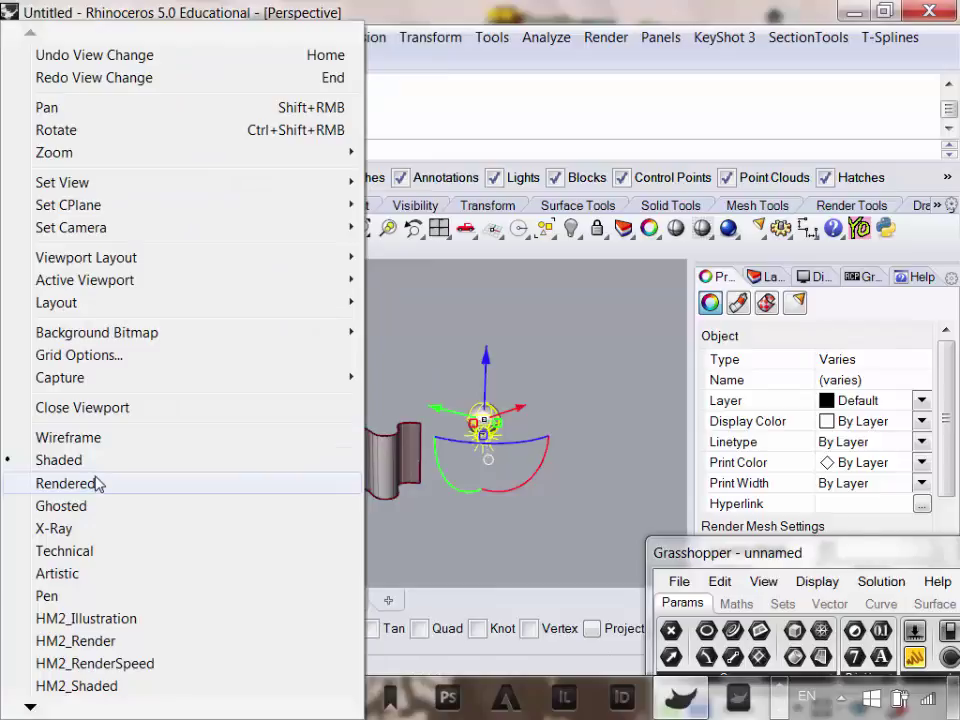
left_click(66, 483)
Move the grouped sphere and light across to the opposite side of the wavy surface, checking the changing shading.
left_click_drag(514, 444, 415, 450)
right_click_drag(415, 450, 478, 455)
left_click_drag(457, 452, 446, 477)
left_click_drag(373, 490, 297, 480)
right_click_drag(529, 474, 375, 377)
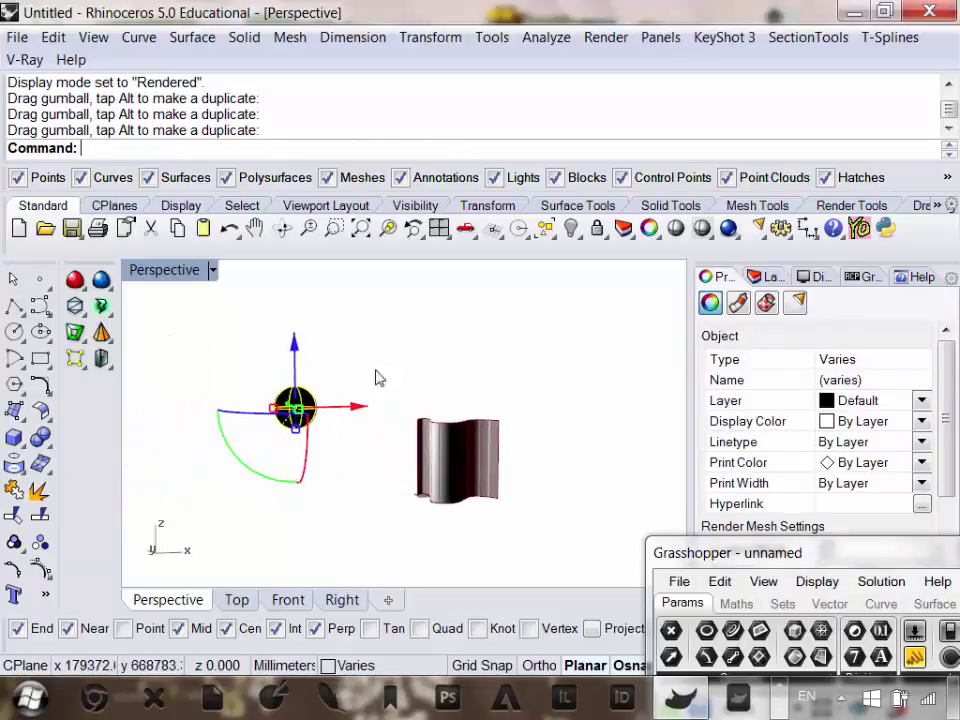
left_click(454, 401)
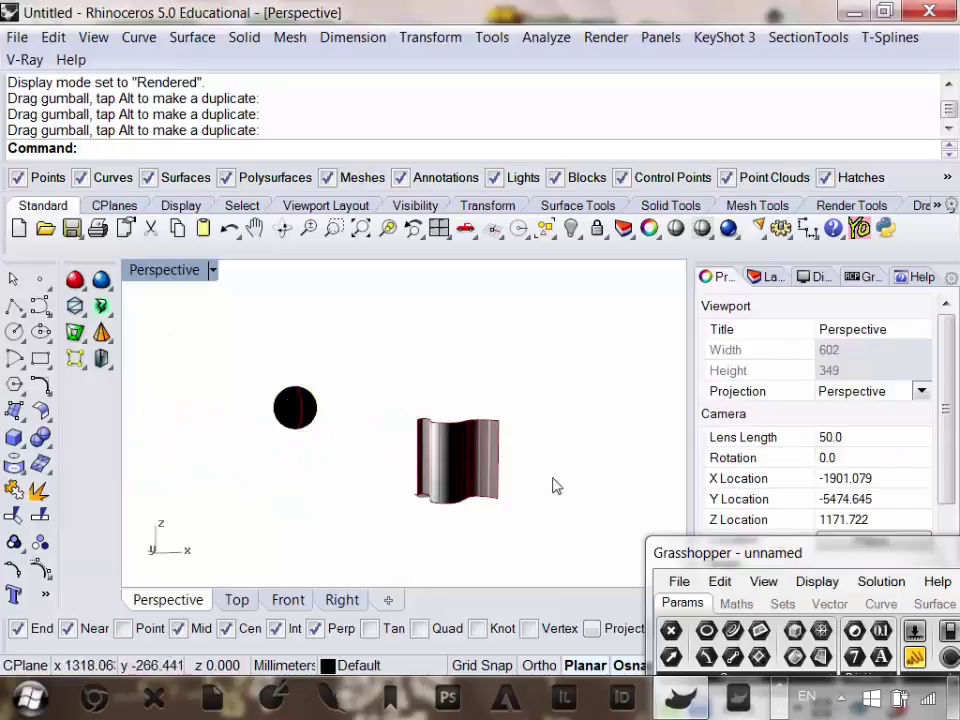
Bring the Grasshopper window back up beside the geometry and align the sun parameter directly above the Srf parameter.
left_click_drag(813, 555, 676, 299)
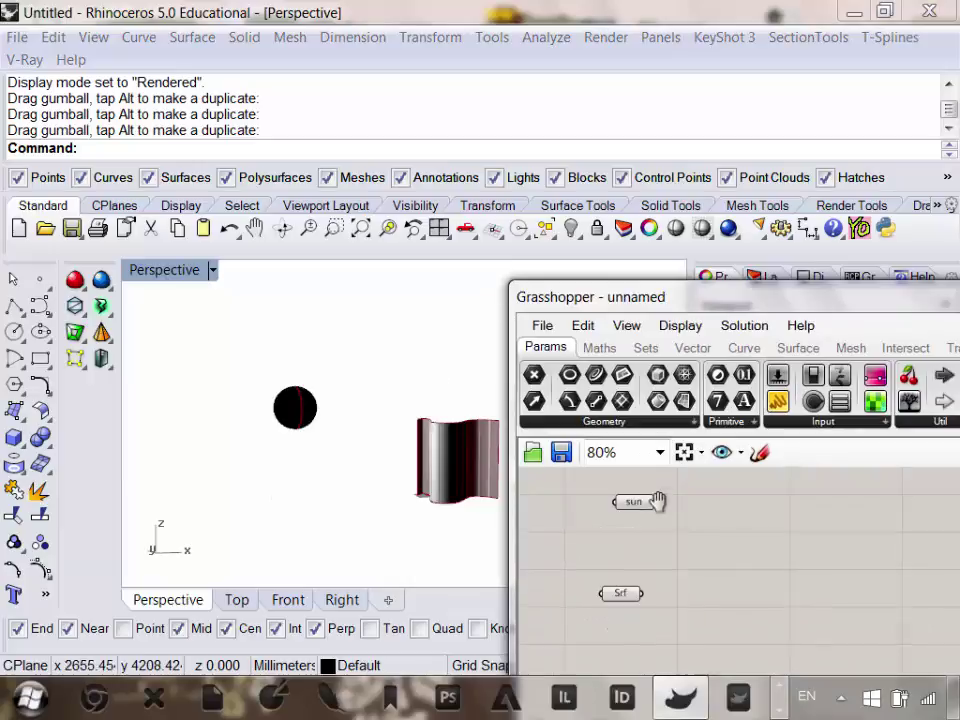
scroll(658, 501, "down", 3)
scroll(647, 510, "up", 3)
left_click_drag(647, 510, 630, 538)
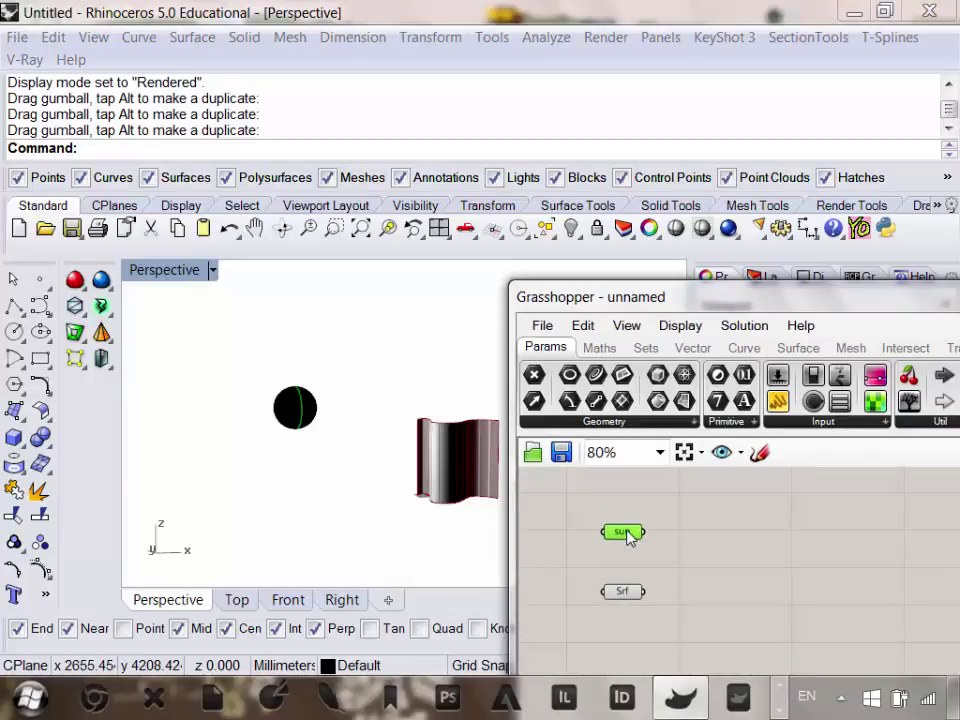
left_click_drag(684, 308, 635, 99)
scroll(662, 377, "up", 3)
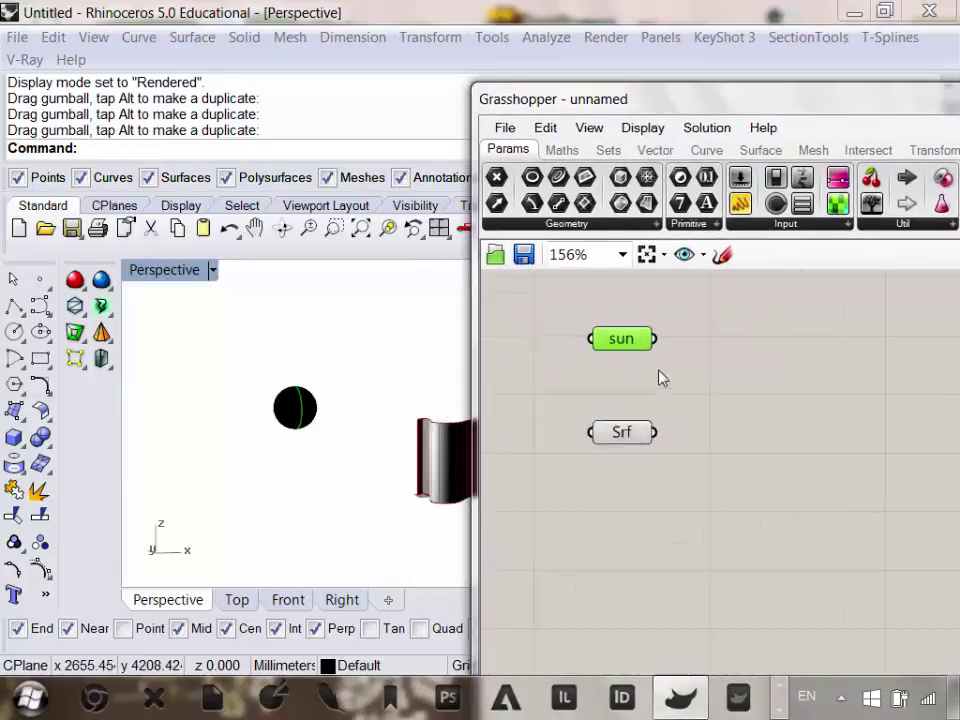
Move the Srf parameter closer beneath the sun parameter on the canvas.
scroll(396, 495, "down", 2)
scroll(381, 499, "up", 3)
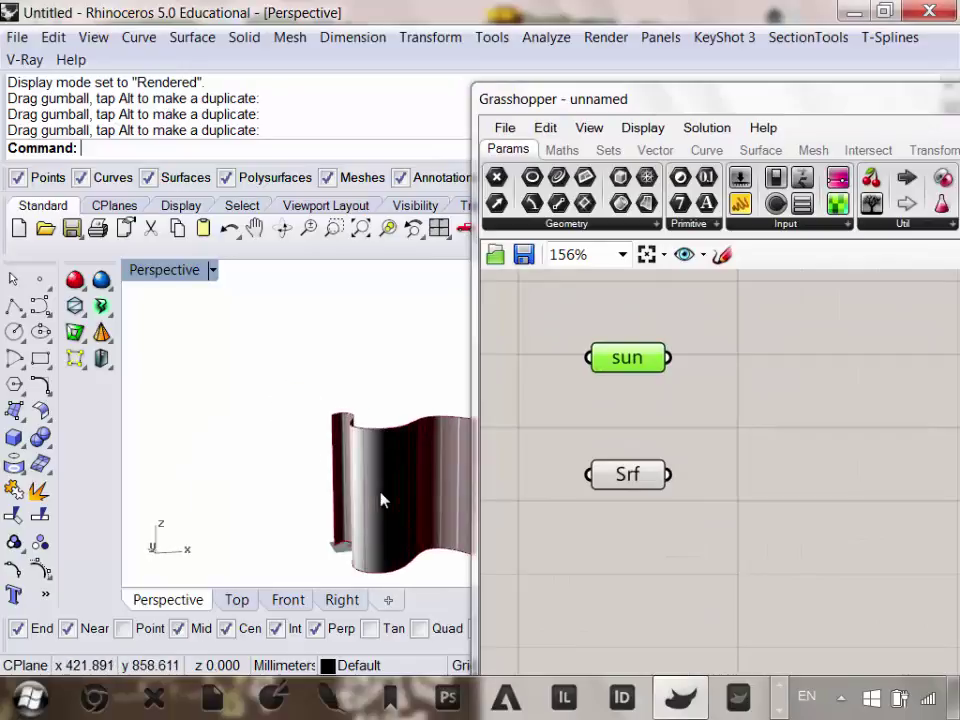
scroll(381, 505, "down", 3)
scroll(381, 505, "up", 2)
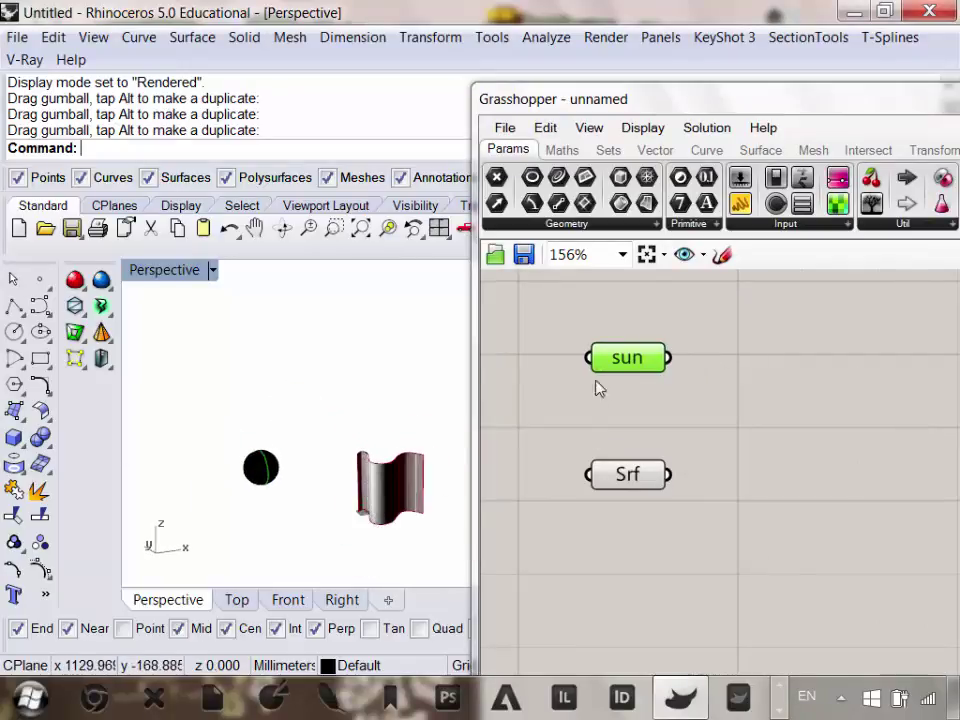
mouse_move(638, 476)
left_mouse_down()
mouse_move(641, 448)
mouse_move(632, 456)
left_mouse_up()
right_click_drag(705, 502, 686, 497)
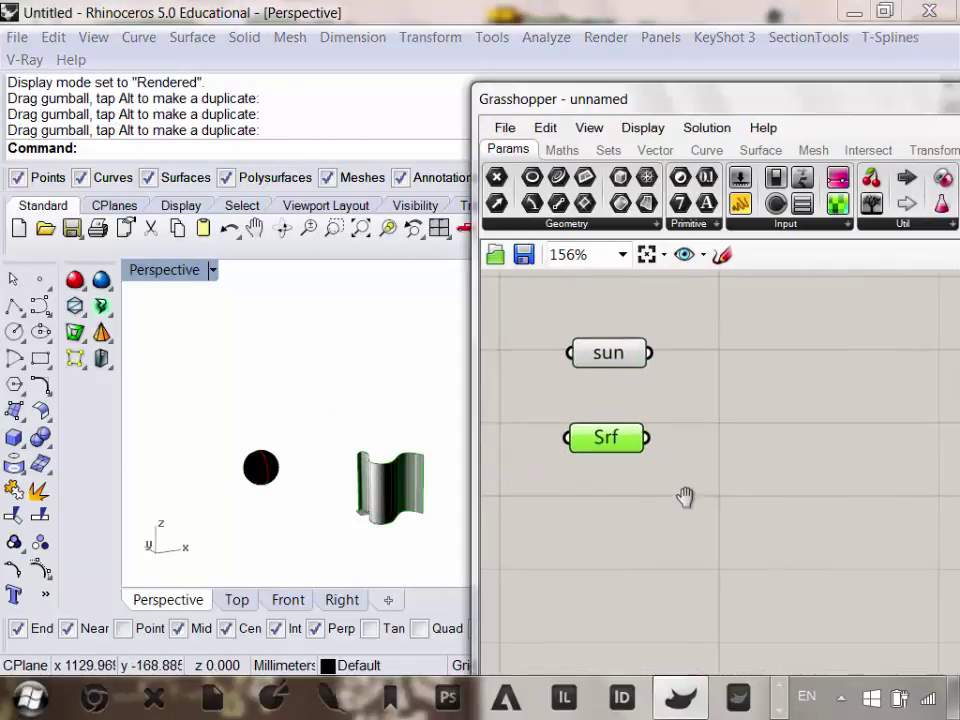
Add a Divide Surface component beside the Srf parameter and wire Srf into its surface input.
left_click(752, 150)
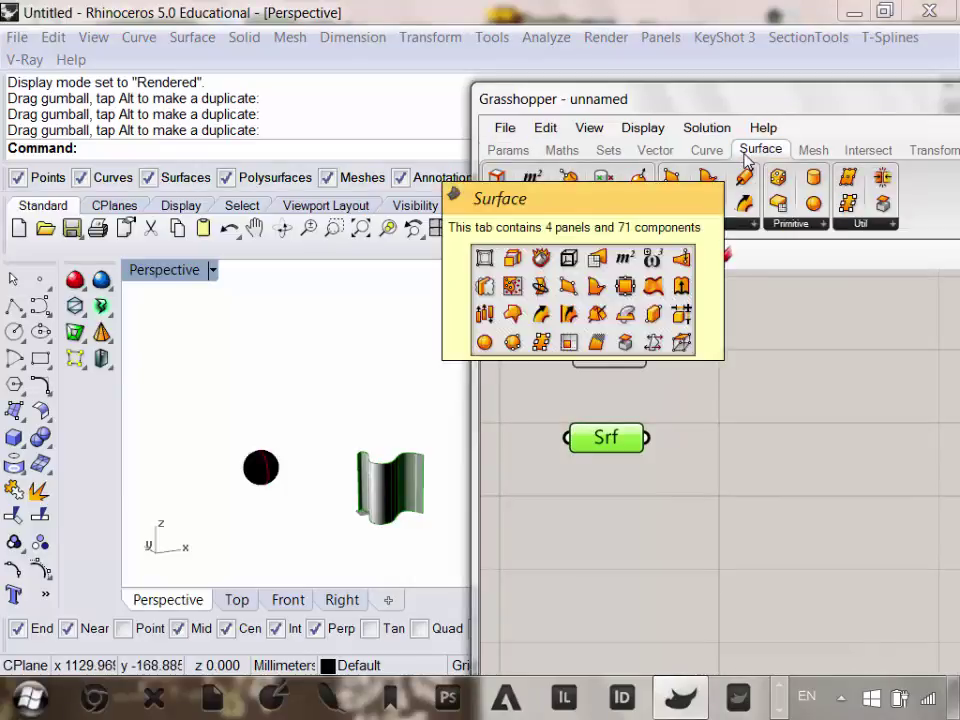
left_click(853, 224)
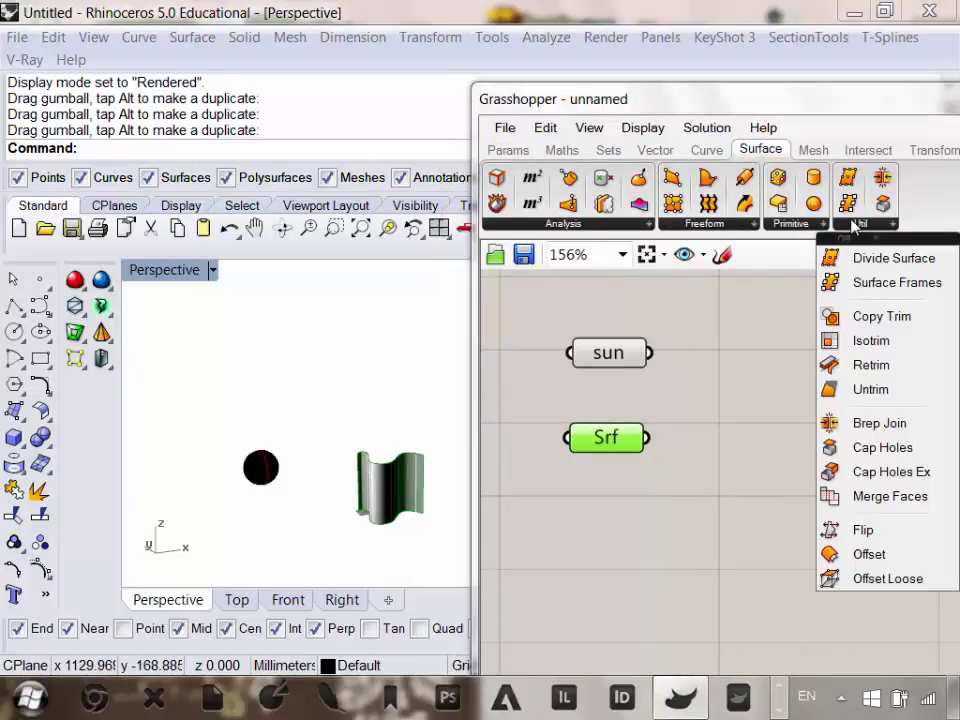
left_click(893, 260)
left_click(731, 522)
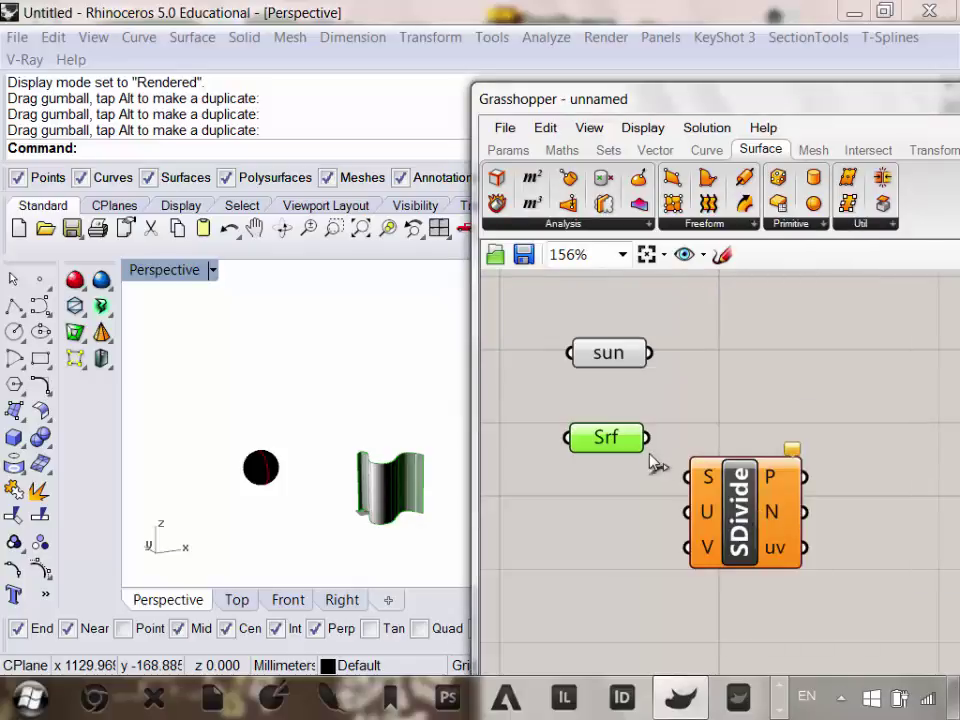
left_click_drag(643, 438, 698, 478)
left_click_drag(708, 540, 721, 523)
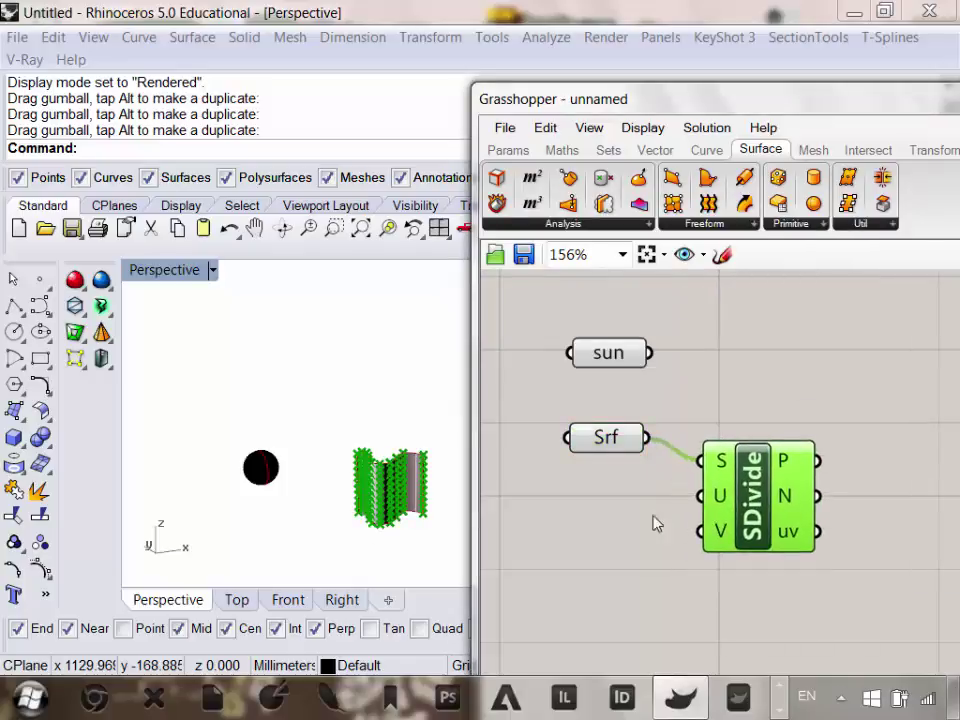
Inspect the division points on the wavy surface and move the Divide Surface component lower, below the Srf parameter.
scroll(390, 520, "up", 5)
scroll(356, 450, "down", 4)
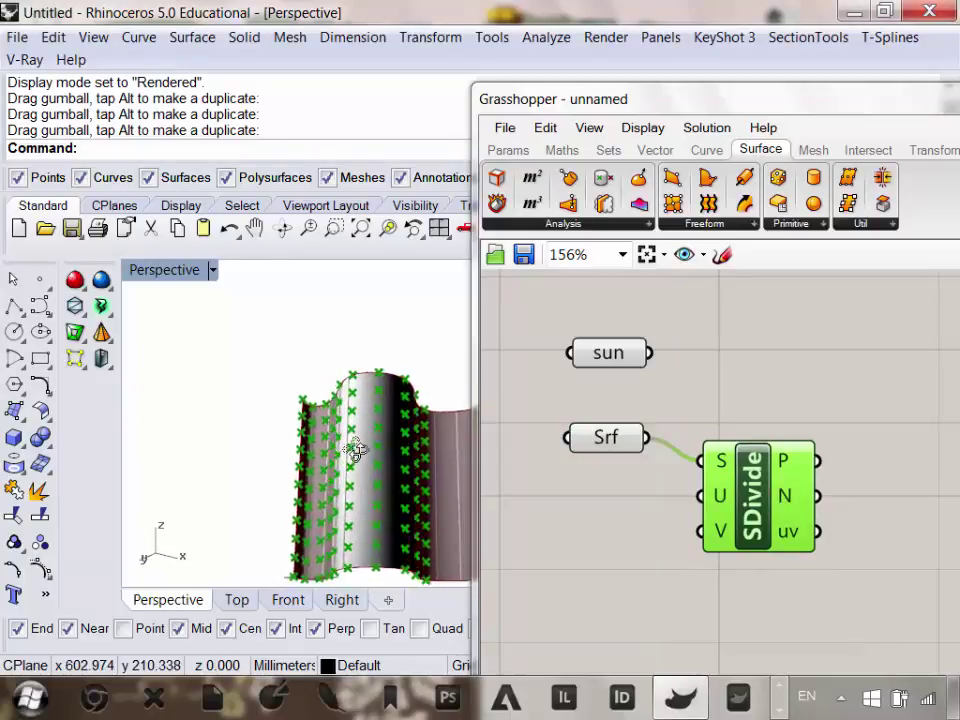
scroll(396, 445, "up", 5)
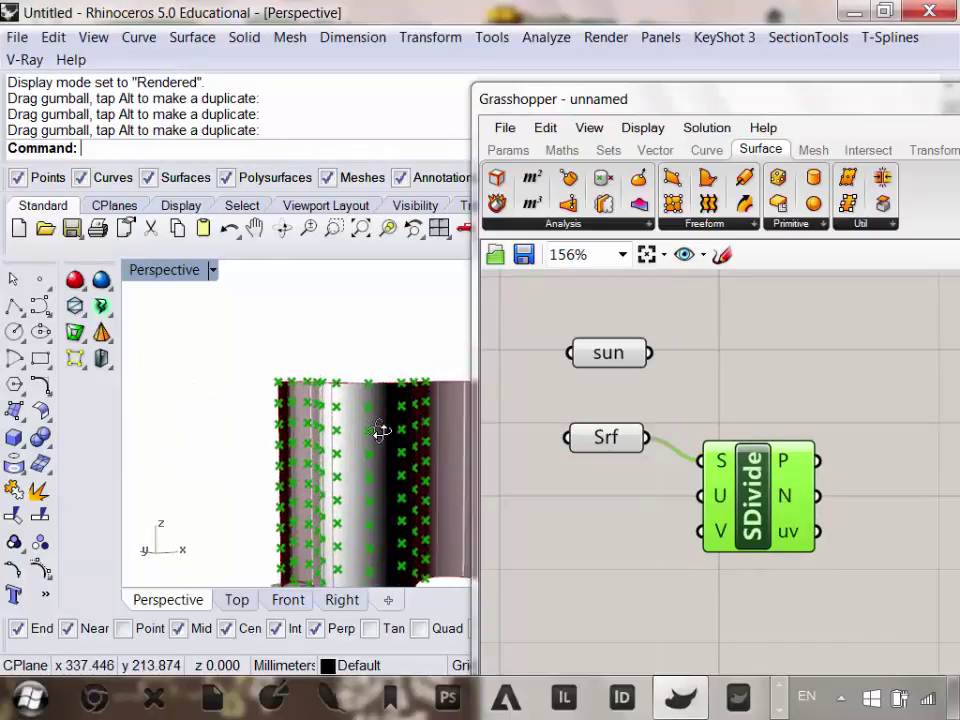
scroll(381, 431, "down", 6)
right_click_drag(381, 431, 432, 464)
right_click_drag(727, 504, 764, 466)
left_click_drag(791, 478, 783, 522)
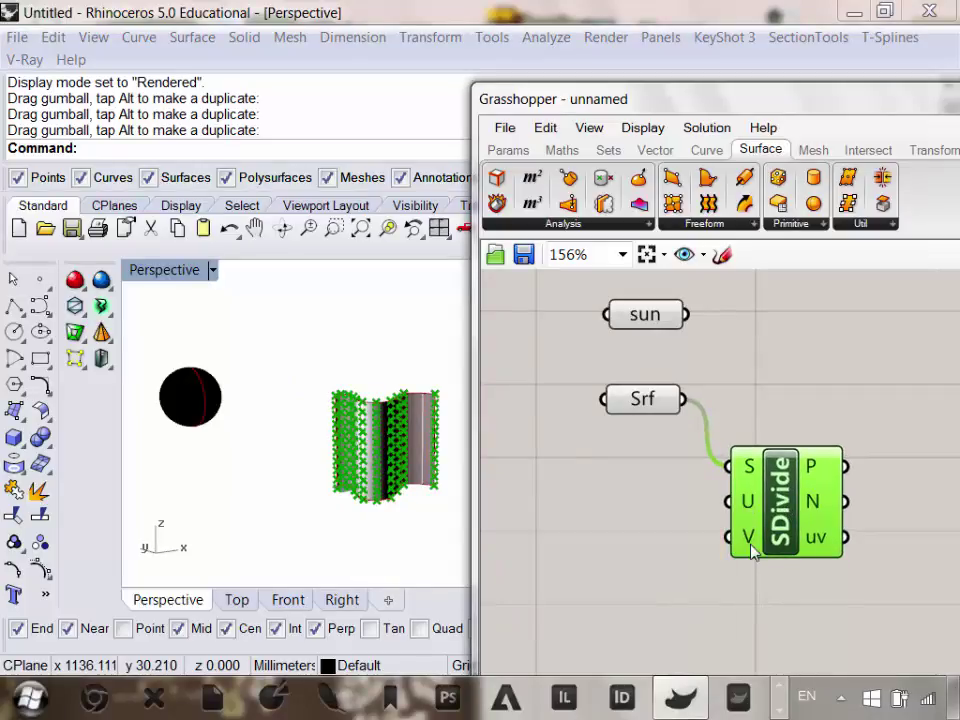
right_click_drag(749, 570, 772, 546)
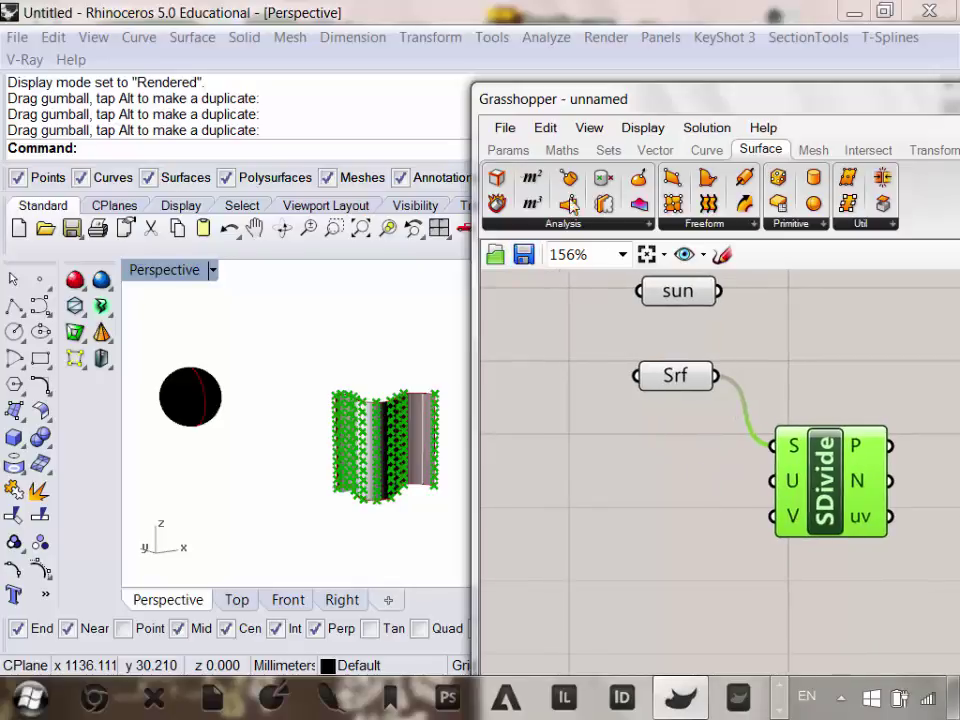
Add a Number Slider below Srf and wire it into both the U and V inputs of Divide Surface.
left_click(506, 150)
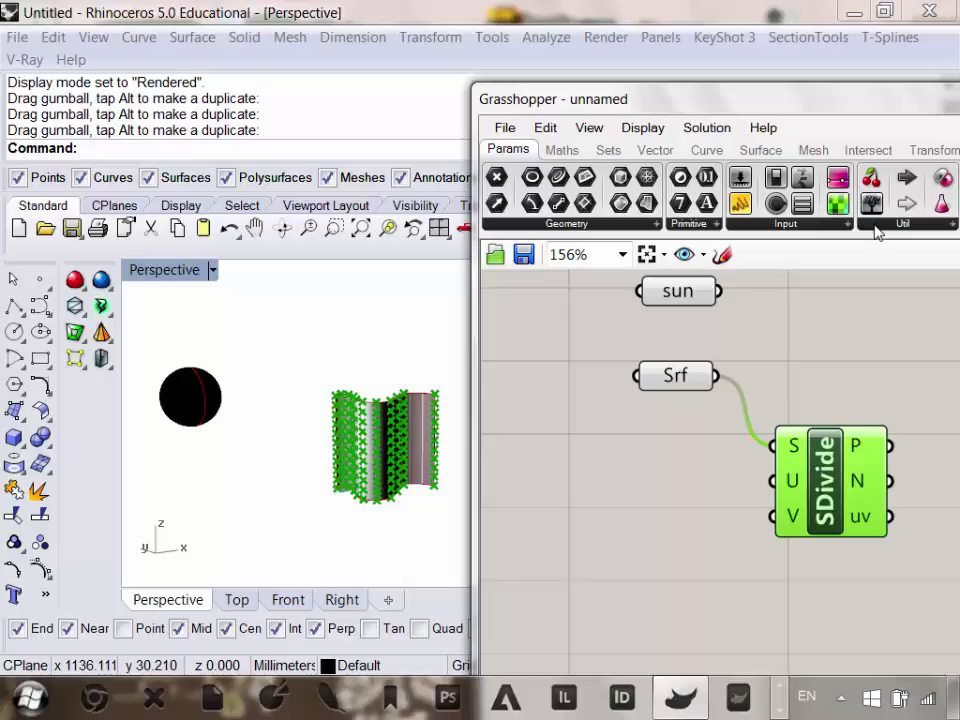
left_click(790, 224)
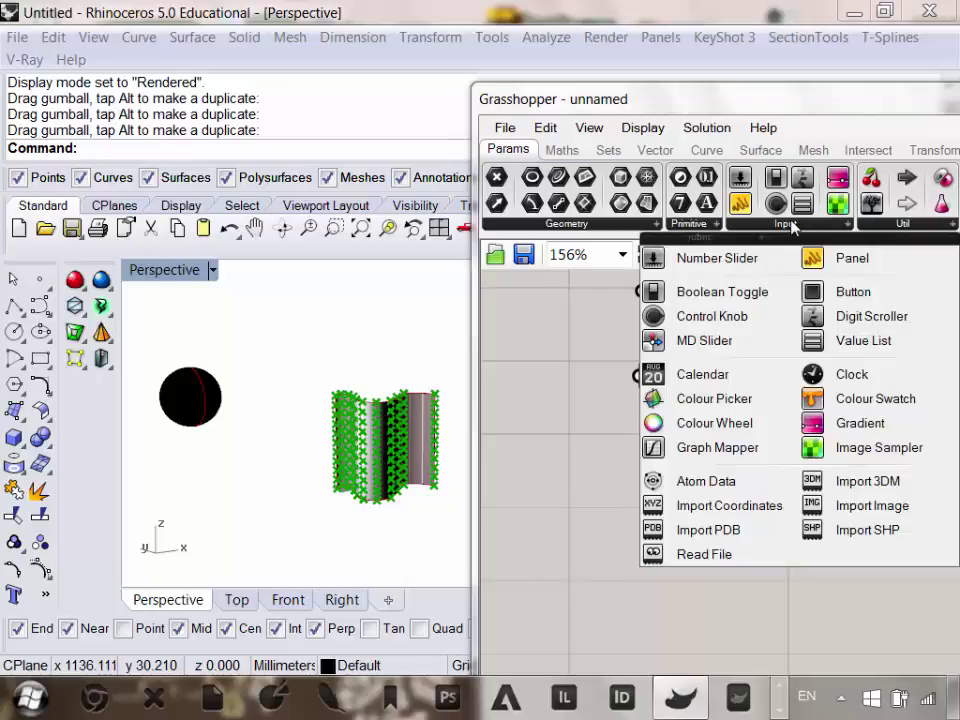
left_click_drag(697, 266, 553, 517)
right_click_drag(636, 534, 686, 488)
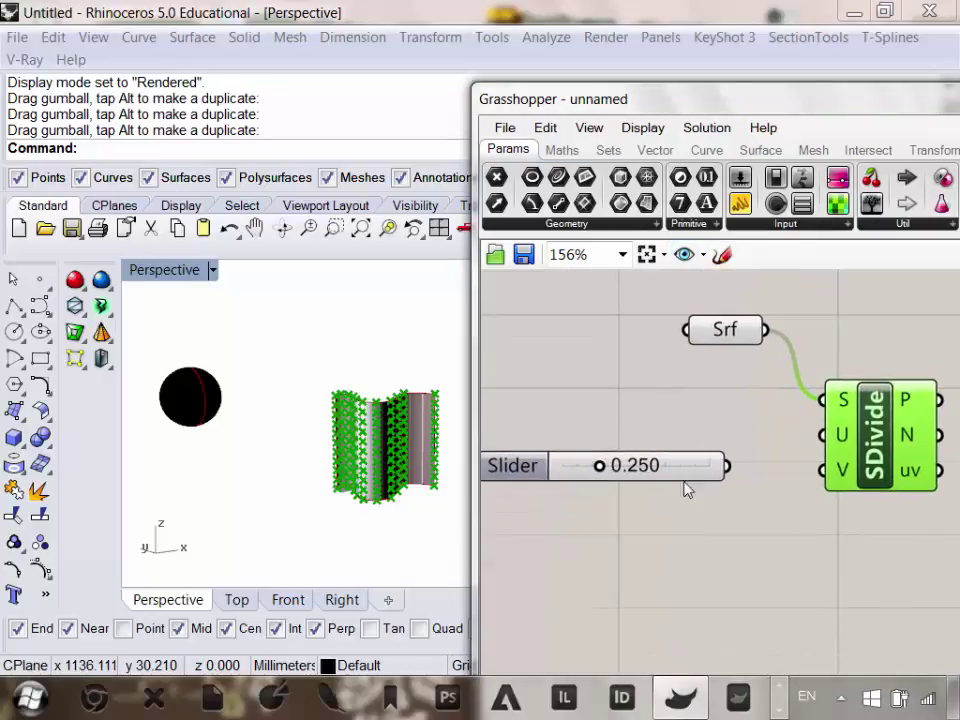
left_click_drag(736, 466, 820, 434)
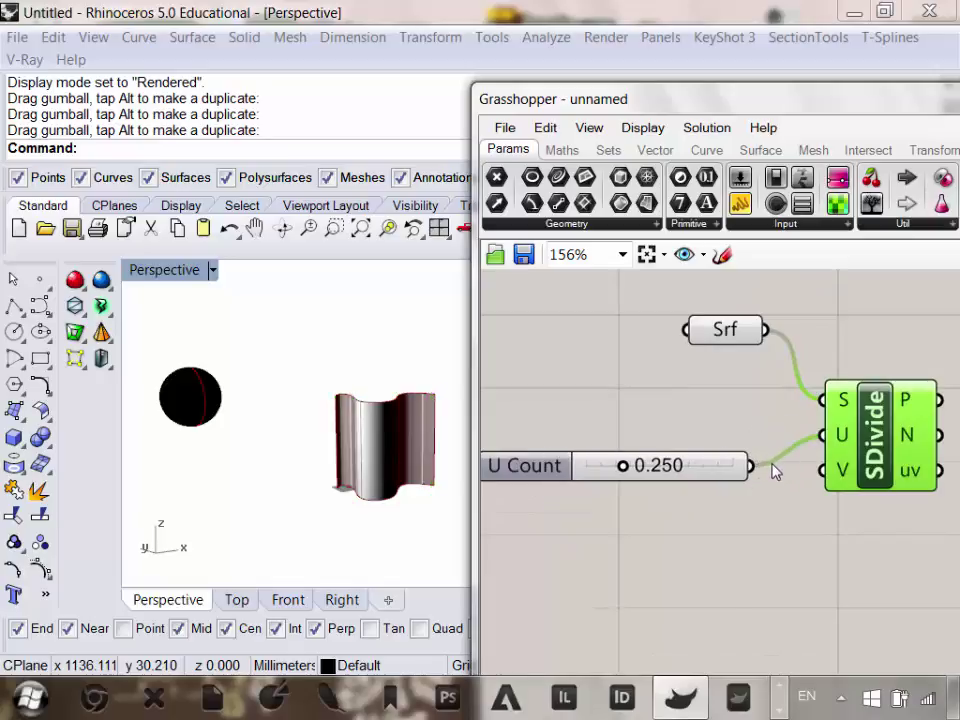
left_click_drag(752, 466, 822, 470)
scroll(755, 545, "down", 2)
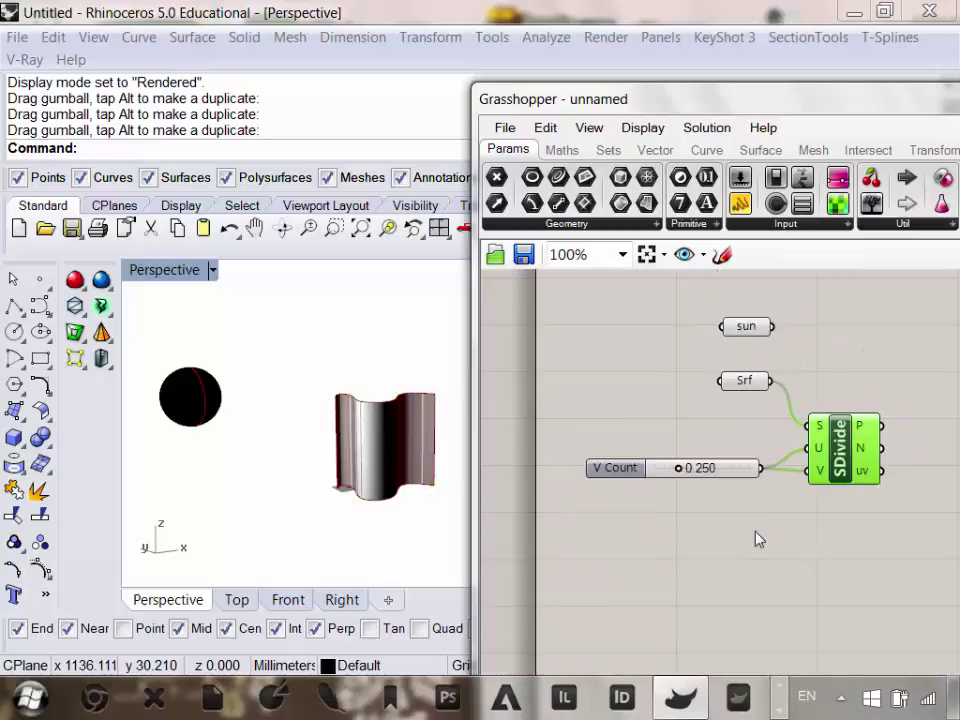
scroll(846, 462, "up", 1)
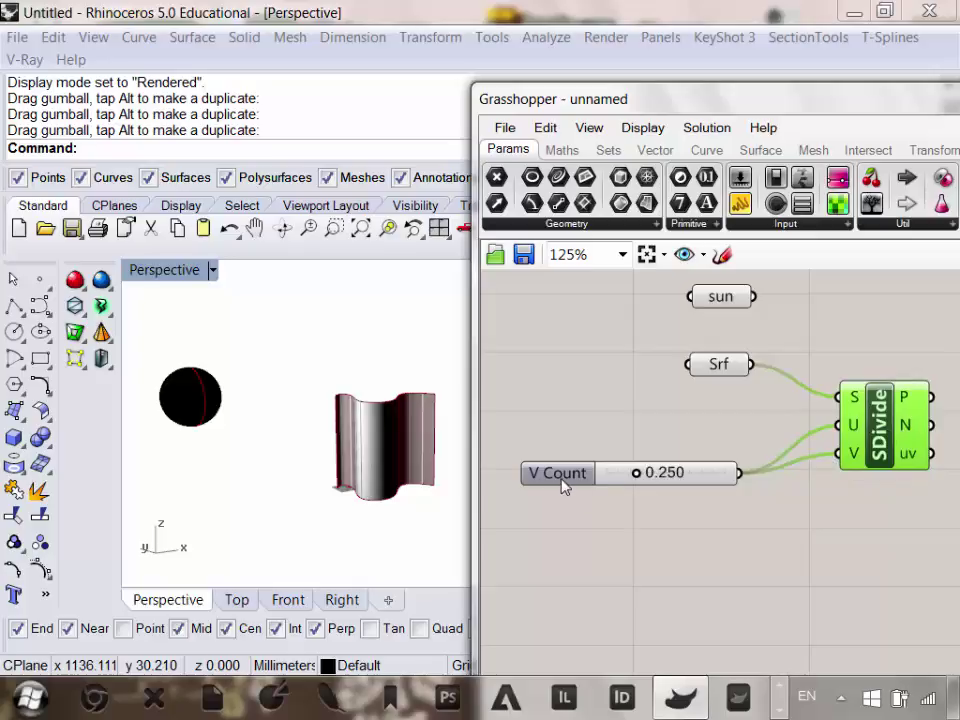
Configure the count slider for whole numbers with a minimum of 8 and a maximum of 40.
left_click_drag(563, 486, 587, 483)
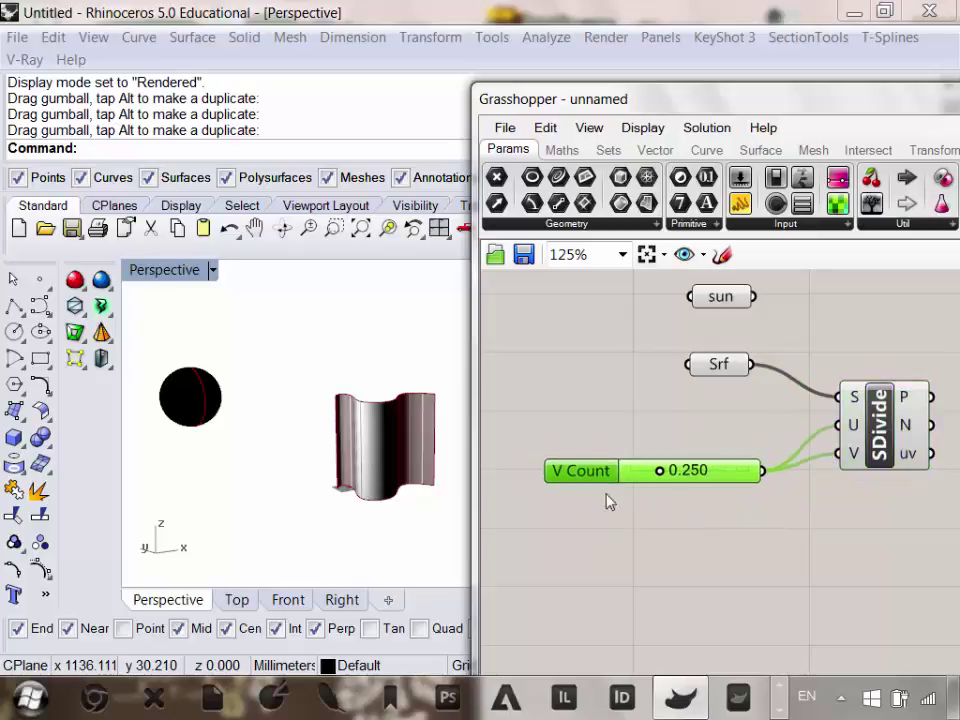
double_click(590, 474)
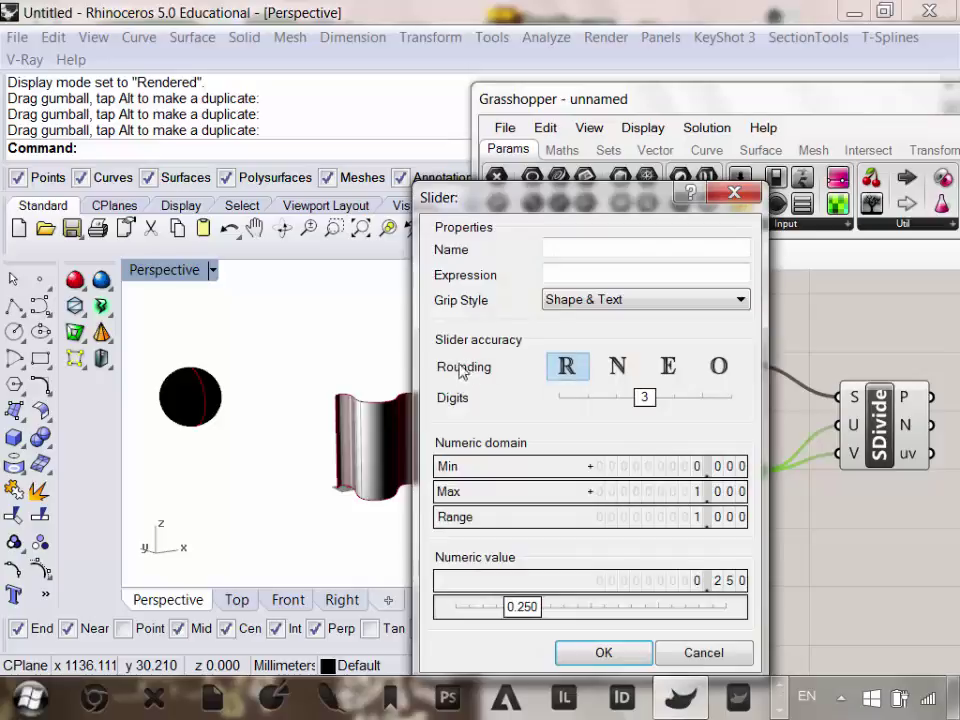
left_click(618, 367)
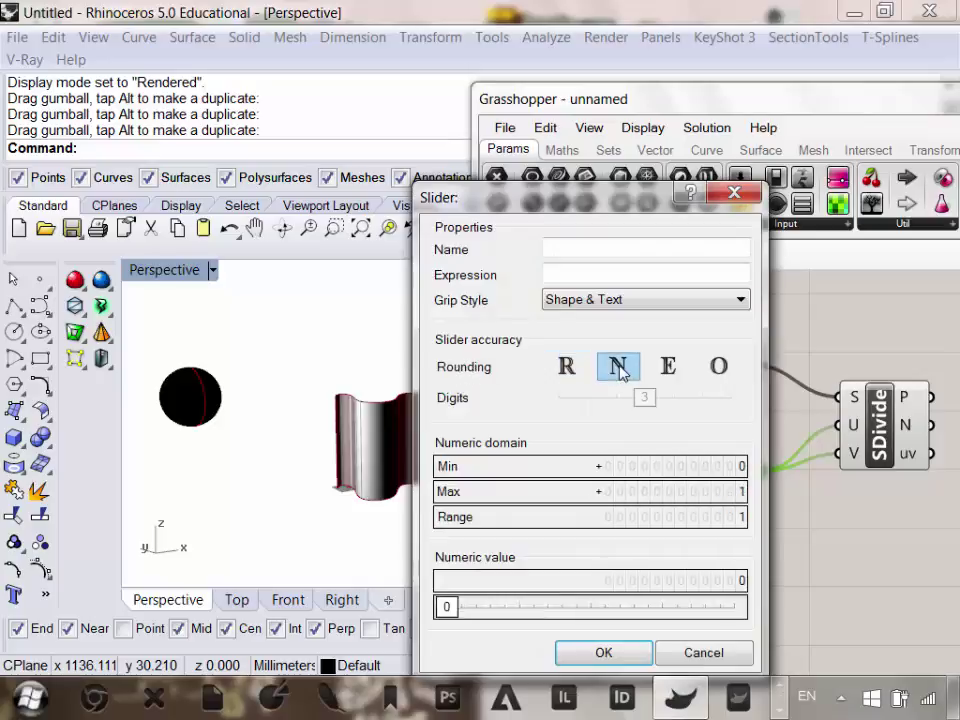
left_click(736, 466)
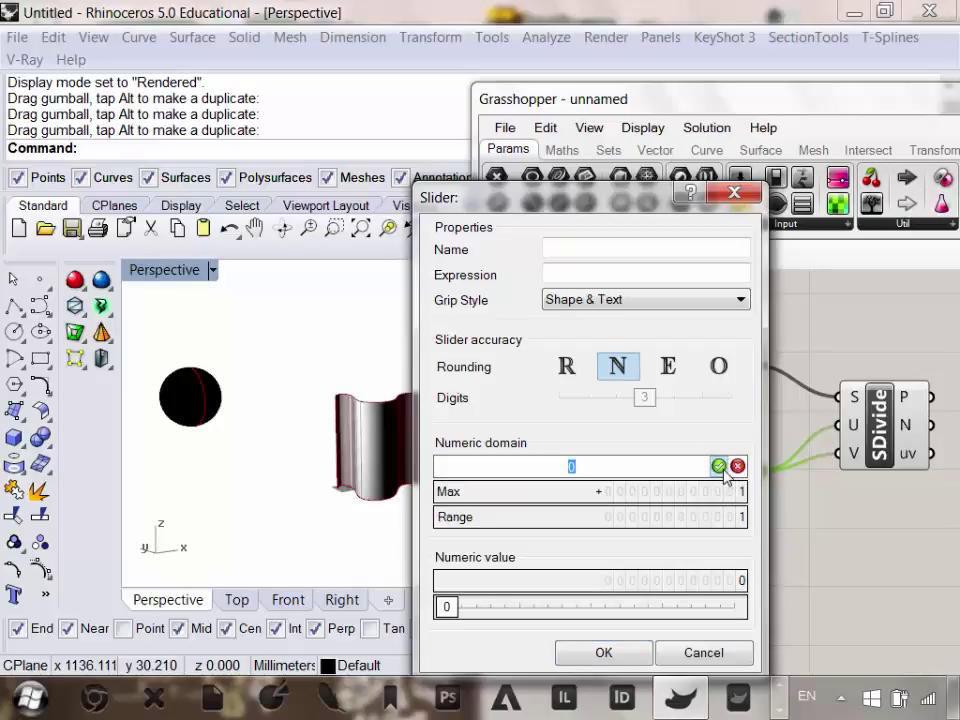
key("Return")
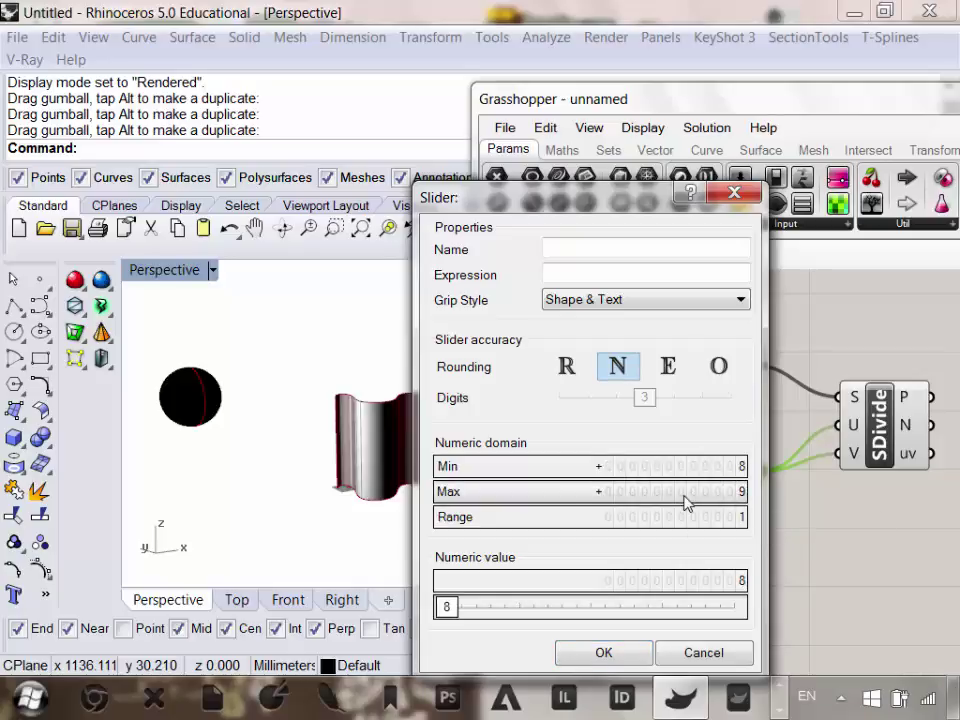
left_click(686, 491)
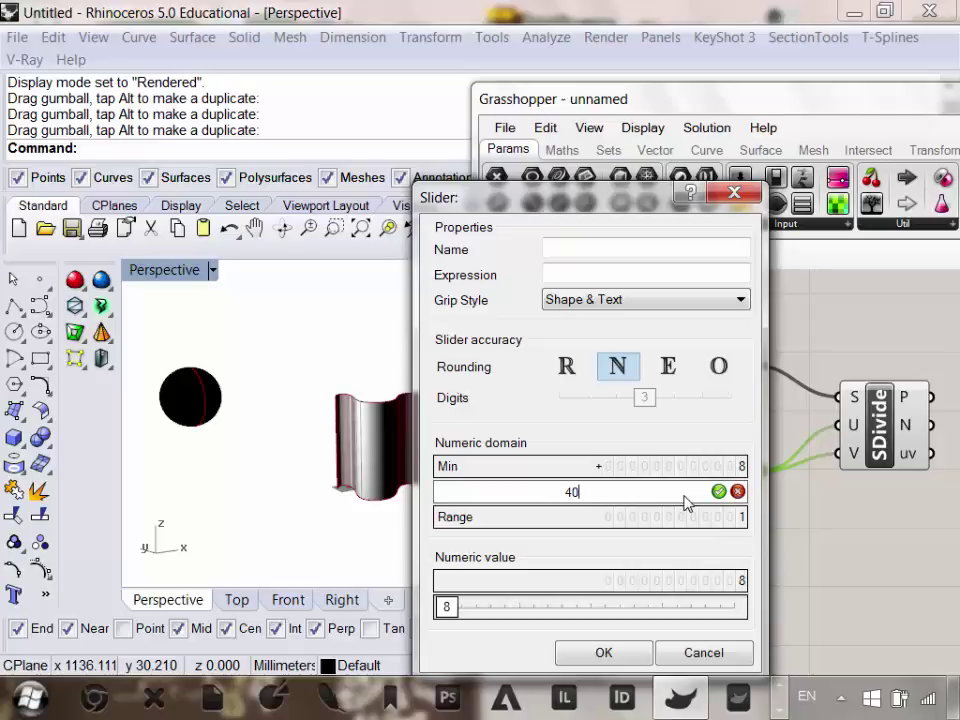
left_click(719, 491)
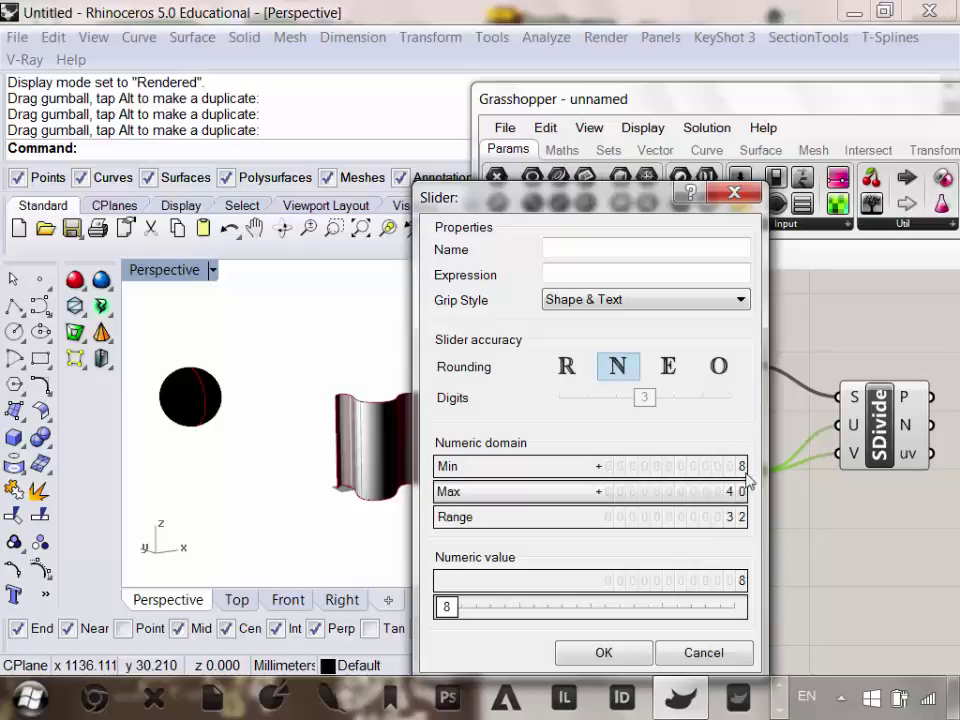
left_click(622, 654)
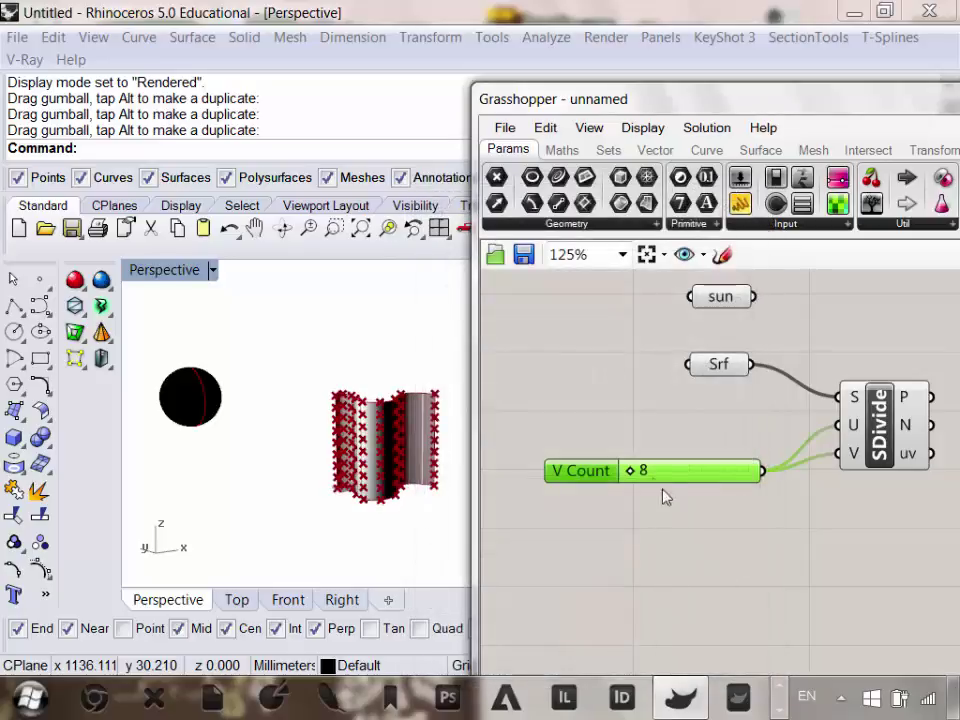
Set the count slider to 12 and check the division points on the surface.
left_click_drag(635, 475, 537, 461)
mouse_move(652, 465)
left_mouse_down()
mouse_move(821, 459)
mouse_move(561, 484)
mouse_move(670, 471)
mouse_move(641, 476)
mouse_move(645, 488)
left_mouse_up()
scroll(431, 437, "up", 6)
scroll(290, 381, "down", 7)
scroll(290, 381, "down", 2)
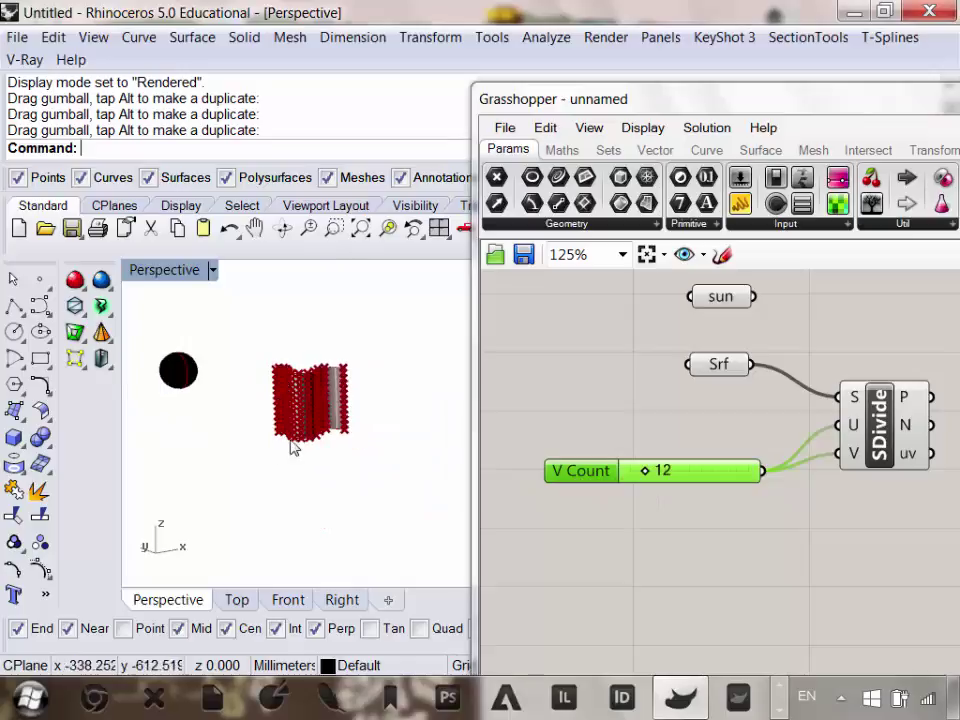
right_click_drag(389, 456, 430, 352)
right_click_drag(861, 516, 825, 528)
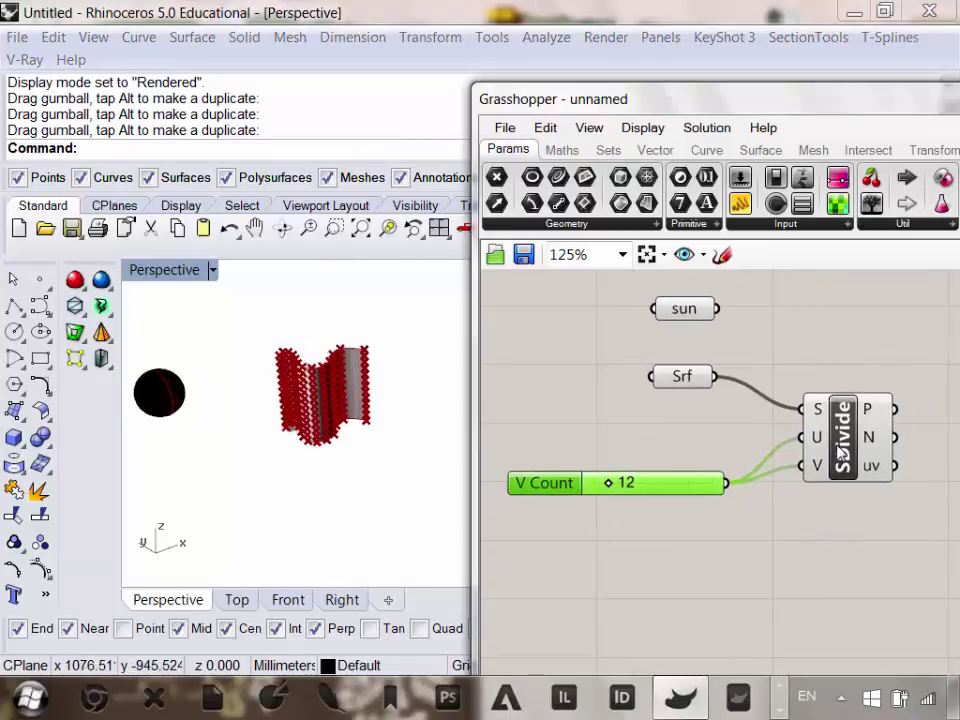
Move the Divide Surface component up level with Srf and examine its point grid on the surface up close.
left_click_drag(838, 459, 823, 422)
right_click_drag(340, 478, 316, 450)
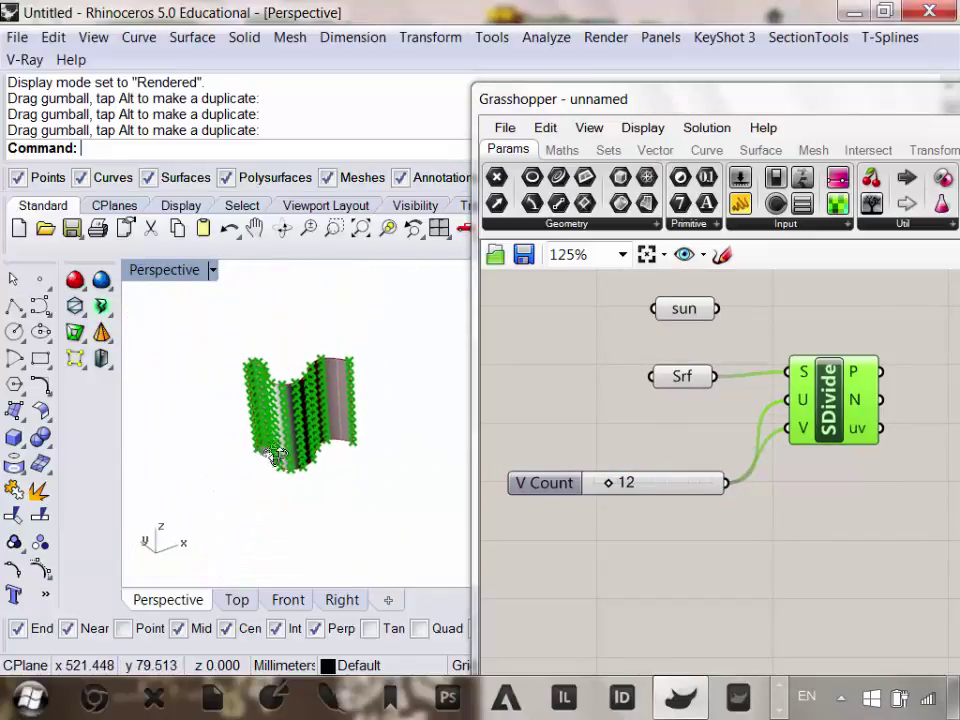
scroll(250, 430, "up", 7)
right_click_drag(259, 476, 320, 455)
scroll(270, 420, "down", 7)
scroll(320, 455, "up", 6)
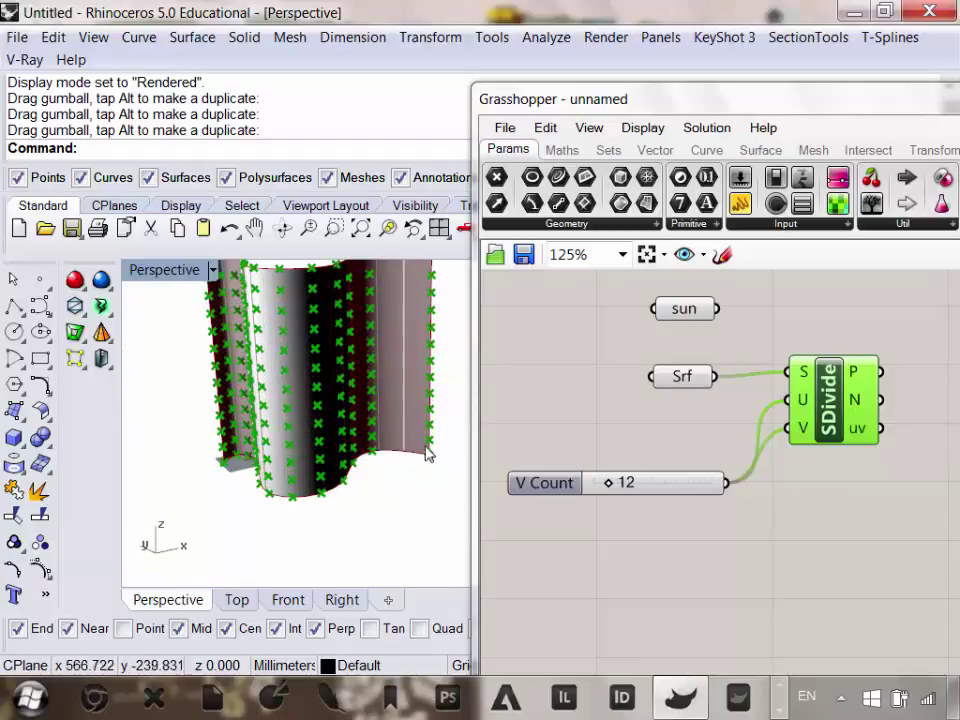
right_click_drag(429, 452, 304, 462)
scroll(302, 466, "down", 5)
scroll(300, 460, "up", 4)
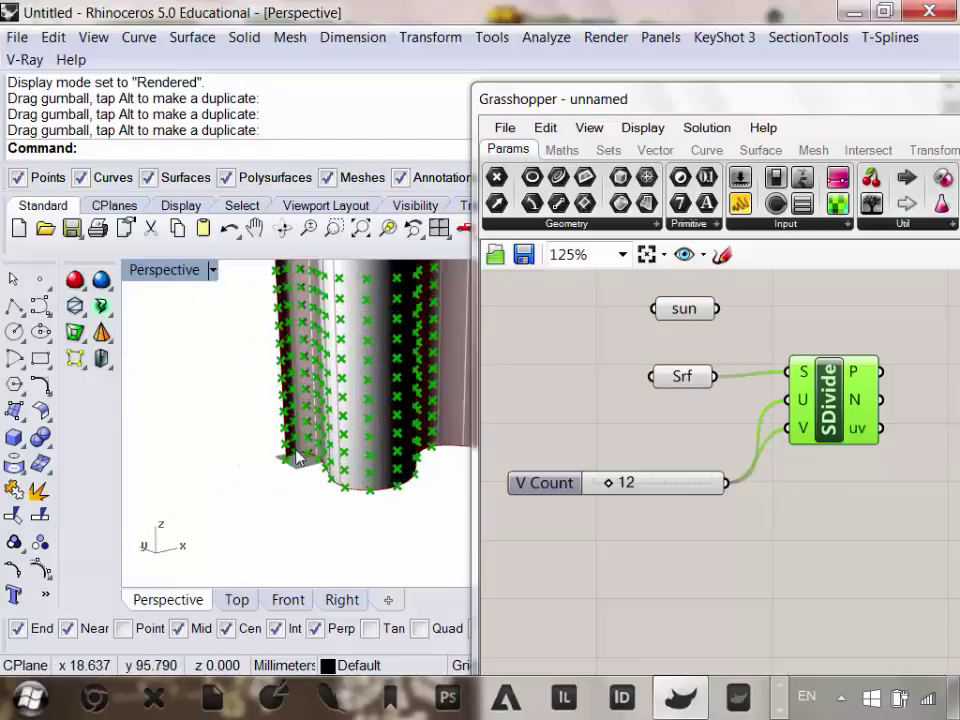
Move the count slider up closer to the Divide Surface inputs and examine the point spacing along the surface.
right_click_drag(692, 507, 667, 523)
mouse_move(683, 501)
left_mouse_down()
mouse_move(652, 459)
mouse_move(673, 482)
left_mouse_up()
right_click_drag(354, 492, 386, 458)
scroll(365, 485, "down", 7)
scroll(345, 478, "up", 6)
scroll(249, 484, "down", 4)
scroll(321, 499, "up", 3)
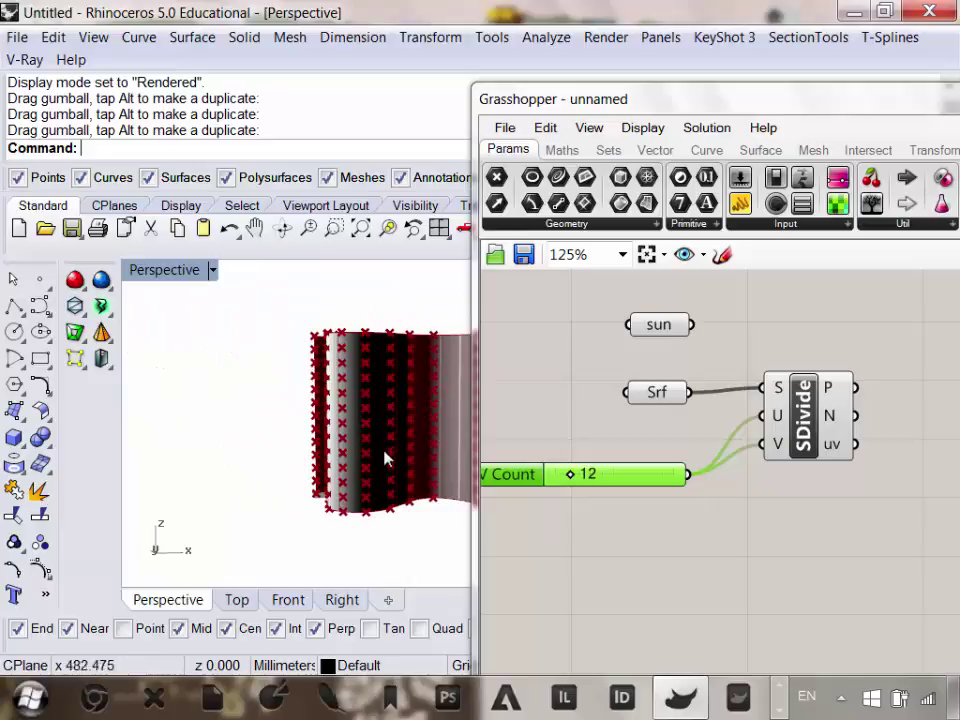
Disconnect the slider from the V input of Divide Surface and give that input the expression x*1.5.
right_click(777, 450)
mouse_move(765, 345)
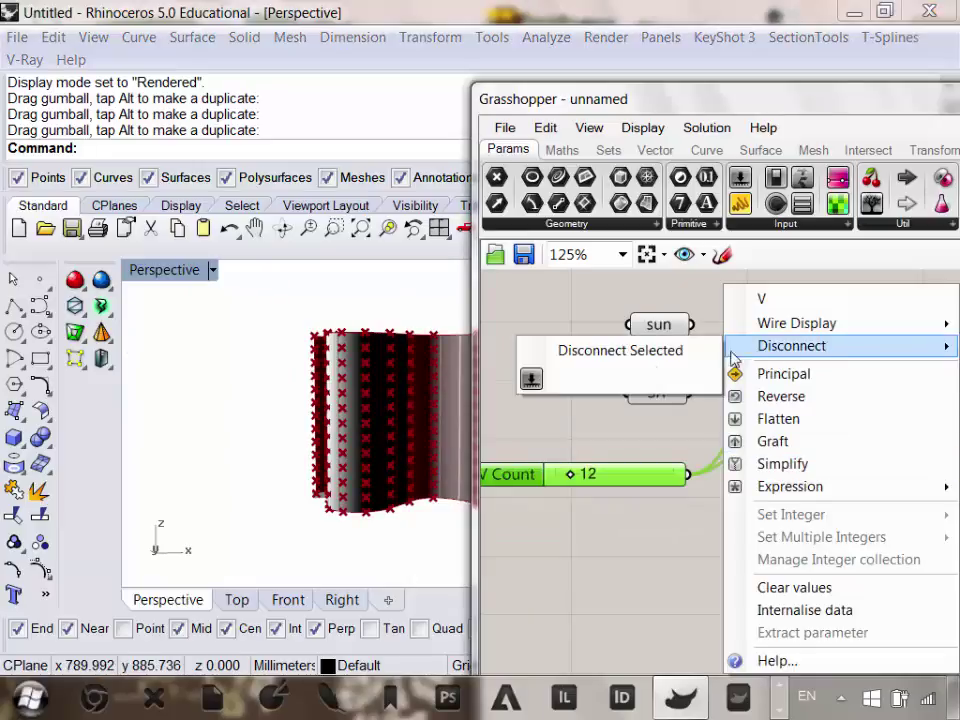
left_click(643, 352)
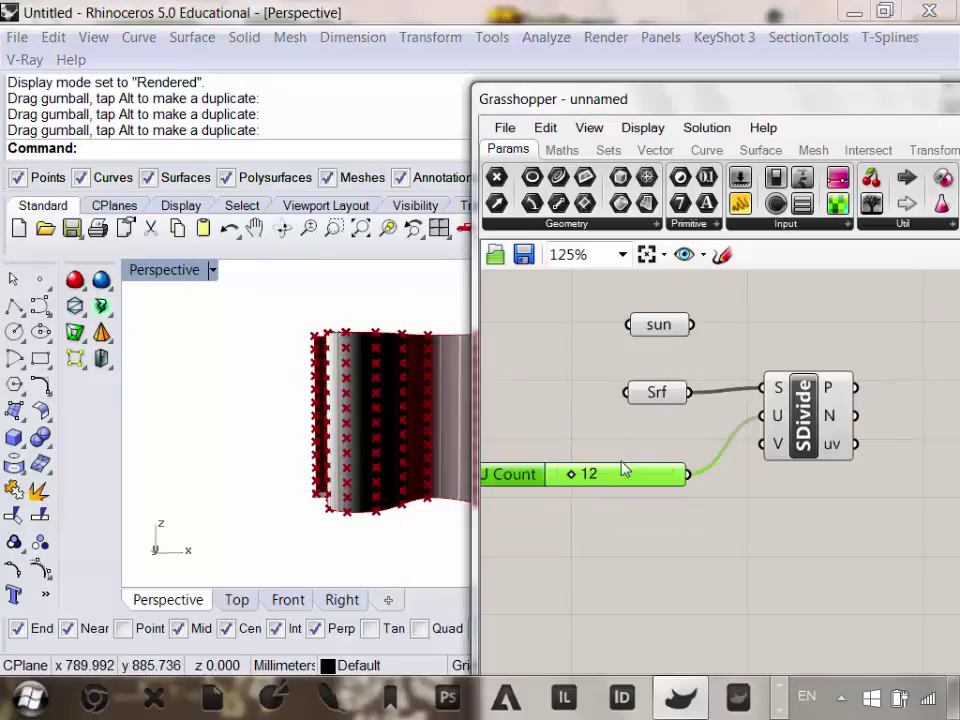
right_click(781, 447)
mouse_move(815, 487)
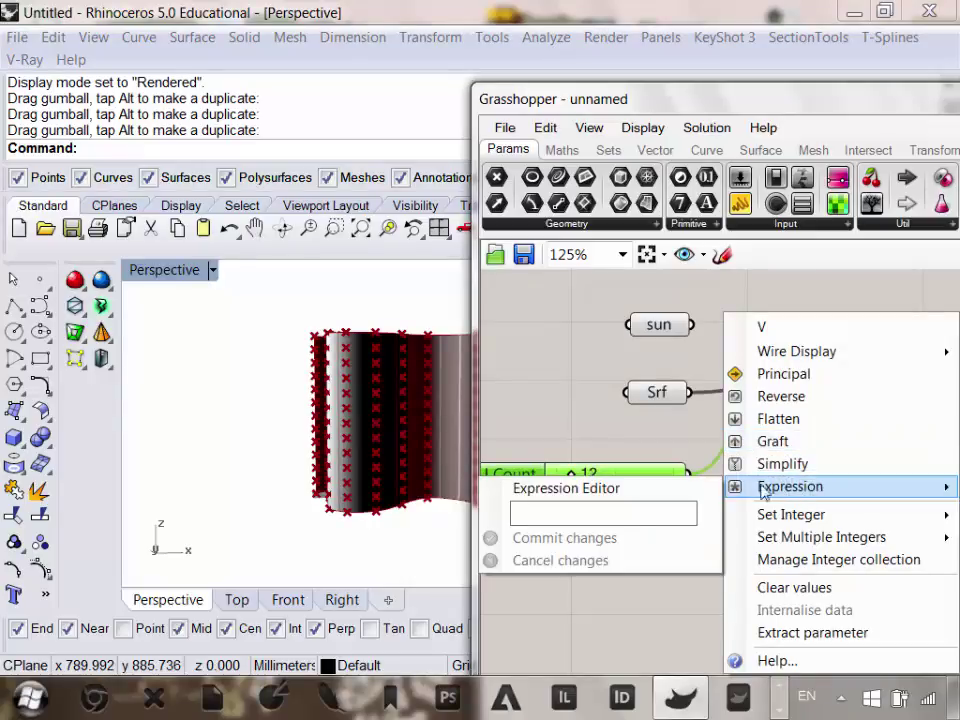
left_click(633, 511)
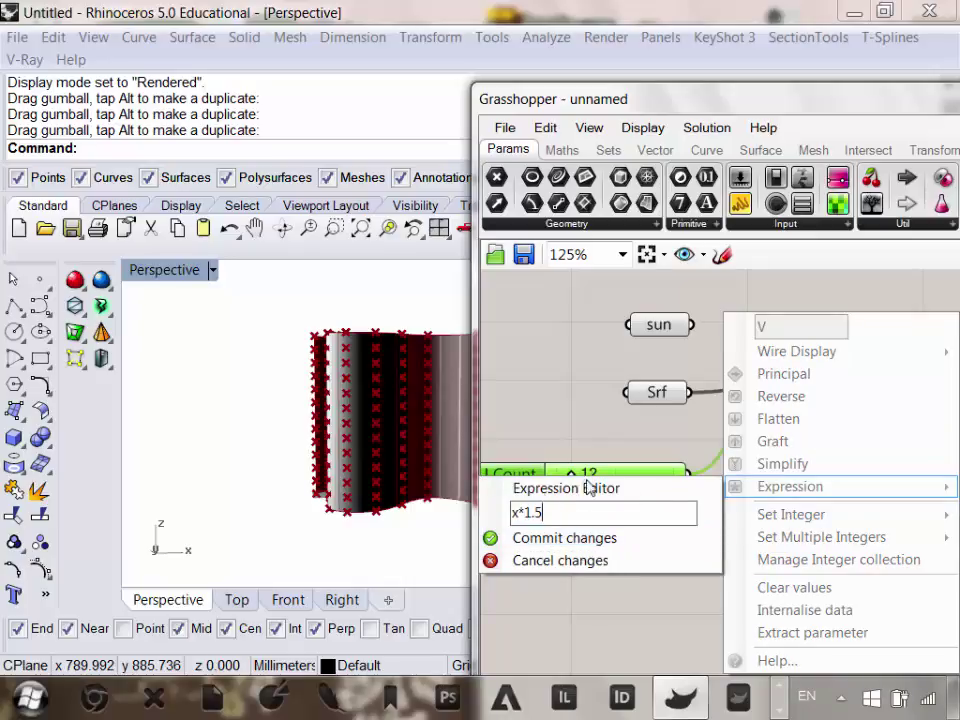
left_click(590, 541)
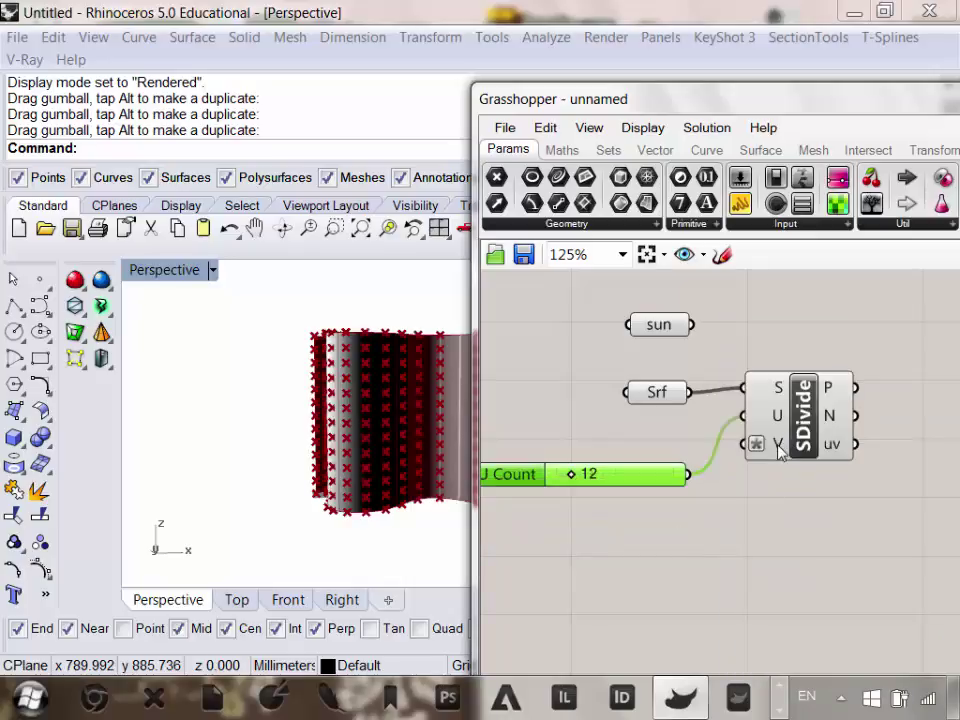
Reconnect the count slider to the V input of Divide Surface and raise the slider to 33.
mouse_move(781, 452)
left_click_drag(688, 474, 767, 471)
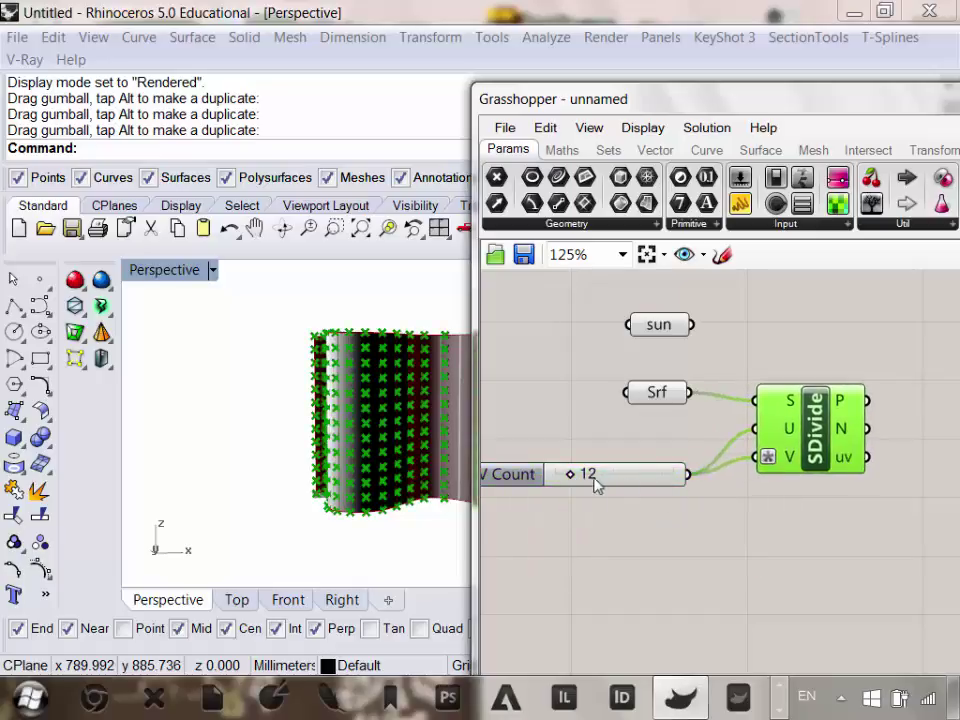
left_click_drag(573, 480, 650, 477)
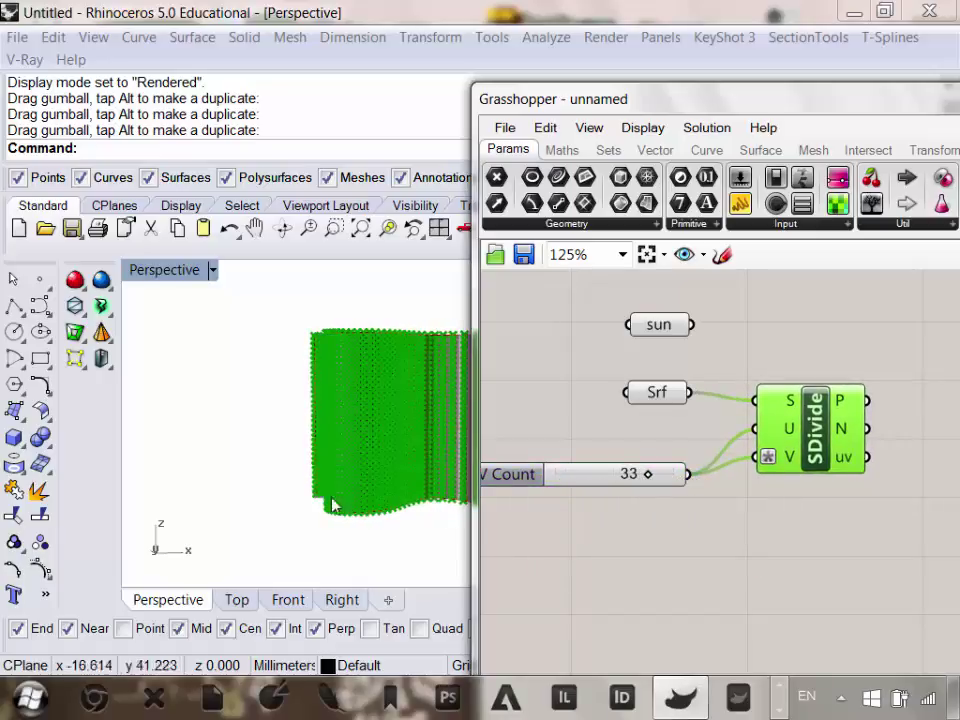
Lower the count slider to 13 and examine the coarser point grid on the wavy surface.
mouse_move(410, 512)
right_mouse_down()
mouse_move(422, 420)
mouse_move(274, 467)
mouse_move(397, 473)
mouse_move(326, 489)
mouse_move(360, 491)
right_mouse_up()
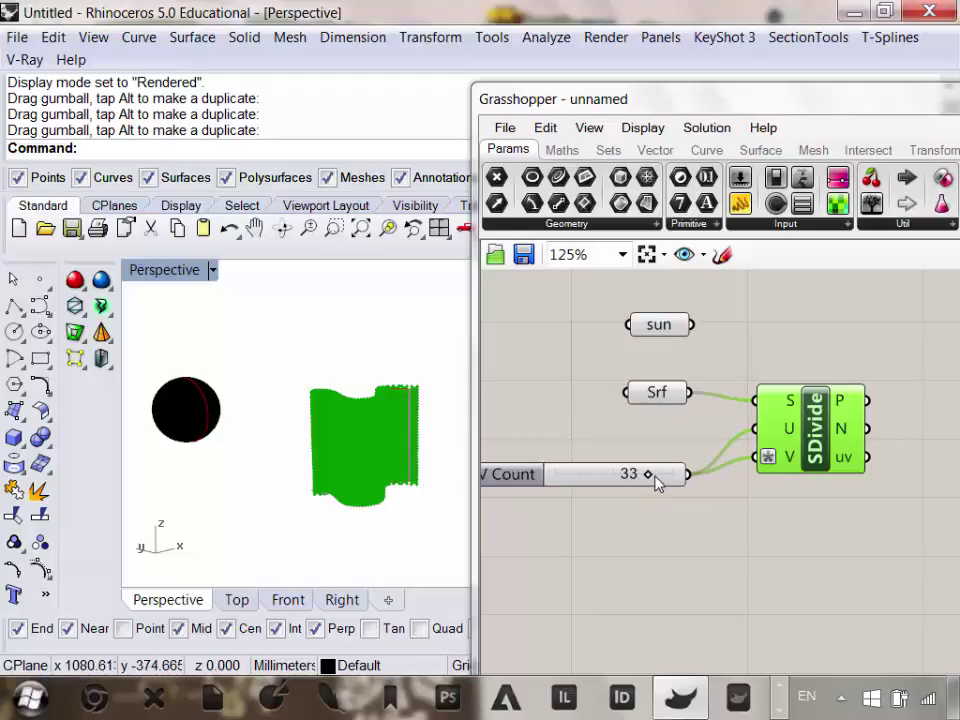
left_click_drag(655, 476, 574, 476)
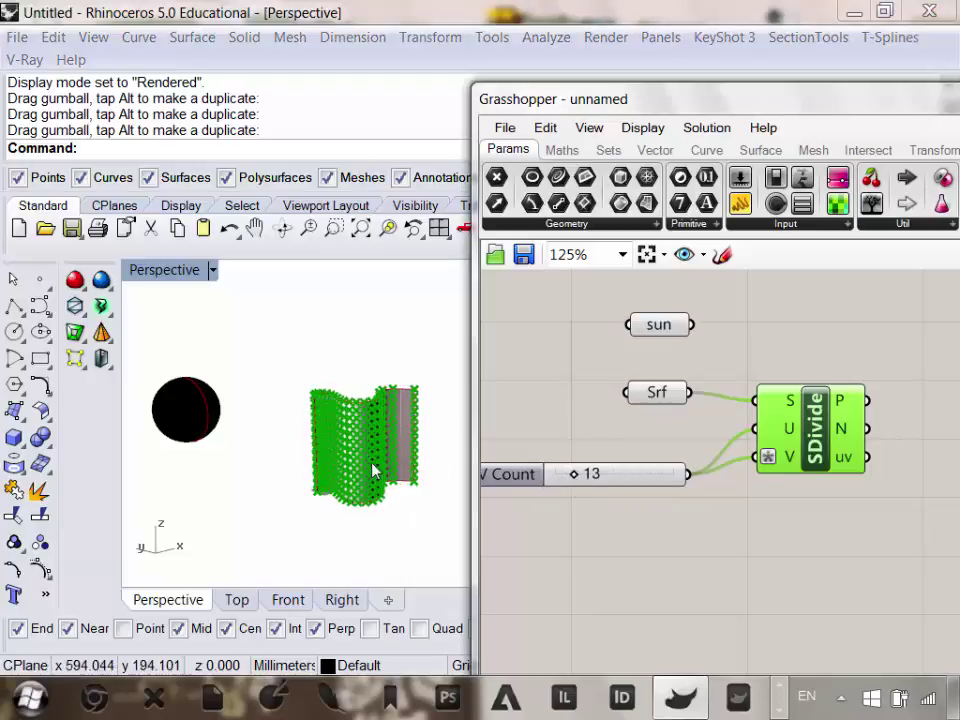
right_click_drag(372, 470, 390, 440)
scroll(440, 452, "up", 8)
scroll(390, 430, "down", 10)
scroll(400, 450, "up", 5)
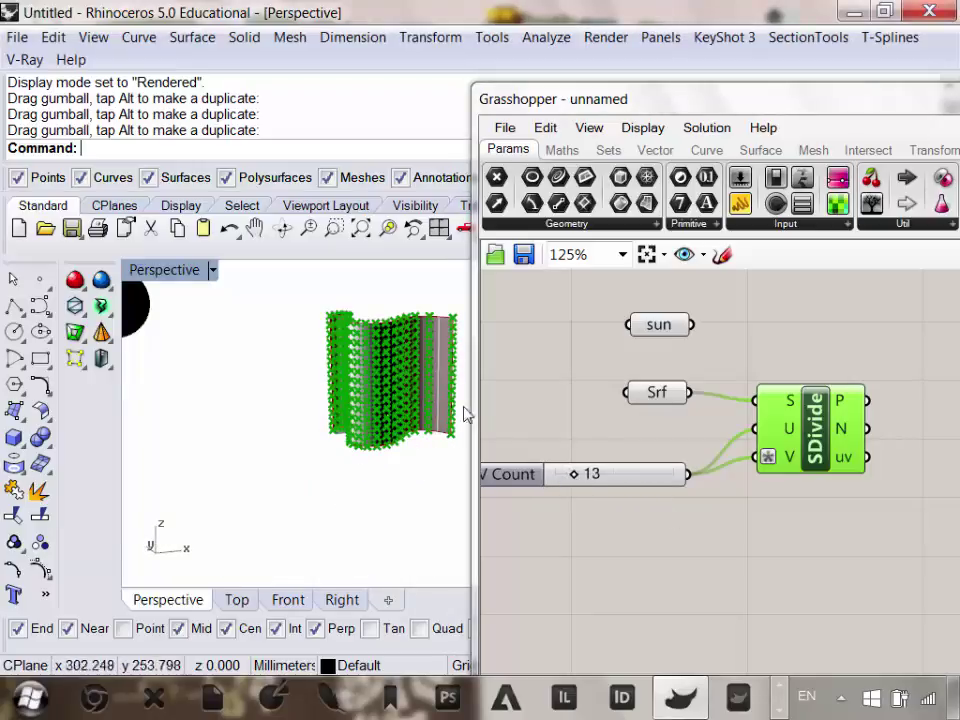
right_click_drag(465, 413, 292, 292)
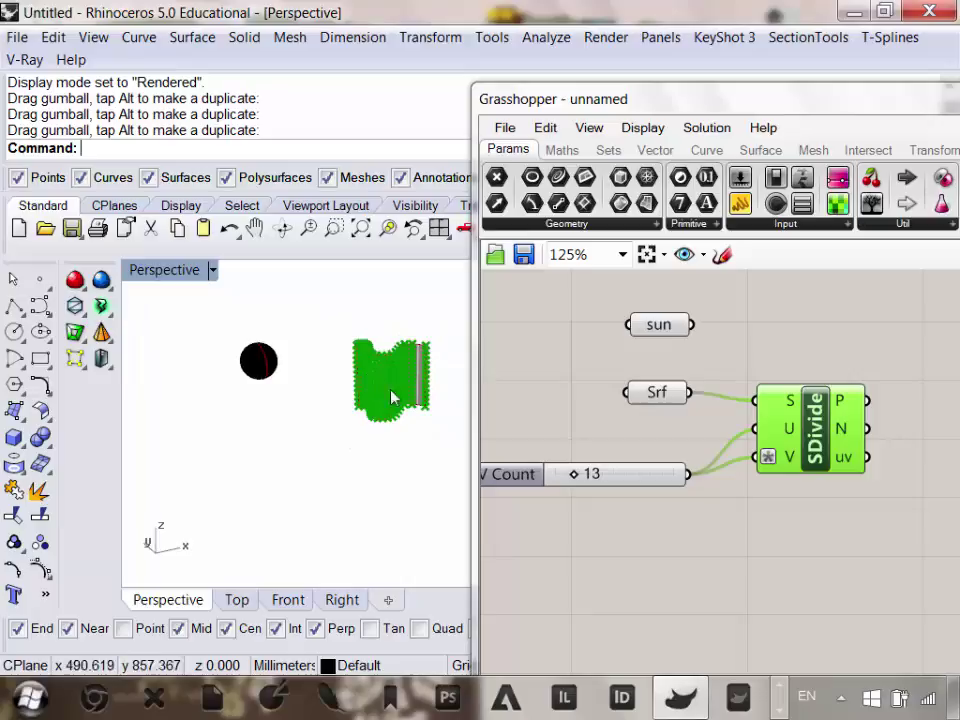
Turn off the viewport preview of the Divide Surface component.
left_click(677, 574)
right_click_drag(835, 529, 762, 557)
left_click(730, 456)
right_click(732, 456)
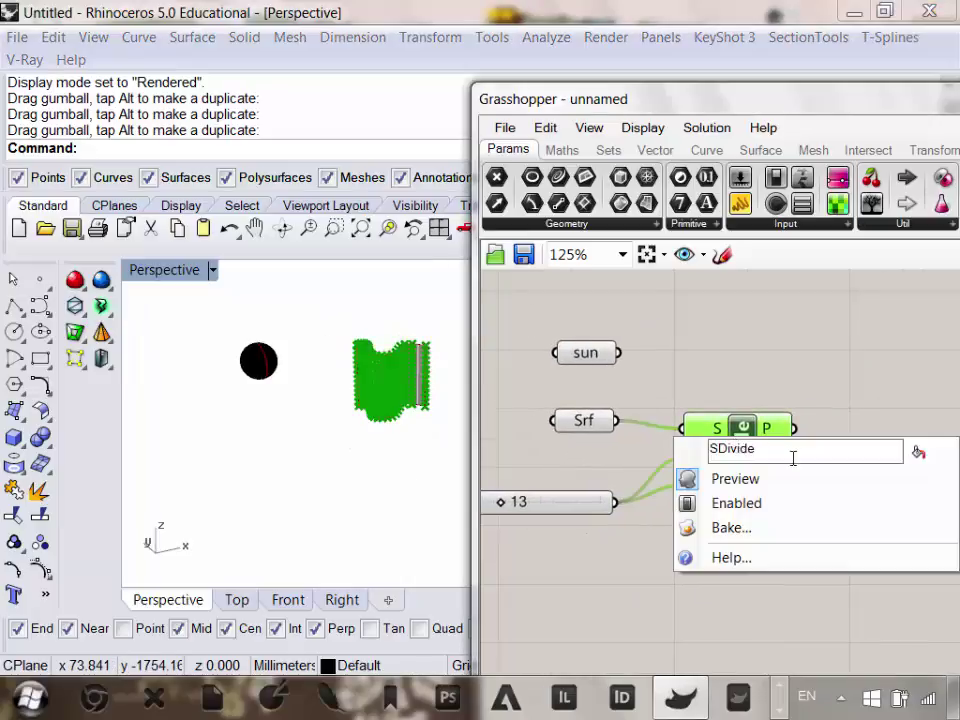
left_click(780, 491)
scroll(369, 459, "down", 1)
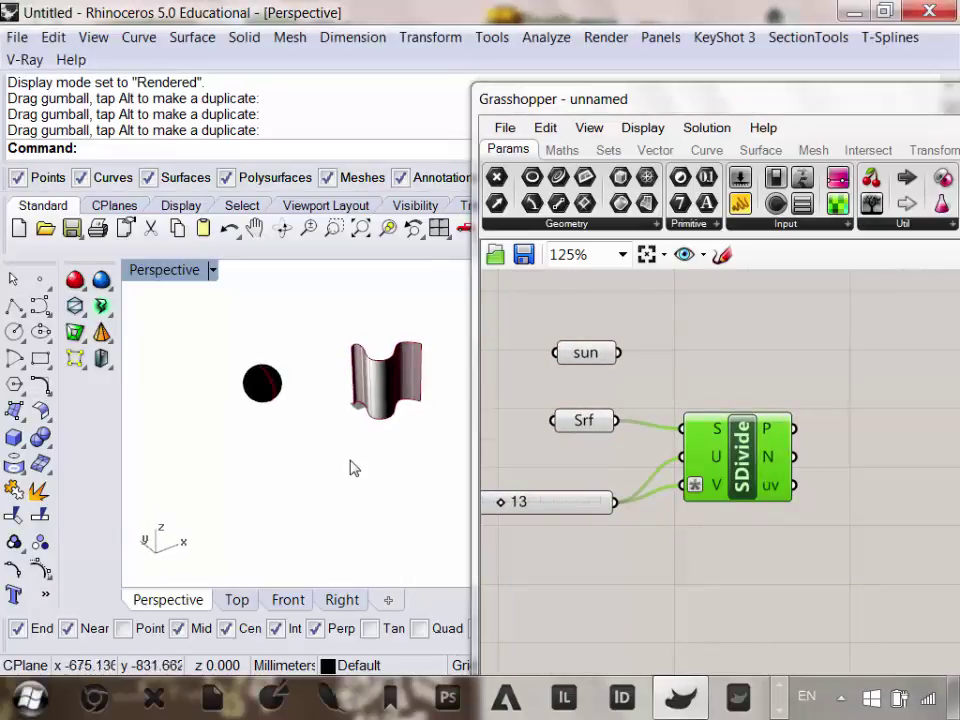
Select the sphere in the viewport and move the sun parameter higher above Srf on the canvas.
scroll(390, 455, "up", 4)
scroll(313, 467, "down", 5)
right_click_drag(313, 467, 290, 395)
left_click(290, 395)
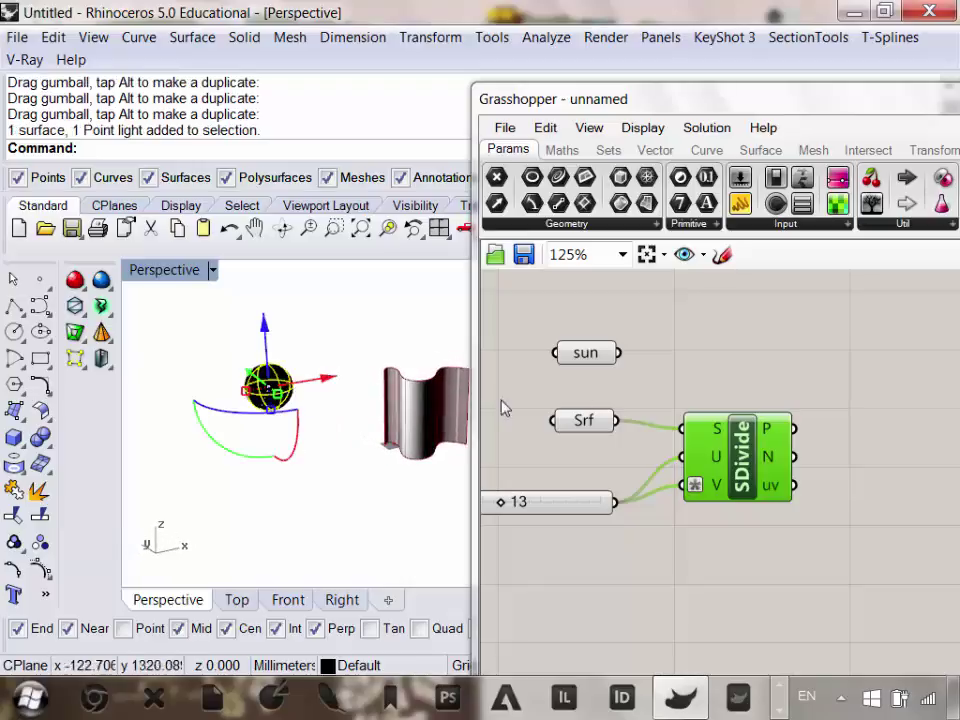
right_click_drag(504, 407, 684, 427)
left_click_drag(660, 426, 666, 338)
scroll(677, 352, "down", 5)
scroll(677, 352, "up", 4)
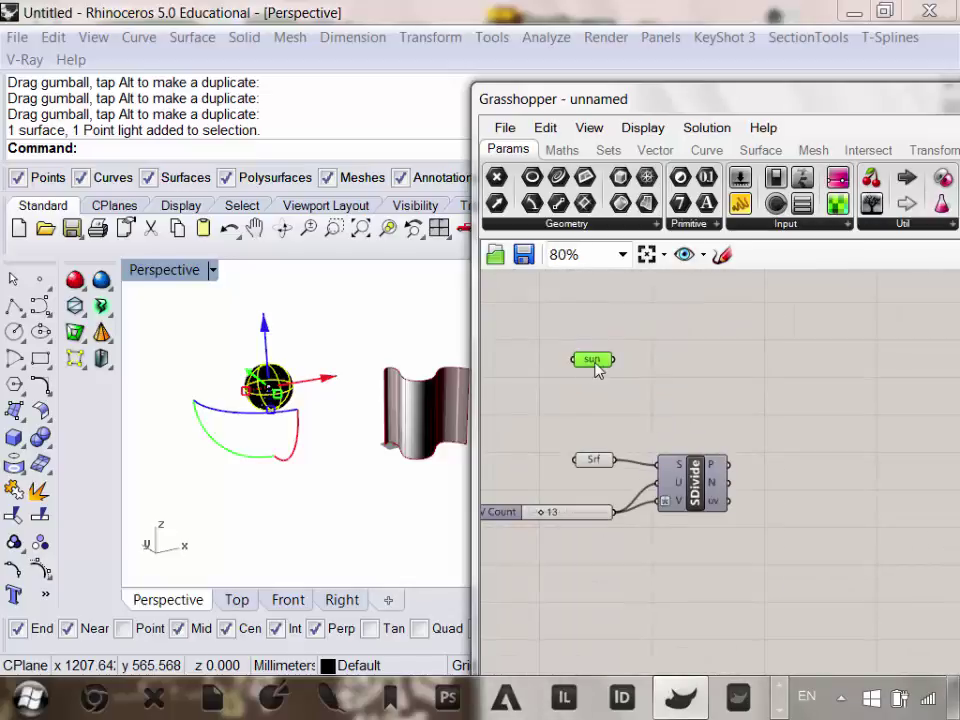
Enlarge the visible Grasshopper canvas and place a Volume component beside the sun parameter.
left_click_drag(810, 107, 707, 64)
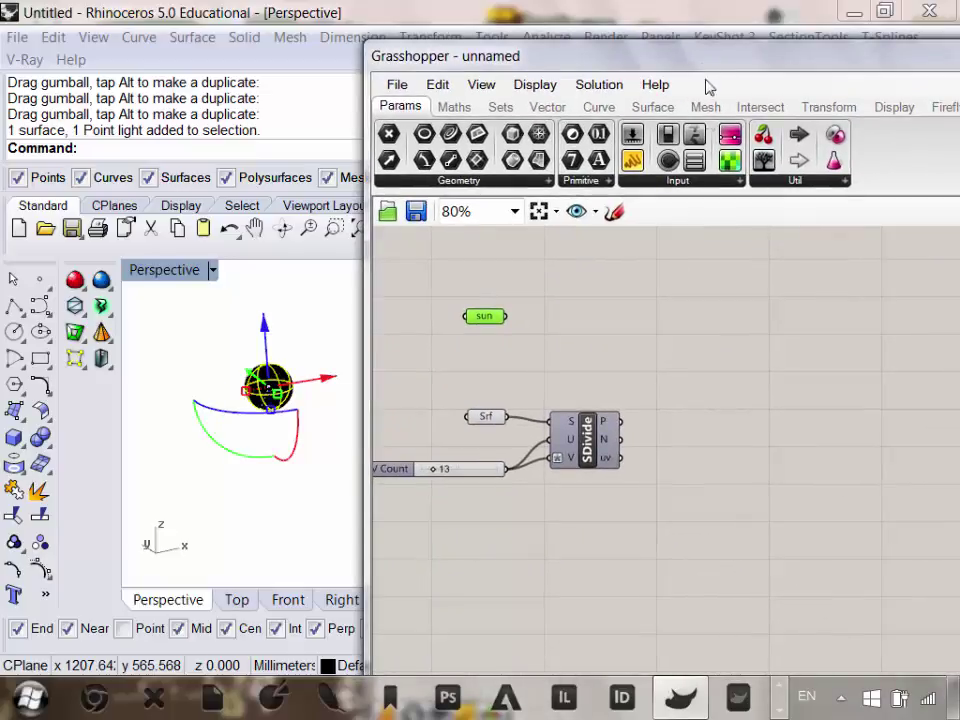
left_click(656, 107)
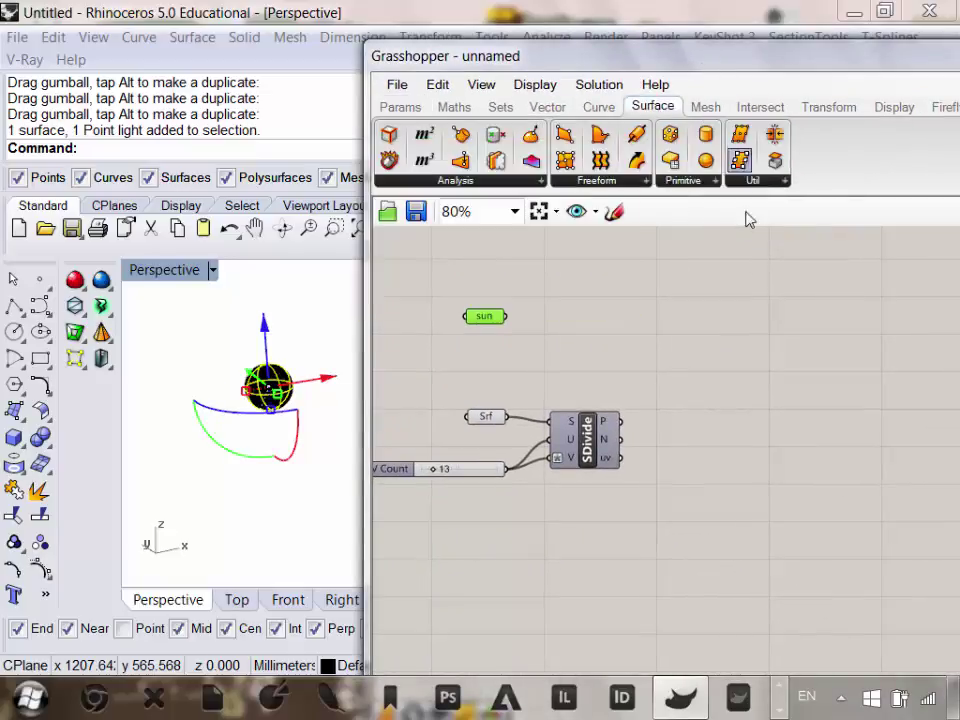
left_click(483, 182)
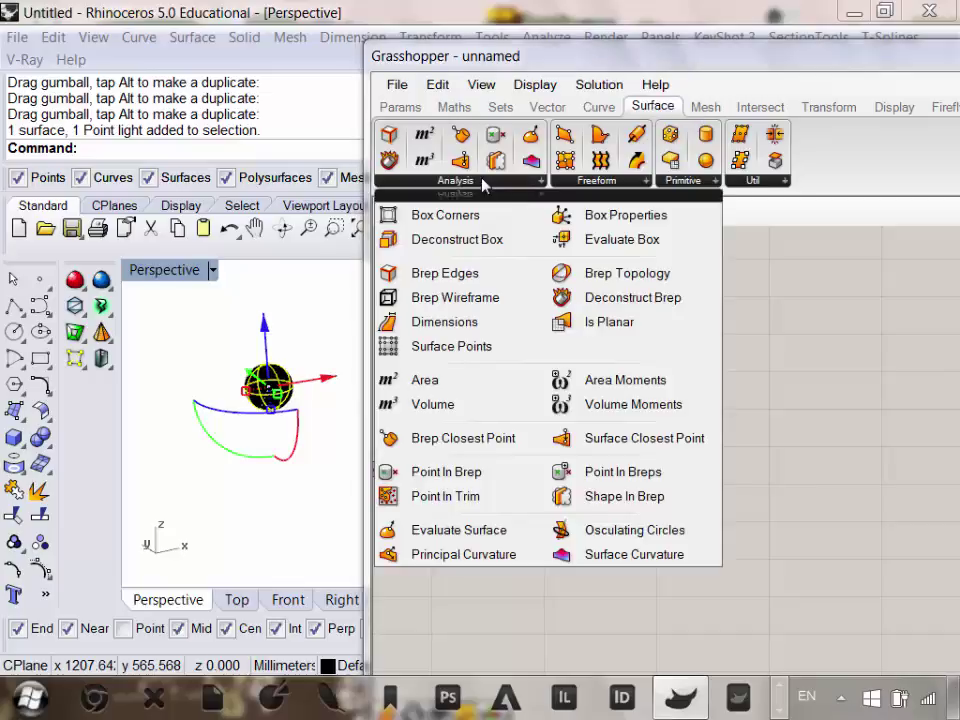
left_click(446, 410)
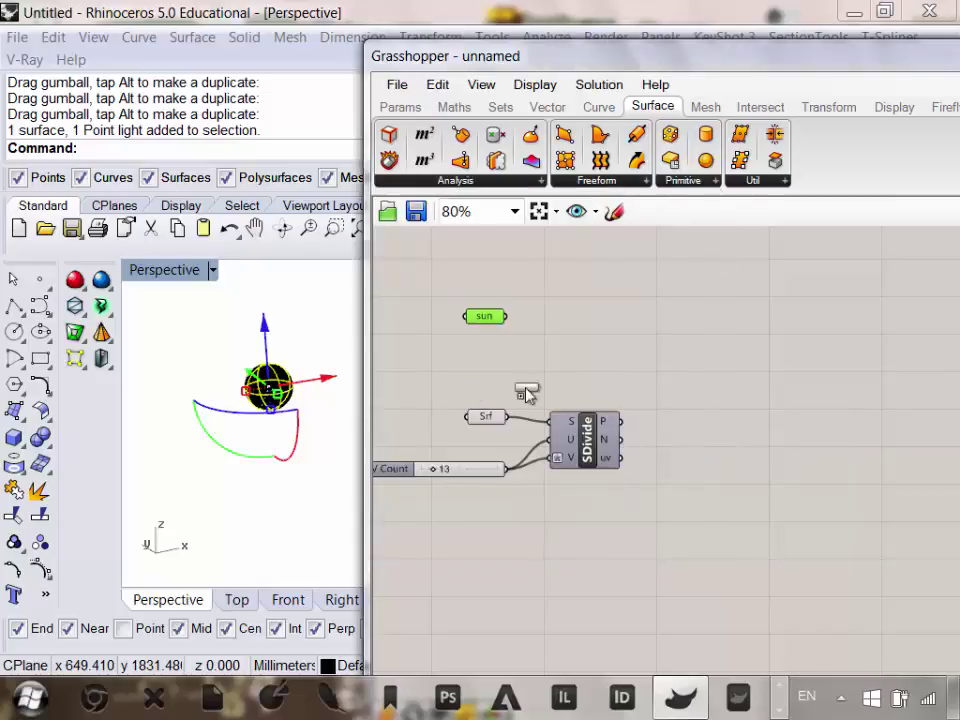
left_click(606, 340)
scroll(505, 388, "up", 2)
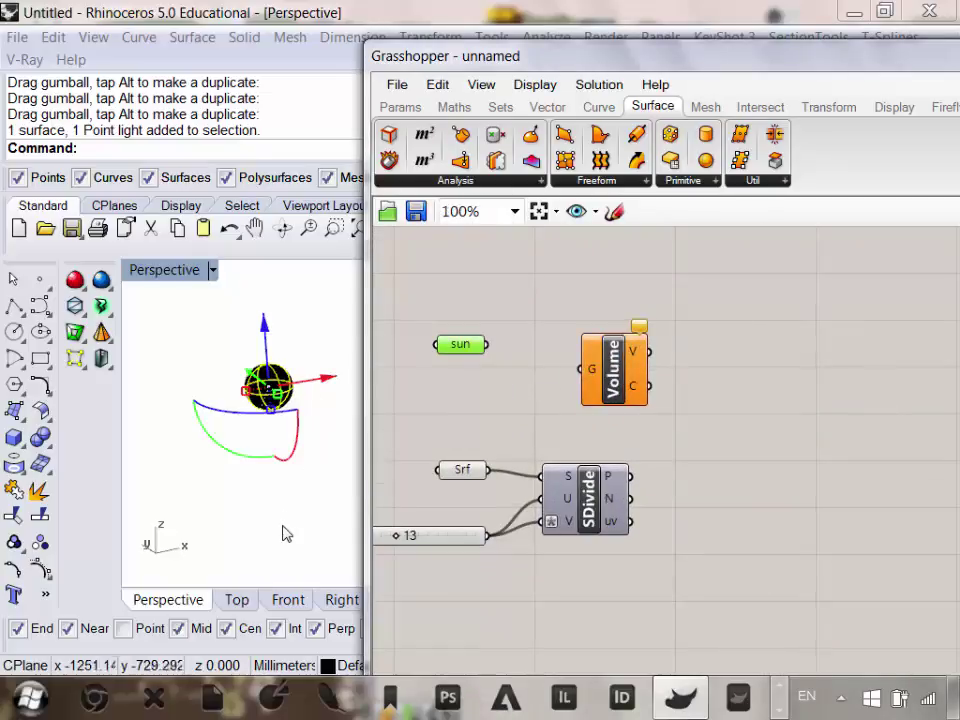
scroll(293, 392, "up", 5)
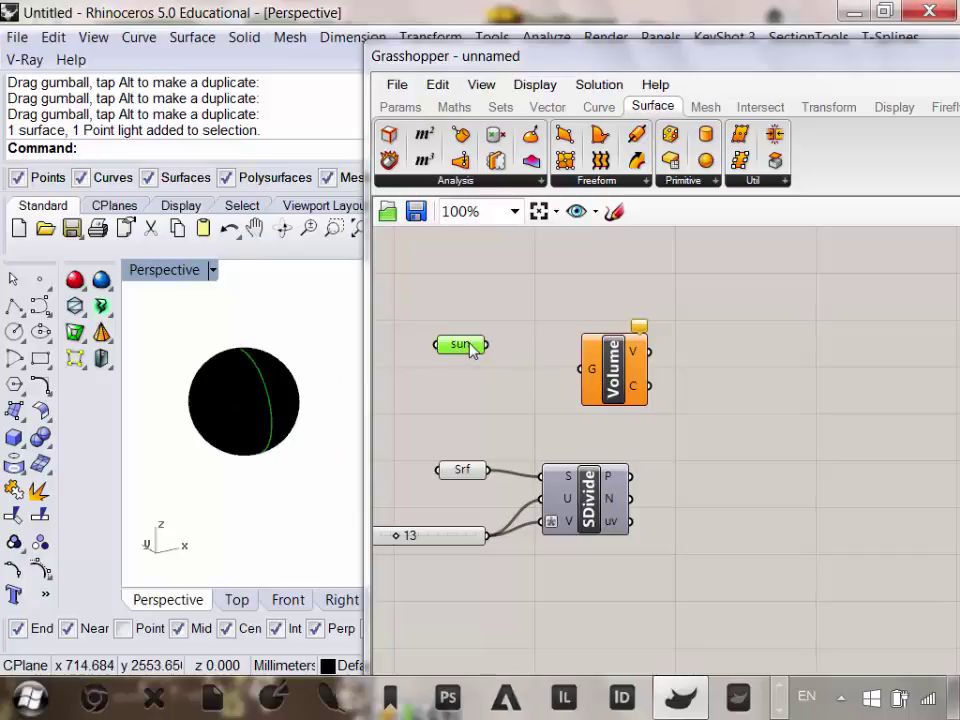
Connect the sun parameter to the G input of Volume and bring the component closer to it.
left_click_drag(487, 346, 520, 362)
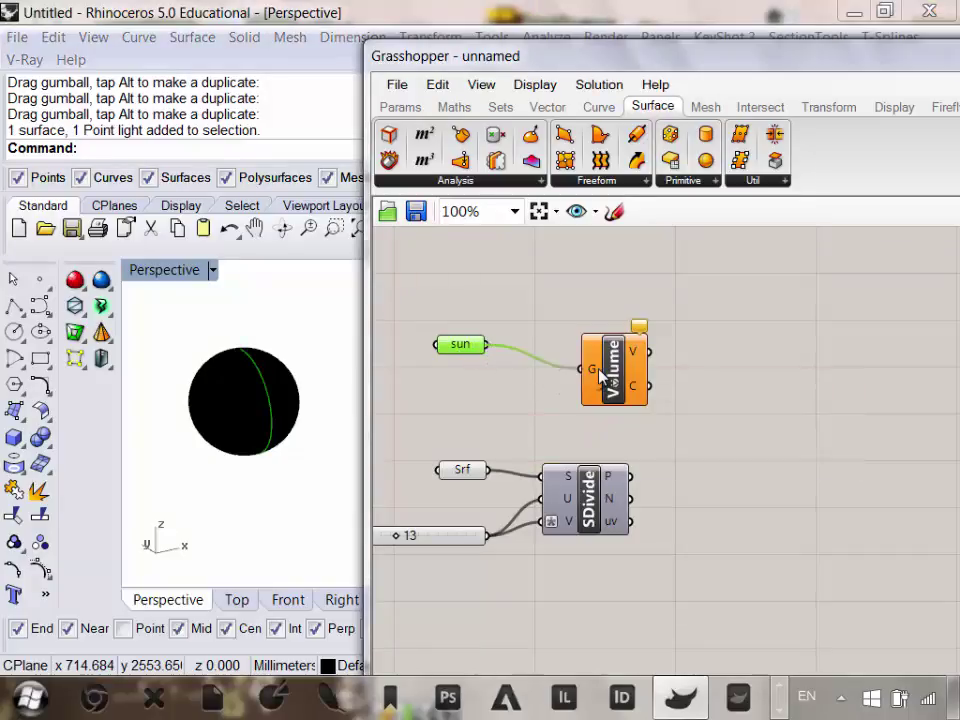
left_click_drag(603, 375, 596, 392)
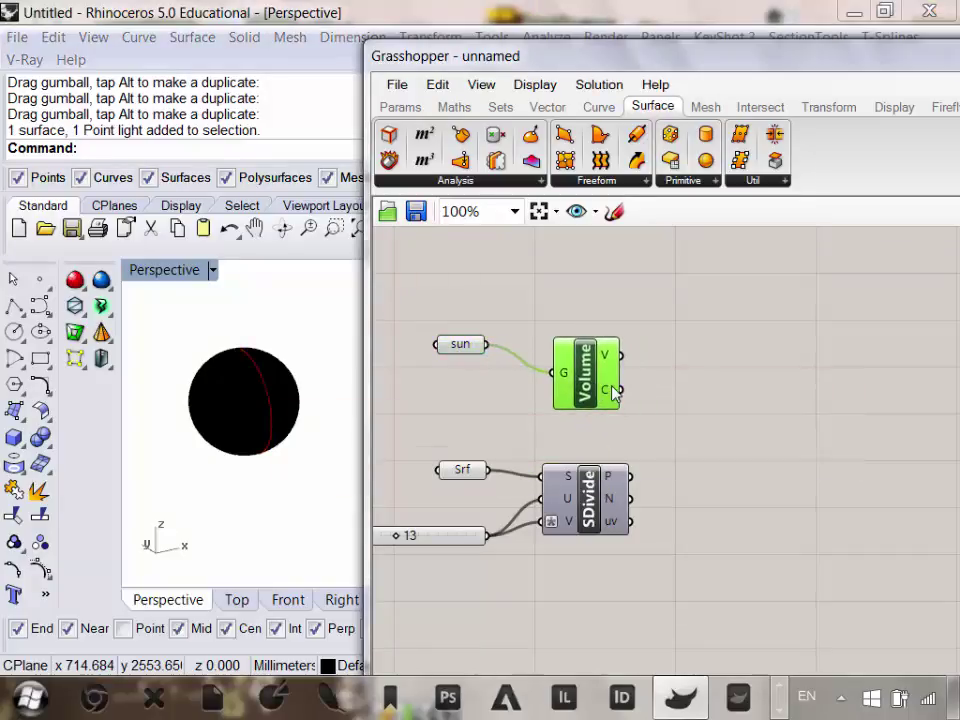
mouse_move(615, 392)
Hide the sphere to examine the centroid point inside it, and undo the hide.
right_click_drag(211, 470, 256, 412)
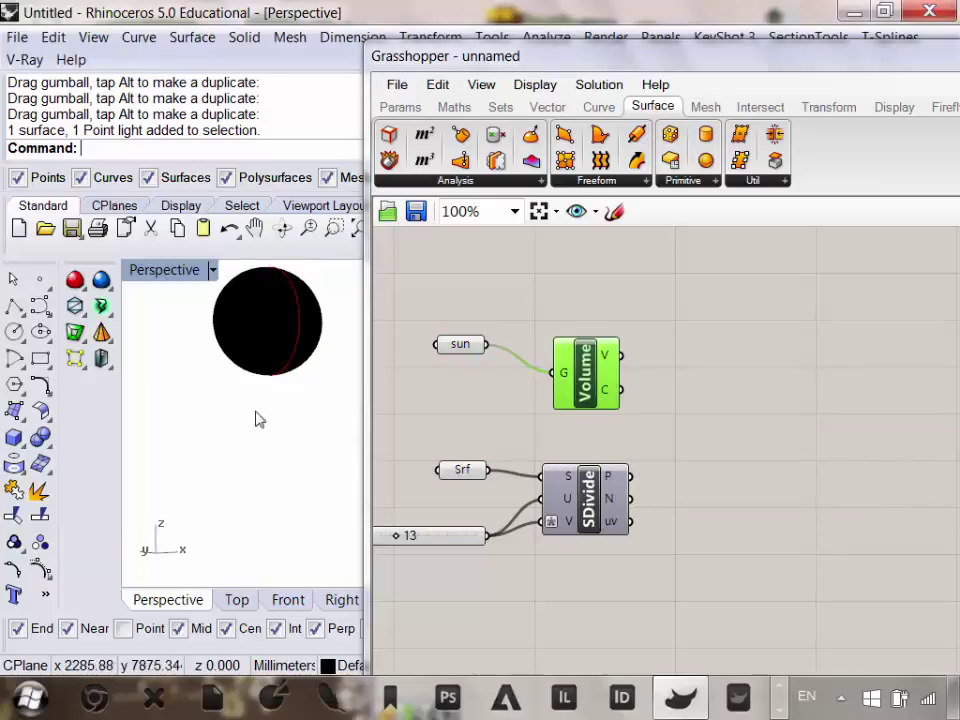
left_click(277, 338)
key("ctrl+h")
right_click_drag(330, 390, 274, 407)
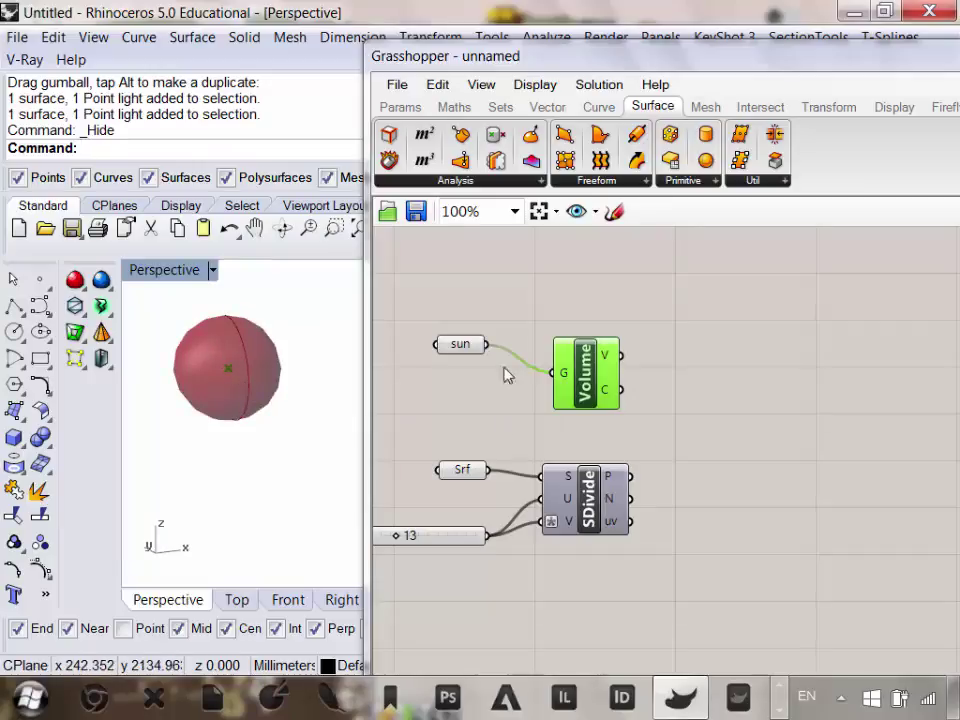
key("ctrl+z")
scroll(229, 422, "down", 5)
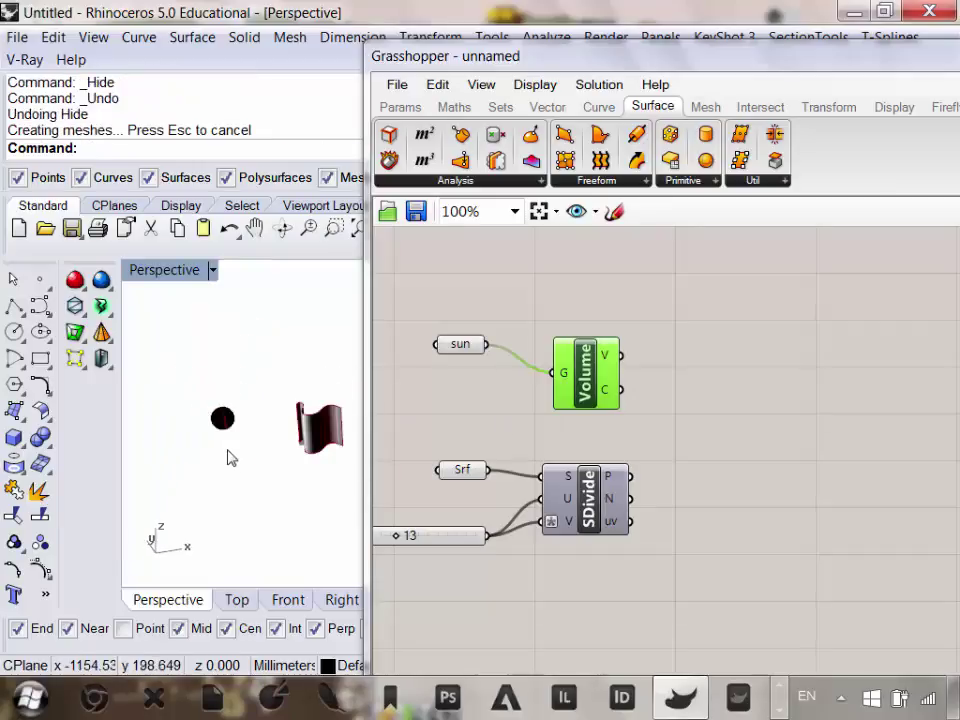
scroll(210, 441, "up", 3)
scroll(266, 443, "down", 3)
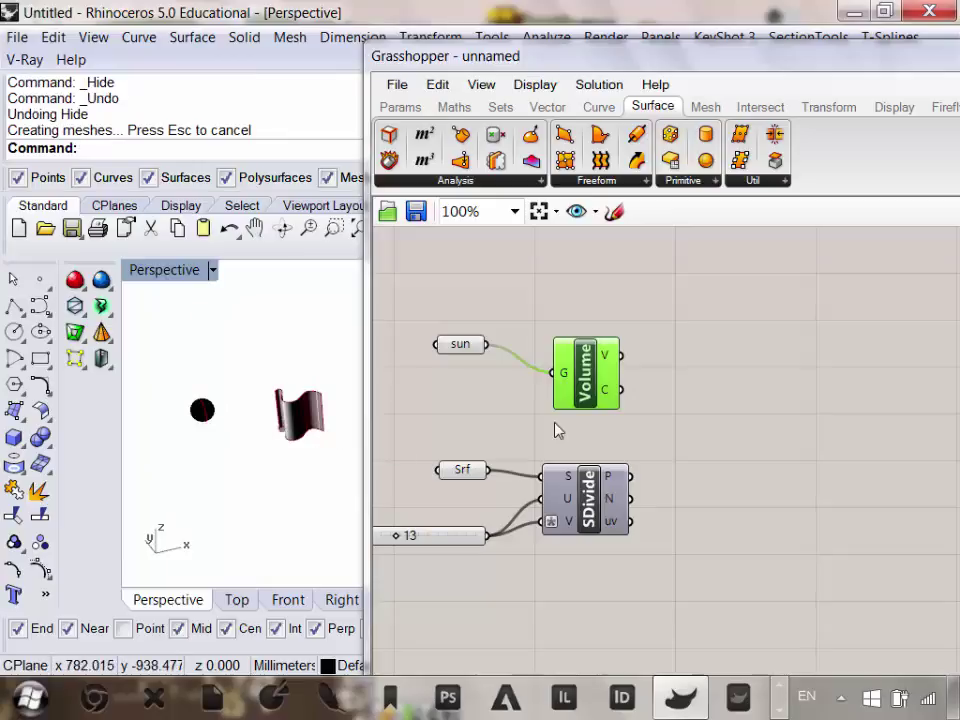
Move the Volume component up level with the sun parameter and inspect its C output and the Divide Surface P output.
left_click_drag(607, 395, 611, 374)
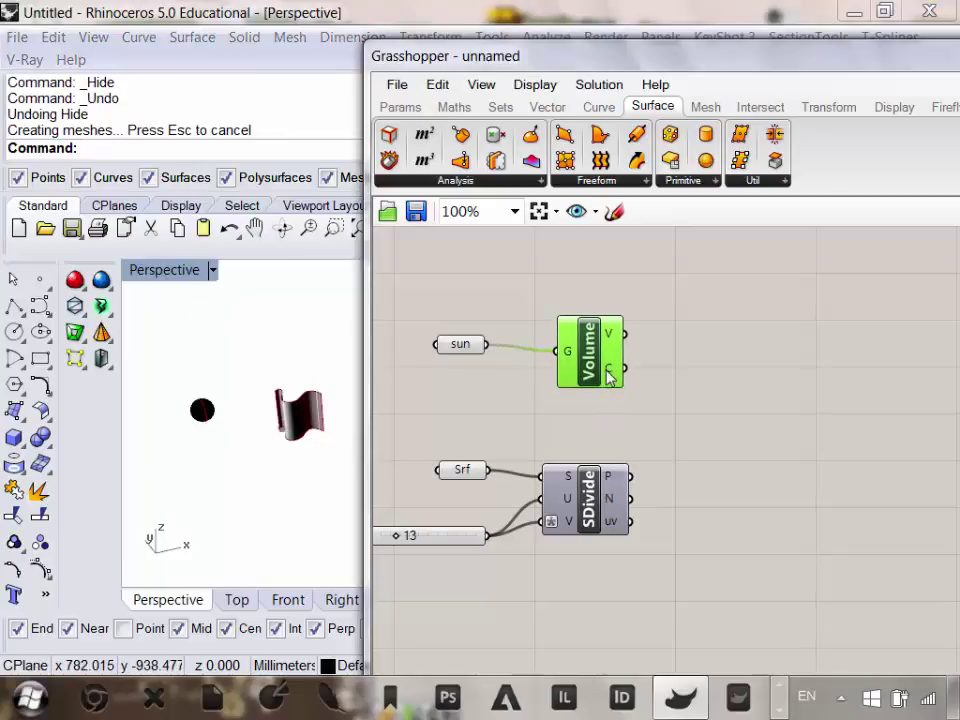
mouse_move(607, 375)
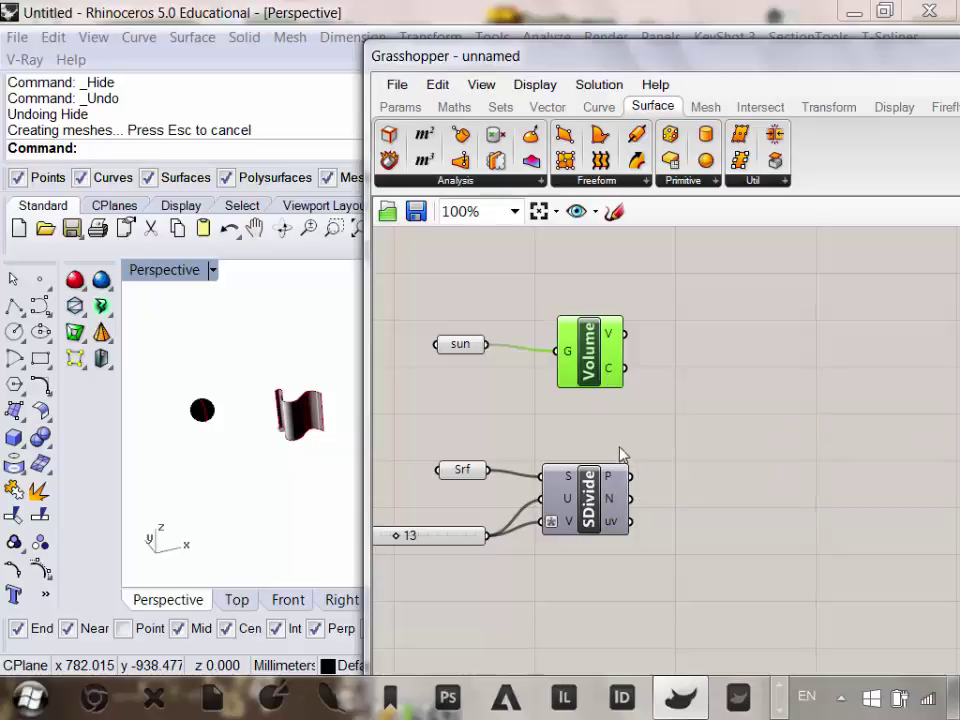
mouse_move(617, 480)
right_click_drag(676, 457, 683, 473)
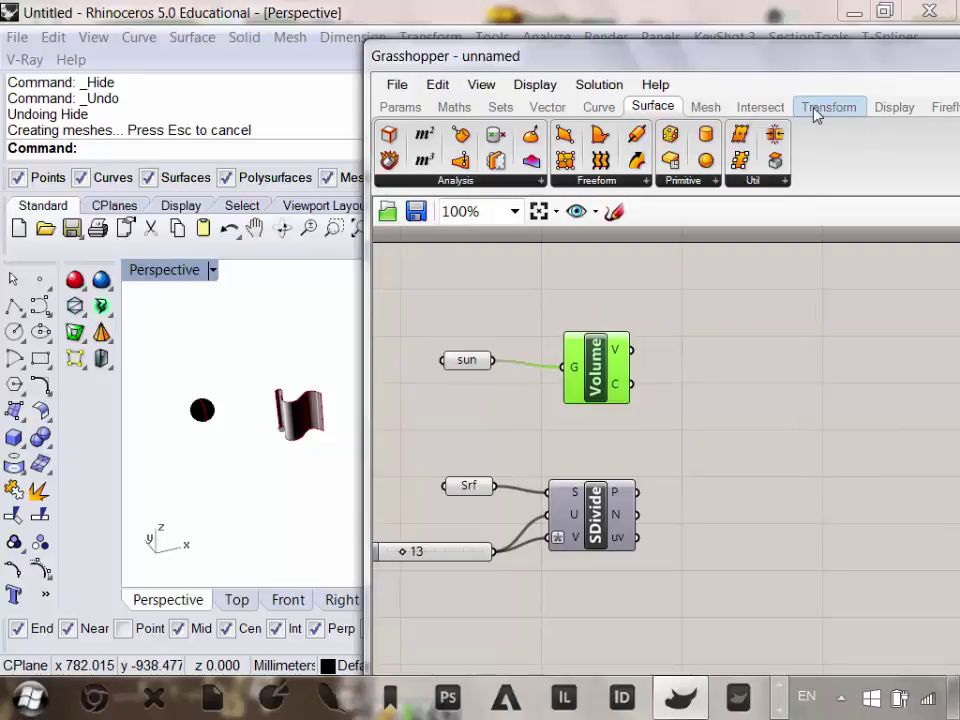
Place a two-point Line component between and beyond the Volume and Divide Surface components.
left_click(599, 107)
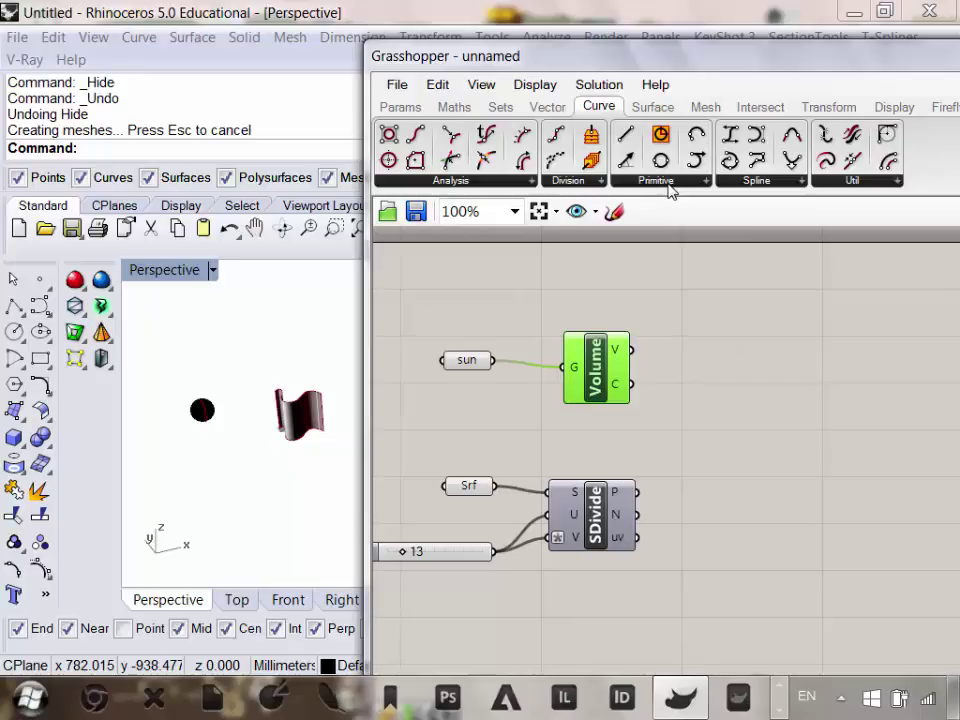
left_click(636, 182)
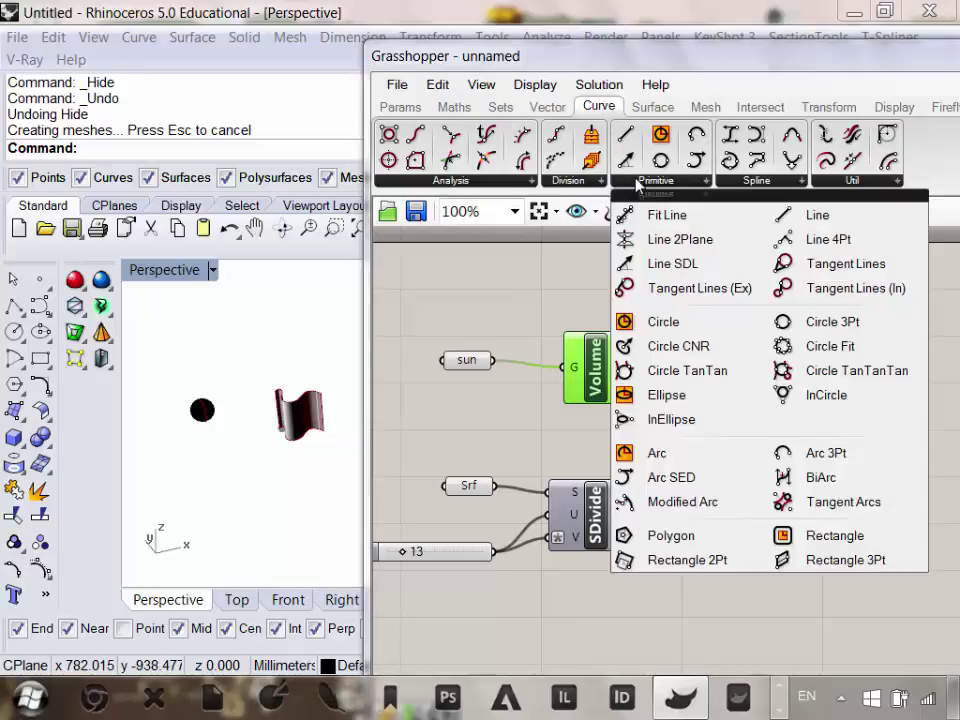
left_click(810, 217)
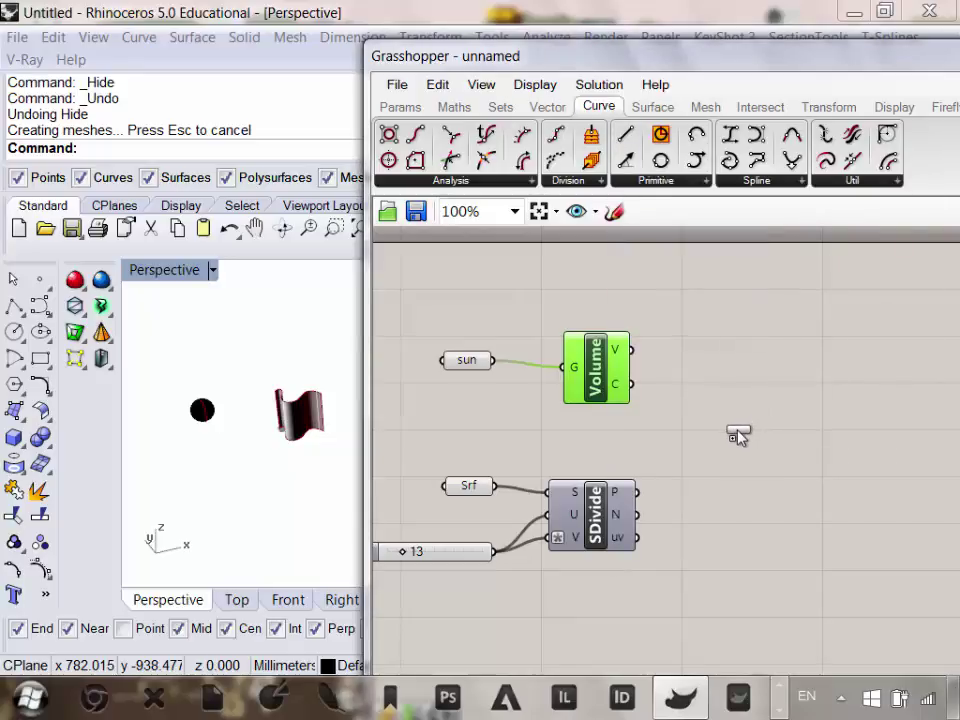
left_click(737, 436)
scroll(782, 432, "up", 1)
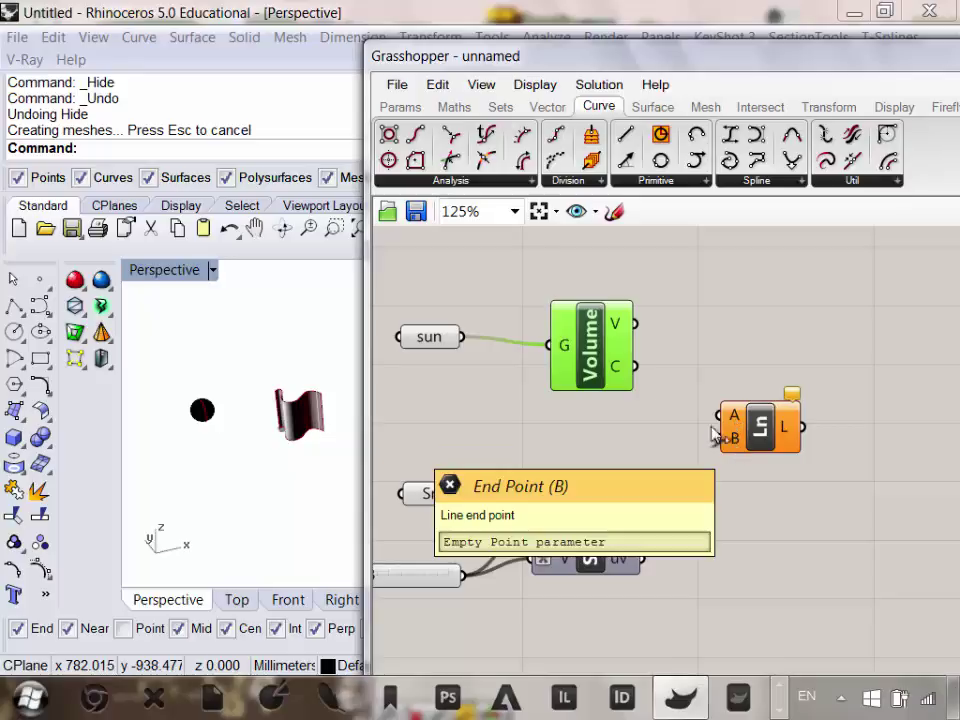
Connect the Volume C output to input A of Line and the Divide Surface P output to input B.
left_click_drag(672, 385, 723, 411)
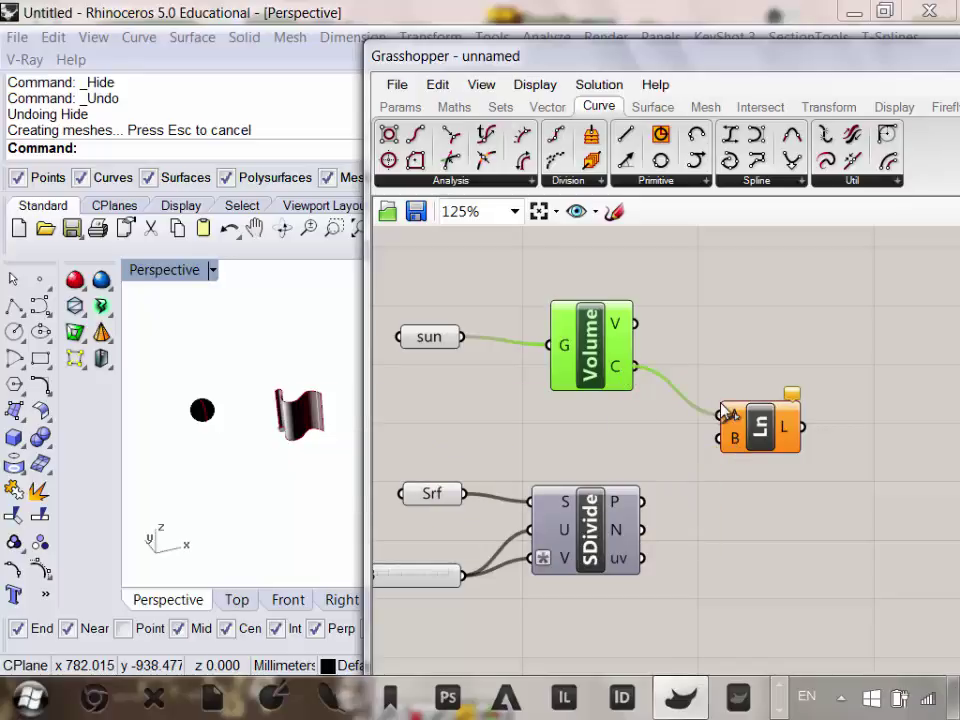
mouse_move(622, 507)
left_click_drag(617, 507, 764, 460)
left_click(782, 405)
Examine the lines reaching the surface, raise the sphere well above it, and check how the lines follow.
scroll(306, 400, "up", 6)
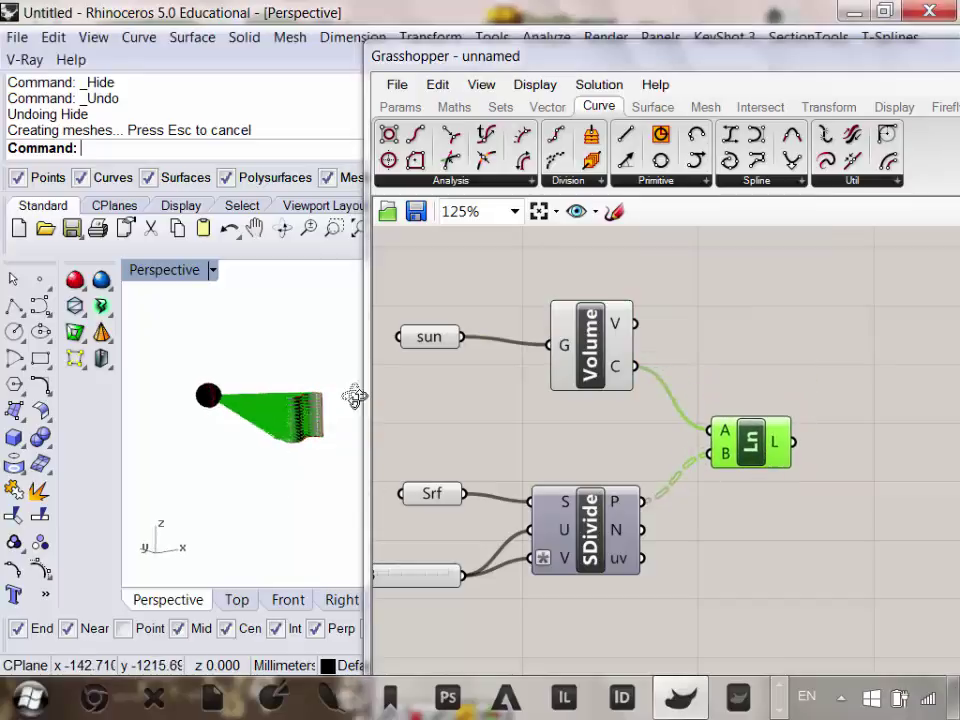
scroll(299, 381, "down", 8)
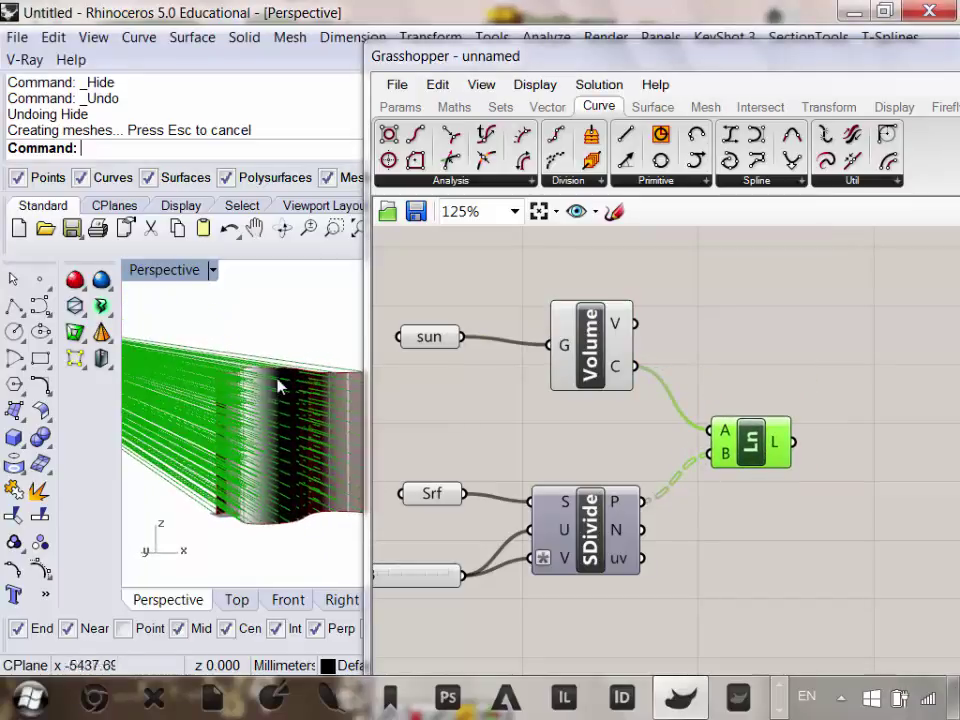
scroll(278, 422, "up", 6)
right_click_drag(246, 429, 304, 412)
scroll(304, 412, "down", 6)
left_click(200, 369)
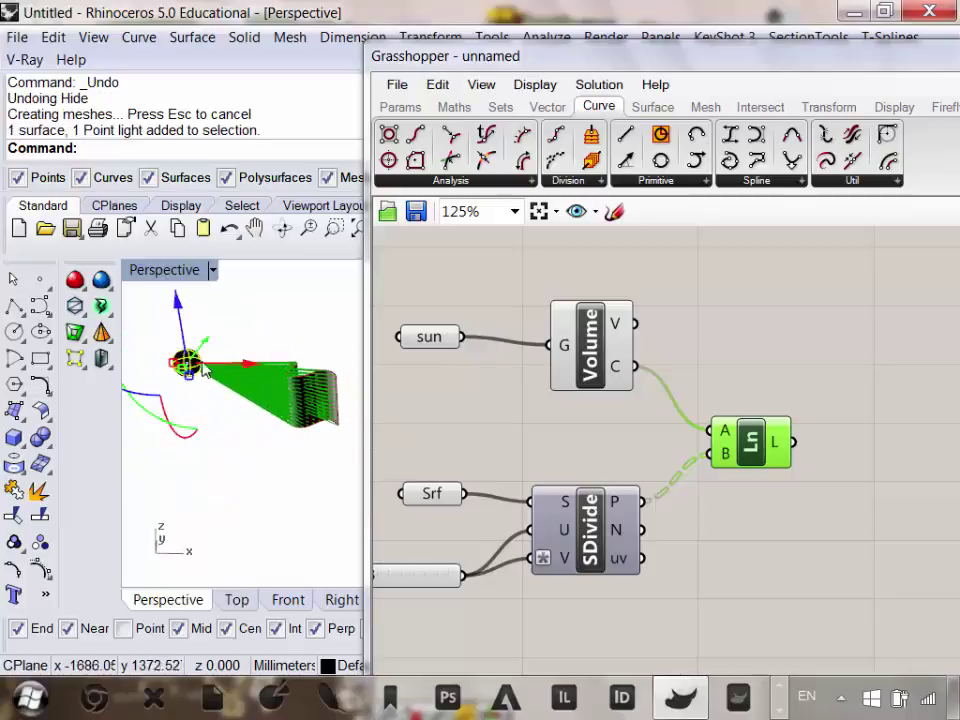
mouse_move(195, 328)
left_mouse_down()
mouse_move(199, 471)
mouse_move(225, 392)
mouse_move(195, 410)
mouse_move(187, 316)
mouse_move(188, 340)
left_mouse_up()
left_click(239, 482)
mouse_move(240, 480)
right_mouse_down()
mouse_move(351, 437)
mouse_move(237, 467)
right_mouse_up()
scroll(300, 460, "up", 10)
scroll(305, 460, "down", 5)
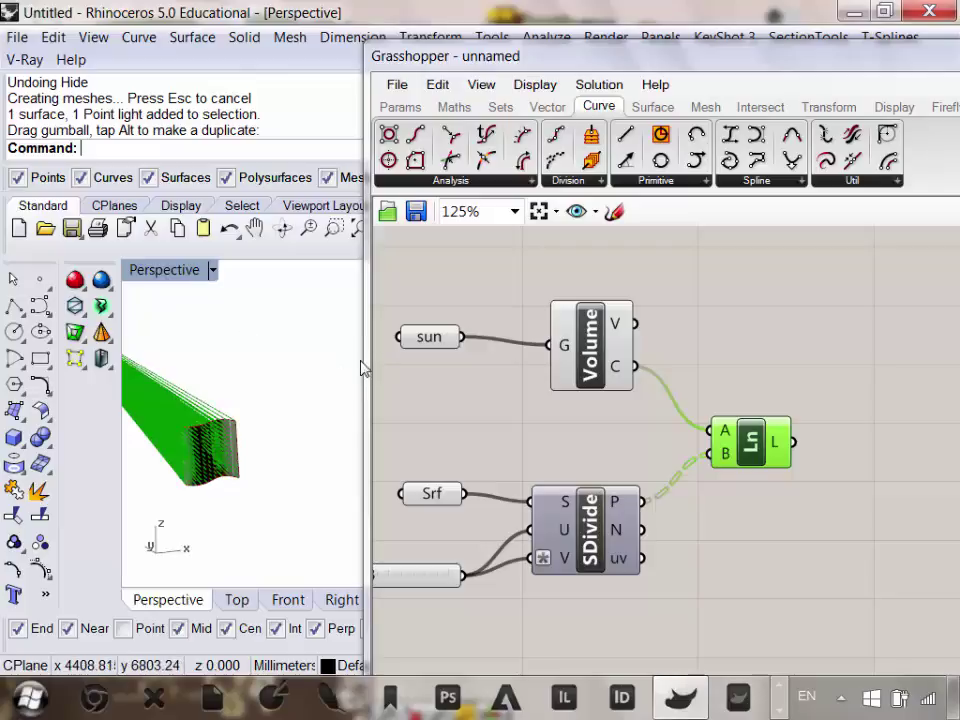
Narrow the Grasshopper window to widen the visible Perspective view and examine the lines from the sphere to the surface.
left_click_drag(363, 368, 590, 368)
scroll(321, 495, "down", 4)
scroll(332, 467, "up", 2)
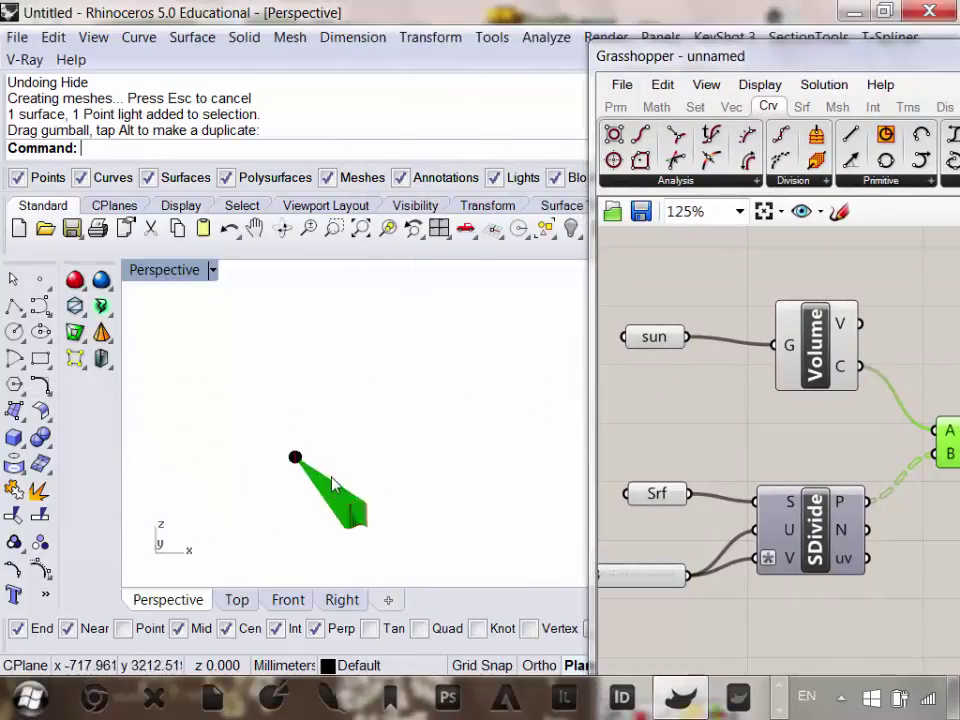
scroll(320, 470, "up", 6)
scroll(245, 414, "down", 2)
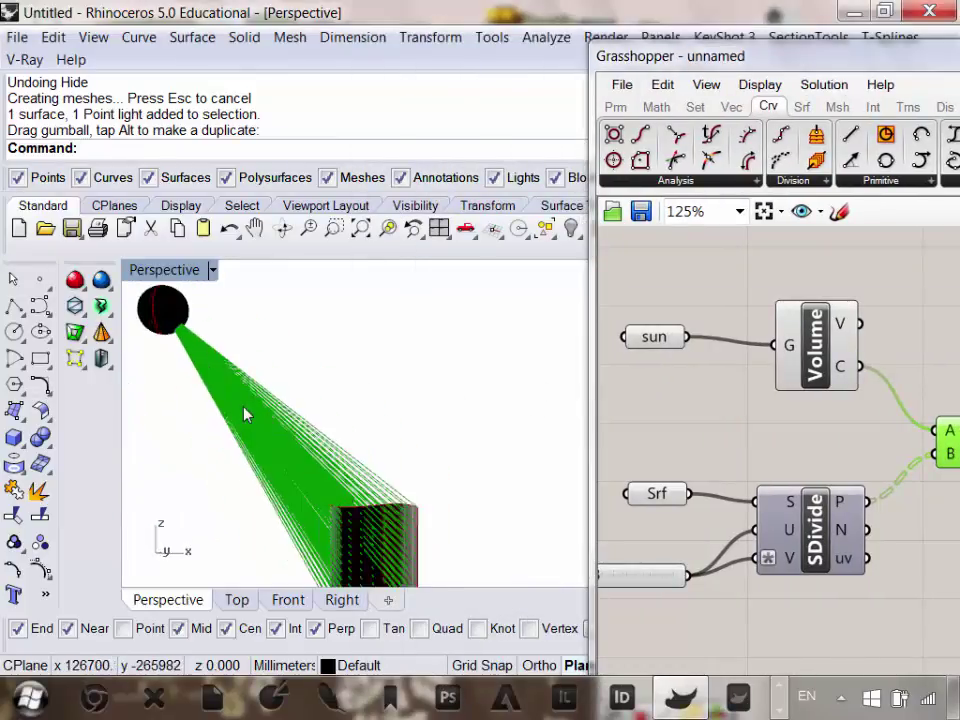
scroll(400, 395, "down", 1)
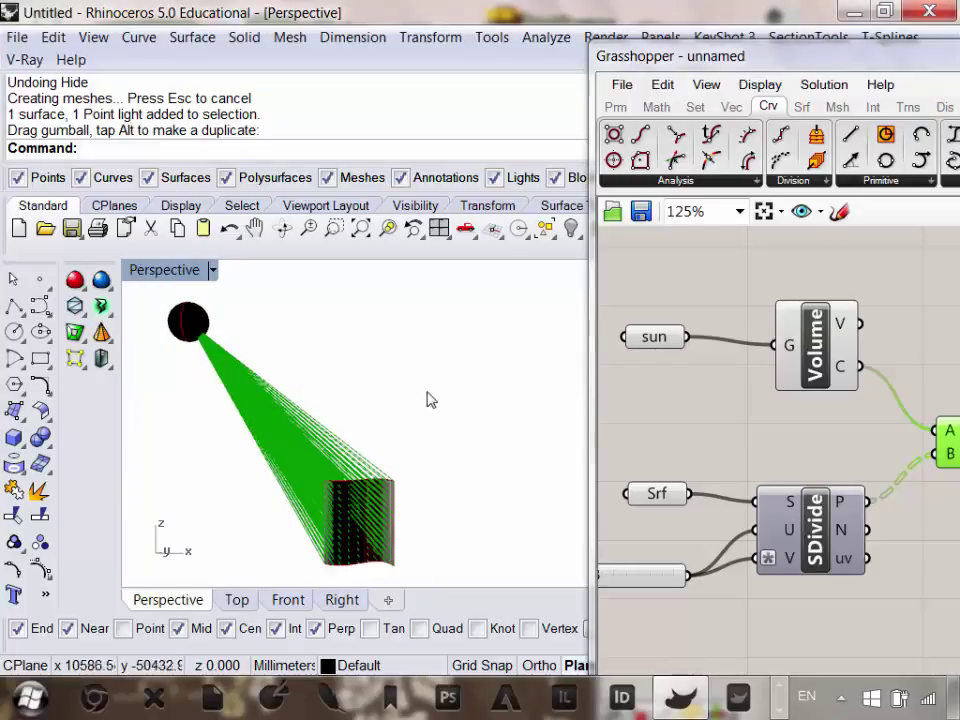
Inspect where the lines meet the wavy surface up close, and check their overall spread from the sun sphere.
scroll(840, 455, "down", 3)
scroll(800, 430, "up", 2)
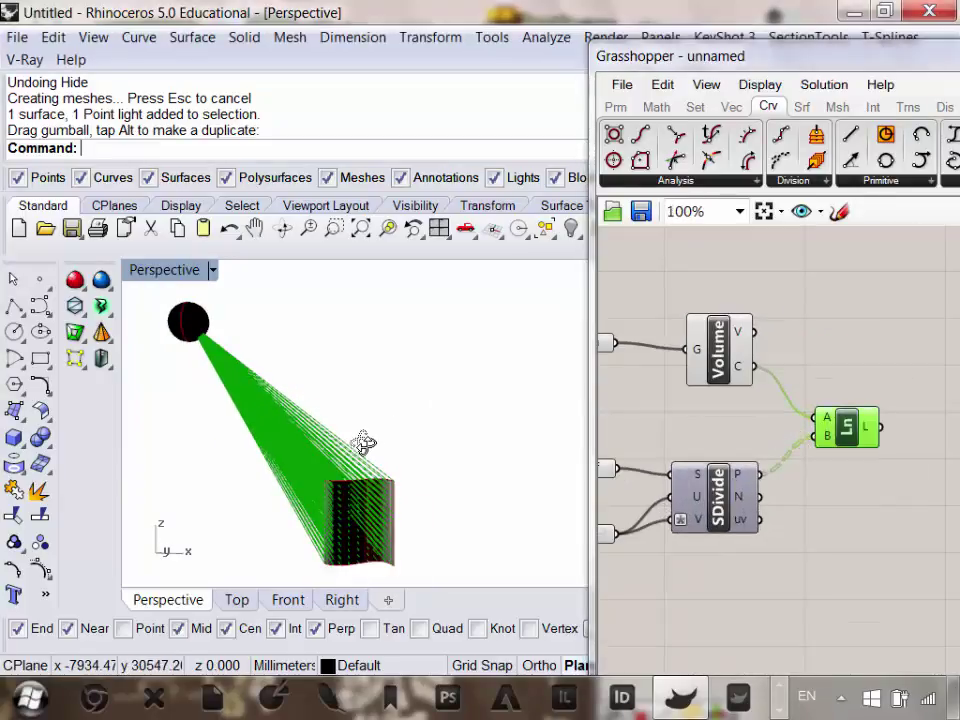
scroll(363, 448, "down", 2)
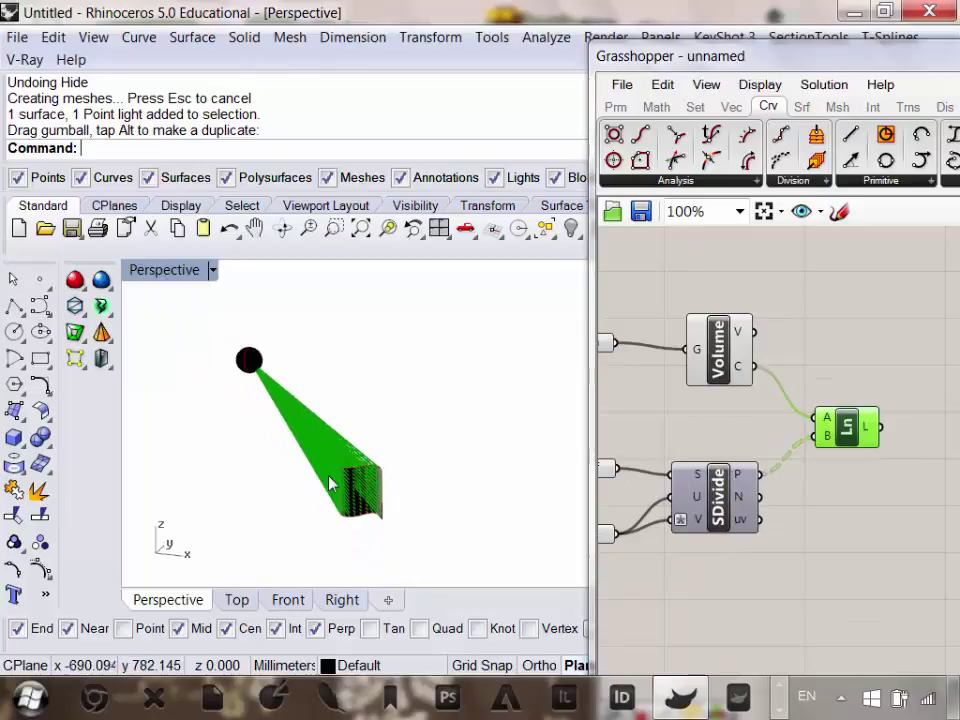
scroll(340, 445, "up", 5)
scroll(345, 452, "up", 4)
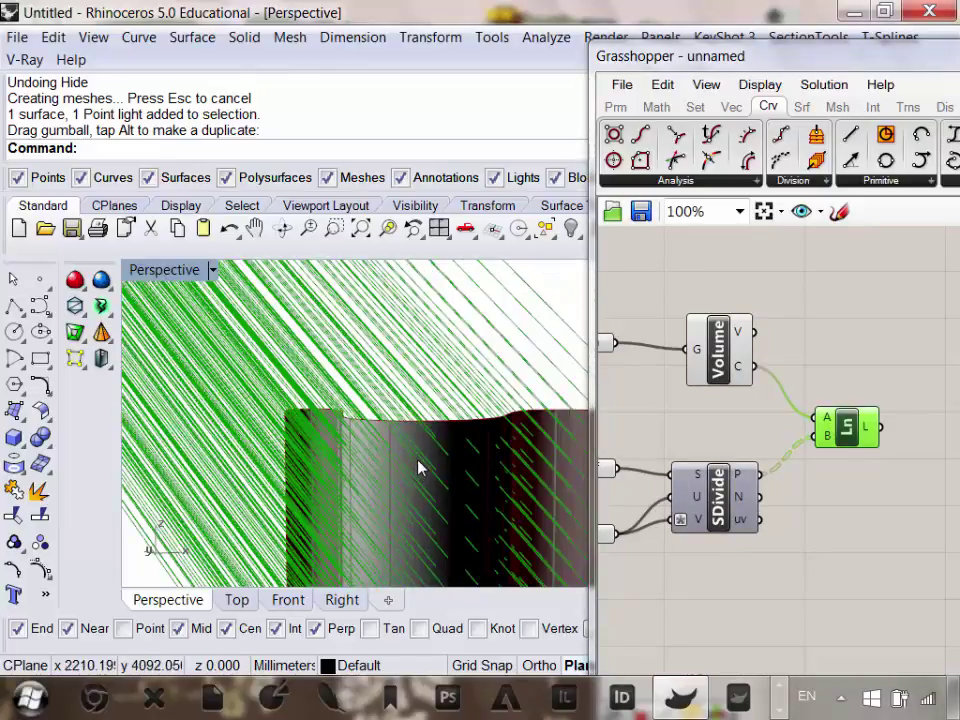
right_click_drag(831, 476, 746, 474)
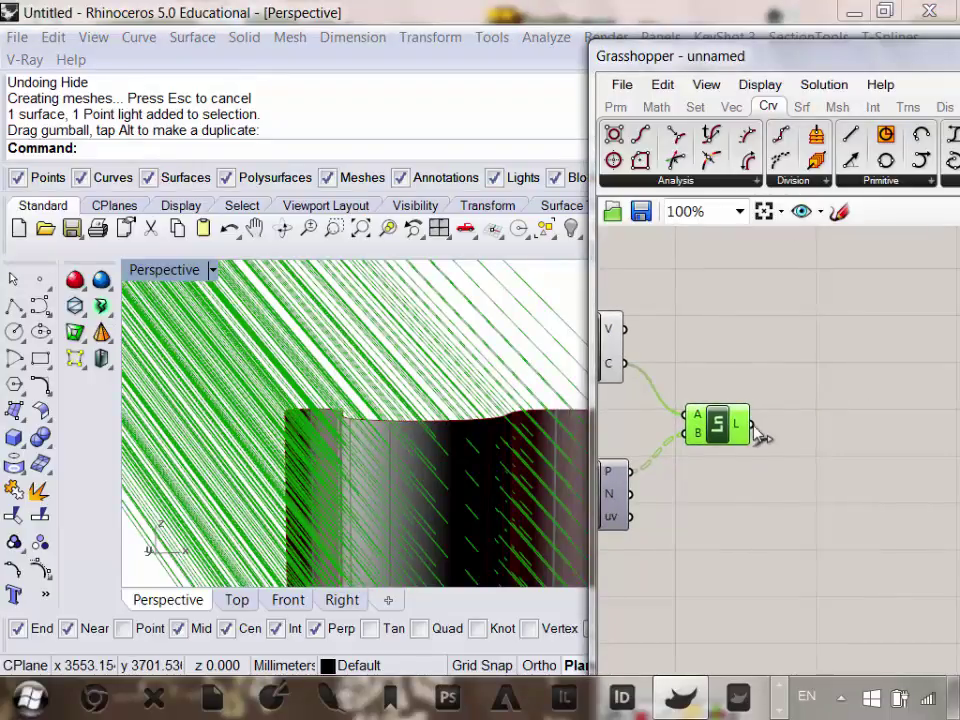
right_click_drag(755, 430, 755, 455)
scroll(410, 434, "down", 6)
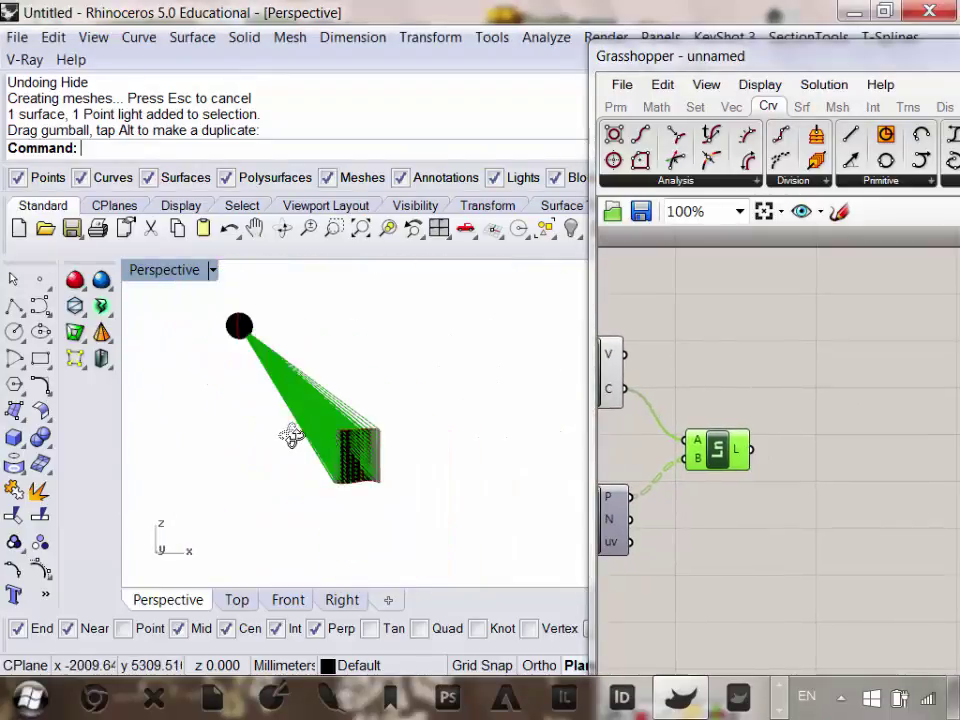
scroll(289, 437, "up", 3)
Bake the Line component's lines into Rhino on the Default layer, keeping the colour by layer and leaving them ungrouped.
right_click_drag(712, 460, 743, 430)
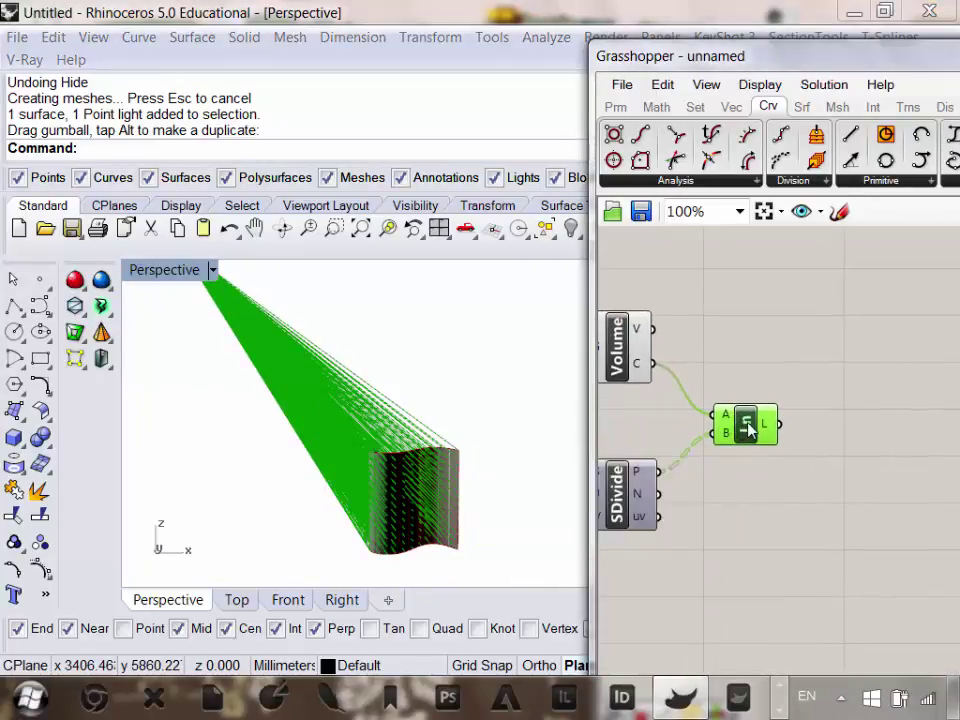
right_click(748, 427)
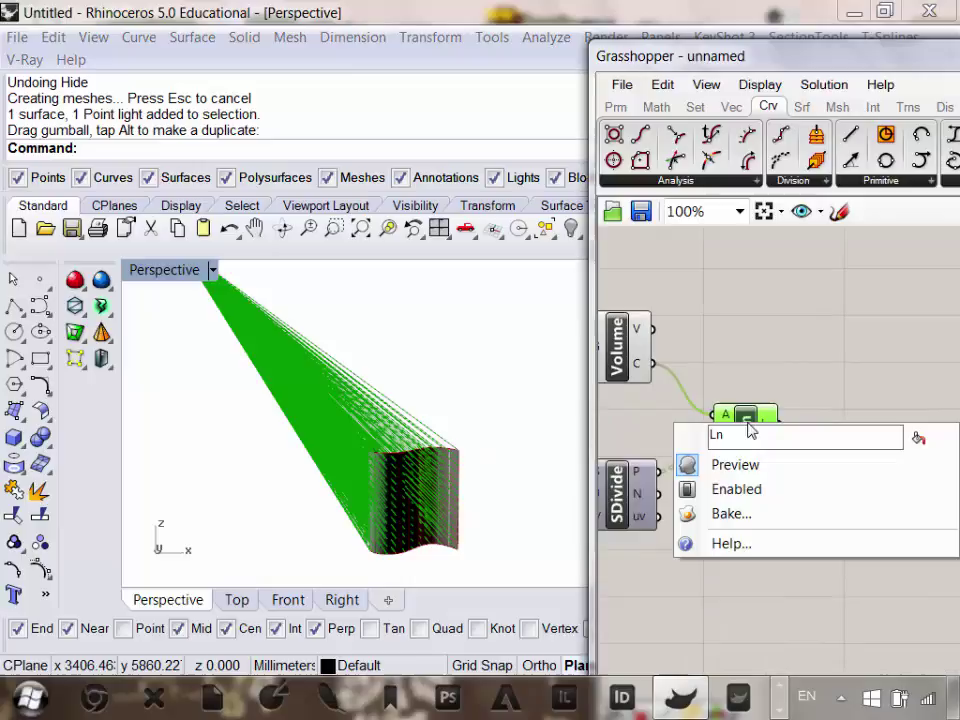
left_click(731, 515)
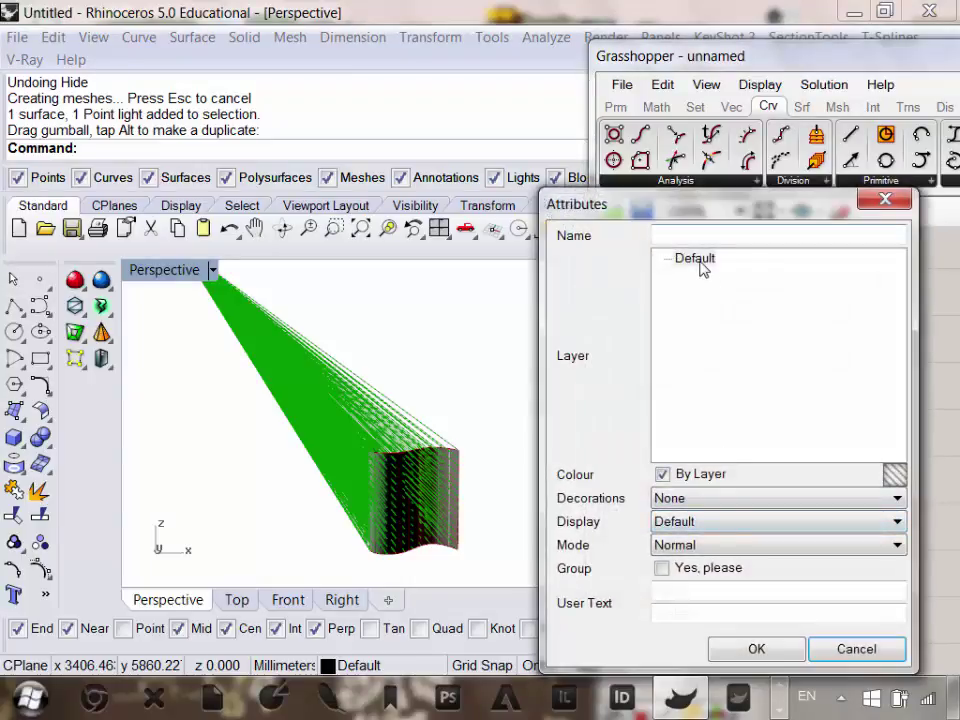
left_click(698, 260)
left_click(760, 655)
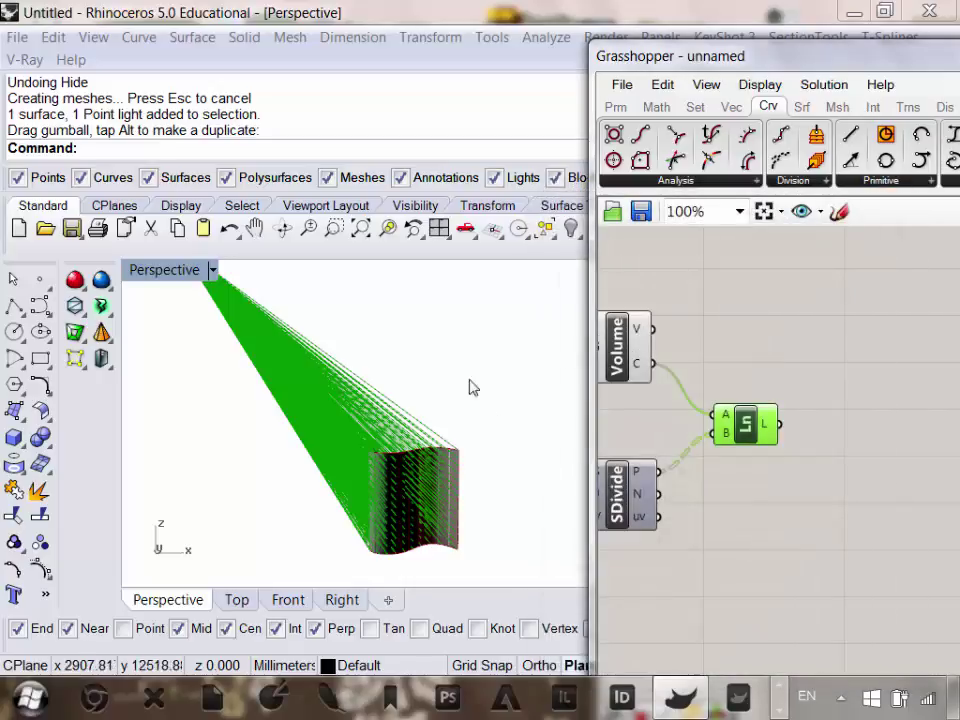
Bake the Line component's sun-to-surface lines into the Rhino model and close the Grasshopper window.
right_click_drag(469, 388, 440, 372)
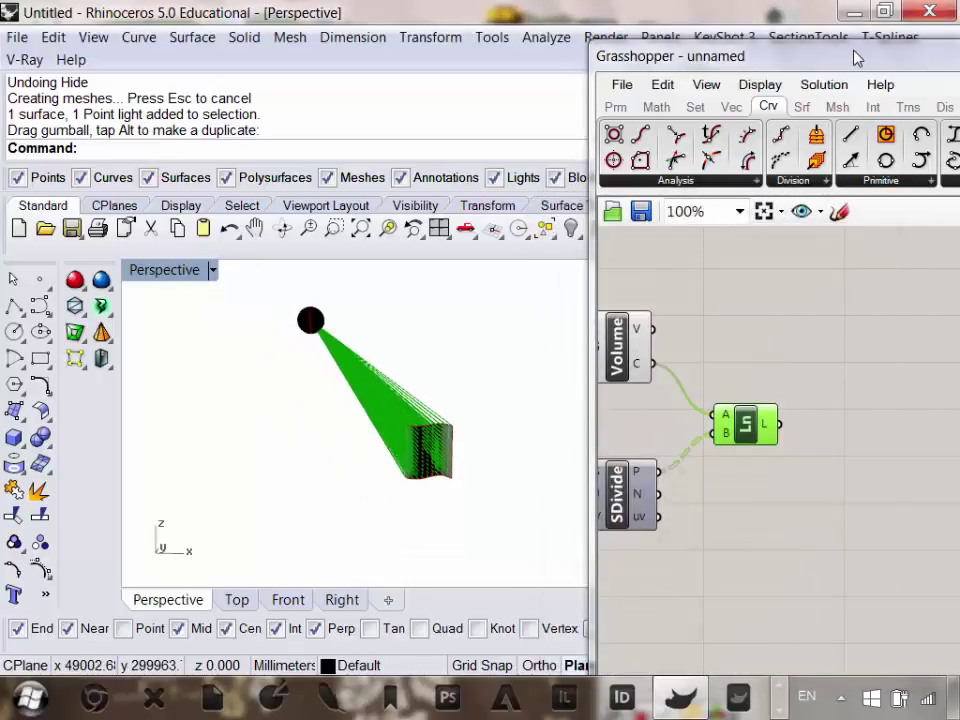
left_click_drag(855, 58, 548, 79)
scroll(610, 465, "down", 3)
left_click_drag(609, 585, 313, 405)
right_click(367, 356)
left_click(459, 326)
left_click(810, 270)
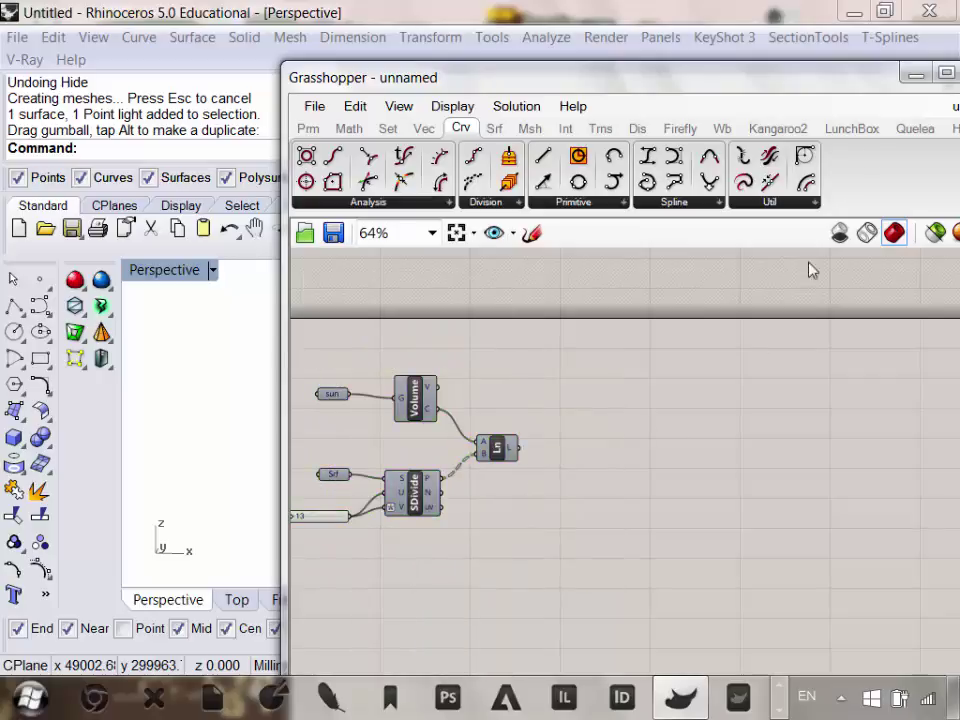
left_click_drag(872, 86, 705, 107)
left_click(825, 95)
Switch the Perspective viewport to Shaded display mode.
right_click_drag(474, 454, 307, 297)
scroll(312, 432, "up", 8)
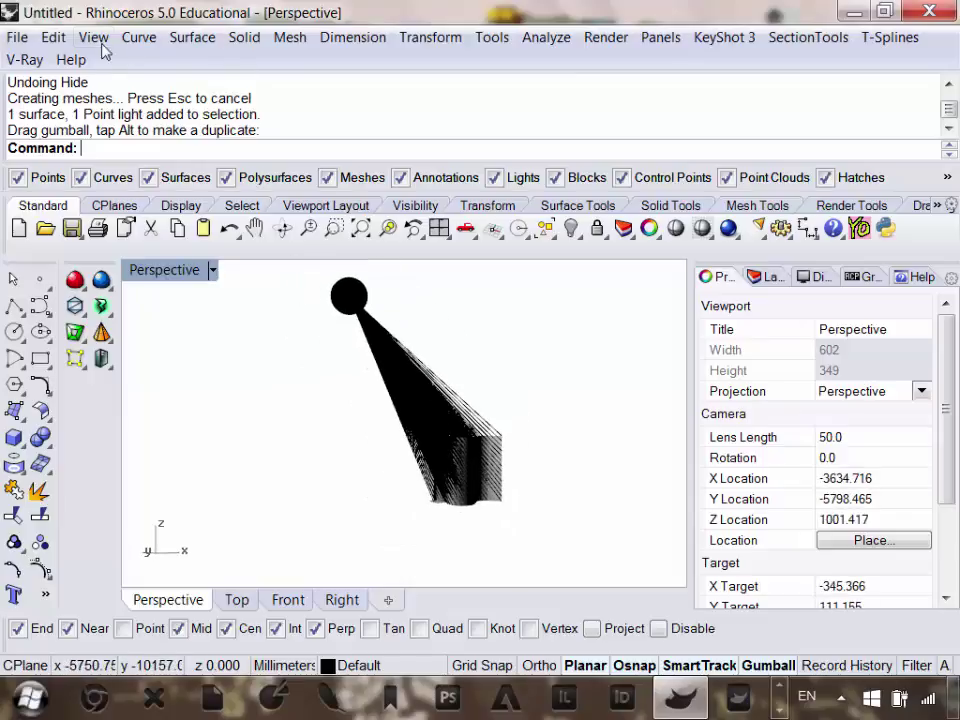
left_click(71, 60)
mouse_move(97, 38)
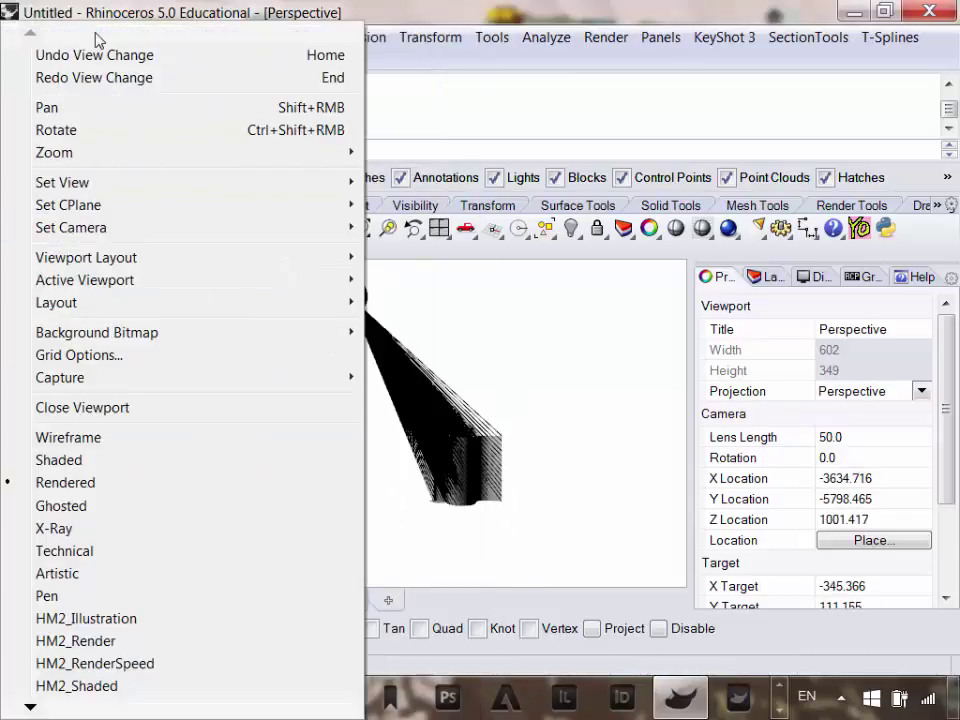
left_click(181, 6)
left_click(97, 38)
mouse_move(93, 46)
left_click(187, 12)
left_click(94, 37)
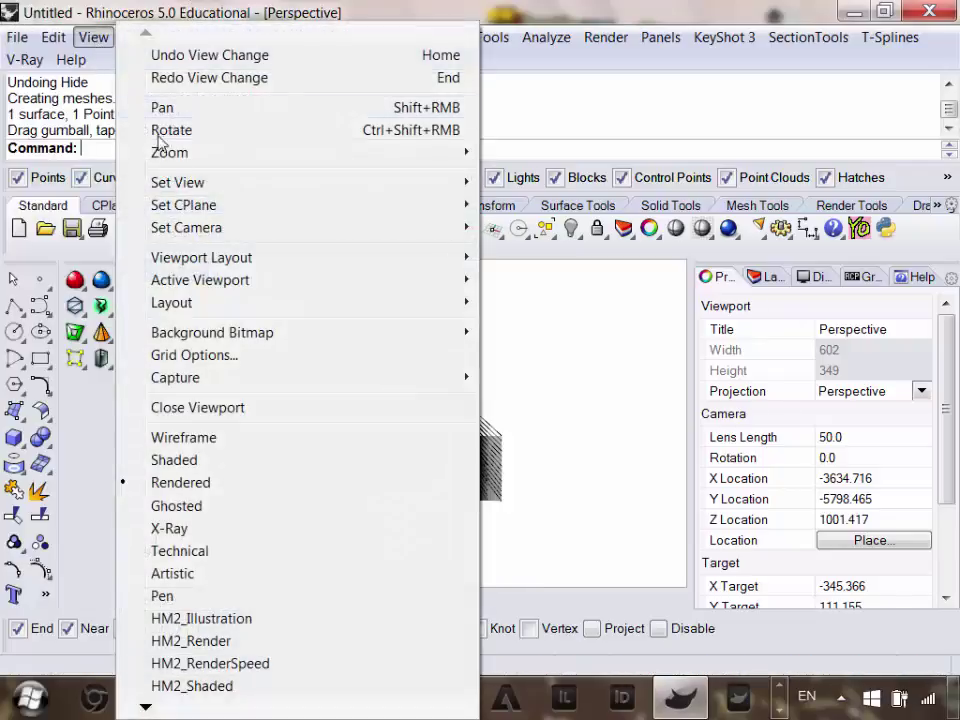
left_click(190, 459)
Inspect the baked lines around the curved surface, and return the Perspective viewport to Rendered display mode.
mouse_move(415, 457)
right_mouse_down()
mouse_move(403, 386)
mouse_move(339, 407)
mouse_move(373, 519)
mouse_move(565, 426)
mouse_move(610, 415)
right_mouse_up()
scroll(435, 476, "up", 8)
right_click_drag(435, 476, 359, 480)
scroll(322, 436, "down", 8)
scroll(404, 448, "up", 8)
right_click_drag(409, 448, 414, 405)
scroll(336, 340, "up", 5)
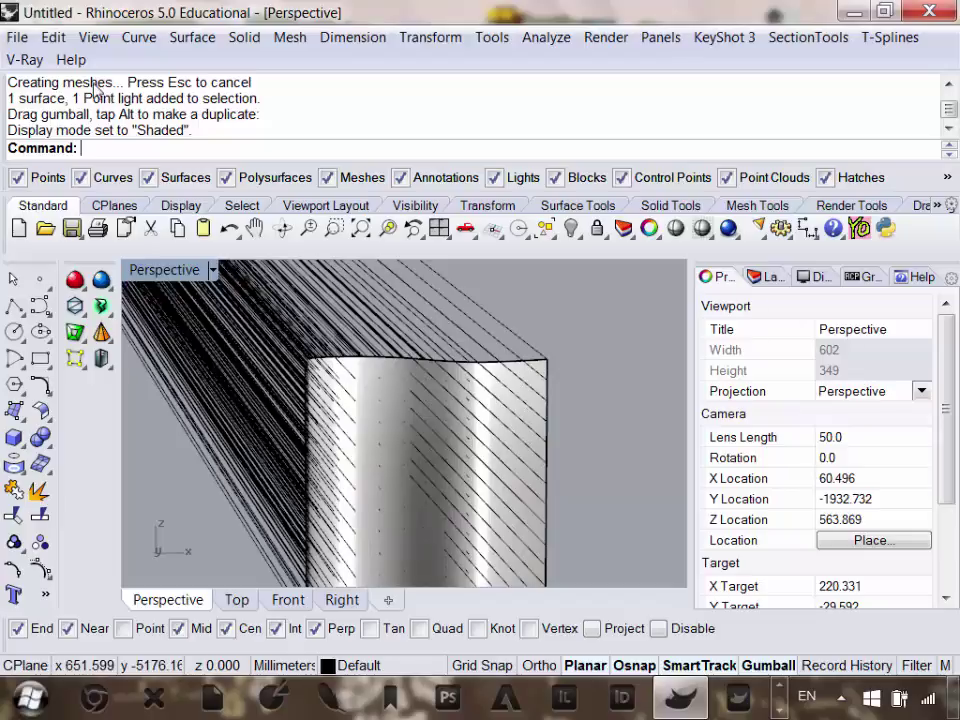
left_click(94, 37)
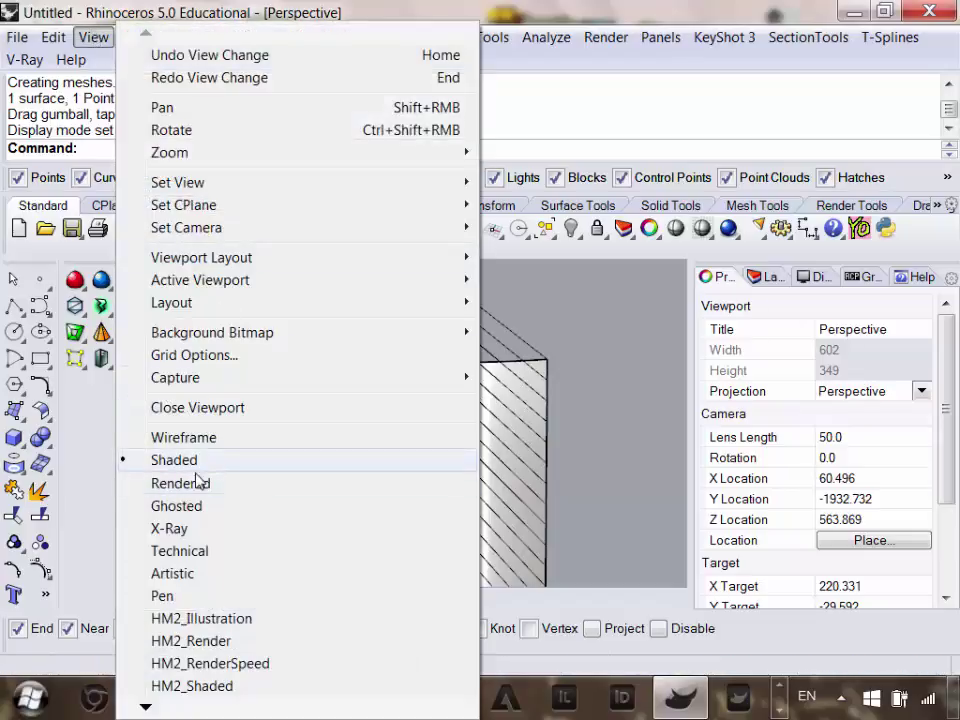
left_click(190, 483)
Select the baked lines, examine where they meet the curved surface, and delete them from the model.
right_click_drag(583, 435, 381, 264)
scroll(490, 432, "down", 3)
left_click(420, 320)
scroll(470, 438, "up", 6)
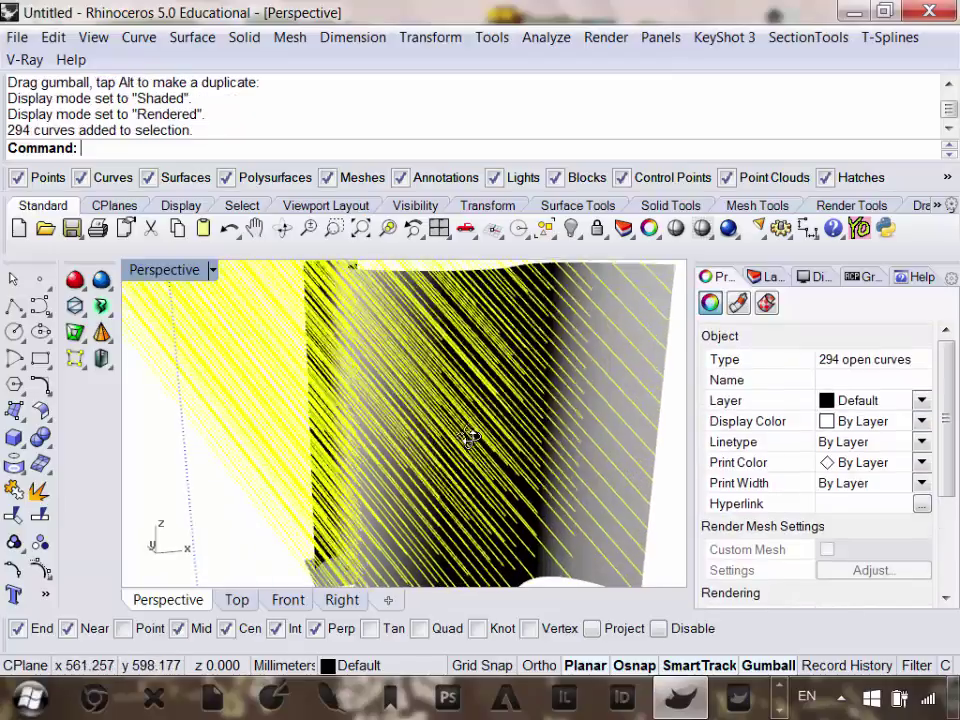
right_click_drag(470, 438, 647, 392)
scroll(617, 338, "up", 2)
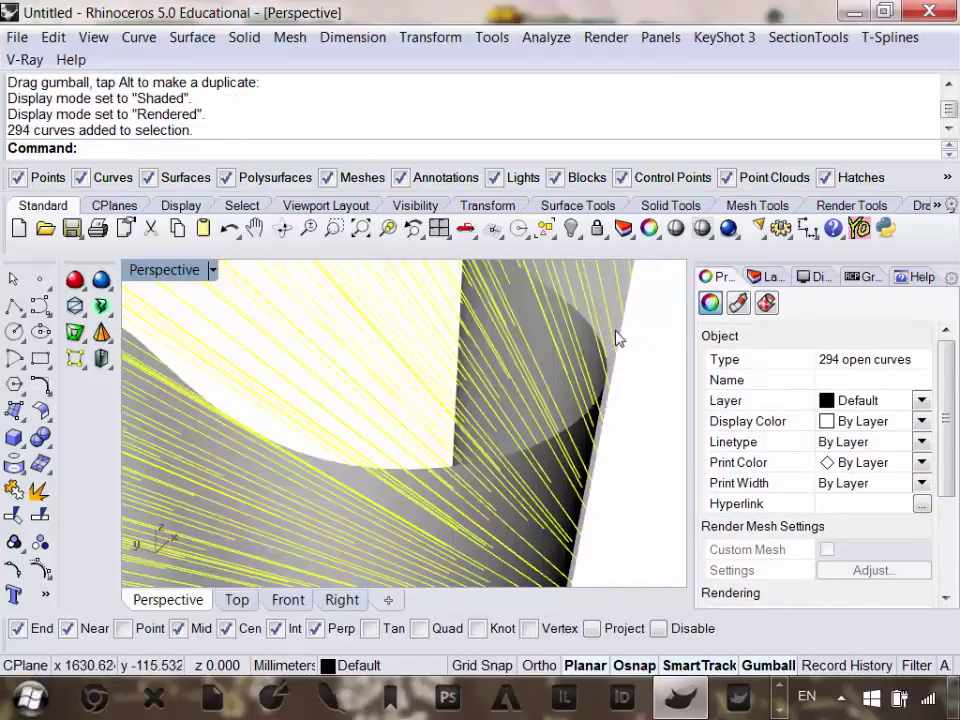
right_click_drag(617, 338, 320, 368)
scroll(435, 305, "up", 2)
scroll(448, 308, "down", 2)
right_click_drag(405, 410, 446, 417)
scroll(404, 396, "down", 4)
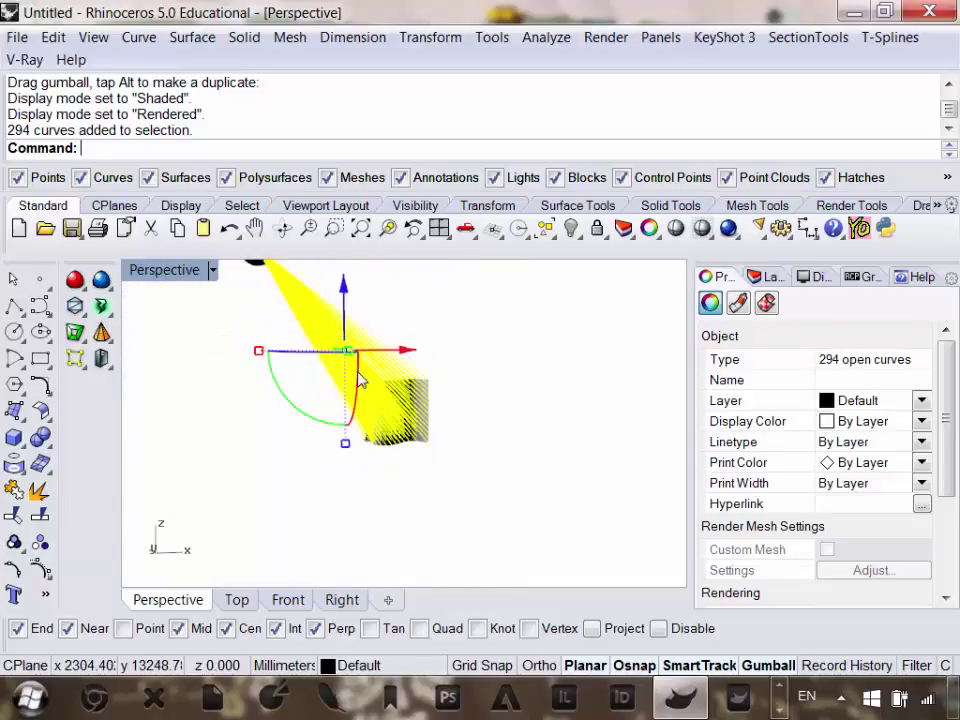
right_click_drag(288, 392, 336, 456)
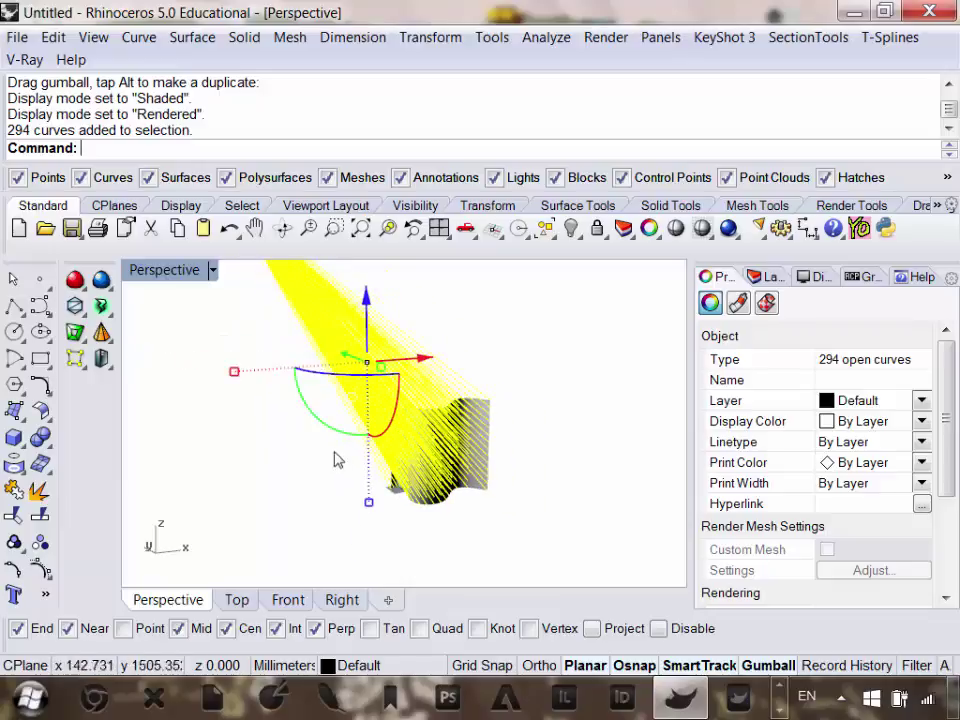
left_click_drag(346, 468, 320, 304)
key("Delete")
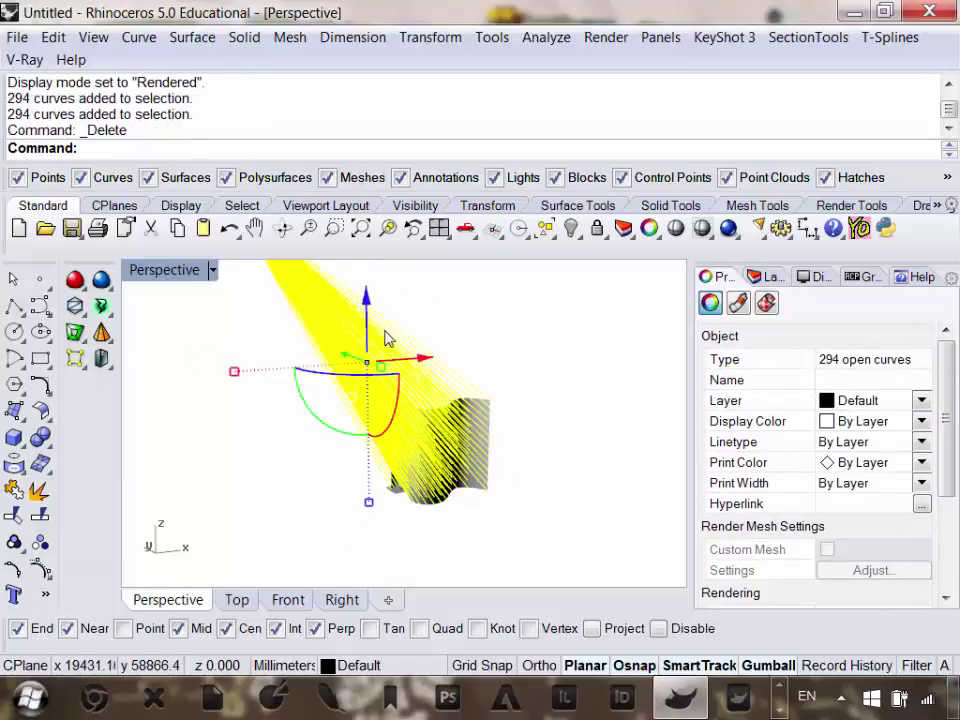
Reopen Grasshopper, select the Line component, and place the Grasshopper window beside the Perspective viewport.
type("Grasshopper")
key("Return")
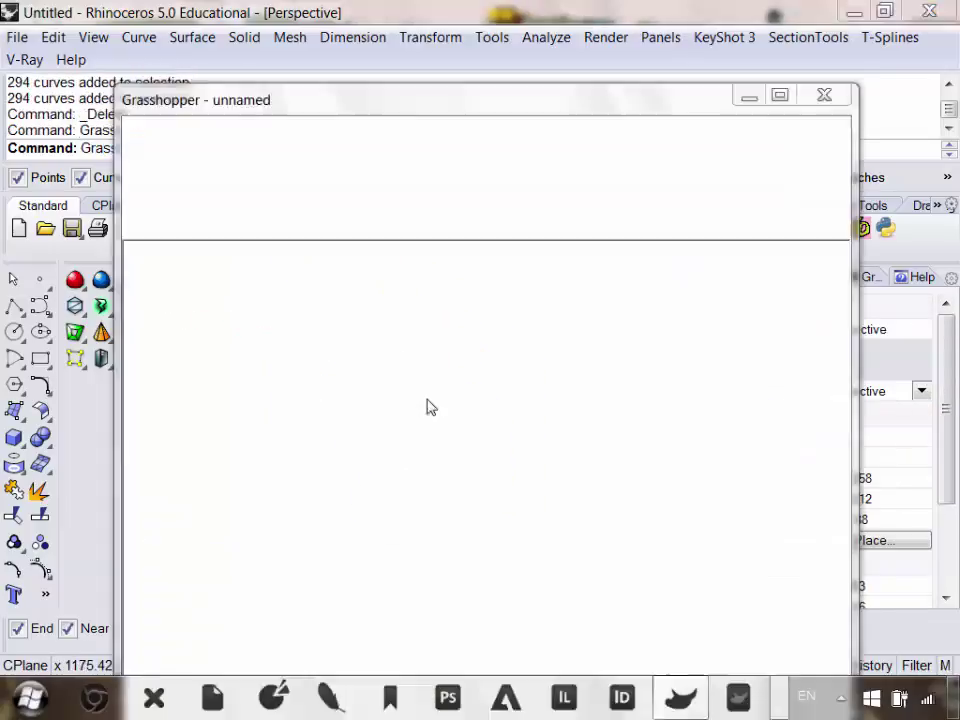
scroll(470, 428, "up", 5)
left_click(417, 439)
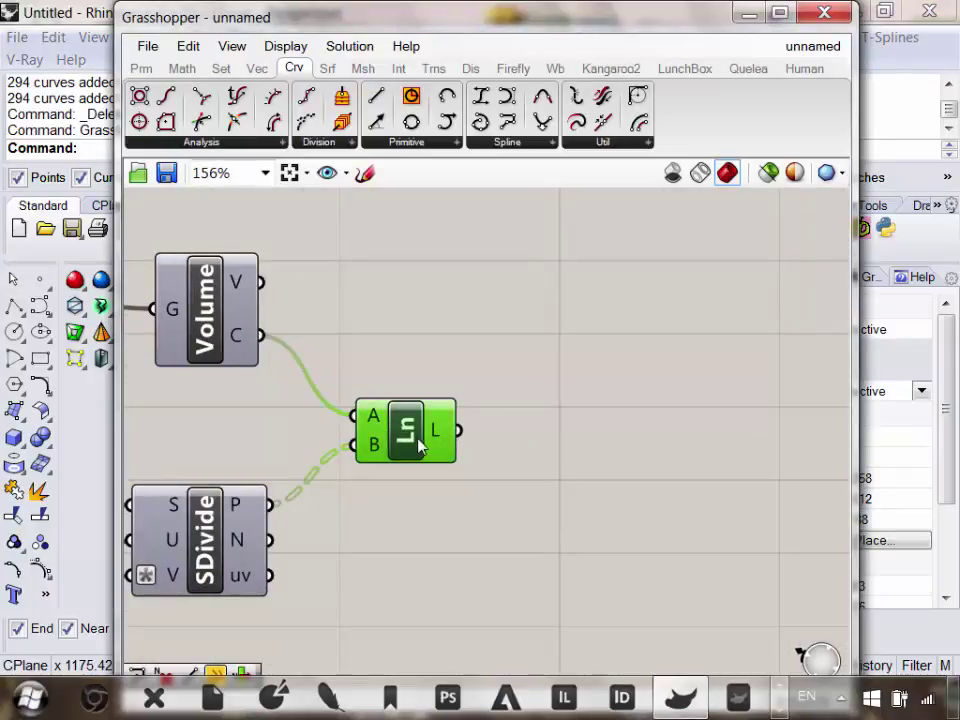
right_click(414, 434)
left_click(472, 475)
left_click_drag(395, 423, 390, 415)
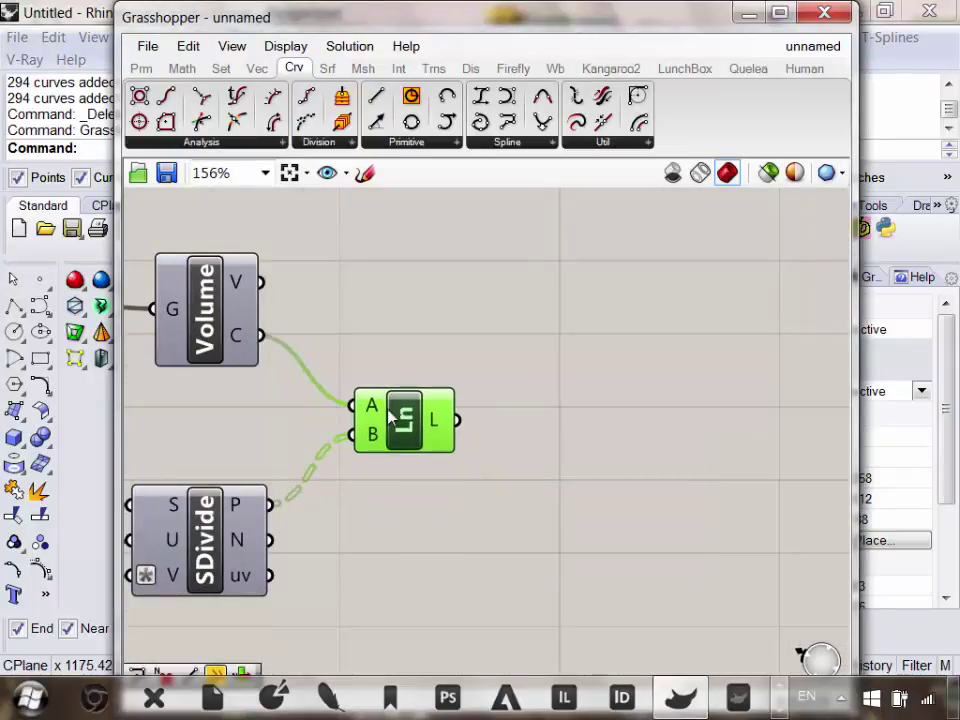
left_click_drag(443, 38, 806, 150)
Examine the previewed lines running from the sun sphere to the curved surface from several angles.
right_click_drag(381, 392, 298, 415)
scroll(330, 460, "up", 5)
mouse_move(364, 497)
right_mouse_down()
mouse_move(347, 489)
mouse_move(375, 418)
mouse_move(373, 472)
right_mouse_up()
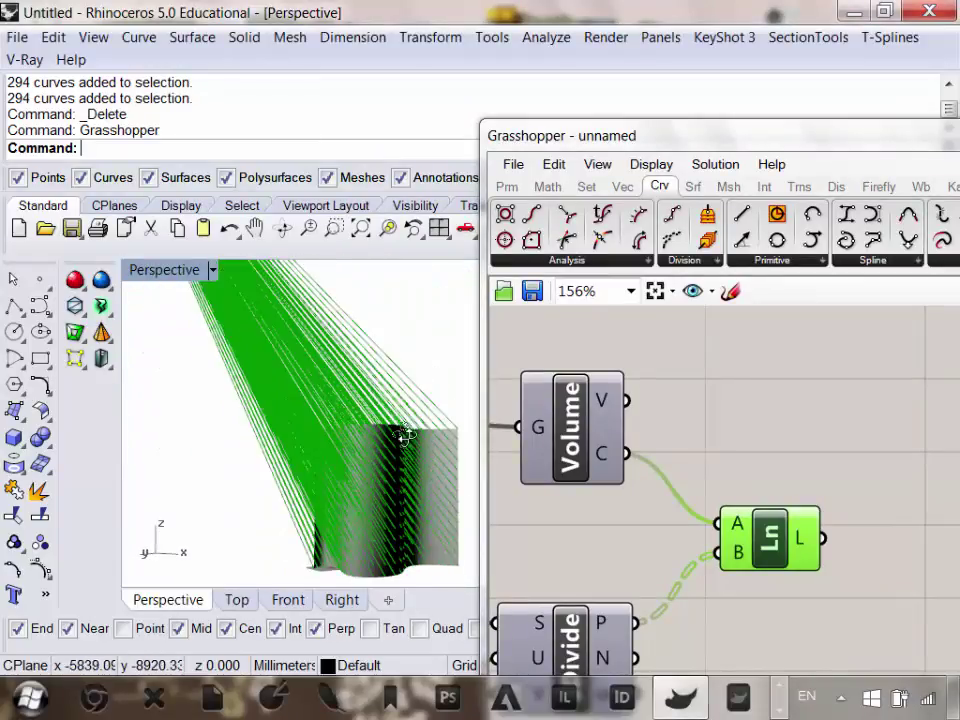
mouse_move(405, 435)
right_mouse_down()
mouse_move(315, 450)
mouse_move(381, 489)
mouse_move(317, 484)
mouse_move(357, 462)
right_mouse_up()
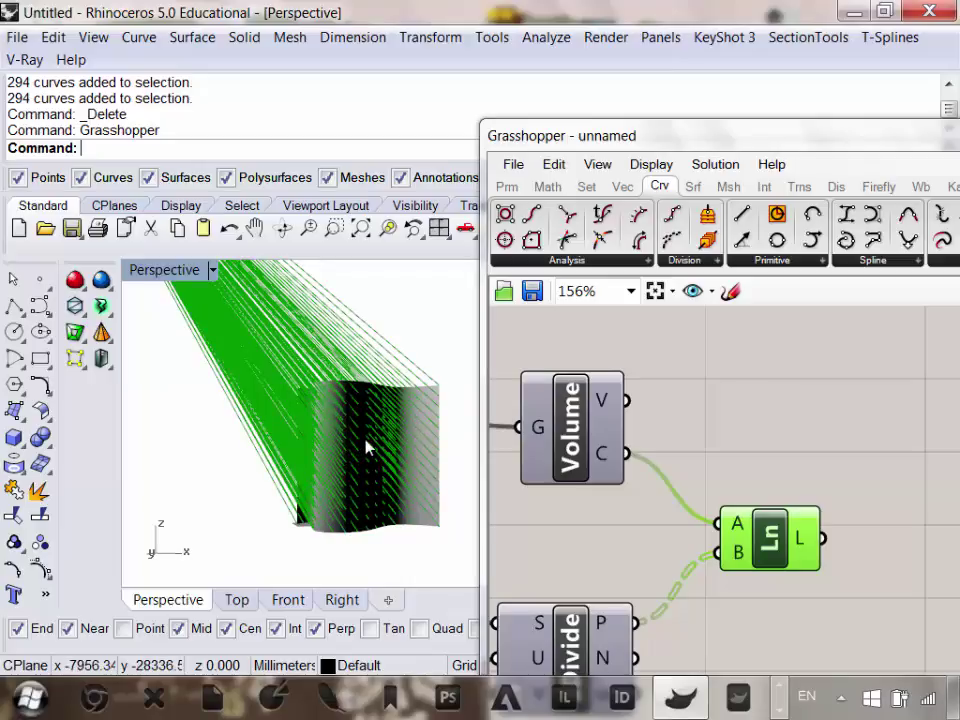
scroll(356, 450, "down", 5)
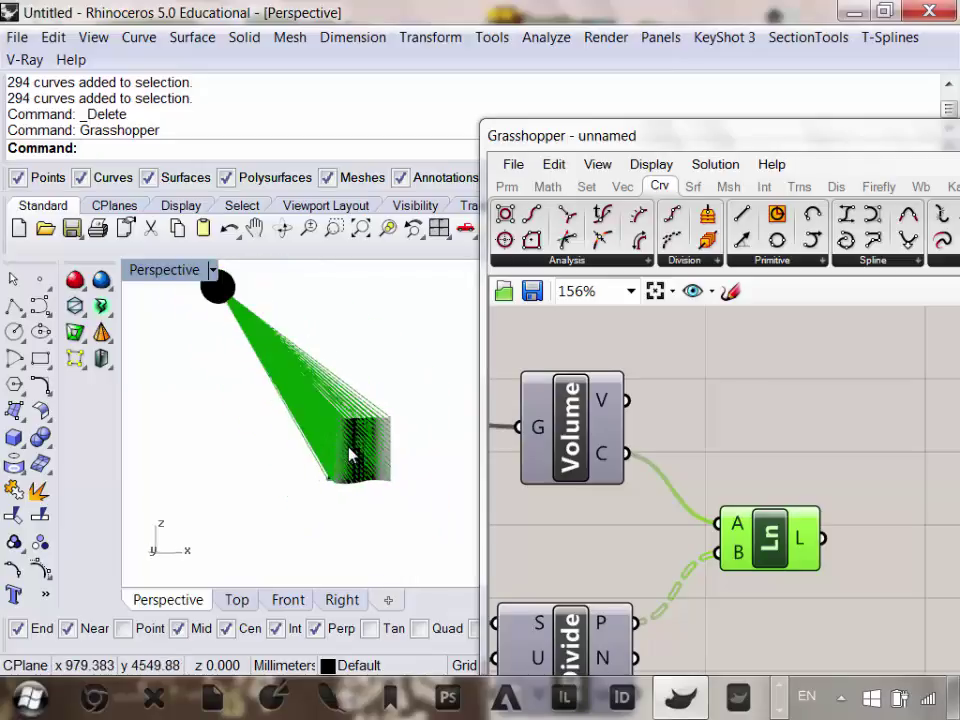
scroll(350, 480, "up", 2)
scroll(362, 485, "up", 4)
left_click(403, 497)
scroll(380, 500, "down", 5)
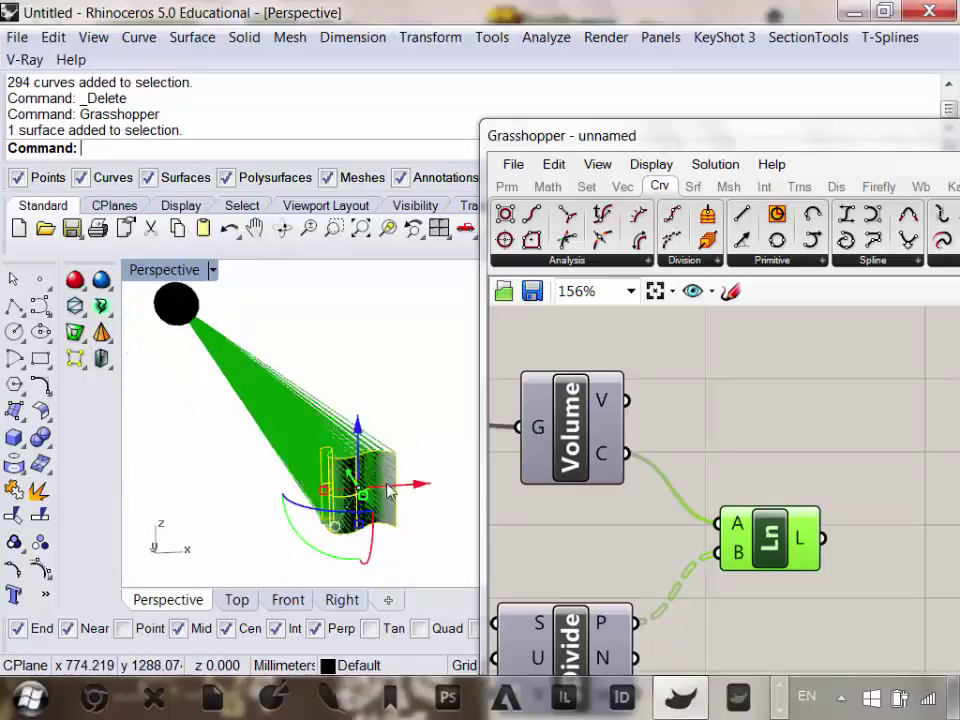
scroll(353, 438, "up", 5)
scroll(340, 448, "down", 5)
scroll(388, 448, "up", 4)
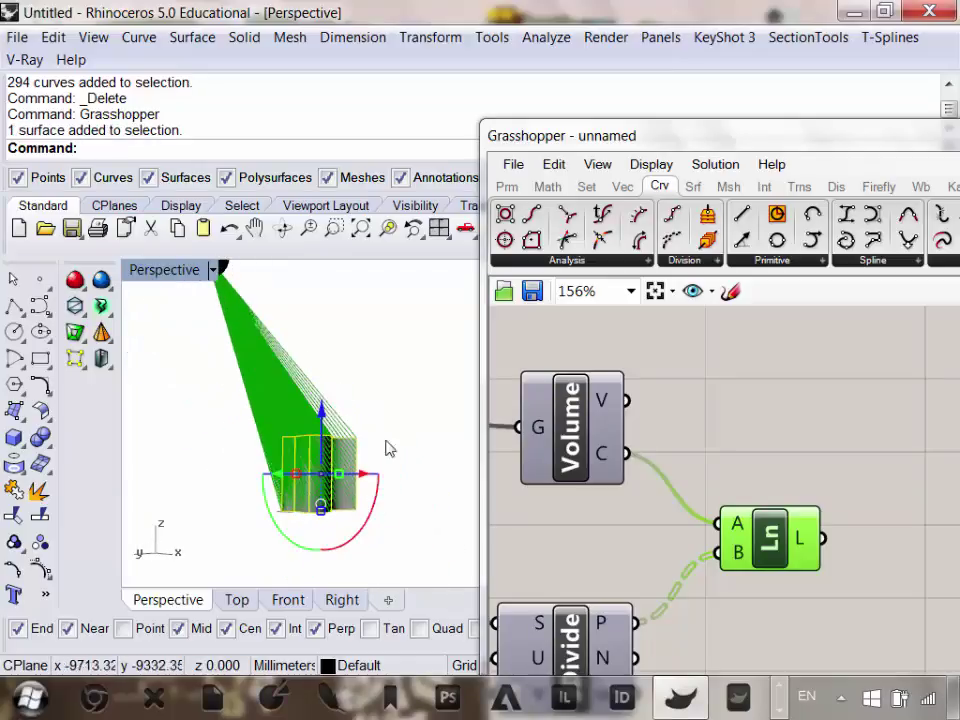
scroll(347, 409, "down", 3)
scroll(310, 458, "up", 1)
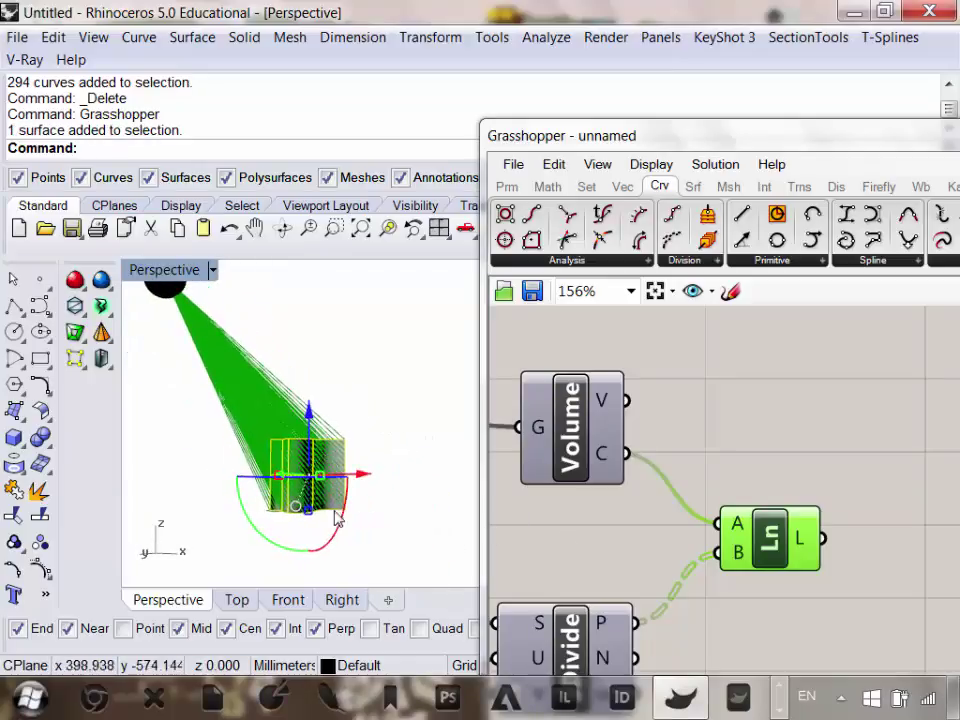
right_click_drag(391, 455, 285, 495)
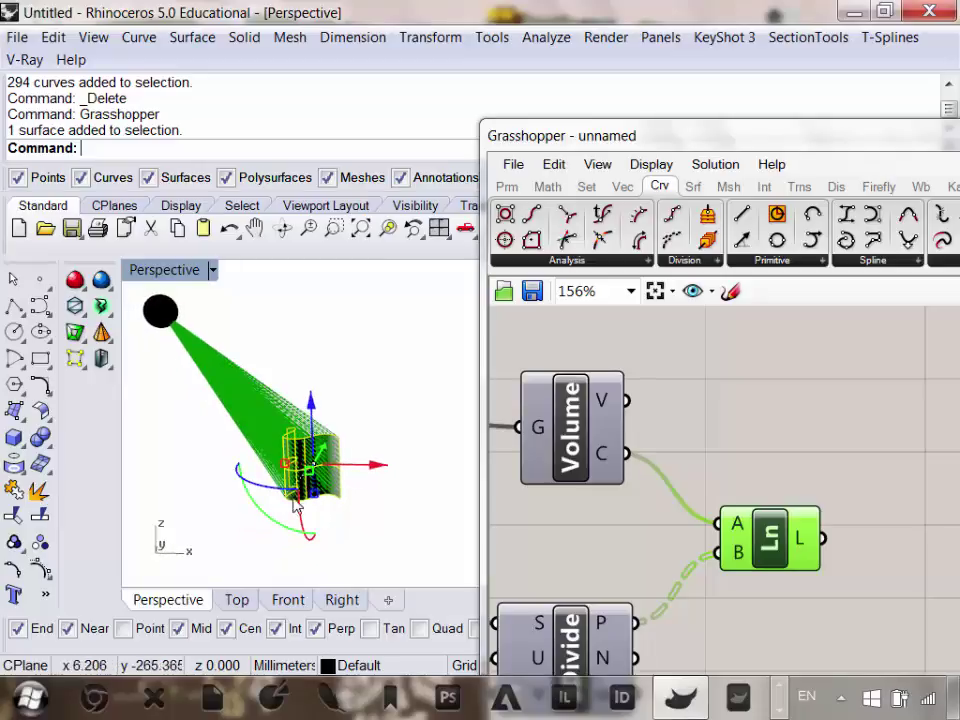
Move the sun sphere together with its point light to a position above the curved surface.
scroll(304, 461, "down", 5)
left_click_drag(250, 431, 380, 400)
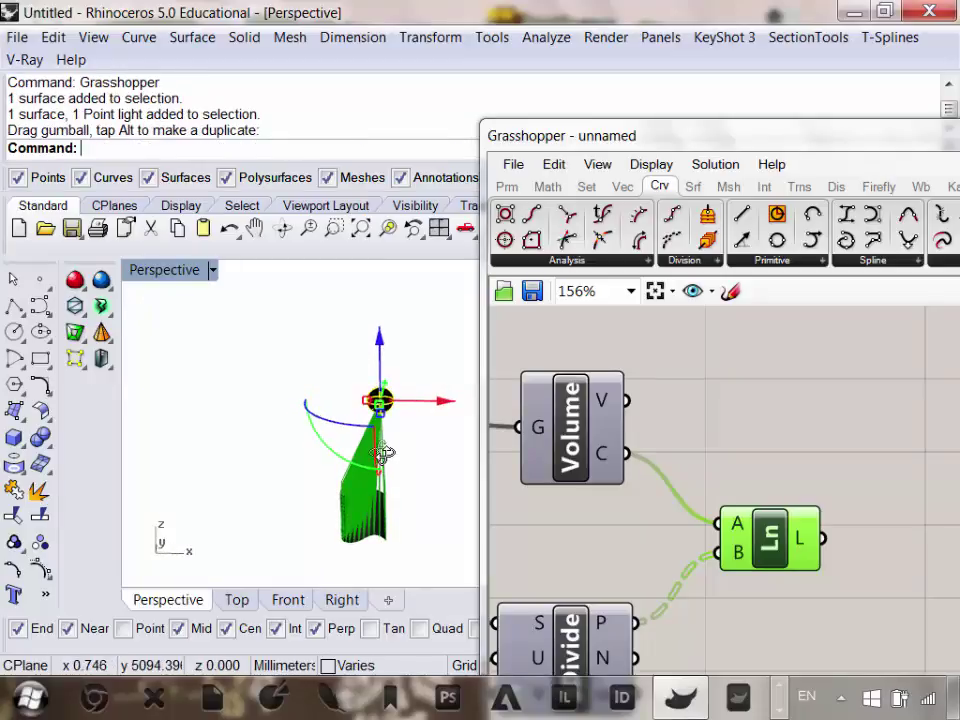
scroll(383, 453, "up", 4)
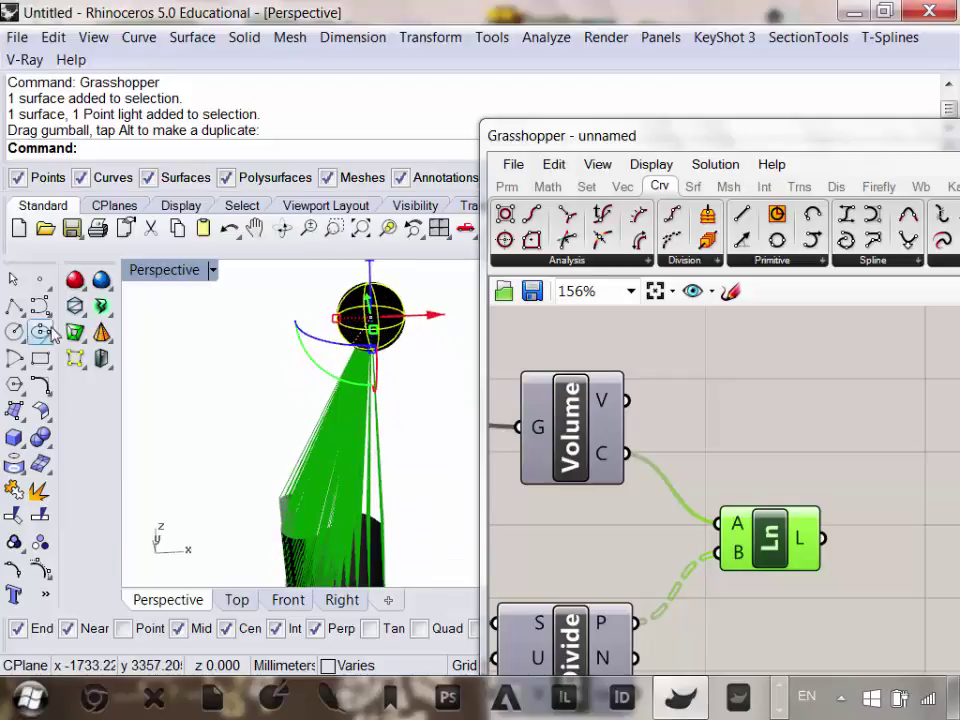
Draw a rectangle in the Perspective viewport and move it to a height between the sun and the curved surface.
left_click(40, 358)
left_click(254, 381)
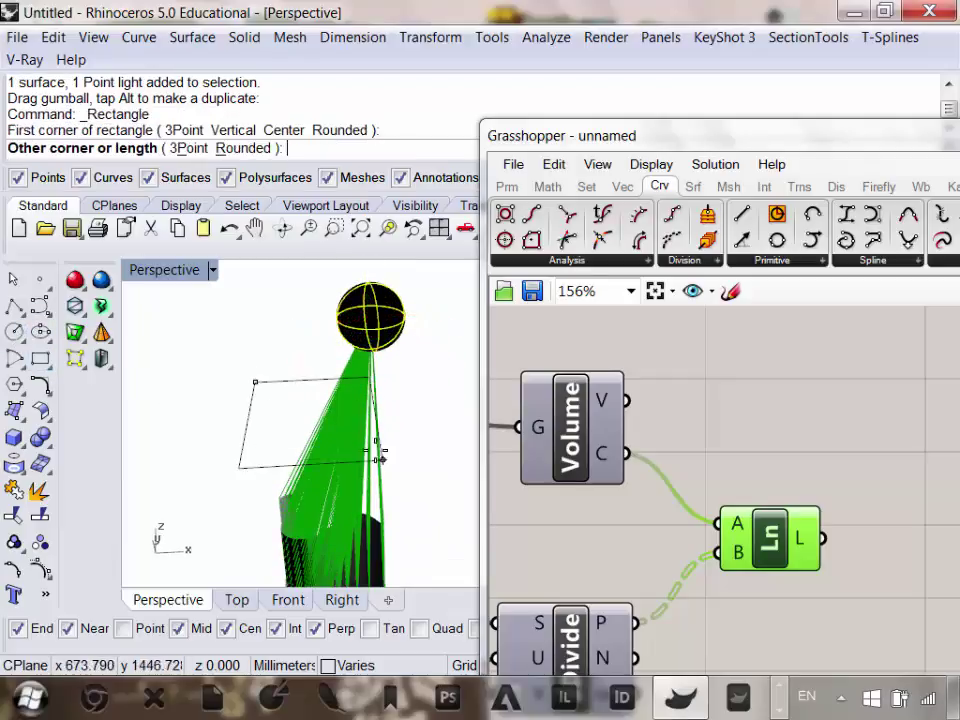
left_click(339, 442)
left_click(275, 447)
scroll(311, 379, "down", 5)
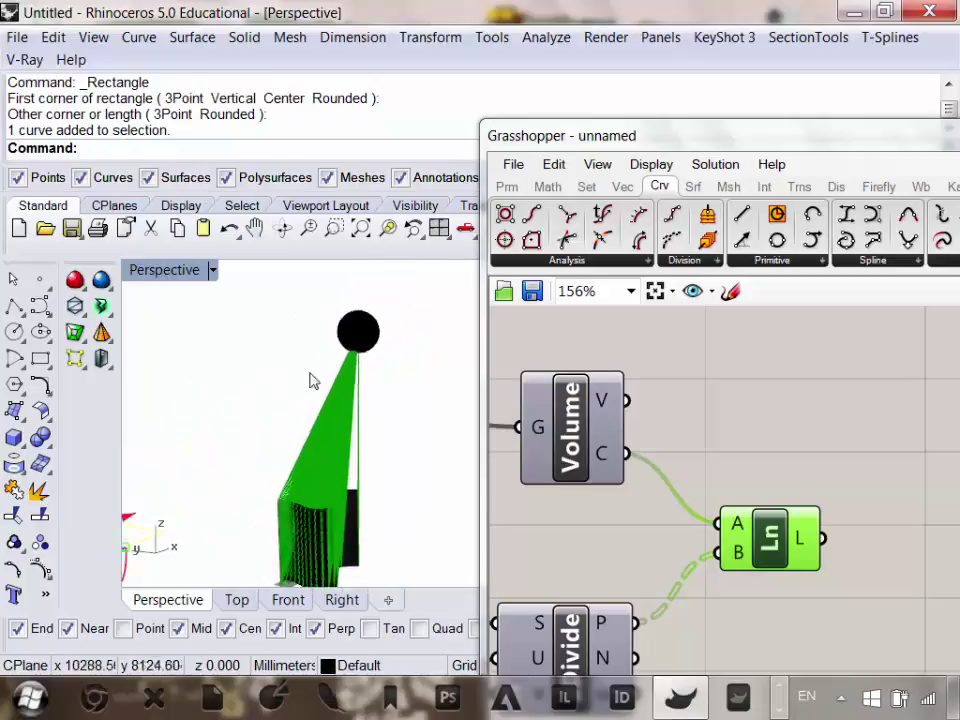
left_click_drag(131, 447, 356, 358)
right_click_drag(356, 358, 307, 410)
scroll(307, 410, "up", 2)
Create a planar surface from the rectangle and shift it sideways toward the sun's lines.
left_click(190, 38)
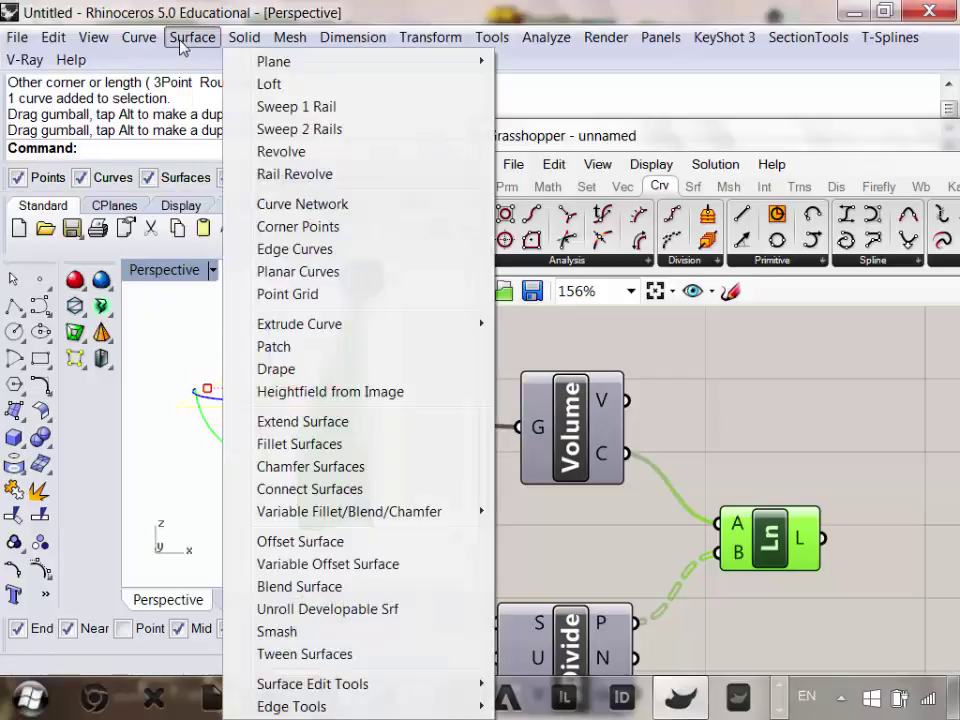
left_click(306, 269)
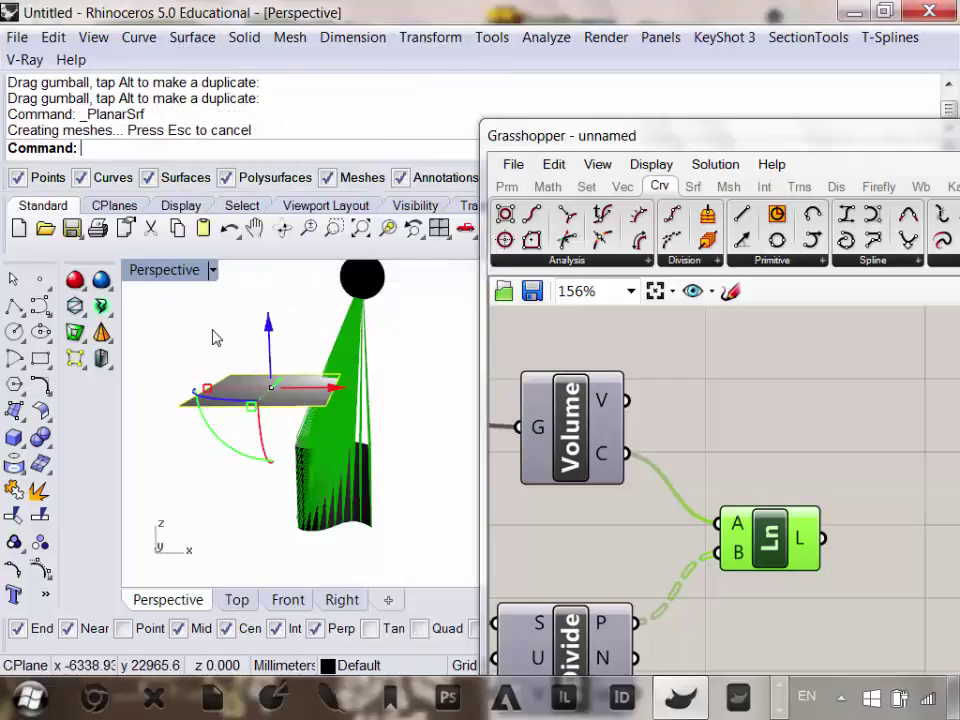
right_click_drag(212, 336, 300, 349)
left_click_drag(300, 349, 366, 353)
Copy the planar surface down below the curved surface and scale the copy up into a large ground plane.
left_click_drag(311, 289, 251, 476)
right_click_drag(251, 476, 362, 415)
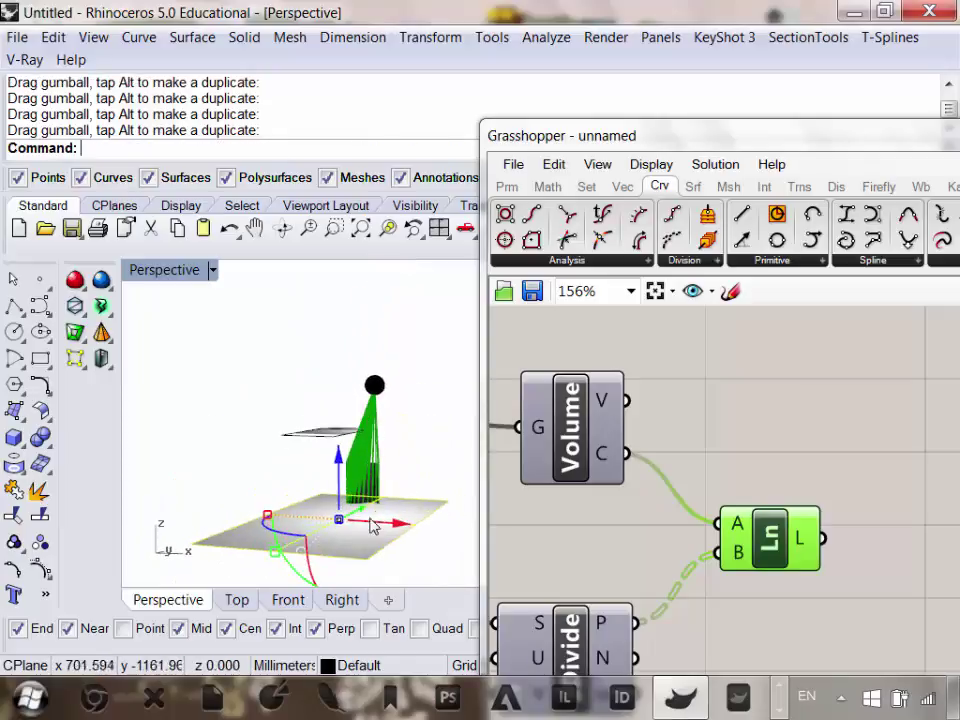
right_click_drag(372, 527, 434, 382)
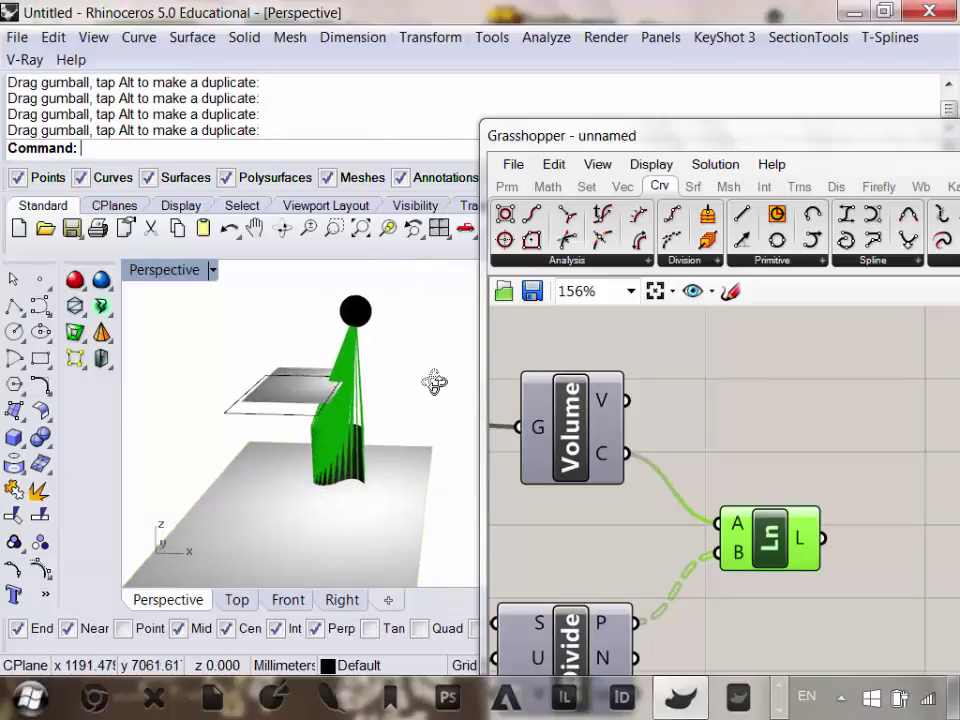
Assign the large ground plane as the single surface of the Srf parameter feeding SDivide.
right_click_drag(653, 489, 812, 426)
scroll(761, 456, "down", 2)
scroll(625, 522, "up", 1)
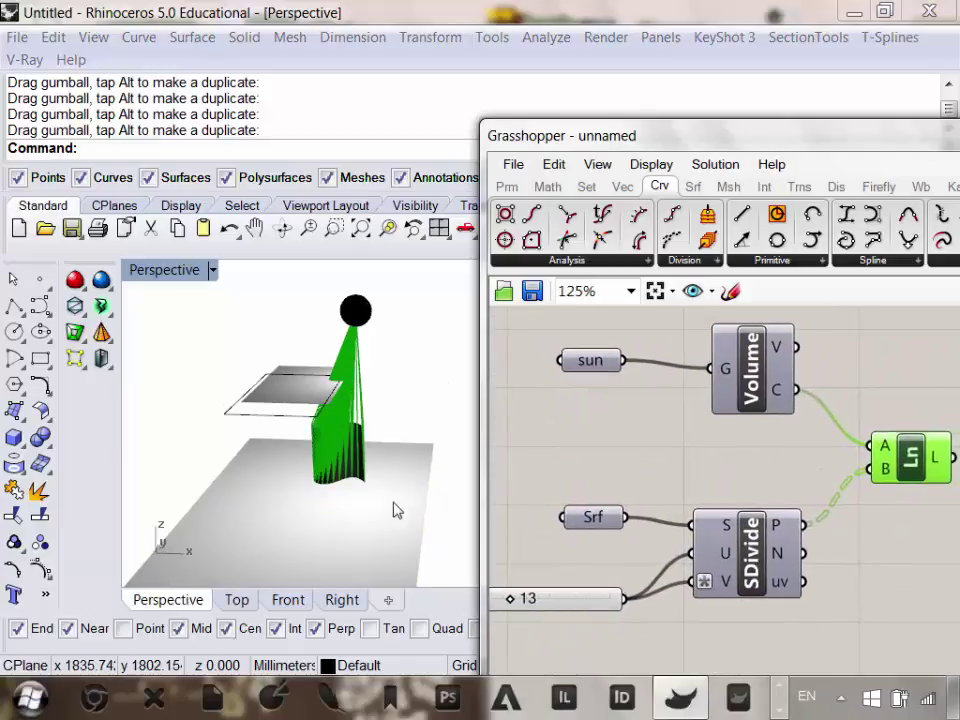
left_click(397, 510)
right_click(575, 520)
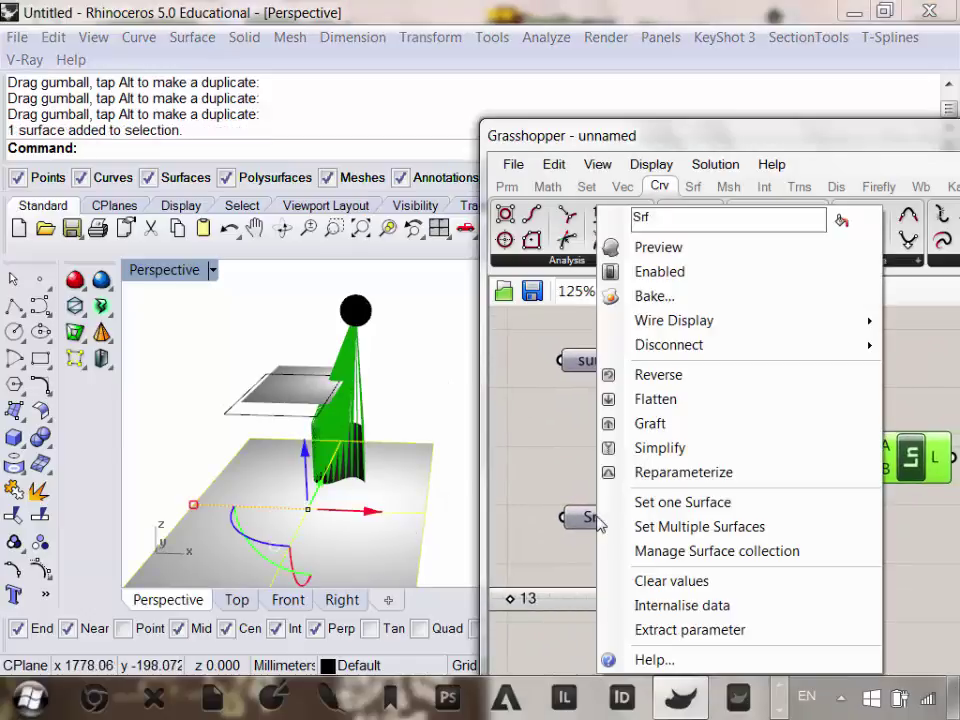
left_click(660, 503)
right_click_drag(330, 479, 343, 538)
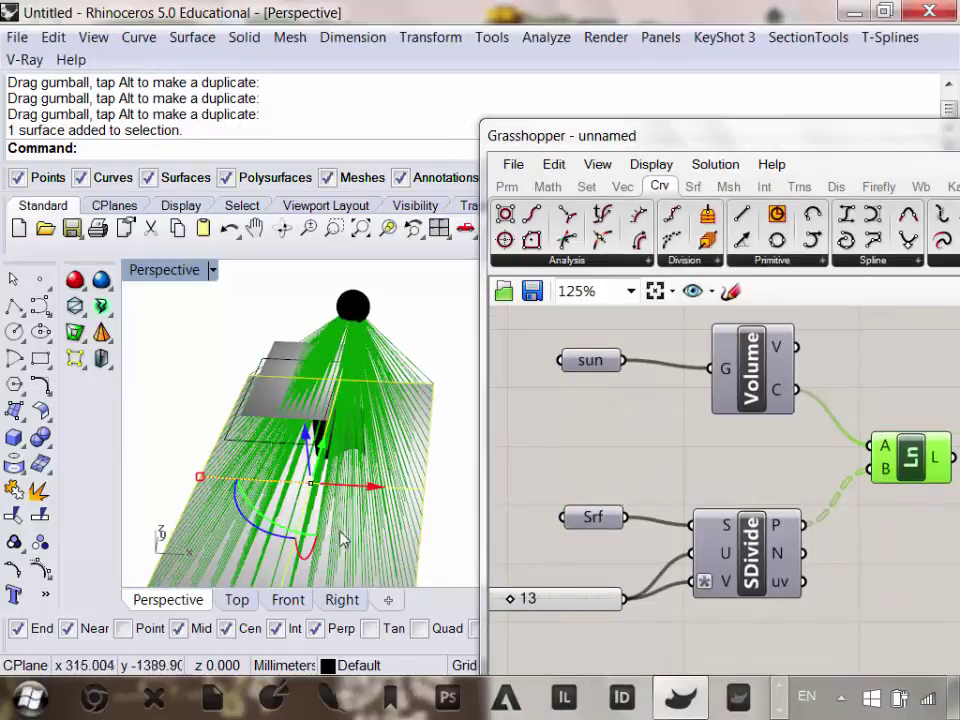
Delete the leftover rectangle curve beside the floating planar surface.
right_click_drag(950, 526, 934, 482)
right_click_drag(738, 481, 703, 508)
right_click_drag(268, 422, 237, 351)
left_click(244, 406)
key("Delete")
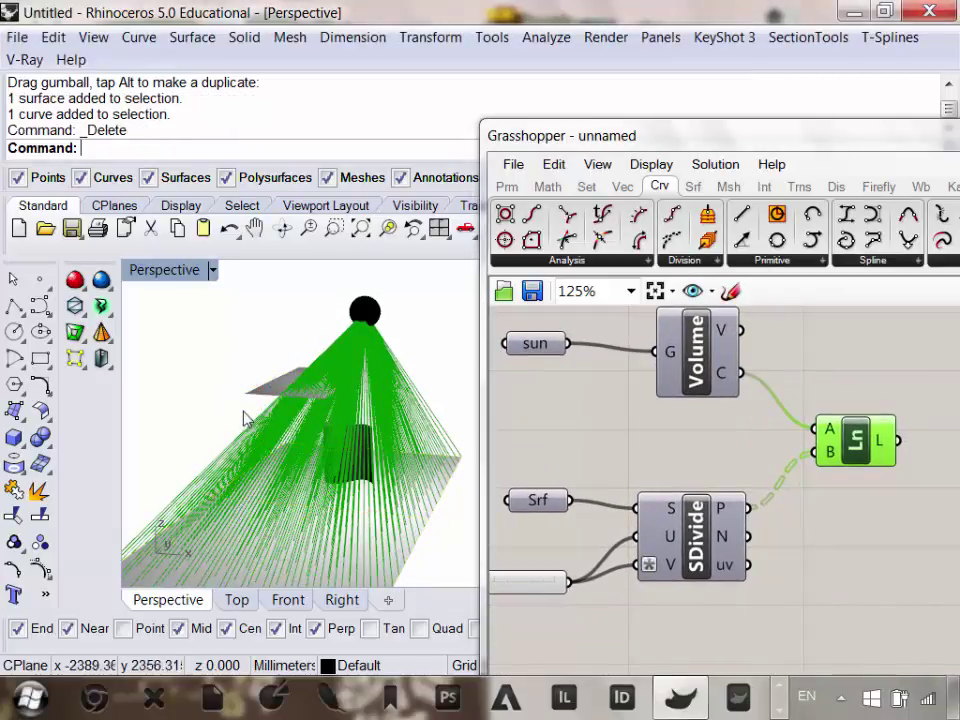
Add a Surface parameter to the canvas and assign the floating planar surface to it as its single surface.
right_click_drag(244, 411, 287, 400)
left_click(289, 390)
right_click_drag(410, 422, 382, 408)
scroll(383, 410, "down", 3)
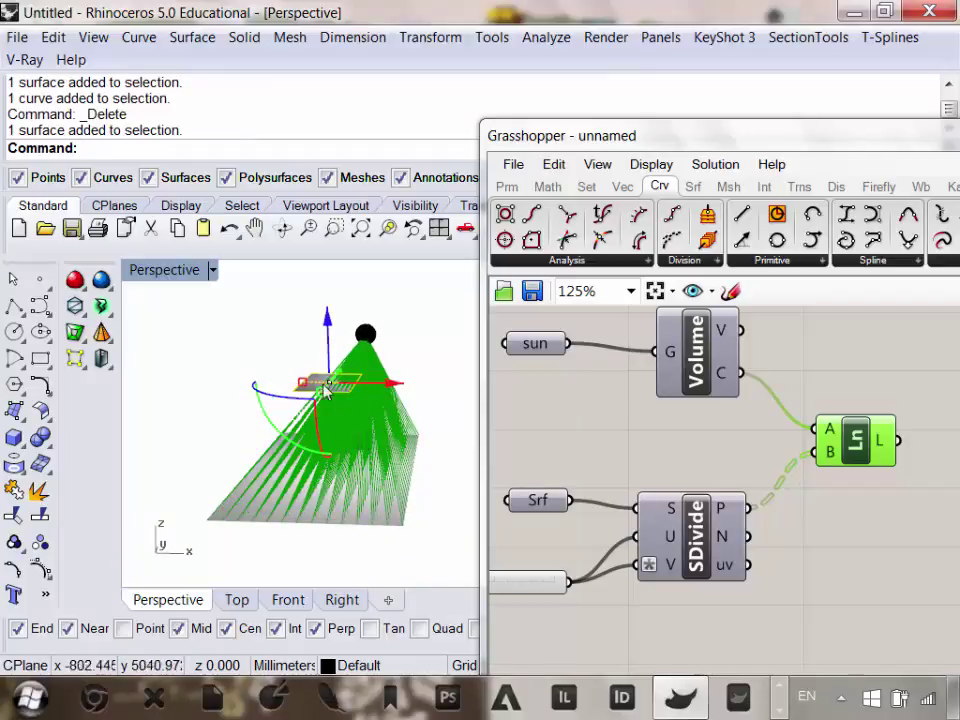
left_click(507, 187)
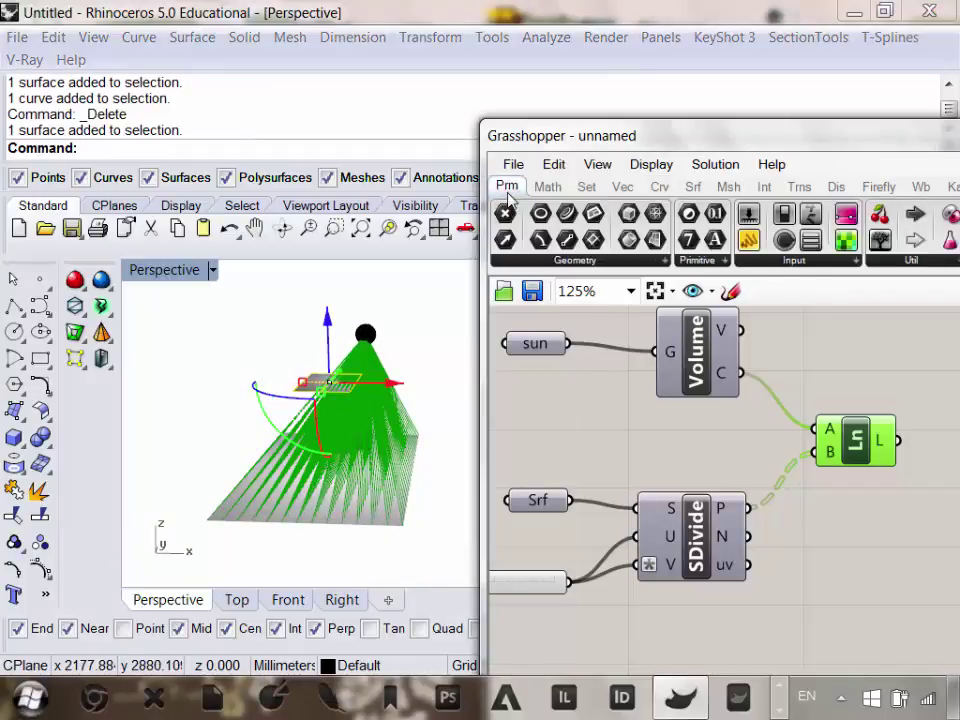
left_click(580, 262)
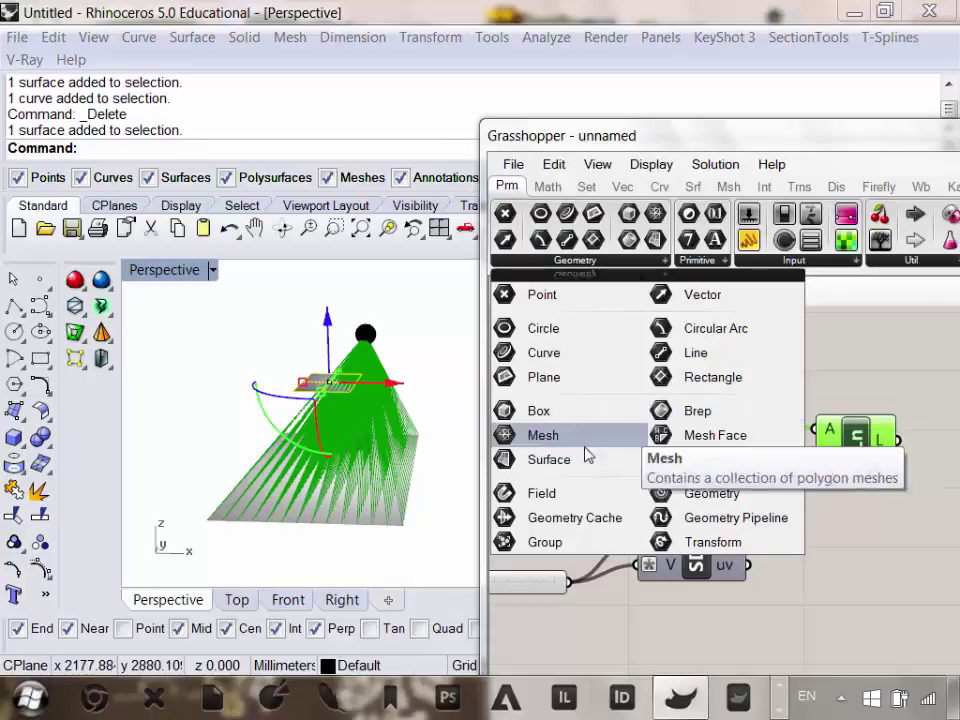
left_click_drag(538, 461, 626, 566)
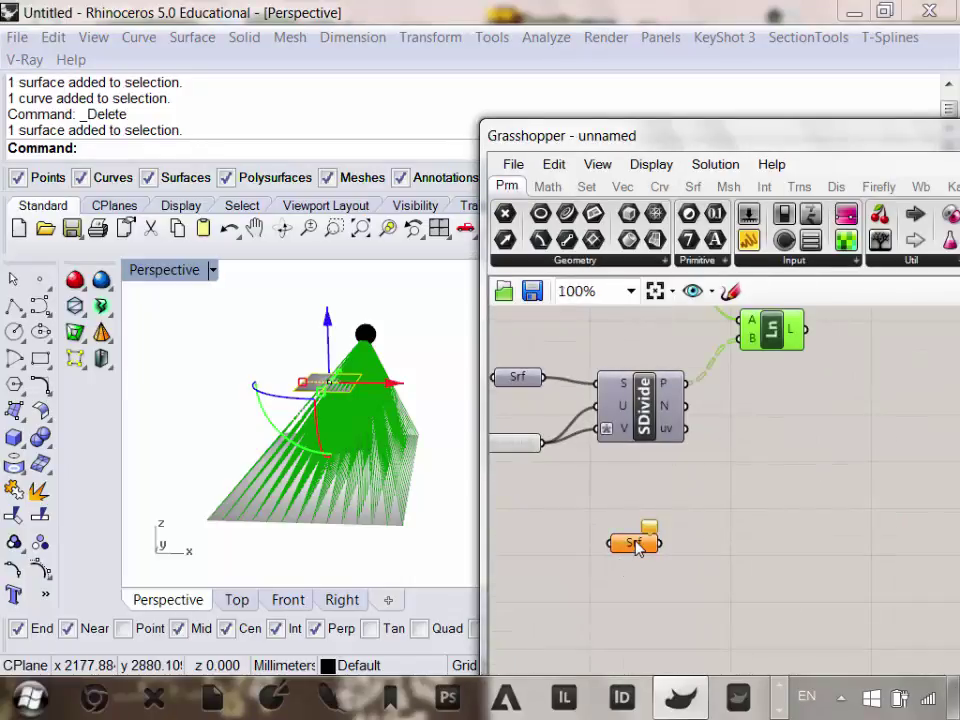
right_click(637, 547)
left_click(718, 500)
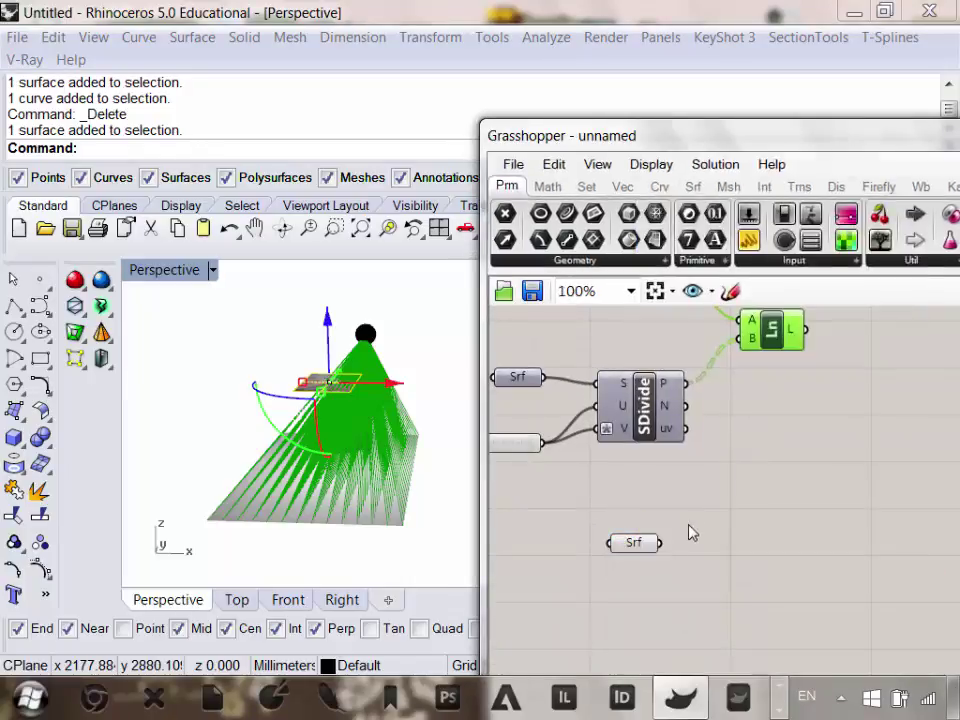
Space the Ln component further from SDivide and place the new Srf parameter below Ln.
left_click_drag(640, 543, 830, 496)
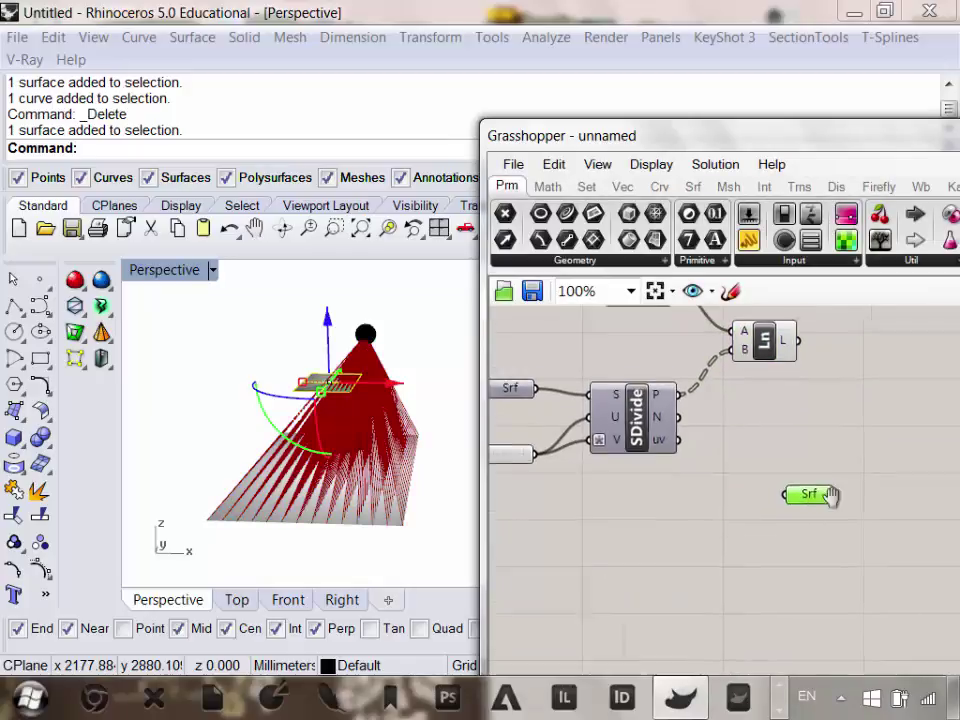
right_click_drag(830, 496, 746, 540)
left_click(755, 484)
right_click_drag(392, 496, 364, 420)
scroll(355, 505, "up", 5)
scroll(364, 420, "down", 5)
scroll(365, 419, "up", 2)
left_click_drag(690, 393, 750, 386)
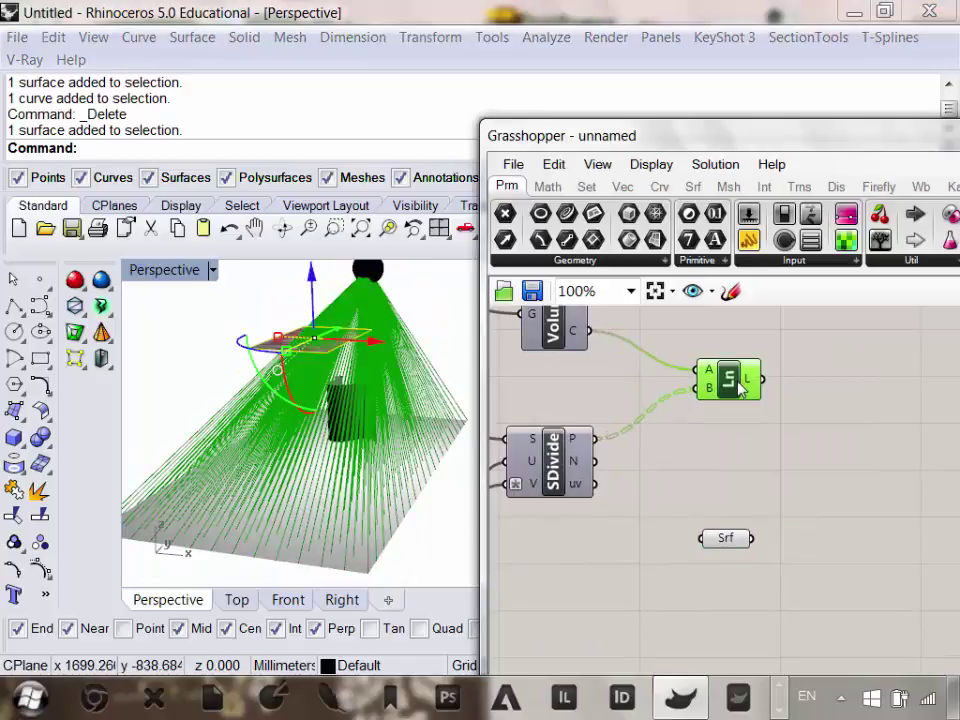
right_click_drag(739, 563, 654, 568)
left_click(648, 545)
left_click_drag(646, 543, 684, 531)
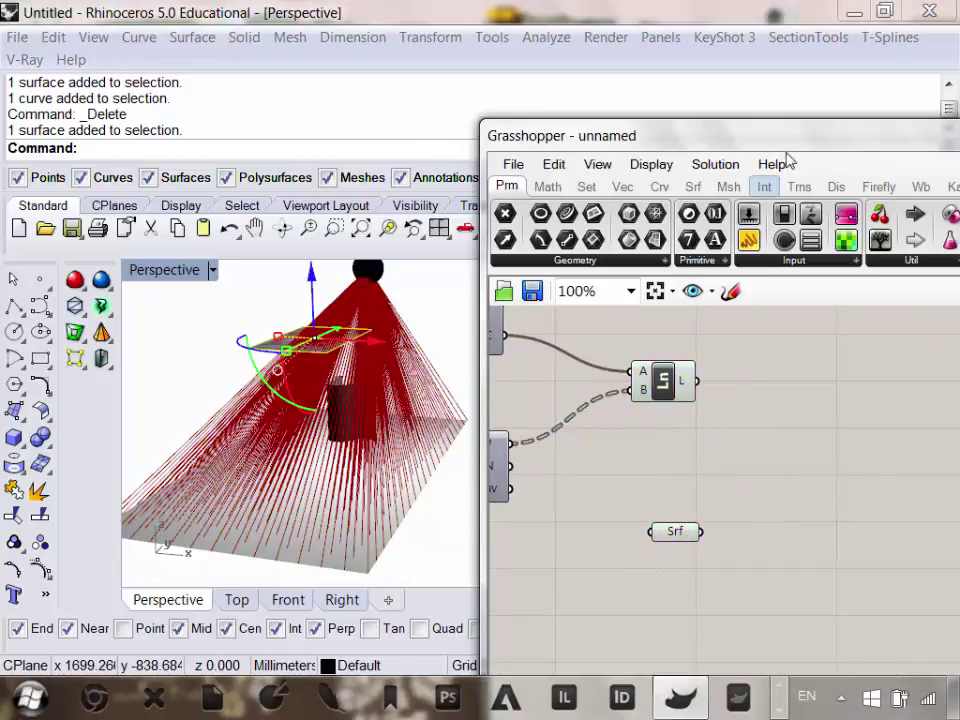
Enlarge the visible canvas by shifting the Grasshopper window, and place a Surface | Curve intersection component beside Ln.
left_click_drag(774, 129, 694, 97)
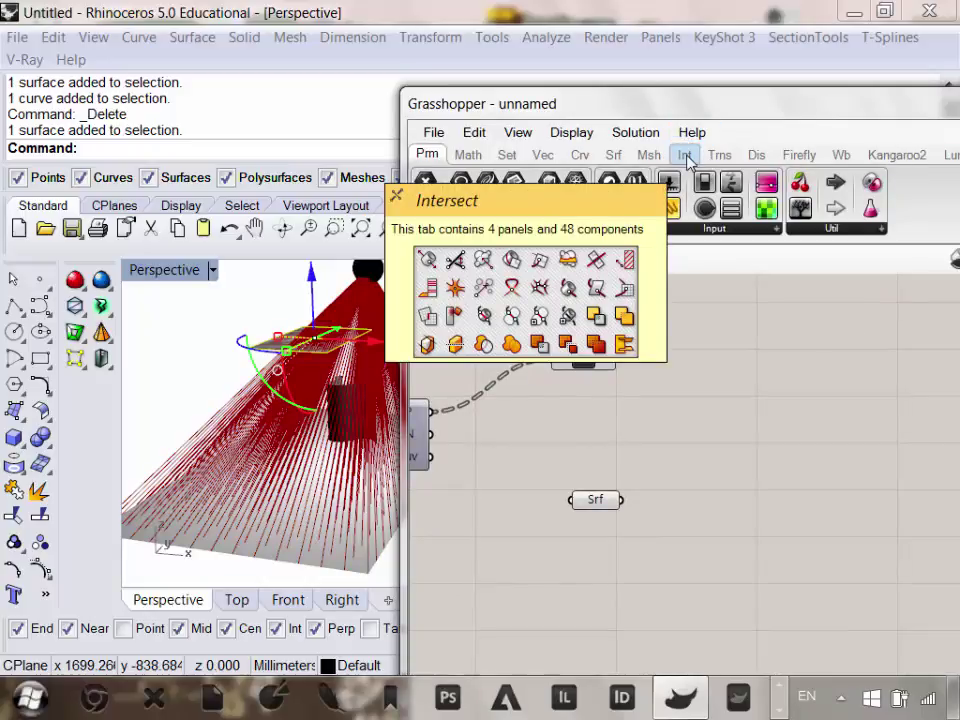
left_click(686, 157)
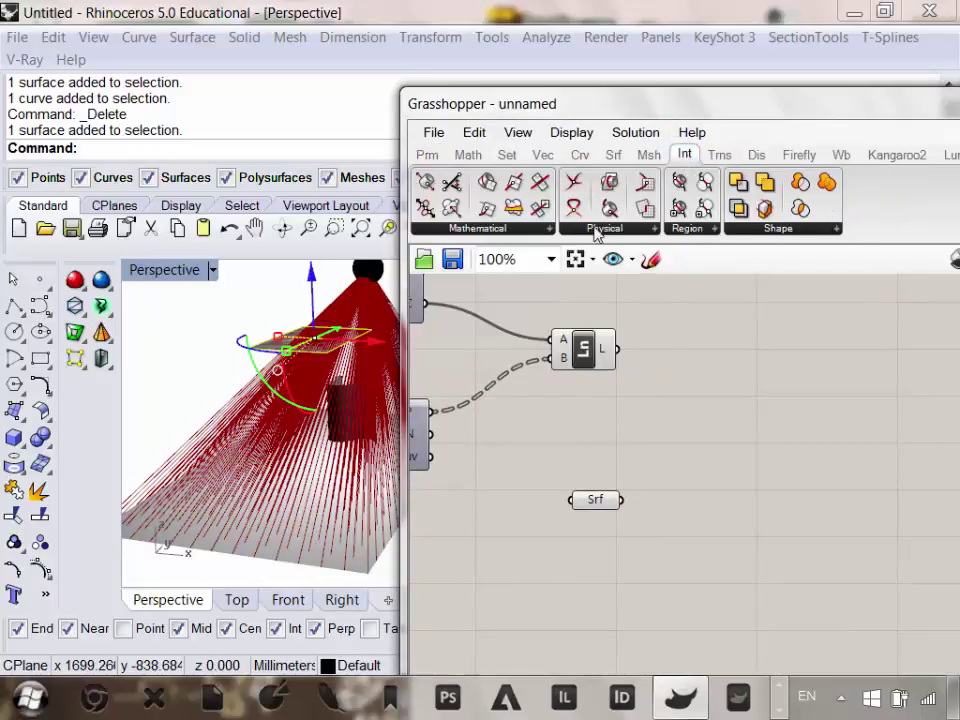
left_click(619, 231)
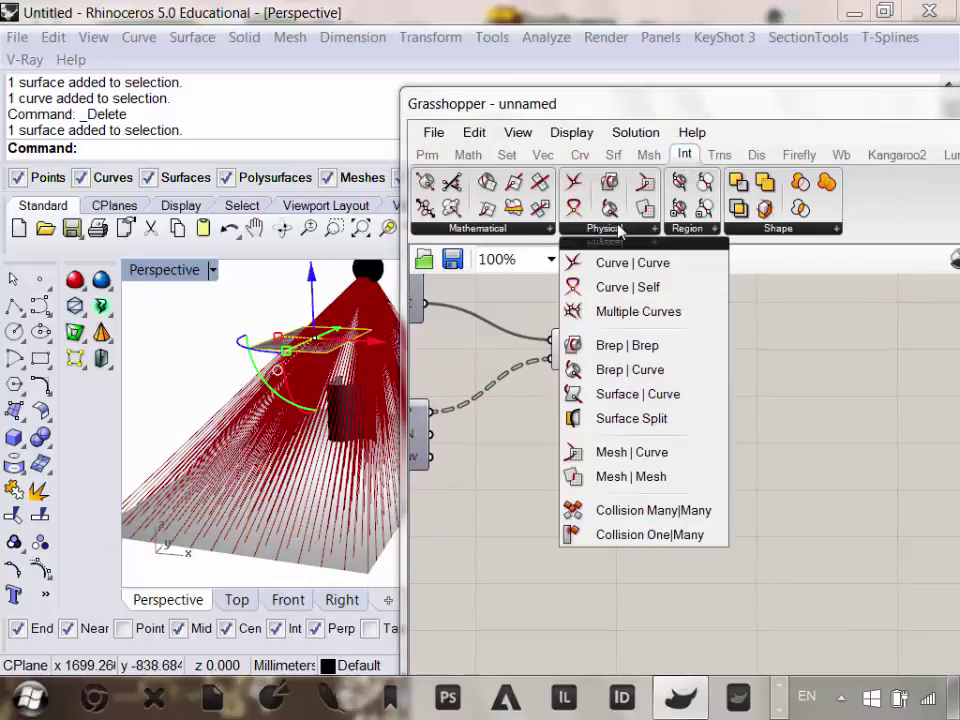
left_click(636, 396)
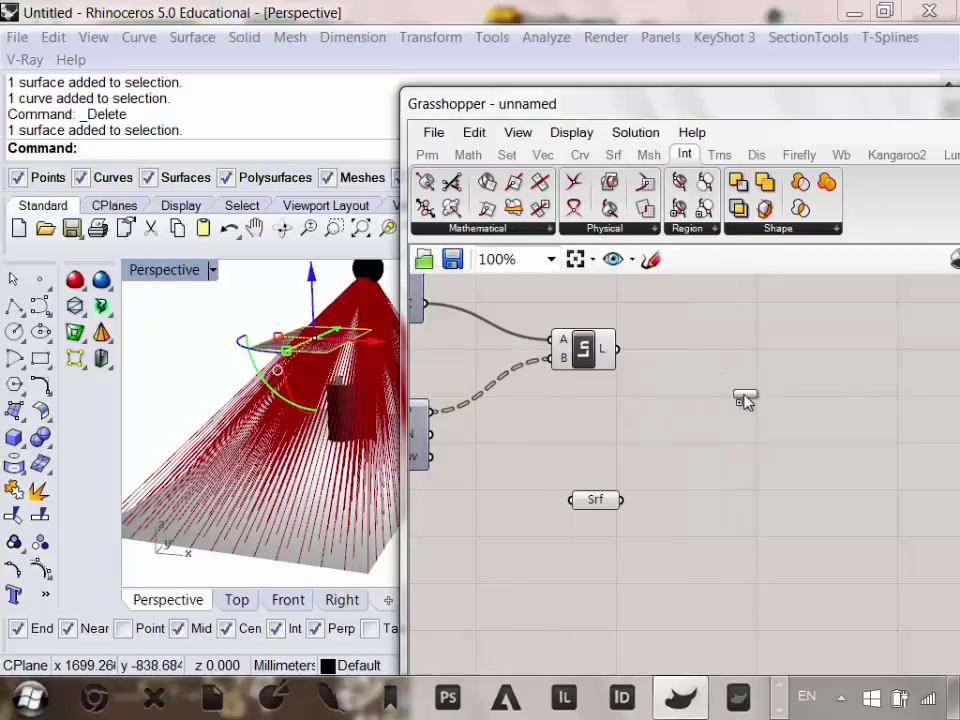
left_click(714, 404)
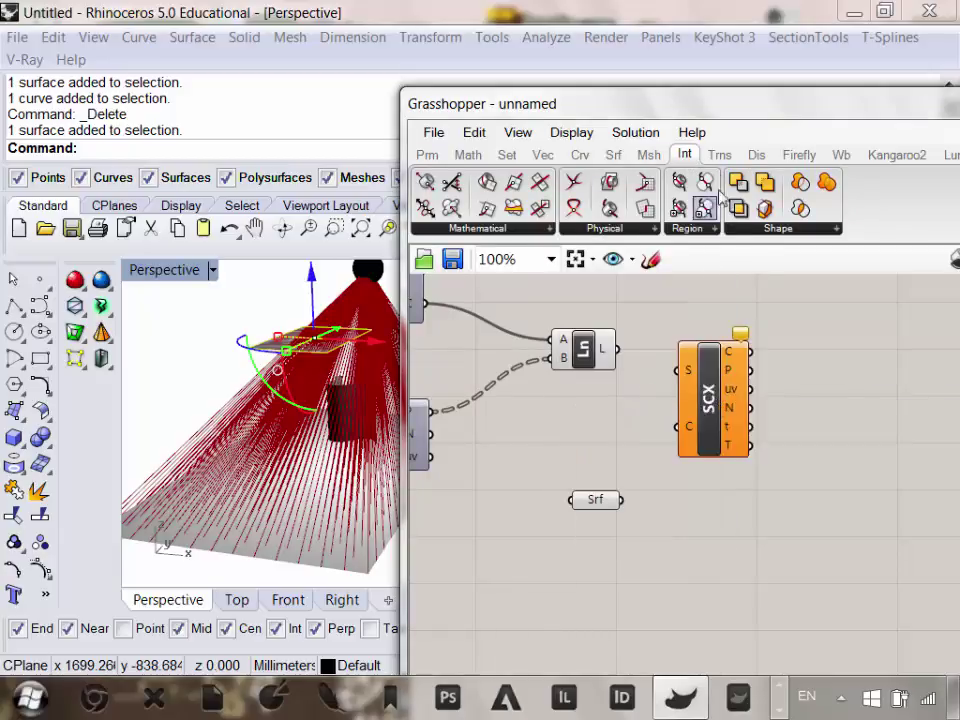
left_click(656, 230)
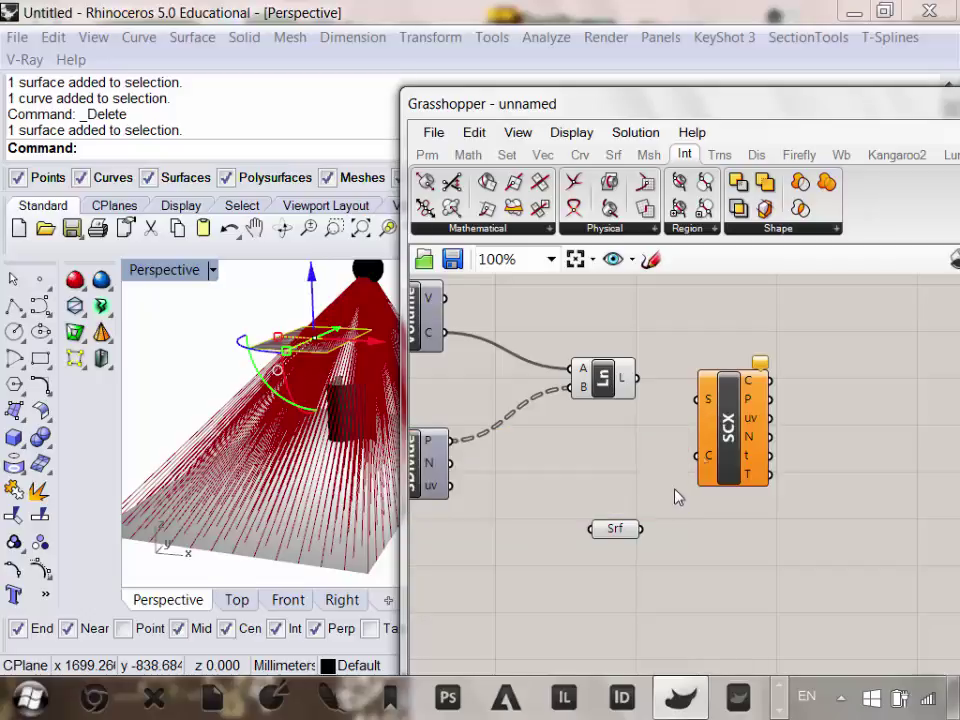
Connect the floating plane's Srf parameter to the S input of the SCX component.
right_click_drag(337, 382, 343, 424)
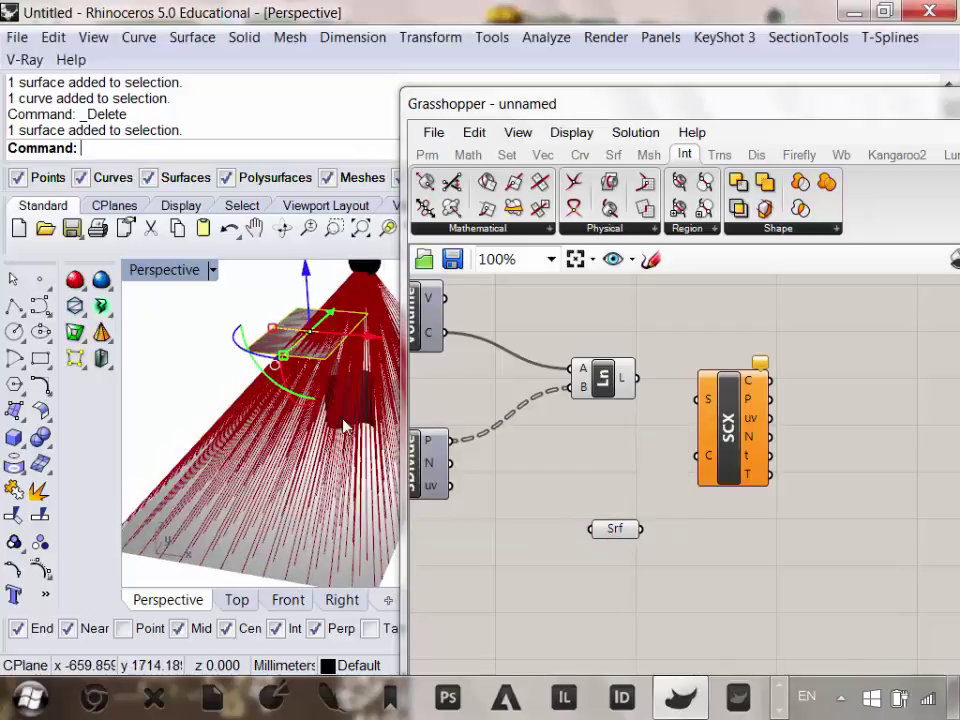
scroll(304, 319, "up", 4)
scroll(304, 330, "down", 4)
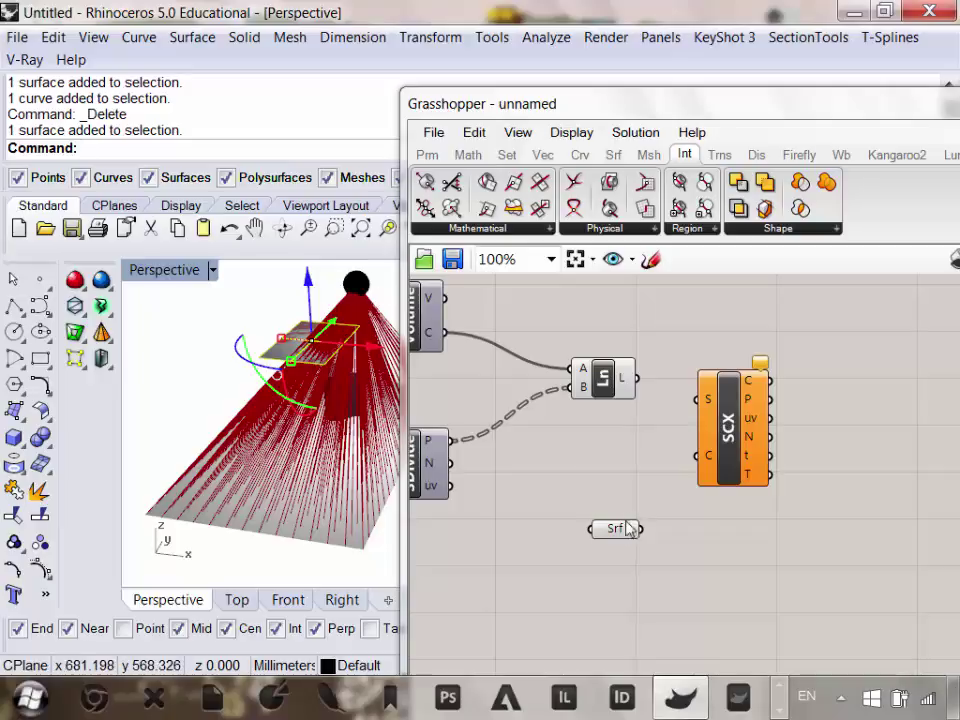
left_click_drag(640, 528, 690, 420)
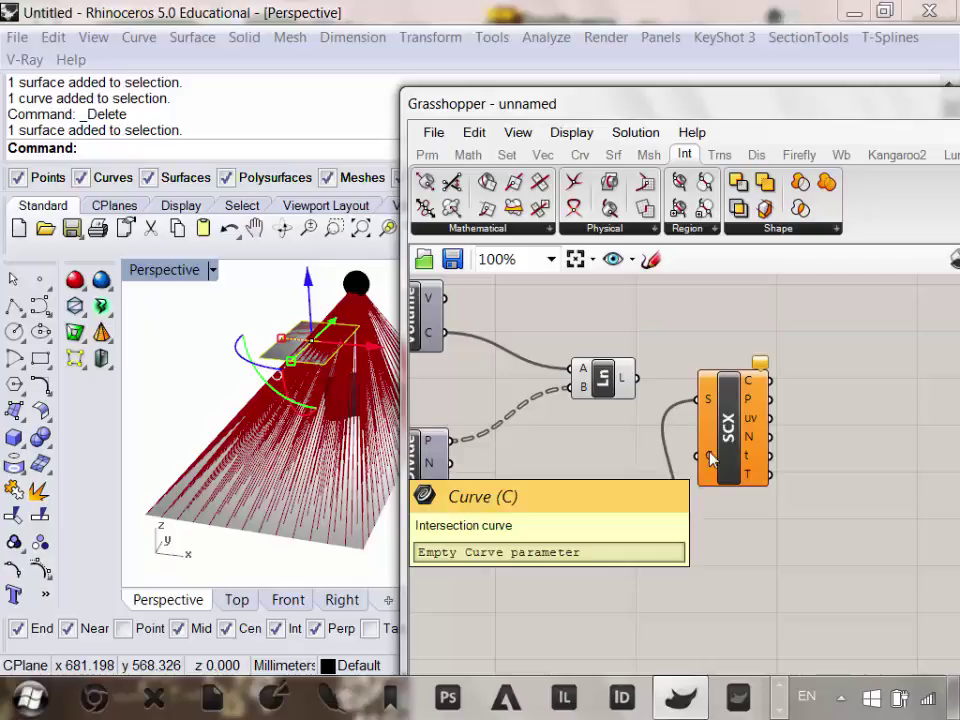
scroll(355, 370, "up", 3)
scroll(352, 342, "down", 5)
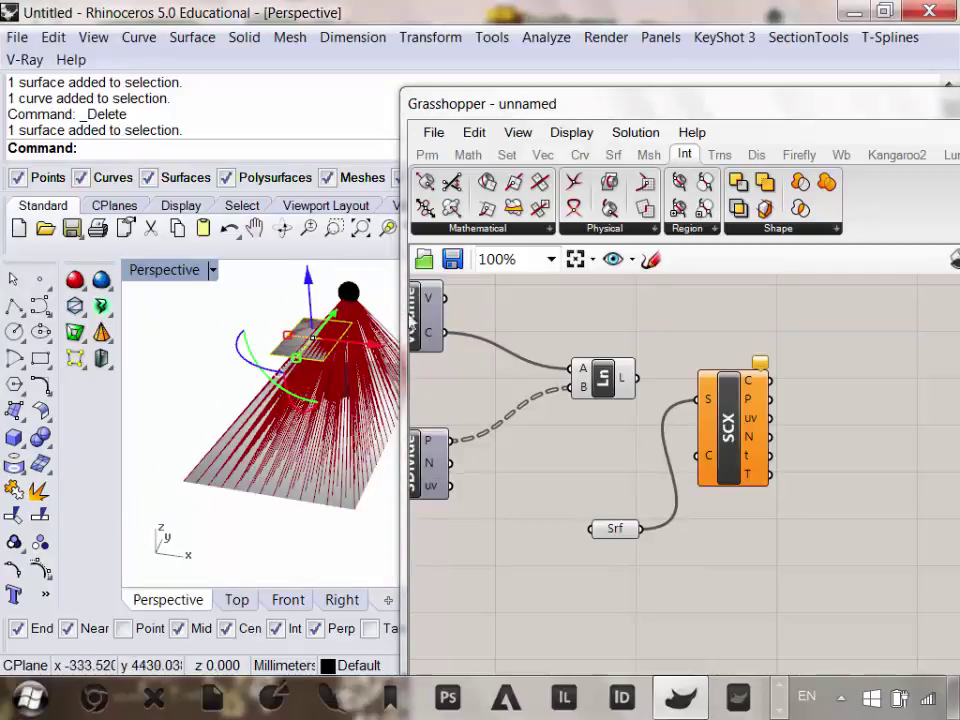
Flatten the L output of Ln and connect it to the C input of SCX.
right_click(621, 378)
left_click(680, 450)
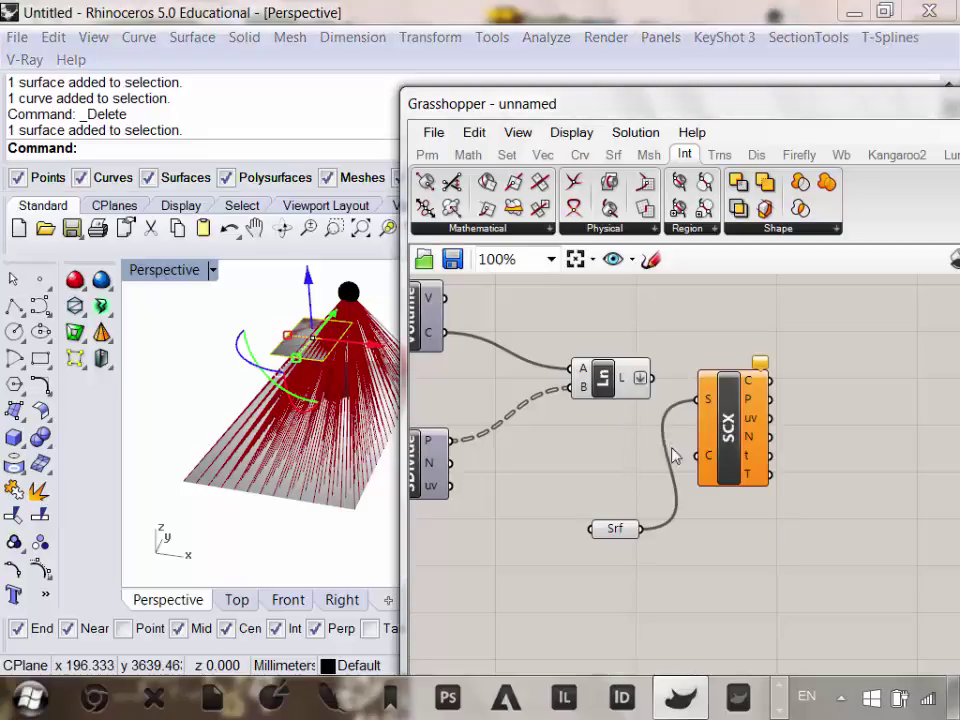
left_click_drag(663, 440, 718, 458)
Examine where the sun lines cross the floating surface and inspect the output data of SCX.
right_click_drag(388, 428, 219, 403)
scroll(257, 391, "up", 8)
scroll(255, 416, "down", 6)
scroll(270, 428, "up", 6)
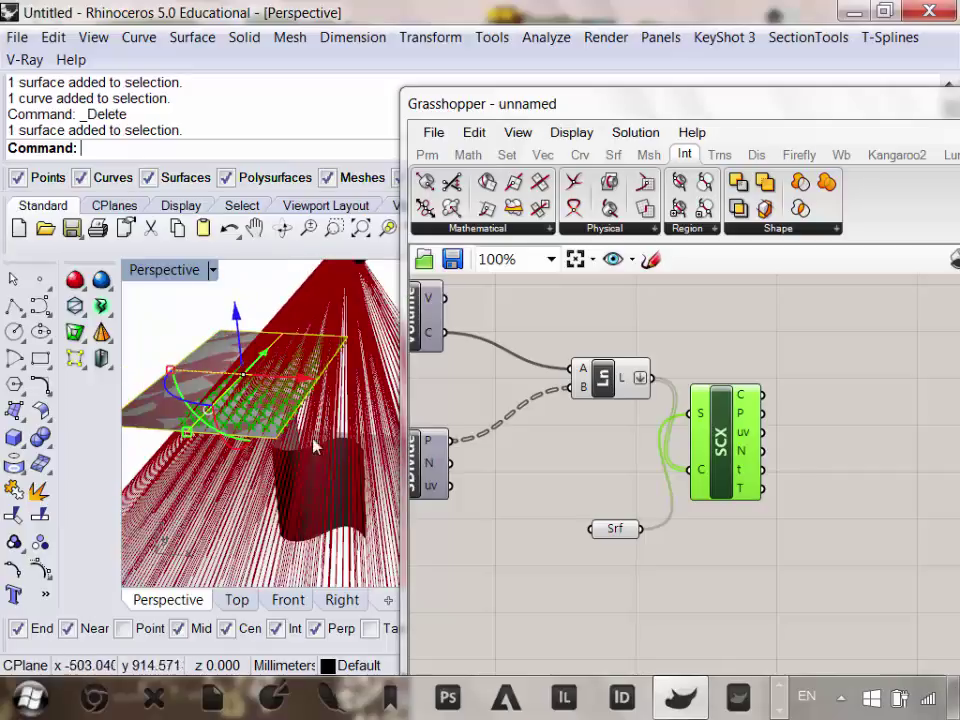
right_click_drag(316, 447, 225, 402)
right_click_drag(745, 398, 722, 392)
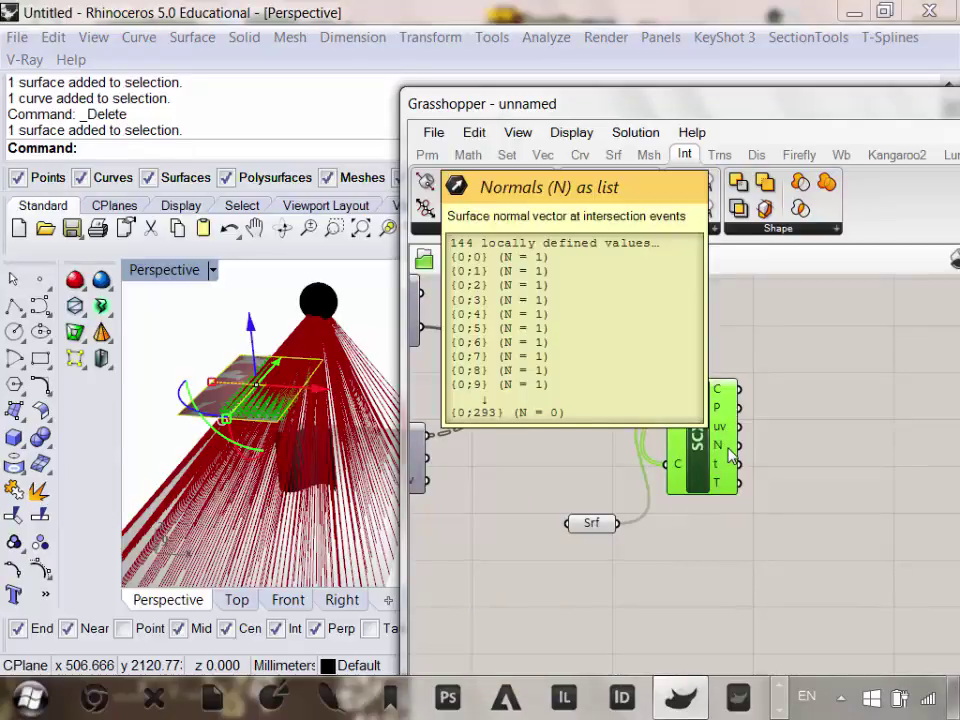
right_click_drag(694, 454, 597, 466)
scroll(620, 408, "up", 1)
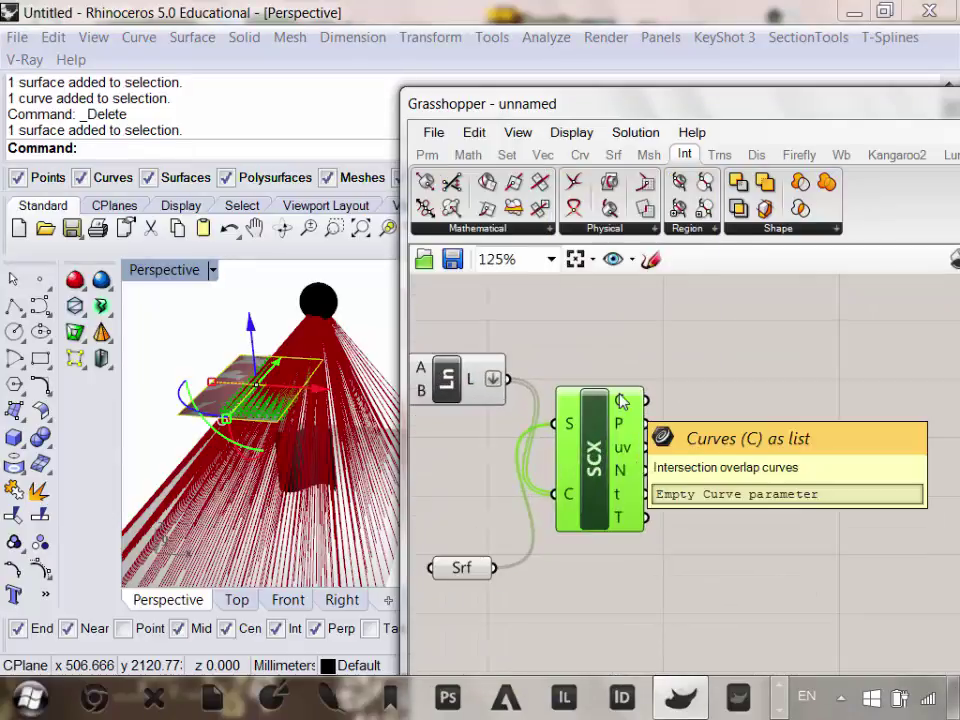
right_click_drag(628, 389, 556, 407)
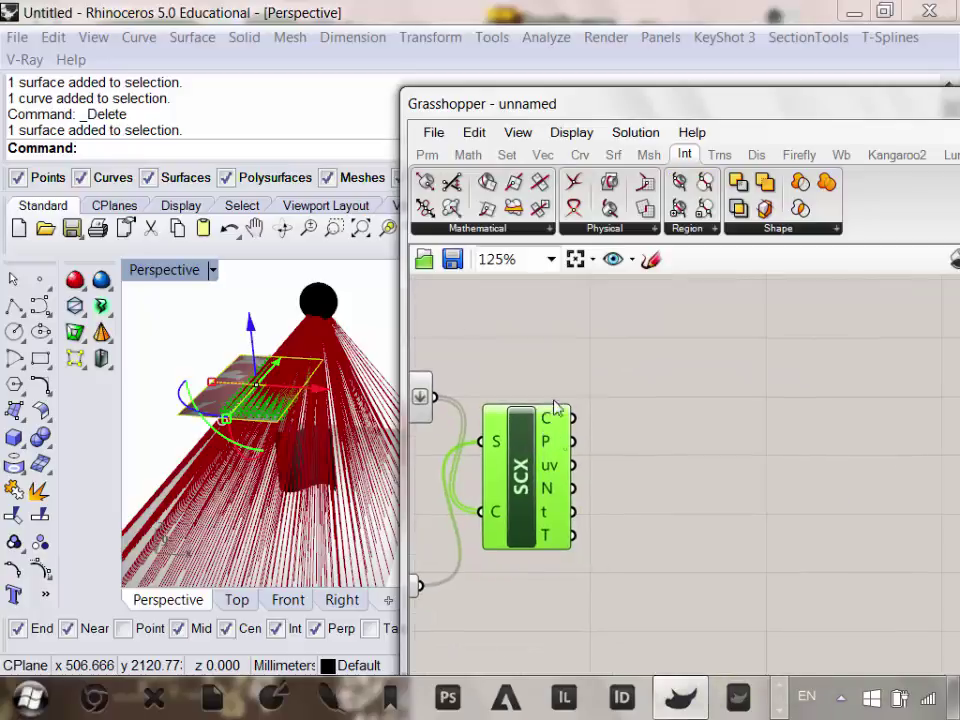
Add a panel fed by the P output of SCX, make it taller and browse its point list.
left_click(430, 156)
left_click_drag(712, 368, 714, 364)
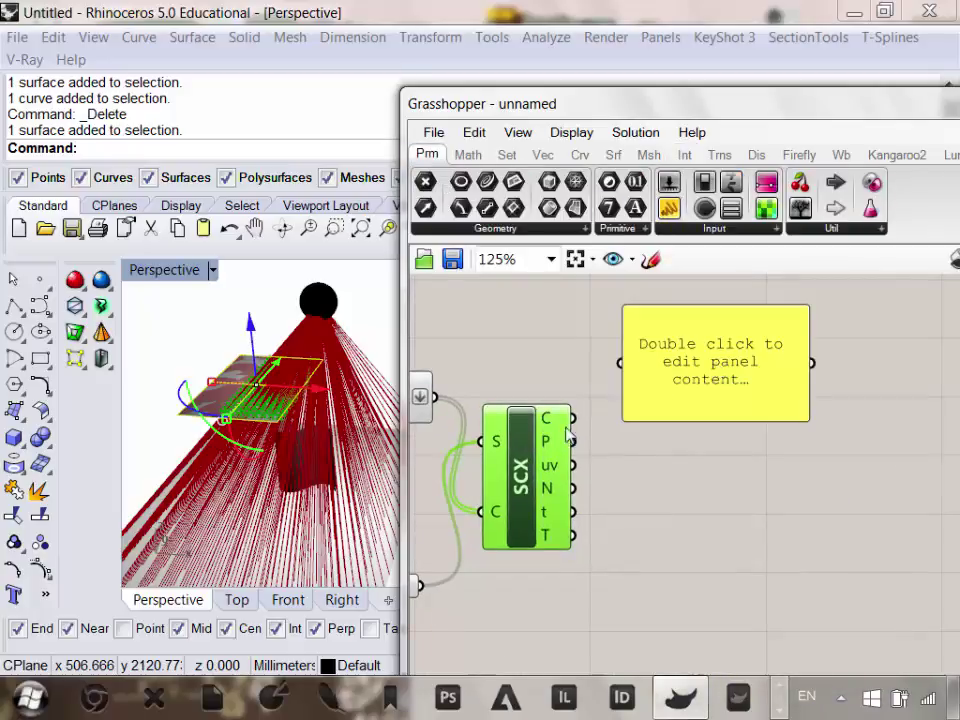
left_click_drag(572, 441, 622, 364)
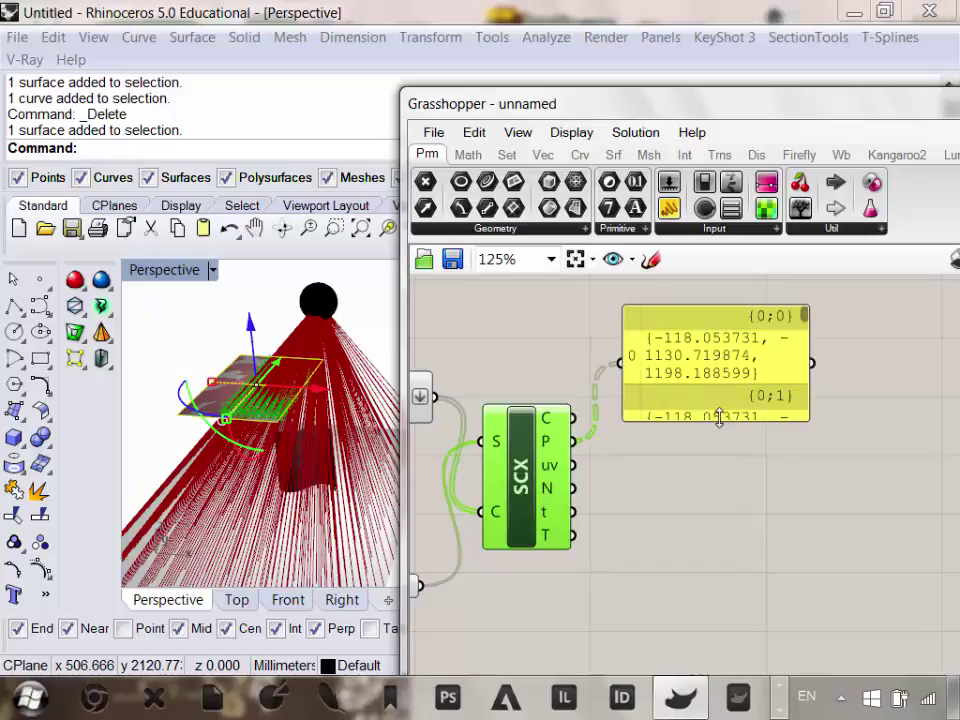
left_click_drag(719, 418, 720, 540)
left_click_drag(803, 316, 808, 422)
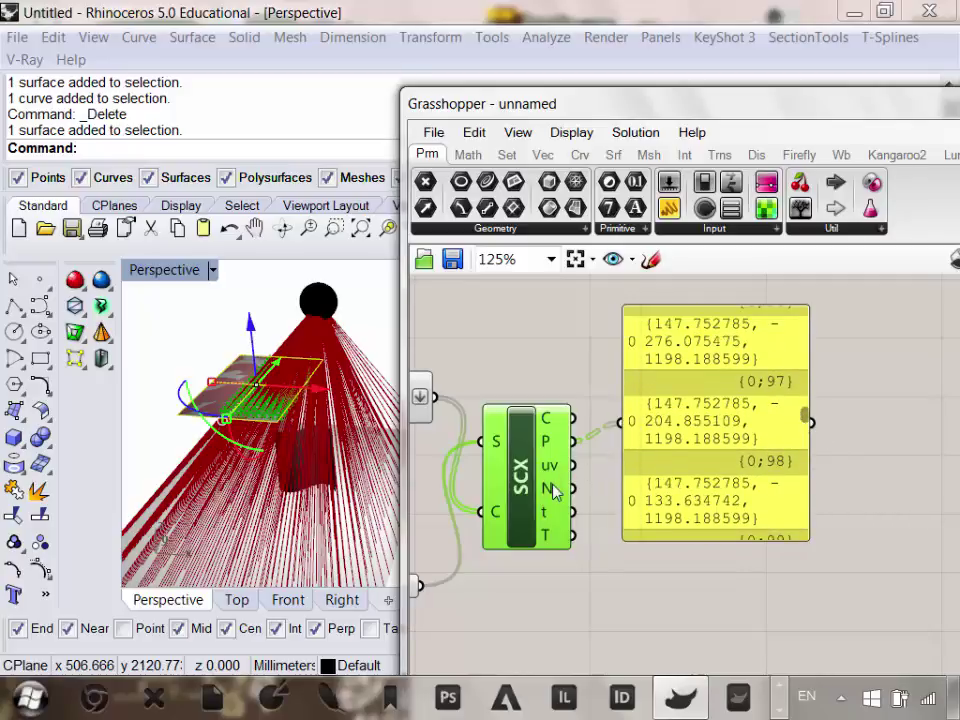
Check the SCX output data and move the point panel up above the component.
mouse_move(553, 490)
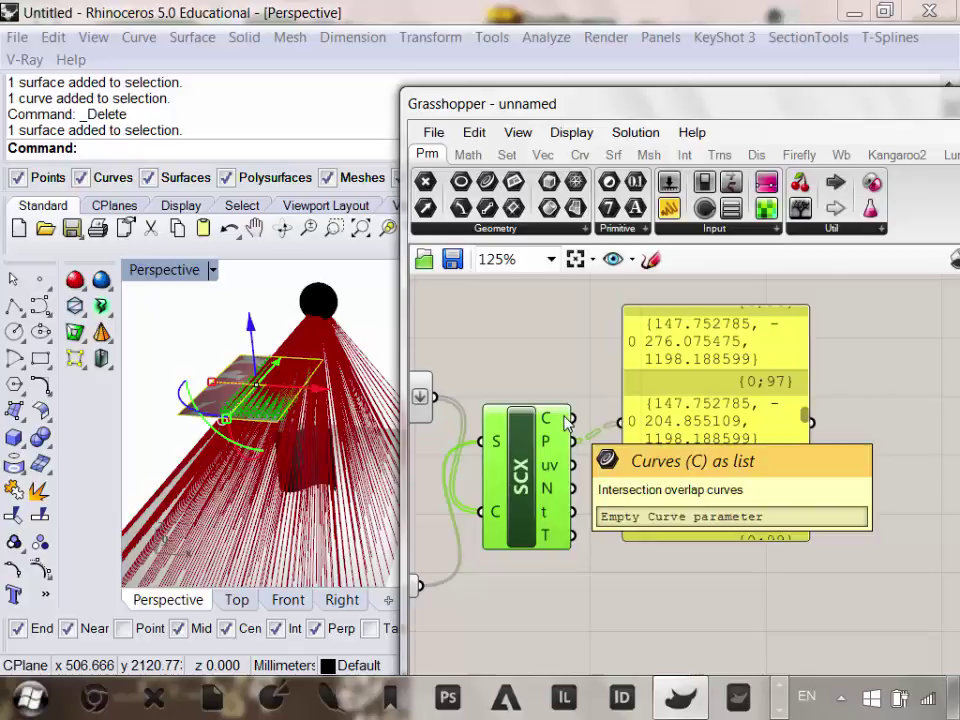
scroll(625, 410, "down", 2)
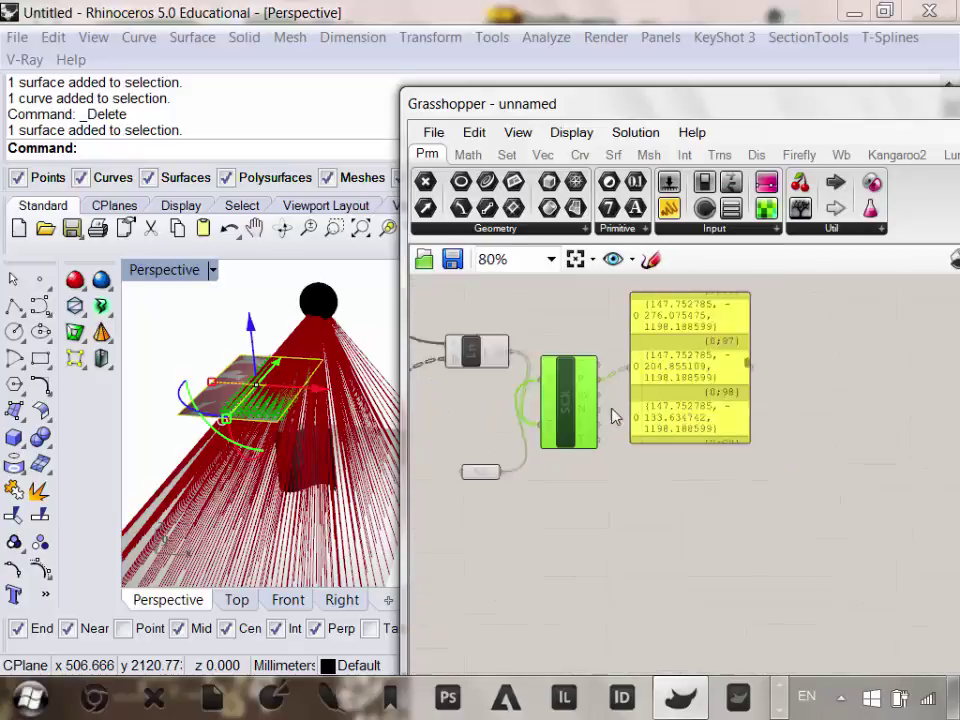
scroll(590, 425, "up", 1)
mouse_move(569, 399)
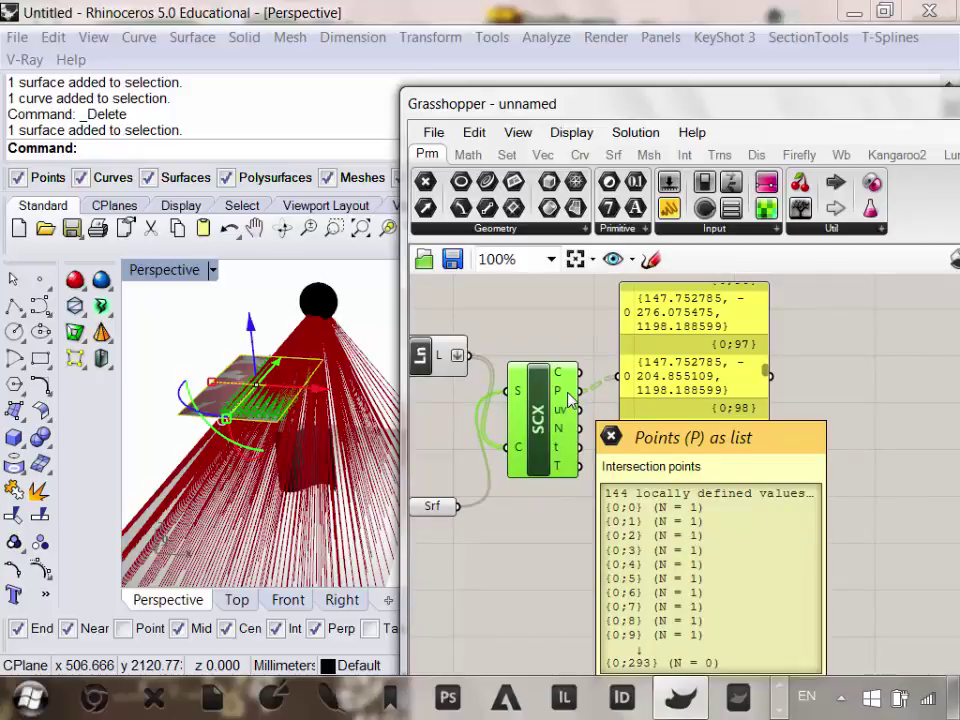
right_click_drag(675, 389, 671, 430)
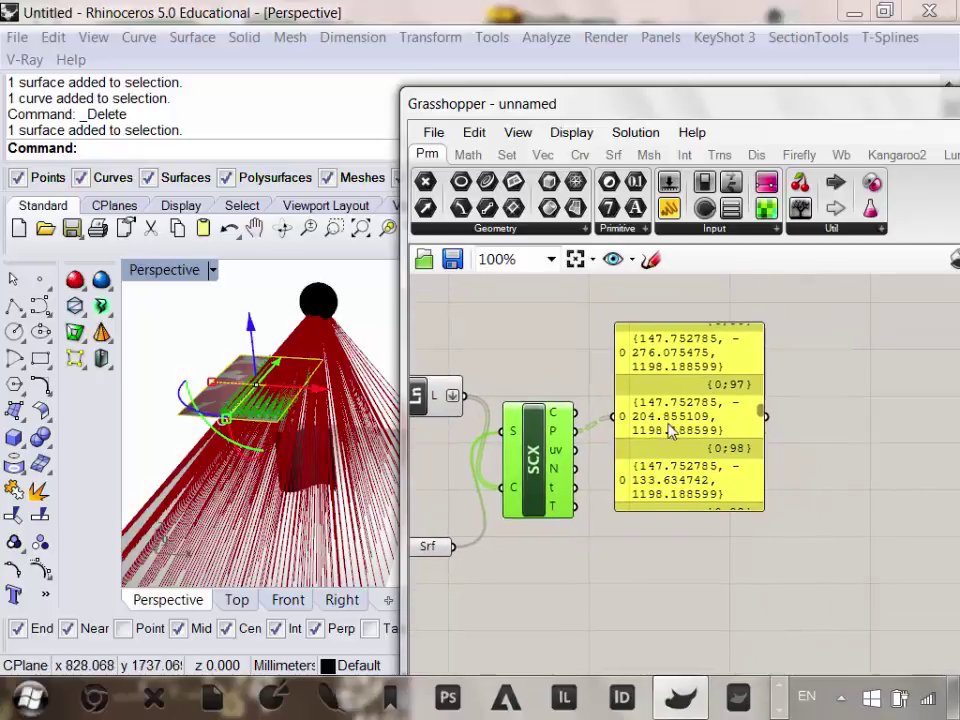
left_click_drag(683, 470, 697, 327)
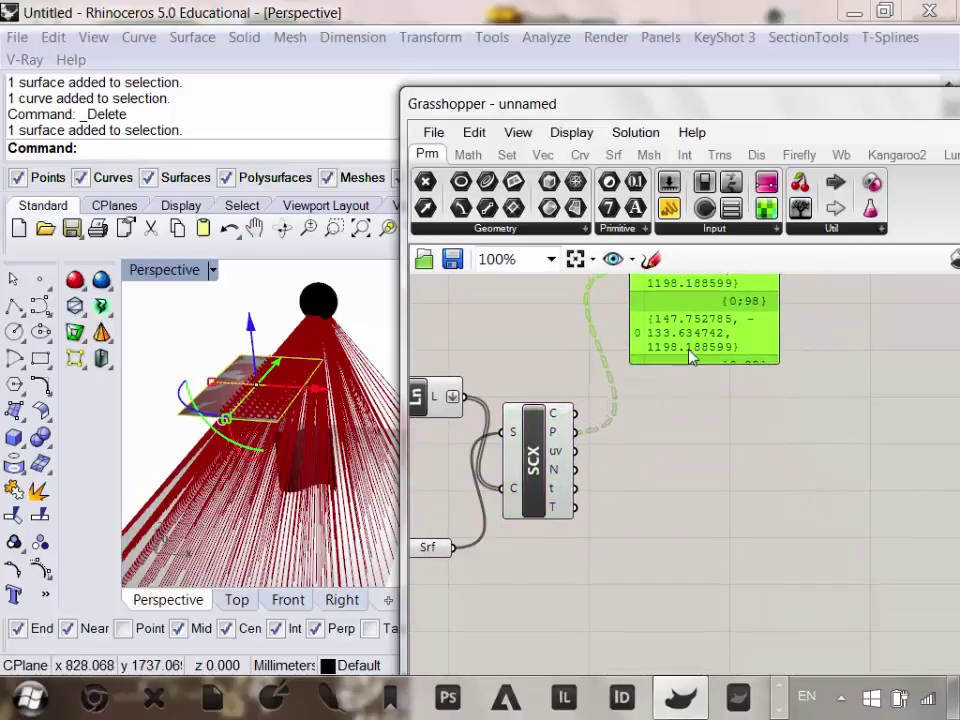
left_click(507, 155)
left_click(466, 229)
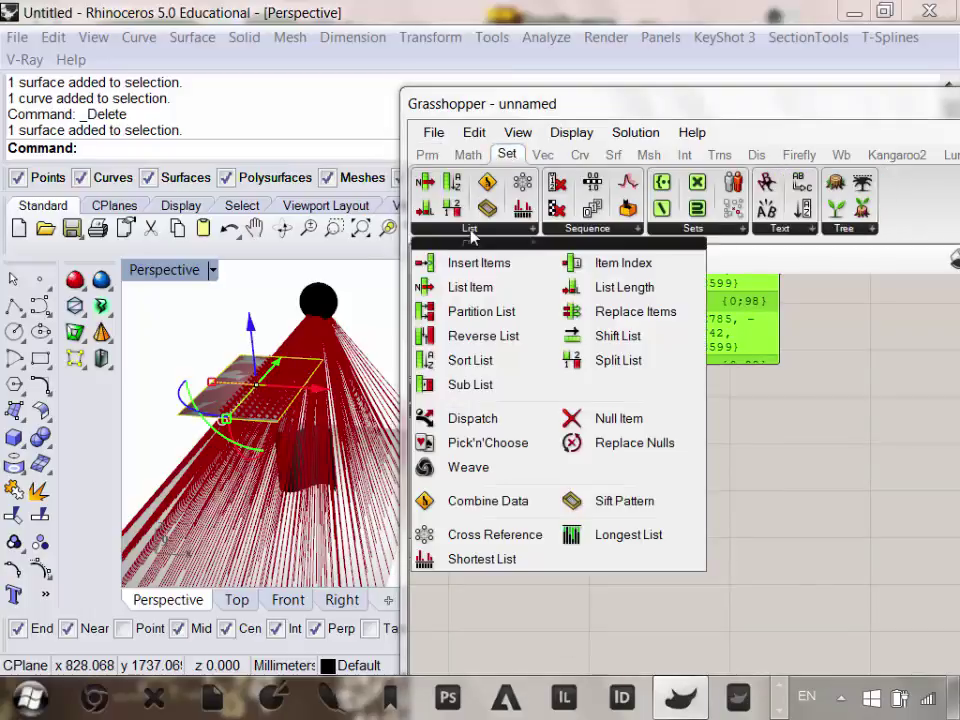
left_click_drag(461, 199, 483, 309)
left_click_drag(671, 483, 668, 485)
scroll(611, 497, "up", 1)
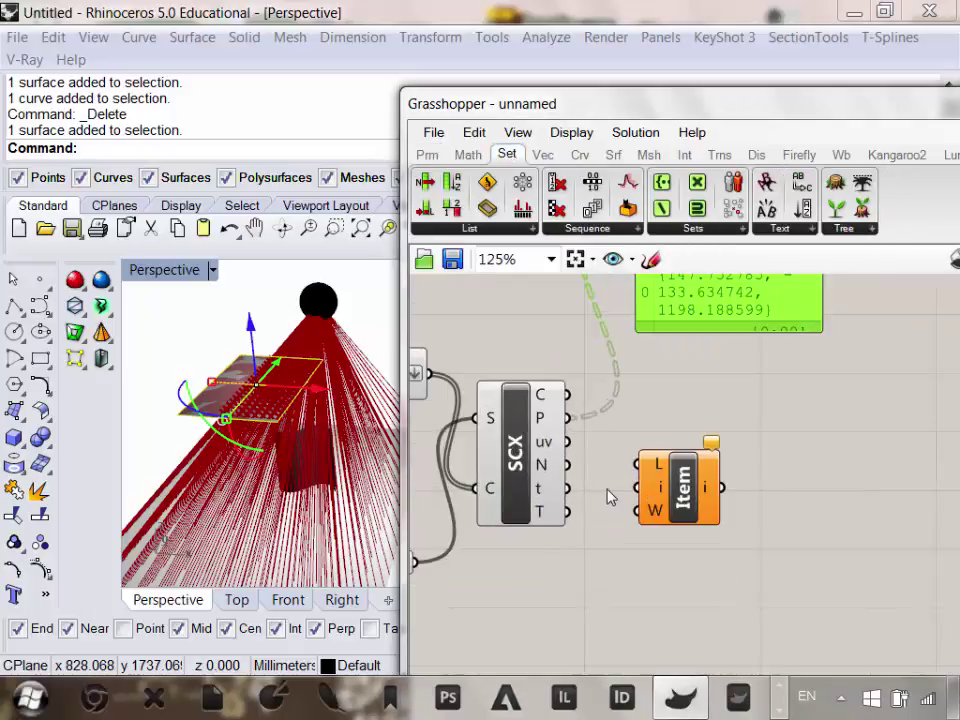
left_click(651, 500)
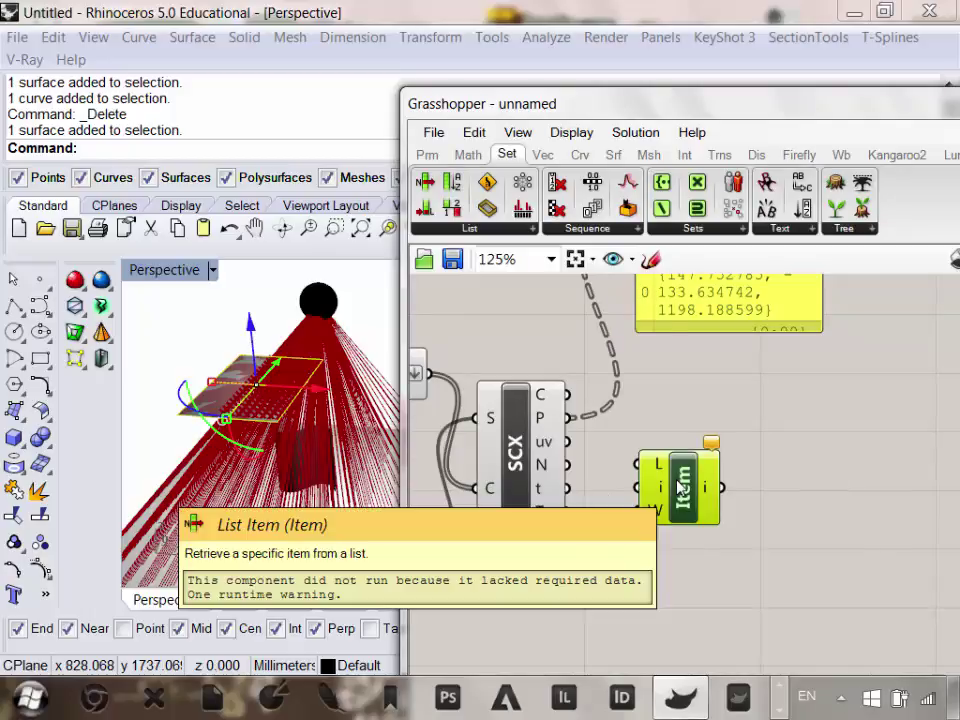
key("Delete")
Add a List Length component beside SCX and connect the P output of SCX to its L input.
left_click(484, 232)
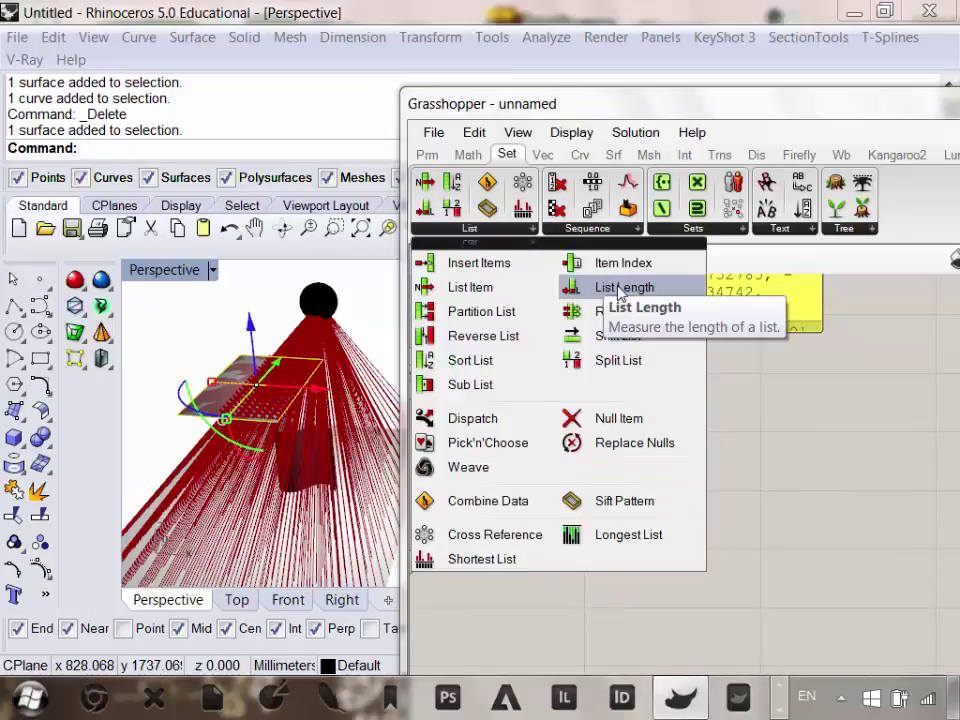
left_click_drag(611, 285, 688, 465)
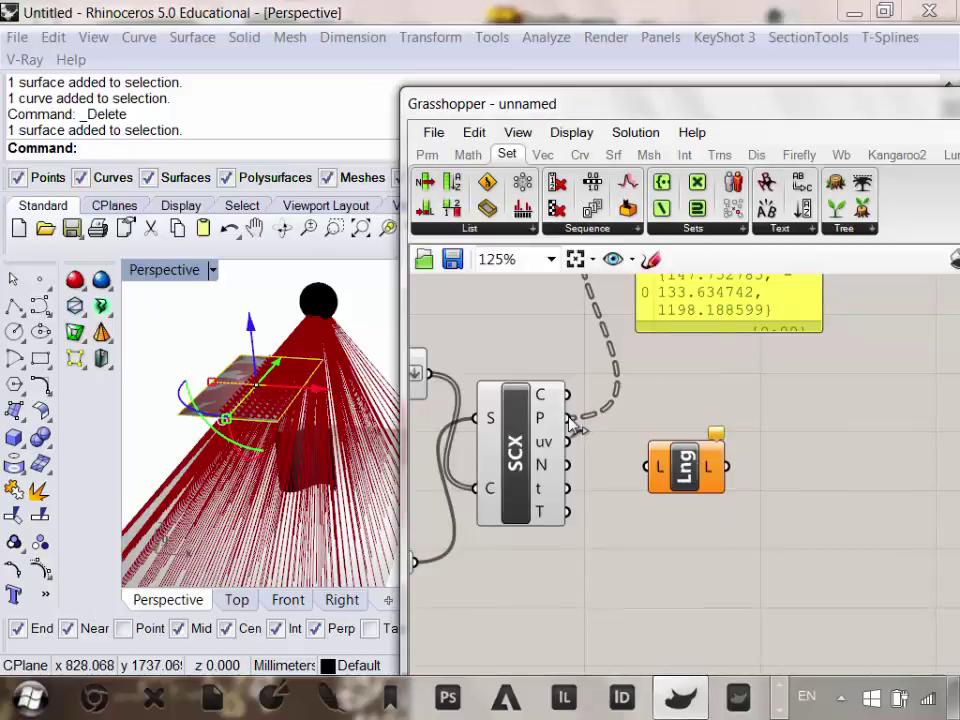
left_click_drag(627, 458, 646, 465)
scroll(649, 499, "down", 3)
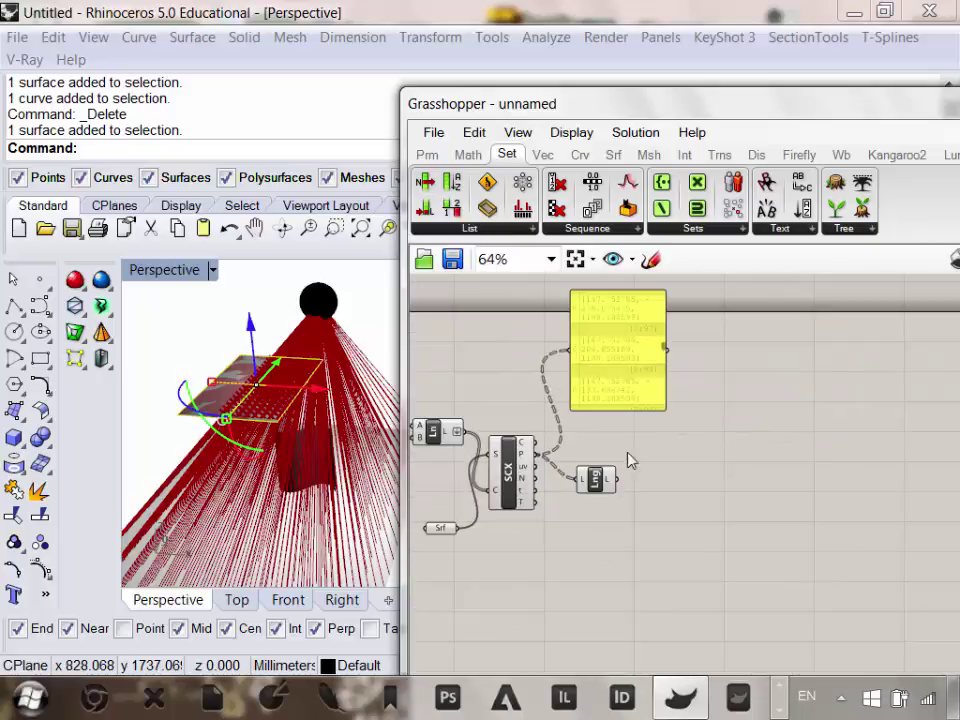
Add a second panel fed by the L output of Lng and browse its list of branch lengths.
left_click(657, 397)
scroll(650, 392, "up", 2)
left_click_drag(686, 373, 685, 533)
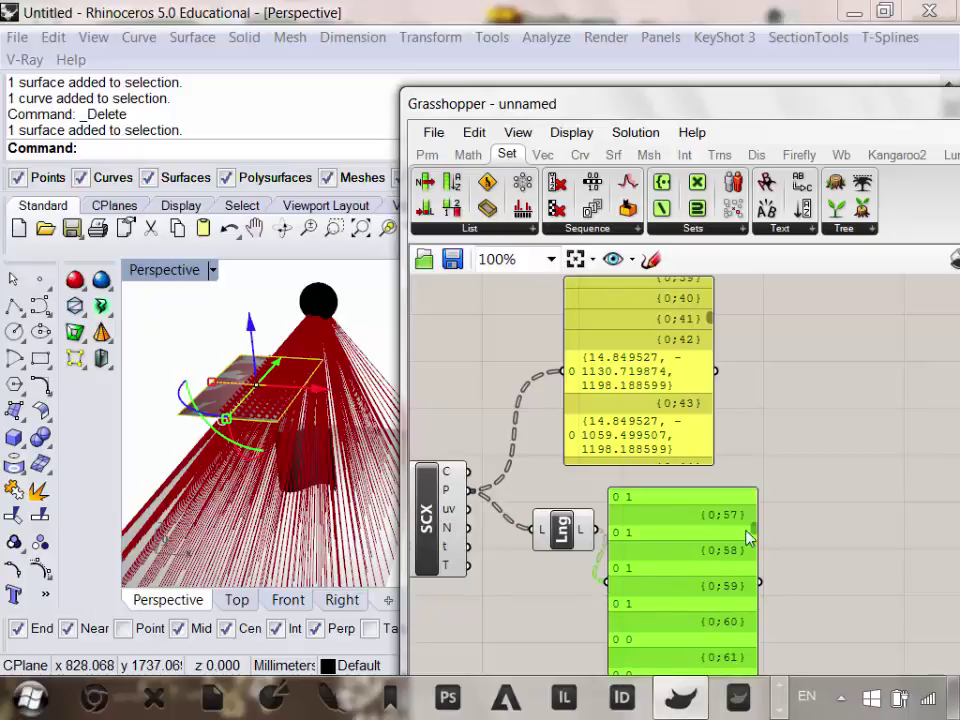
left_click_drag(753, 530, 758, 520)
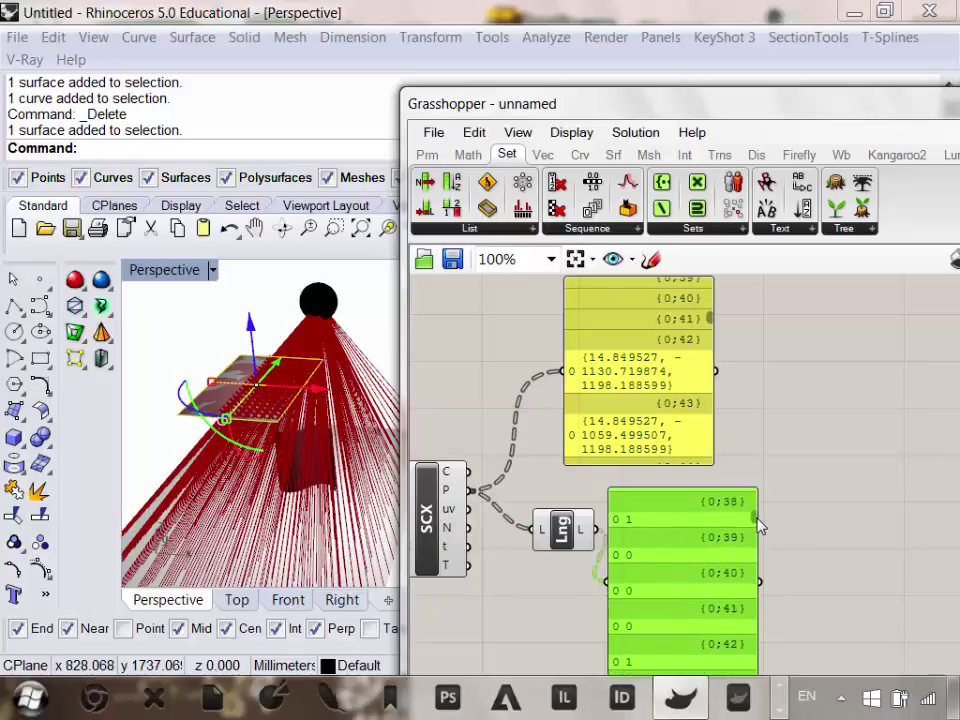
right_click_drag(689, 583, 654, 553)
scroll(660, 508, "up", 1)
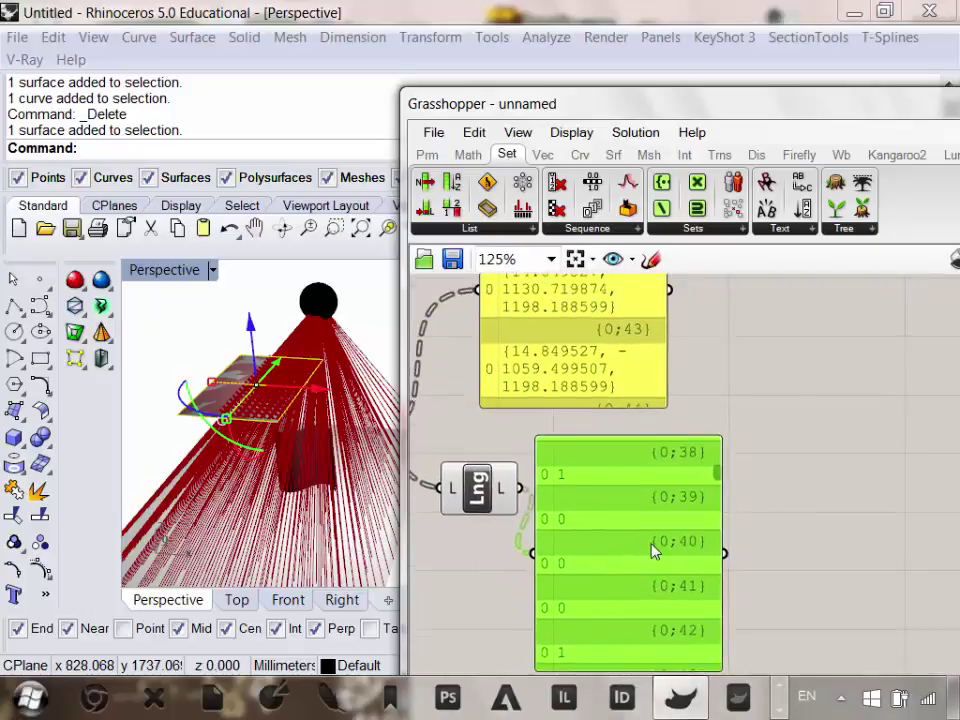
scroll(654, 553, "down", 2)
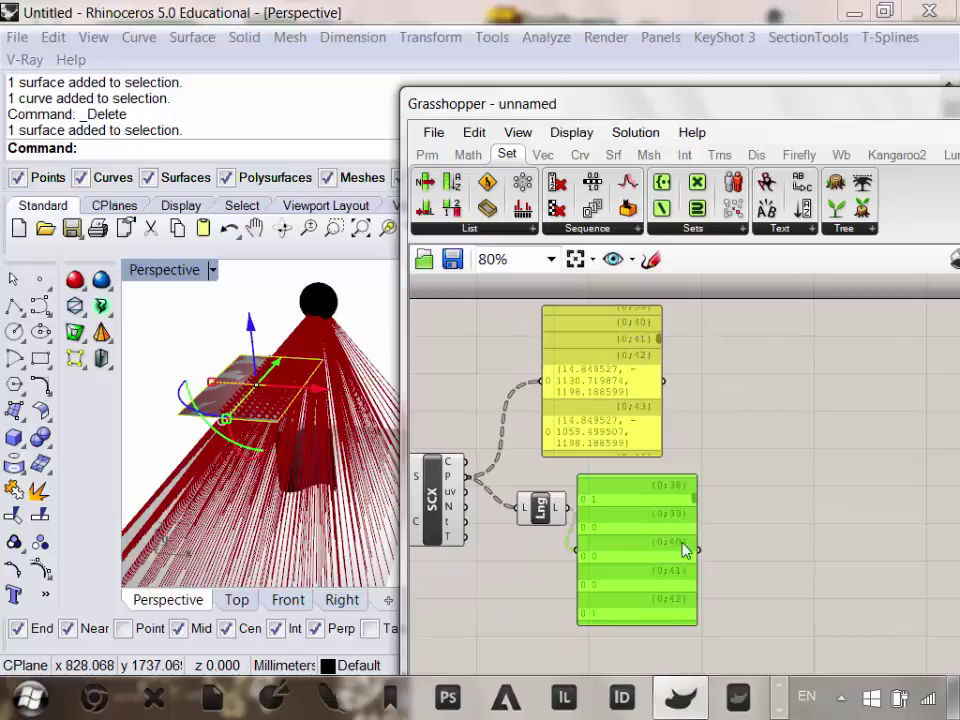
scroll(668, 551, "up", 2)
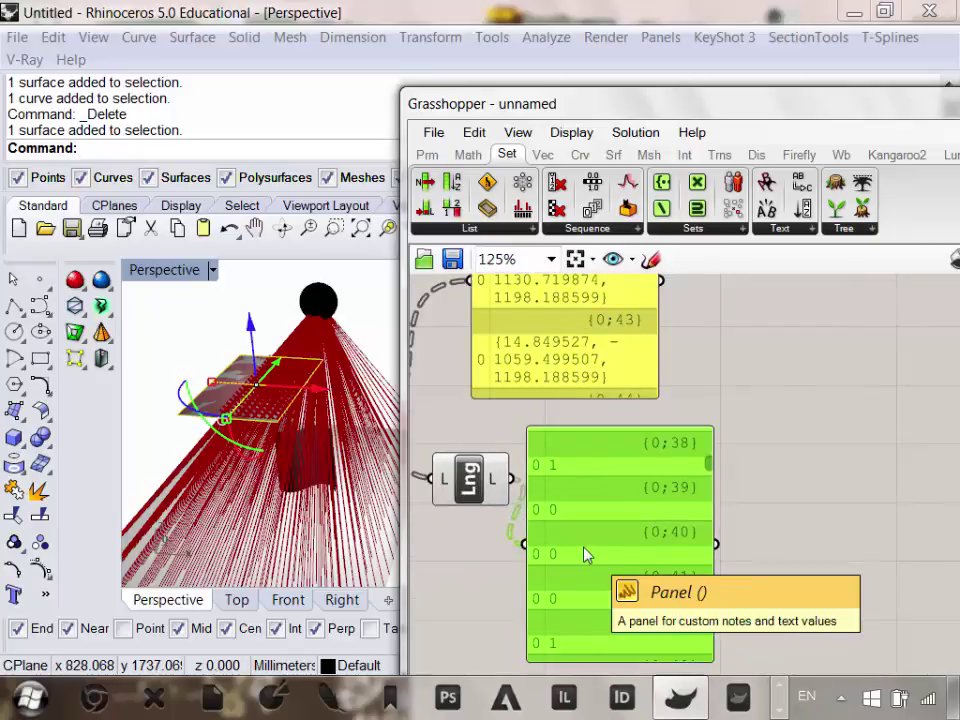
scroll(590, 550, "down", 2)
right_click_drag(598, 536, 660, 508)
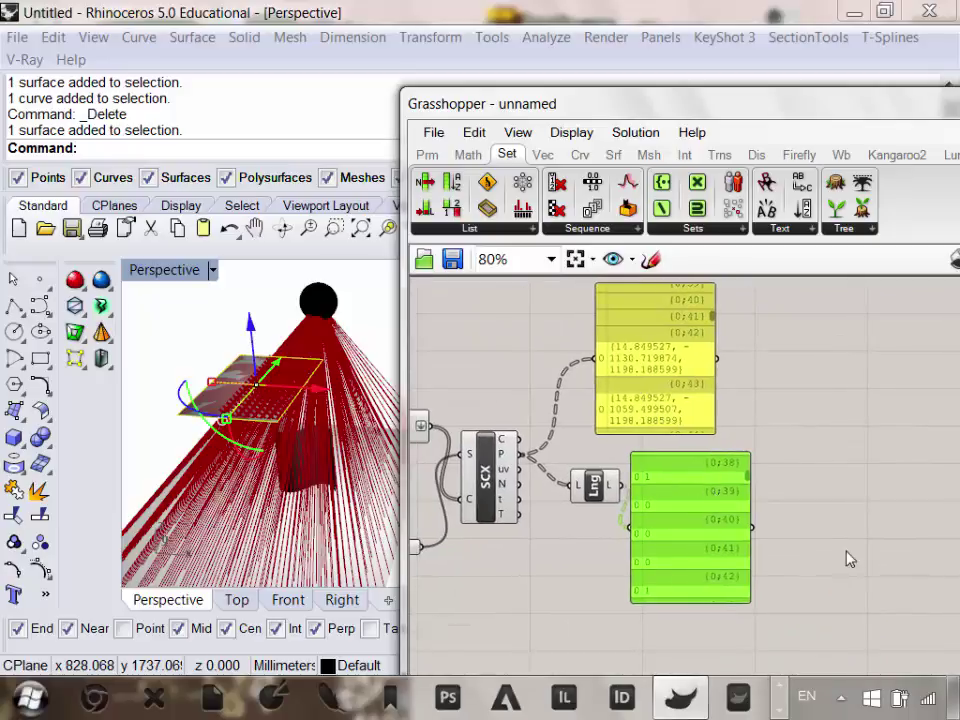
Delete both panels and reposition the Lng component below the outputs of SCX.
left_click_drag(846, 558, 643, 354)
right_click_drag(589, 454, 604, 432)
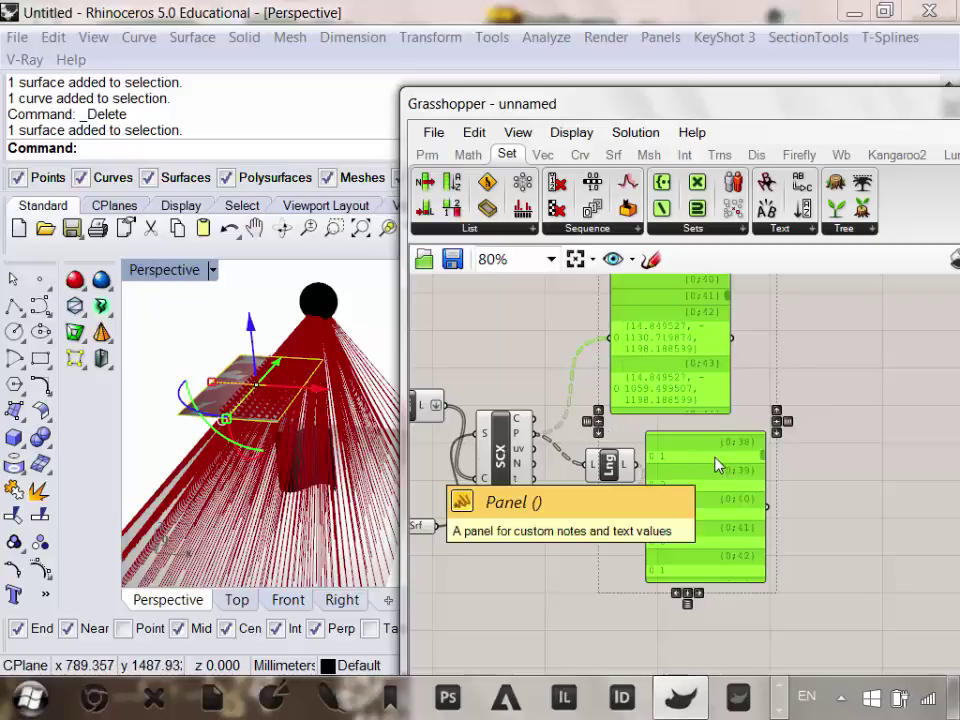
key("Delete")
scroll(700, 450, "up", 1)
left_click_drag(671, 443, 656, 502)
right_click_drag(656, 502, 654, 533)
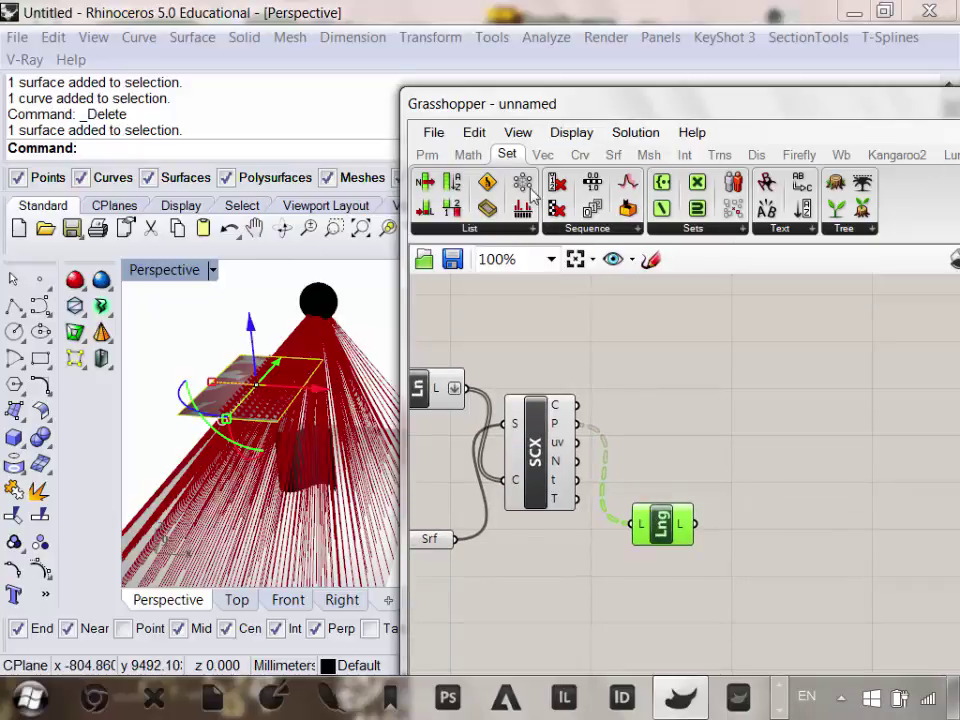
Add a Larger Than component above Lng and check the options of its B input.
left_click(468, 156)
left_click(580, 229)
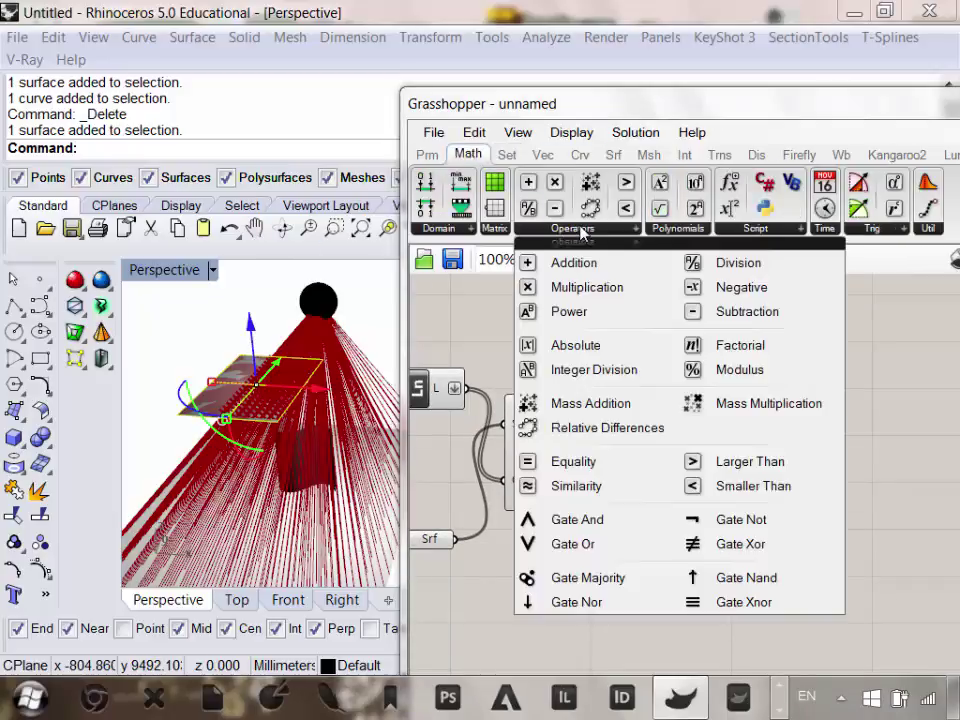
left_click(736, 462)
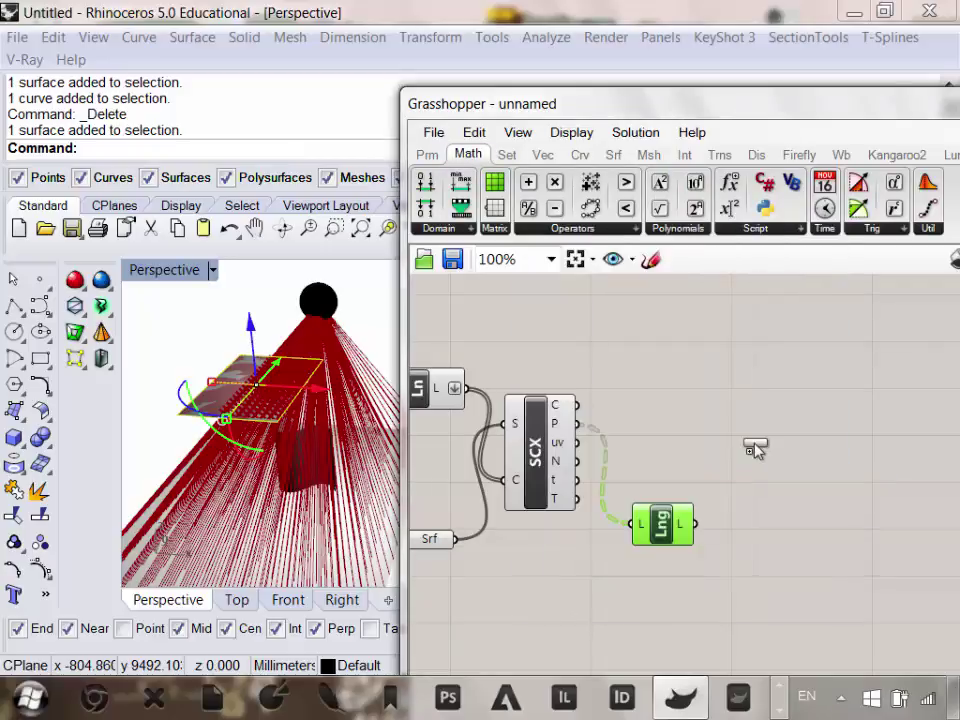
left_click(713, 467)
scroll(713, 467, "up", 1)
right_click(722, 452)
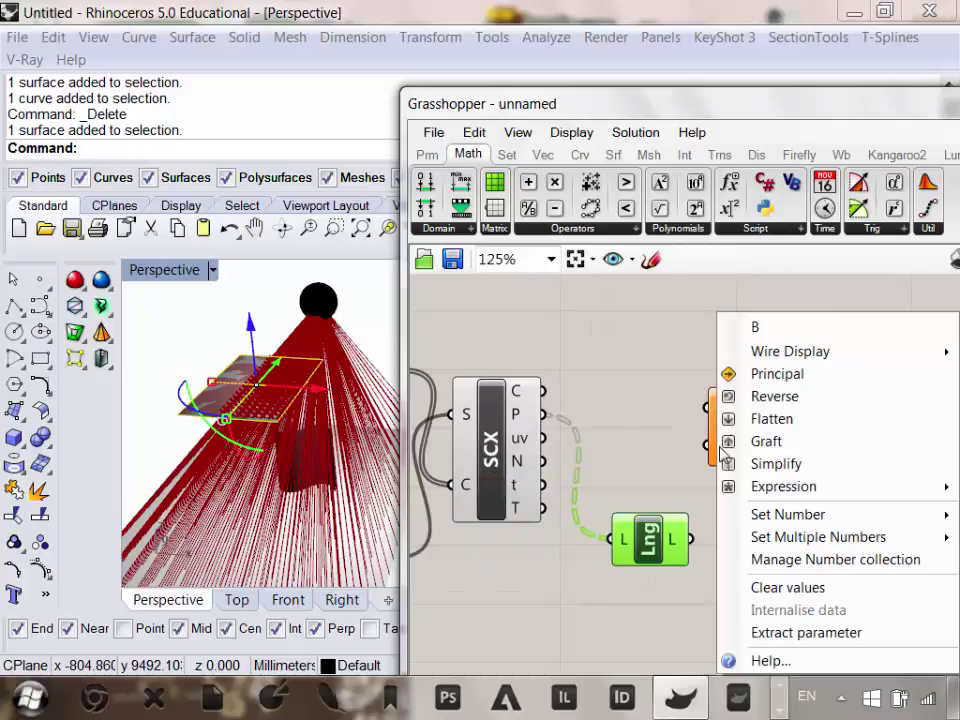
left_click(688, 455)
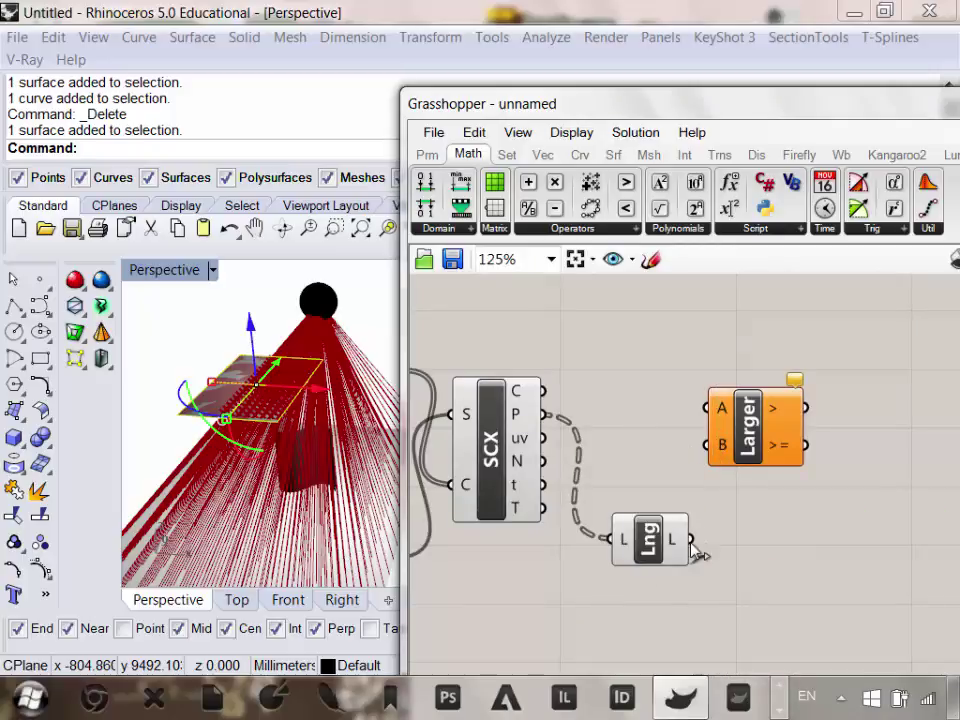
Connect the L output of Lng to the A input of Larger, flatten the > output and tidy both components.
left_click_drag(691, 540, 708, 408)
scroll(757, 475, "down", 2)
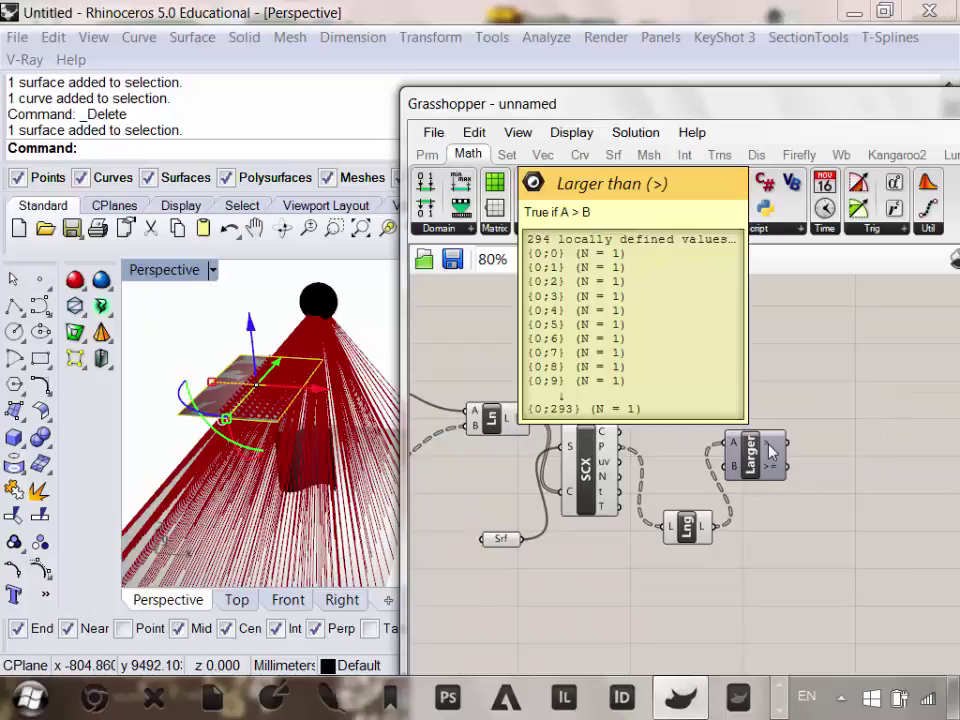
right_click(770, 452)
left_click(820, 527)
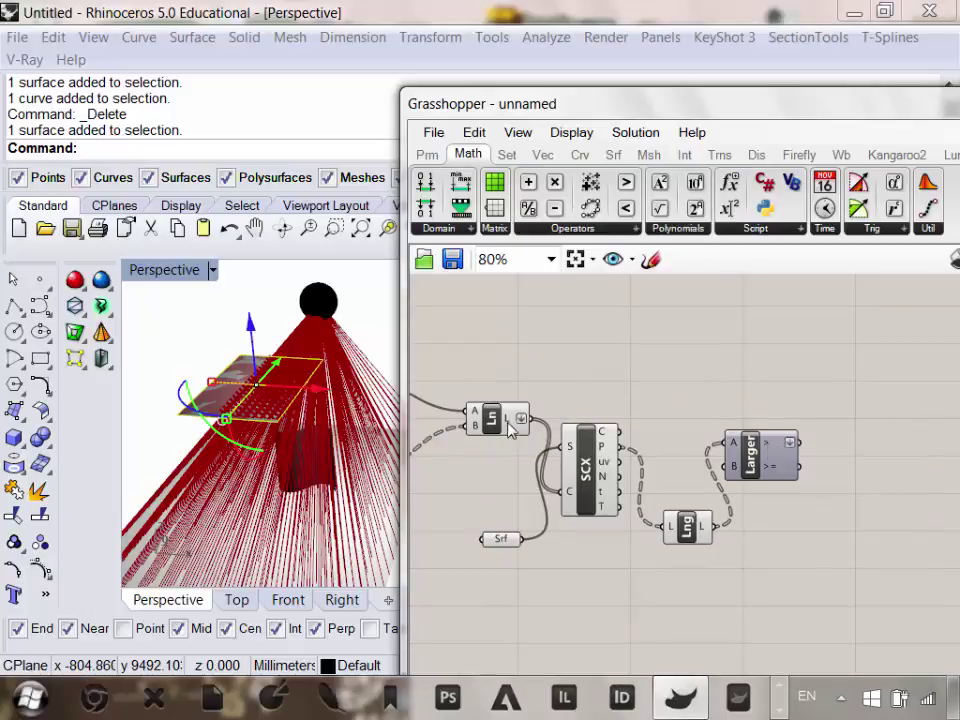
mouse_move(512, 424)
mouse_move(697, 529)
left_mouse_down()
mouse_move(698, 555)
mouse_move(689, 549)
left_mouse_up()
left_click_drag(764, 450, 759, 454)
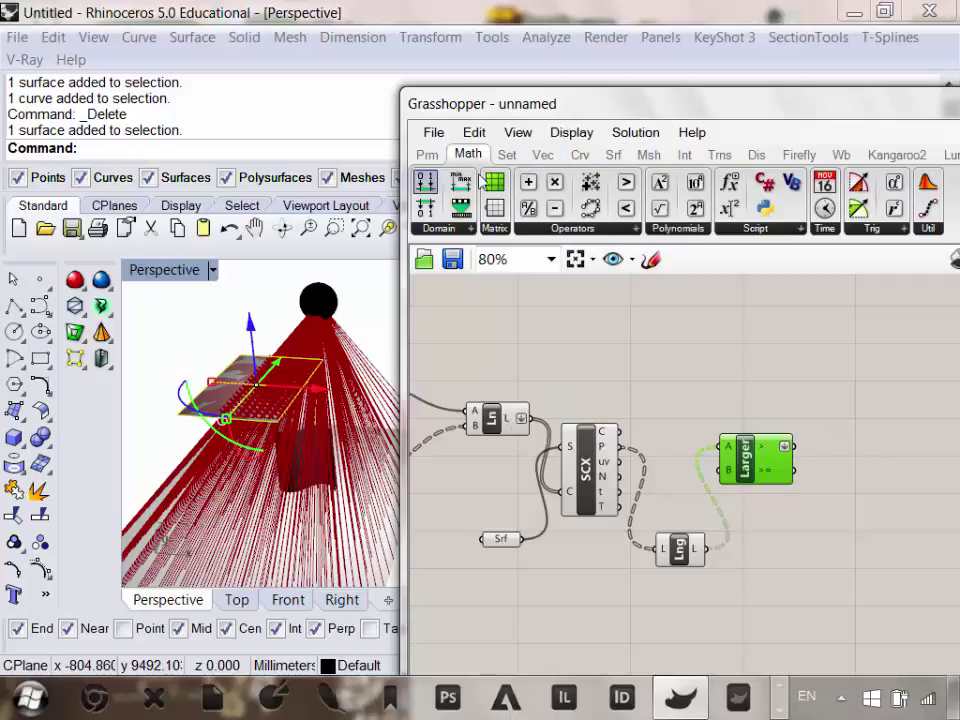
Add a Cull Pattern component above Larger and connect the L output of Ln to its L input.
left_click(508, 155)
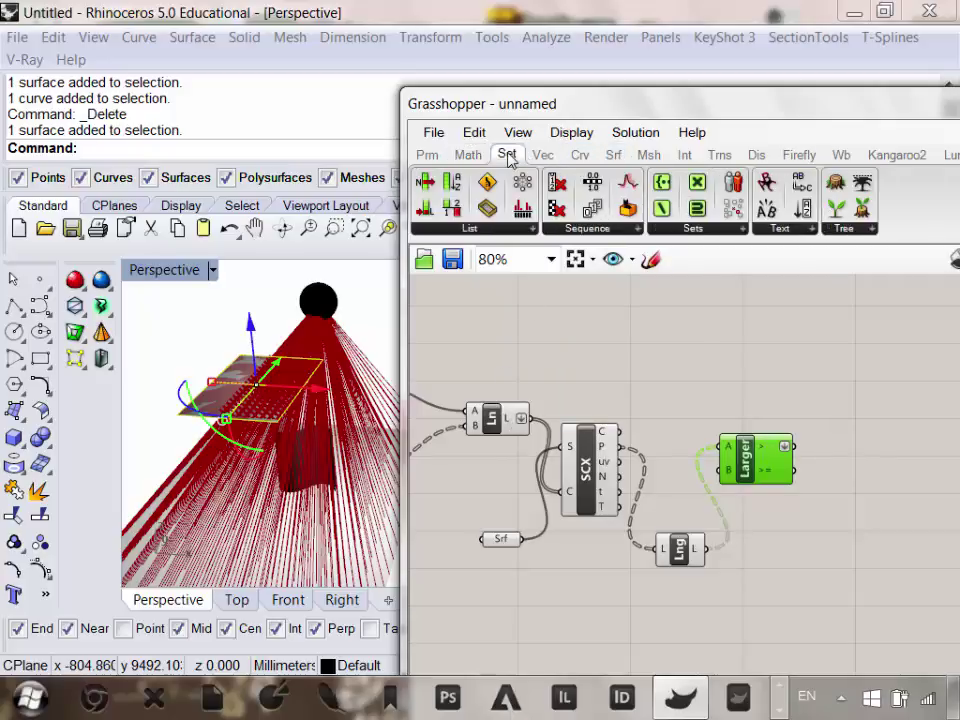
left_click(593, 232)
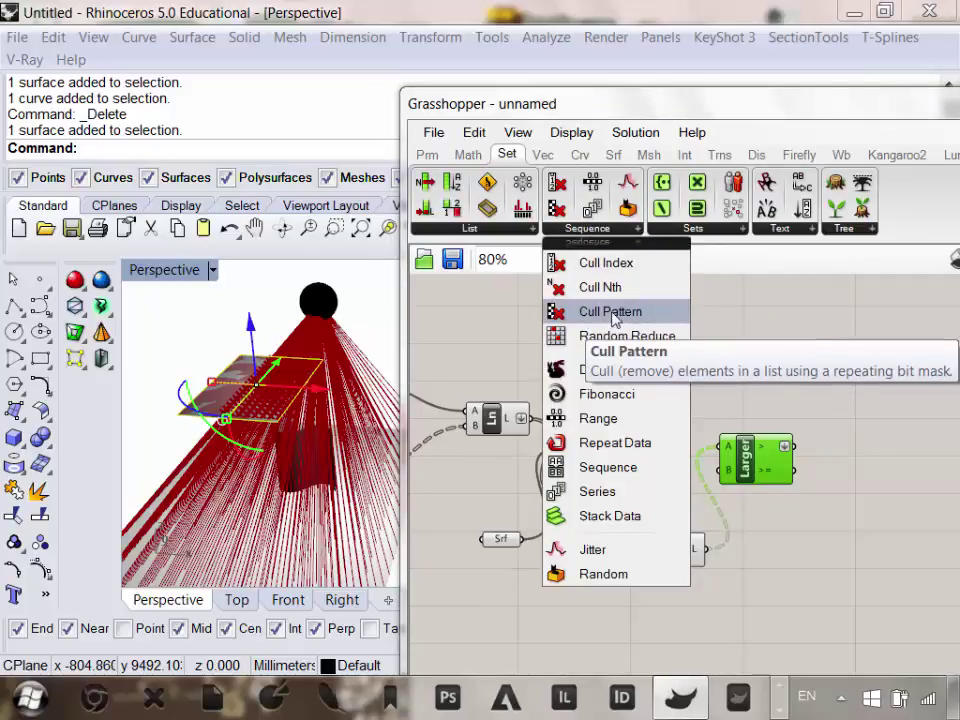
left_click_drag(613, 318, 765, 368)
left_click_drag(838, 412, 838, 410)
scroll(820, 433, "up", 1)
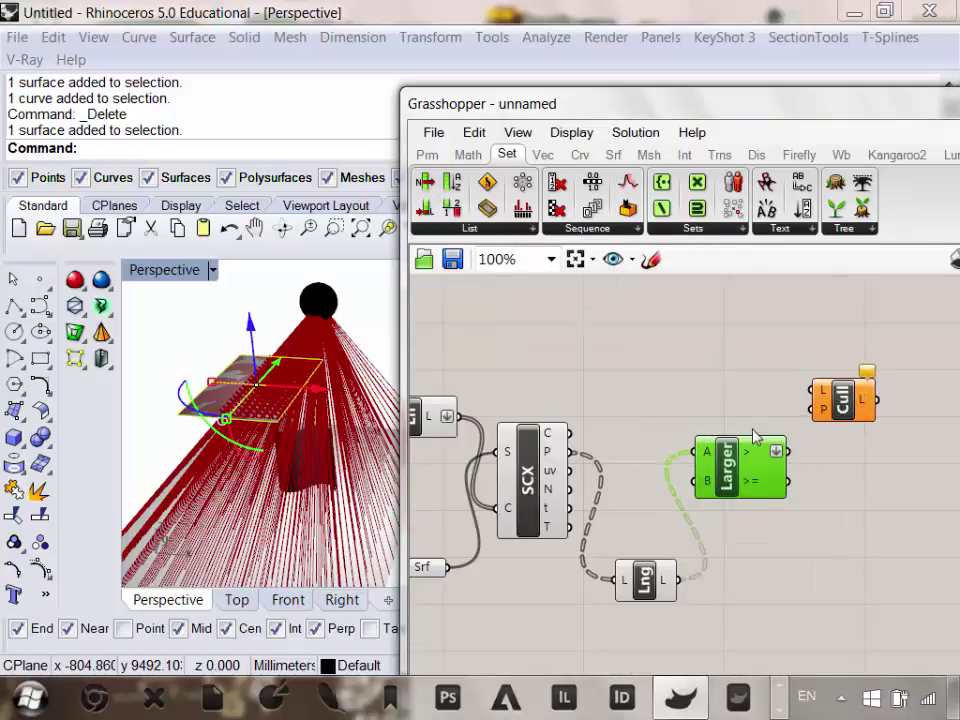
scroll(755, 436, "down", 1)
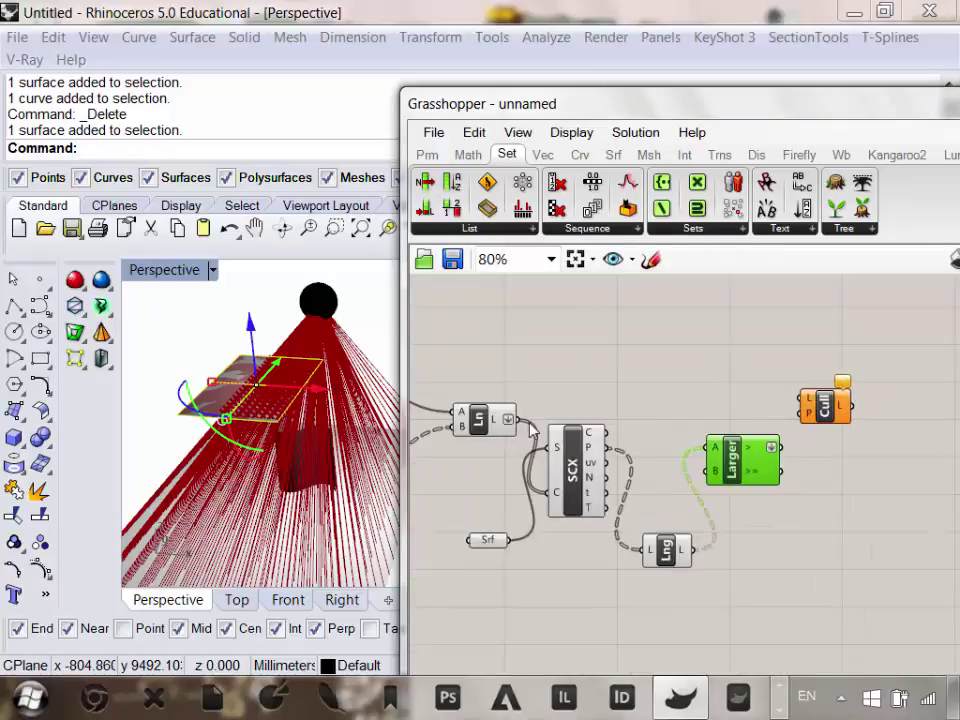
left_click_drag(522, 420, 812, 408)
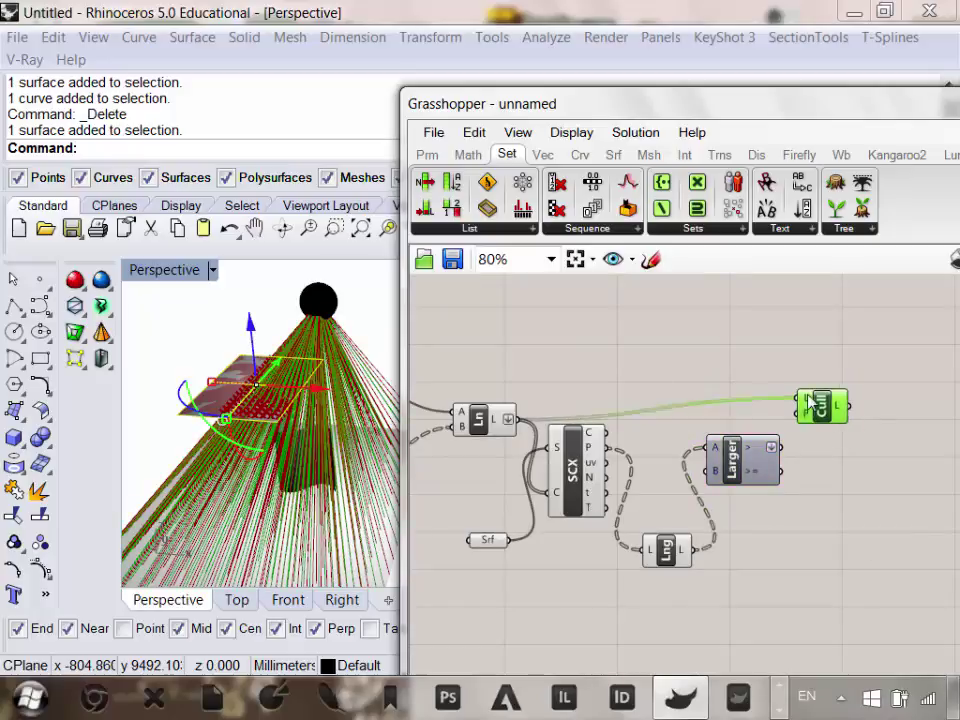
Connect the > output of Larger to the P input of Cull and examine the culled rays around the floating surface.
scroll(812, 410, "up", 2)
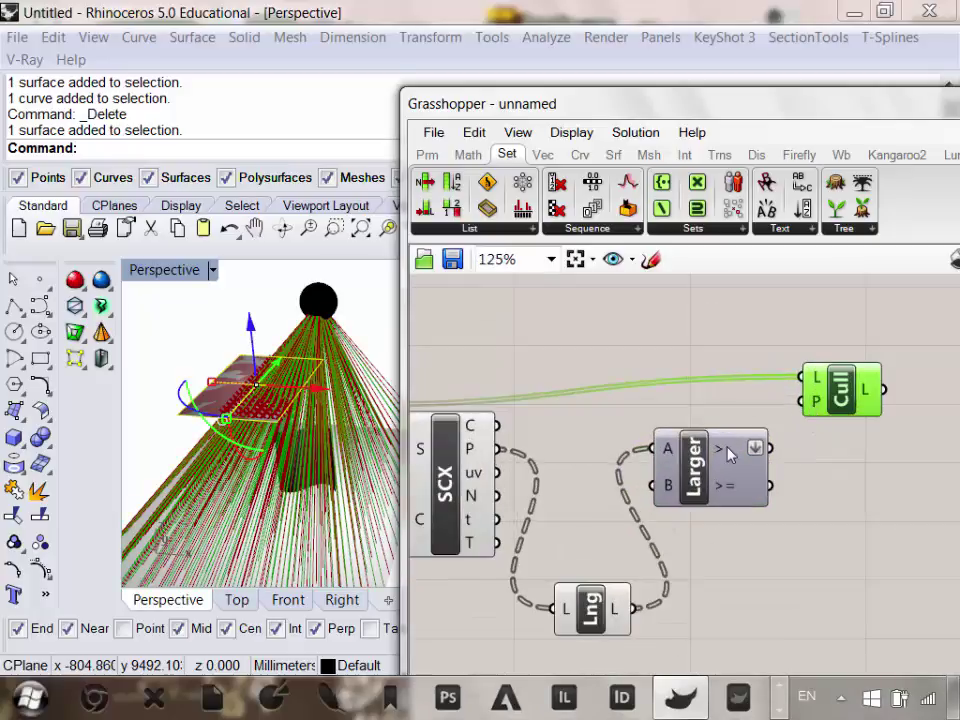
mouse_move(728, 455)
left_click_drag(800, 412, 801, 401)
scroll(711, 349, "down", 3)
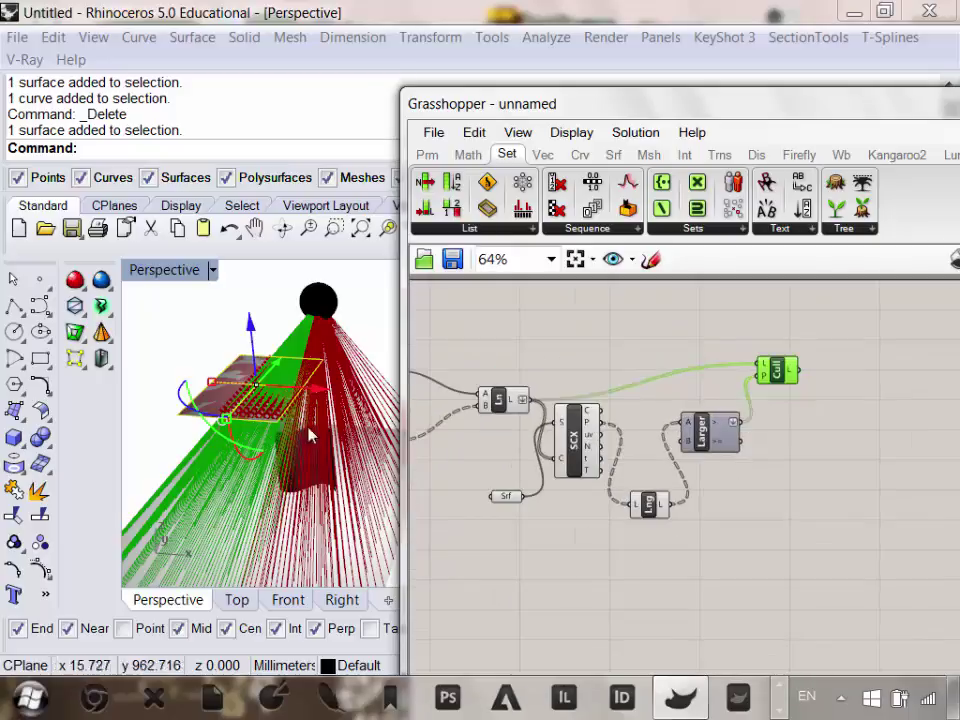
right_click_drag(308, 435, 318, 336)
scroll(358, 338, "down", 4)
scroll(339, 349, "up", 6)
right_click_drag(255, 420, 297, 380)
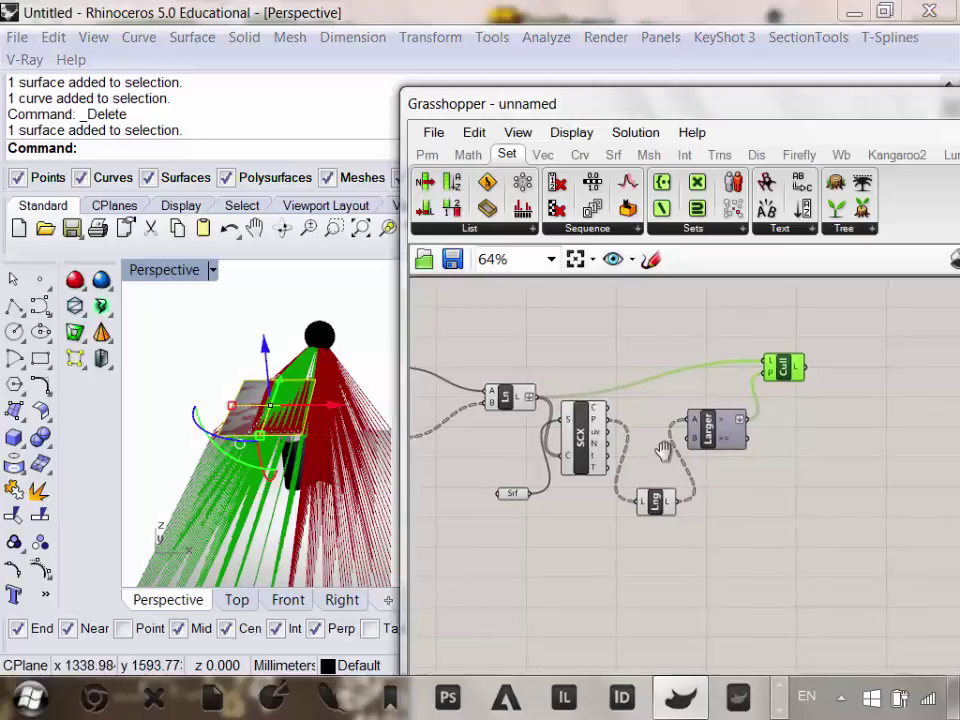
Set the B input of the Larger component to the number 1.
scroll(733, 450, "up", 2)
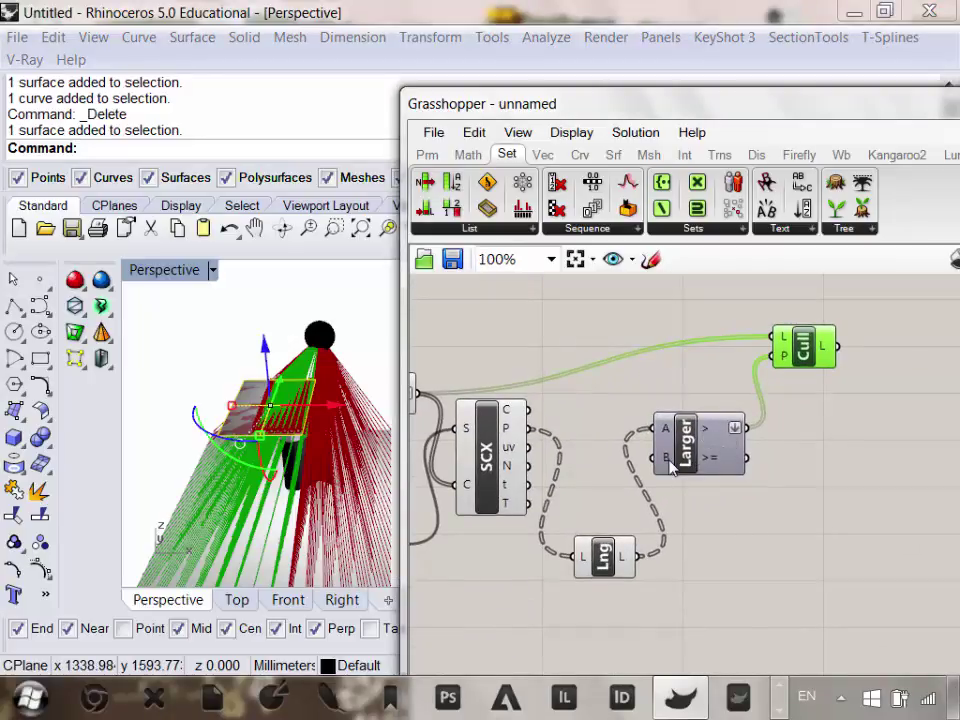
mouse_move(670, 468)
right_click_drag(673, 462, 653, 468)
mouse_move(677, 457)
left_mouse_down()
mouse_move(673, 443)
mouse_move(683, 453)
left_mouse_up()
left_click(671, 493)
right_click(653, 452)
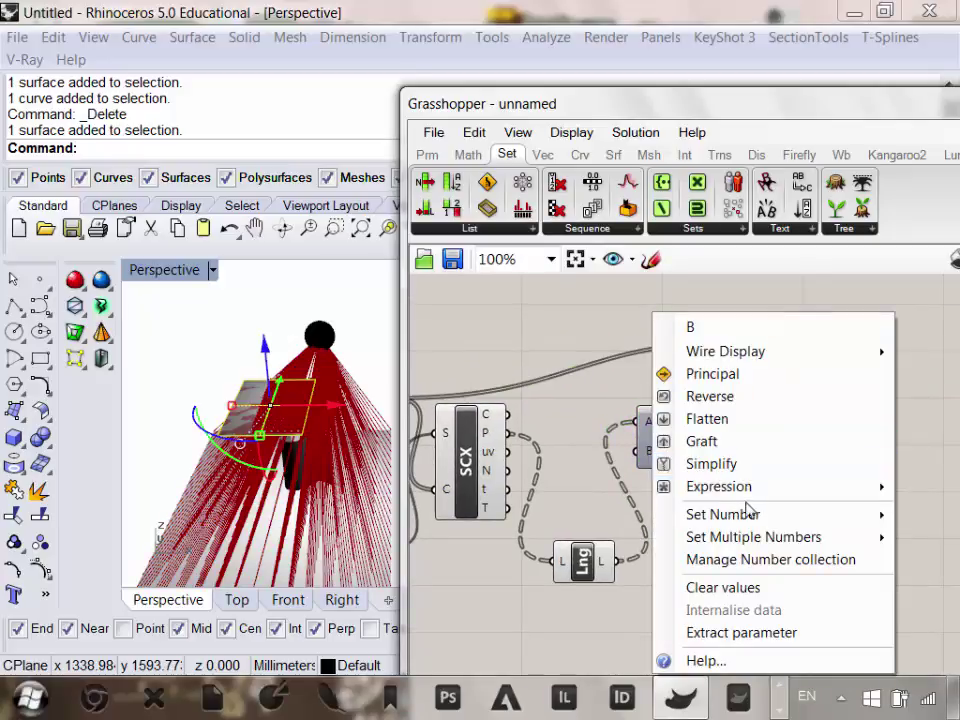
mouse_move(768, 516)
type("1")
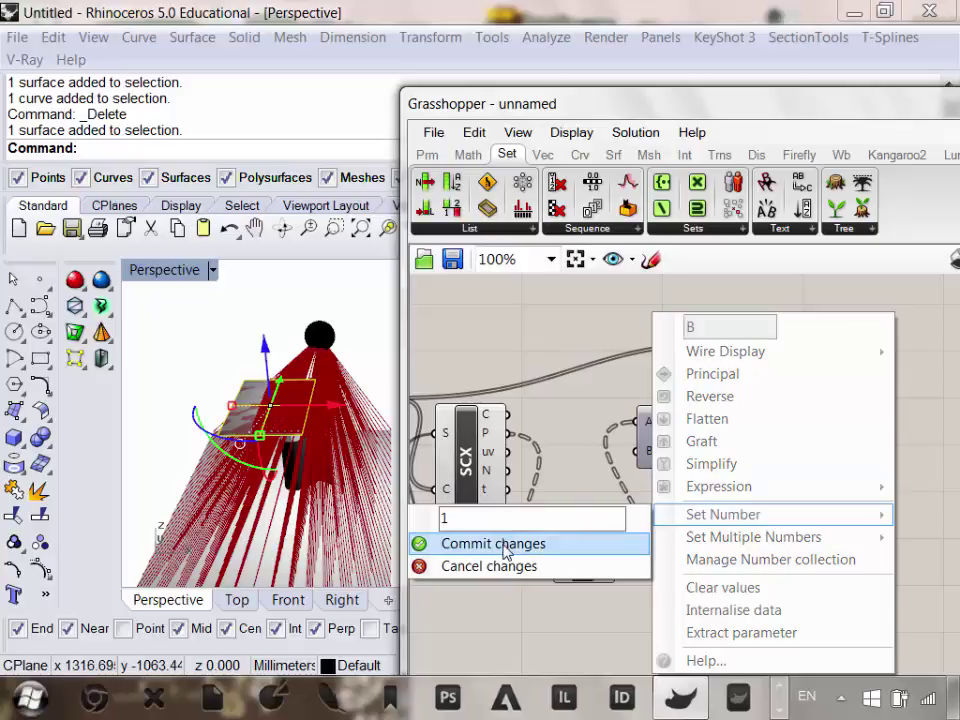
left_click(495, 543)
Turn off the preview of the Ln, Srf, SCX, Lng and Larger components.
left_click(786, 362)
scroll(855, 433, "down", 2)
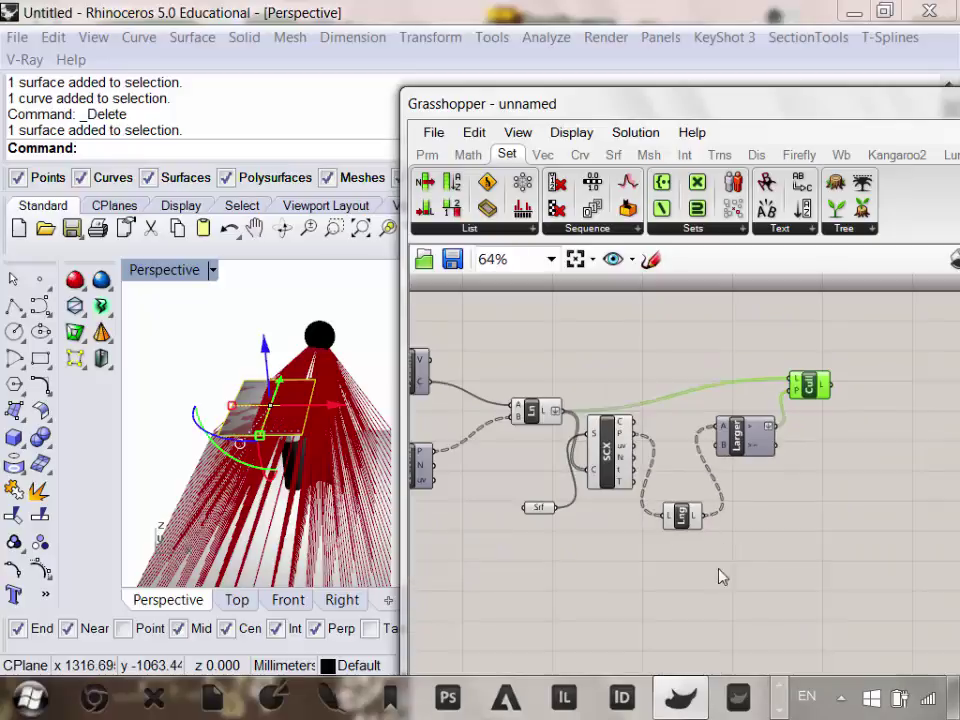
left_click_drag(750, 611, 505, 380)
right_click(565, 340)
left_click(620, 327)
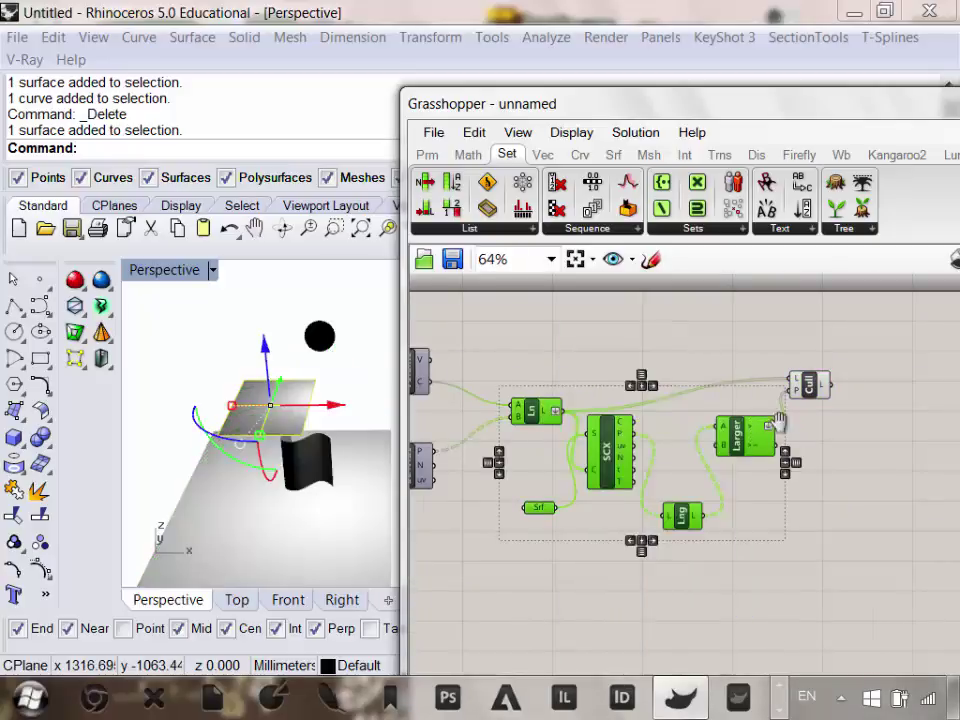
Feed the P input of Cull from the >= output of Larger instead and flatten that output.
scroll(677, 490, "up", 3)
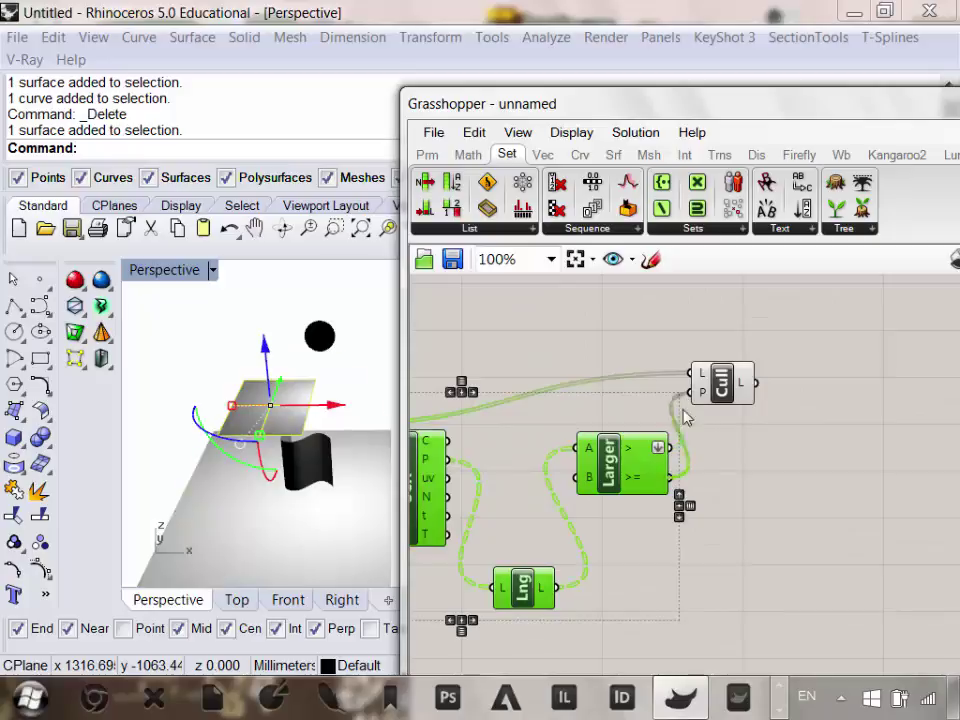
scroll(660, 469, "up", 1)
right_click(638, 487)
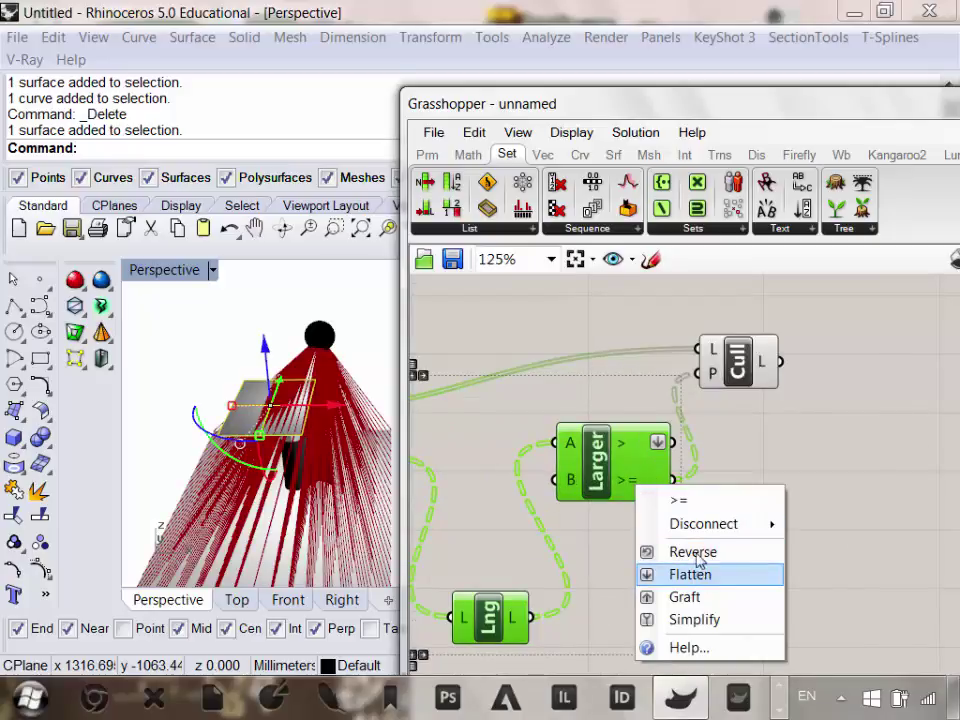
mouse_move(705, 524)
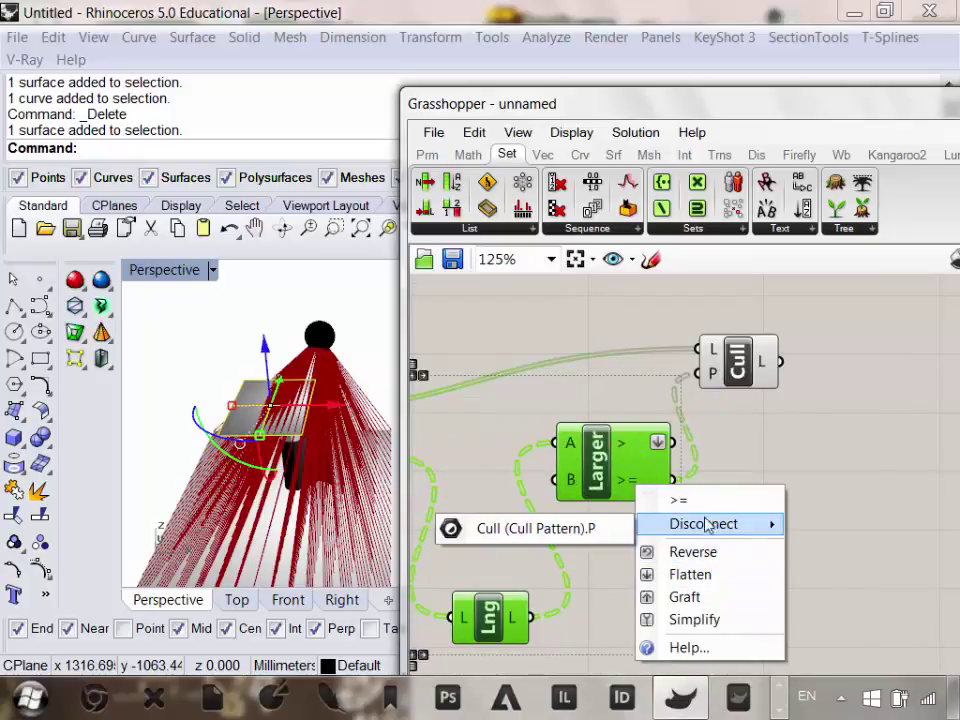
left_click(688, 574)
left_click_drag(625, 480, 612, 485)
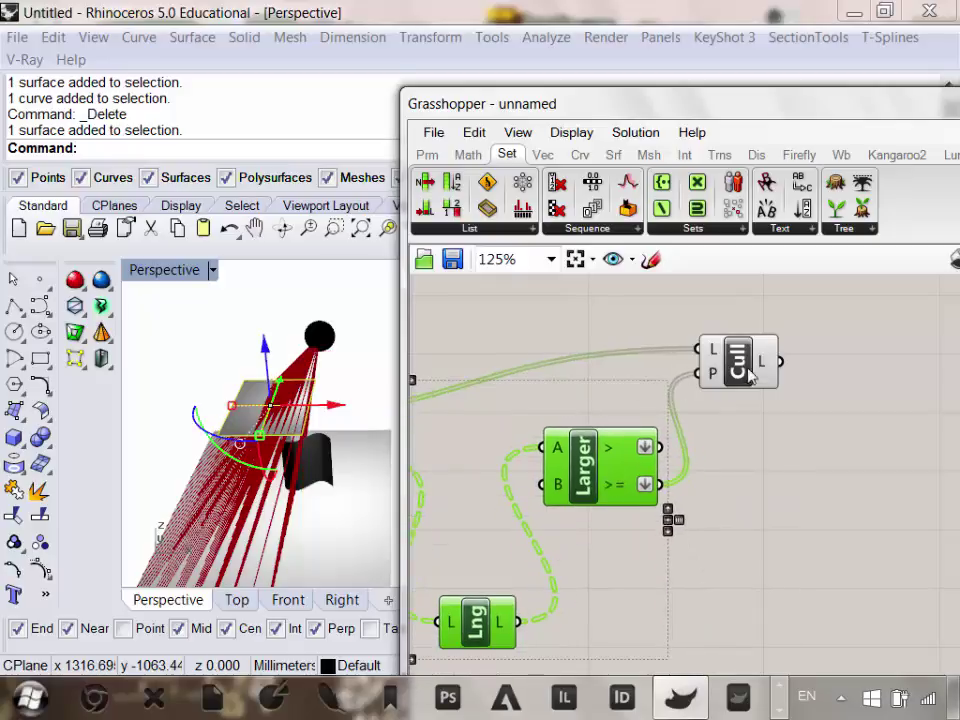
Select the Cull component and examine the culled rays around the floating surface from several angles.
left_click_drag(750, 374, 741, 419)
scroll(728, 423, "down", 3)
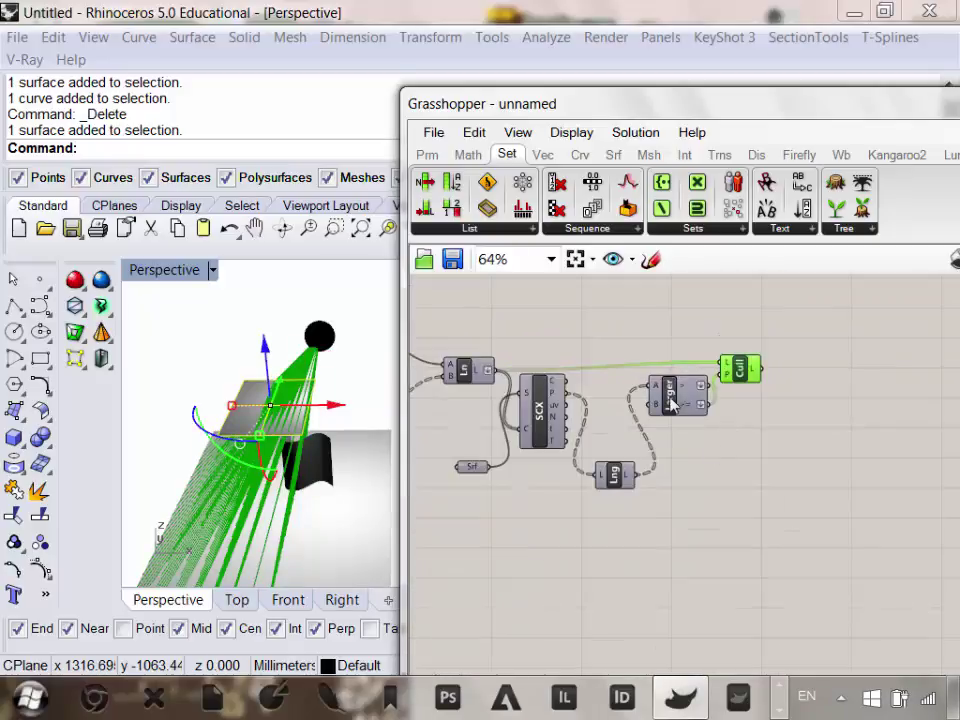
left_click(672, 403)
left_click(737, 437)
scroll(750, 395, "up", 3)
left_click(731, 360)
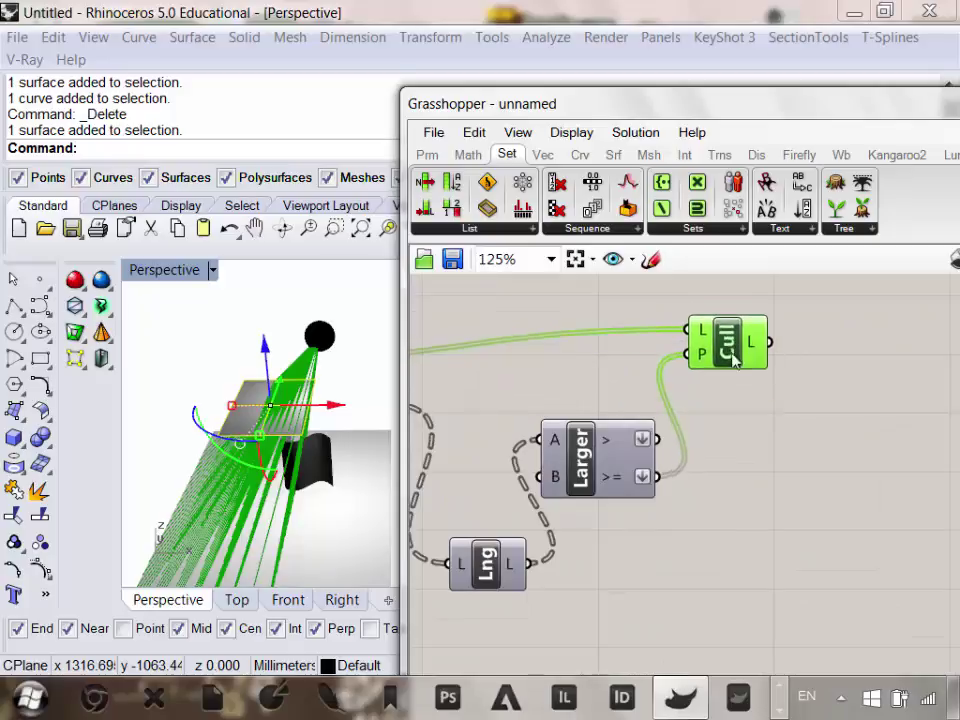
right_click_drag(702, 420, 810, 401)
scroll(302, 437, "down", 5)
right_click_drag(293, 424, 305, 470)
scroll(300, 426, "up", 6)
right_click_drag(793, 466, 668, 466)
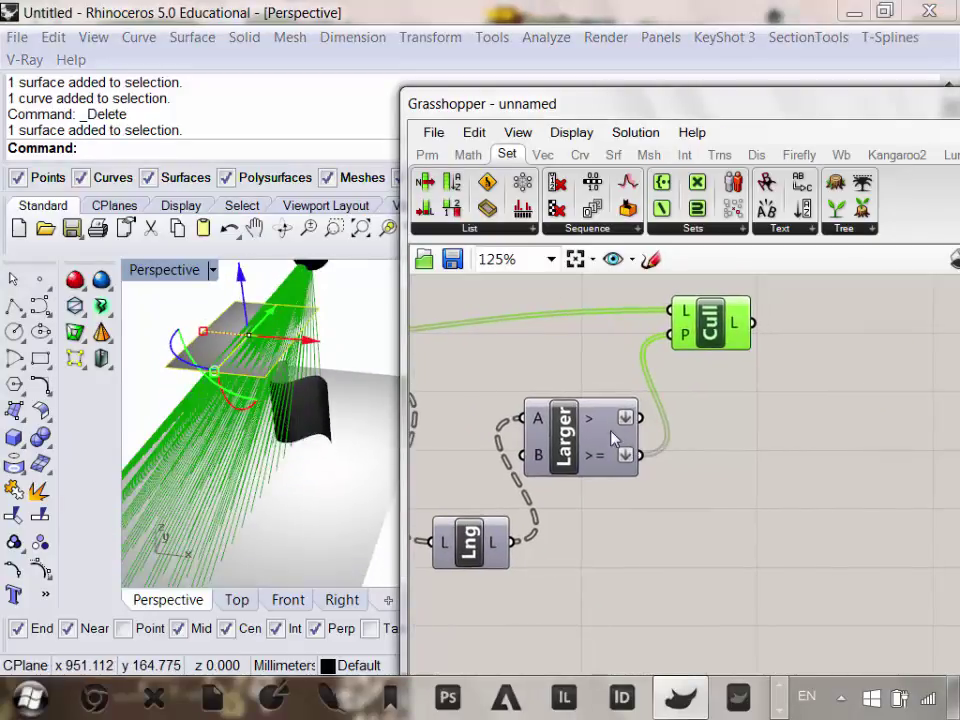
scroll(613, 438, "down", 2)
right_click_drag(604, 446, 680, 446)
right_click_drag(311, 439, 336, 403)
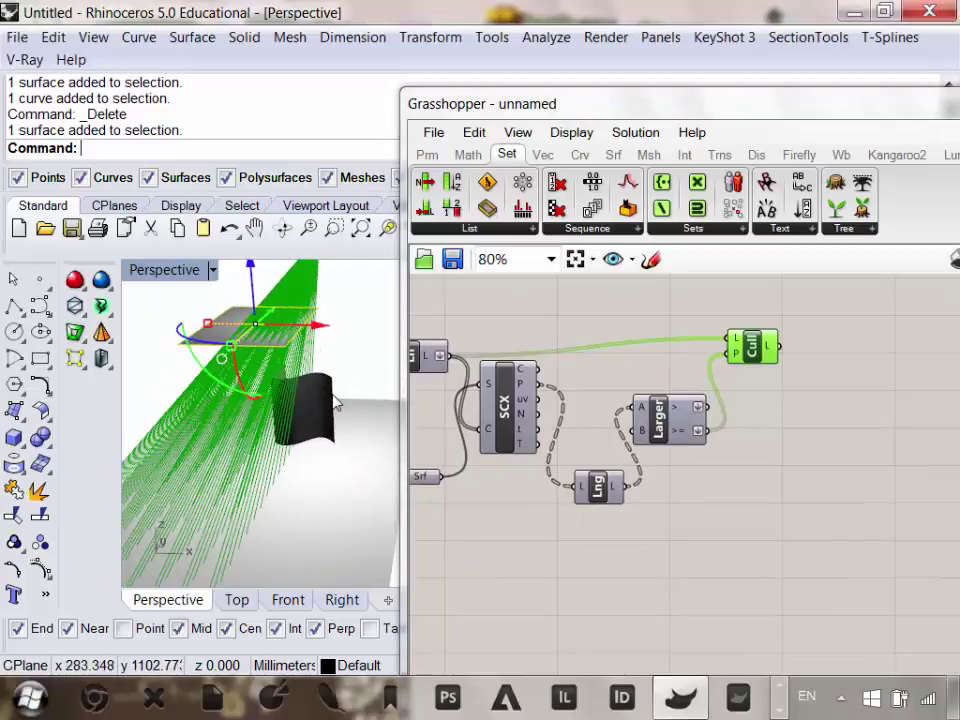
Add a Boolean parameter beside the Larger component and feed it from the >= output.
left_click(427, 155)
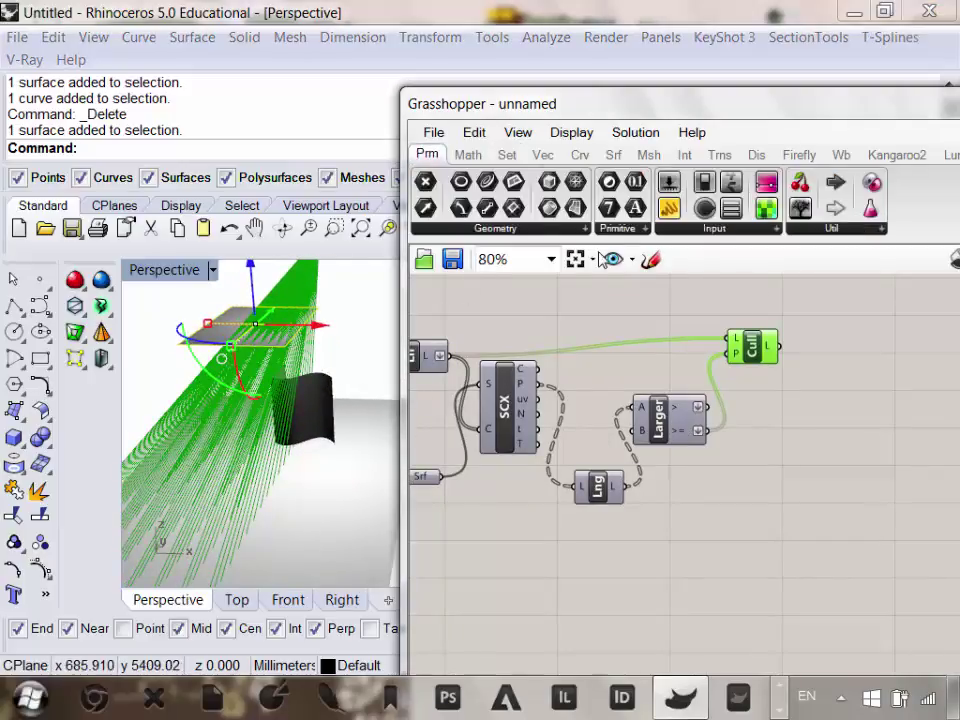
left_click(628, 230)
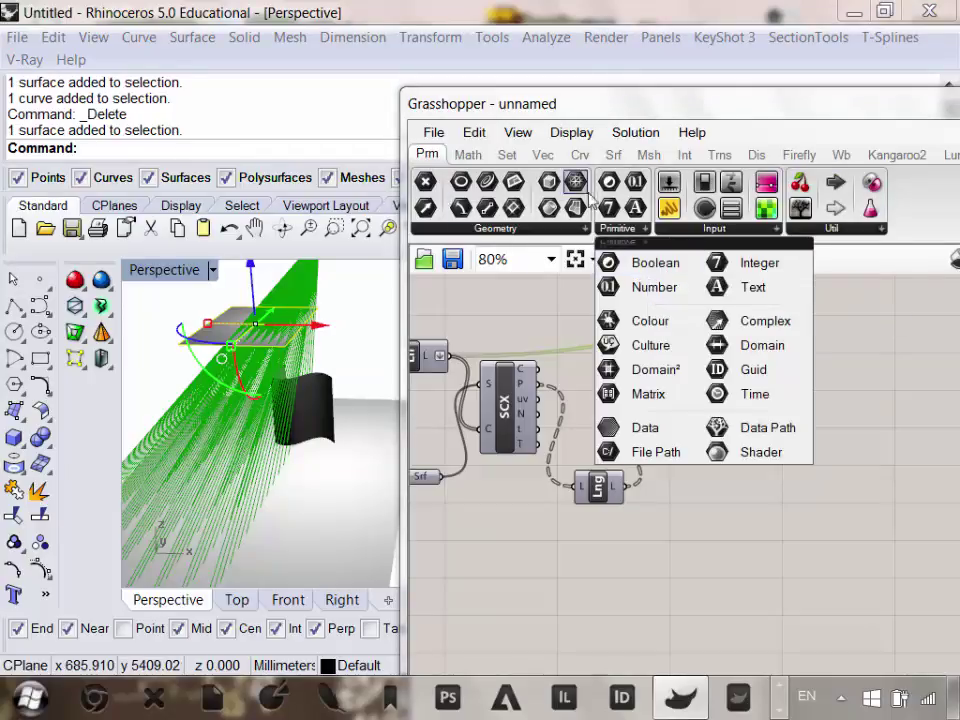
left_click_drag(729, 352, 726, 420)
scroll(772, 468, "up", 3)
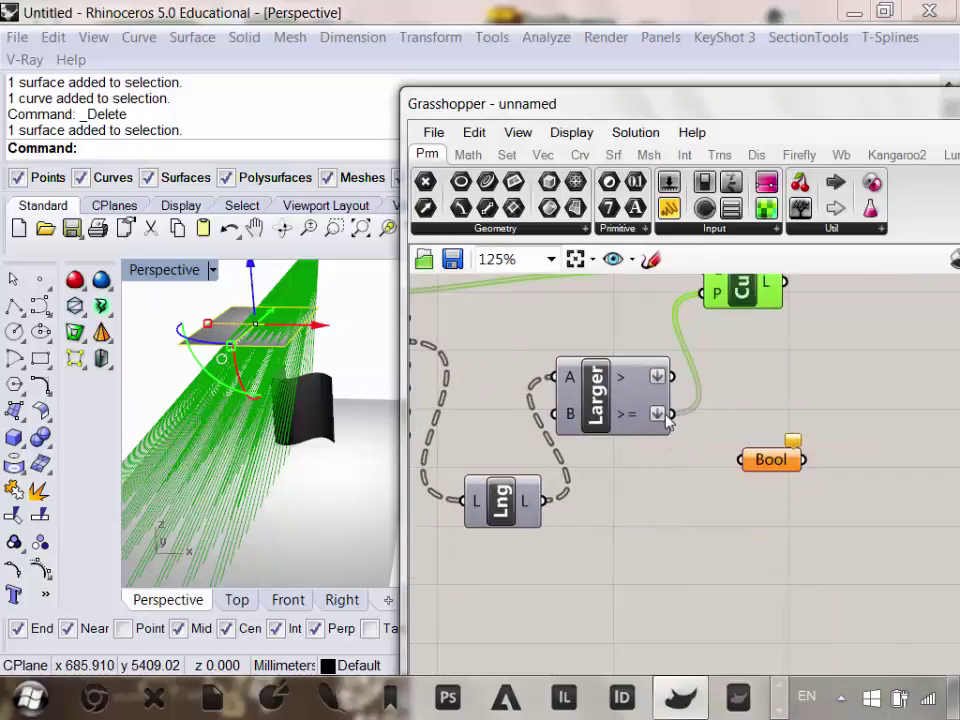
left_click_drag(672, 414, 732, 466)
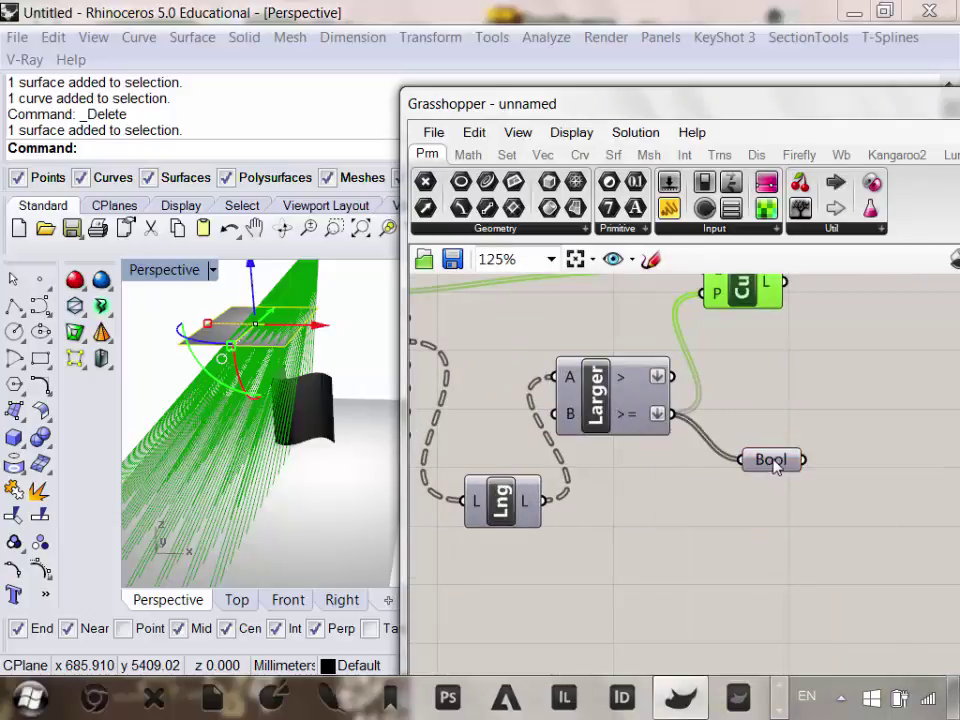
Invert the Bool parameter, connect it to the P input of Cull, and move Cull farther from Larger.
right_click(776, 466)
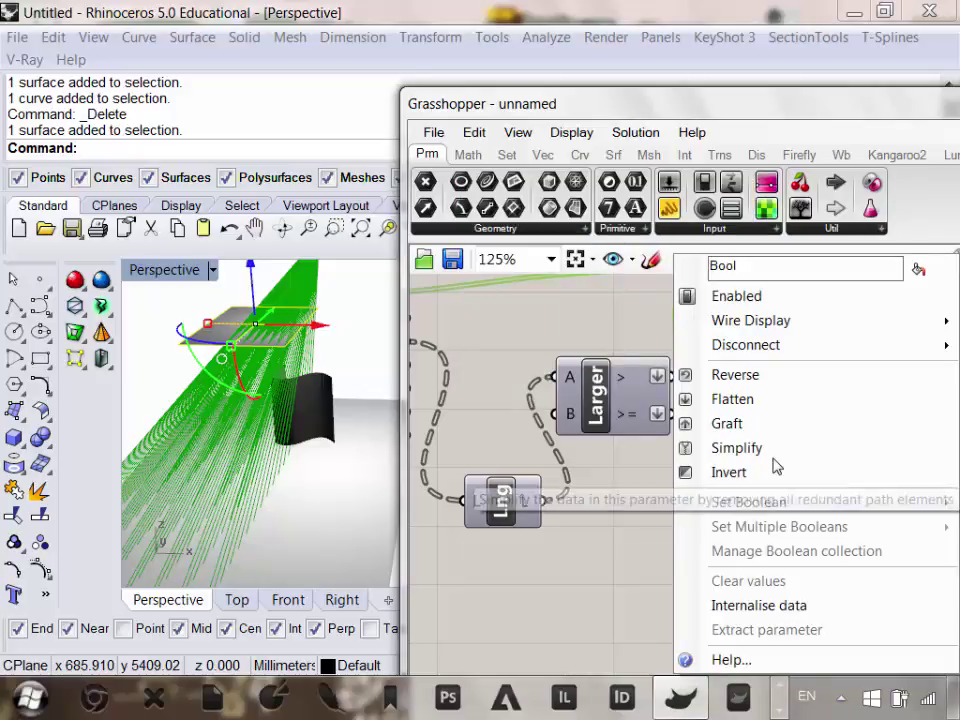
left_click(714, 470)
right_click_drag(690, 491, 624, 551)
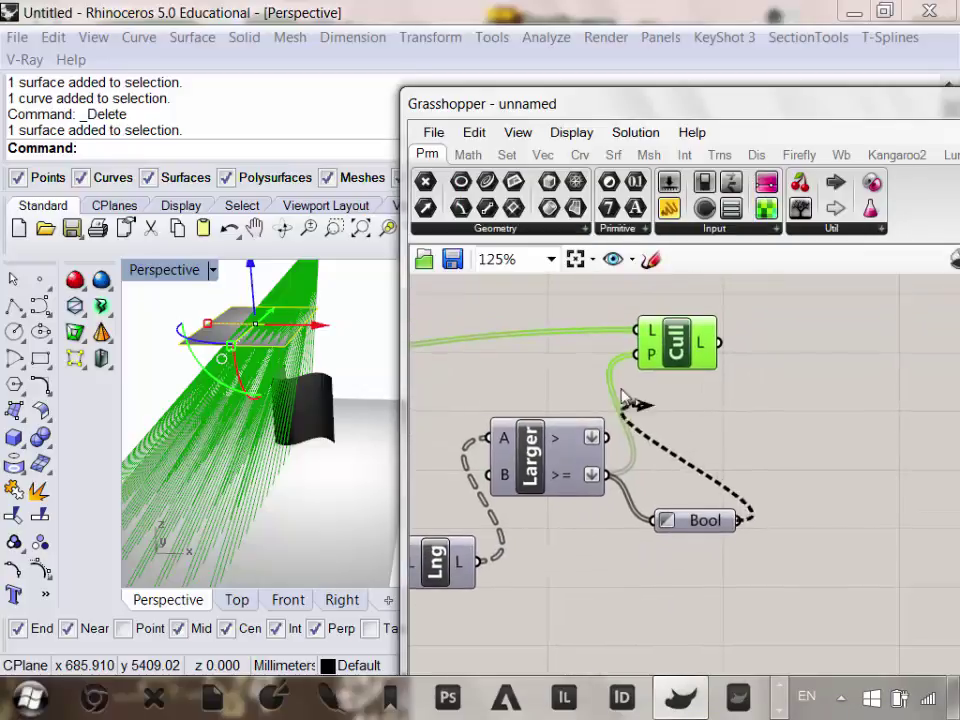
left_click_drag(622, 398, 850, 350)
Select the sun sphere with its point light in the Rhino model and raise it vertically.
mouse_move(332, 396)
right_mouse_down()
mouse_move(370, 400)
mouse_move(304, 343)
mouse_move(364, 368)
mouse_move(330, 400)
mouse_move(344, 460)
mouse_move(304, 565)
mouse_move(320, 410)
mouse_move(290, 360)
mouse_move(325, 333)
mouse_move(326, 381)
mouse_move(369, 418)
mouse_move(328, 411)
right_mouse_up()
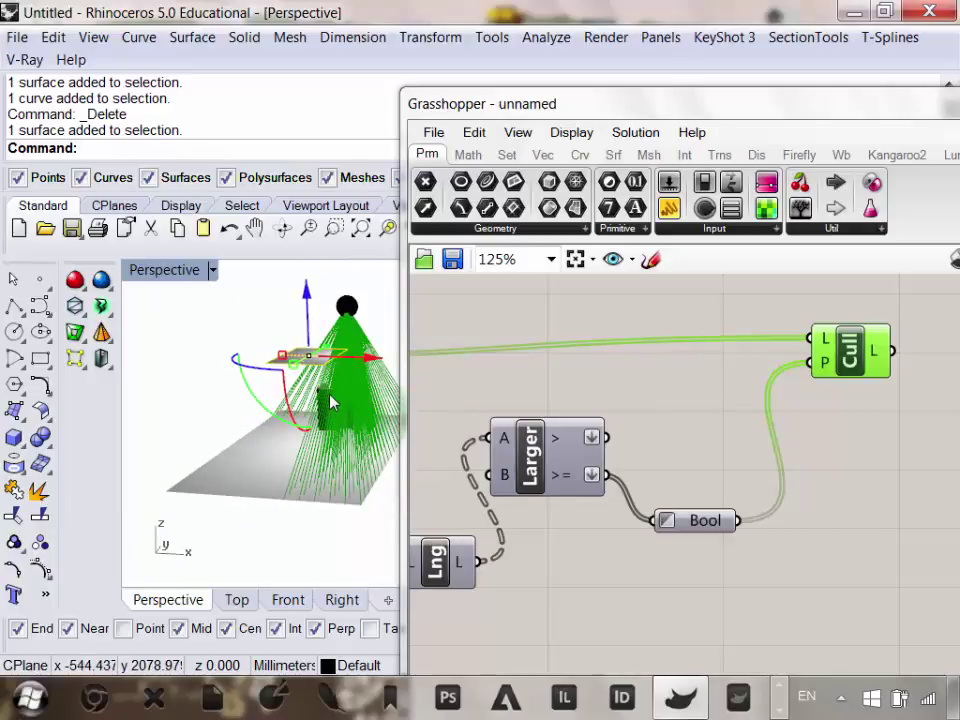
right_click_drag(327, 410, 362, 316)
left_click(358, 310)
scroll(268, 456, "down", 5)
right_click_drag(268, 456, 328, 444)
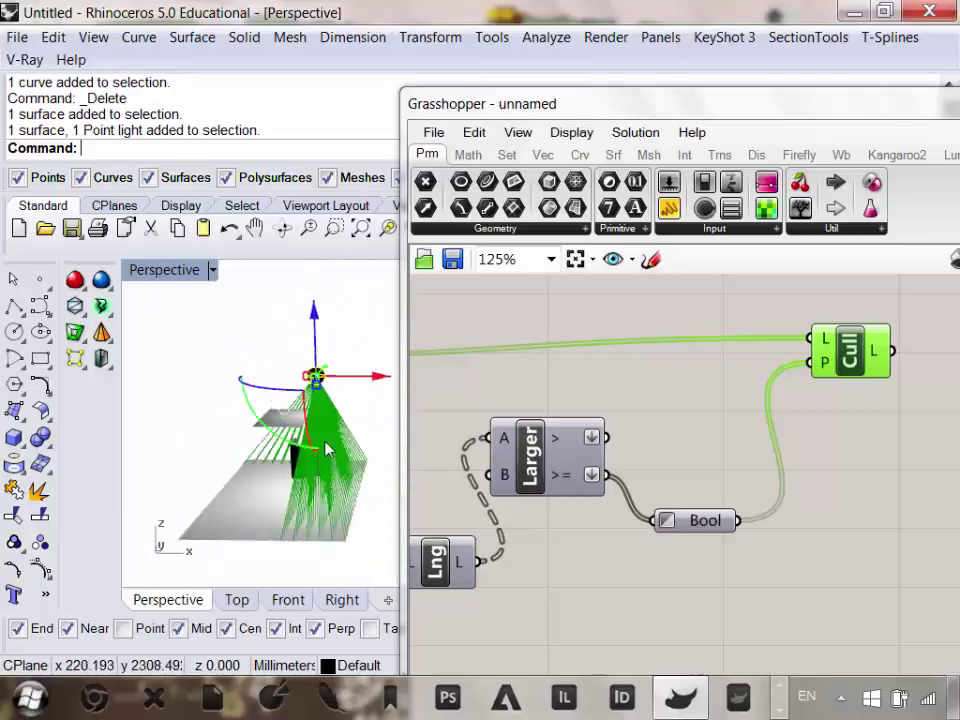
scroll(328, 444, "down", 6)
left_click_drag(321, 354, 325, 300)
scroll(281, 346, "up", 8)
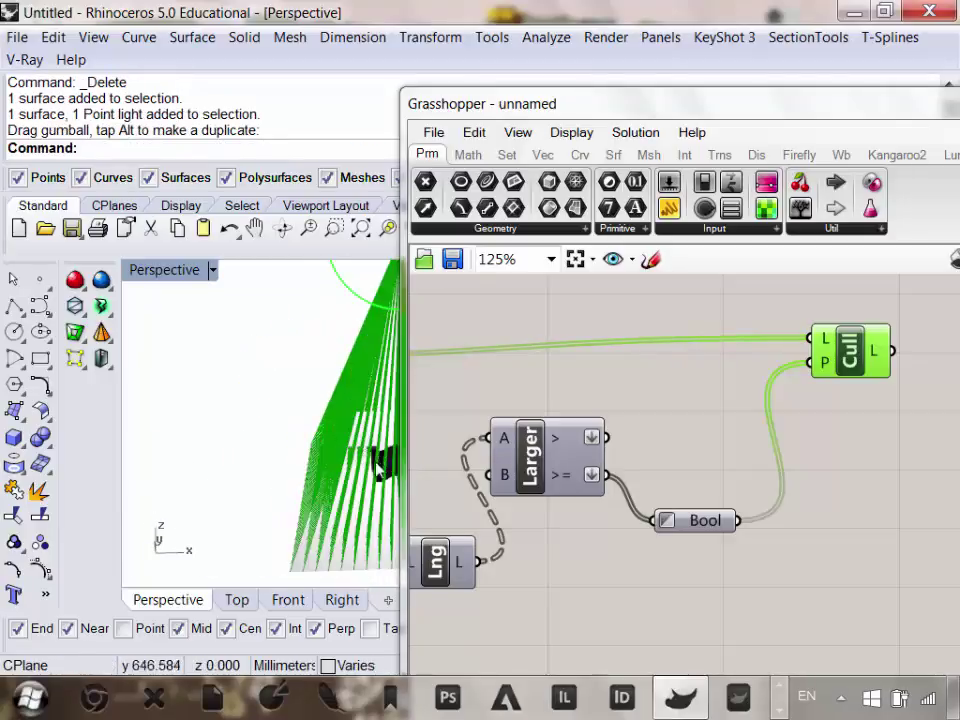
Examine the inverted culled rays and the gap they leave around the blocking surface and the ground.
scroll(350, 428, "up", 4)
right_click_drag(350, 428, 255, 446)
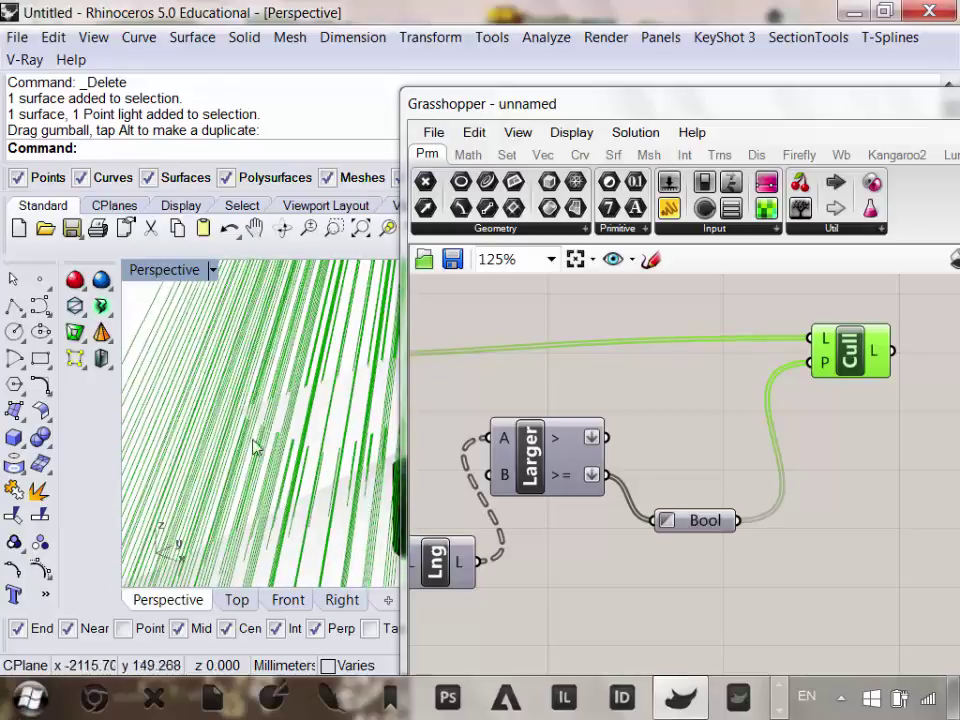
scroll(255, 446, "down", 9)
scroll(326, 514, "up", 6)
right_click_drag(326, 514, 296, 437)
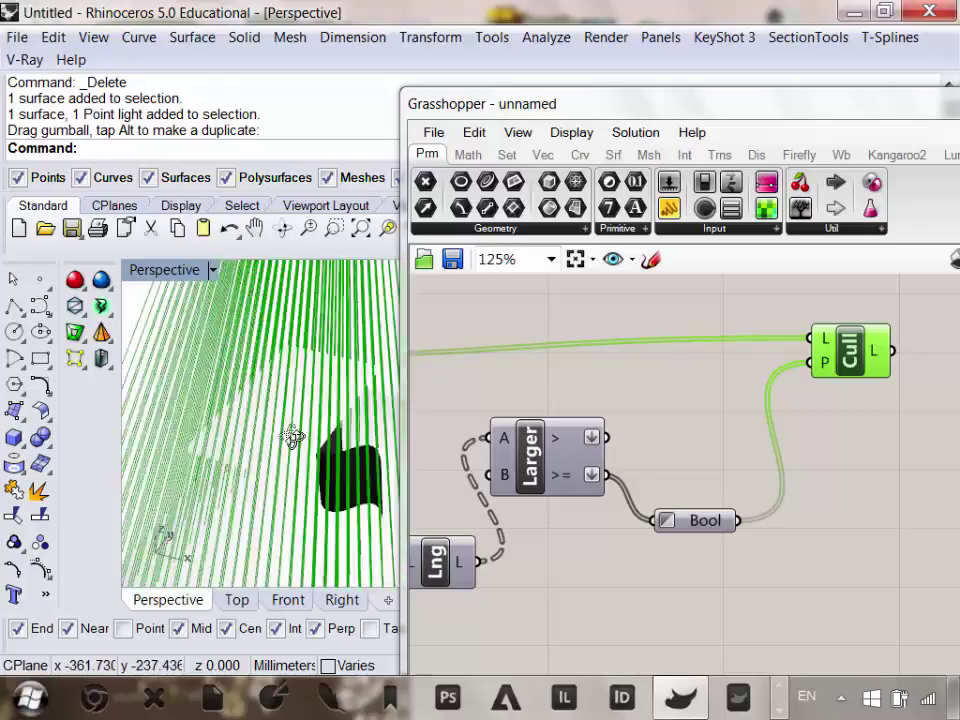
scroll(296, 445, "down", 8)
scroll(330, 480, "up", 6)
scroll(334, 515, "down", 5)
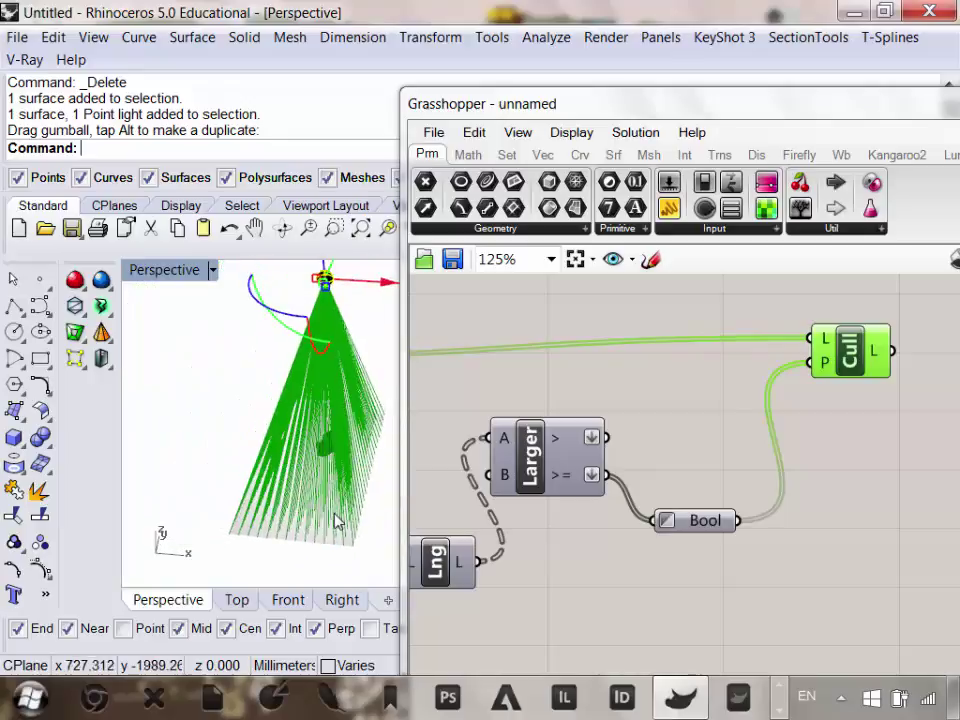
scroll(300, 500, "up", 6)
Hide the flat ground surface in the Rhino model and inspect the remaining rays.
right_click_drag(273, 500, 279, 292)
right_click_drag(297, 400, 300, 325)
scroll(303, 454, "down", 7)
right_click_drag(303, 454, 306, 375)
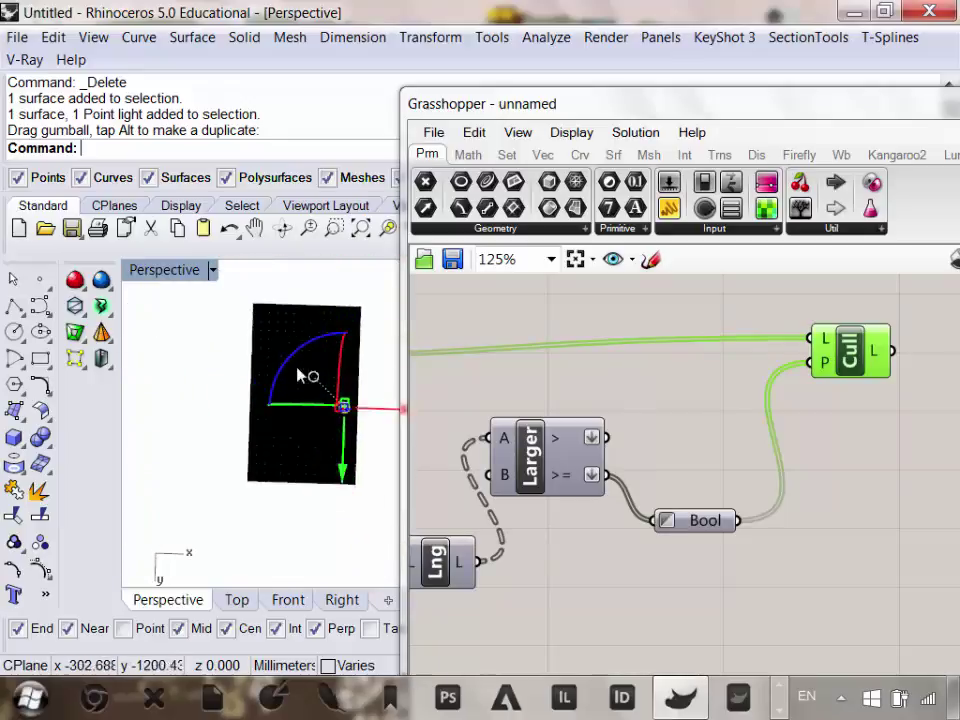
scroll(302, 390, "up", 5)
left_click(298, 398)
key("ctrl+h")
mouse_move(300, 420)
right_mouse_down()
mouse_move(349, 456)
mouse_move(366, 514)
mouse_move(333, 585)
mouse_move(321, 339)
mouse_move(340, 370)
mouse_move(339, 420)
mouse_move(354, 441)
mouse_move(410, 447)
mouse_move(317, 454)
mouse_move(285, 510)
mouse_move(300, 422)
mouse_move(291, 587)
mouse_move(330, 422)
mouse_move(315, 379)
mouse_move(318, 424)
mouse_move(285, 371)
mouse_move(315, 467)
mouse_move(296, 425)
mouse_move(313, 432)
right_mouse_up()
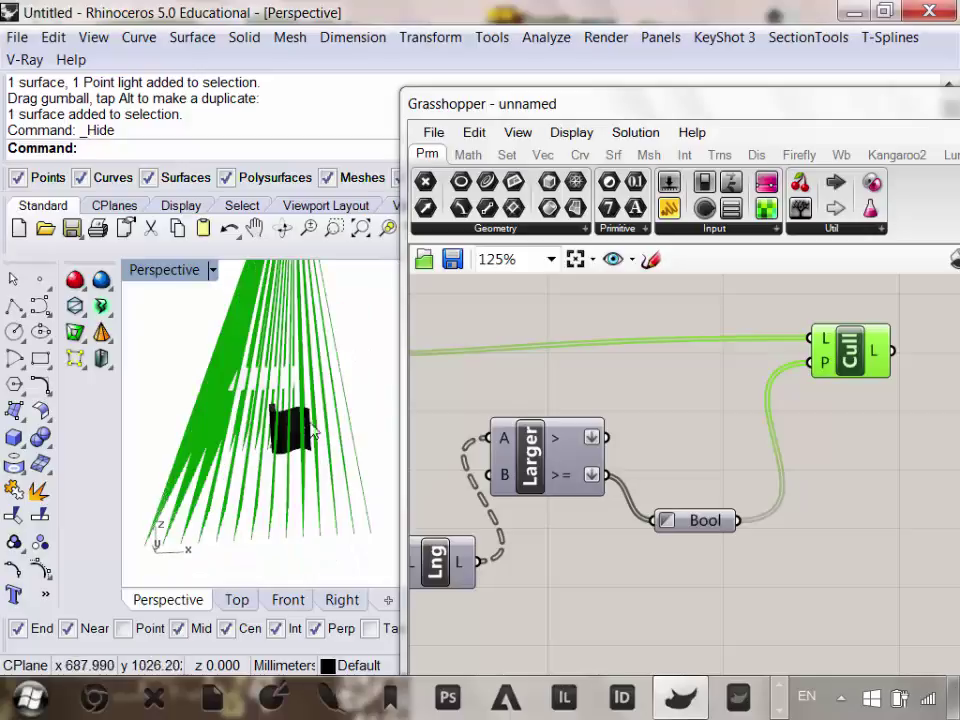
scroll(528, 479, "down", 5)
scroll(289, 396, "up", 8)
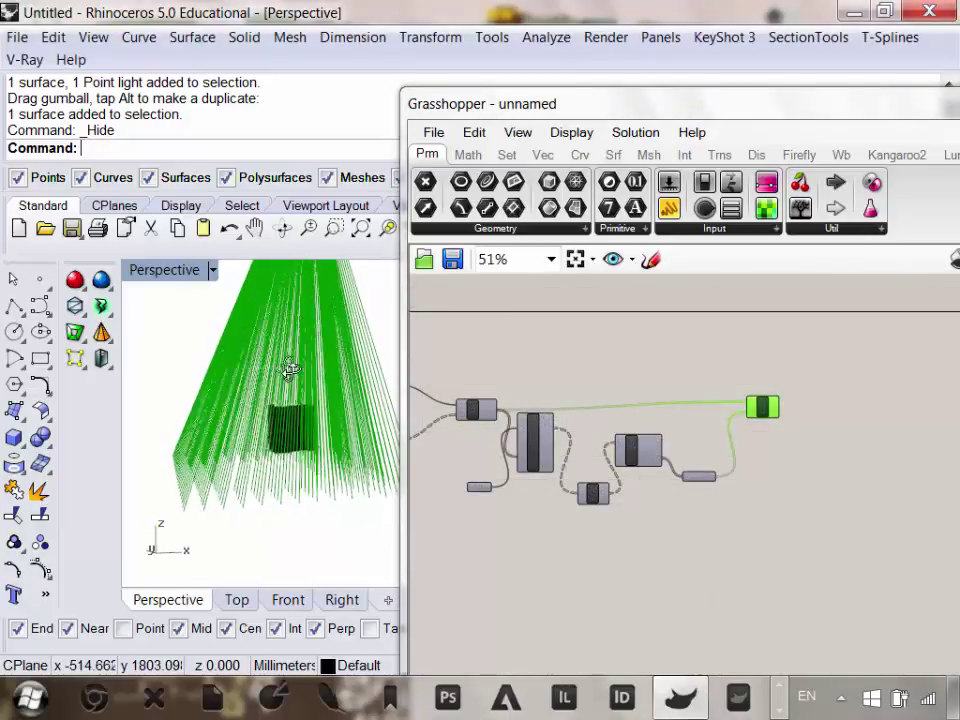
Delete the SCX, Lng, Larger, Bool and Cull components that follow the Ln component.
right_click_drag(509, 433, 645, 437)
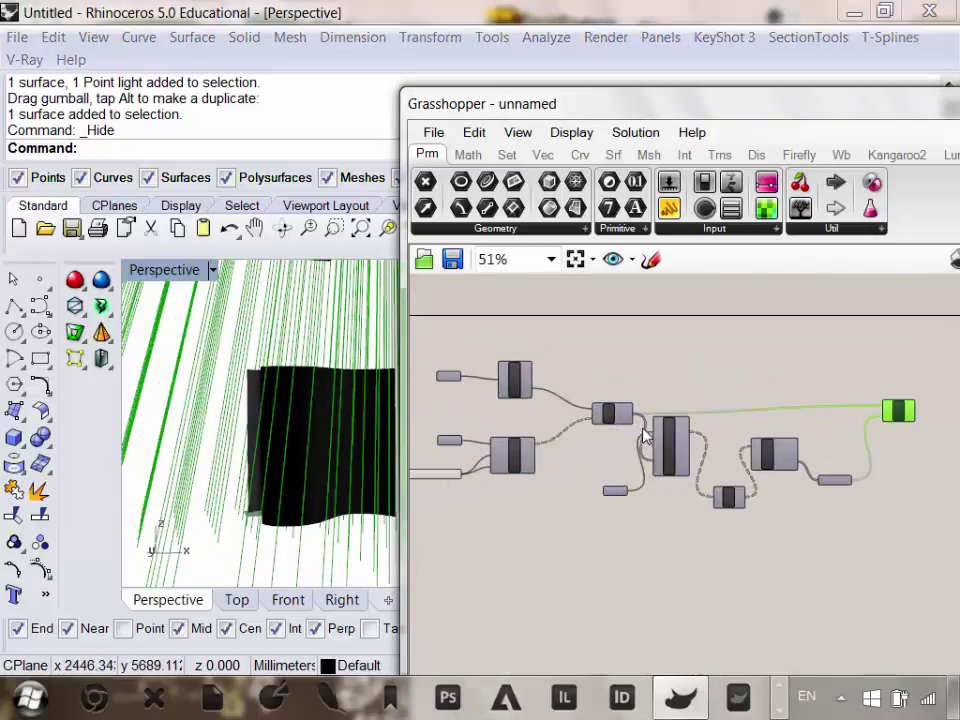
scroll(840, 420, "up", 3)
left_click_drag(857, 585, 452, 381)
right_click_drag(452, 381, 647, 414)
key("Delete")
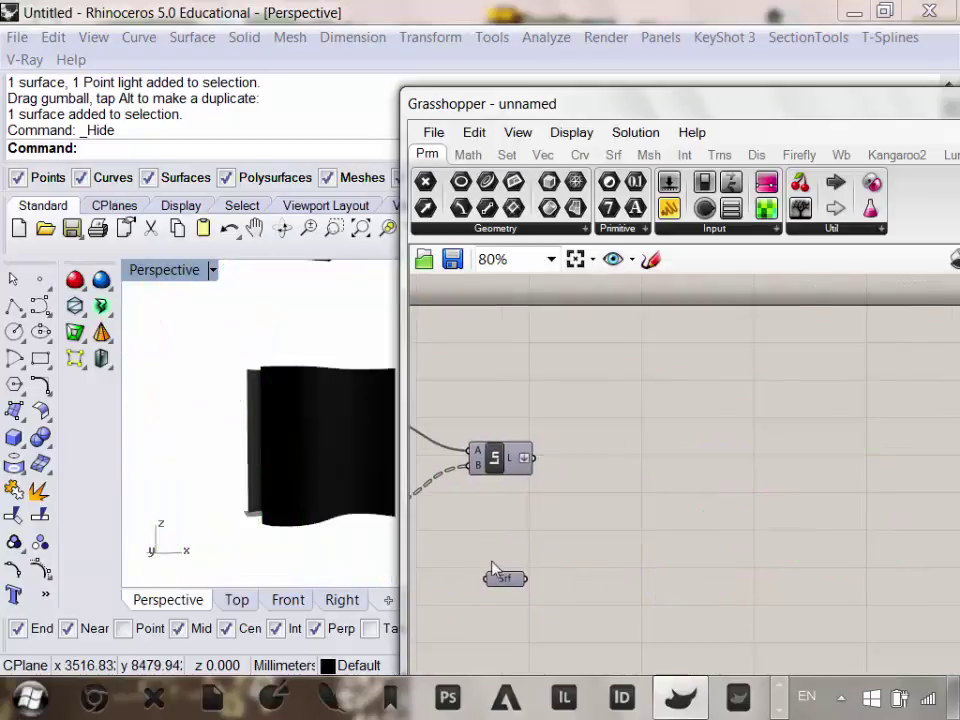
Turn on the preview of the Ln component and delete the leftover blocking surface together with its Srf parameter.
right_click(495, 468)
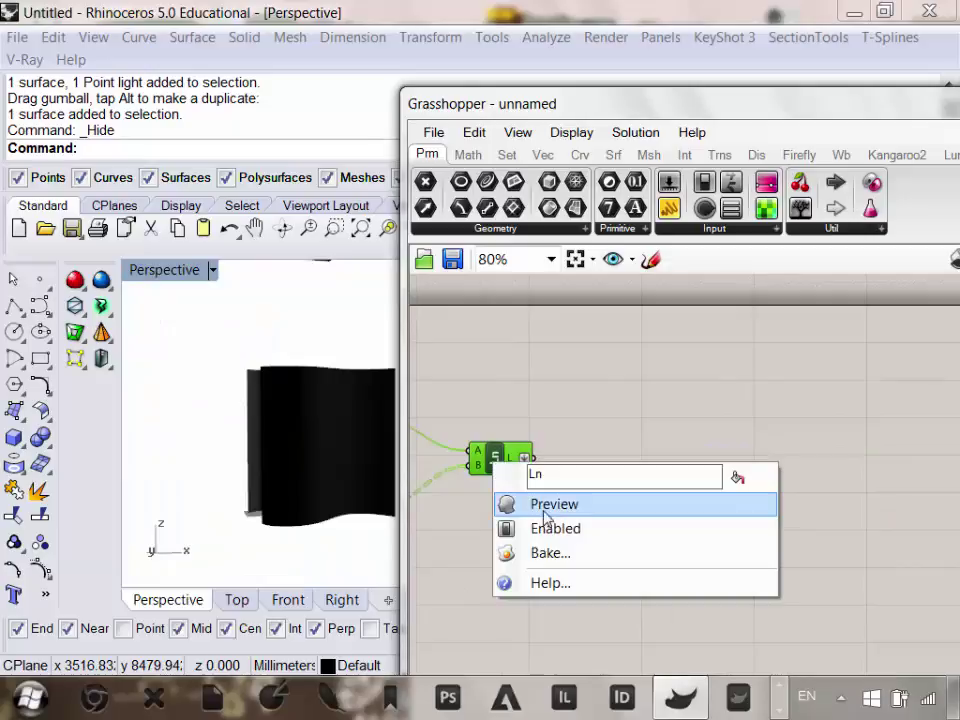
left_click(546, 506)
mouse_move(230, 470)
right_mouse_down()
mouse_move(146, 461)
mouse_move(243, 458)
mouse_move(170, 344)
mouse_move(229, 454)
right_mouse_up()
left_click(229, 454)
key("Delete")
right_click_drag(556, 499, 733, 467)
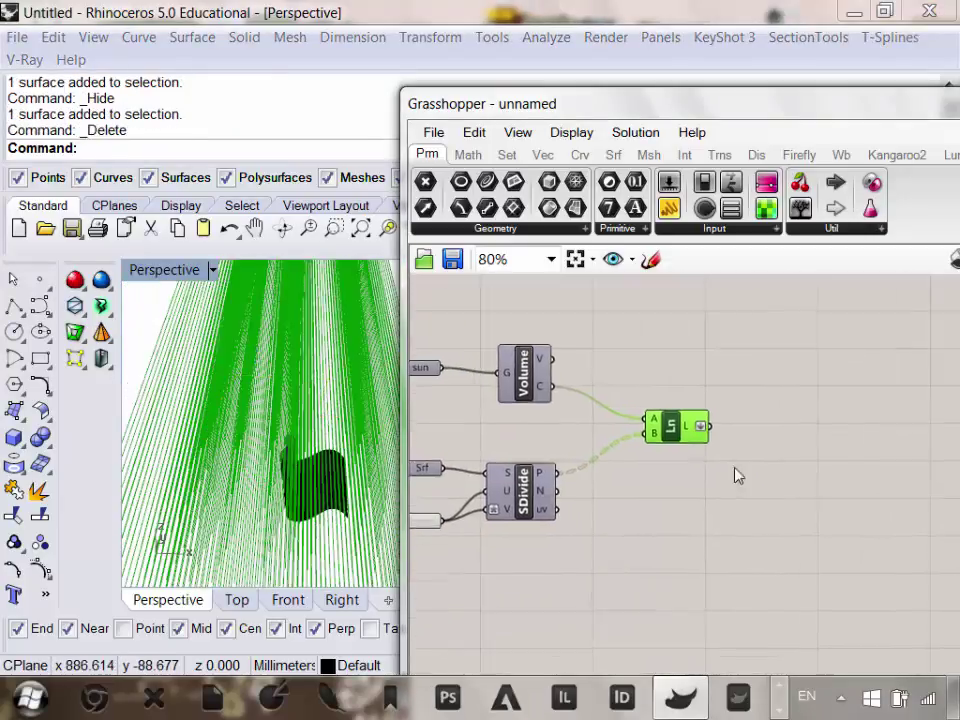
Assign the wavy surface in the Rhino model to the Srf parameter that feeds SDivide.
right_click_drag(606, 480, 684, 462)
left_click(310, 497)
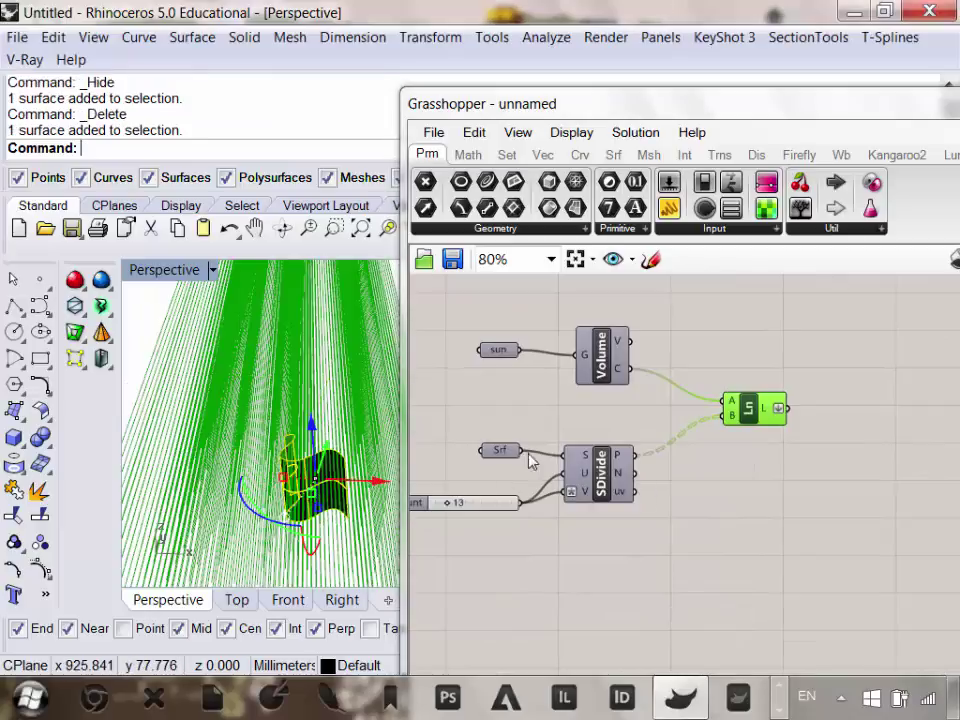
right_click(508, 451)
left_click(603, 502)
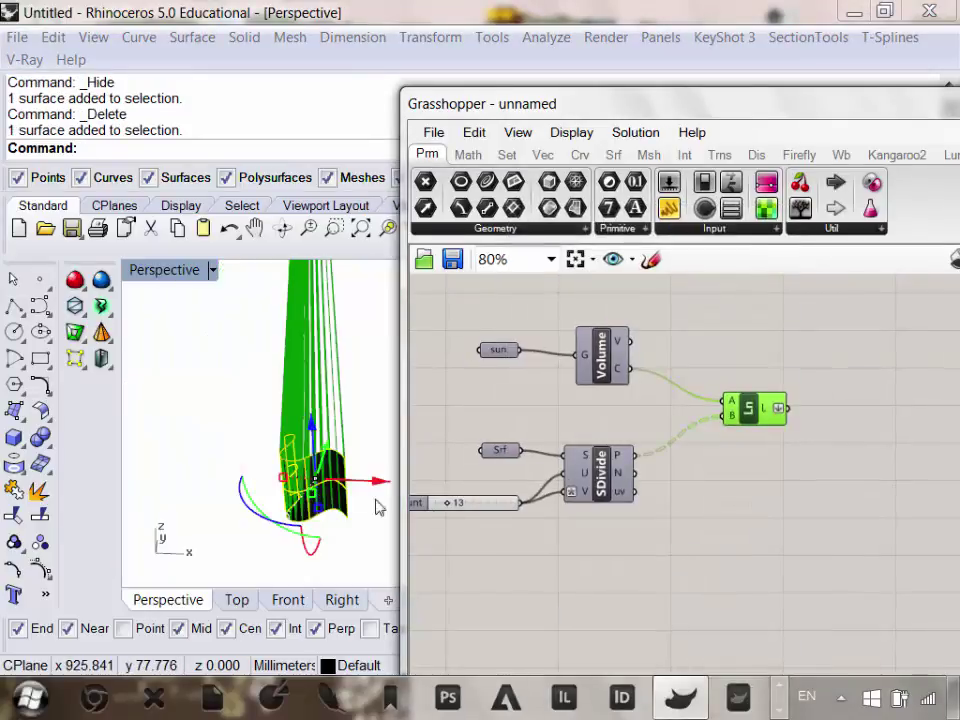
Move the sun off to one side of the wavy surface and examine how the rays pass through its folds.
left_click(297, 440)
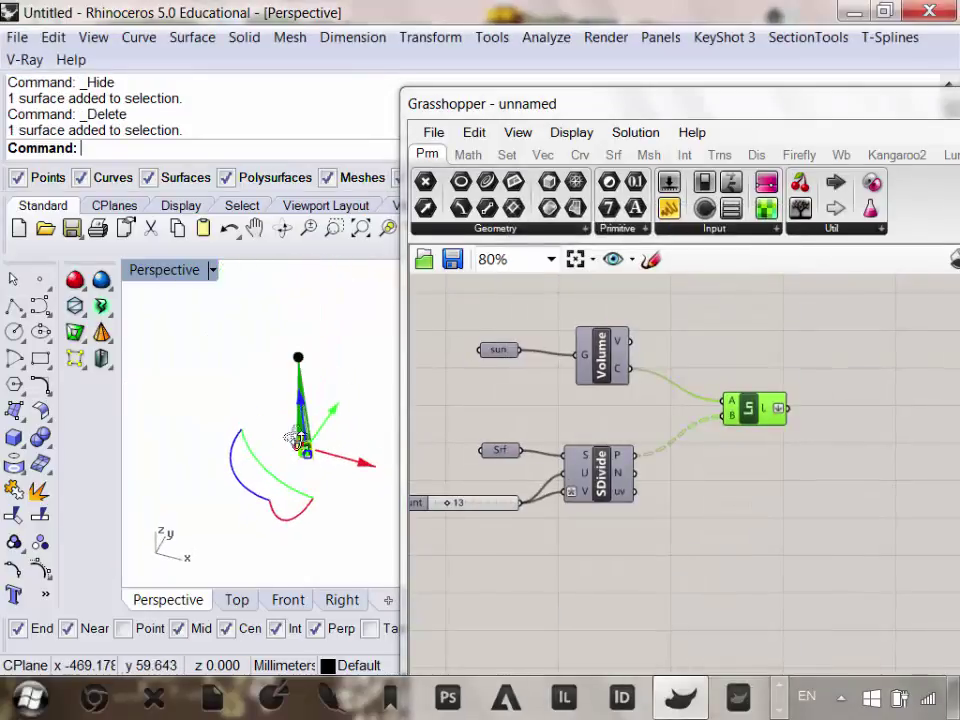
left_click(304, 343)
left_click_drag(304, 343, 237, 400)
right_click_drag(240, 410, 360, 471)
scroll(360, 471, "up", 5)
right_click_drag(258, 465, 348, 476)
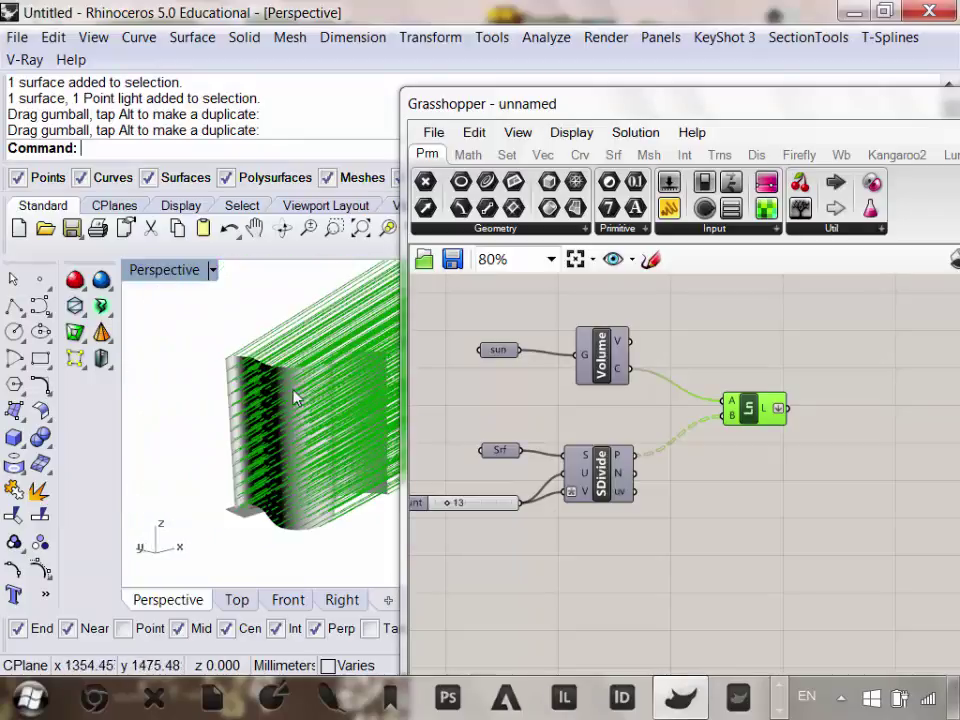
right_click_drag(278, 406, 243, 428)
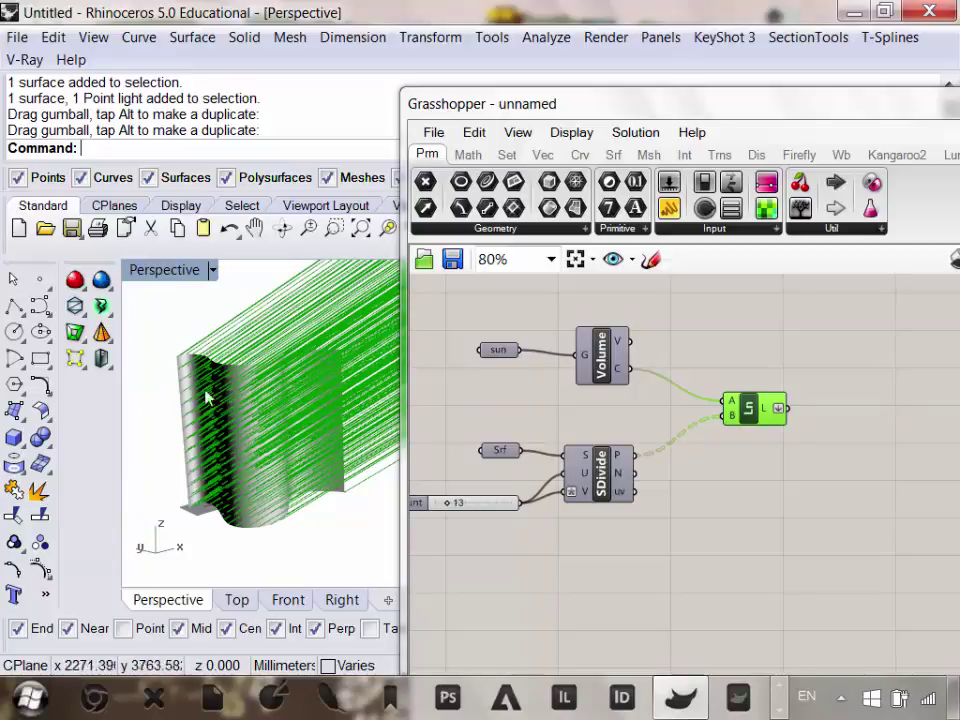
Move the Ln component closer to the Volume and SDivide components.
left_click(739, 446)
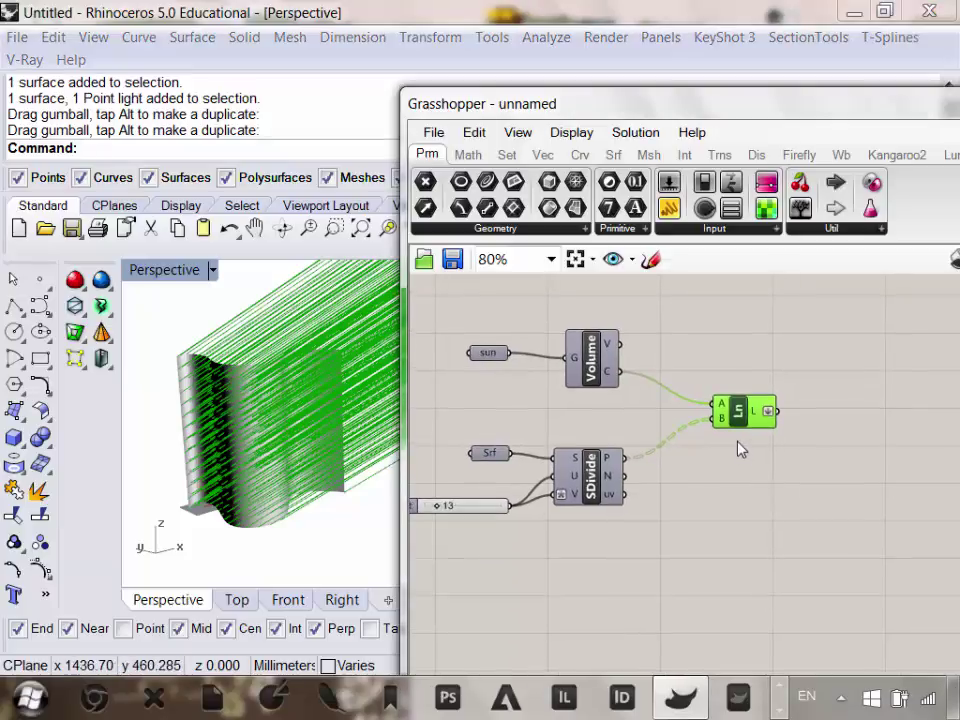
left_click_drag(745, 415, 698, 421)
right_click_drag(730, 456, 690, 446)
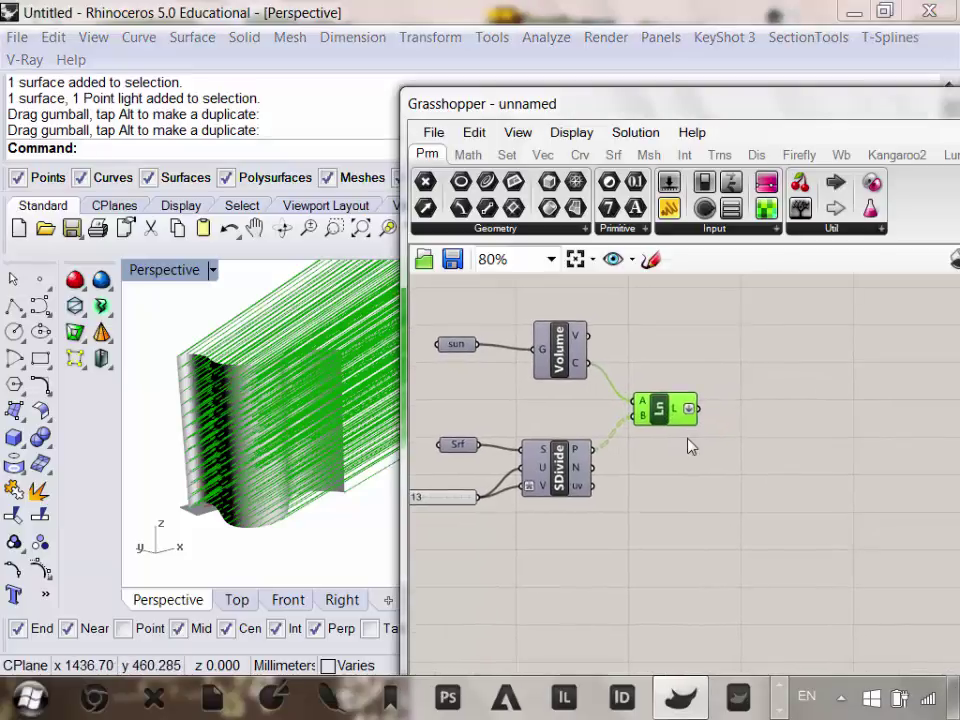
scroll(677, 432, "up", 2)
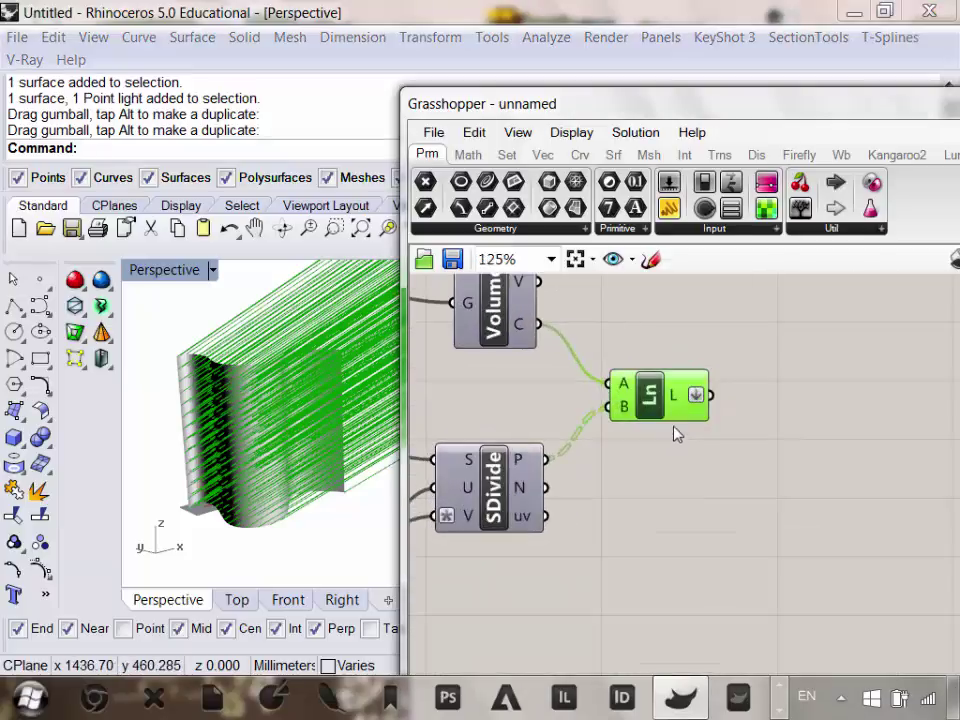
left_click(726, 160)
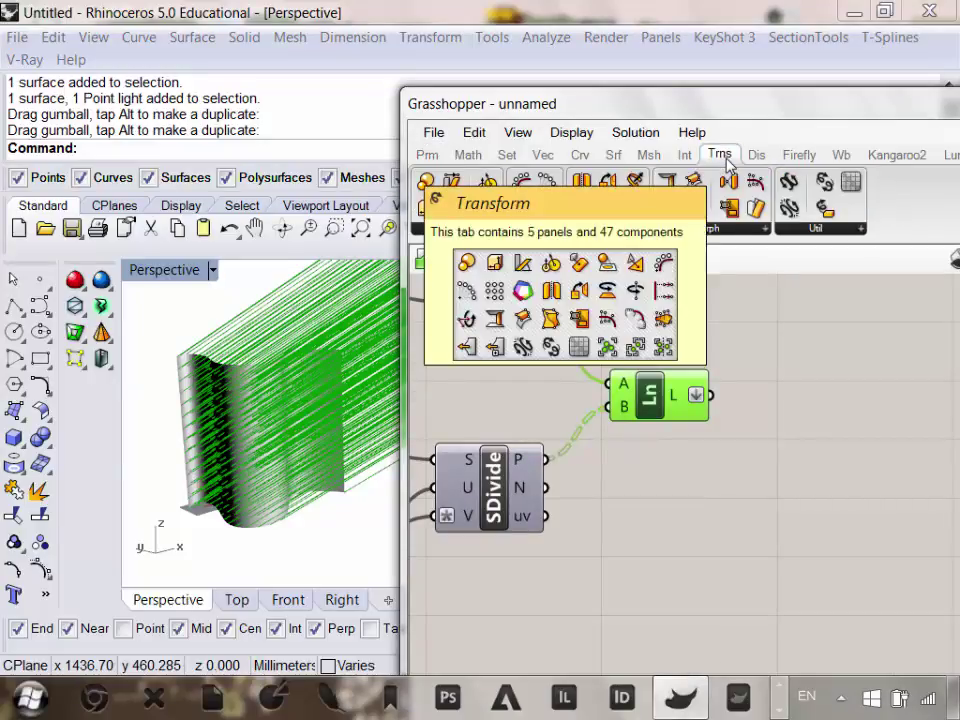
left_click(685, 155)
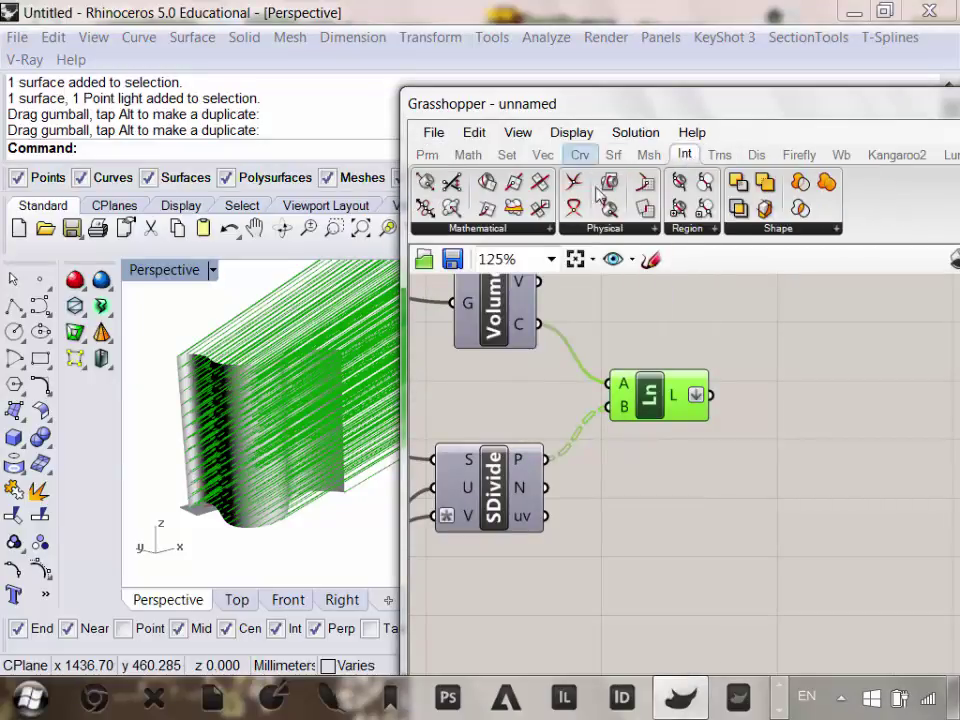
left_click(634, 232)
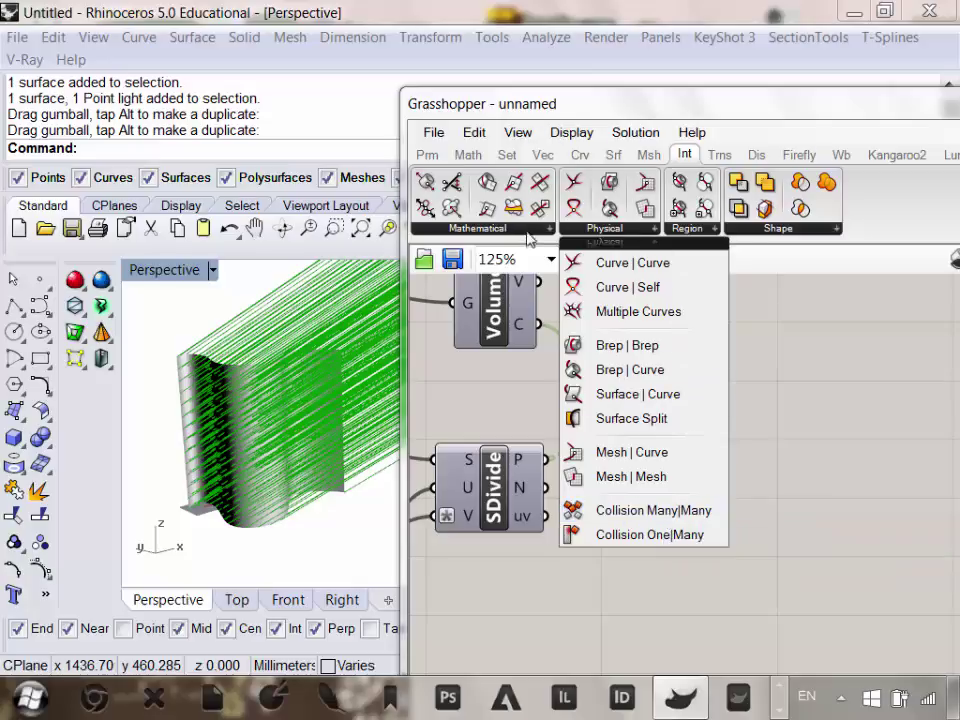
left_click(527, 231)
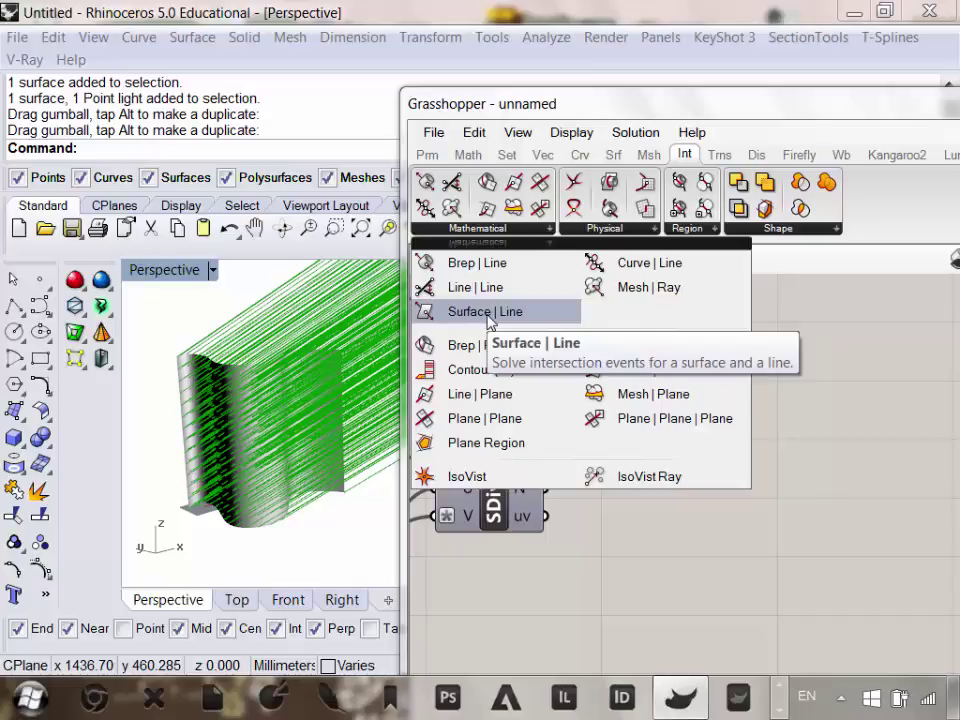
left_click_drag(489, 312, 769, 480)
scroll(598, 363, "up", 1)
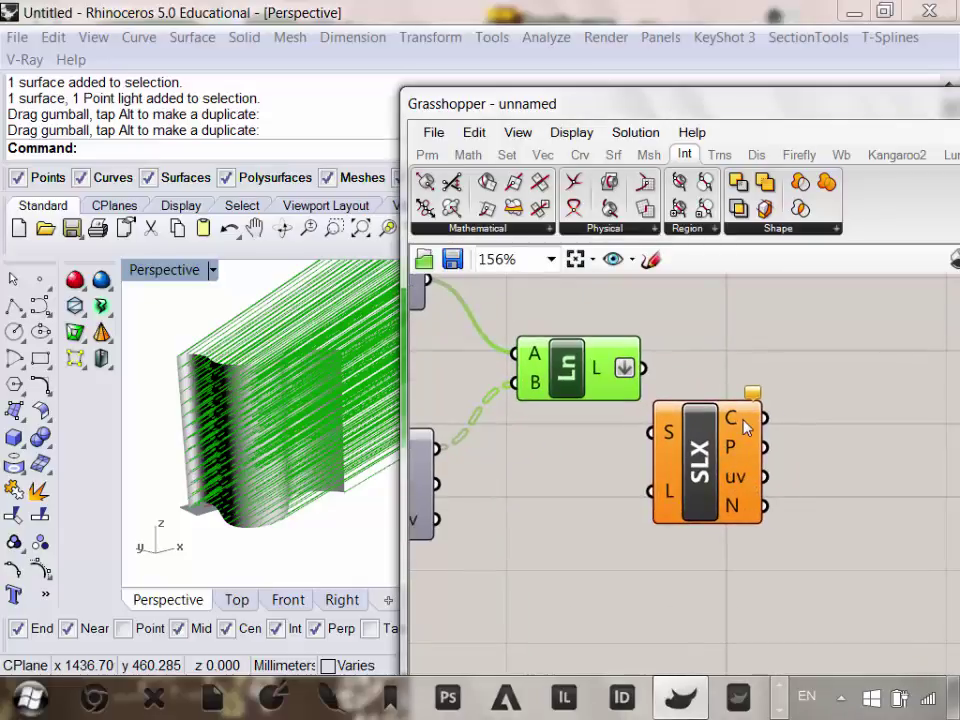
scroll(743, 448, "down", 3)
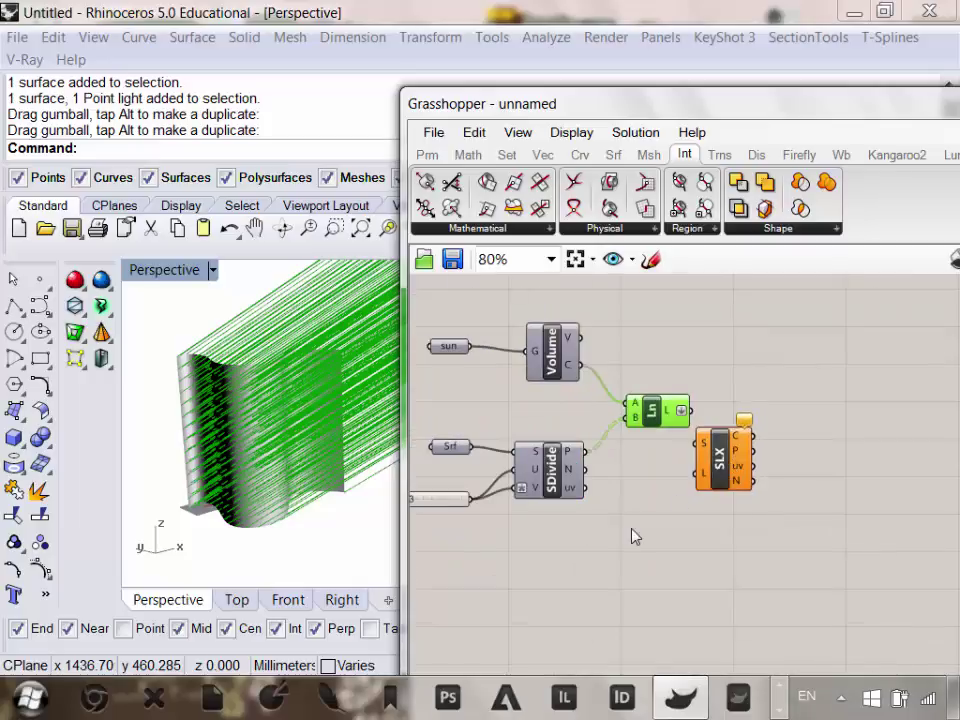
scroll(631, 537, "up", 2)
right_click_drag(703, 489, 620, 519)
left_click(672, 462)
key("Delete")
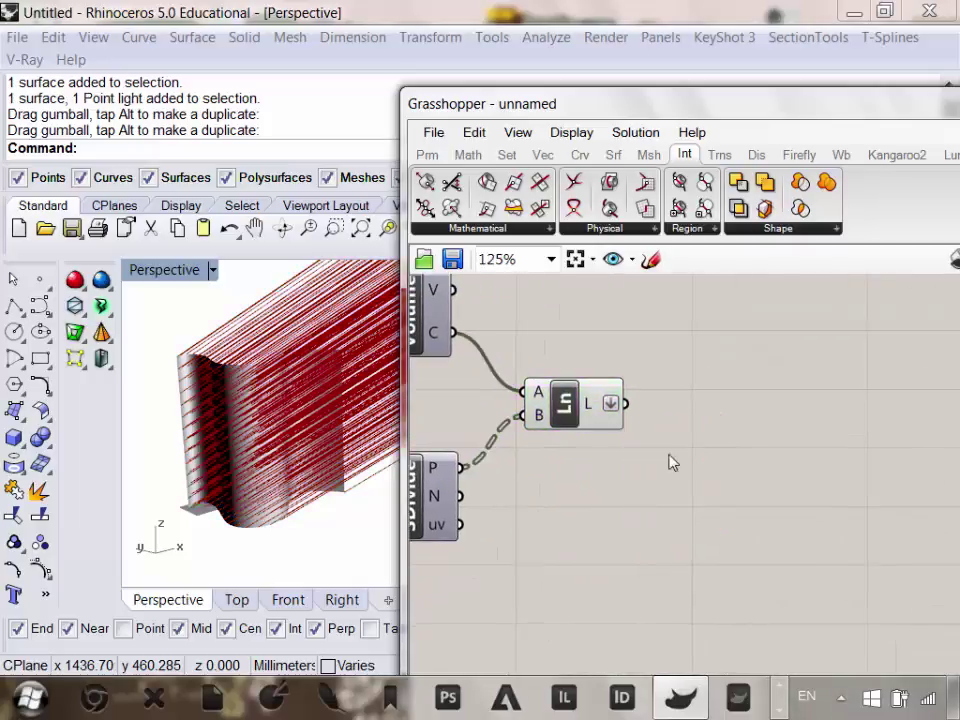
Place a Surface | Line intersection component beside the Ln component.
left_click(630, 228)
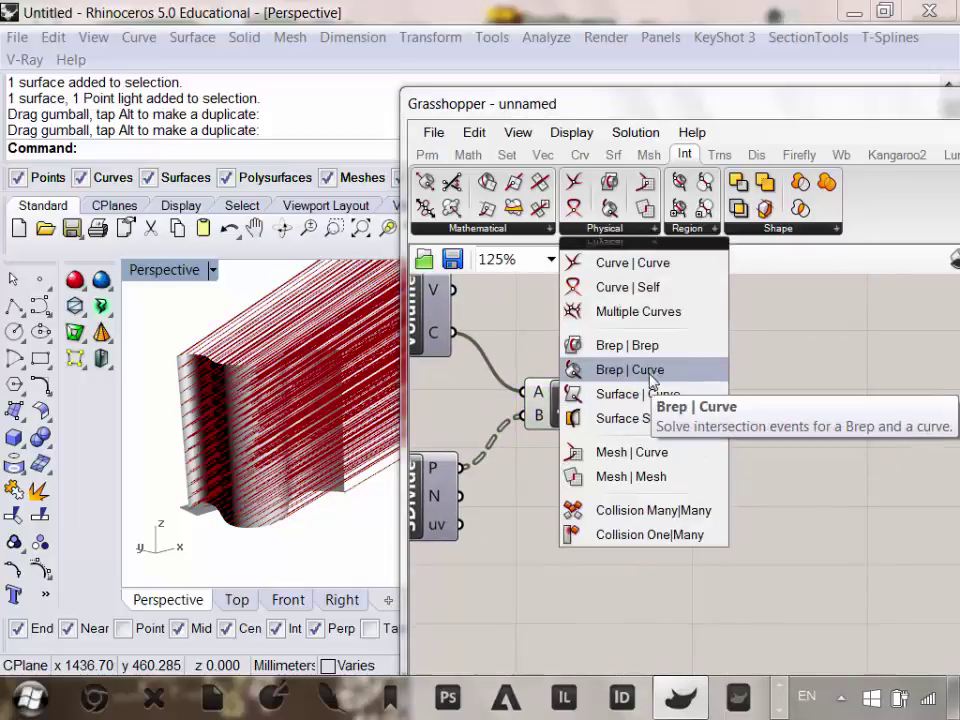
left_click(500, 229)
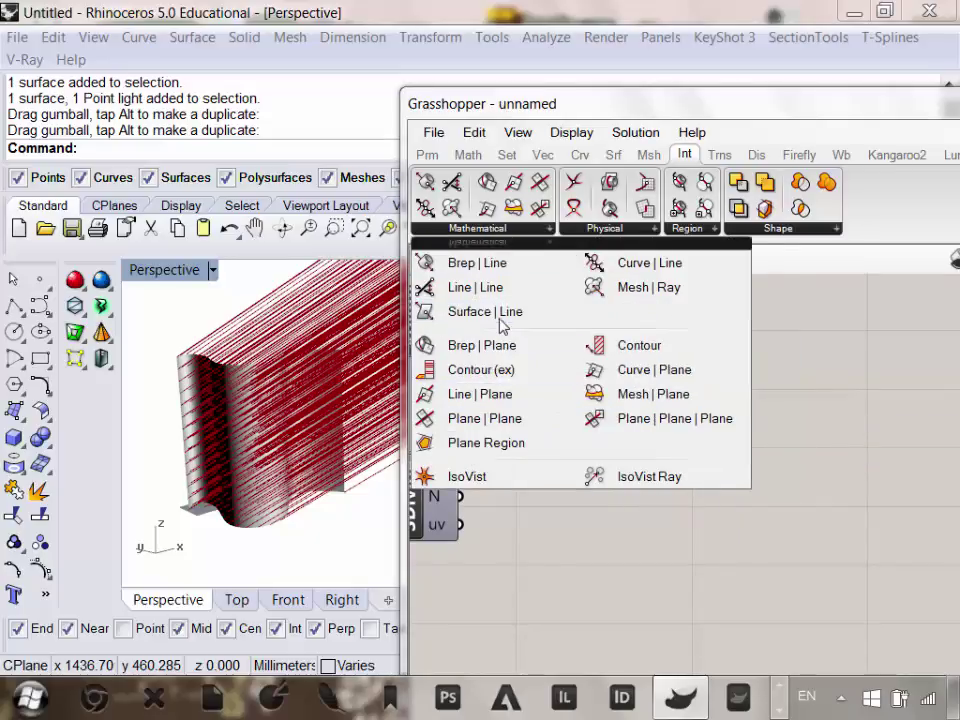
left_click_drag(527, 314, 765, 470)
scroll(680, 459, "up", 3)
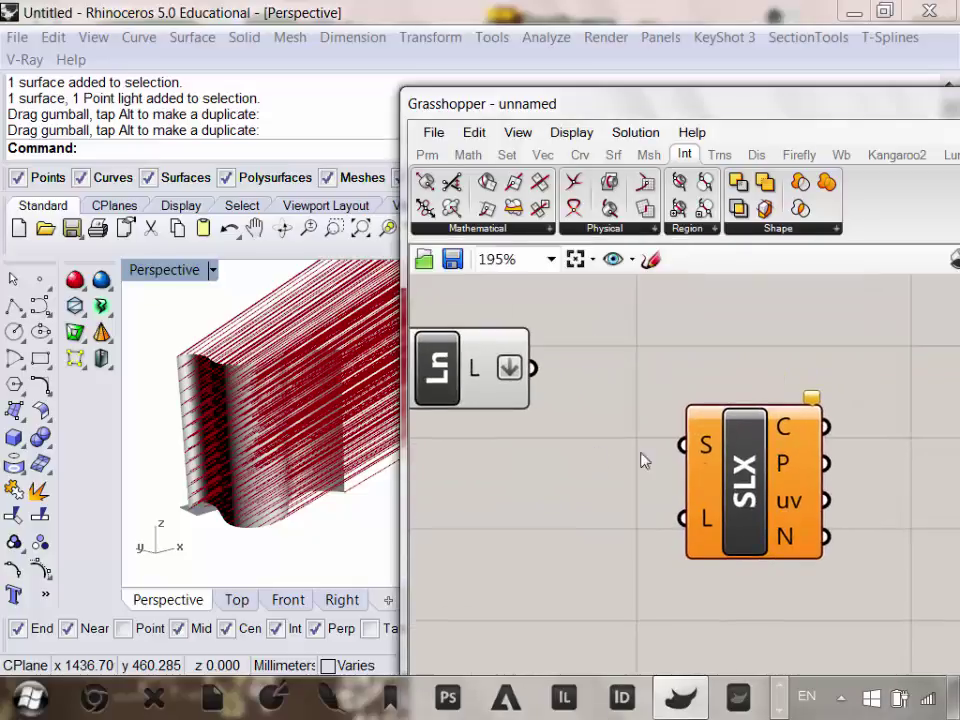
Wire the Srf parameter into the S input of SLX and the Ln output into its L input, and check its P output.
scroll(706, 456, "down", 6)
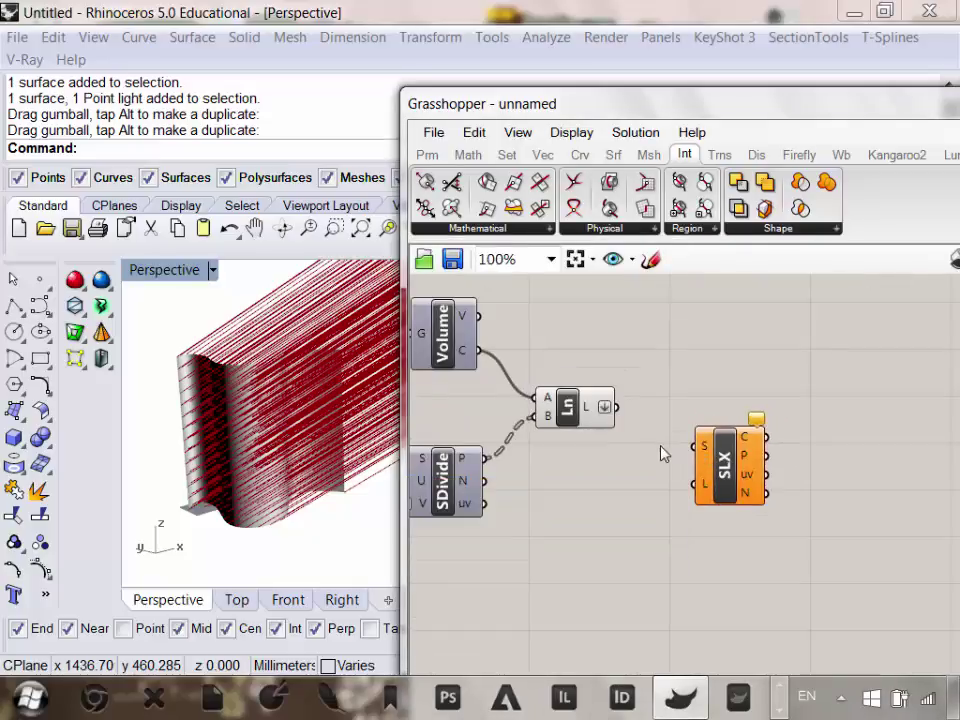
left_click_drag(630, 455, 741, 447)
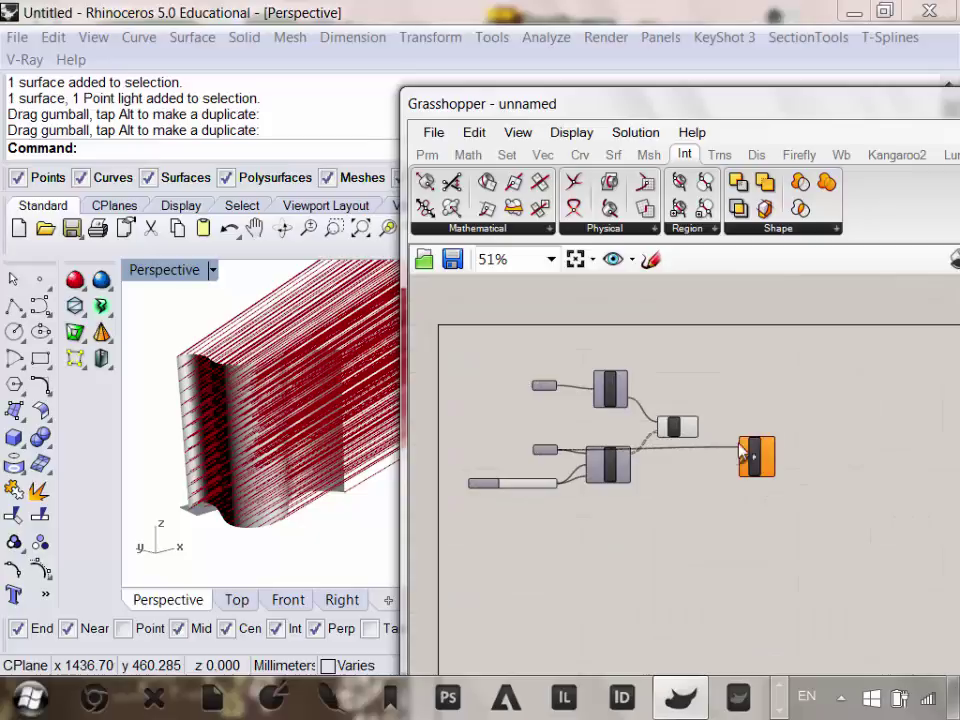
scroll(750, 460, "up", 4)
right_click_drag(748, 461, 689, 490)
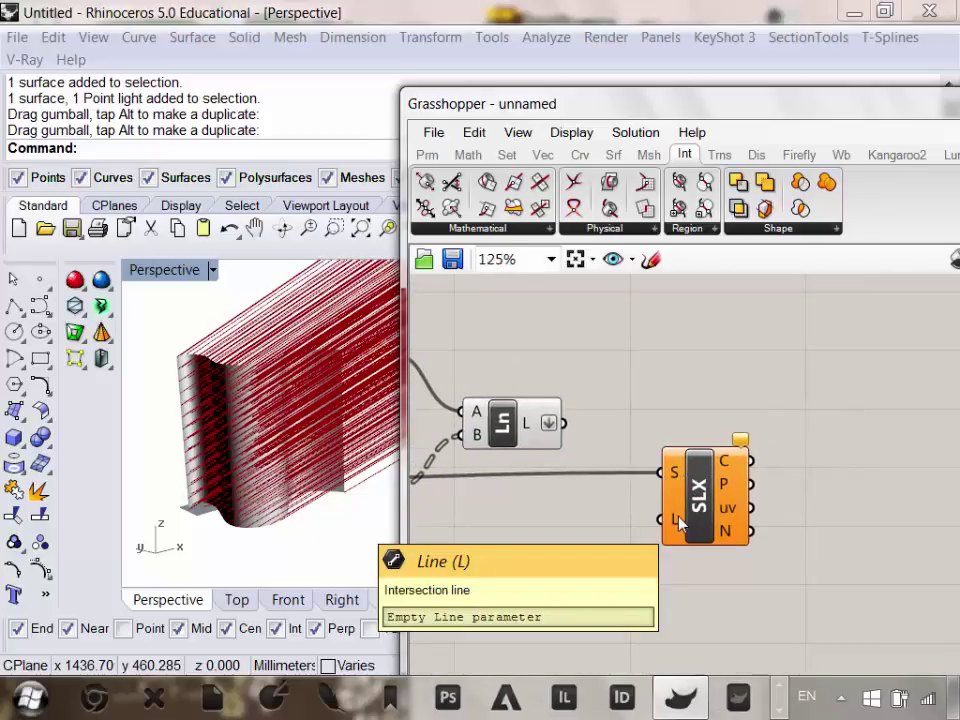
left_click_drag(572, 432, 661, 519)
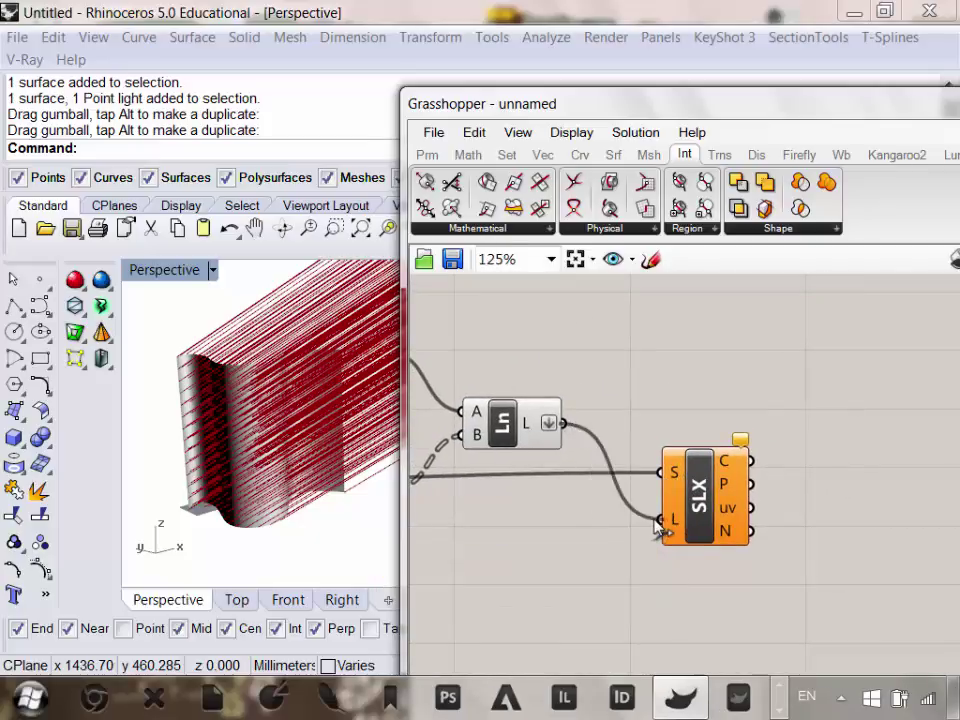
left_click_drag(698, 484, 675, 537)
scroll(685, 515, "up", 2)
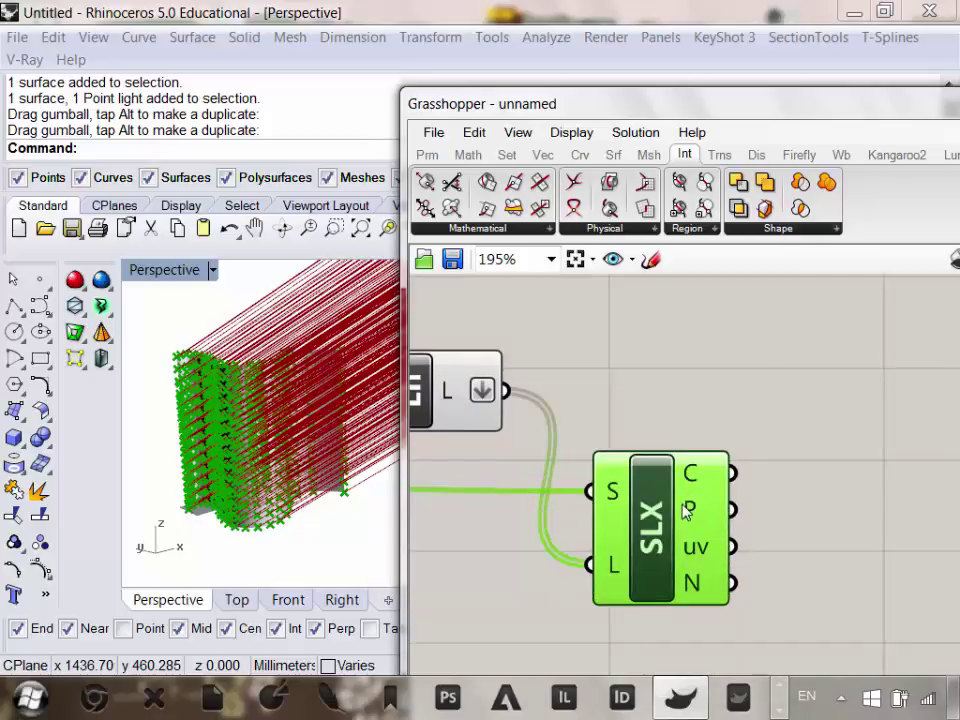
mouse_move(683, 505)
scroll(683, 505, "down", 1)
scroll(693, 511, "up", 1)
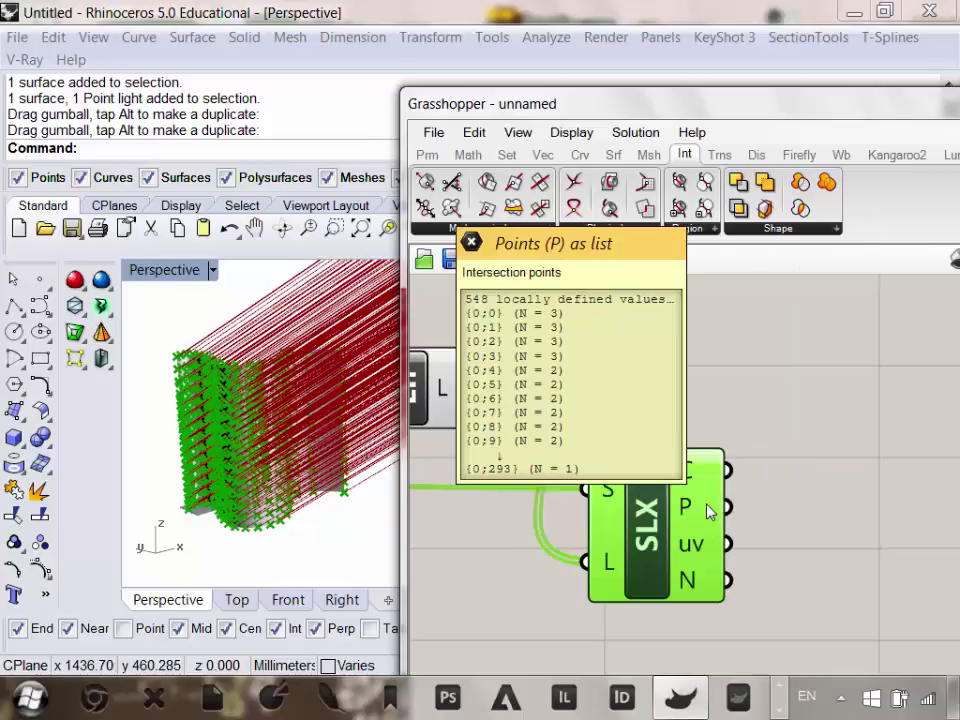
Add a panel beside SLX, feed it the intersection points from the P output, and enlarge it to show more entries.
right_click_drag(708, 511, 585, 488)
right_click_drag(175, 309, 275, 337)
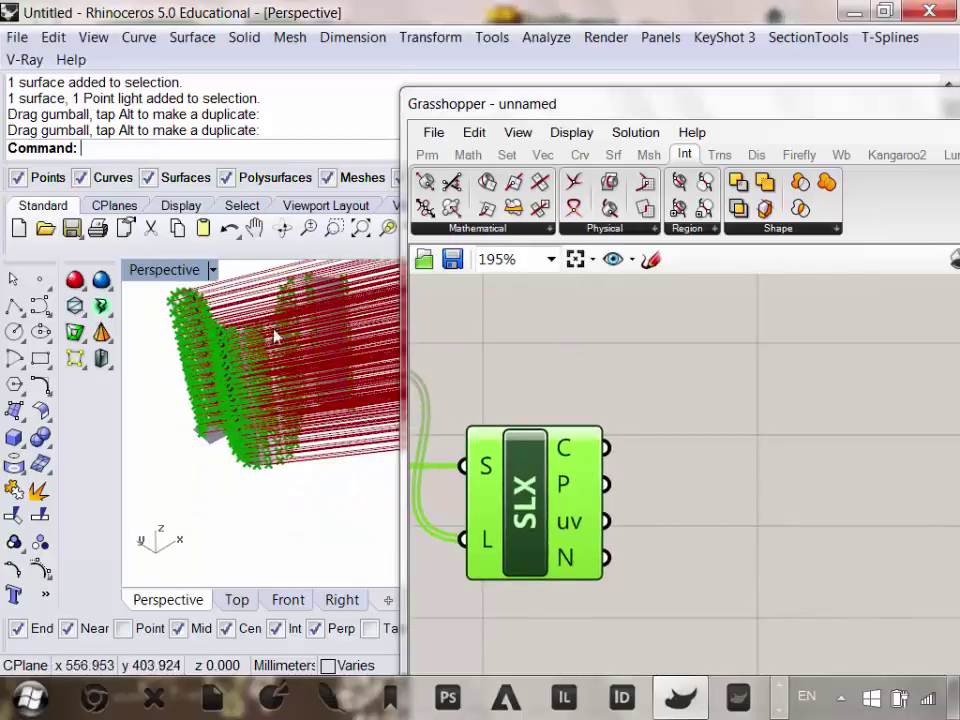
scroll(275, 337, "up", 5)
left_click(427, 155)
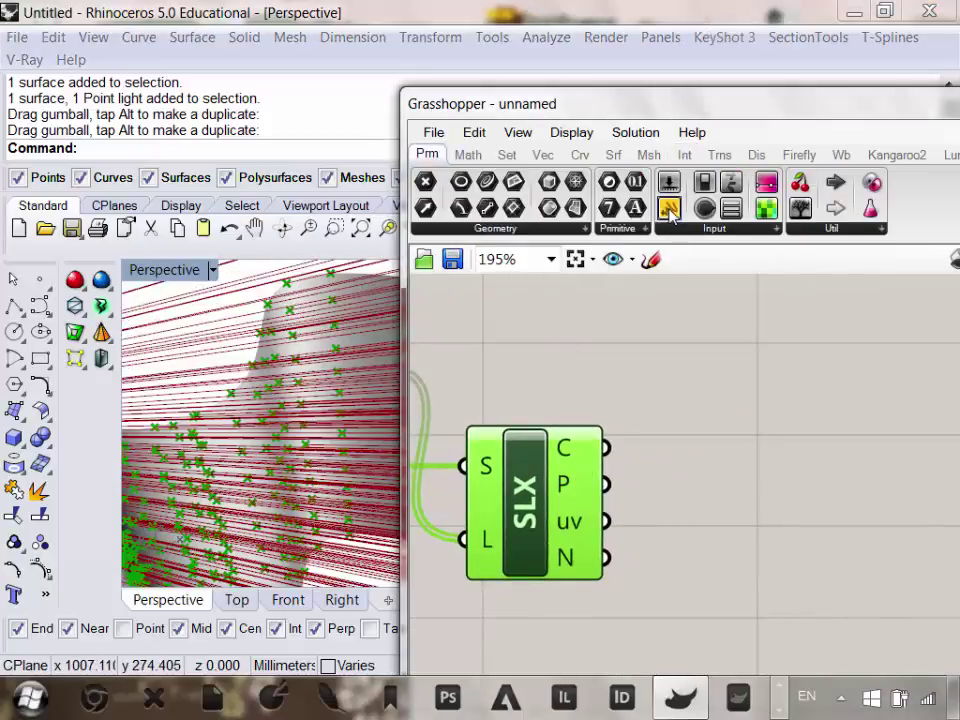
left_click_drag(670, 210, 773, 443)
left_click_drag(604, 486, 620, 432)
scroll(729, 493, "down", 4)
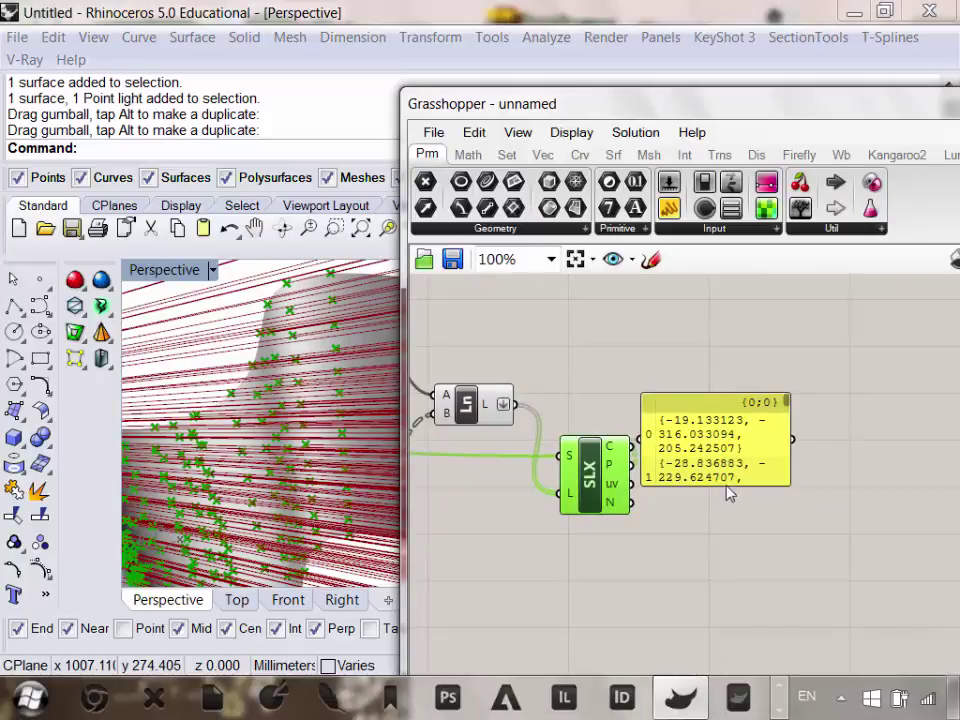
left_click_drag(729, 493, 738, 617)
right_click_drag(741, 550, 691, 451)
scroll(754, 313, "up", 1)
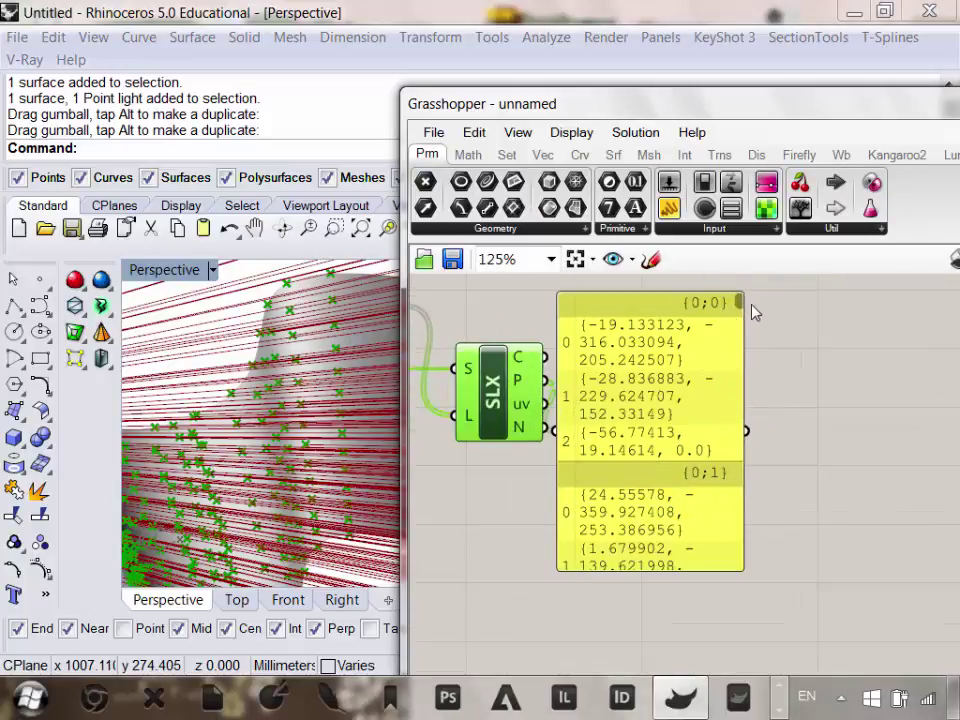
Examine the intersection points per ray in the panel and compare them with the rays crossing the wavy surface.
left_click_drag(740, 302, 742, 346)
right_click_drag(243, 421, 246, 459)
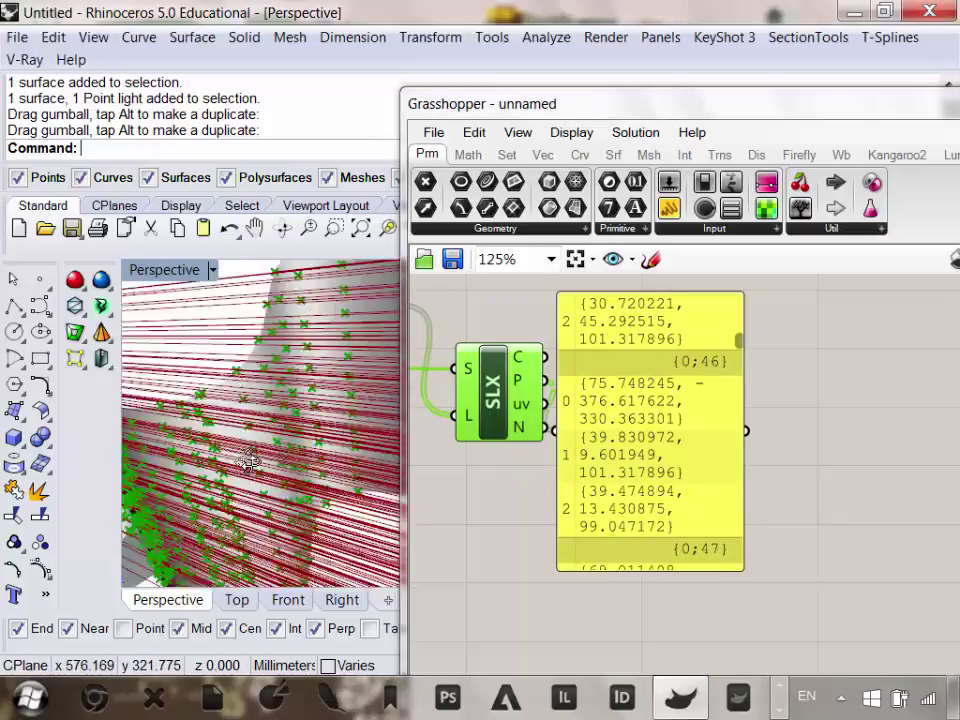
scroll(290, 427, "down", 6)
right_click_drag(293, 428, 338, 450)
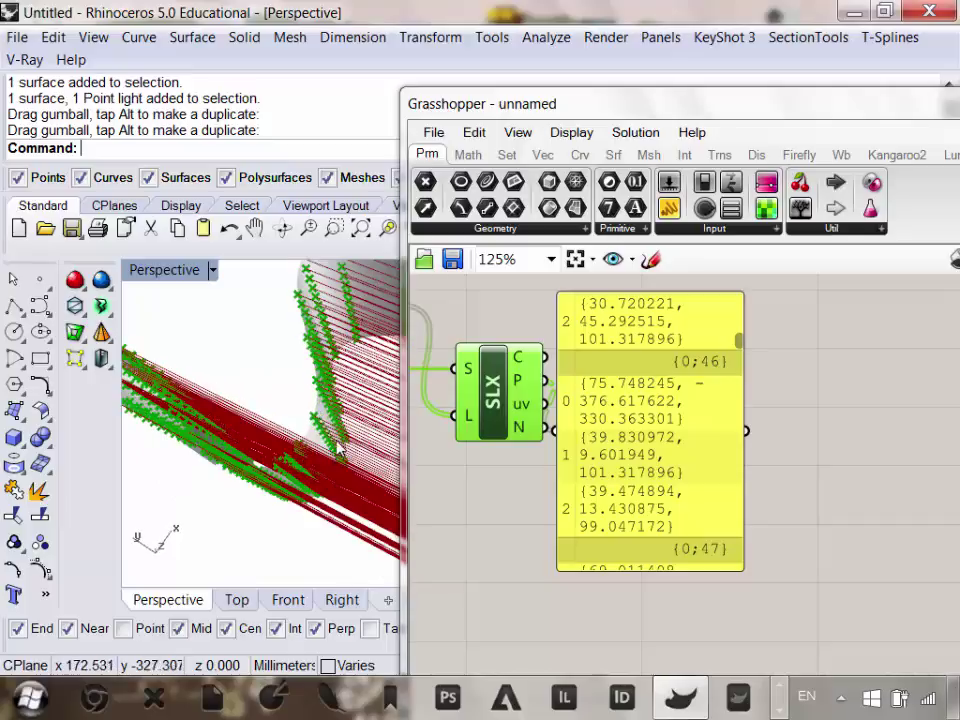
right_click_drag(255, 452, 228, 386)
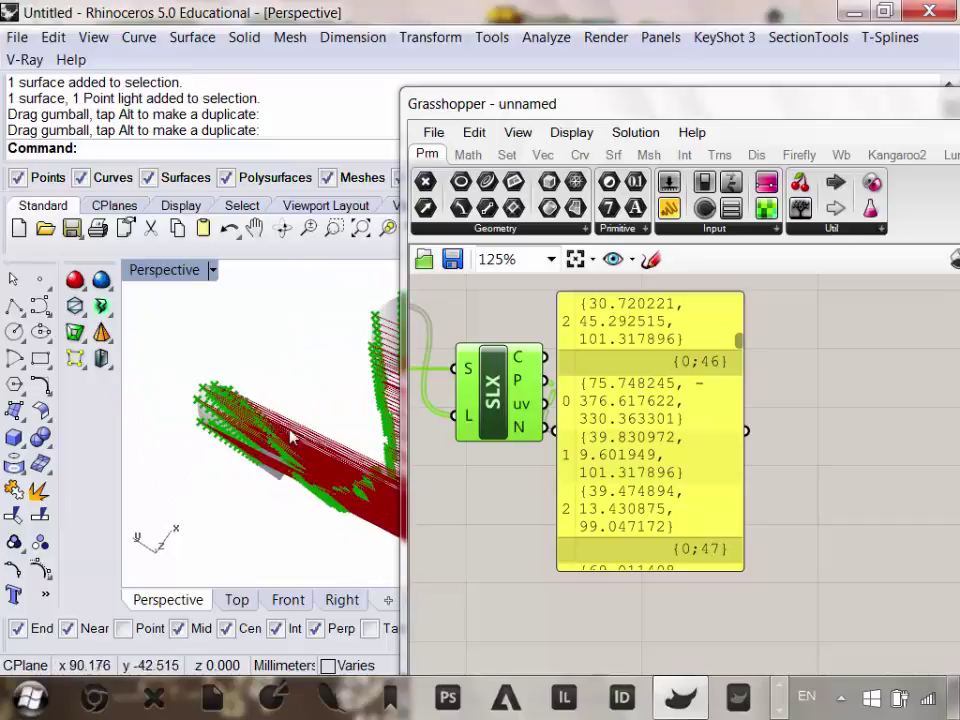
right_click_drag(292, 437, 262, 430)
Move the panel lower on the canvas to free space beside the SLX component.
scroll(660, 485, "down", 5)
left_click(650, 440)
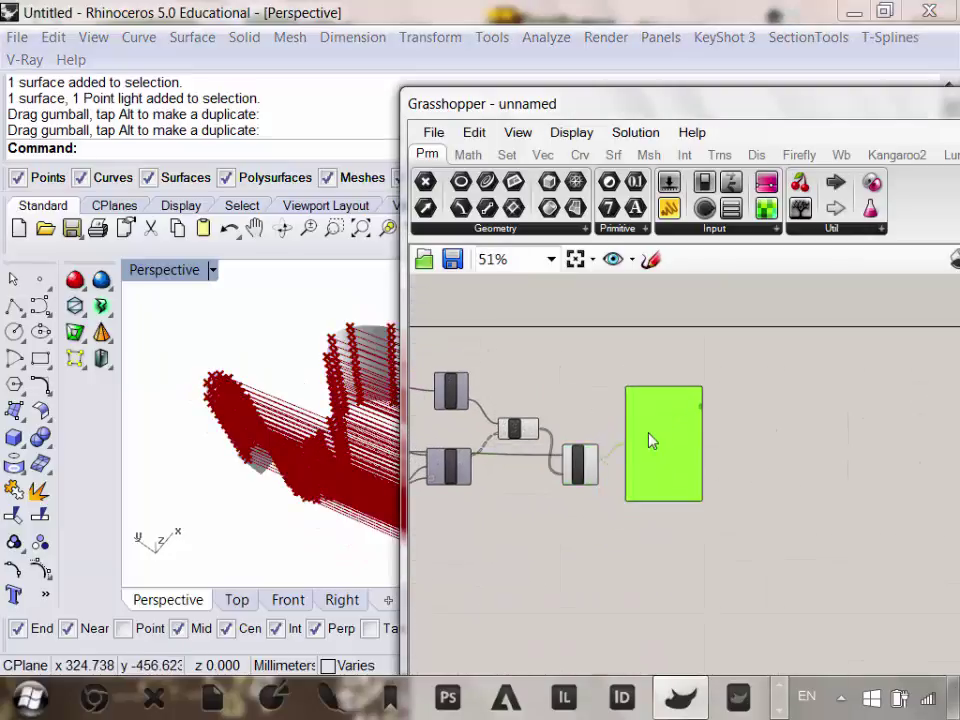
left_click_drag(650, 440, 651, 516)
scroll(651, 516, "up", 3)
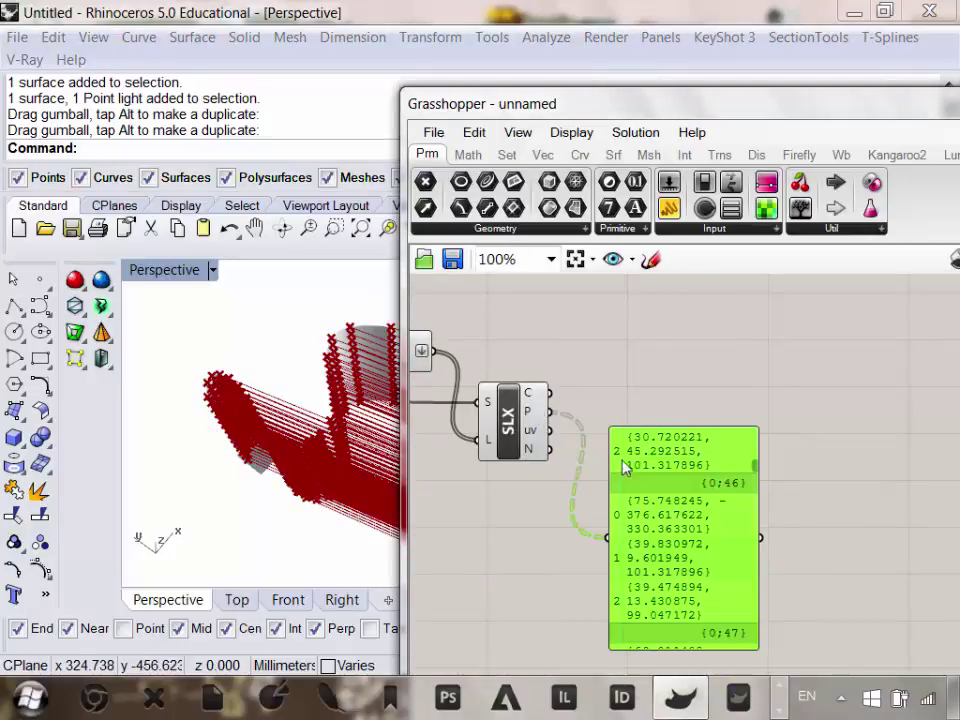
right_click_drag(652, 470, 660, 420)
Add a List Length component near SLX and connect the P output of SLX to its list input.
right_click_drag(500, 306, 547, 349)
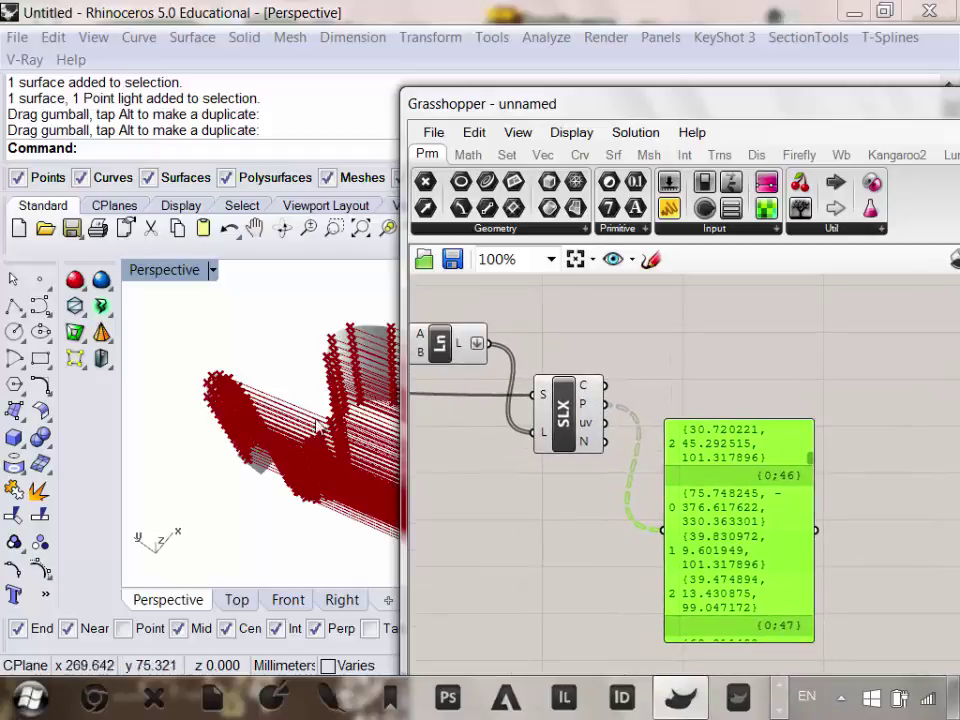
right_click_drag(334, 458, 317, 428)
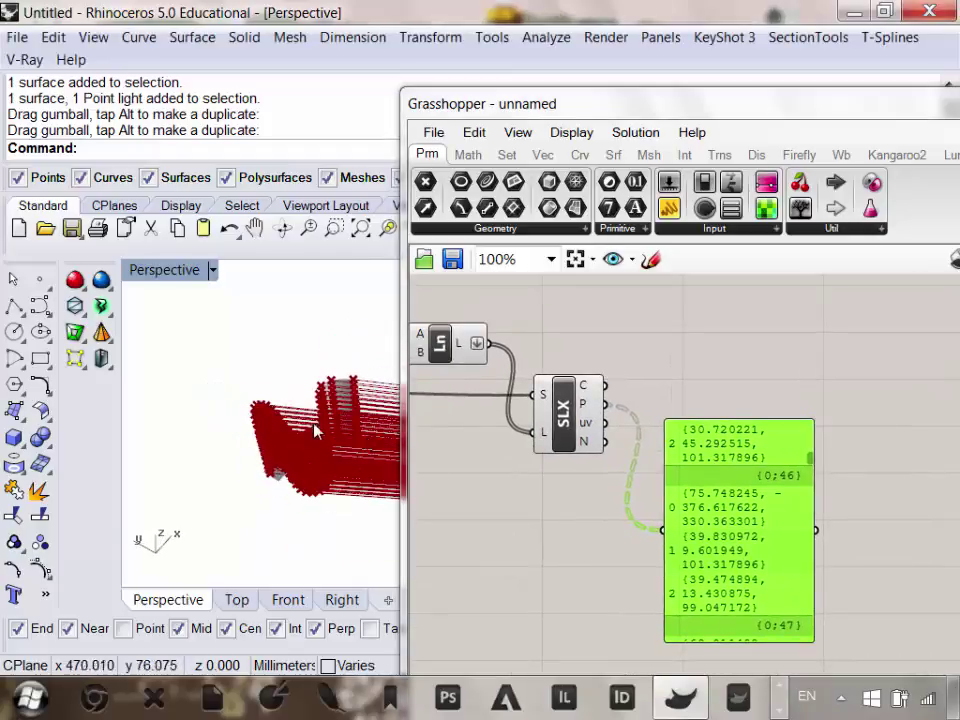
left_click(507, 154)
left_click(492, 230)
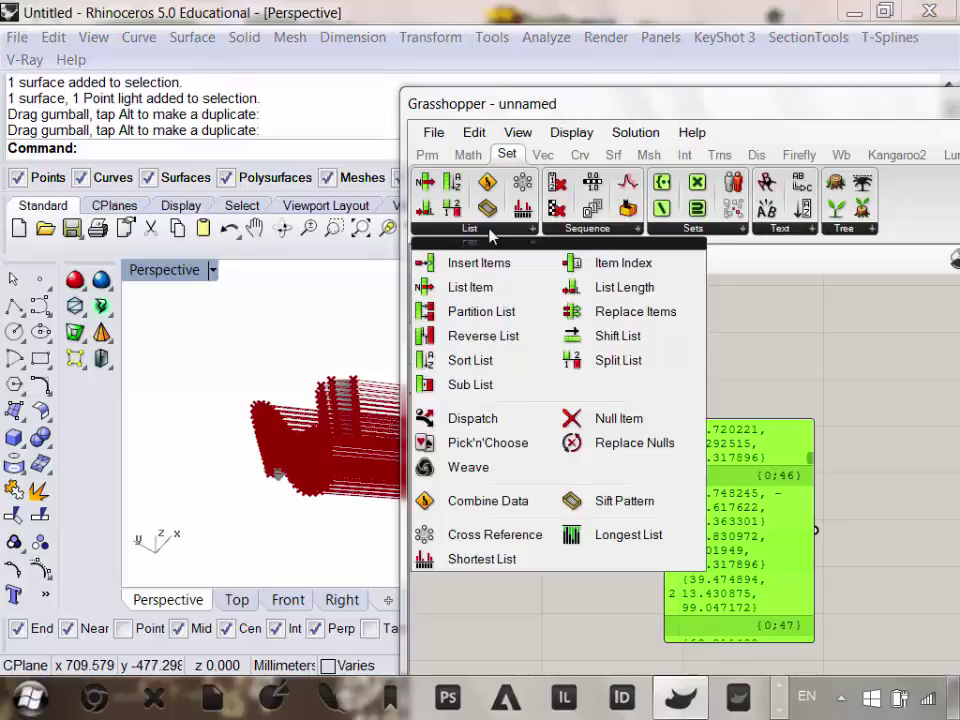
left_click(626, 290)
left_click(662, 375)
scroll(642, 394, "up", 2)
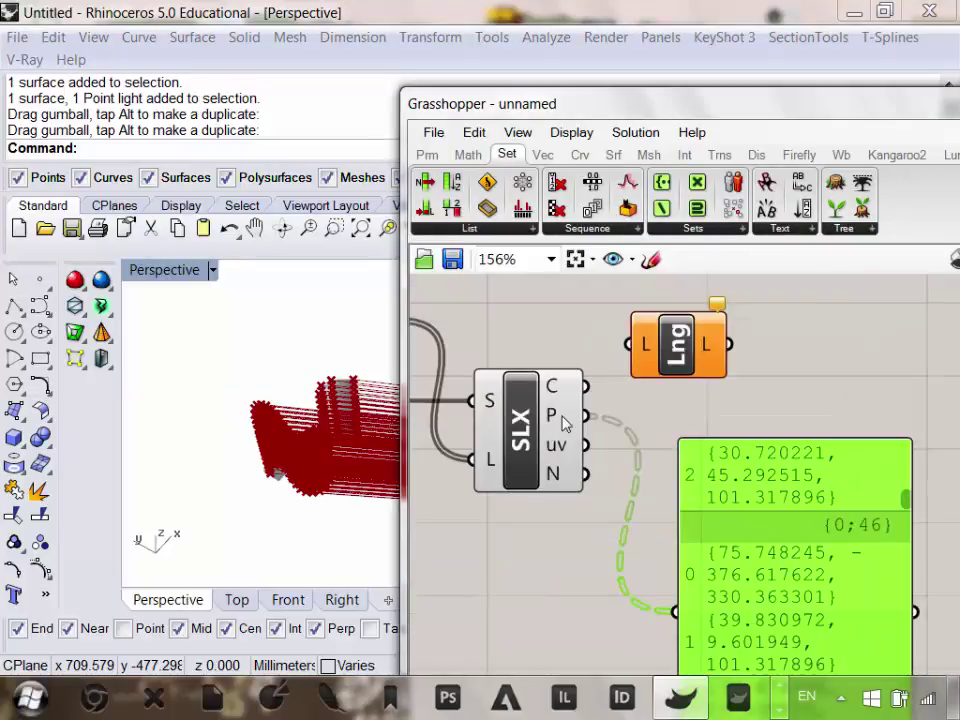
mouse_move(567, 423)
left_click_drag(584, 415, 678, 382)
scroll(684, 375, "down", 4)
scroll(678, 382, "up", 3)
Connect the List Length output to the panel, flatten that output, and bring the panel back to its first entries.
left_click_drag(586, 323, 632, 517)
scroll(688, 458, "down", 2)
scroll(666, 437, "up", 2)
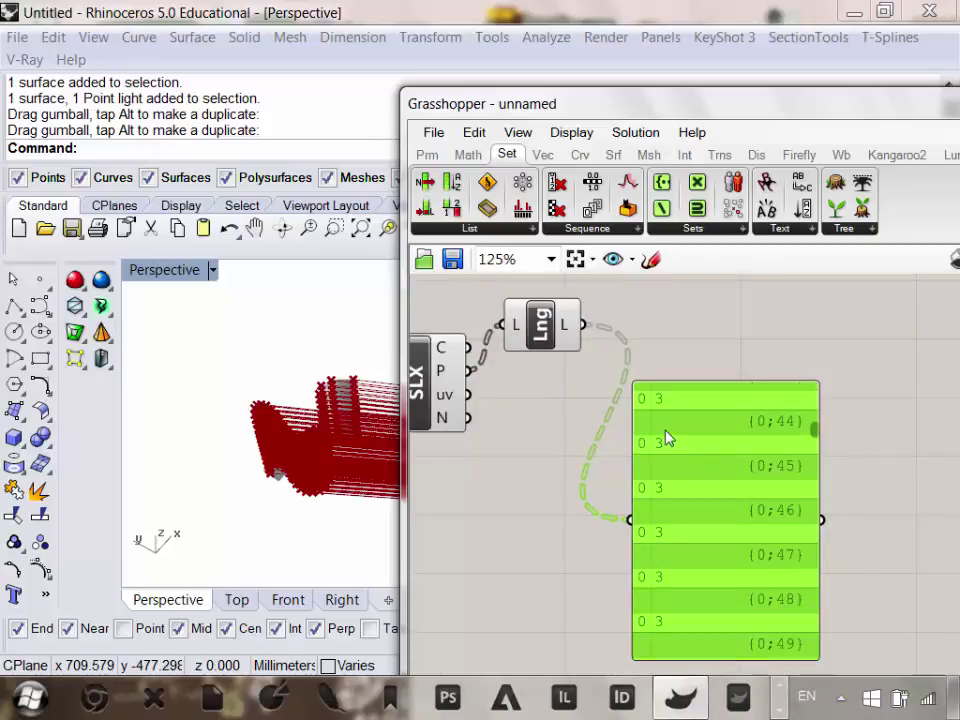
right_click(568, 328)
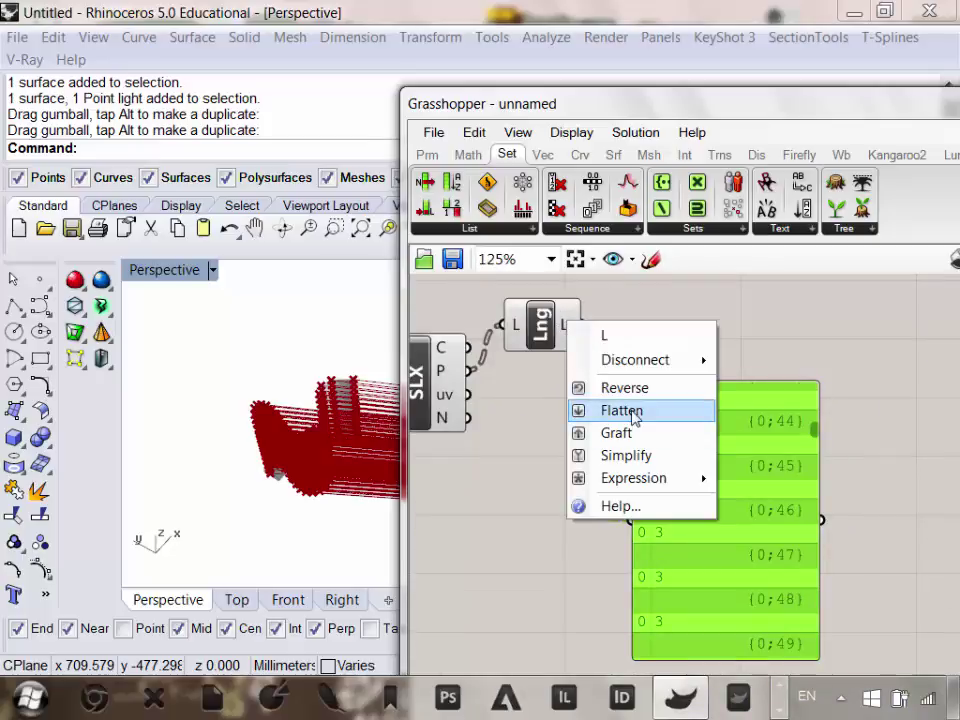
left_click(634, 414)
left_click_drag(814, 433, 828, 384)
Move the panel farther away from SLX and place the List Length component below SLX, leaving a gap between them.
right_click_drag(364, 406, 313, 413)
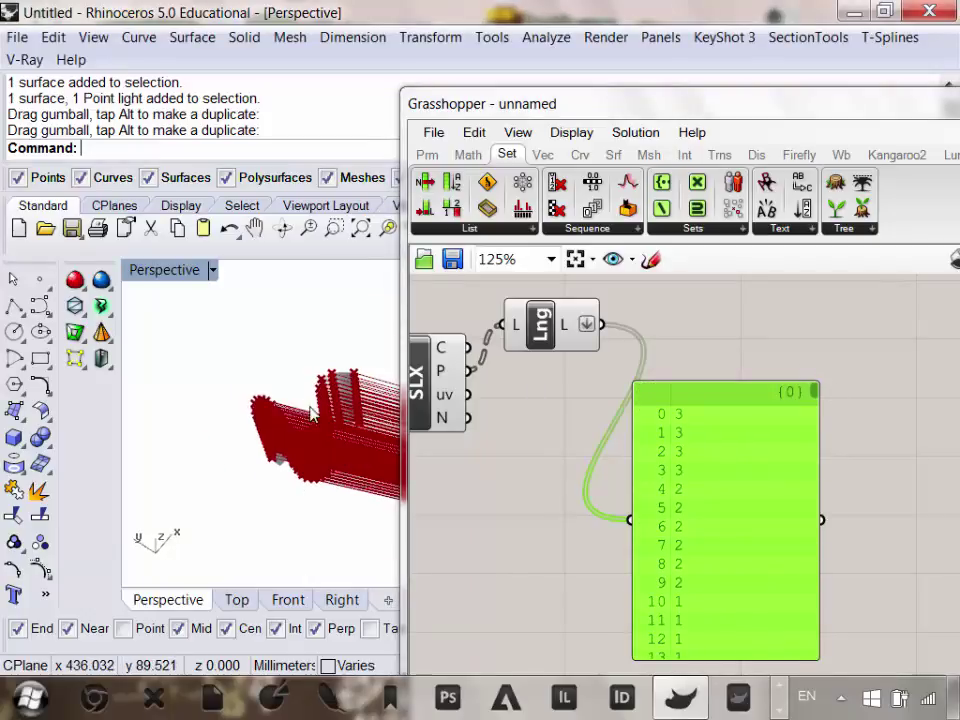
scroll(313, 415, "up", 6)
right_click_drag(663, 452, 718, 425)
scroll(718, 425, "down", 3)
scroll(731, 441, "up", 2)
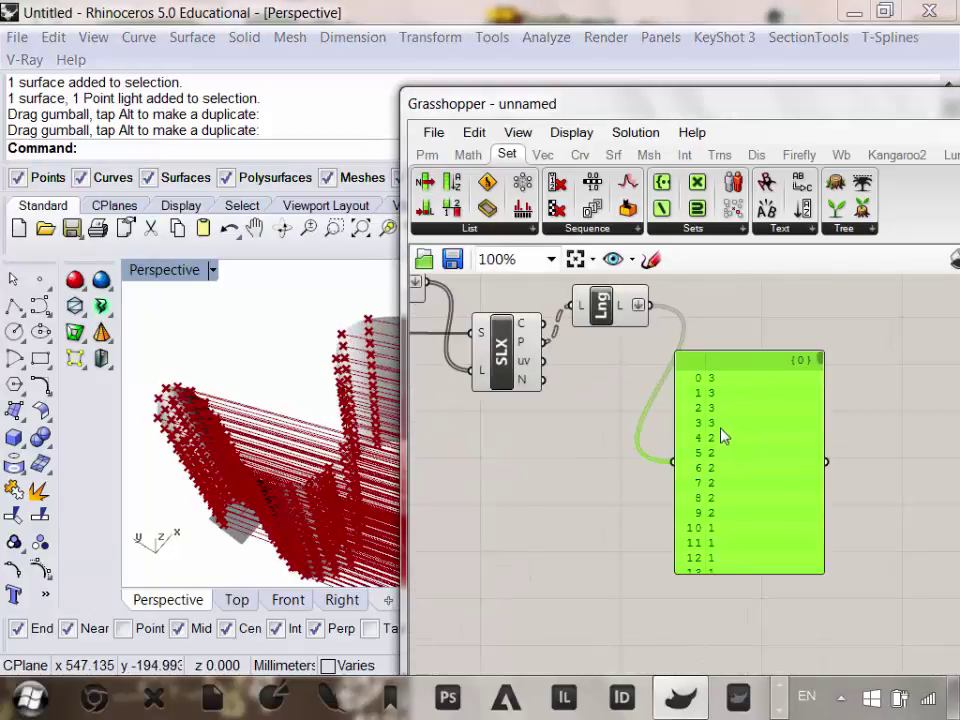
left_click_drag(724, 435, 859, 431)
right_click_drag(859, 431, 838, 475)
left_click_drag(577, 350, 583, 549)
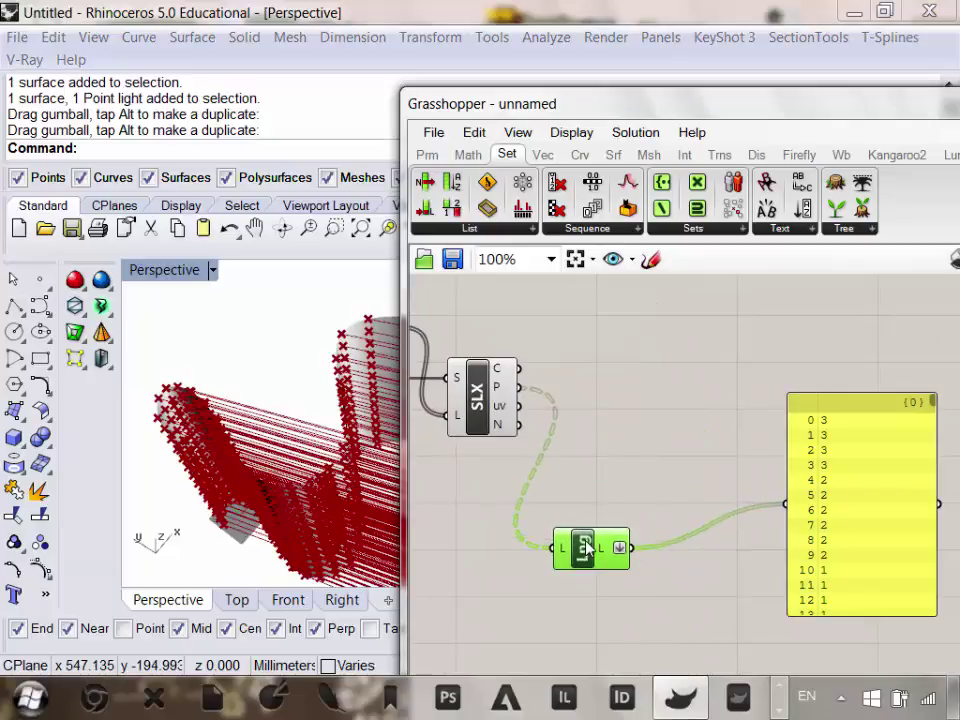
right_click_drag(583, 549, 559, 485)
scroll(827, 500, "up", 1)
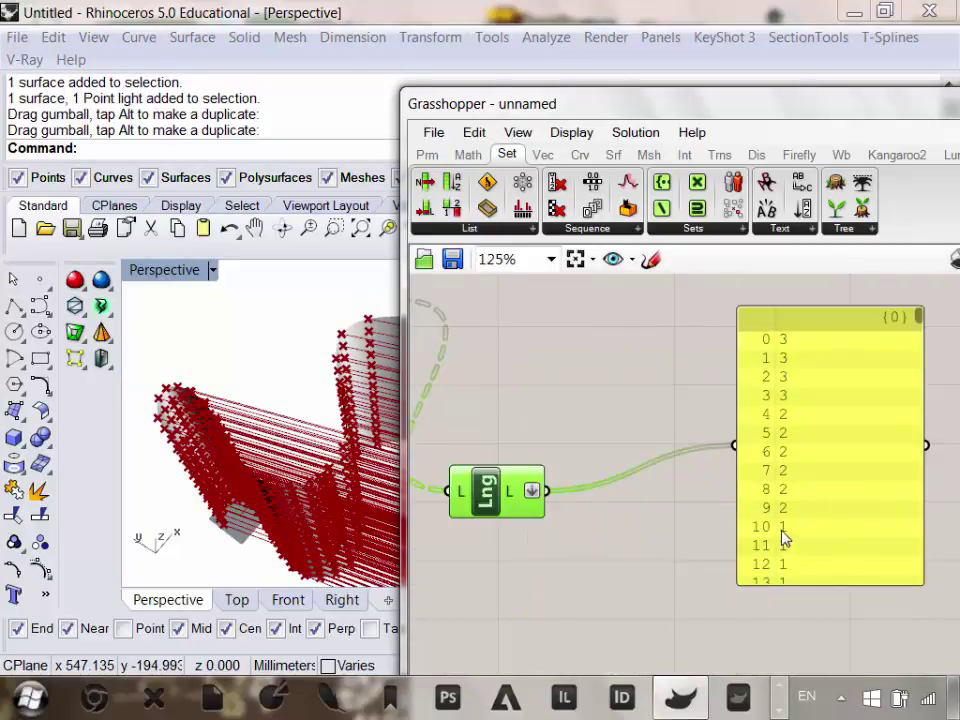
Add a Smaller Than component between List Length and the panel and connect the List Length output to its A input.
left_click(468, 154)
left_click(582, 230)
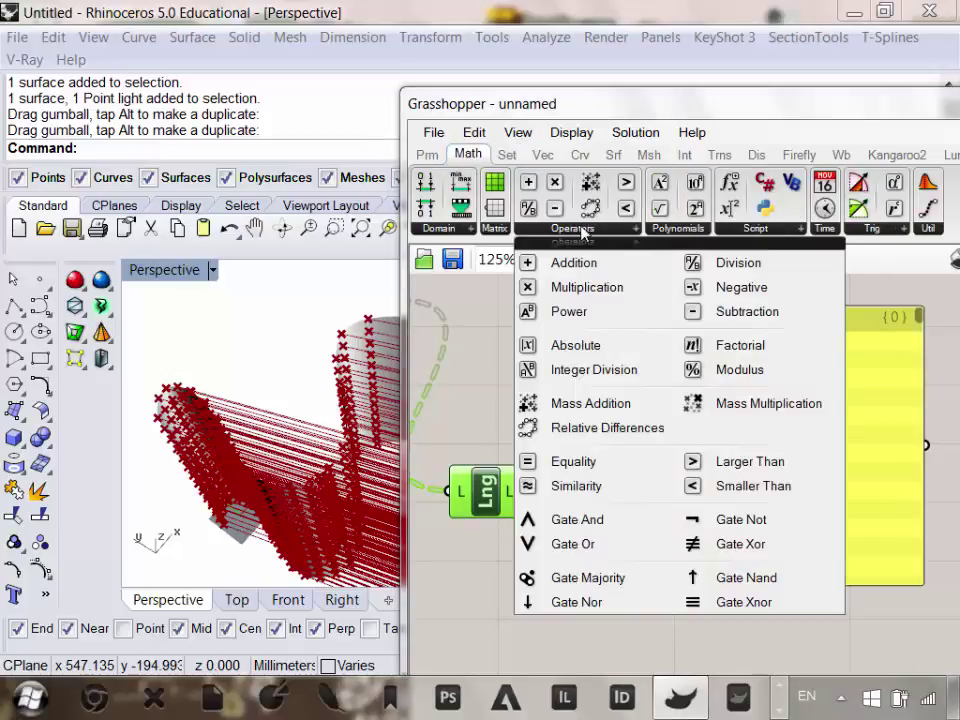
left_click(729, 485)
left_click(636, 395)
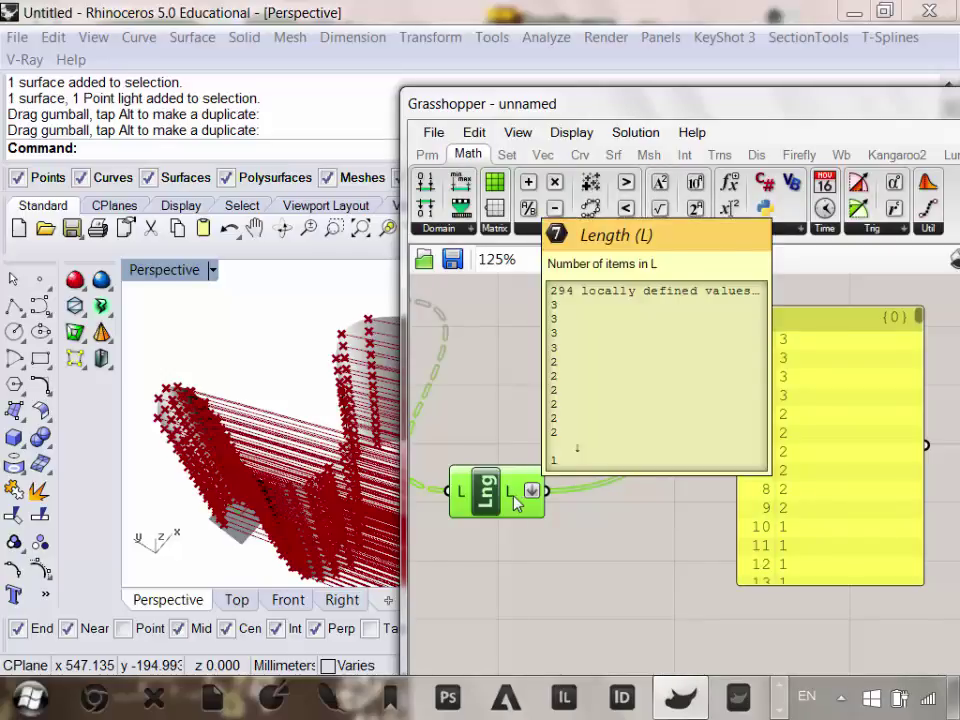
left_click_drag(547, 490, 612, 368)
Set the B input of the Smaller Than component to 1.
right_click(607, 396)
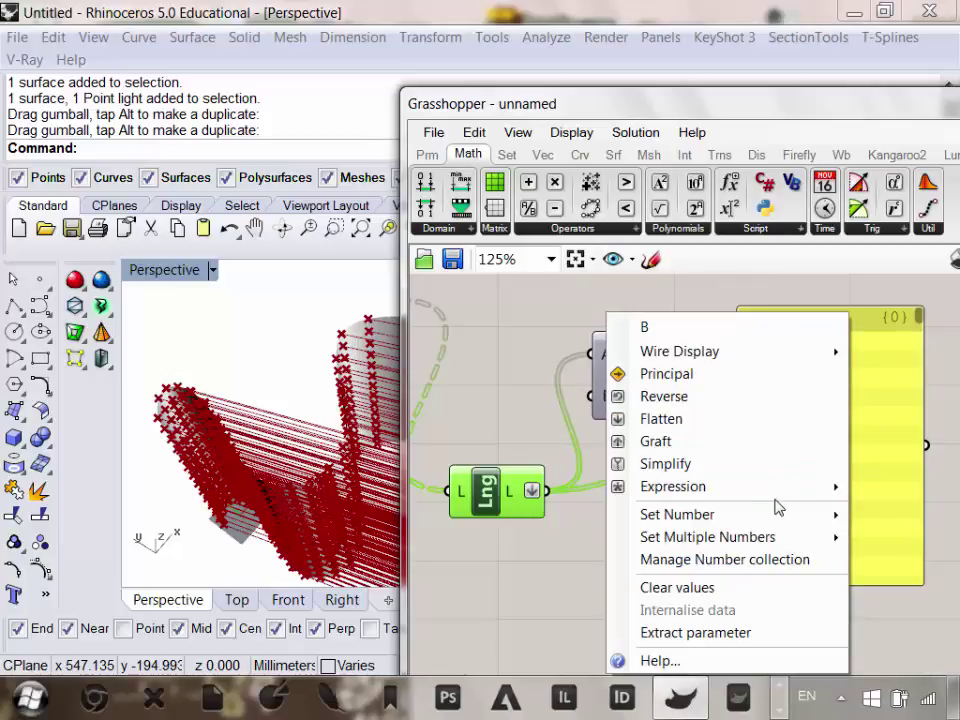
mouse_move(778, 512)
type("1")
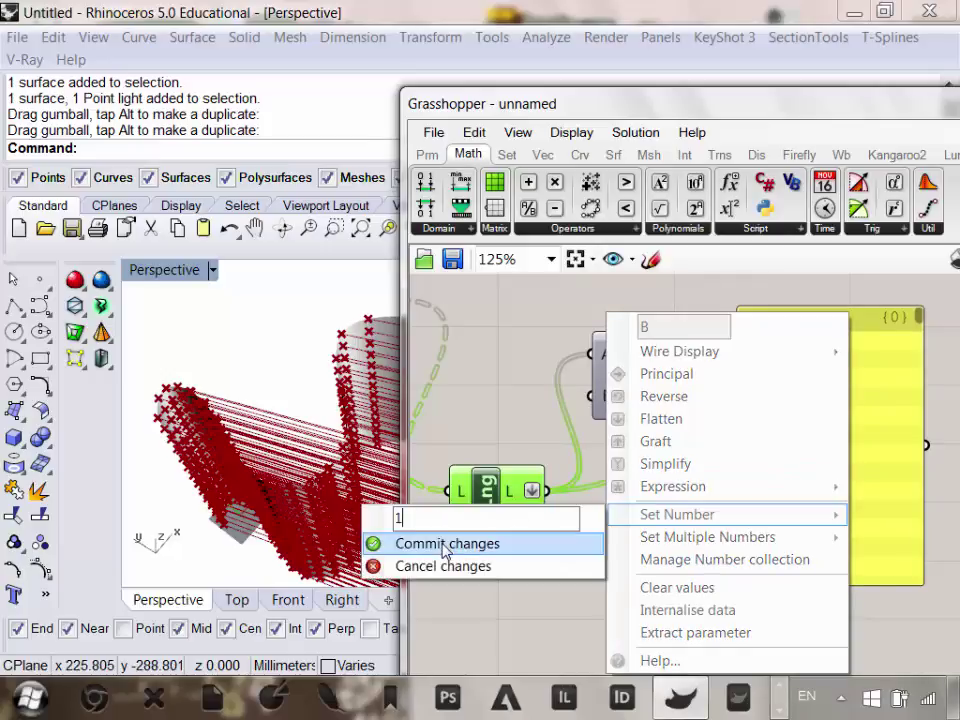
left_click(407, 543)
scroll(707, 413, "down", 3)
scroll(645, 450, "up", 2)
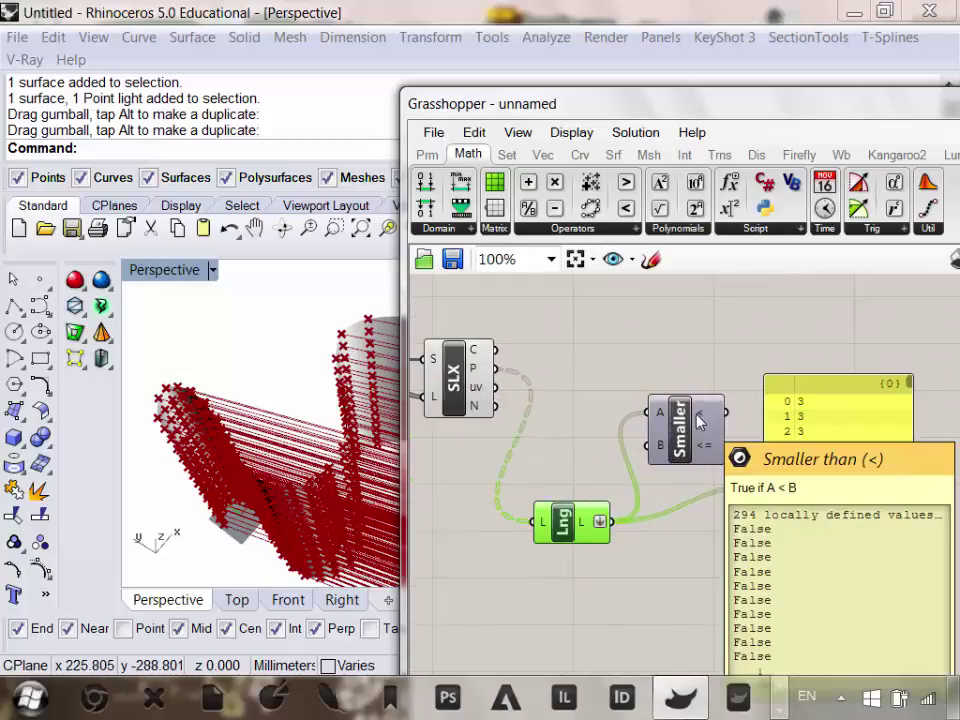
scroll(700, 440, "down", 2)
right_click_drag(585, 452, 605, 452)
scroll(573, 368, "up", 1)
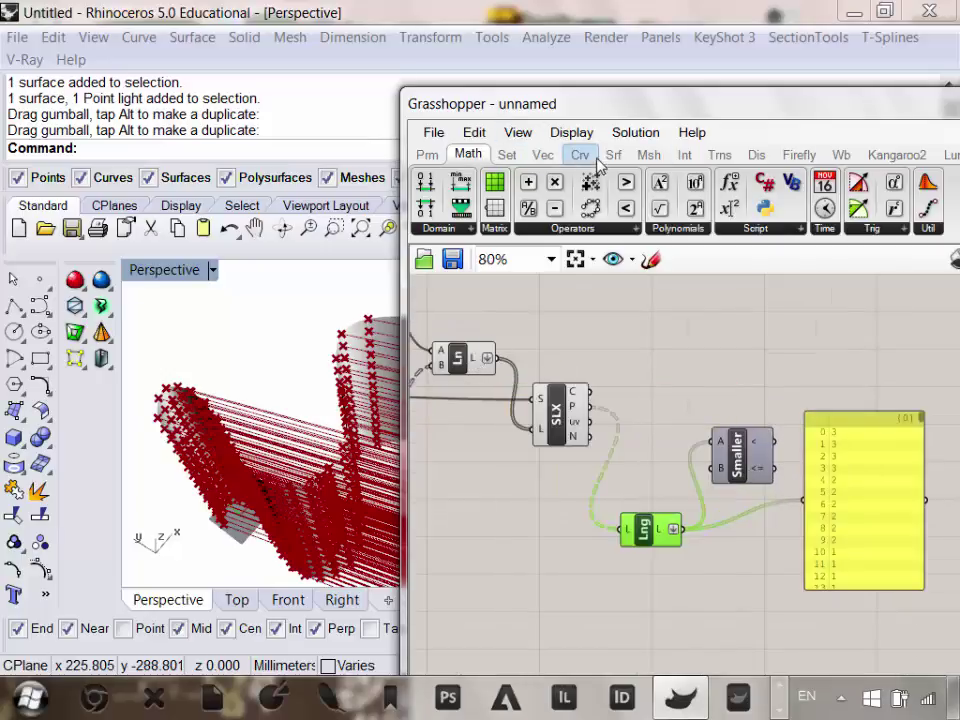
Add a Cull Pattern component above Smaller Than and connect the Line component's output to its list input.
left_click(507, 154)
left_click(588, 228)
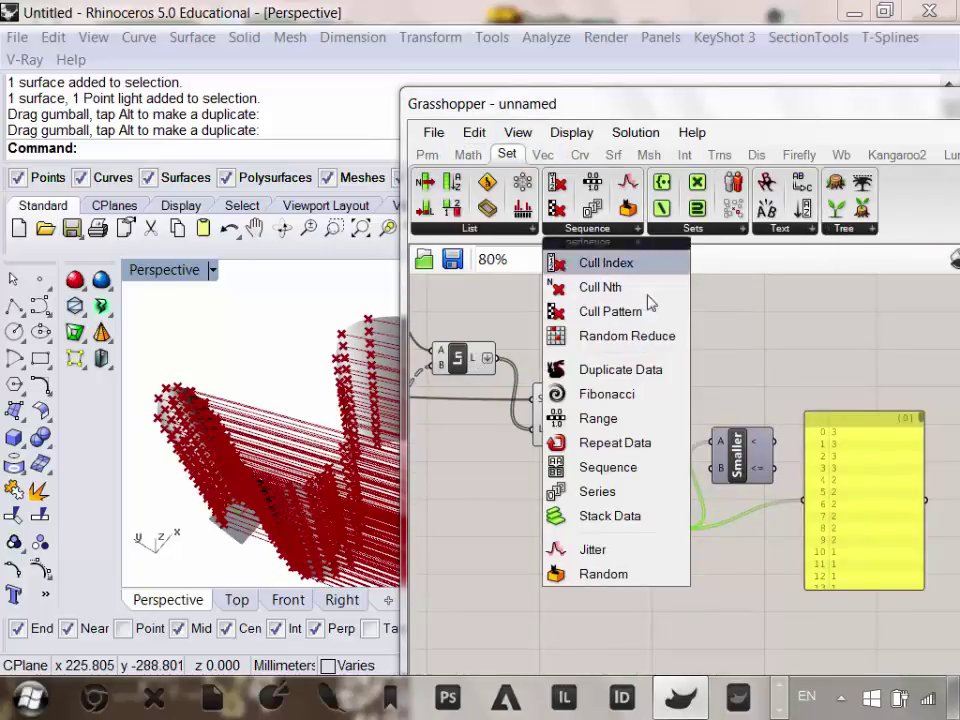
left_click(604, 312)
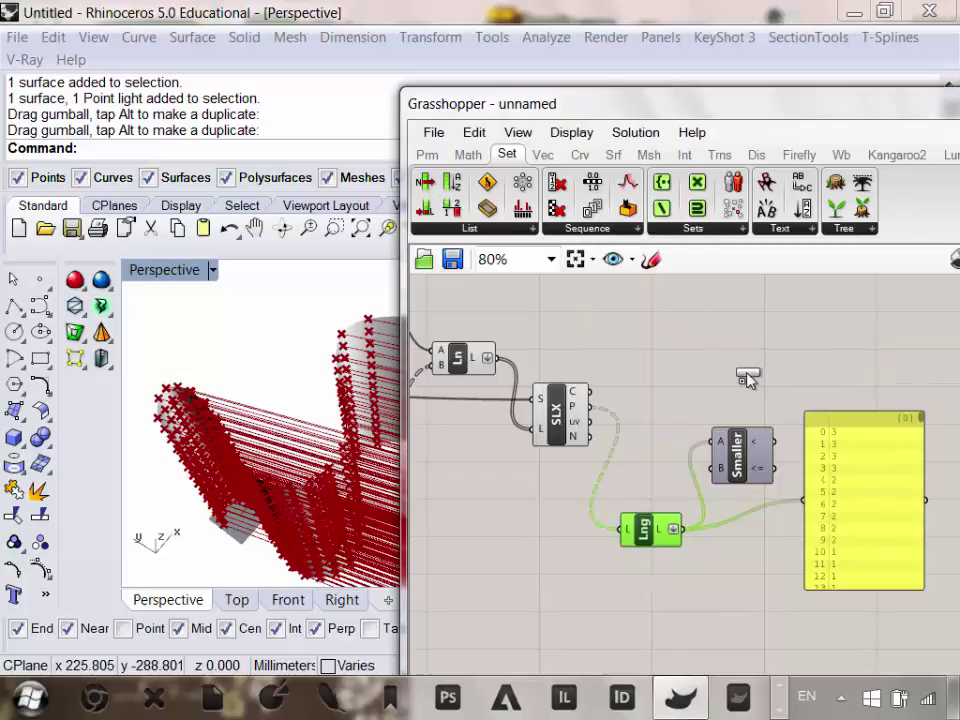
mouse_move(474, 366)
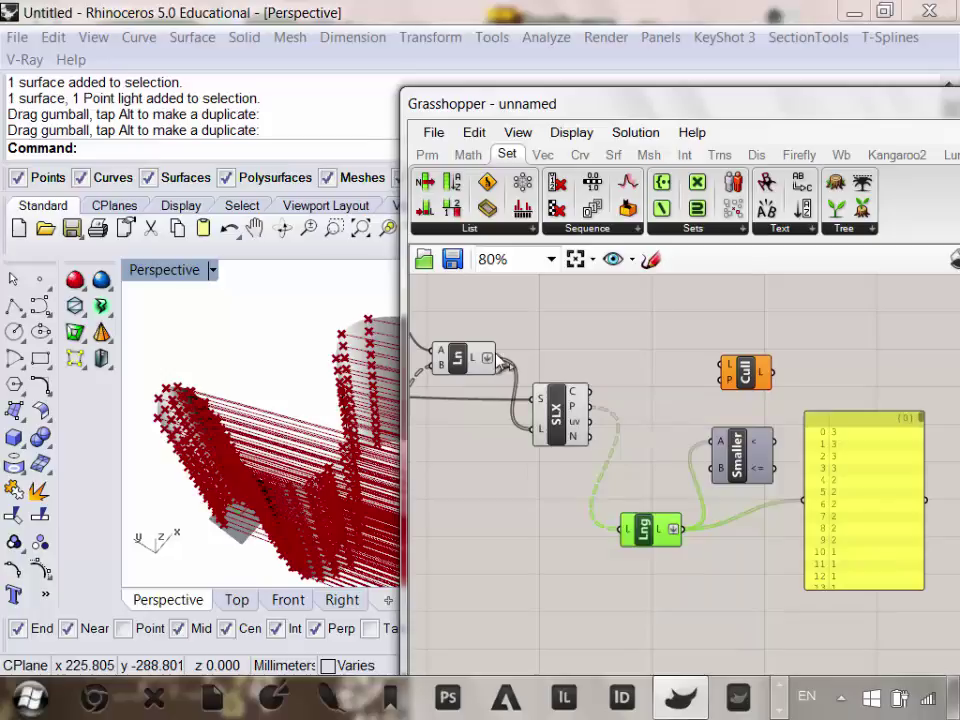
left_click_drag(494, 360, 722, 364)
Move the Cull Pattern component farther along the canvas and connect the <= output of Smaller Than to its P input.
right_click_drag(786, 399, 588, 391)
left_click_drag(567, 347, 651, 345)
scroll(590, 420, "up", 2)
scroll(592, 452, "down", 2)
left_click_drag(592, 452, 610, 422)
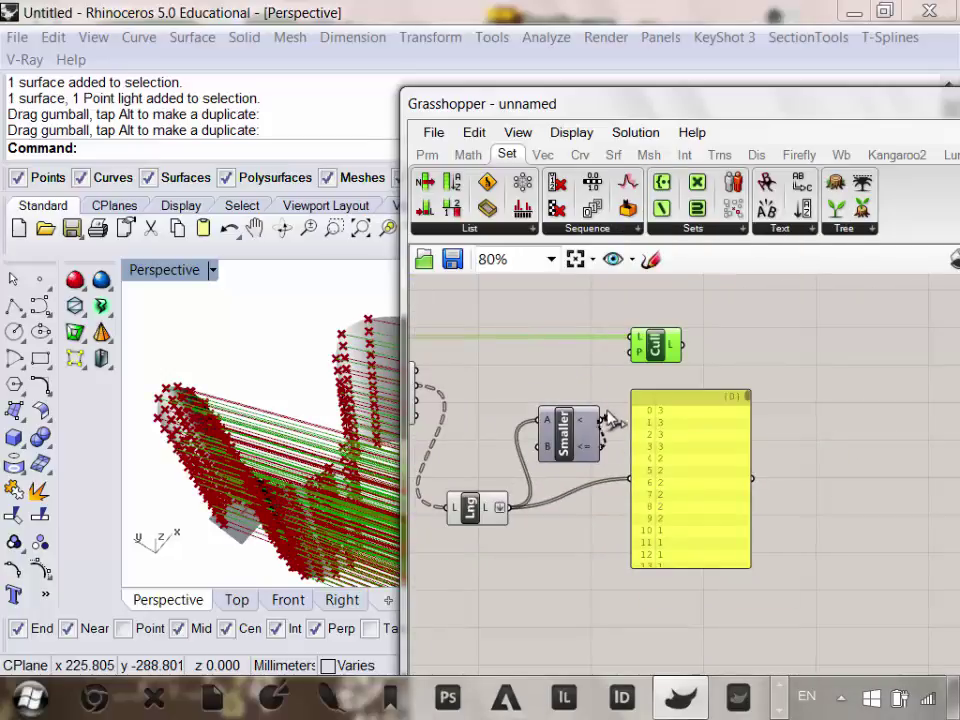
left_click_drag(632, 368, 636, 352)
right_click_drag(641, 471, 765, 446)
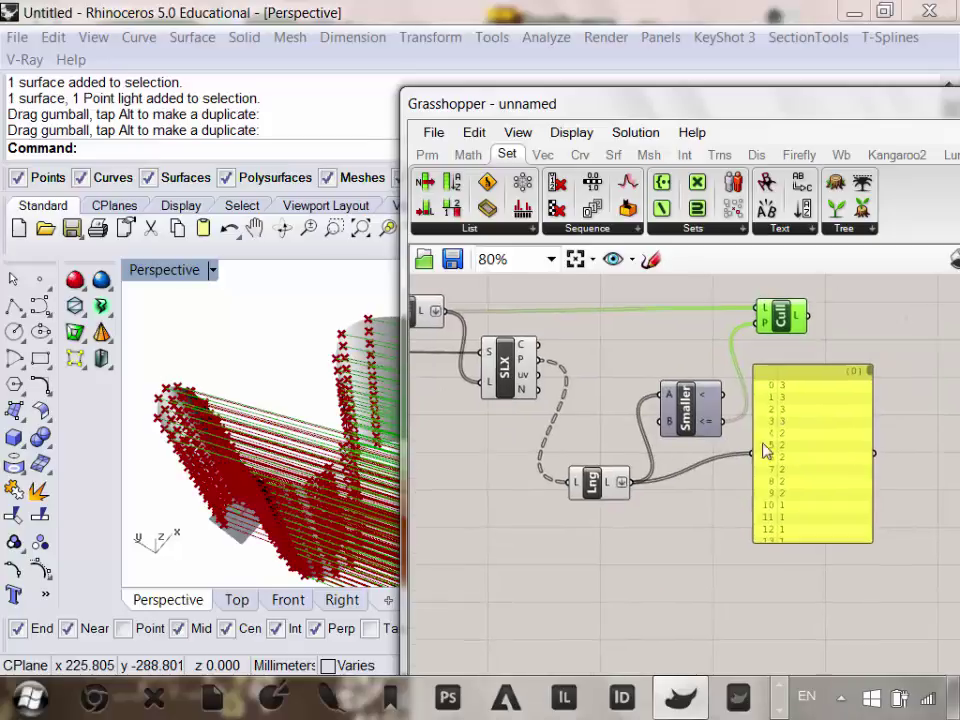
Turn off the preview of the components feeding Cull Pattern, leaving Cull Pattern itself previewed.
left_click_drag(661, 598, 428, 298)
right_click(621, 288)
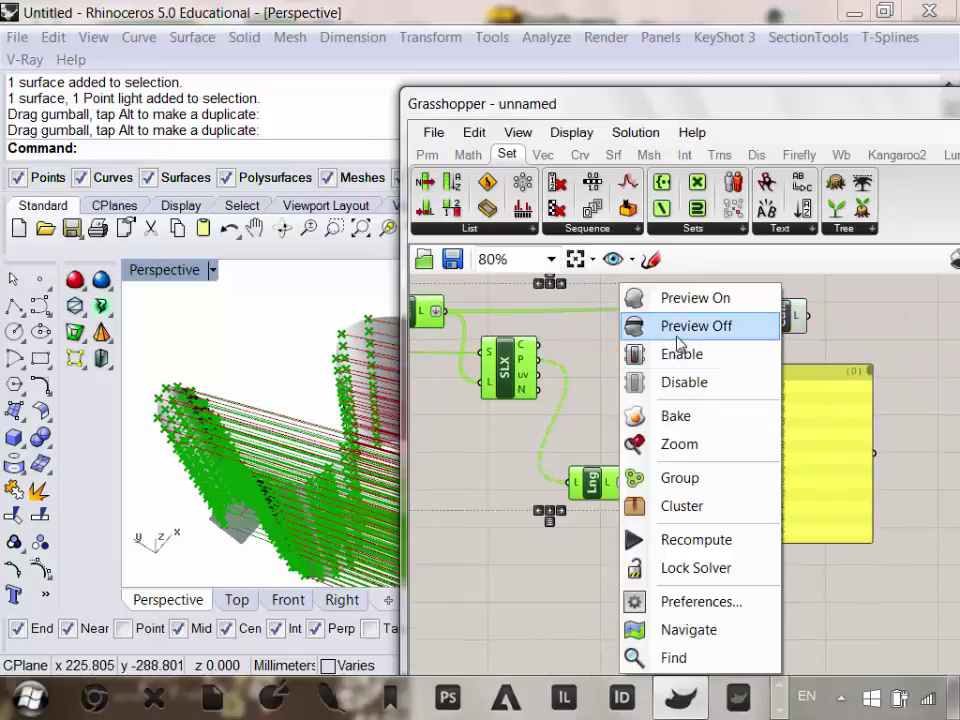
left_click(676, 332)
Examine from several angles which sun rays remain on the wavy surface after culling.
right_click_drag(300, 480, 288, 350)
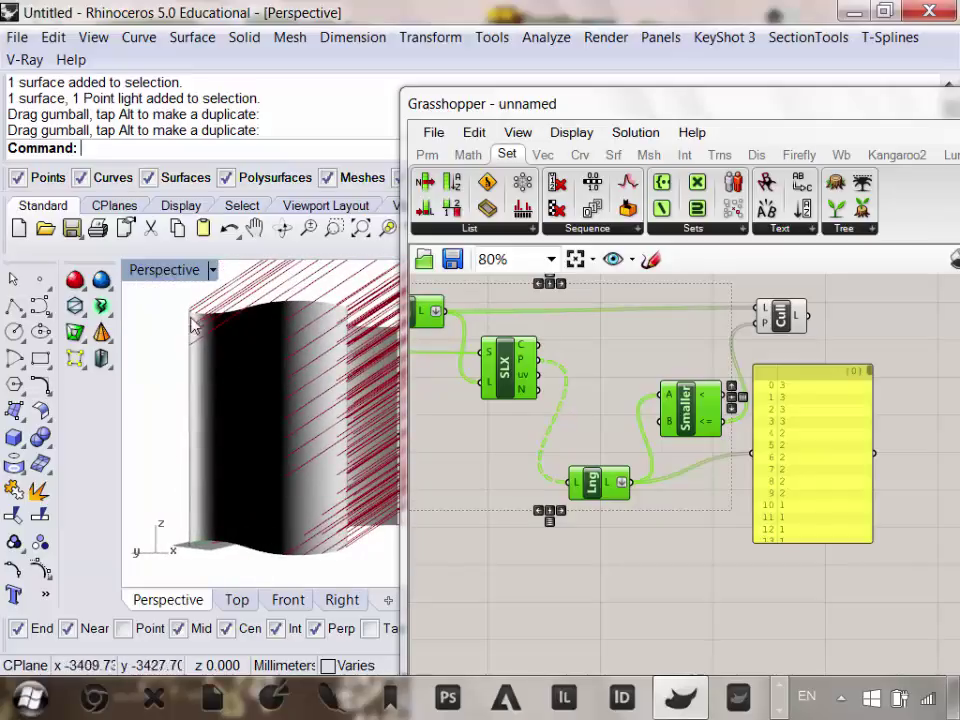
right_click_drag(193, 325, 300, 400)
right_click_drag(813, 439, 725, 432)
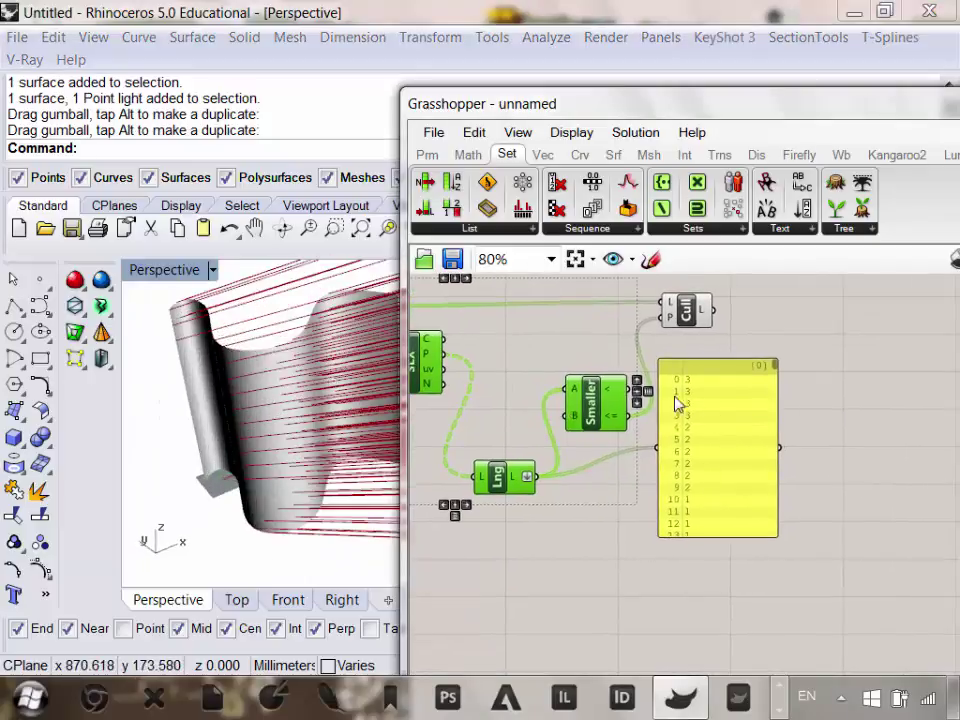
right_click_drag(535, 512, 630, 465)
mouse_move(190, 360)
right_mouse_down()
mouse_move(330, 435)
mouse_move(315, 474)
mouse_move(322, 368)
mouse_move(313, 414)
mouse_move(270, 365)
mouse_move(306, 400)
mouse_move(264, 424)
mouse_move(249, 456)
mouse_move(148, 447)
mouse_move(176, 328)
mouse_move(200, 340)
right_mouse_up()
scroll(600, 462, "down", 5)
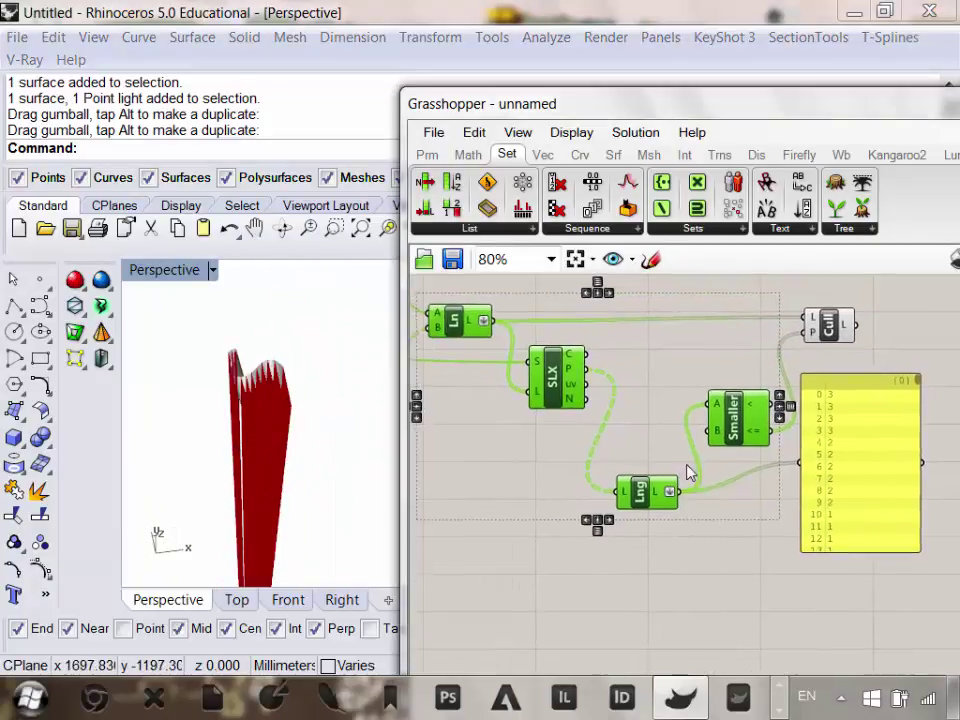
left_click(772, 460)
scroll(850, 450, "up", 2)
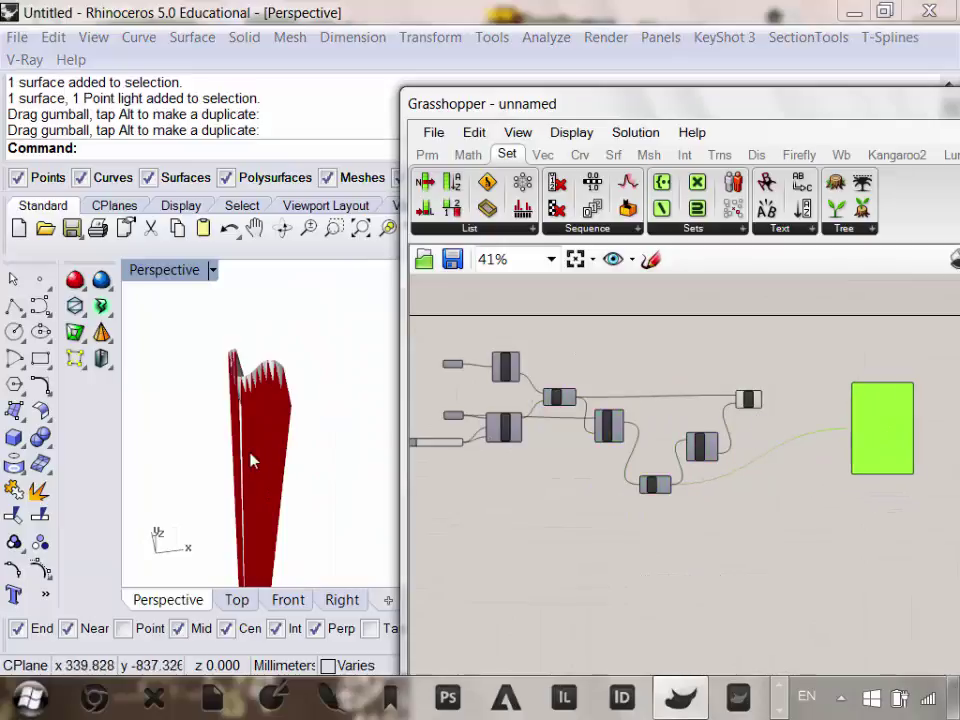
mouse_move(251, 461)
right_mouse_down()
mouse_move(315, 369)
mouse_move(272, 386)
mouse_move(312, 405)
right_mouse_up()
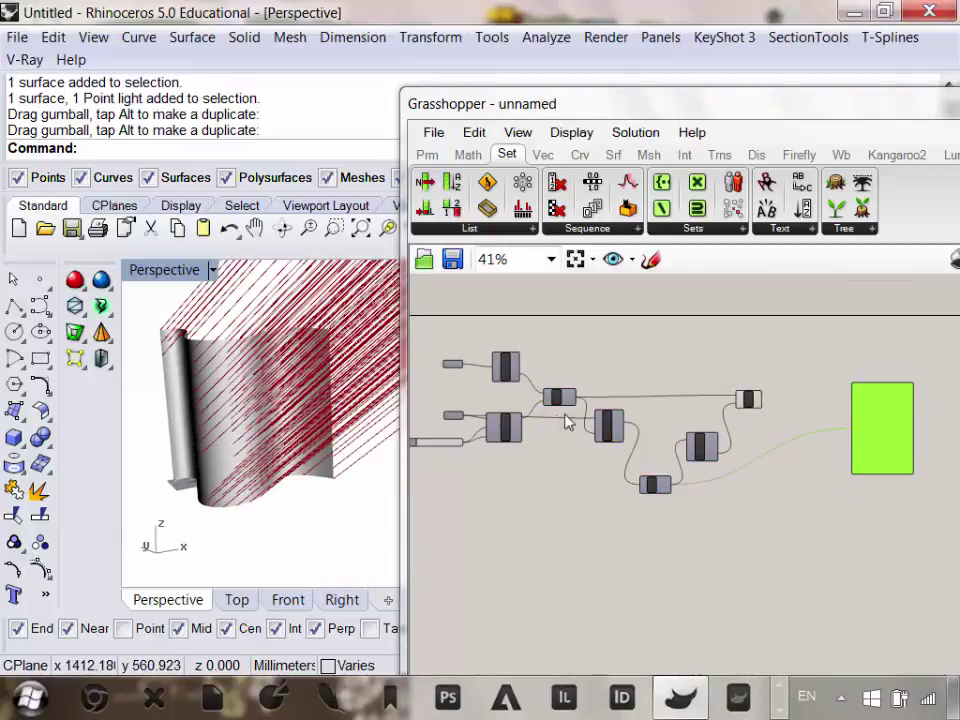
Turn off the preview of the whole ray definition, including the Cull Pattern component.
left_click_drag(763, 514, 435, 345)
right_click(609, 364)
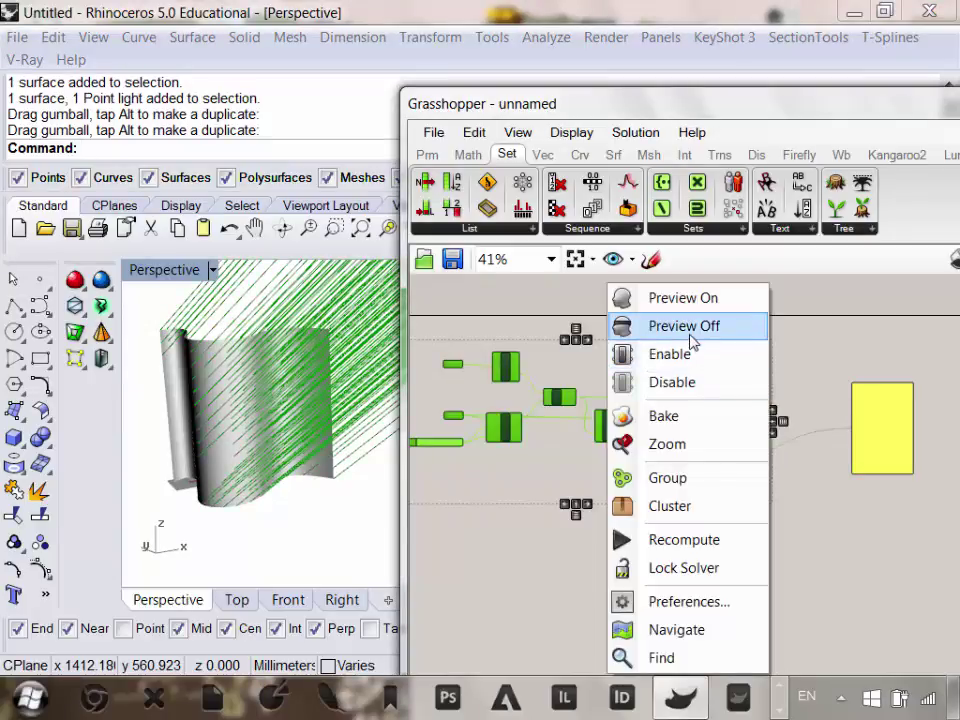
left_click(688, 330)
Draw a rectangle on the ground plane in front of the wavy surface in the Perspective view.
scroll(300, 446, "down", 5)
scroll(240, 475, "up", 3)
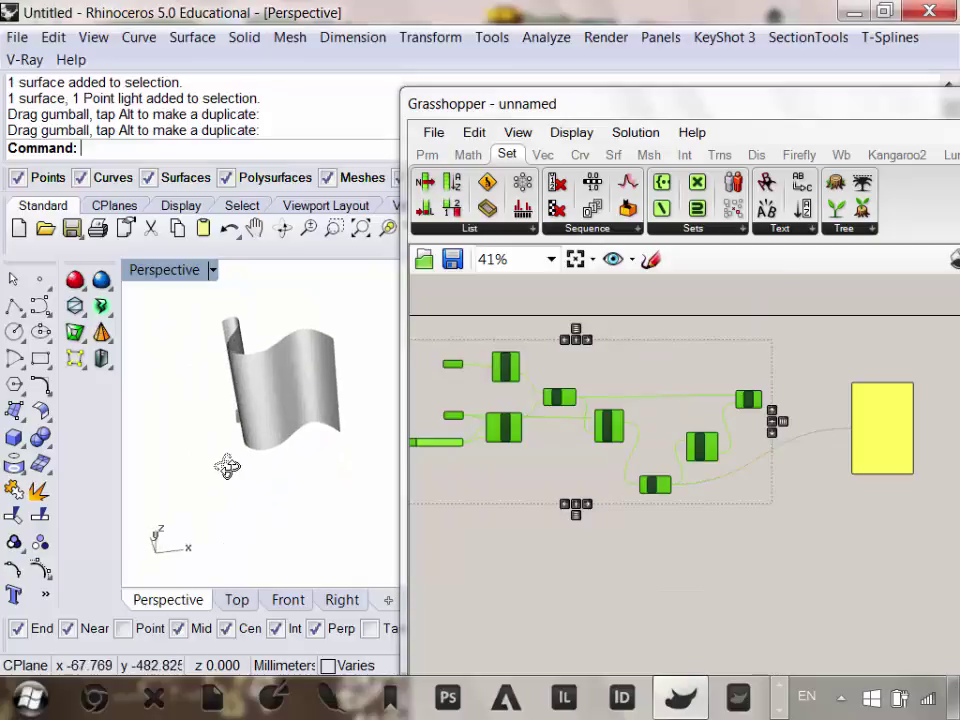
left_click(40, 358)
left_click(212, 540)
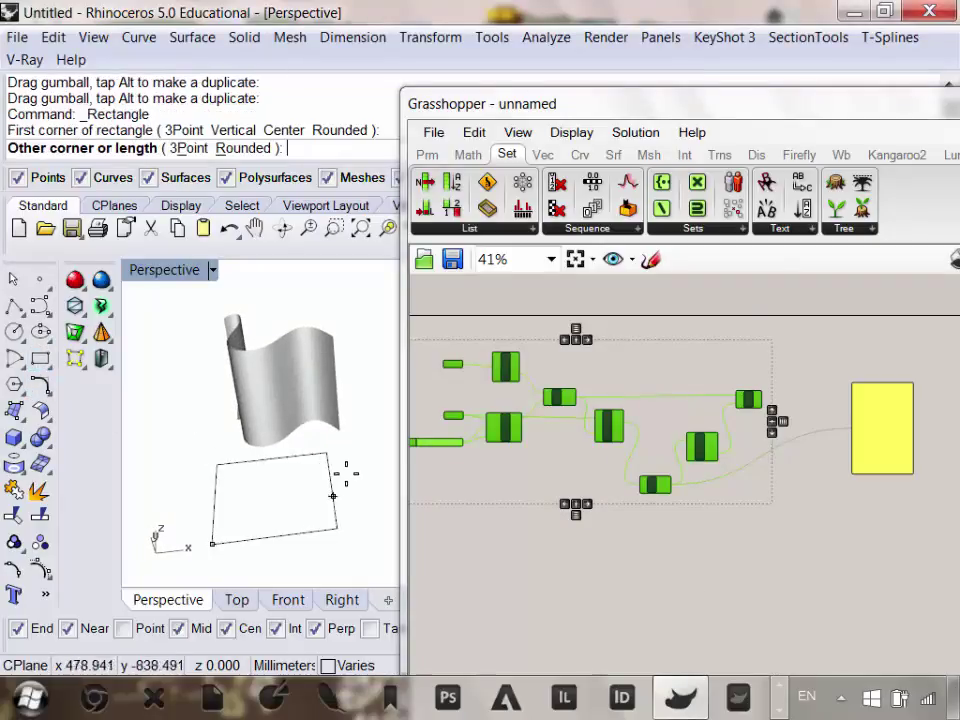
left_click(333, 472)
Create a planar surface from the ground rectangle and delete the rectangle curve.
right_click_drag(321, 484, 345, 457)
scroll(313, 508, "up", 5)
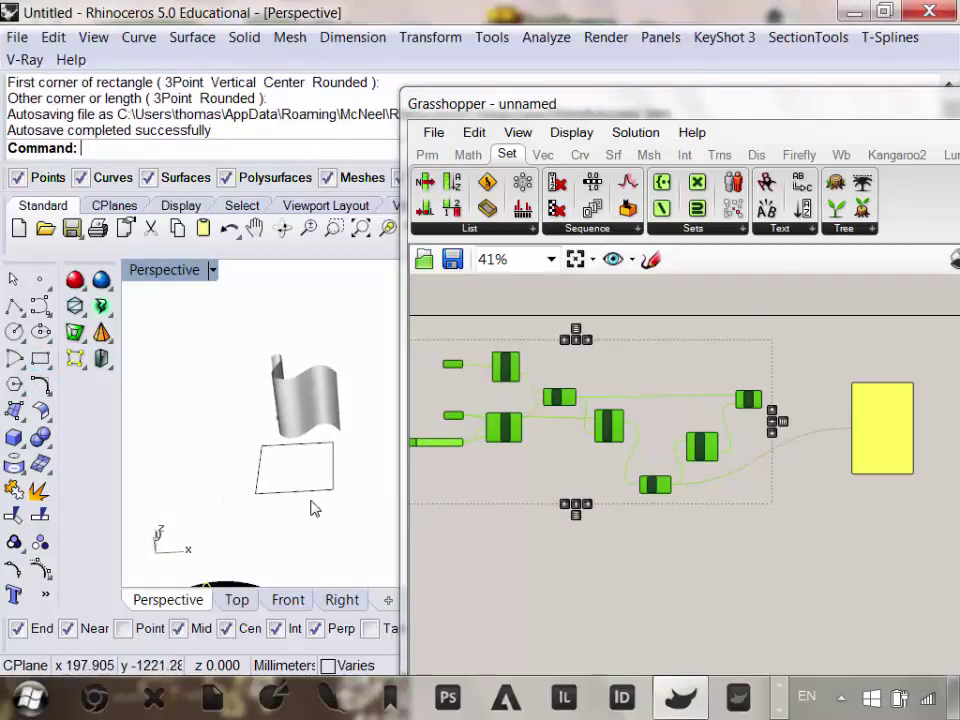
left_click(310, 492)
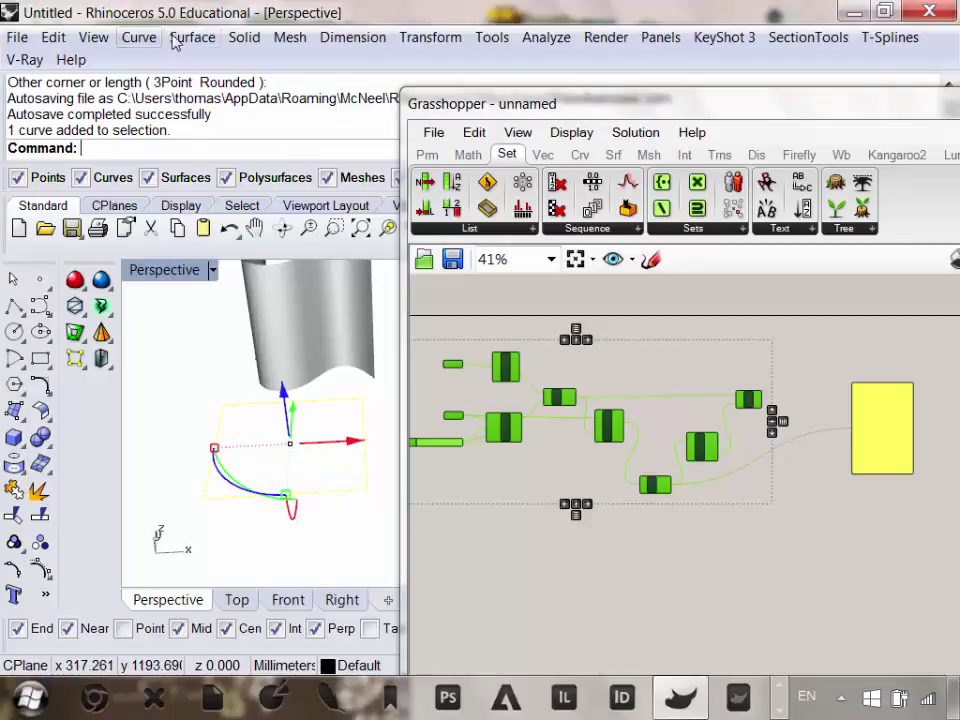
left_click(191, 38)
left_click(313, 271)
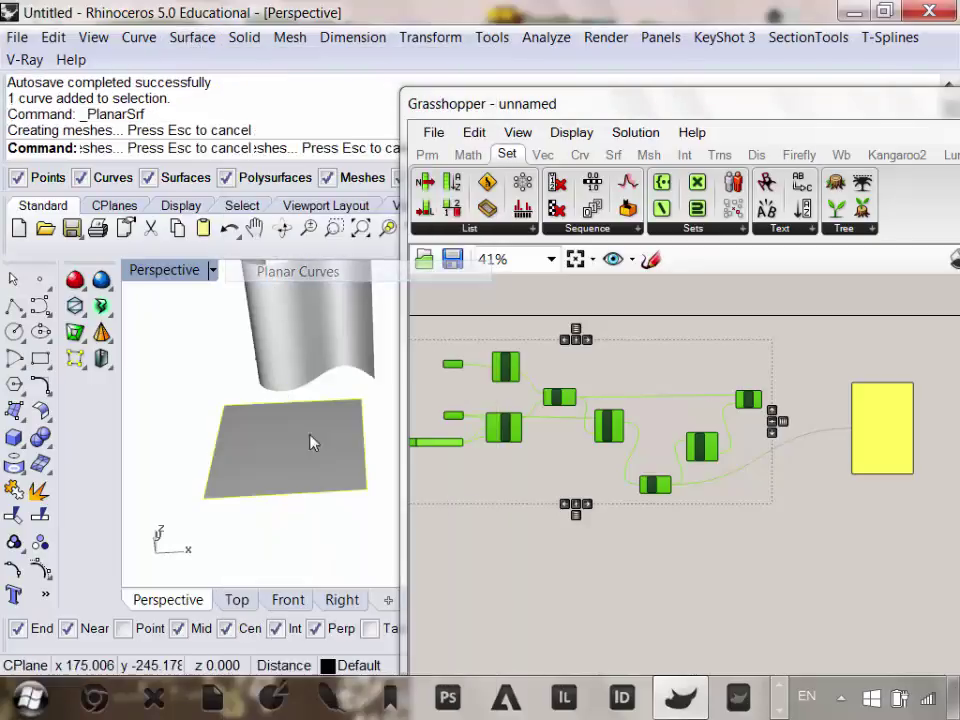
key("Delete")
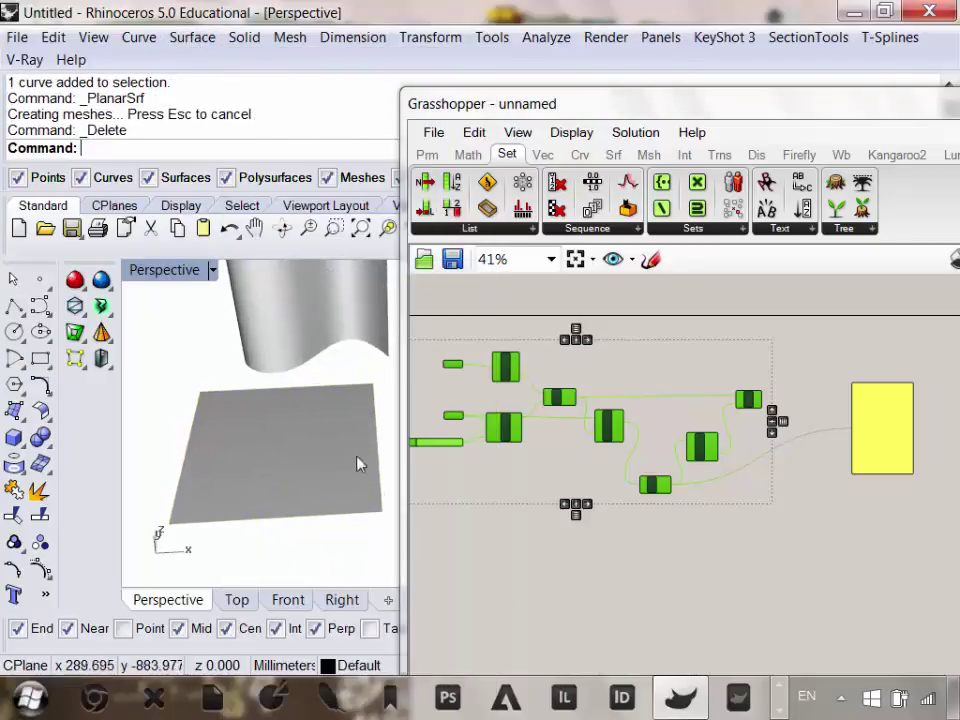
Add a Surface parameter below the existing Divide Surface component and assign the planar ground surface to it.
scroll(587, 400, "up", 4)
scroll(587, 400, "down", 2)
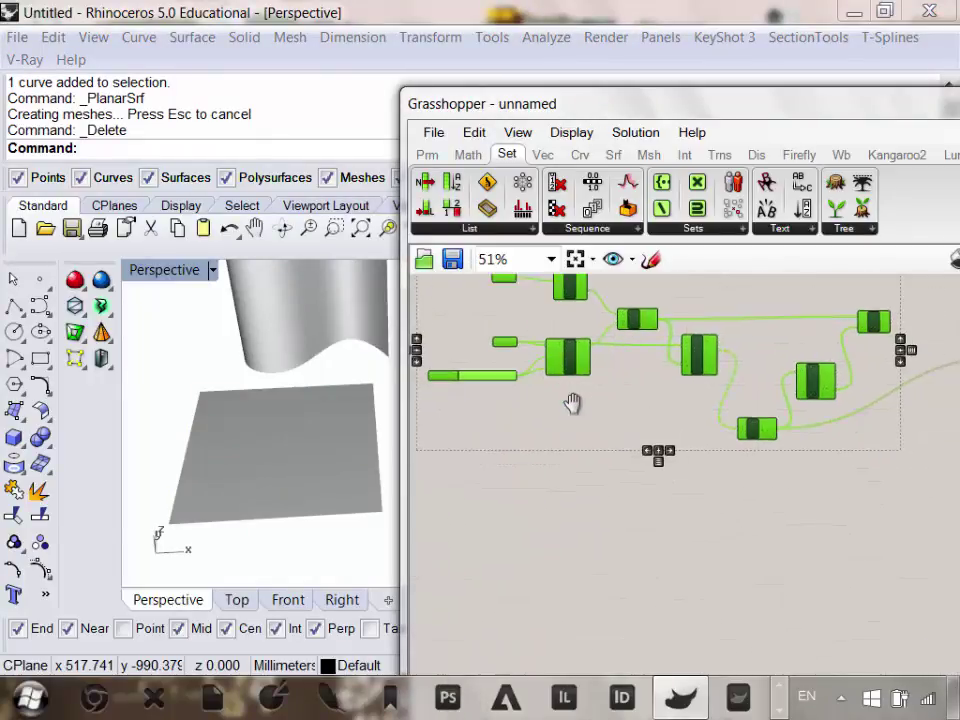
left_click(615, 531)
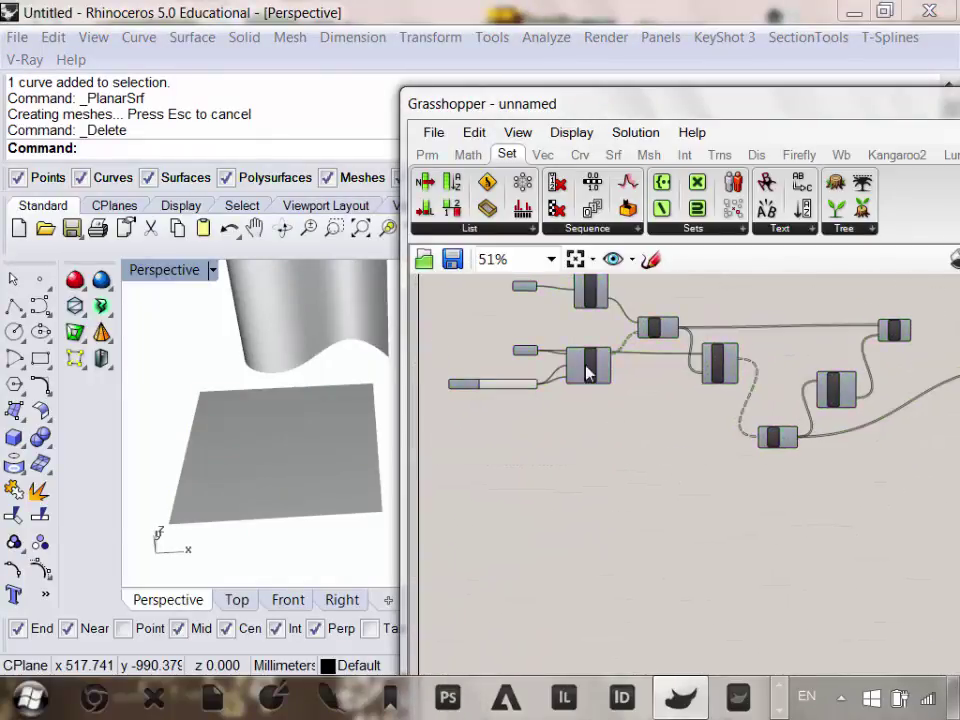
left_click(568, 362)
scroll(588, 402, "up", 2)
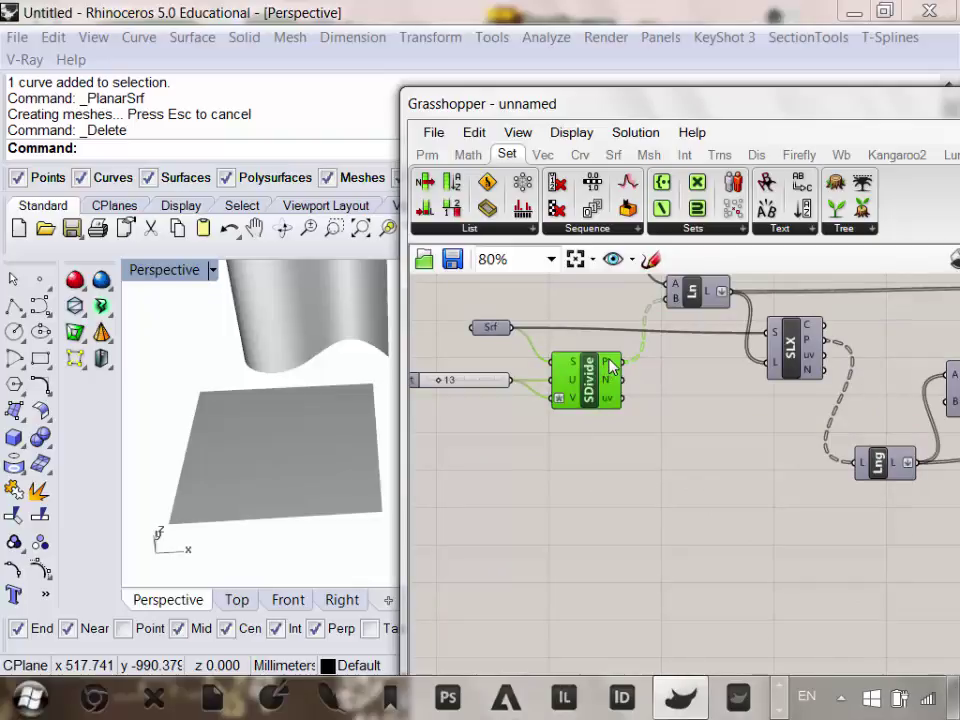
mouse_move(612, 366)
left_click(426, 155)
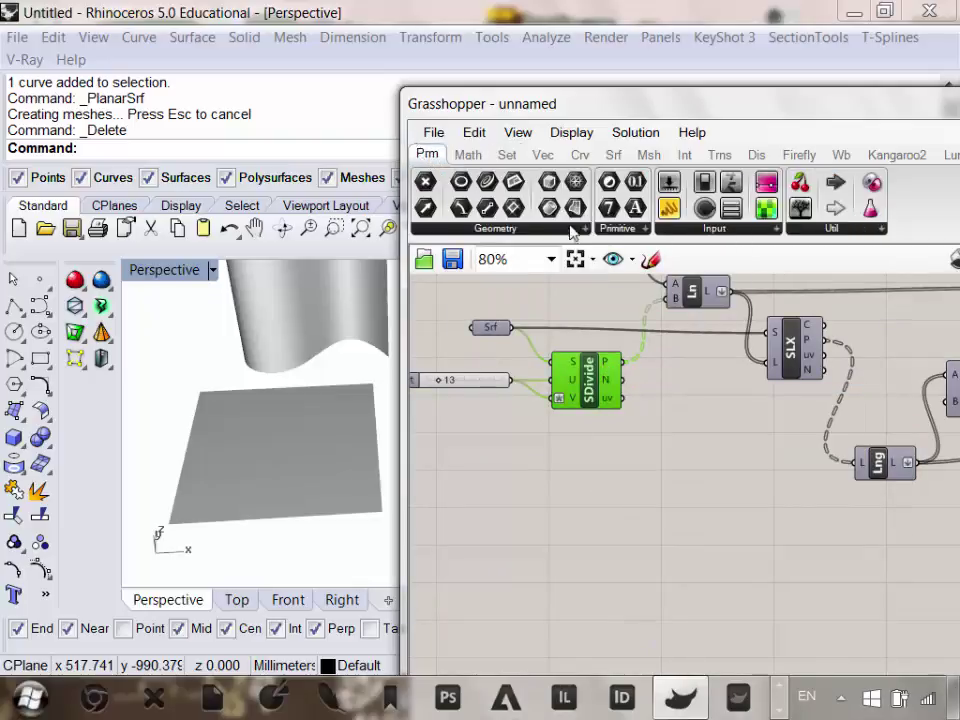
left_click(229, 474)
right_click(487, 527)
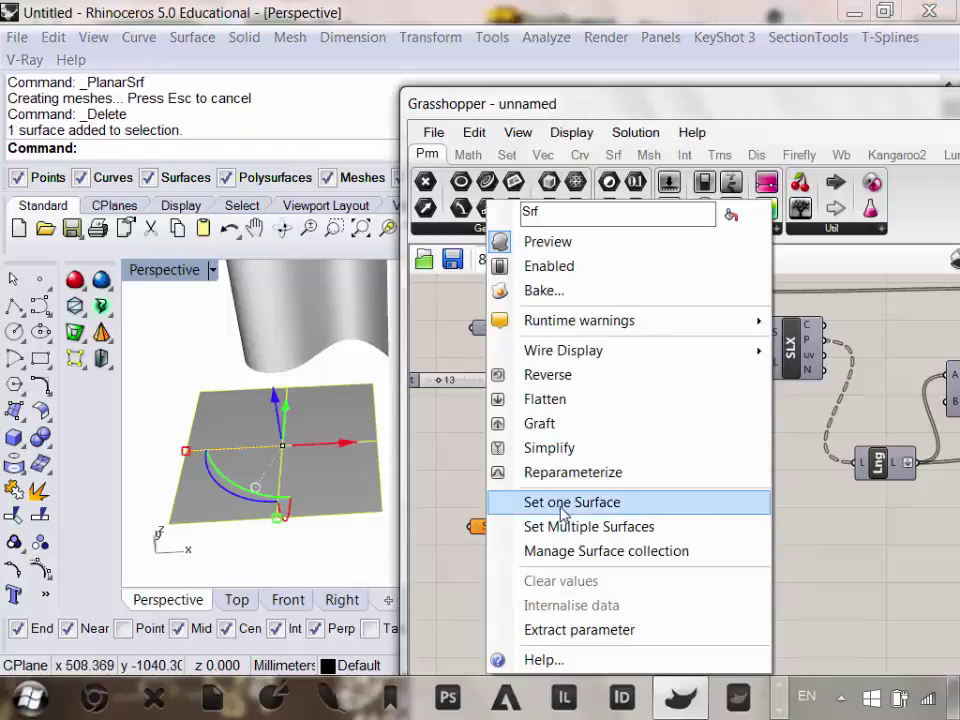
left_click(559, 514)
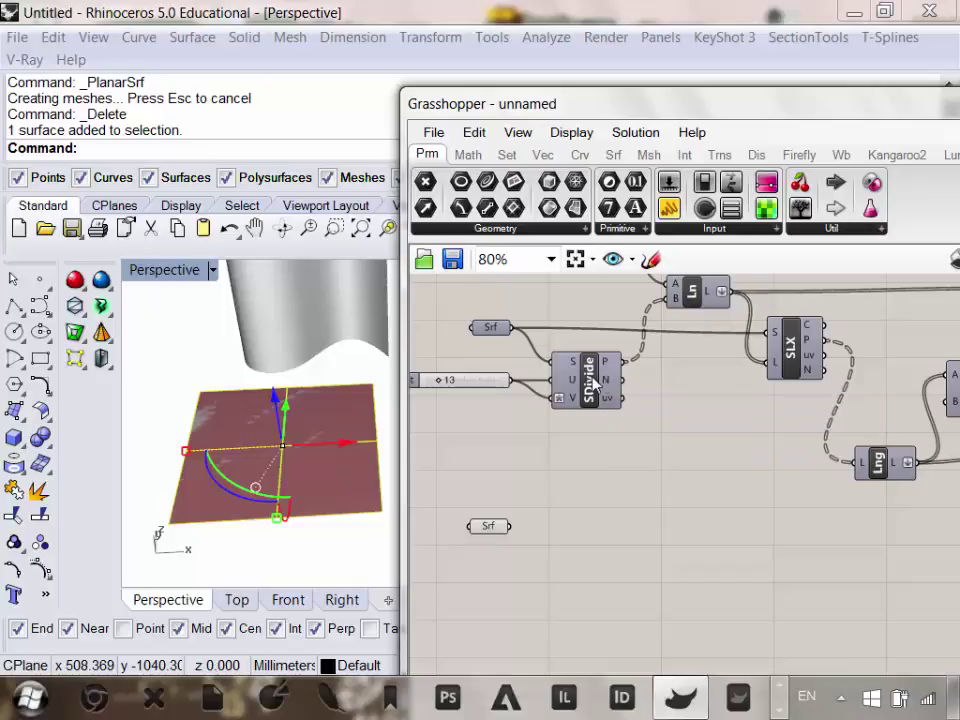
Duplicate the SDivide component beside the new Srf parameter, feeding that surface into its S input, and turn on the copy's preview.
left_click_drag(593, 383, 606, 552, "alt")
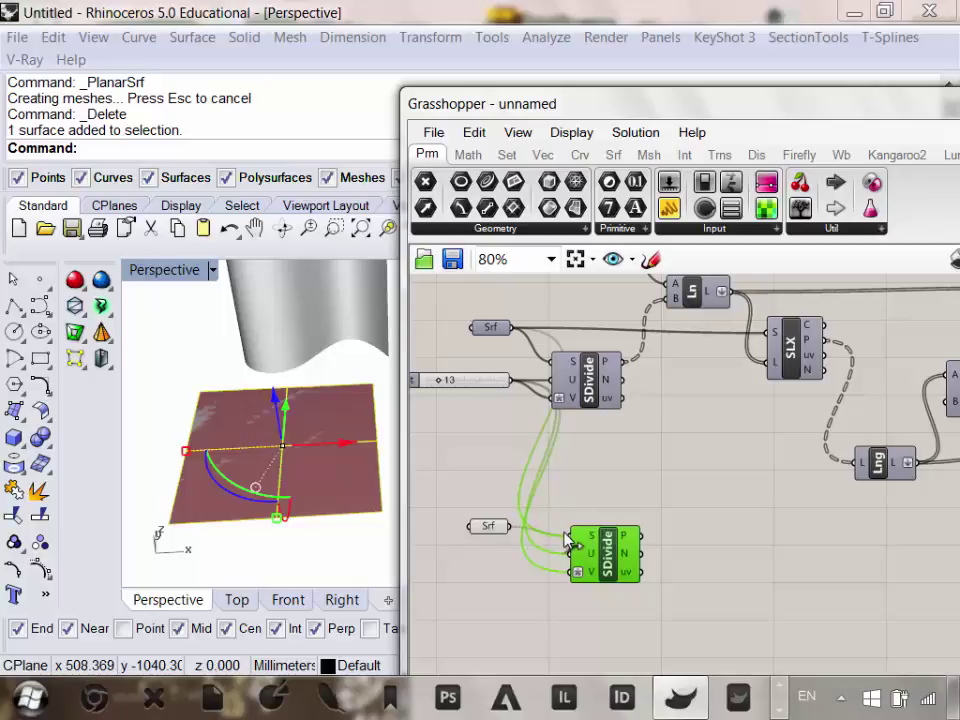
right_click(612, 553)
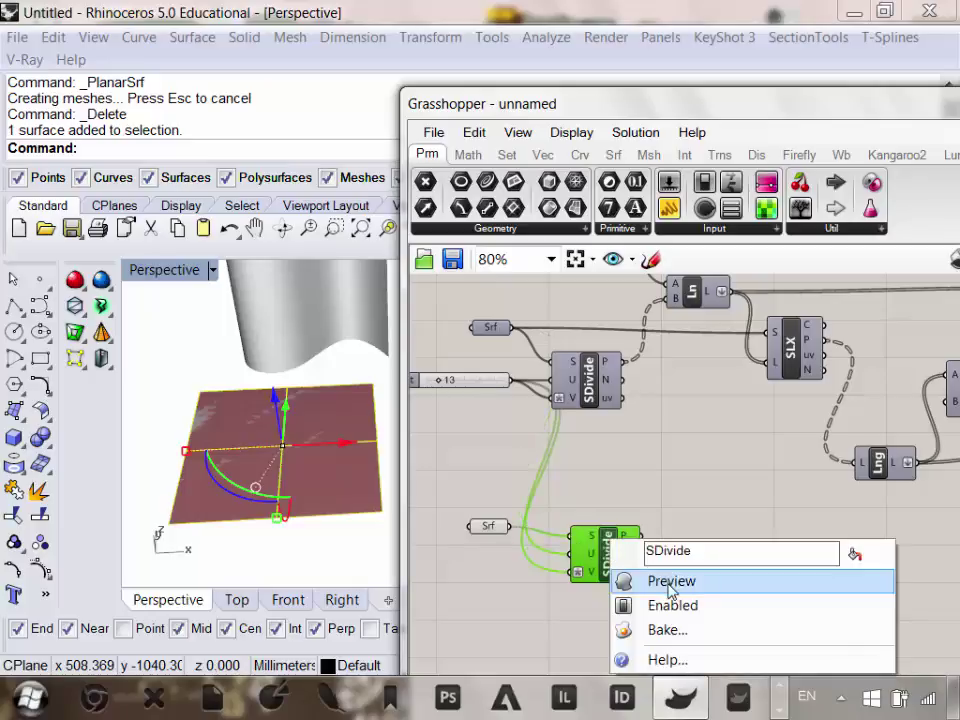
left_click(654, 579)
left_click(679, 549)
Turn on the preview of the original SDivide component and set the division count slider to 9.
right_click(588, 390)
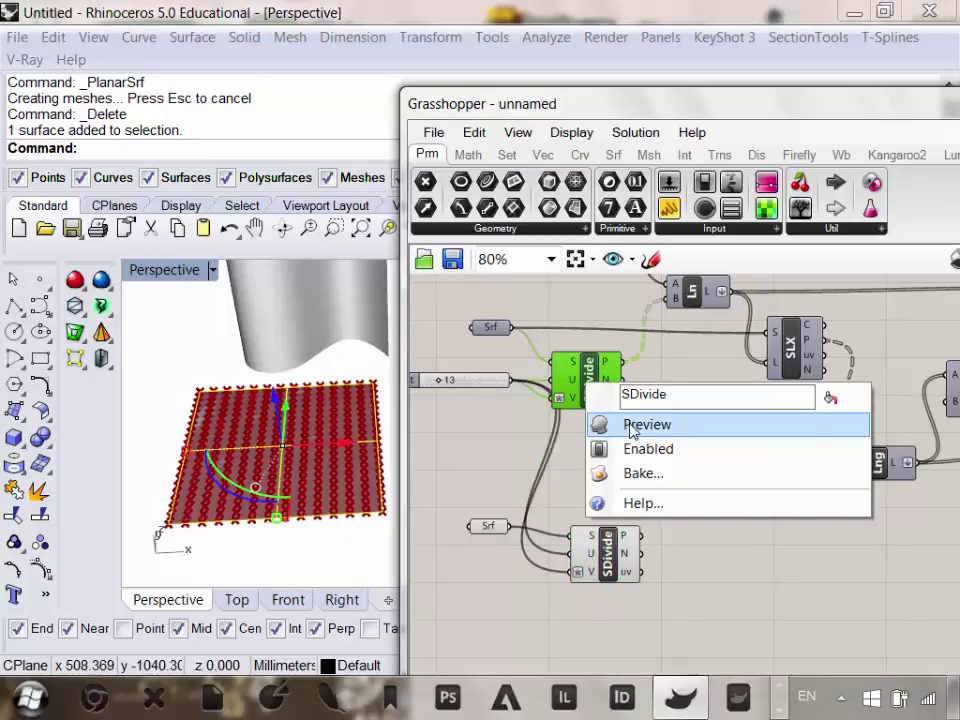
left_click(604, 426)
right_click_drag(483, 421, 491, 446)
mouse_move(449, 411)
left_mouse_down()
mouse_move(489, 416)
mouse_move(440, 410)
left_mouse_up()
right_click_drag(660, 484, 660, 449)
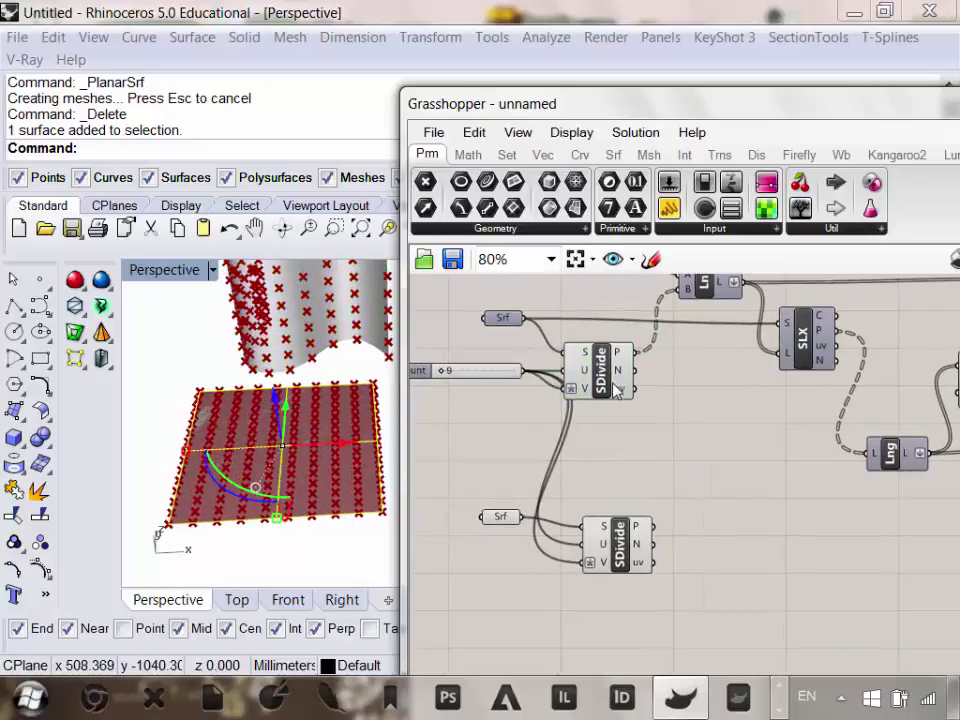
Turn off the preview of the original SDivide component that divides the wavy surface.
left_click(598, 372)
right_click(607, 372)
left_click(648, 410)
scroll(570, 424, "down", 3)
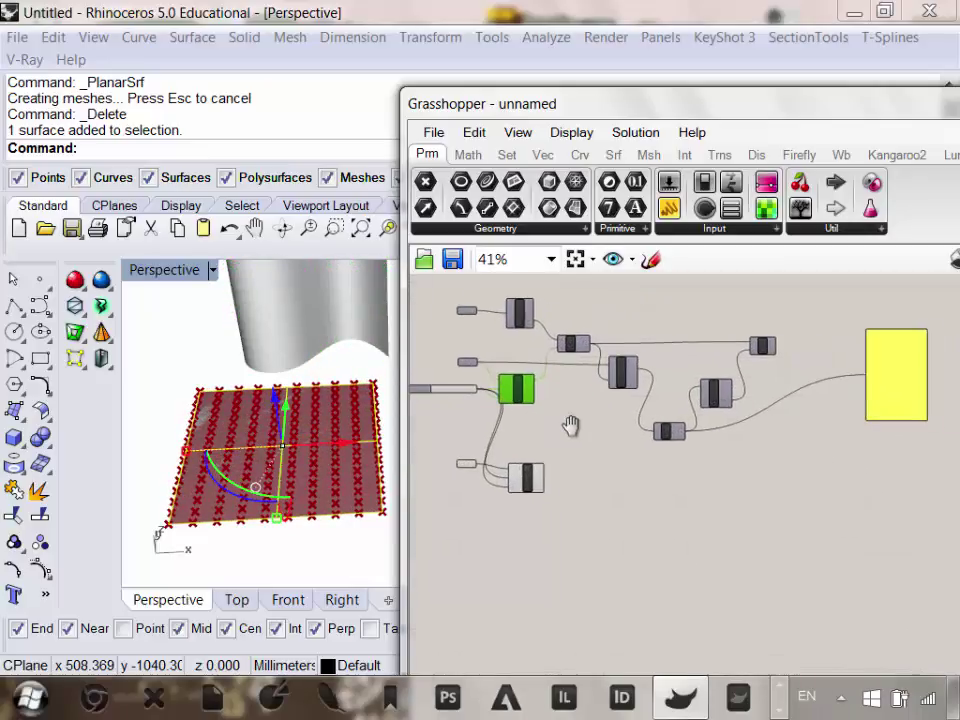
Move the ground surface's SDivide component to the right so it sits below the Lng and Smaller components.
scroll(750, 425, "up", 1)
scroll(760, 422, "down", 1)
left_click_drag(535, 481, 769, 475)
right_click_drag(808, 468, 747, 468)
left_click(336, 522)
right_click_drag(336, 508, 325, 430)
right_click_drag(674, 424, 617, 422)
scroll(617, 423, "up", 3)
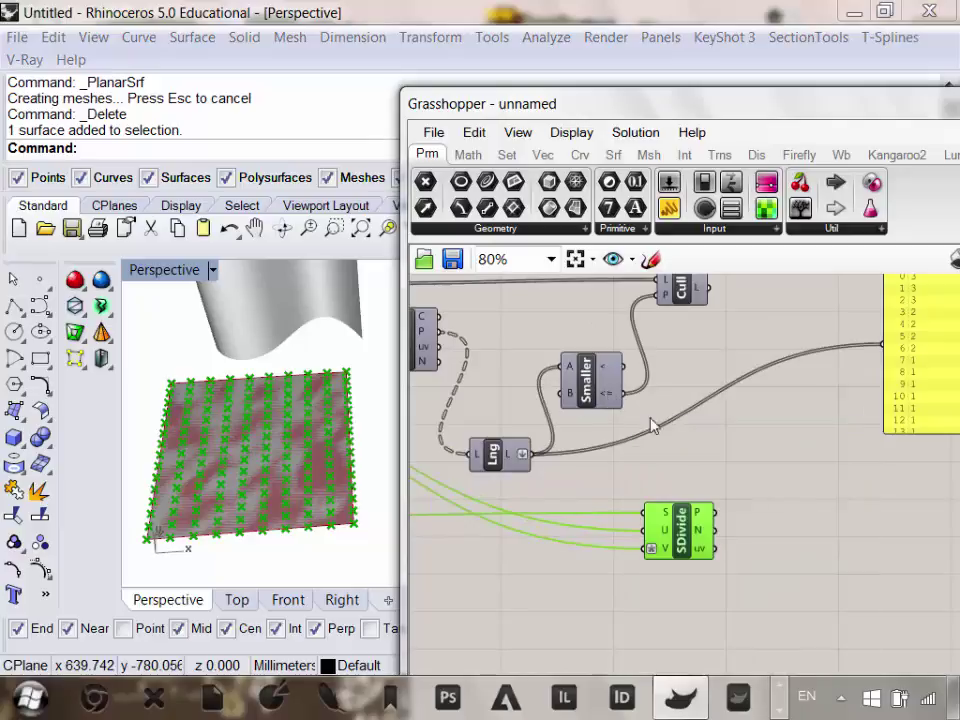
left_click_drag(698, 530, 660, 562)
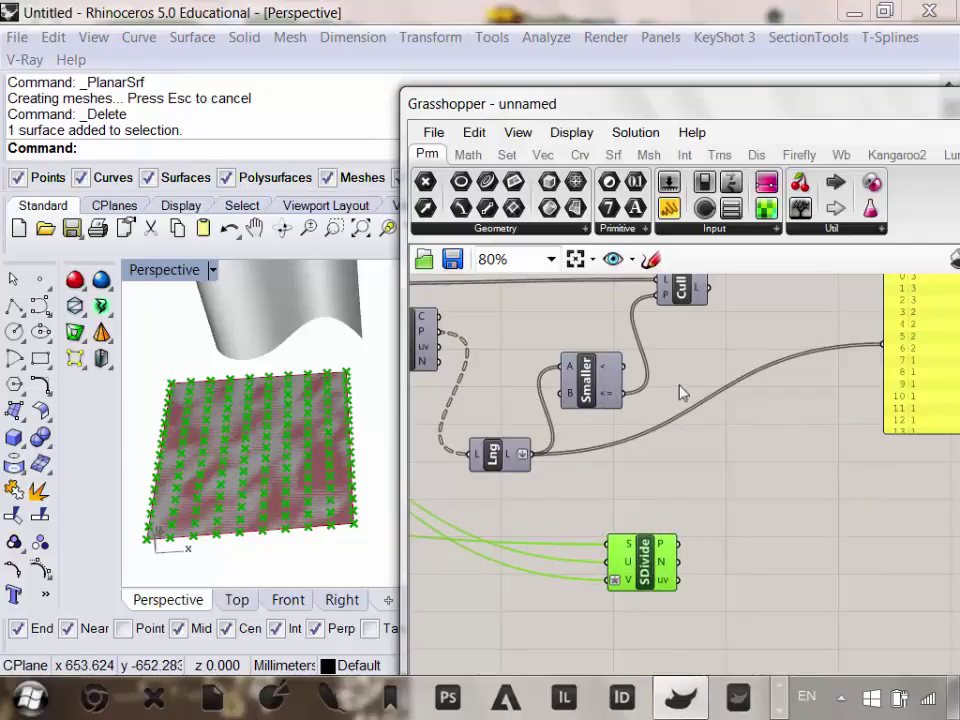
Move the intersection-count panel in beside the Smaller component, just below Cull.
scroll(602, 399, "up", 3)
scroll(611, 428, "down", 3)
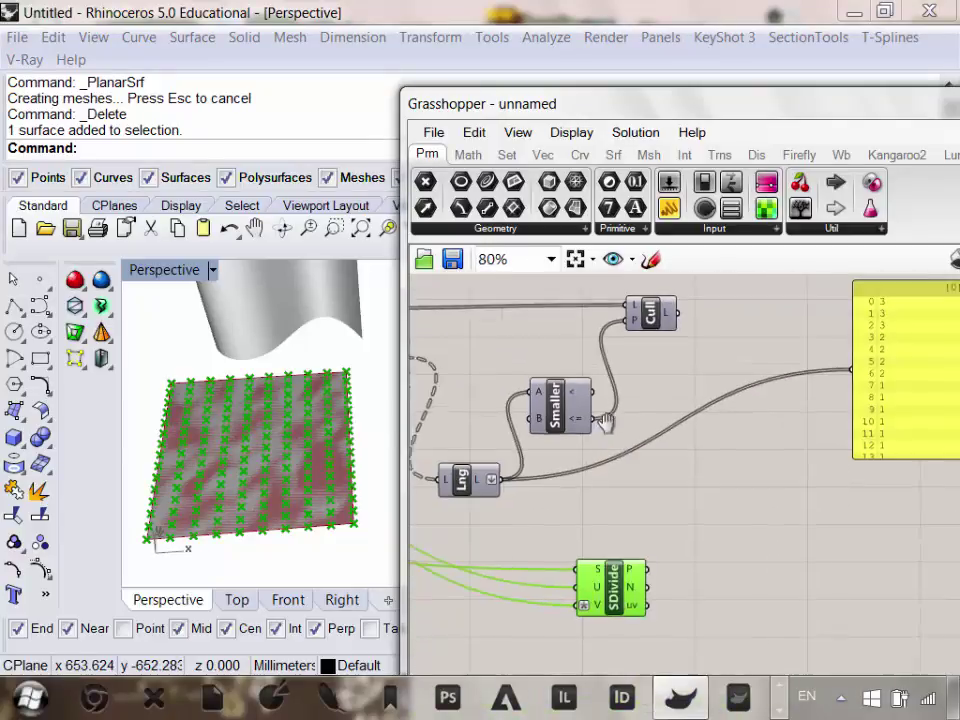
left_click_drag(896, 360, 649, 375)
scroll(615, 401, "up", 2)
scroll(613, 407, "down", 3)
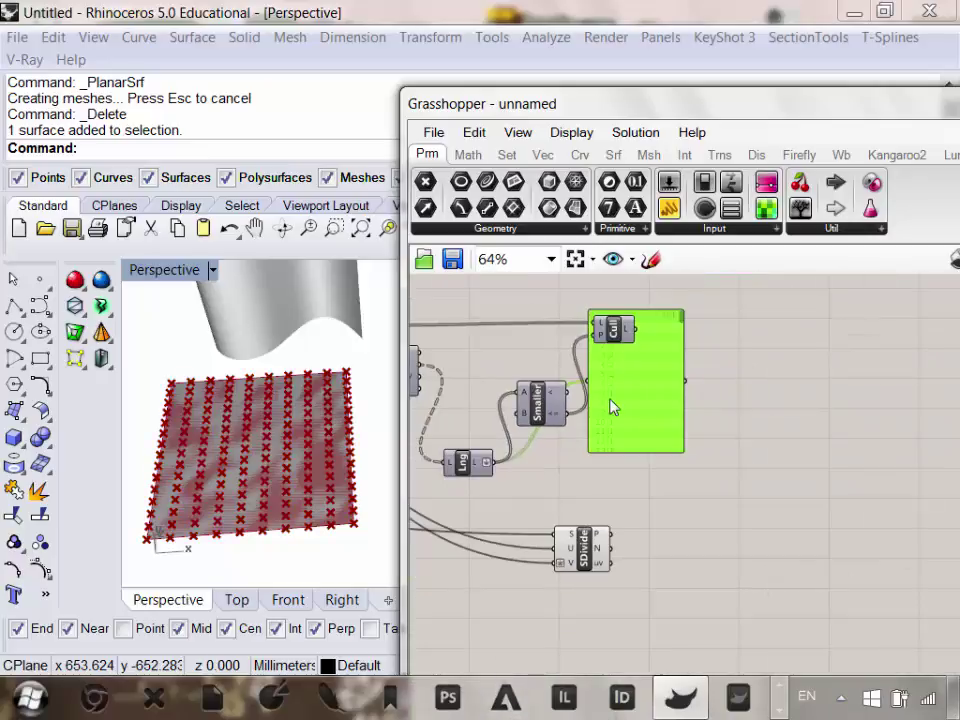
scroll(615, 407, "up", 1)
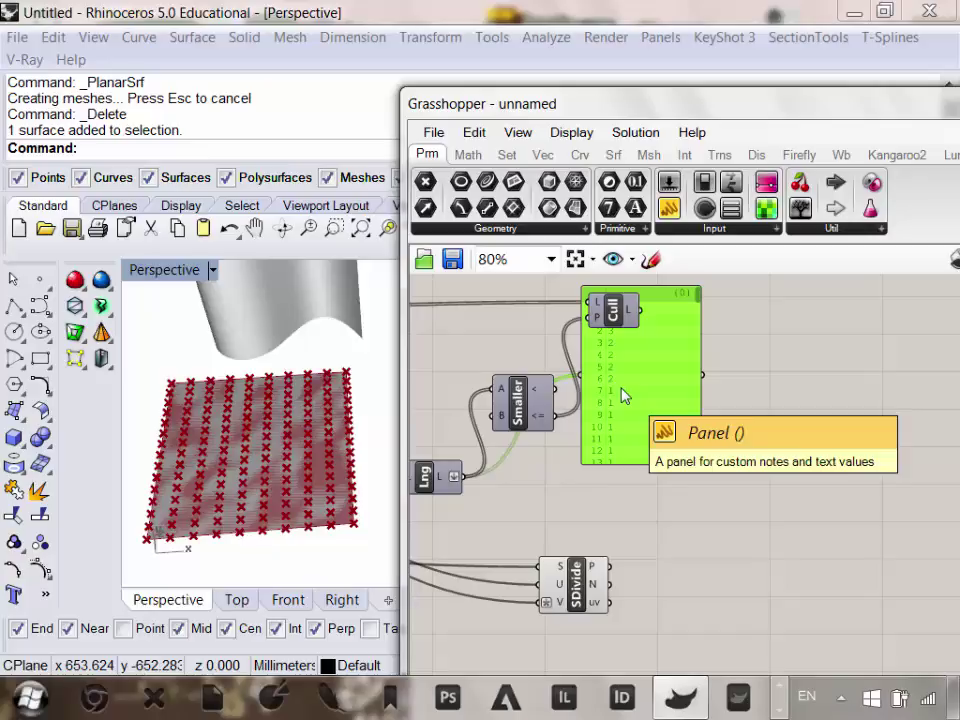
scroll(628, 415, "up", 2)
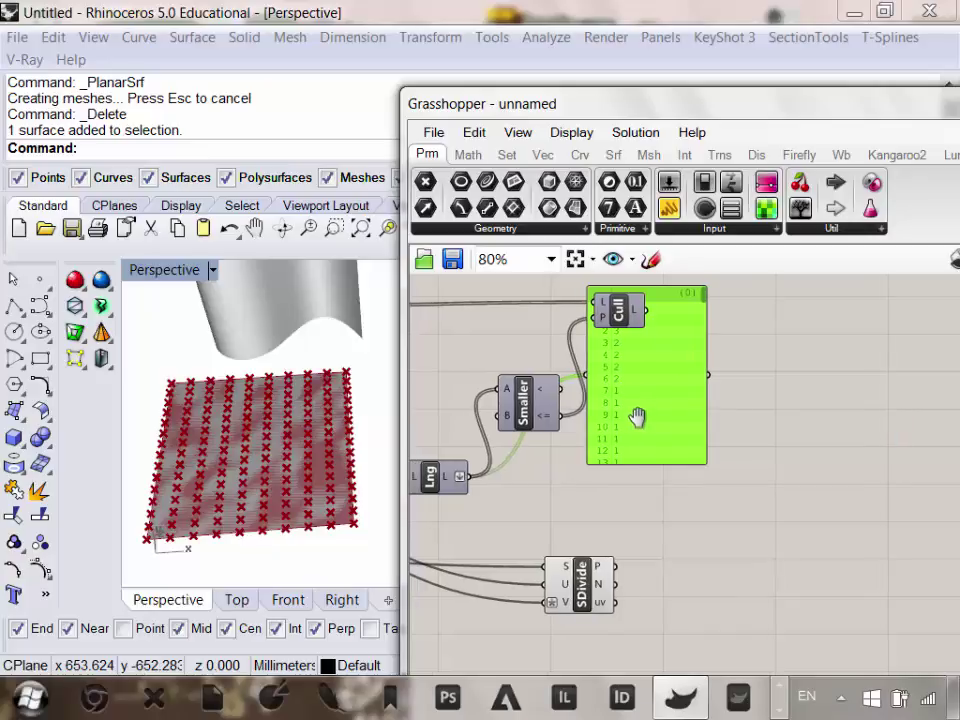
left_click_drag(634, 423, 648, 467)
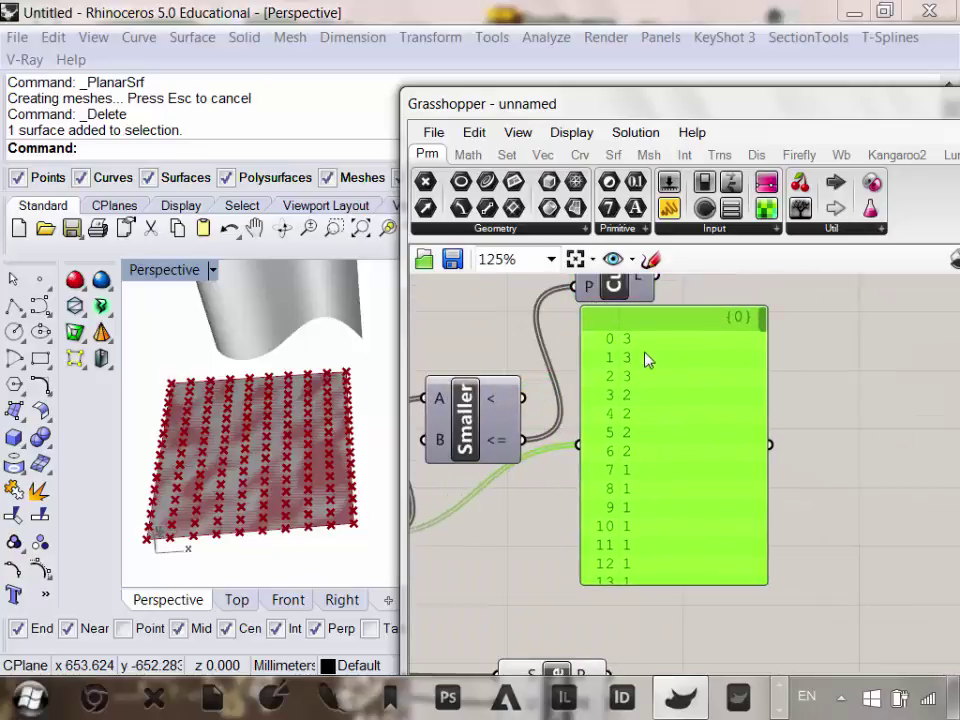
Check the list of intersection counts and move its panel to the right of the Cull component.
scroll(632, 355, "down", 1)
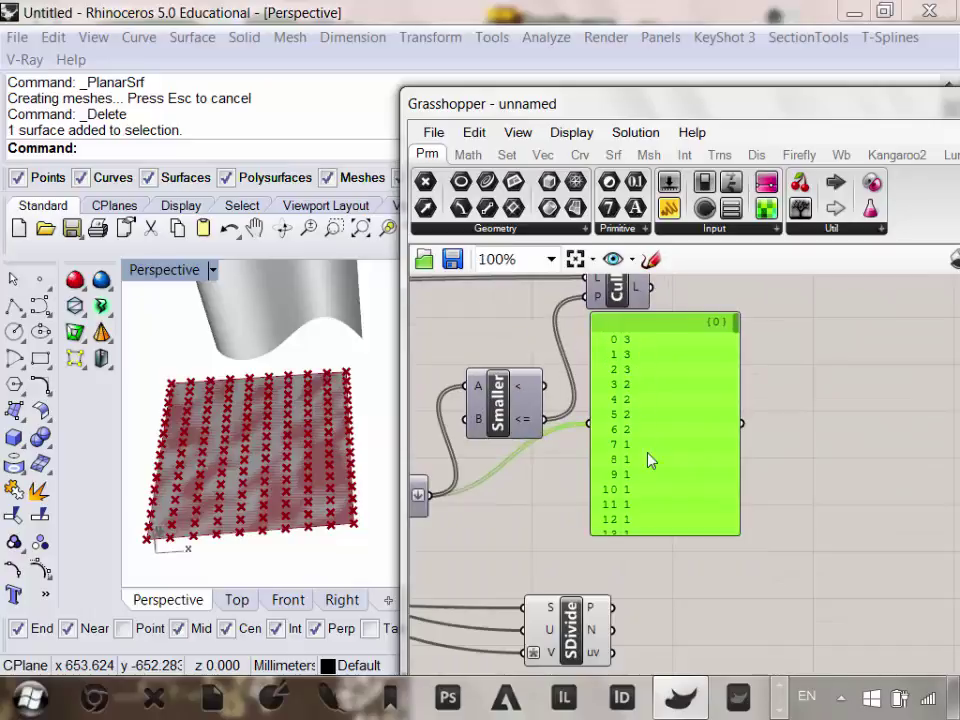
scroll(648, 460, "down", 2)
scroll(665, 413, "up", 1)
right_click_drag(668, 388, 708, 400)
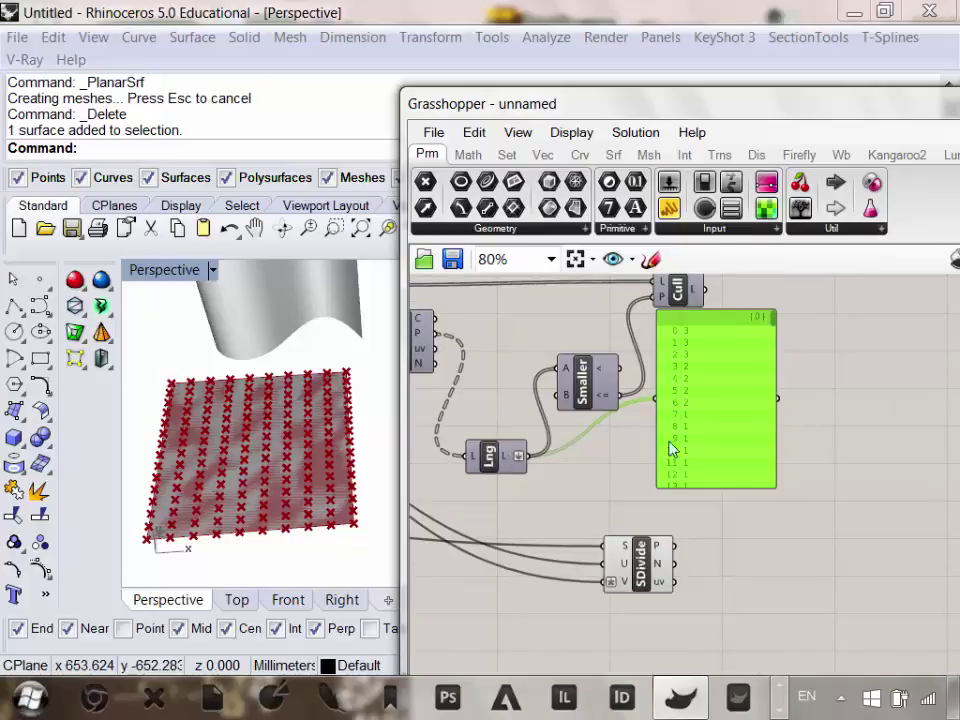
left_click_drag(720, 429, 771, 389)
scroll(668, 490, "up", 2)
scroll(737, 516, "down", 3)
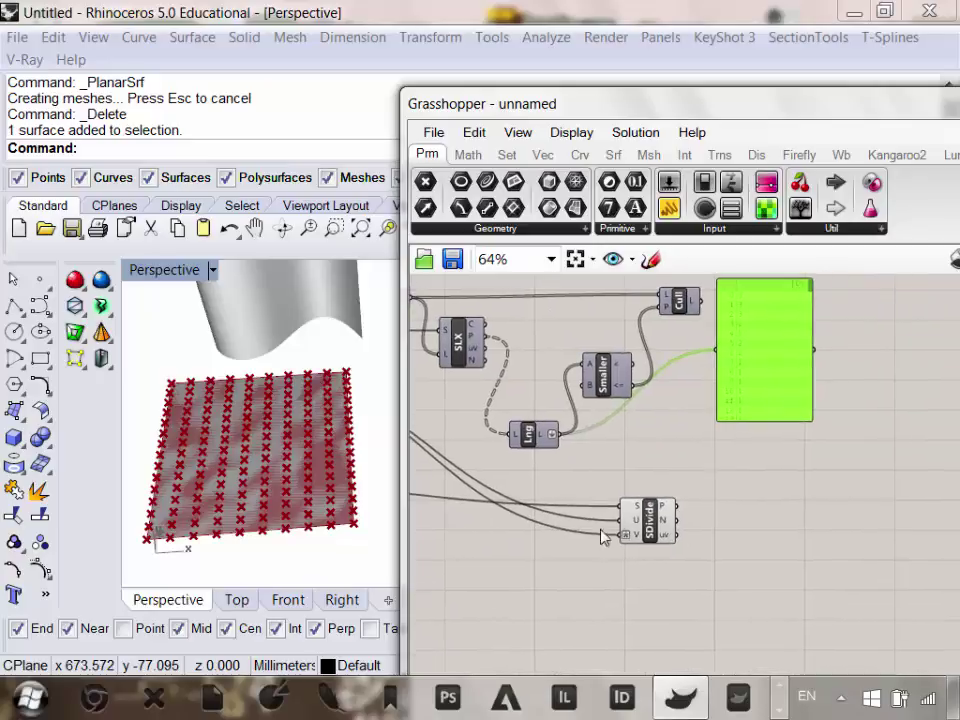
Add a Circle component above and to the right of the ground surface's SDivide component.
left_click(625, 527)
scroll(632, 518, "up", 1)
mouse_move(640, 513)
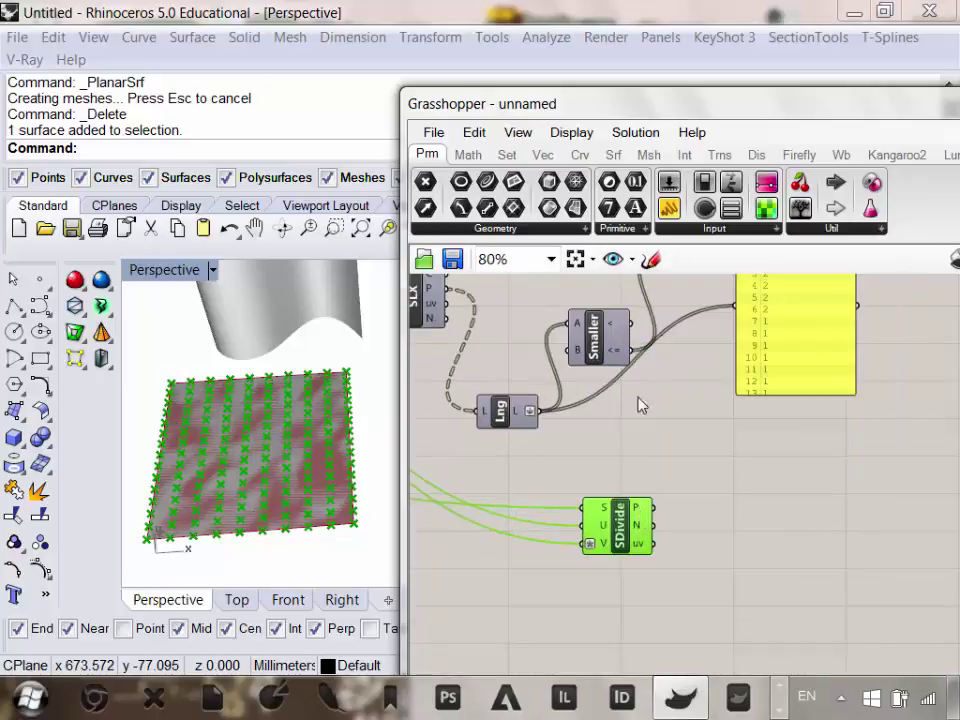
left_click(578, 156)
left_click(710, 232)
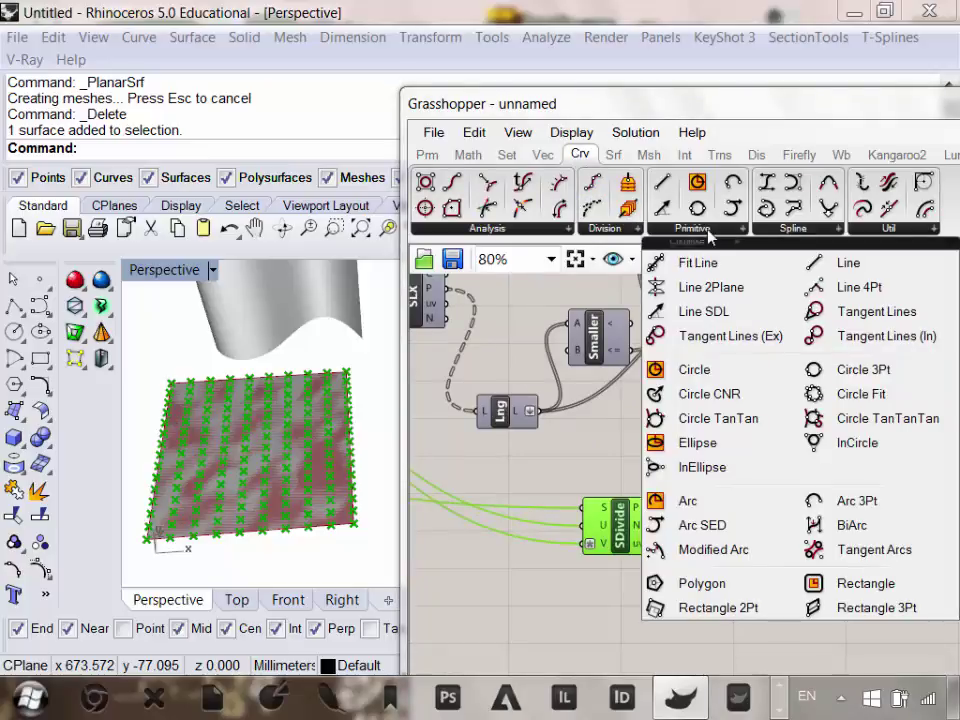
left_click_drag(705, 369, 698, 384)
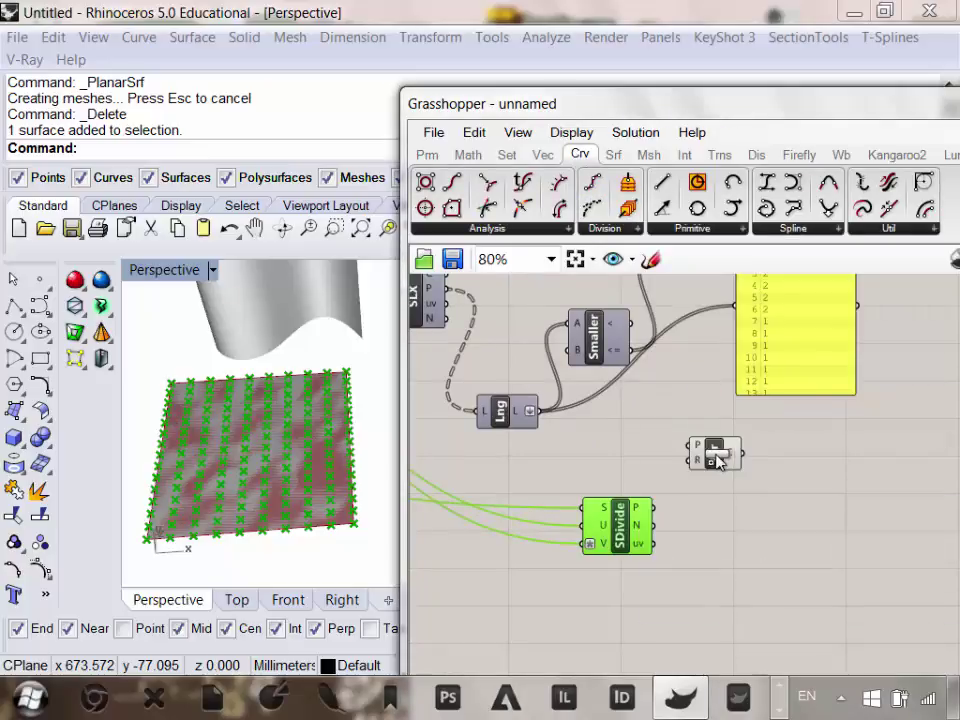
left_click_drag(715, 455, 715, 456)
scroll(669, 490, "up", 2)
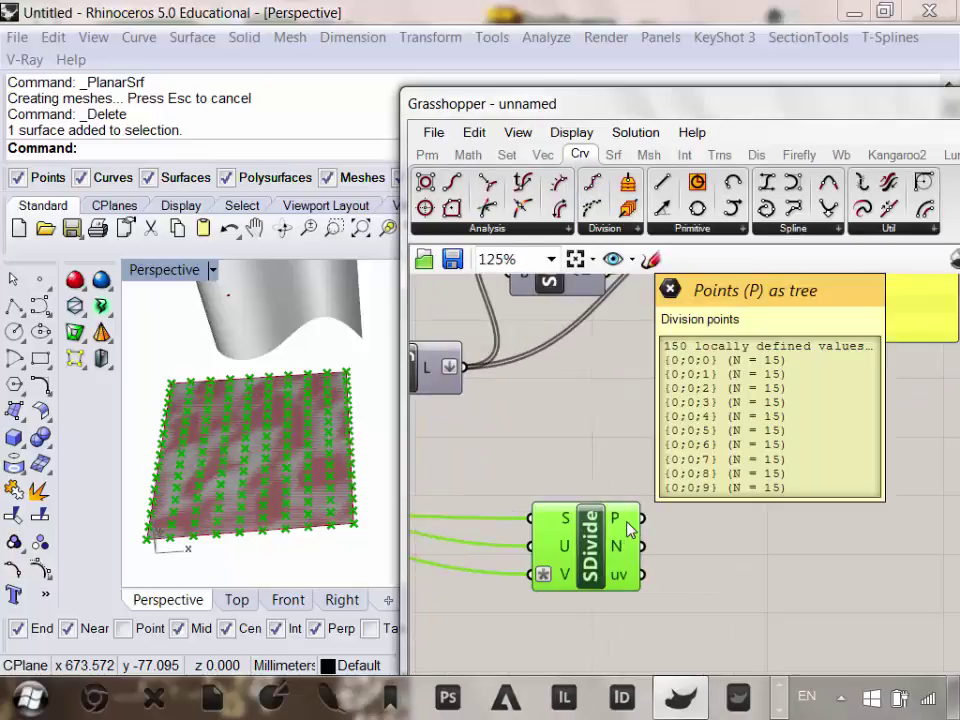
Flatten the P output of the ground surface's SDivide and connect it to the P input of Cir.
right_click(628, 530)
left_click(693, 558)
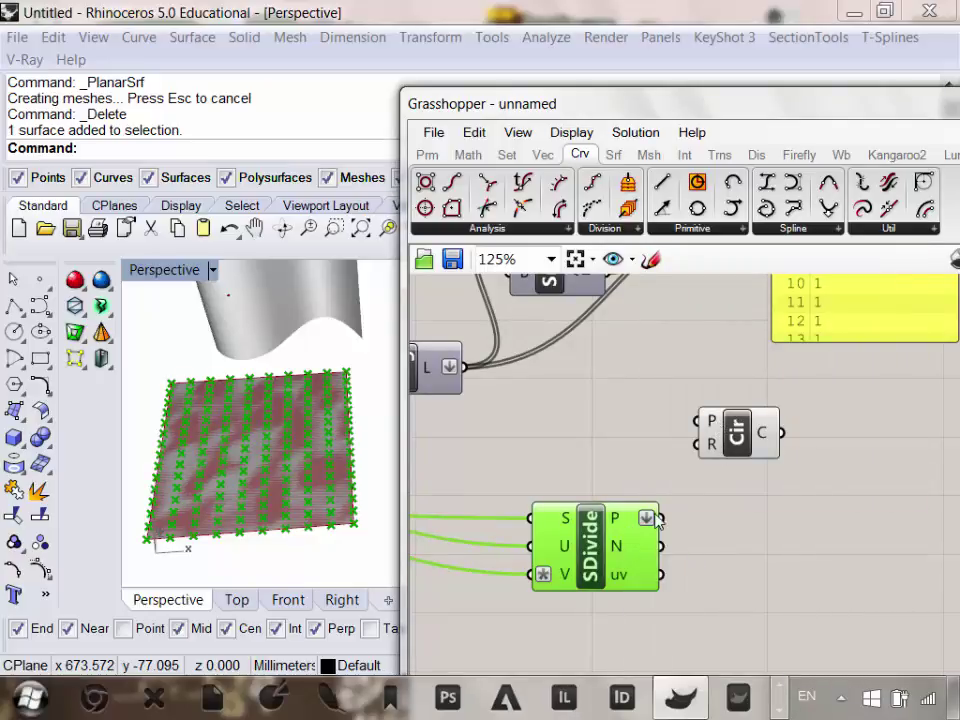
left_click_drag(660, 517, 701, 420)
left_click_drag(740, 456, 731, 447)
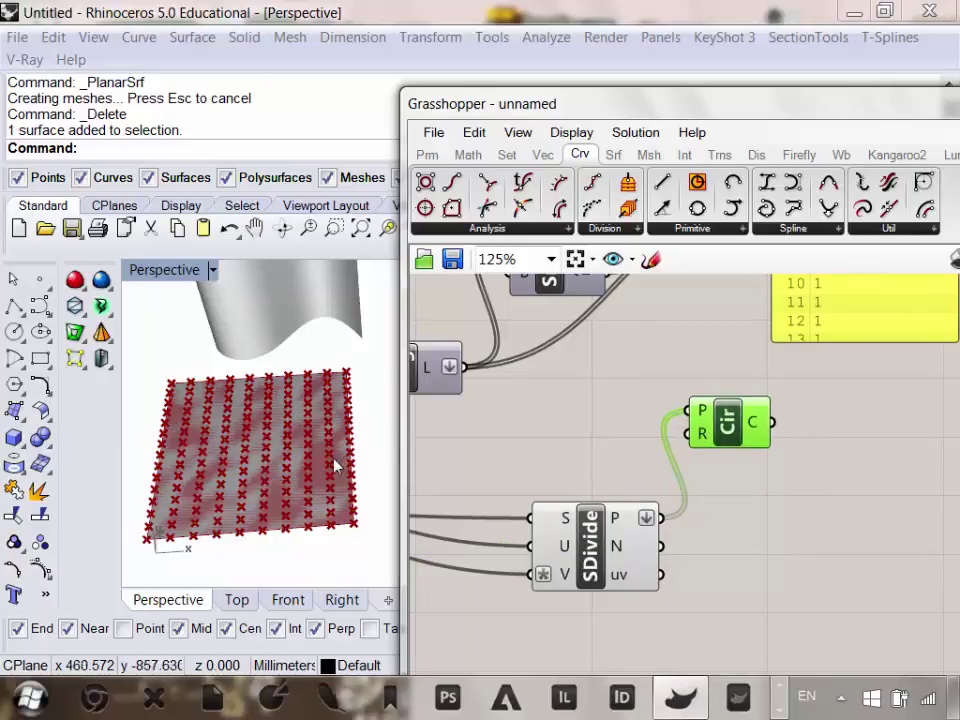
Connect the flattened L output of Lng to the R input of Cir as the circle radii.
right_click_drag(336, 466, 288, 395)
scroll(632, 483, "down", 7)
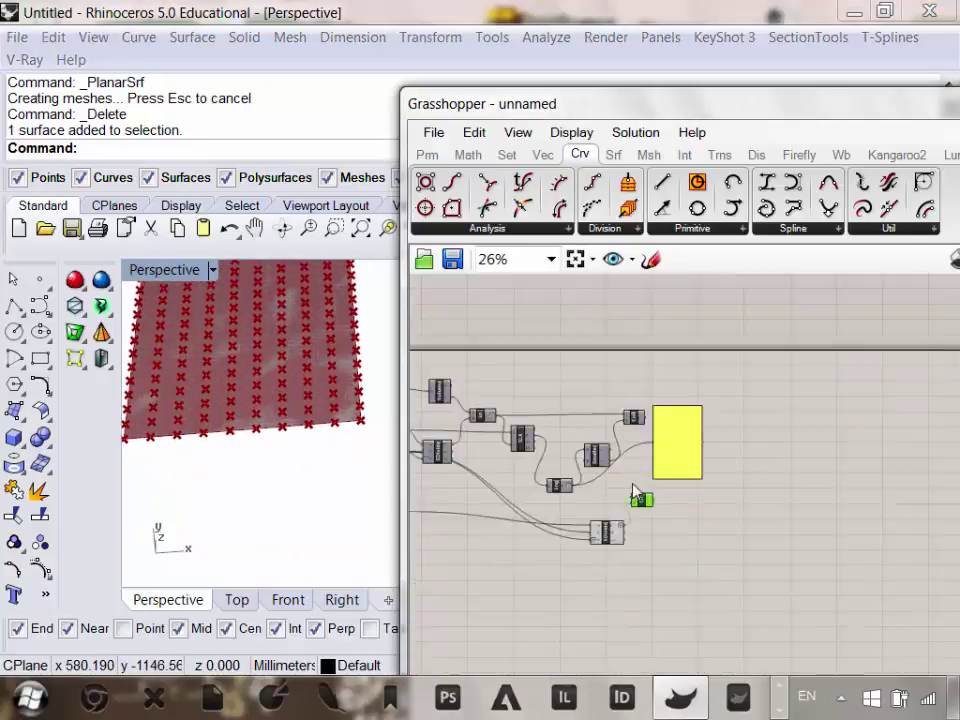
scroll(621, 509, "up", 6)
right_click_drag(669, 479, 662, 520)
right_click_drag(542, 503, 590, 493)
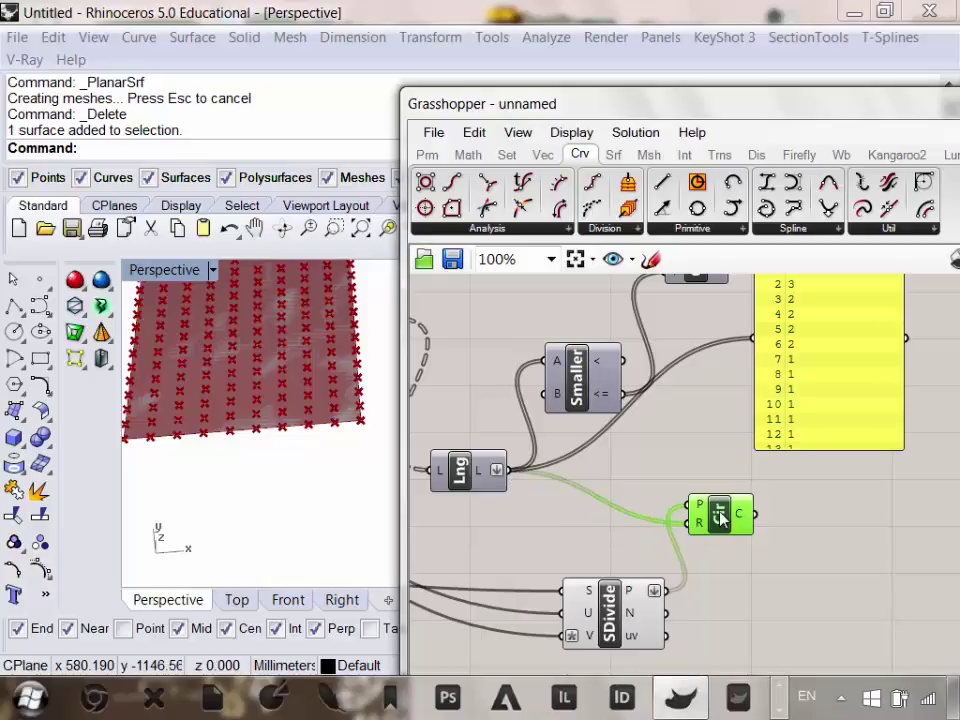
left_click_drag(720, 517, 695, 478)
Zoom the Perspective viewport to the selected ground surface and inspect the circles at its division points.
scroll(684, 481, "down", 4)
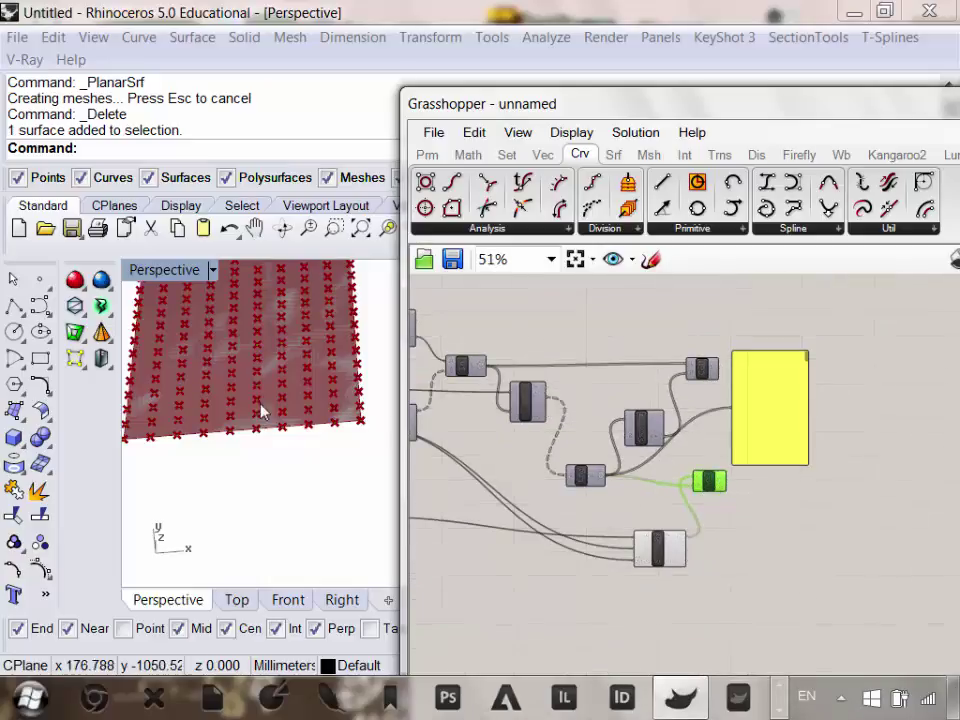
right_click_drag(260, 404, 270, 437)
scroll(315, 350, "down", 2)
left_click(283, 281)
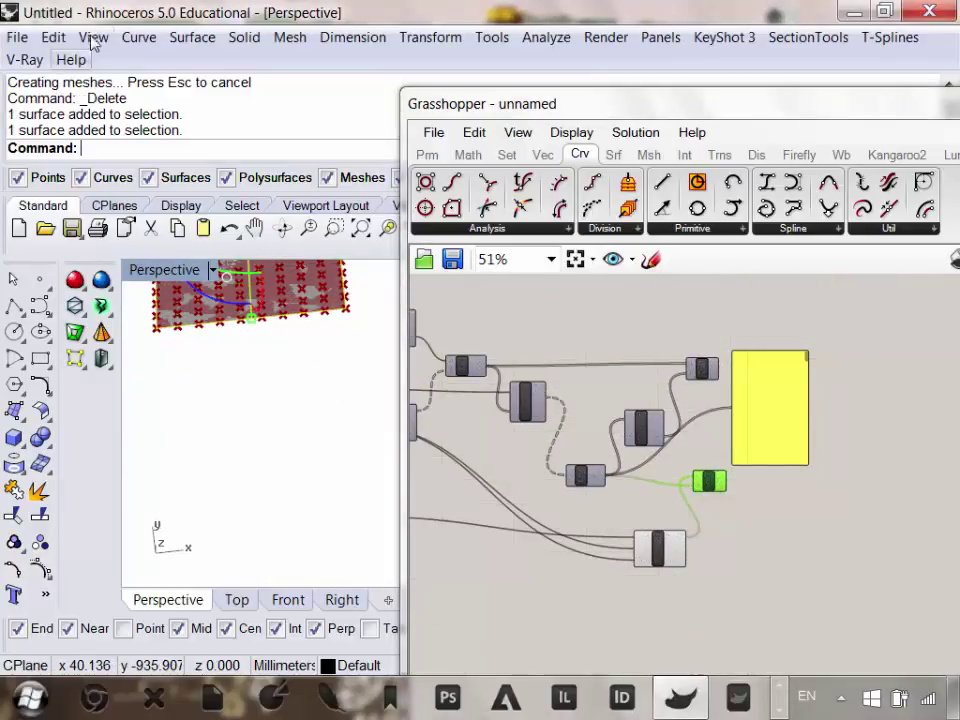
left_click(93, 38)
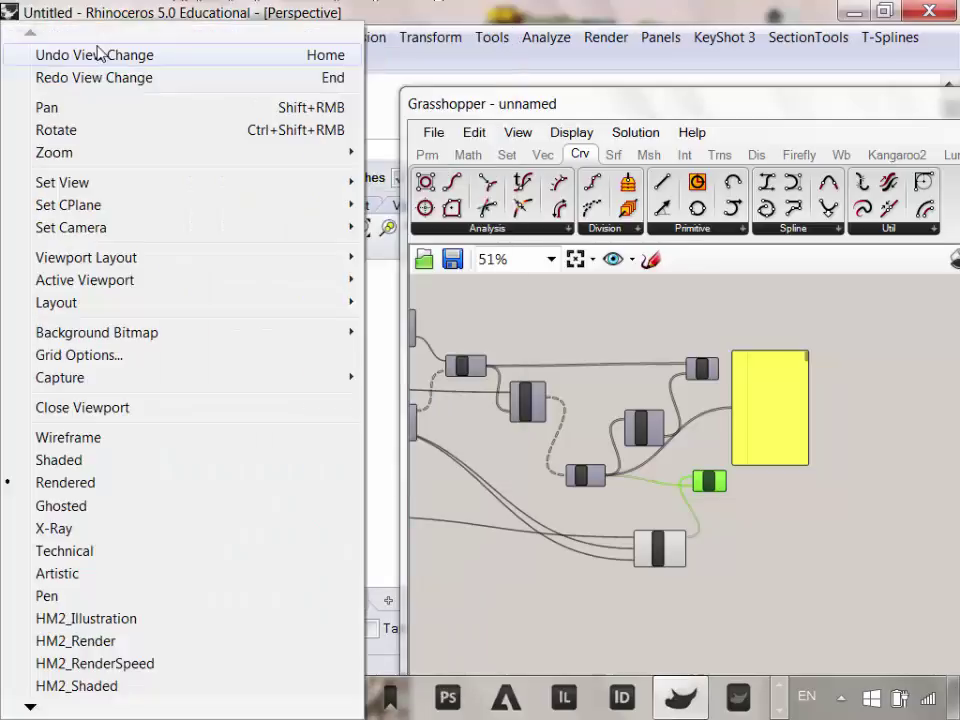
left_click(79, 7)
left_click(93, 38)
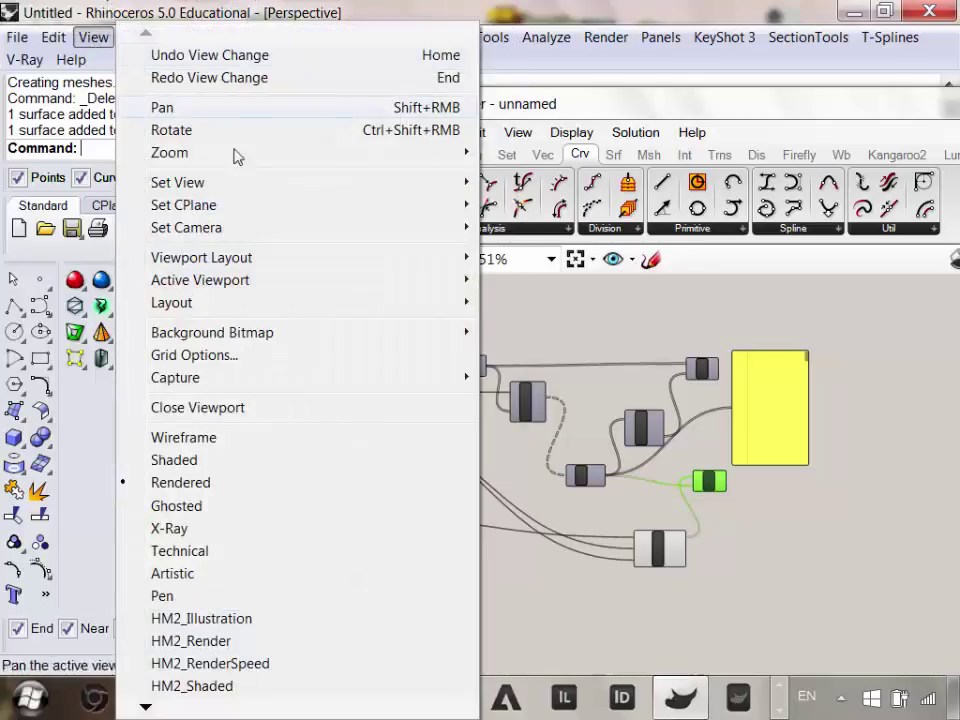
mouse_move(229, 151)
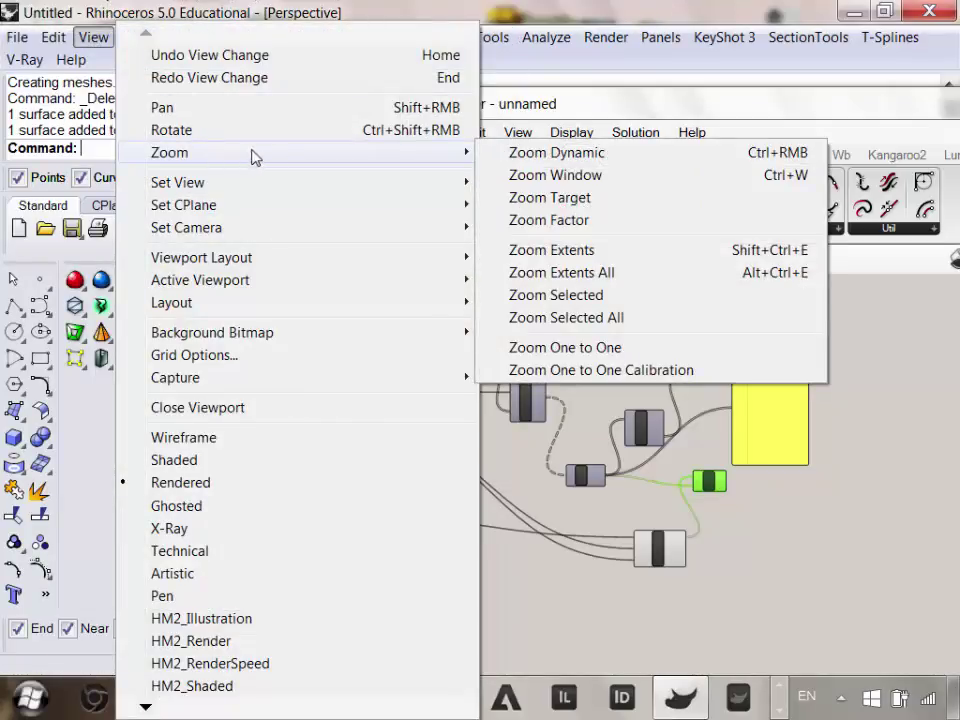
left_click(590, 295)
scroll(280, 378, "up", 10)
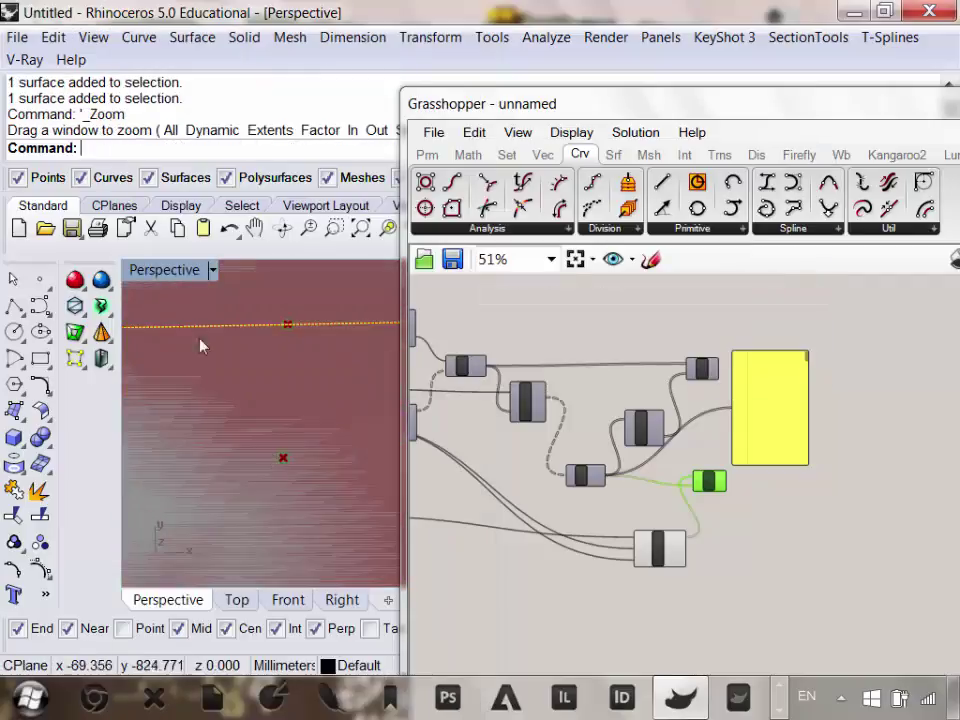
Restore the multi-viewport layout and inspect the circle sizes on the ground surface in the Top view.
double_click(178, 276)
left_click(146, 268)
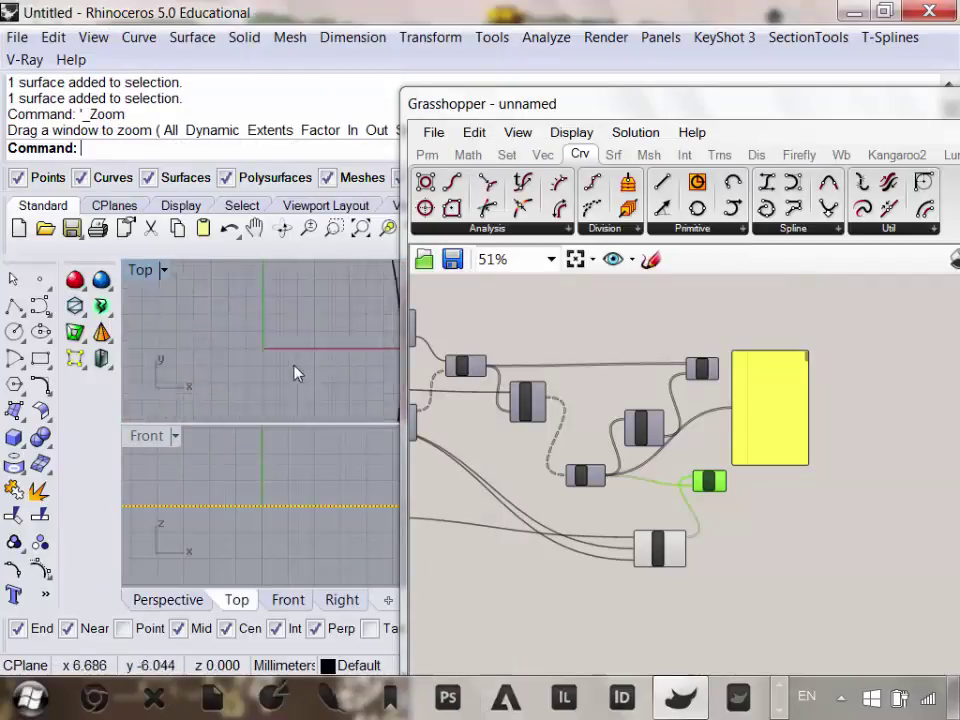
scroll(285, 335, "down", 3)
scroll(285, 335, "up", 8)
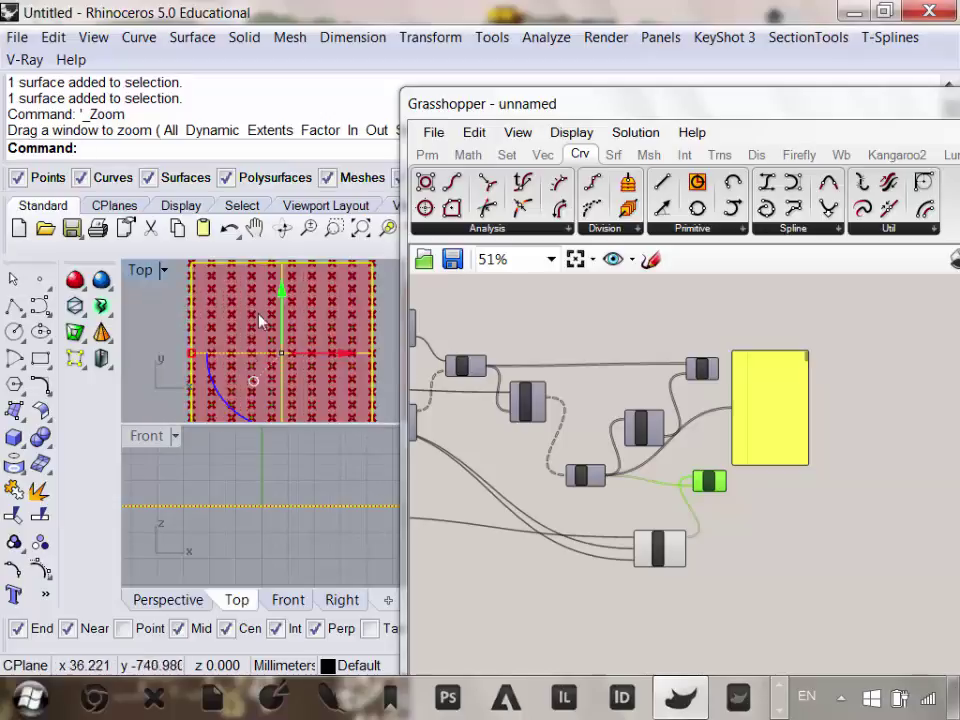
scroll(240, 332, "down", 6)
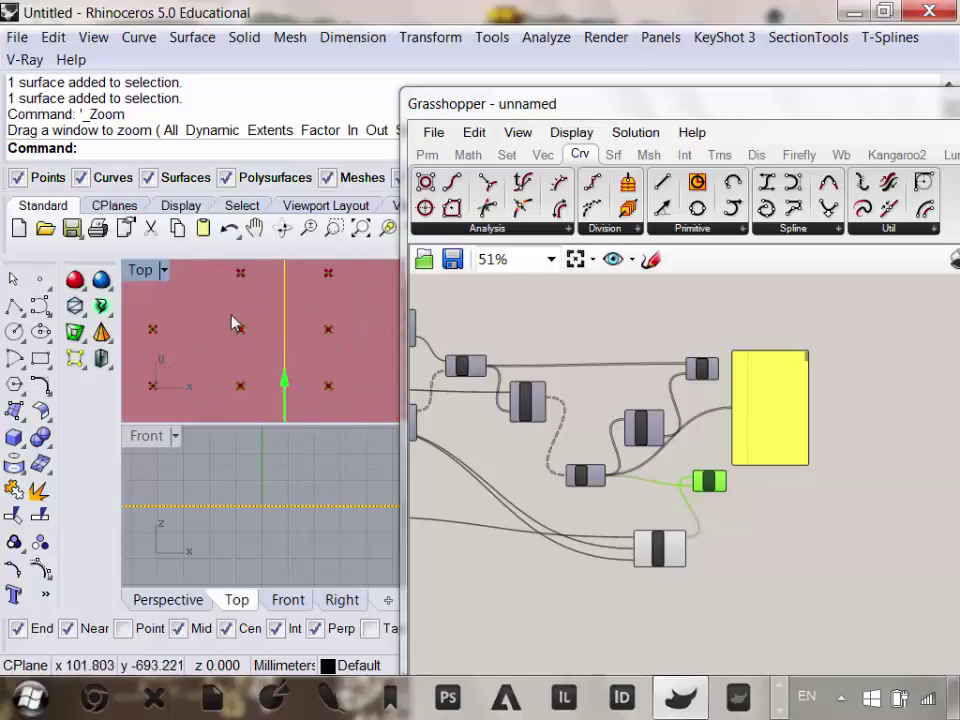
Spread out the panel, SDivide and Cir components to make room between Lng and Cir.
right_click_drag(756, 443, 701, 393)
left_click_drag(701, 357, 822, 343)
scroll(708, 386, "up", 3)
right_click_drag(671, 435, 719, 367)
scroll(722, 374, "down", 3)
scroll(643, 461, "up", 2)
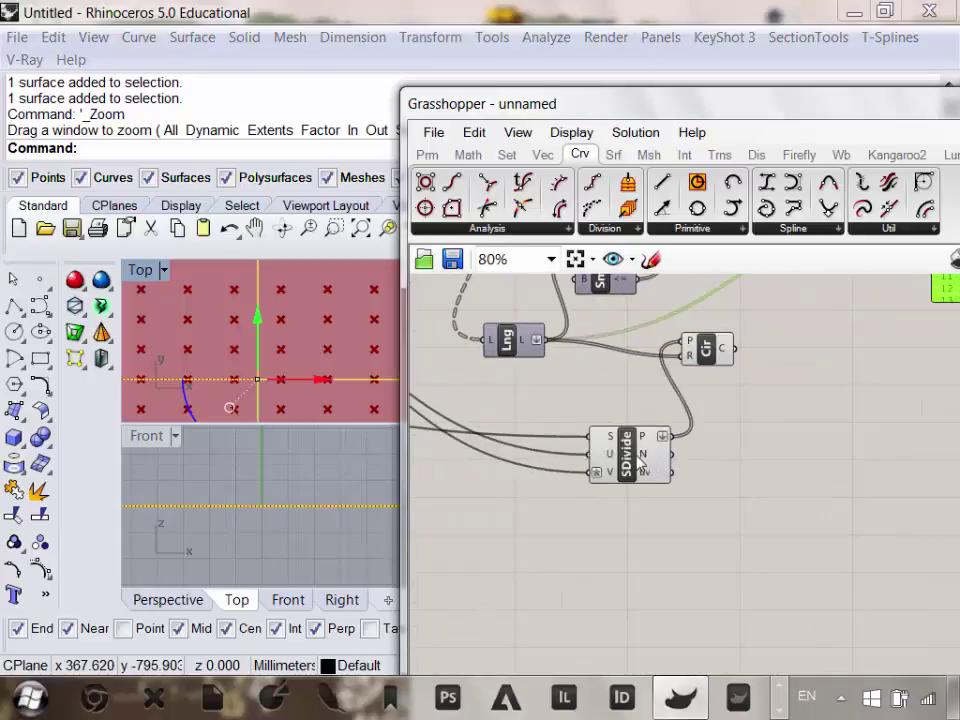
left_click_drag(615, 456, 615, 553)
left_click_drag(712, 350, 779, 415)
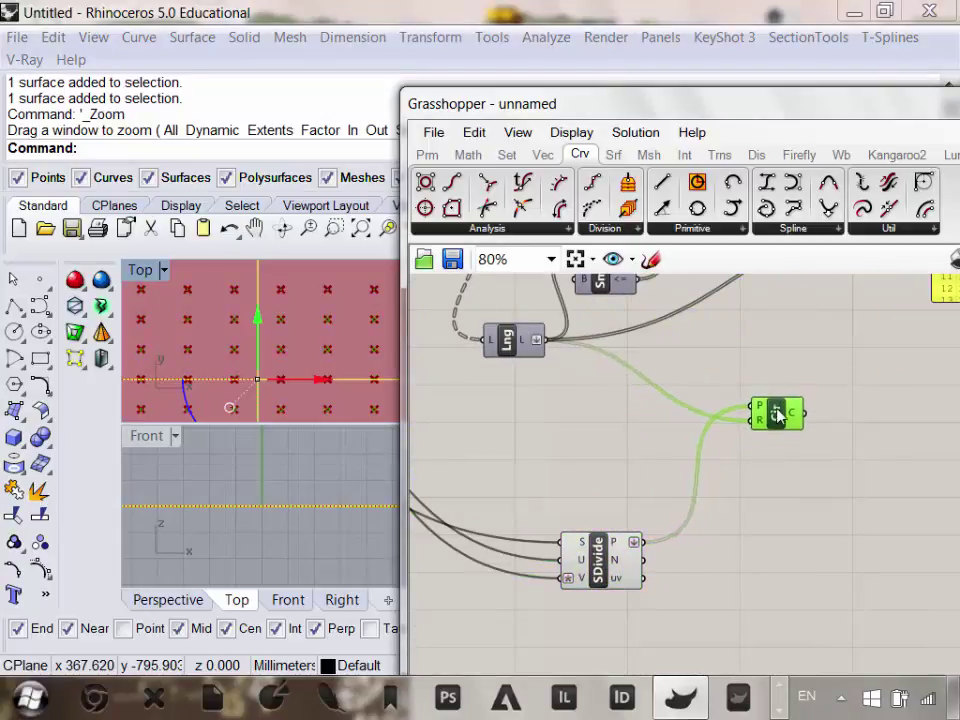
Add a Remap Numbers component between the Lng and Cir components, above the ground surface's SDivide.
left_click(508, 155)
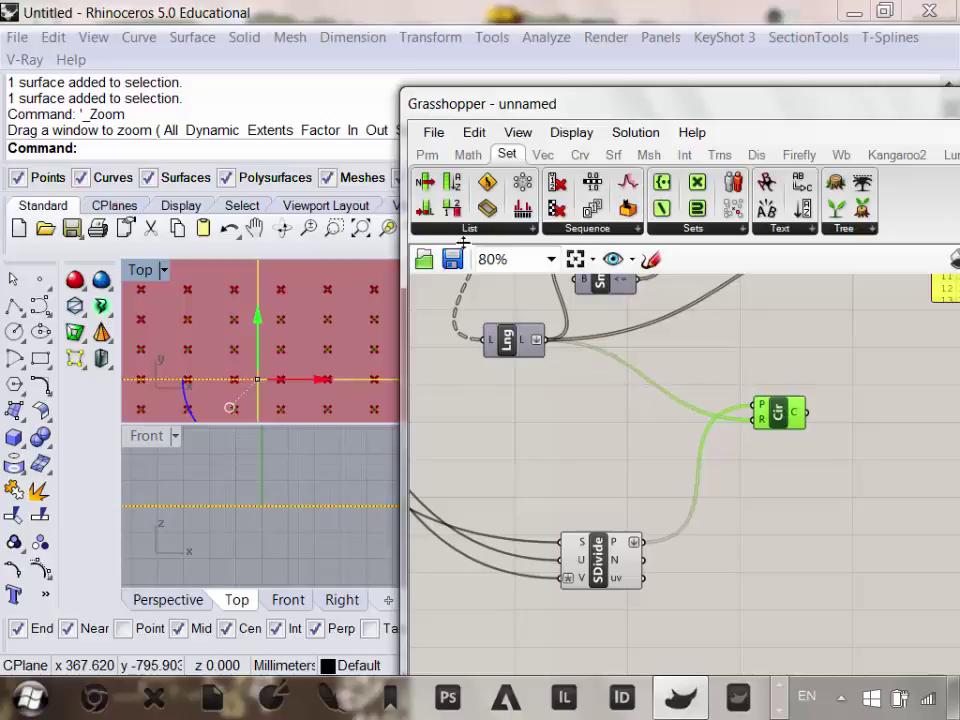
left_click(468, 155)
left_click(454, 232)
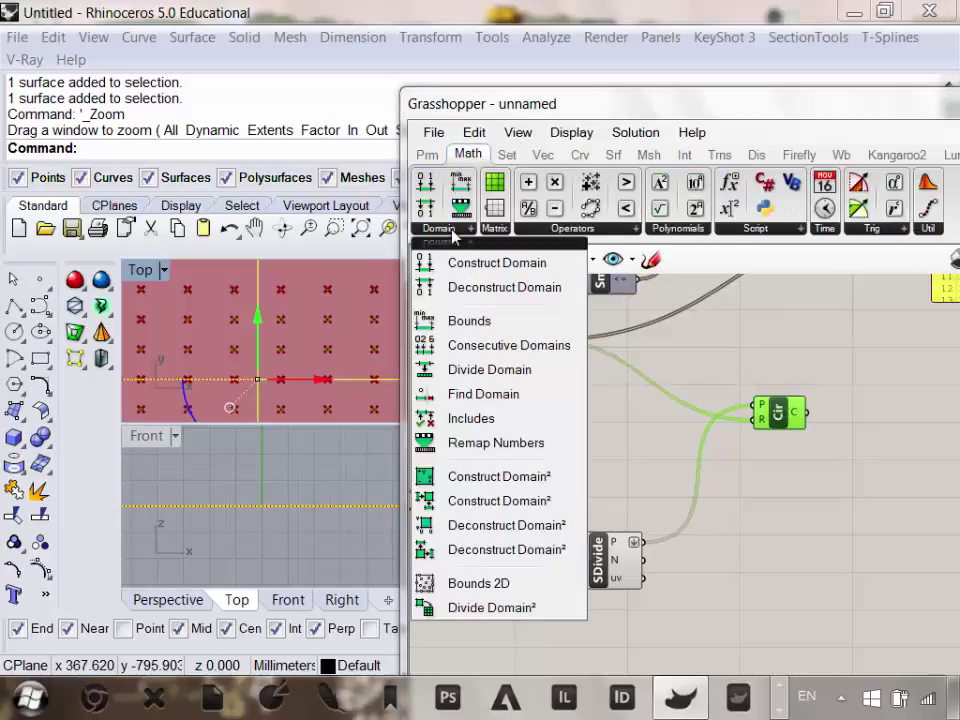
left_click(508, 442)
scroll(600, 445, "up", 2)
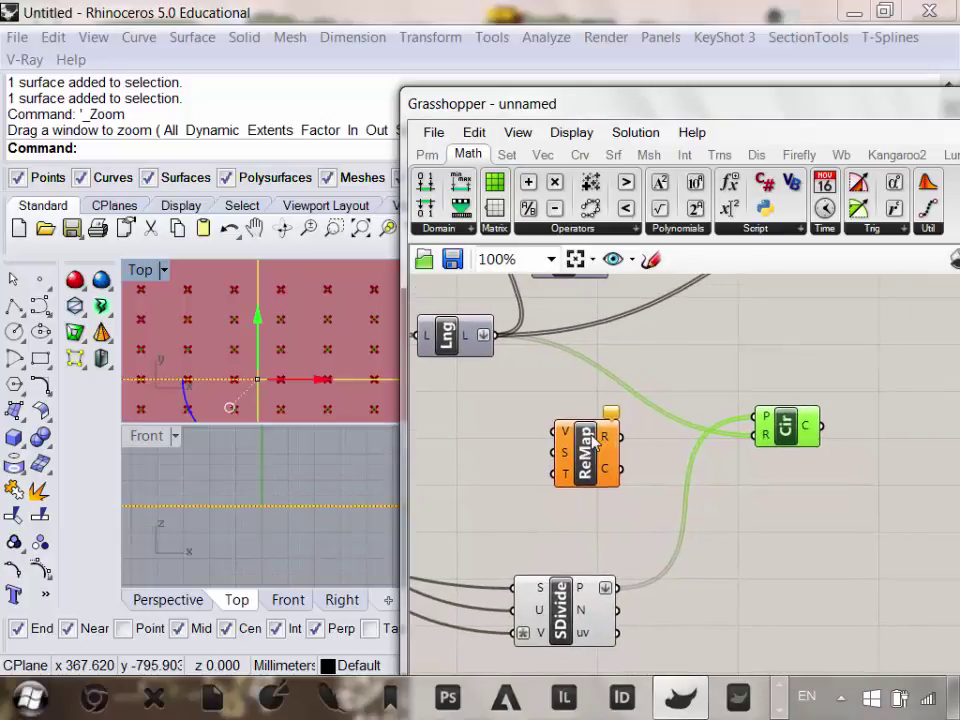
scroll(595, 440, "up", 3)
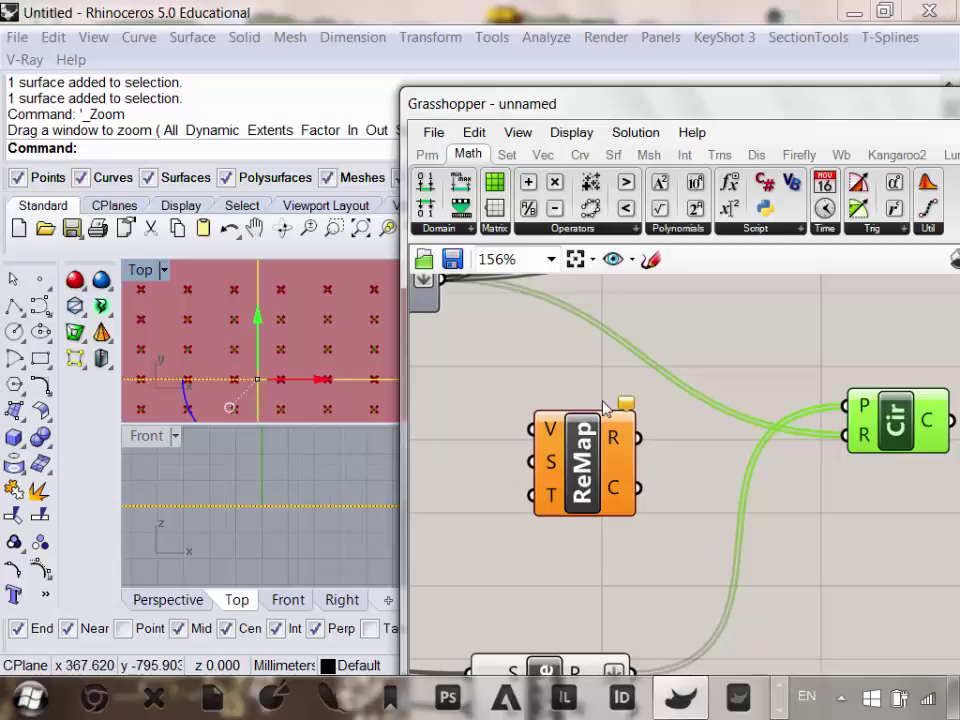
scroll(612, 440, "down", 3)
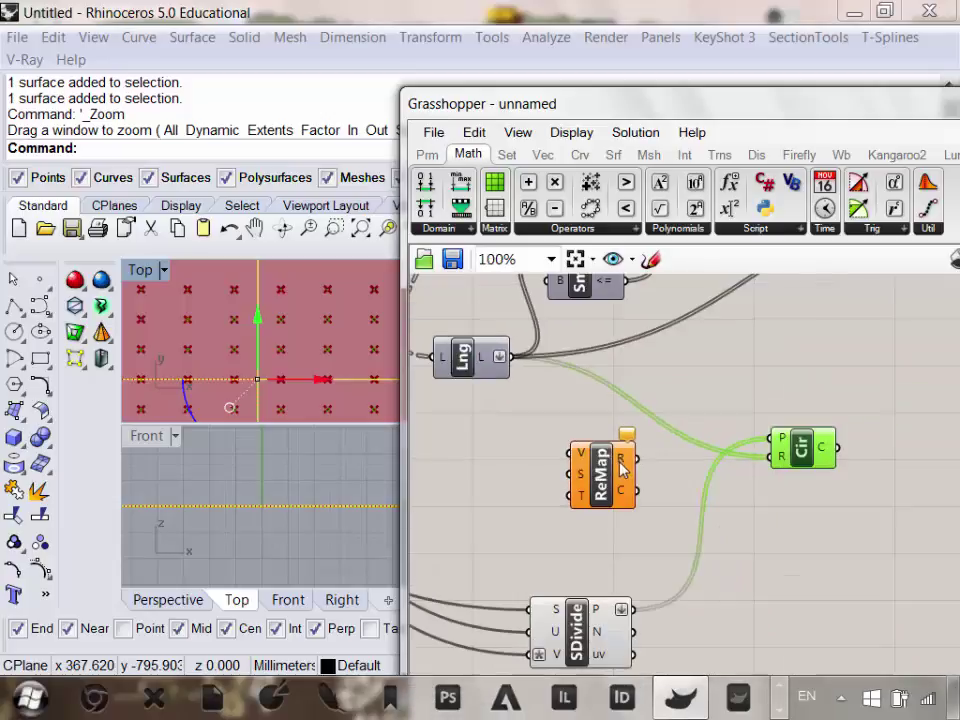
scroll(600, 463, "up", 3)
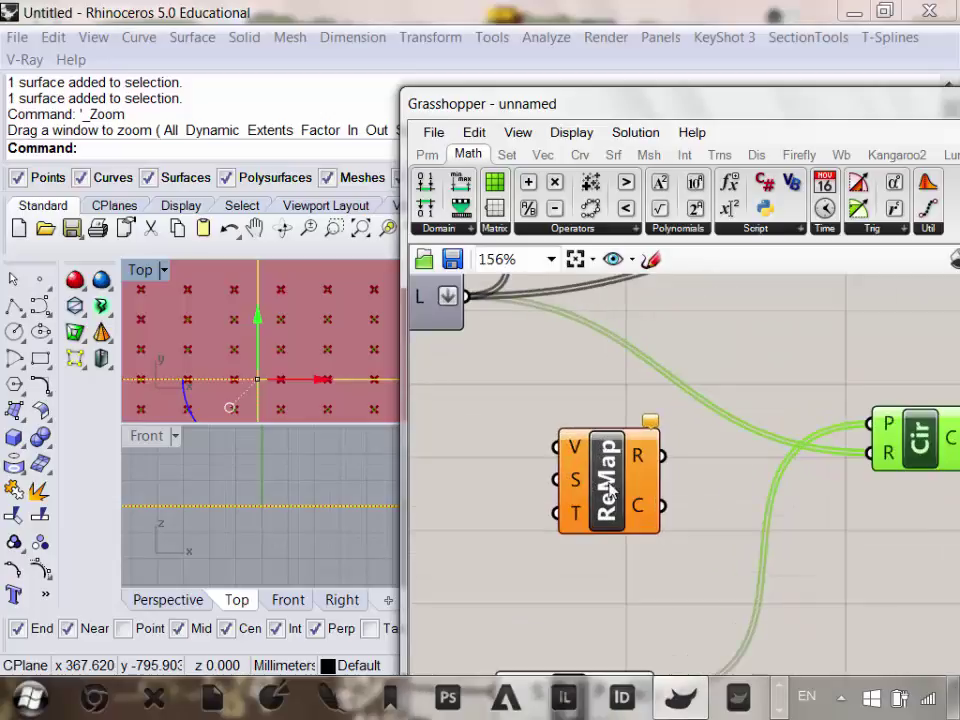
Connect the Lng component's Length output to the ReMap component's Value input.
scroll(580, 455, "down", 3)
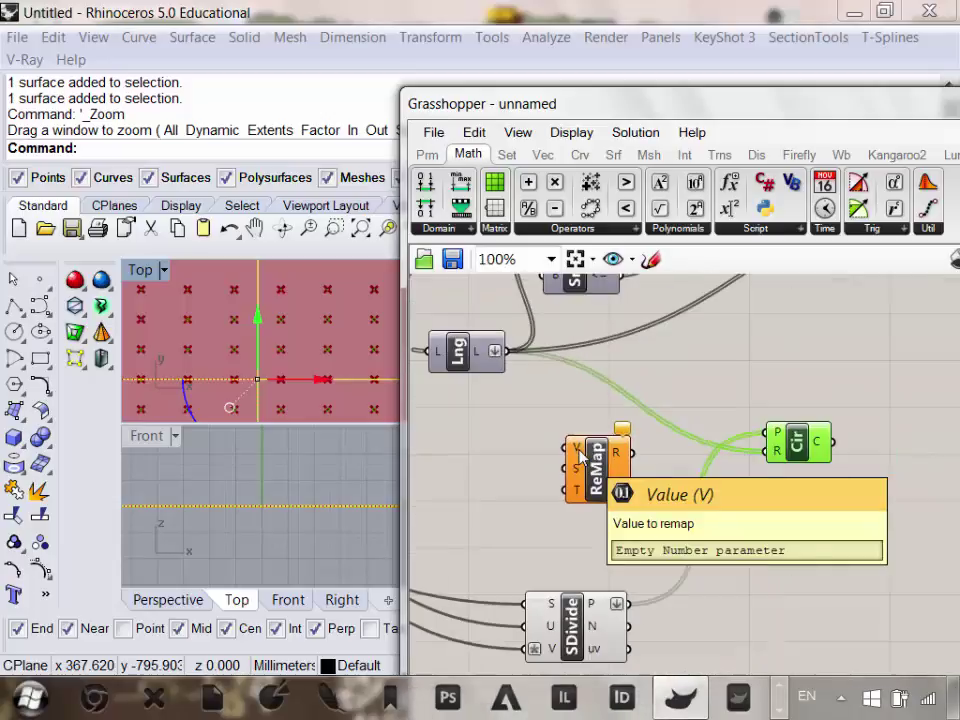
mouse_move(487, 352)
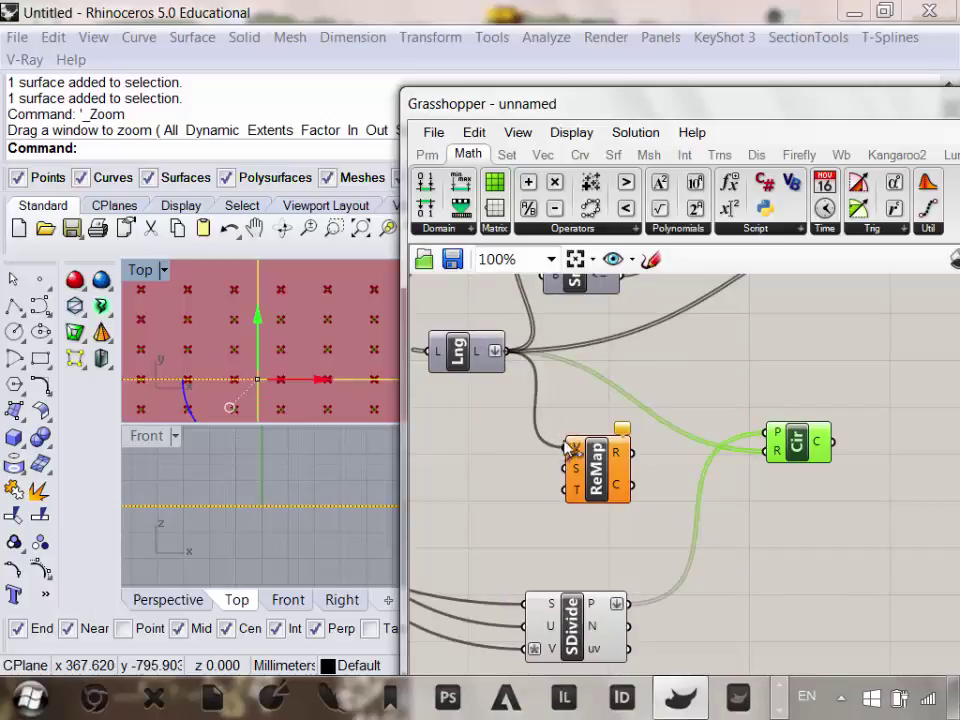
scroll(570, 445, "up", 2)
scroll(567, 467, "down", 2)
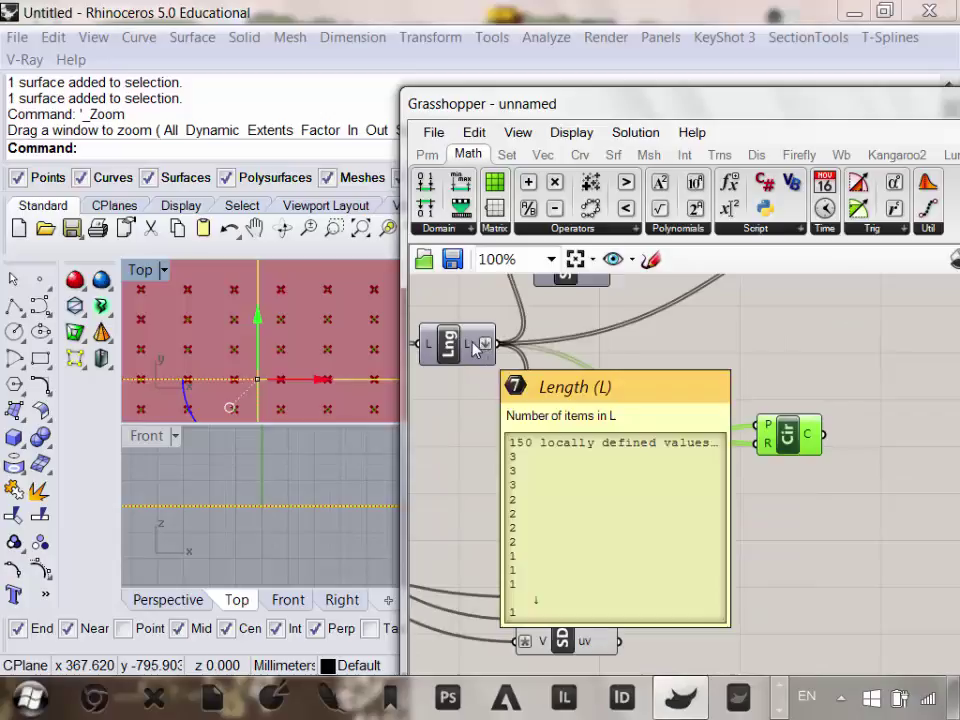
Set the ReMap component's source domain to 1 to 3.
scroll(555, 445, "up", 3)
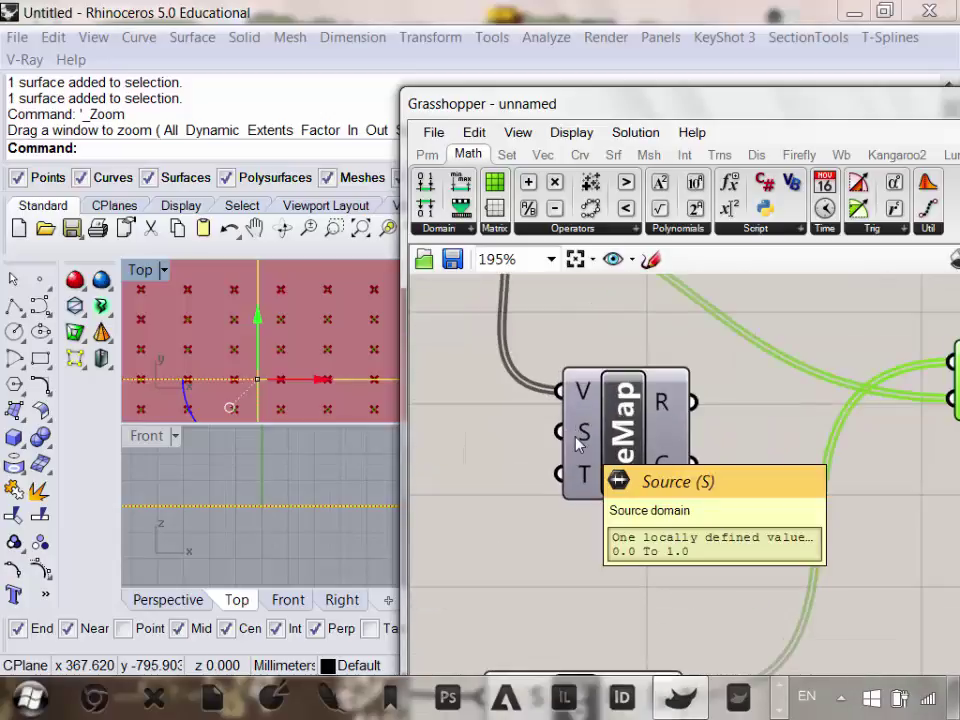
right_click(578, 445)
mouse_move(733, 514)
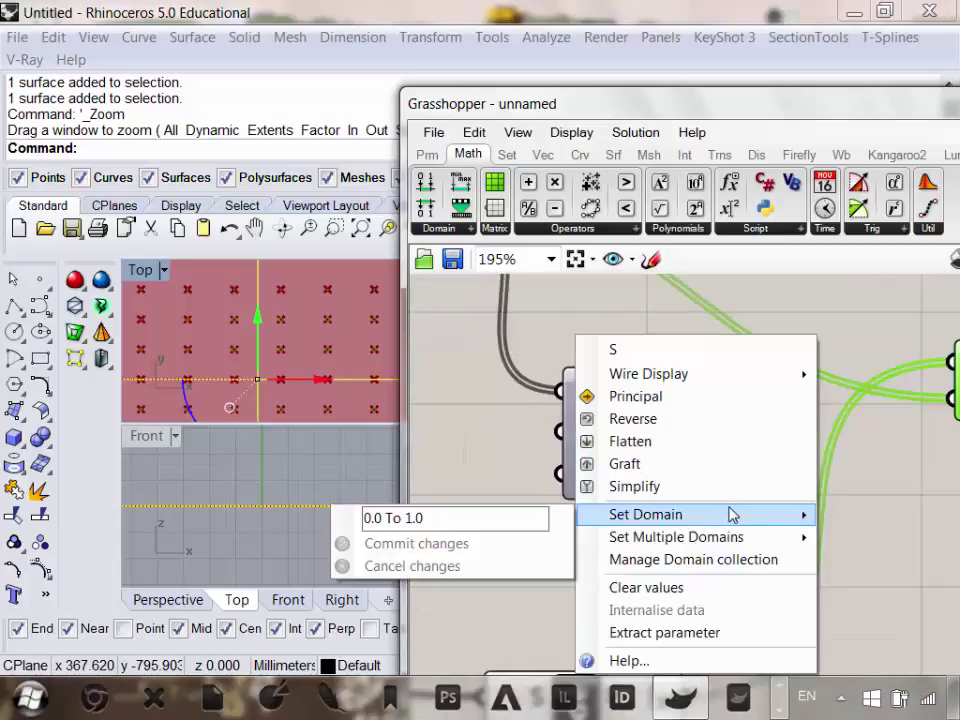
left_click(524, 517)
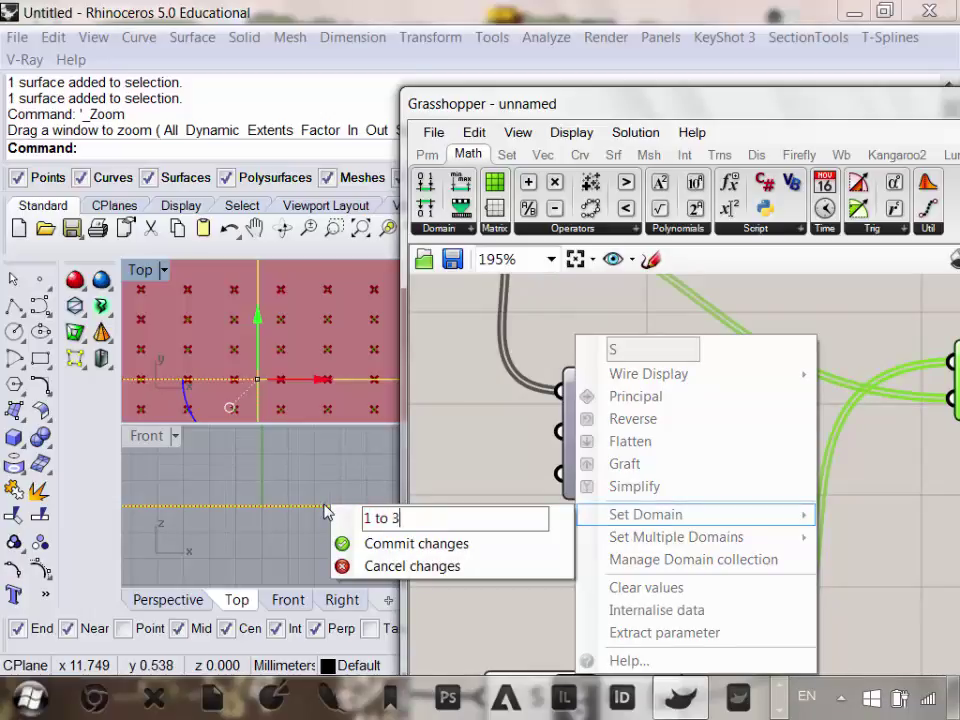
left_click(416, 543)
scroll(600, 510, "down", 3)
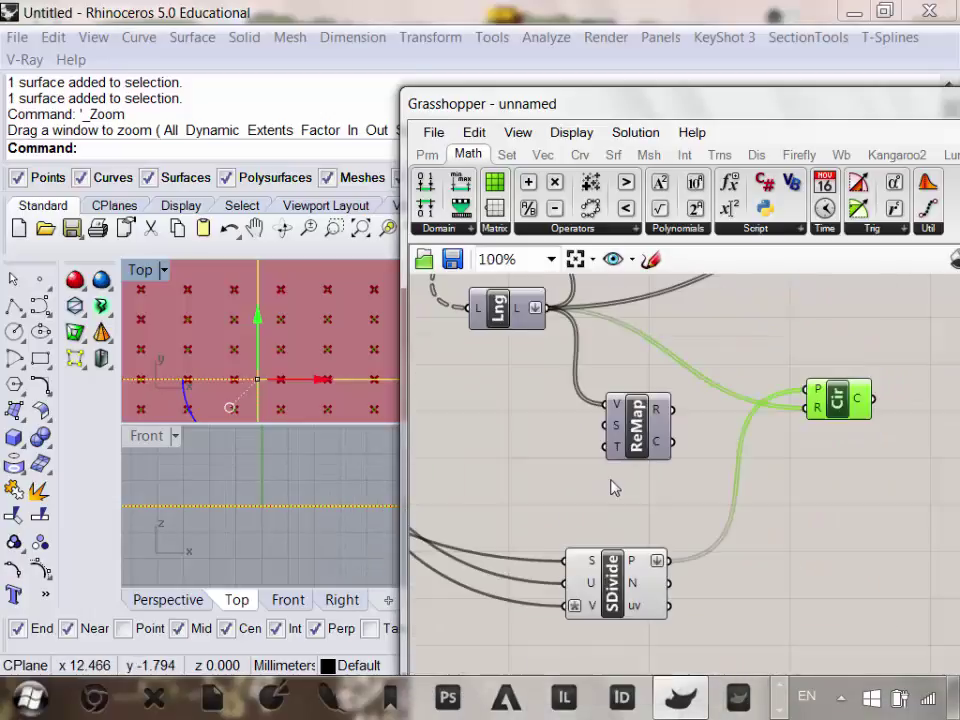
Add a single Construct Domain component beside ReMap and wire its output into ReMap's Target input.
scroll(615, 470, "up", 2)
right_click_drag(613, 460, 741, 450)
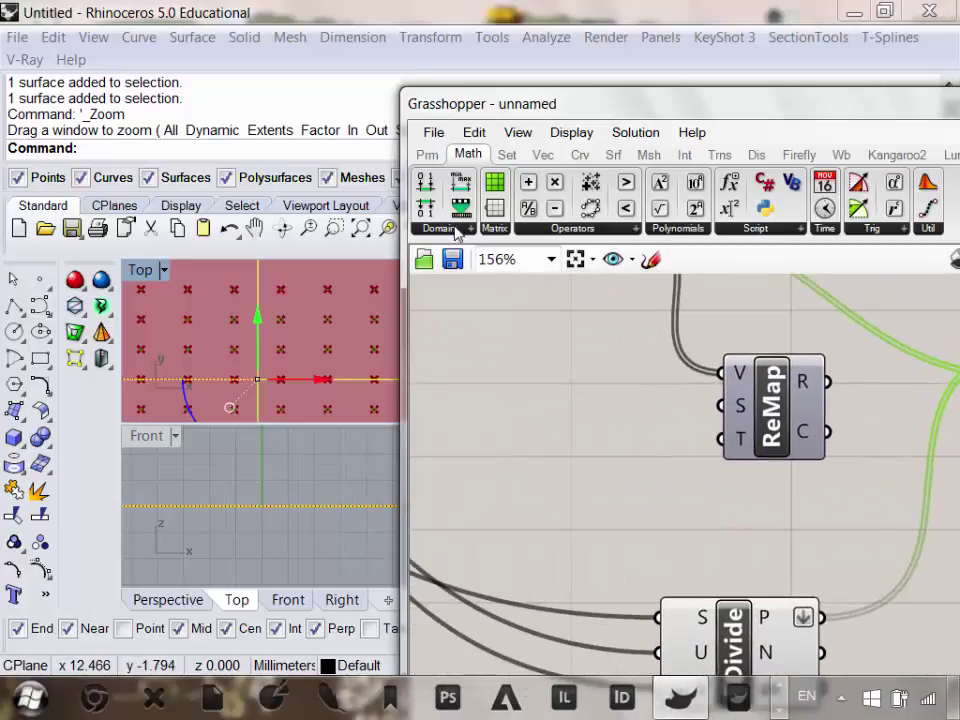
left_click(457, 230)
left_click_drag(440, 260, 532, 394)
scroll(579, 439, "down", 2)
scroll(537, 392, "up", 1)
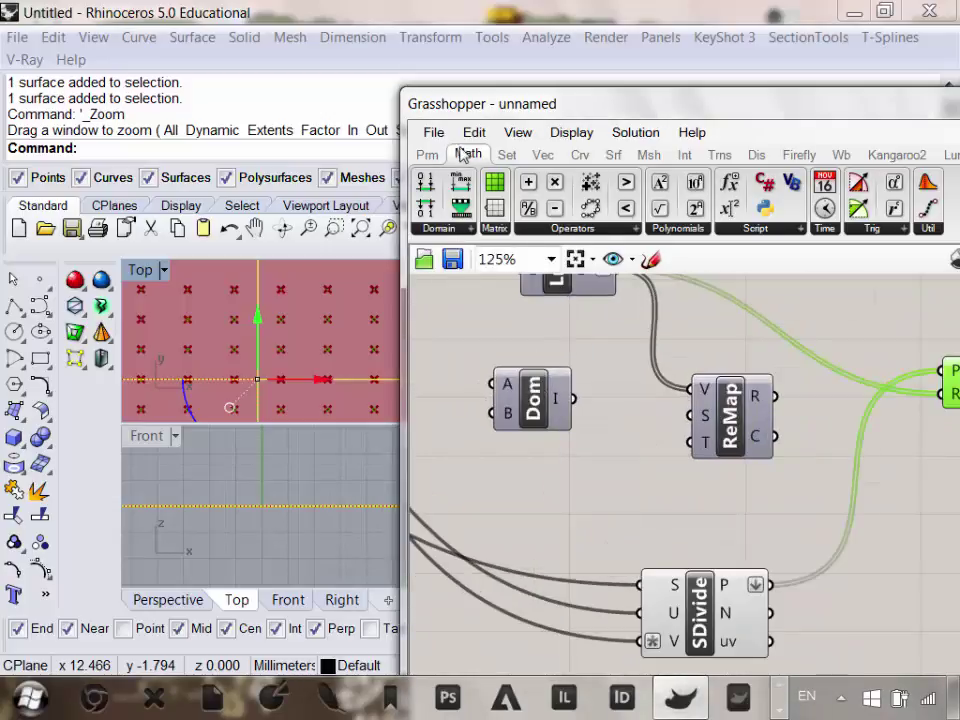
left_click(455, 232)
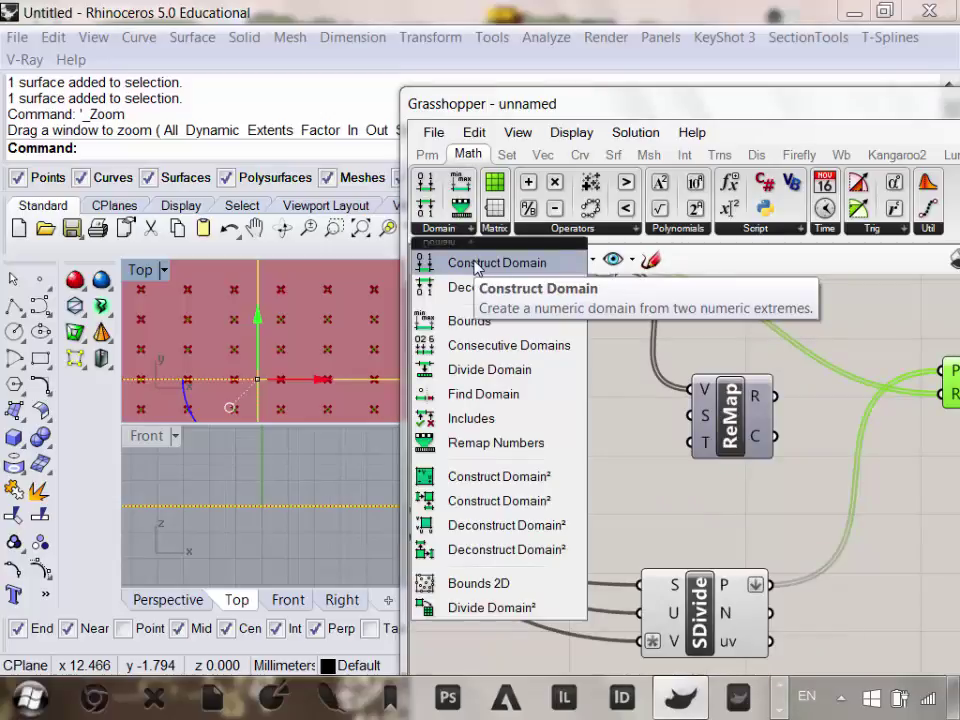
left_click_drag(505, 264, 572, 480)
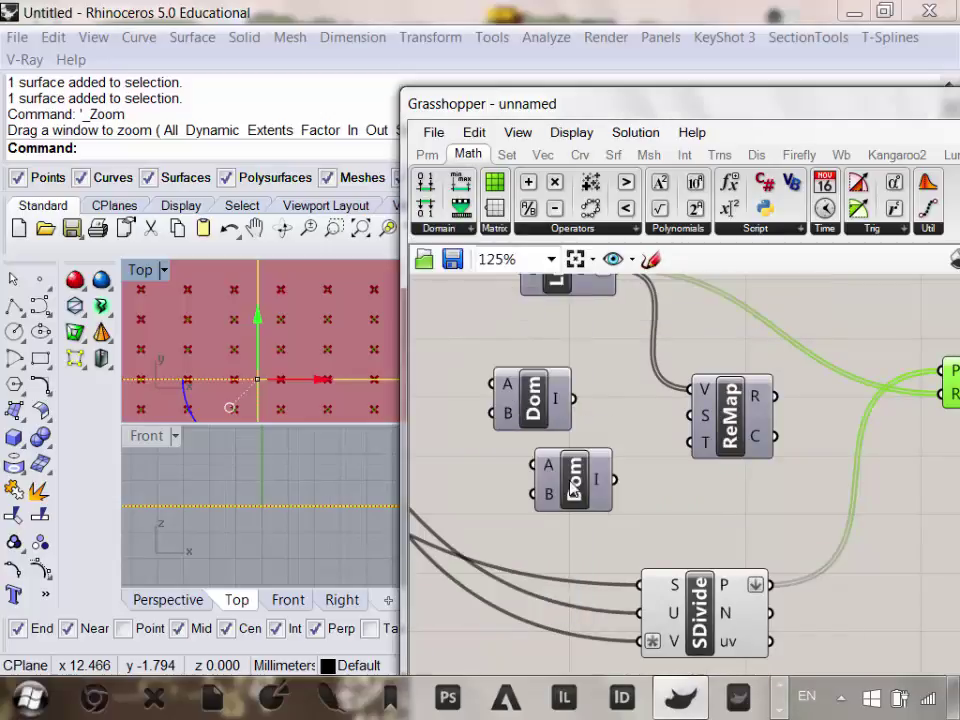
left_click(540, 400)
key("Delete")
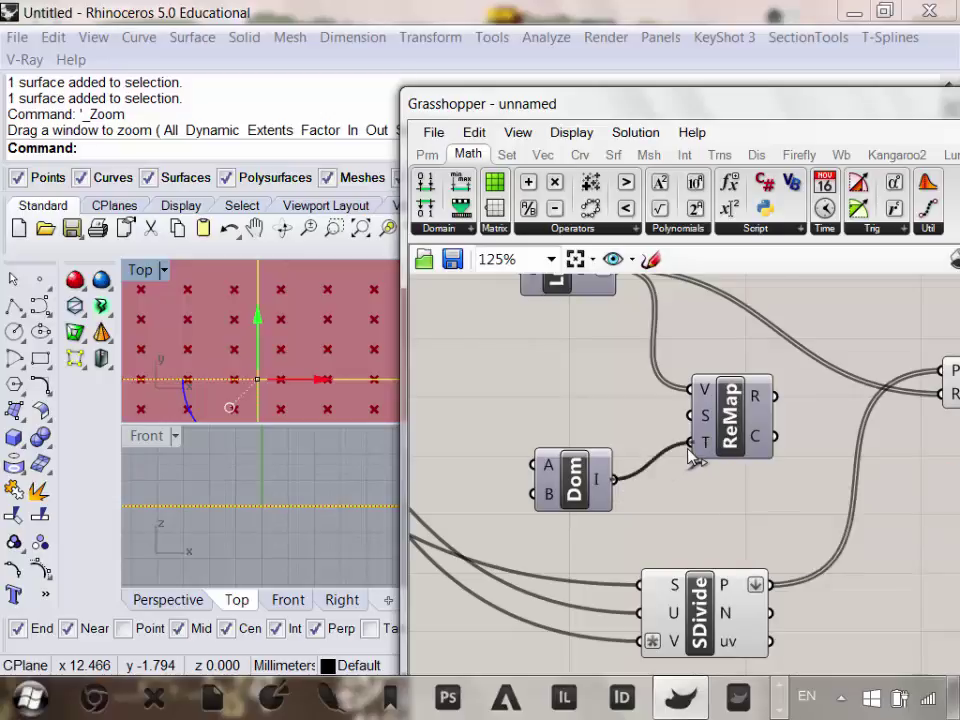
Replace the Lng wire at Cir's Radius input with ReMap's remapped output, and align Cir and Dom with ReMap.
scroll(697, 457, "down", 3)
scroll(705, 493, "up", 1)
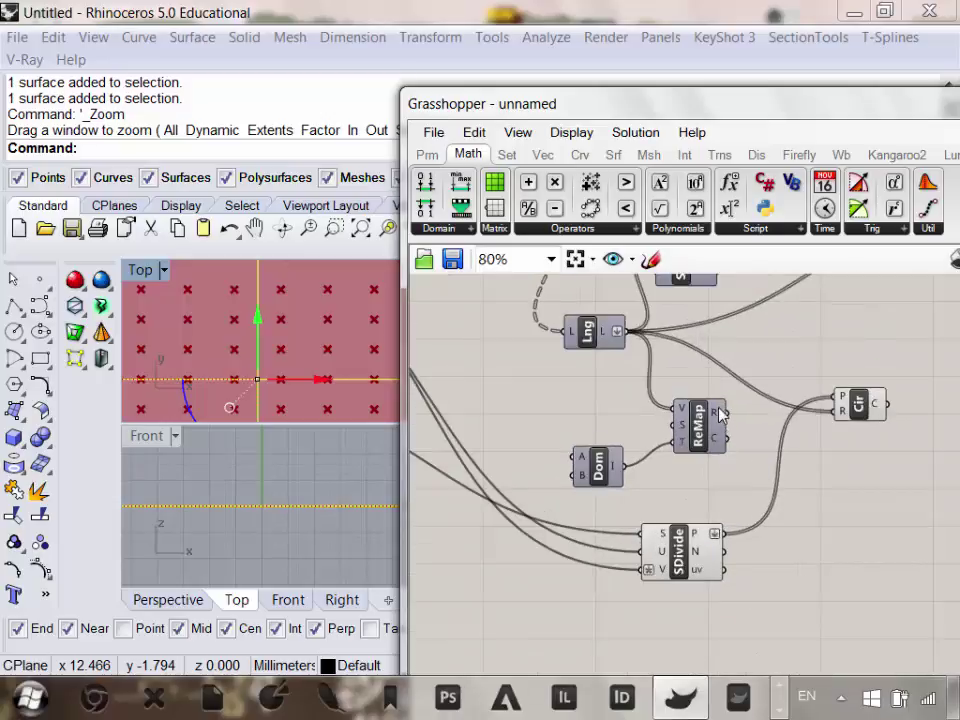
mouse_move(718, 413)
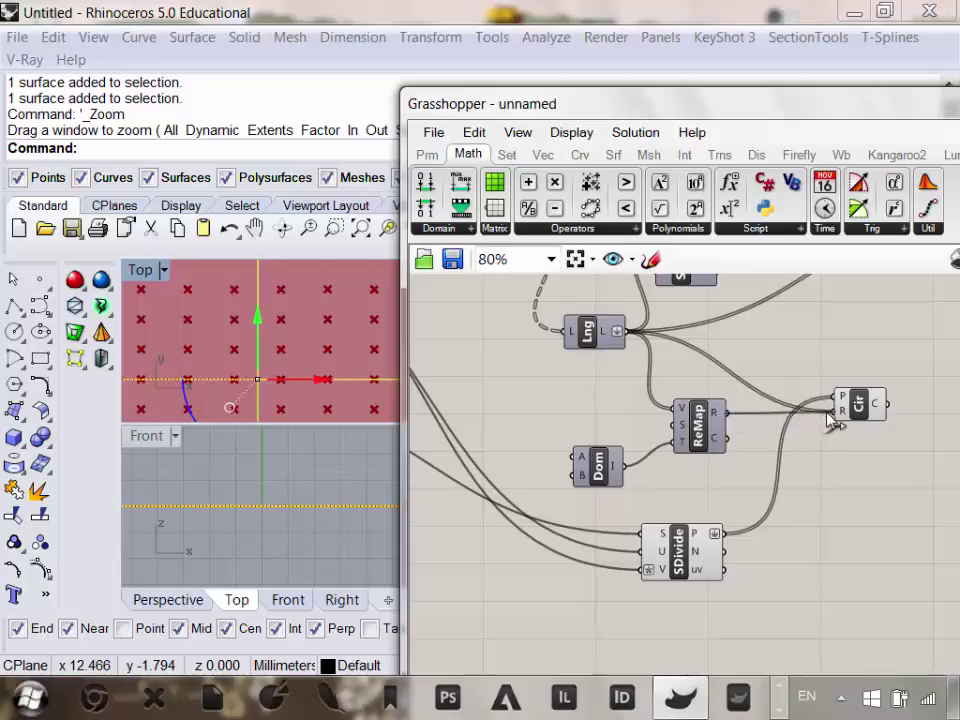
left_click_drag(857, 410, 857, 400)
left_click_drag(592, 468, 592, 433)
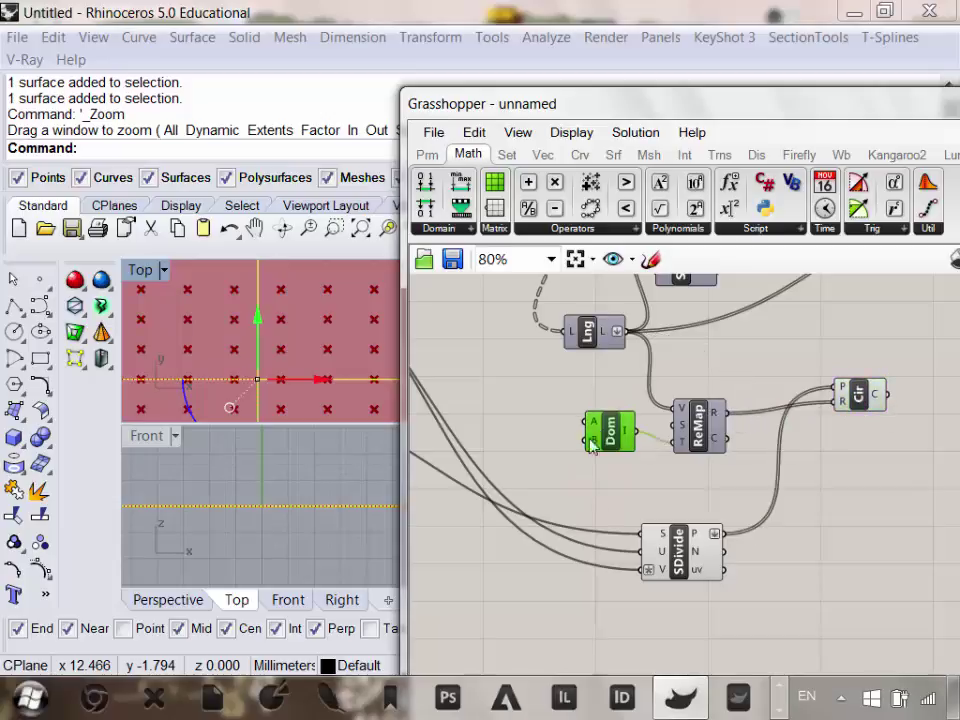
Add a Number Slider beside the Dom component and connect it to Dom's A input.
scroll(592, 433, "up", 2)
right_click_drag(626, 412, 659, 443)
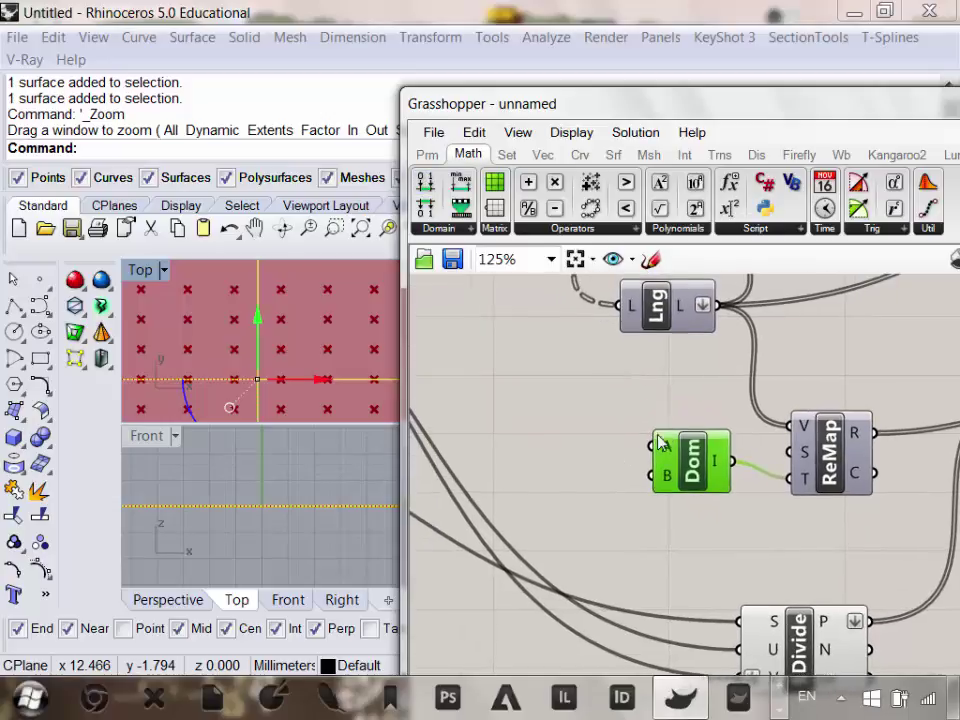
left_click(426, 156)
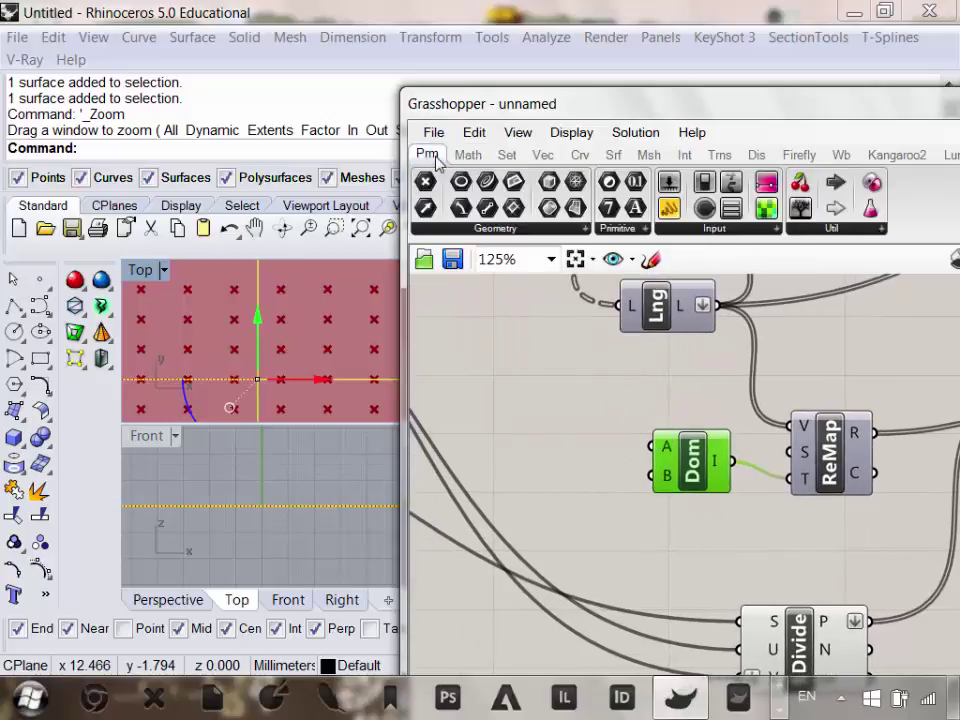
left_click(692, 232)
left_click(686, 262)
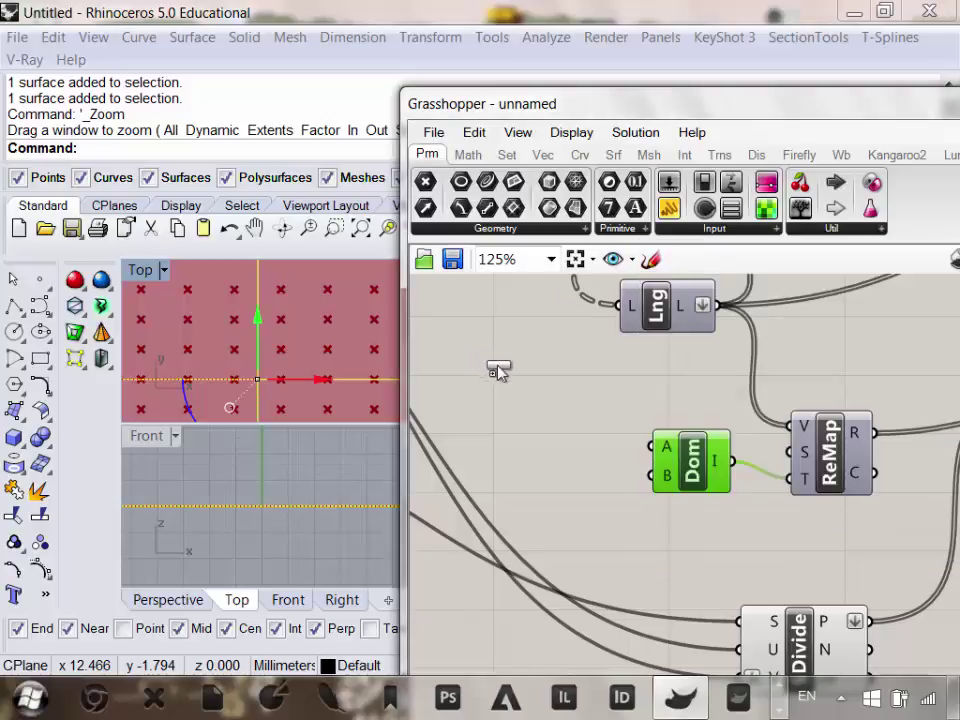
left_click(497, 369)
right_click_drag(555, 376, 573, 368)
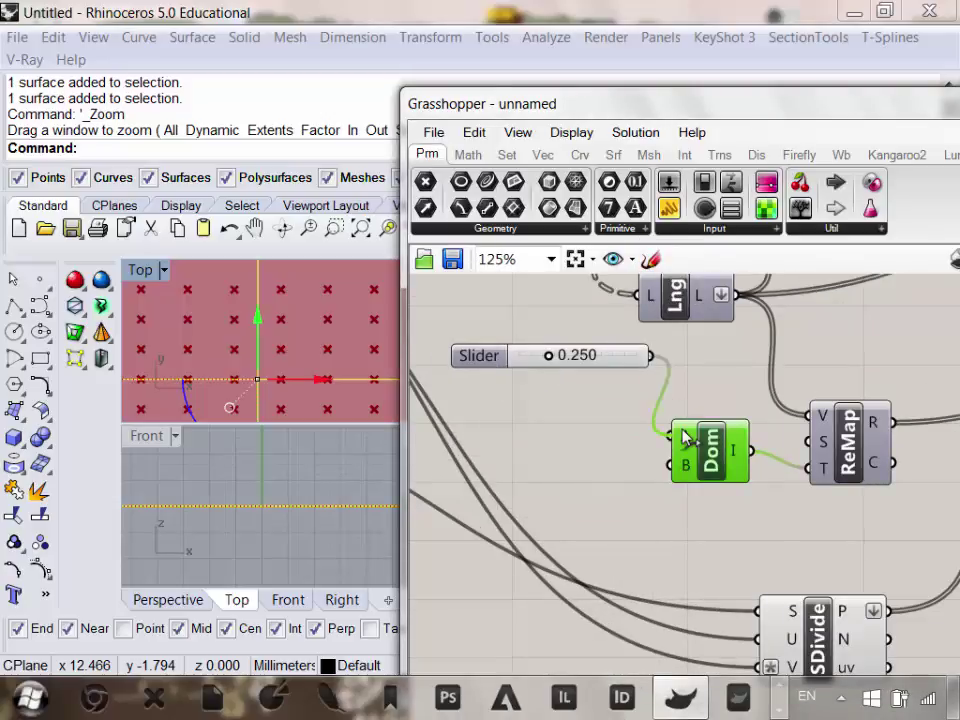
Set the slider's minimum to 1 and raise its maximum, keeping real-number rounding with 3 digits.
double_click(493, 366)
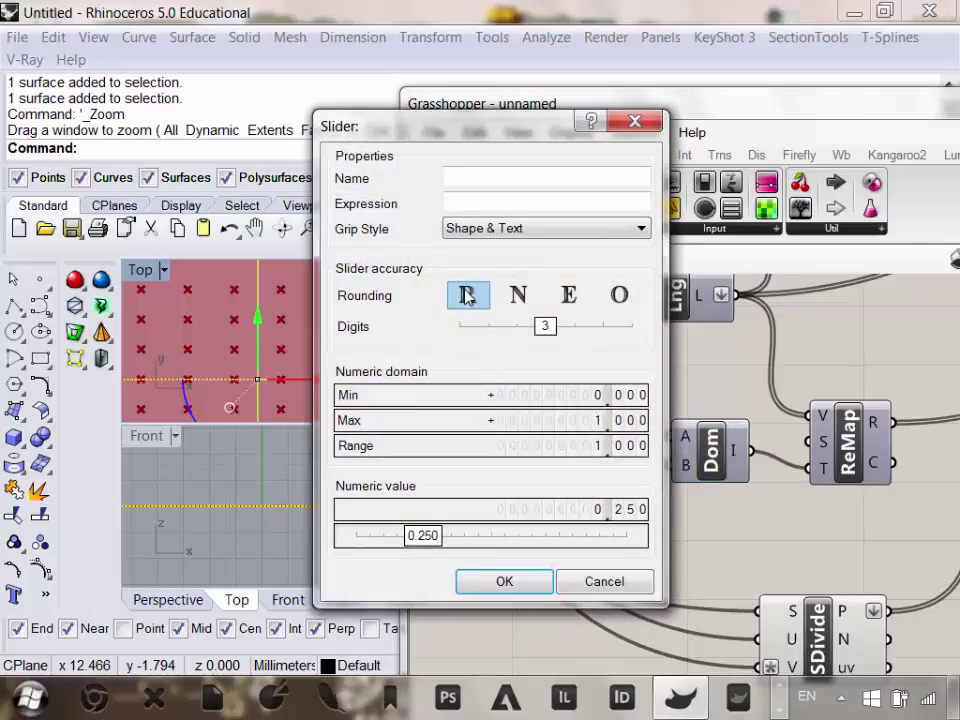
double_click(580, 399)
double_click(578, 427)
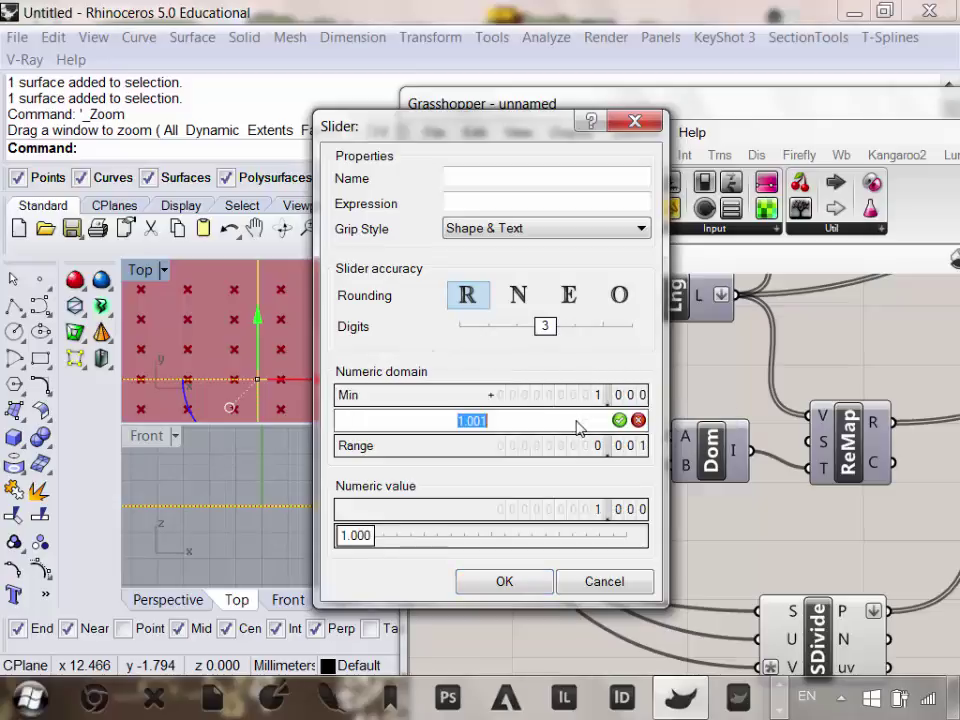
left_click(505, 582)
Duplicate the slider below the original and connect the two sliders to Dom's A and B inputs.
left_click_drag(603, 366, 603, 457)
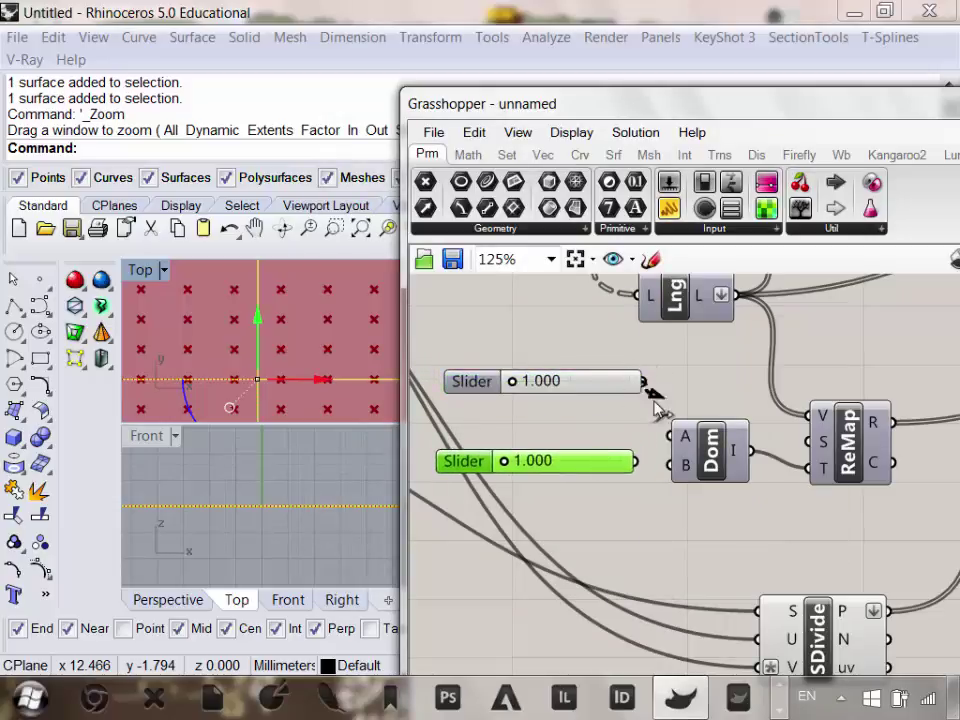
left_click_drag(654, 400, 671, 437)
left_click_drag(676, 482, 669, 465)
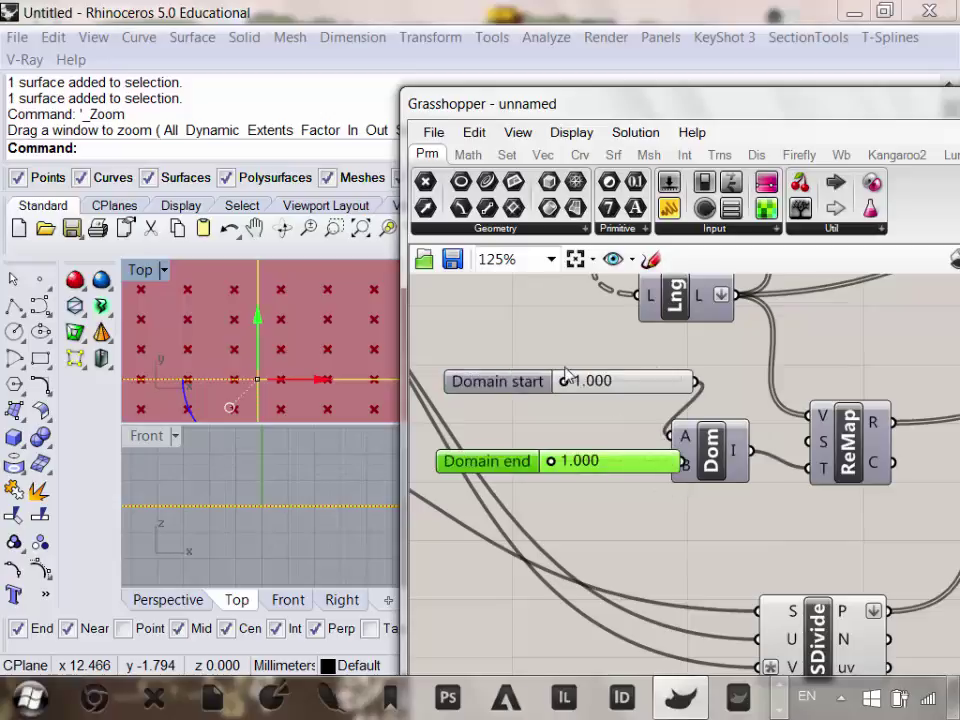
Adjust the Domain start slider to about 8.128 and the Domain end slider to about 20.008.
left_click_drag(568, 388, 585, 383)
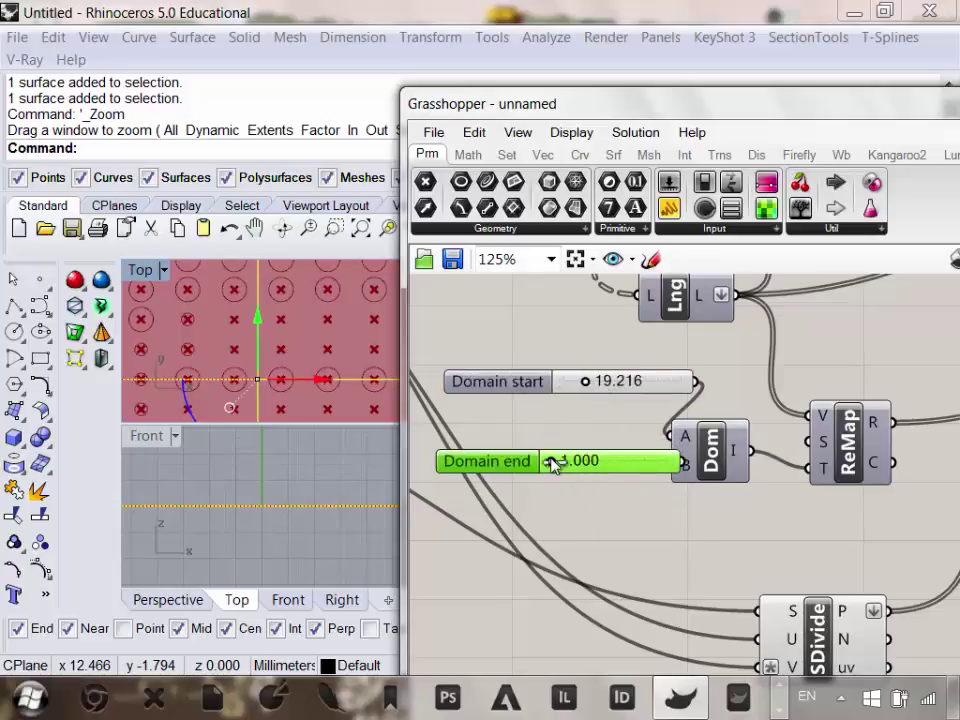
left_click_drag(553, 464, 578, 458)
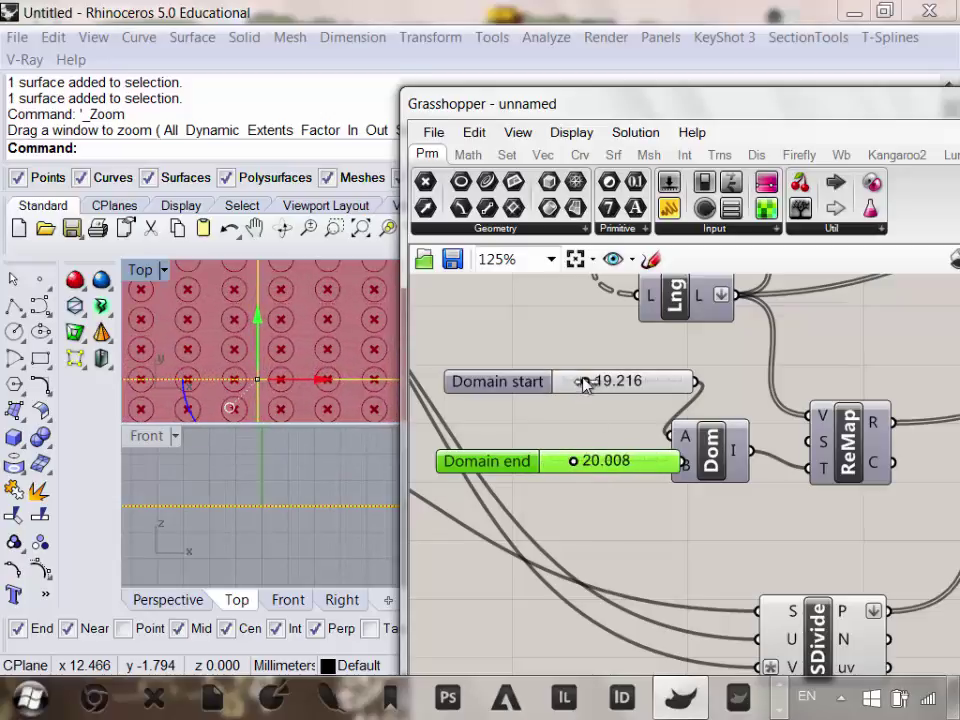
left_click_drag(585, 385, 568, 381)
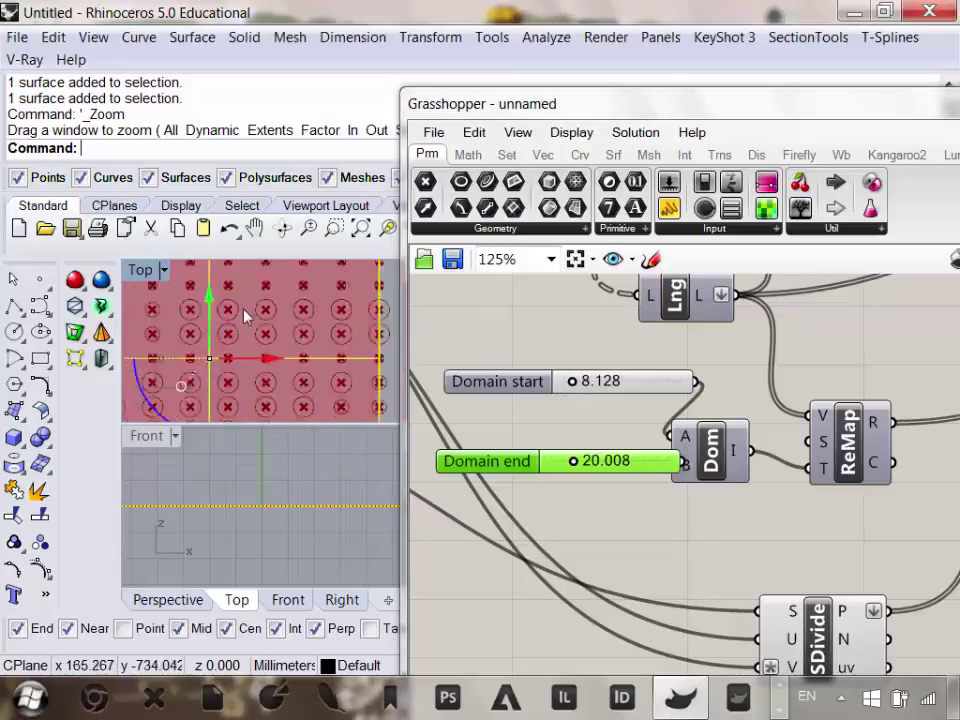
Turn off the preview of the ground surface's SDivide component so its division points are hidden.
scroll(245, 314, "down", 3)
scroll(245, 312, "up", 3)
scroll(590, 440, "down", 5)
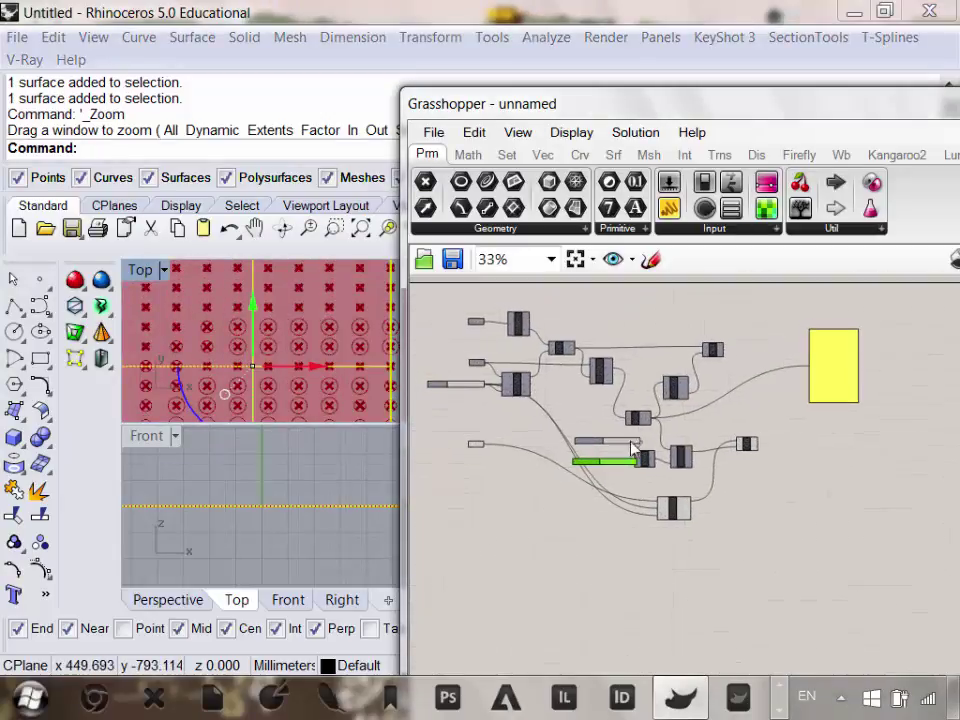
scroll(632, 450, "up", 4)
left_click(671, 508)
right_click(655, 287)
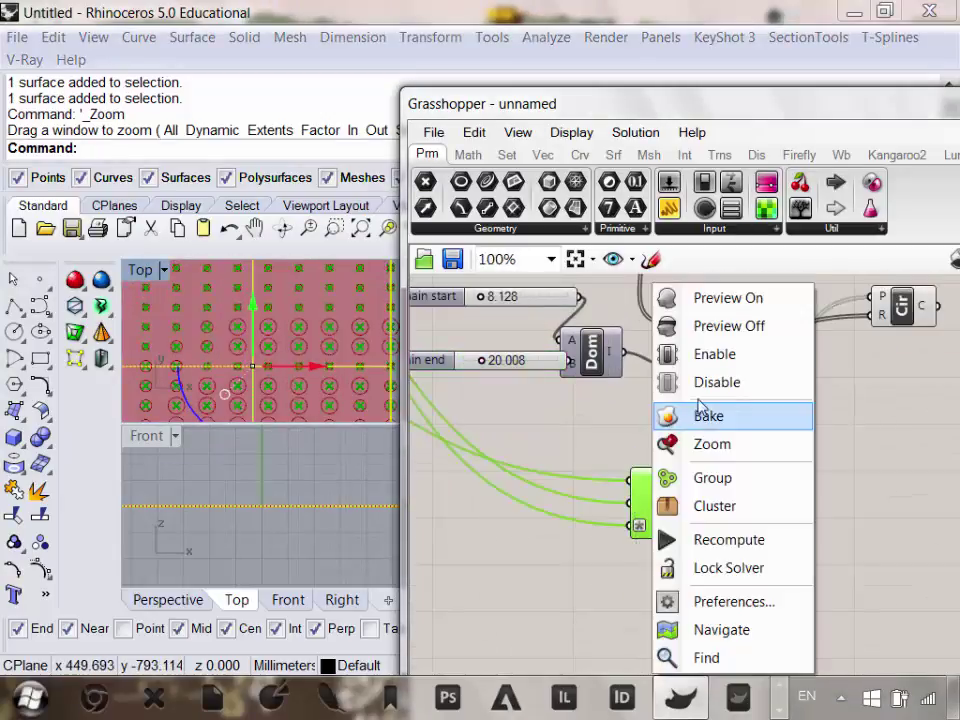
left_click(709, 330)
Maximize the Top viewport and examine the circle sizes across the whole ground surface.
scroll(287, 340, "down", 2)
scroll(295, 345, "up", 1)
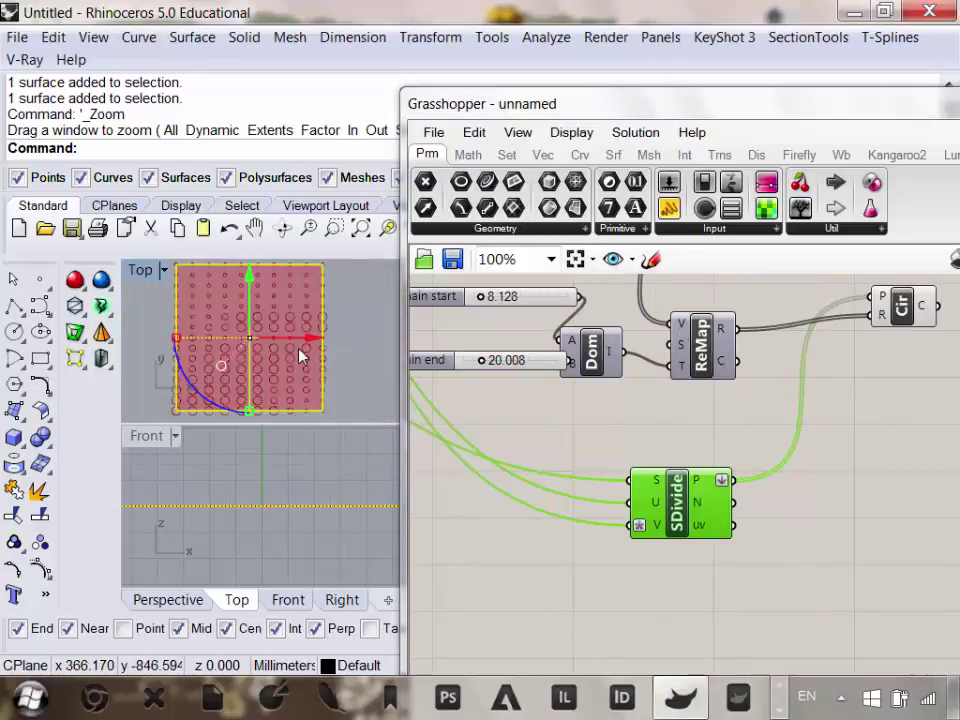
double_click(142, 271)
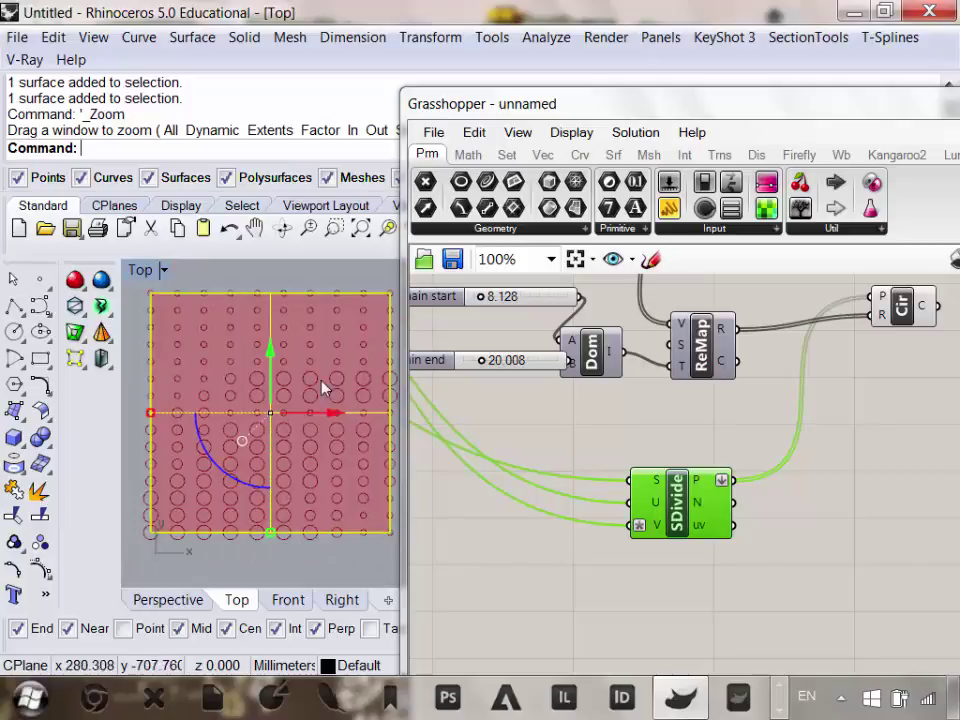
Set the U Count slider feeding the surface divisions to 15.
right_click_drag(474, 432, 671, 439)
scroll(718, 467, "down", 2)
scroll(585, 311, "up", 2)
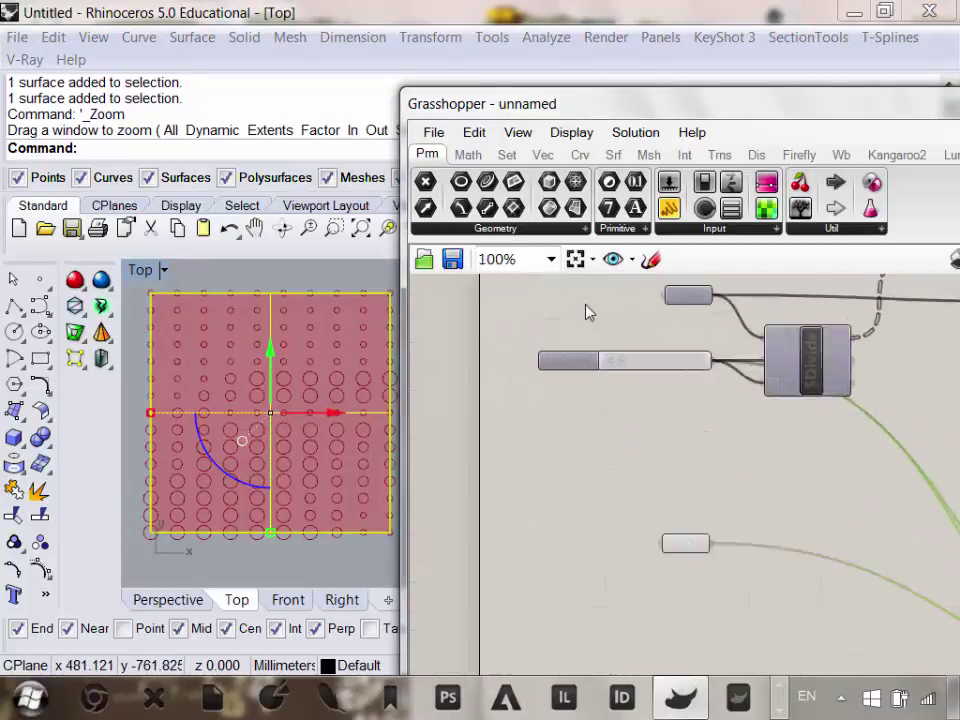
scroll(622, 383, "up", 3)
left_click_drag(622, 384, 652, 384)
scroll(297, 428, "up", 2)
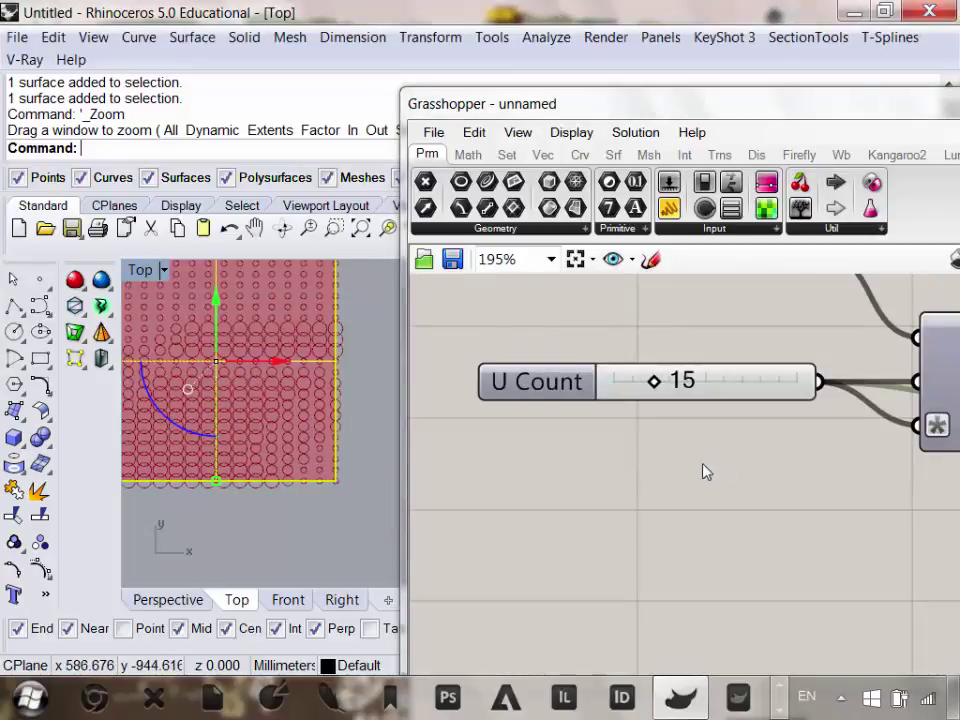
Lower the Domain end slider to about 13.419 to reduce the overlap of the larger circles.
scroll(654, 429, "down", 6)
scroll(312, 360, "down", 2)
scroll(339, 405, "up", 2)
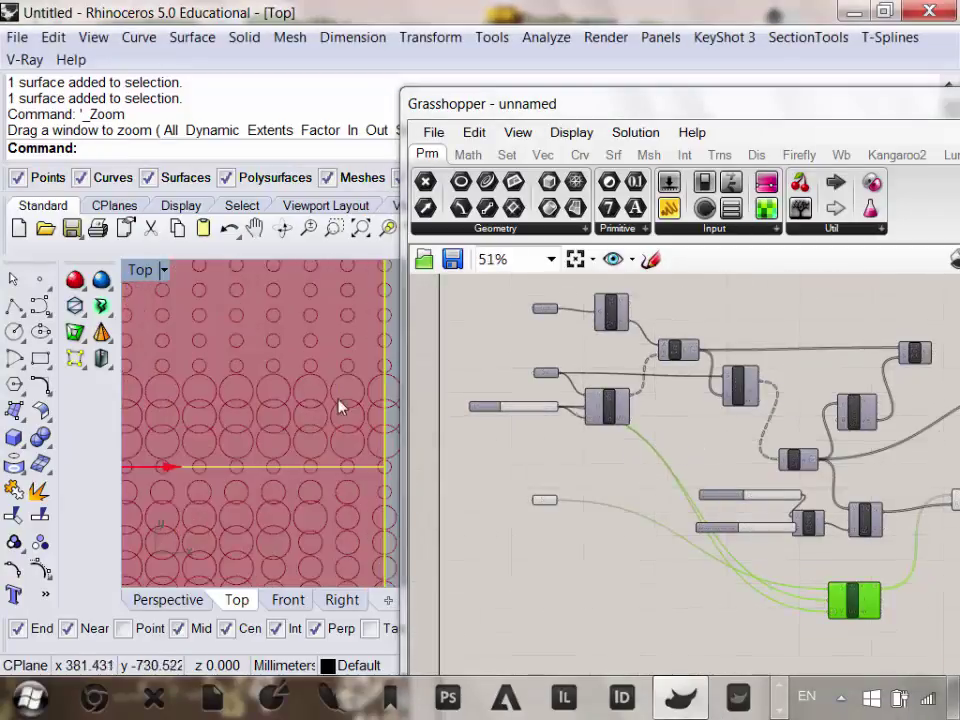
scroll(667, 532, "up", 5)
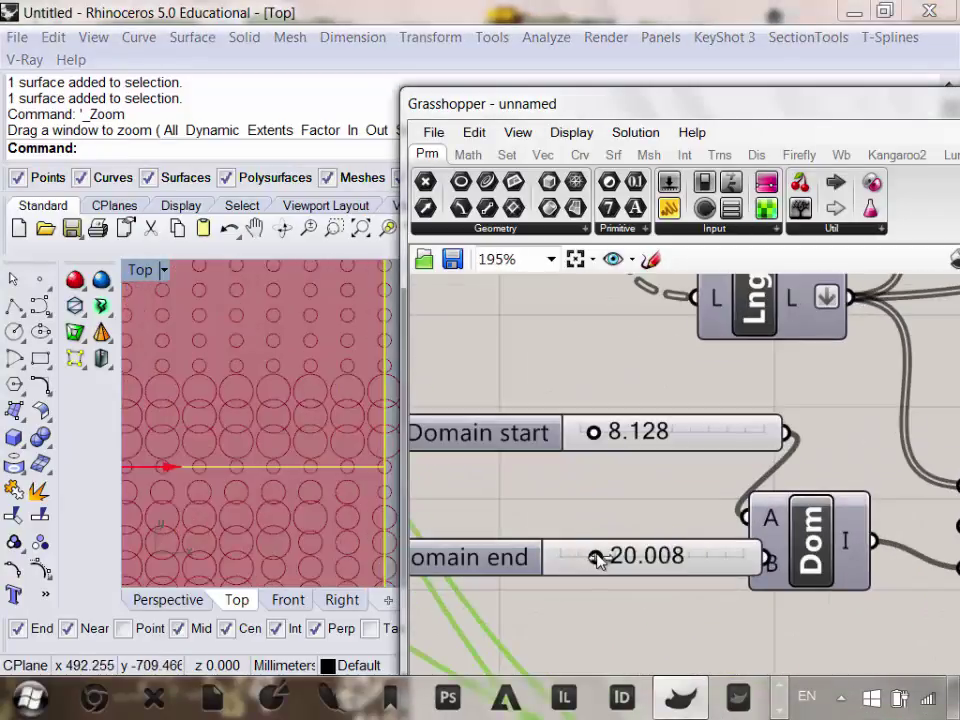
left_click_drag(597, 558, 586, 559)
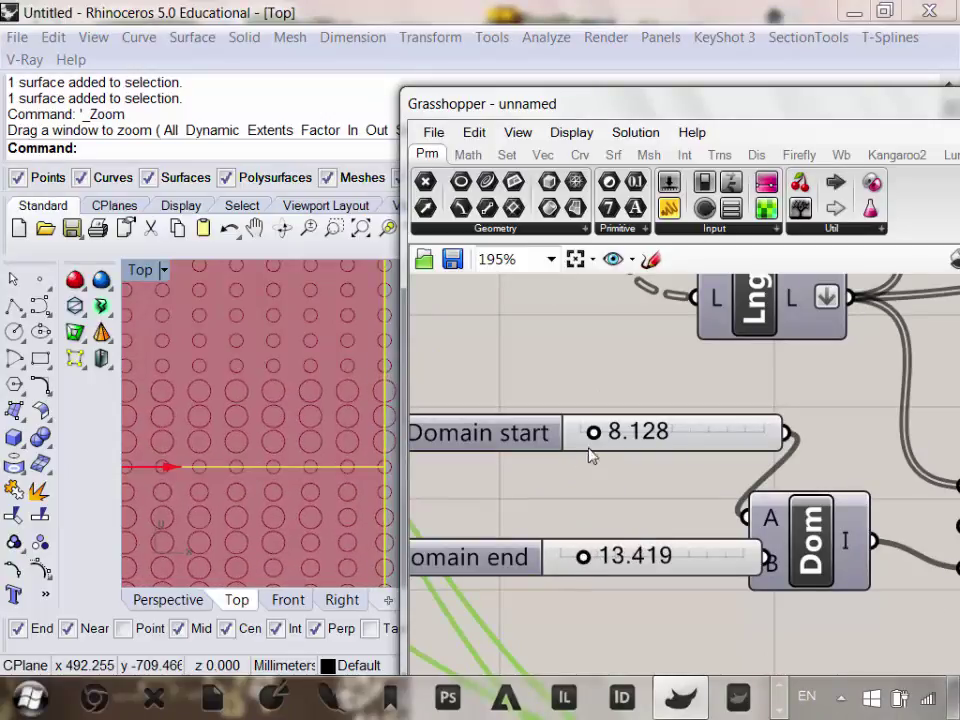
Lower the Domain start slider to 4.580 to shrink the smaller circles on the ground surface.
left_click_drag(597, 438, 592, 440)
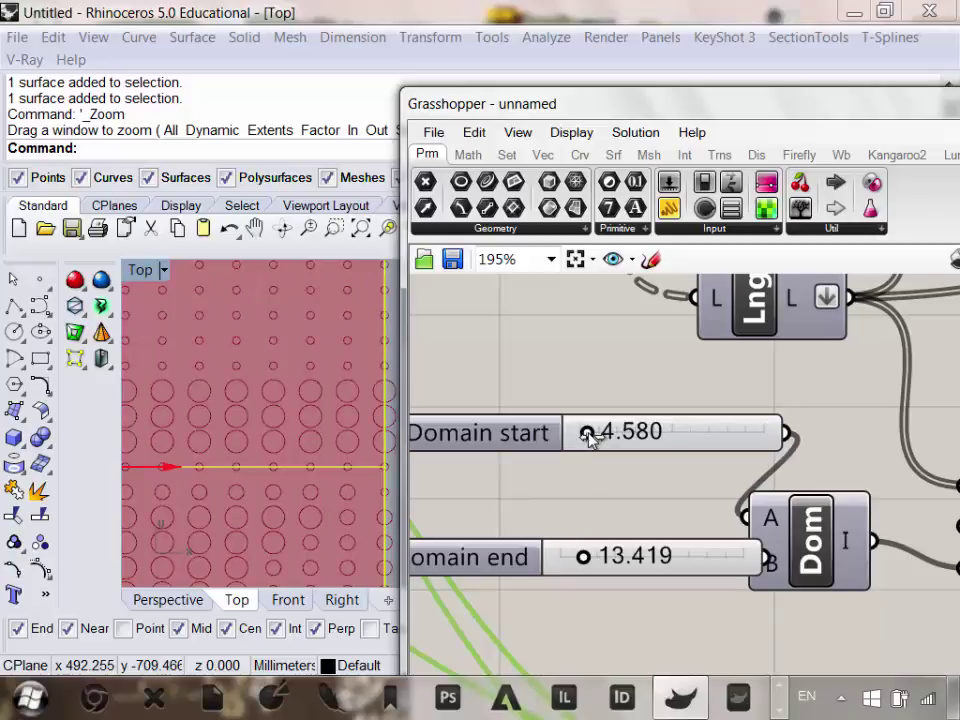
scroll(252, 400, "down", 3)
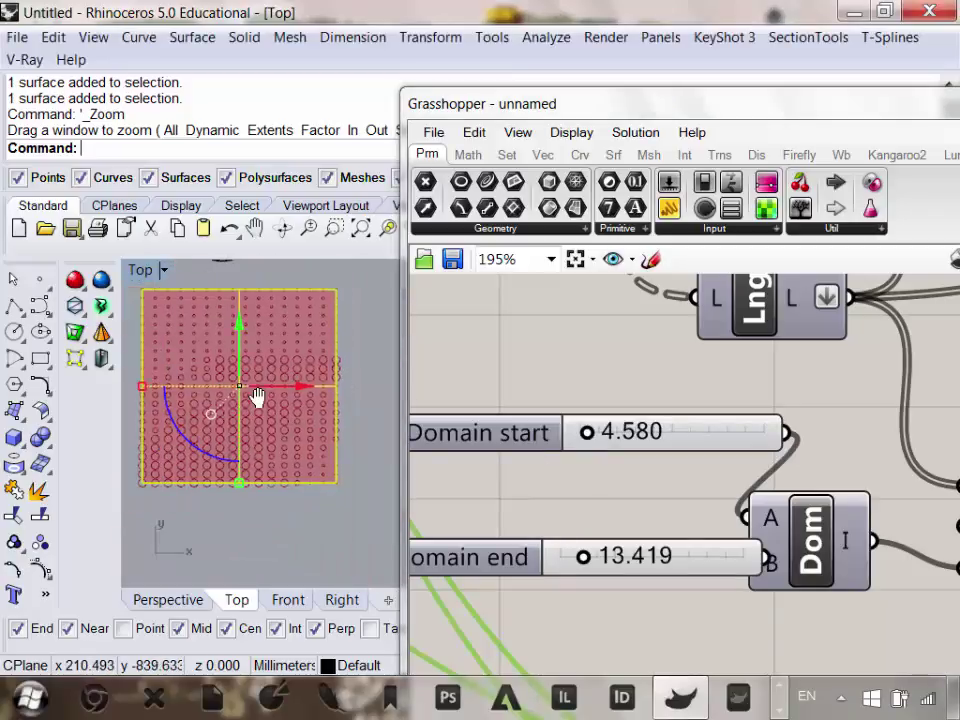
right_click_drag(294, 364, 278, 468)
right_click_drag(677, 463, 611, 432)
Replace the maximized Top viewport with a maximized Perspective viewport framing the curved surface and the ground surface.
double_click(141, 271)
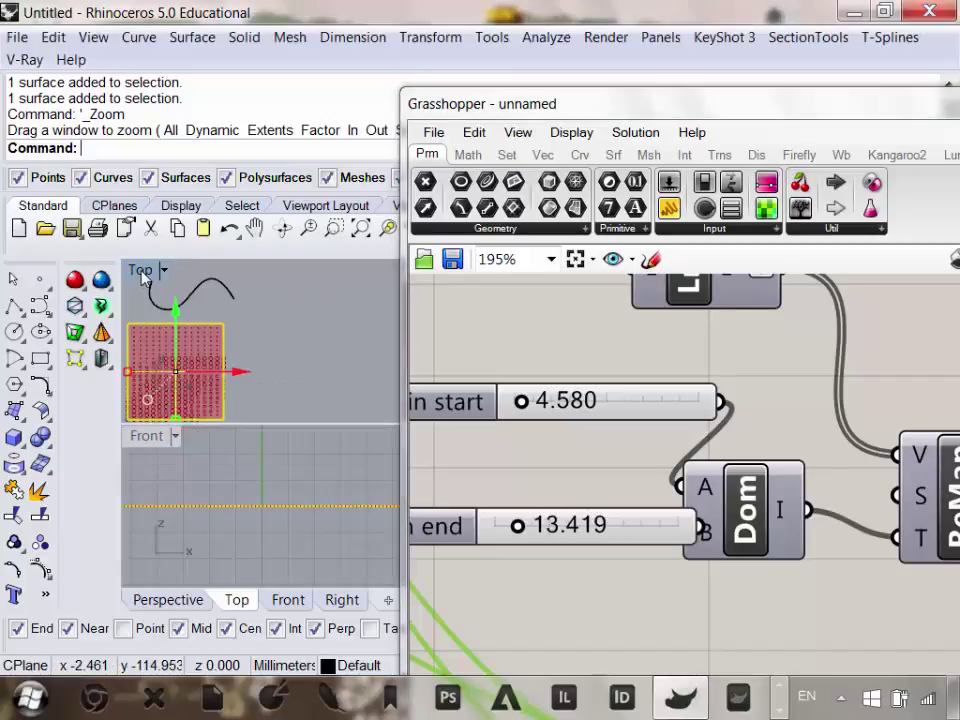
left_click_drag(577, 108, 847, 320)
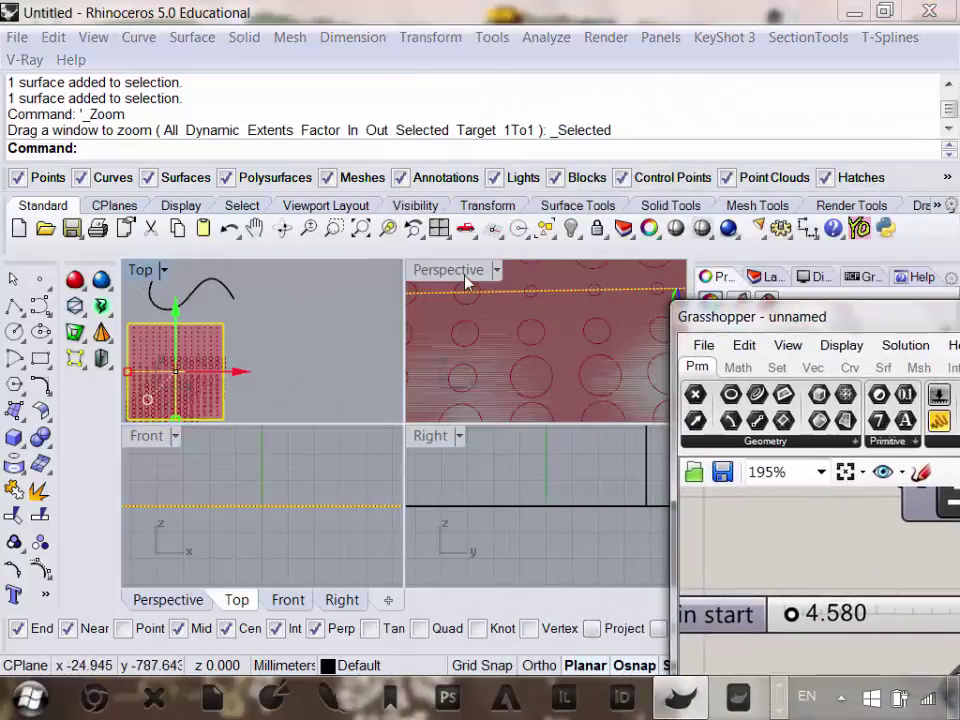
double_click(450, 272)
scroll(398, 478, "down", 10)
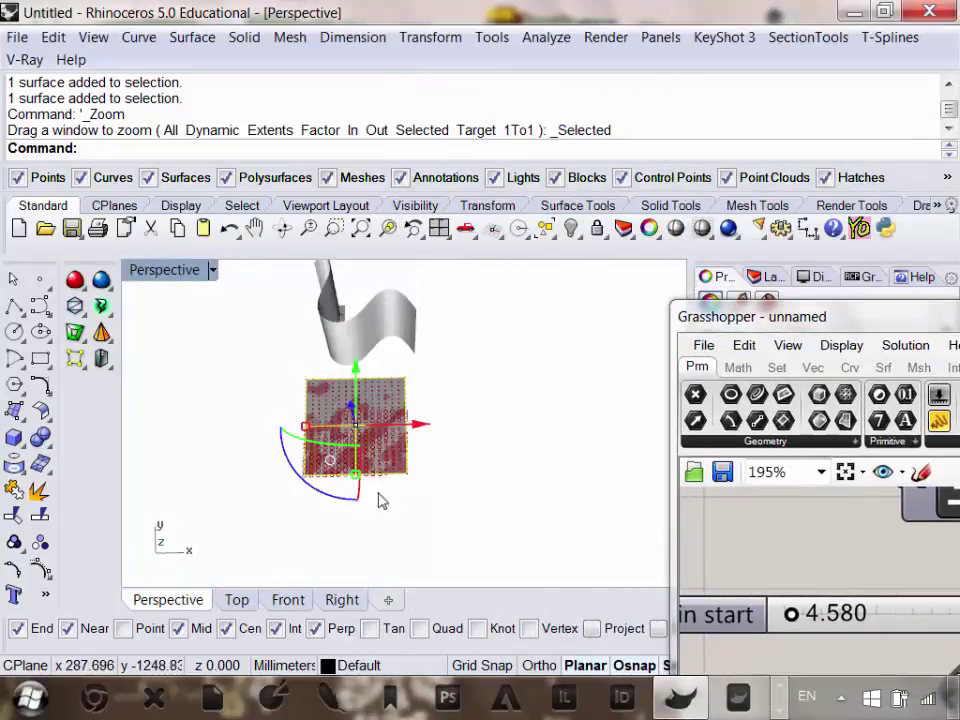
scroll(804, 542, "down", 8)
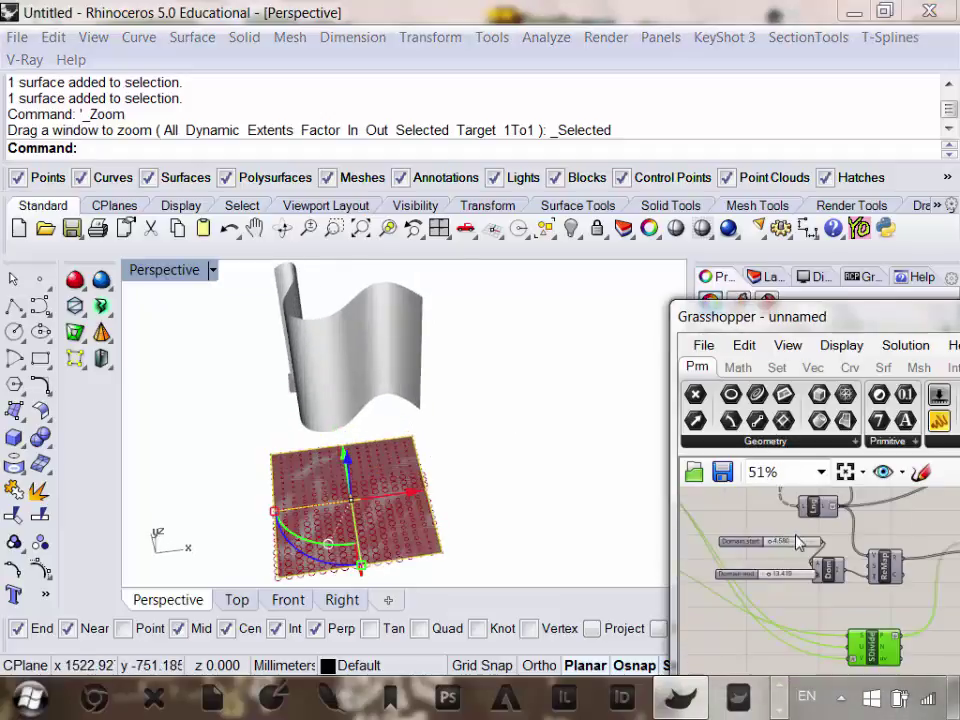
Add a Map to Surface component and connect the Circle component's output to its curve input.
scroll(826, 552, "up", 3)
left_click_drag(798, 539, 792, 562)
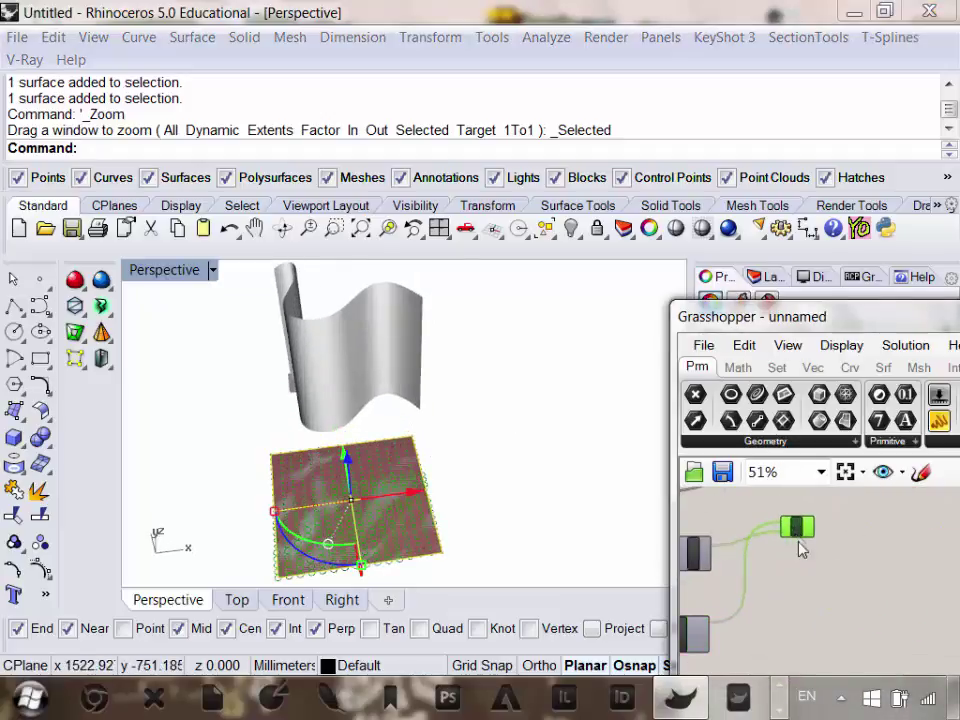
scroll(801, 548, "up", 4)
right_click_drag(820, 525, 771, 519)
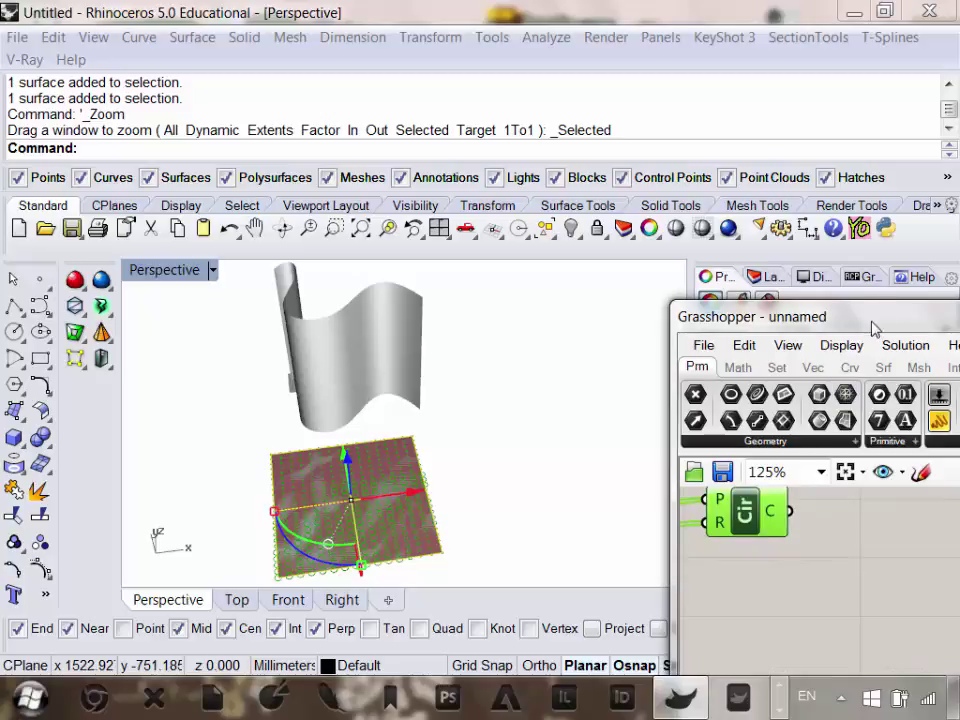
left_click_drag(871, 329, 608, 133)
right_click_drag(733, 409, 737, 480)
left_click(724, 175)
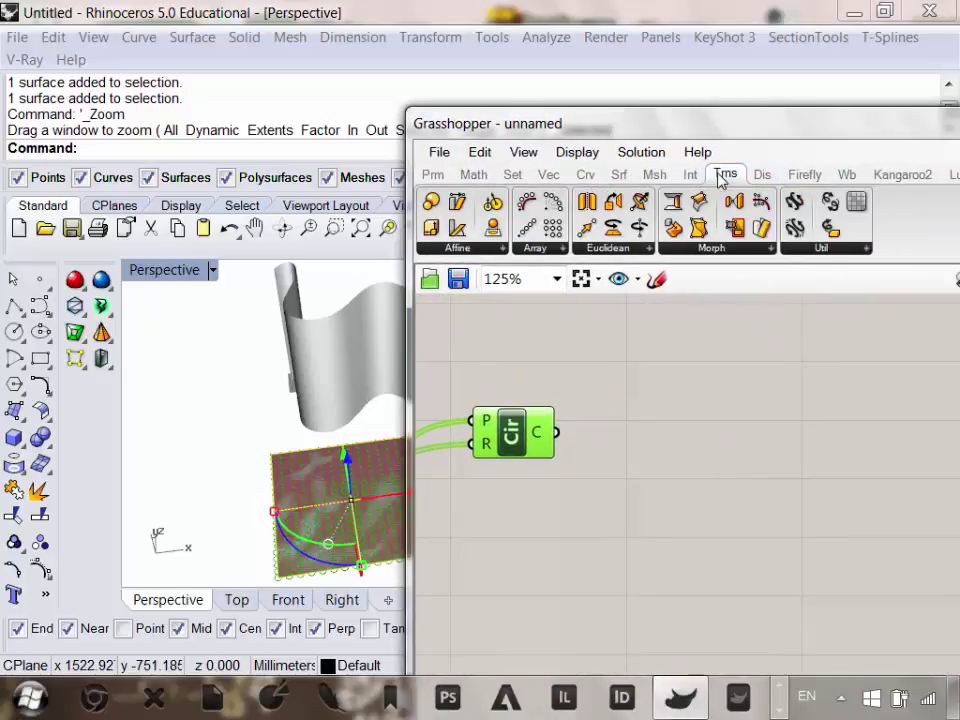
left_click(716, 251)
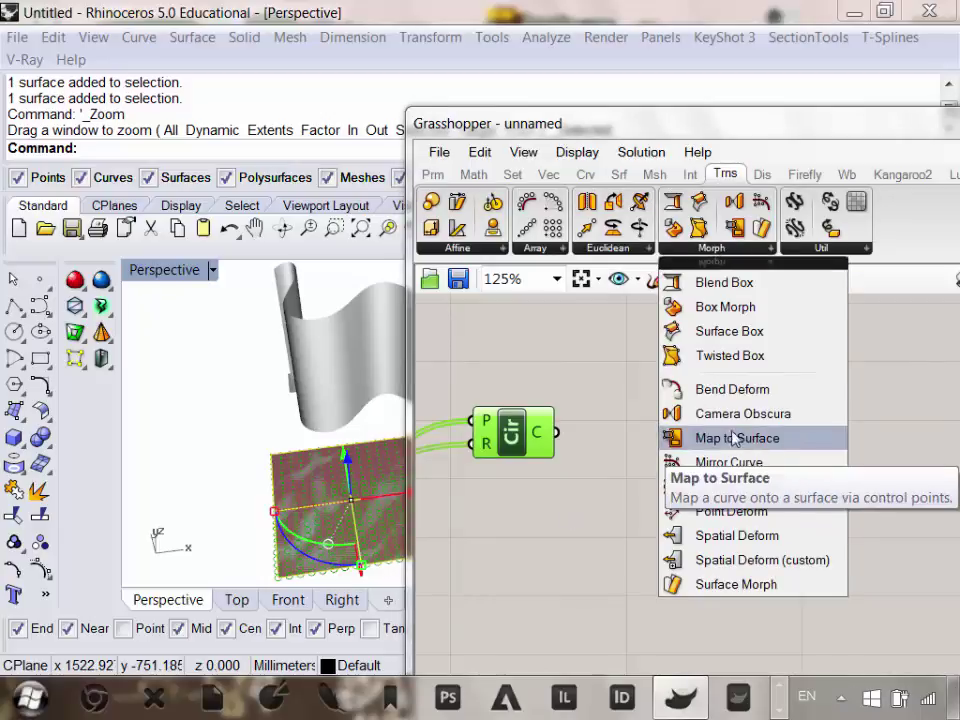
left_click_drag(735, 444, 670, 460)
scroll(557, 499, "up", 3)
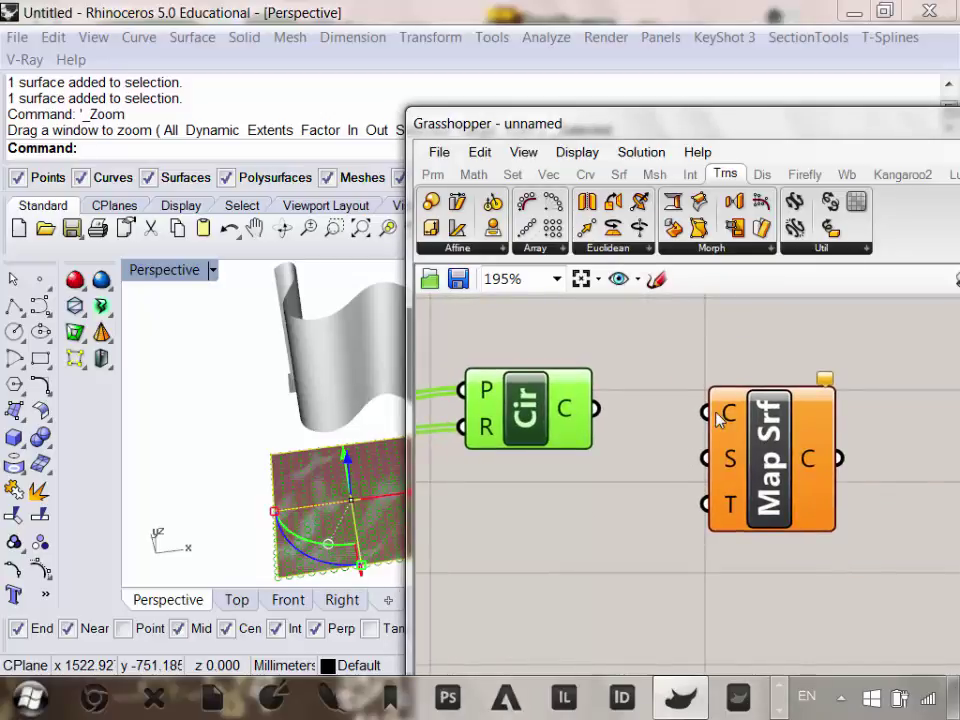
mouse_move(580, 412)
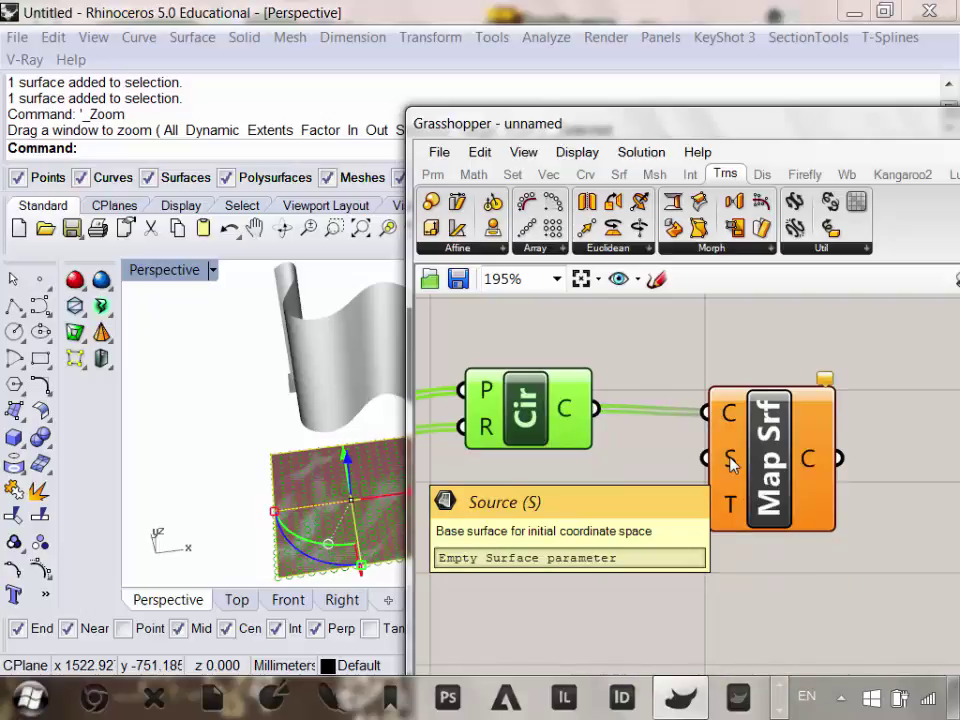
Connect the ground surface's Srf parameter to the Source input of the Map to Surface component.
scroll(692, 508, "down", 5)
scroll(650, 553, "down", 2)
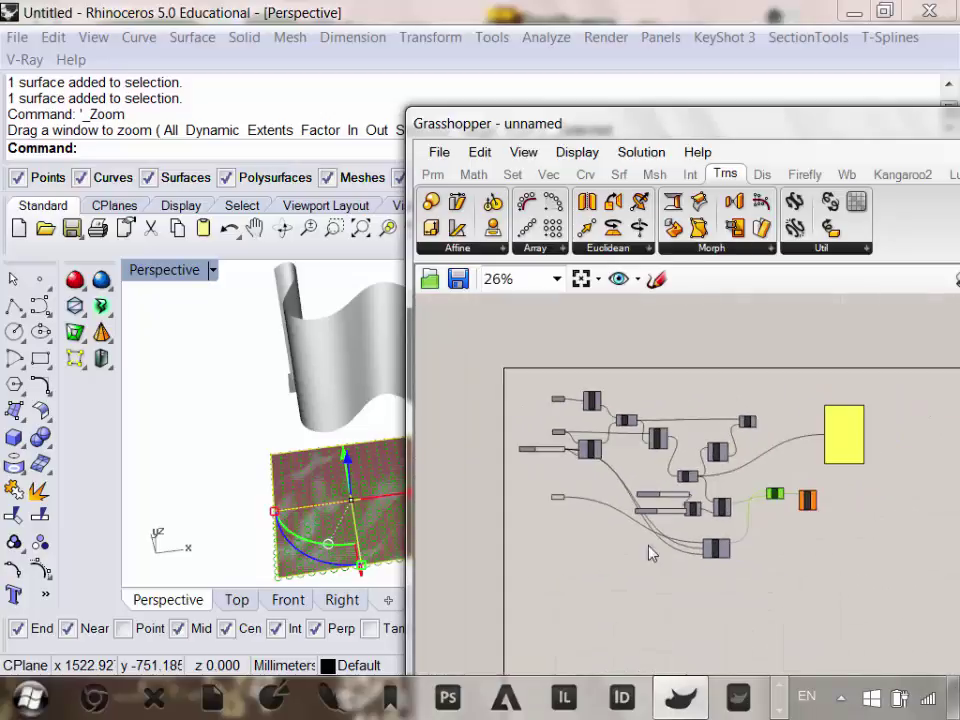
scroll(617, 521, "up", 3)
left_click(507, 476)
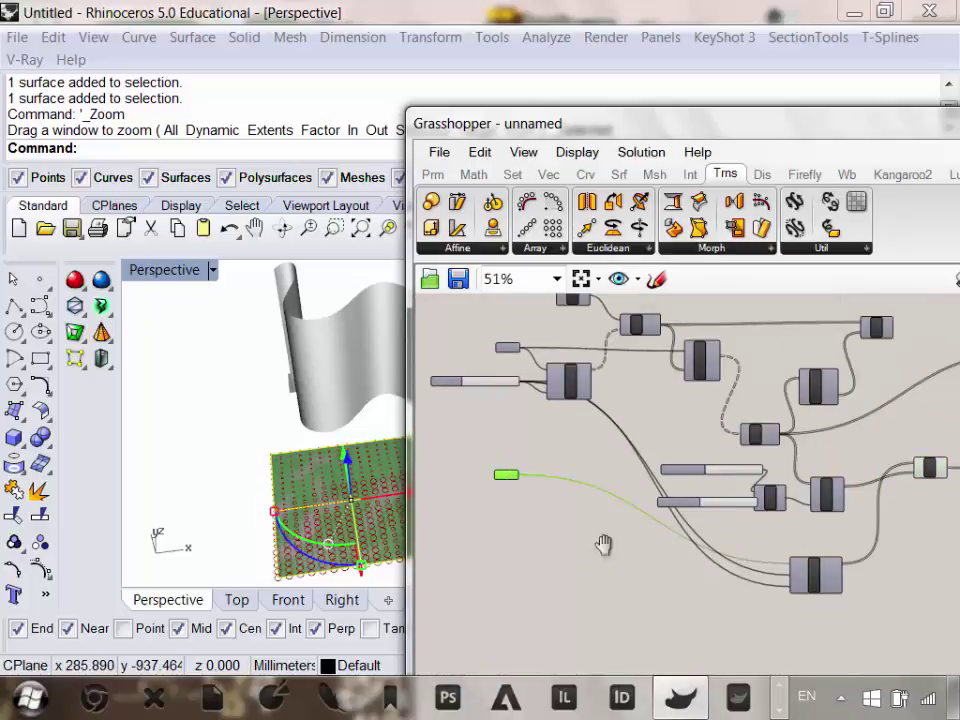
right_click_drag(604, 544, 552, 519)
scroll(936, 420, "up", 4)
left_click_drag(593, 467, 775, 507)
scroll(774, 507, "down", 3)
scroll(772, 534, "down", 1)
right_click_drag(708, 596, 752, 583)
scroll(751, 579, "down", 2)
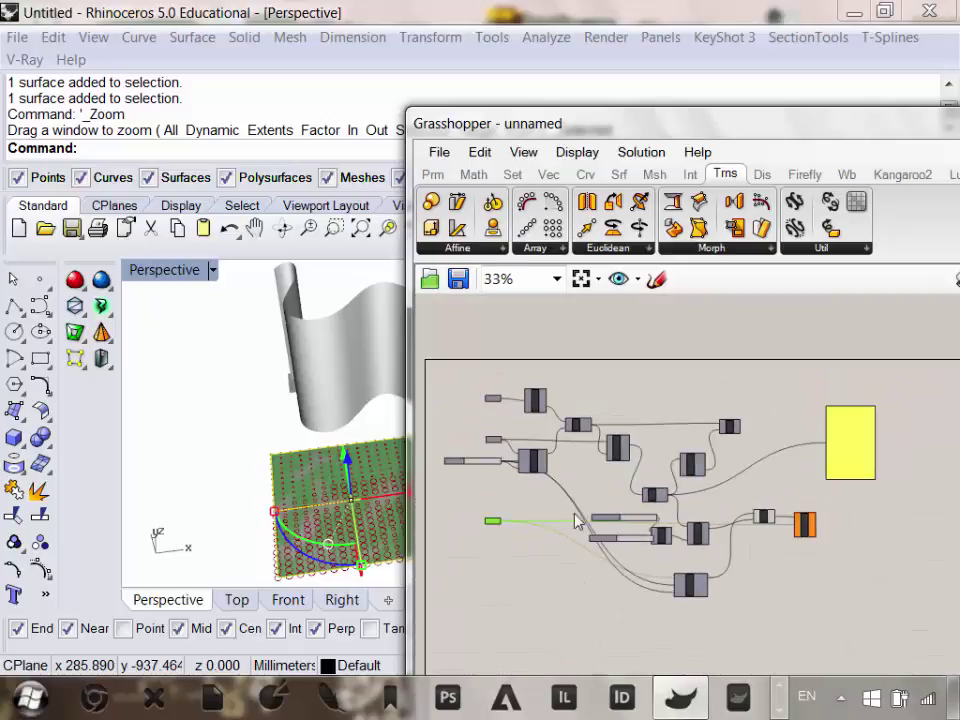
Connect the curved surface's Srf parameter to the Target input of the Map to Surface component.
scroll(505, 457, "up", 3)
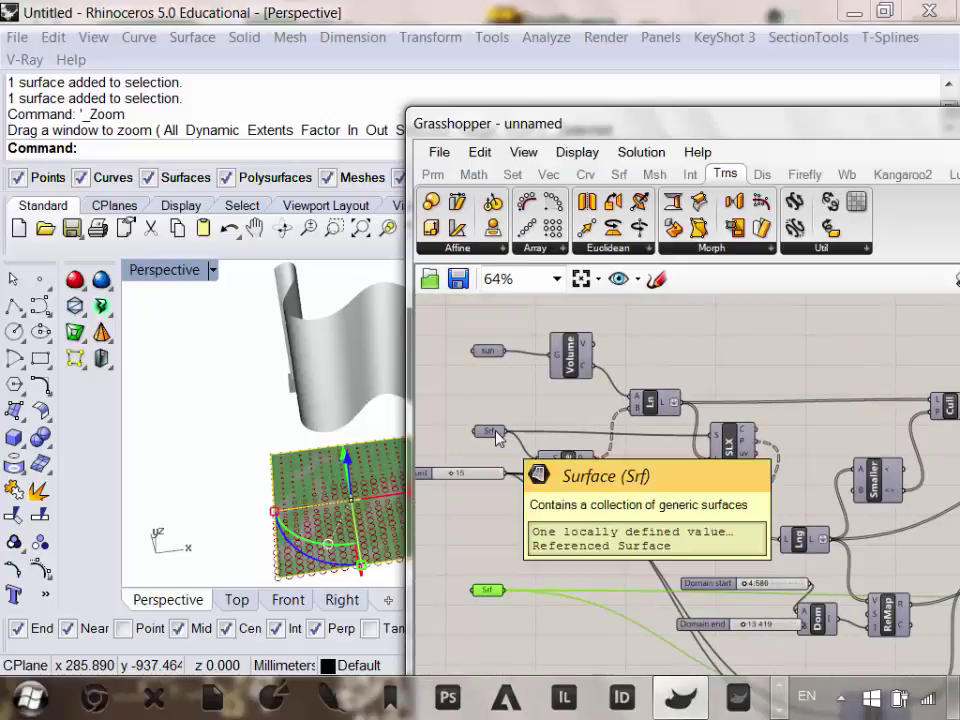
scroll(500, 437, "down", 1)
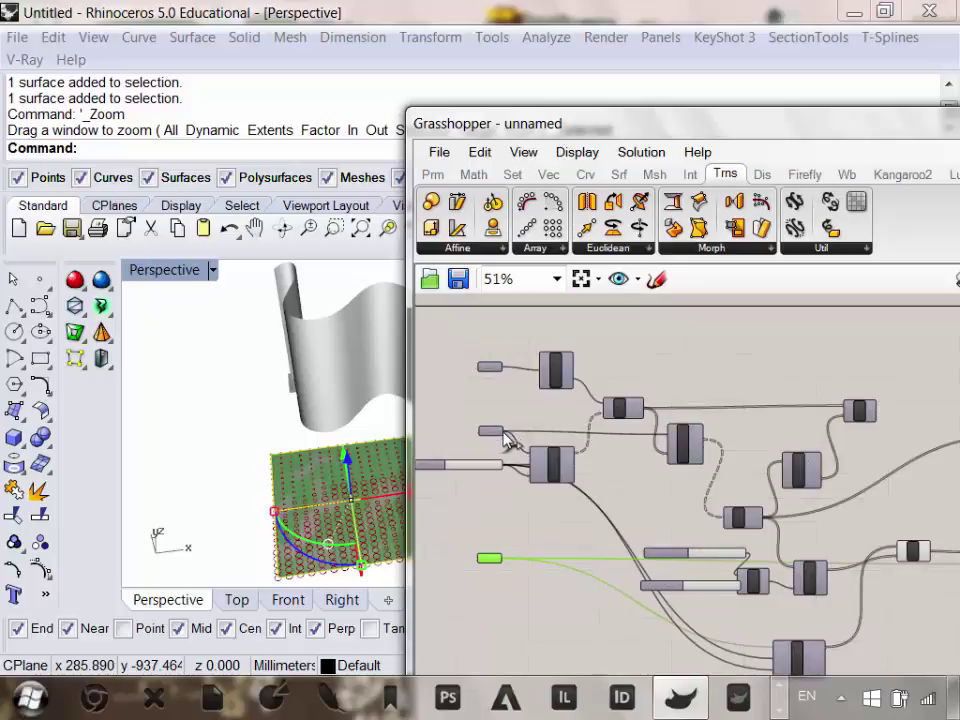
scroll(553, 481, "down", 4)
left_click_drag(503, 432, 653, 552)
scroll(700, 497, "up", 9)
left_click_drag(738, 481, 800, 405)
Examine the circles mapped onto the curved surface from several angles and distances.
right_click_drag(283, 408, 427, 323)
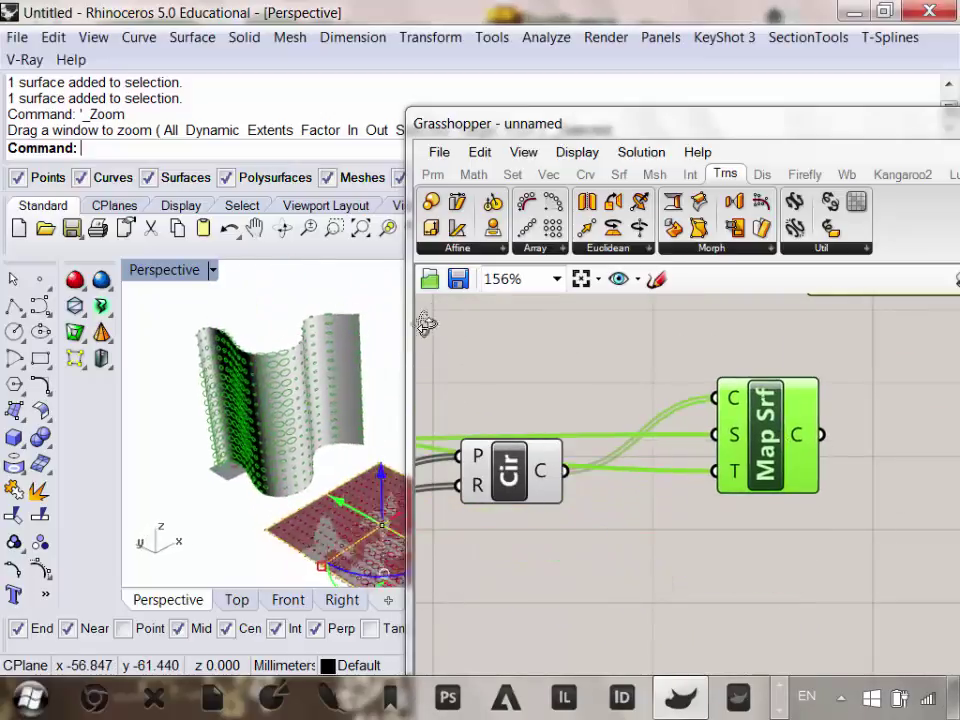
scroll(300, 401, "up", 5)
scroll(321, 416, "down", 3)
scroll(337, 420, "up", 3)
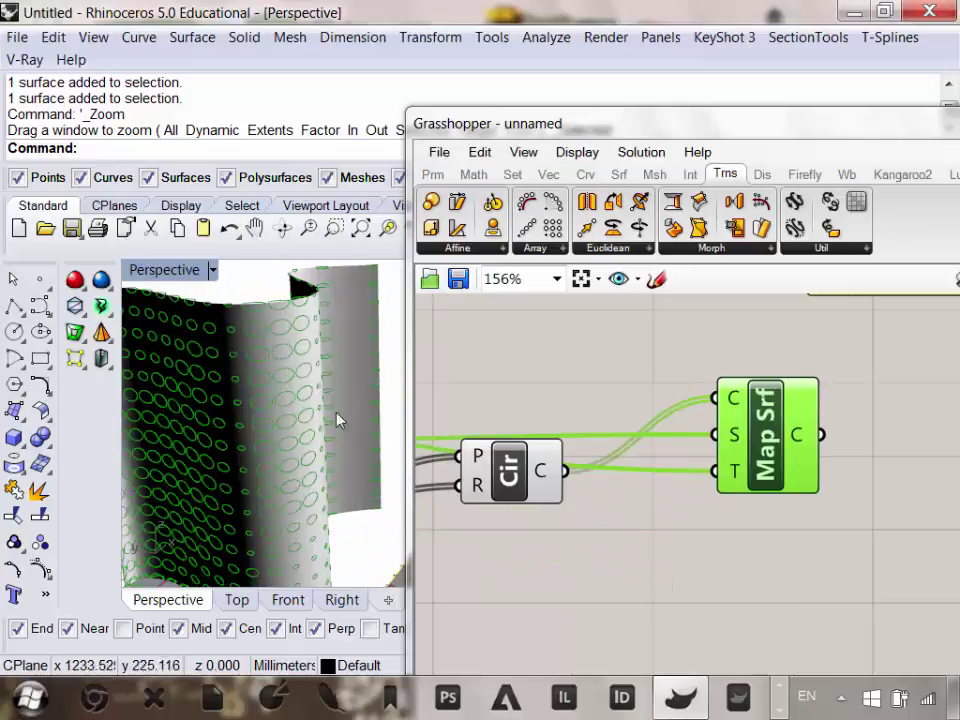
scroll(337, 420, "down", 2)
scroll(336, 386, "up", 3)
scroll(328, 407, "down", 5)
scroll(310, 415, "up", 4)
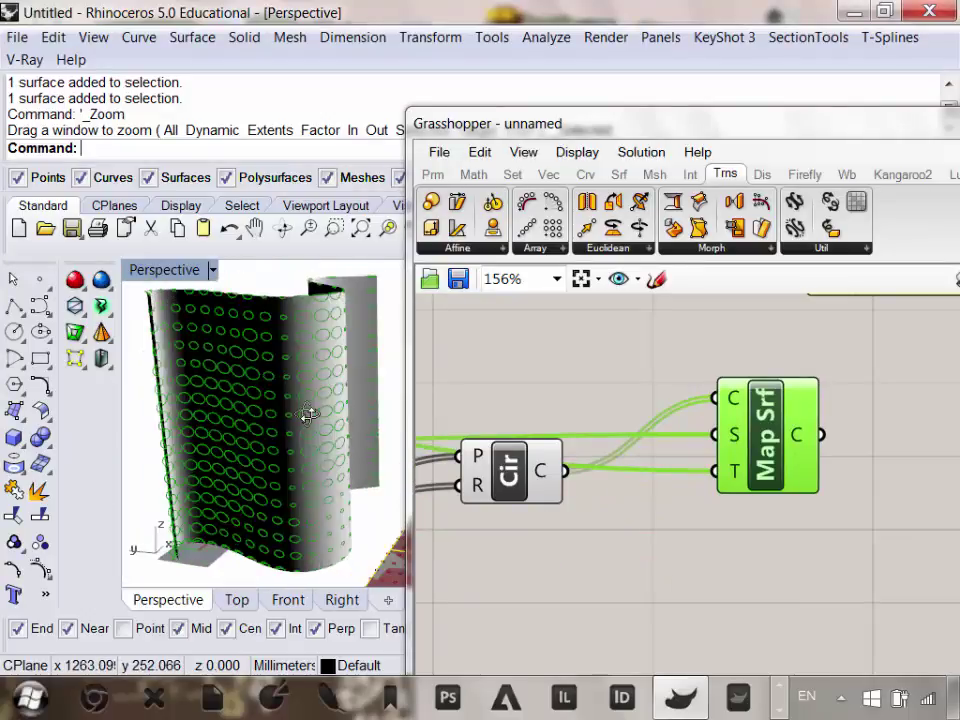
scroll(231, 392, "up", 2)
scroll(268, 396, "down", 4)
scroll(268, 400, "up", 5)
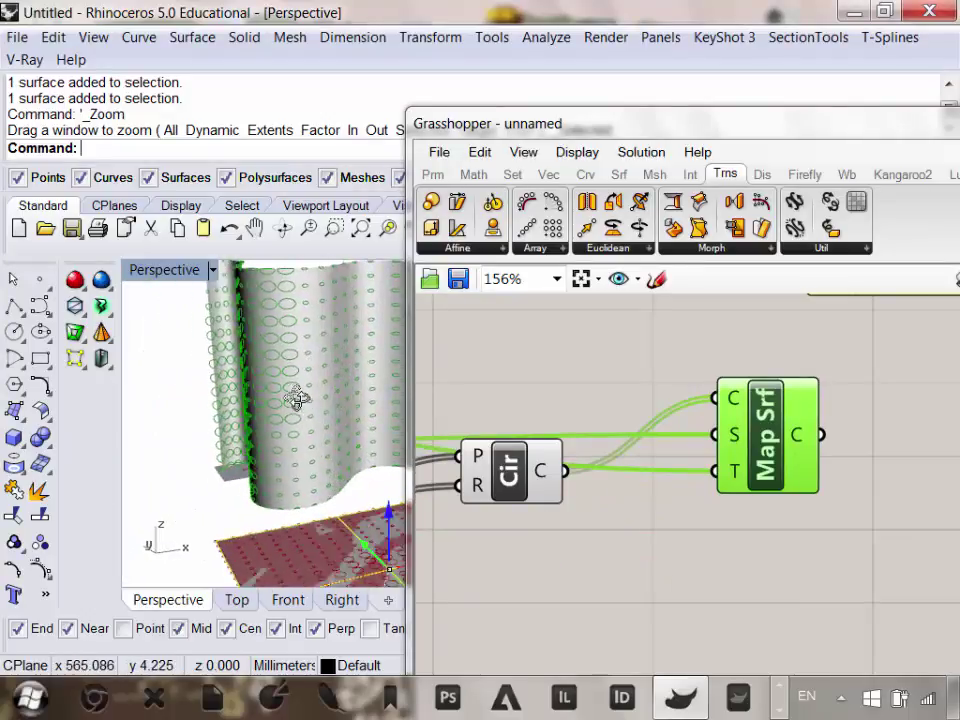
scroll(295, 399, "down", 1)
scroll(386, 392, "up", 1)
scroll(315, 388, "down", 4)
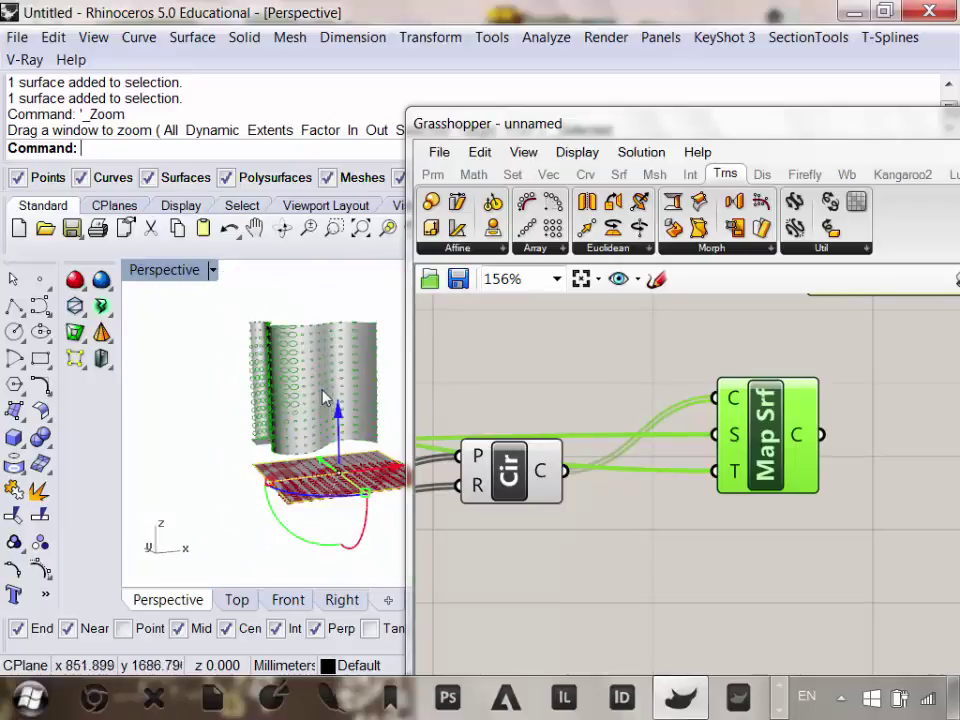
scroll(322, 397, "up", 5)
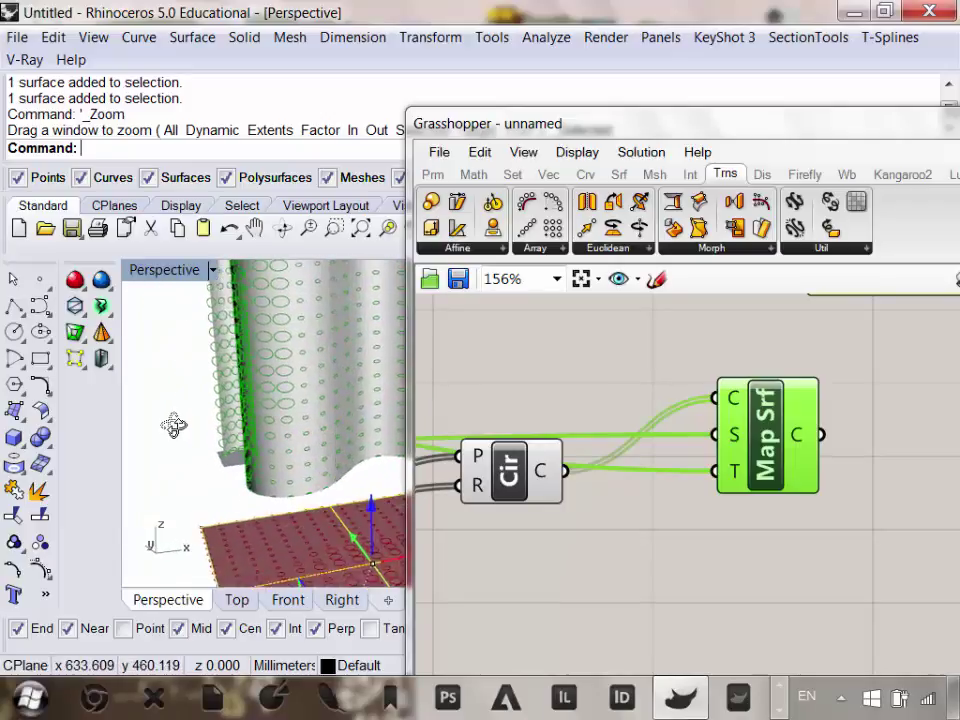
right_click_drag(173, 426, 379, 470)
scroll(317, 482, "up", 2)
scroll(281, 469, "down", 6)
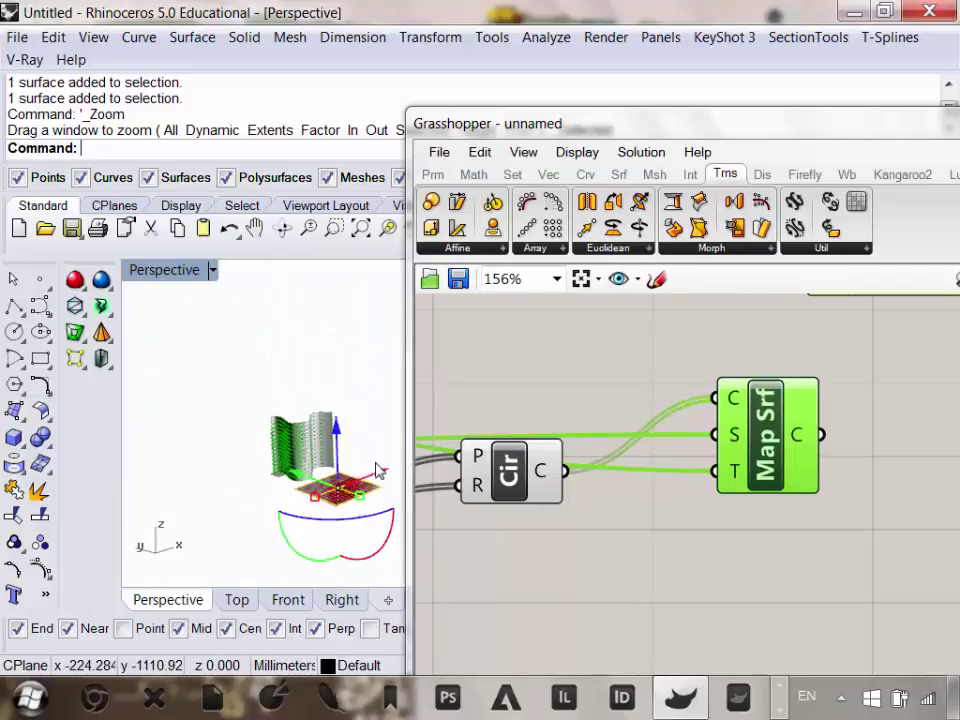
scroll(311, 450, "up", 6)
scroll(290, 345, "down", 4)
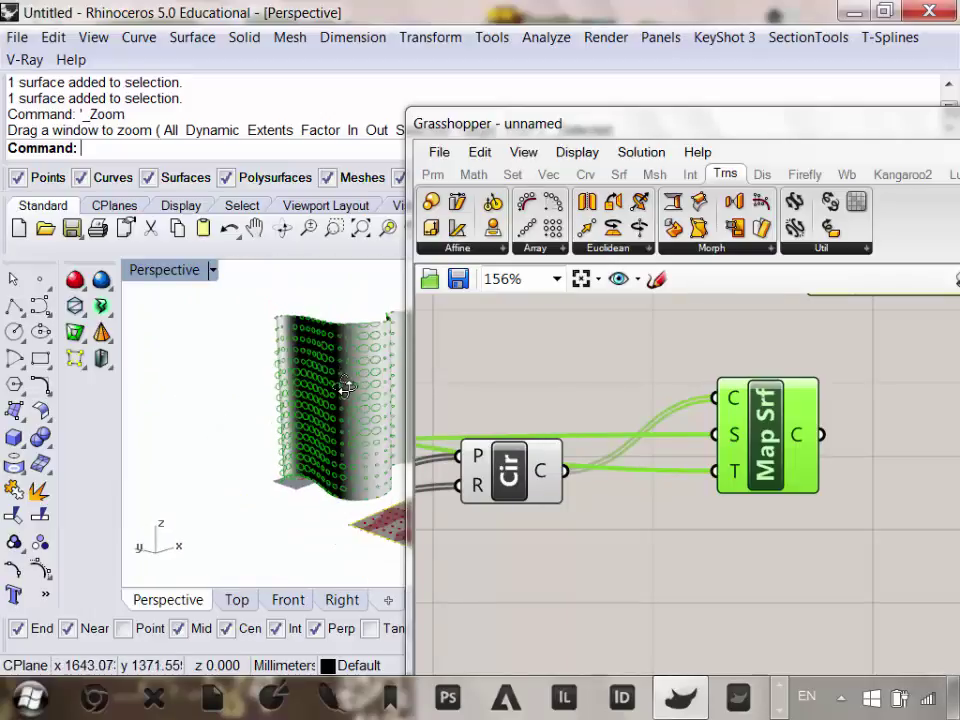
Move the sun sphere and its point light along the X axis to a new position.
right_click_drag(290, 345, 325, 388)
scroll(343, 404, "down", 8)
scroll(286, 396, "up", 5)
scroll(273, 402, "down", 8)
scroll(335, 443, "down", 5)
left_click(321, 403)
left_click_drag(325, 388, 212, 445)
Show the Cull component's preview, examine the rays reaching the curved surface, and hide the preview again.
scroll(533, 476, "down", 5)
scroll(664, 360, "up", 4)
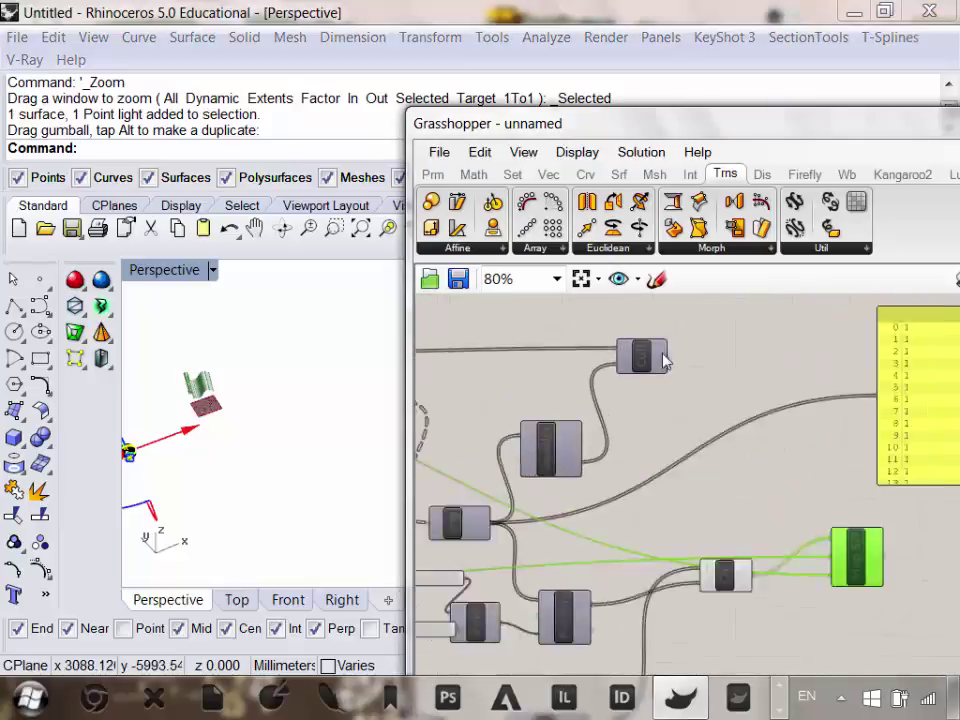
right_click(640, 365)
left_click(700, 399)
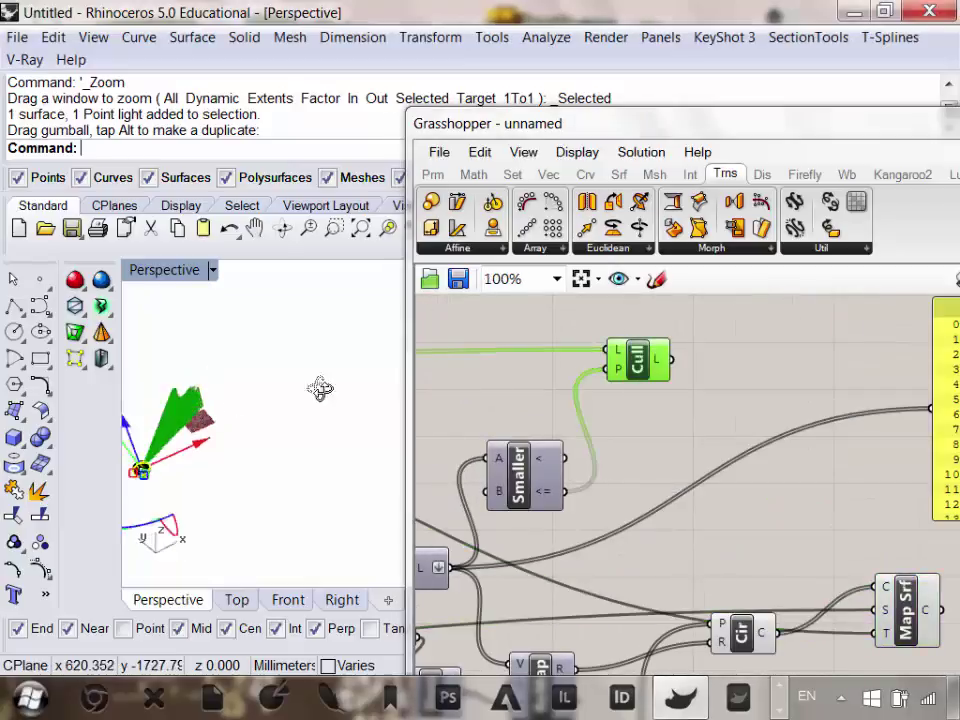
scroll(261, 474, "up", 3)
scroll(165, 497, "up", 4)
scroll(165, 497, "down", 4)
scroll(240, 456, "up", 5)
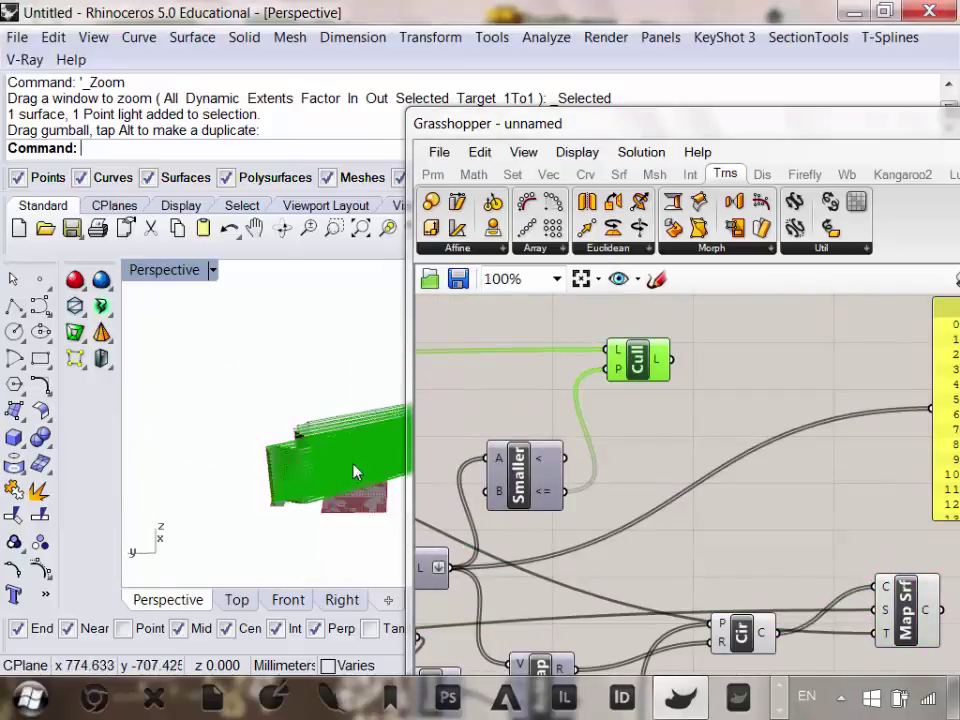
scroll(230, 460, "down", 3)
scroll(237, 415, "up", 5)
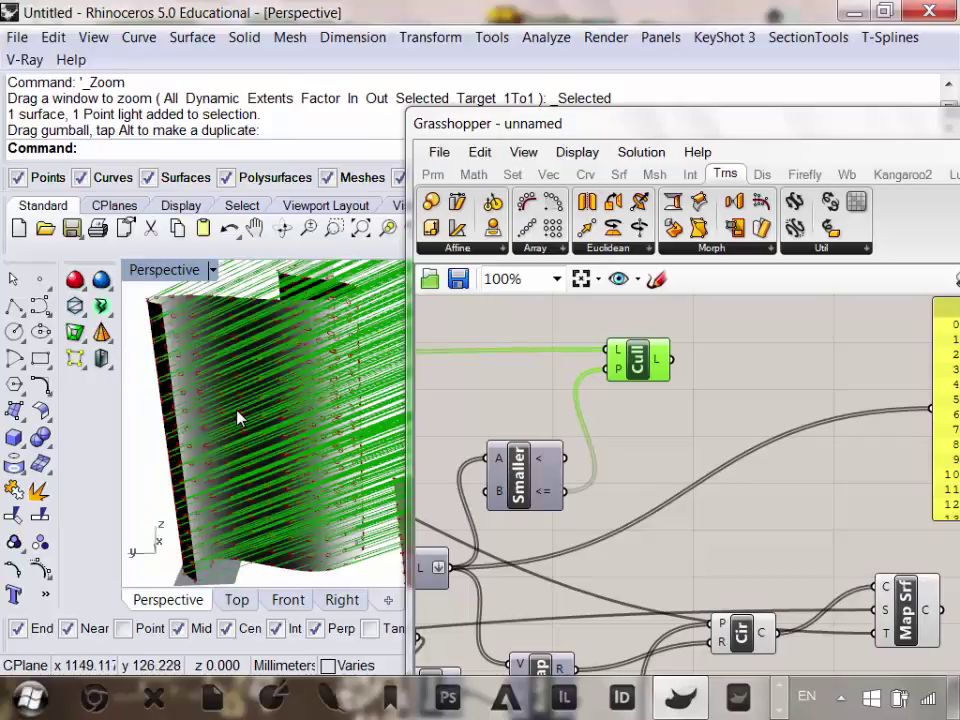
right_click(640, 365)
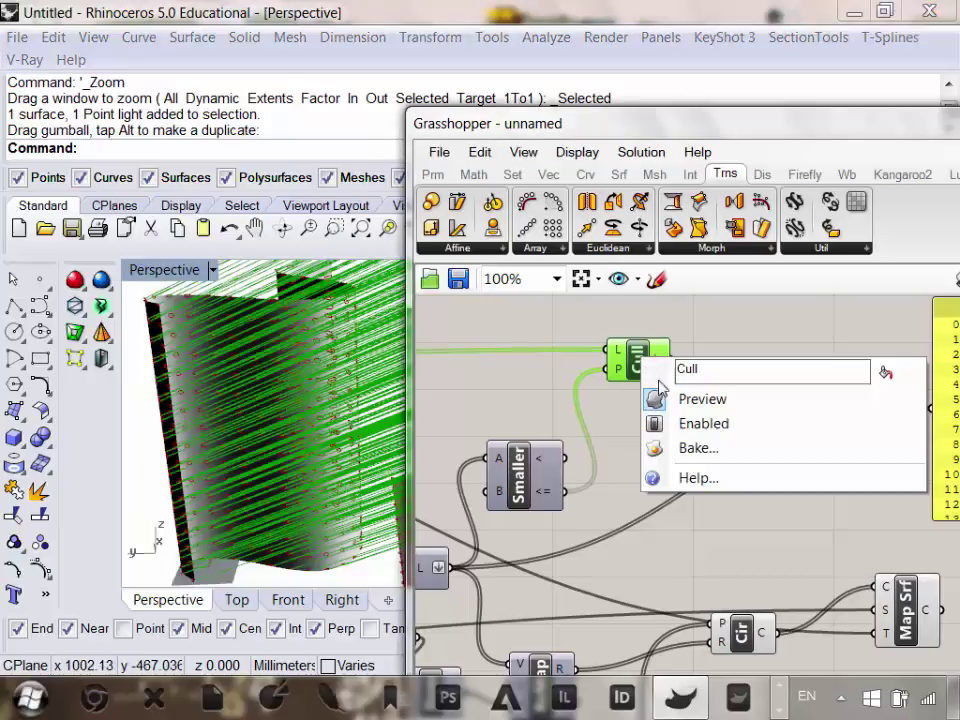
left_click(700, 399)
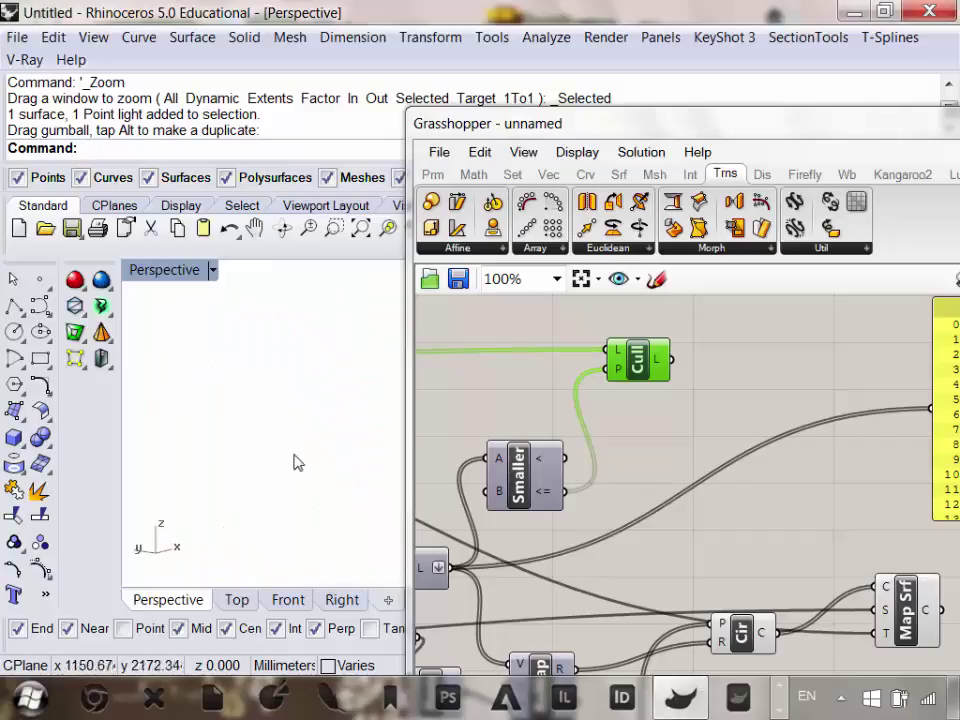
Move the Grasshopper window clear of the Perspective viewport and examine the mapped circles on the curved surface.
left_click_drag(410, 387, 736, 388)
scroll(430, 405, "up", 5)
scroll(440, 405, "down", 5)
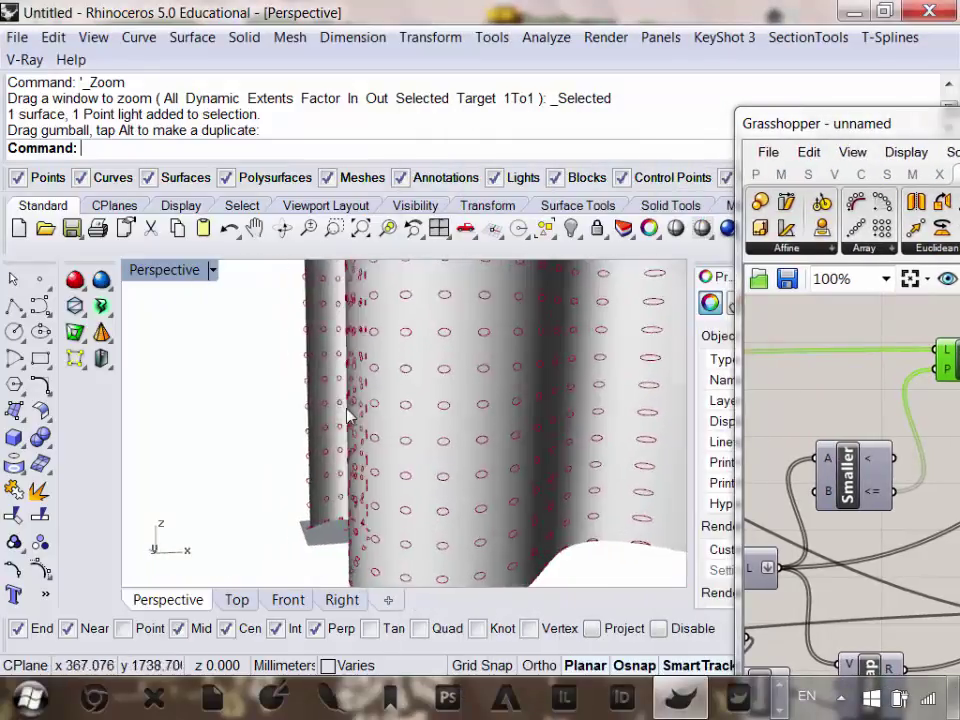
right_click_drag(459, 422, 625, 455)
scroll(345, 400, "up", 5)
right_click_drag(345, 392, 622, 487)
Move the sun sphere and its point light along the Y axis to the opposite side of the surfaces, and deselect them.
scroll(373, 484, "down", 12)
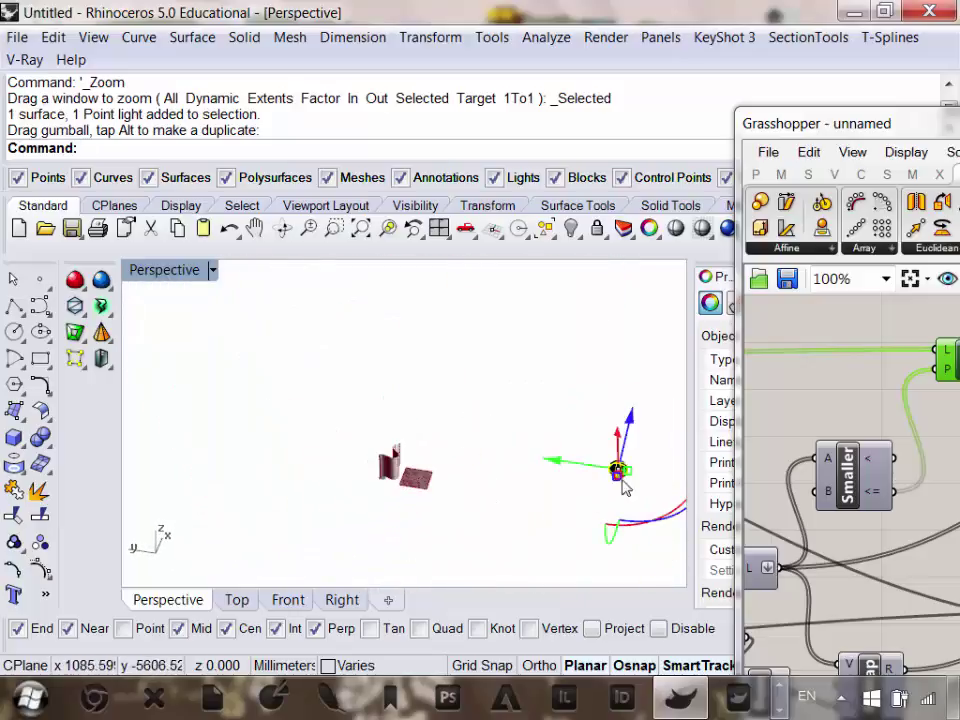
left_click_drag(579, 465, 366, 438)
right_click_drag(446, 470, 331, 430)
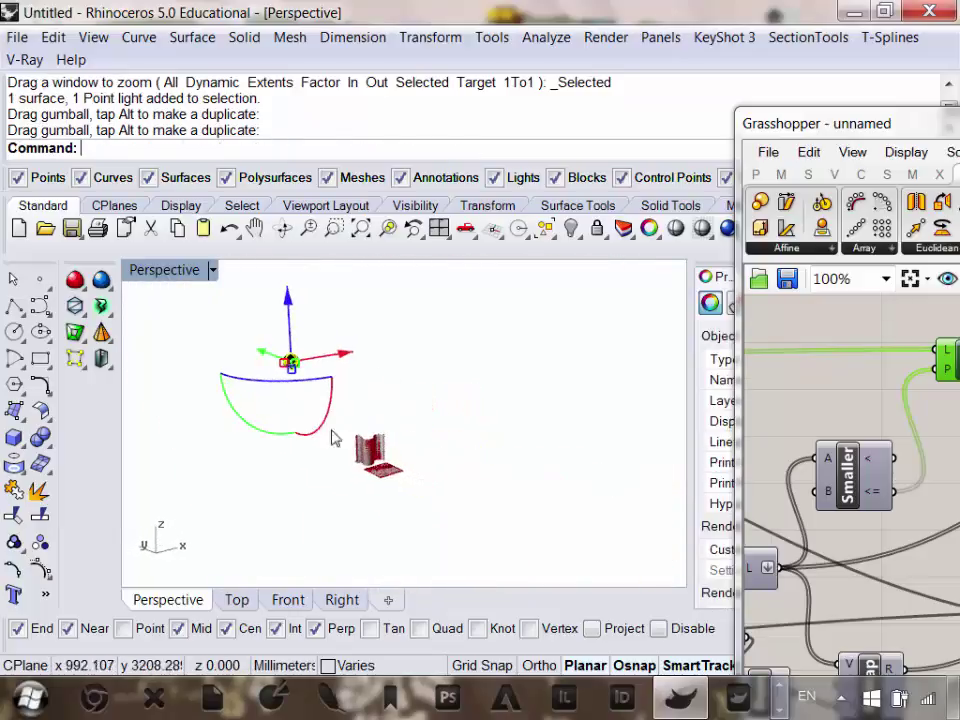
scroll(370, 438, "up", 9)
right_click_drag(470, 460, 358, 432)
key("Escape")
scroll(392, 418, "up", 7)
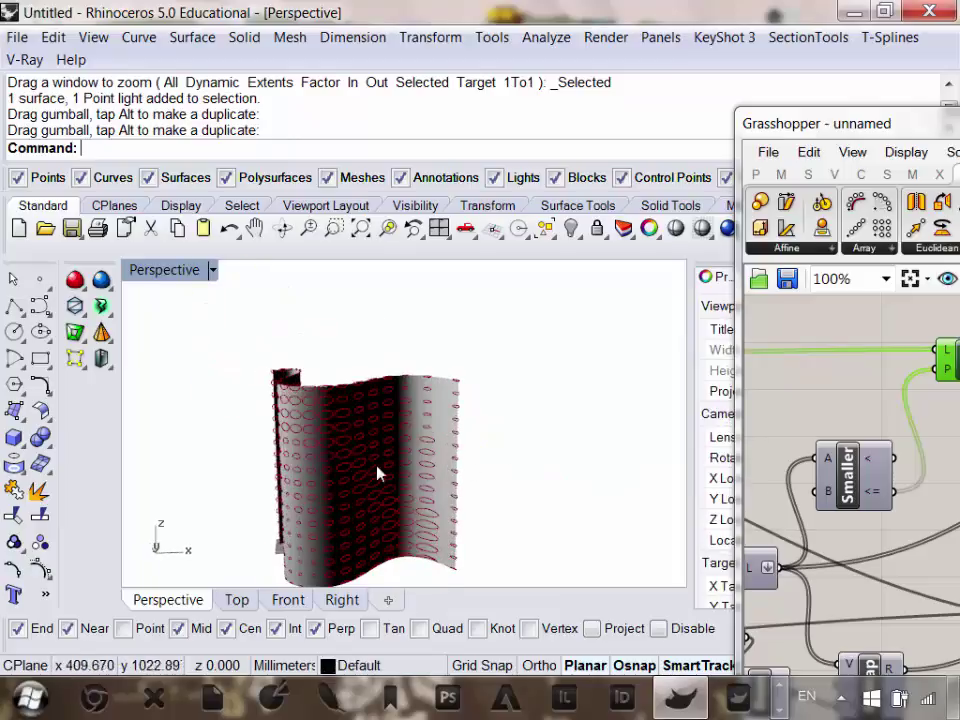
right_click_drag(378, 474, 467, 487)
right_click_drag(457, 345, 446, 385)
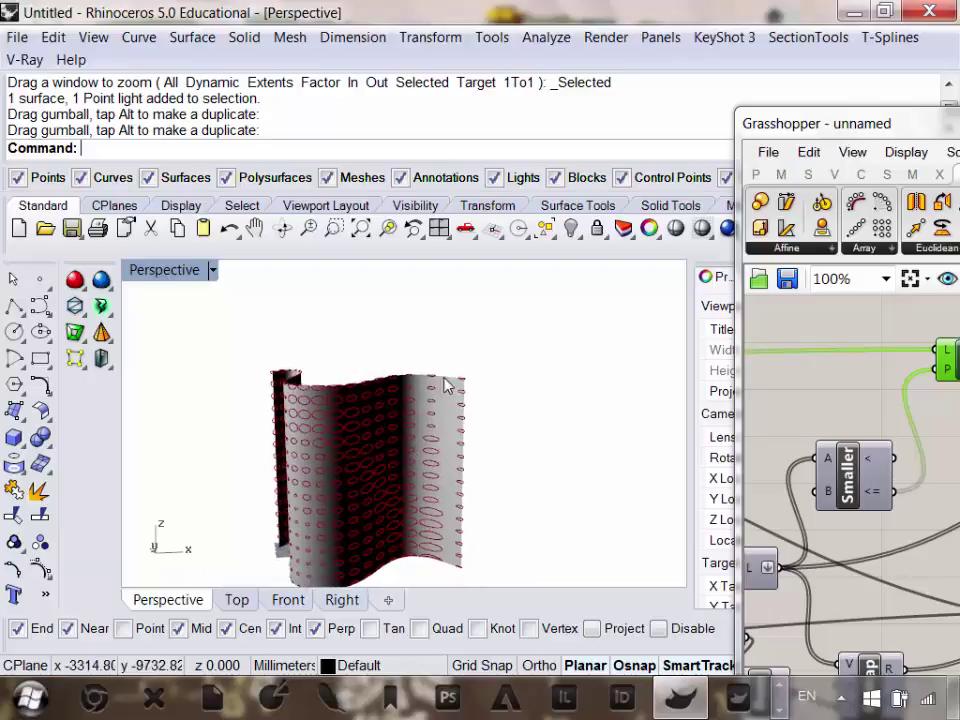
Set the Perspective viewport's display mode to Shaded and examine the circle pattern on the curved surface.
left_click(95, 40)
left_click(201, 459)
mouse_move(448, 489)
right_mouse_down()
mouse_move(531, 444)
mouse_move(546, 454)
mouse_move(360, 477)
right_mouse_up()
scroll(401, 420, "up", 3)
scroll(401, 420, "down", 6)
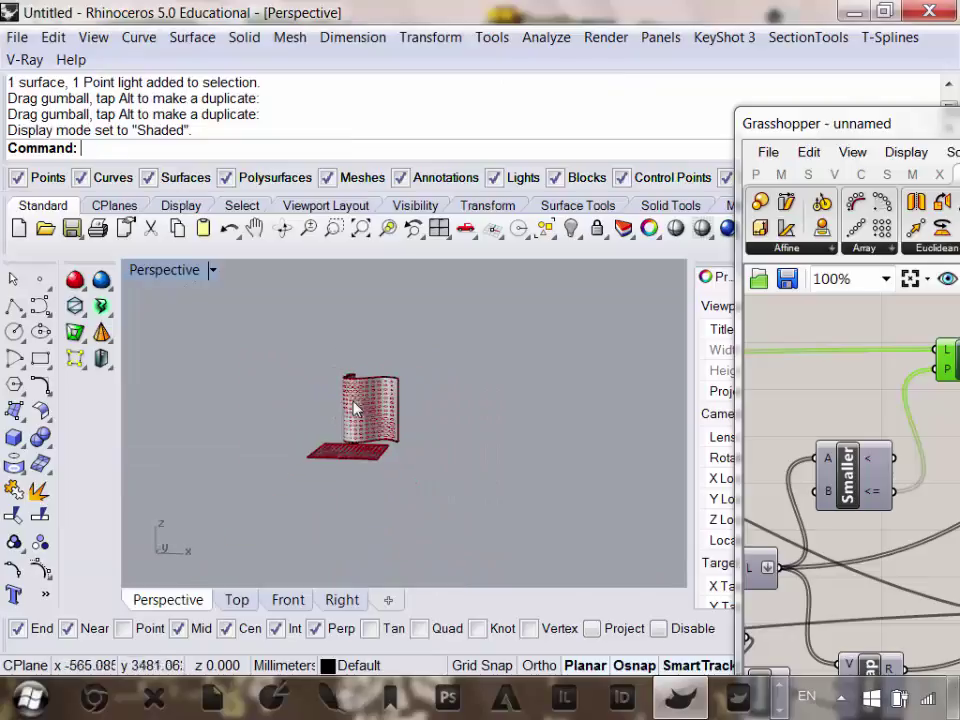
right_click_drag(401, 420, 429, 403)
scroll(409, 408, "up", 3)
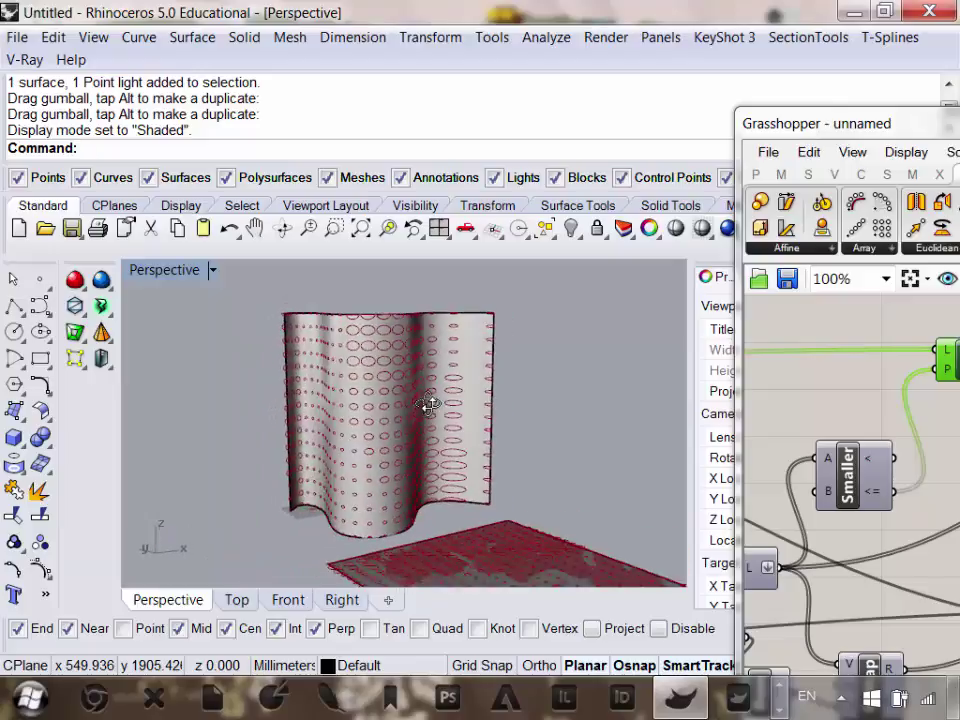
scroll(429, 403, "down", 3)
scroll(393, 407, "up", 5)
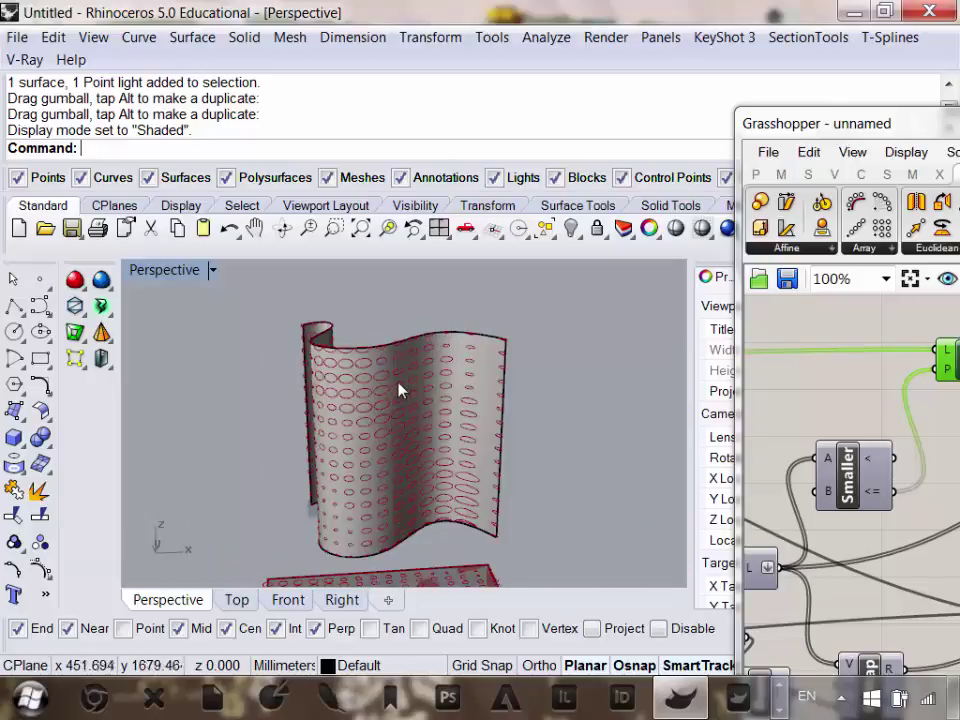
Select the curved surface standing beside the ground surface.
scroll(388, 341, "down", 5)
left_click(390, 342)
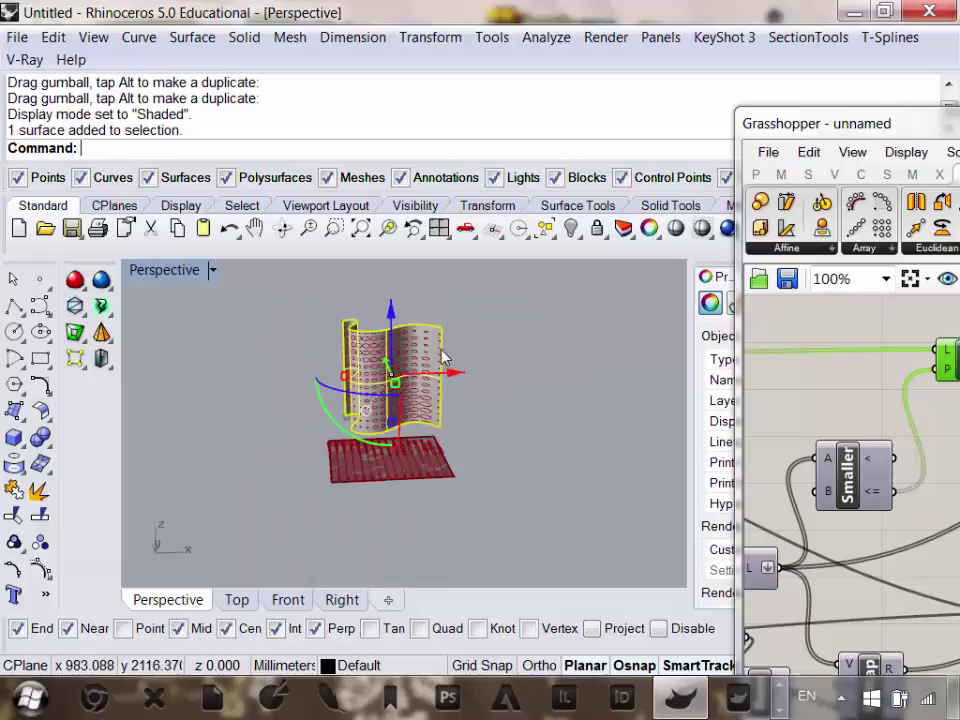